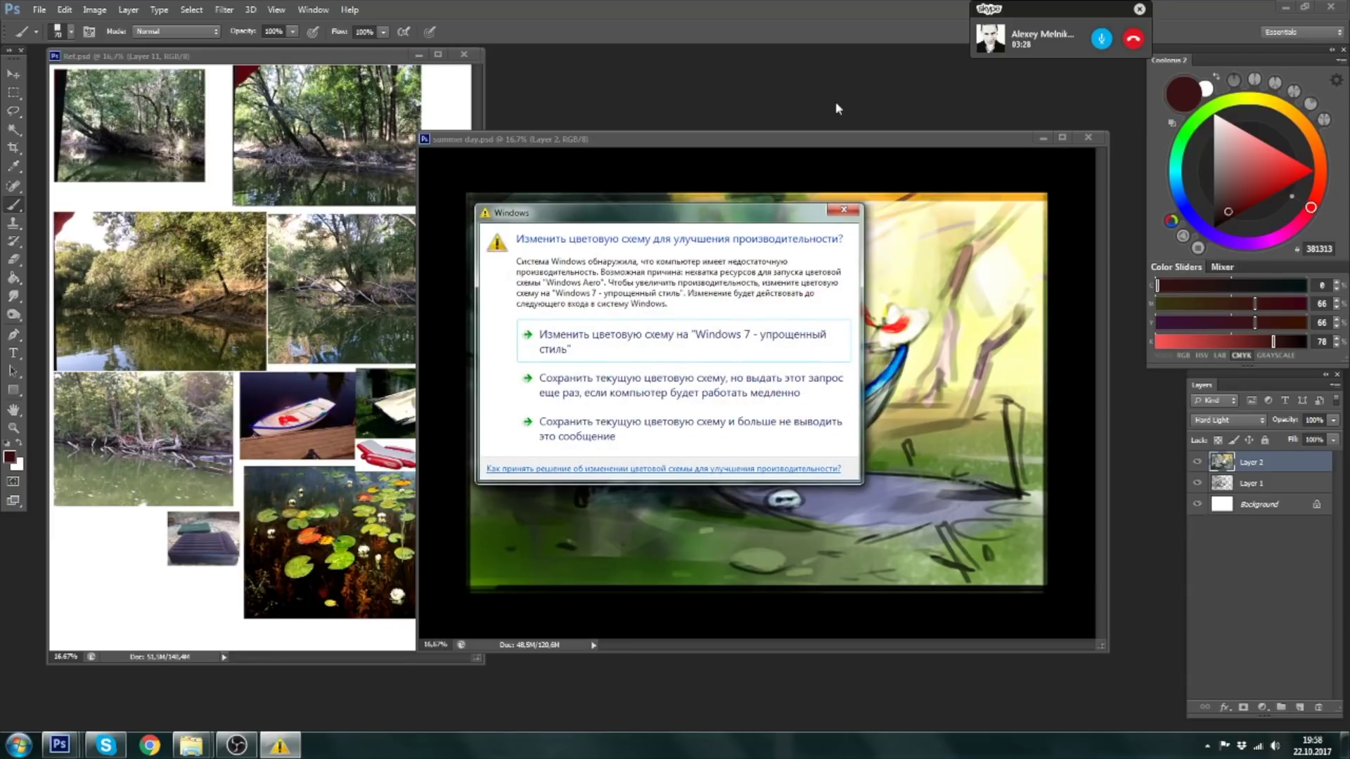
# - Dismiss the performance warning by switching Windows to the Windows 7 Basic colour scheme
pyautogui.click(674, 334)
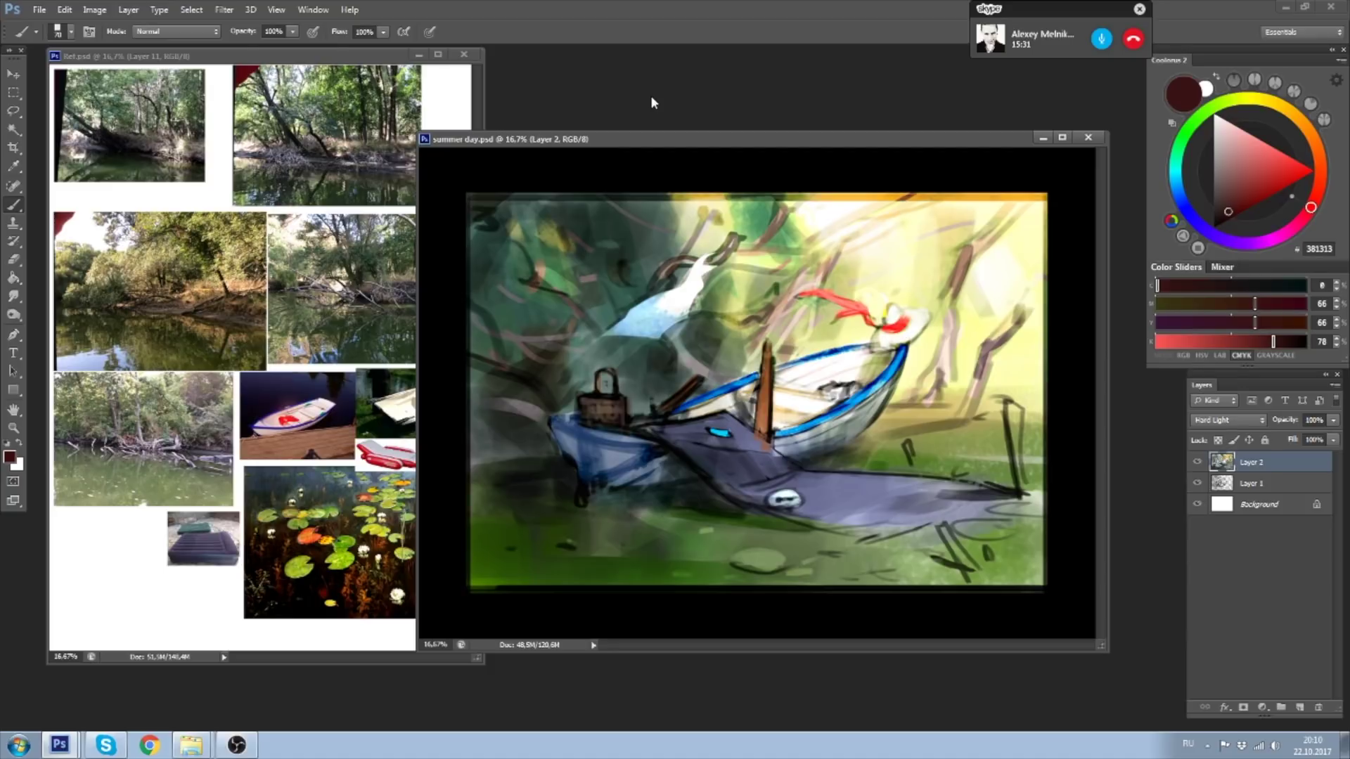
# - Show the Почтальон folder maximized, with the preview pane on the first rail-yard image
pyautogui.click(194, 749)
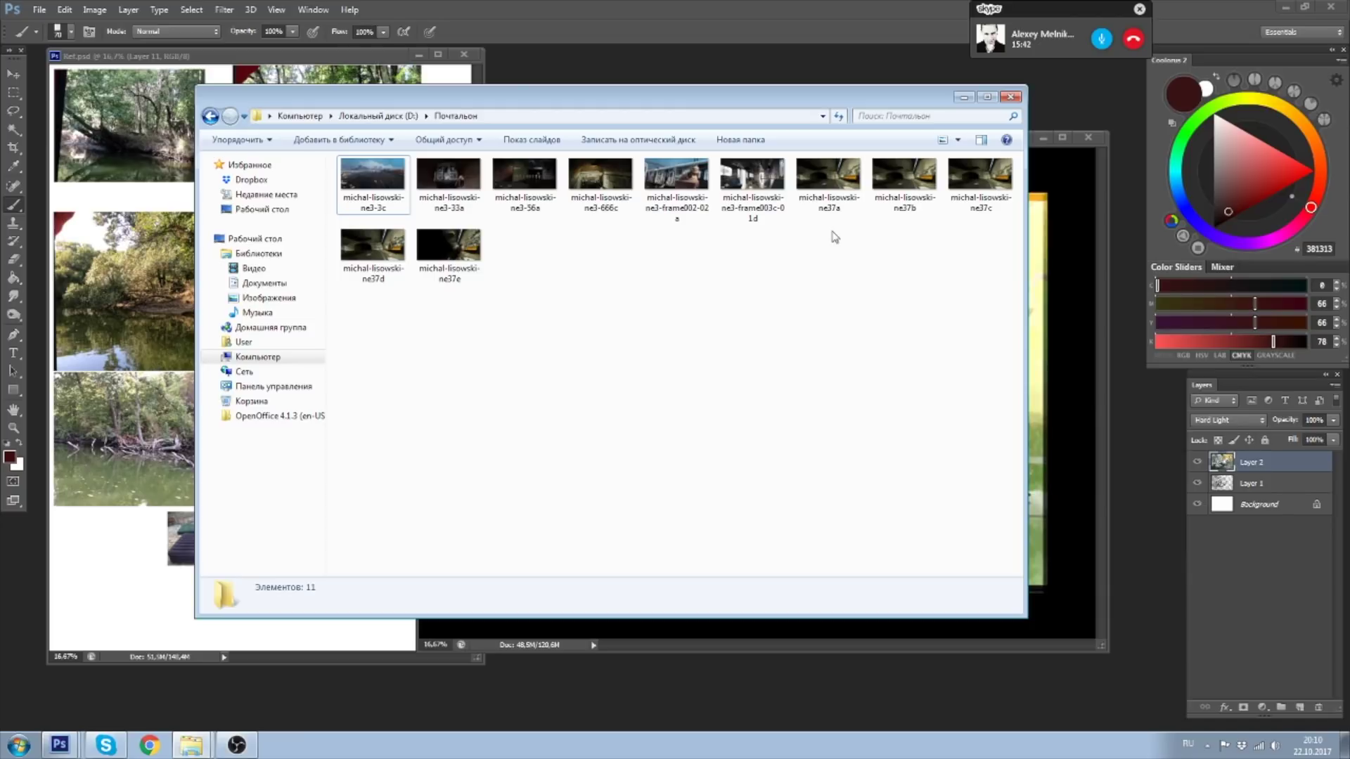
pyautogui.click(981, 139)
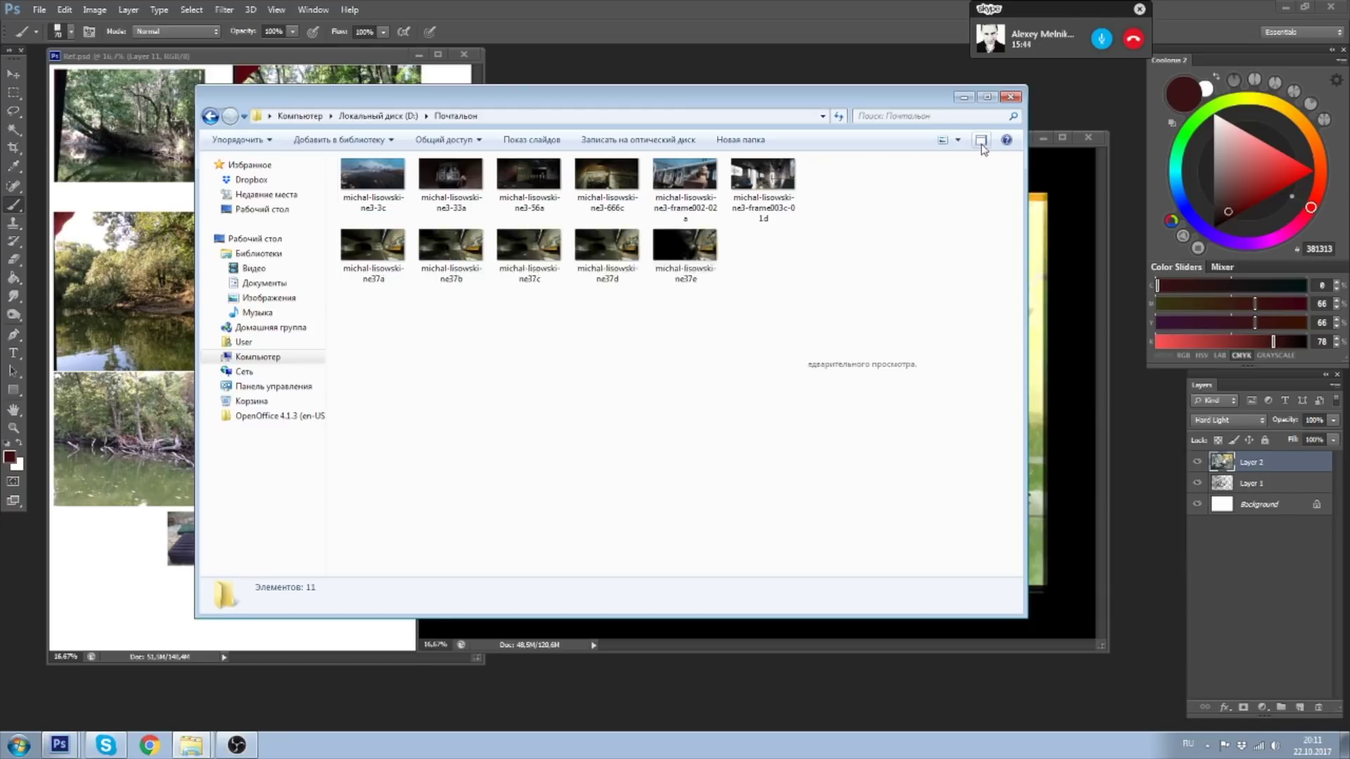
pyautogui.moveTo(936, 104); pyautogui.dragTo(948, 111)
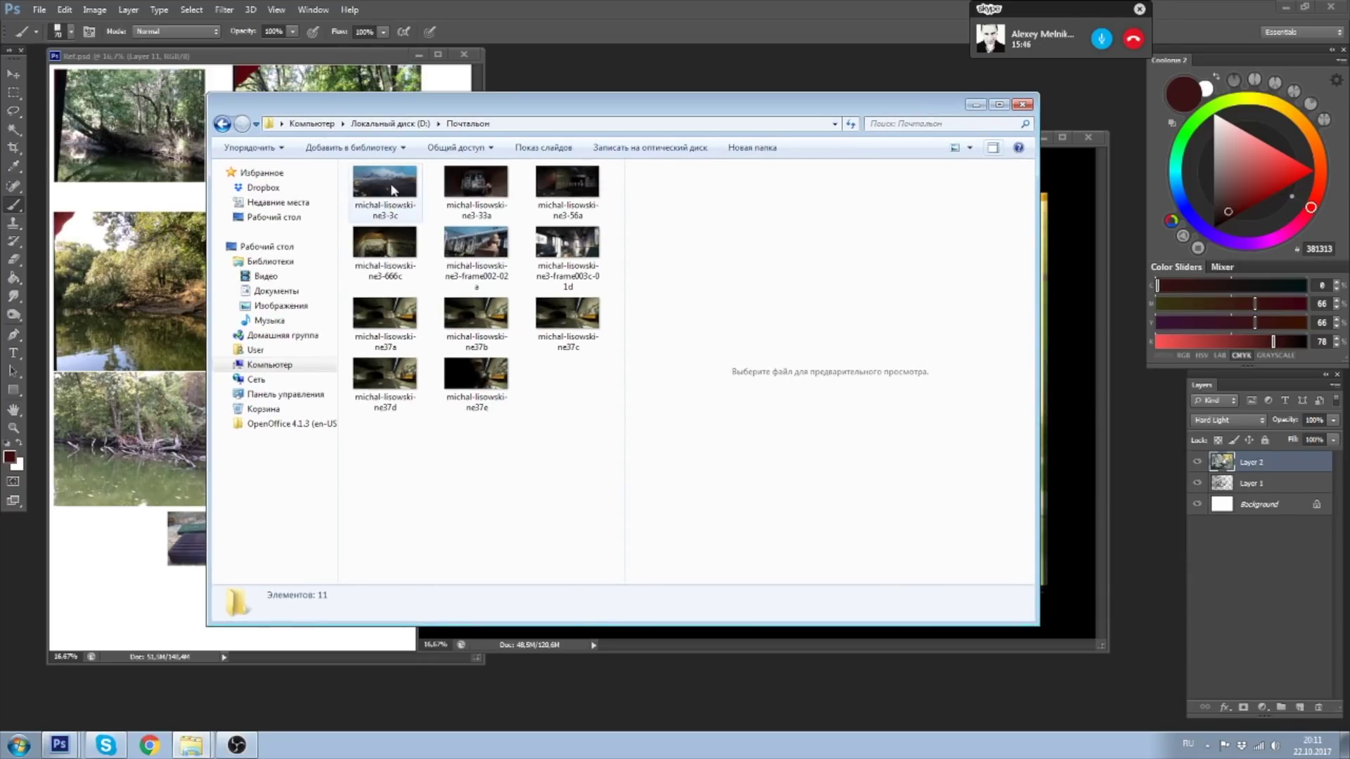
pyautogui.click(392, 190)
pyautogui.click(999, 106)
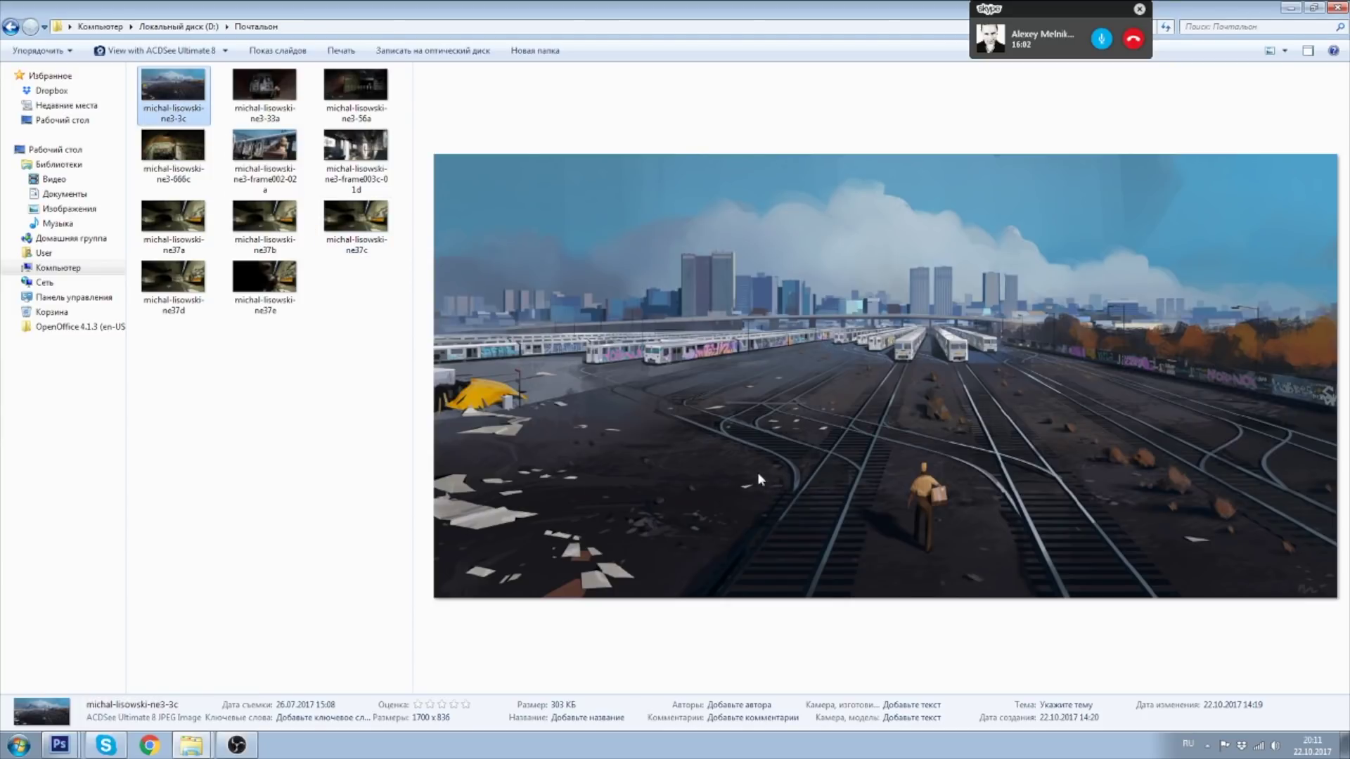
# - Preview the graffiti train, train interior, tunnel, station exit, tiled corridor and platform images
pyautogui.click(265, 160)
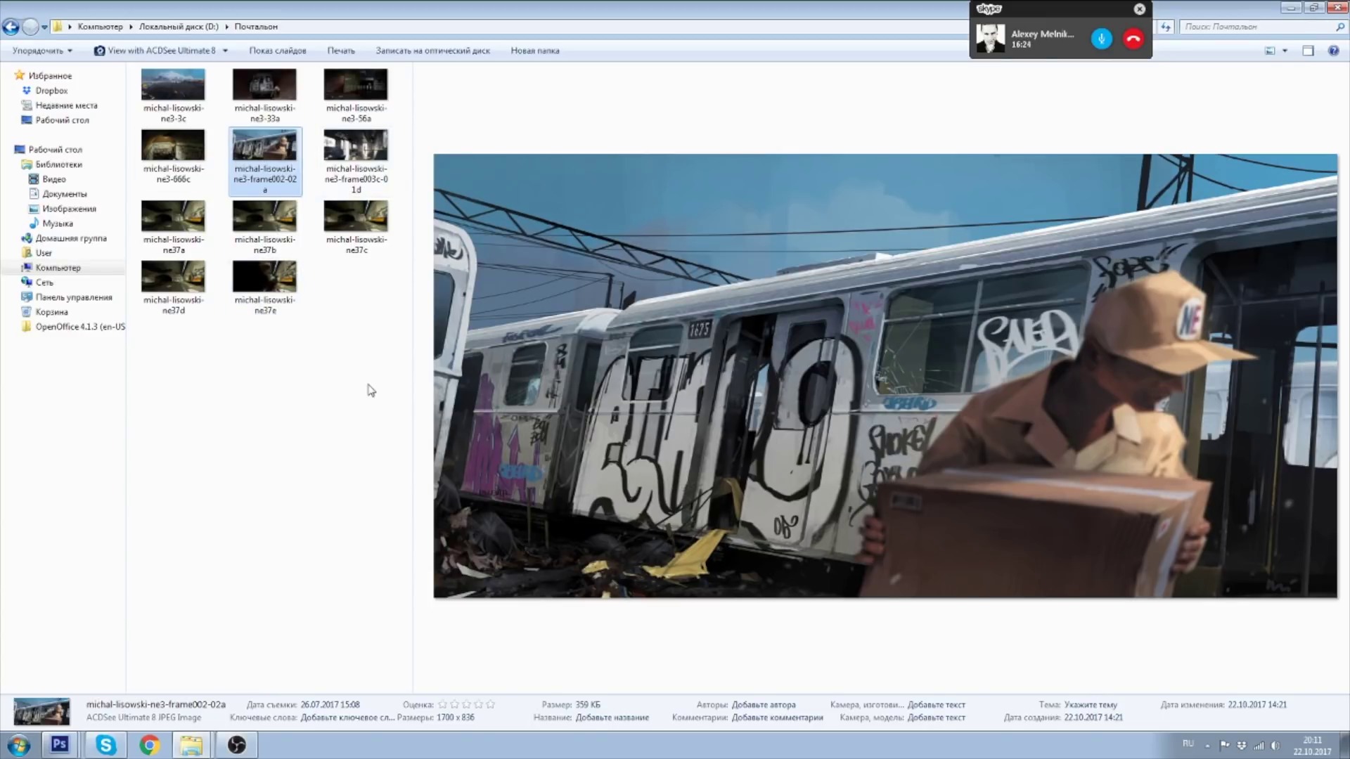
pyautogui.click(370, 144)
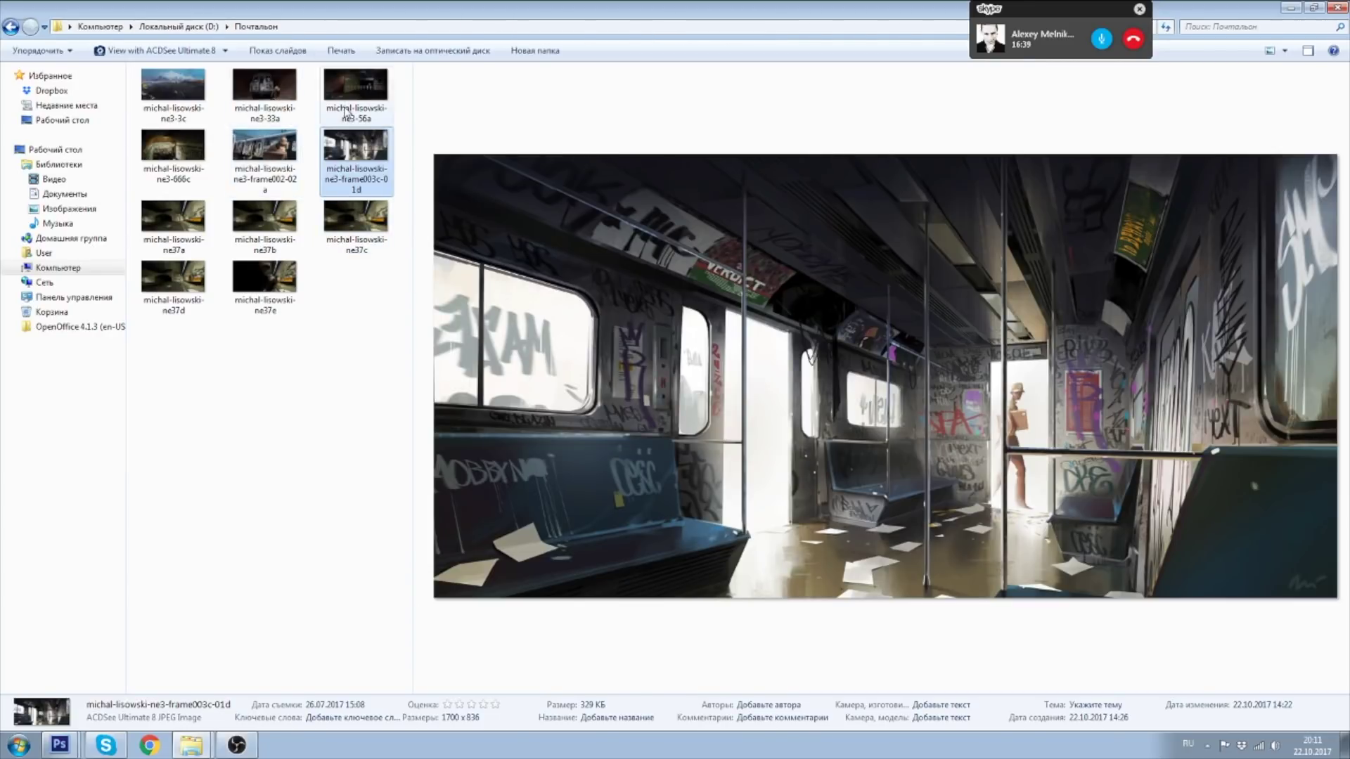
pyautogui.click(264, 88)
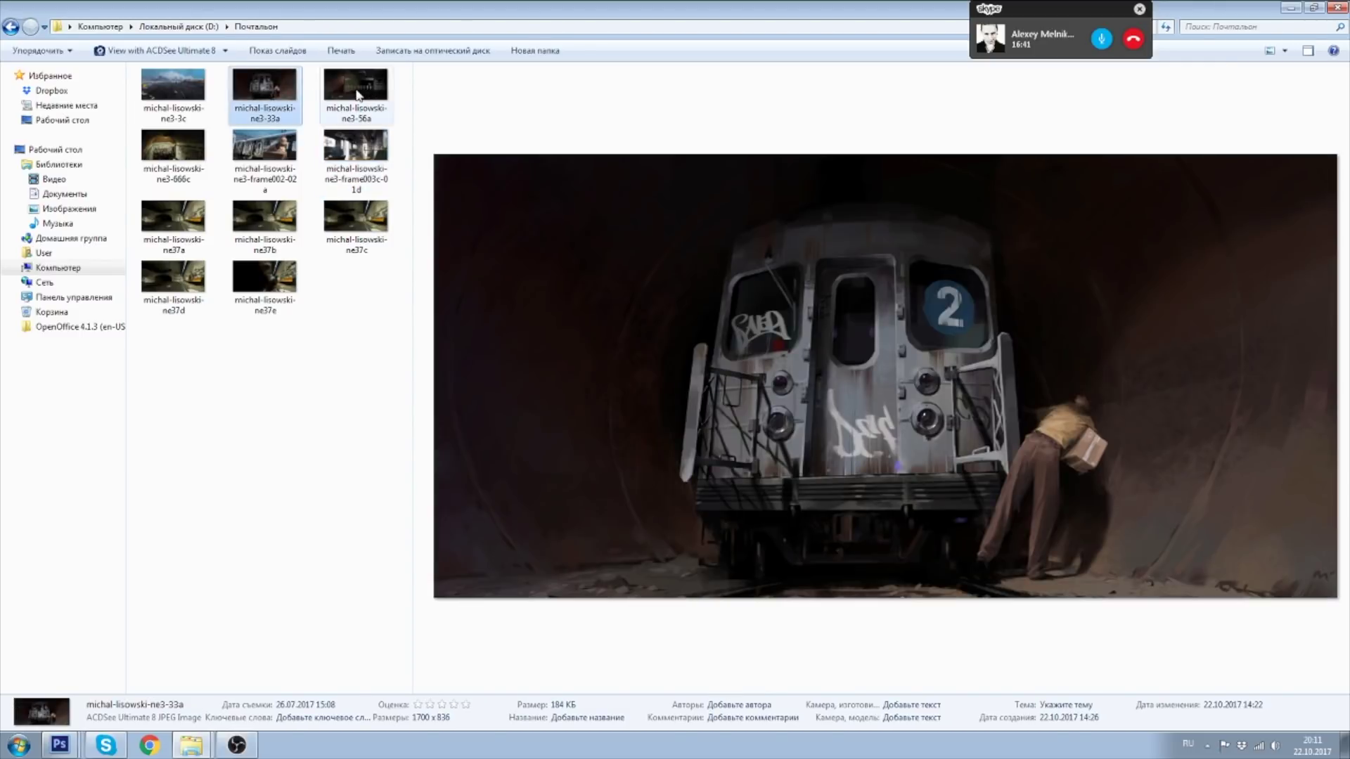
pyautogui.click(357, 91)
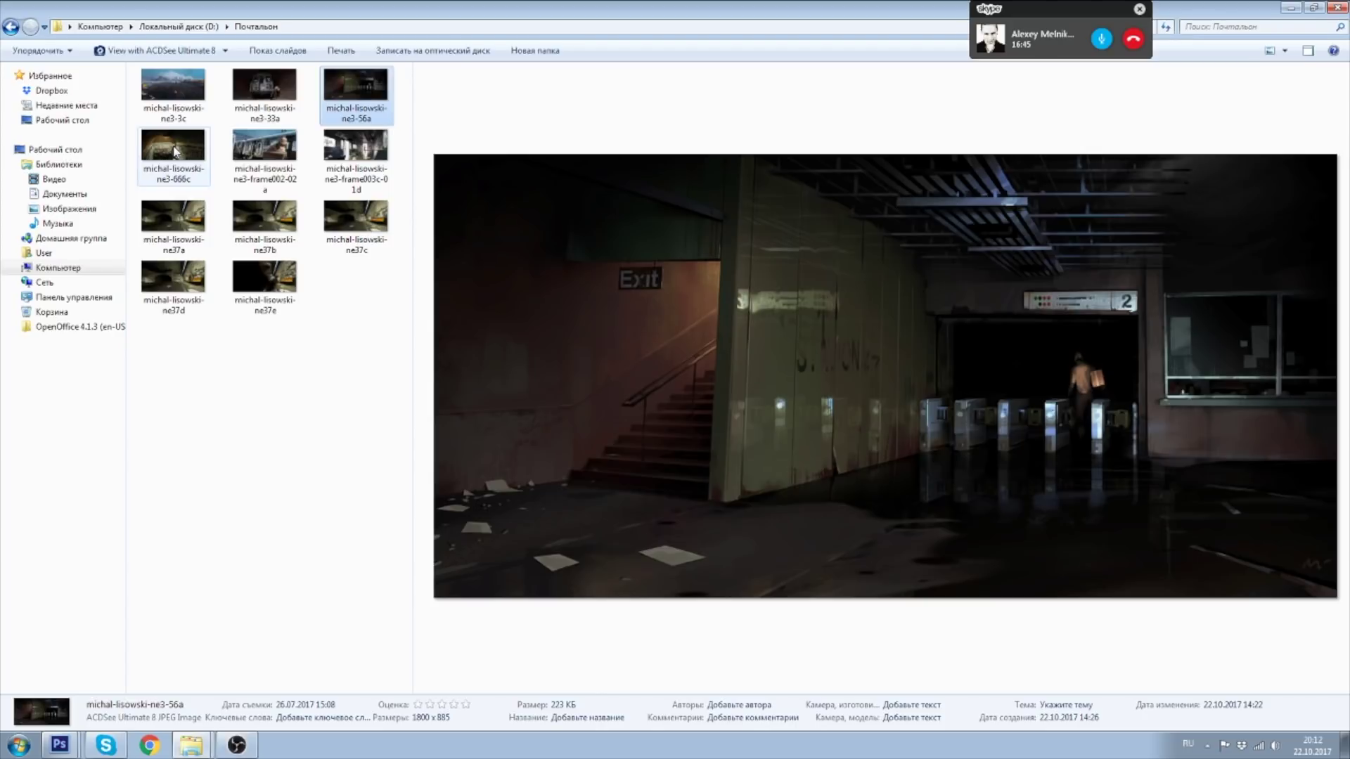
pyautogui.click(175, 150)
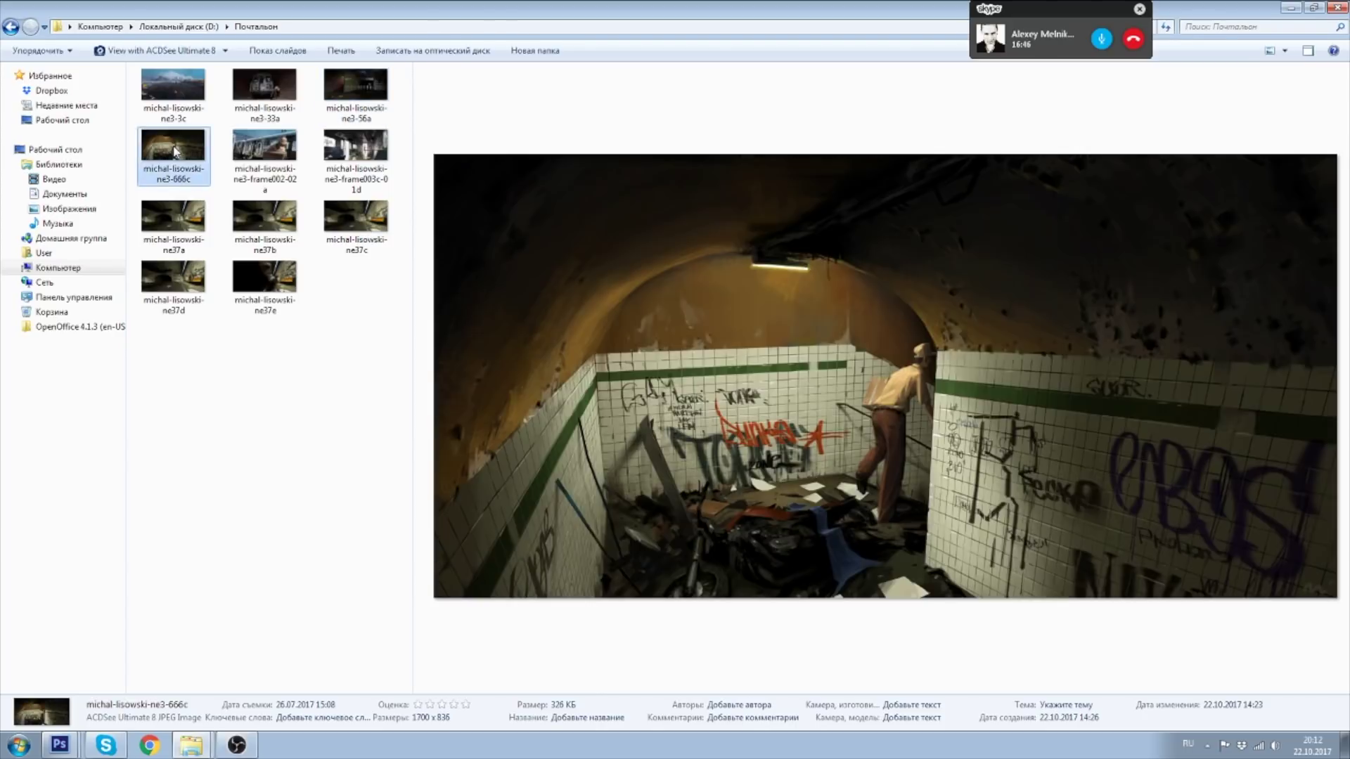
pyautogui.click(189, 229)
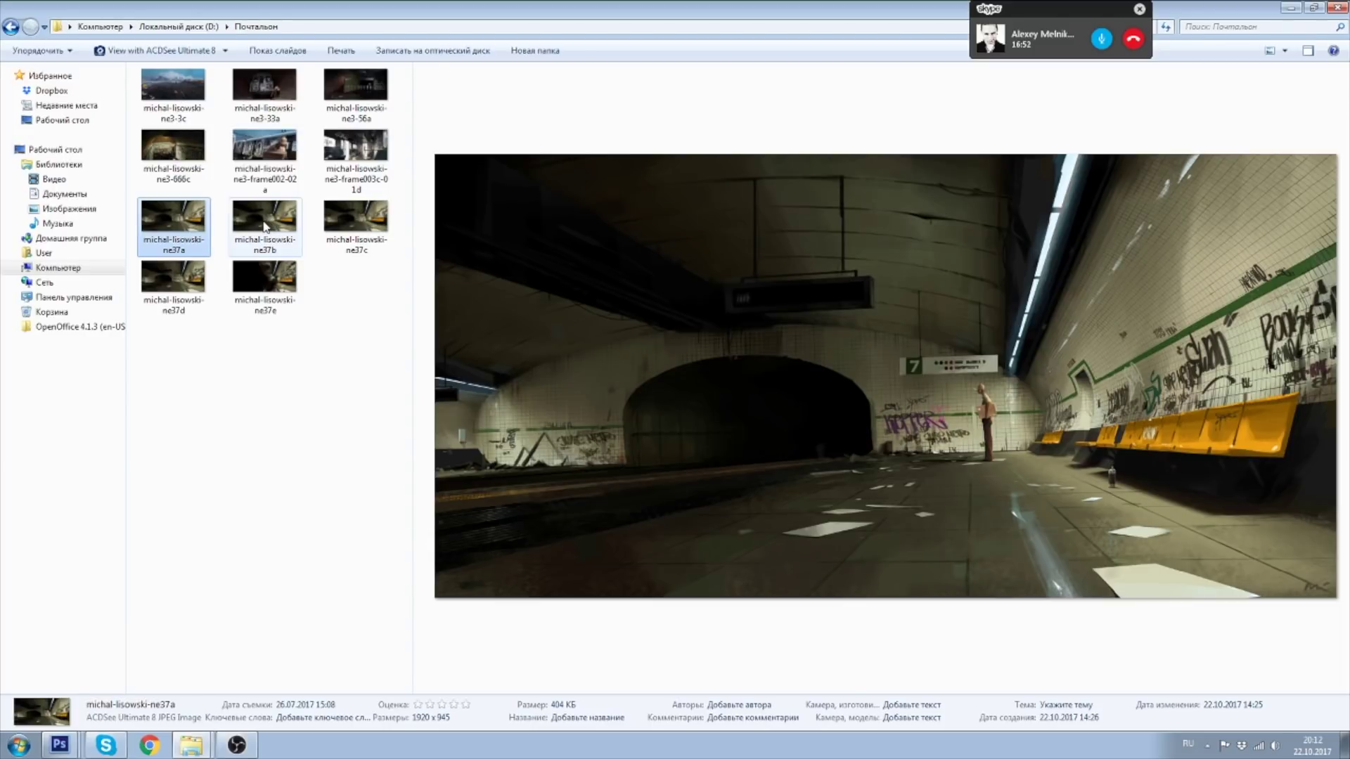
# - Preview the remaining platform variations and the railyard painting, then minimize Explorer
pyautogui.click(261, 226)
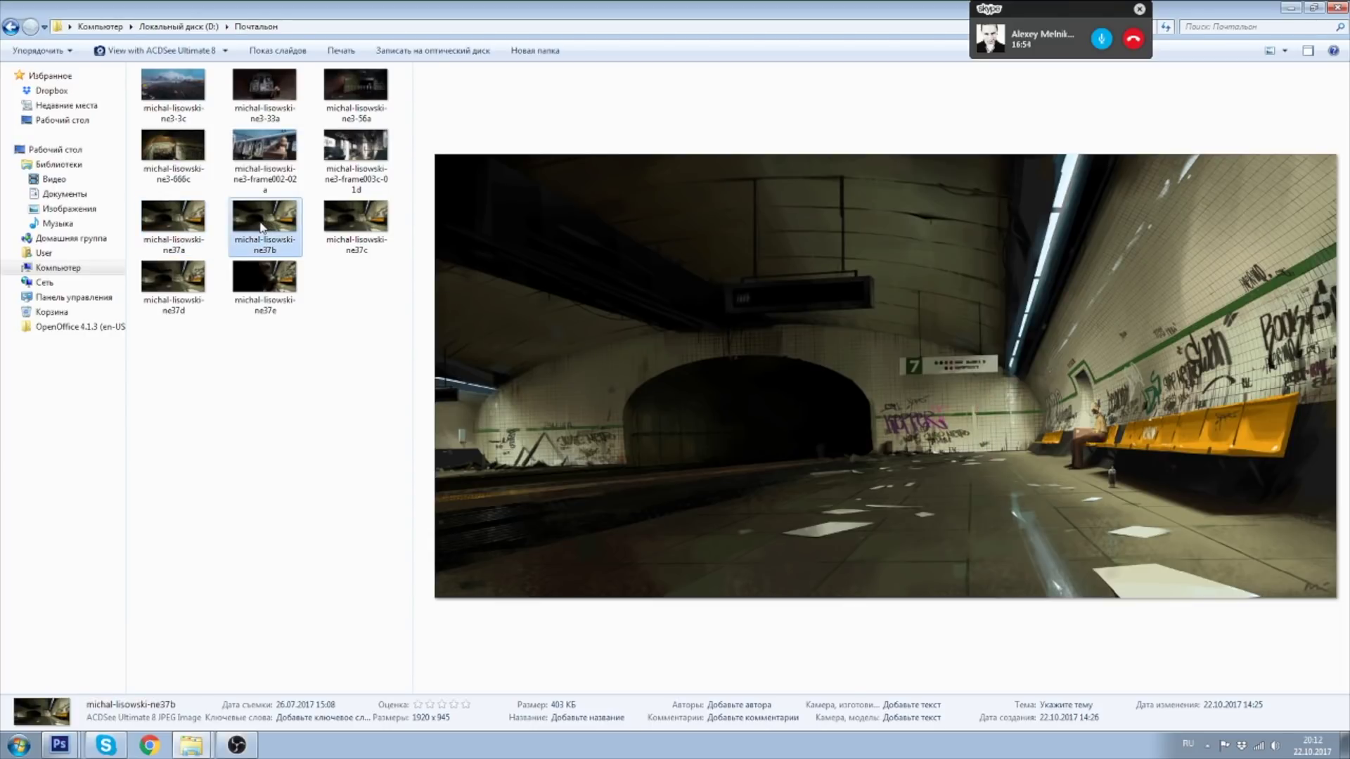
pyautogui.click(345, 225)
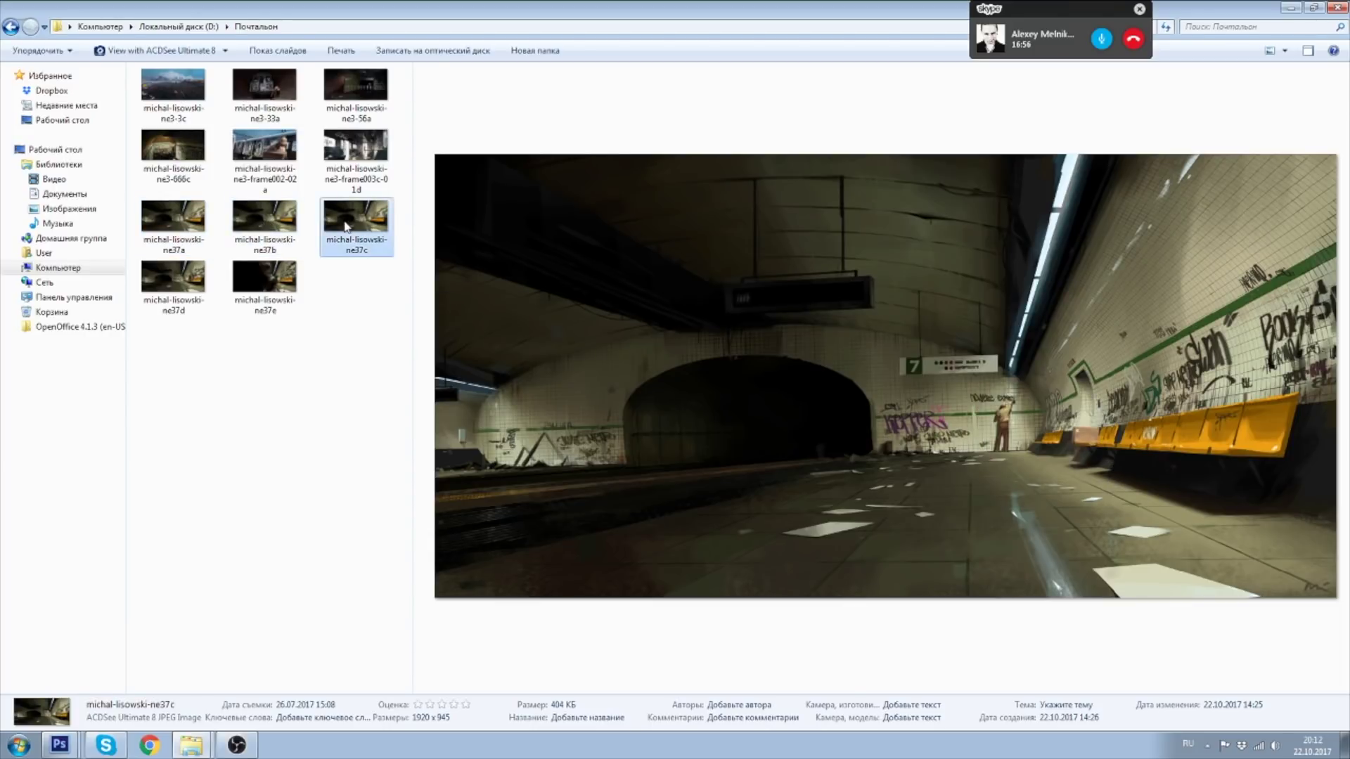
pyautogui.click(179, 299)
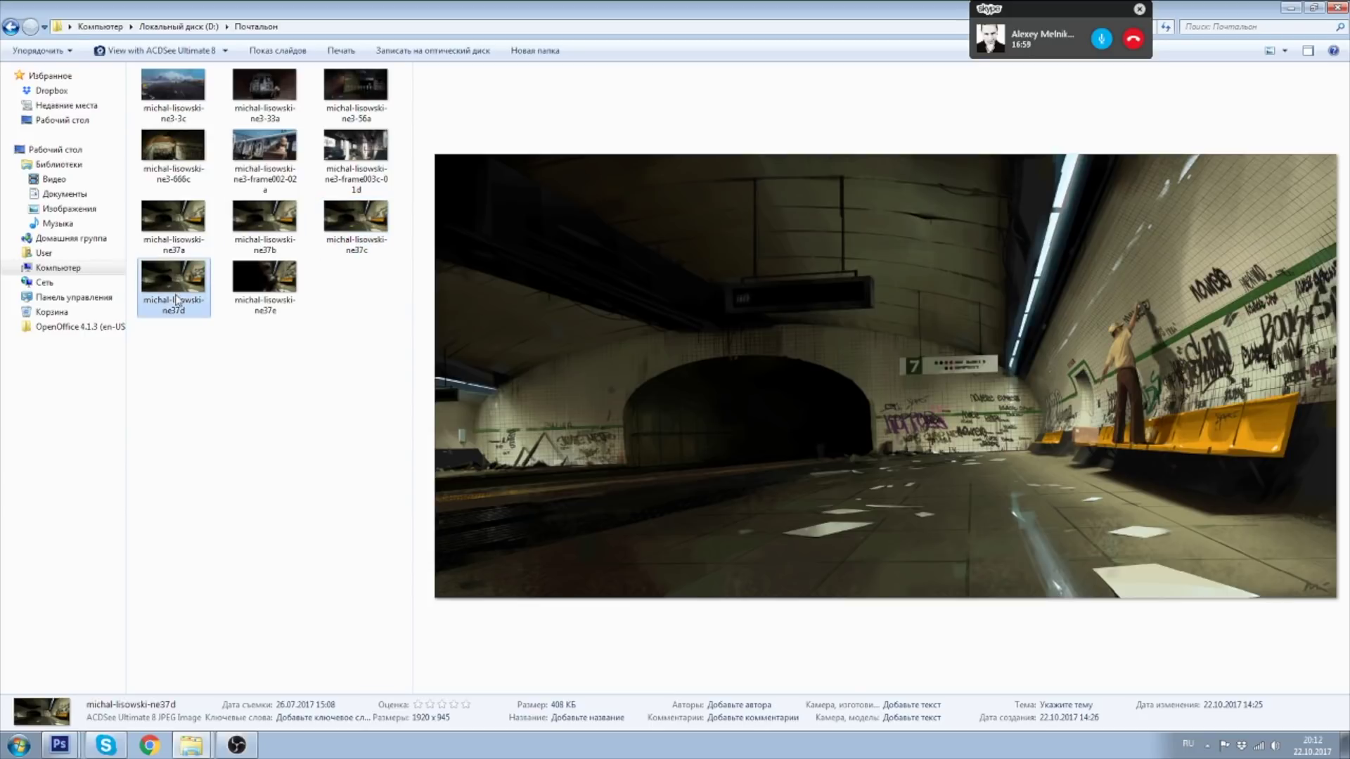
pyautogui.click(259, 280)
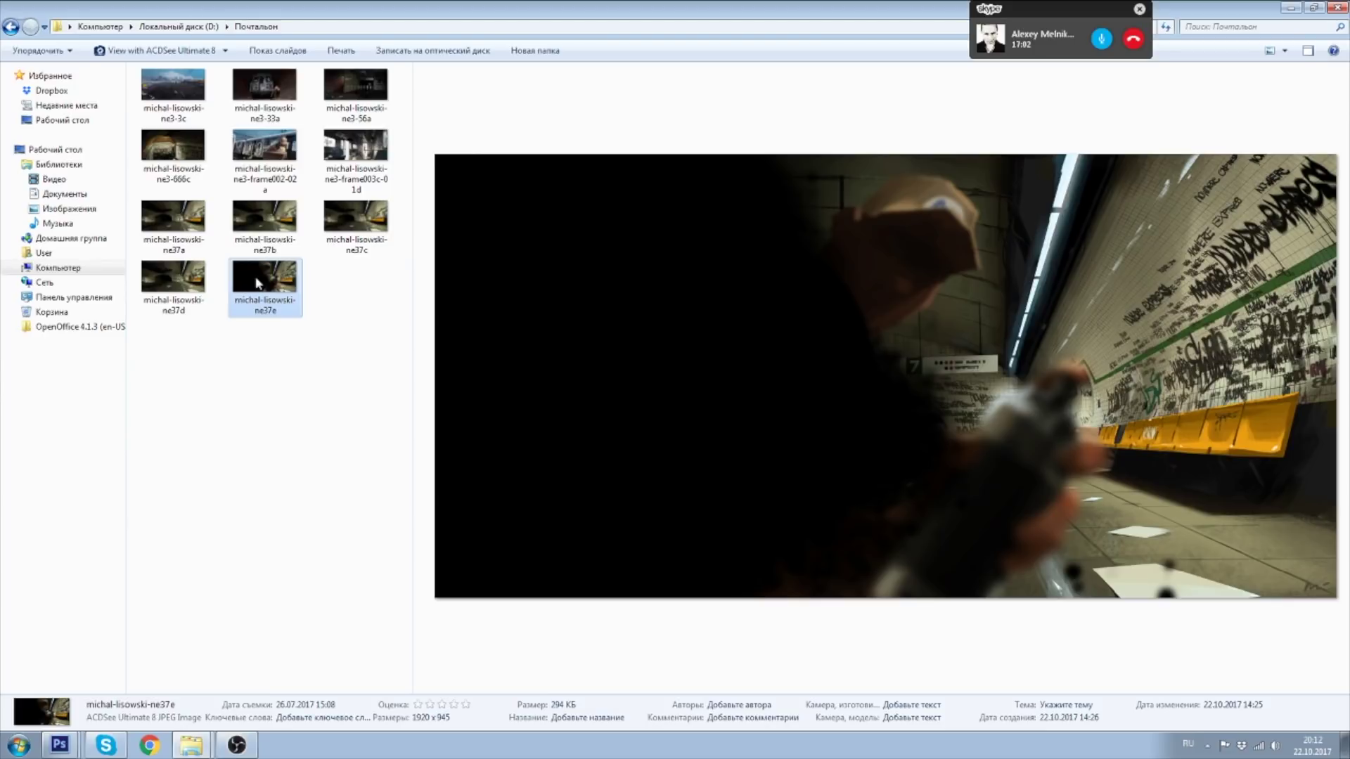
pyautogui.click(165, 78)
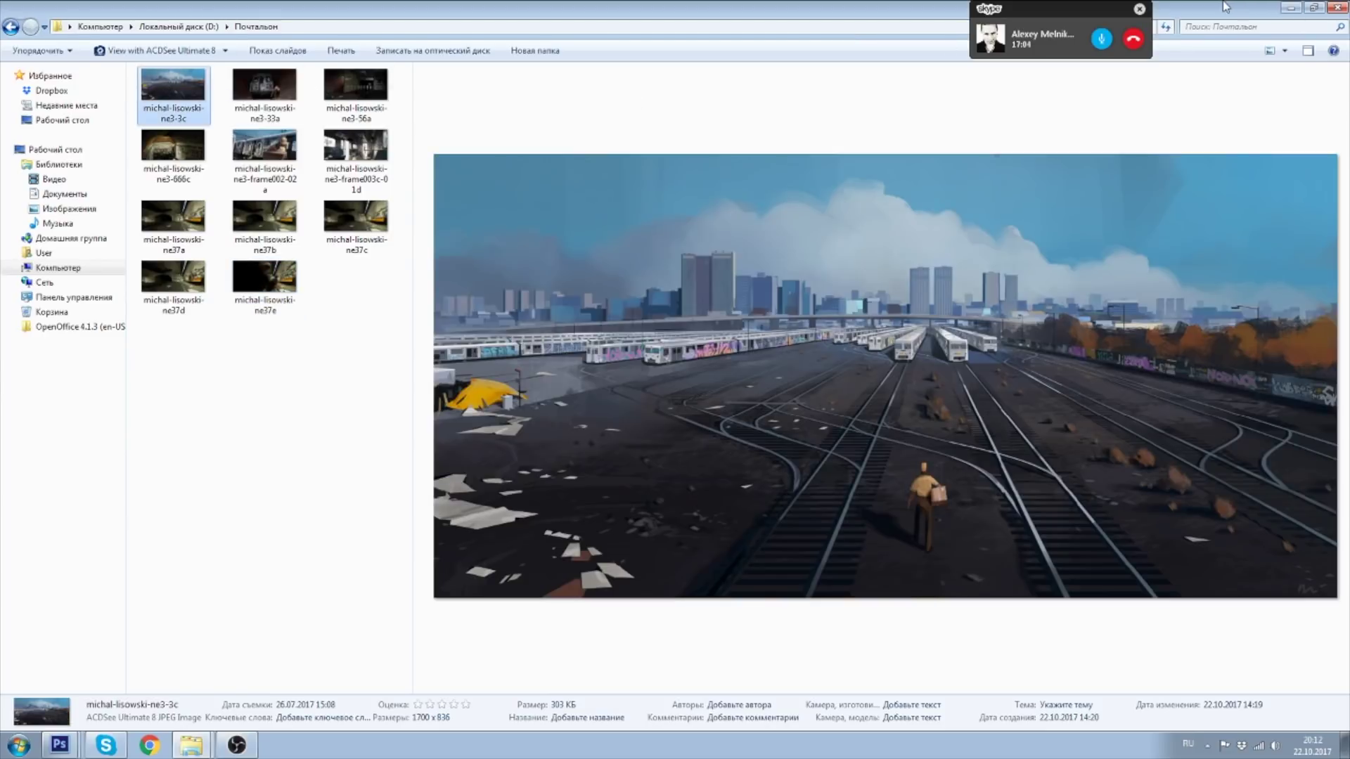
pyautogui.click(1291, 9)
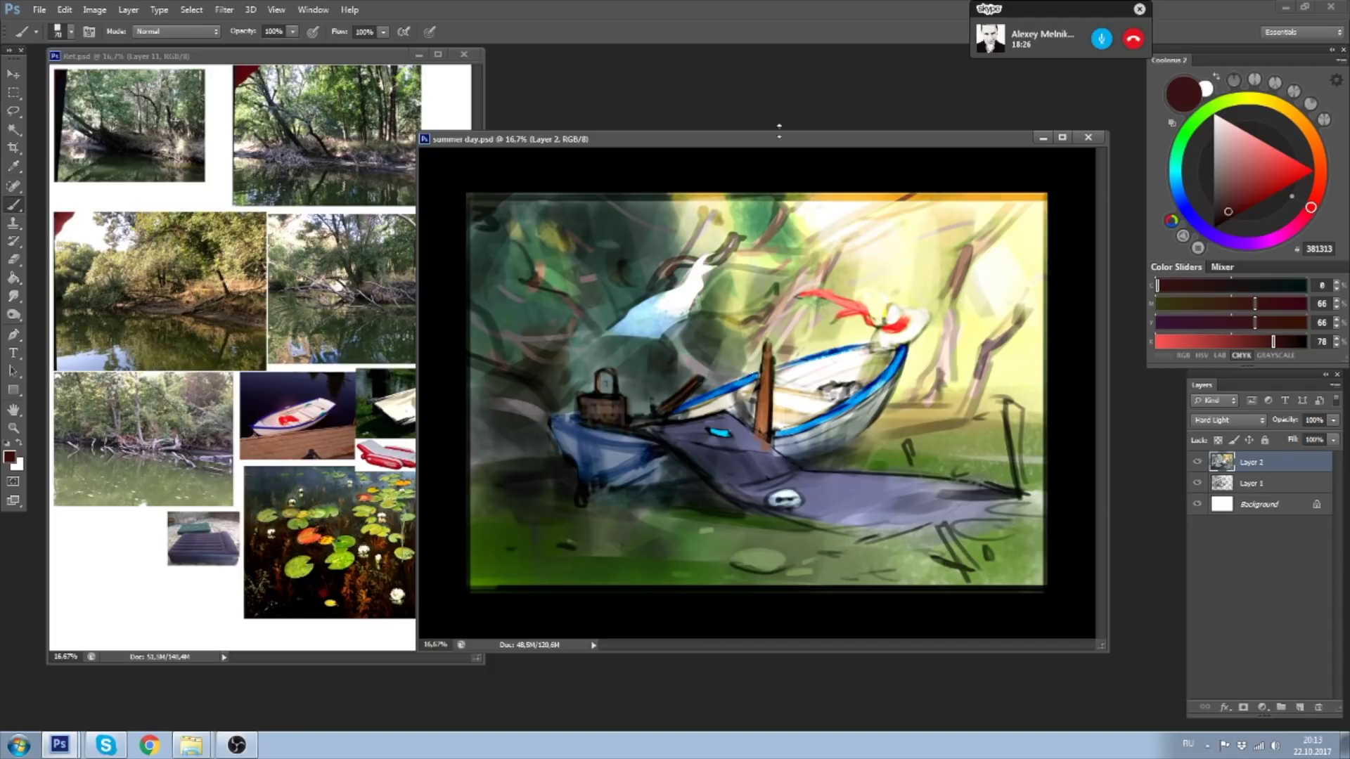
# - Reposition the summer day painting window, then briefly open and minimize the Computer window
pyautogui.moveTo(776, 140)
pyautogui.mouseDown()
pyautogui.moveTo(674, 90)
pyautogui.moveTo(686, 113)
pyautogui.mouseUp()
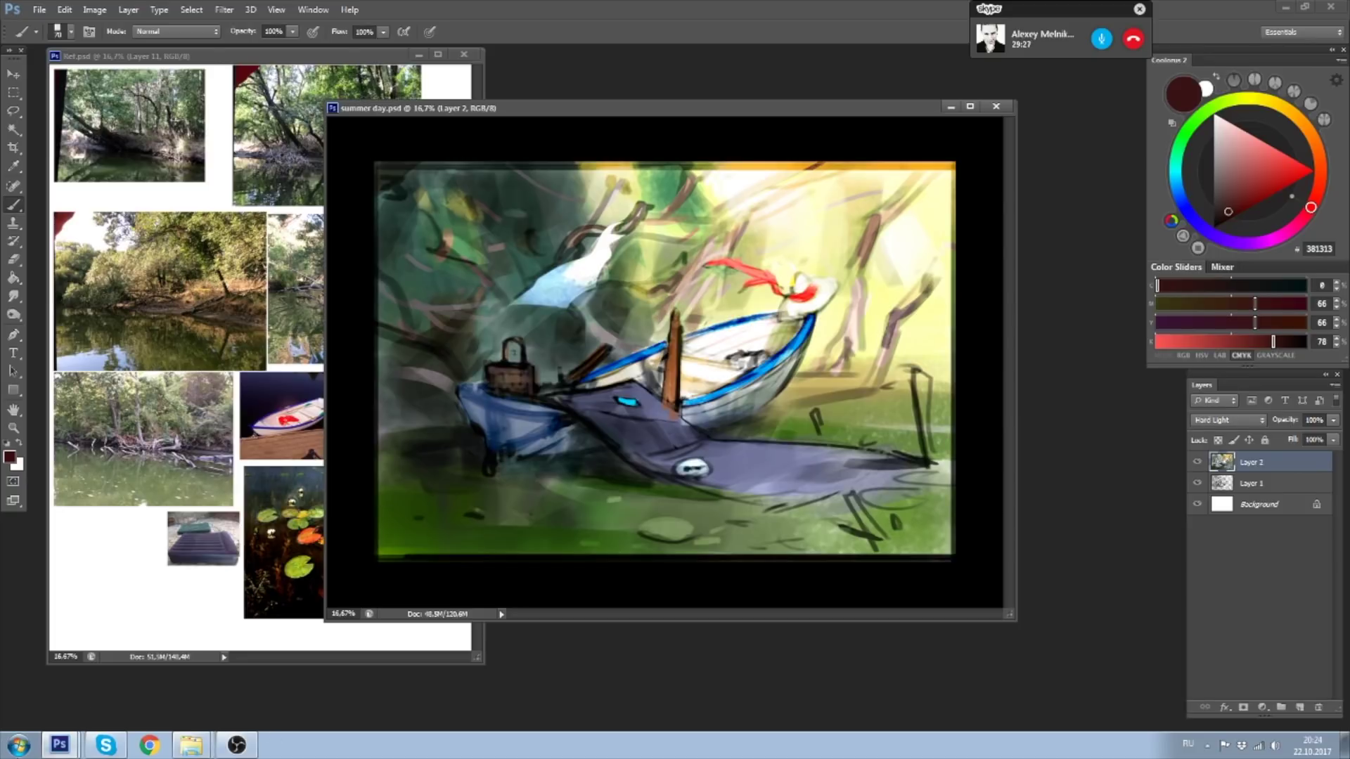
pyautogui.click(19, 744)
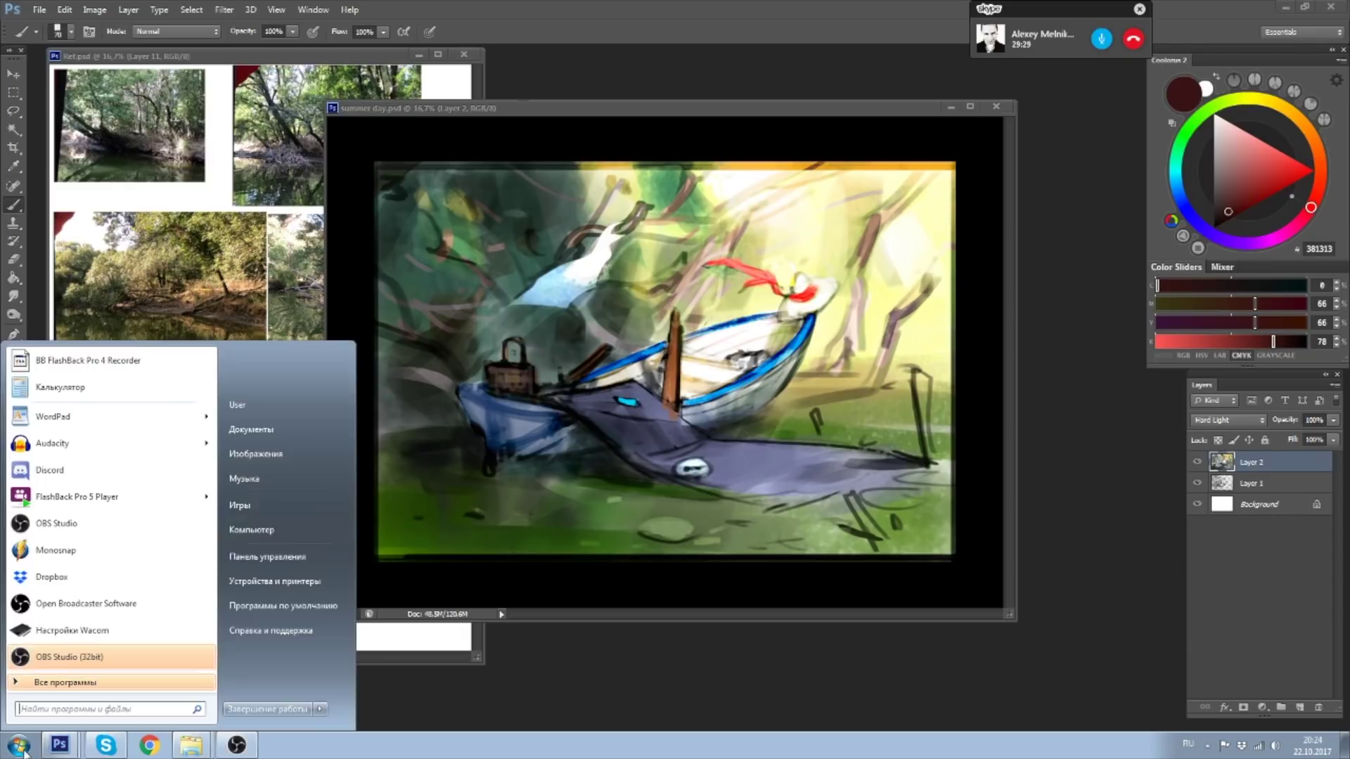
pyautogui.click(294, 518)
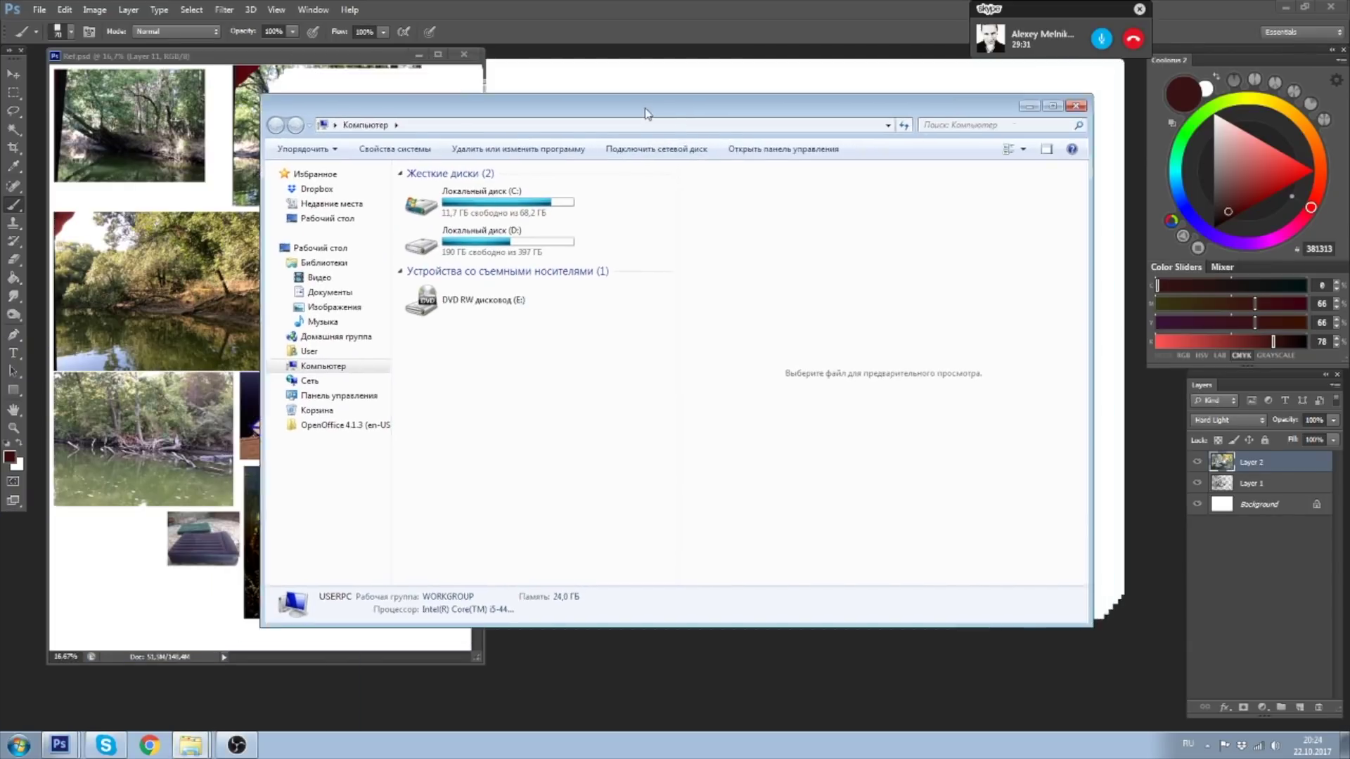
pyautogui.moveTo(633, 116); pyautogui.dragTo(602, 119)
pyautogui.click(964, 121)
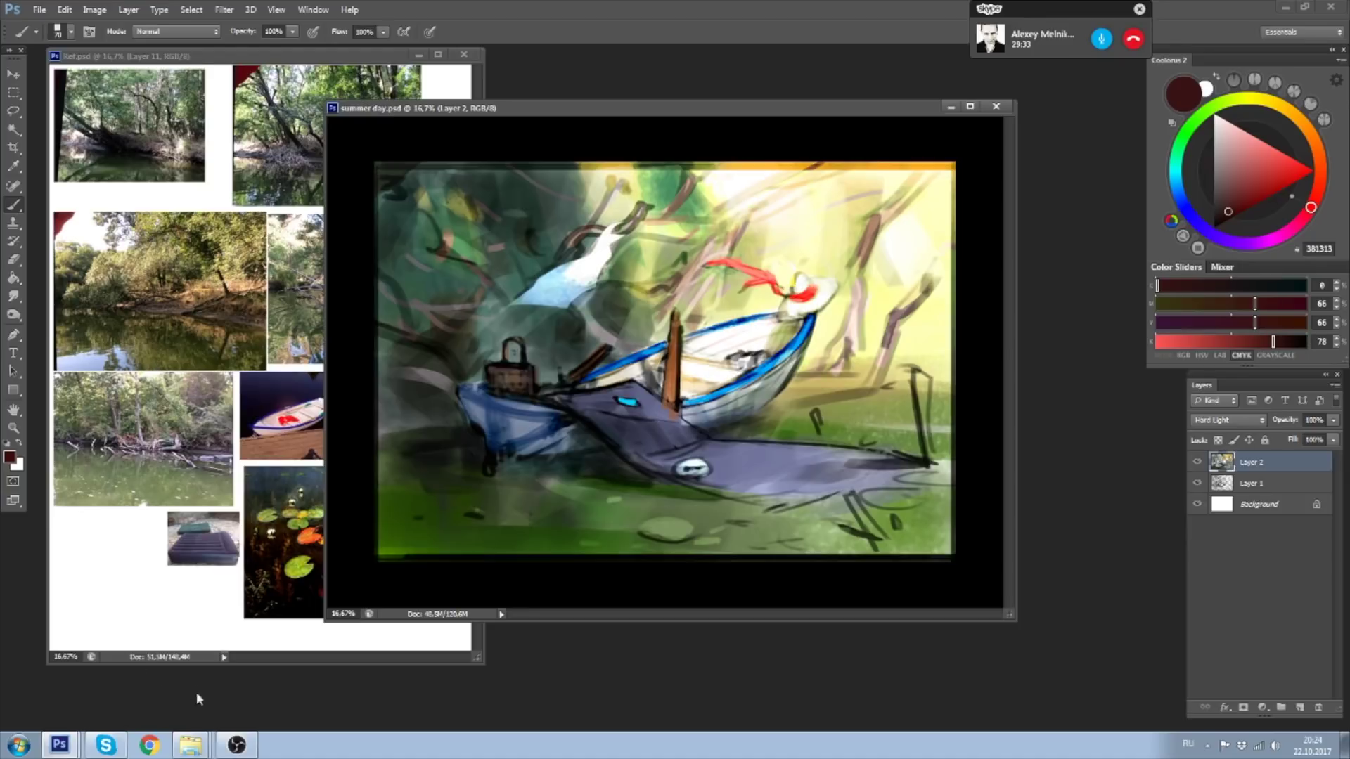
# - Bring up the web browser and load the ArtStation site
pyautogui.click(154, 748)
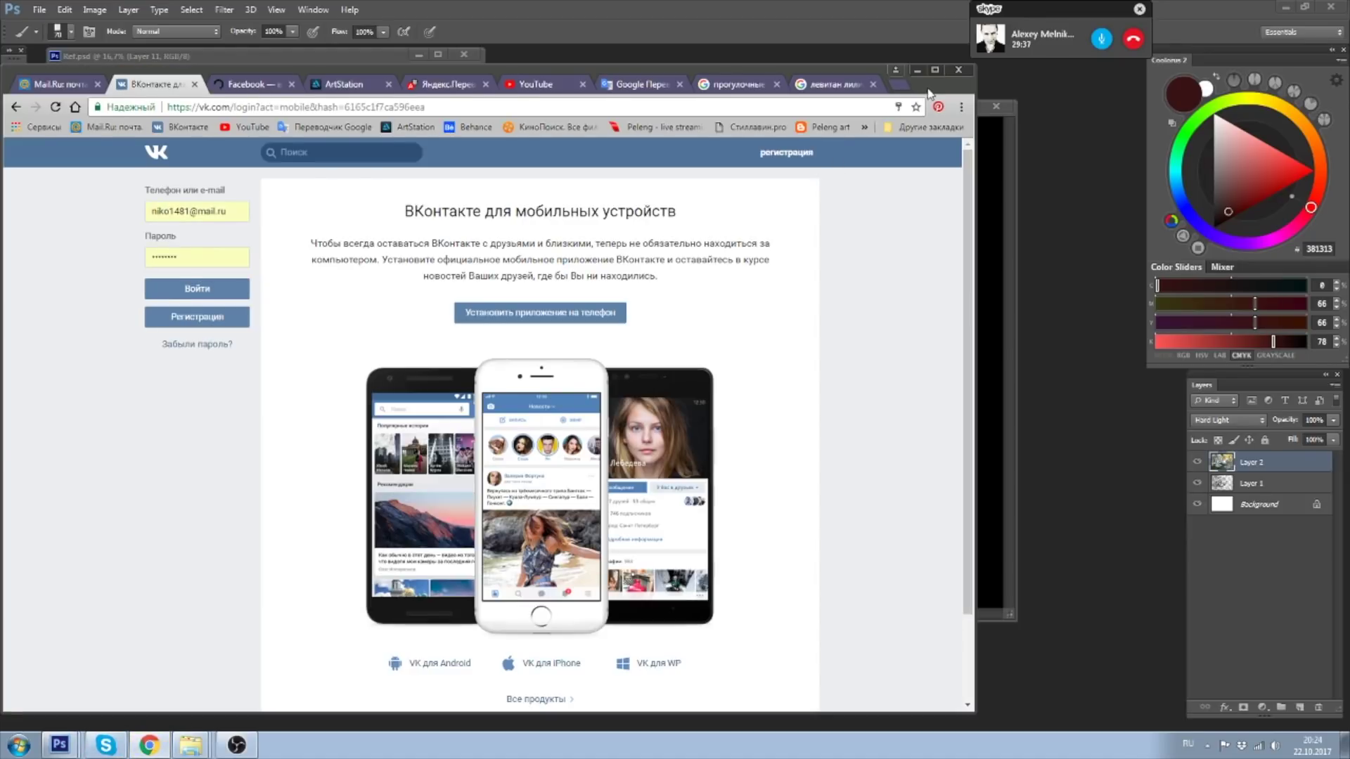
pyautogui.moveTo(315, 87); pyautogui.dragTo(445, 93)
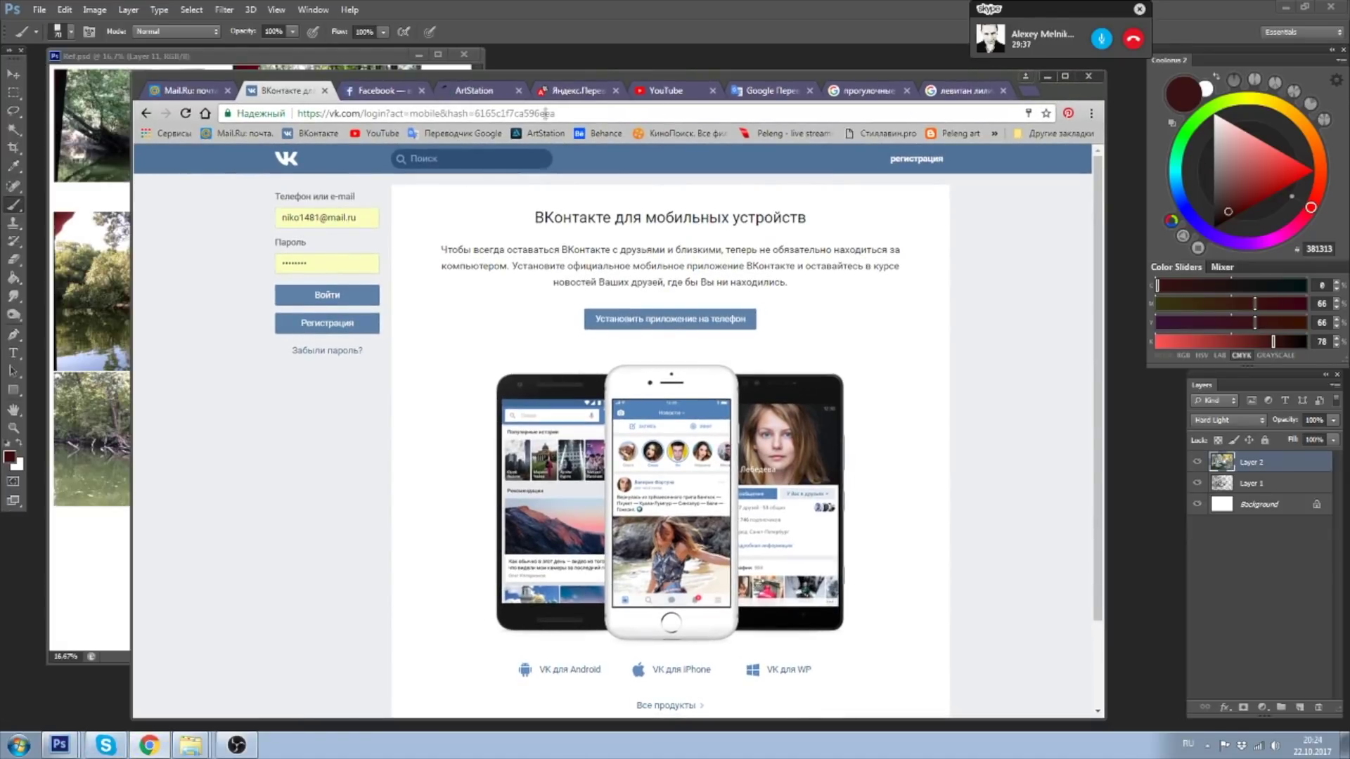
pyautogui.click(444, 93)
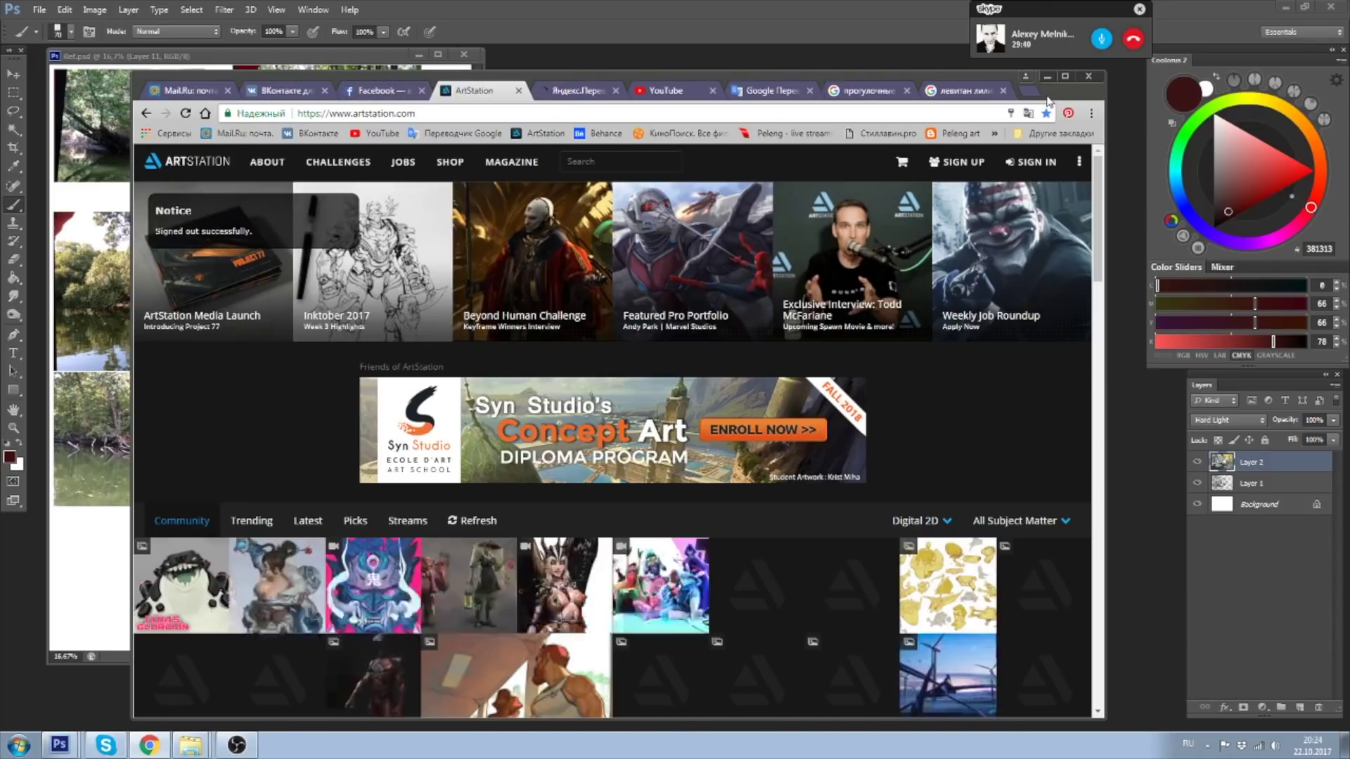
pyautogui.moveTo(981, 77); pyautogui.dragTo(994, 47)
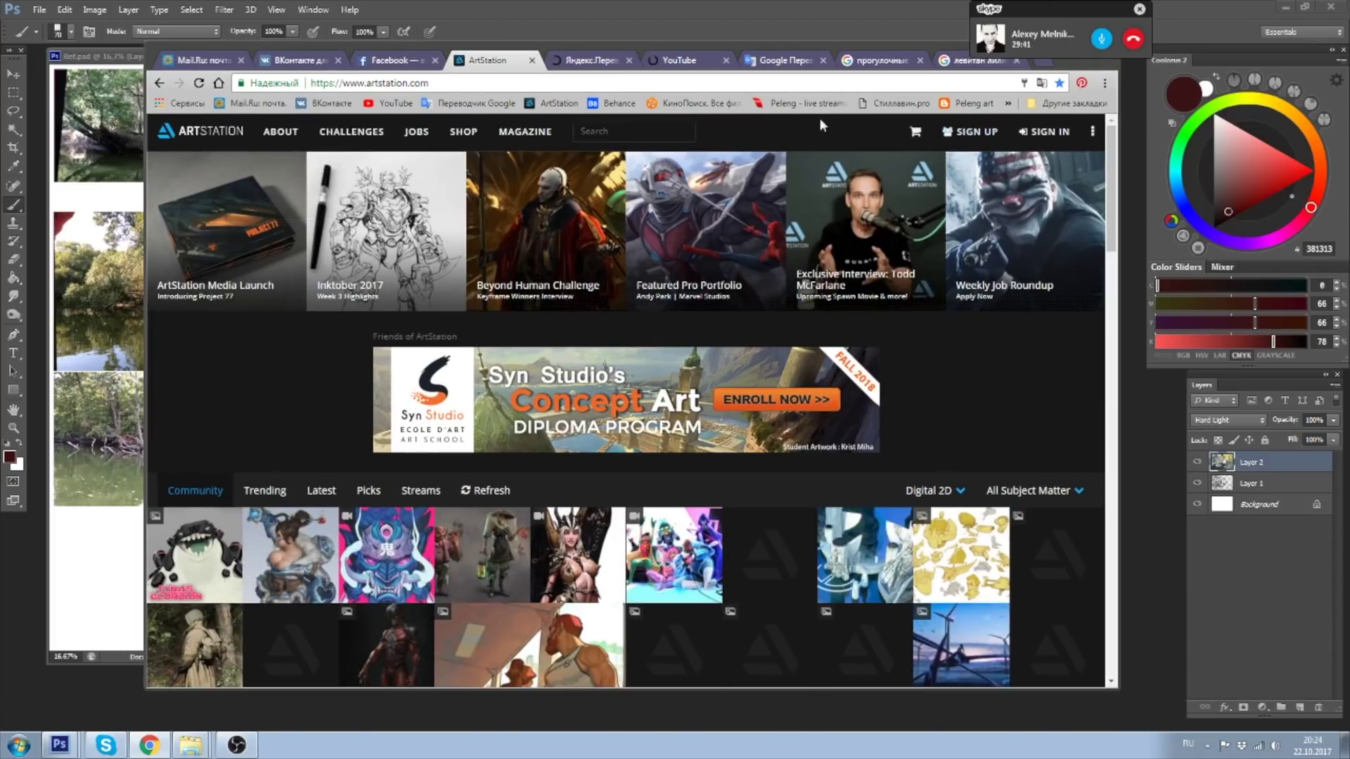
# - Sign in to ArtStation with the saved account and show the account menu
pyautogui.click(1043, 132)
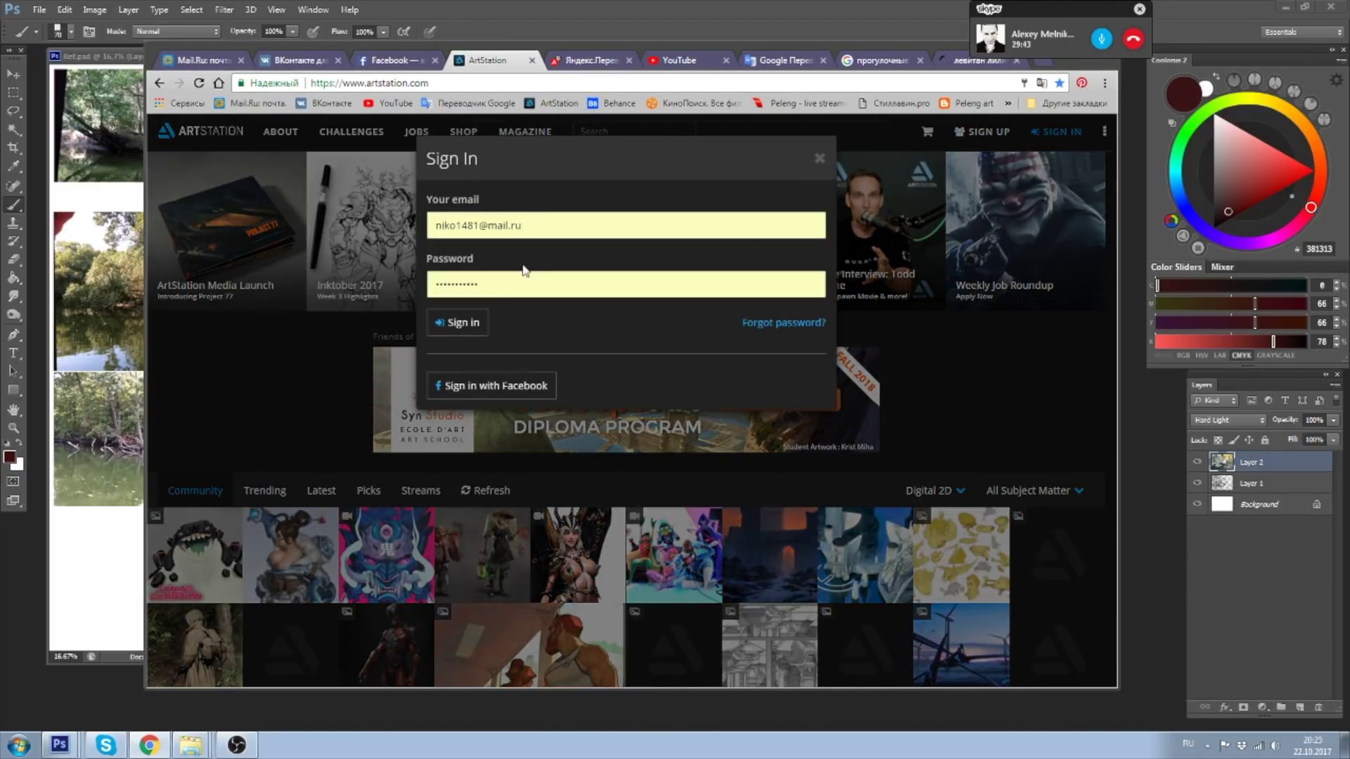
pyautogui.click(455, 333)
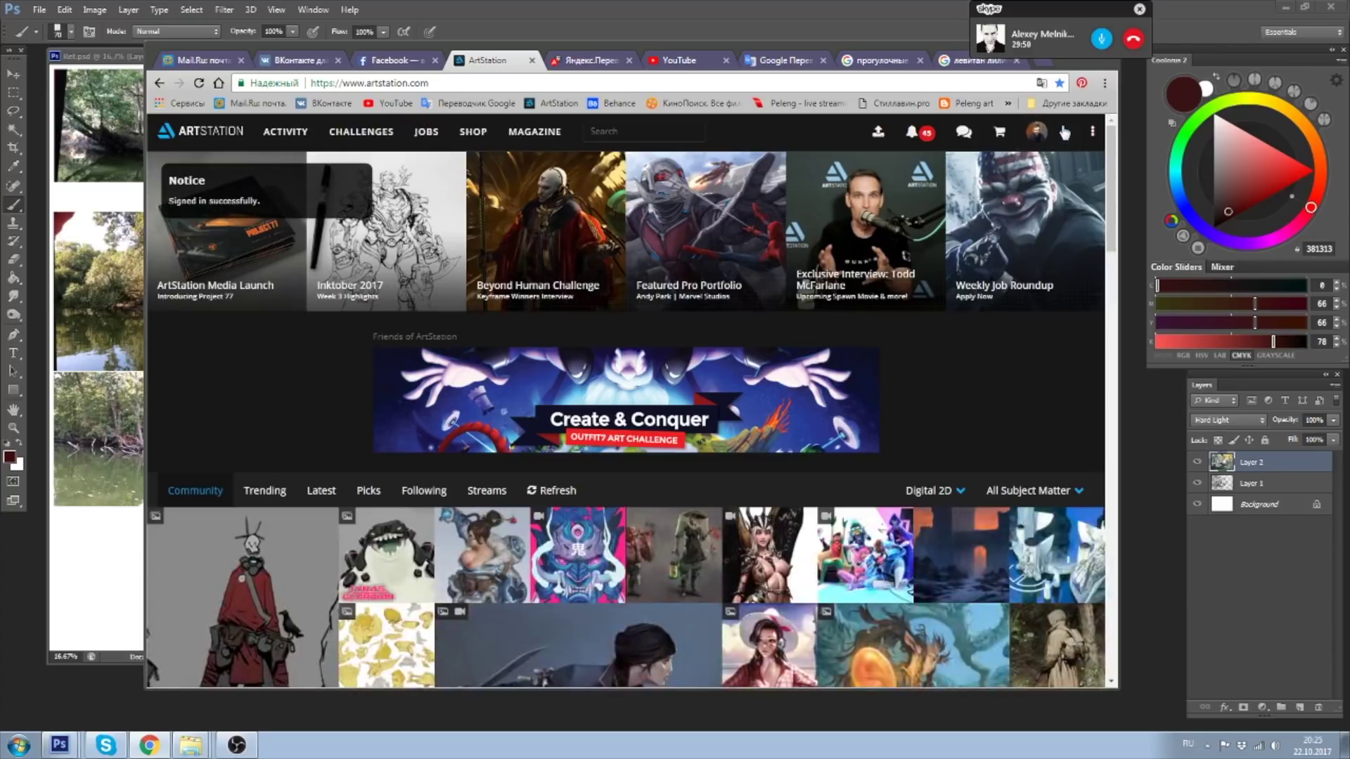
pyautogui.click(1063, 134)
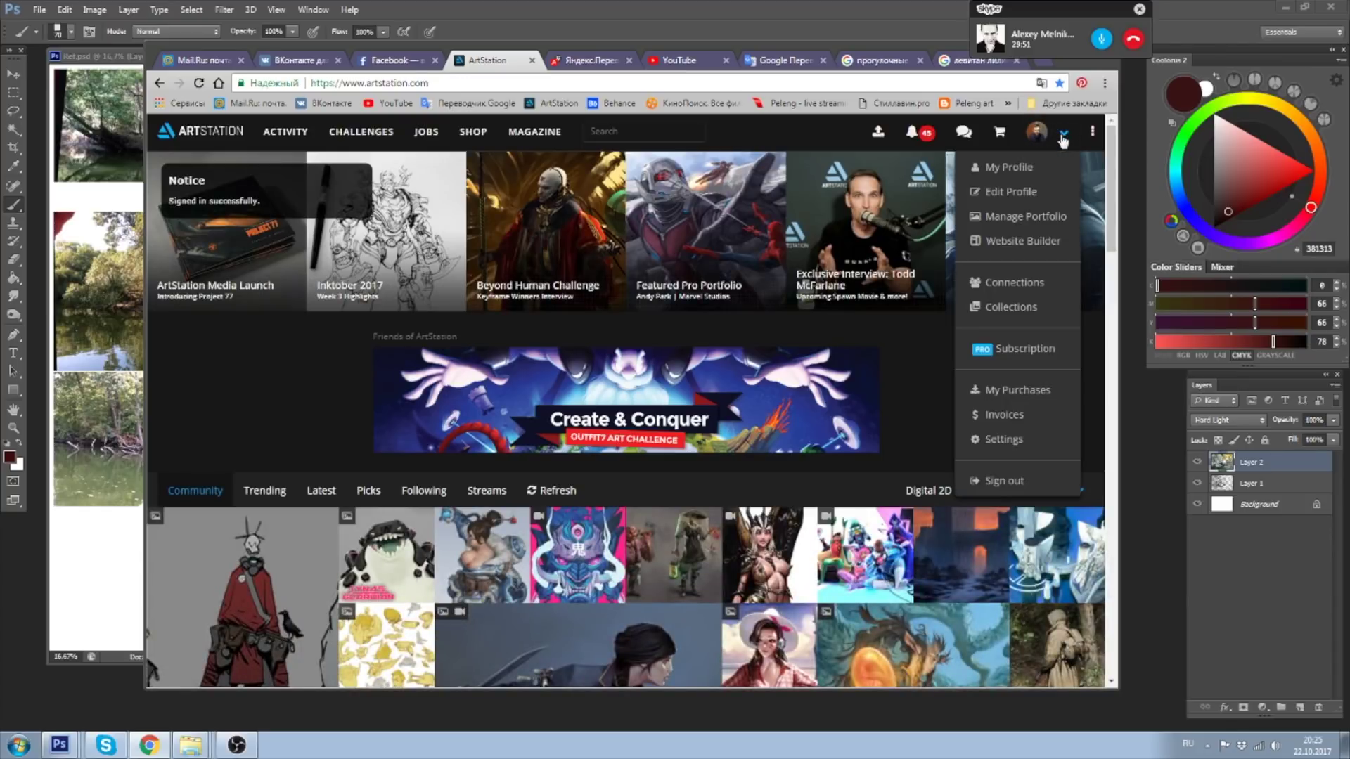
# - Go to the account's own profile page and show its Following list
pyautogui.click(1017, 166)
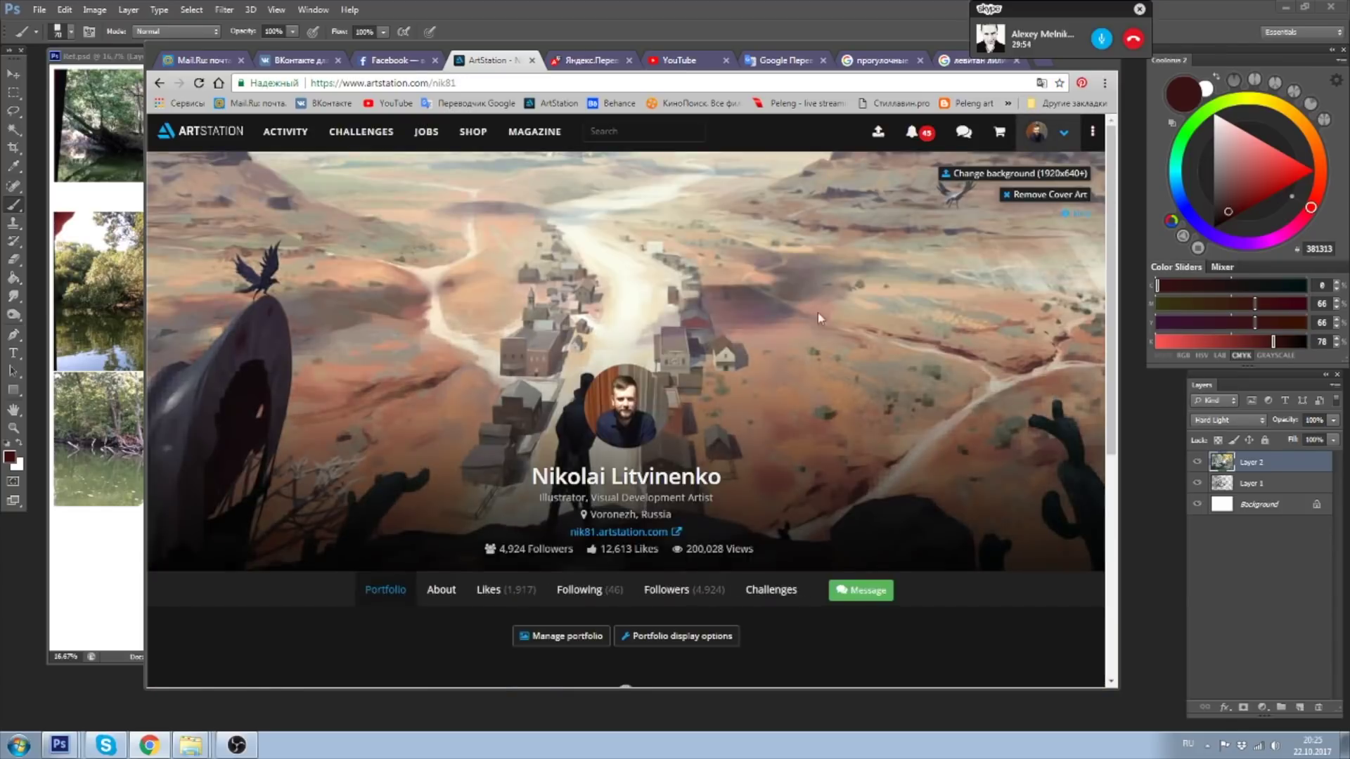
pyautogui.scroll(-3, 854, 326)
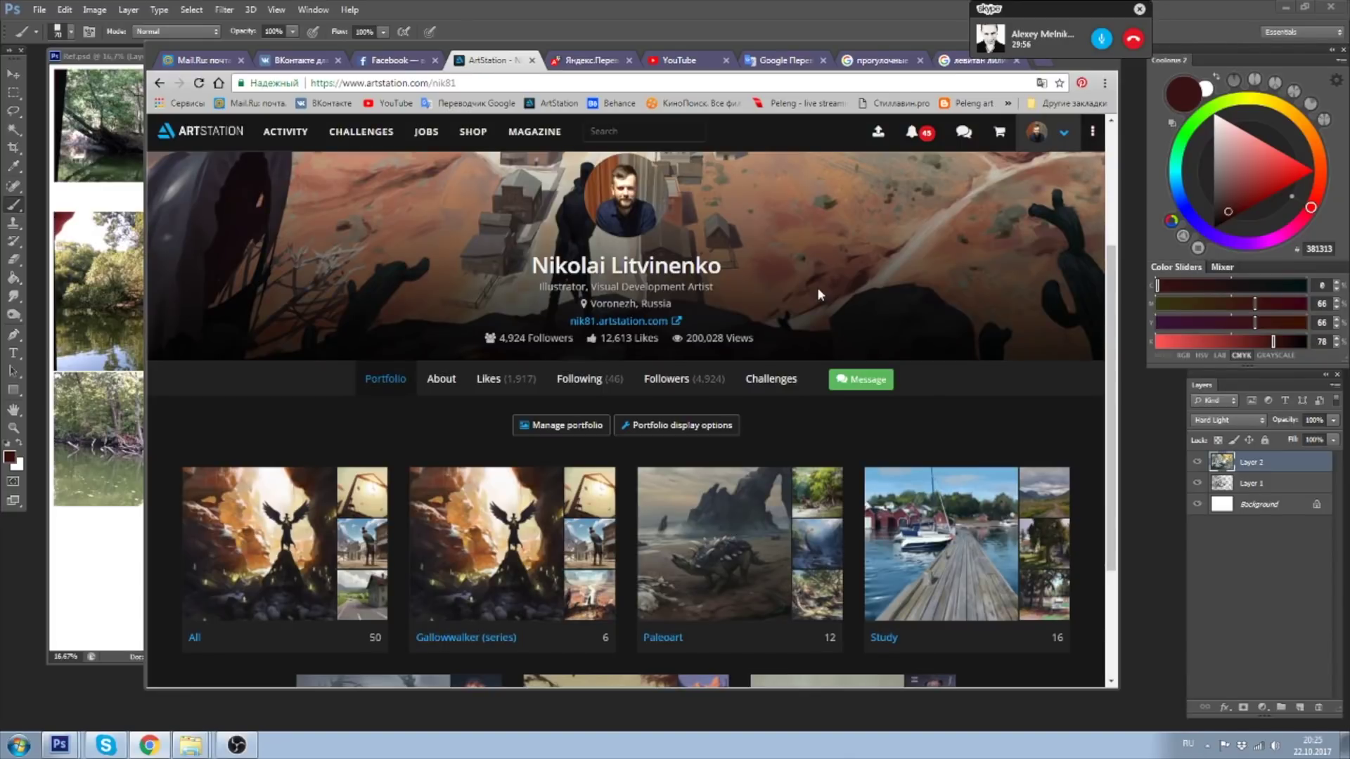
pyautogui.click(582, 379)
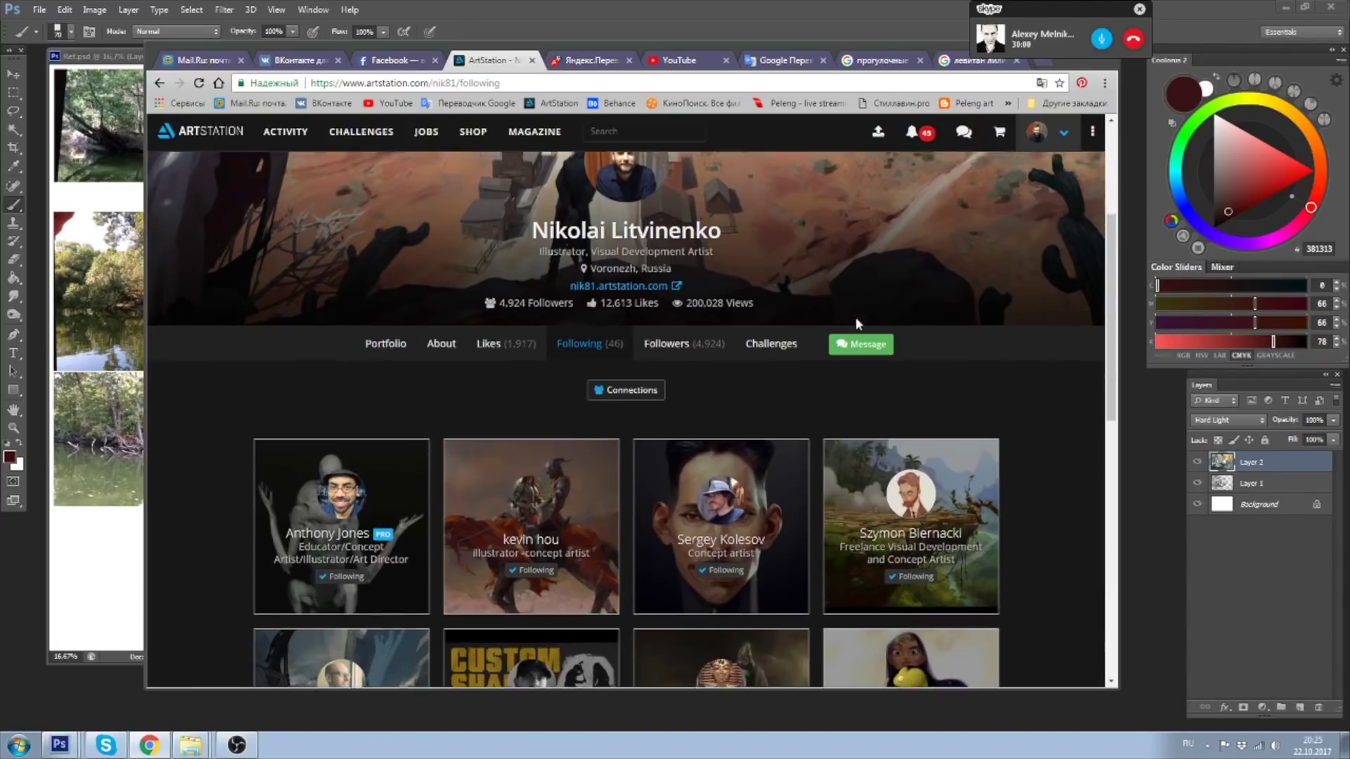
# - Scroll through the 46 followed artists until the Grafit Studio card is visible
pyautogui.scroll(-3, 855, 316)
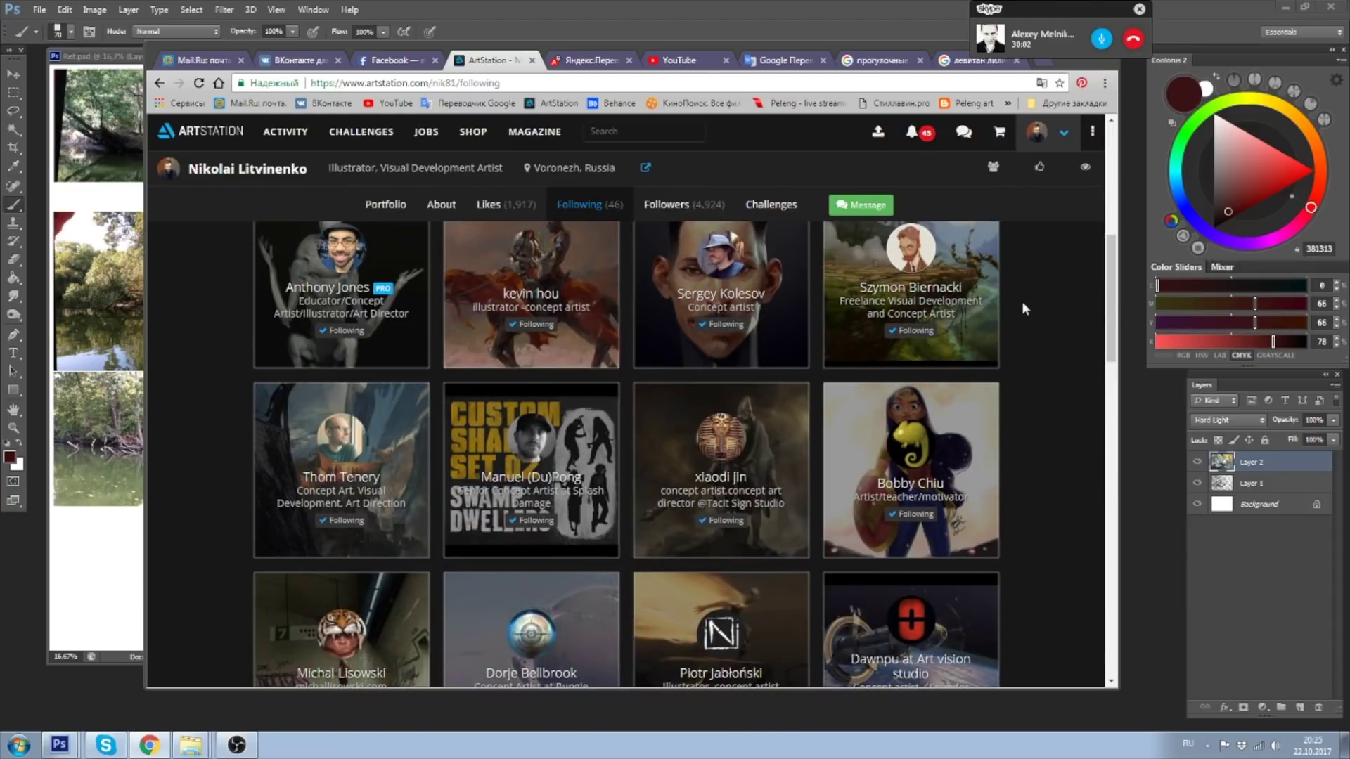
pyautogui.scroll(-3, 1024, 308)
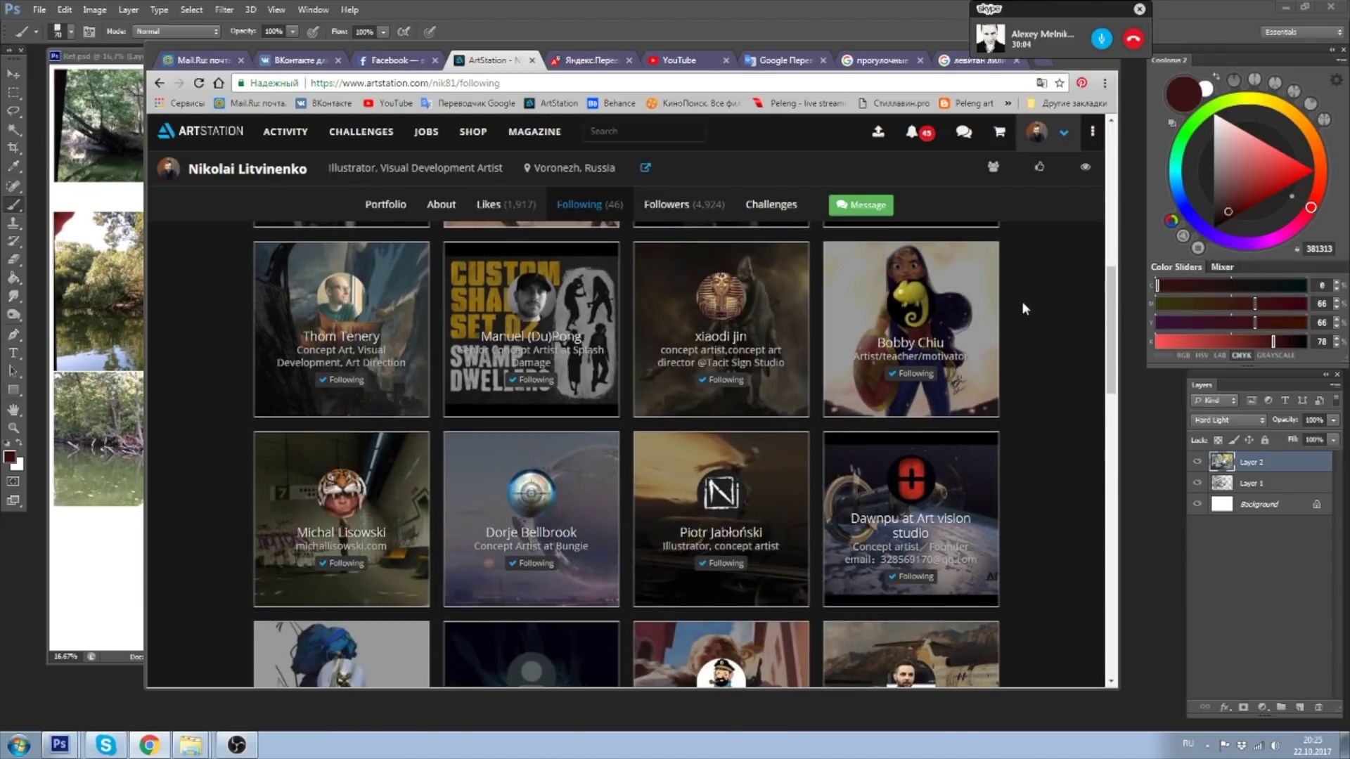
pyautogui.scroll(-3, 1022, 301)
pyautogui.scroll(-5, 1021, 299)
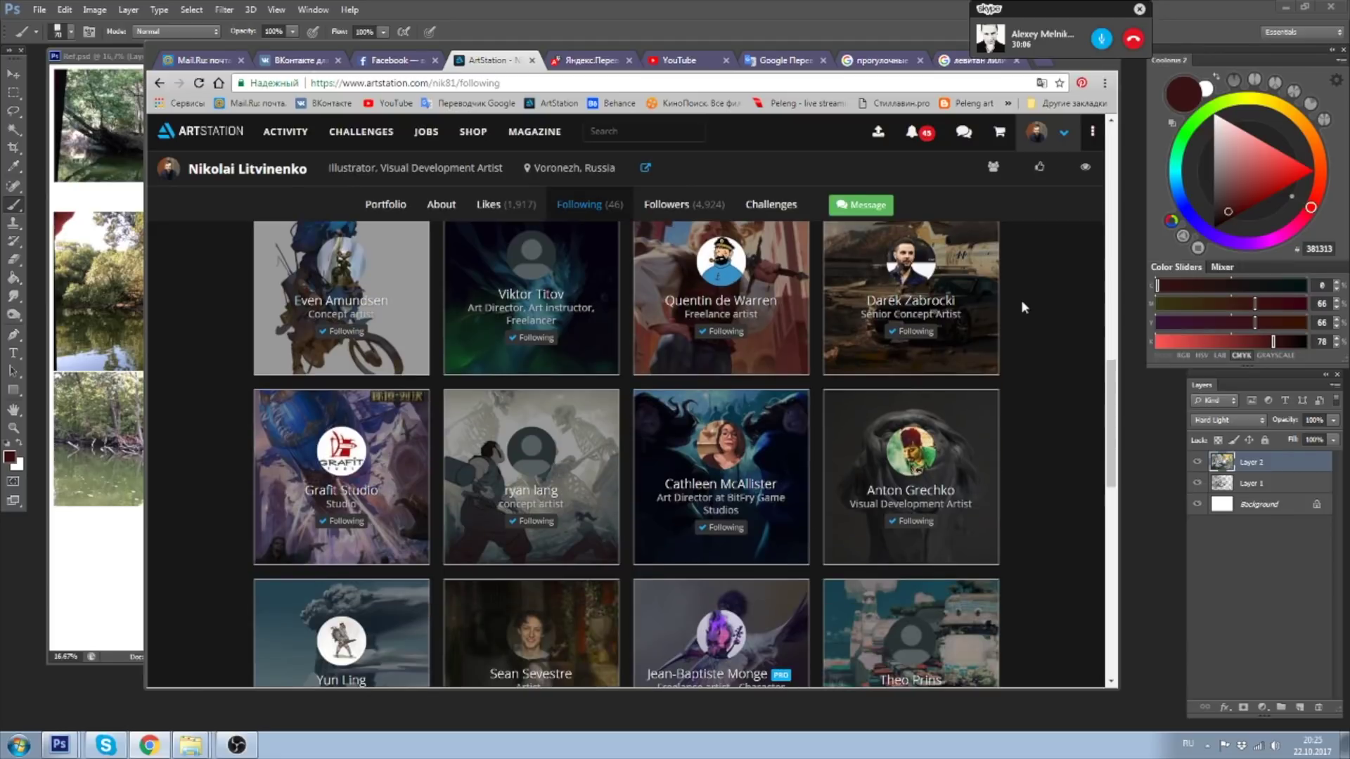
pyautogui.scroll(-3, 1021, 301)
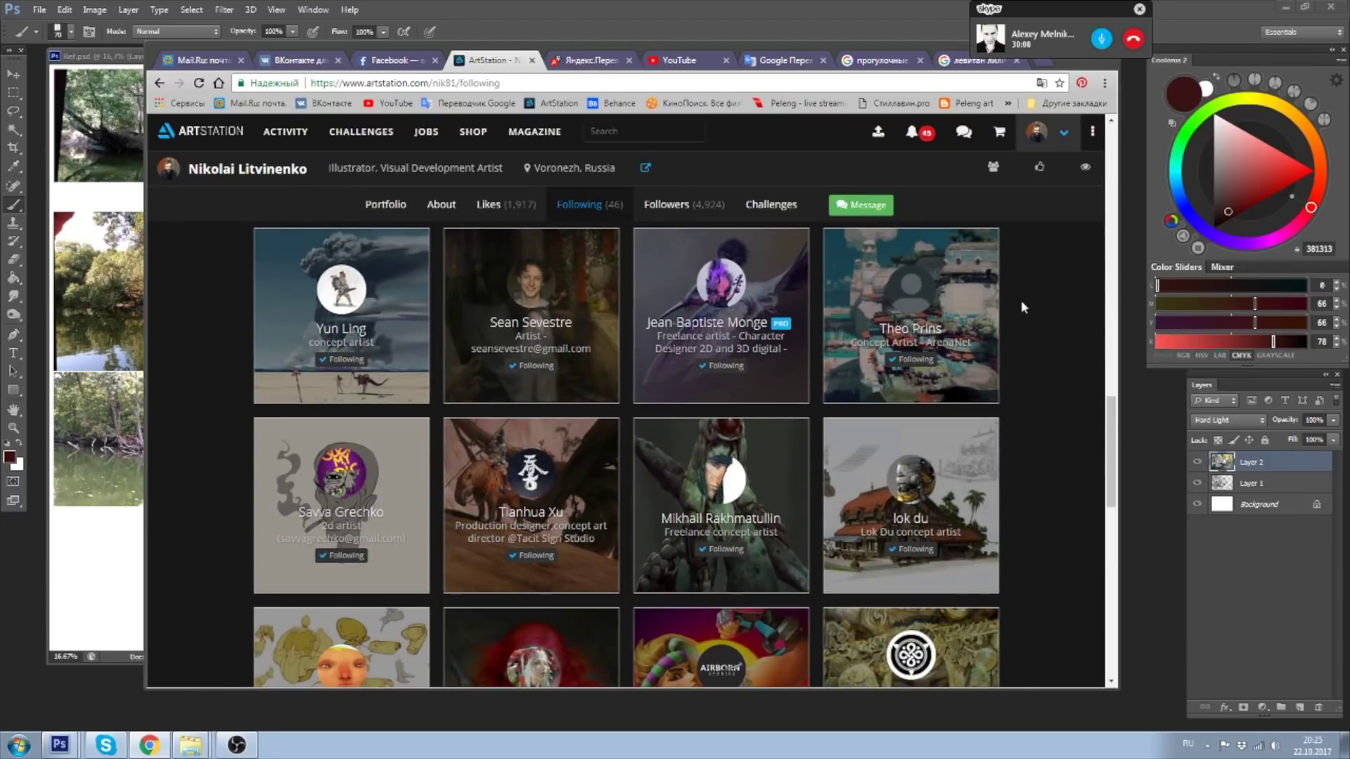
pyautogui.scroll(-2, 1021, 307)
pyautogui.scroll(-3, 1021, 307)
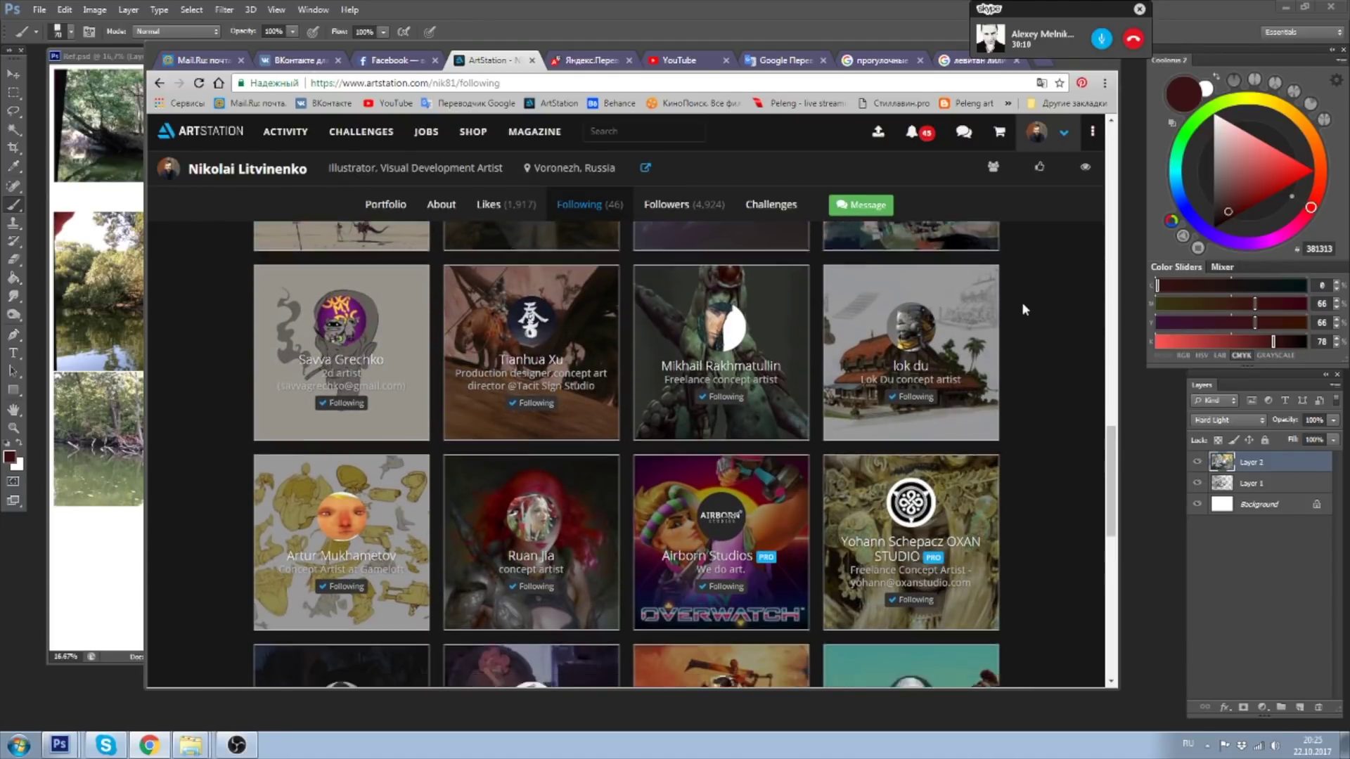
pyautogui.scroll(-2, 1023, 302)
pyautogui.scroll(-2, 1023, 303)
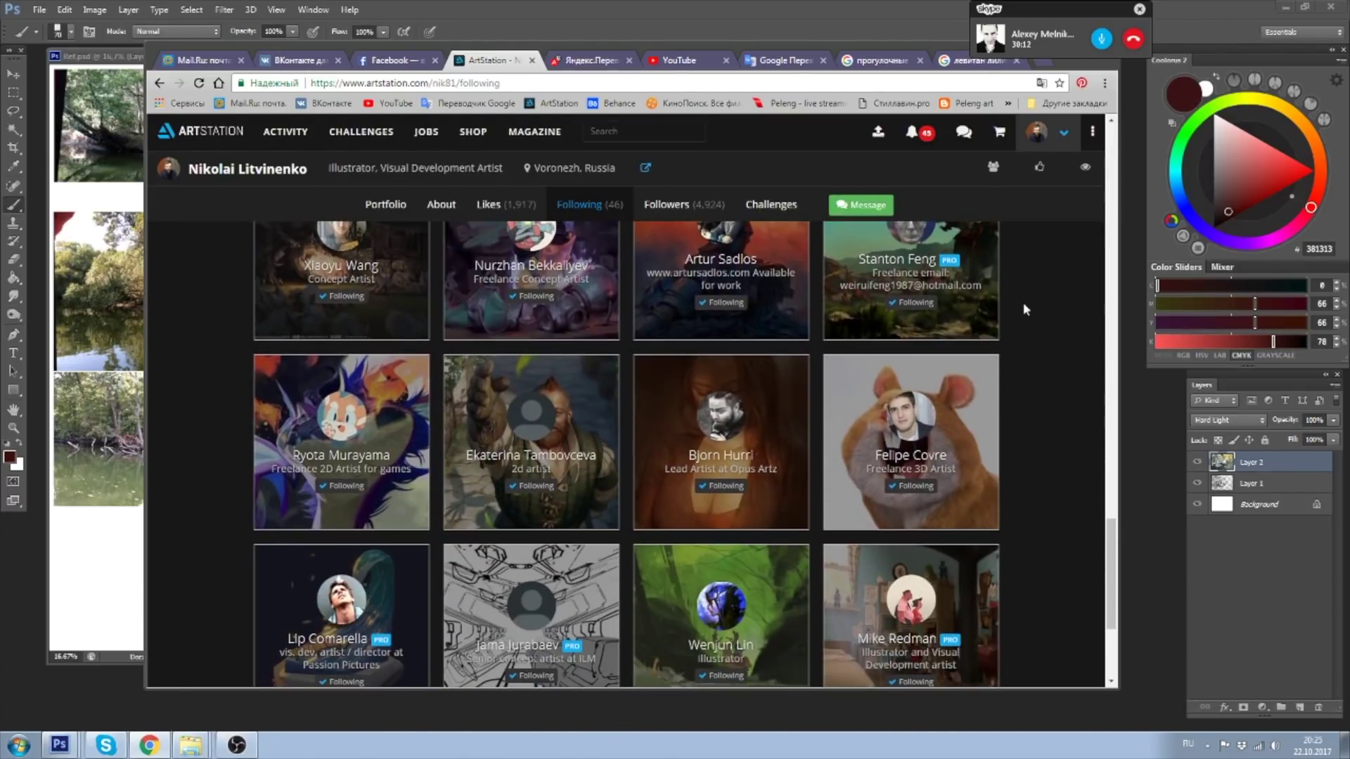
pyautogui.scroll(-3, 1023, 303)
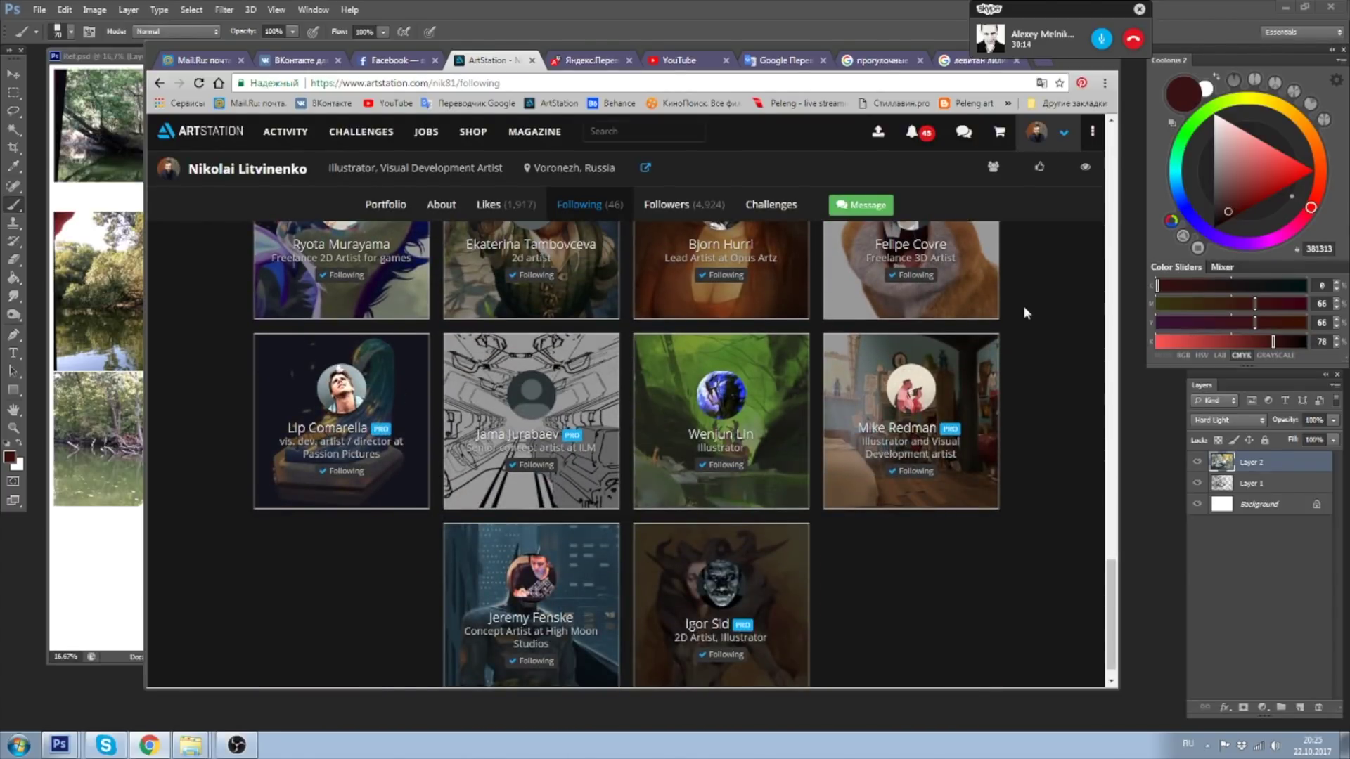
pyautogui.scroll(4, 1005, 349)
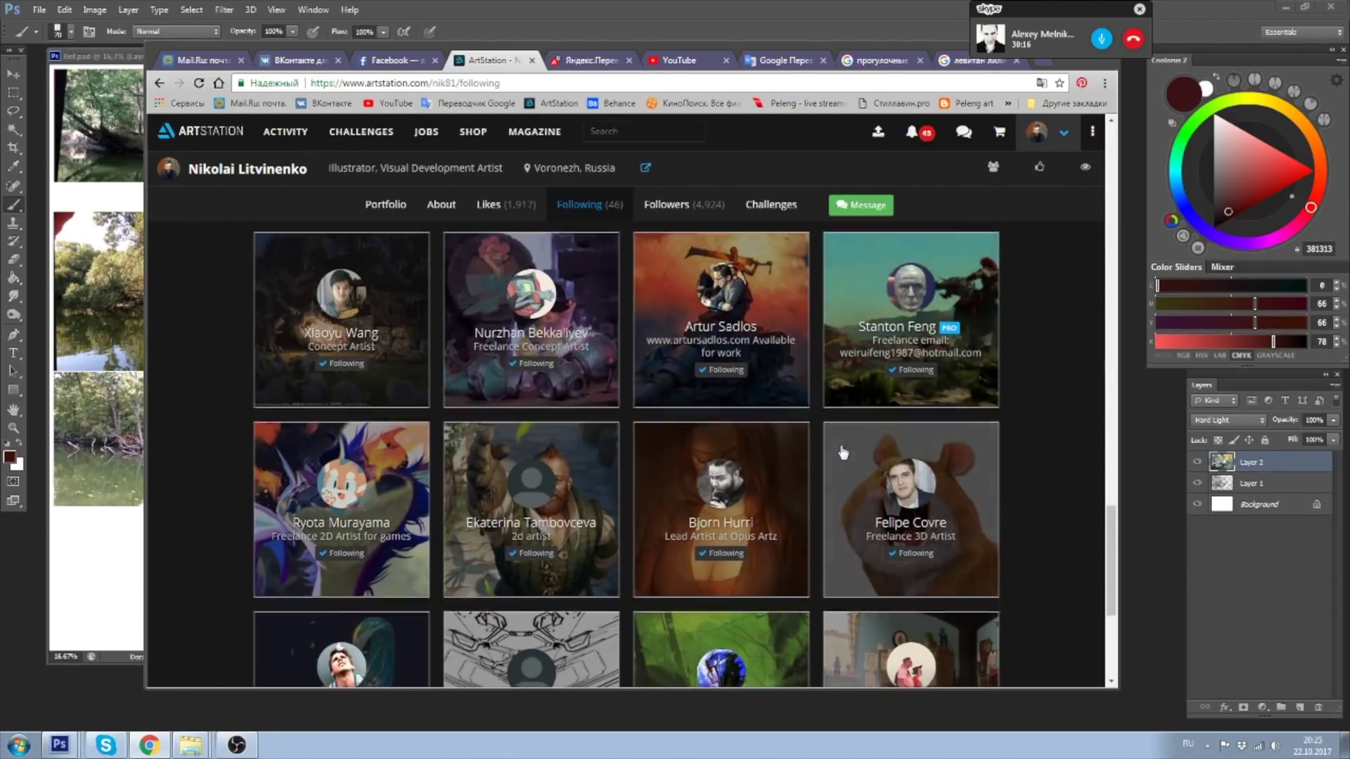
pyautogui.scroll(-3, 840, 456)
pyautogui.scroll(-2, 829, 470)
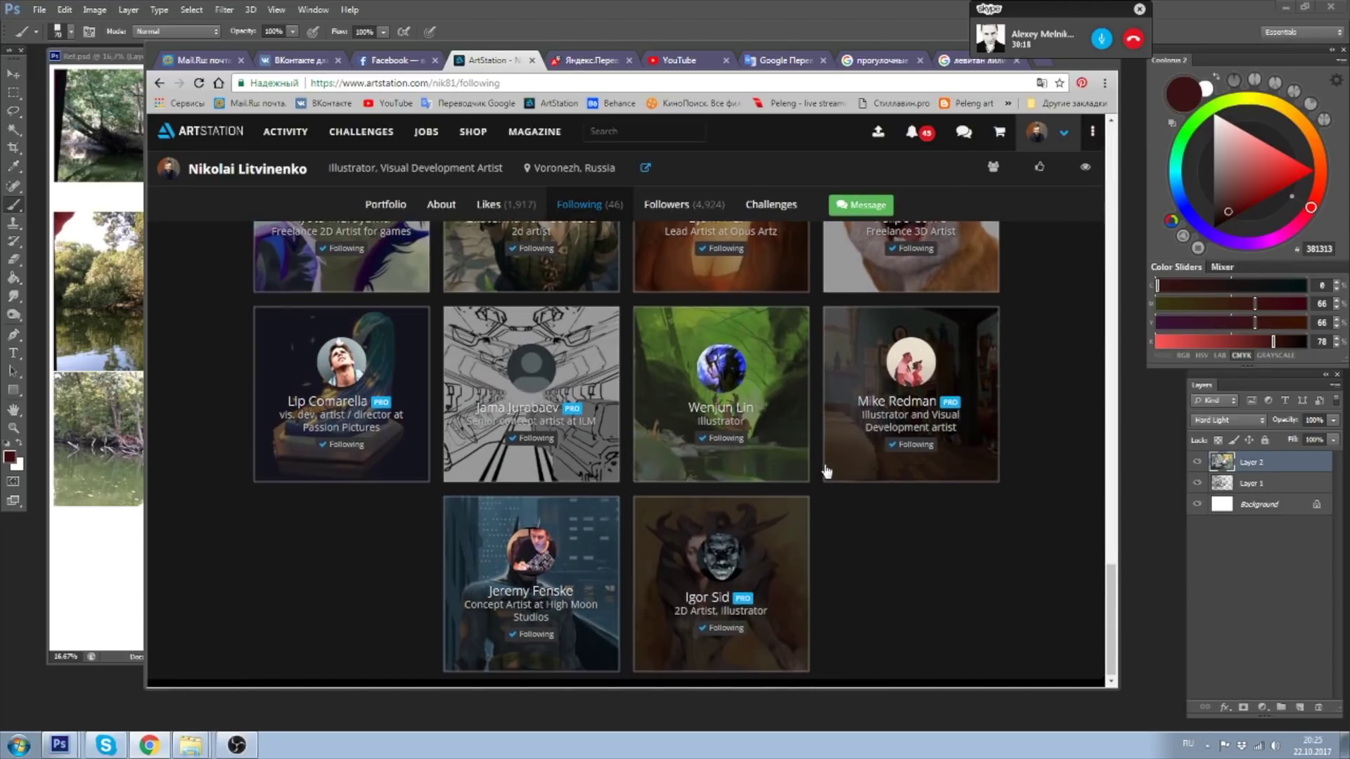
pyautogui.scroll(4, 827, 471)
pyautogui.scroll(3, 827, 471)
pyautogui.scroll(3, 827, 472)
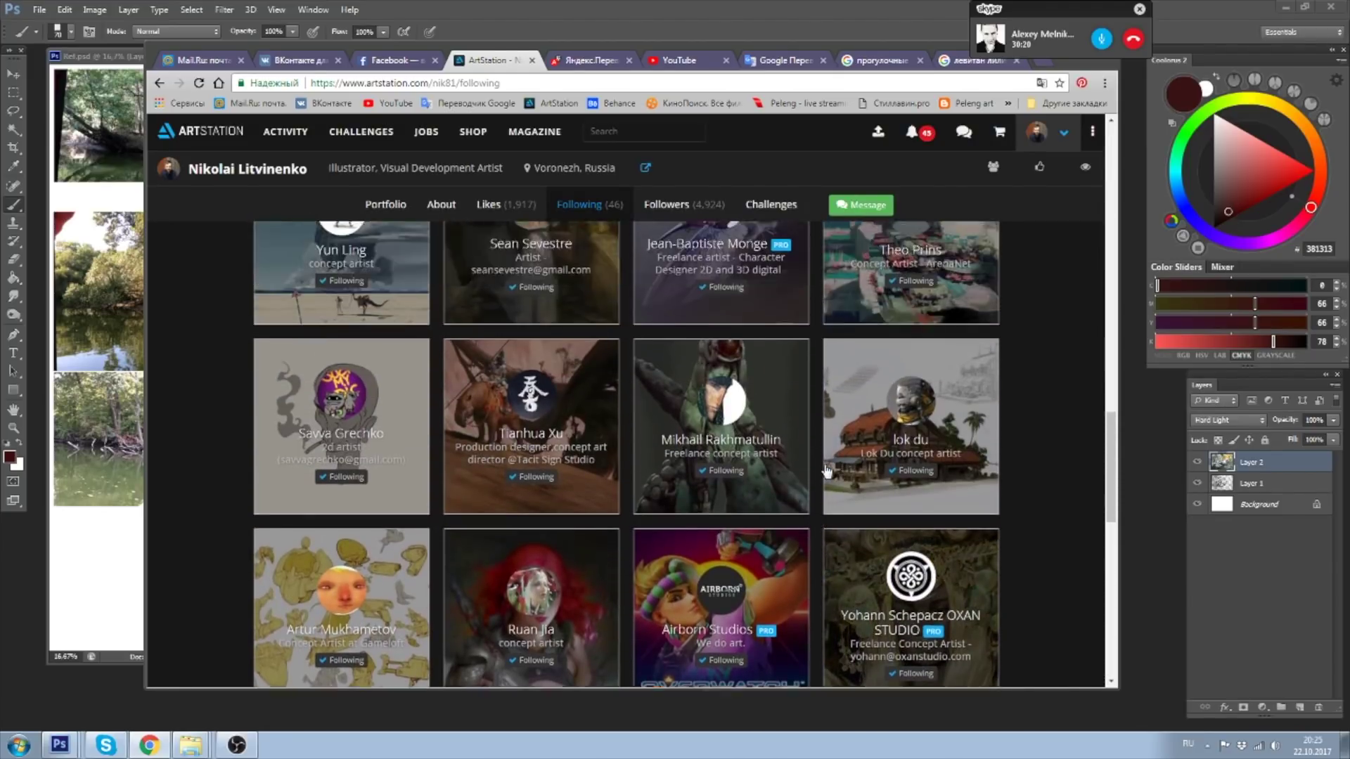
pyautogui.scroll(2, 827, 471)
pyautogui.scroll(3, 827, 471)
pyautogui.scroll(2, 827, 471)
pyautogui.scroll(2, 827, 471)
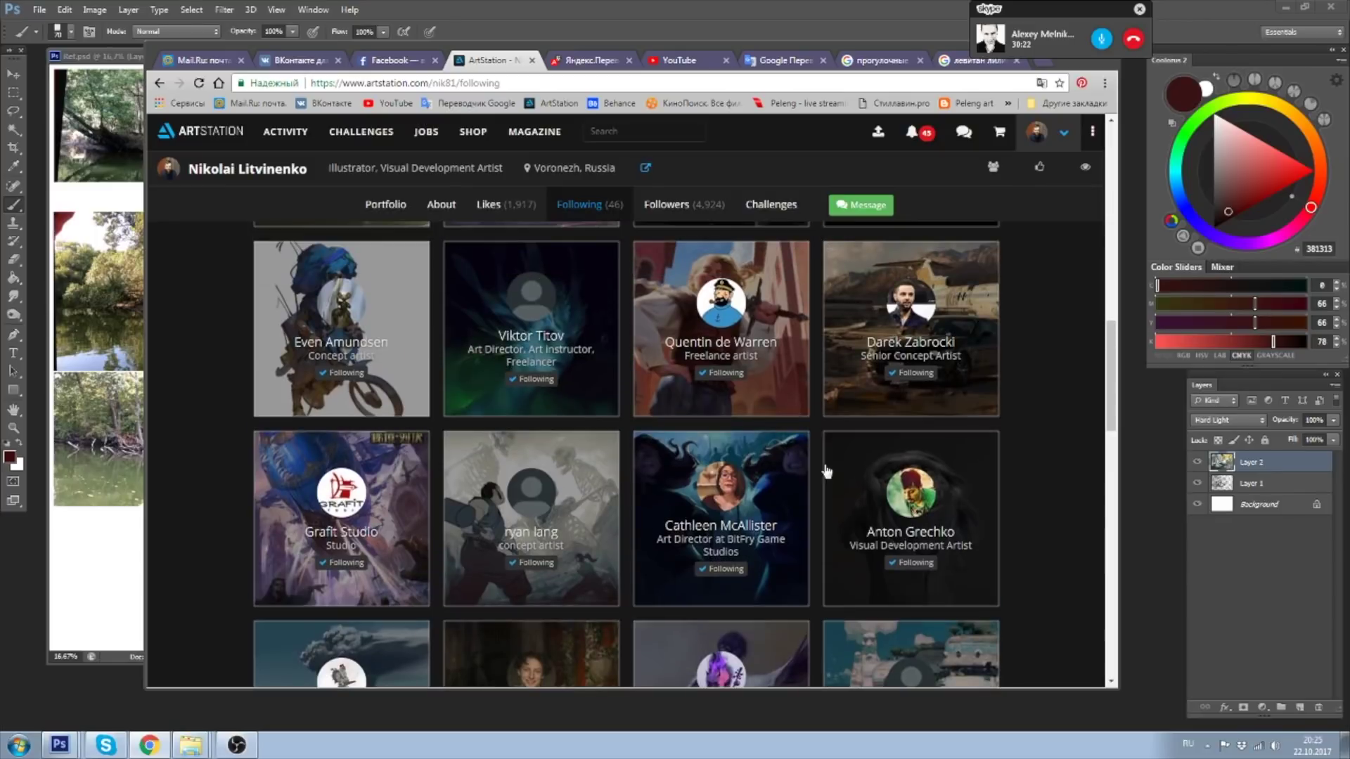
# - Open Grafit Studio's portfolio in a maximized browser and filter it to the four Malusha artworks
pyautogui.click(323, 495)
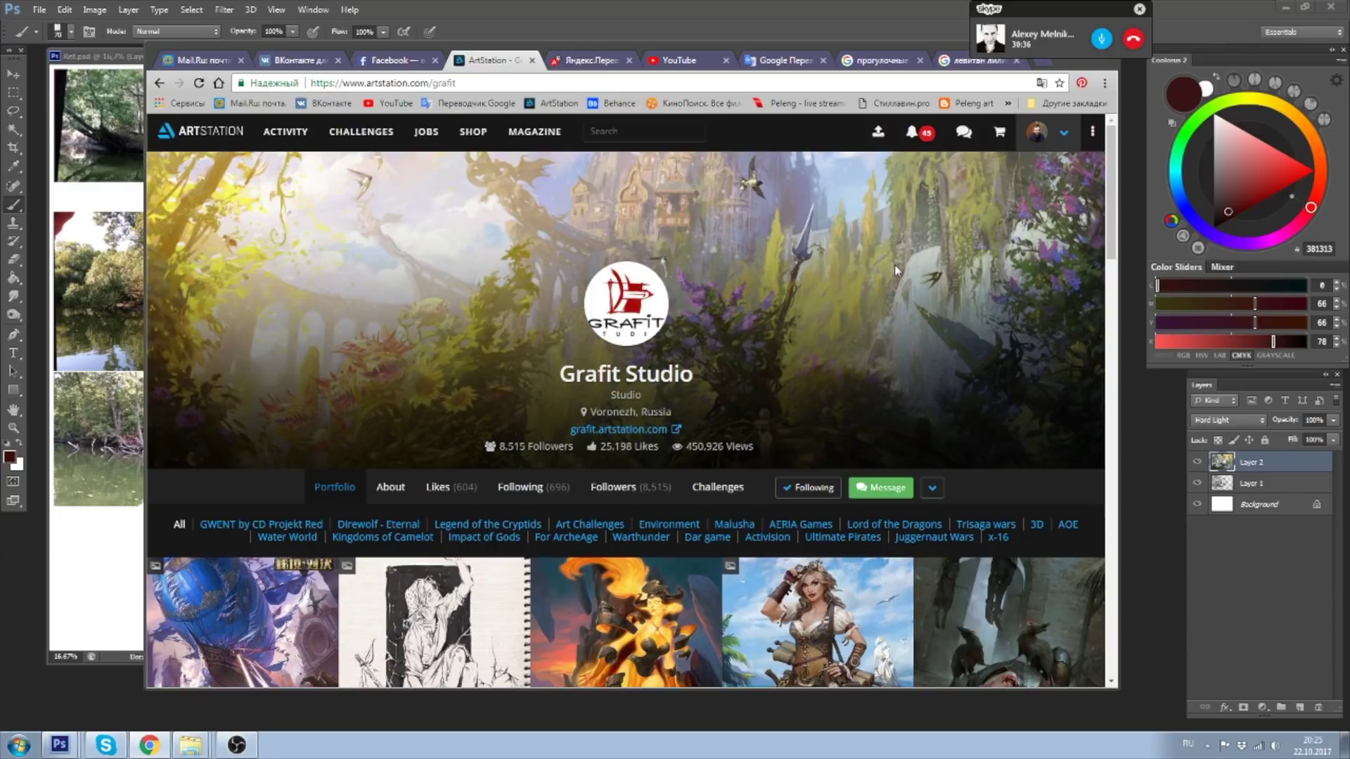
pyautogui.scroll(-3, 555, 262)
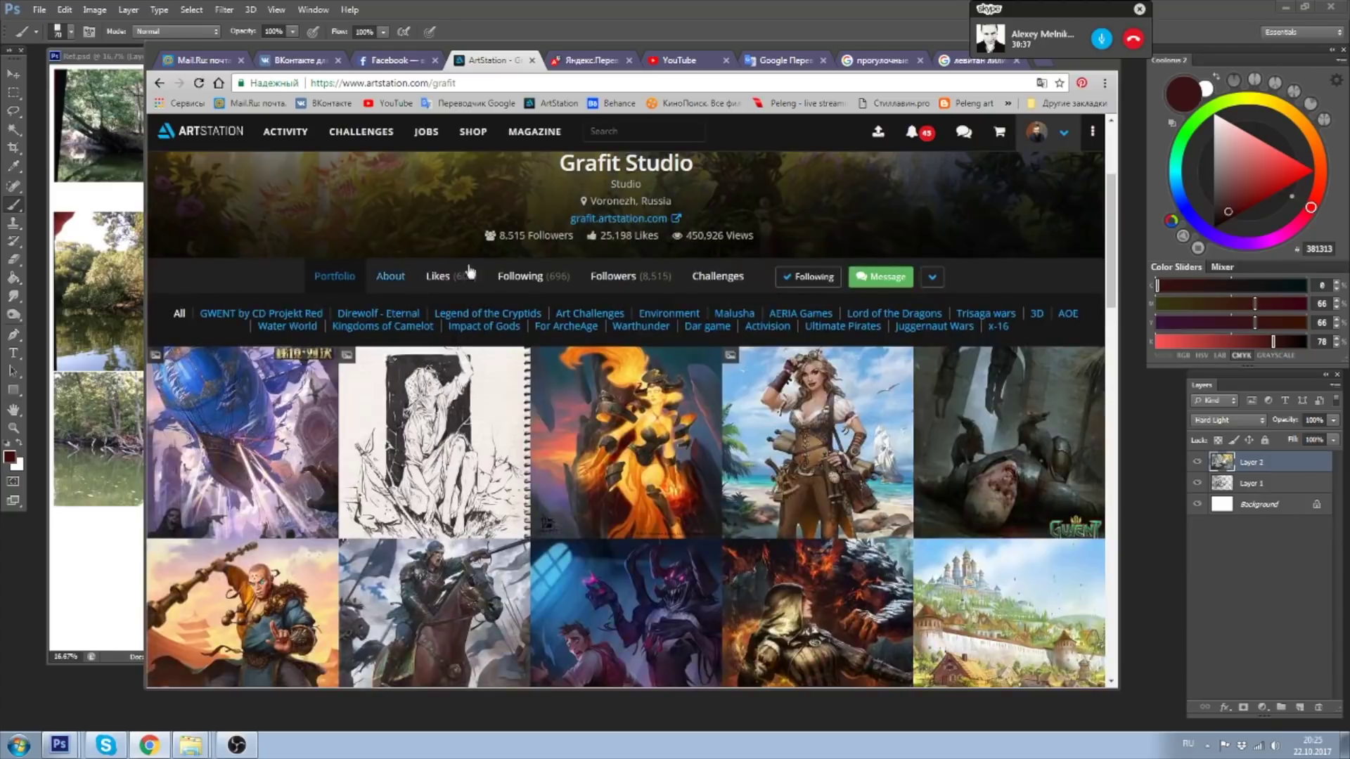
pyautogui.doubleClick(1076, 64)
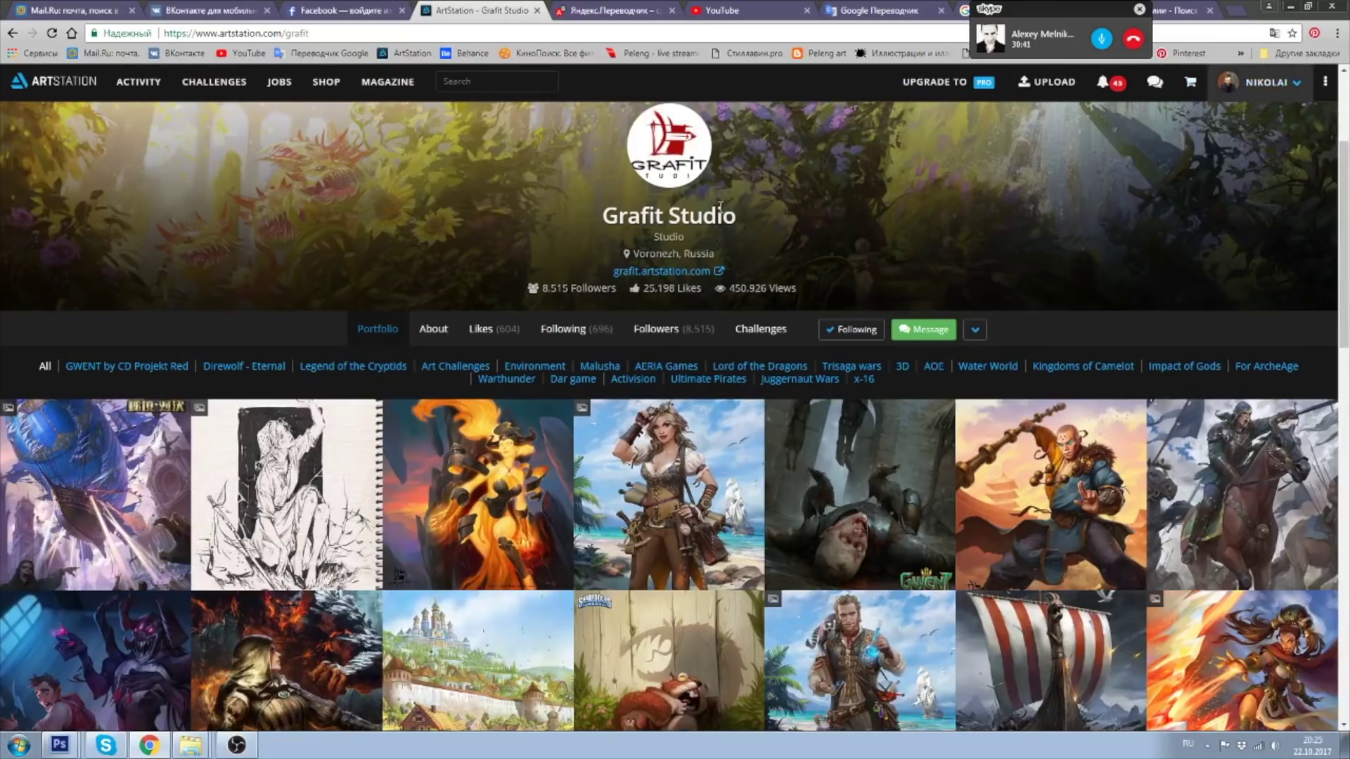
pyautogui.scroll(3, 797, 258)
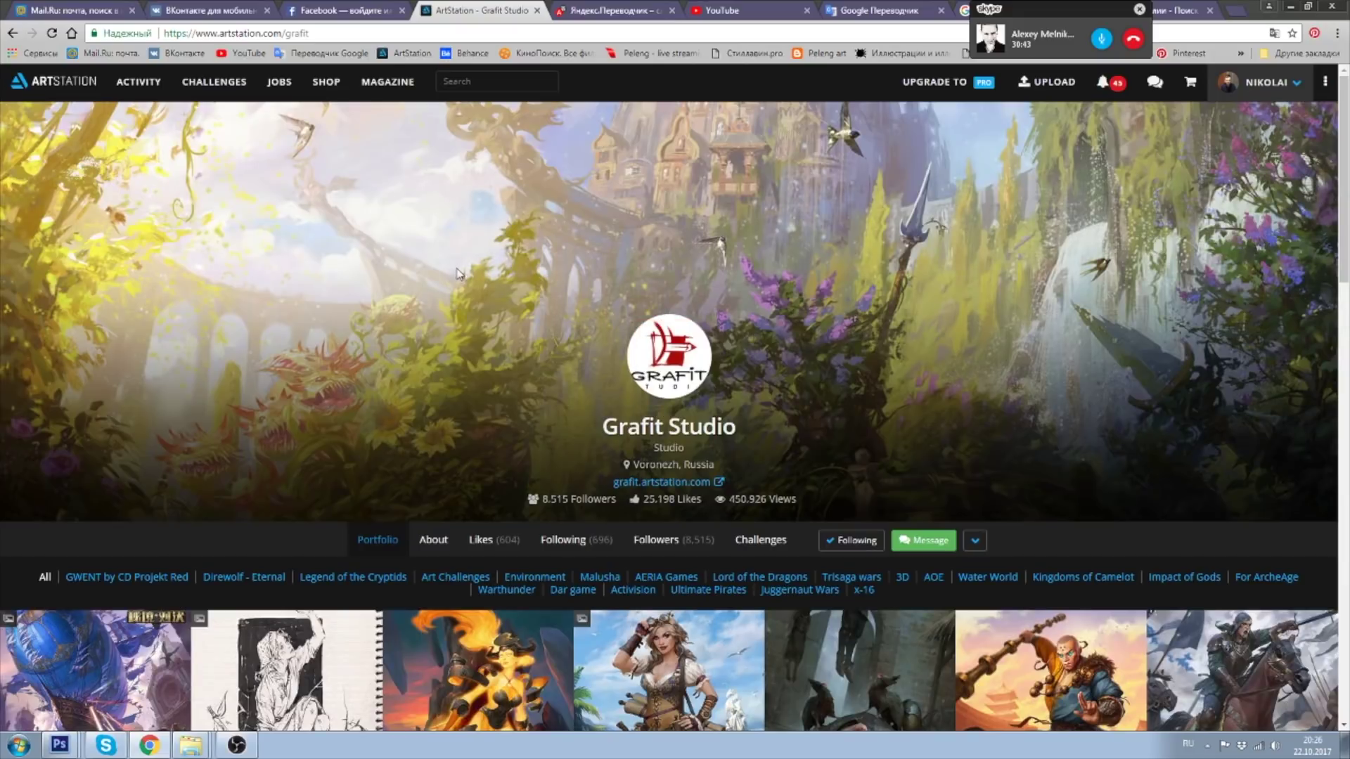
pyautogui.scroll(-3, 422, 341)
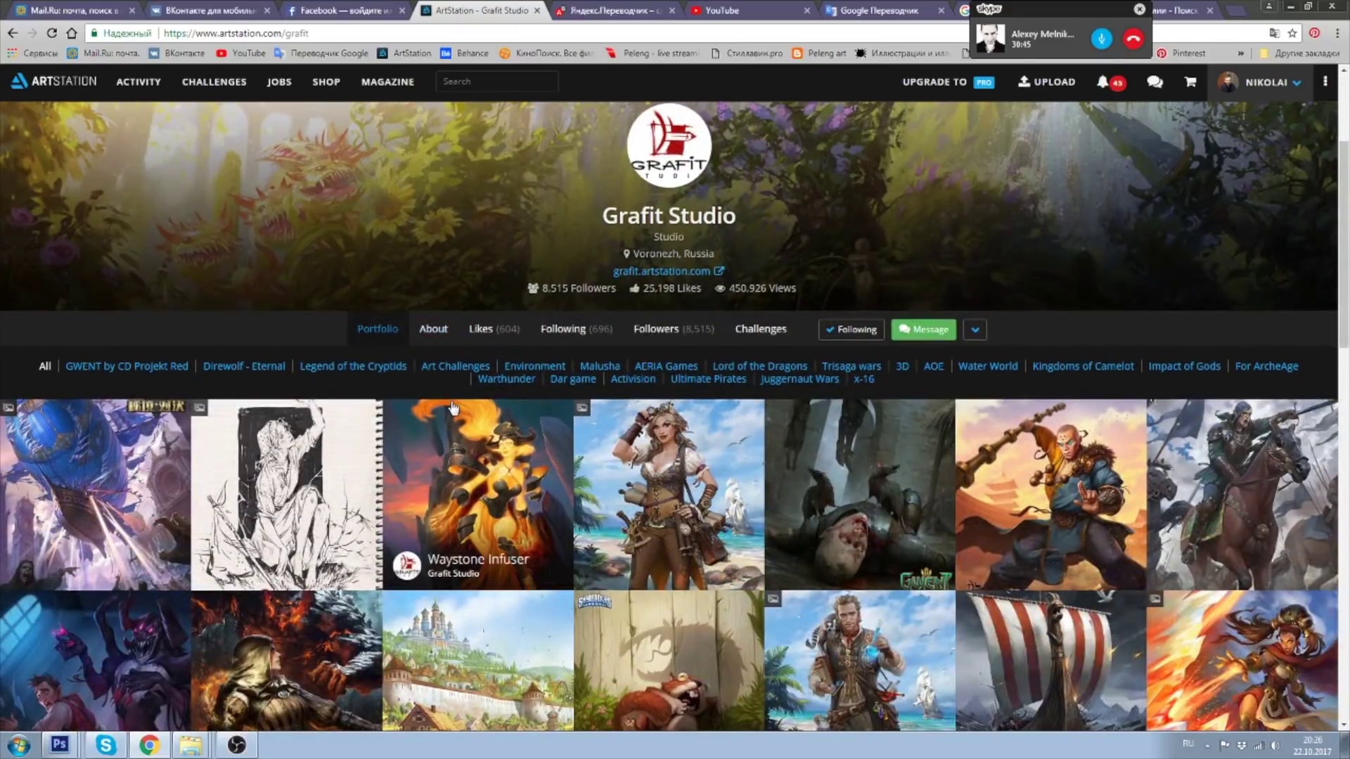
pyautogui.click(598, 370)
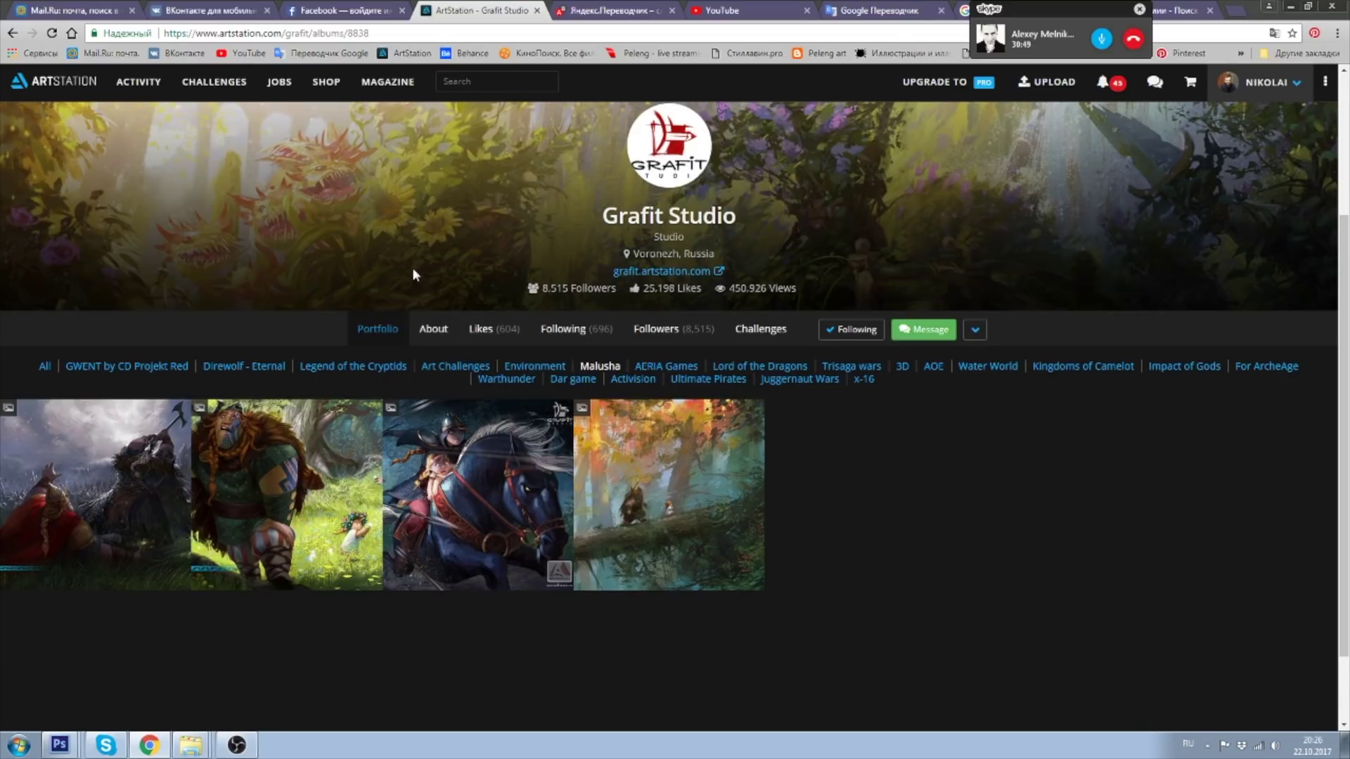
# - Open the 'Malusha - The Battle' artwork and scroll into its battle images
pyautogui.click(120, 466)
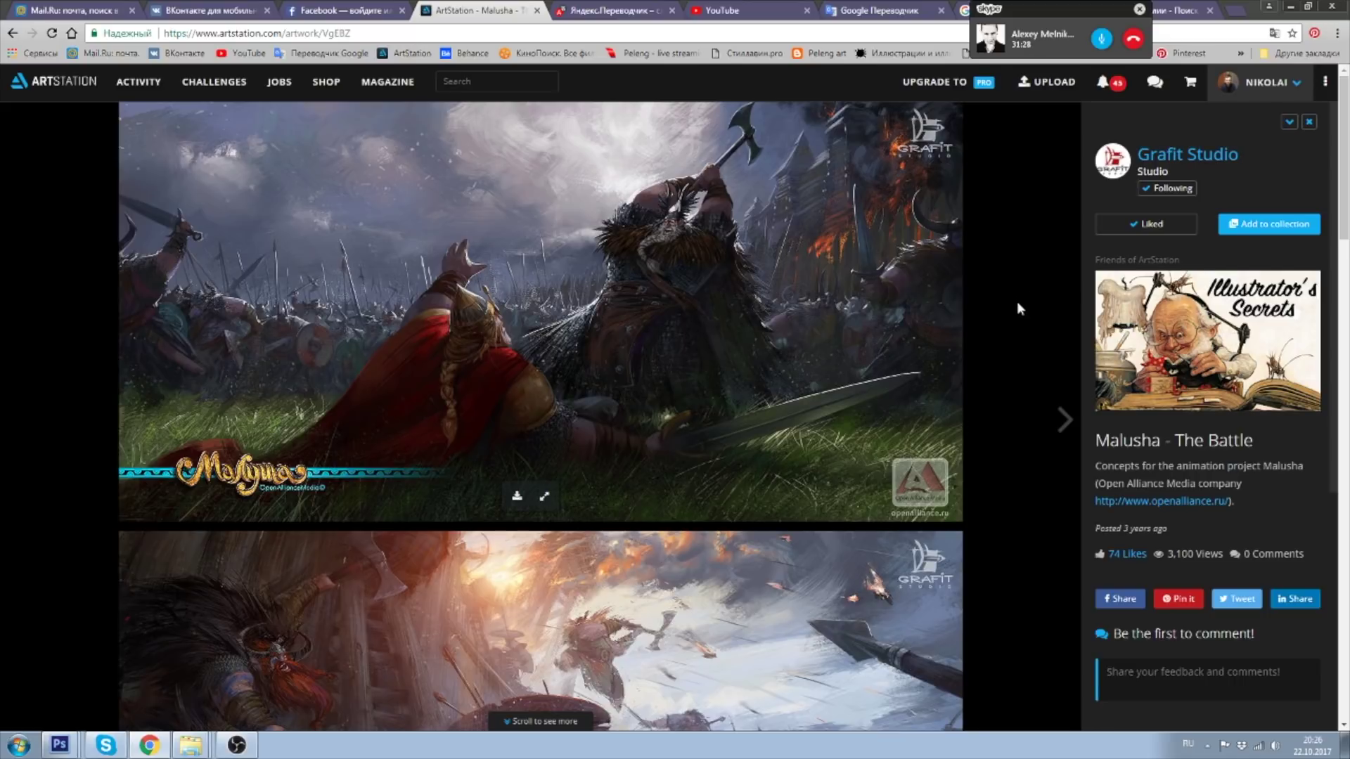
pyautogui.scroll(-1, 1017, 303)
pyautogui.scroll(-2, 1013, 310)
pyautogui.scroll(-2, 1010, 318)
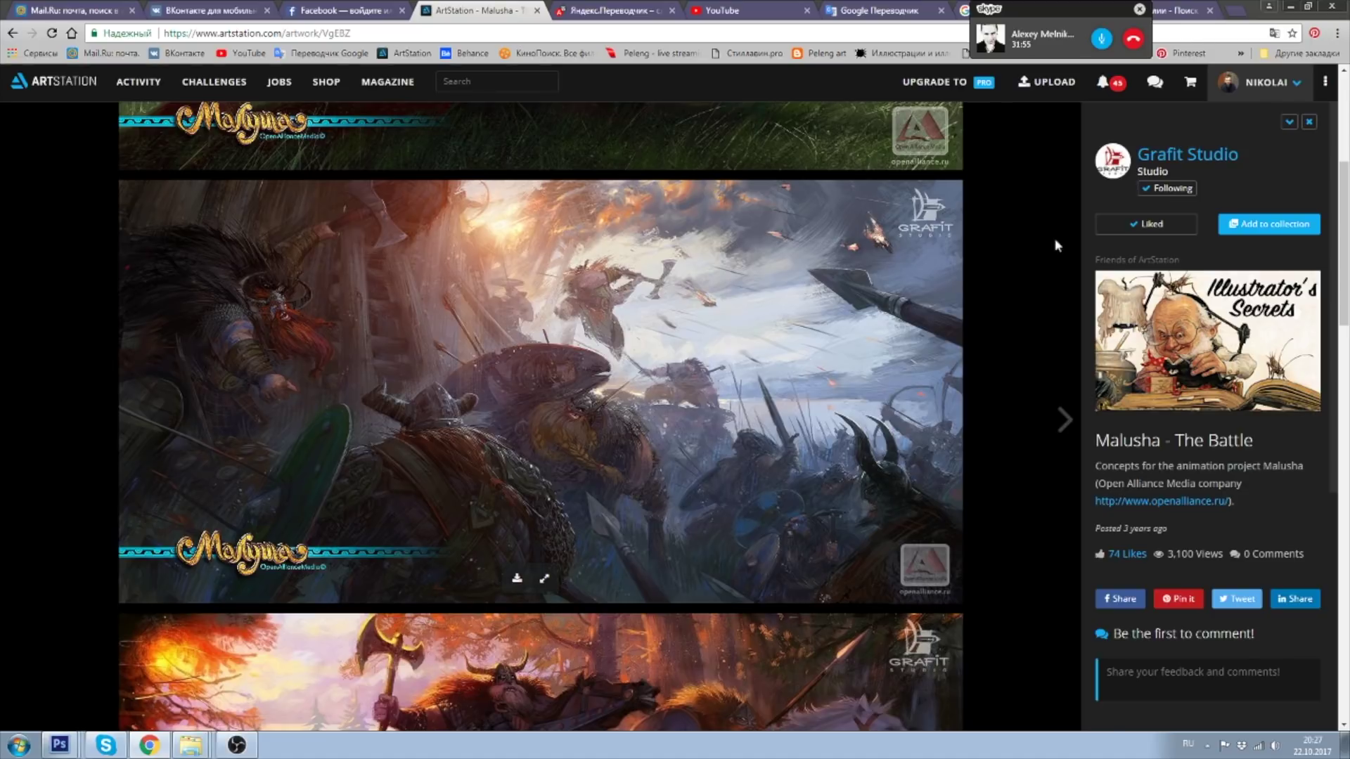
# - Scroll on past the longship painting to the forest confrontation image
pyautogui.scroll(-4, 1002, 280)
pyautogui.scroll(-3, 1002, 281)
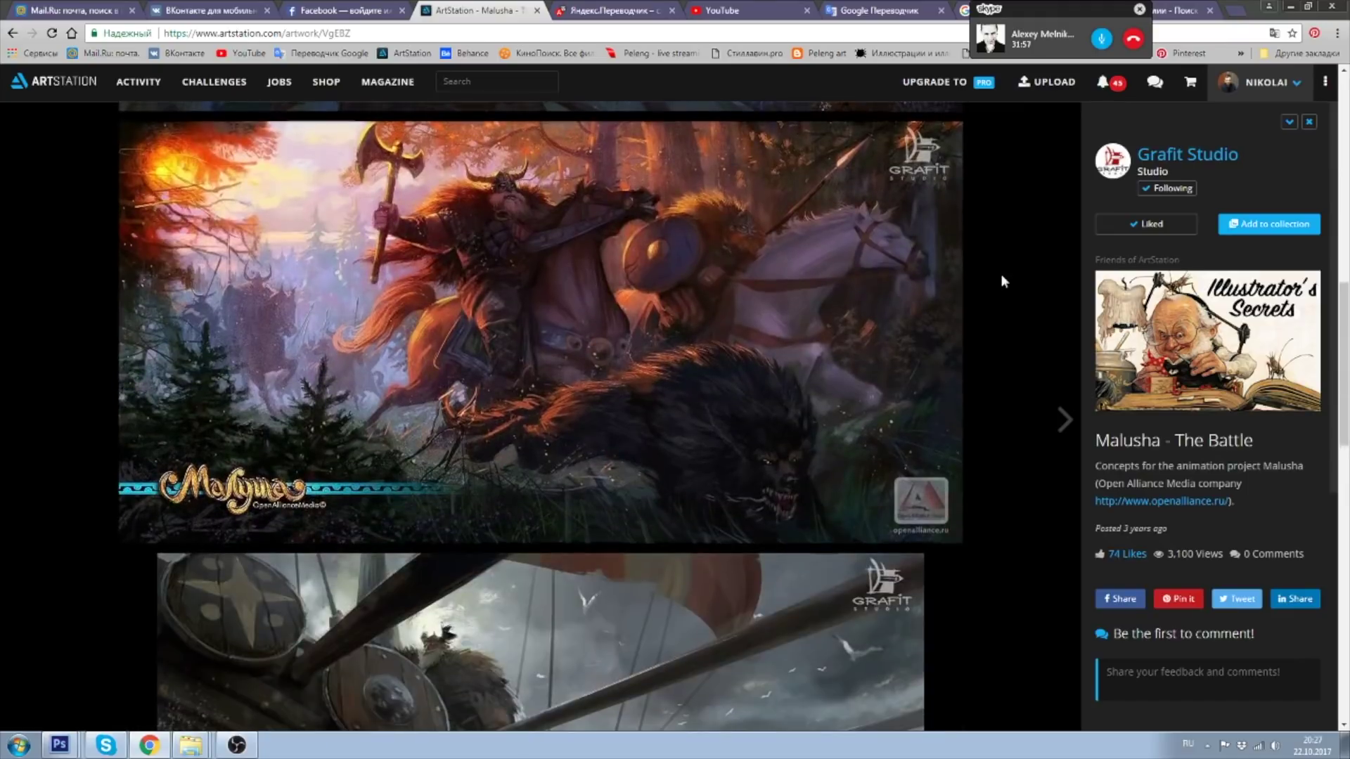
pyautogui.scroll(-3, 1002, 282)
pyautogui.scroll(-3, 1002, 282)
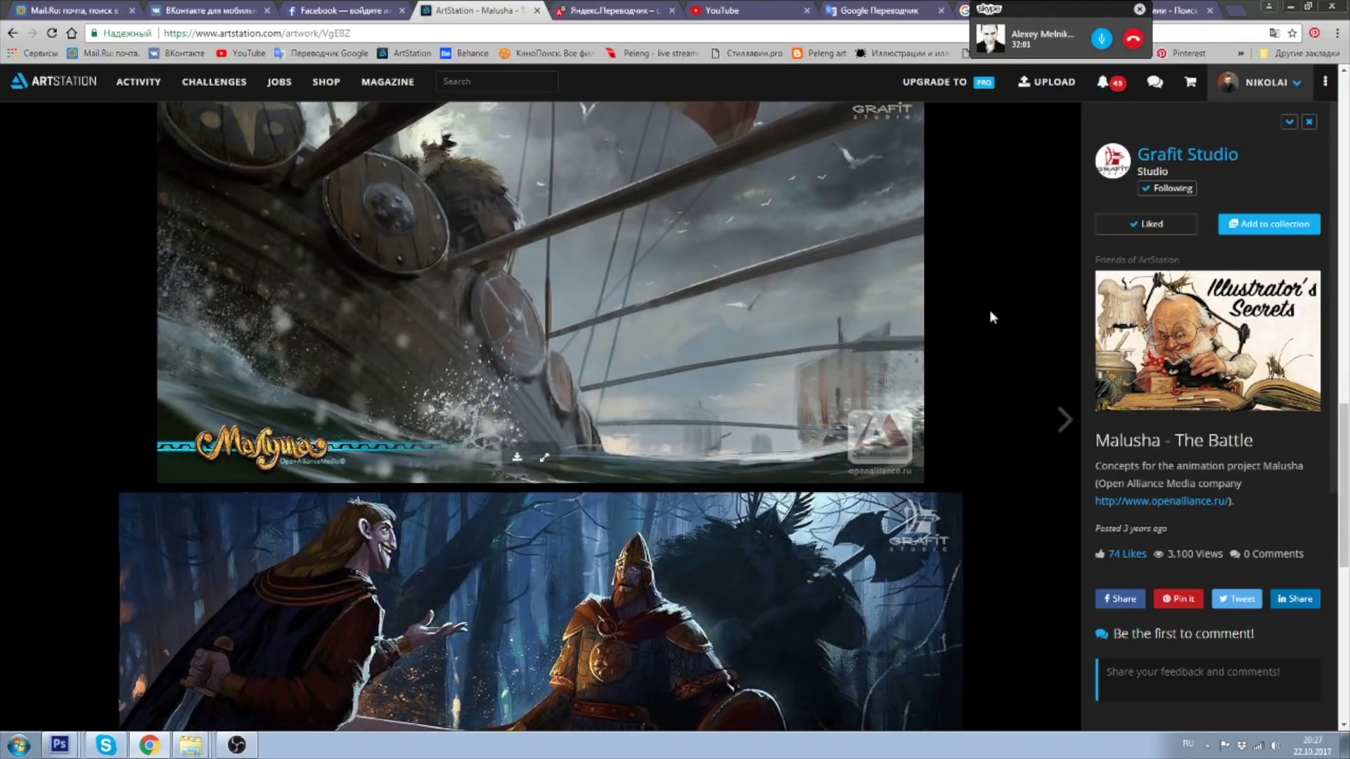
pyautogui.scroll(2, 987, 305)
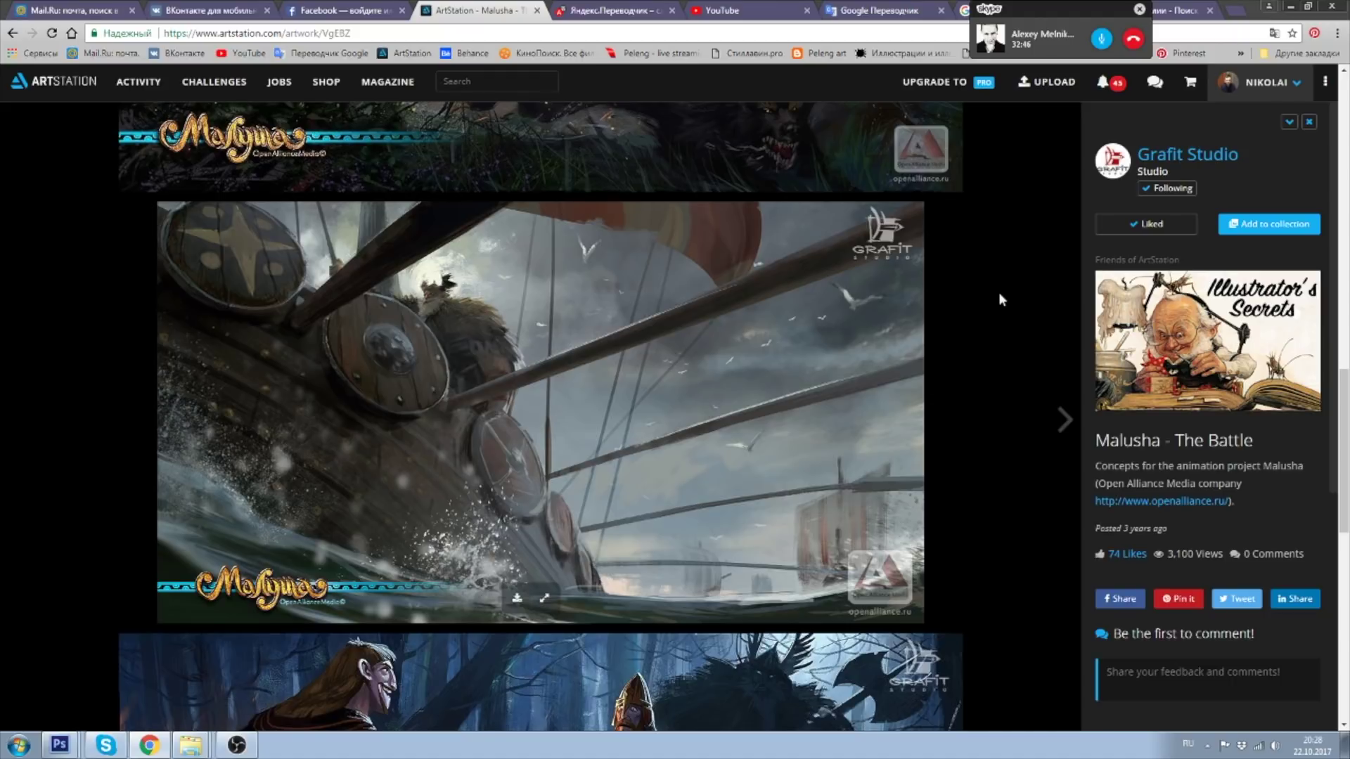
pyautogui.scroll(-2, 1000, 300)
pyautogui.scroll(-2, 1000, 299)
pyautogui.scroll(-2, 1000, 299)
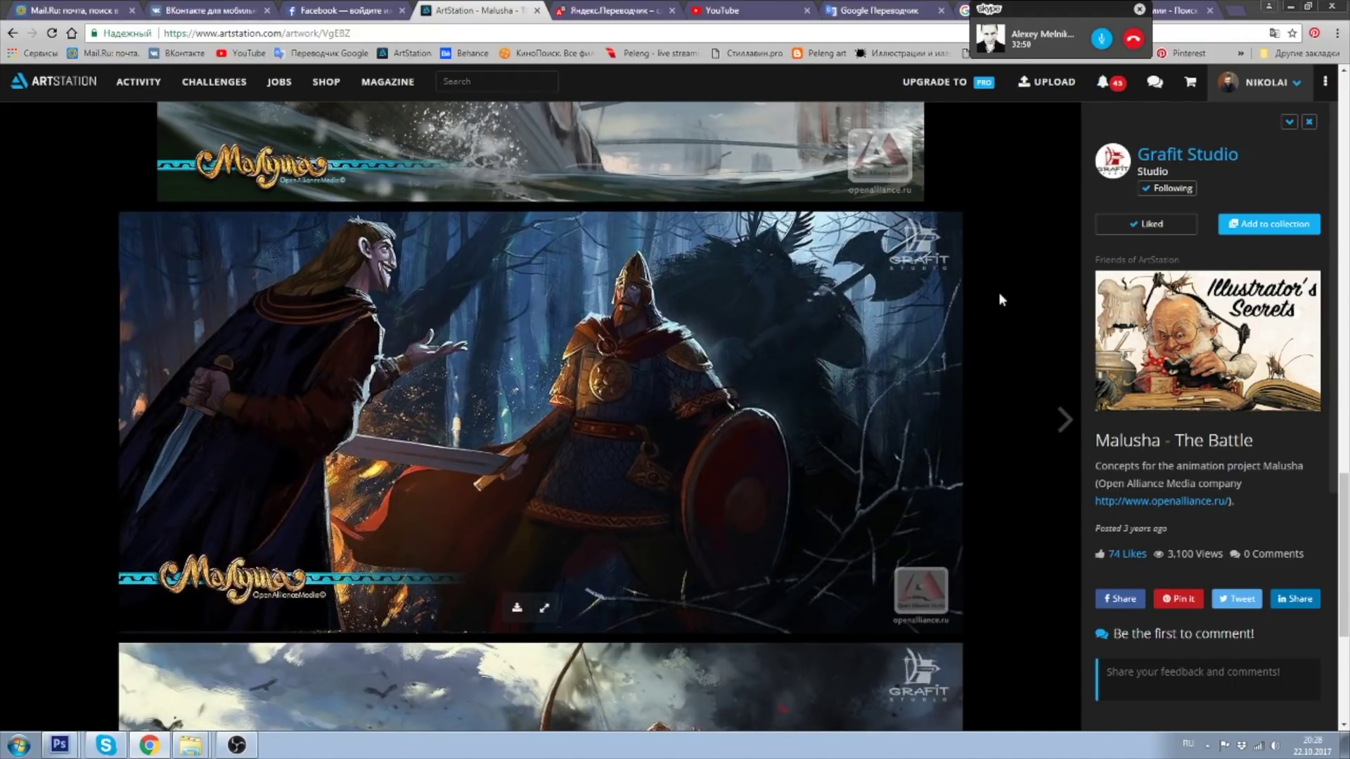
pyautogui.scroll(-1, 1001, 299)
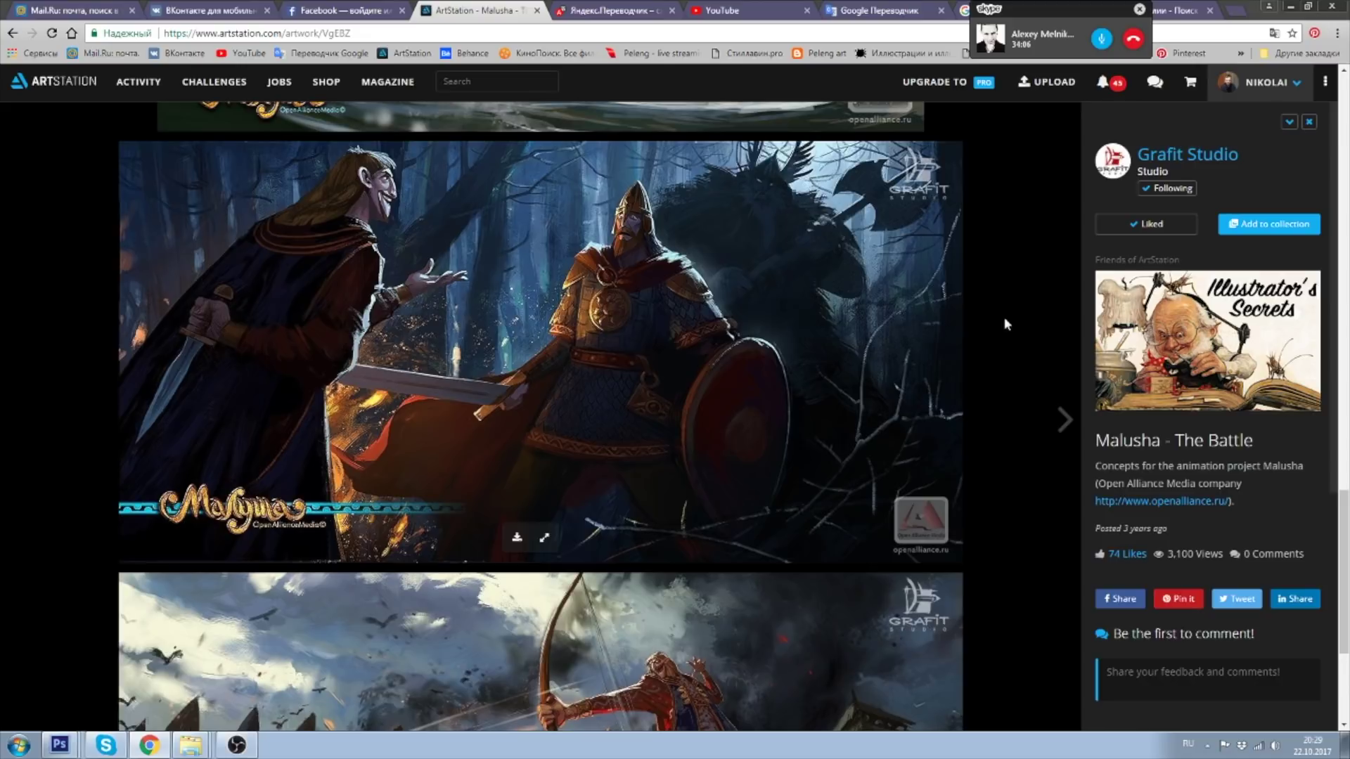
# - Advance to Malusha - The Warrior and browse its forest concept art images
pyautogui.scroll(-4, 1007, 320)
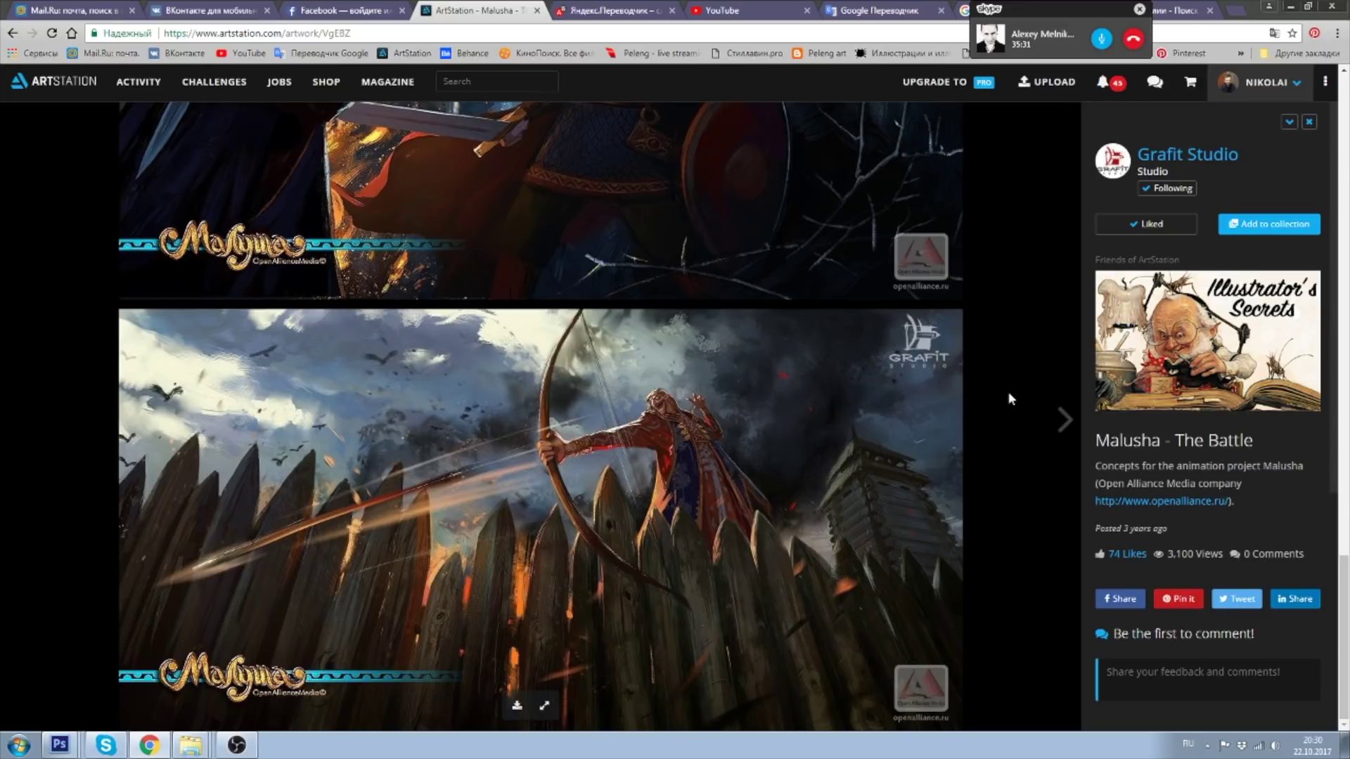
pyautogui.scroll(2, 1006, 397)
pyautogui.scroll(2, 1002, 400)
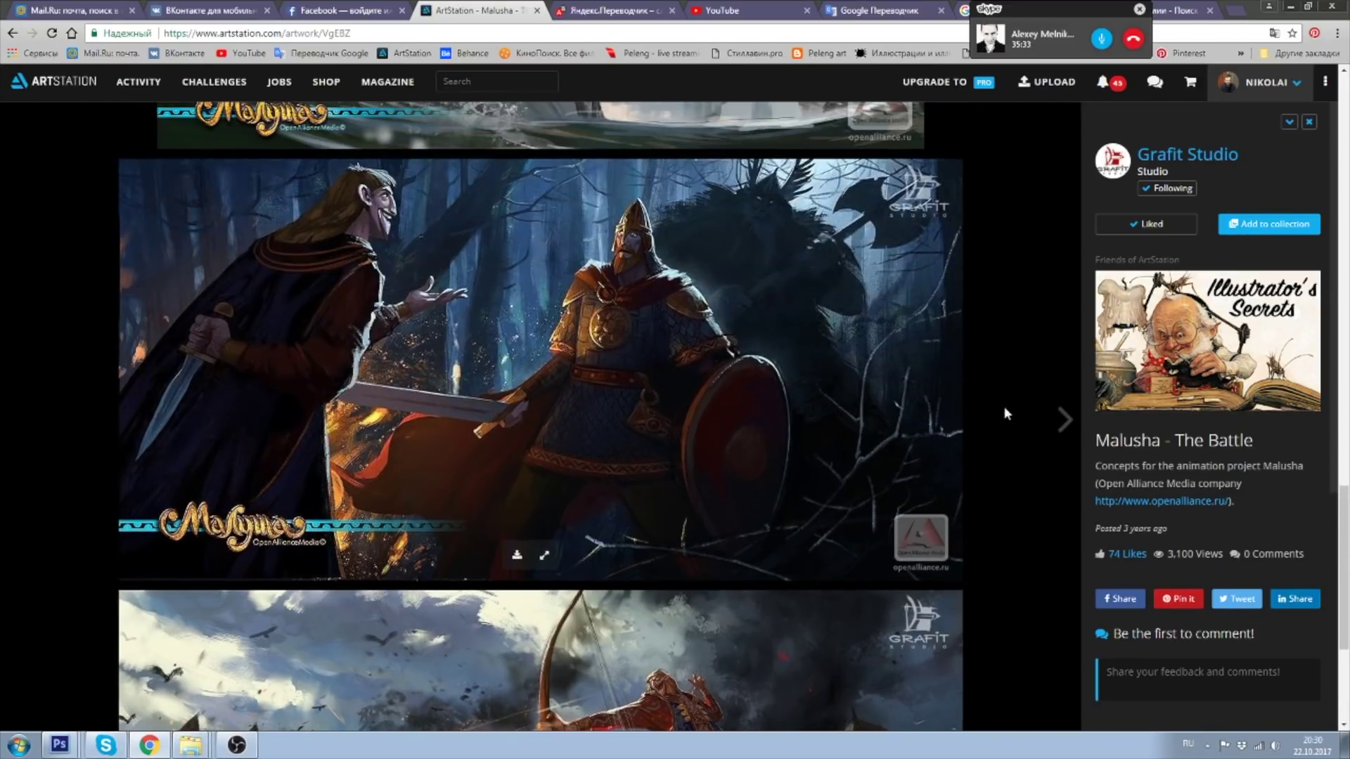
pyautogui.scroll(3, 1004, 406)
pyautogui.click(1065, 420)
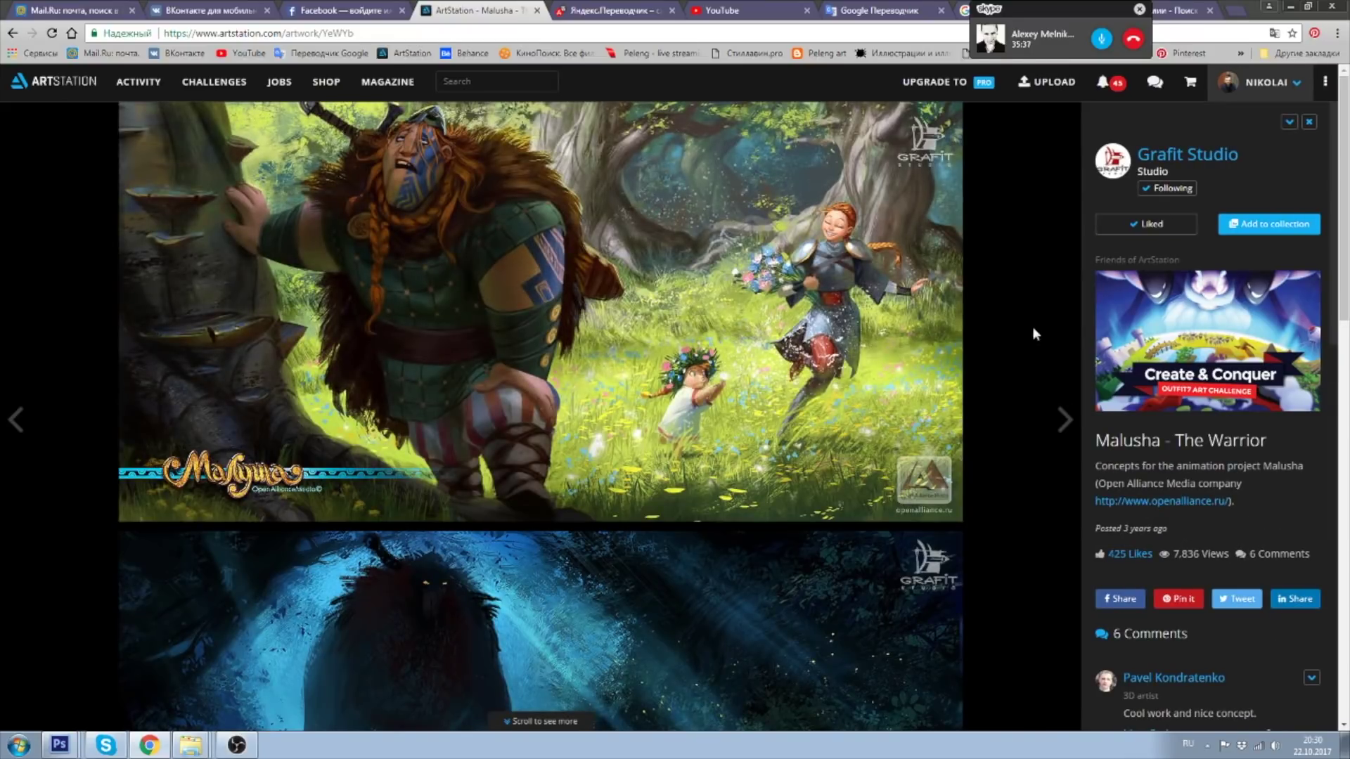
pyautogui.moveTo(540, 316)
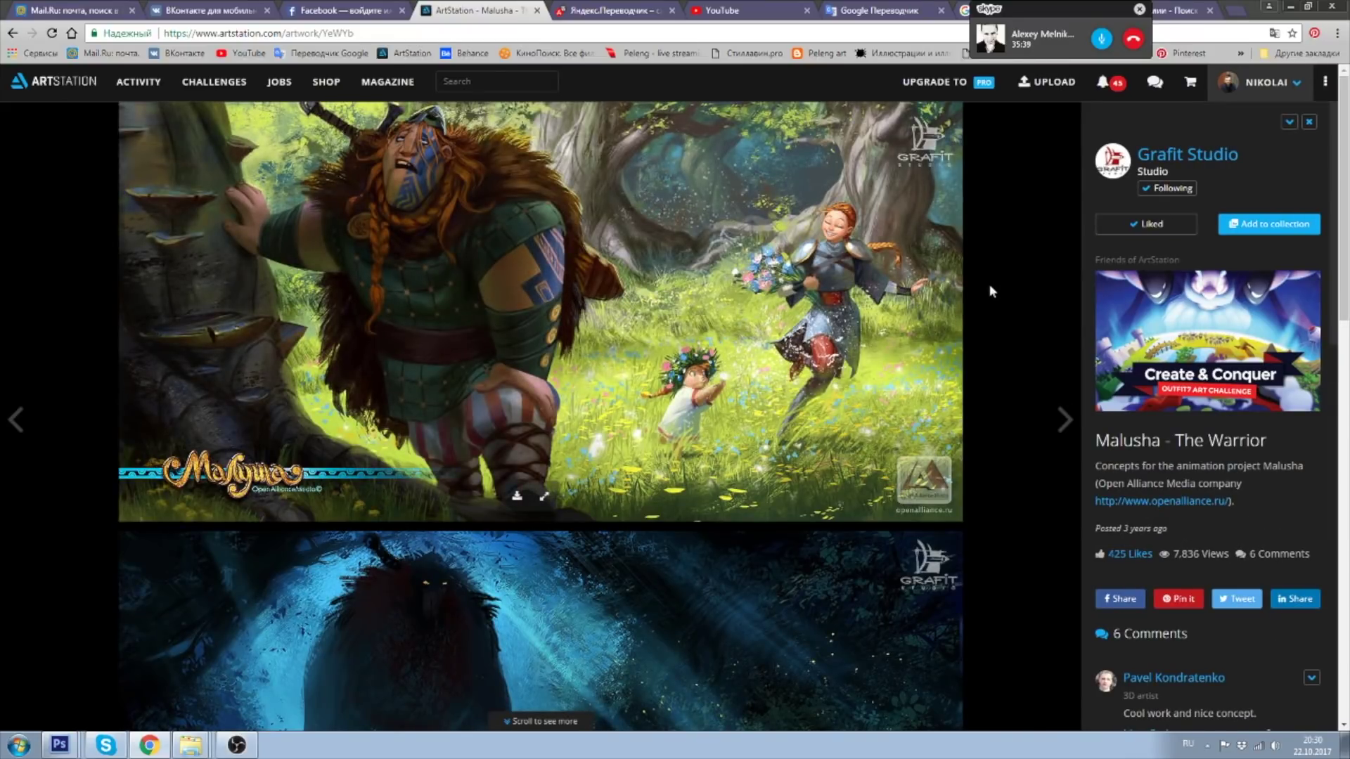
pyautogui.scroll(-2, 990, 284)
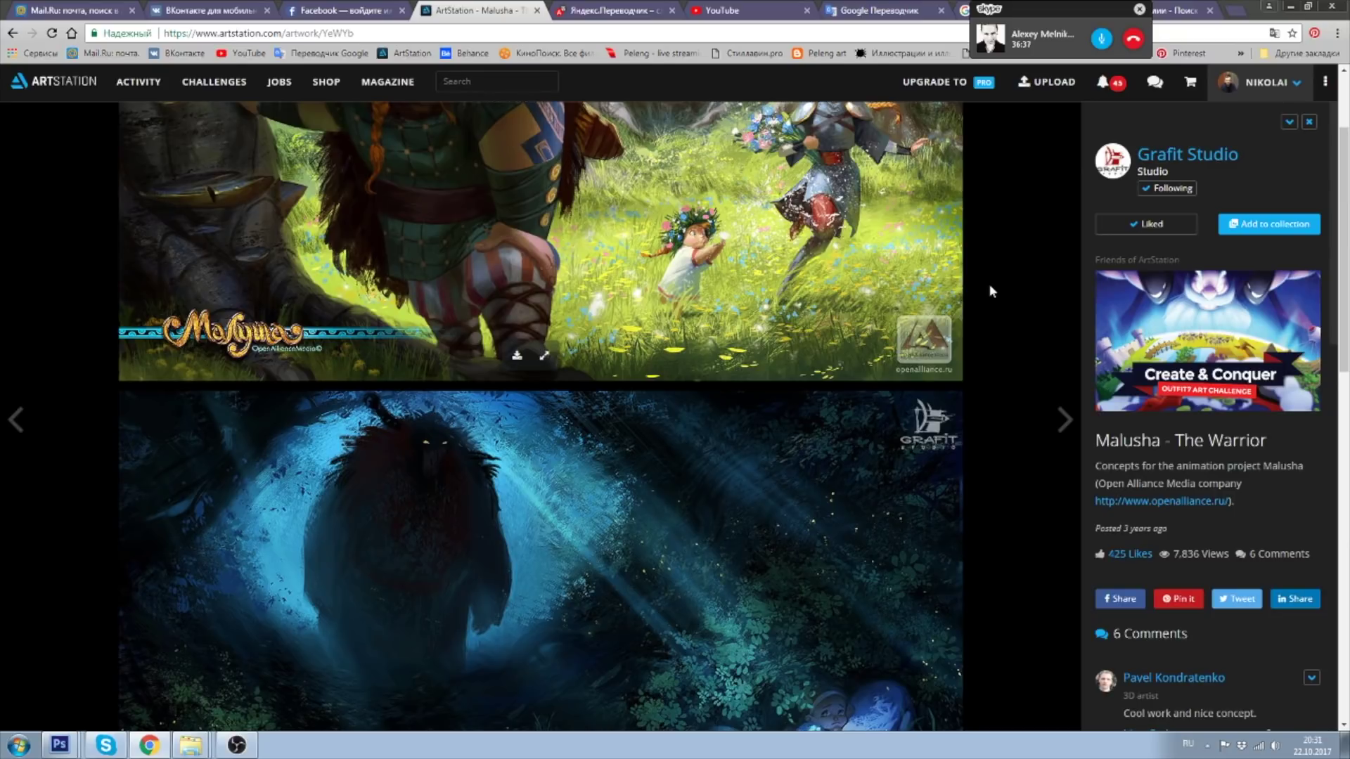
pyautogui.scroll(-2, 981, 276)
pyautogui.scroll(-2, 981, 277)
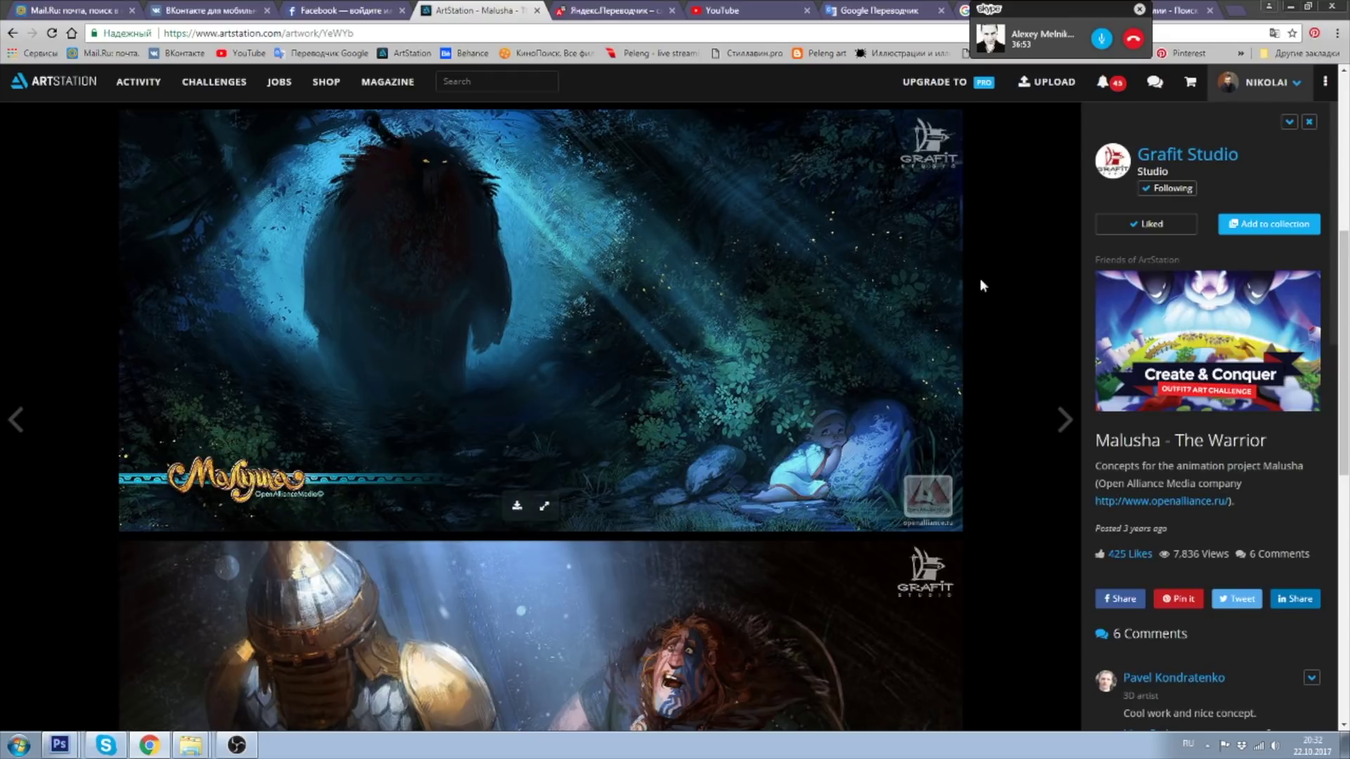
pyautogui.scroll(-1, 982, 284)
pyautogui.scroll(-2, 982, 285)
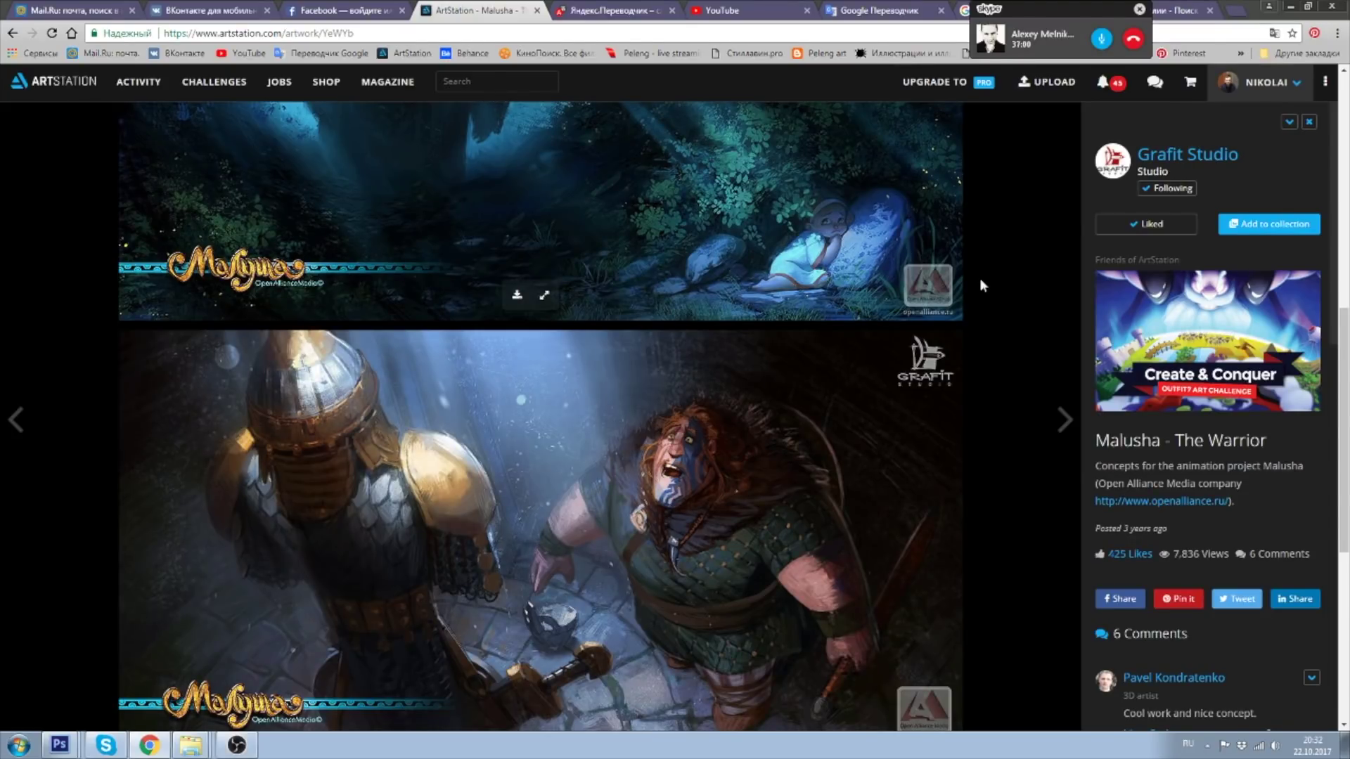
pyautogui.scroll(-3, 1002, 288)
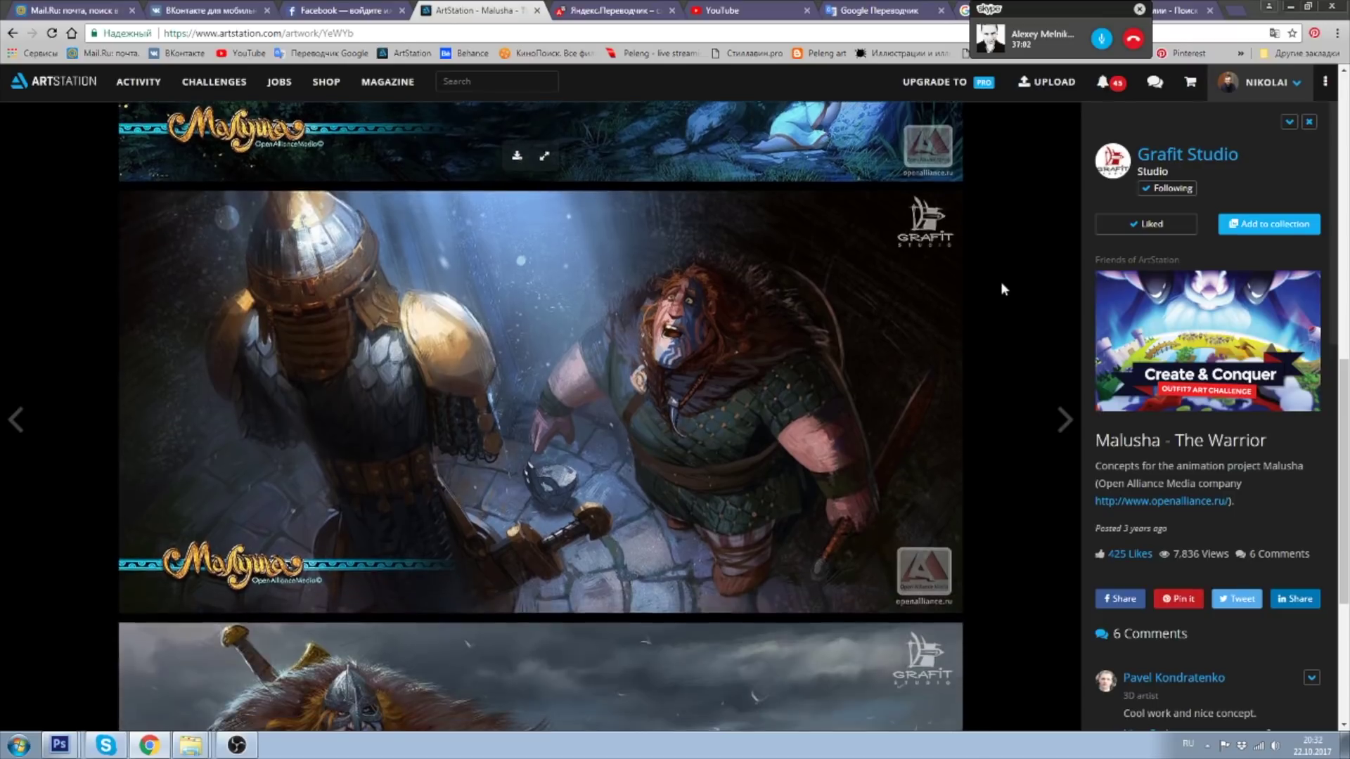
pyautogui.scroll(-3, 1001, 288)
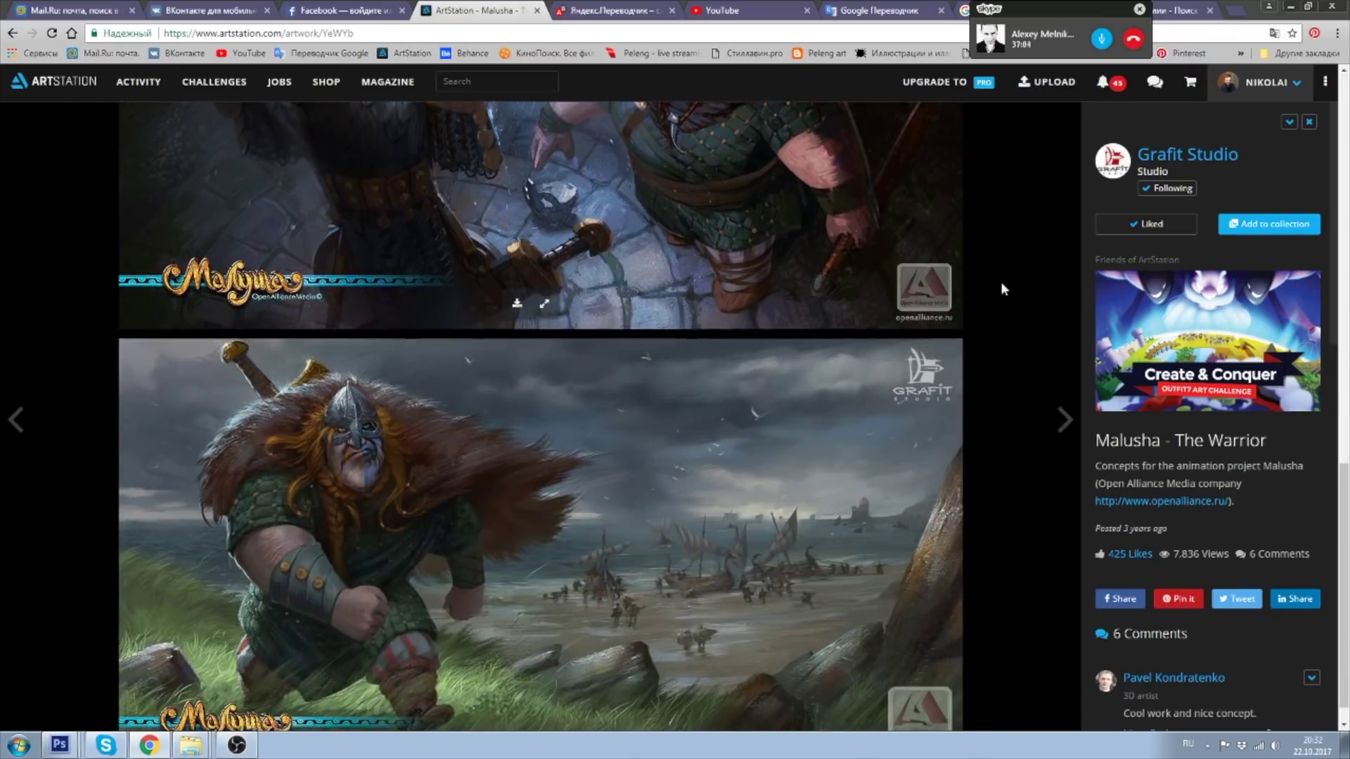
pyautogui.scroll(-1, 1003, 288)
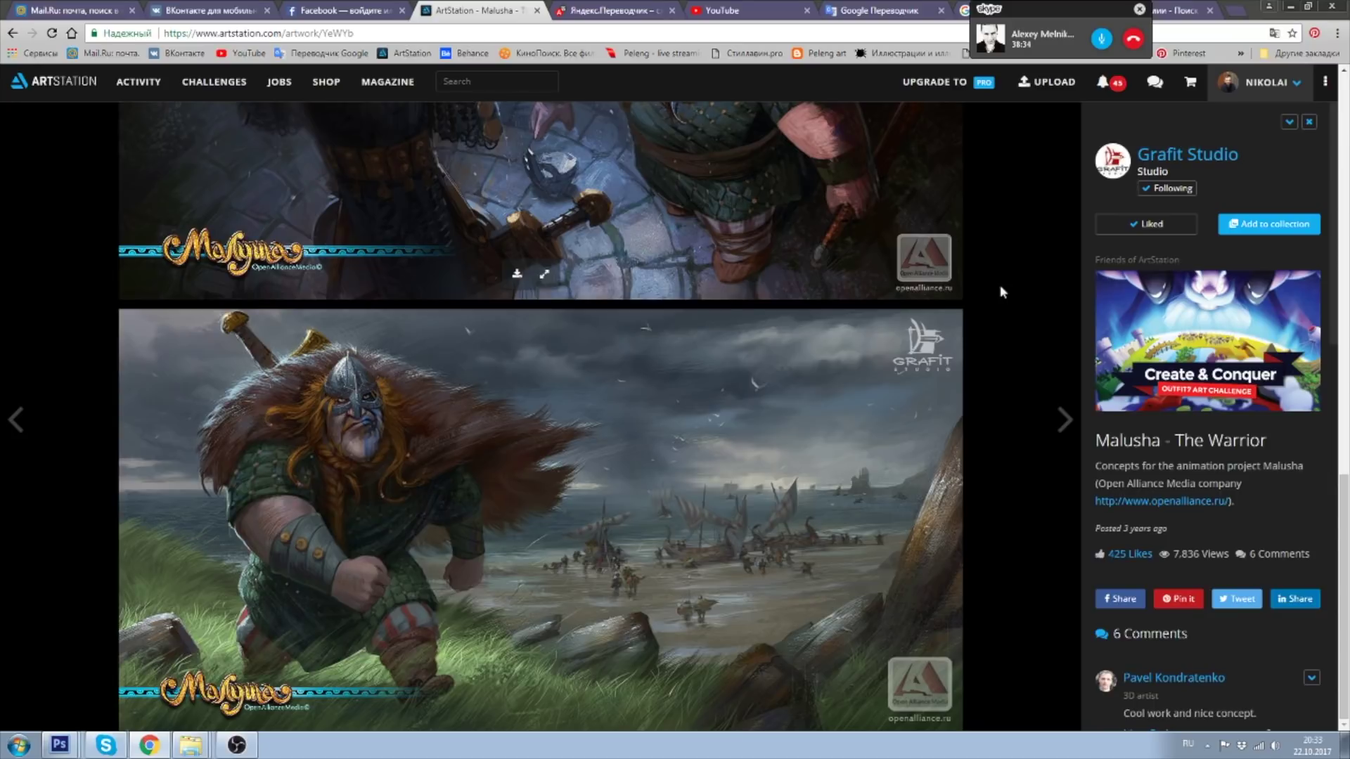
pyautogui.moveTo(541, 528)
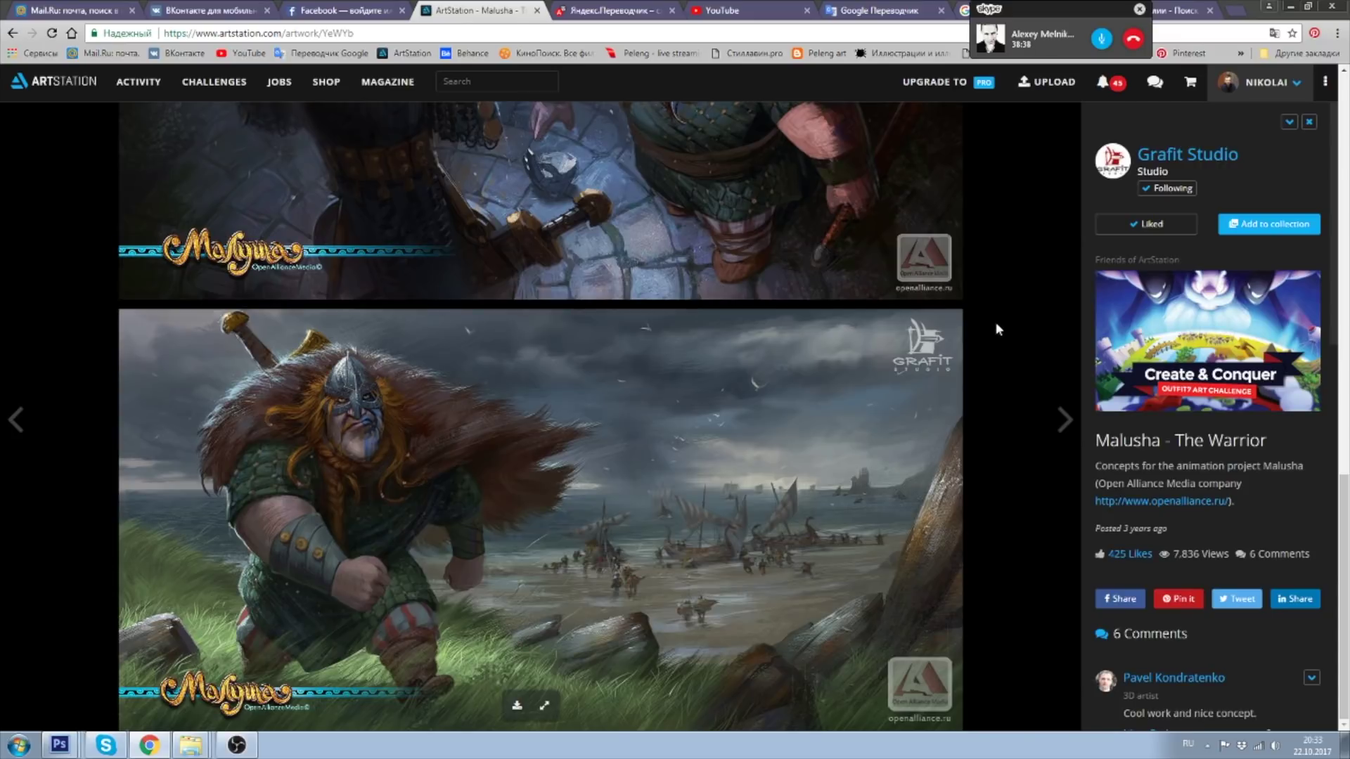
pyautogui.click(1063, 422)
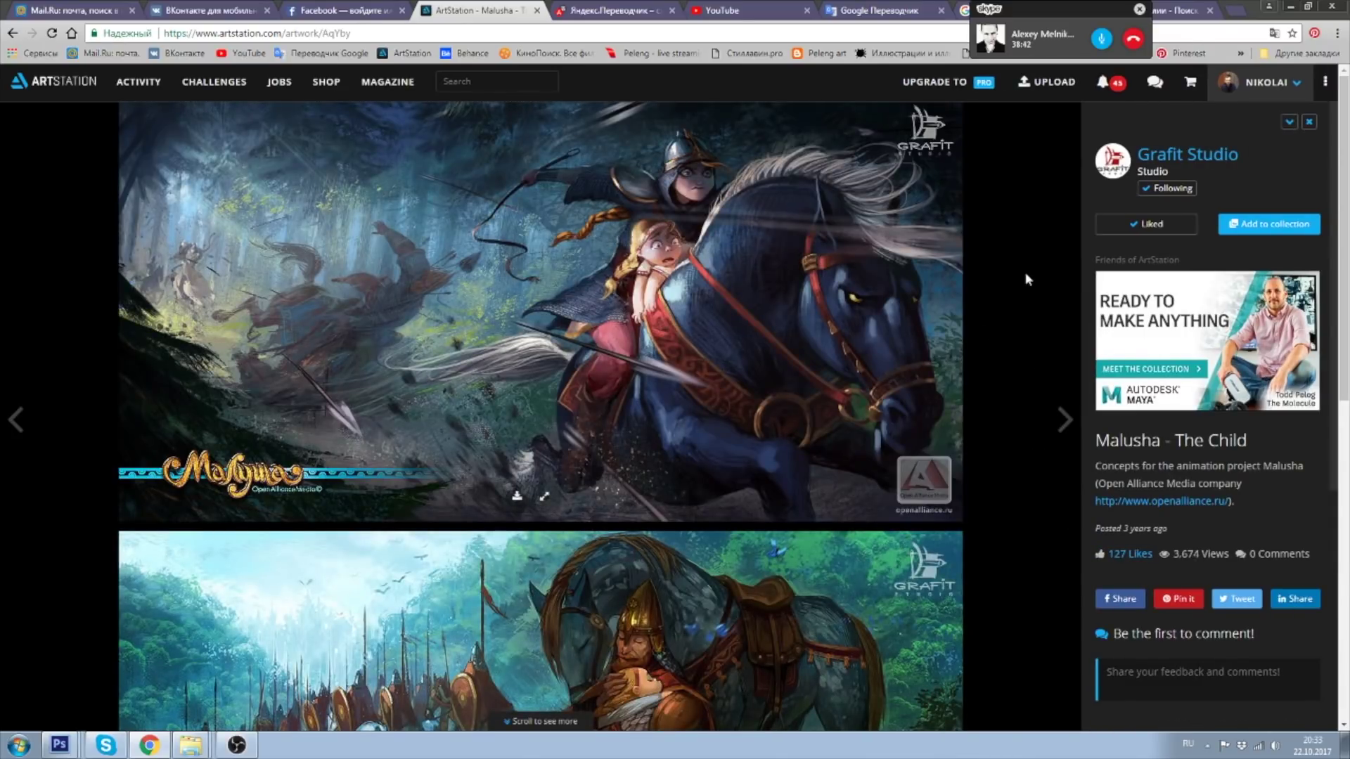
pyautogui.scroll(-3, 1021, 270)
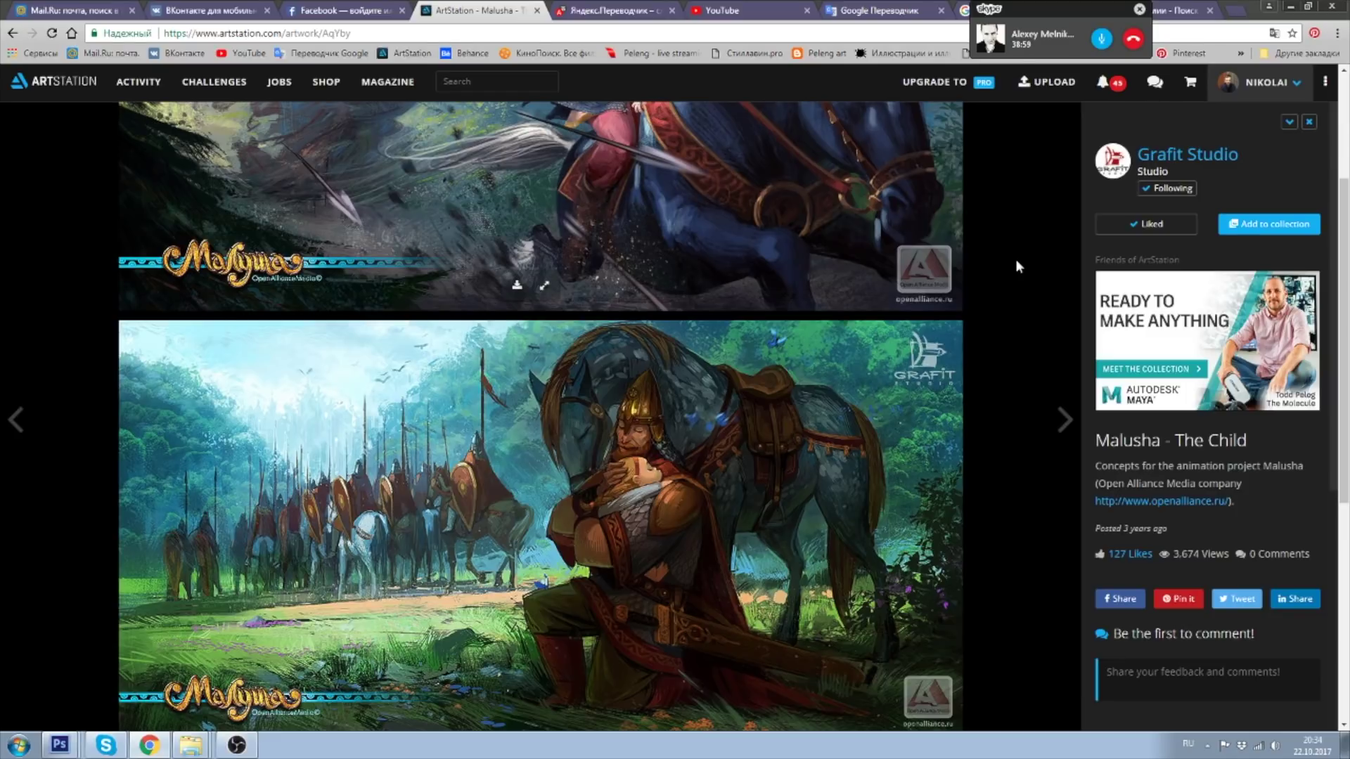
pyautogui.scroll(-2, 1016, 260)
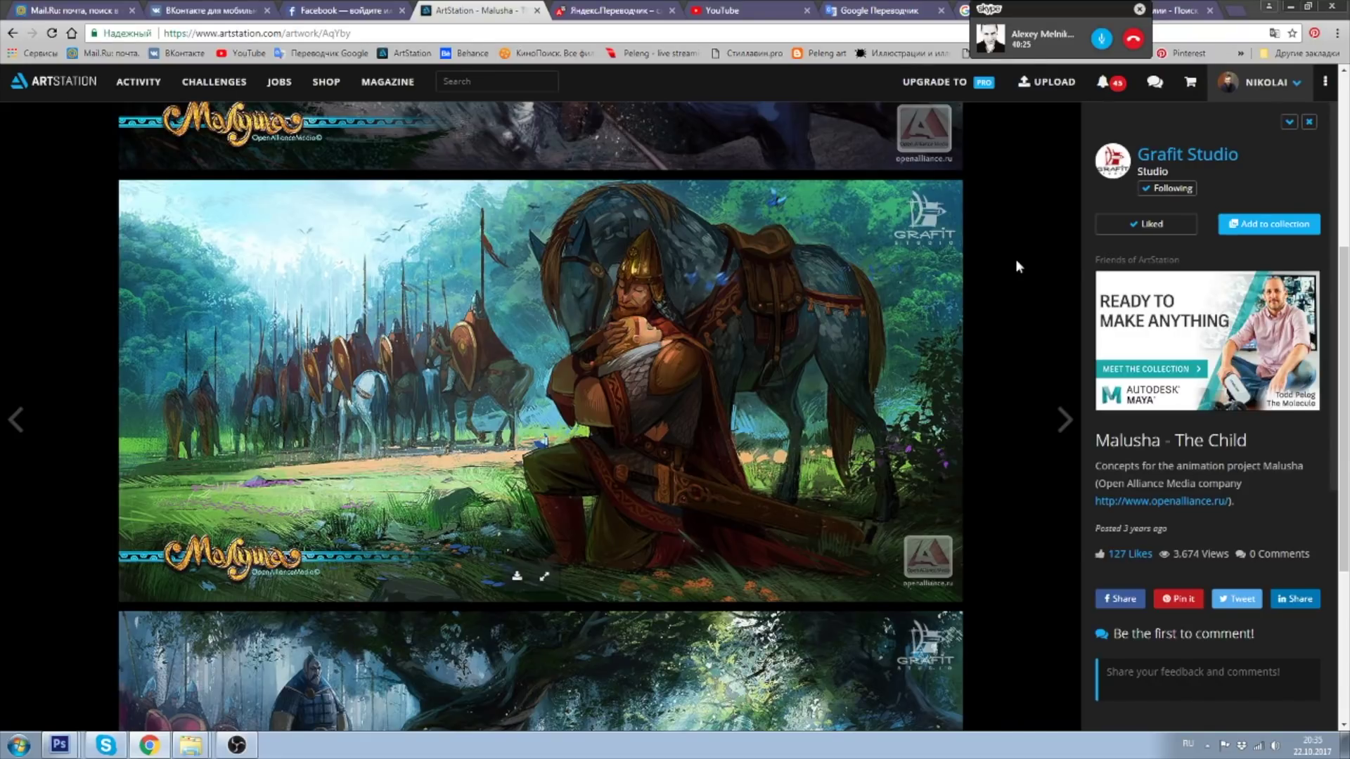
pyautogui.moveTo(540, 200)
pyautogui.scroll(-4, 998, 281)
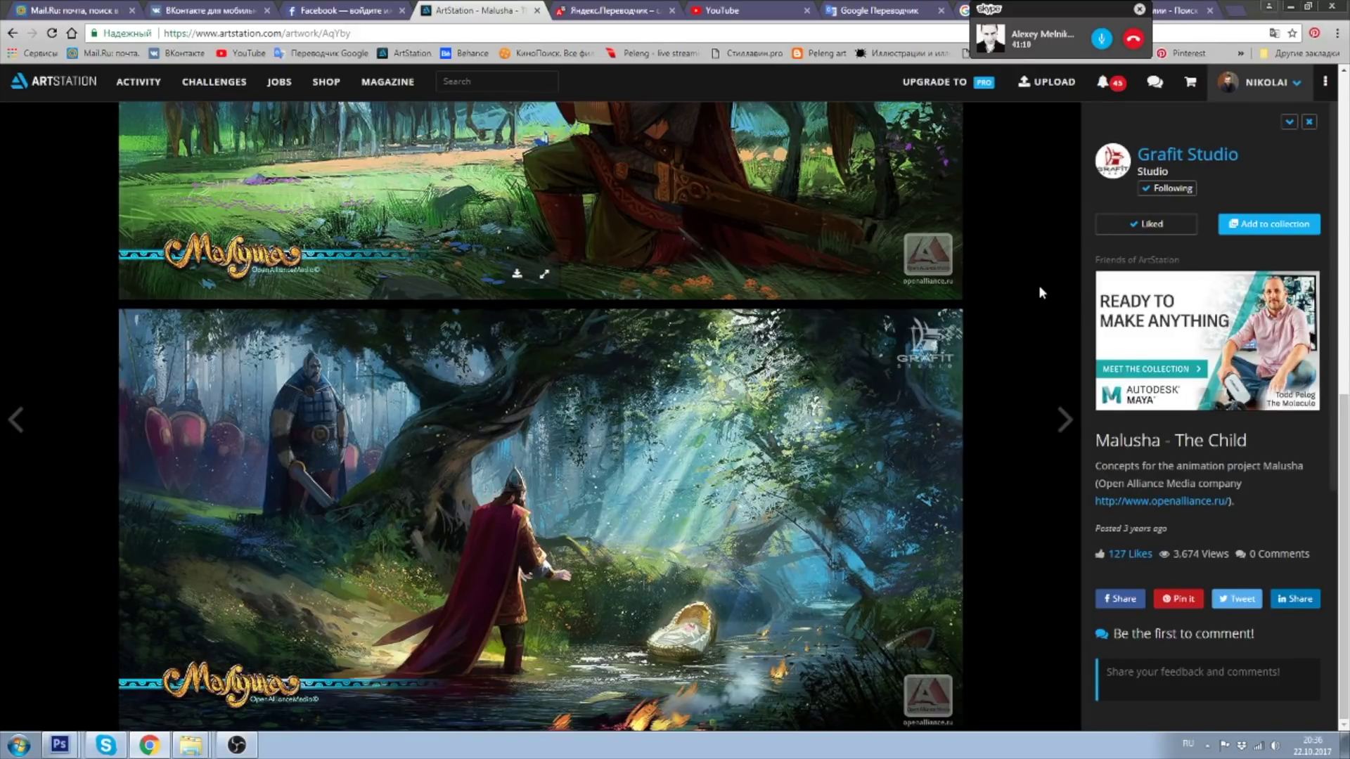
# - Advance to Grafit Studio's Malusha environmental concepts and browse its forest and burning-village paintings
pyautogui.click(1065, 420)
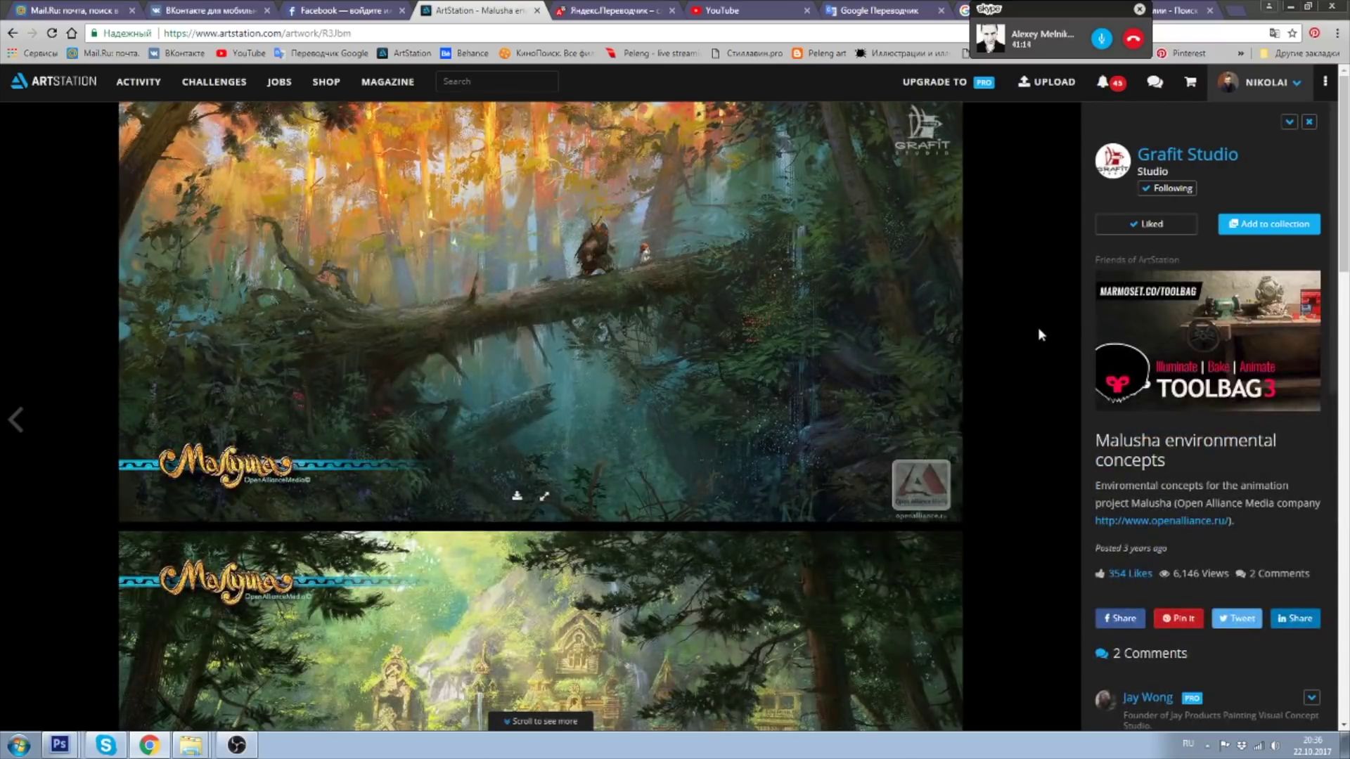
pyautogui.scroll(-3, 987, 227)
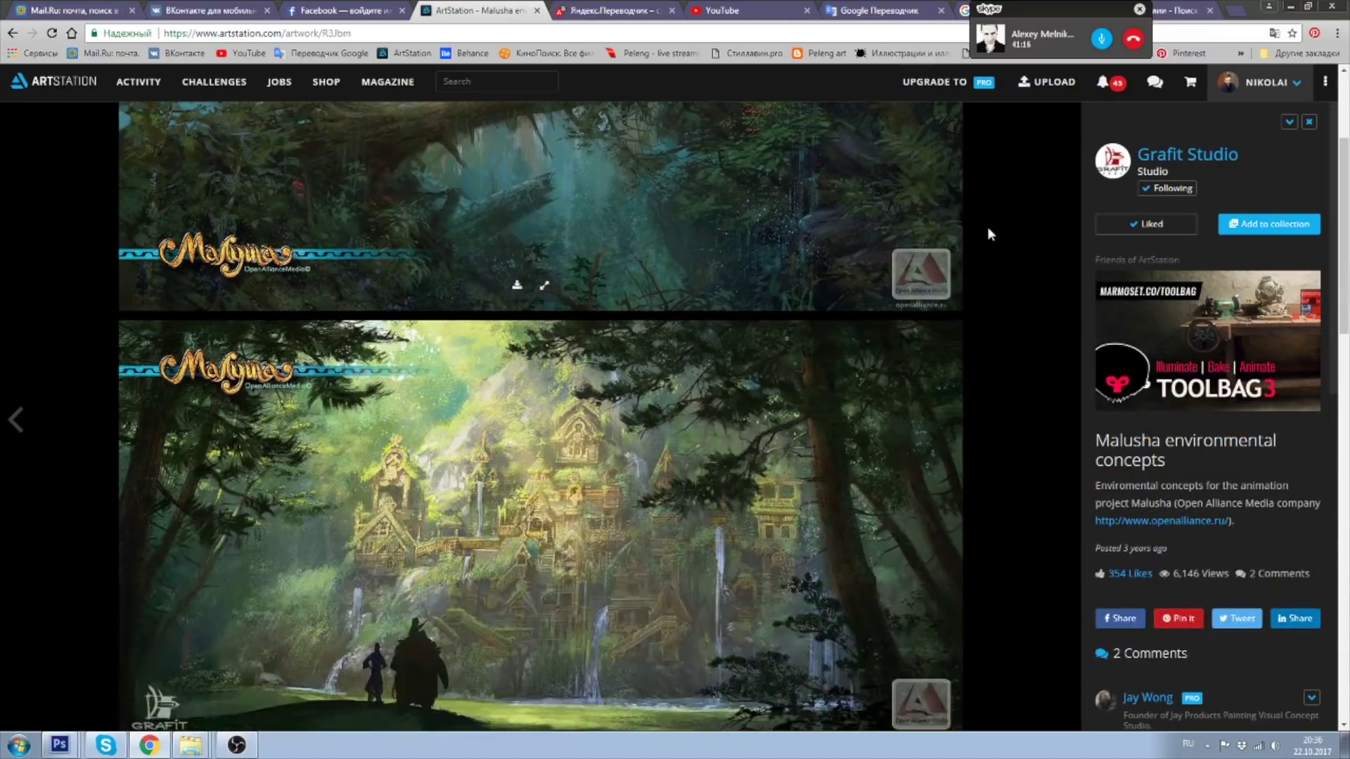
pyautogui.scroll(-4, 992, 226)
pyautogui.scroll(1, 993, 228)
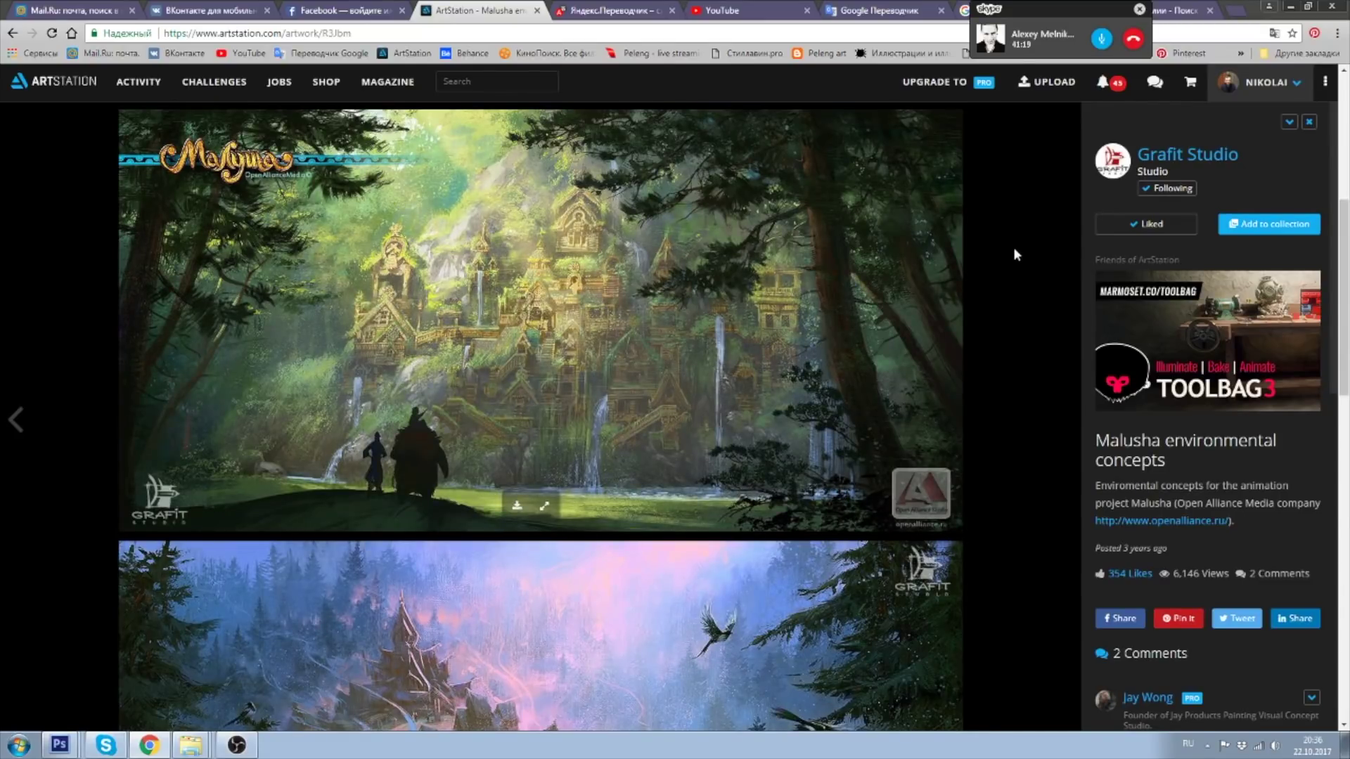
pyautogui.scroll(-3, 1014, 250)
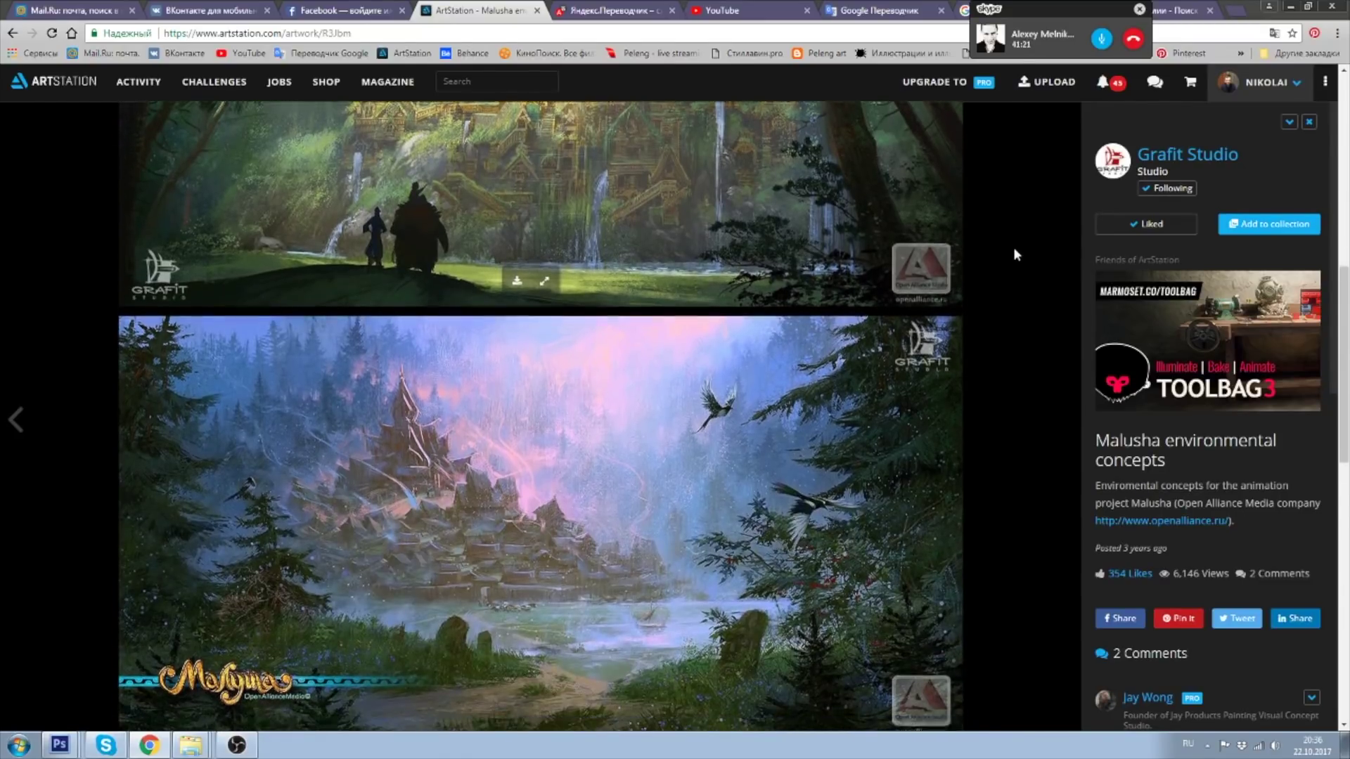
pyautogui.scroll(-3, 1014, 250)
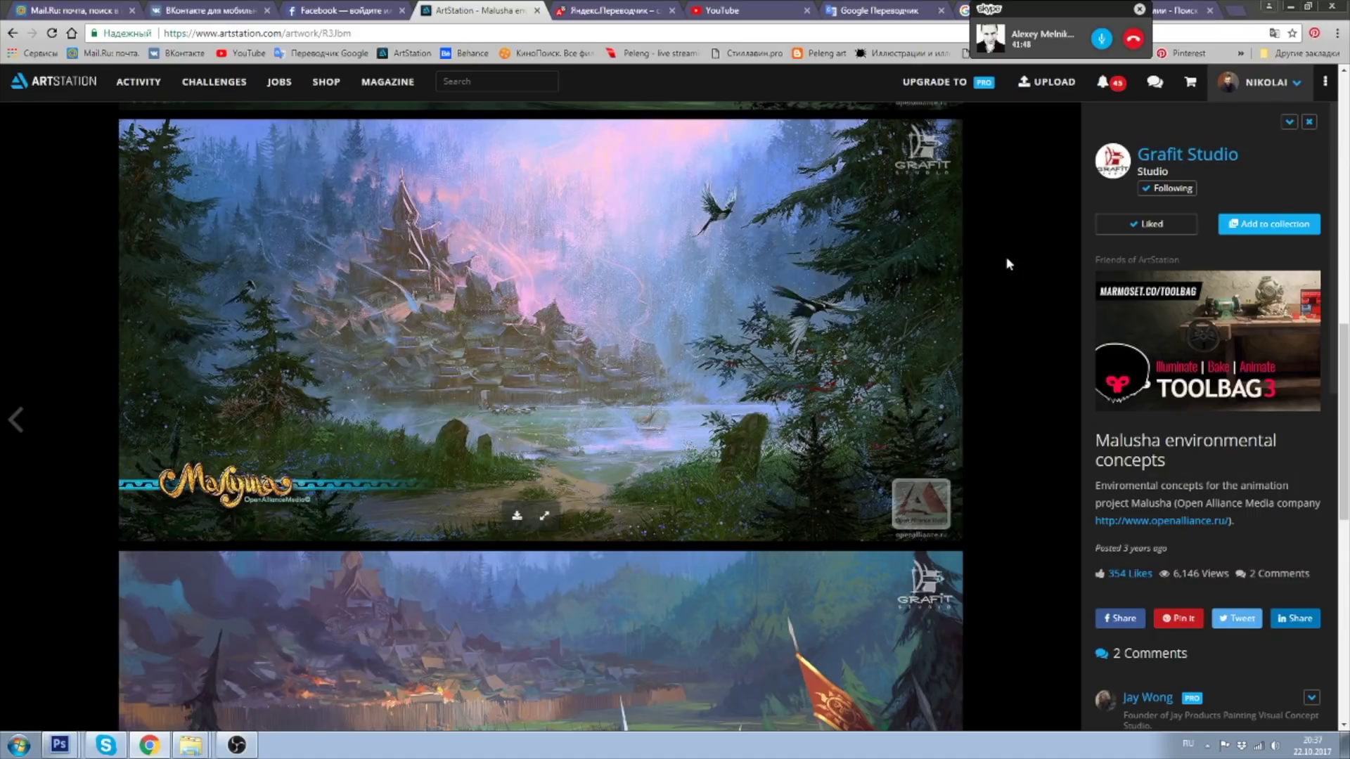
pyautogui.scroll(-2, 1006, 262)
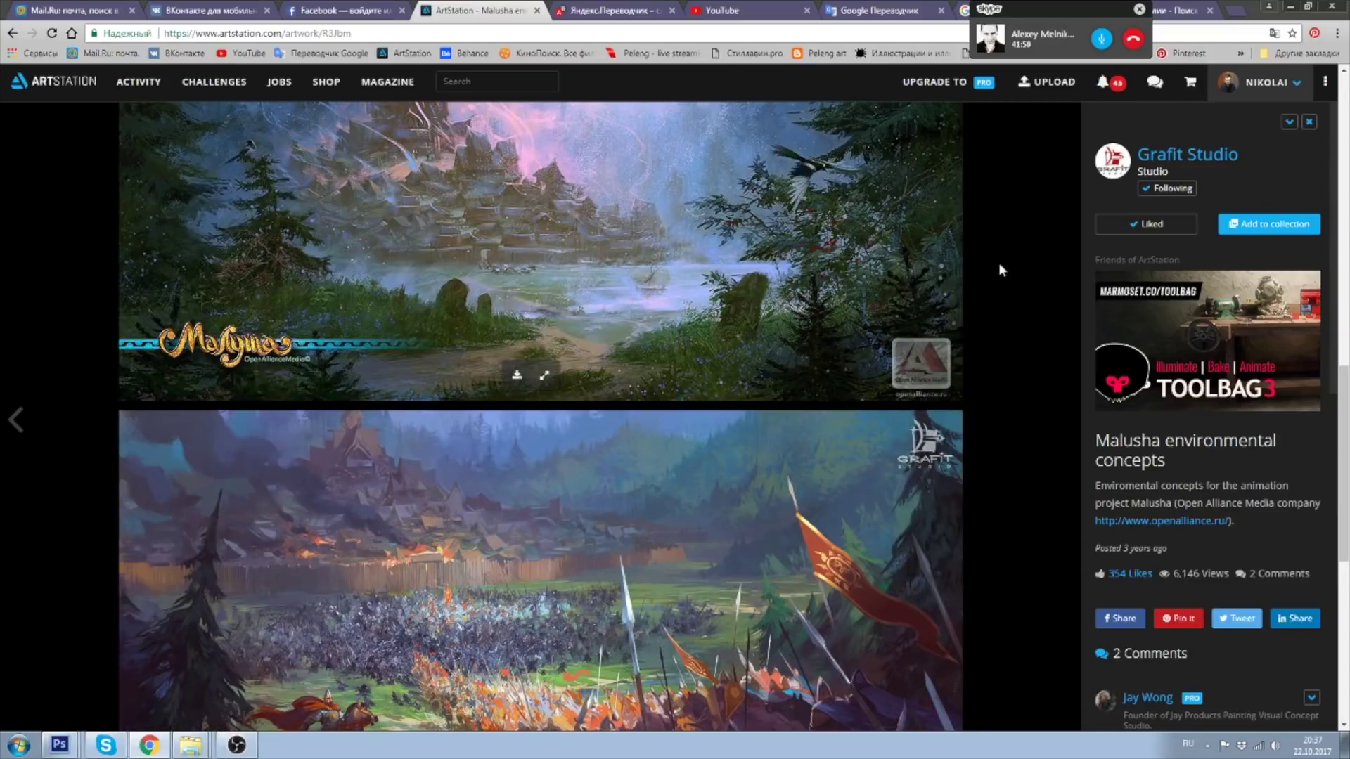
pyautogui.scroll(-2, 999, 269)
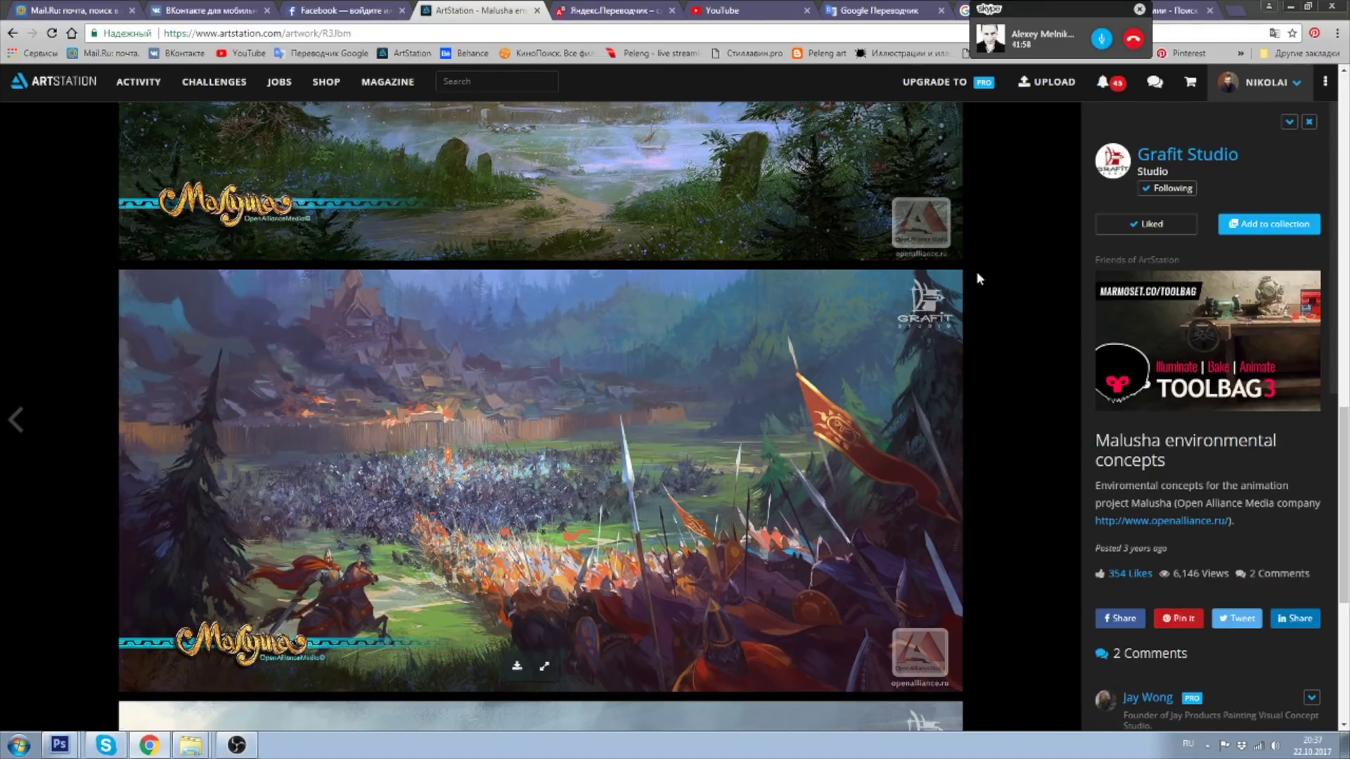
pyautogui.scroll(-3, 977, 278)
pyautogui.scroll(2, 977, 279)
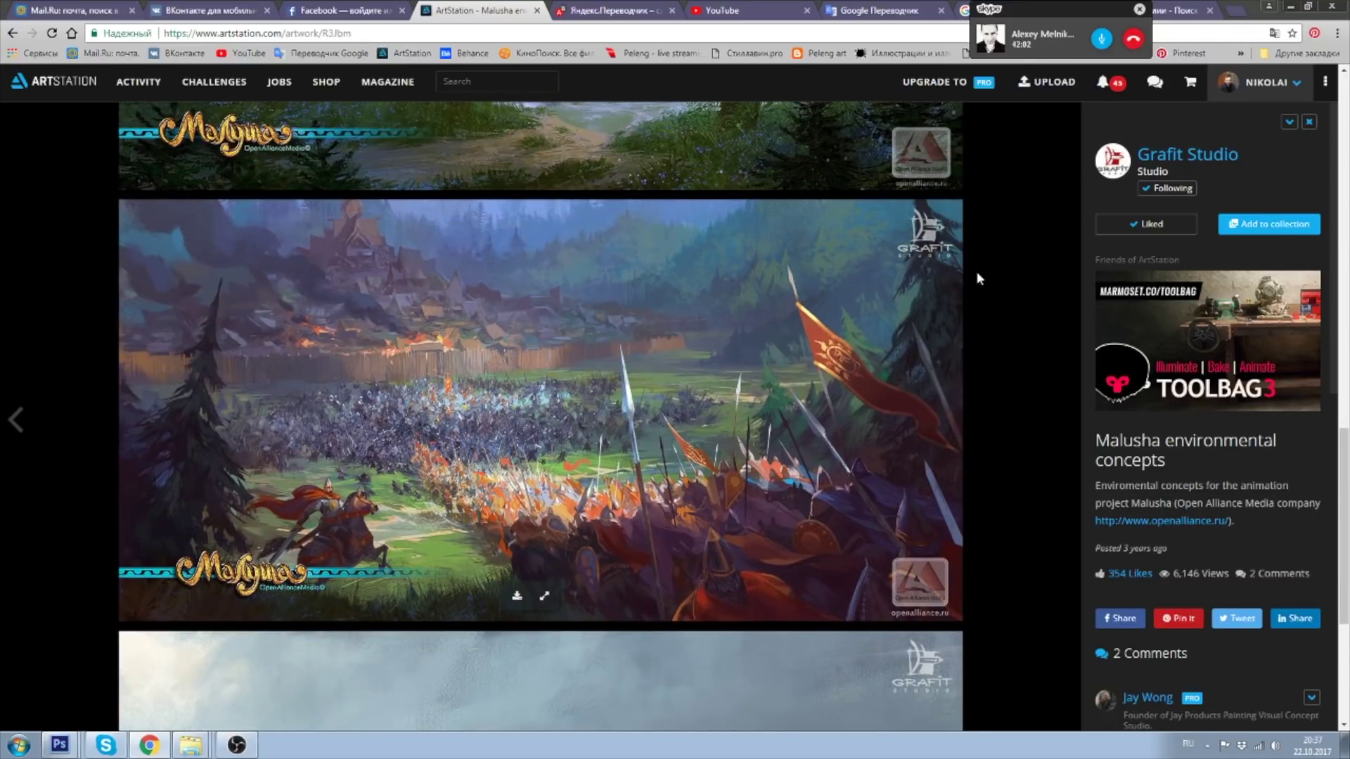
pyautogui.scroll(-1, 977, 278)
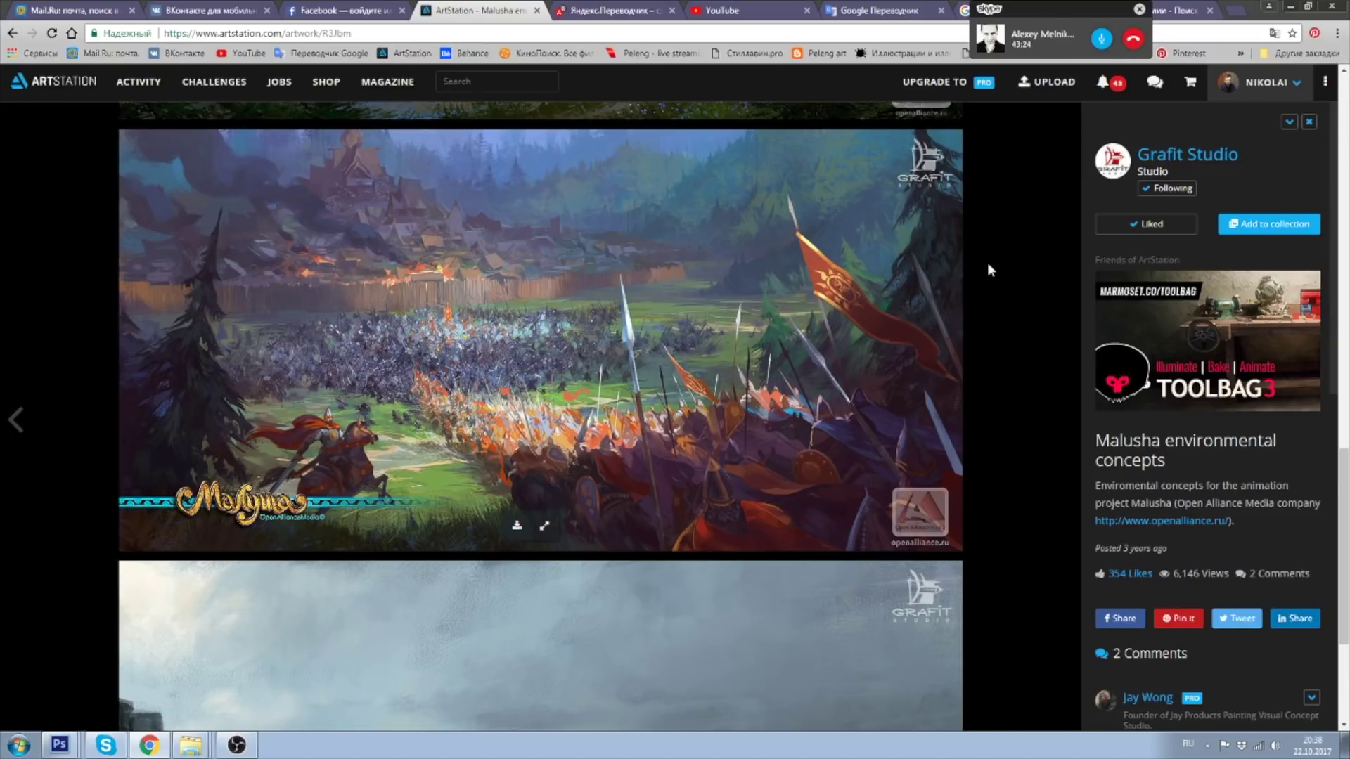
pyautogui.scroll(-2, 997, 255)
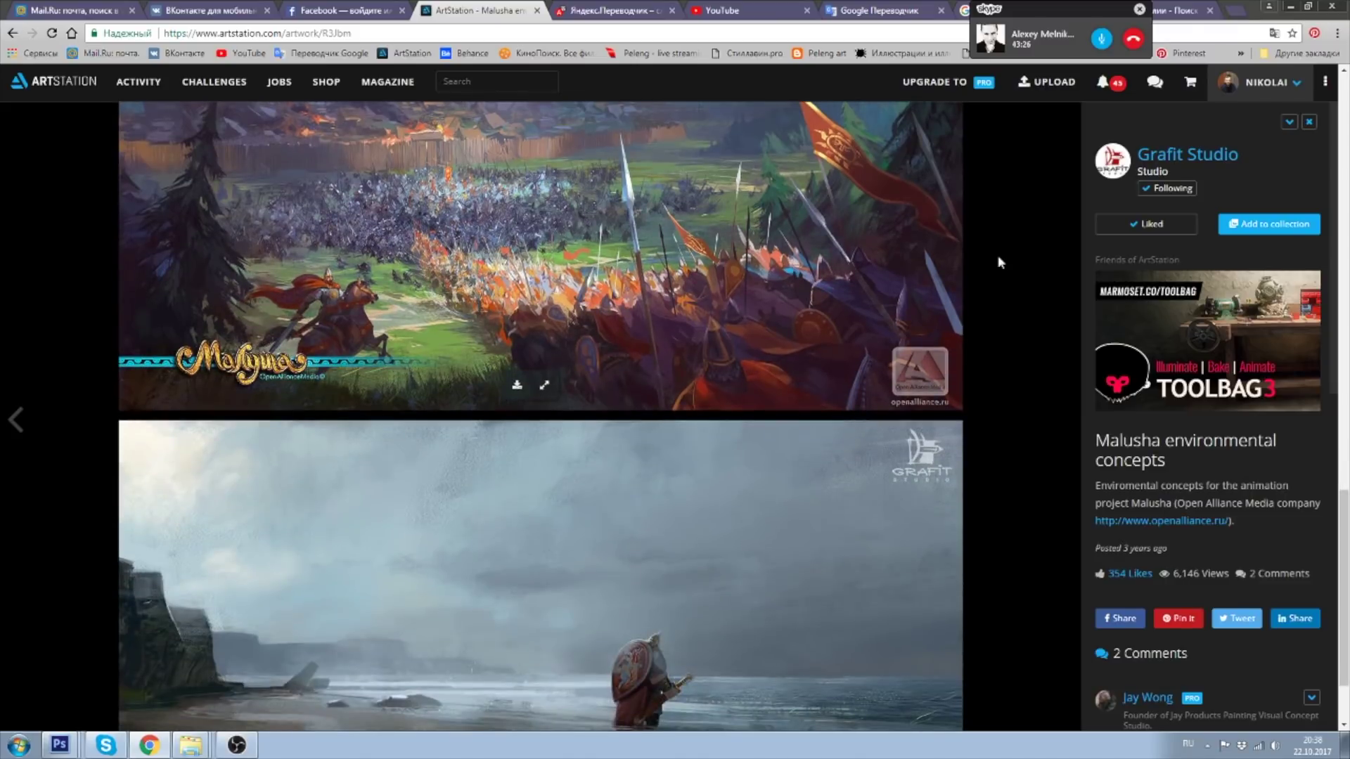
pyautogui.scroll(-2, 989, 284)
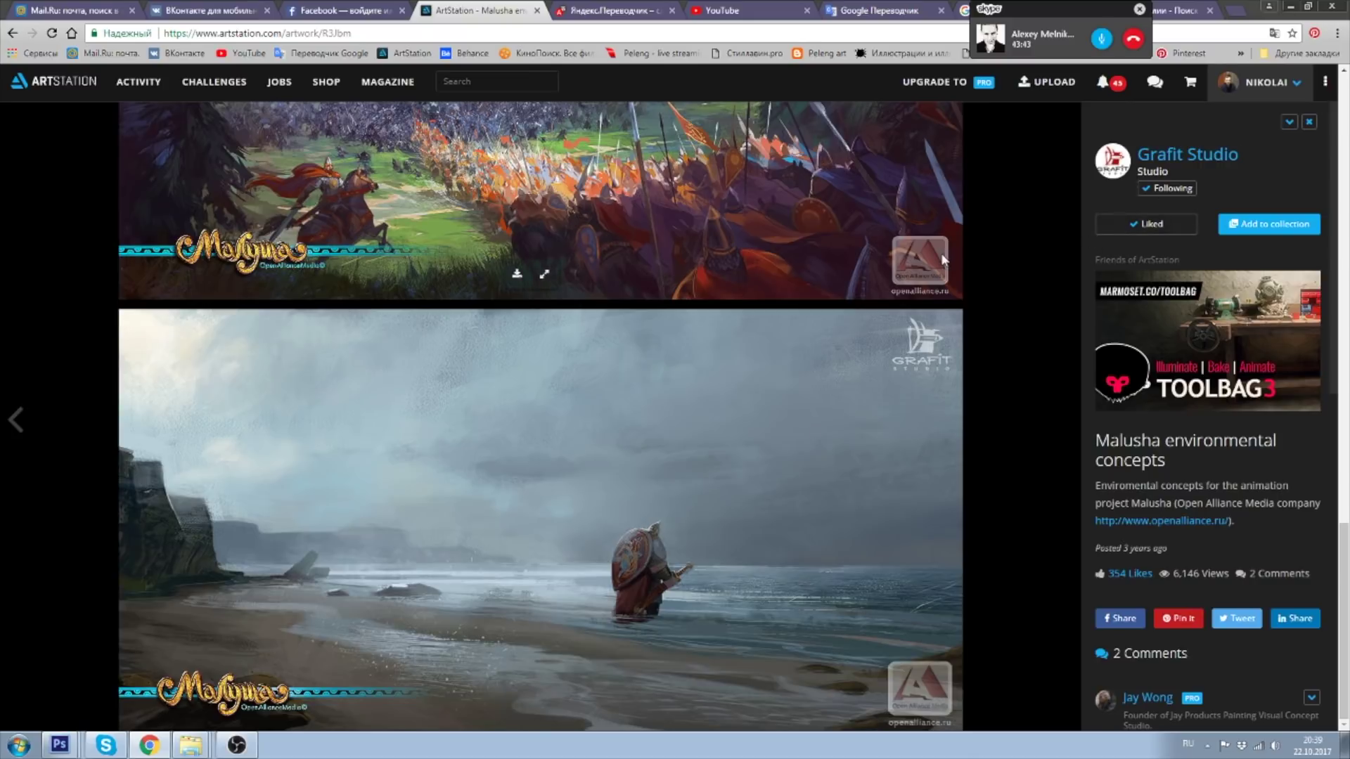
# - Minimize Chrome, shift summer day.psd right to reveal the Ref photos, then switch to Explorer
pyautogui.click(150, 747)
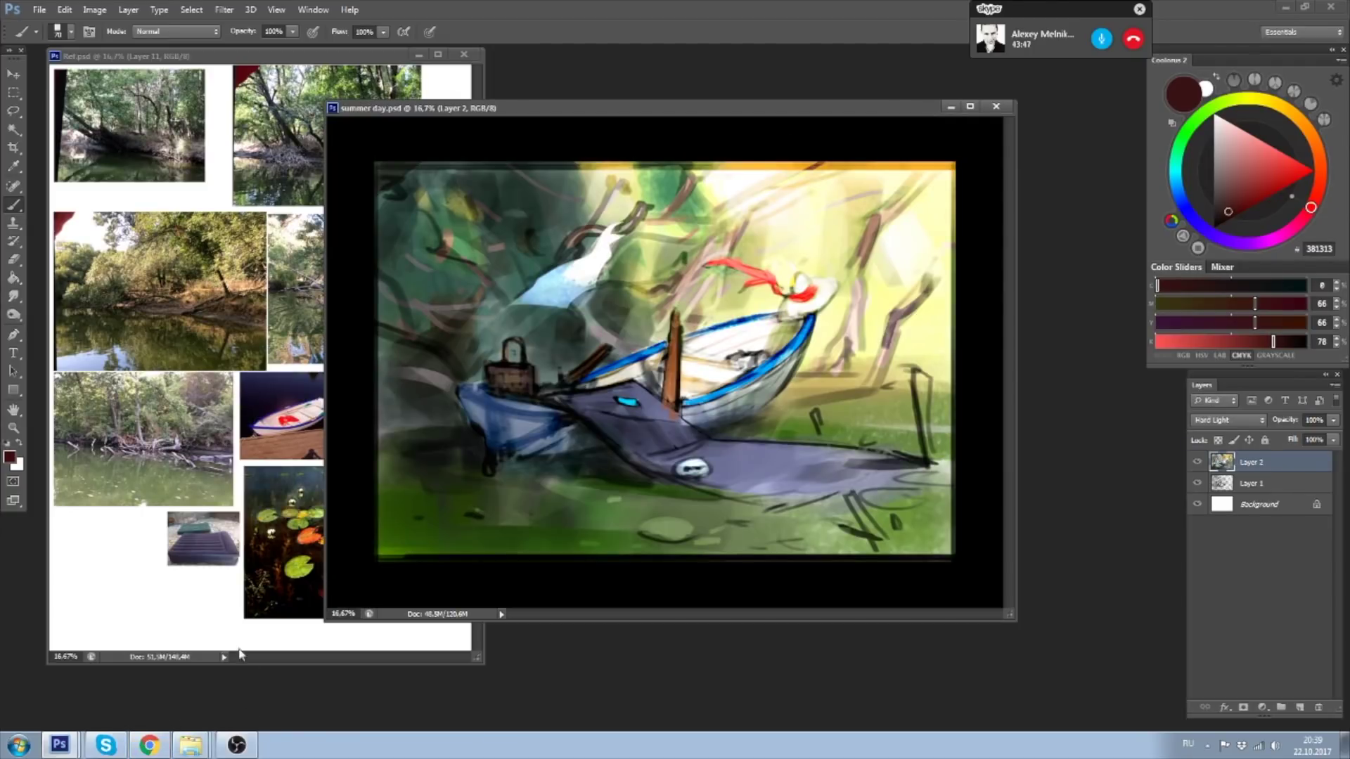
pyautogui.moveTo(871, 109); pyautogui.dragTo(948, 104)
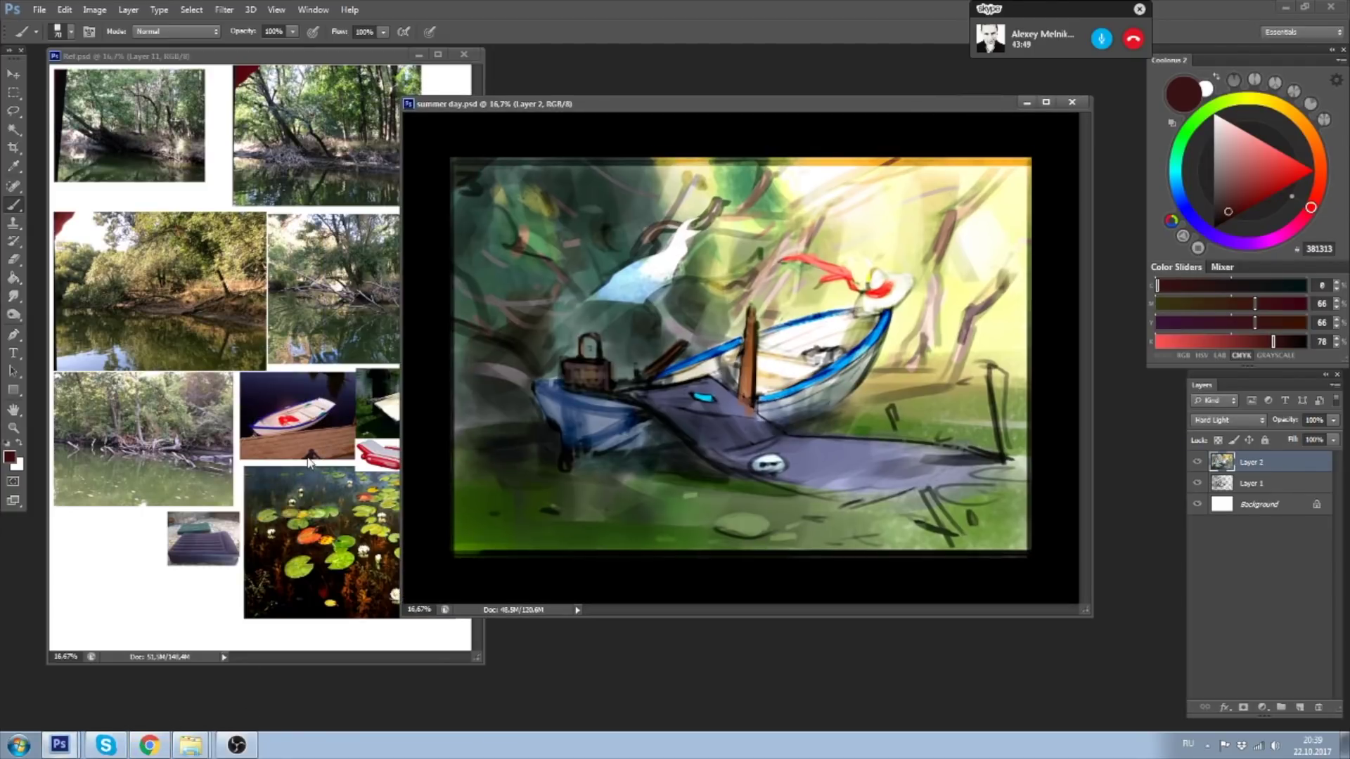
pyautogui.click(196, 746)
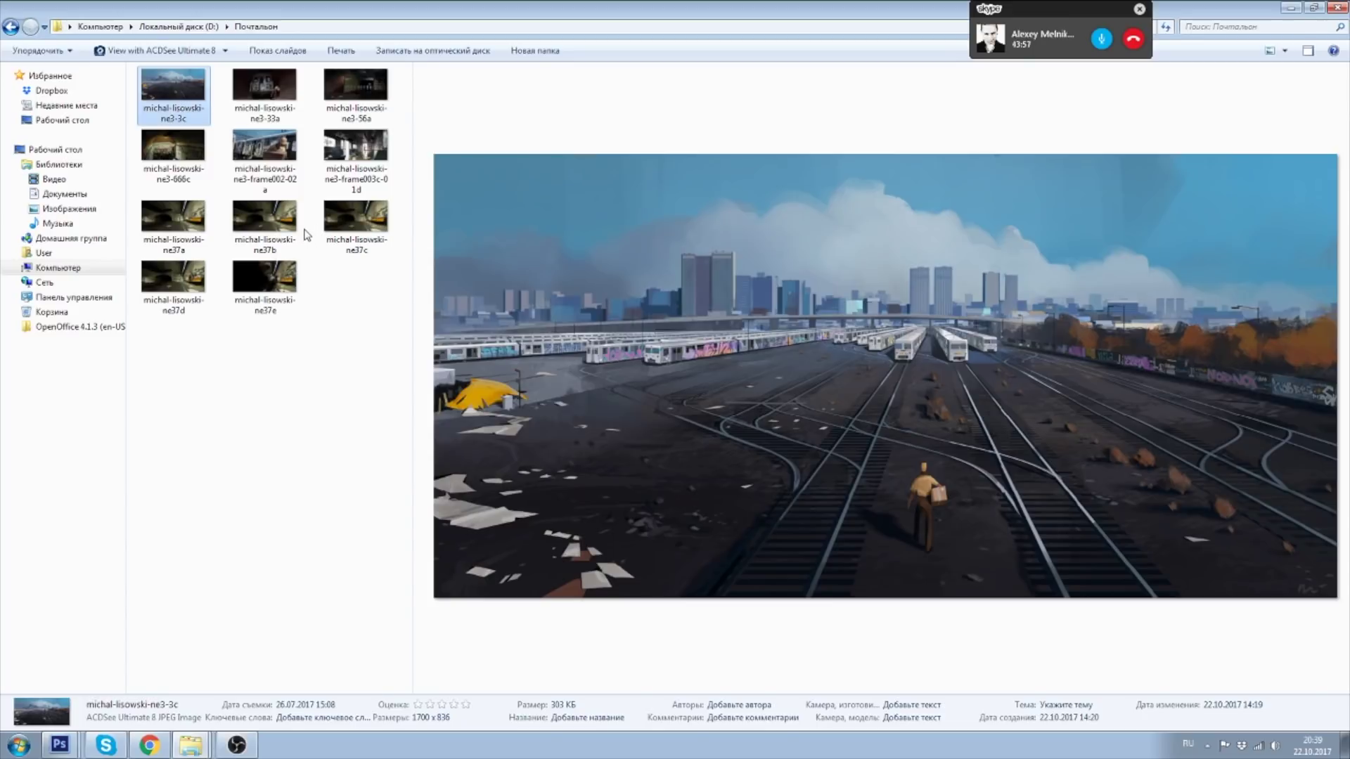
# - Go from drive D into My art > Gallowwalker, hide the preview pane, and open Gallowwalker02
pyautogui.click(185, 26)
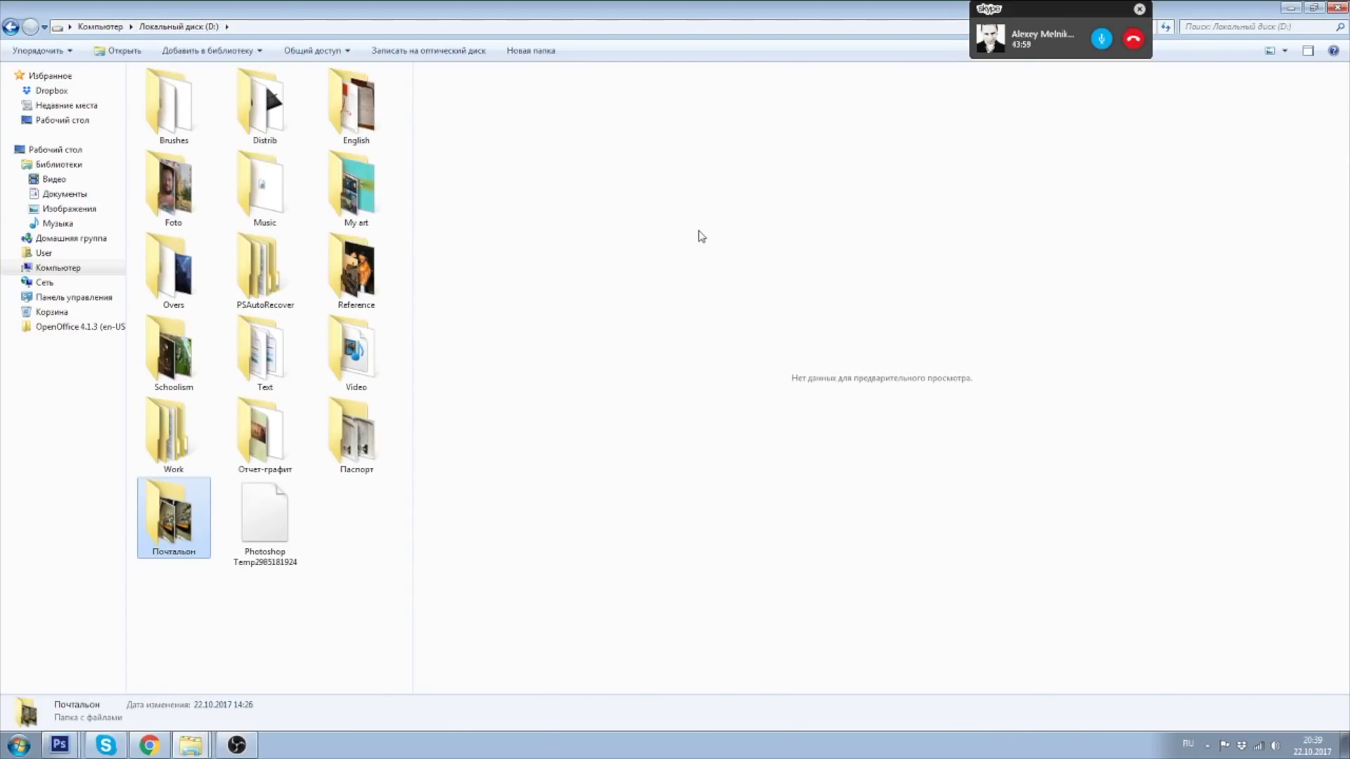
pyautogui.click(1308, 51)
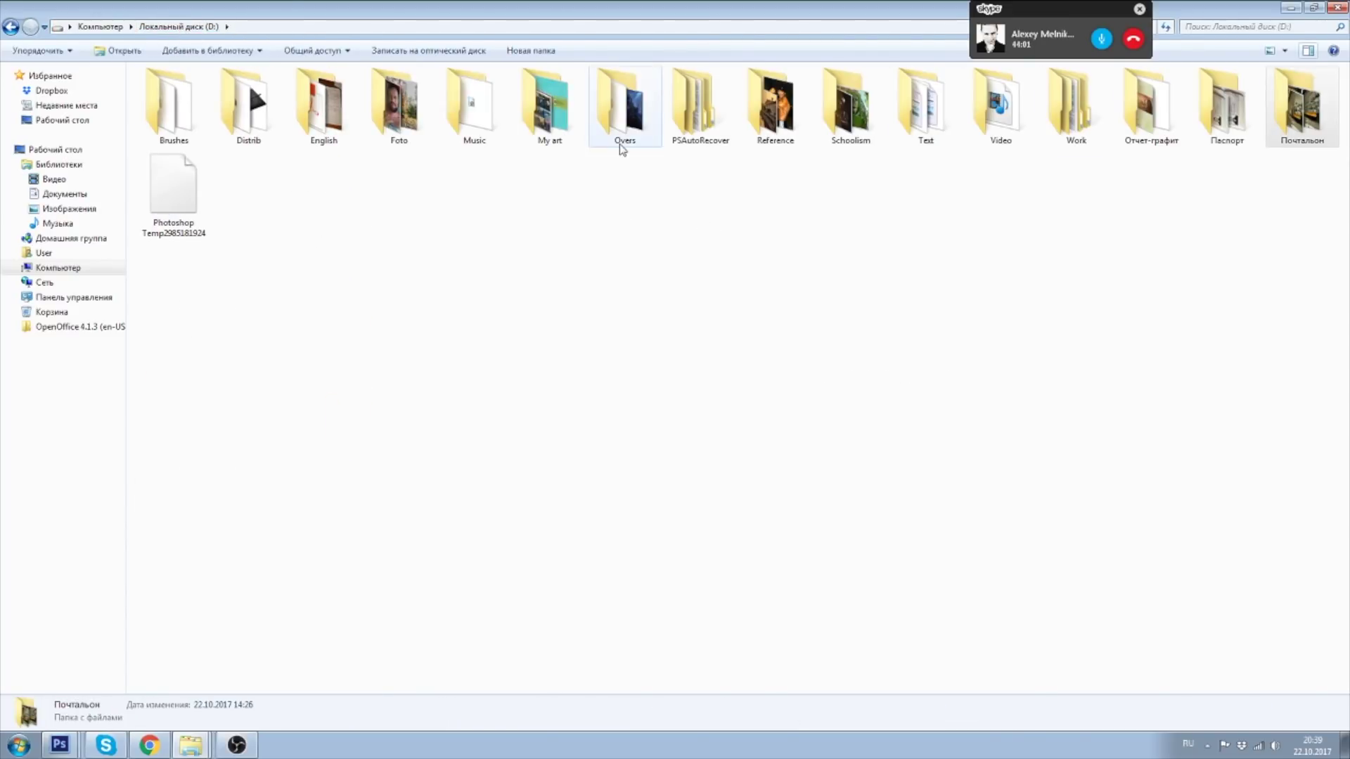
pyautogui.doubleClick(554, 111)
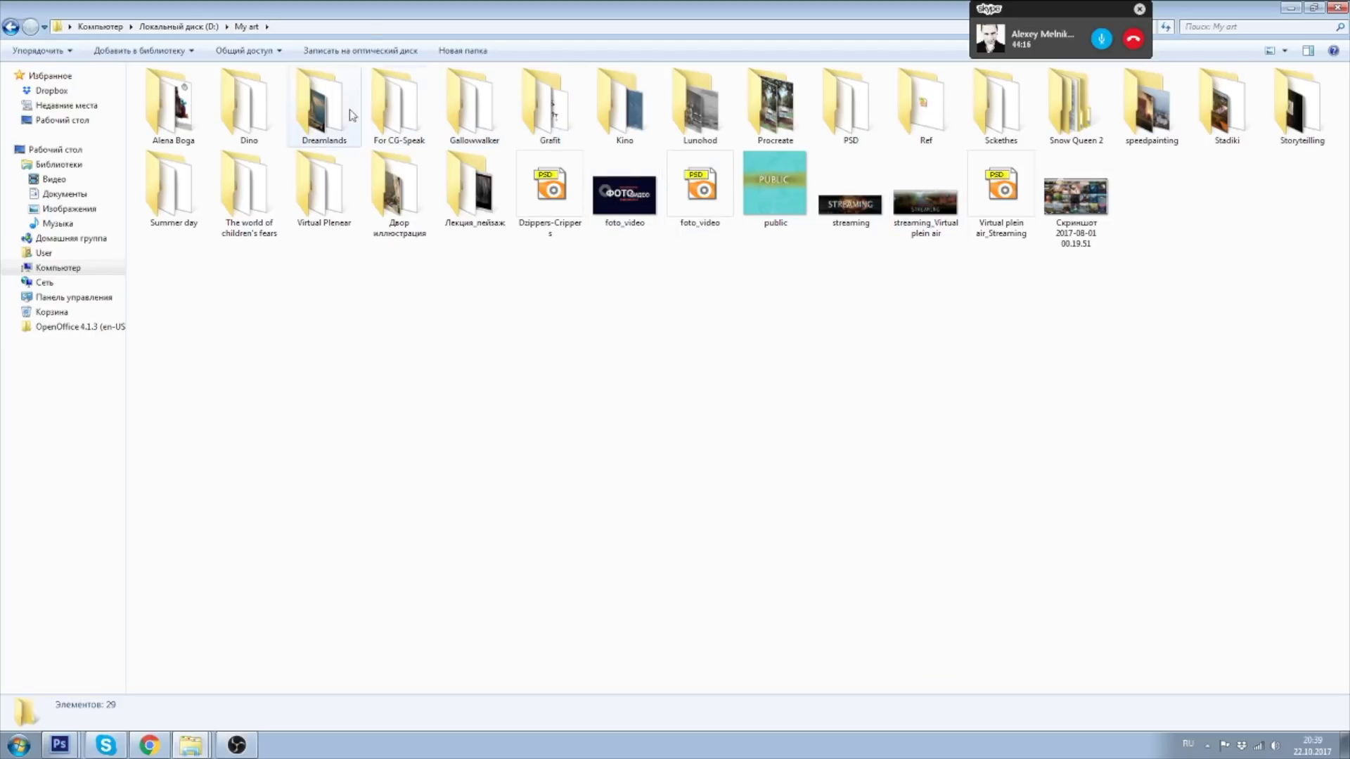
pyautogui.doubleClick(453, 126)
pyautogui.click(484, 125)
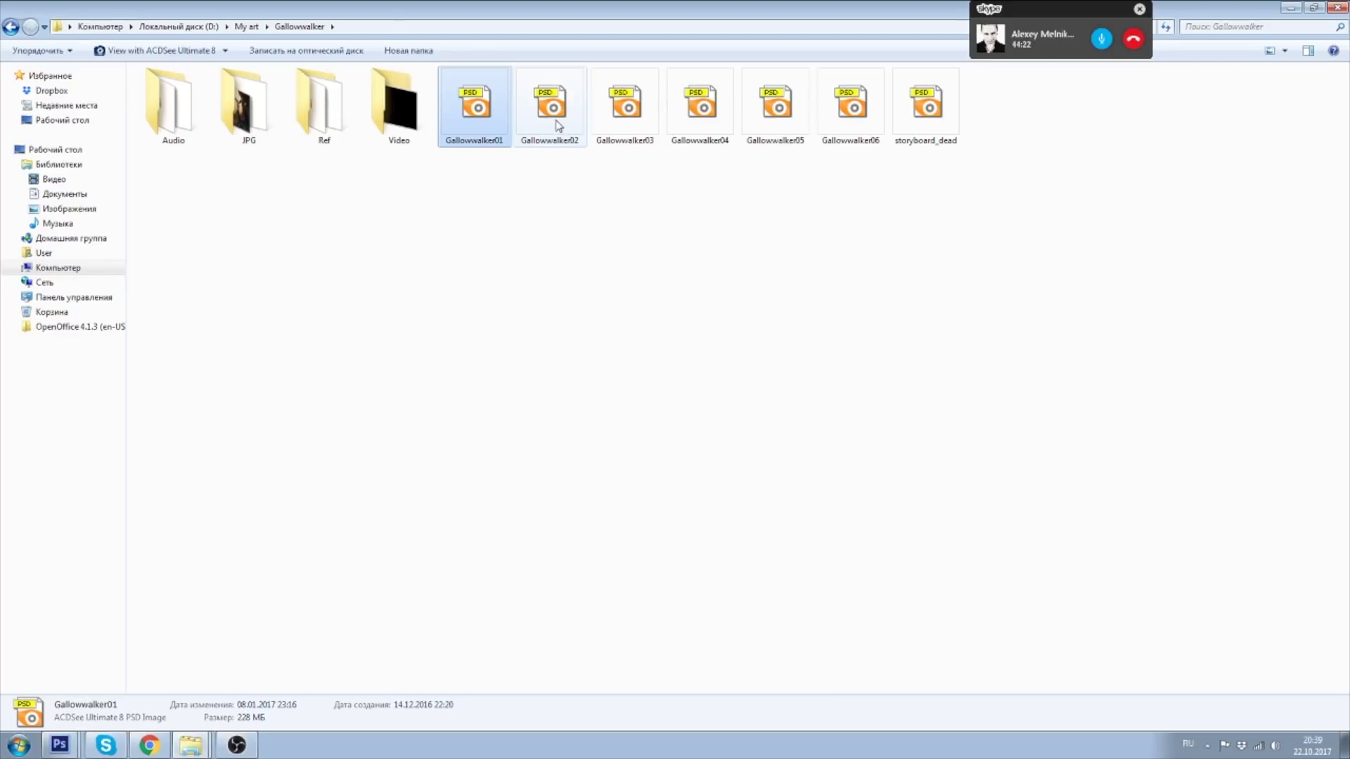
pyautogui.click(559, 125)
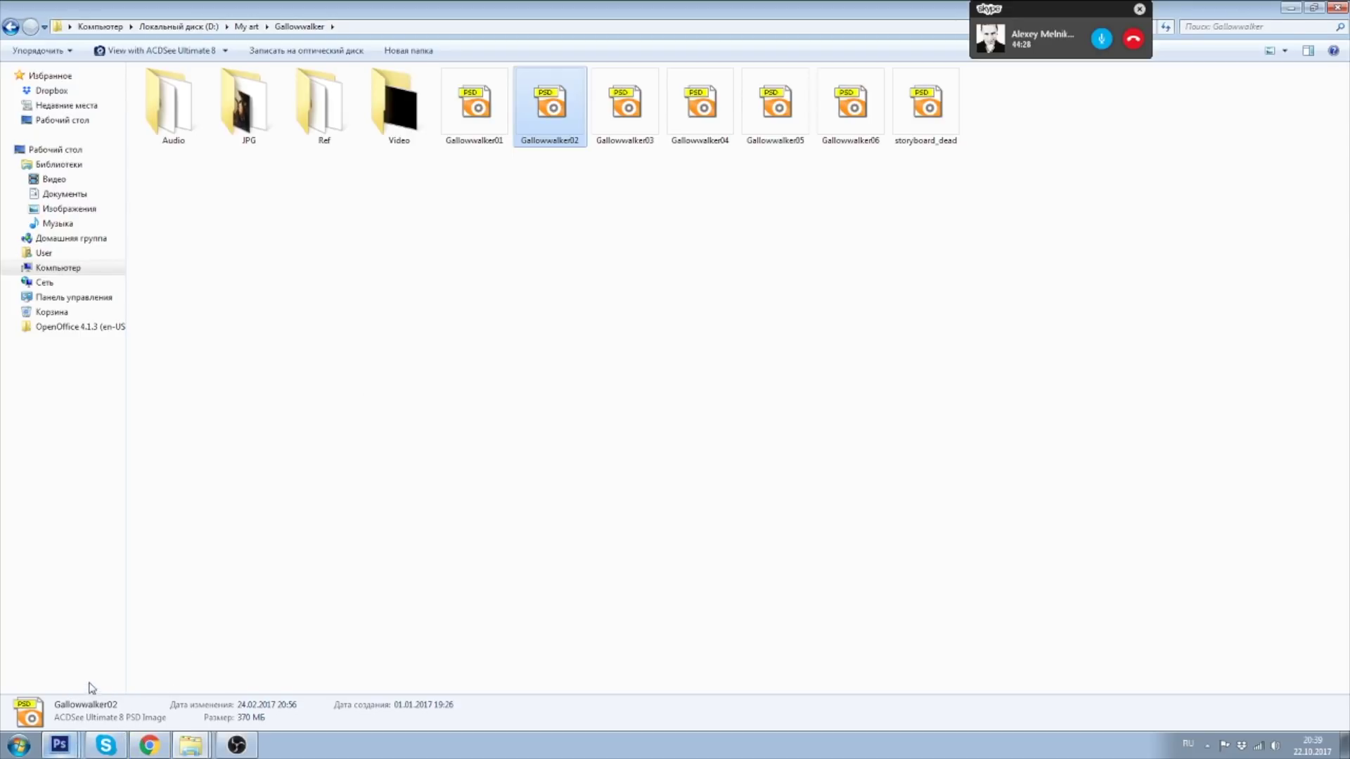
pyautogui.hotkey('alt', 'Tab')
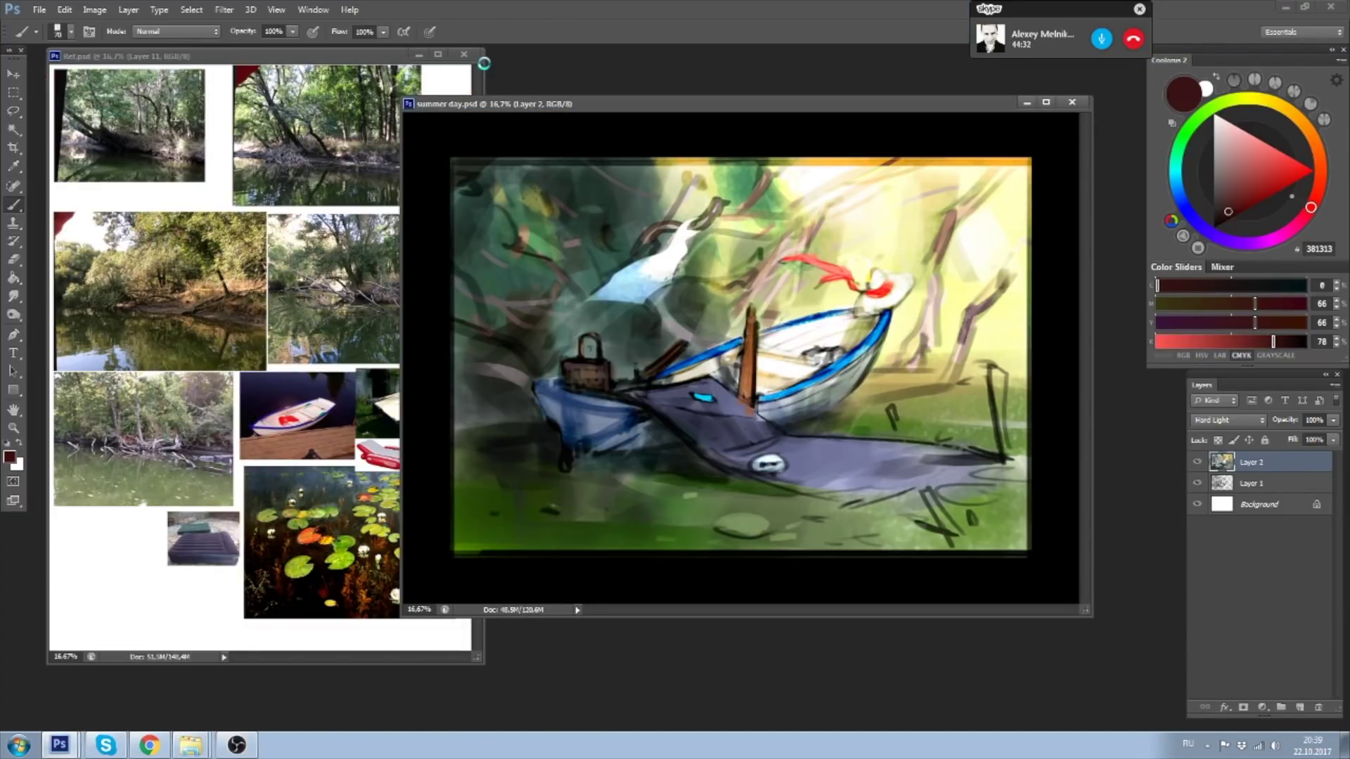
# - Float Gallowwalker02 in its own window, view it full screen, and lengthen a floating Layers panel
pyautogui.moveTo(574, 445); pyautogui.dragTo(327, 54)
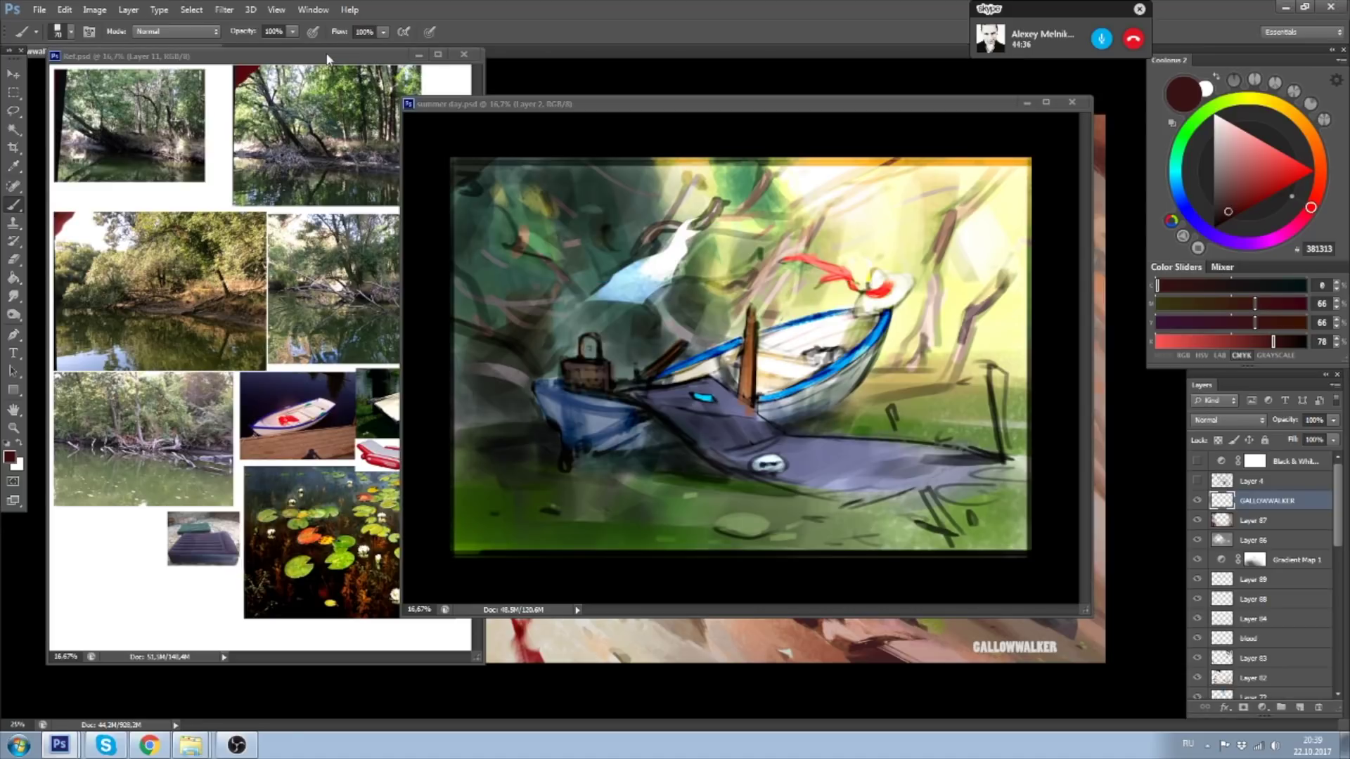
pyautogui.moveTo(171, 55); pyautogui.dragTo(324, 74)
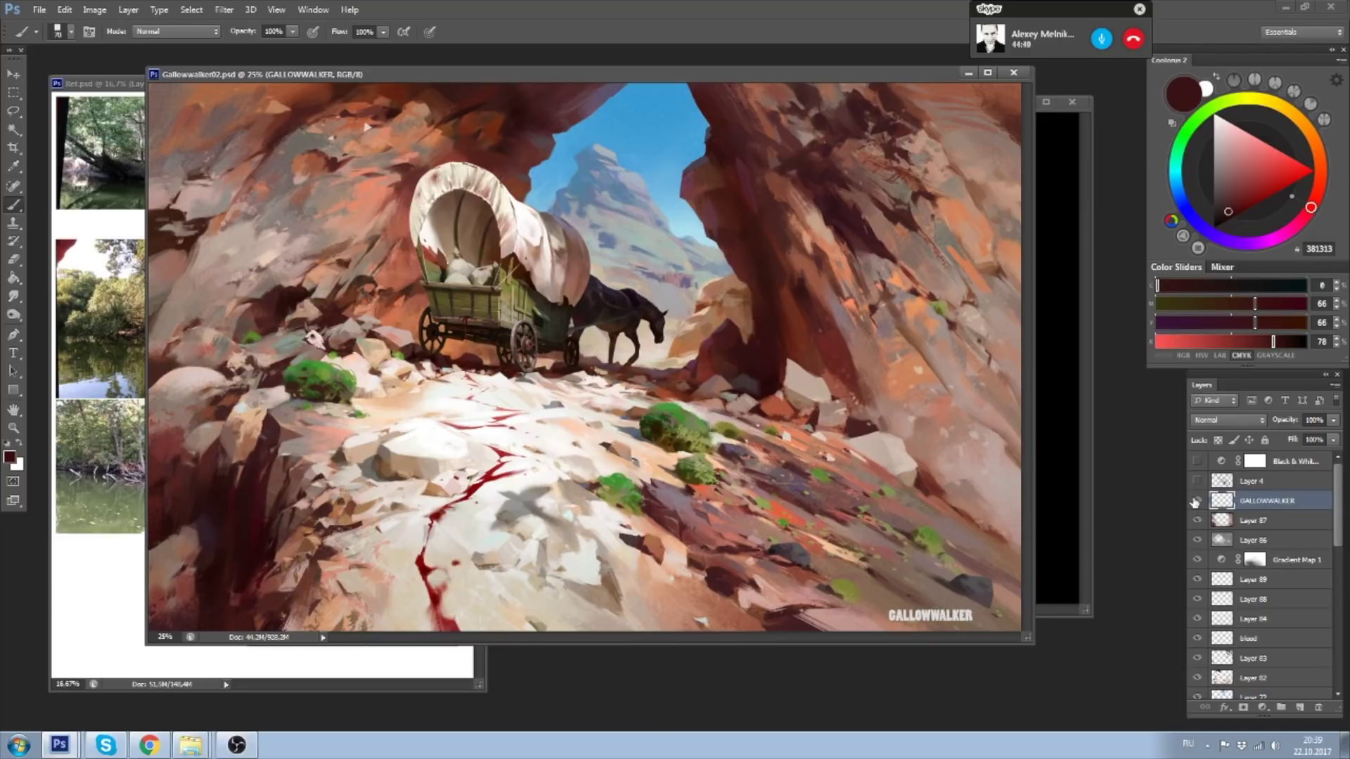
pyautogui.click(1197, 501)
pyautogui.click(1197, 501)
pyautogui.press('f')
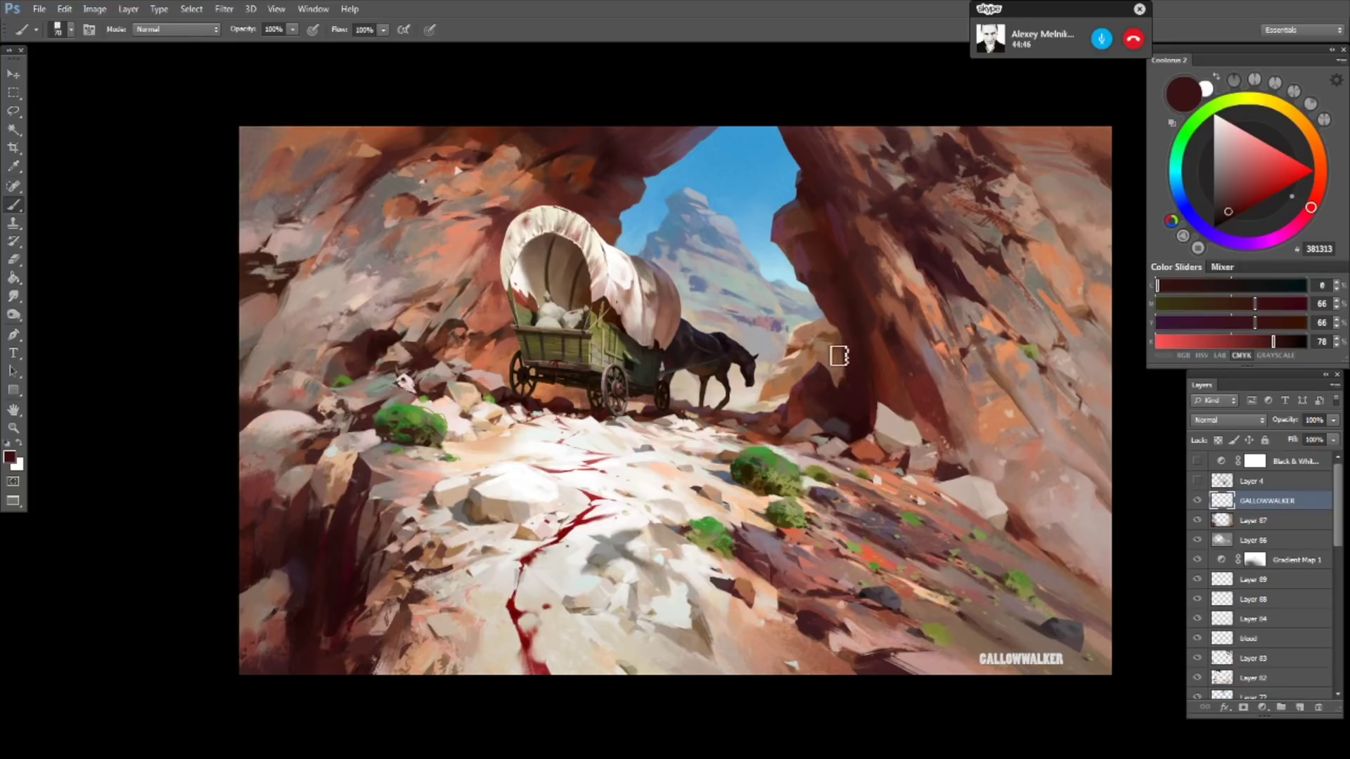
pyautogui.hotkey('ctrl', '-')
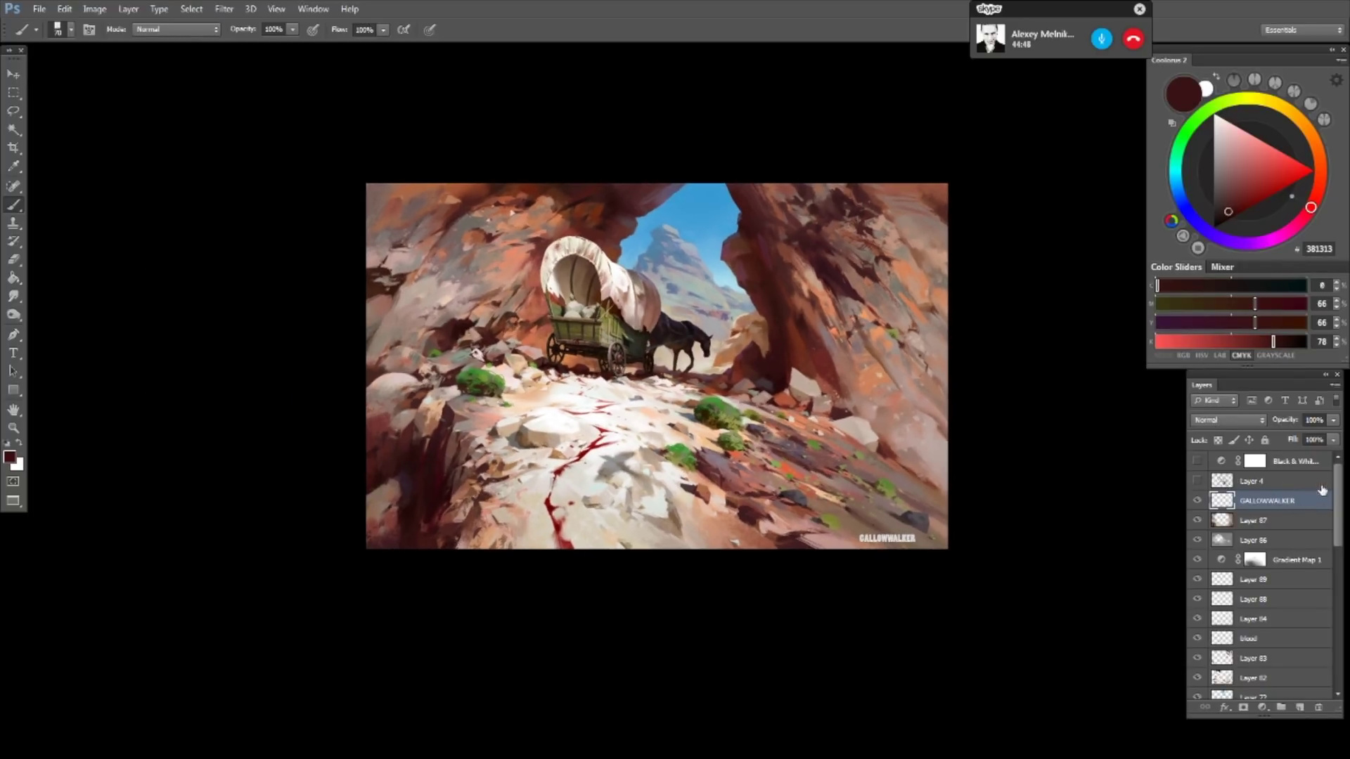
pyautogui.moveTo(1338, 481); pyautogui.dragTo(1340, 637)
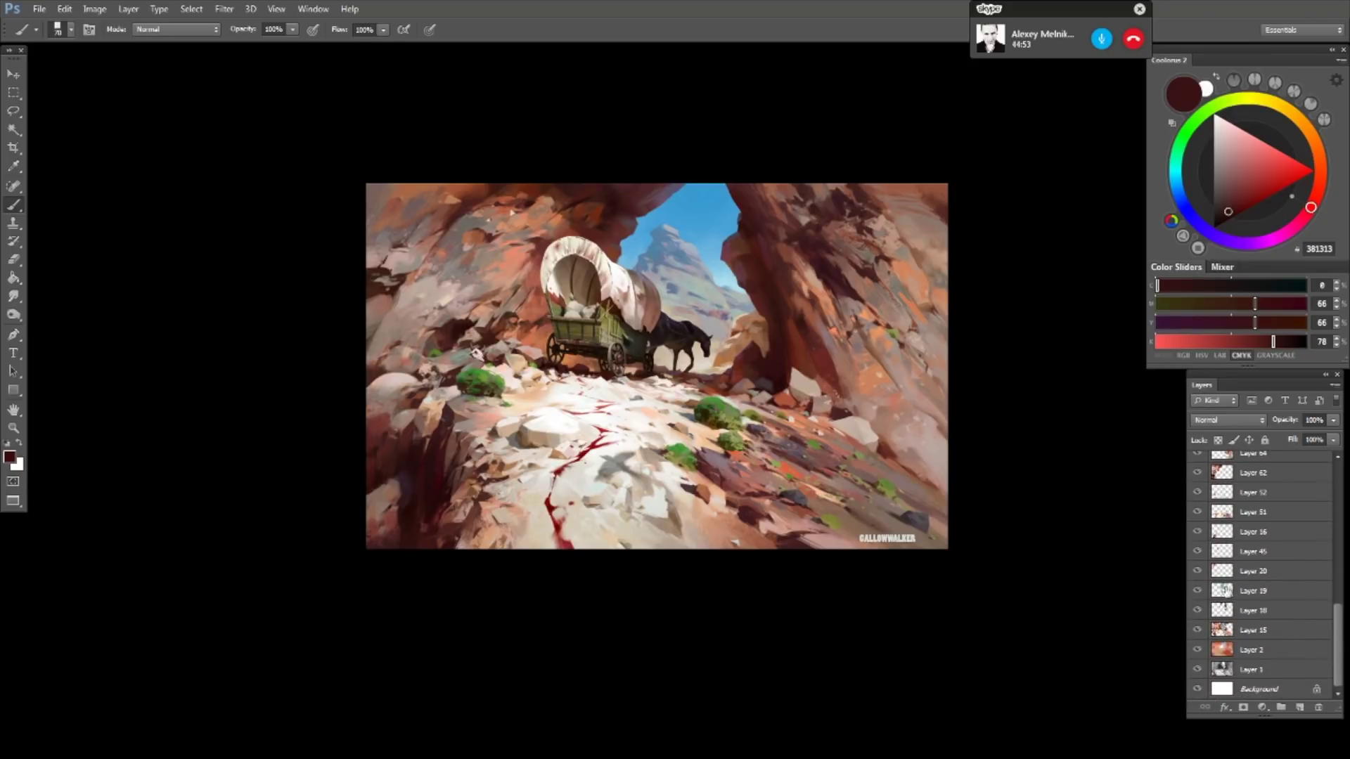
pyautogui.press('F7')
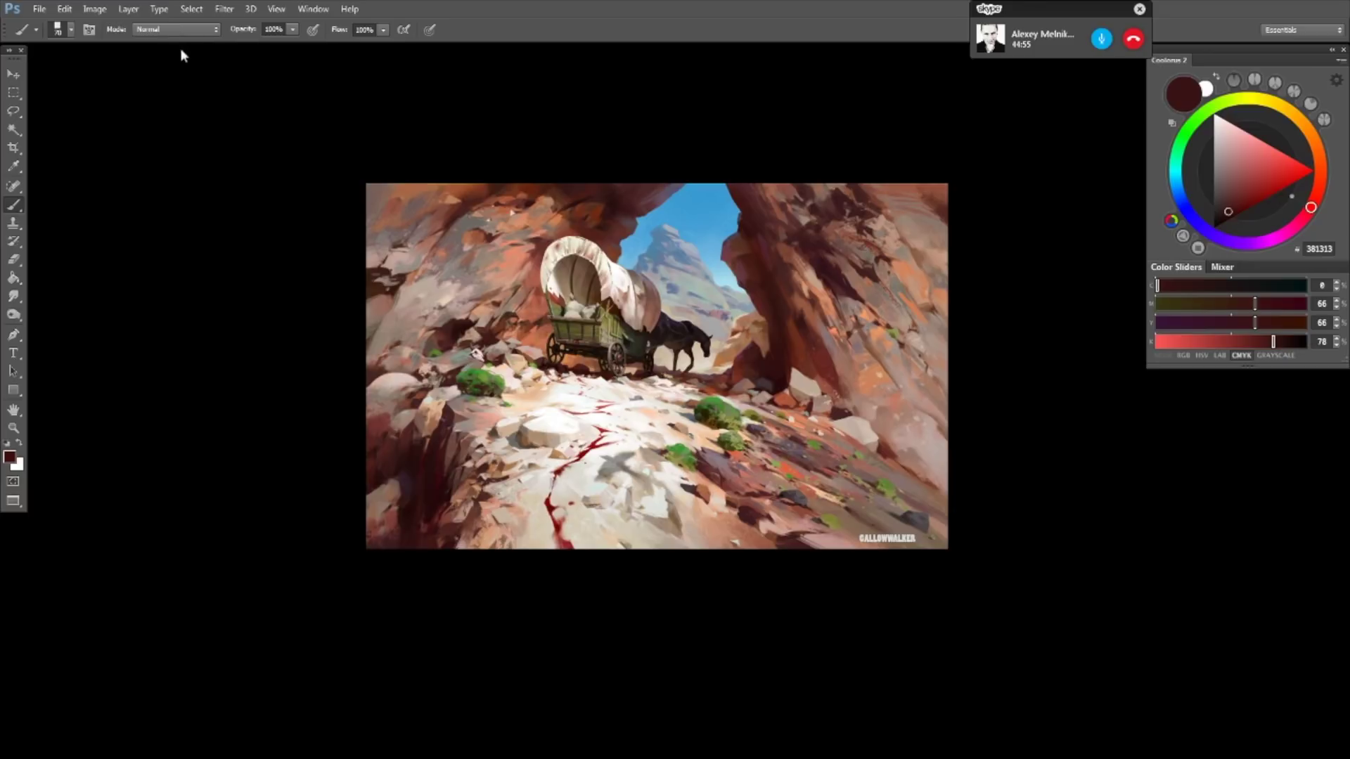
pyautogui.press('F7')
pyautogui.moveTo(133, 396); pyautogui.dragTo(146, 740)
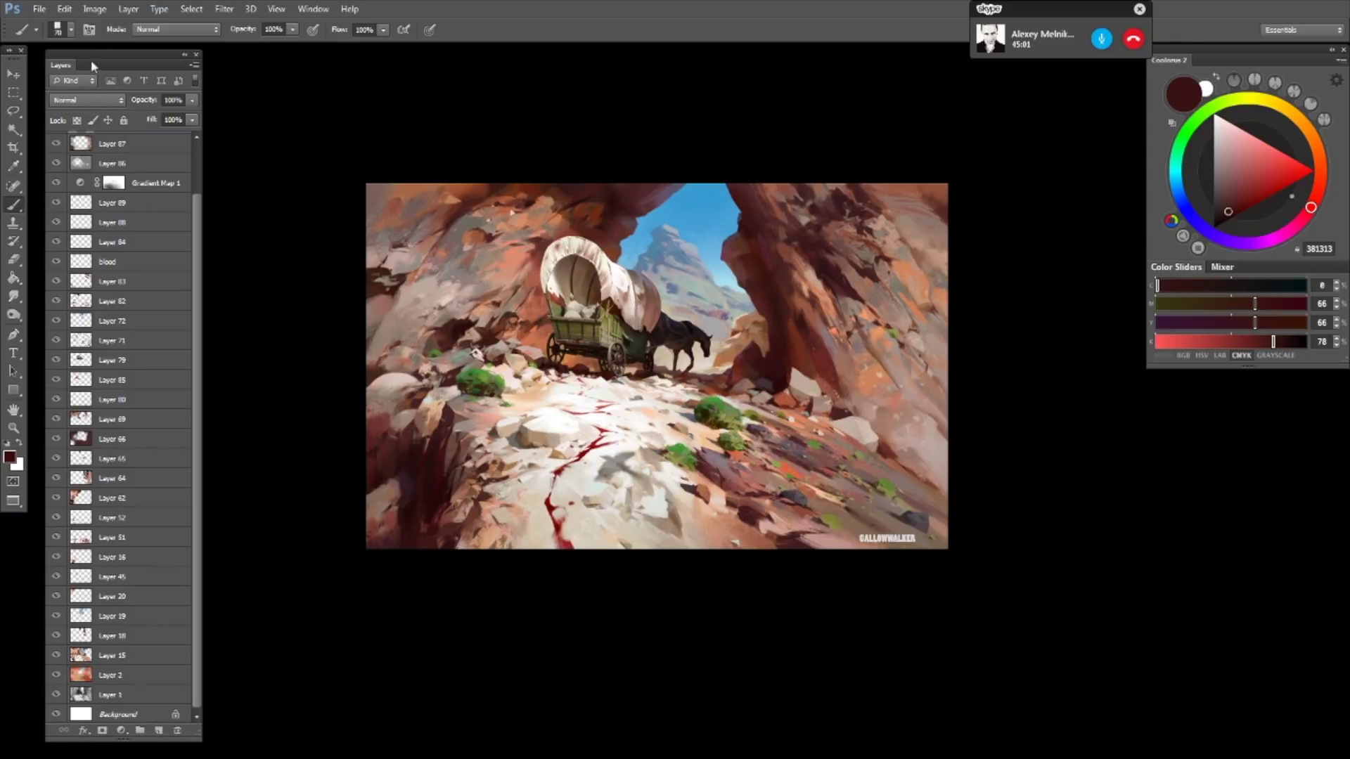
# - Hide every layer from GALLOWWALKER down through Layer 20, leaving only Layer 1's greyscale sketch
pyautogui.moveTo(199, 212)
pyautogui.mouseDown()
pyautogui.moveTo(205, 152)
pyautogui.moveTo(207, 225)
pyautogui.mouseUp()
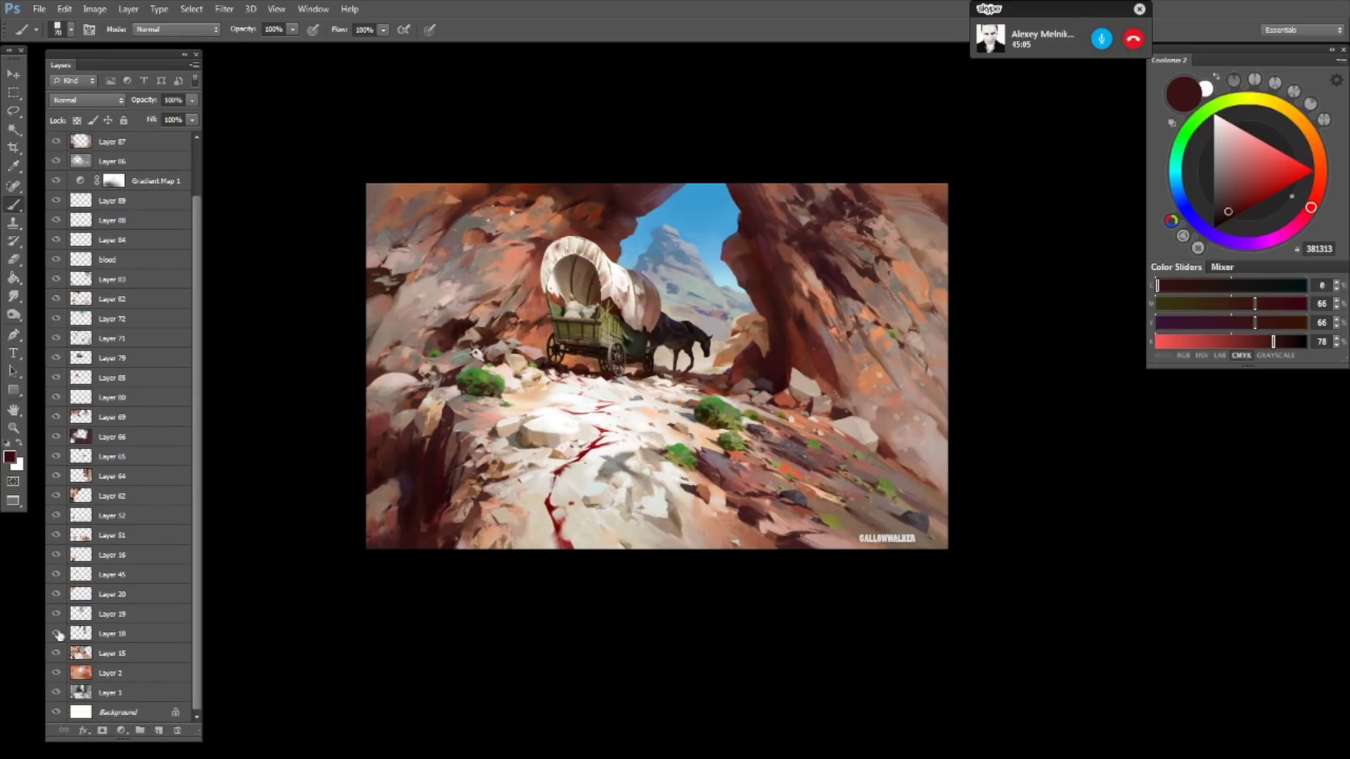
pyautogui.moveTo(199, 204); pyautogui.dragTo(198, 177)
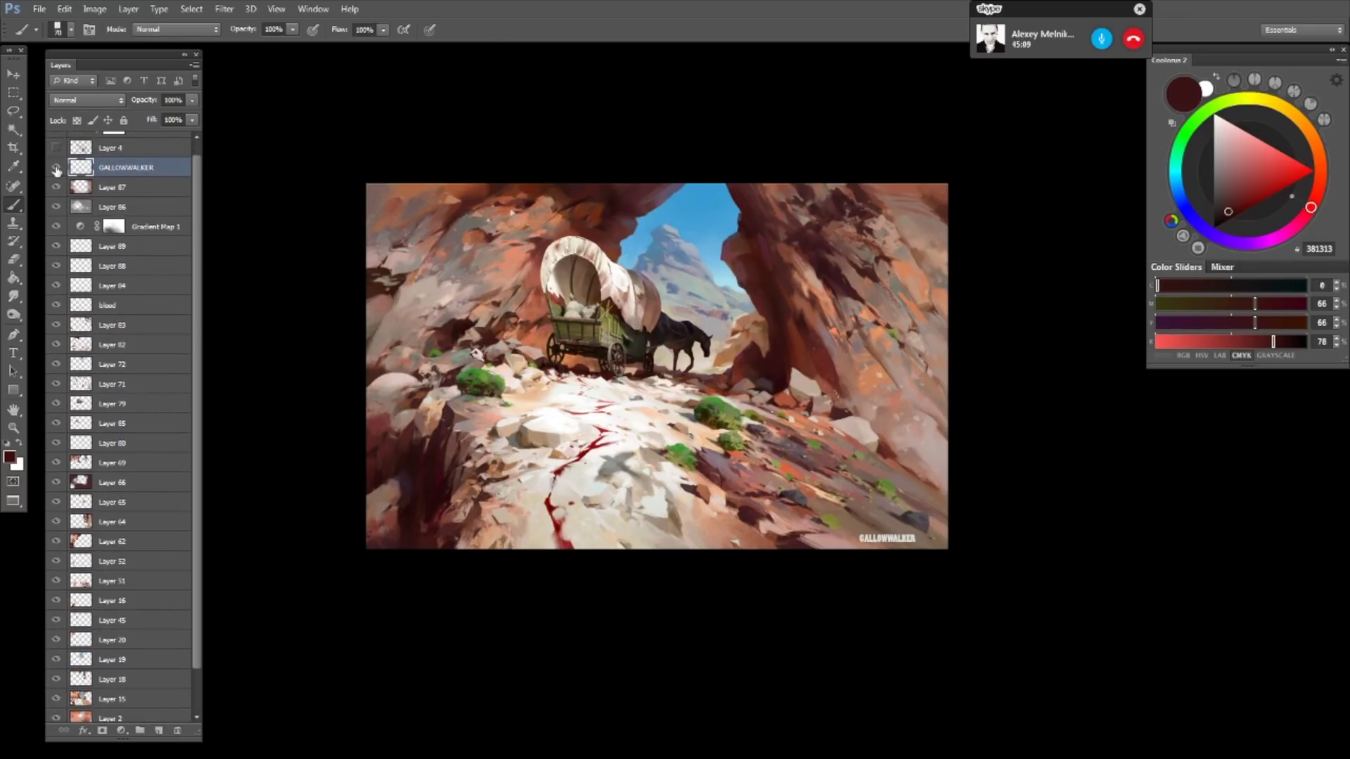
pyautogui.moveTo(57, 169); pyautogui.dragTo(57, 620)
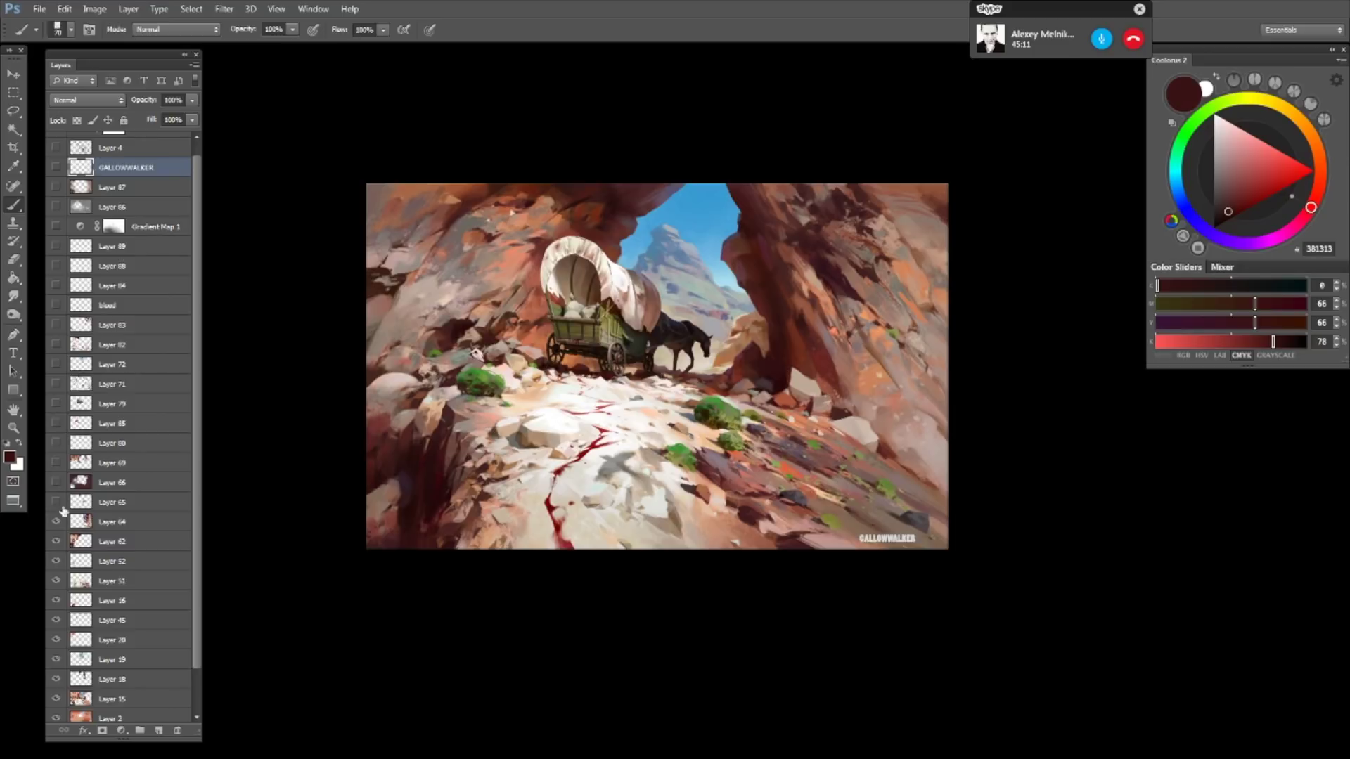
pyautogui.scroll(-2, 199, 428)
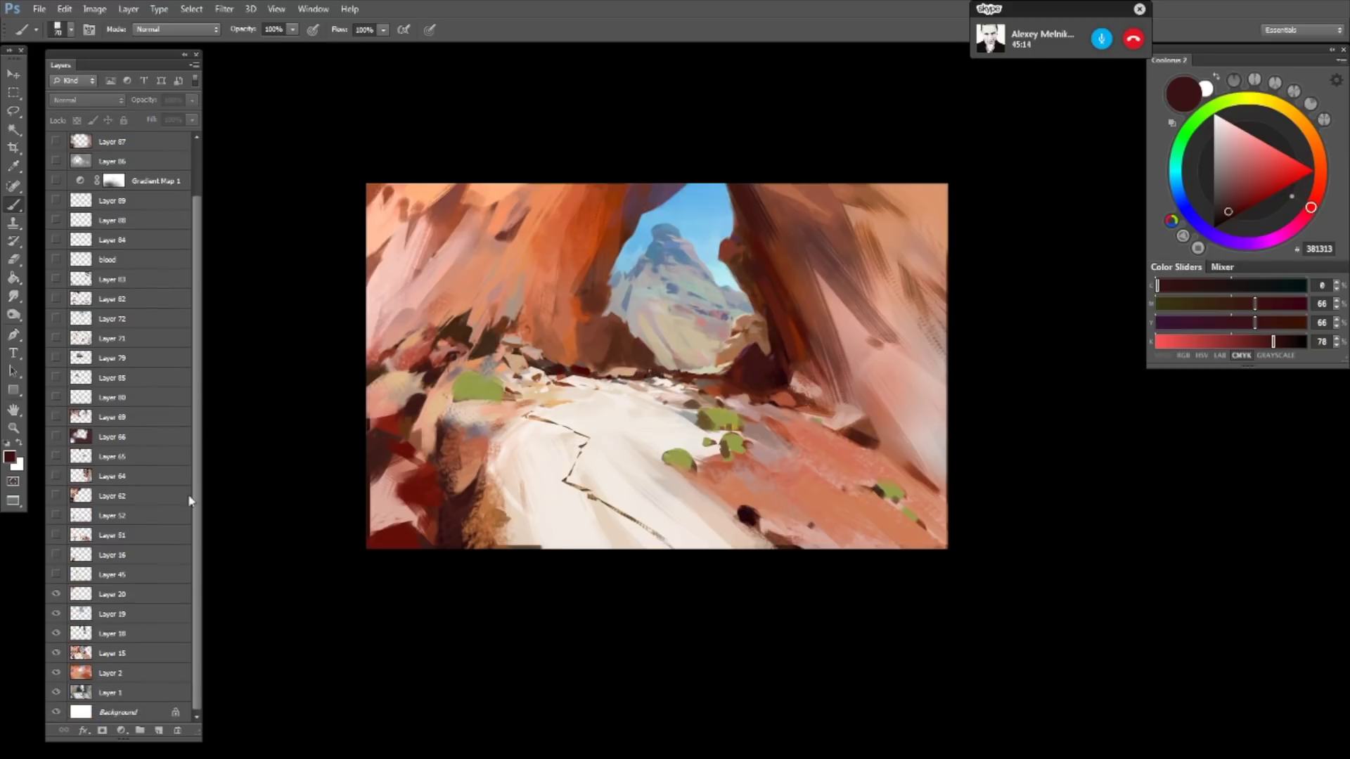
pyautogui.moveTo(55, 437); pyautogui.dragTo(61, 494)
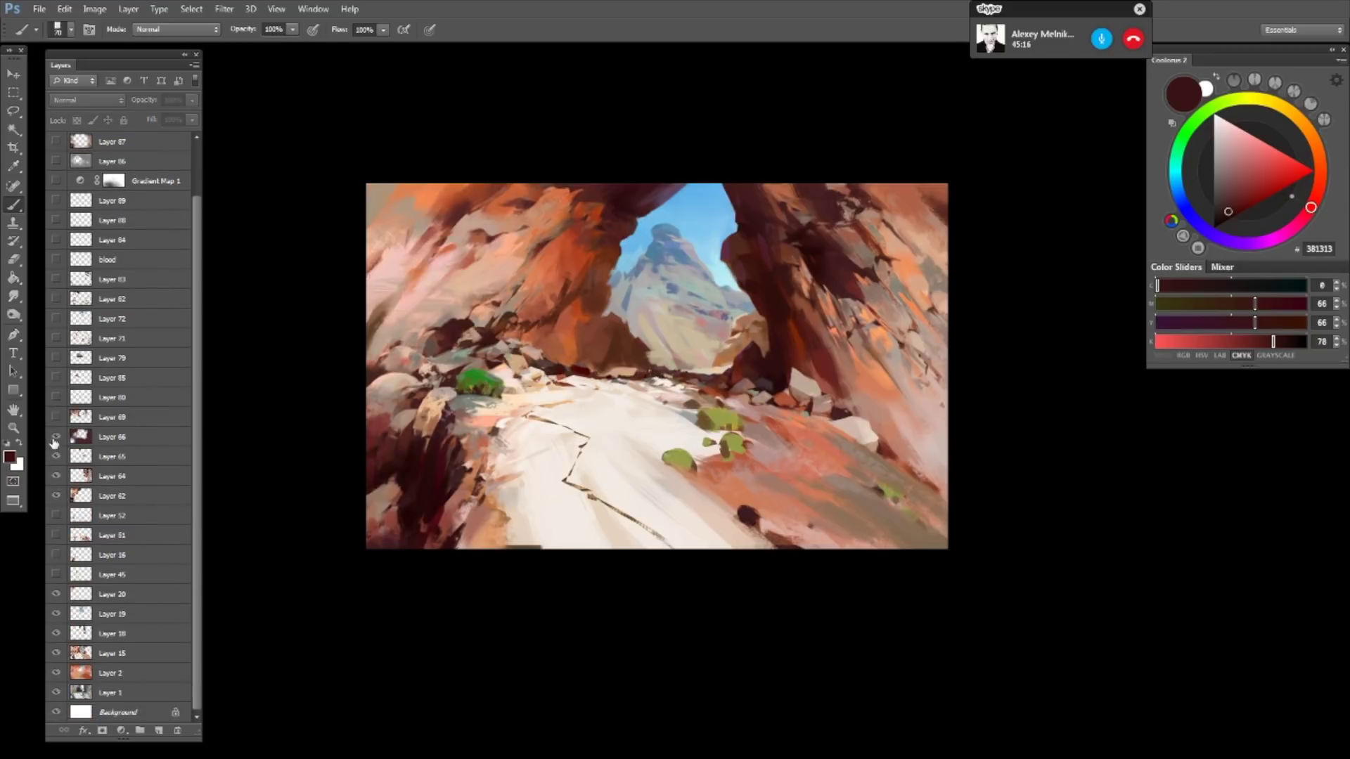
pyautogui.moveTo(56, 437); pyautogui.dragTo(56, 694)
pyautogui.click(56, 692)
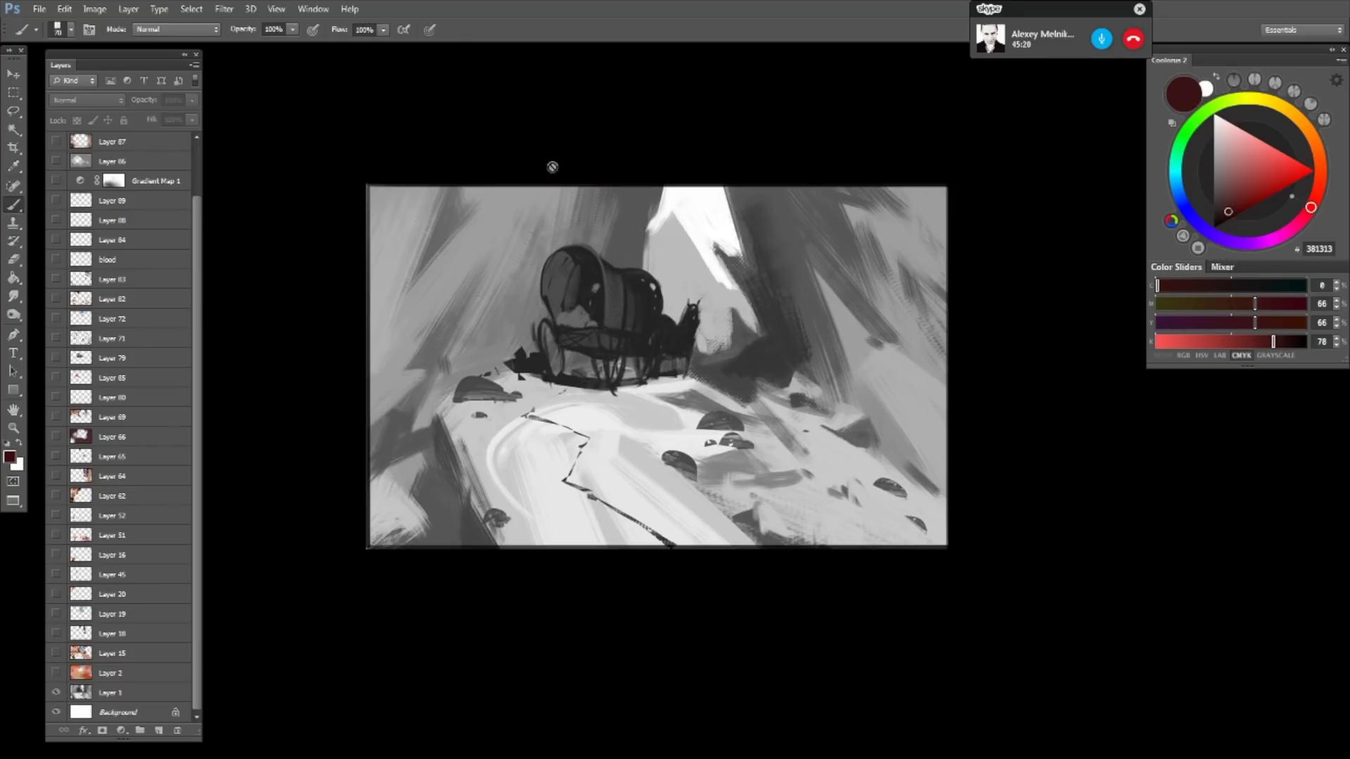
# - Zoom in, then switch on and select Layer 2's orange Overlay tint
pyautogui.hotkey('ctrl', '+')
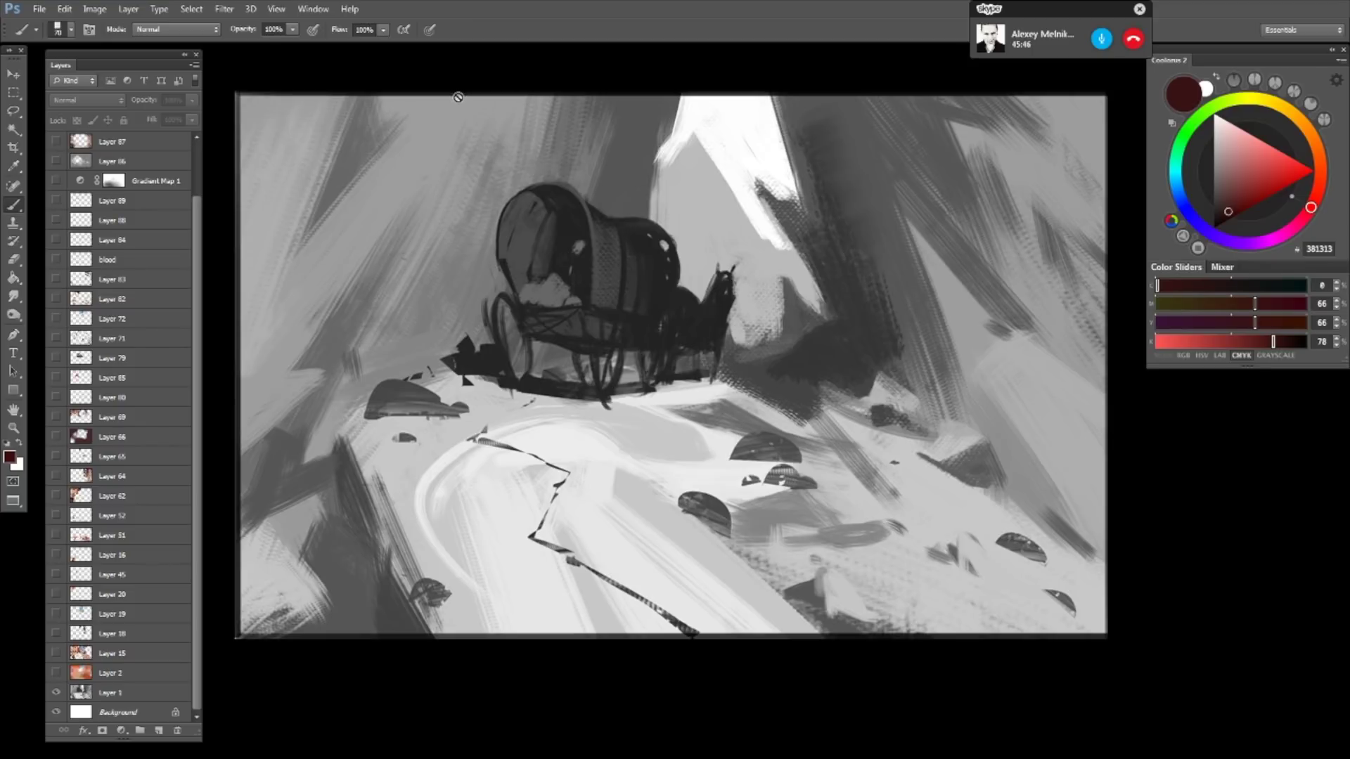
pyautogui.click(56, 673)
pyautogui.click(56, 673)
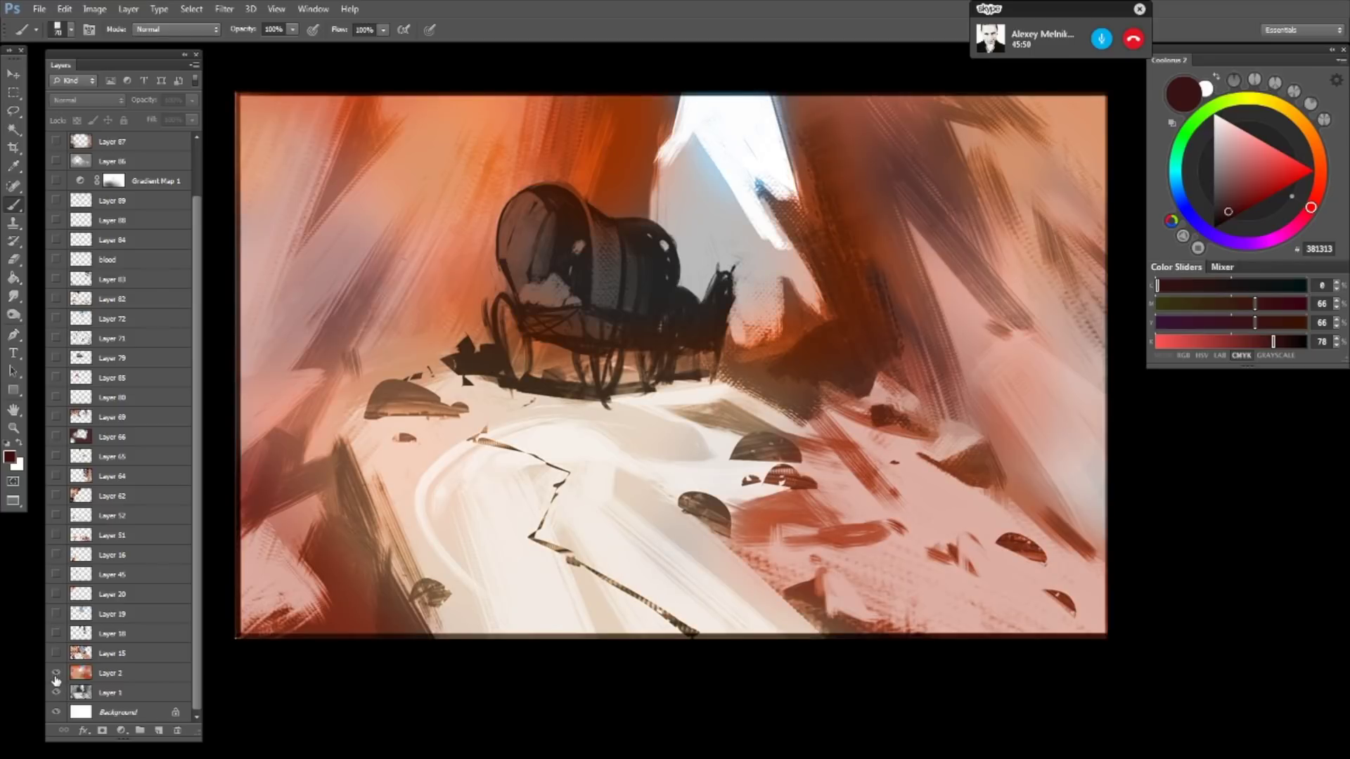
pyautogui.click(101, 675)
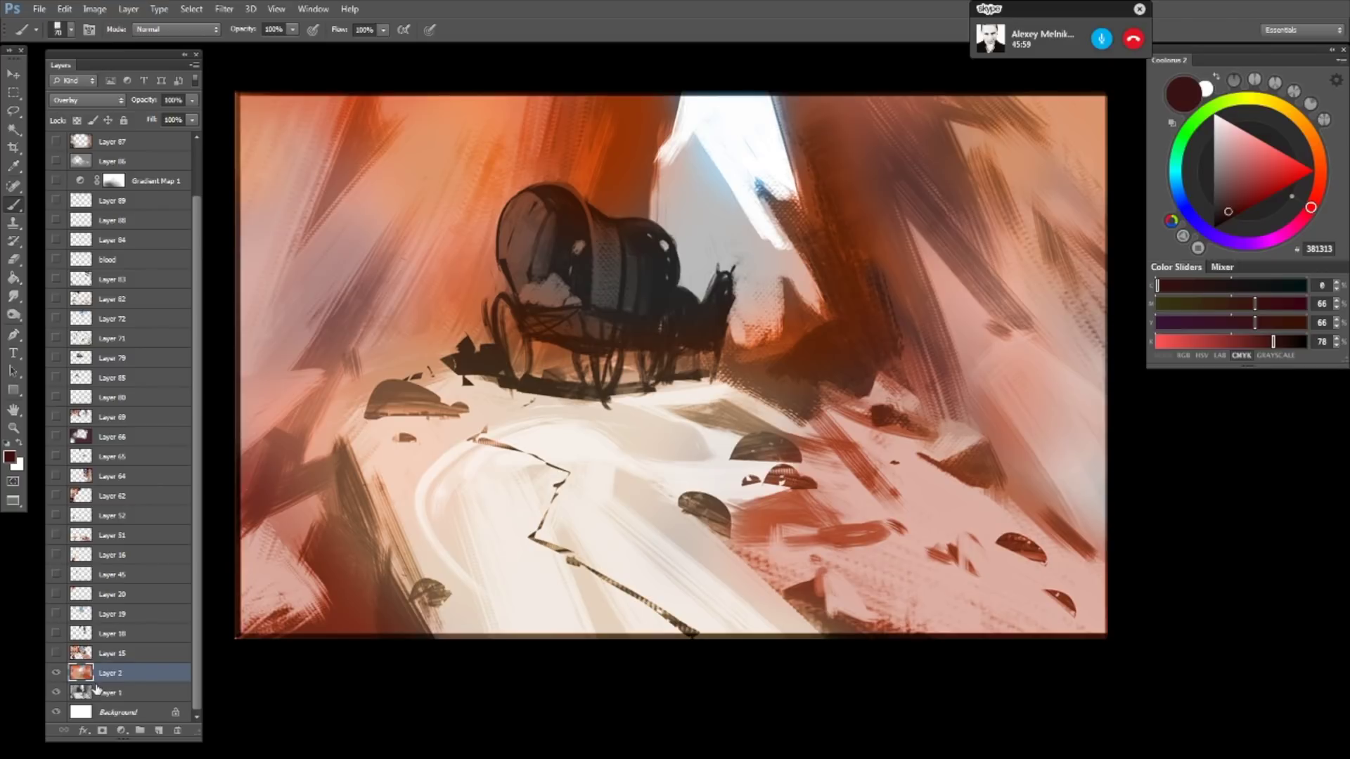
# - Re-show arch and rock Layers 15, 18, 19, 20, 45 and 16, comparing each
pyautogui.click(56, 654)
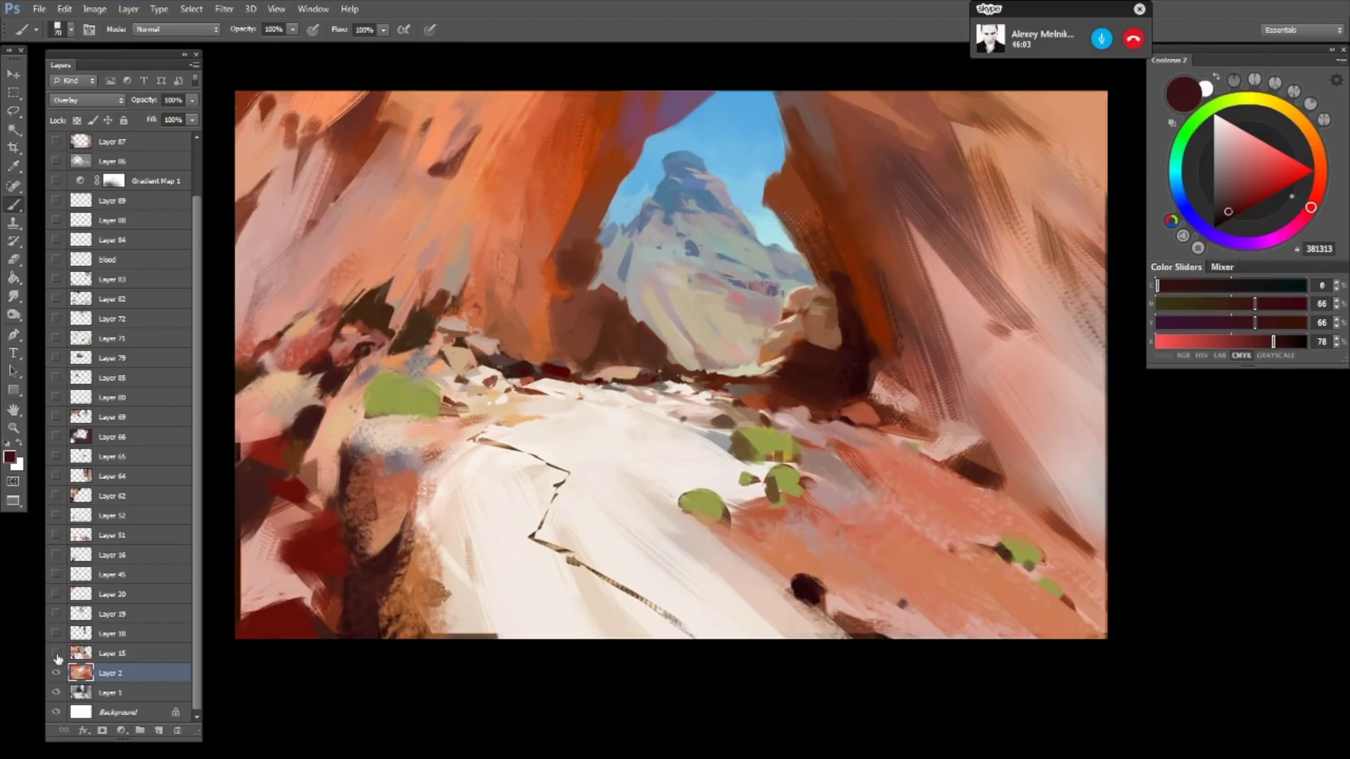
pyautogui.click(56, 654)
pyautogui.click(56, 654)
pyautogui.click(56, 633)
pyautogui.click(56, 634)
pyautogui.click(56, 614)
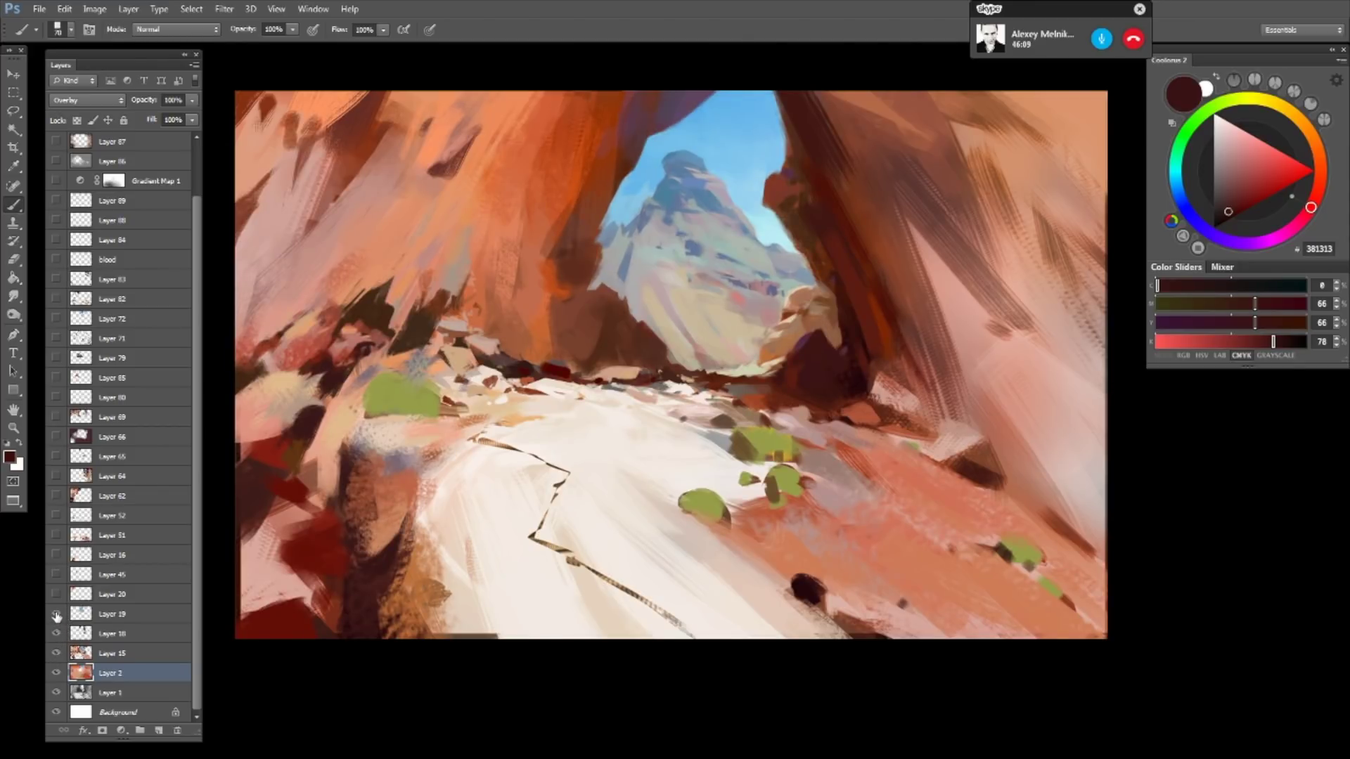
pyautogui.click(56, 616)
pyautogui.click(56, 595)
pyautogui.click(56, 575)
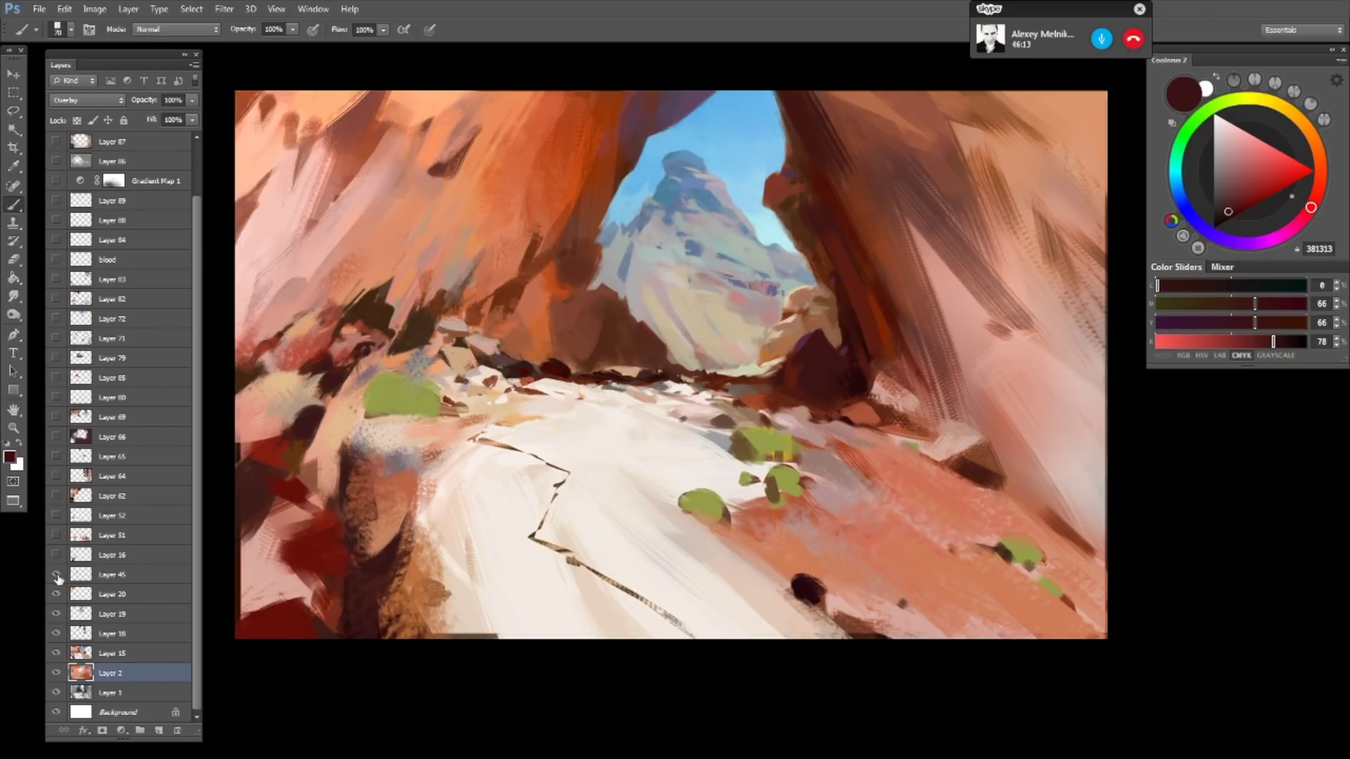
pyautogui.click(56, 556)
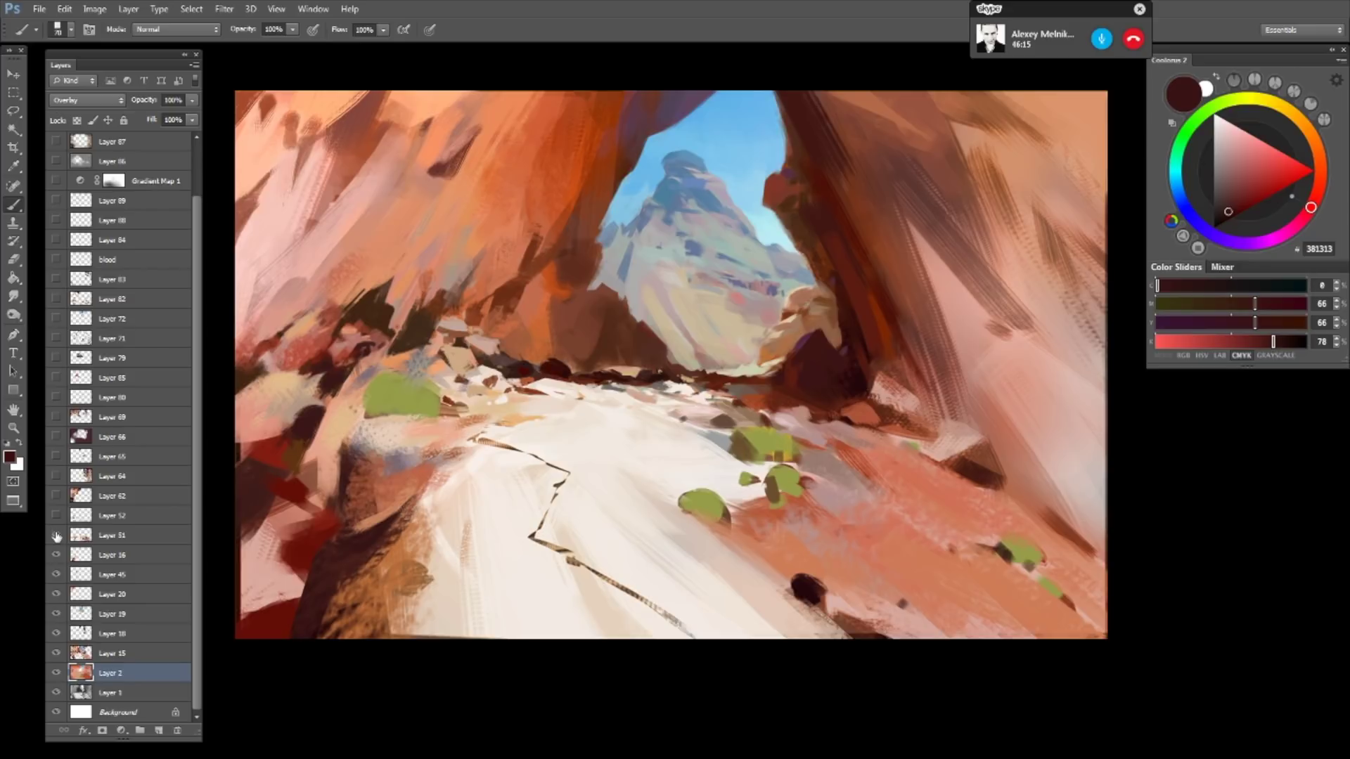
# - Re-show rock Layers 51, 52, 62, 64, 65, 66, 69, 80 and 85, then the wagon and horse
pyautogui.click(56, 537)
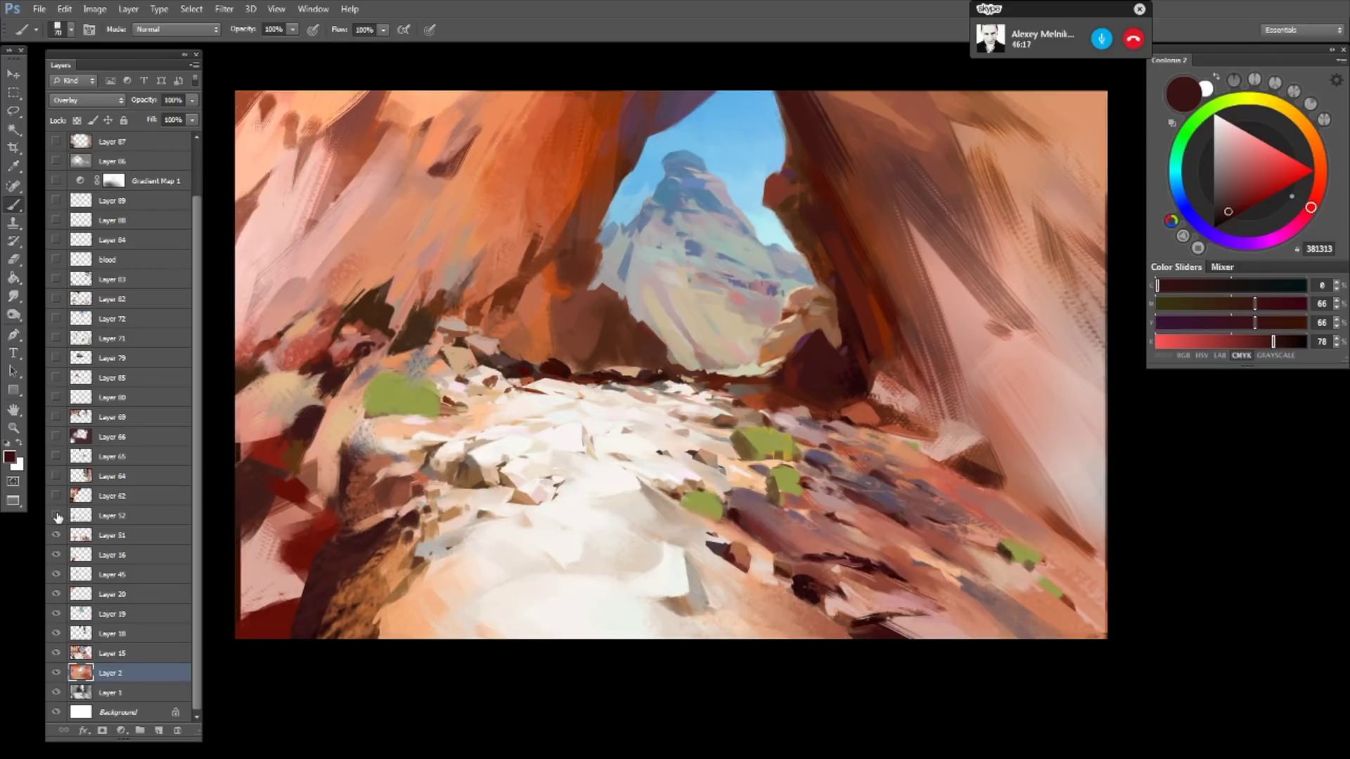
pyautogui.click(57, 516)
pyautogui.click(57, 497)
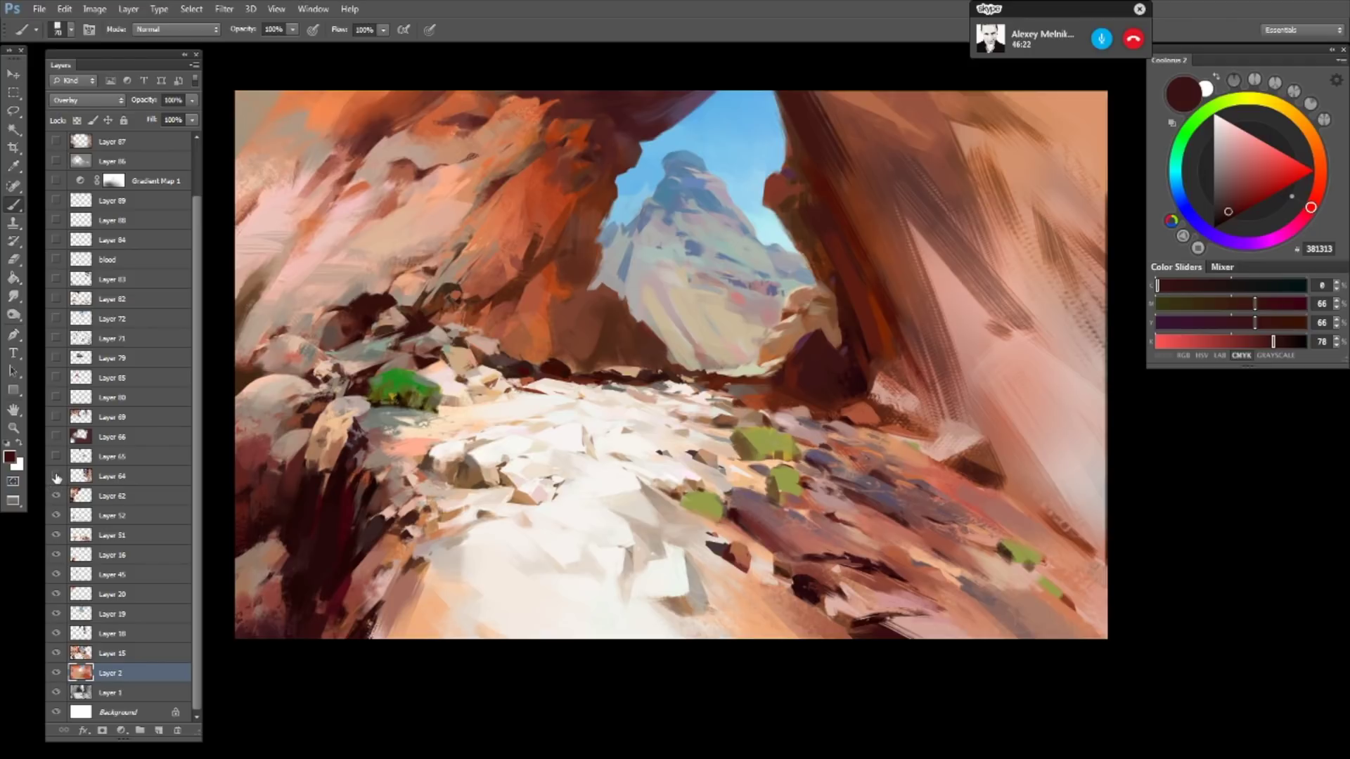
pyautogui.click(56, 478)
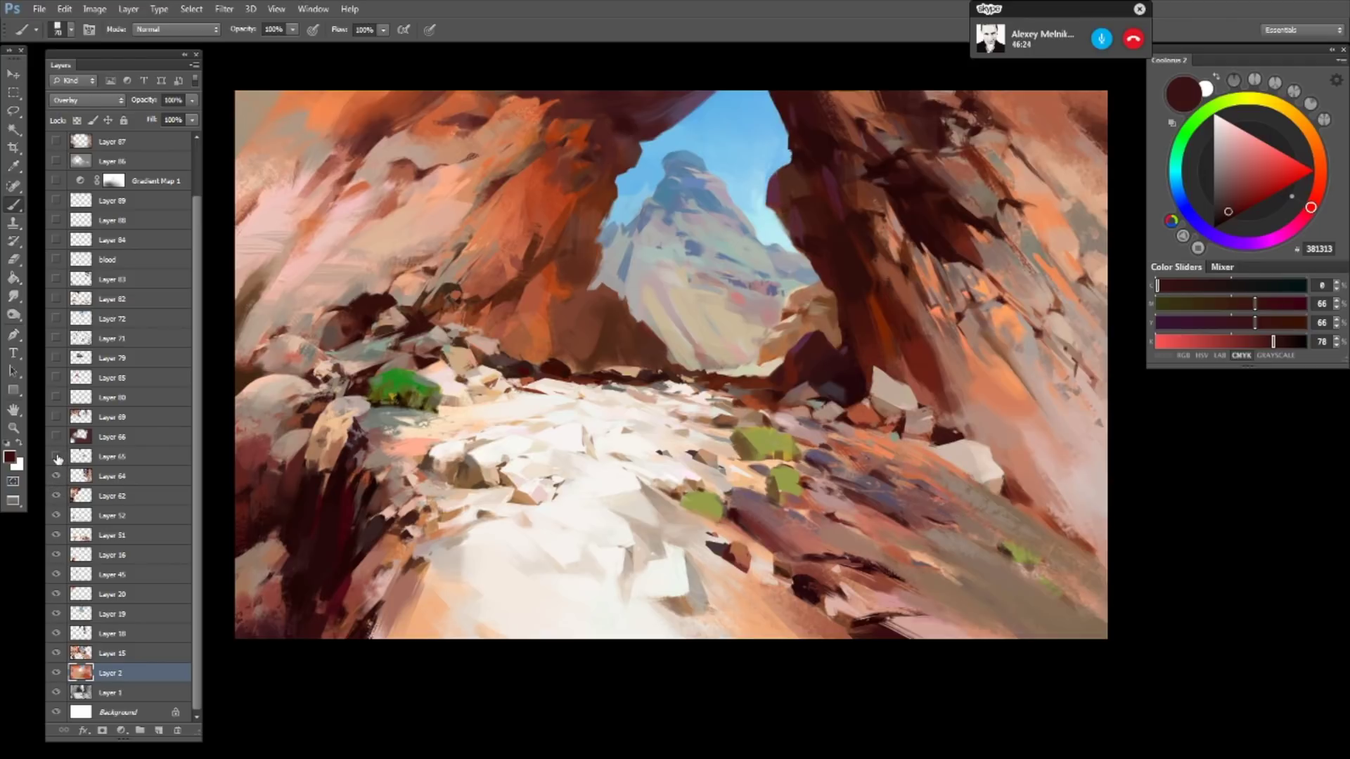
pyautogui.click(58, 458)
pyautogui.click(55, 438)
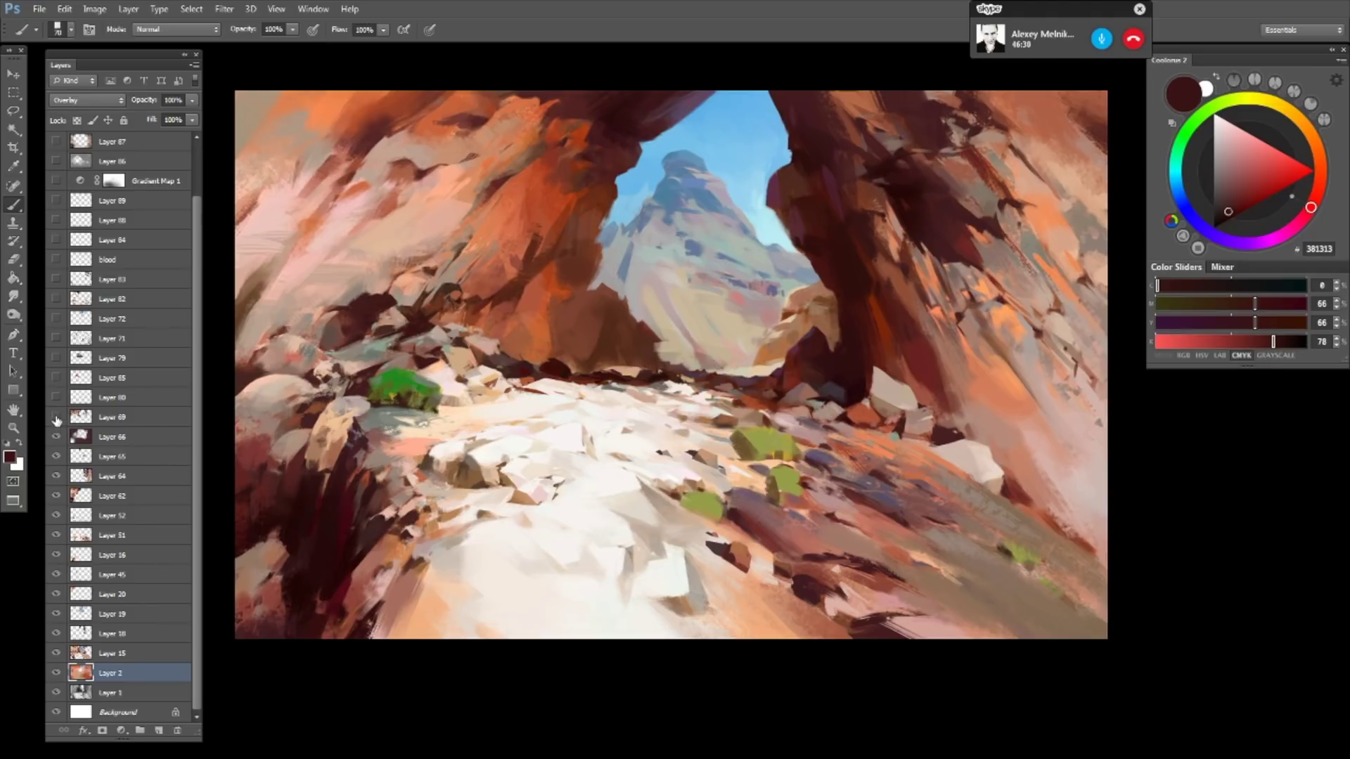
pyautogui.click(56, 419)
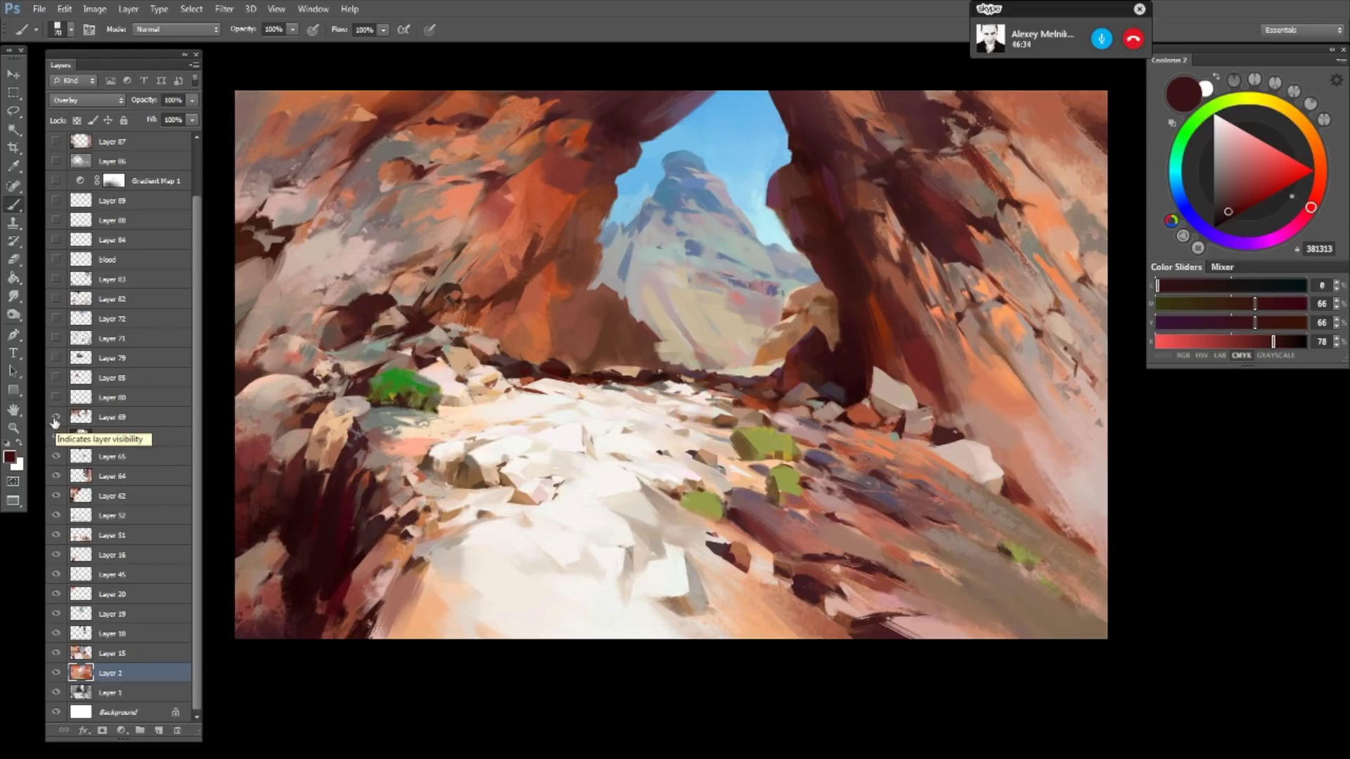
pyautogui.click(56, 398)
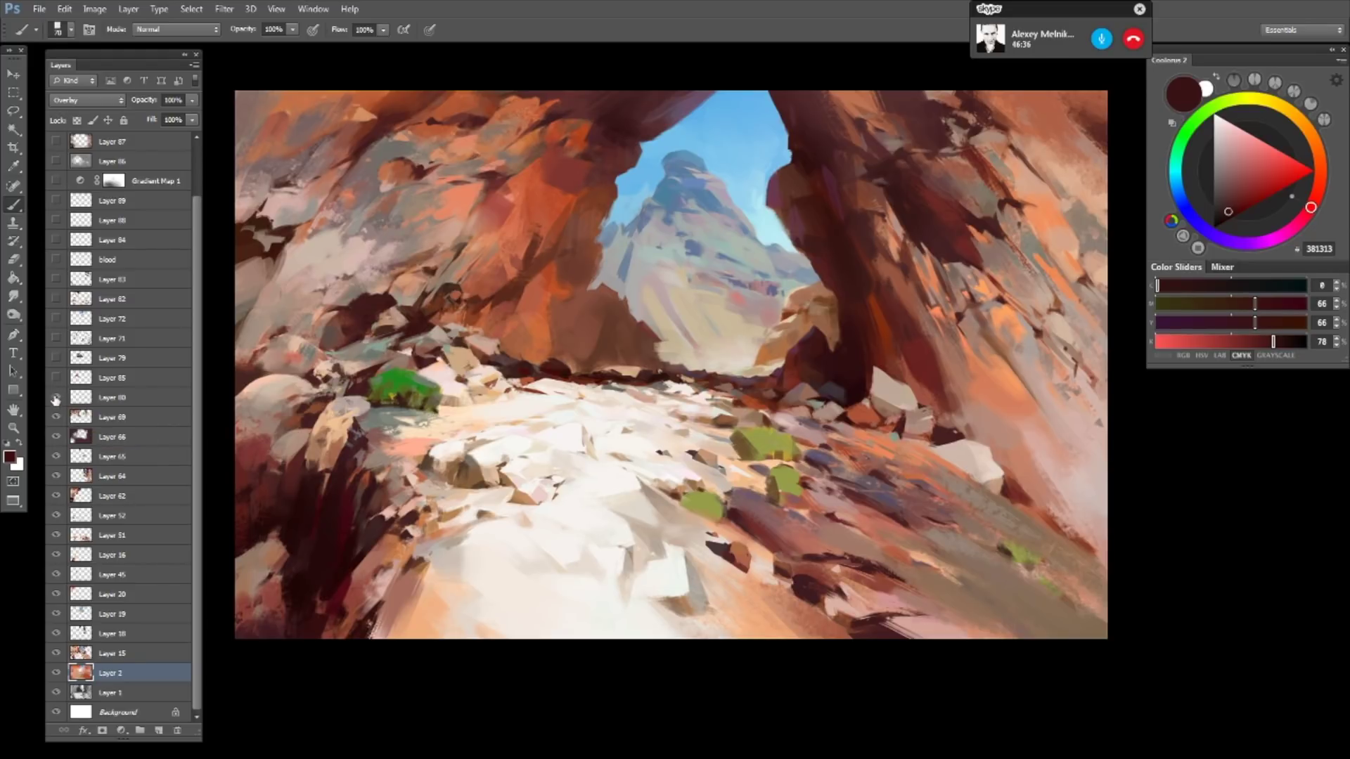
pyautogui.click(56, 379)
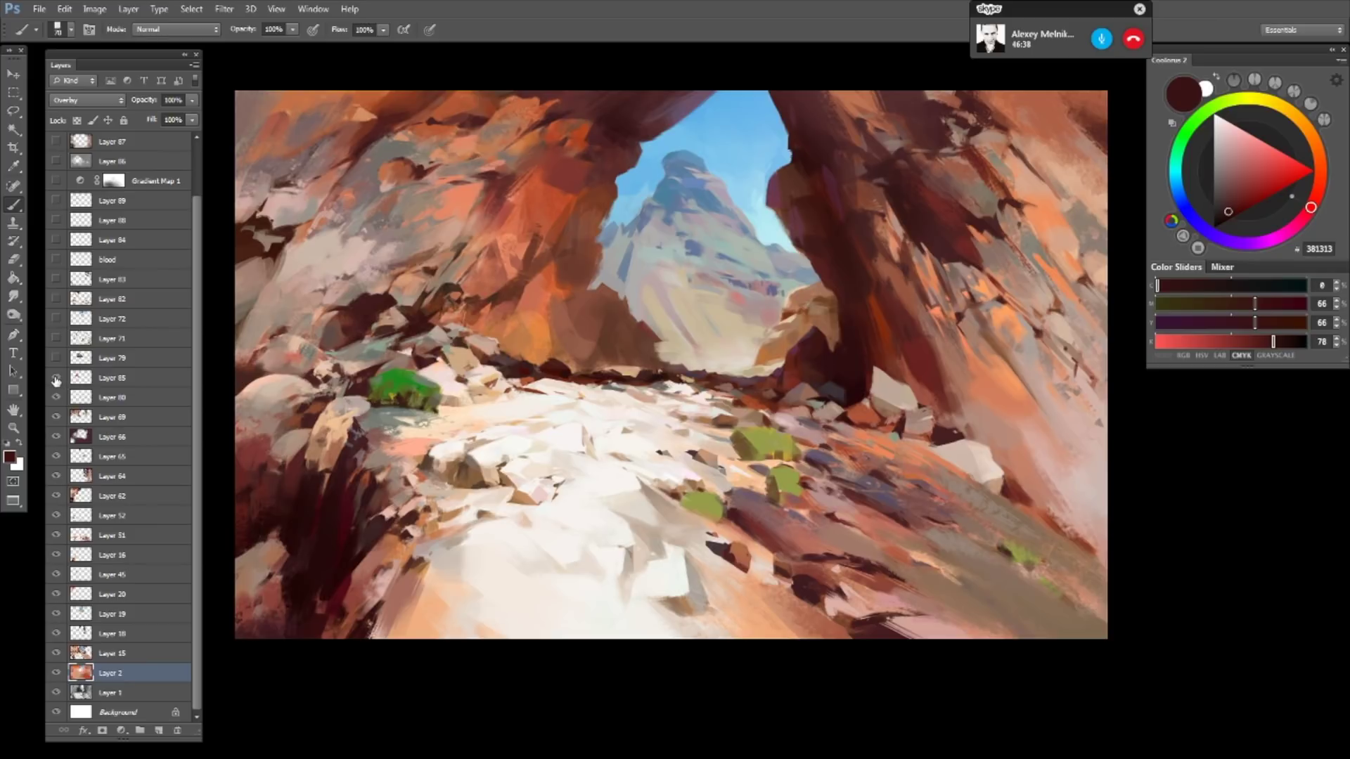
pyautogui.click(57, 358)
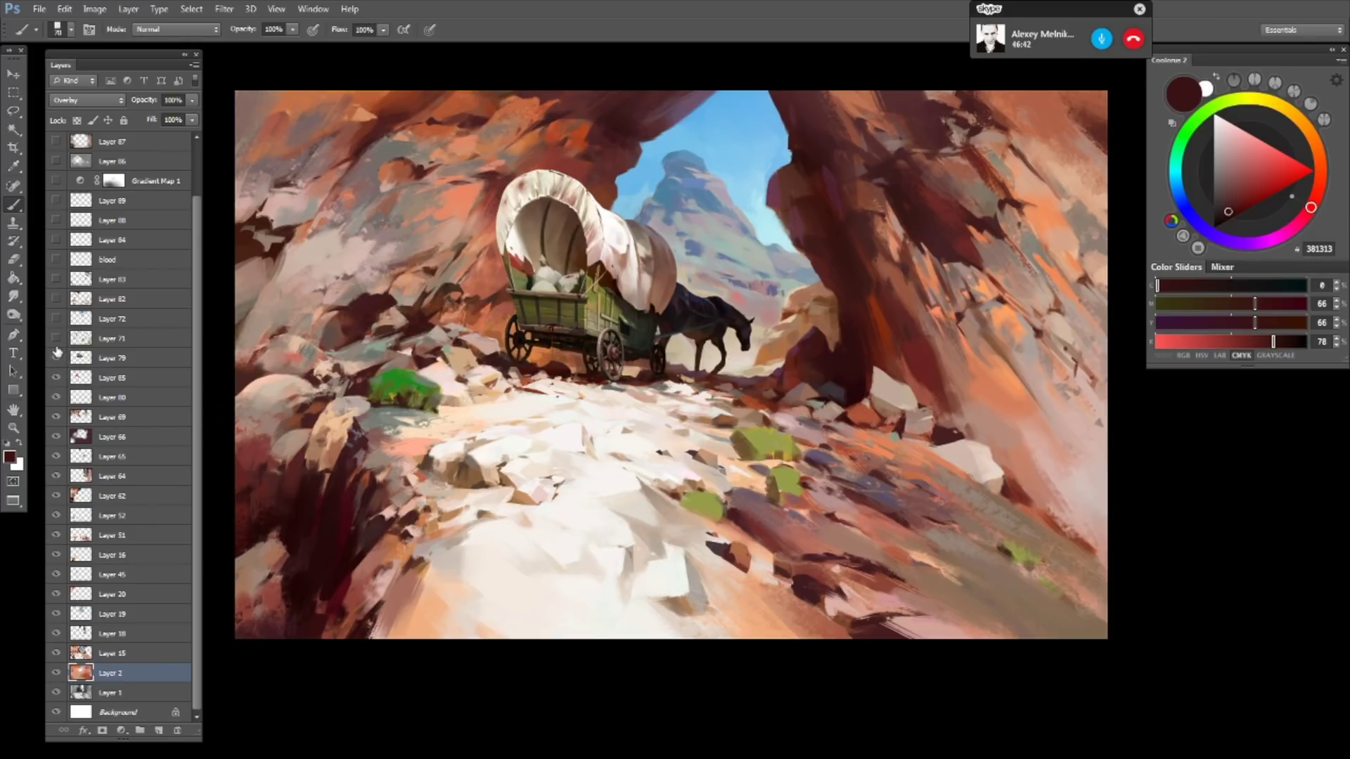
# - Compare the wagon layer, then restore fuller bushes, richer sky and rock detail from Layers 82 and 83
pyautogui.click(57, 358)
pyautogui.click(56, 339)
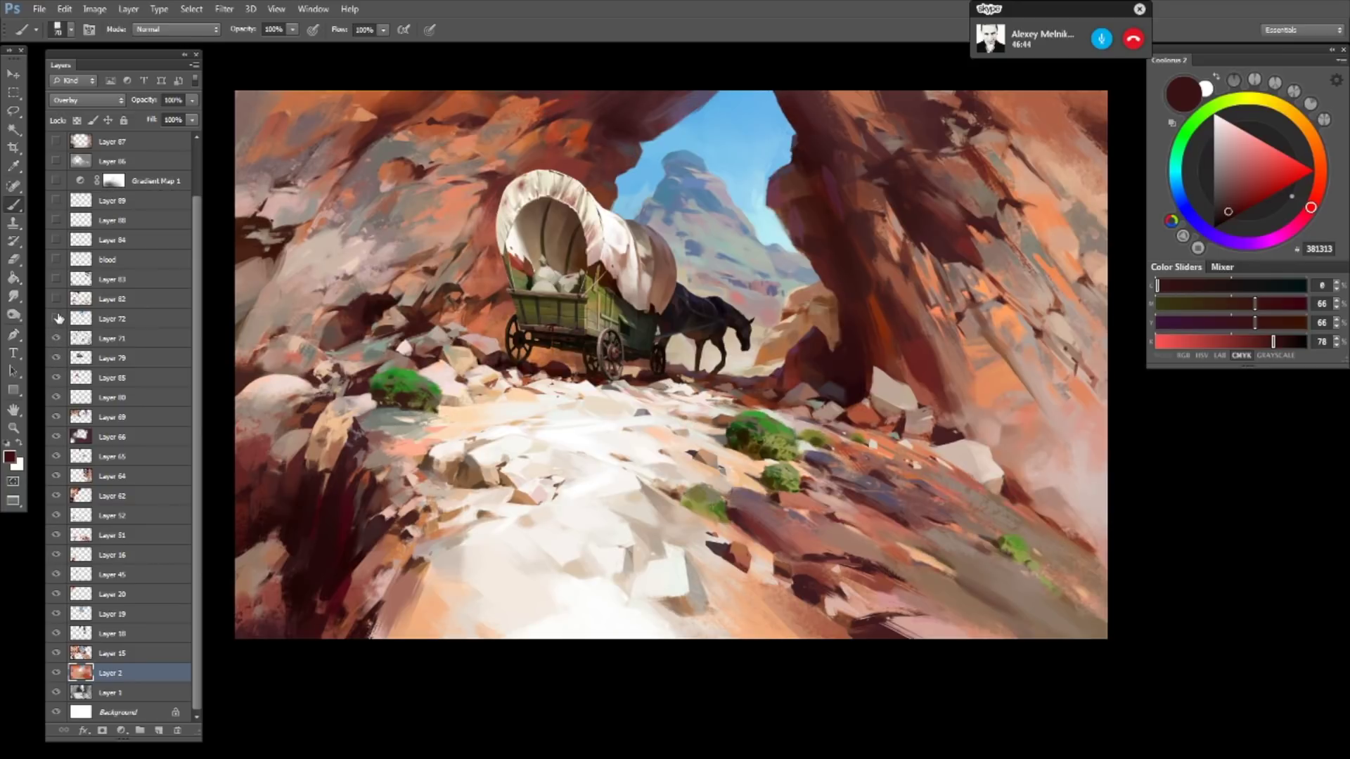
pyautogui.click(56, 320)
pyautogui.click(56, 319)
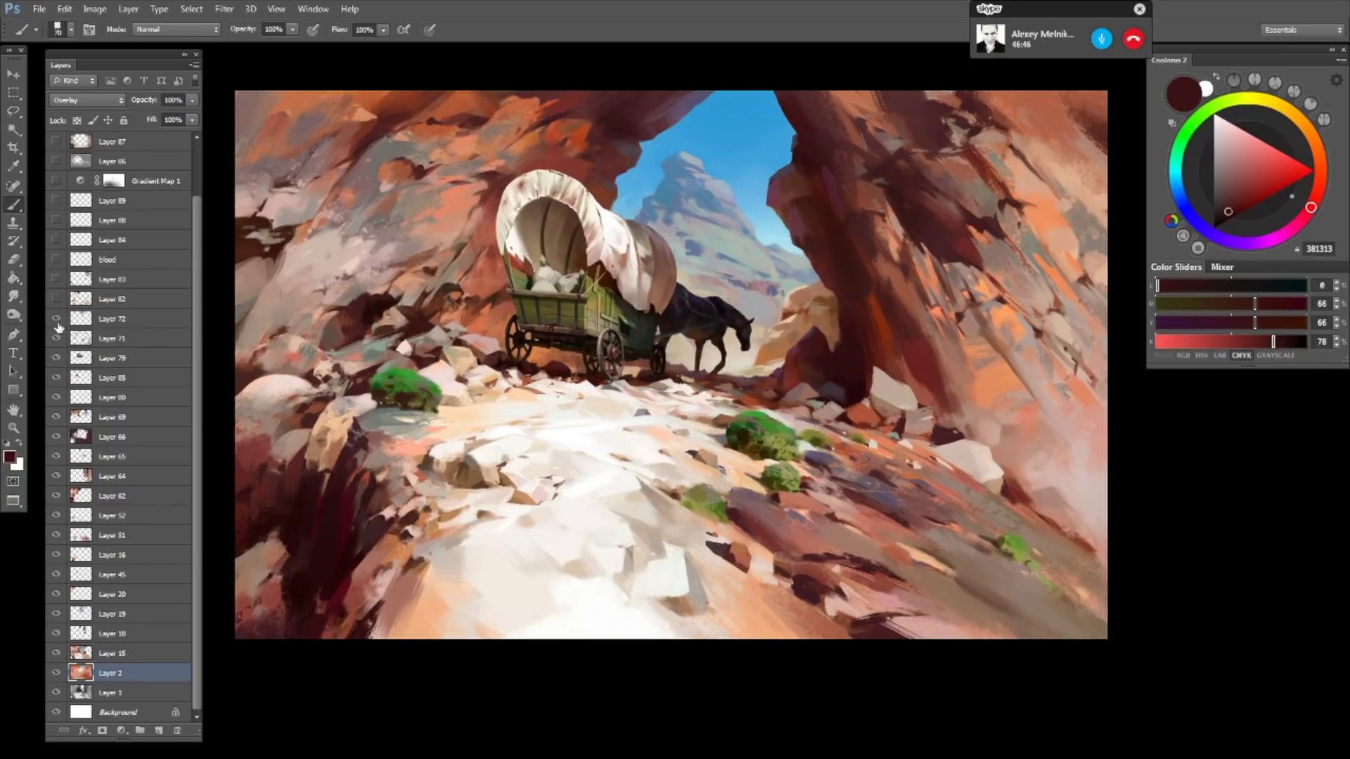
pyautogui.click(57, 300)
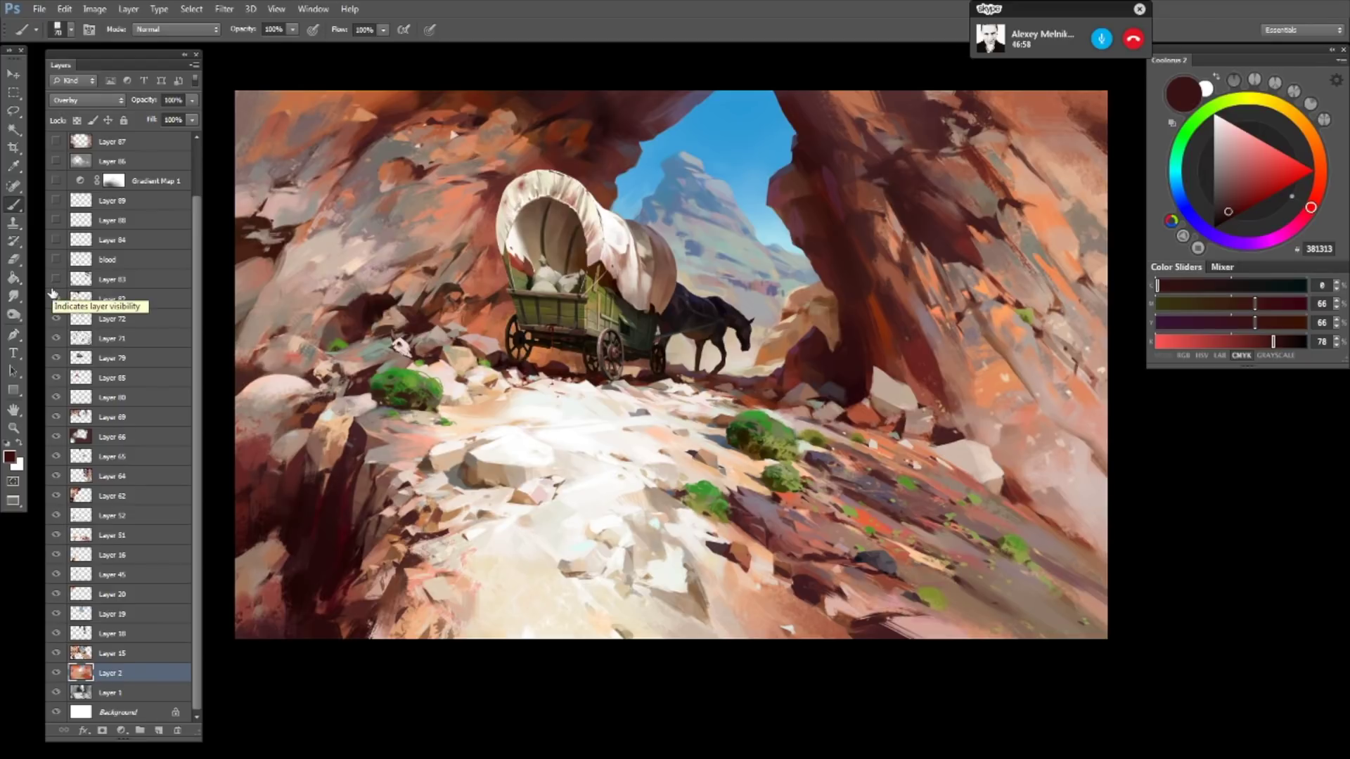
pyautogui.click(57, 280)
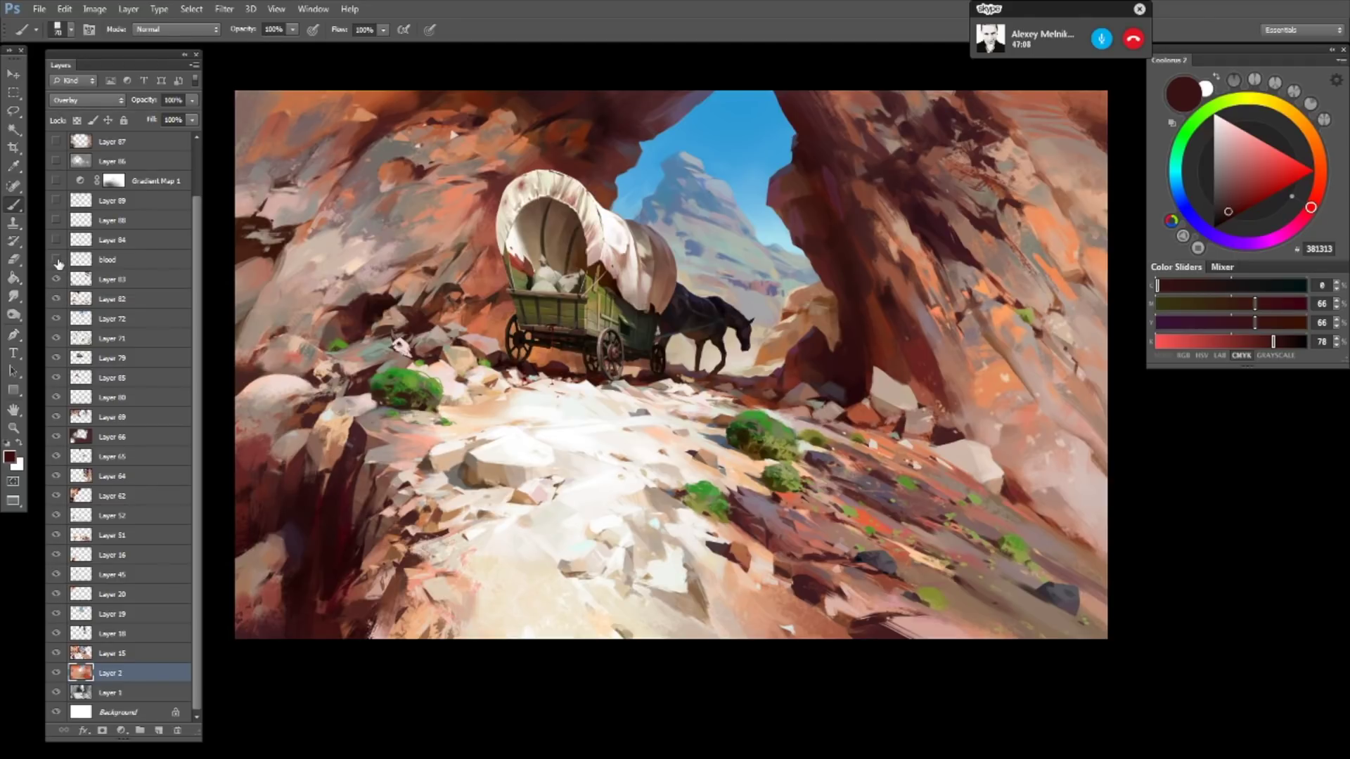
# - Show the red blood streaks, Layer 84's dark path shadow, and Layer 88
pyautogui.click(56, 260)
pyautogui.click(56, 260)
pyautogui.click(56, 260)
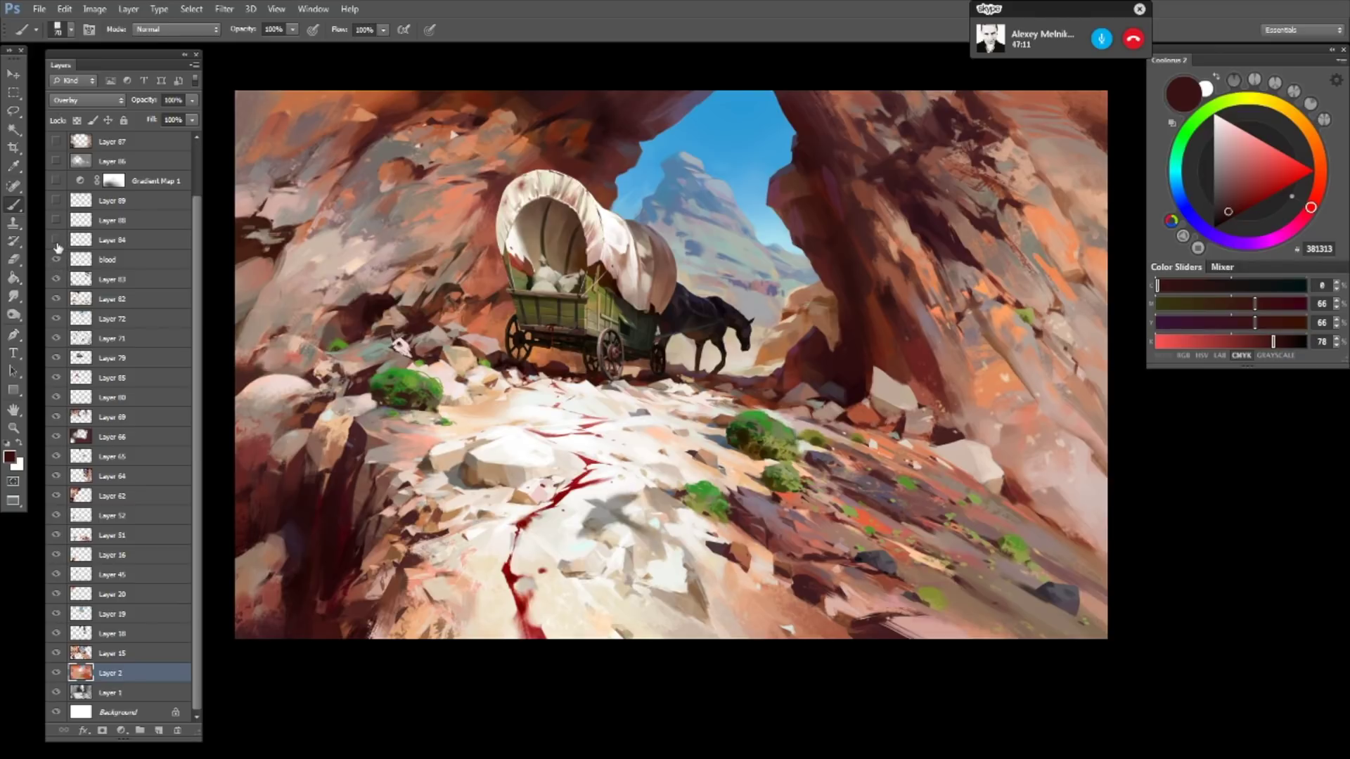
pyautogui.click(56, 241)
pyautogui.click(56, 241)
pyautogui.click(56, 221)
# - Reveal Layer 86, compare Layer 87's darker pass, and show the bottom-right GALLOWWALKER logo with Layer 4 hidden
pyautogui.click(57, 161)
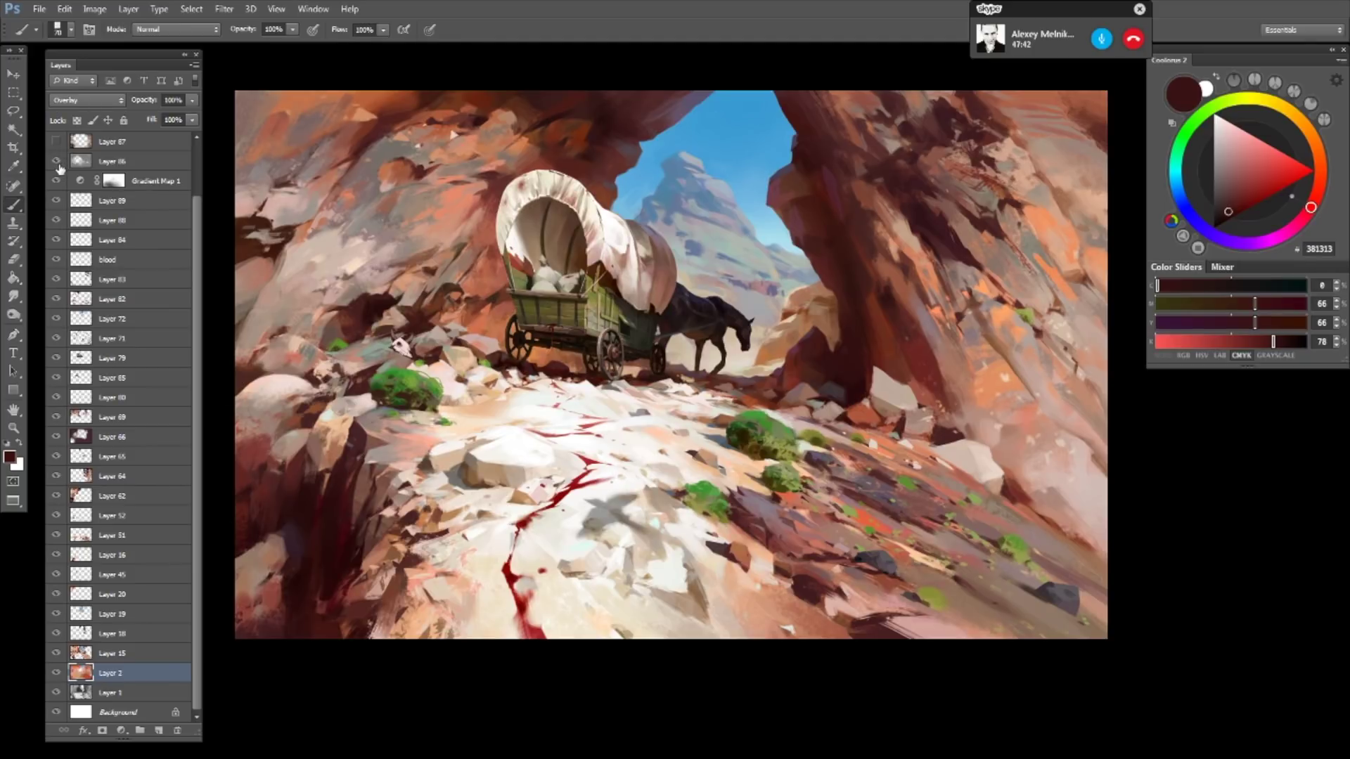
pyautogui.moveTo(201, 214); pyautogui.dragTo(197, 144)
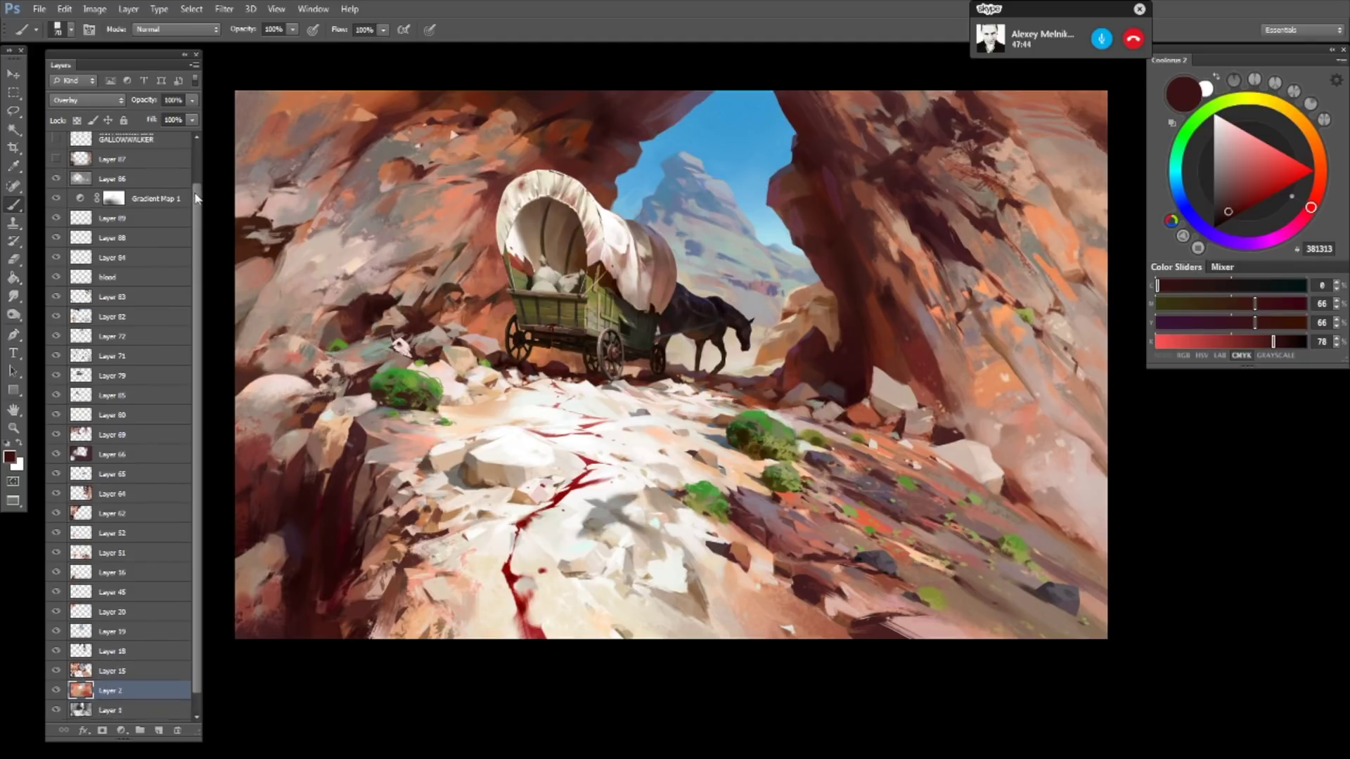
pyautogui.click(56, 202)
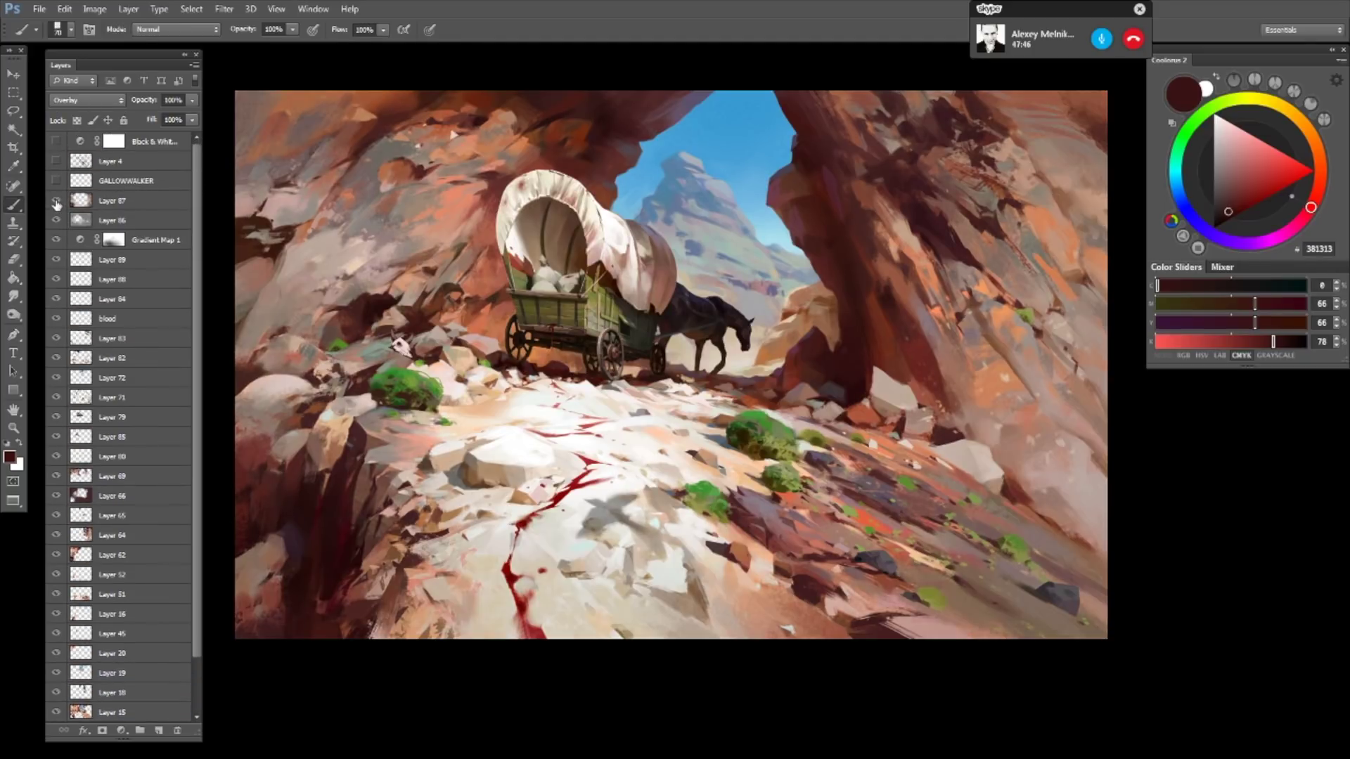
pyautogui.click(57, 202)
pyautogui.click(57, 182)
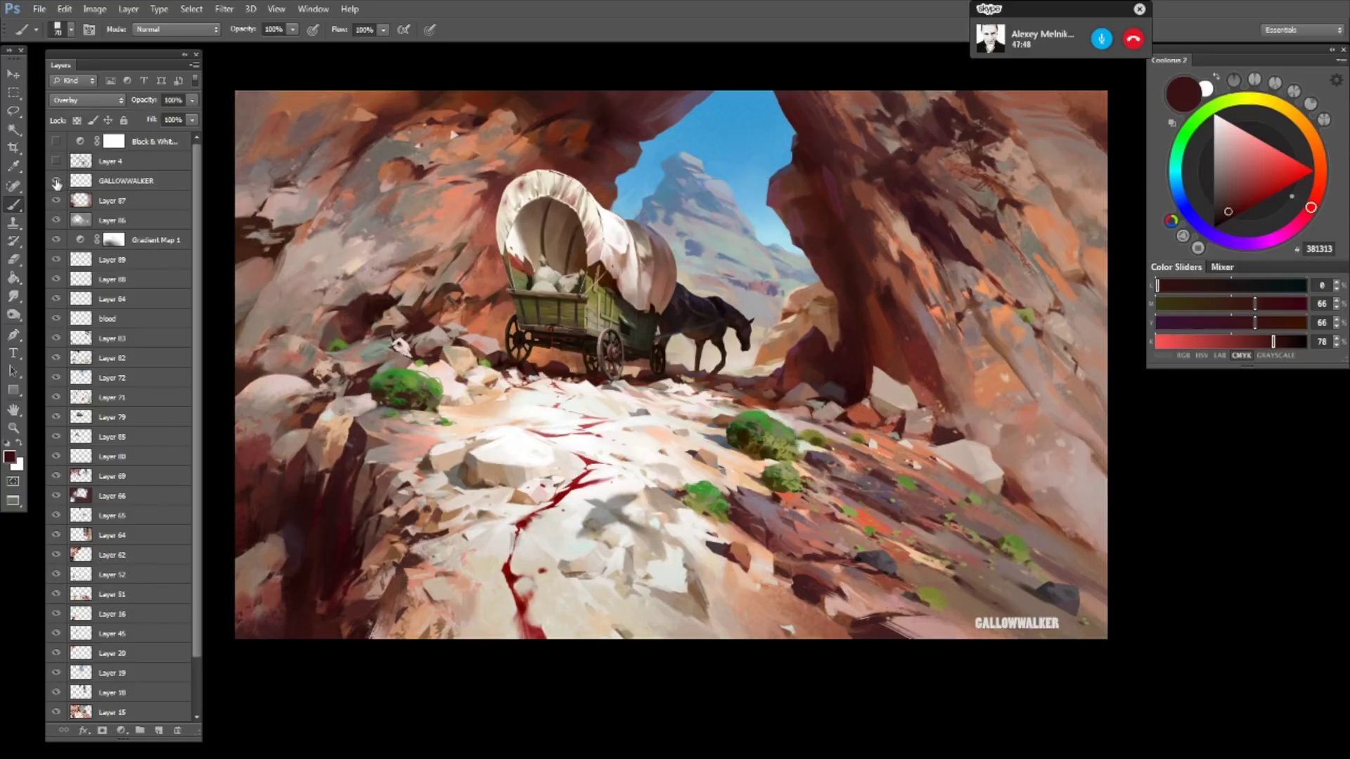
pyautogui.click(58, 161)
pyautogui.moveTo(606, 192); pyautogui.dragTo(635, 185)
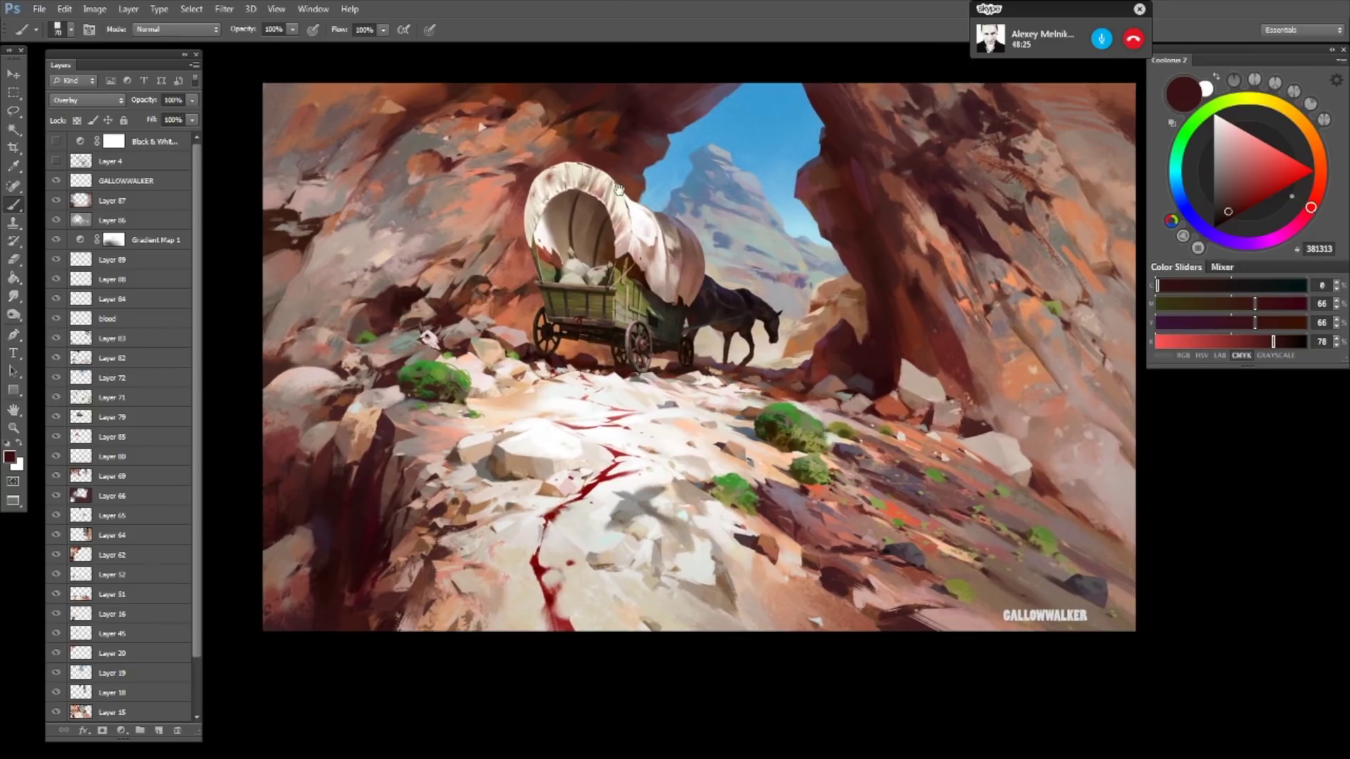
pyautogui.scroll(2, 636, 185)
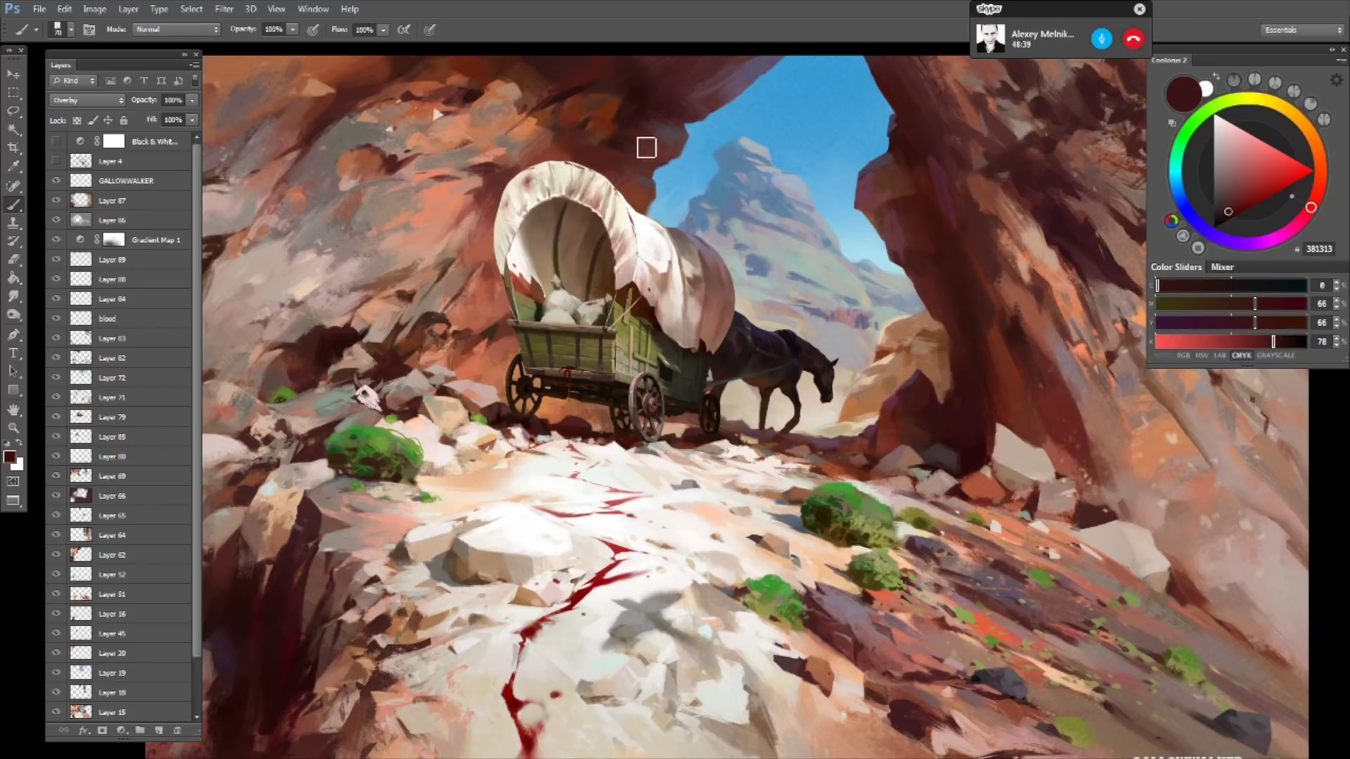
pyautogui.moveTo(645, 192); pyautogui.dragTo(641, 208)
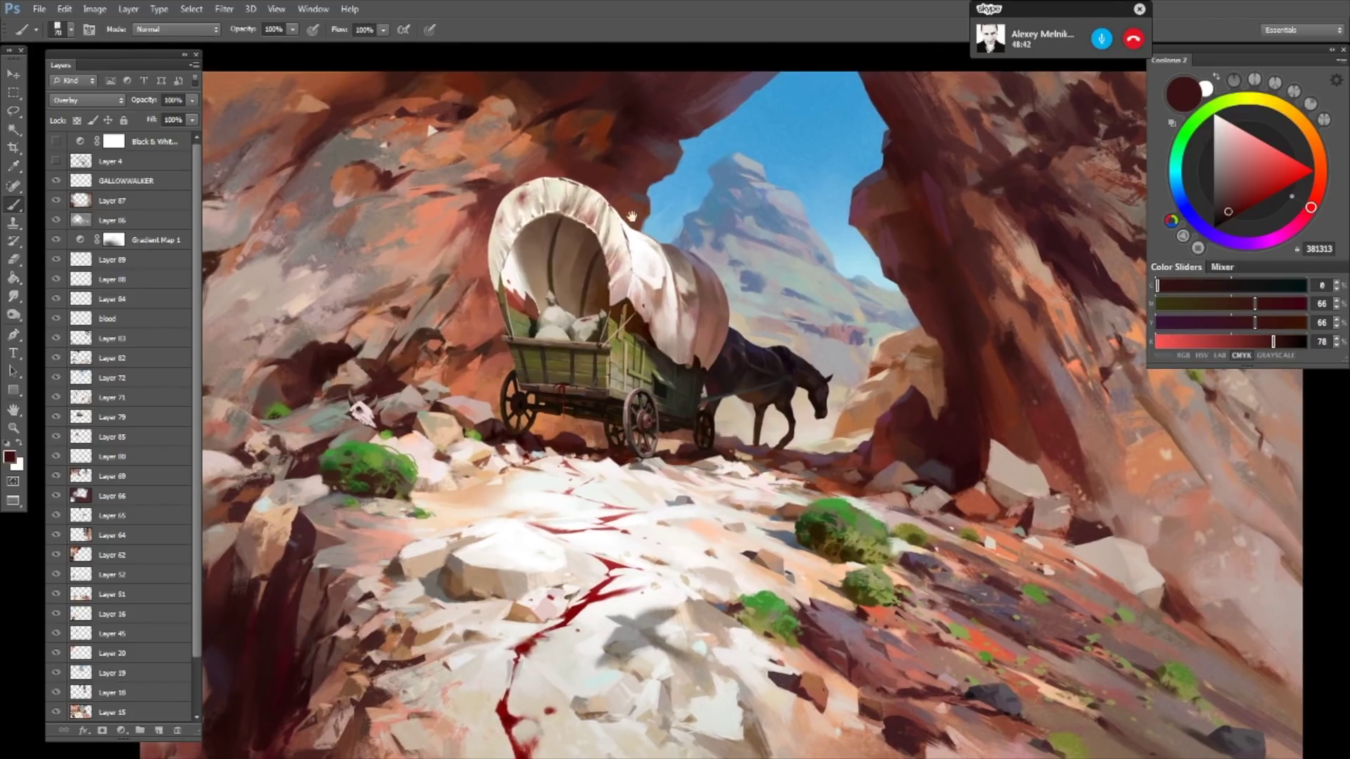
pyautogui.scroll(1, 642, 208)
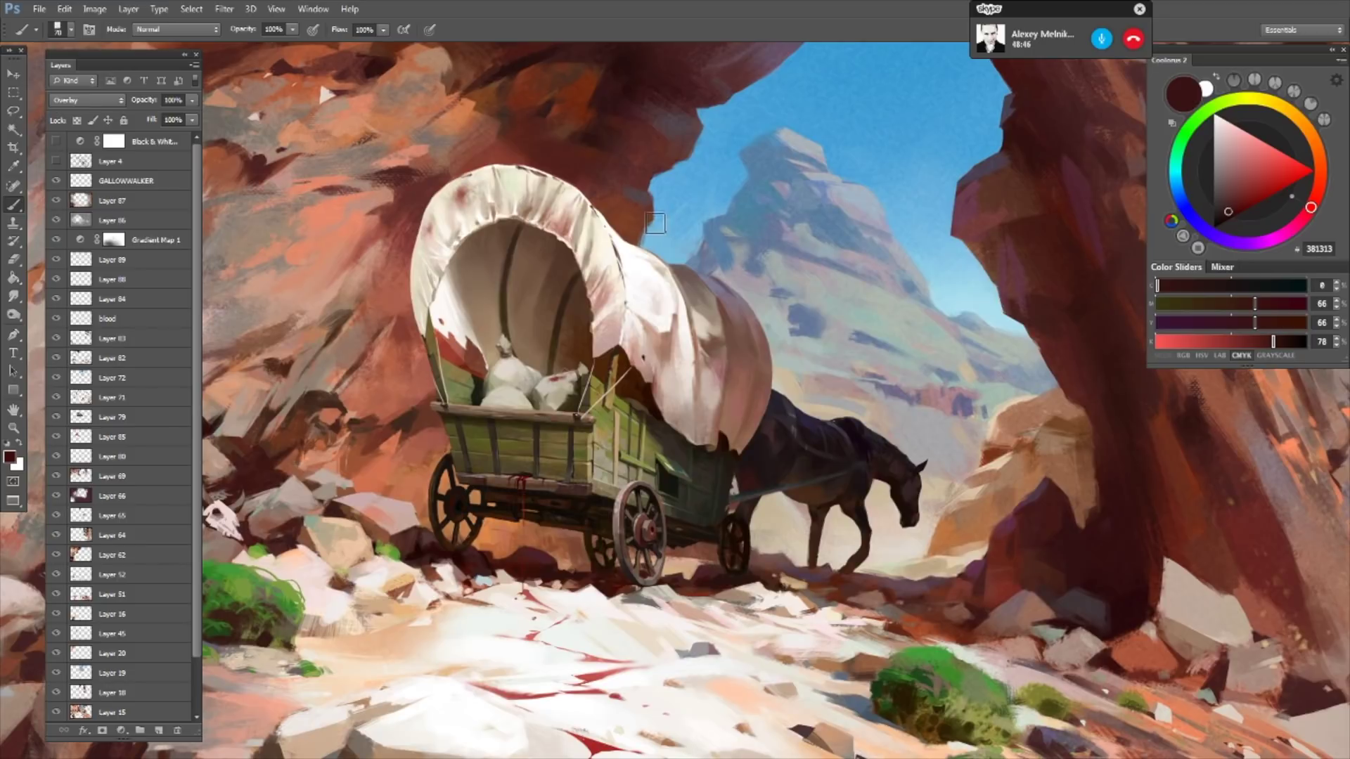
pyautogui.scroll(-2, 652, 219)
pyautogui.scroll(-3, 665, 207)
pyautogui.scroll(1, 642, 210)
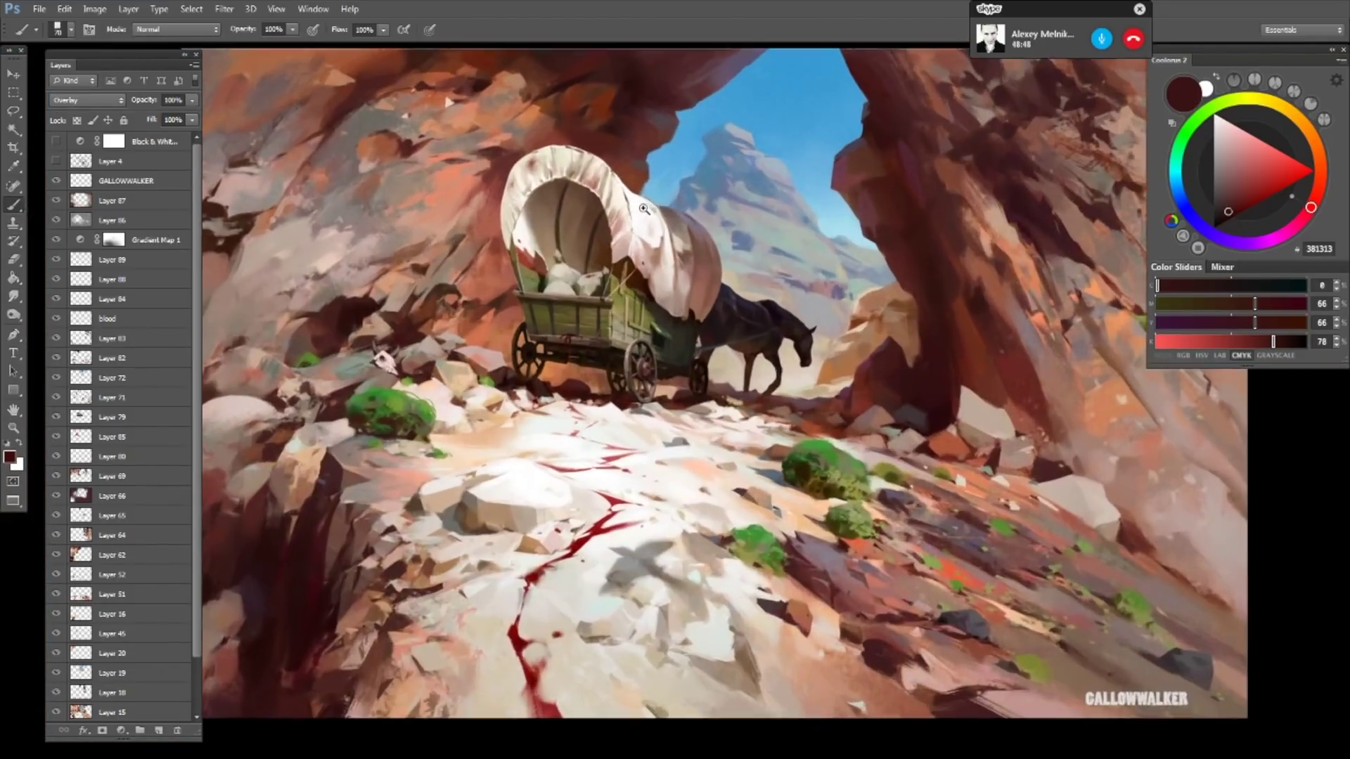
pyautogui.scroll(2, 642, 210)
pyautogui.scroll(1, 582, 265)
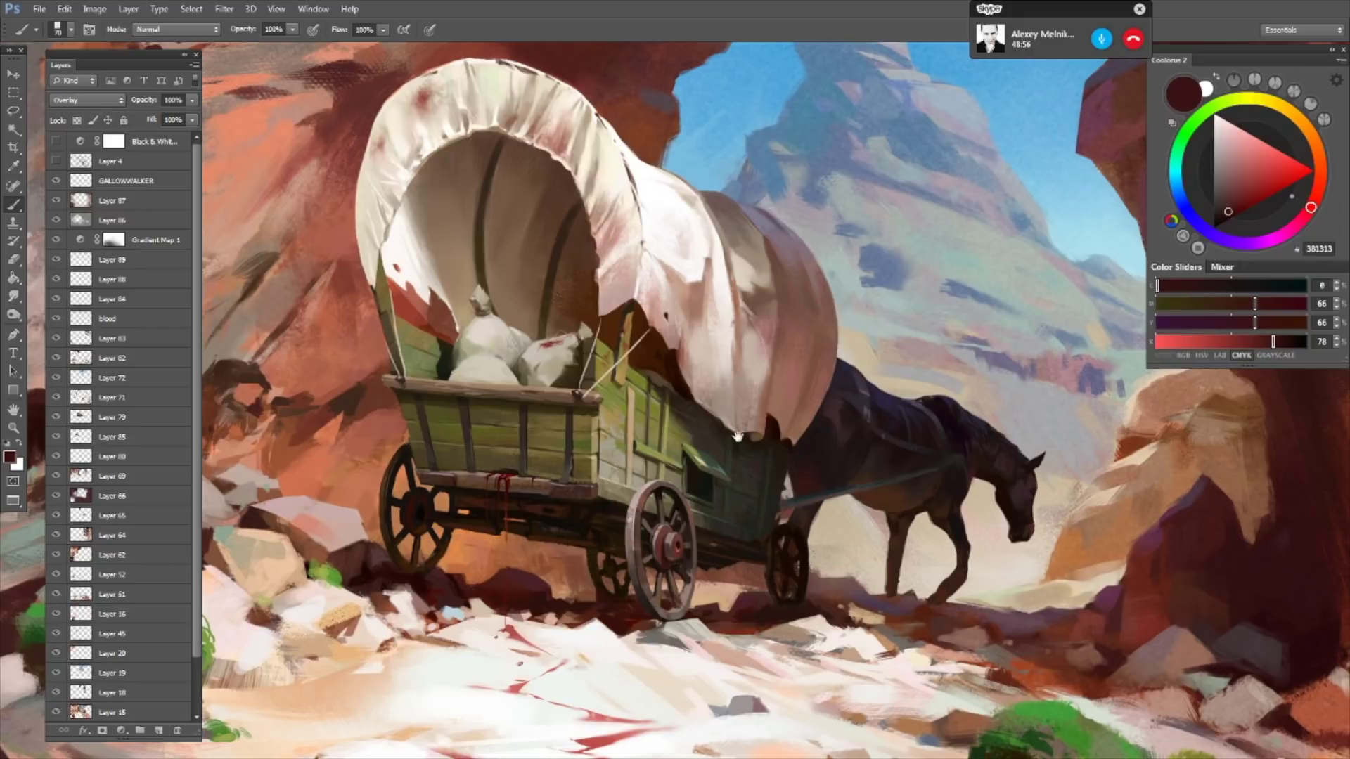
pyautogui.moveTo(738, 437); pyautogui.dragTo(787, 345)
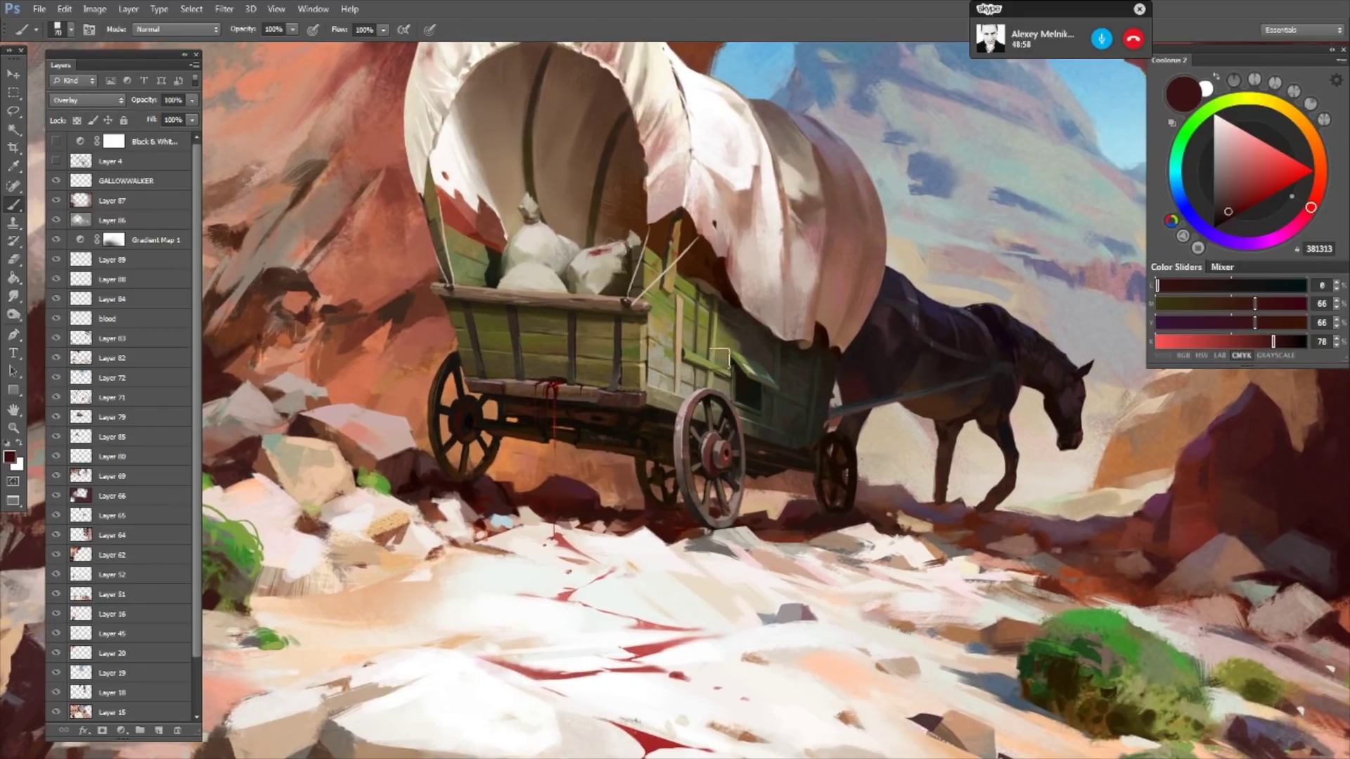
pyautogui.moveTo(703, 295); pyautogui.dragTo(675, 330)
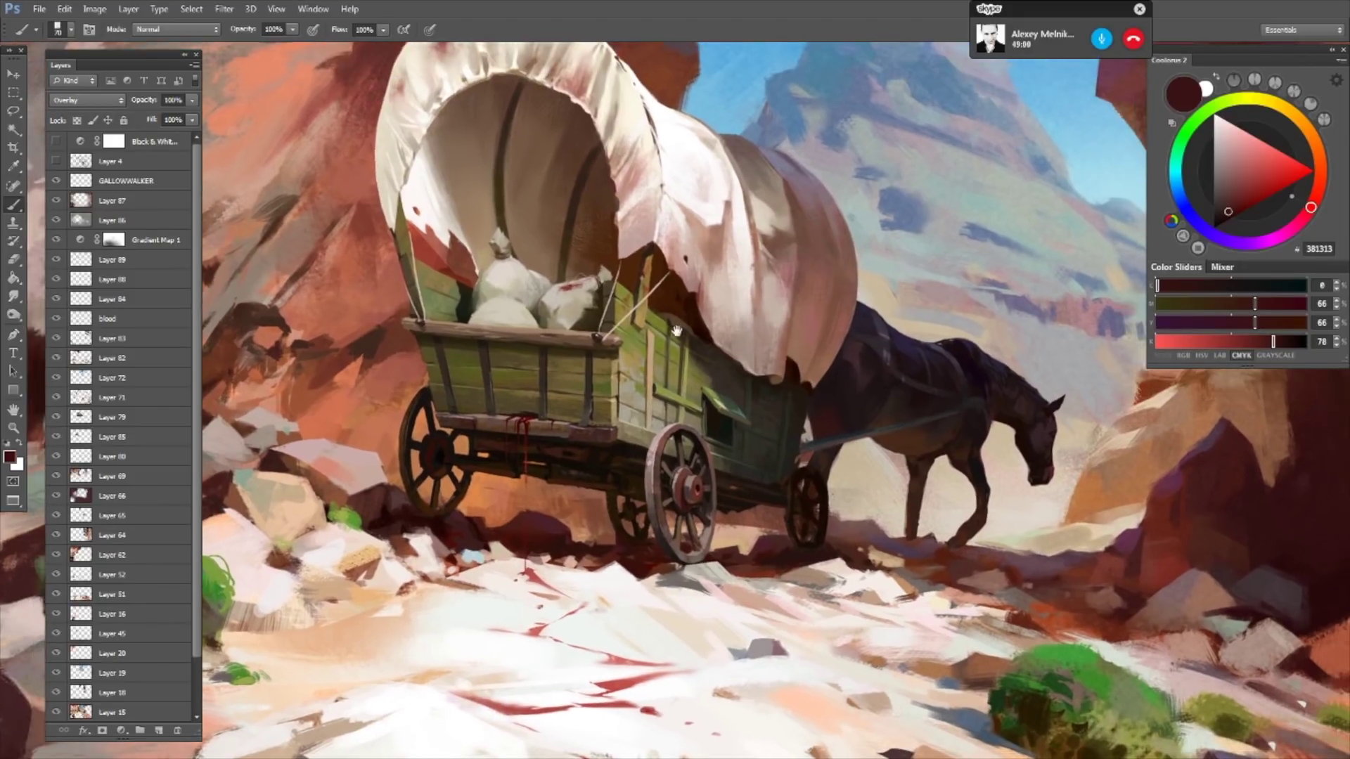
pyautogui.moveTo(699, 151); pyautogui.dragTo(703, 172)
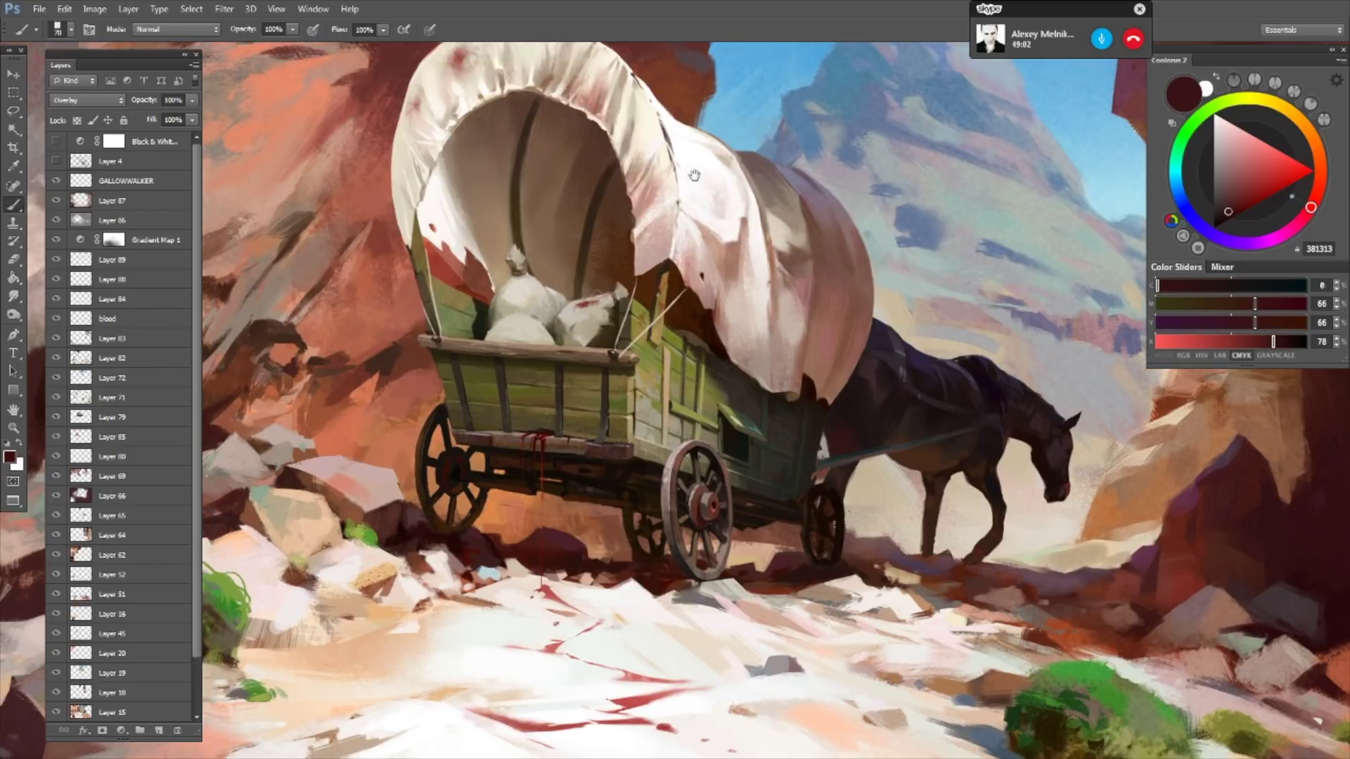
pyautogui.moveTo(545, 311); pyautogui.dragTo(586, 376)
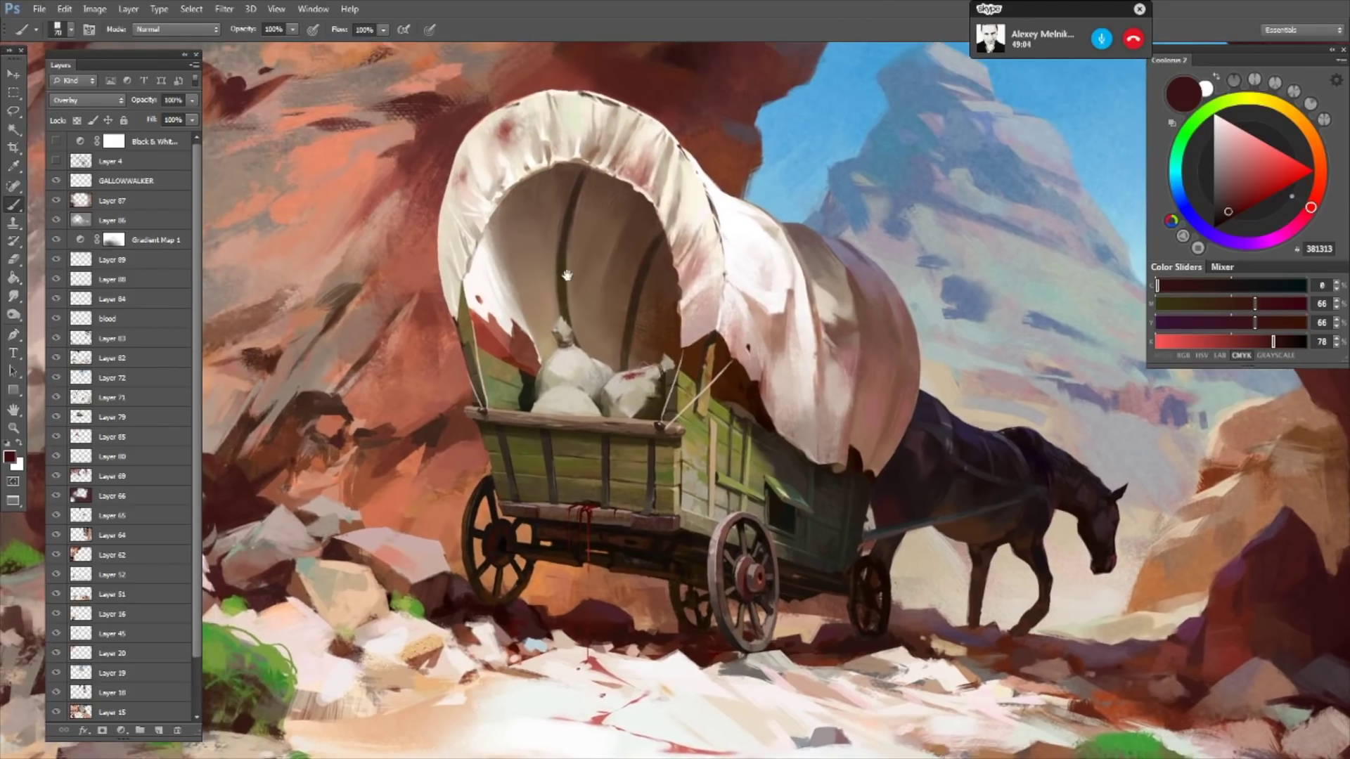
pyautogui.scroll(2, 609, 500)
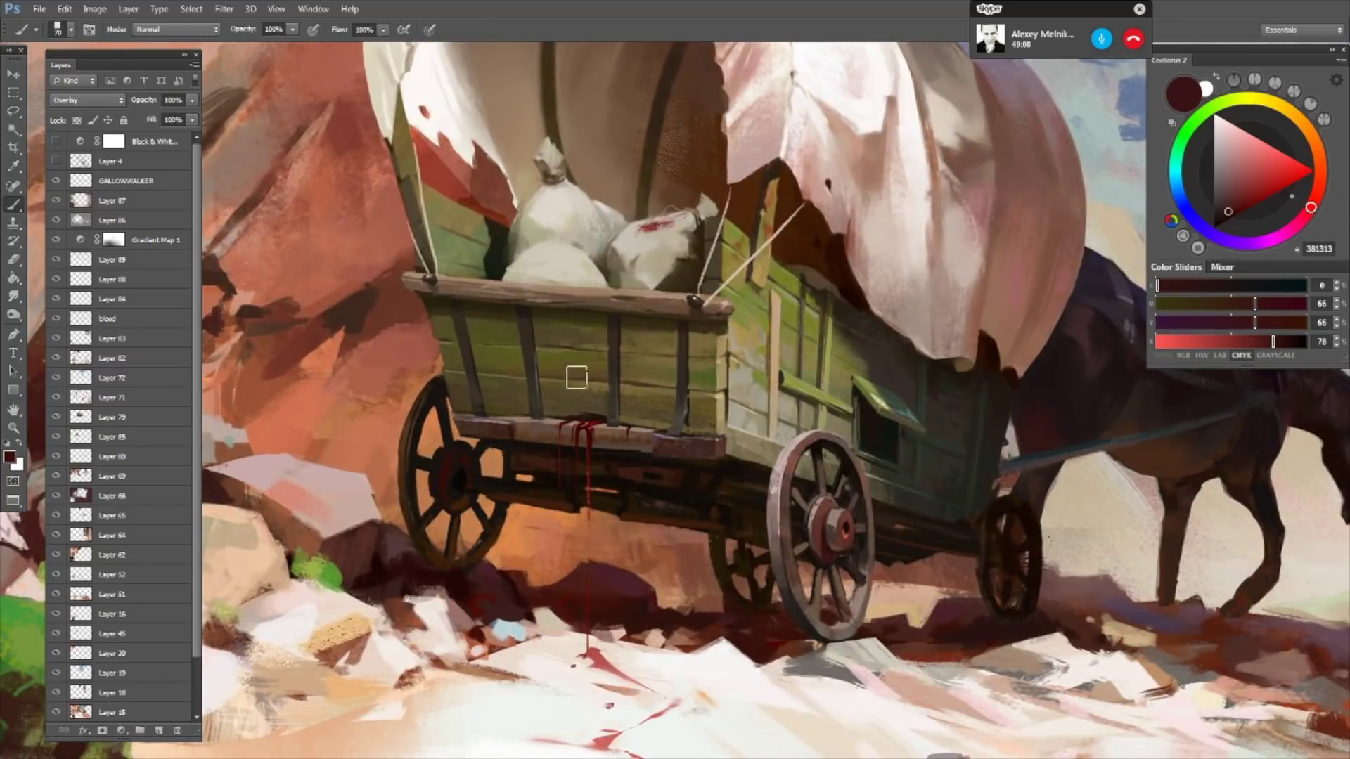
pyautogui.moveTo(584, 393); pyautogui.dragTo(513, 319)
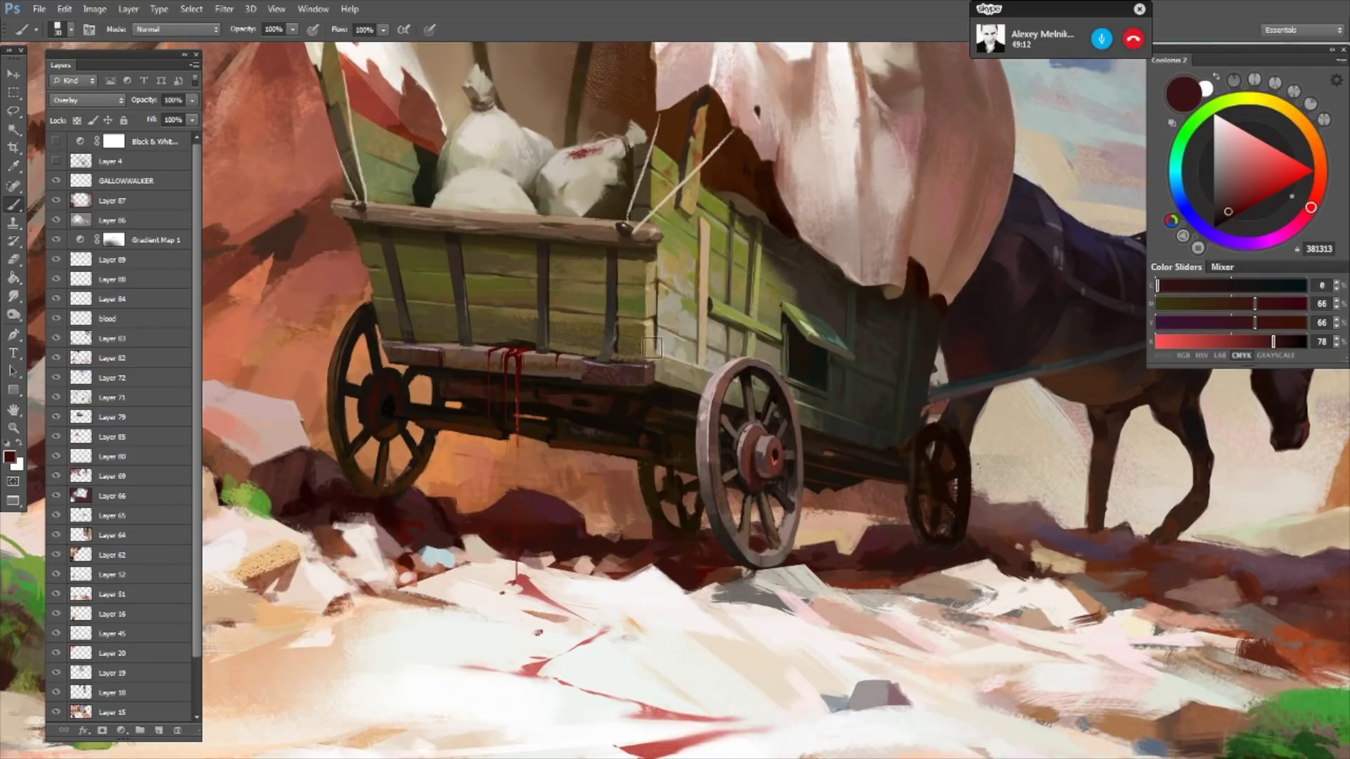
pyautogui.moveTo(555, 115); pyautogui.dragTo(609, 320)
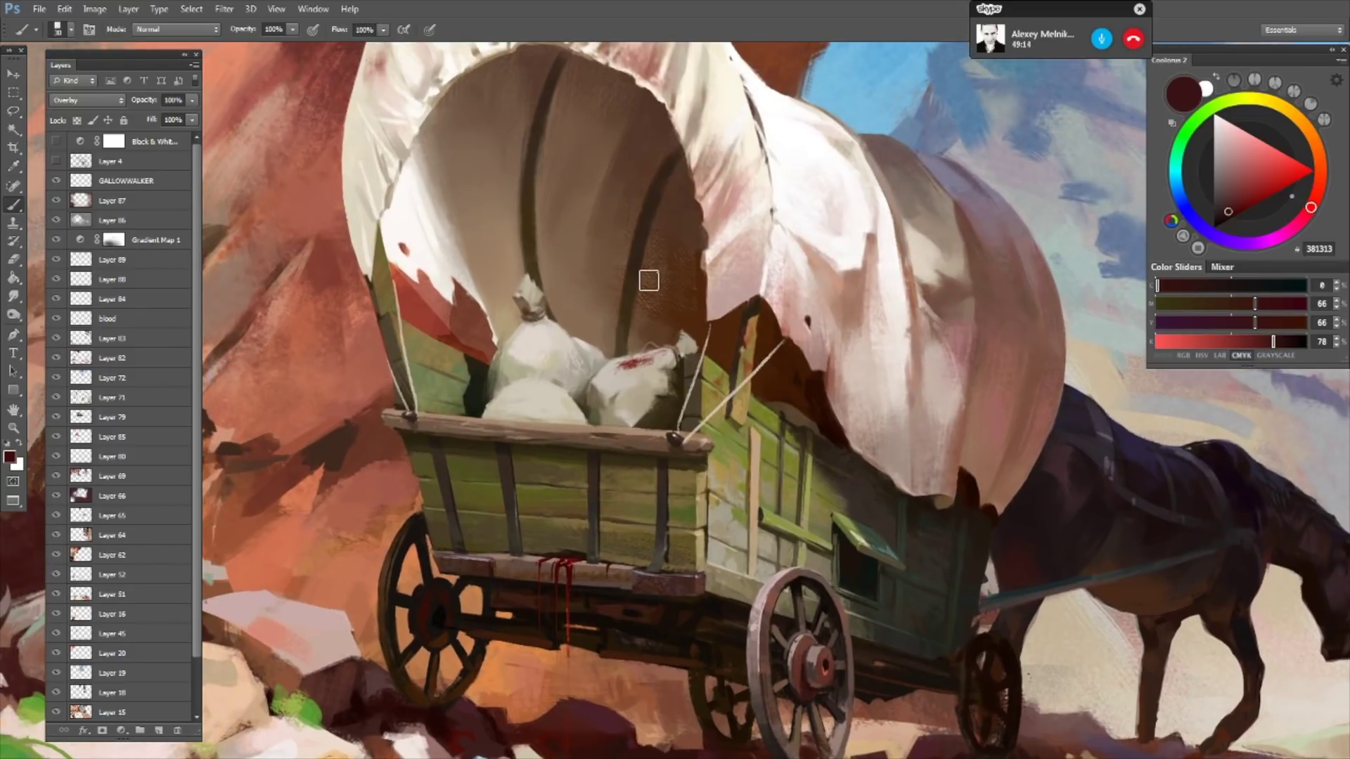
pyautogui.moveTo(774, 79); pyautogui.dragTo(737, 162)
pyautogui.scroll(-3, 738, 162)
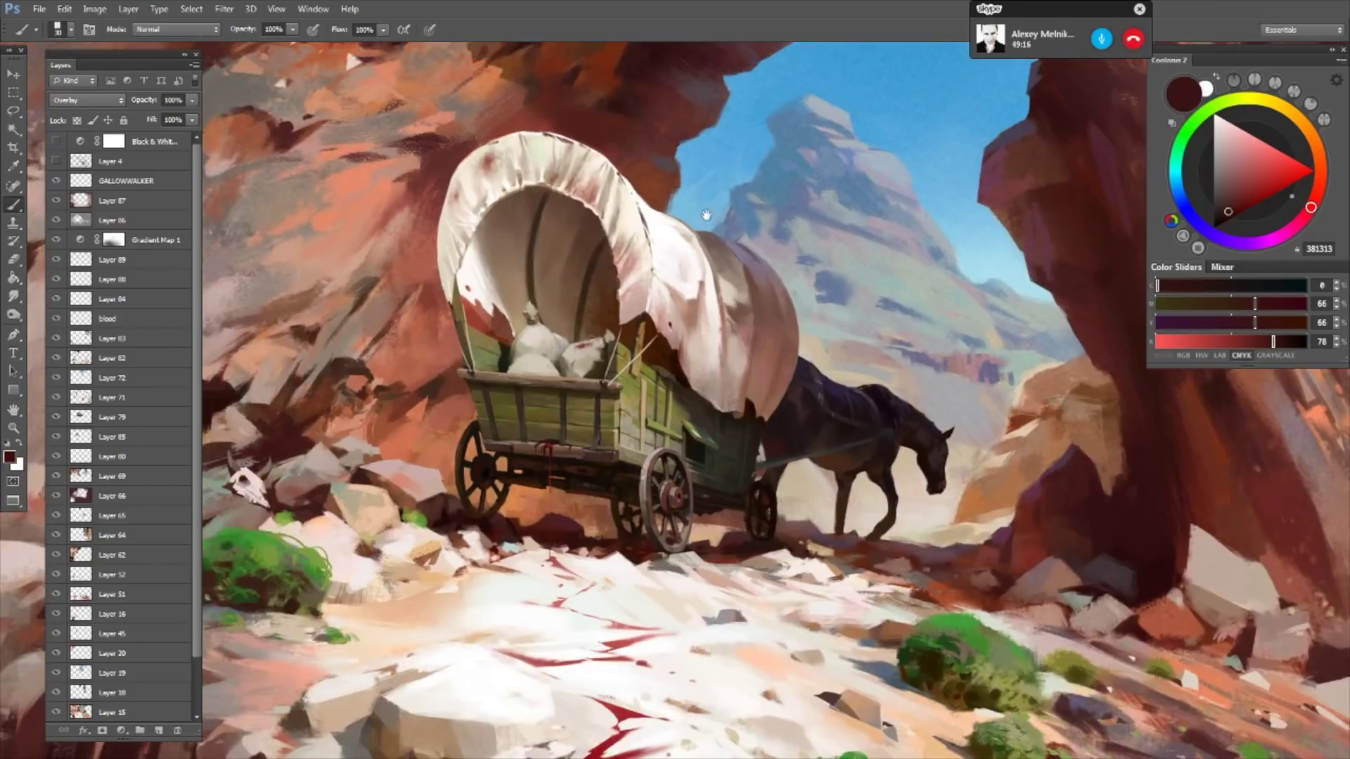
pyautogui.scroll(2, 758, 226)
pyautogui.moveTo(757, 225); pyautogui.dragTo(689, 201)
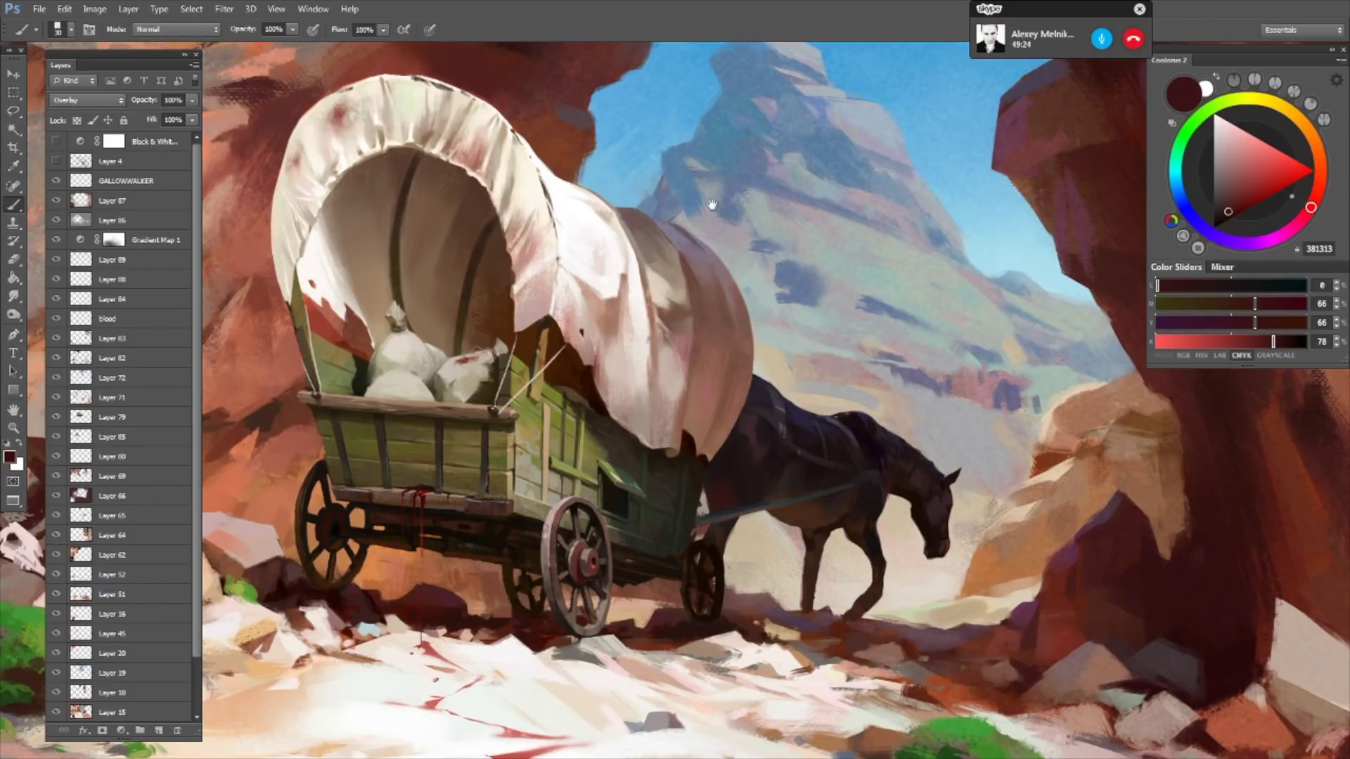
pyautogui.scroll(-3, 666, 231)
pyautogui.scroll(-1, 810, 133)
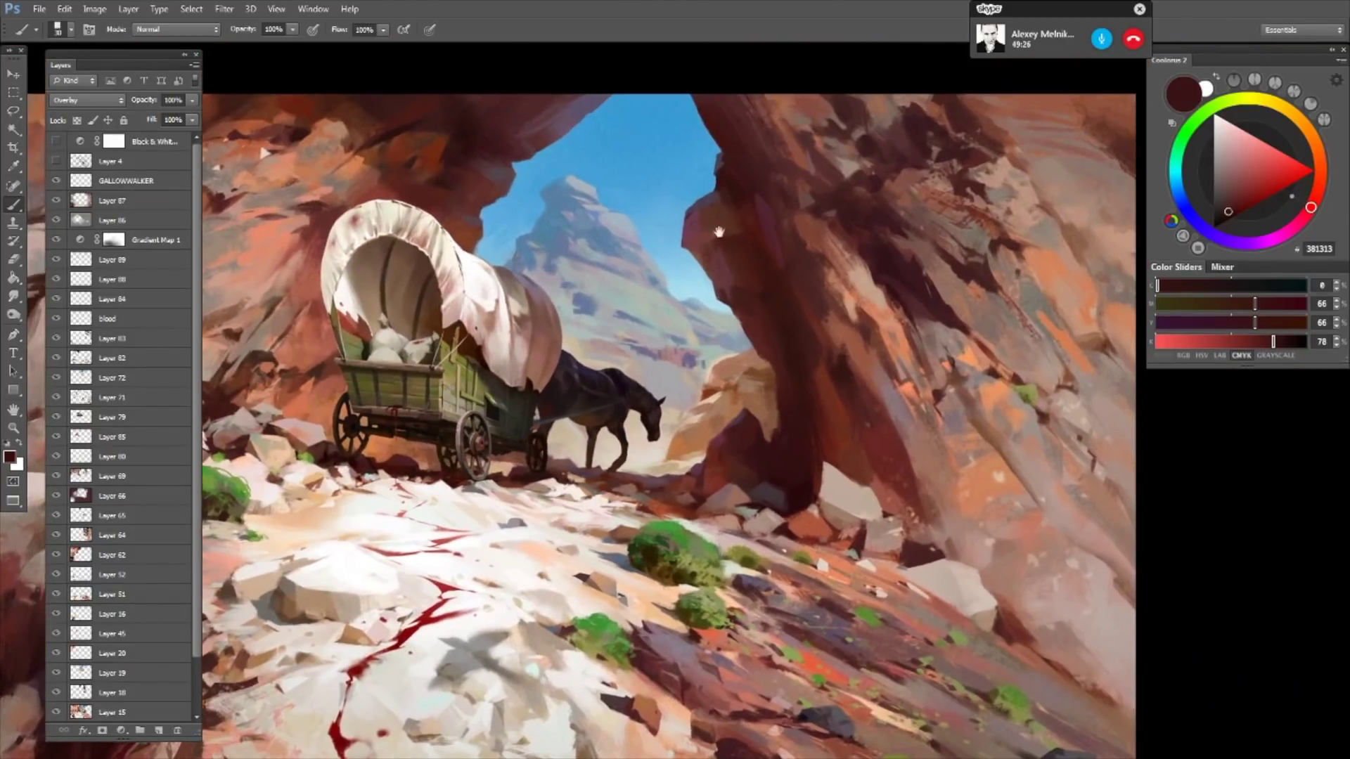
pyautogui.scroll(3, 816, 204)
pyautogui.scroll(2, 796, 139)
pyautogui.scroll(1, 796, 139)
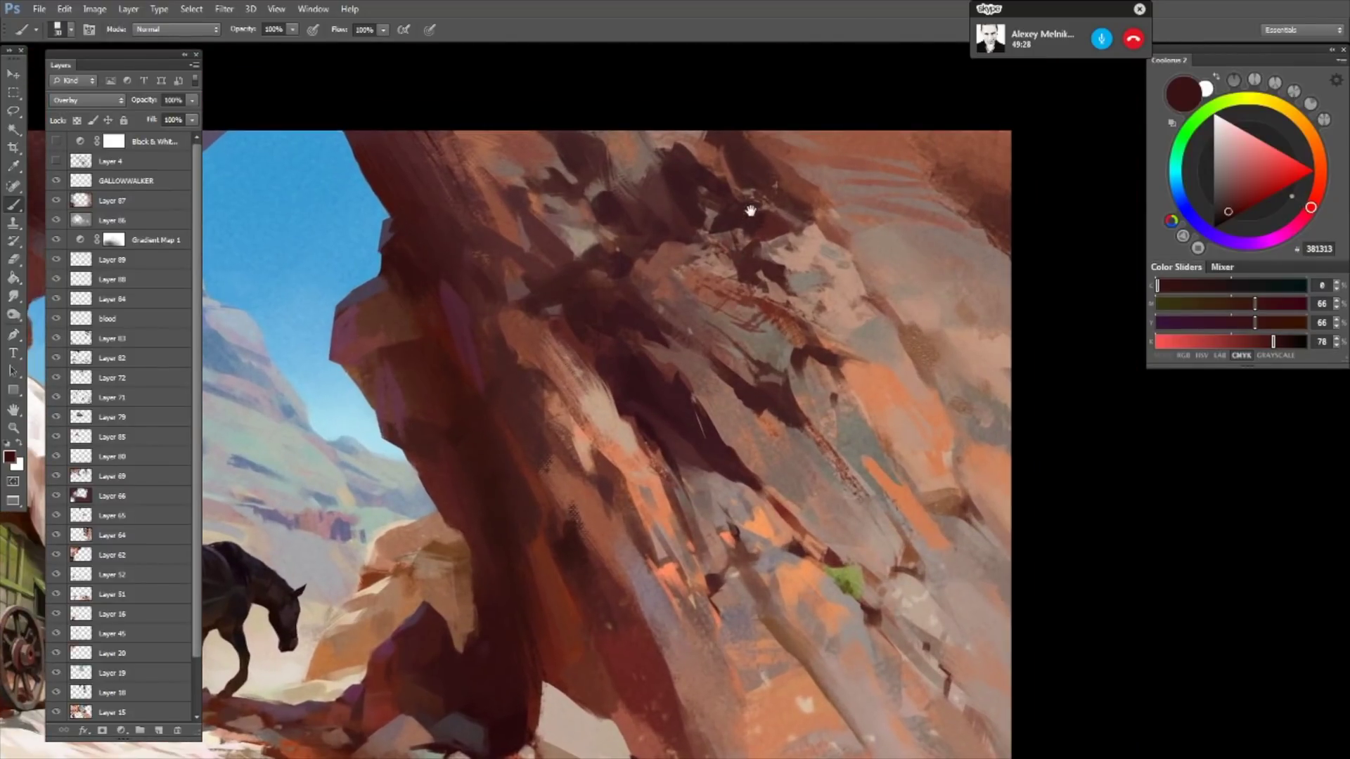
pyautogui.scroll(1, 759, 189)
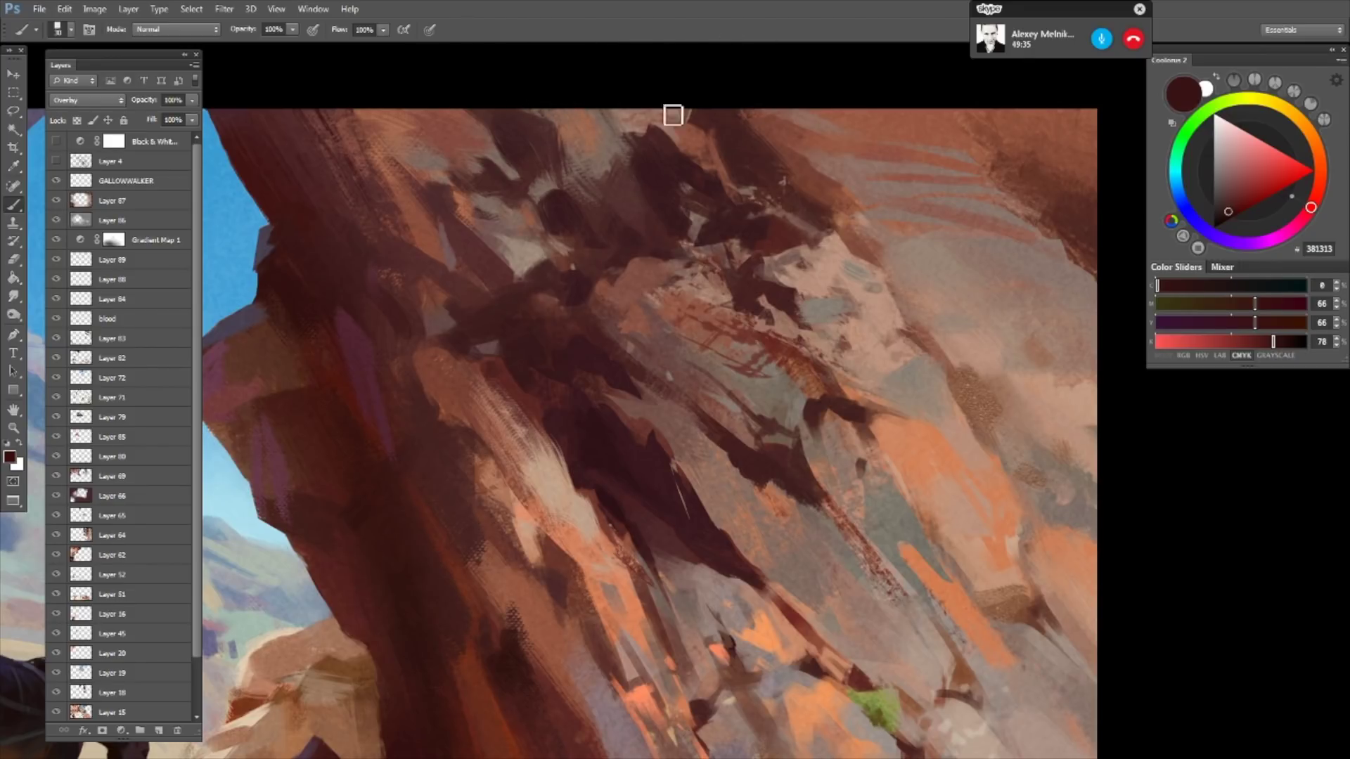
pyautogui.moveTo(553, 188); pyautogui.dragTo(614, 184)
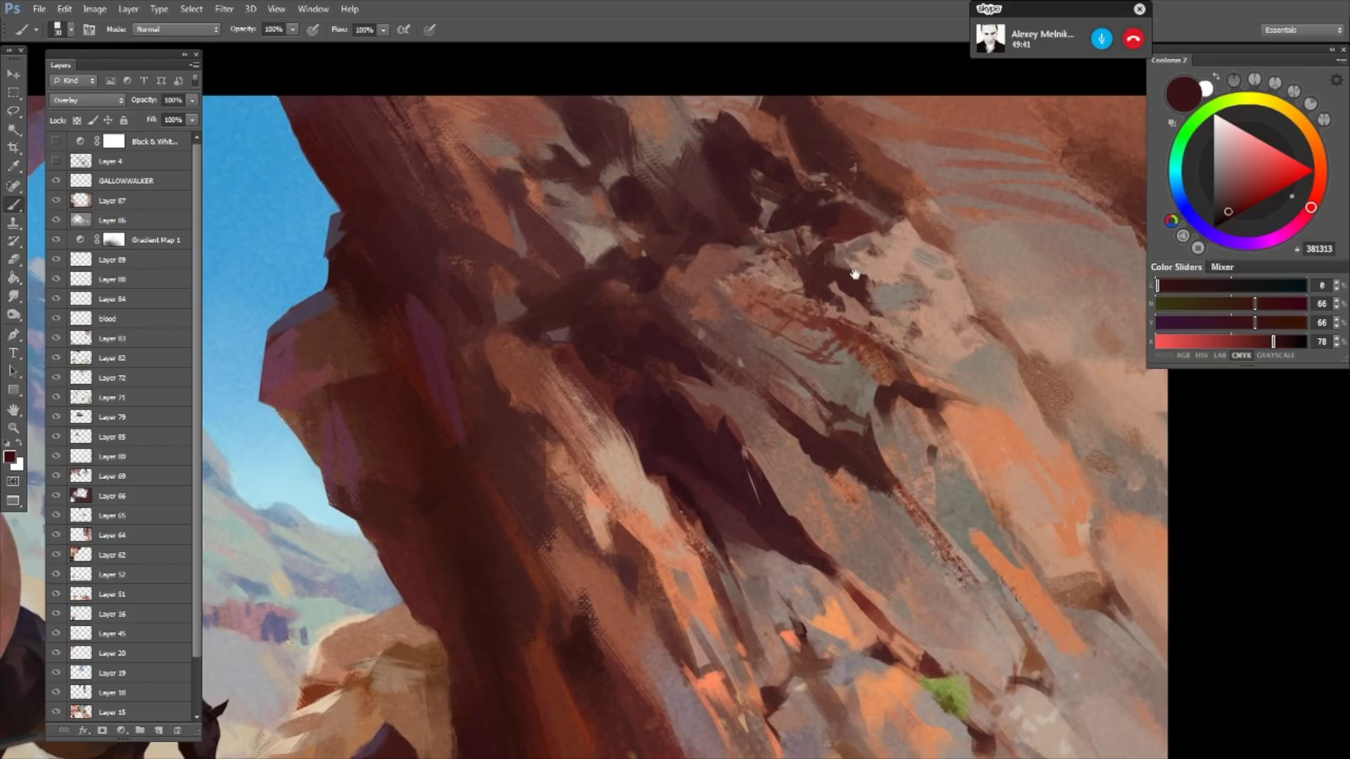
pyautogui.moveTo(853, 274); pyautogui.dragTo(808, 278)
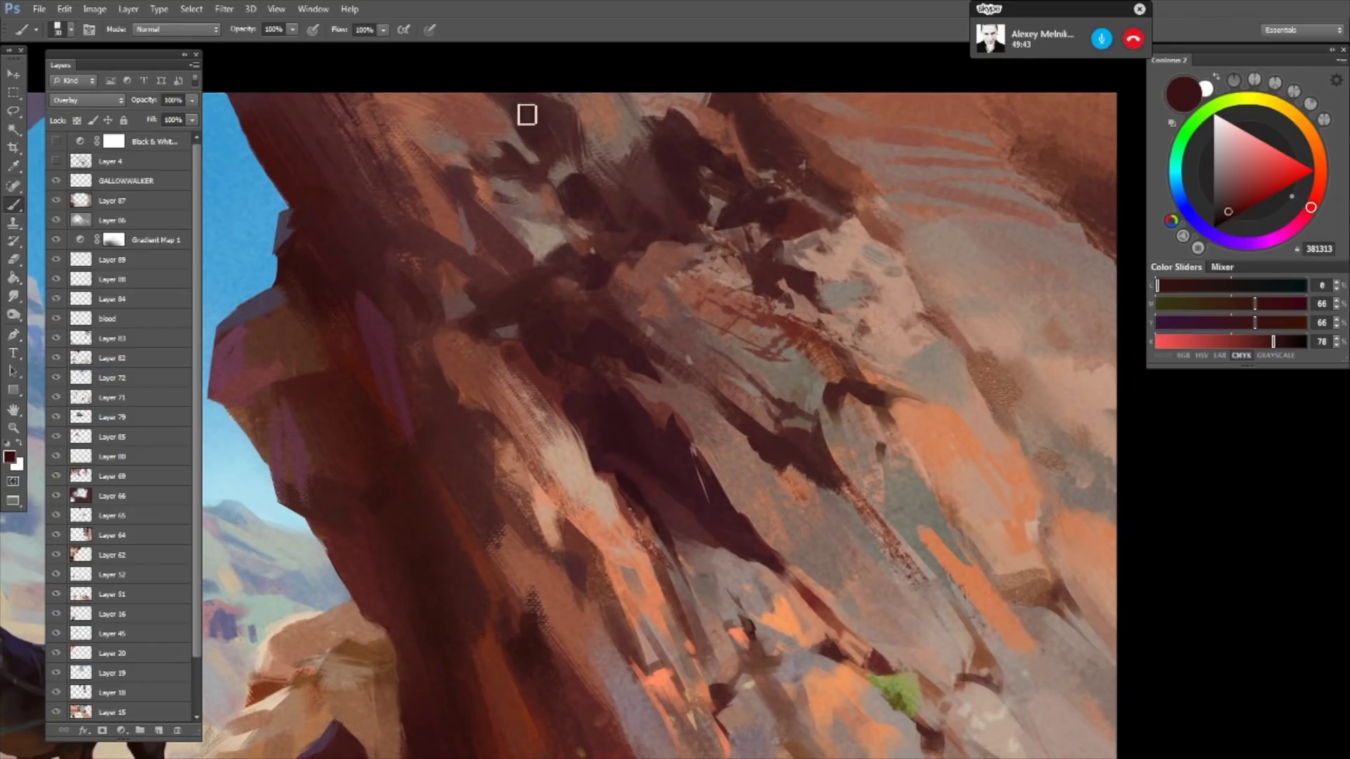
pyautogui.moveTo(492, 329); pyautogui.dragTo(619, 258)
pyautogui.scroll(-3, 619, 259)
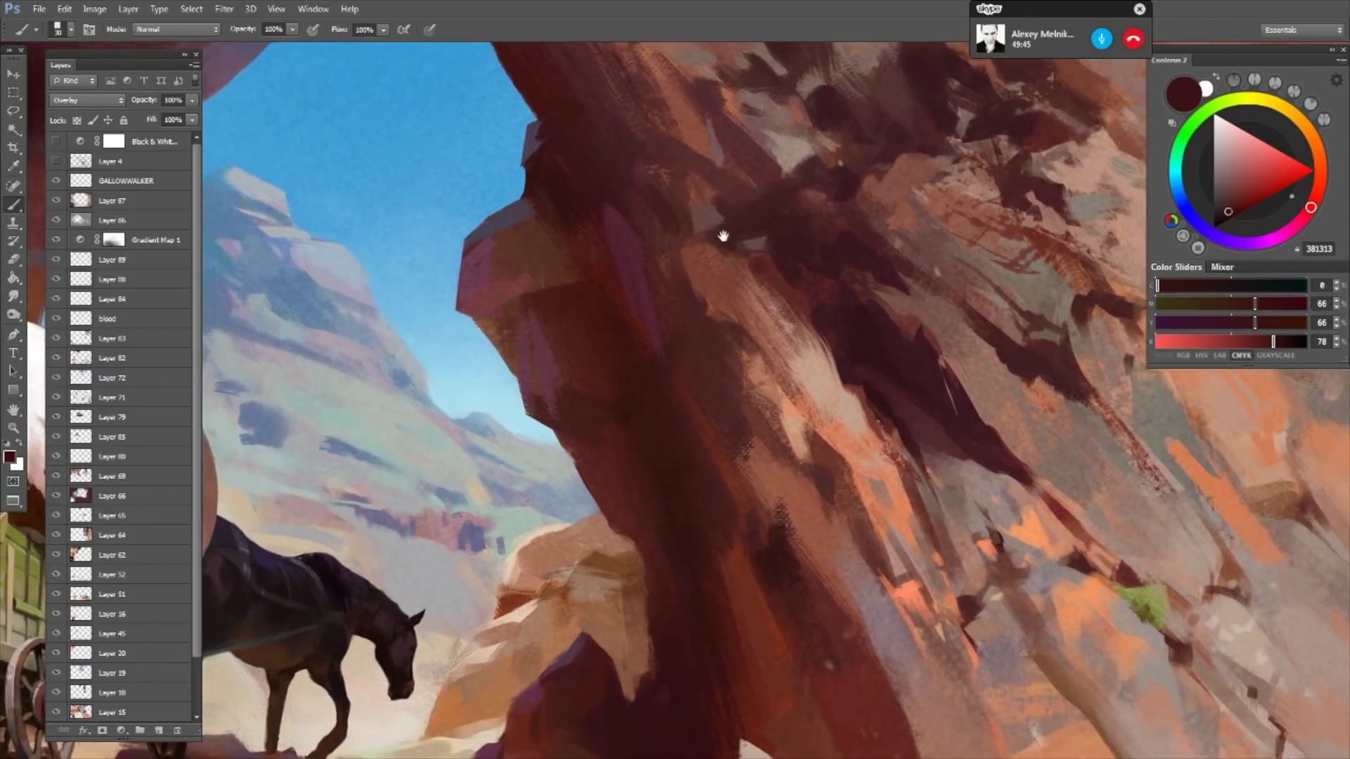
pyautogui.scroll(-3, 723, 232)
pyautogui.scroll(-2, 739, 204)
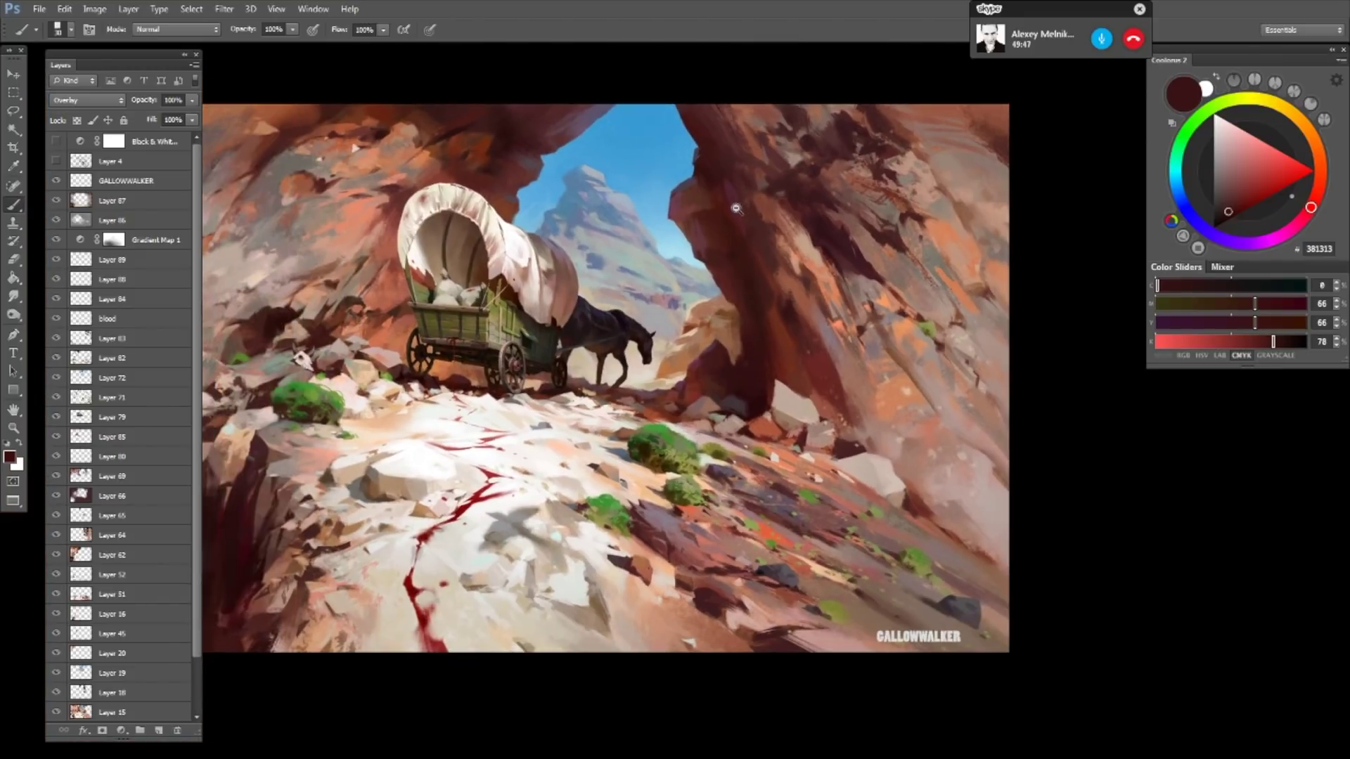
pyautogui.hotkey('ctrl', '0')
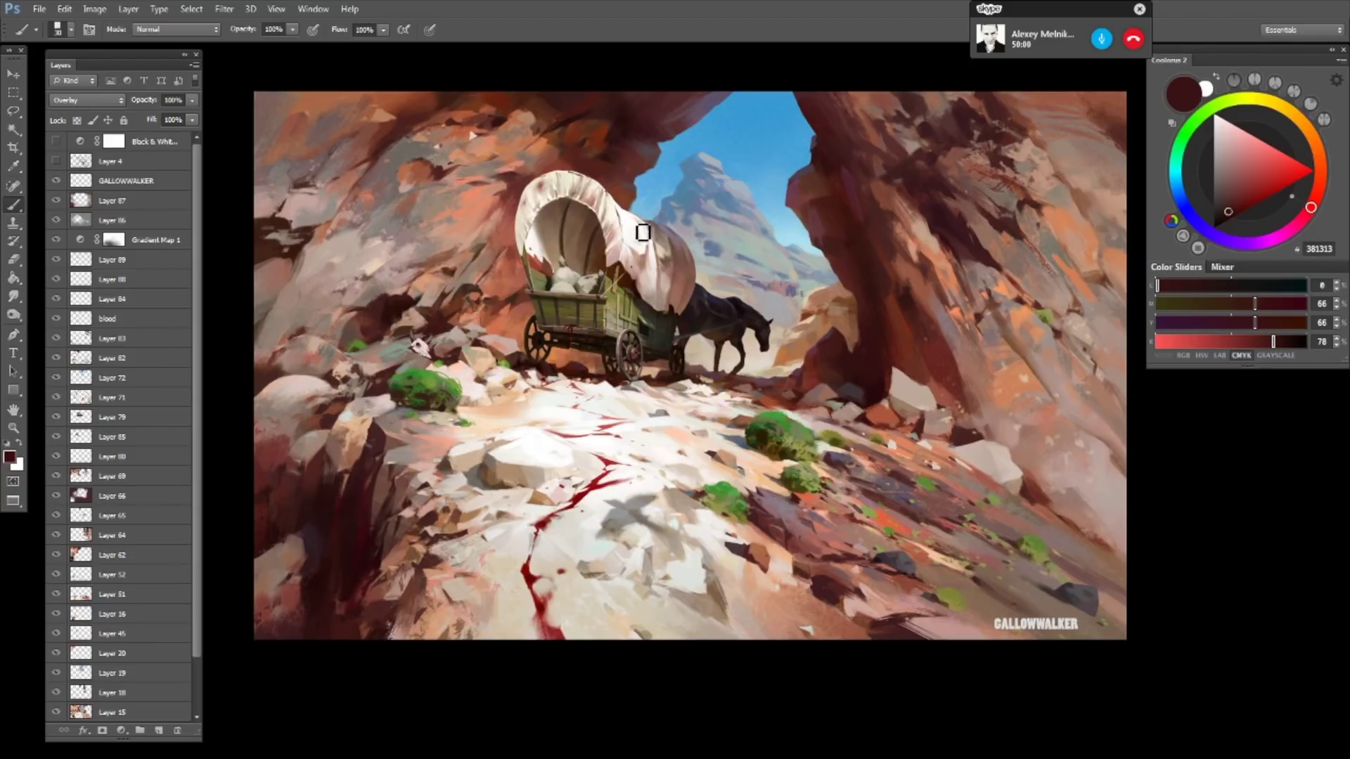
pyautogui.moveTo(634, 200); pyautogui.dragTo(613, 203)
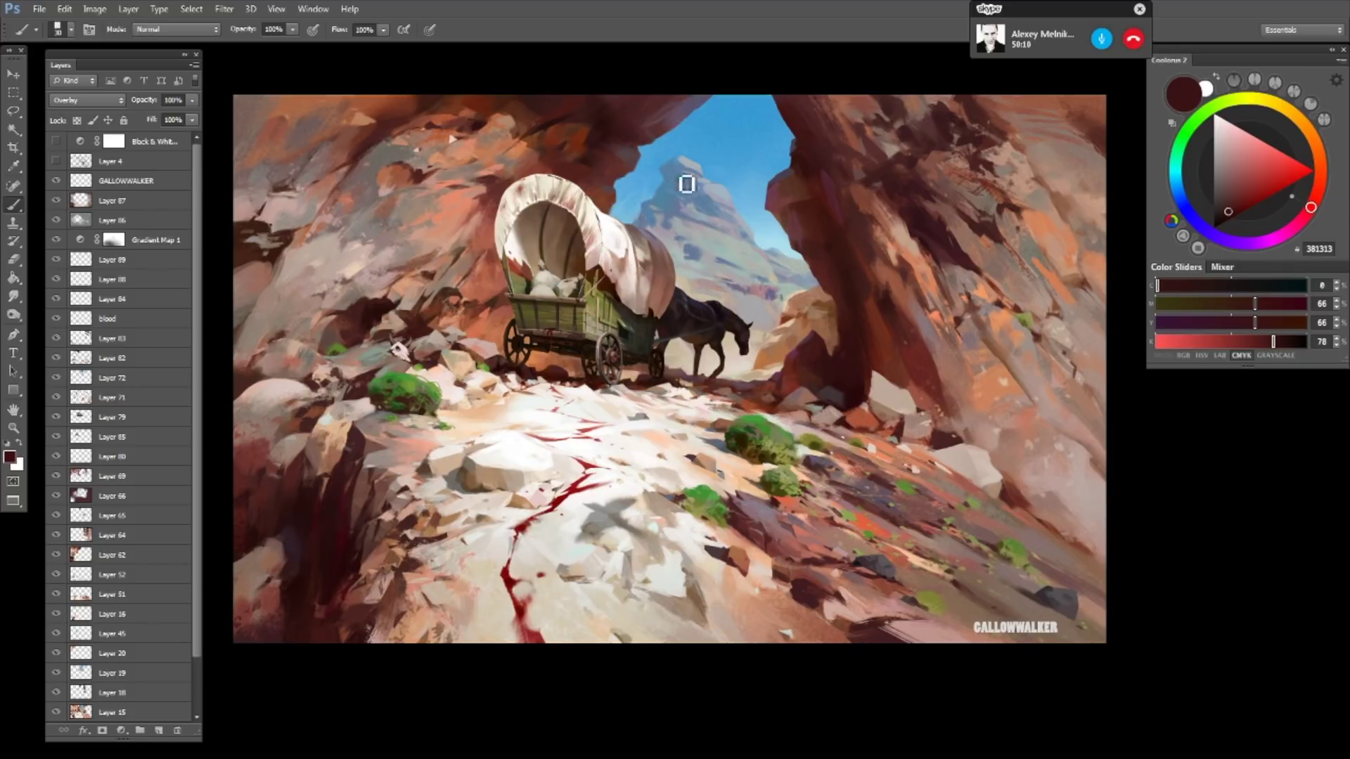
pyautogui.moveTo(493, 317); pyautogui.dragTo(471, 300)
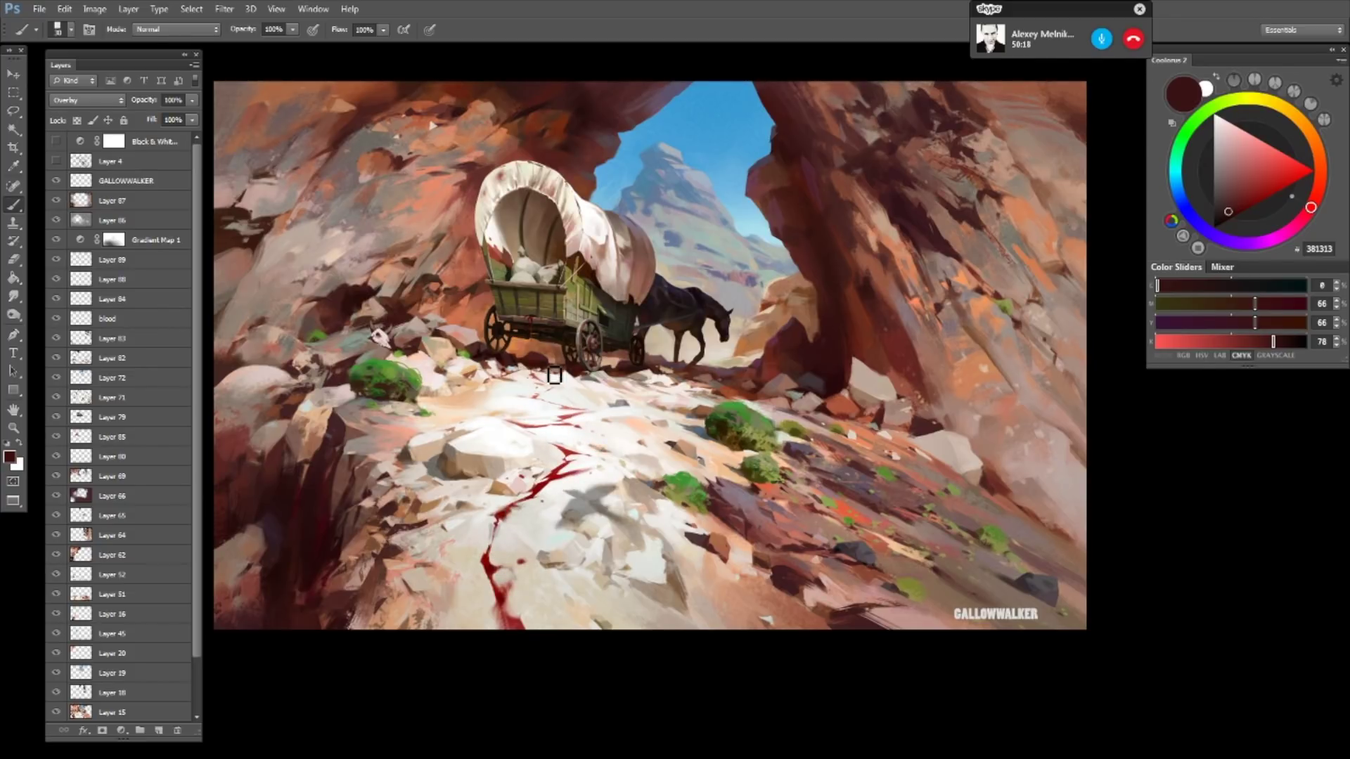
pyautogui.moveTo(592, 270); pyautogui.dragTo(608, 271)
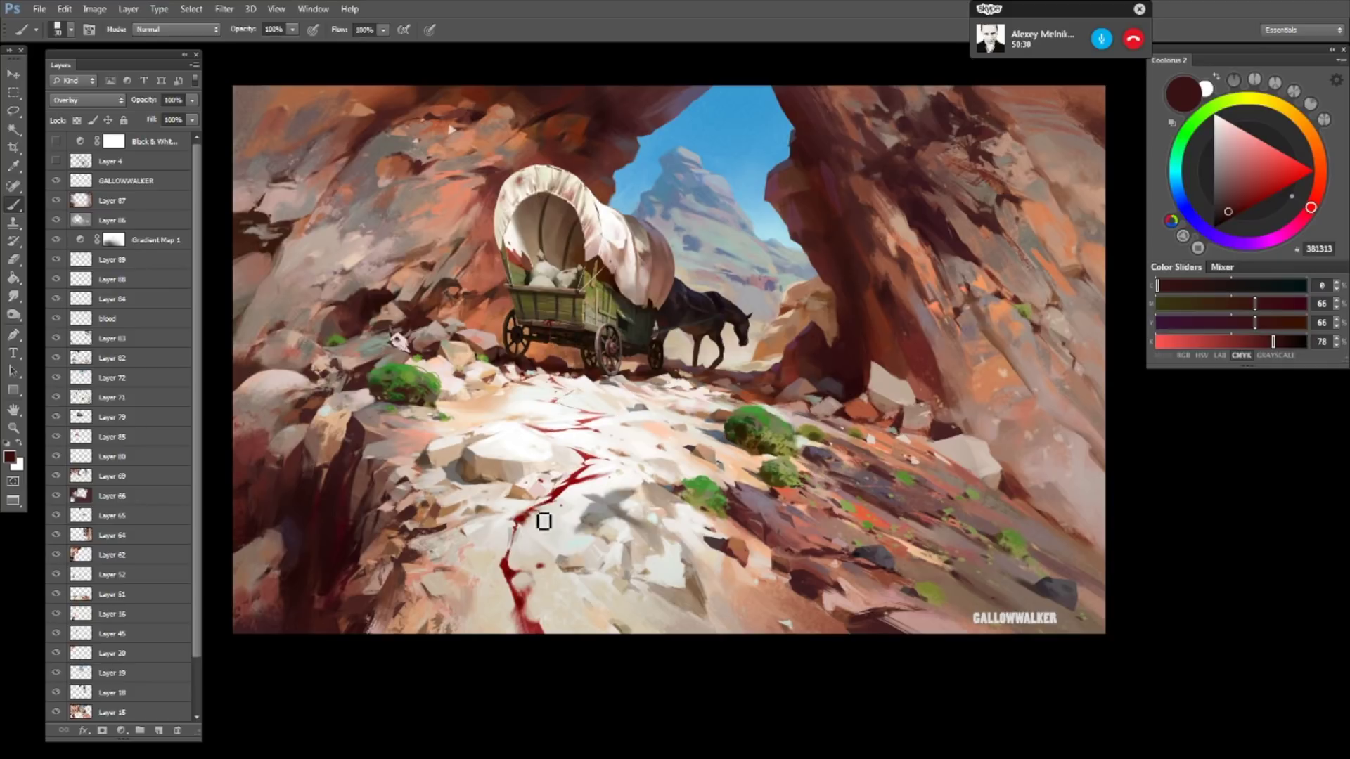
pyautogui.moveTo(663, 160); pyautogui.dragTo(672, 184)
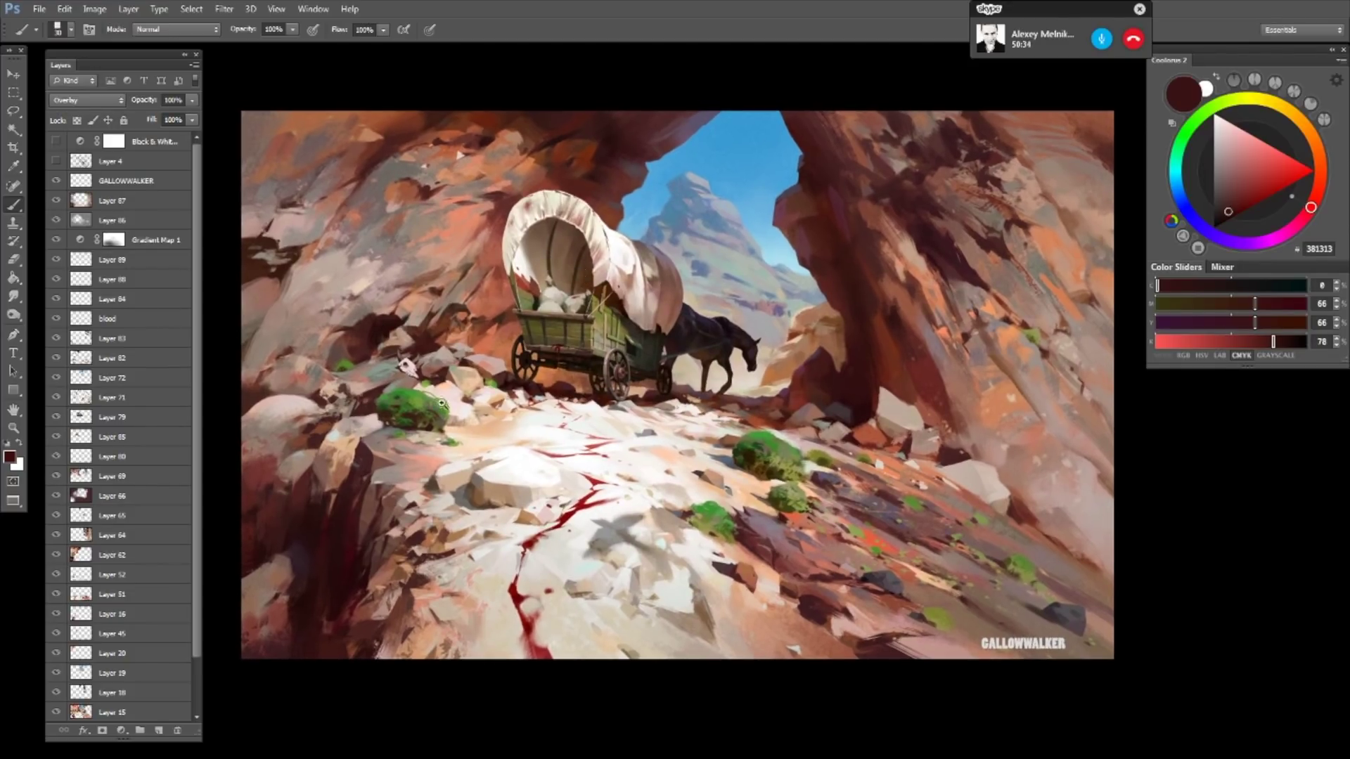
pyautogui.scroll(3, 443, 406)
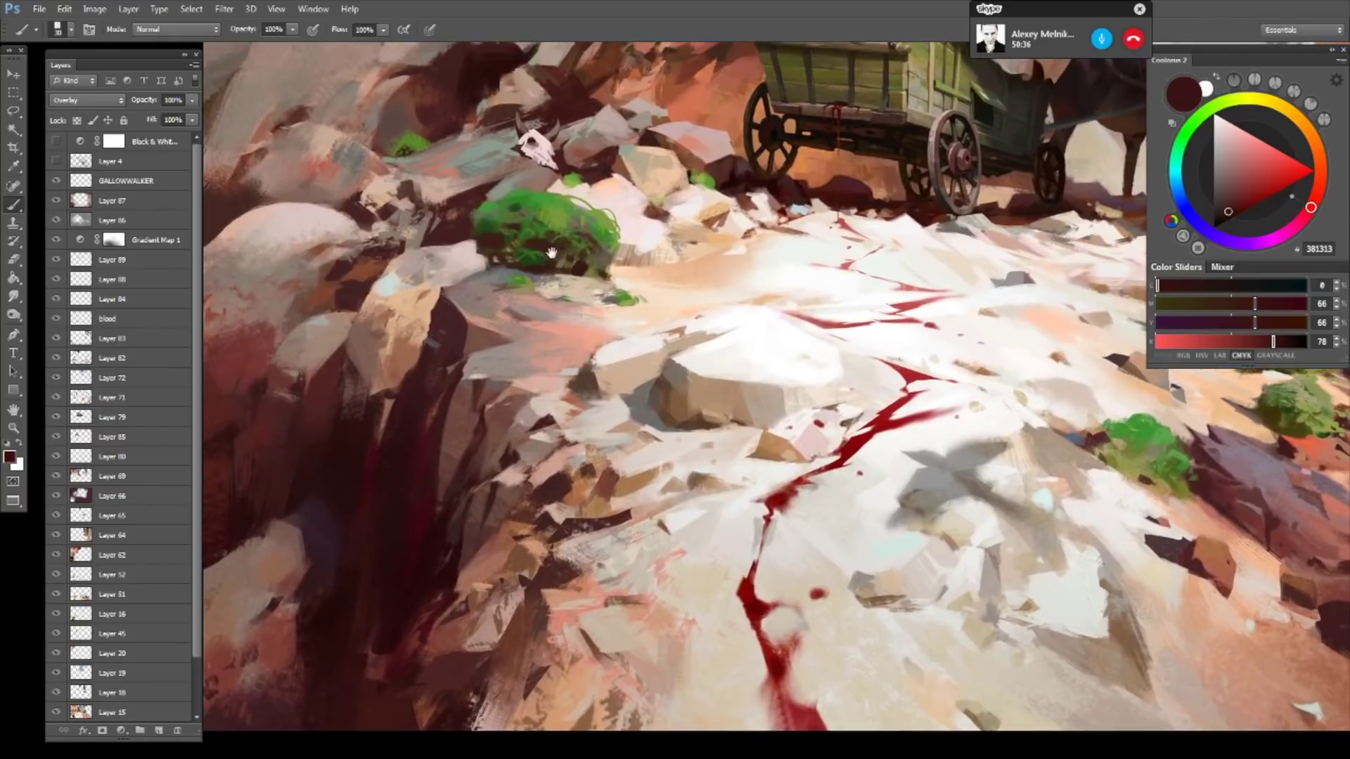
pyautogui.scroll(-3, 569, 275)
pyautogui.scroll(3, 553, 363)
pyautogui.moveTo(553, 363); pyautogui.dragTo(566, 309)
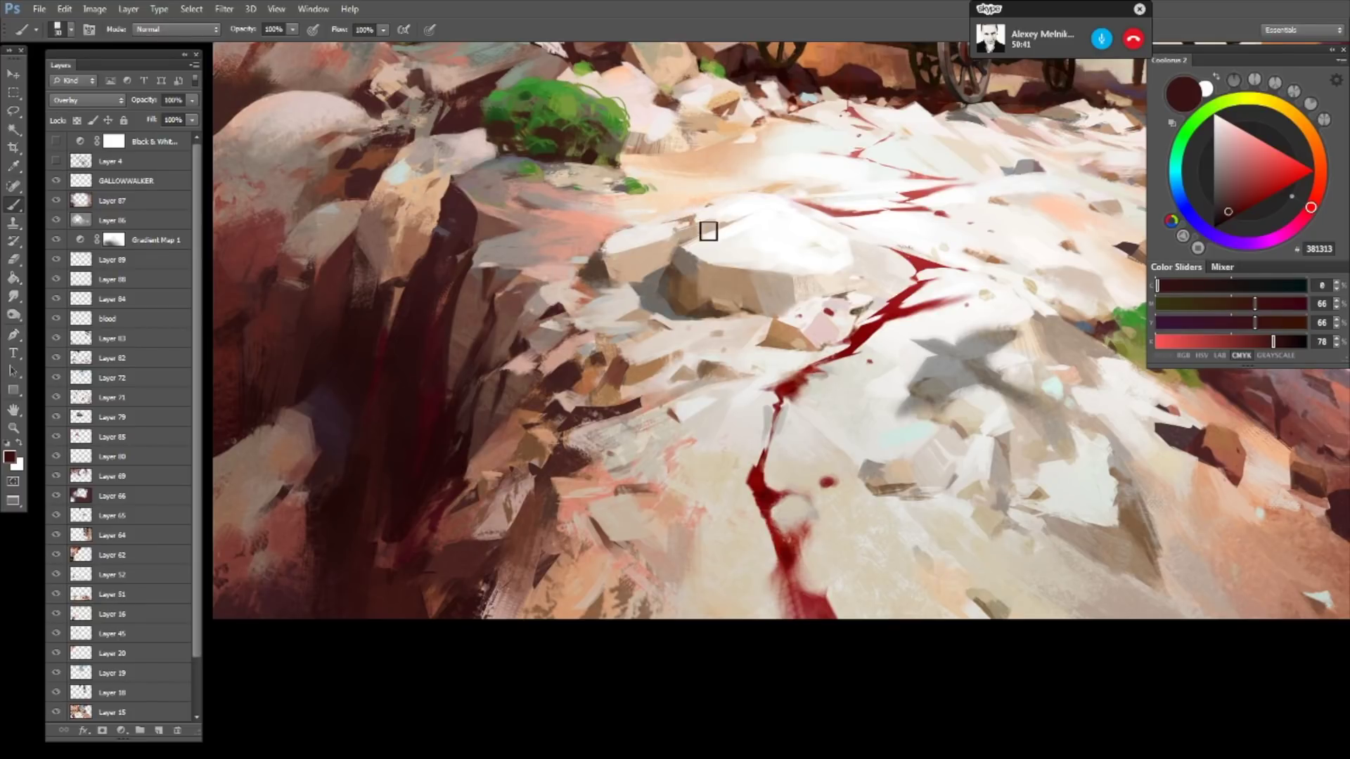
pyautogui.moveTo(802, 216); pyautogui.dragTo(761, 258)
pyautogui.scroll(-5, 760, 258)
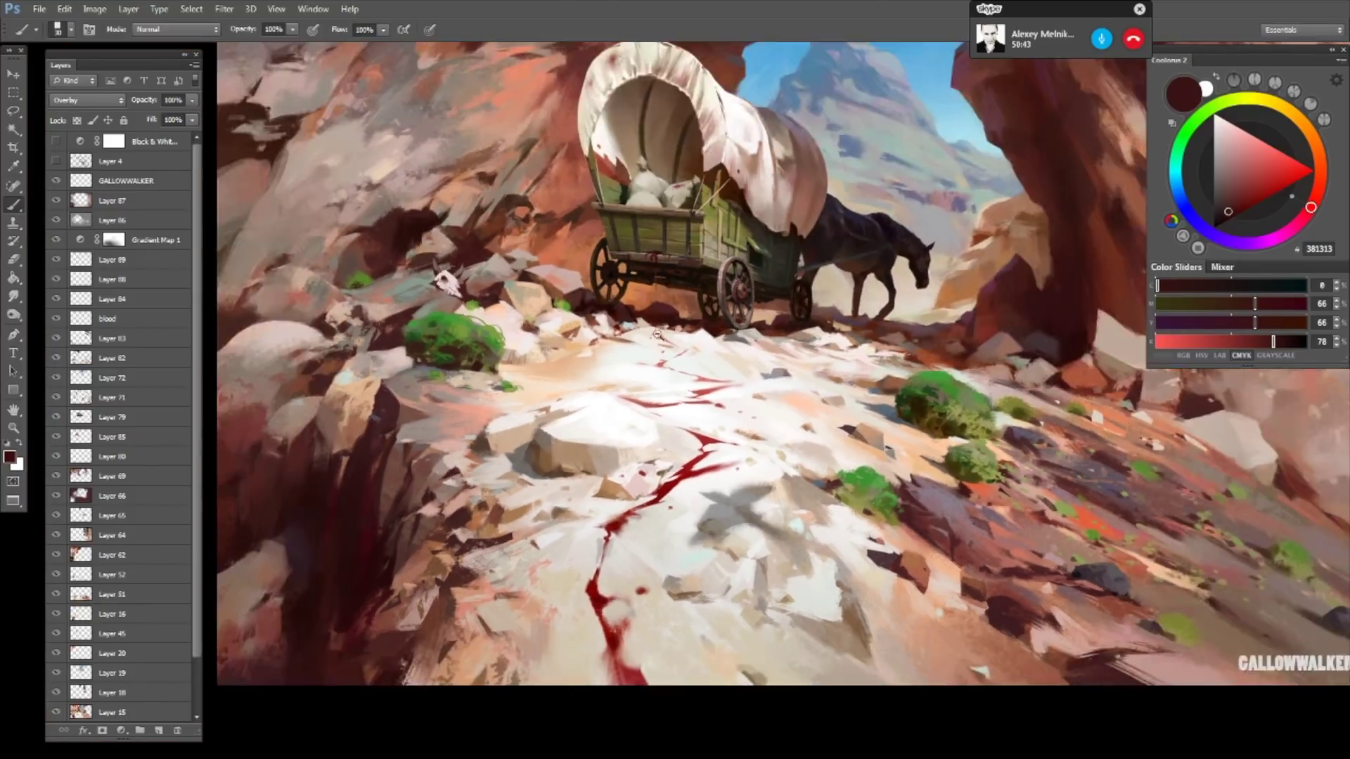
pyautogui.scroll(3, 636, 194)
pyautogui.moveTo(635, 193); pyautogui.dragTo(671, 159)
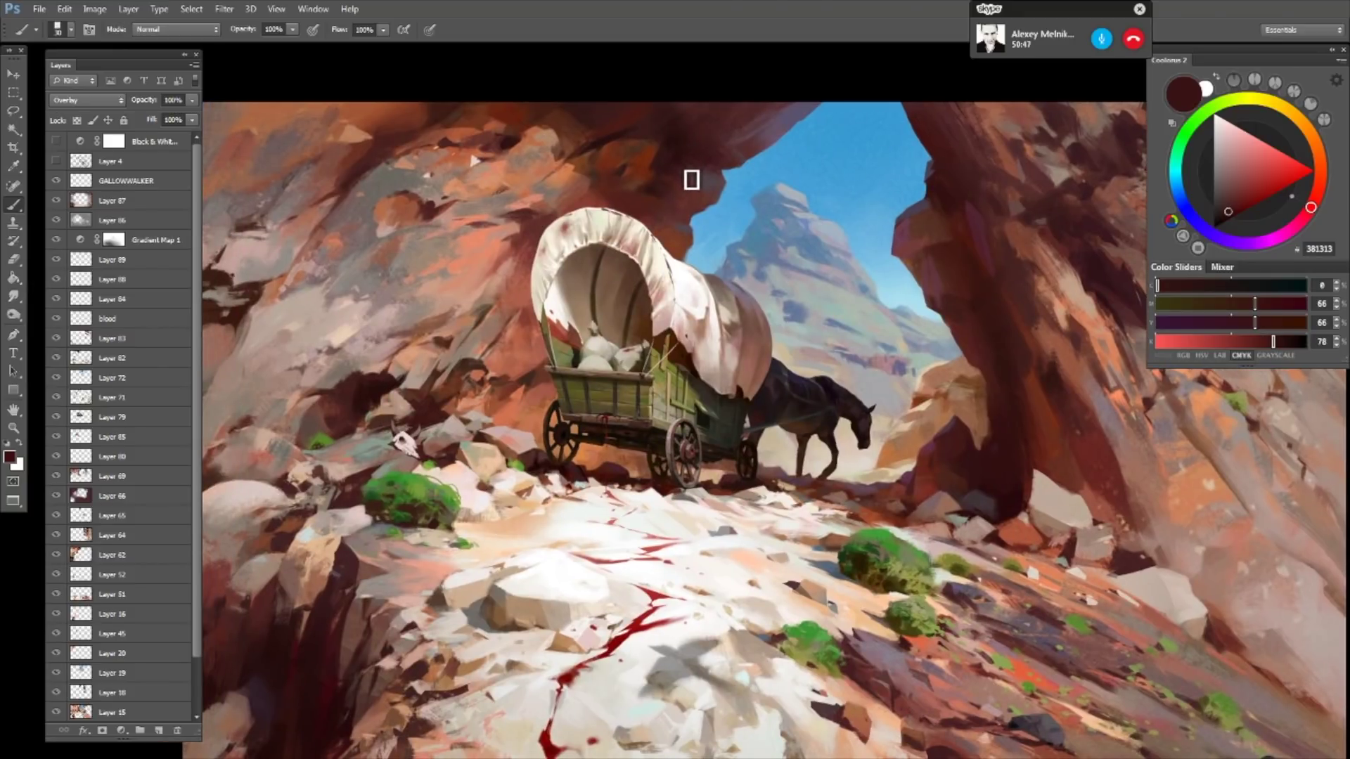
pyautogui.scroll(2, 563, 159)
pyautogui.scroll(1, 541, 147)
pyautogui.scroll(-1, 542, 147)
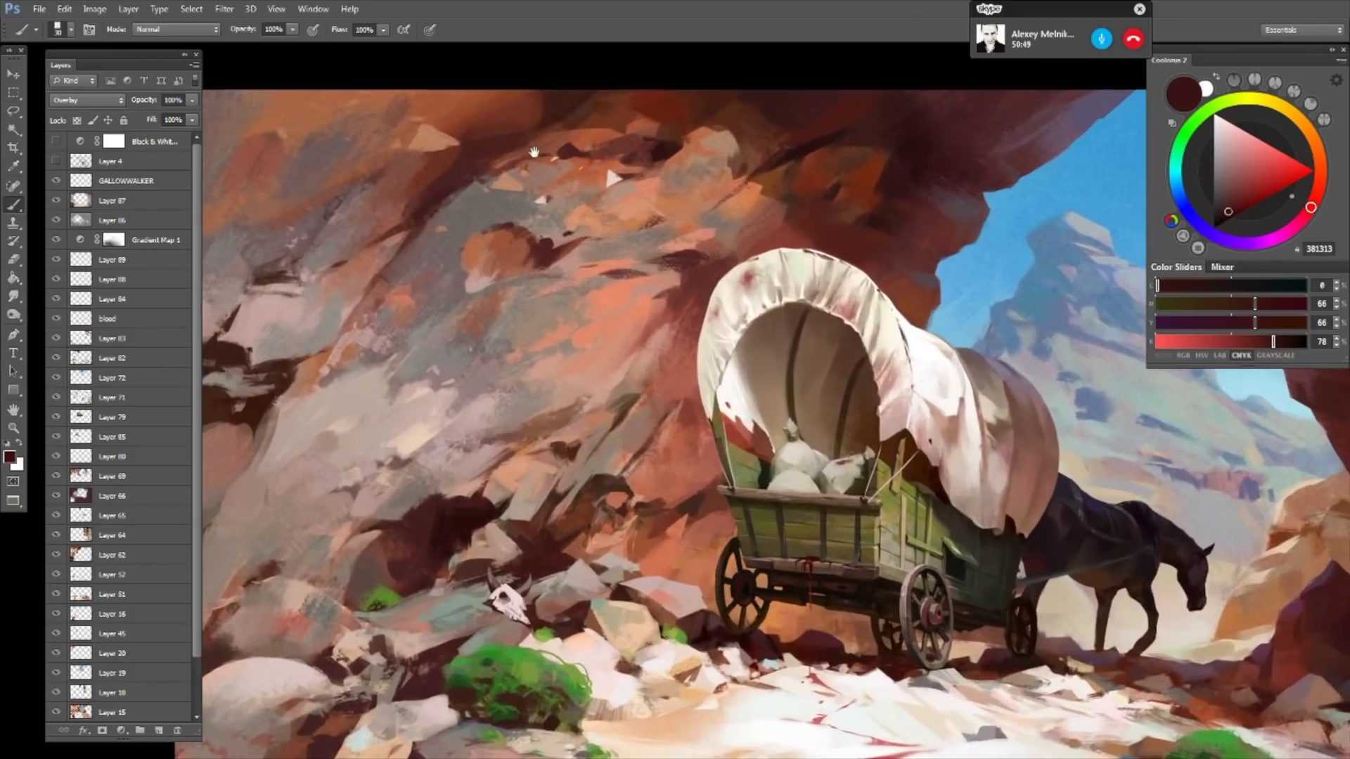
pyautogui.scroll(-1, 542, 147)
pyautogui.scroll(-2, 633, 162)
pyautogui.scroll(1, 734, 168)
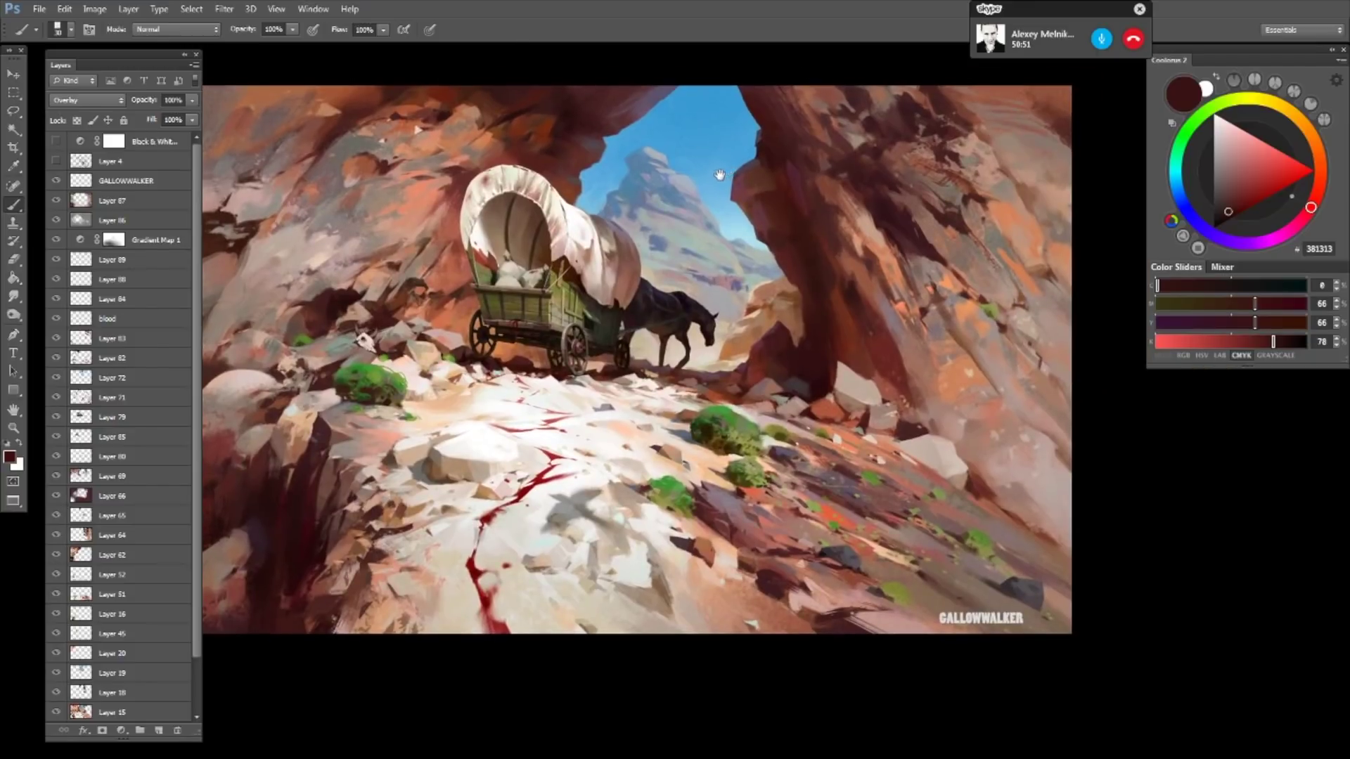
pyautogui.scroll(1, 724, 173)
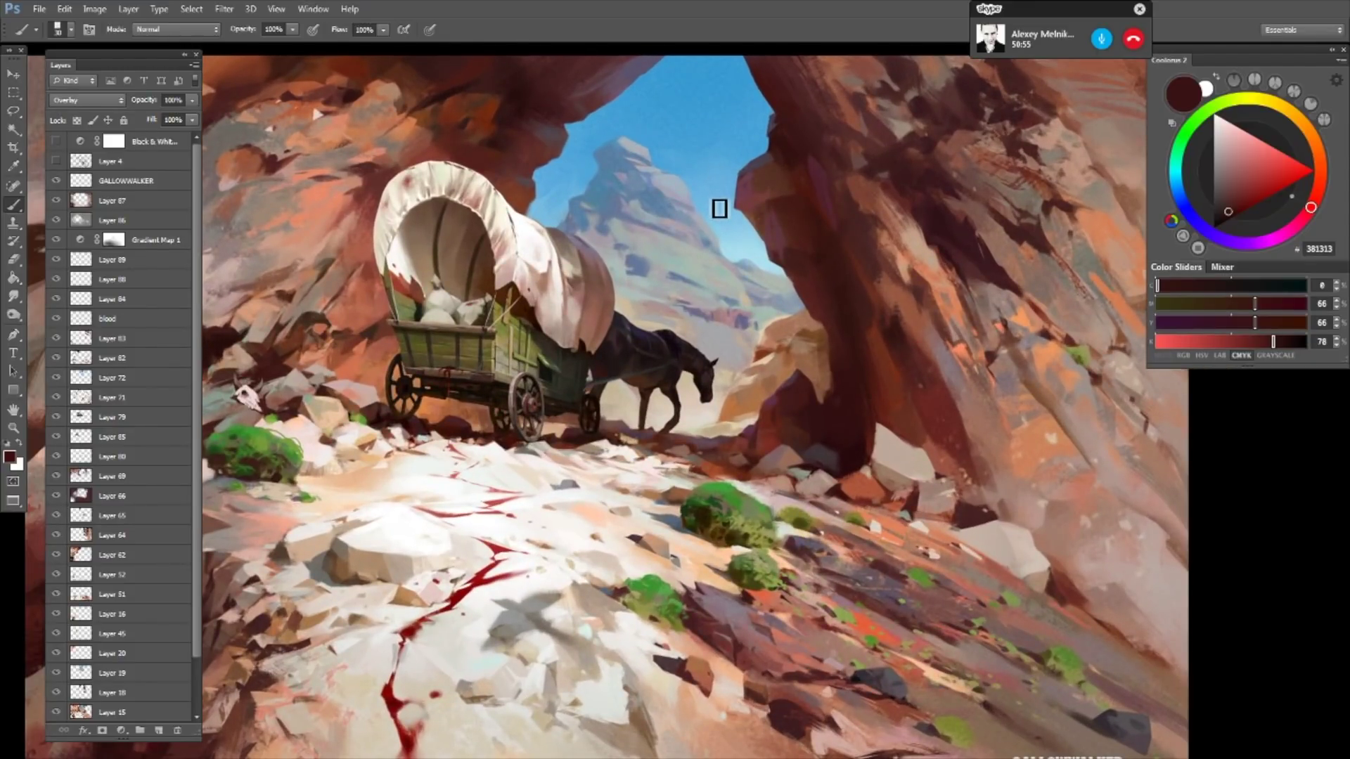
pyautogui.scroll(-1, 753, 200)
pyautogui.scroll(-2, 758, 197)
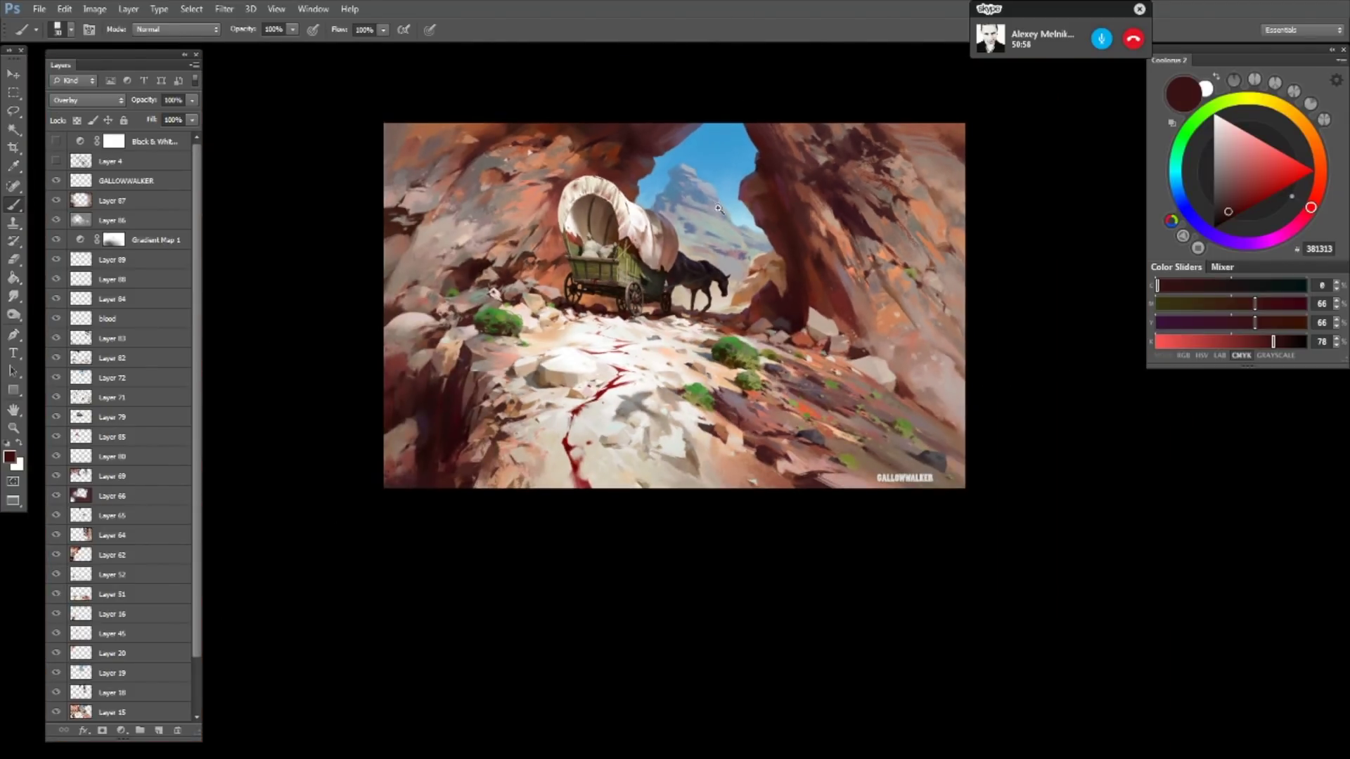
pyautogui.scroll(1, 720, 204)
# - Recentre the enlarged painting, then exit full screen back to Standard Screen Mode
pyautogui.moveTo(714, 157); pyautogui.dragTo(743, 167)
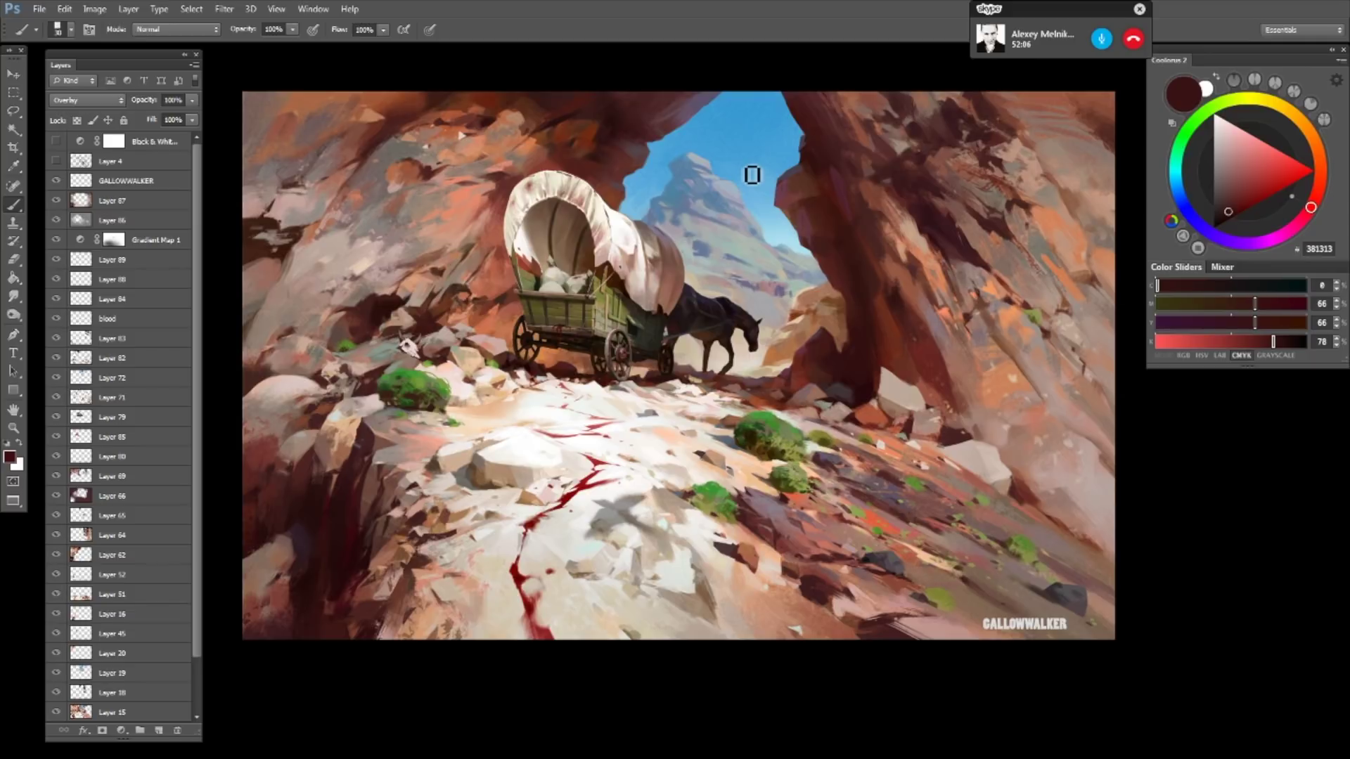
pyautogui.press('f')
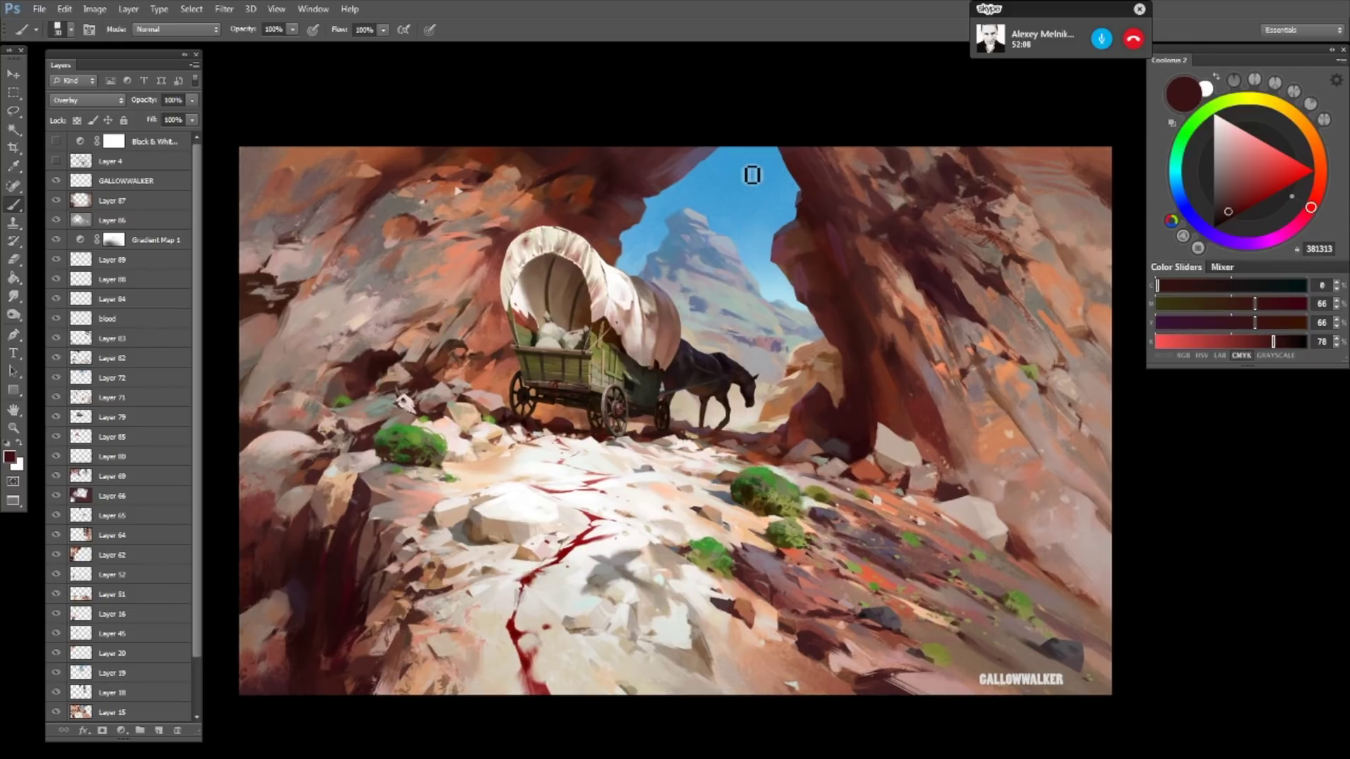
pyautogui.press('f')
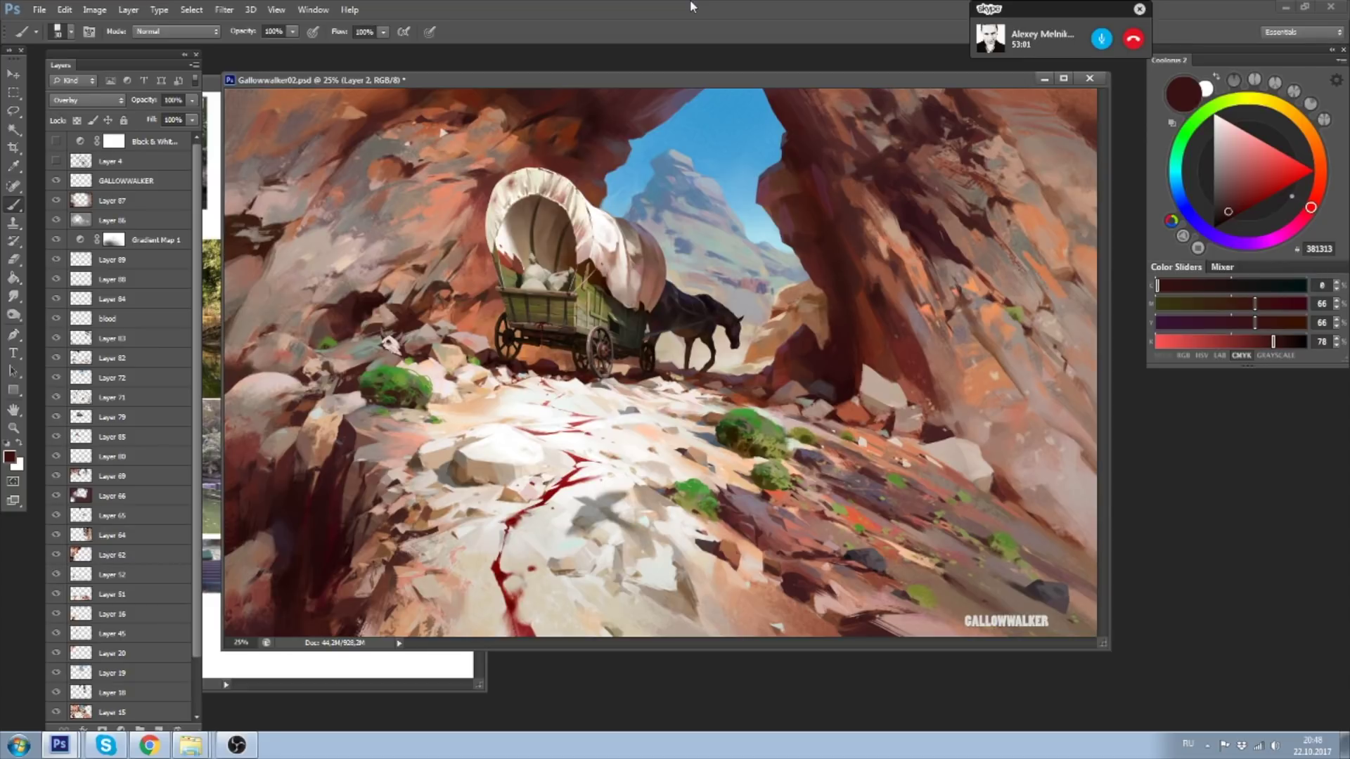
# - Close the wagon painting document, discarding its unsaved changes
pyautogui.moveTo(591, 79); pyautogui.dragTo(586, 179)
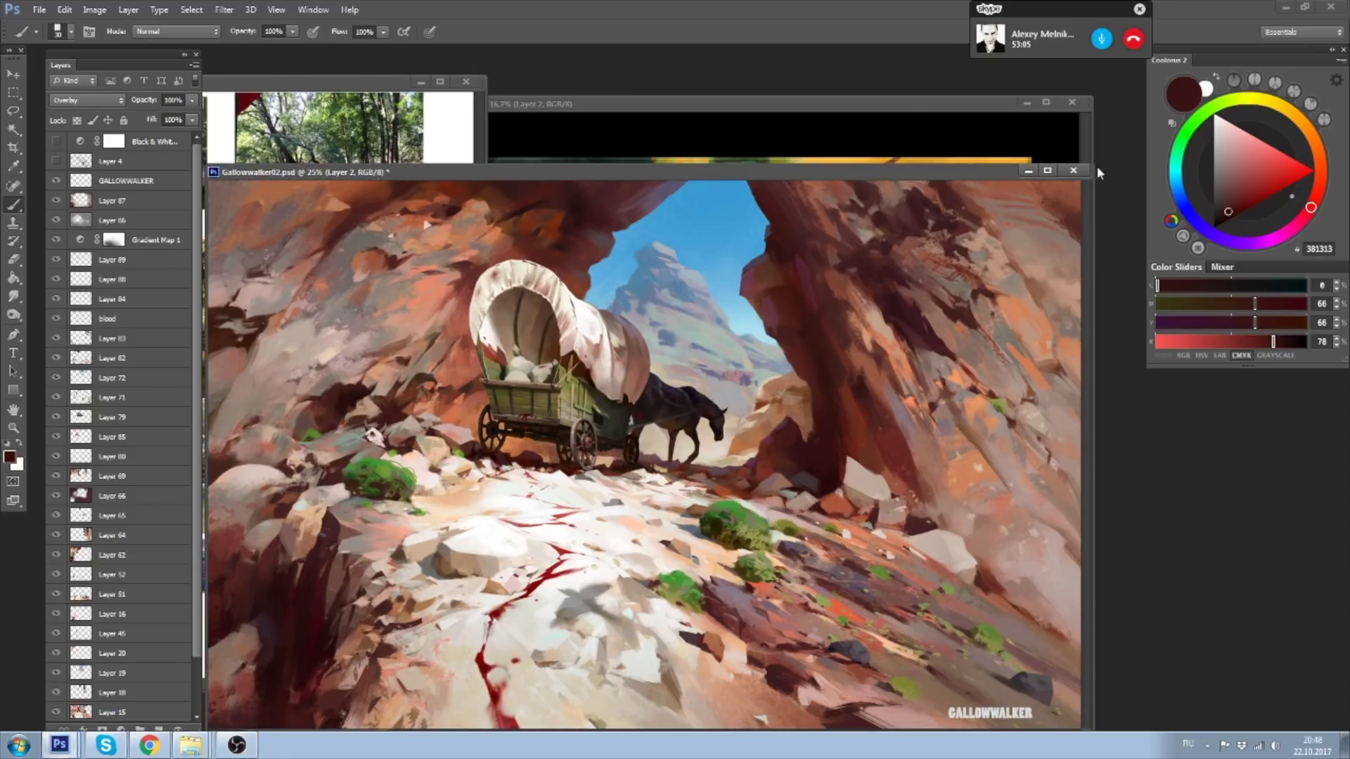
pyautogui.click(1074, 170)
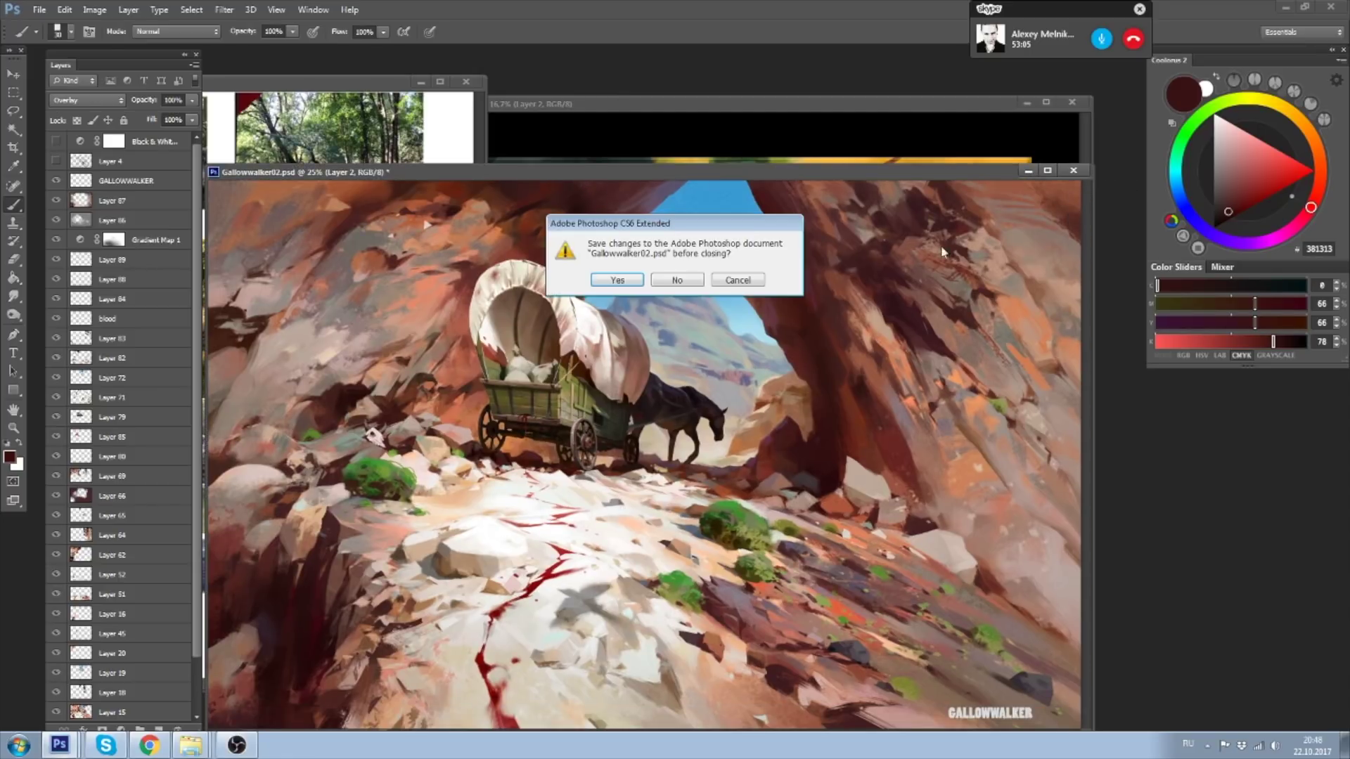
pyautogui.click(677, 282)
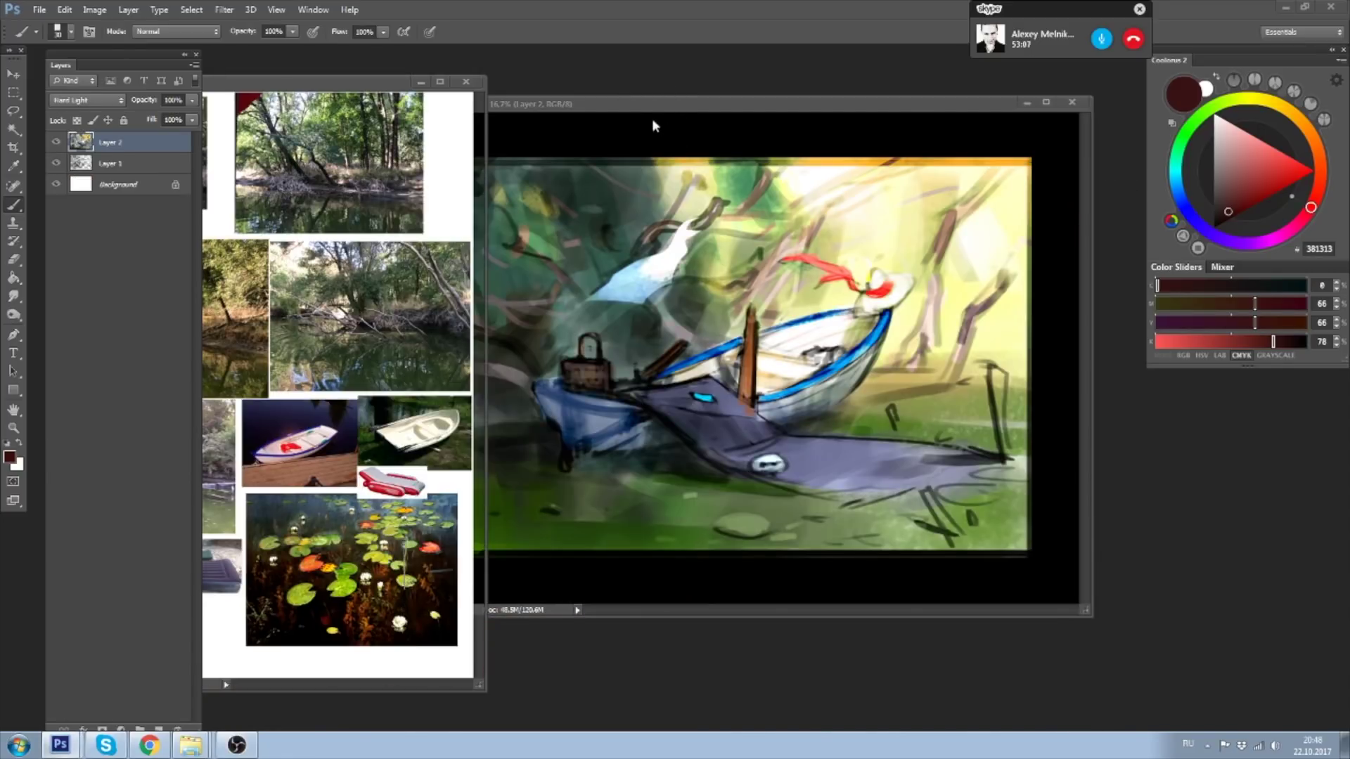
# - Show the boat sketch full-screen on black, choose the 50 px brush, and add Layer 3
pyautogui.press('f')
pyautogui.hotkey('ctrl', '+')
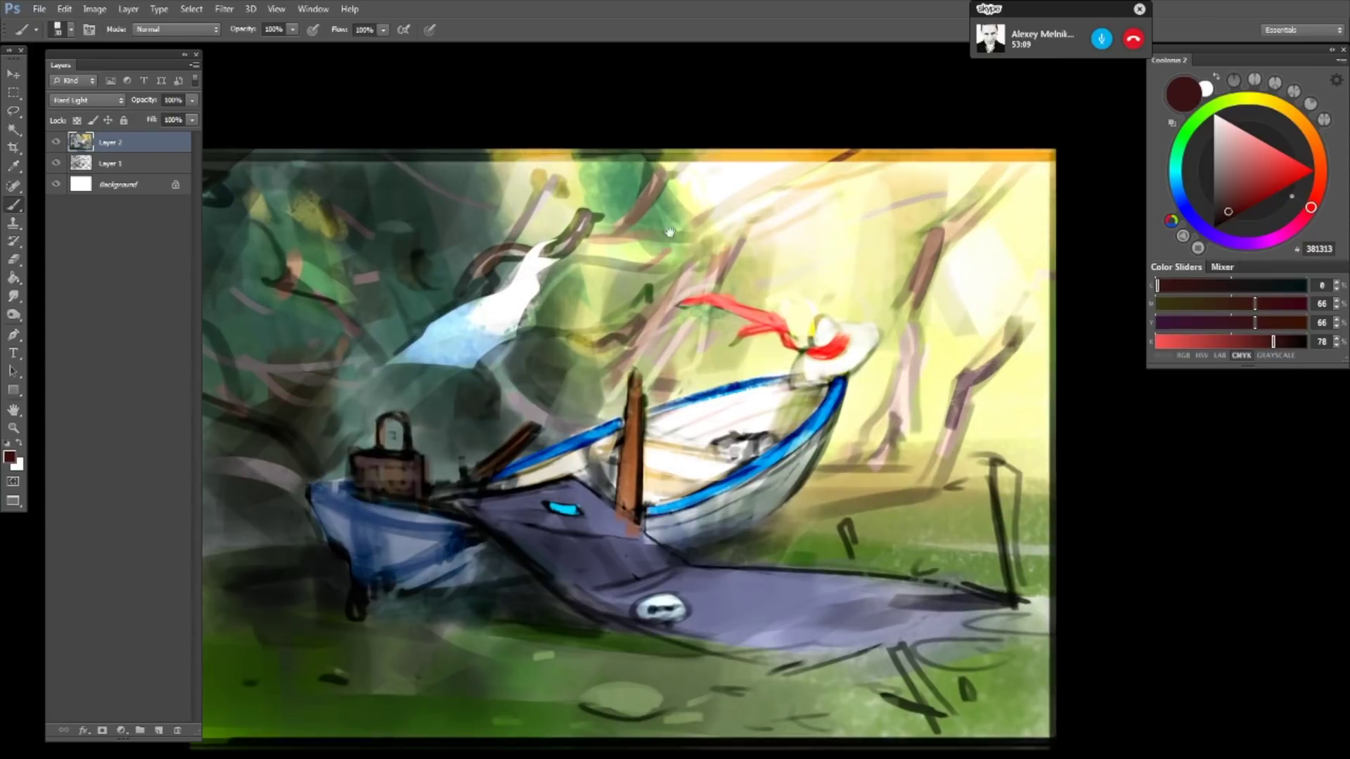
pyautogui.moveTo(671, 240); pyautogui.dragTo(777, 169)
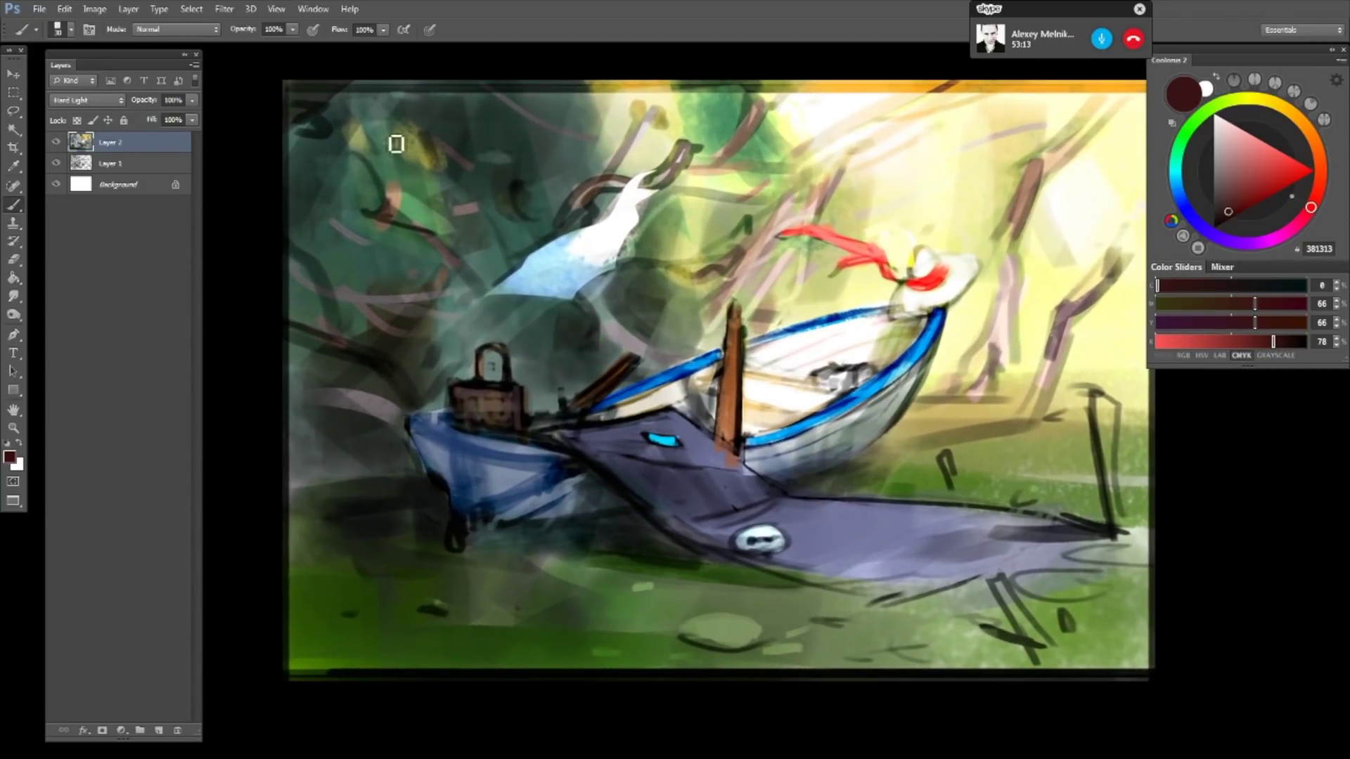
pyautogui.rightClick(626, 160)
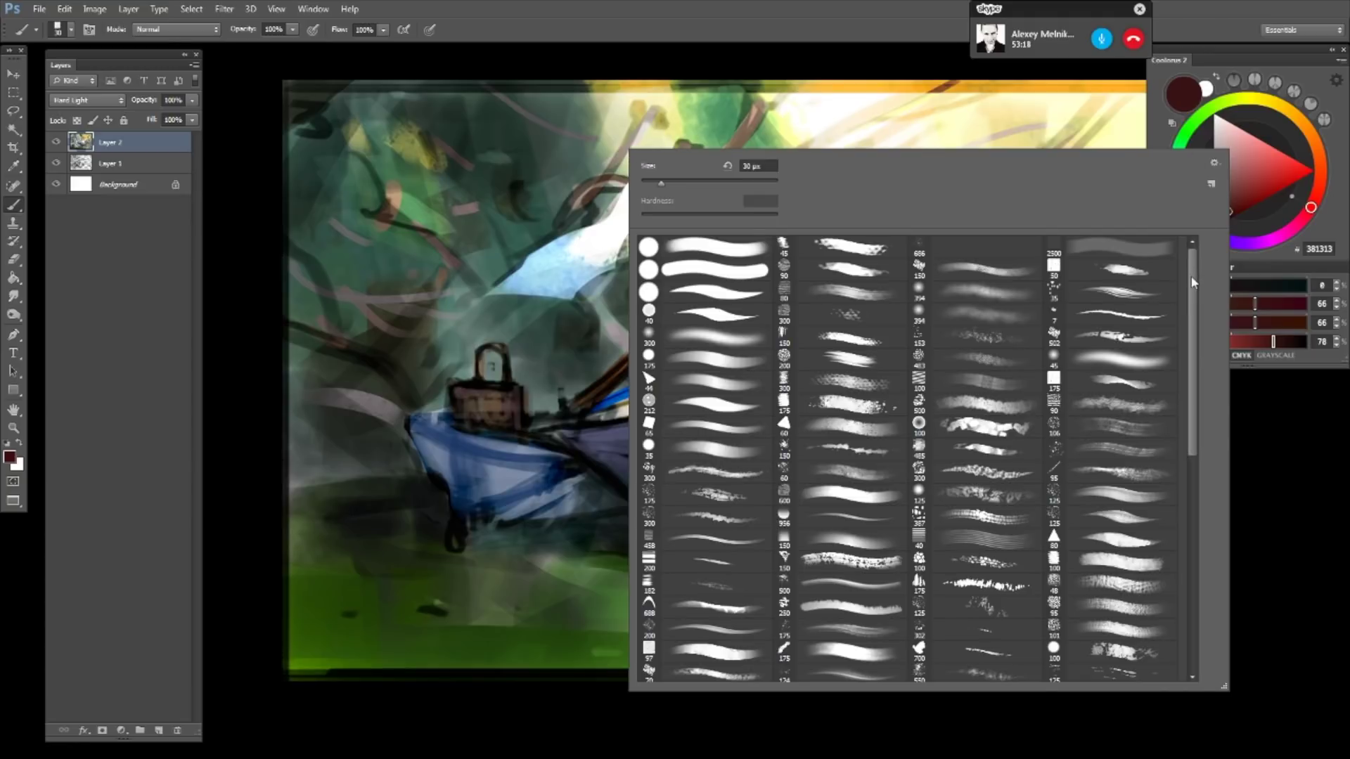
pyautogui.moveTo(1193, 282); pyautogui.dragTo(1191, 244)
pyautogui.click(1120, 273)
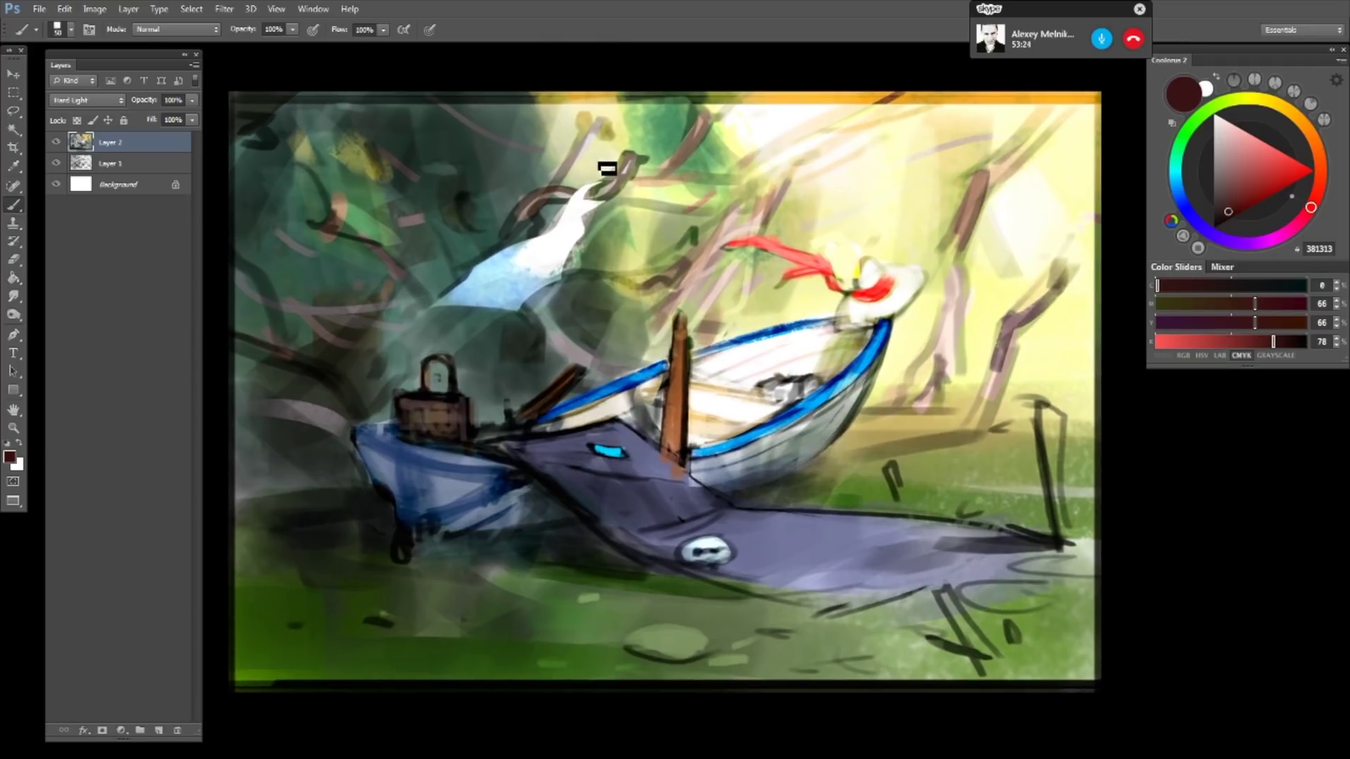
pyautogui.click(159, 731)
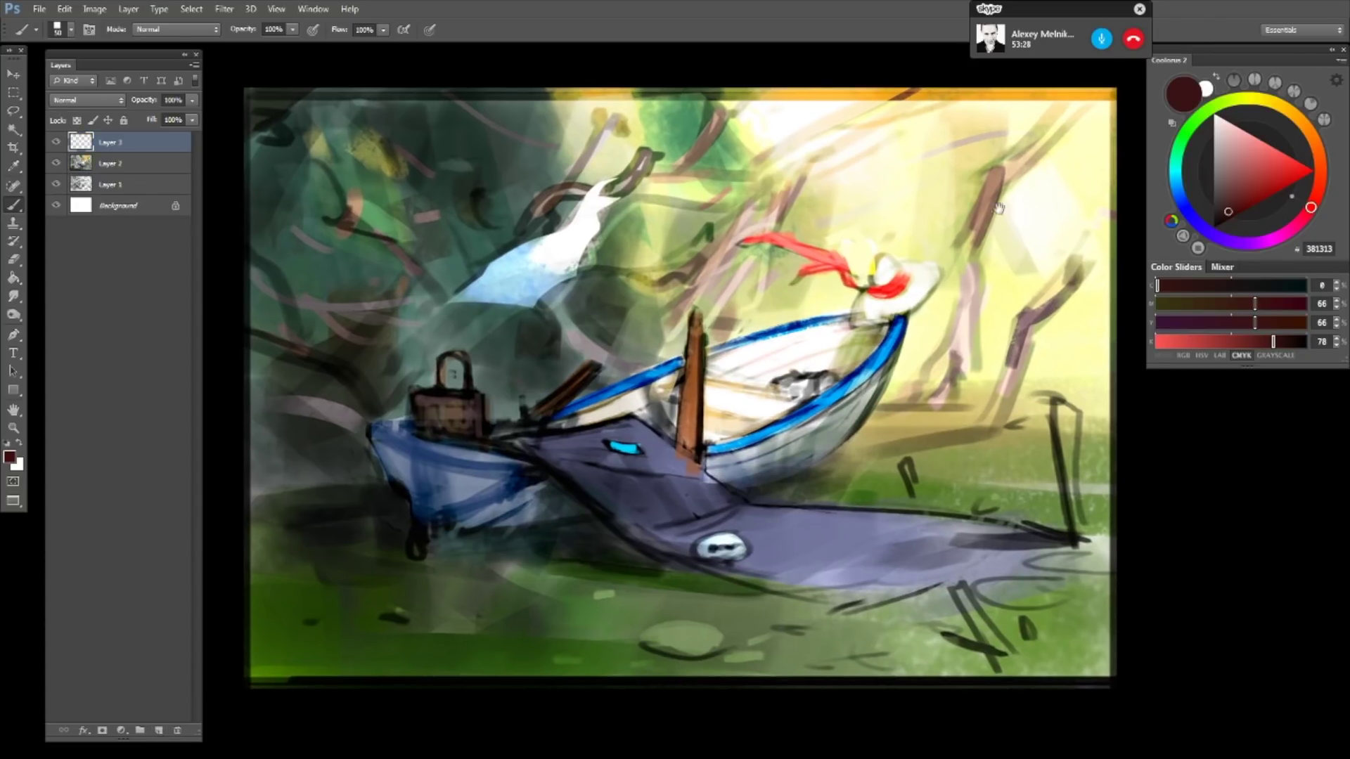
# - Shift the colour from dark red to a deep warm brown in the Coolorus wheel
pyautogui.moveTo(998, 209); pyautogui.dragTo(971, 203)
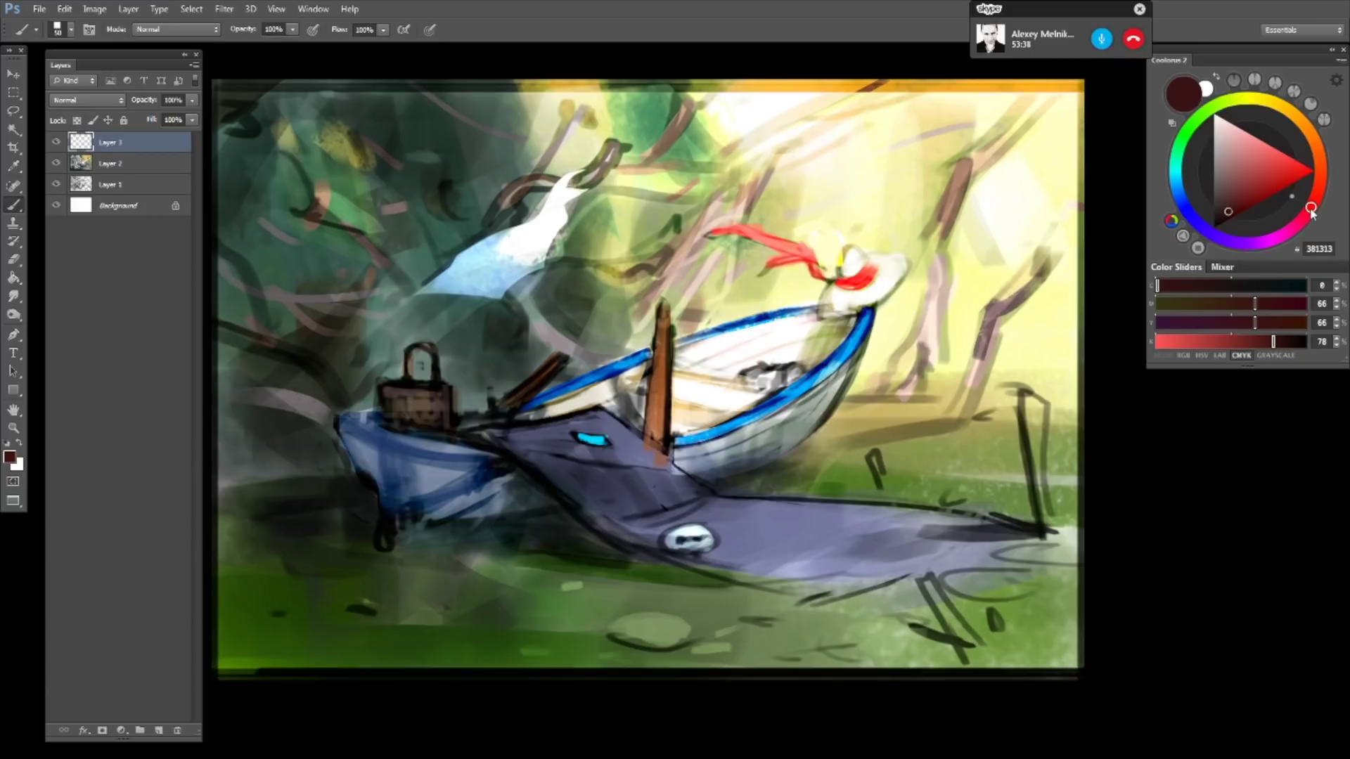
pyautogui.moveTo(1312, 210); pyautogui.dragTo(1304, 126)
pyautogui.click(1220, 201)
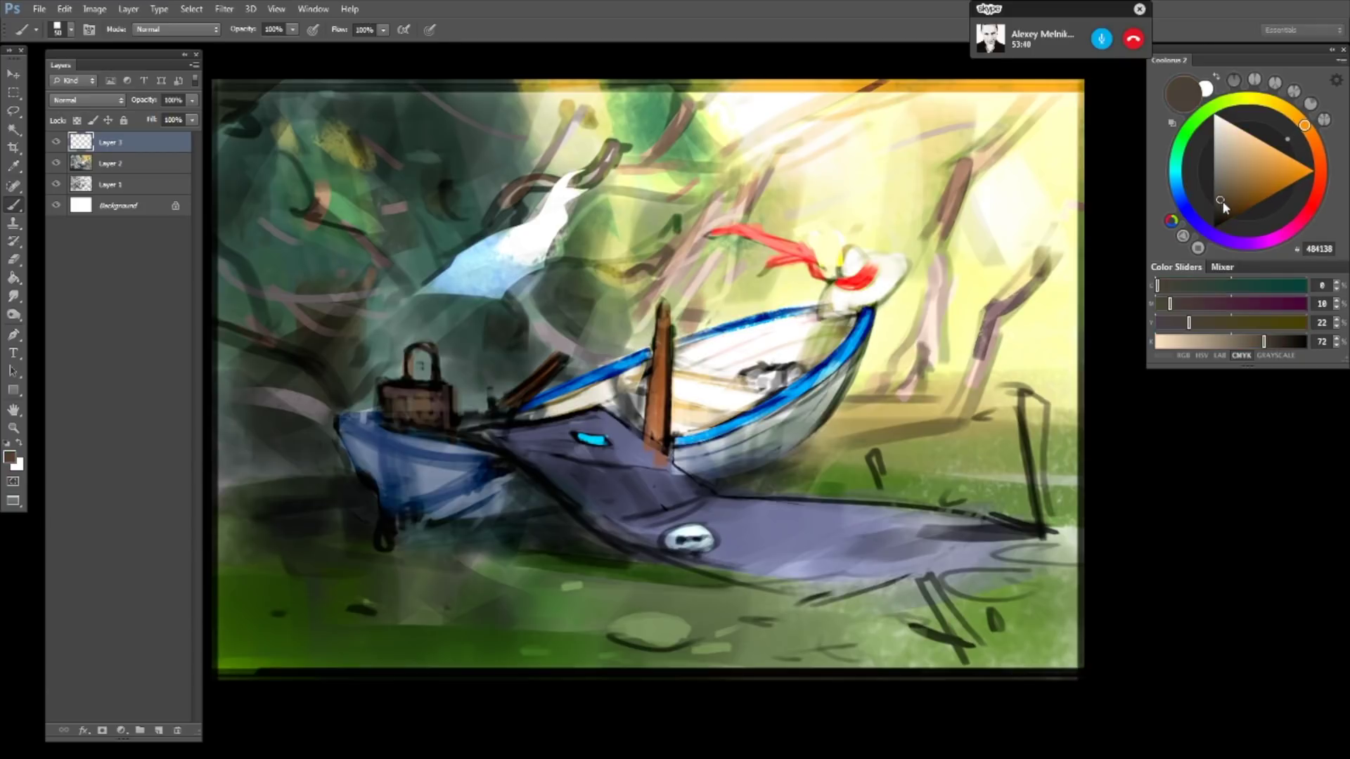
pyautogui.moveTo(1222, 202); pyautogui.dragTo(1228, 215)
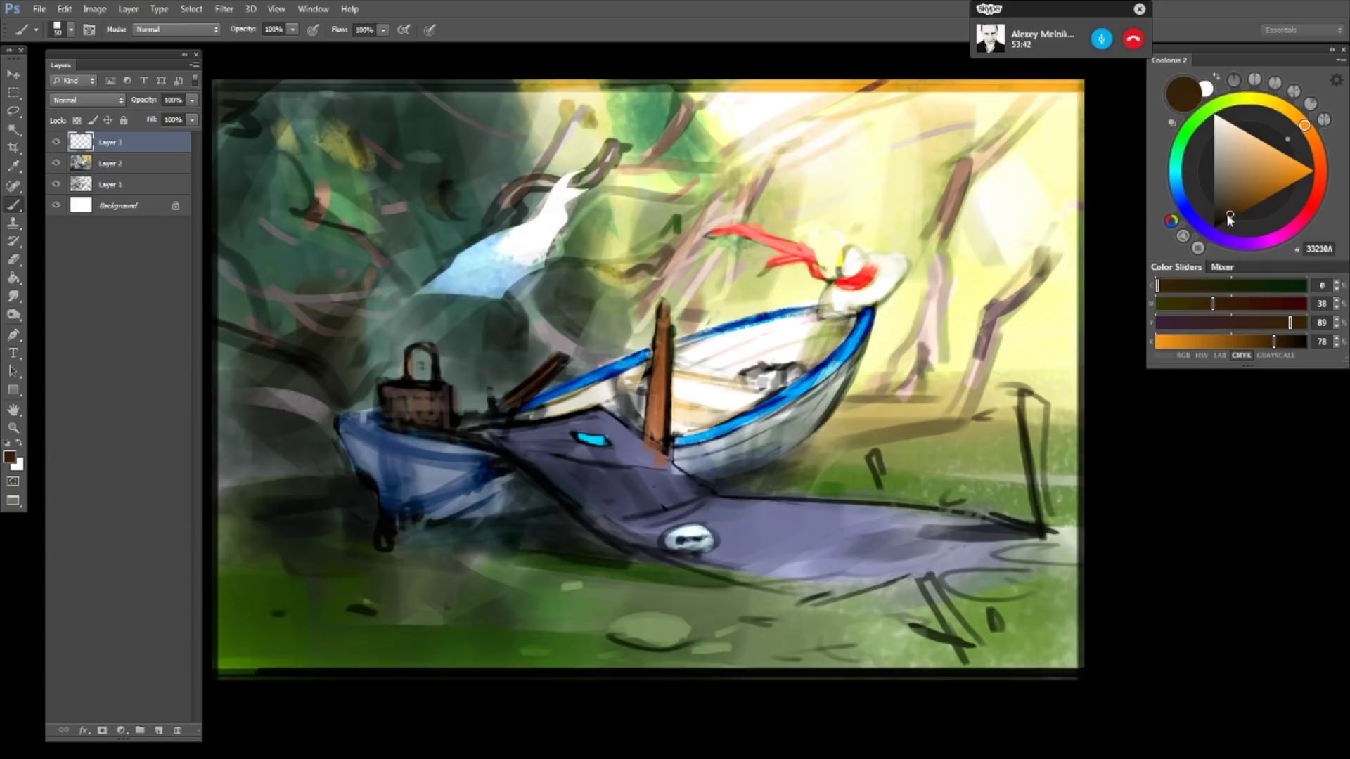
# - Try the 175 px brush preset, then go back to the 50 px brush
pyautogui.moveTo(788, 211); pyautogui.dragTo(767, 222)
pyautogui.rightClick(756, 153)
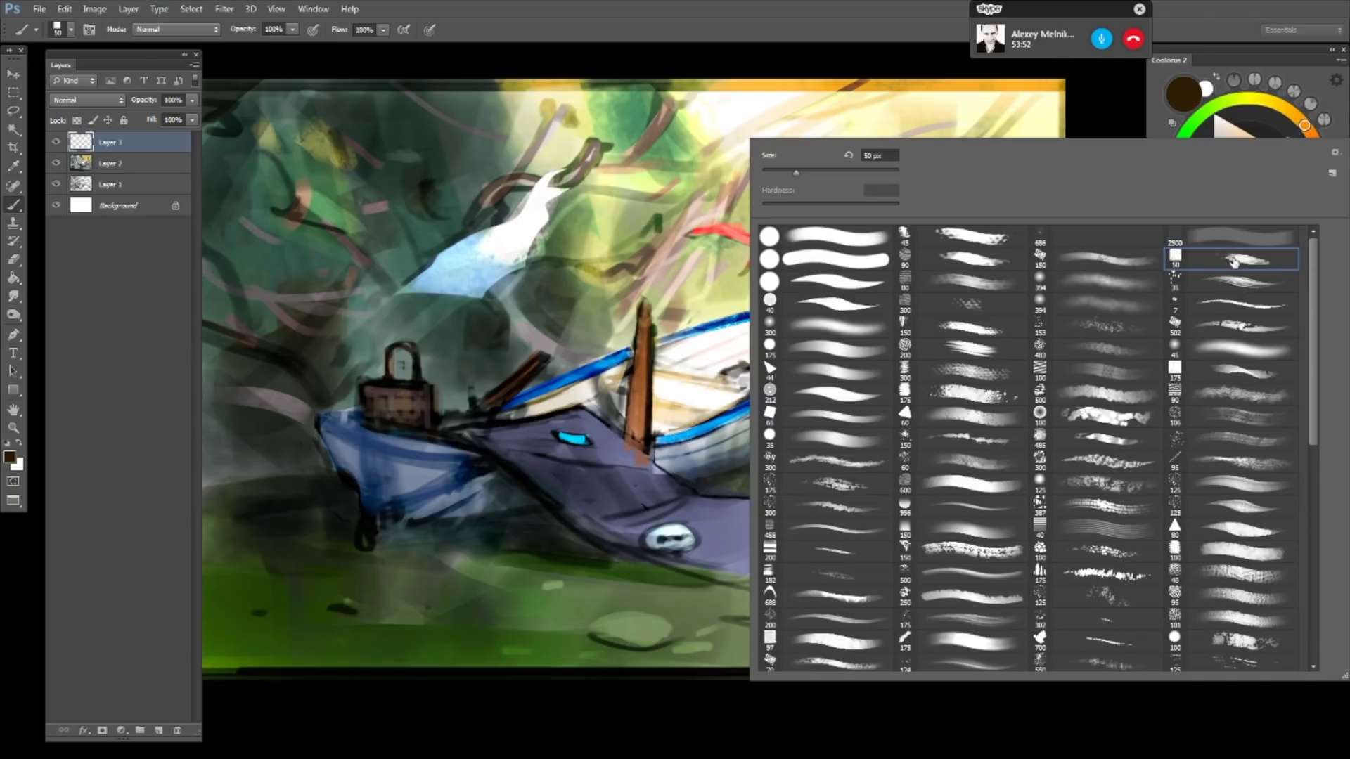
pyautogui.click(1234, 375)
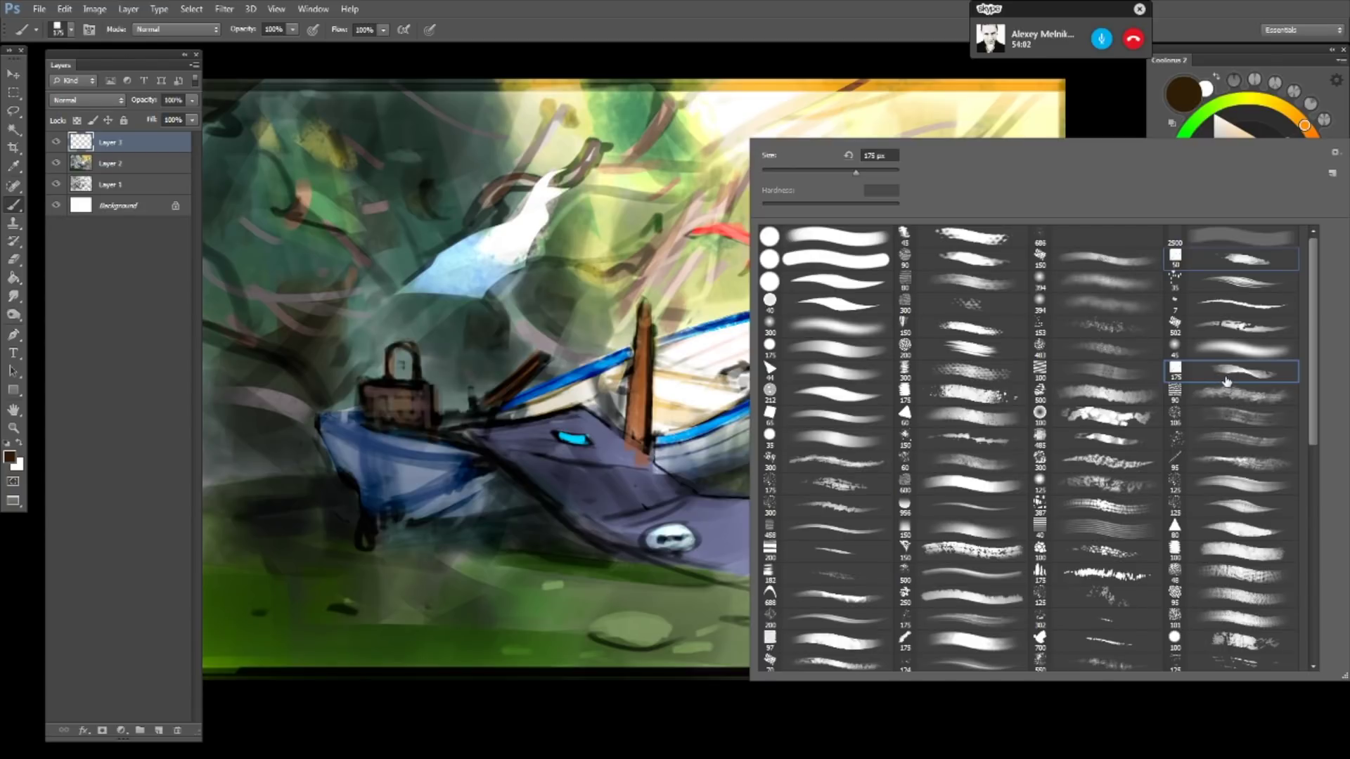
pyautogui.click(1240, 260)
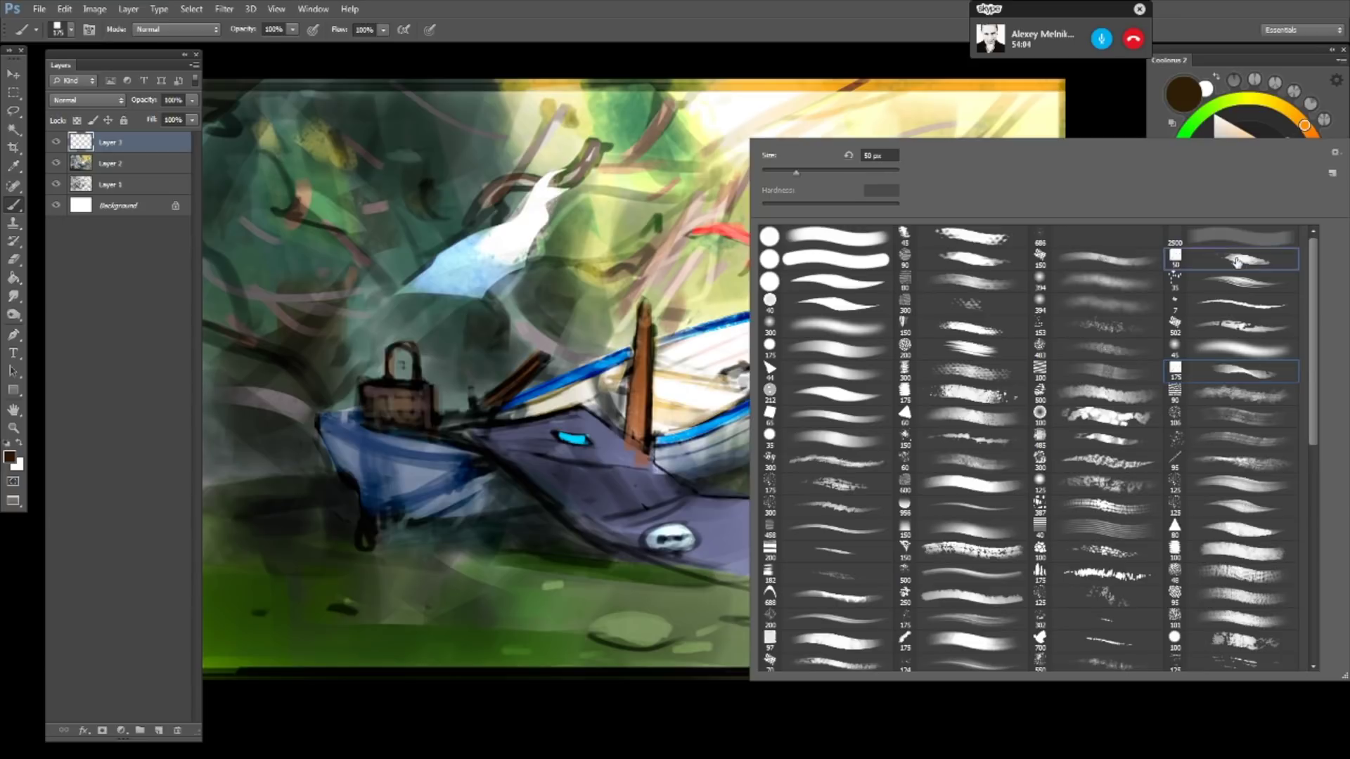
pyautogui.click(408, 139)
# - Compare brush presets and settle on a soft 45 px brush at 0% hardness
pyautogui.moveTo(437, 135); pyautogui.dragTo(539, 167)
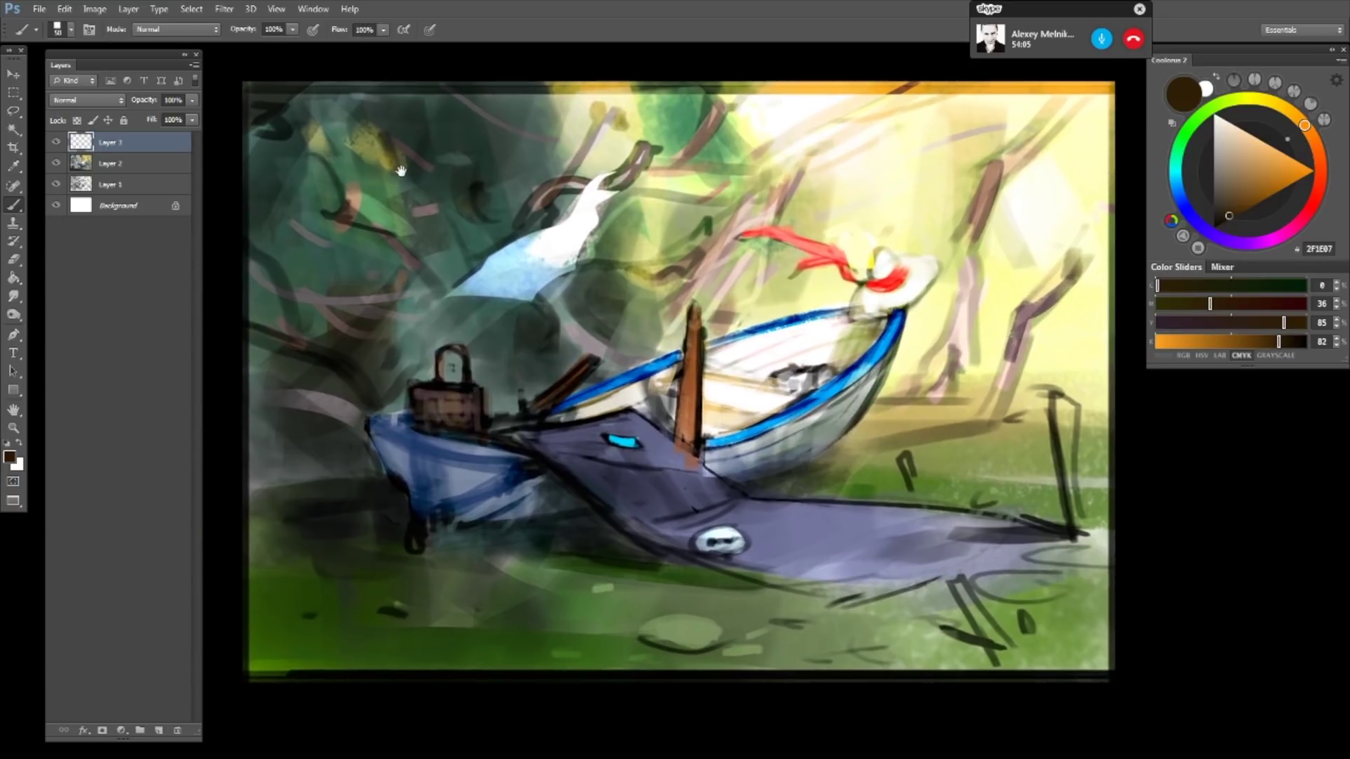
pyautogui.rightClick(506, 192)
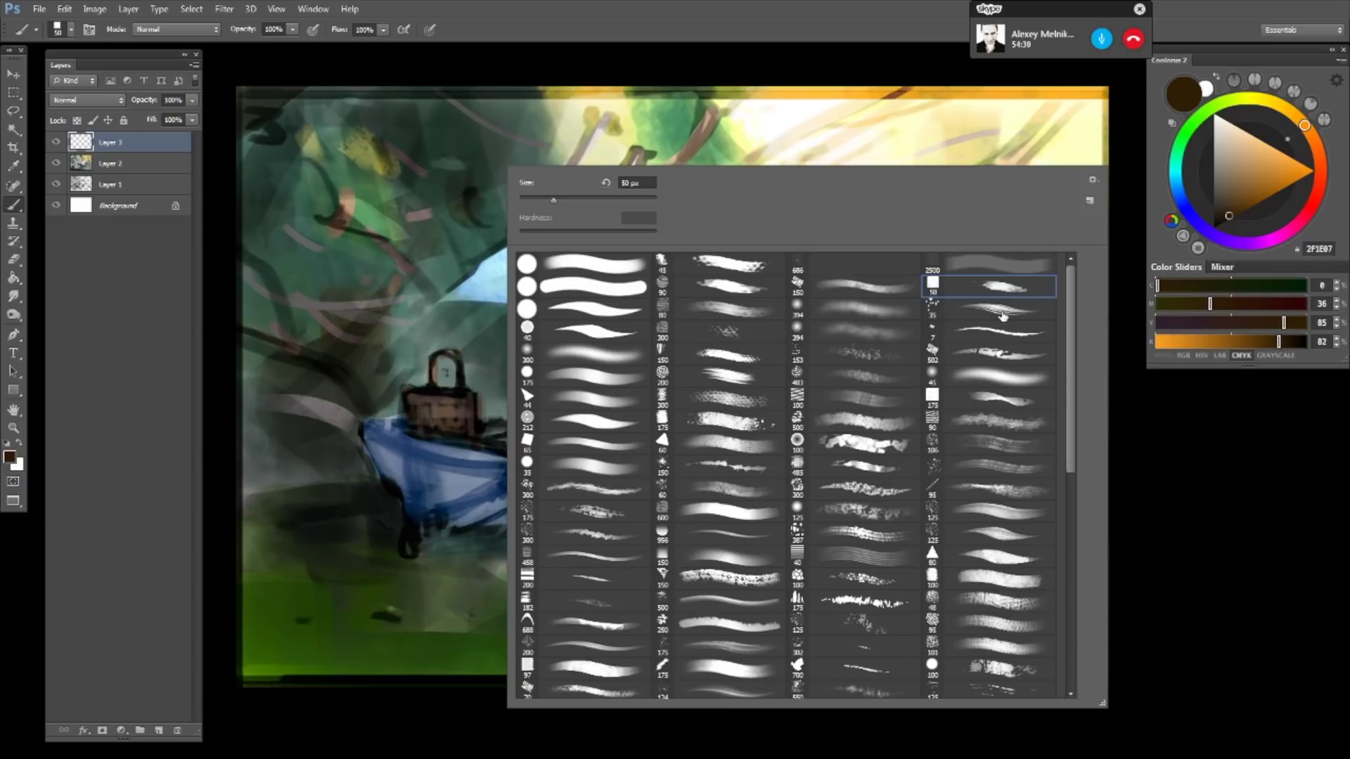
pyautogui.keyDown('shift'); pyautogui.click(1004, 310); pyautogui.keyUp('shift')
pyautogui.keyDown('shift'); pyautogui.click(1001, 356); pyautogui.keyUp('shift')
pyautogui.keyDown('shift'); pyautogui.click(1003, 379); pyautogui.keyUp('shift')
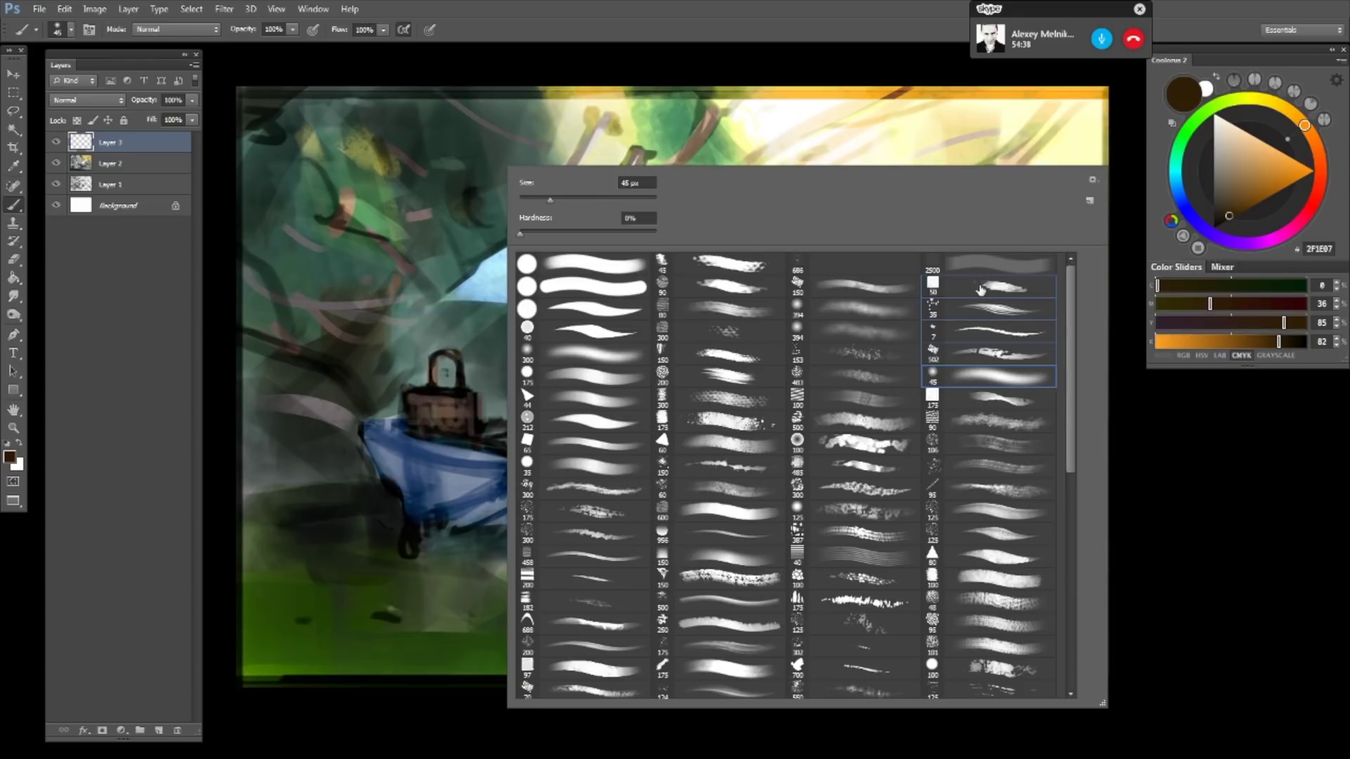
pyautogui.click(977, 288)
# - Pick a tan colour and paint a patch over the upper-left trees, widening it rightward
pyautogui.click(387, 181)
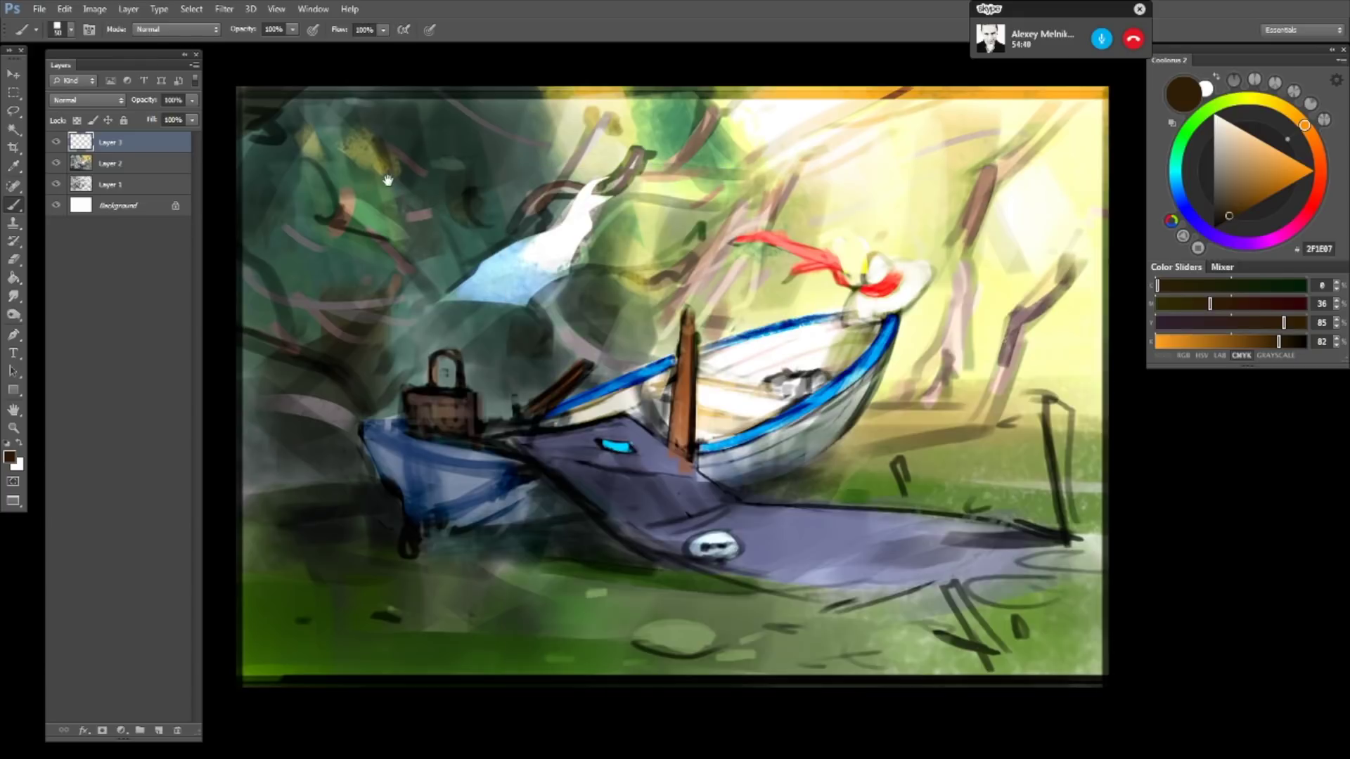
pyautogui.moveTo(379, 180); pyautogui.dragTo(399, 184)
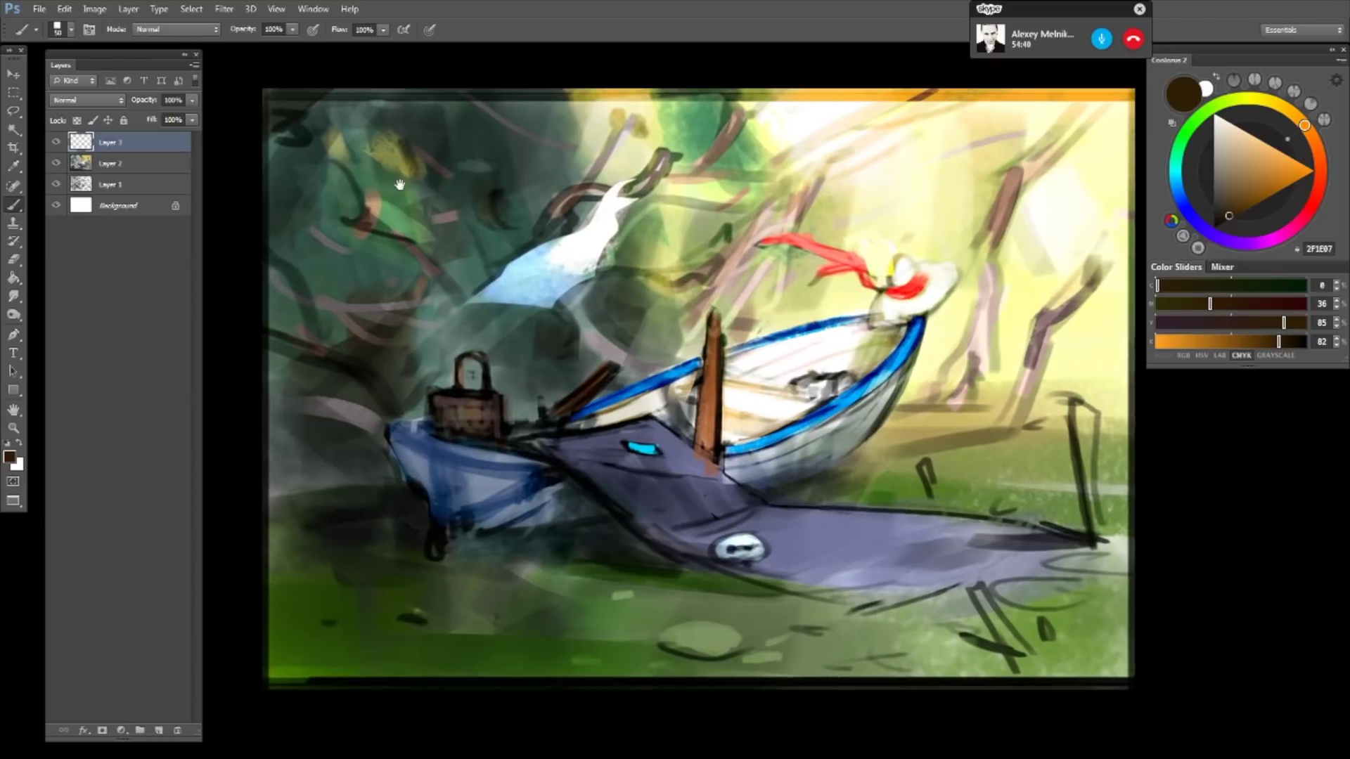
pyautogui.click(1232, 196)
pyautogui.click(1250, 172)
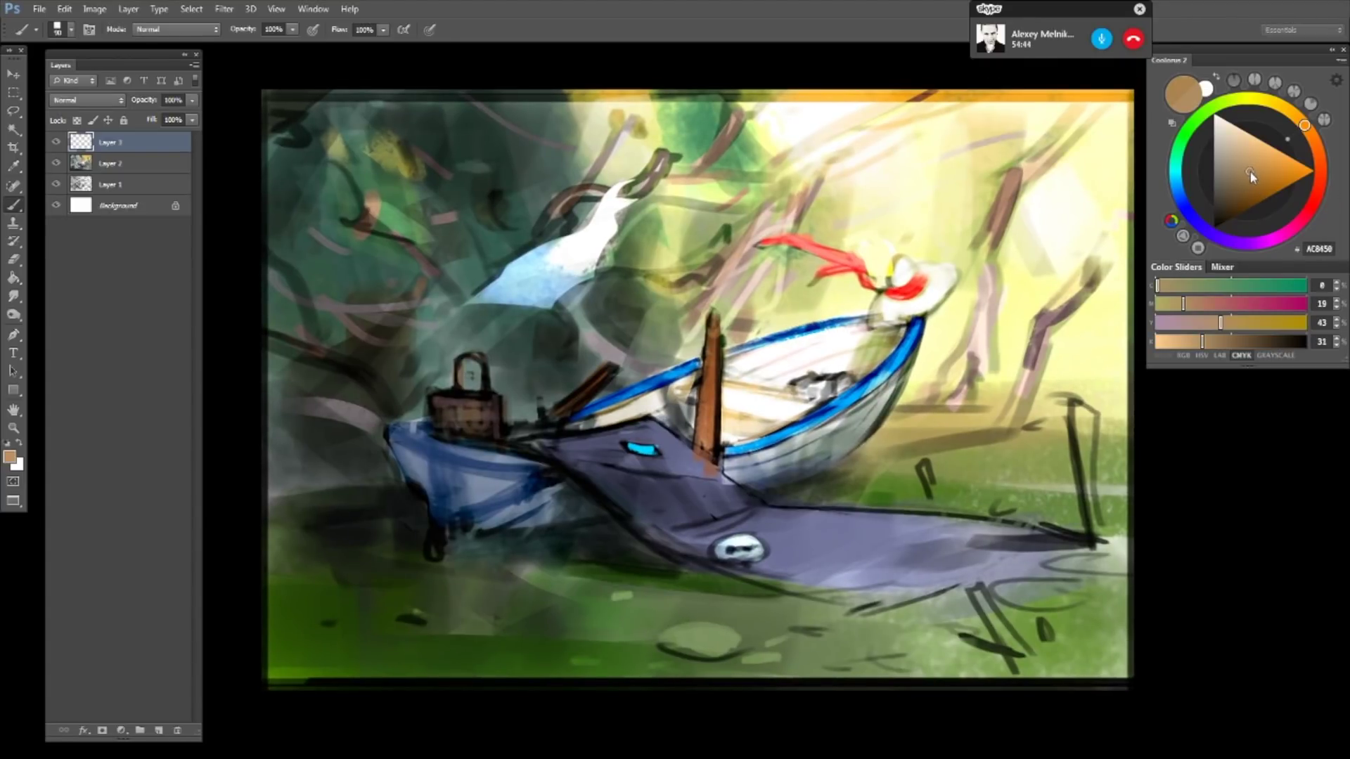
pyautogui.moveTo(455, 141); pyautogui.dragTo(492, 345)
pyautogui.press('[')
pyautogui.press('[')
pyautogui.press('[')
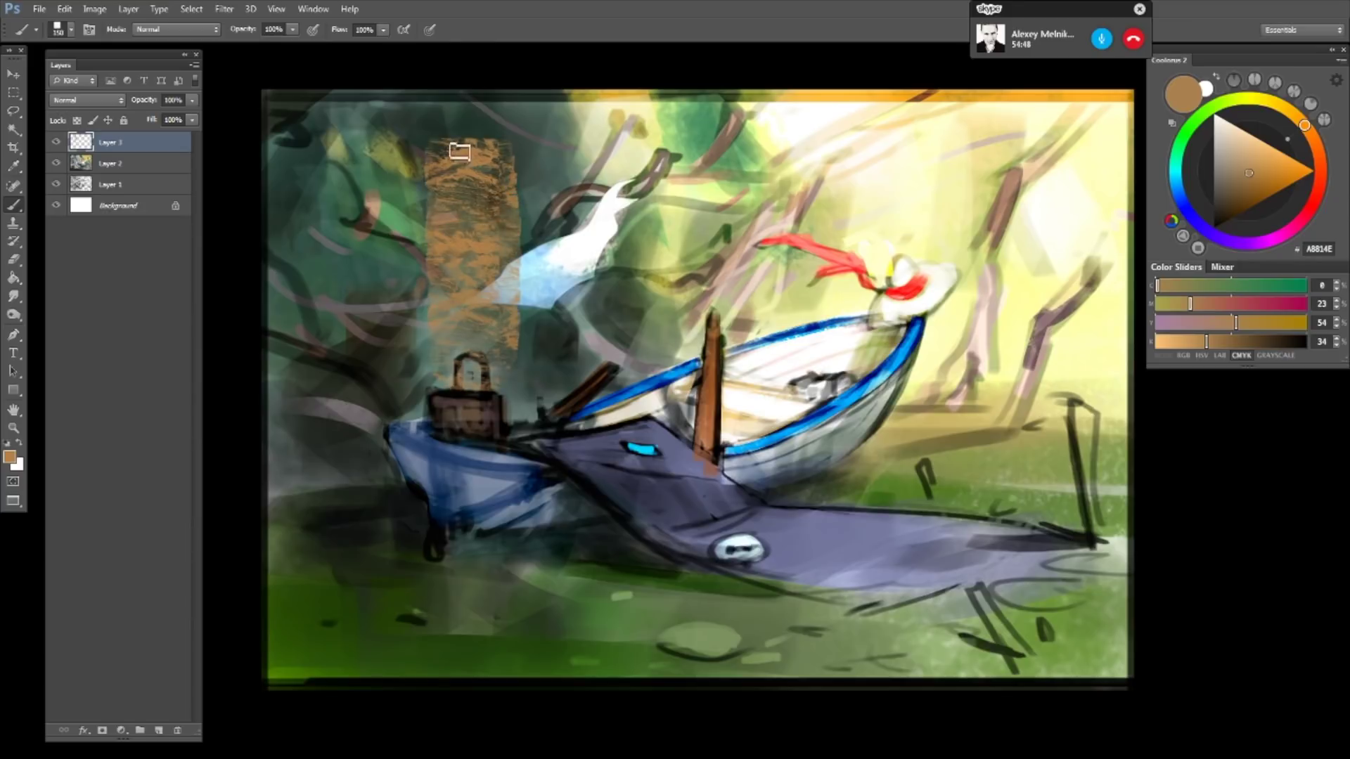
pyautogui.moveTo(478, 211)
pyautogui.mouseDown()
pyautogui.moveTo(513, 175)
pyautogui.moveTo(537, 193)
pyautogui.moveTo(509, 134)
pyautogui.moveTo(534, 260)
pyautogui.mouseUp()
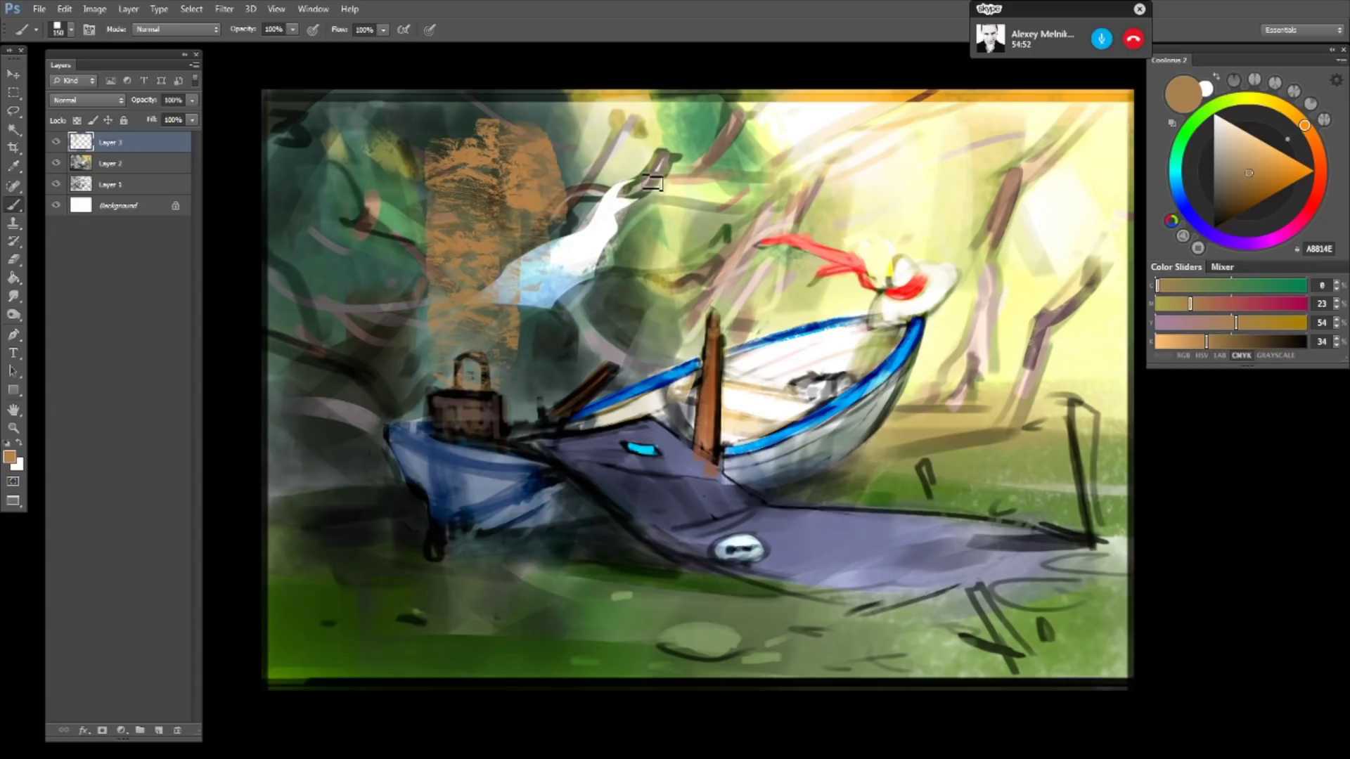
pyautogui.moveTo(571, 170); pyautogui.dragTo(574, 170)
# - Resize the brush between 150 and 175 px and extend the tan patch right, up and down-left
pyautogui.scroll(1, 573, 170)
pyautogui.scroll(1, 574, 169)
pyautogui.scroll(1, 574, 169)
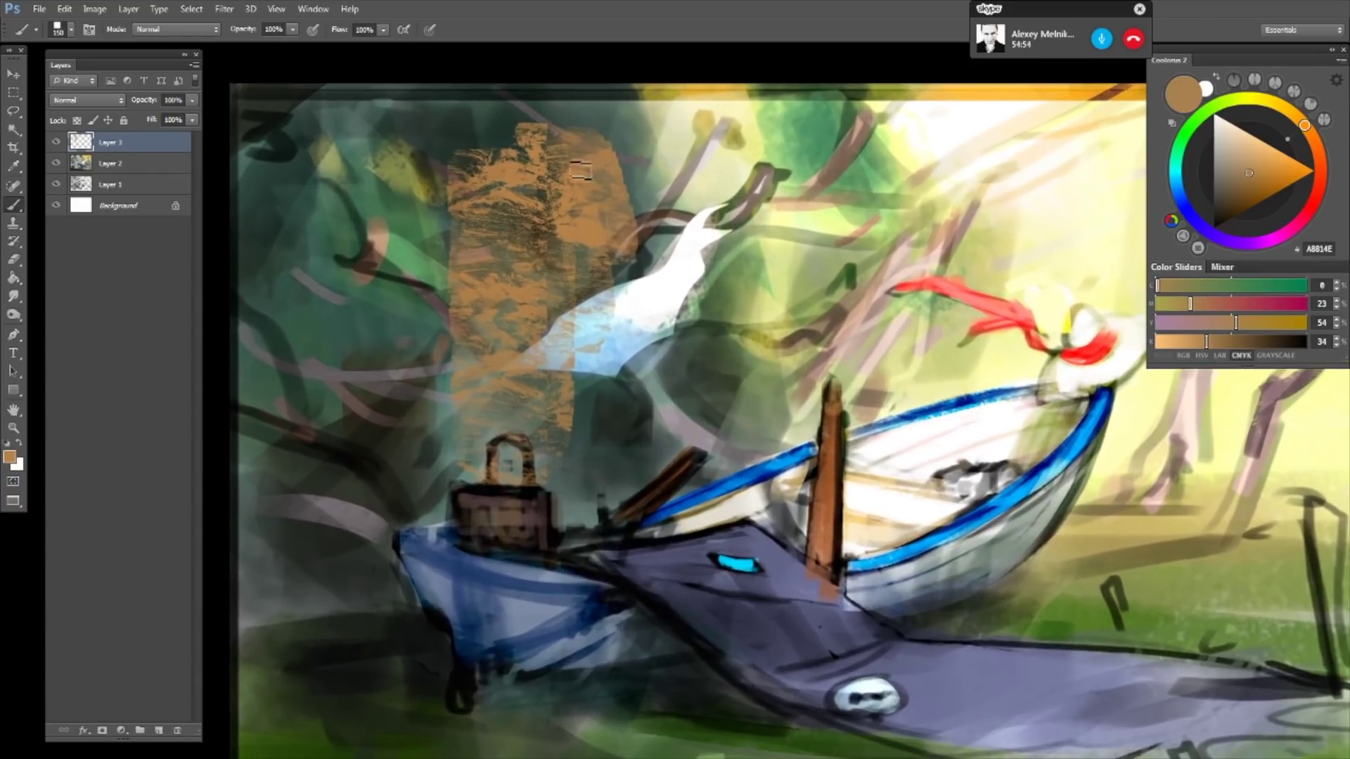
pyautogui.press('[')
pyautogui.press('[')
pyautogui.press('[')
pyautogui.press(']')
pyautogui.press(']')
pyautogui.moveTo(593, 142); pyautogui.dragTo(628, 209)
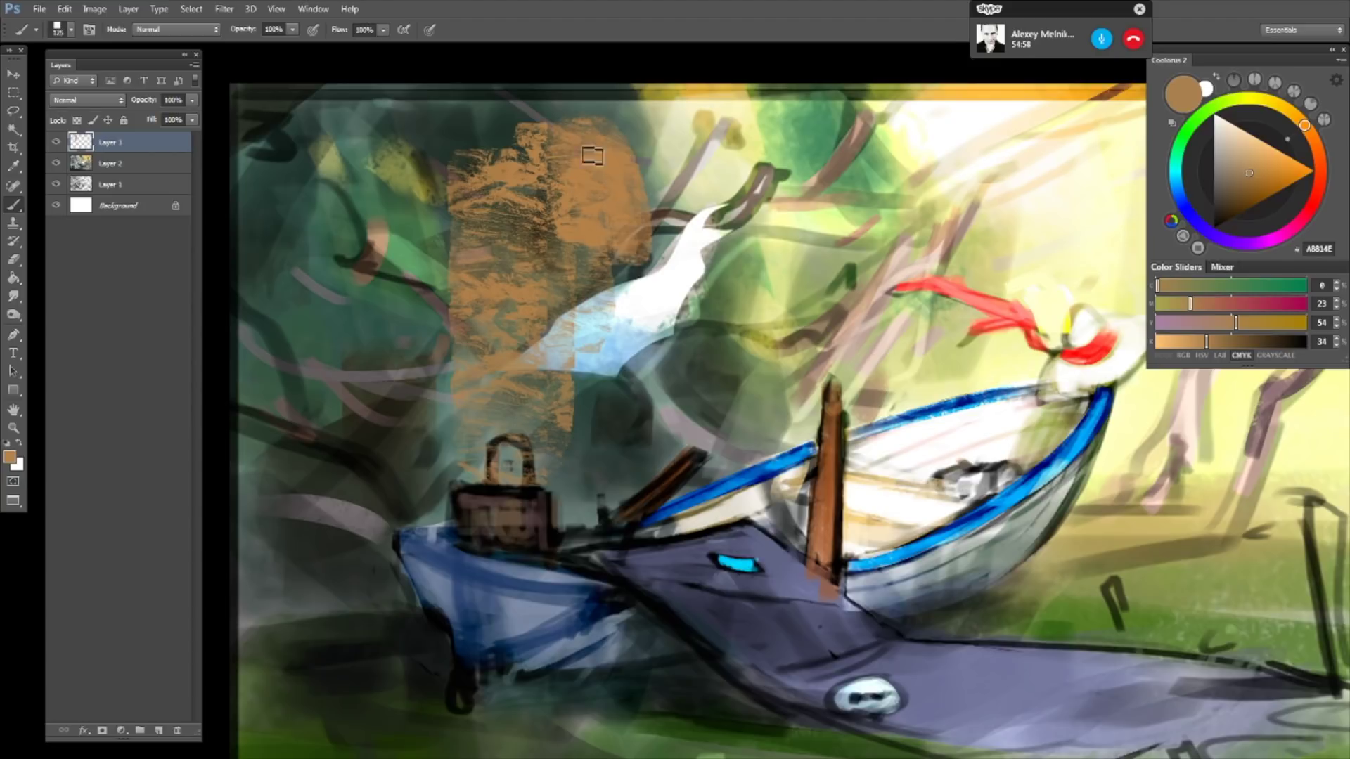
pyautogui.press(']')
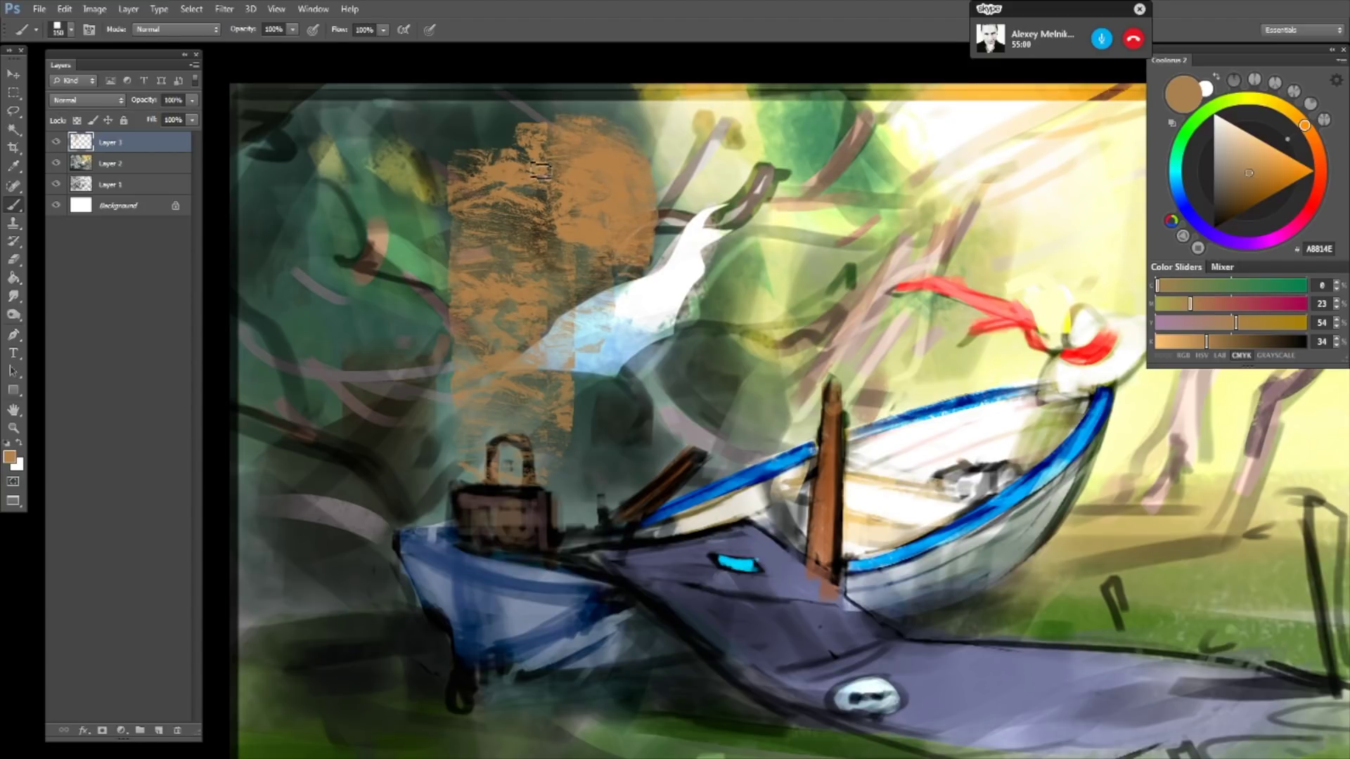
pyautogui.moveTo(556, 120)
pyautogui.mouseDown()
pyautogui.moveTo(487, 184)
pyautogui.moveTo(438, 135)
pyautogui.mouseUp()
pyautogui.press(']')
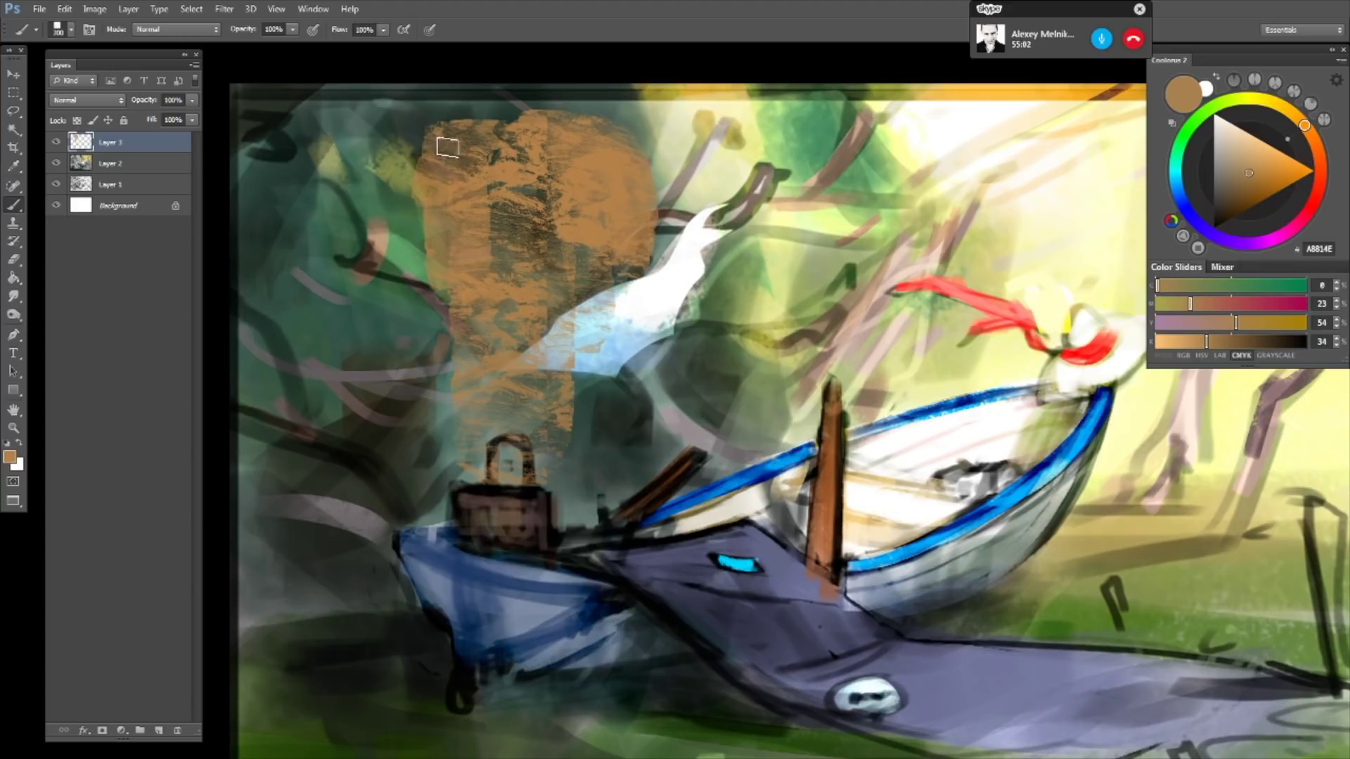
pyautogui.moveTo(415, 183); pyautogui.dragTo(415, 282)
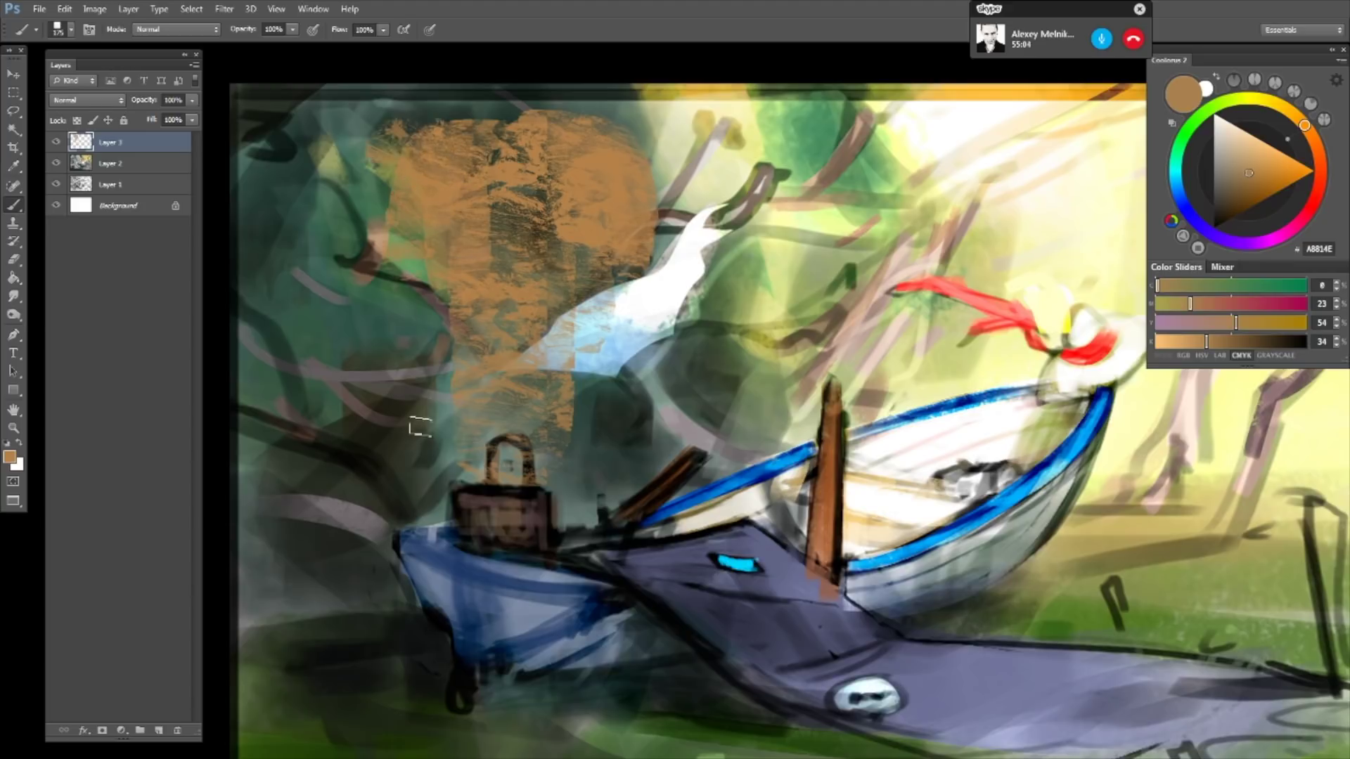
pyautogui.press('[')
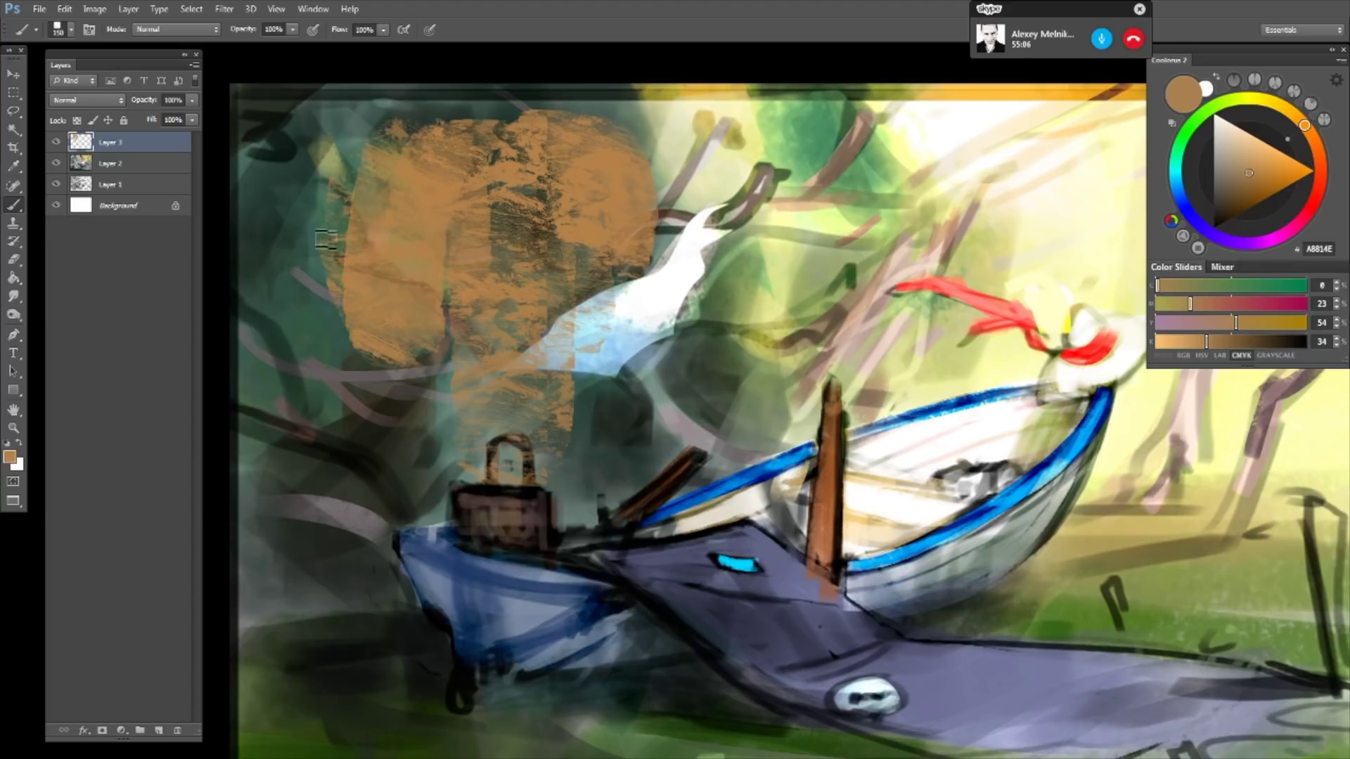
pyautogui.moveTo(415, 283); pyautogui.dragTo(380, 393)
# - Switch to a pinker tan and fill the patch's left edge, top and lower part
pyautogui.click(1217, 323)
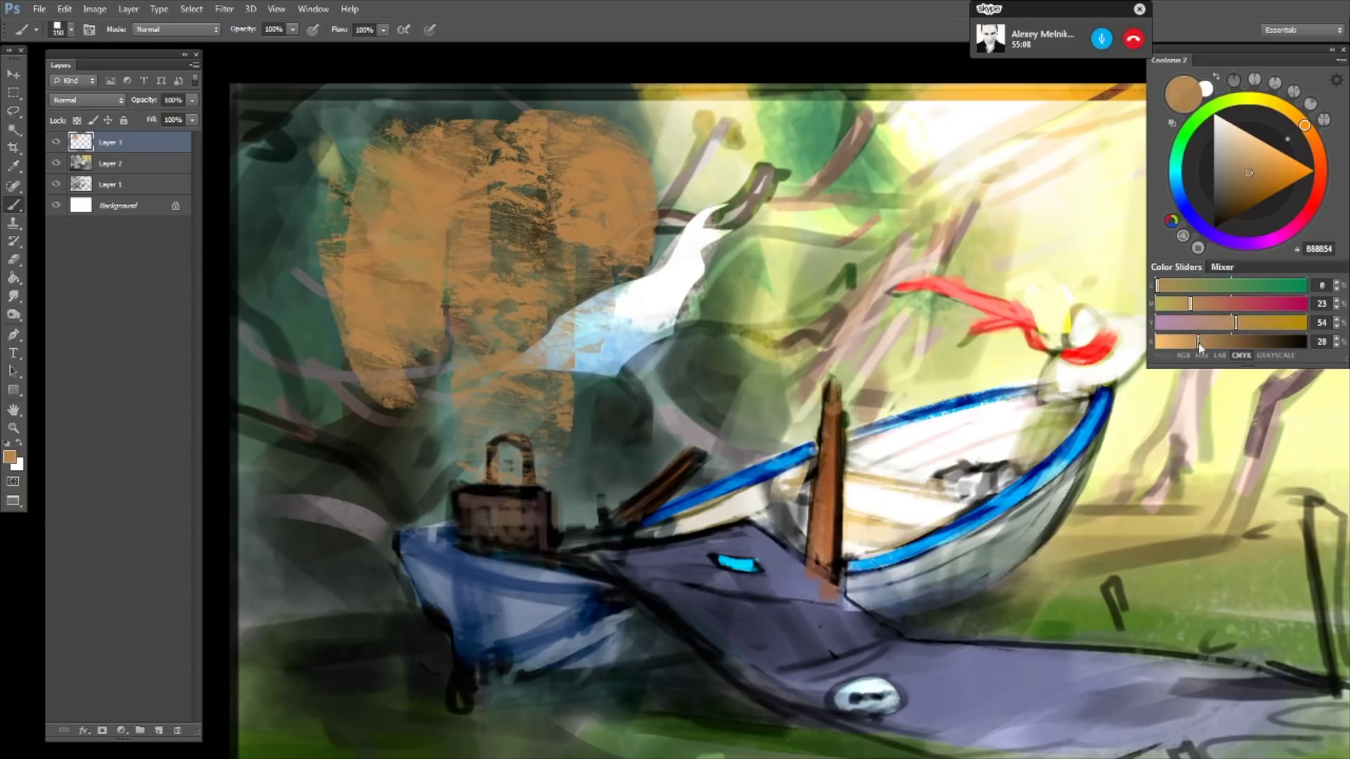
pyautogui.moveTo(338, 219)
pyautogui.mouseDown()
pyautogui.moveTo(366, 111)
pyautogui.moveTo(382, 256)
pyautogui.mouseUp()
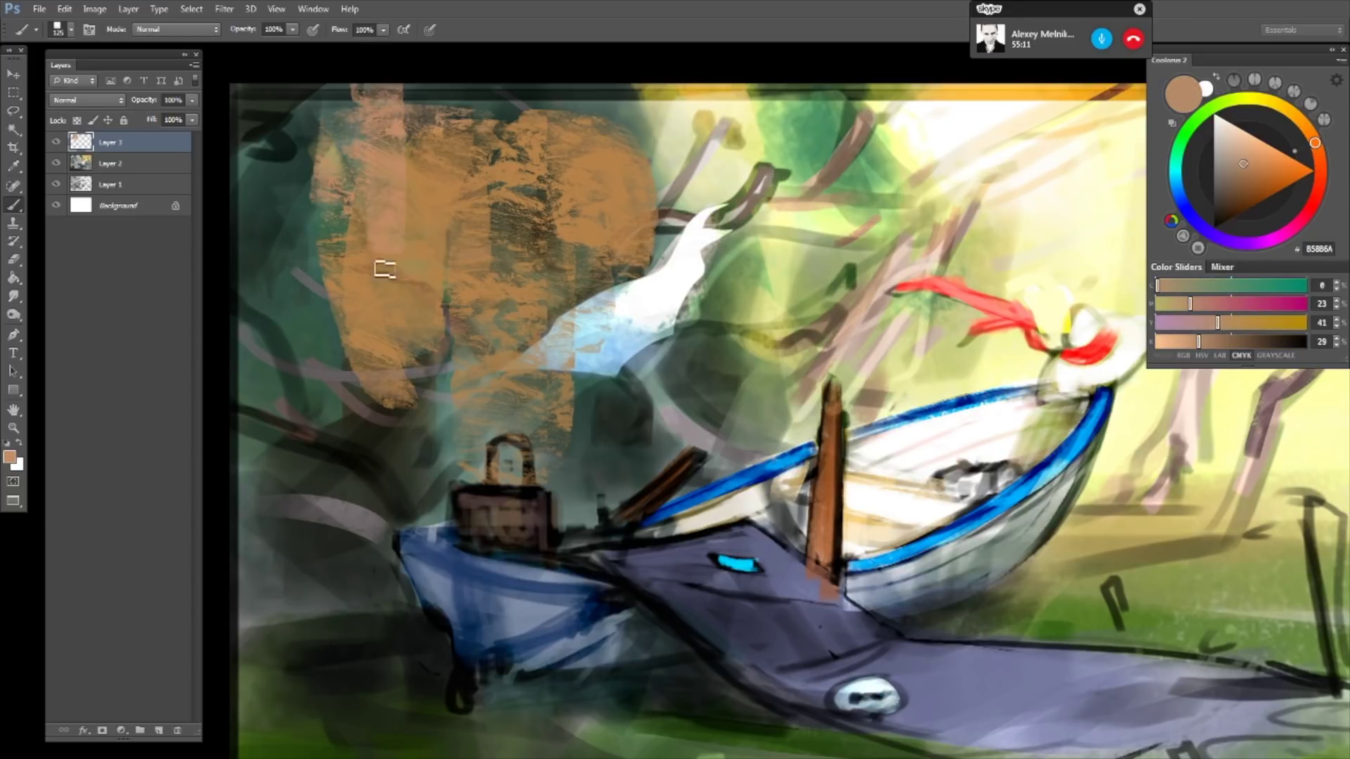
pyautogui.moveTo(336, 88); pyautogui.dragTo(299, 281)
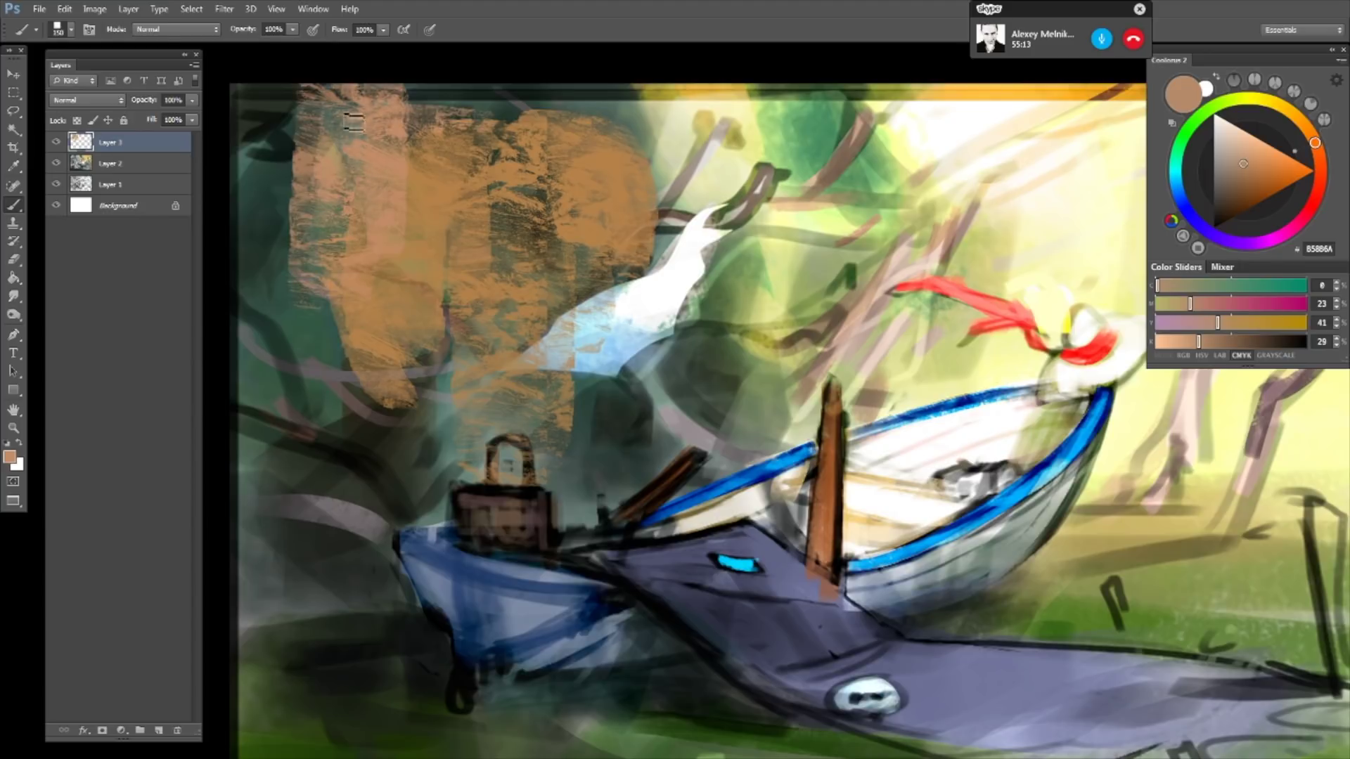
pyautogui.moveTo(357, 135); pyautogui.dragTo(413, 237)
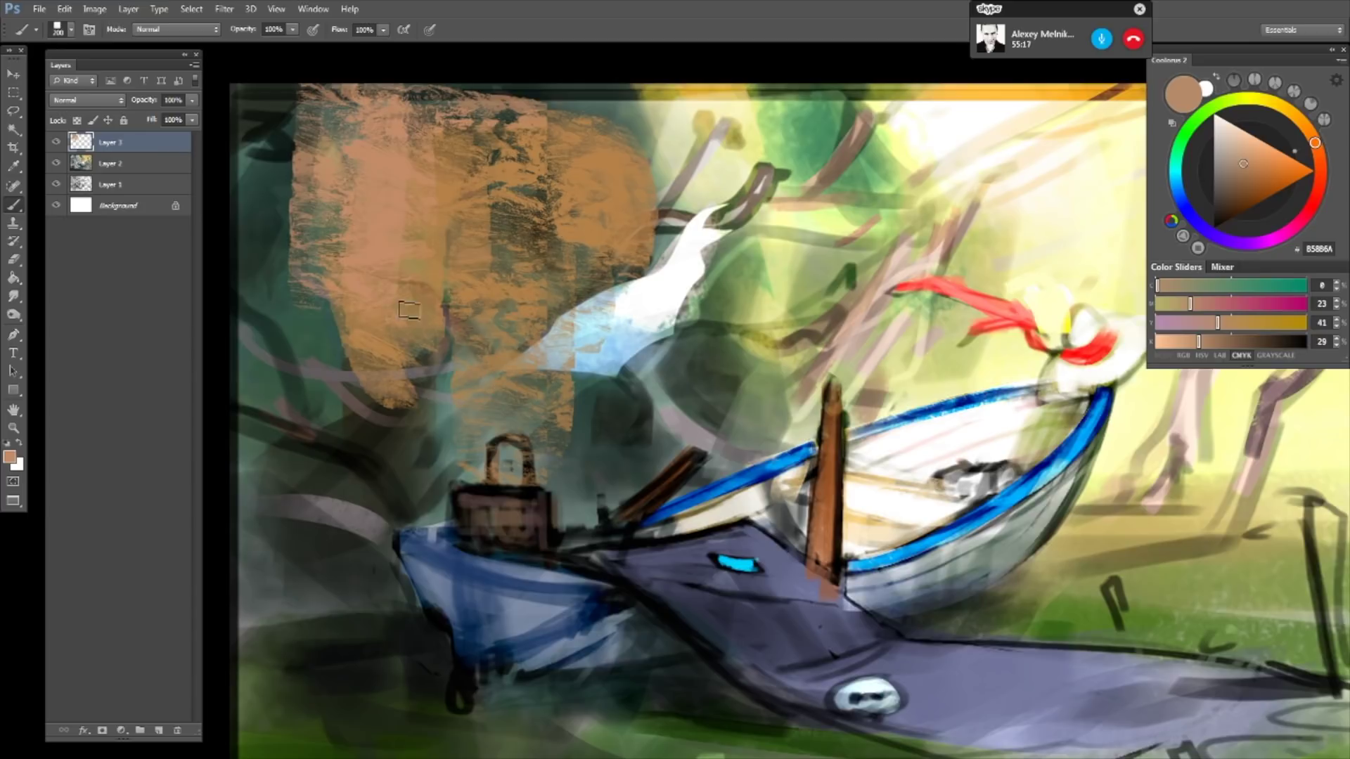
pyautogui.moveTo(418, 296); pyautogui.dragTo(439, 486)
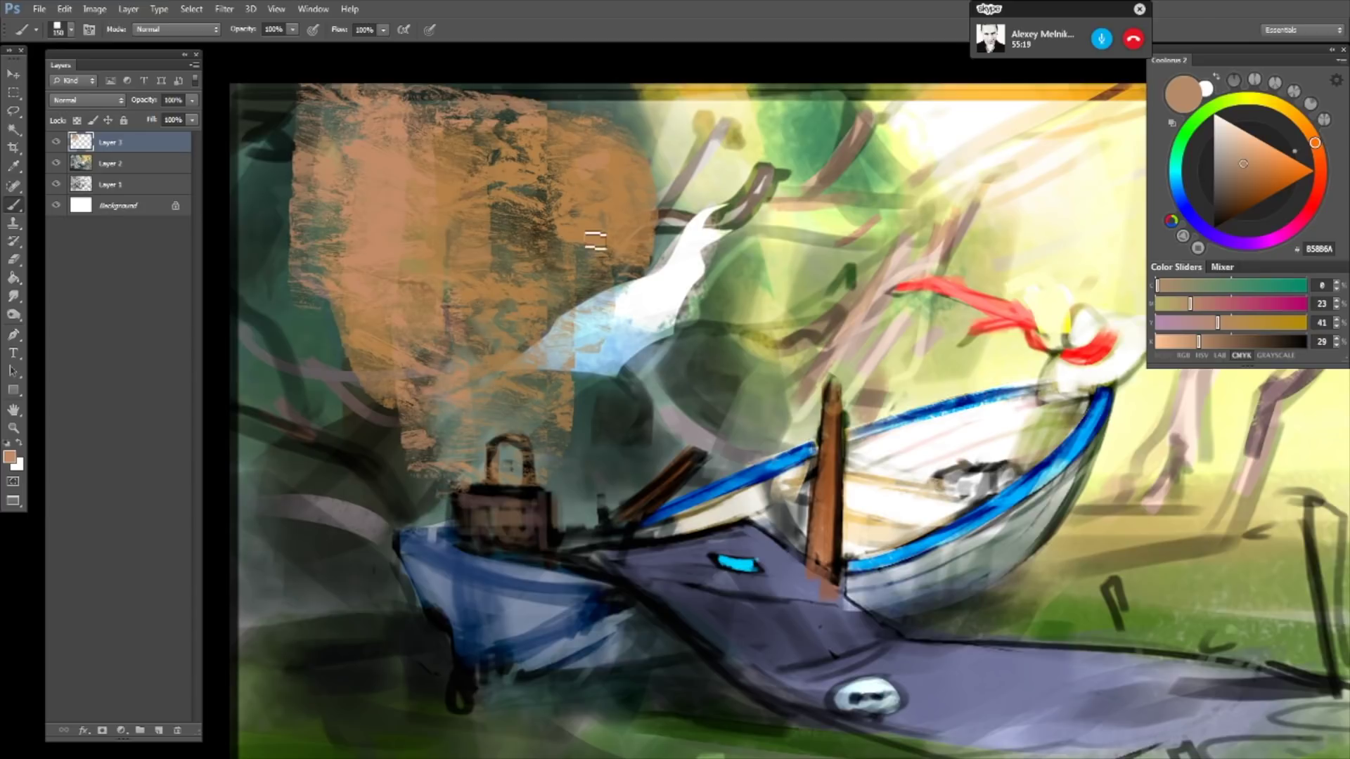
# - Paint thin darker-brown vertical strokes at the left edge with a roughly 40 px brush
pyautogui.rightClick(700, 158)
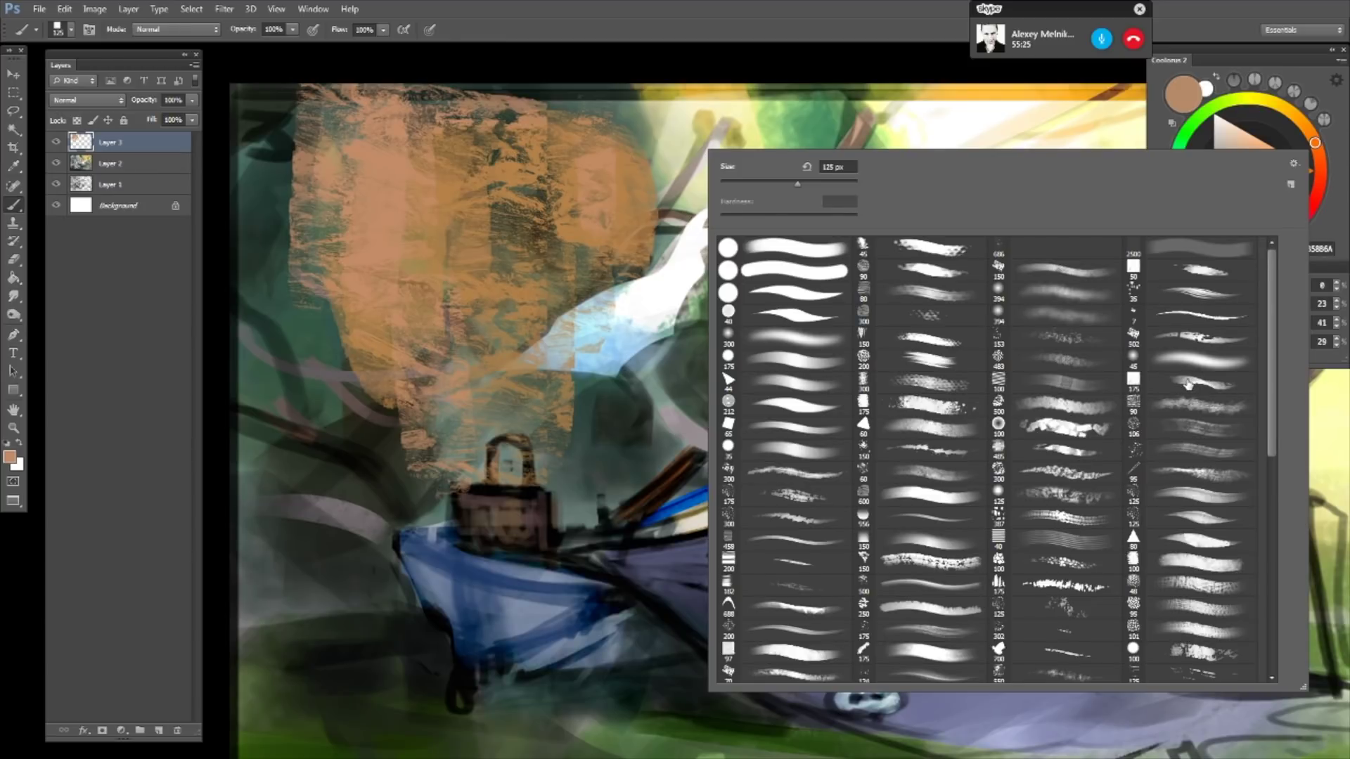
pyautogui.click(1188, 384)
pyautogui.press('Return')
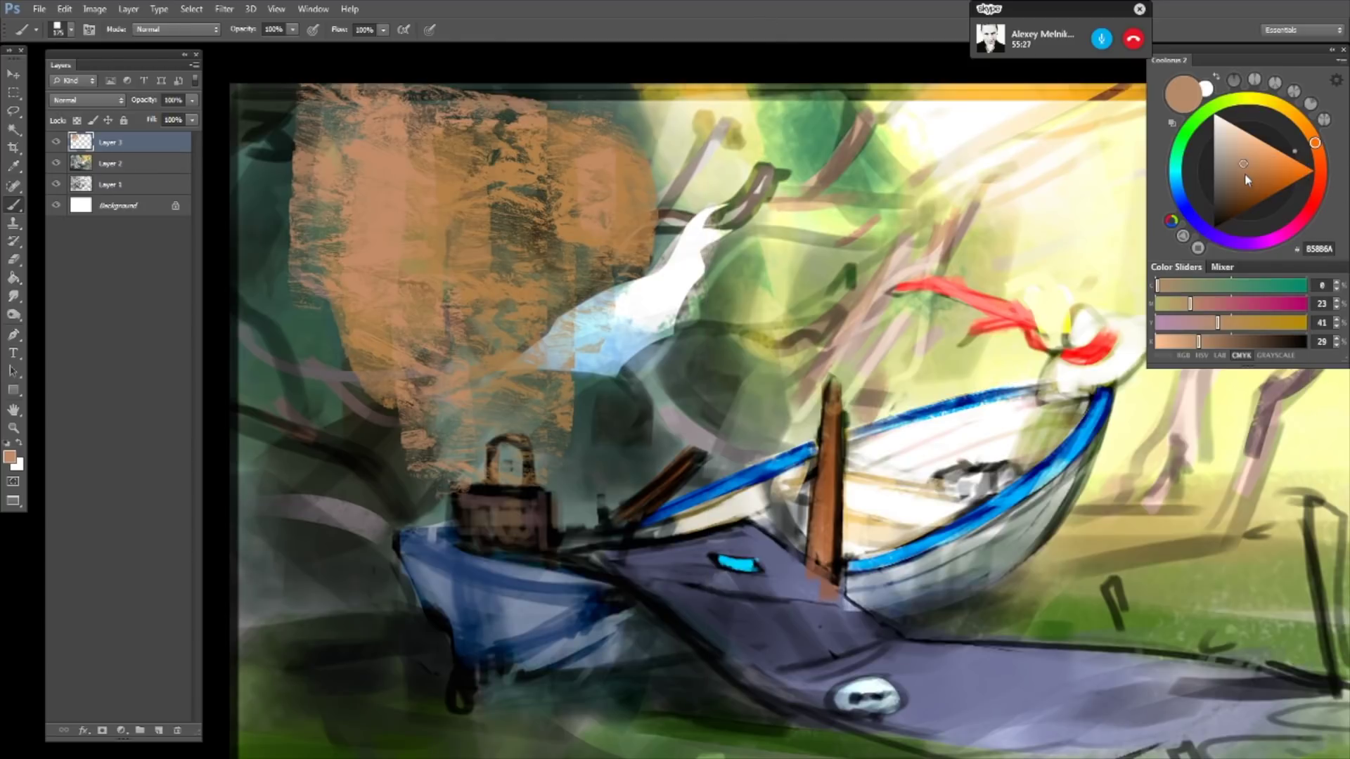
pyautogui.moveTo(1247, 180); pyautogui.dragTo(1236, 177)
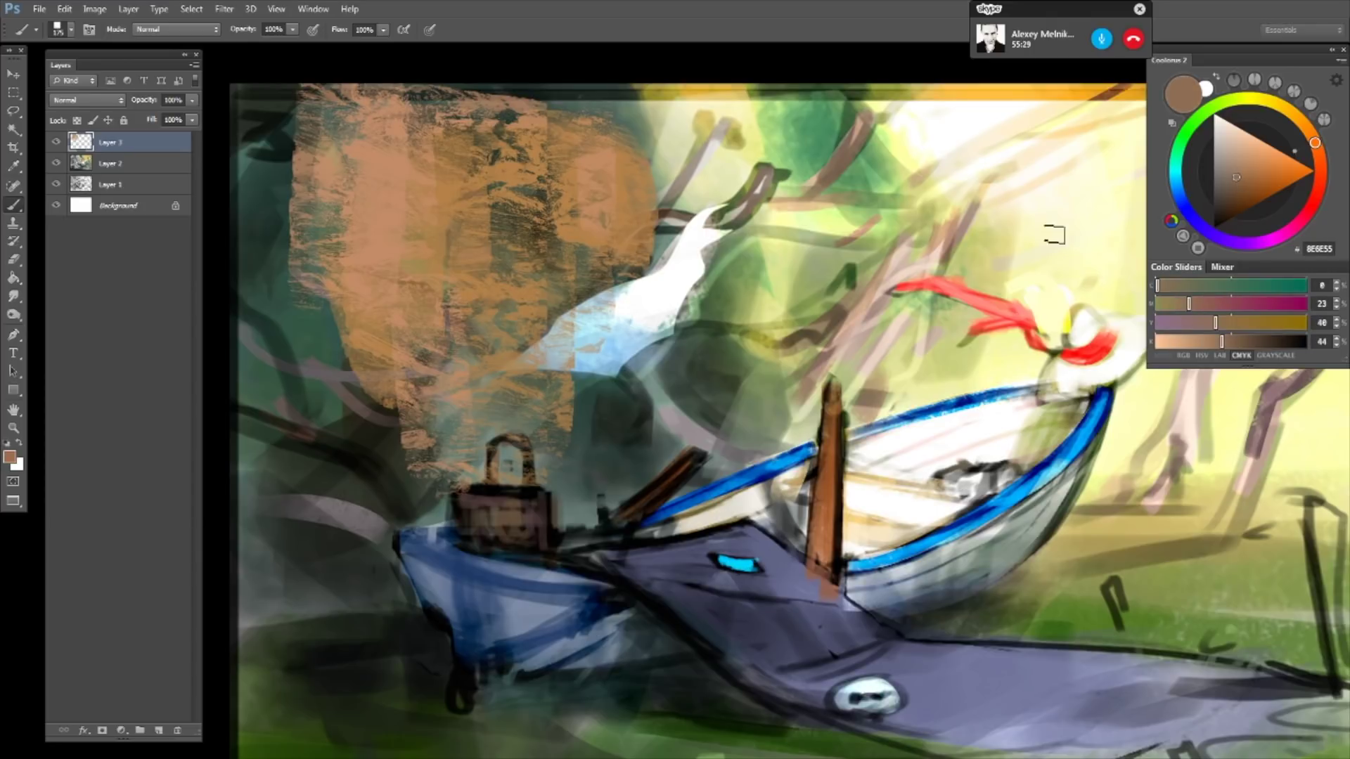
pyautogui.press('[')
pyautogui.press('[')
pyautogui.press('[')
pyautogui.moveTo(287, 128); pyautogui.dragTo(286, 287)
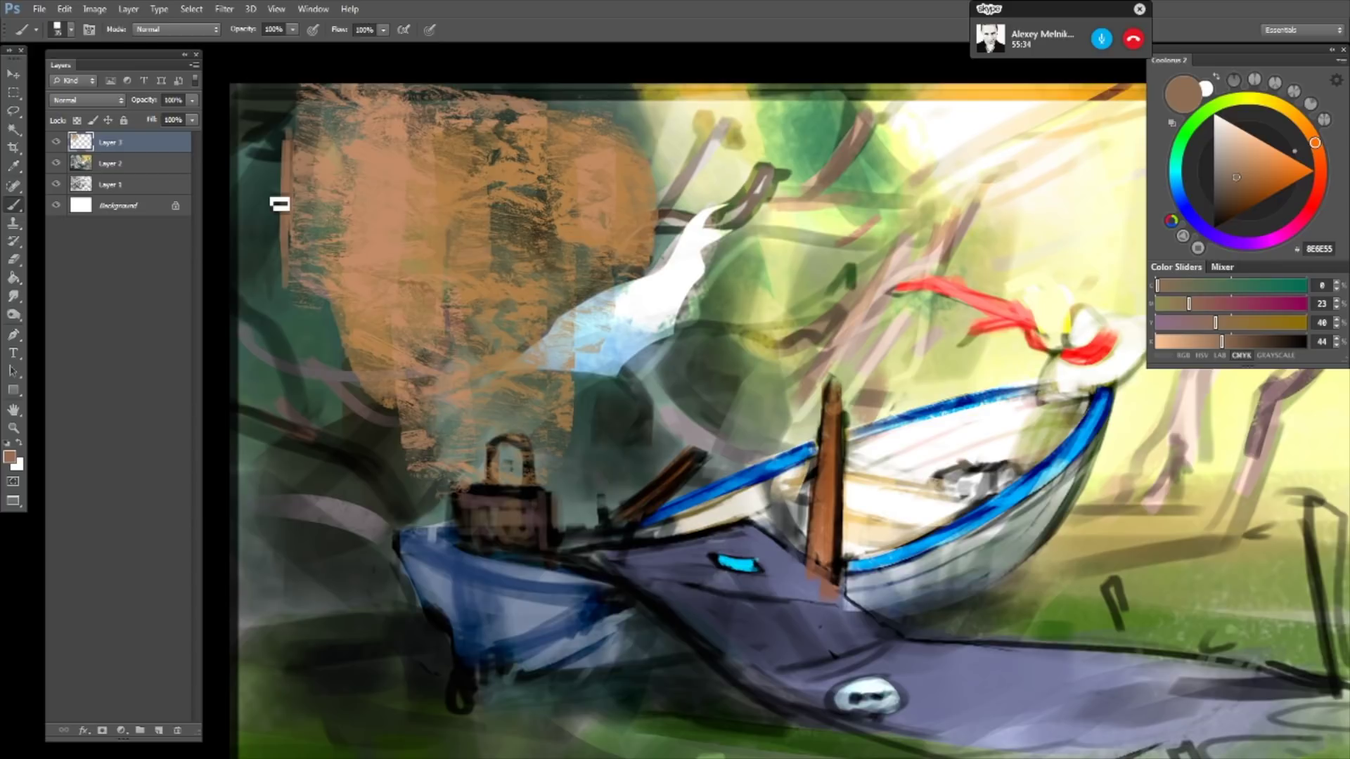
pyautogui.moveTo(281, 145); pyautogui.dragTo(274, 281)
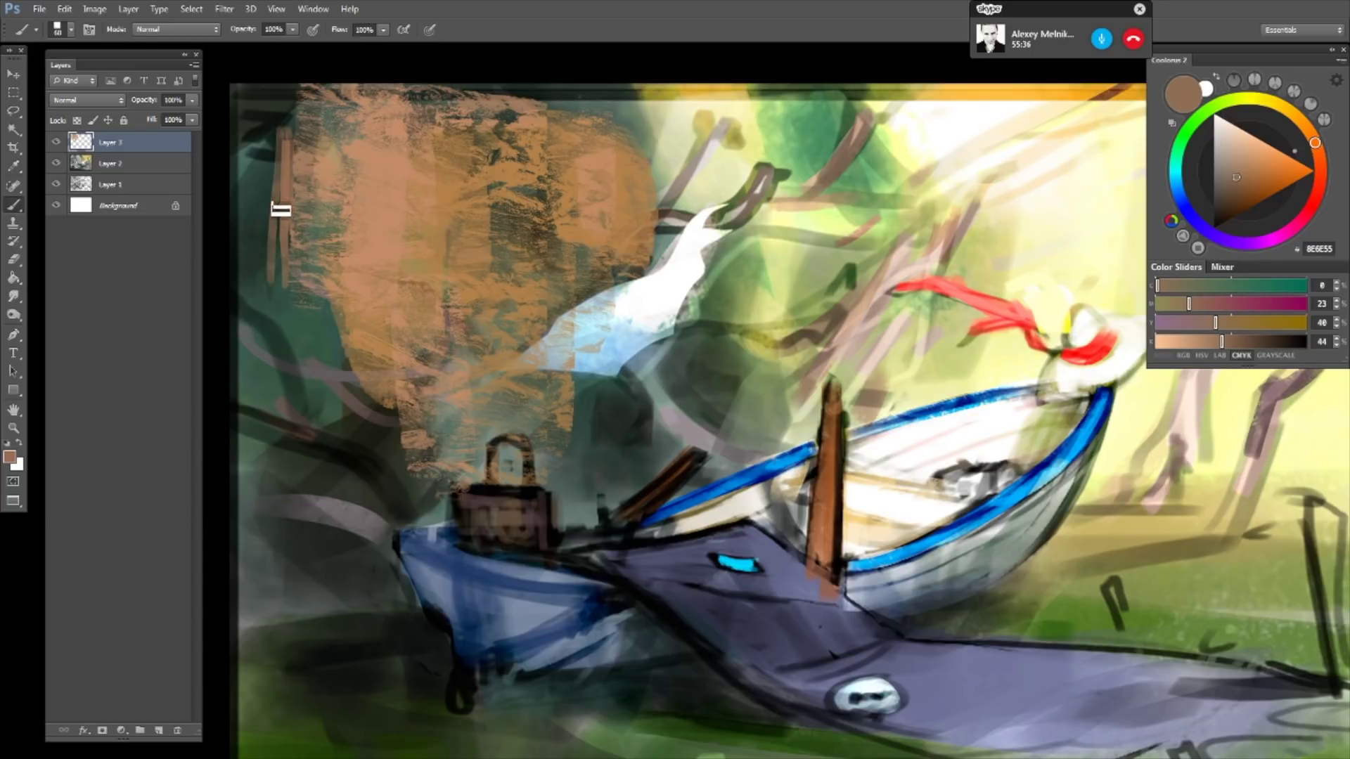
pyautogui.moveTo(273, 144); pyautogui.dragTo(281, 310)
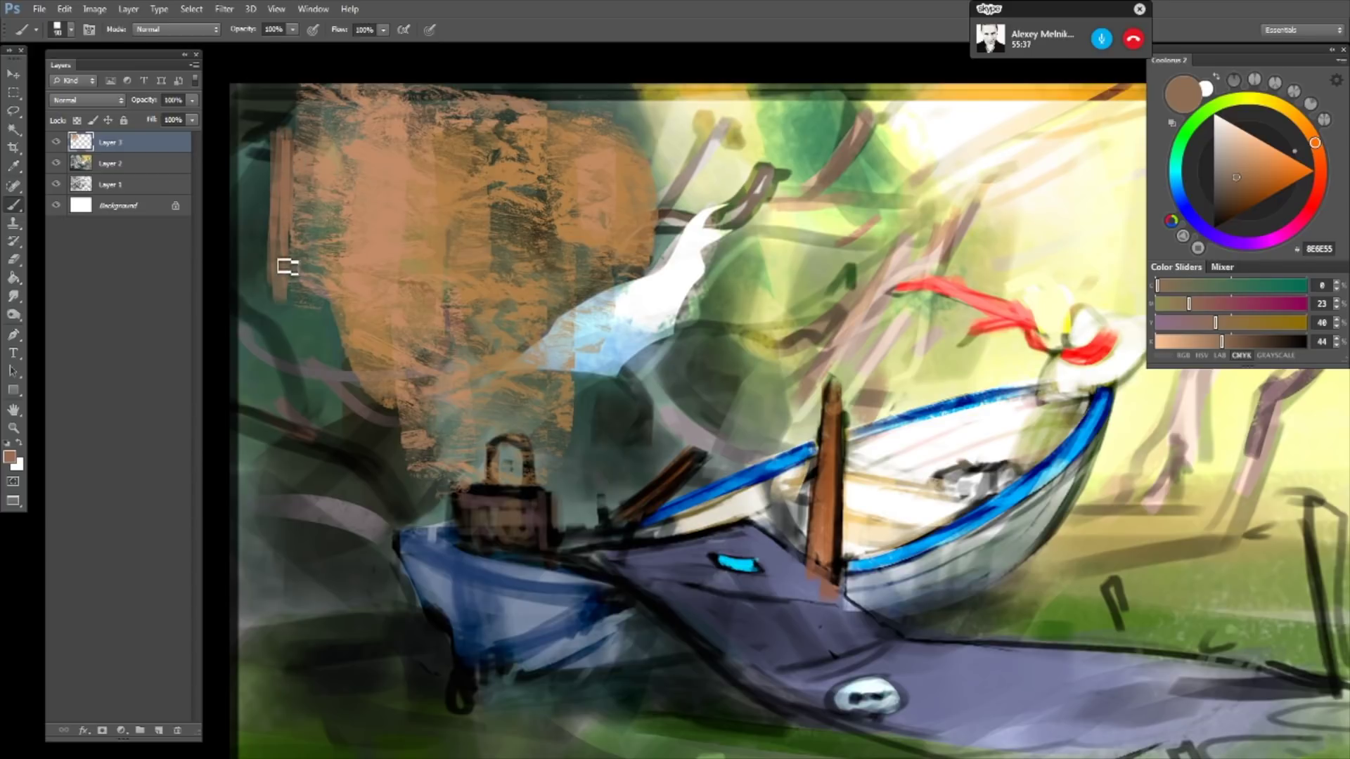
# - Switch to the 175 brush and add vertical peach strokes along the left canvas edge
pyautogui.rightClick(433, 159)
pyautogui.click(922, 385)
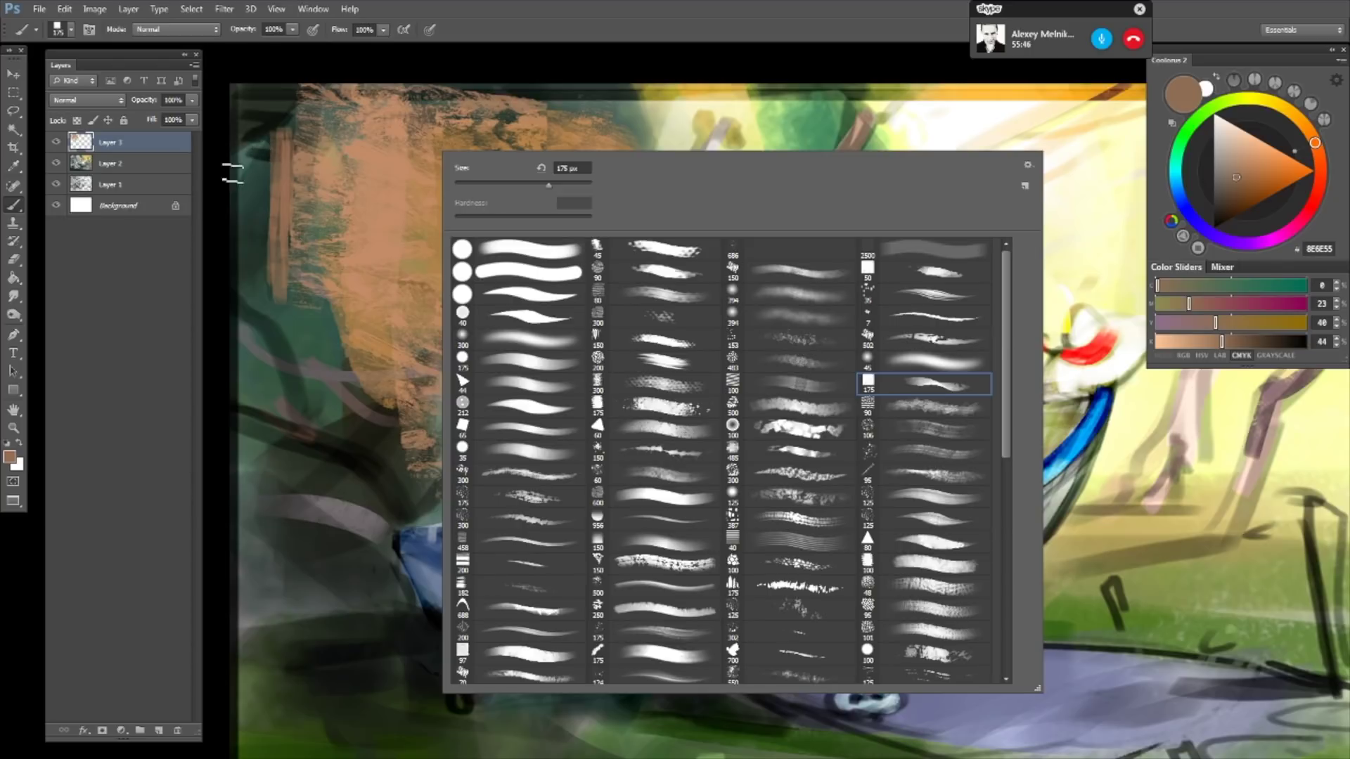
pyautogui.click(260, 184)
pyautogui.moveTo(271, 127); pyautogui.dragTo(274, 260)
pyautogui.moveTo(253, 106); pyautogui.dragTo(264, 323)
pyautogui.moveTo(253, 218)
pyautogui.mouseDown()
pyautogui.moveTo(260, 351)
pyautogui.moveTo(309, 411)
pyautogui.moveTo(309, 450)
pyautogui.mouseUp()
# - Stamp textured window-like marks below the tan patch with the 502 px brush, then pick a lighter orange
pyautogui.rightClick(623, 189)
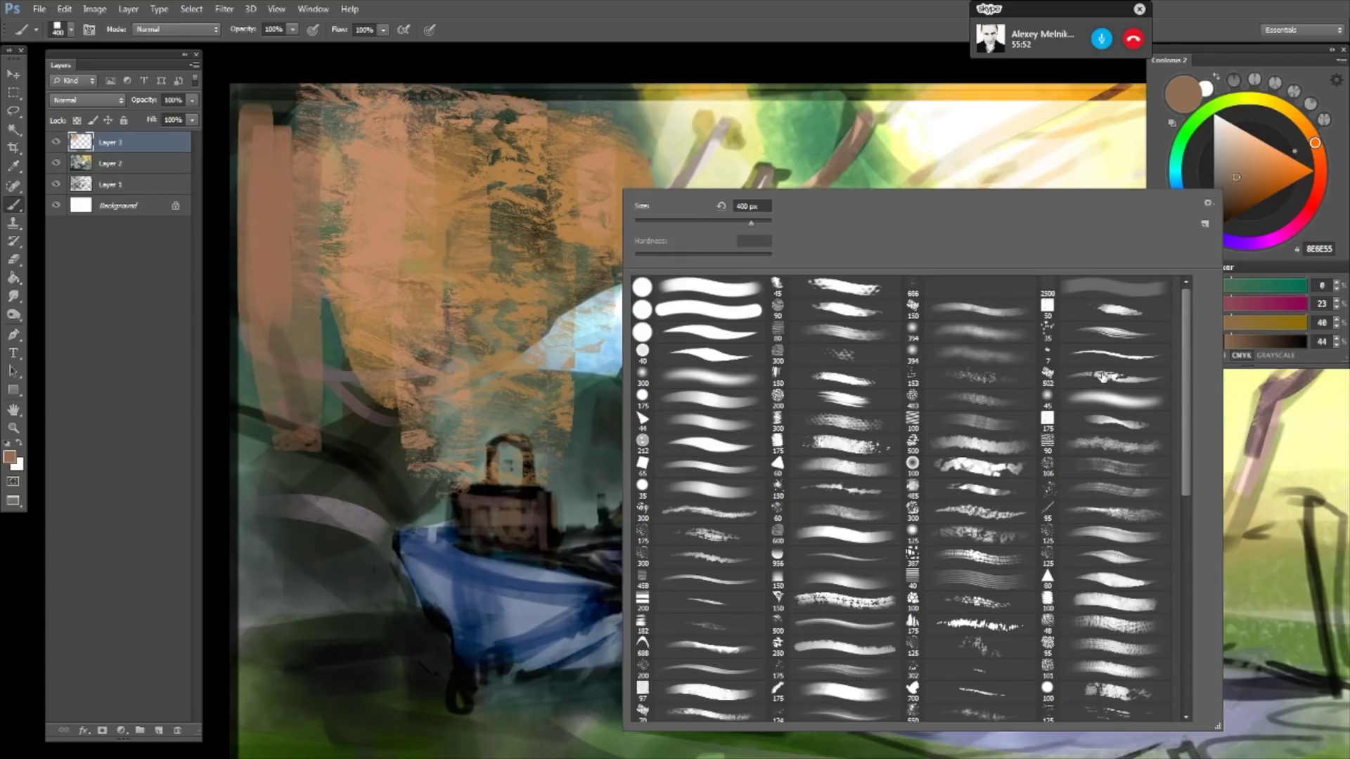
pyautogui.click(1092, 379)
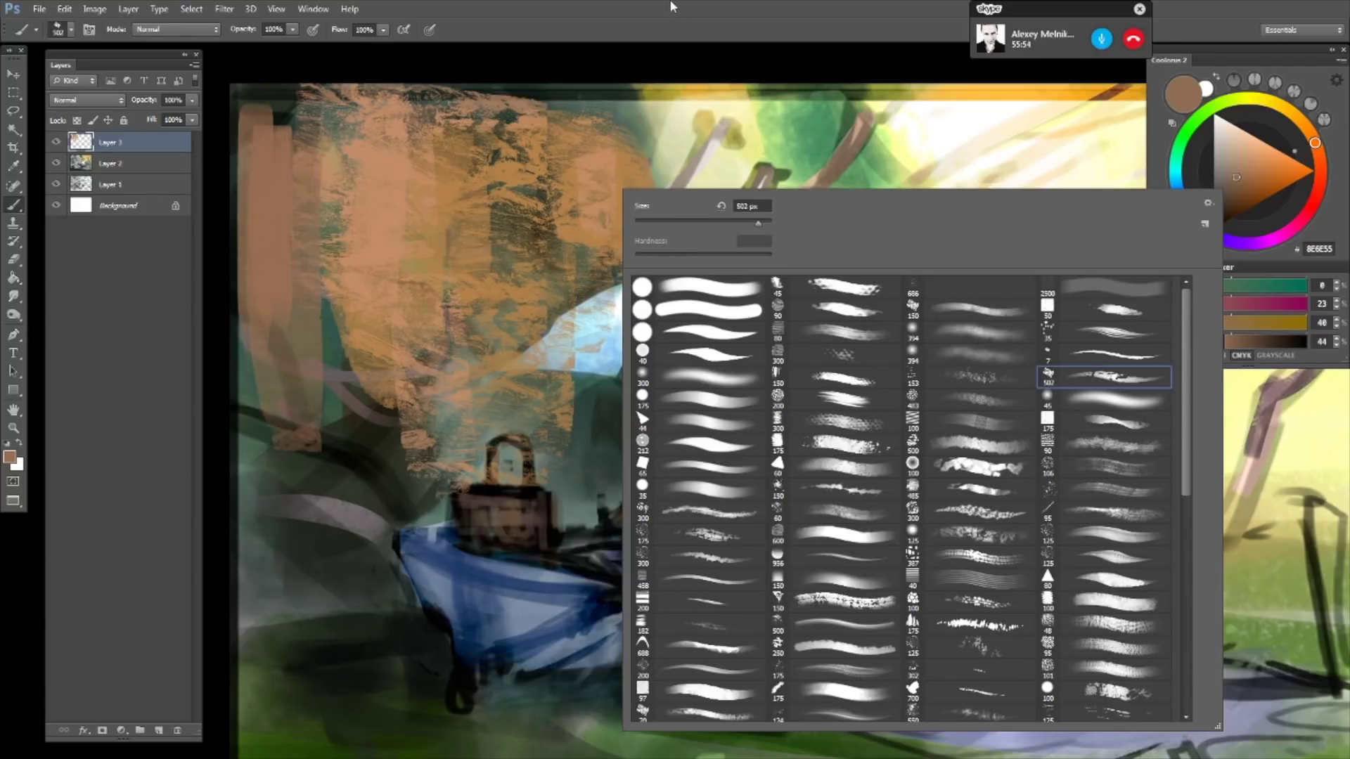
pyautogui.press('Return')
pyautogui.moveTo(294, 626); pyautogui.dragTo(301, 497)
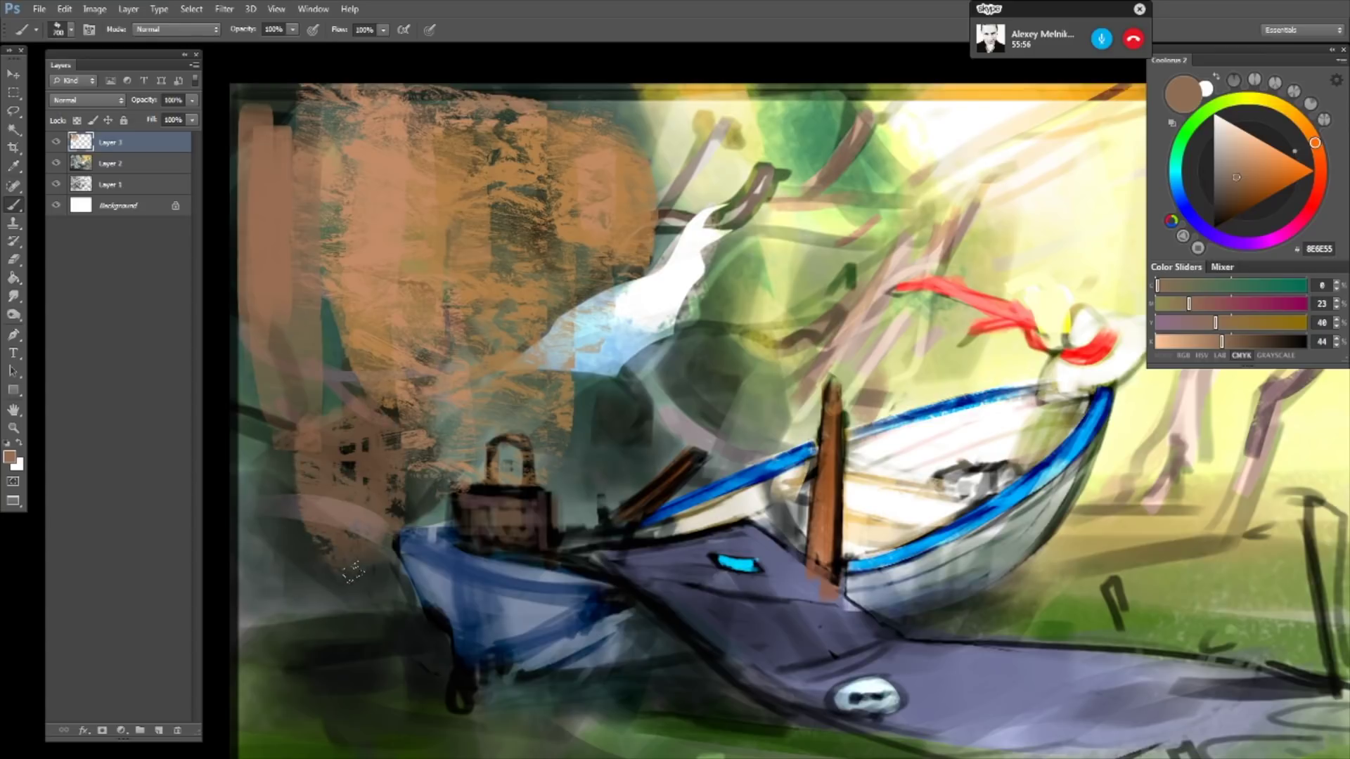
pyautogui.moveTo(295, 422); pyautogui.dragTo(310, 594)
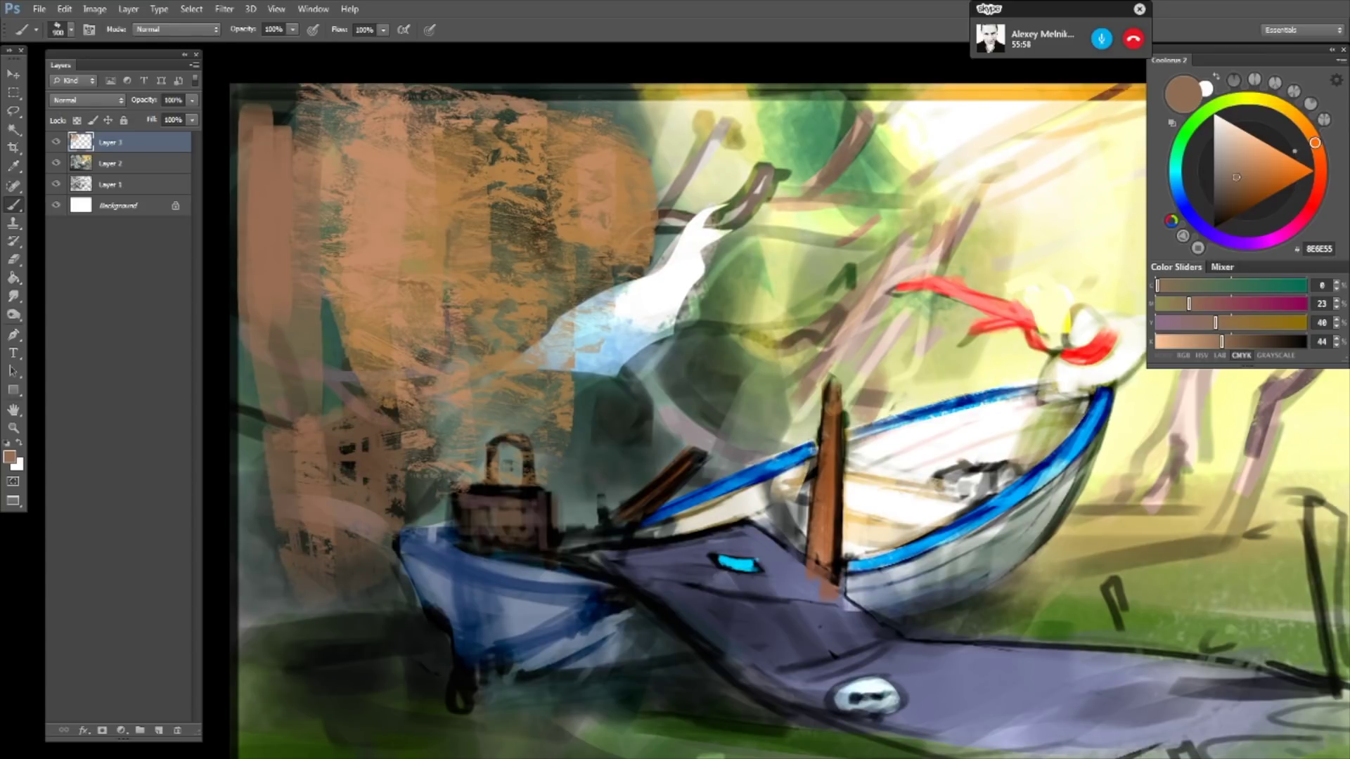
pyautogui.moveTo(1247, 154); pyautogui.dragTo(1252, 151)
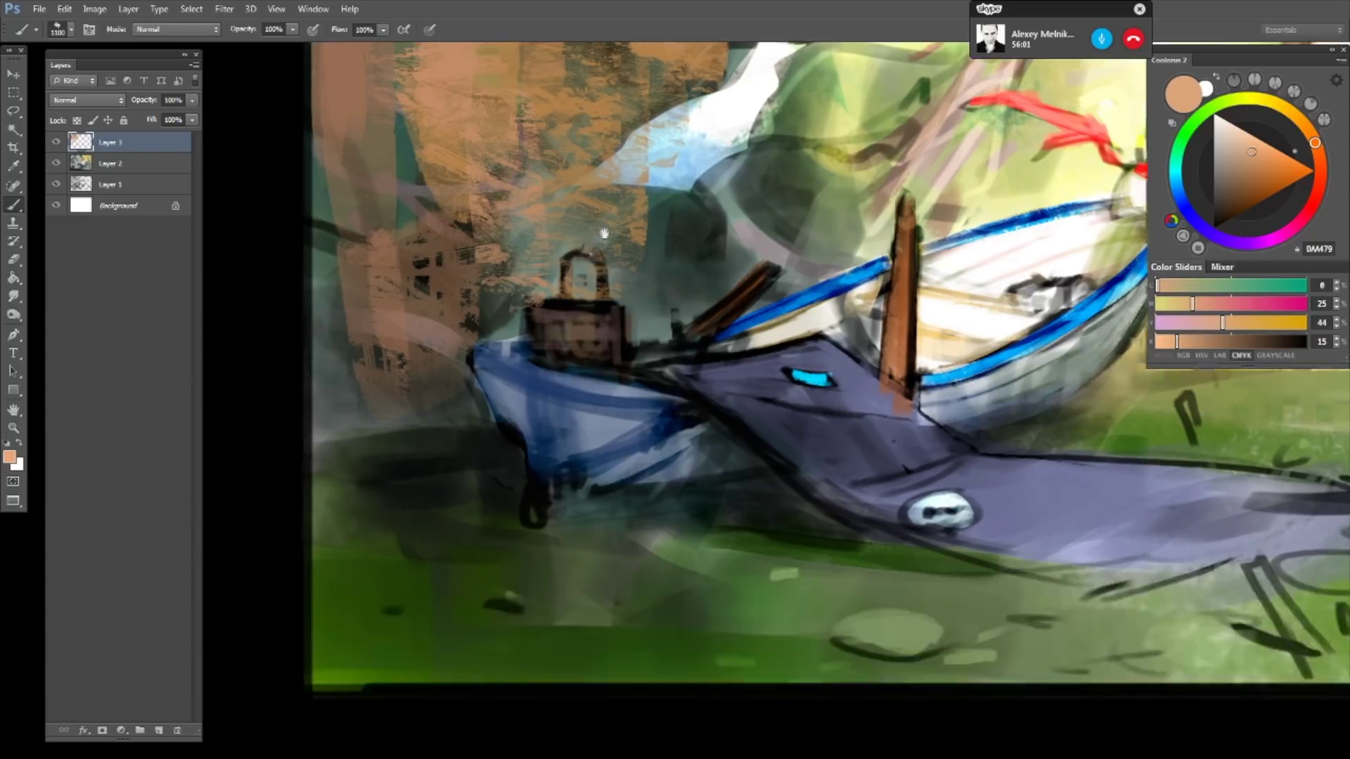
# - Paint light peach over the building marks, covering the dark lock shape and extending it downward
pyautogui.moveTo(512, 447); pyautogui.dragTo(608, 247)
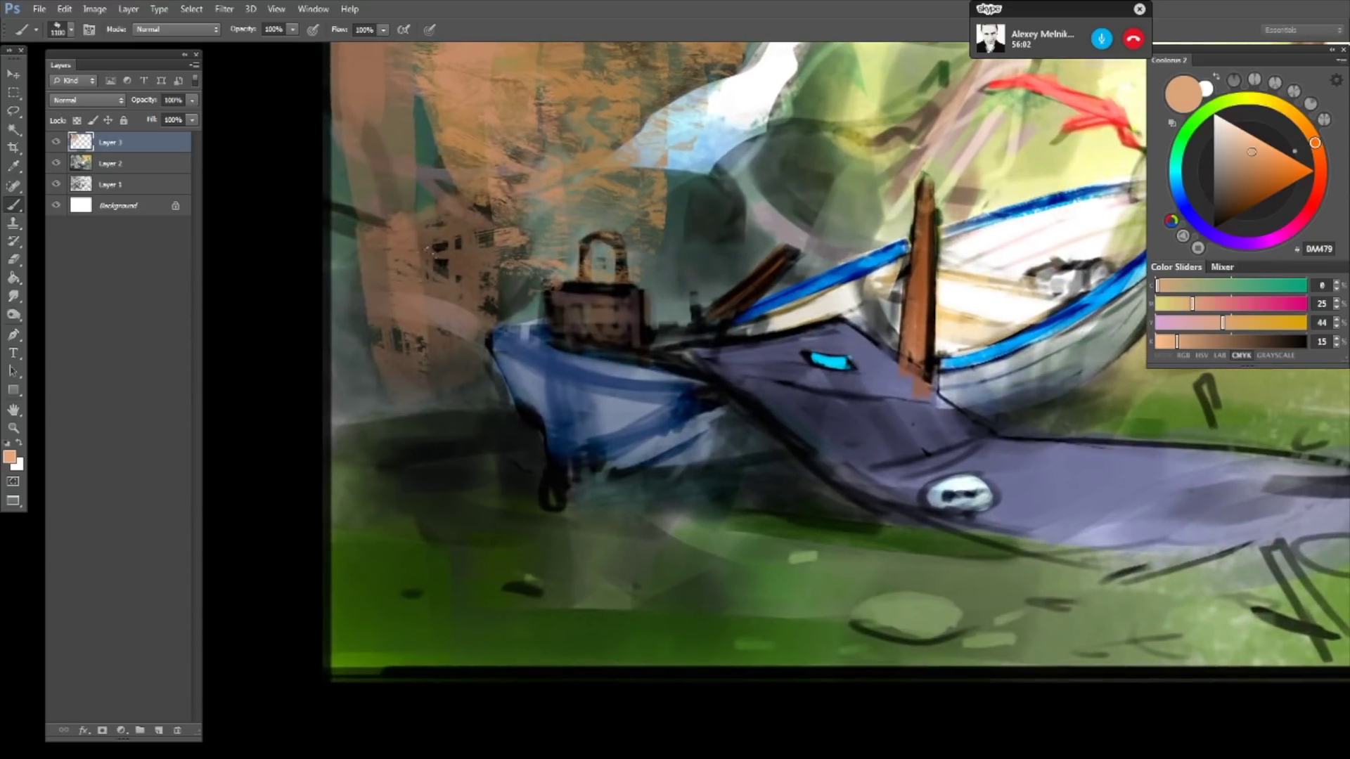
pyautogui.moveTo(383, 307); pyautogui.dragTo(517, 279)
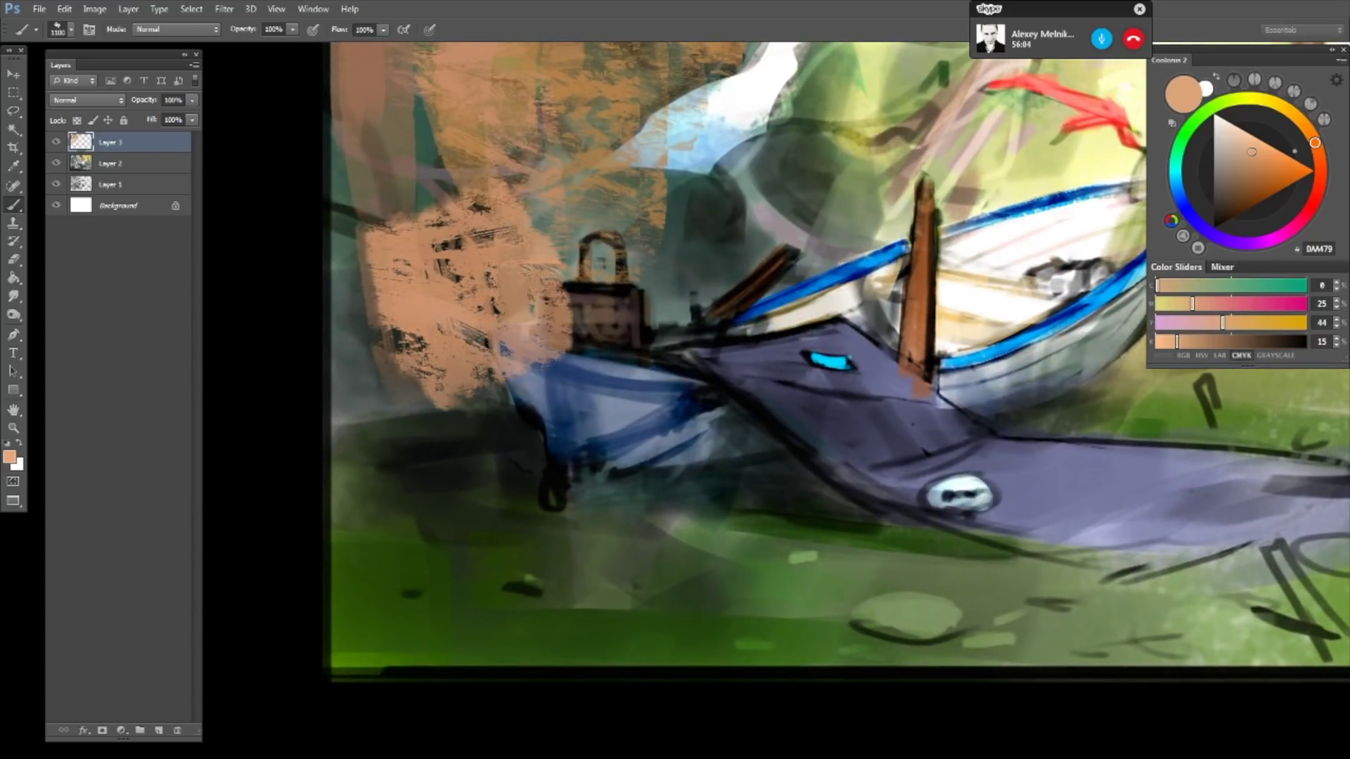
pyautogui.moveTo(422, 317); pyautogui.dragTo(450, 471)
pyautogui.moveTo(464, 379); pyautogui.dragTo(521, 450)
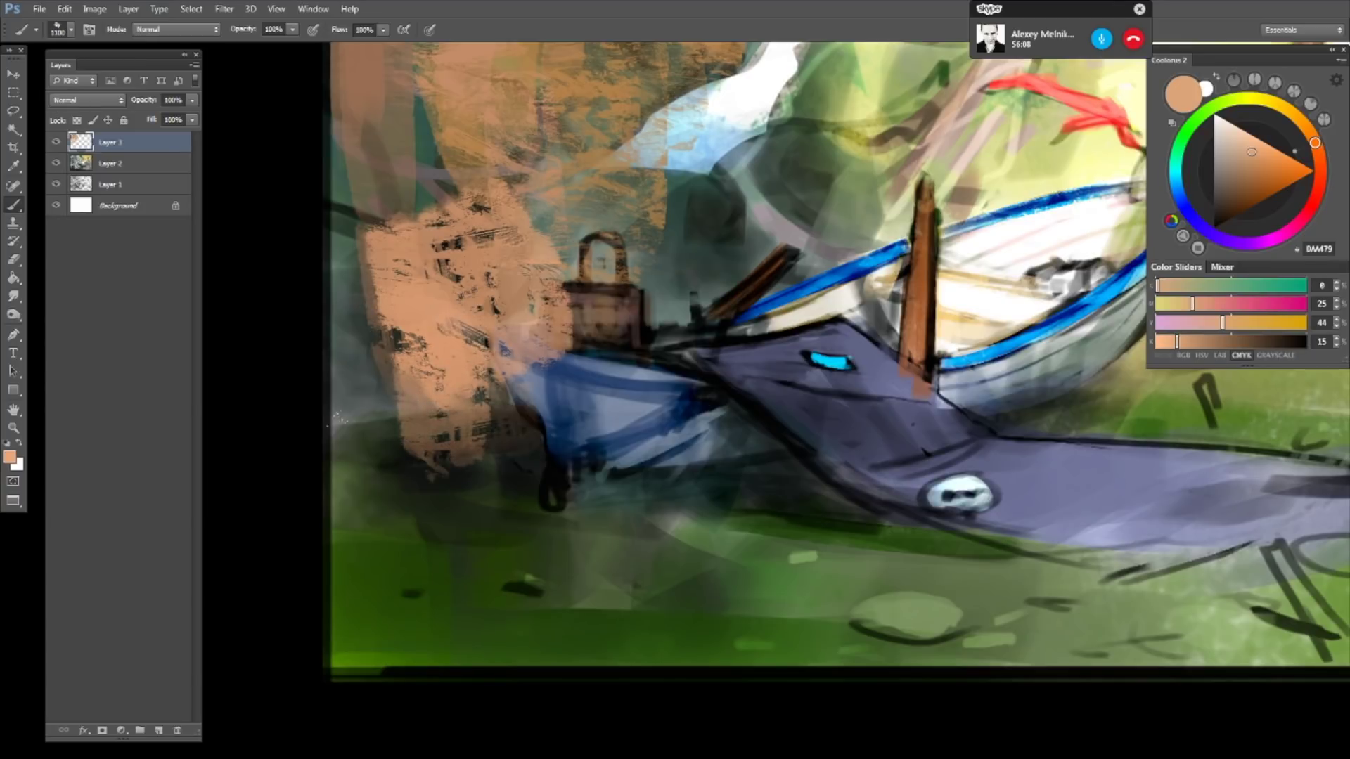
pyautogui.moveTo(591, 253); pyautogui.dragTo(577, 366)
pyautogui.moveTo(535, 422); pyautogui.dragTo(506, 324)
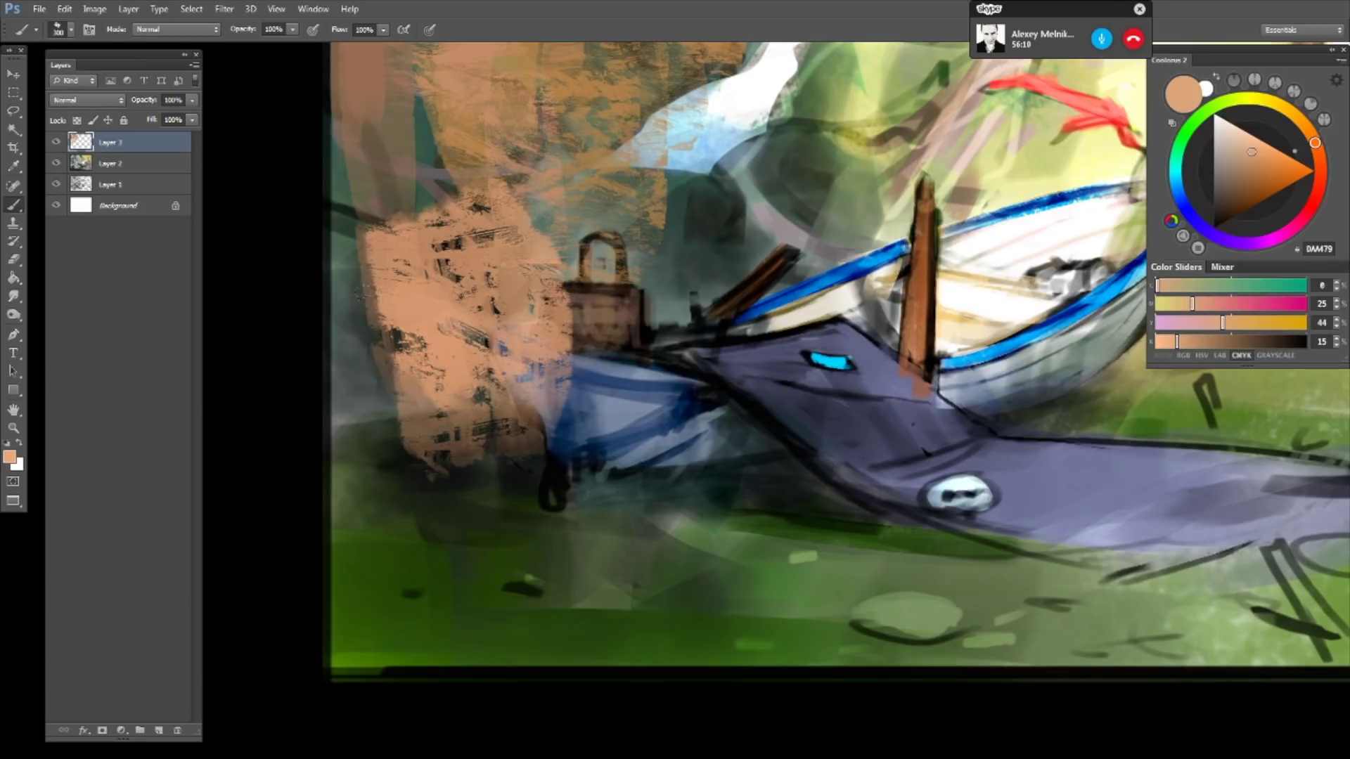
pyautogui.moveTo(383, 281); pyautogui.dragTo(379, 418)
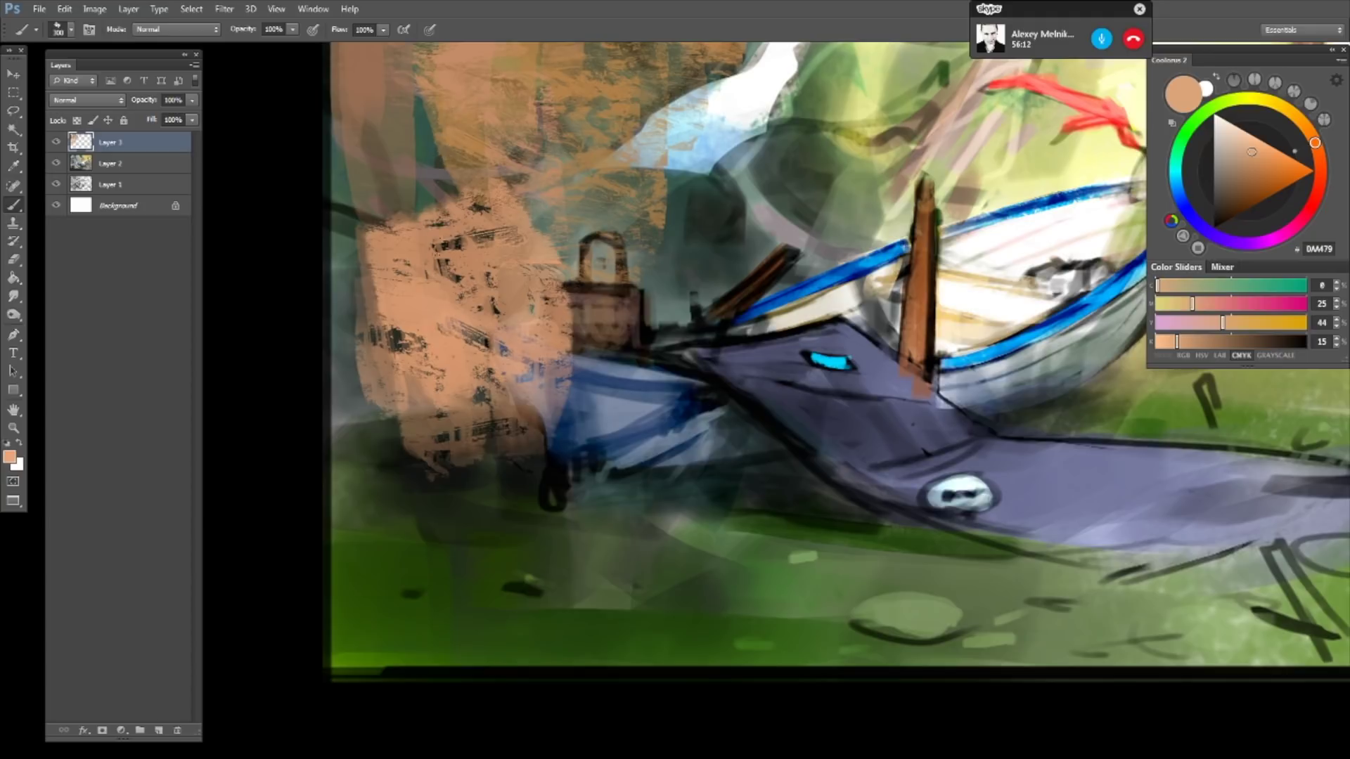
pyautogui.moveTo(393, 218)
pyautogui.mouseDown()
pyautogui.moveTo(524, 155)
pyautogui.moveTo(562, 310)
pyautogui.moveTo(447, 200)
pyautogui.mouseUp()
pyautogui.moveTo(492, 309); pyautogui.dragTo(422, 200)
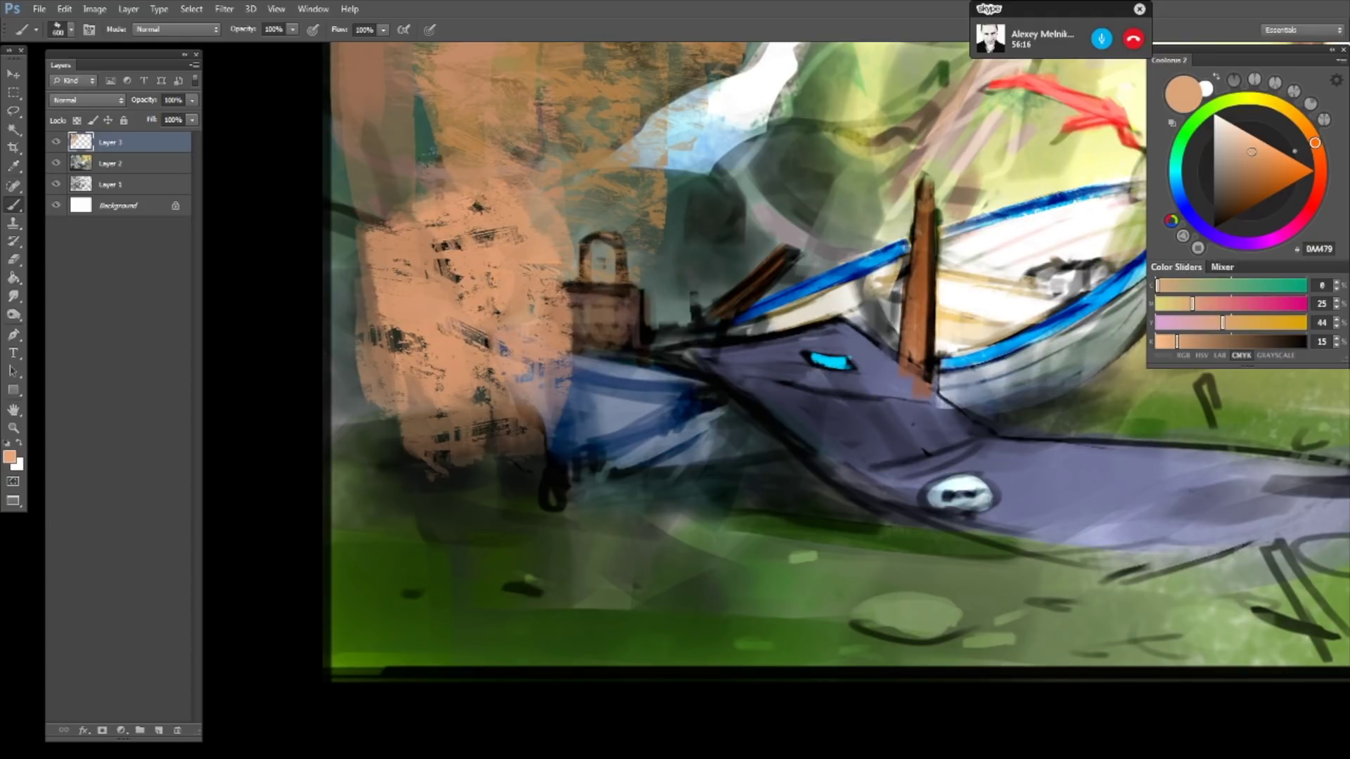
# - Switch to a smaller brush preset and paint vertical peach strokes beside the building
pyautogui.rightClick(563, 99)
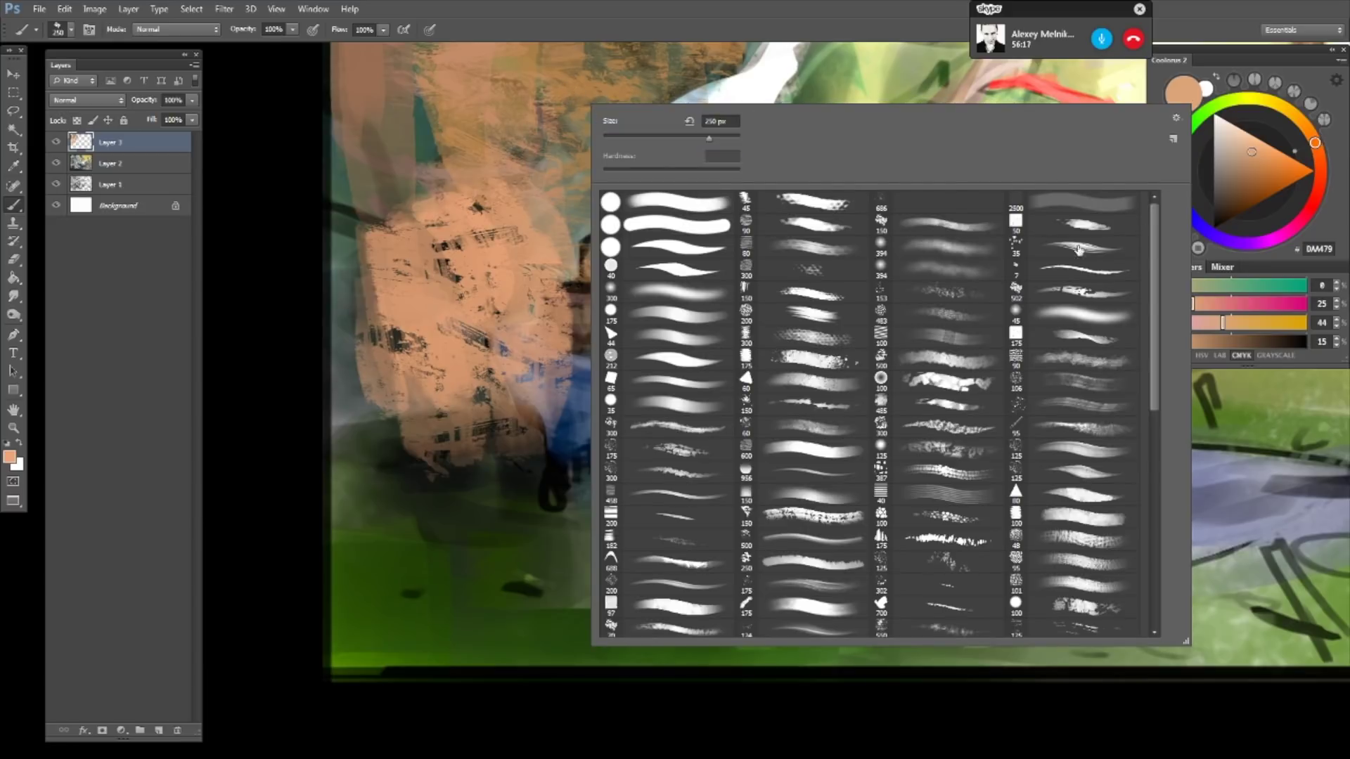
pyautogui.click(1071, 248)
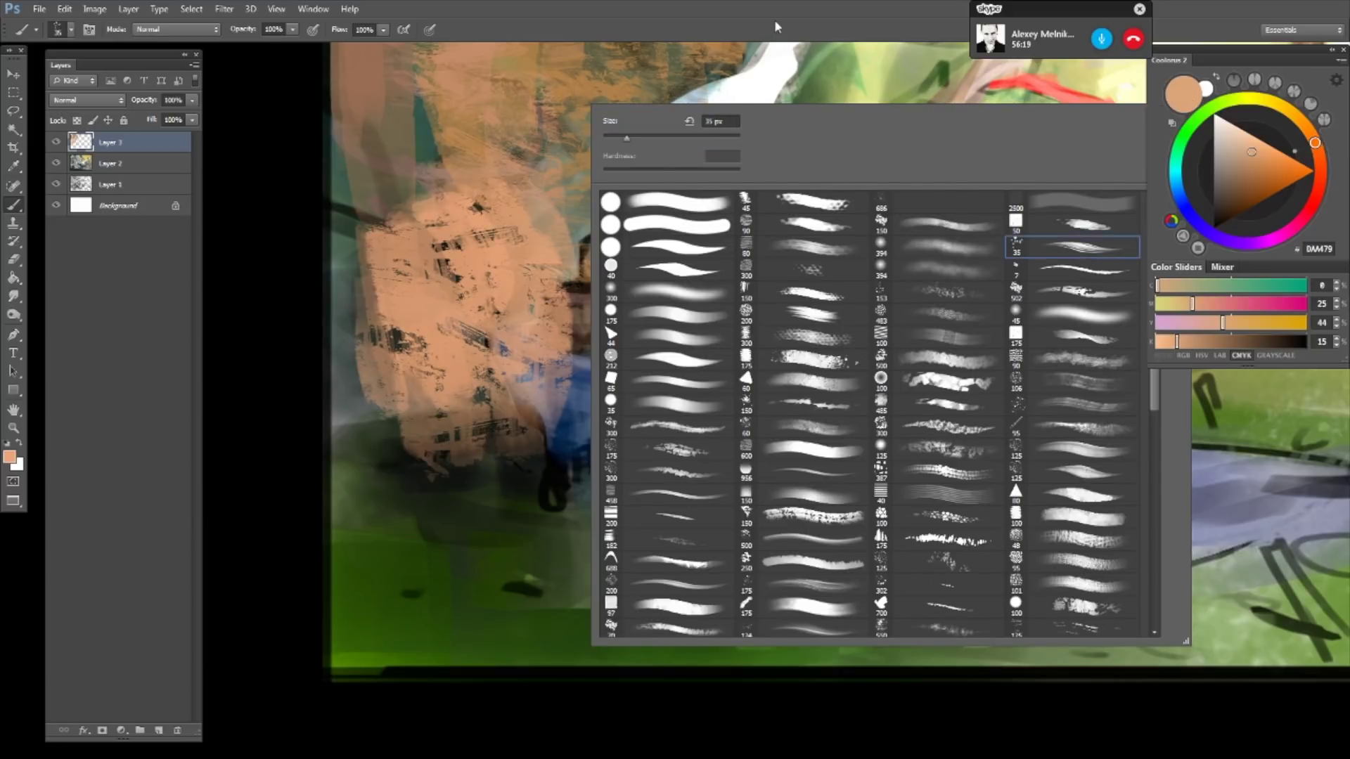
pyautogui.moveTo(562, 176)
pyautogui.mouseDown()
pyautogui.moveTo(591, 394)
pyautogui.moveTo(618, 337)
pyautogui.mouseUp()
# - With the 300 px bristle brush, paint hatched strokes below the boat, extending leftward
pyautogui.rightClick(984, 171)
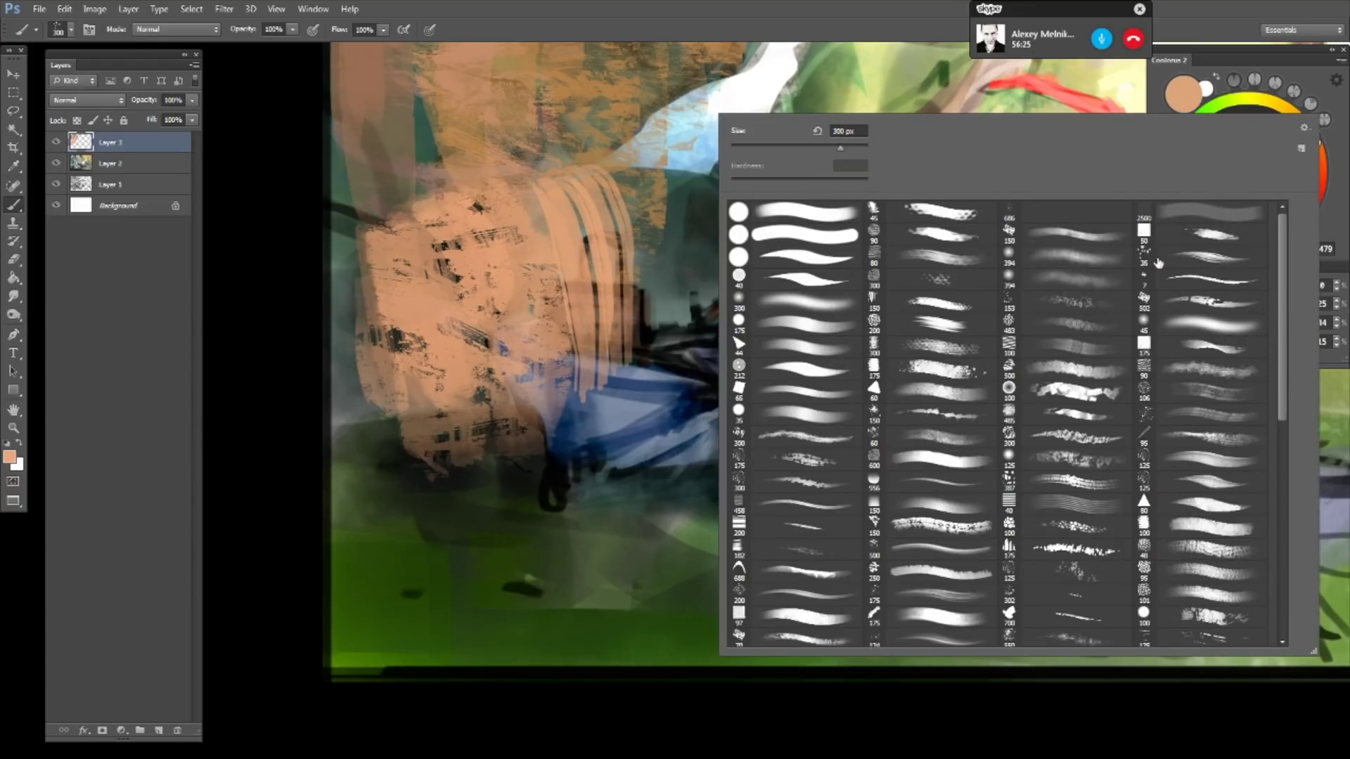
pyautogui.click(812, 443)
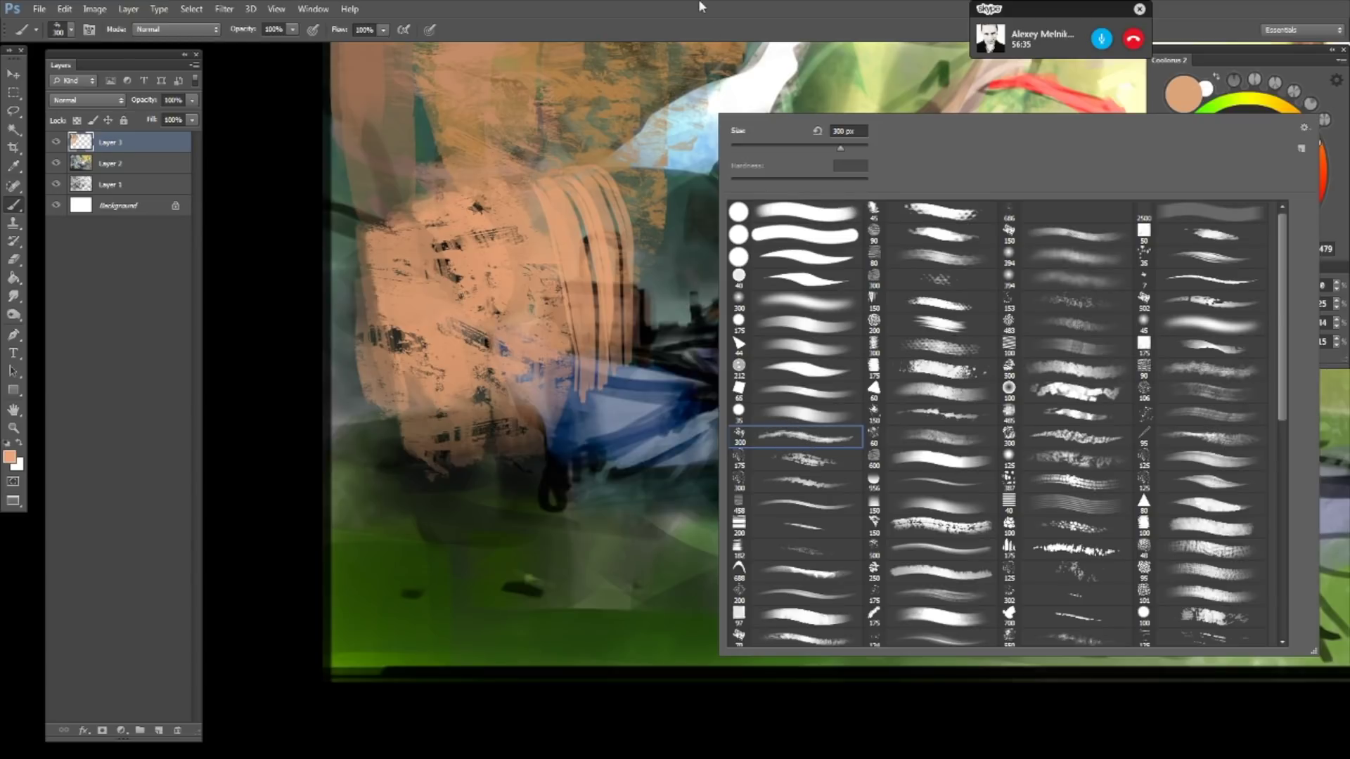
pyautogui.press('Return')
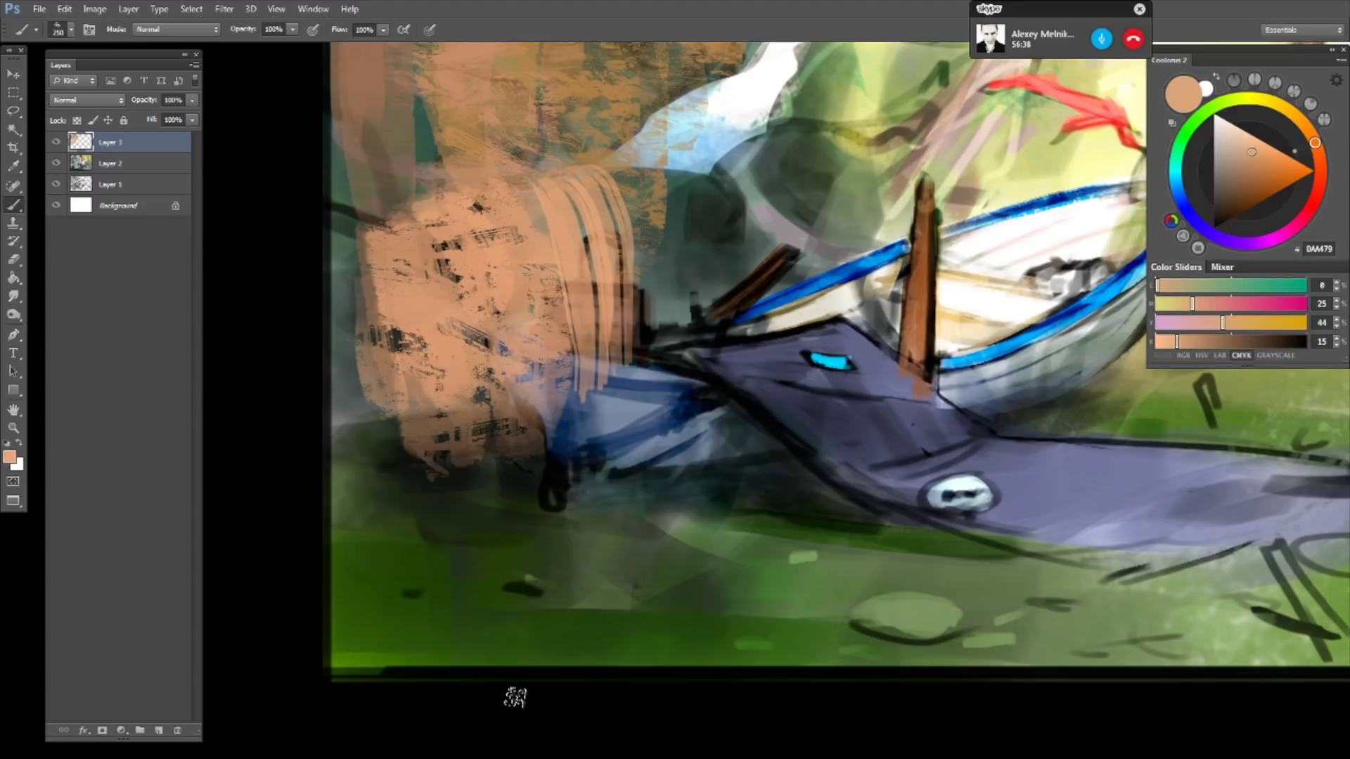
pyautogui.moveTo(626, 411)
pyautogui.mouseDown()
pyautogui.moveTo(541, 630)
pyautogui.moveTo(654, 433)
pyautogui.mouseUp()
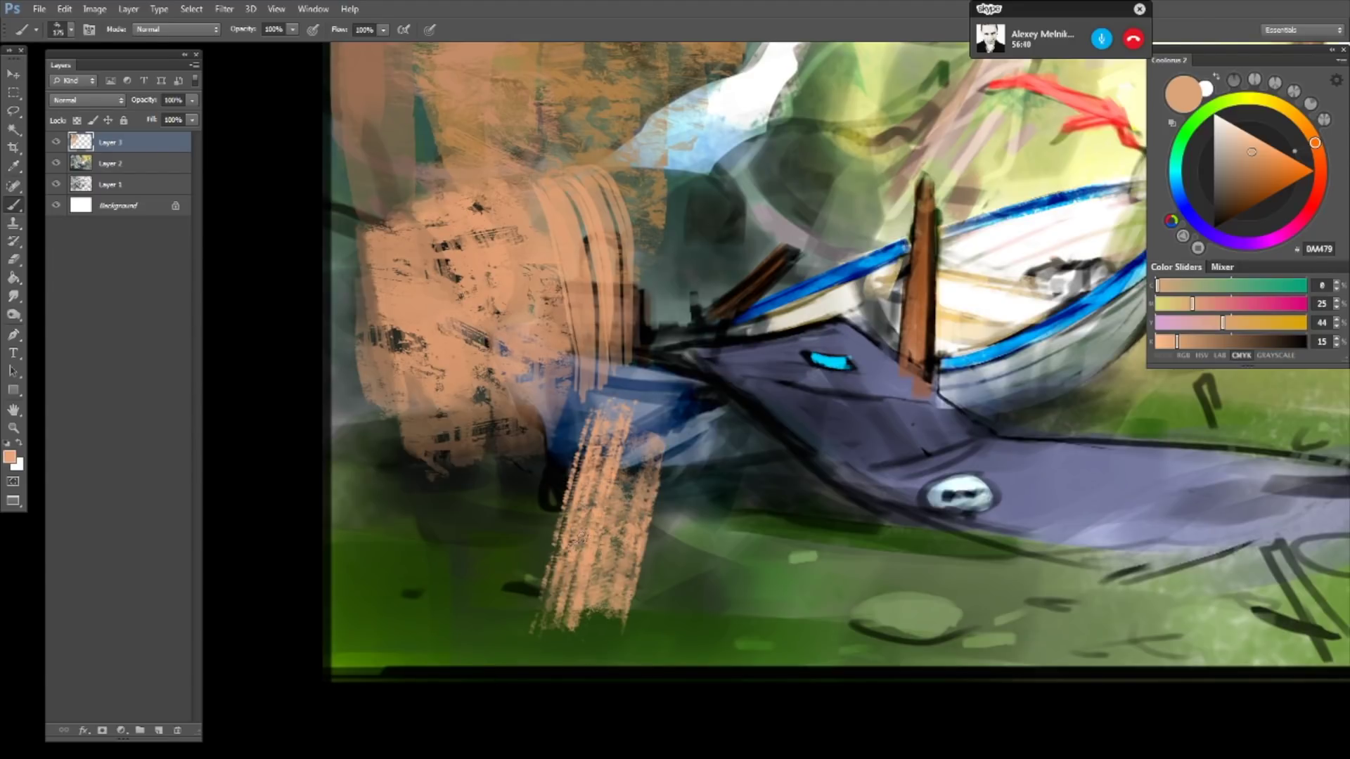
pyautogui.moveTo(598, 369); pyautogui.dragTo(566, 594)
pyautogui.moveTo(584, 468); pyautogui.dragTo(535, 598)
pyautogui.moveTo(602, 401); pyautogui.dragTo(534, 611)
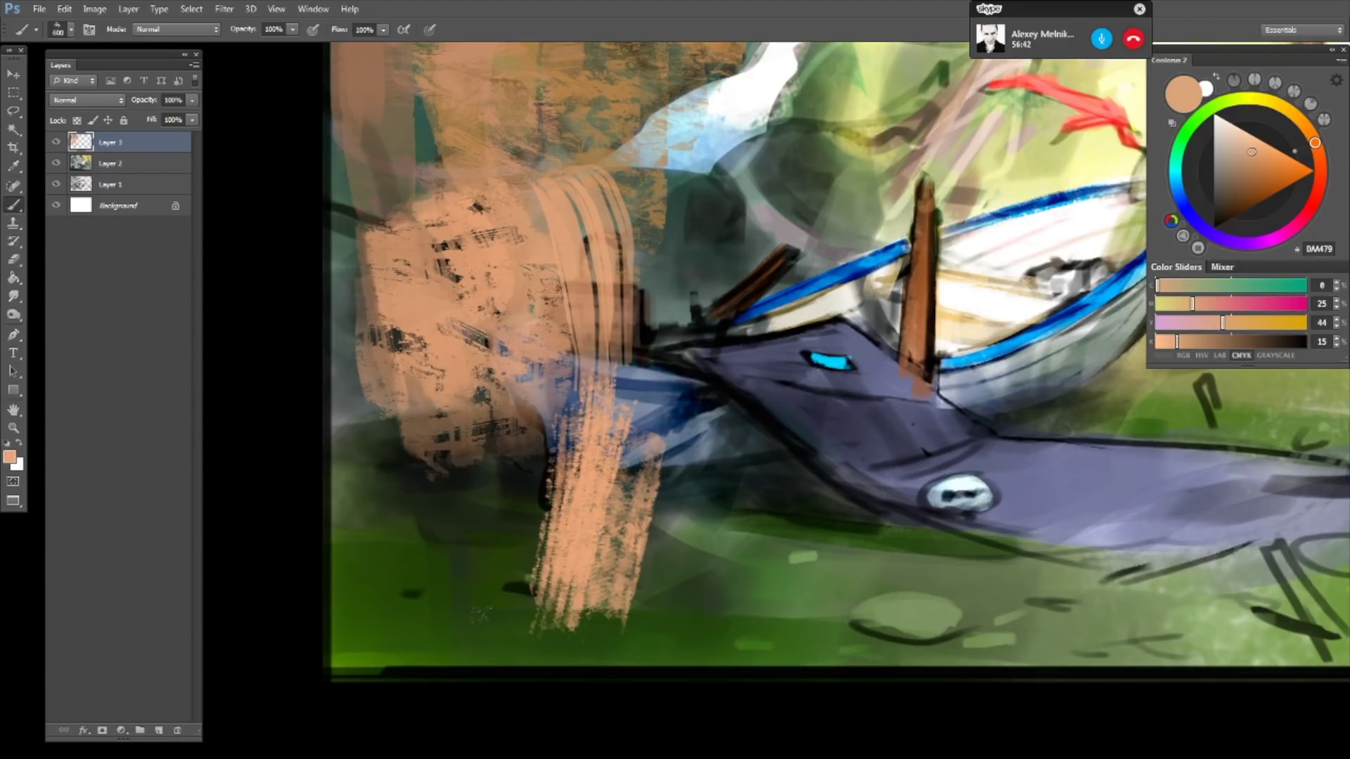
pyautogui.moveTo(556, 394); pyautogui.dragTo(485, 591)
pyautogui.moveTo(538, 450)
pyautogui.mouseDown()
pyautogui.moveTo(511, 582)
pyautogui.moveTo(474, 591)
pyautogui.mouseUp()
# - Extend the hatching right, enlarge the brush to 400, lighten the peach and paint left of the bow
pyautogui.moveTo(661, 450); pyautogui.dragTo(605, 517)
pyautogui.moveTo(692, 401); pyautogui.dragTo(635, 437)
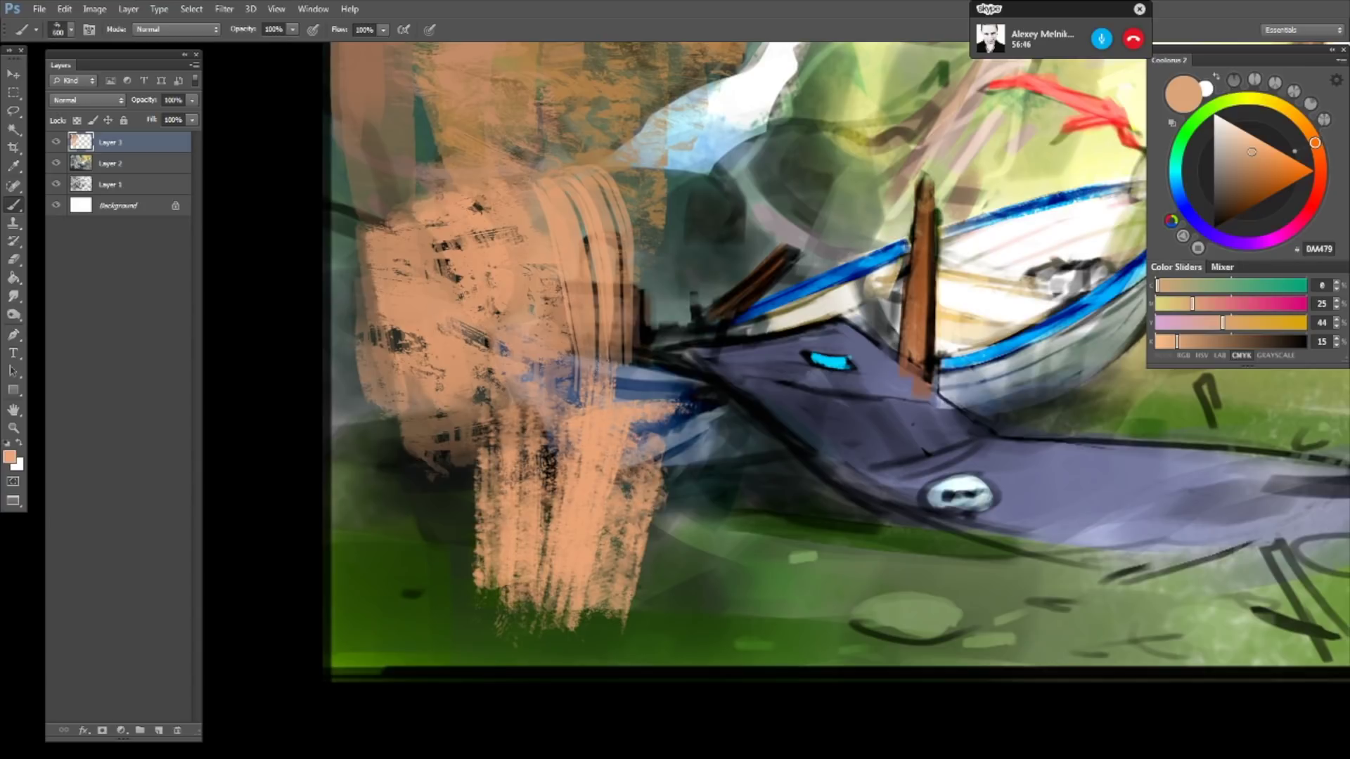
pyautogui.moveTo(700, 369); pyautogui.dragTo(651, 542)
pyautogui.moveTo(703, 376)
pyautogui.mouseDown()
pyautogui.moveTo(675, 563)
pyautogui.moveTo(633, 555)
pyautogui.mouseUp()
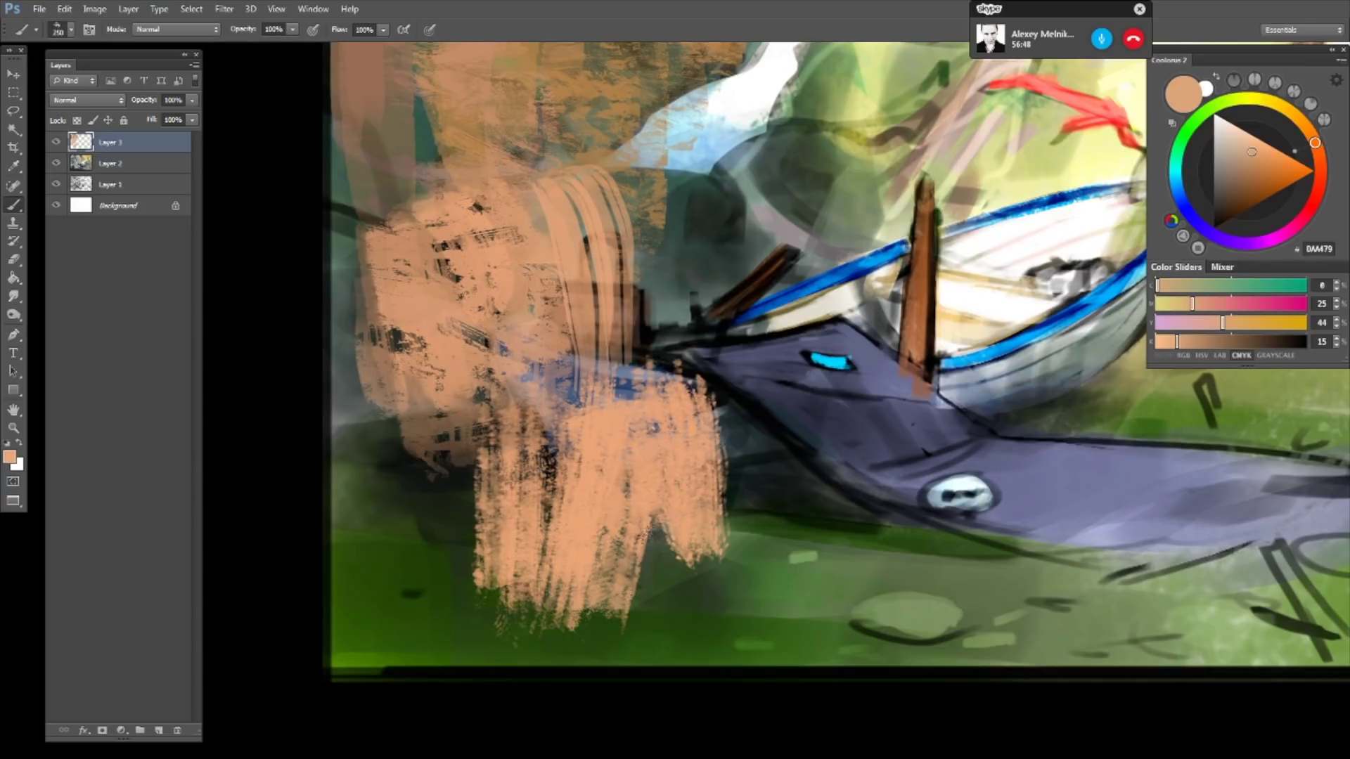
pyautogui.moveTo(675, 467); pyautogui.dragTo(626, 619)
pyautogui.press(']')
pyautogui.press(']')
pyautogui.moveTo(1190, 307); pyautogui.dragTo(1167, 342)
pyautogui.moveTo(713, 391); pyautogui.dragTo(675, 450)
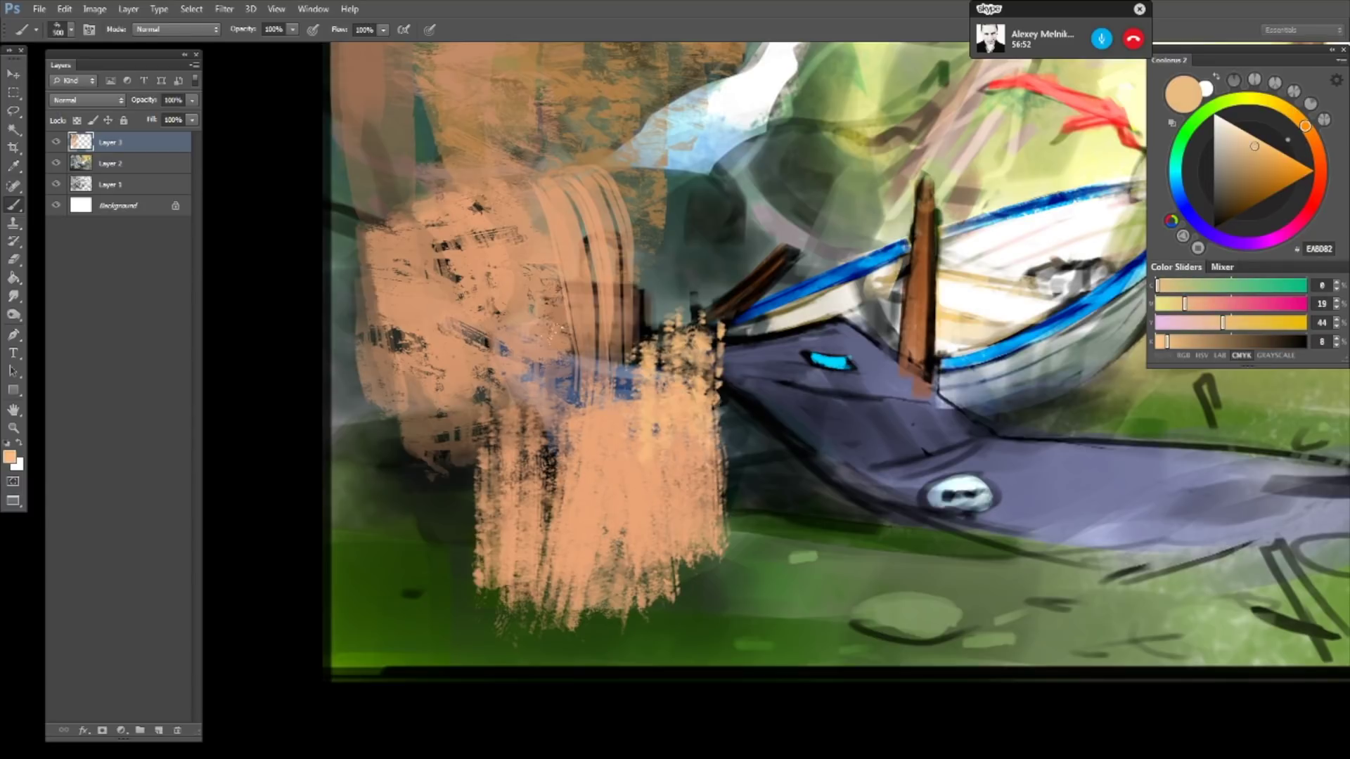
pyautogui.moveTo(693, 334); pyautogui.dragTo(633, 408)
# - Choose the 150 px bristle brush and paint a C-shaped peach arc at the lower left
pyautogui.moveTo(696, 365); pyautogui.dragTo(746, 443)
pyautogui.press(']')
pyautogui.rightClick(710, 394)
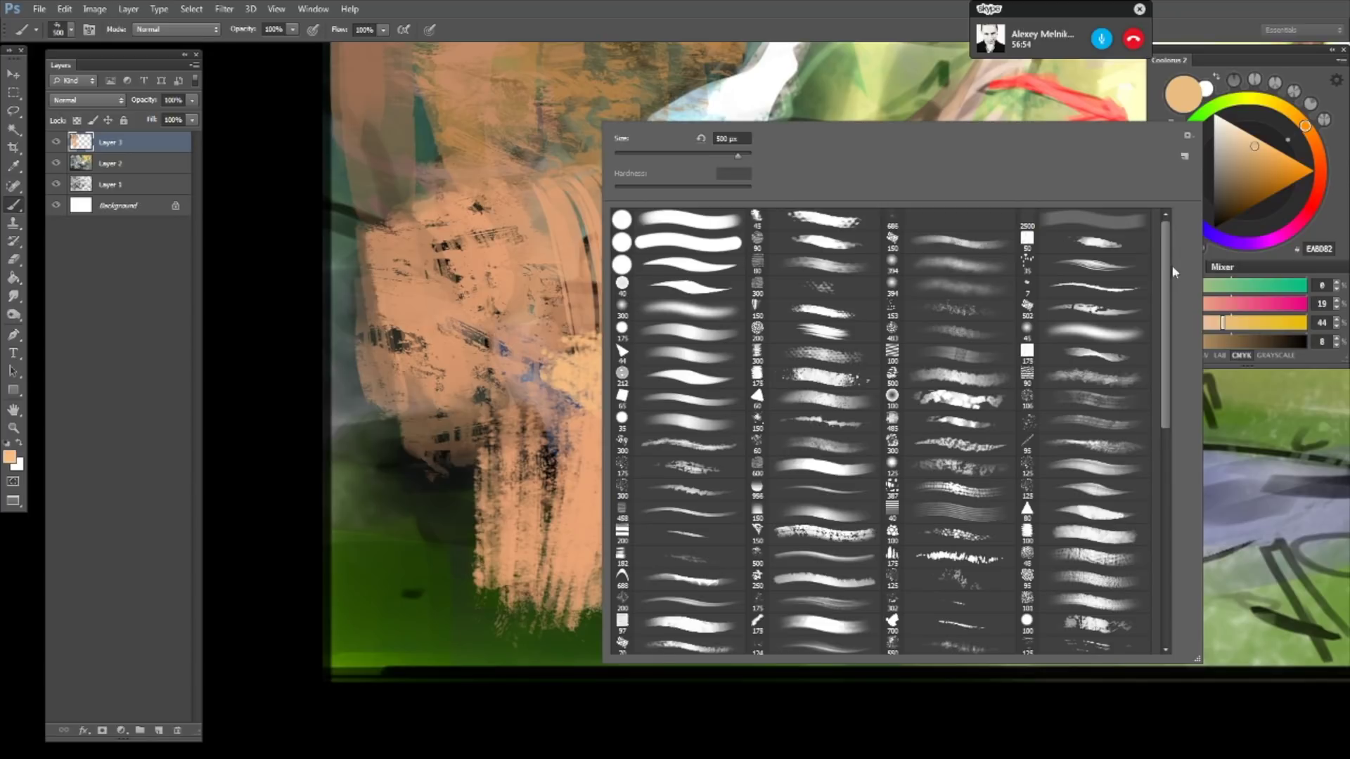
pyautogui.moveTo(1173, 267); pyautogui.dragTo(1164, 408)
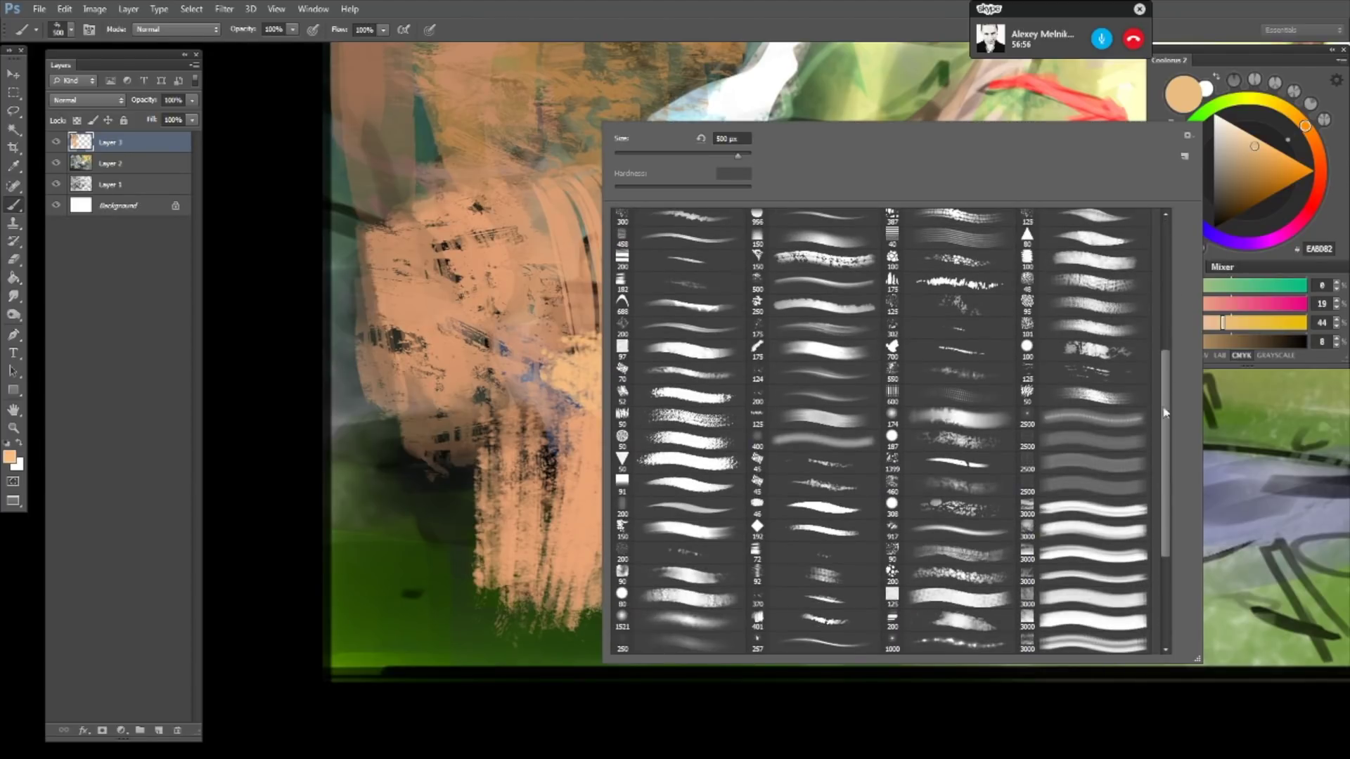
pyautogui.click(668, 532)
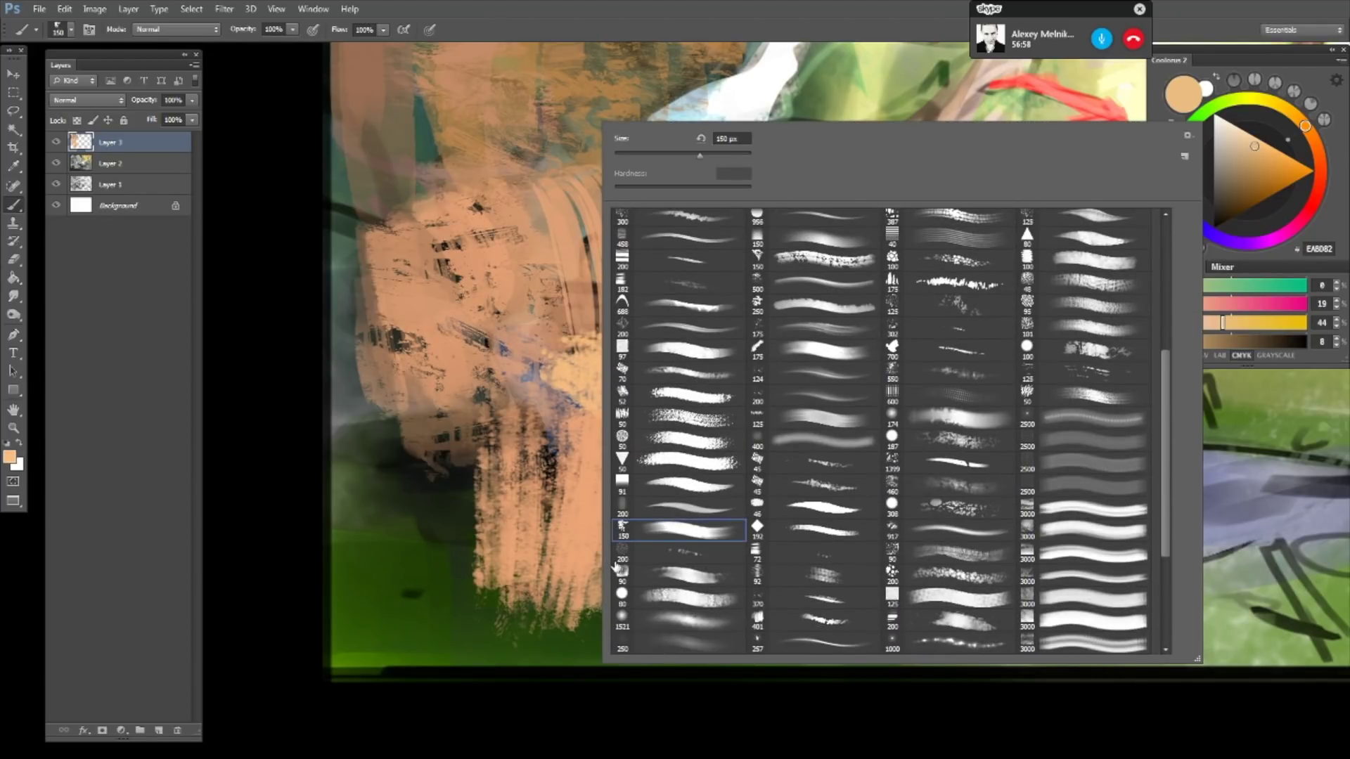
pyautogui.click(397, 493)
pyautogui.moveTo(415, 619); pyautogui.dragTo(489, 404)
pyautogui.moveTo(415, 611); pyautogui.dragTo(493, 411)
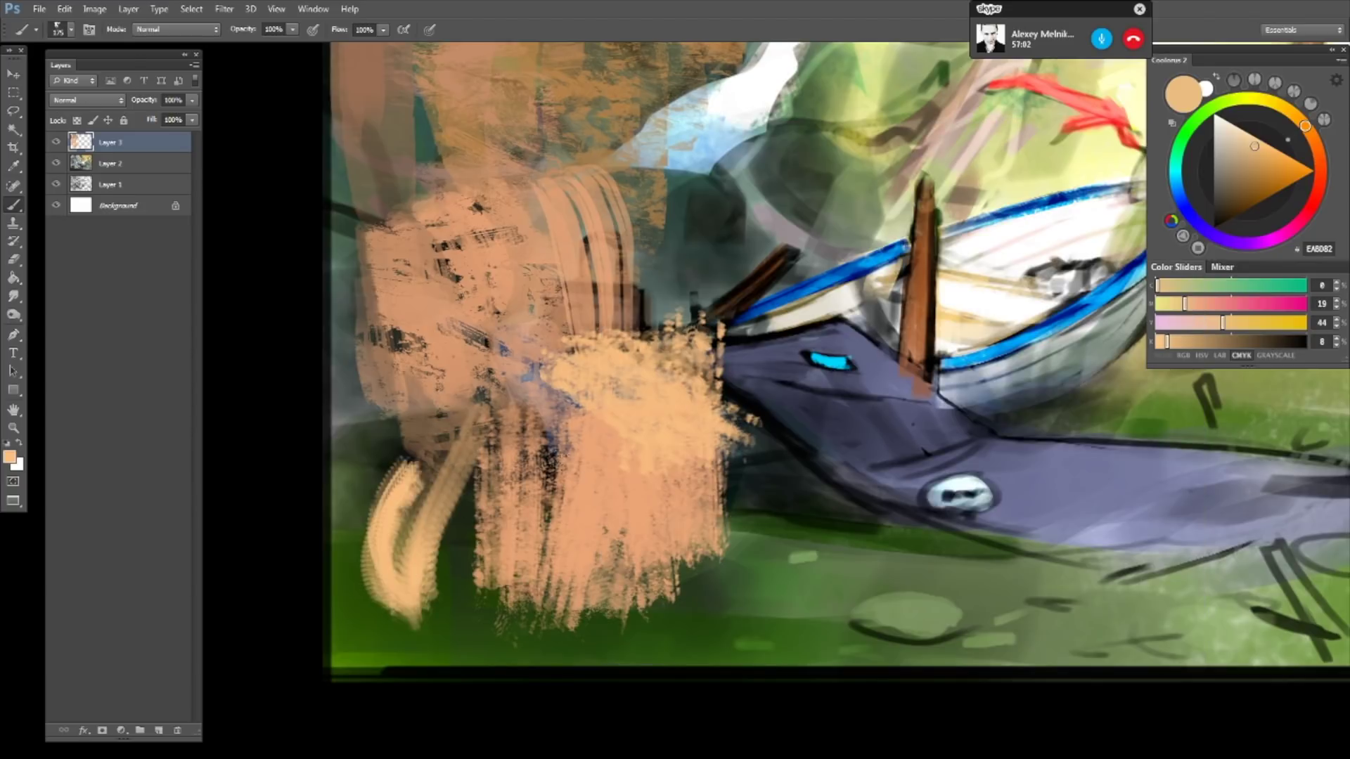
pyautogui.moveTo(408, 605); pyautogui.dragTo(506, 450)
# - Darken the colour to a dark tan and paint arcs over the peach swirl
pyautogui.moveTo(394, 534)
pyautogui.mouseDown()
pyautogui.moveTo(584, 397)
pyautogui.moveTo(581, 422)
pyautogui.mouseUp()
pyautogui.click(1222, 341)
pyautogui.moveTo(1224, 322); pyautogui.dragTo(1236, 323)
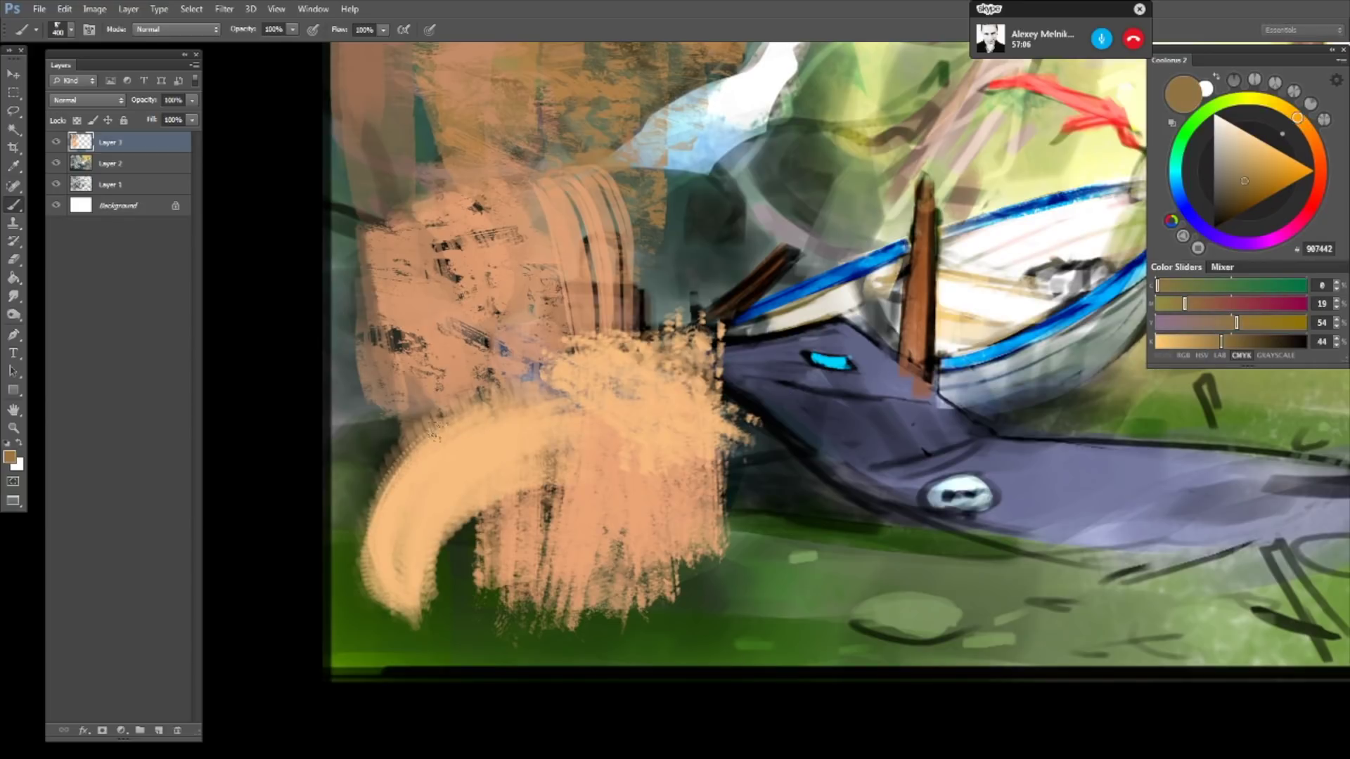
pyautogui.moveTo(408, 492)
pyautogui.mouseDown()
pyautogui.moveTo(535, 412)
pyautogui.moveTo(612, 506)
pyautogui.mouseUp()
pyautogui.moveTo(507, 415)
pyautogui.mouseDown()
pyautogui.moveTo(527, 489)
pyautogui.moveTo(556, 513)
pyautogui.mouseUp()
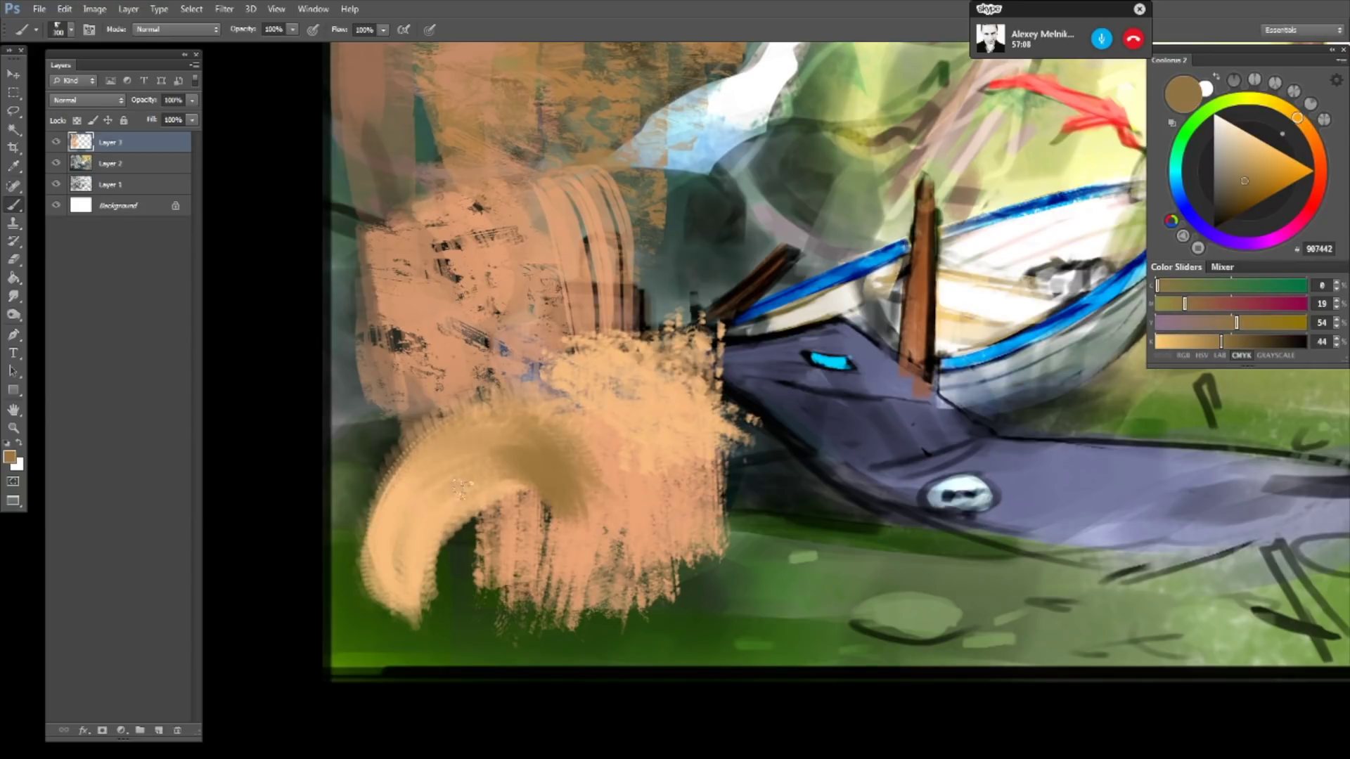
pyautogui.moveTo(464, 555); pyautogui.dragTo(584, 472)
# - Alternate eyedropper-sampled peach and dark tan at 400 px to shade the swirl's centre
pyautogui.keyDown('alt'); pyautogui.click(426, 476); pyautogui.keyUp('alt')
pyautogui.moveTo(438, 441)
pyautogui.mouseDown()
pyautogui.moveTo(485, 549)
pyautogui.moveTo(534, 478)
pyautogui.mouseUp()
pyautogui.keyDown('alt'); pyautogui.click(542, 448); pyautogui.keyUp('alt')
pyautogui.press(']')
pyautogui.press(']')
pyautogui.moveTo(478, 422)
pyautogui.mouseDown()
pyautogui.moveTo(521, 457)
pyautogui.moveTo(598, 485)
pyautogui.mouseUp()
pyautogui.moveTo(464, 457); pyautogui.dragTo(590, 562)
pyautogui.keyDown('alt'); pyautogui.click(408, 457); pyautogui.keyUp('alt')
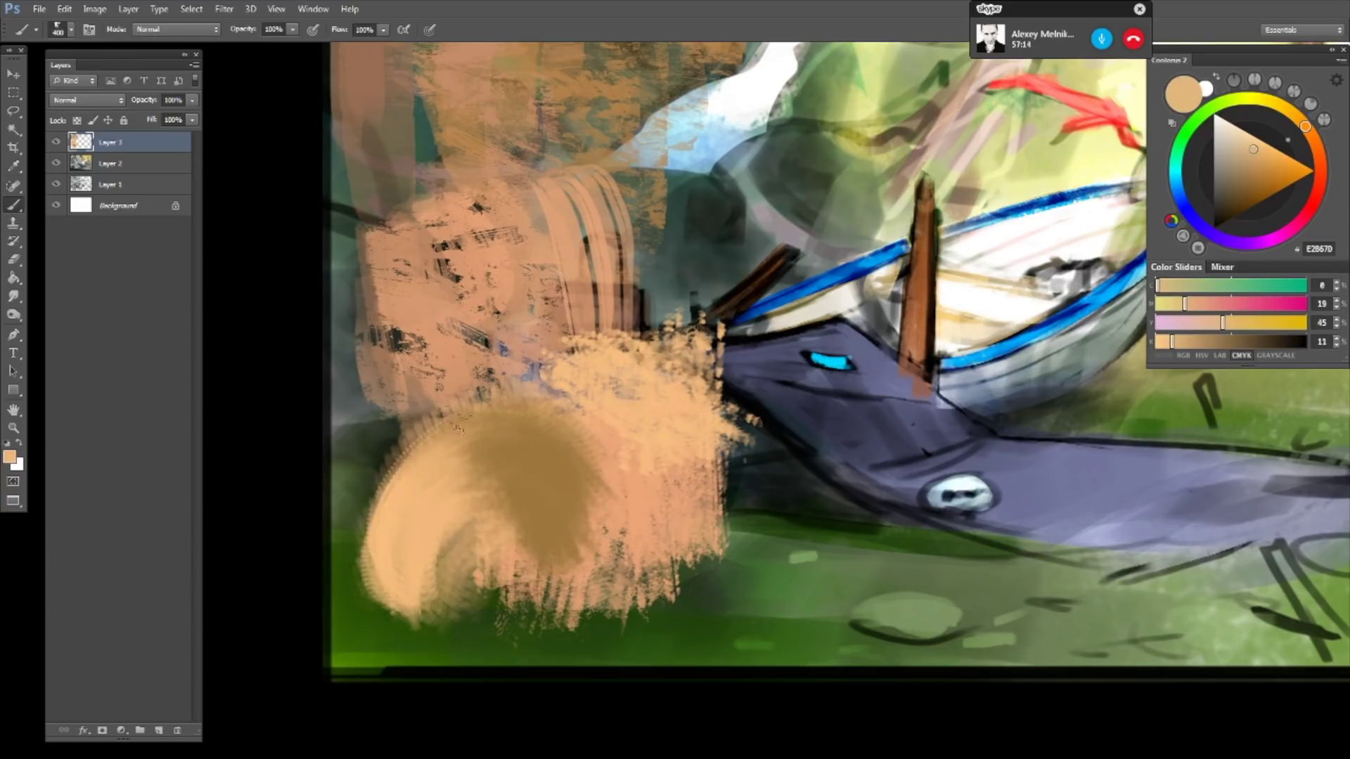
pyautogui.moveTo(429, 450); pyautogui.dragTo(505, 463)
# - Brush pinker peach over the upper-left dark tan at 300 px, sample tans, and shrink to 250 px
pyautogui.moveTo(1223, 323); pyautogui.dragTo(1208, 323)
pyautogui.press('[')
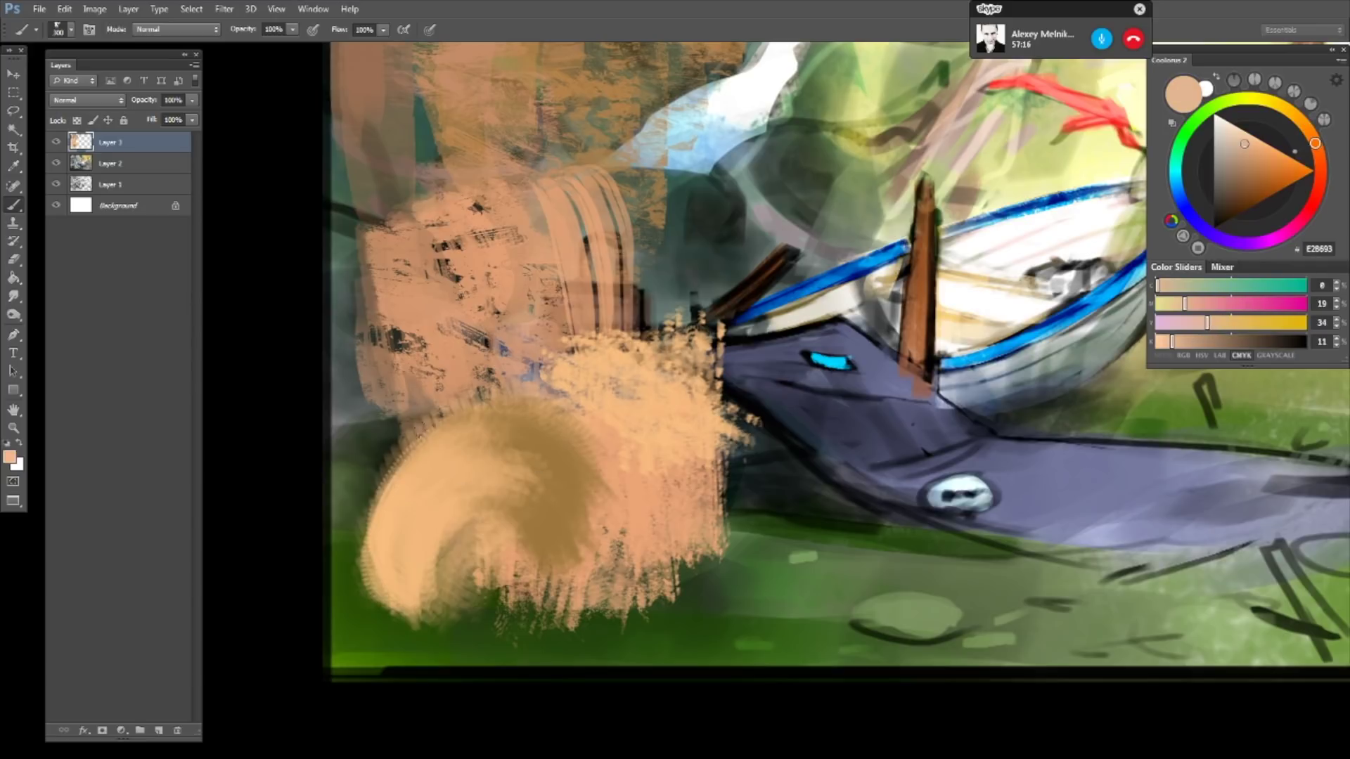
pyautogui.moveTo(394, 450); pyautogui.dragTo(527, 422)
pyautogui.moveTo(485, 478)
pyautogui.mouseDown()
pyautogui.moveTo(585, 425)
pyautogui.moveTo(439, 451)
pyautogui.mouseUp()
pyautogui.keyDown('alt'); pyautogui.click(556, 447); pyautogui.keyUp('alt')
pyautogui.keyDown('alt'); pyautogui.click(499, 443); pyautogui.keyUp('alt')
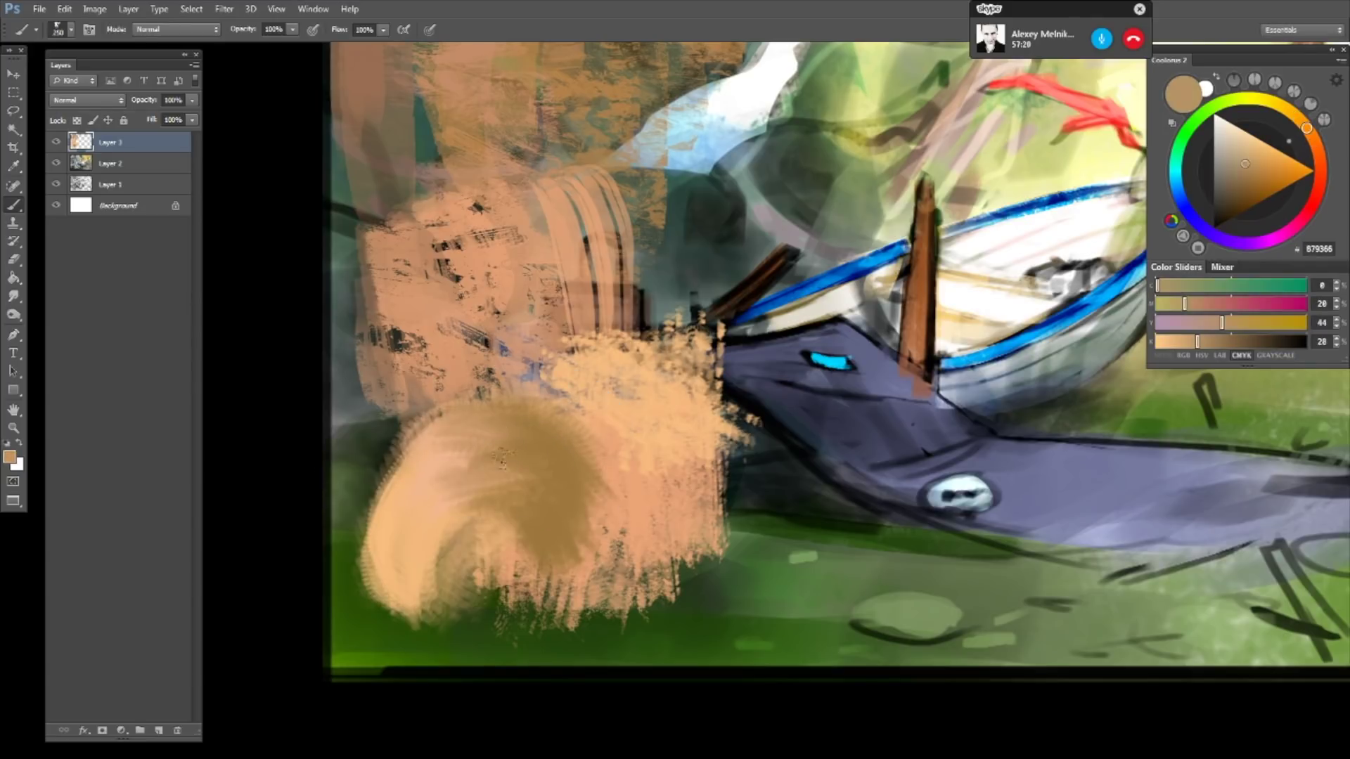
pyautogui.press('[')
# - Switch to the 97 px brush preset
pyautogui.rightClick(656, 160)
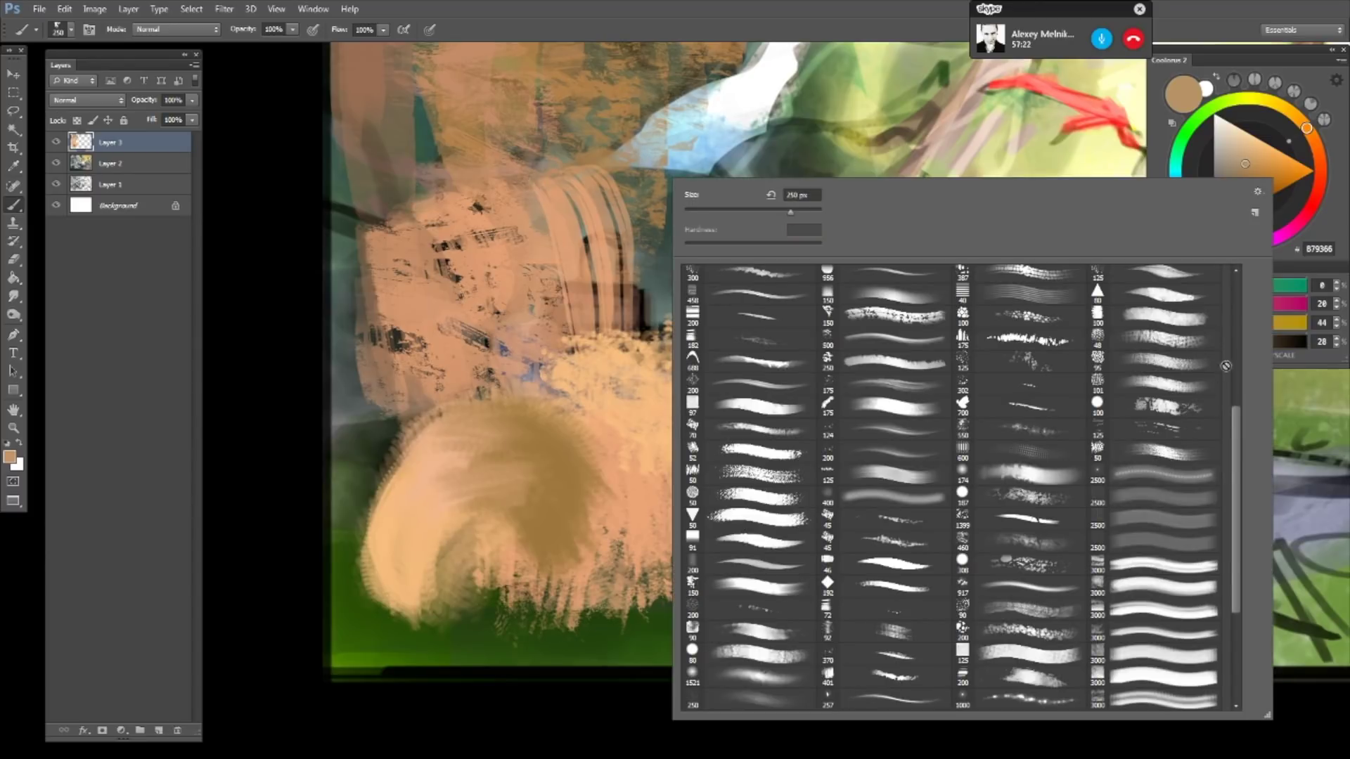
pyautogui.scroll(1, 1225, 366)
pyautogui.click(756, 437)
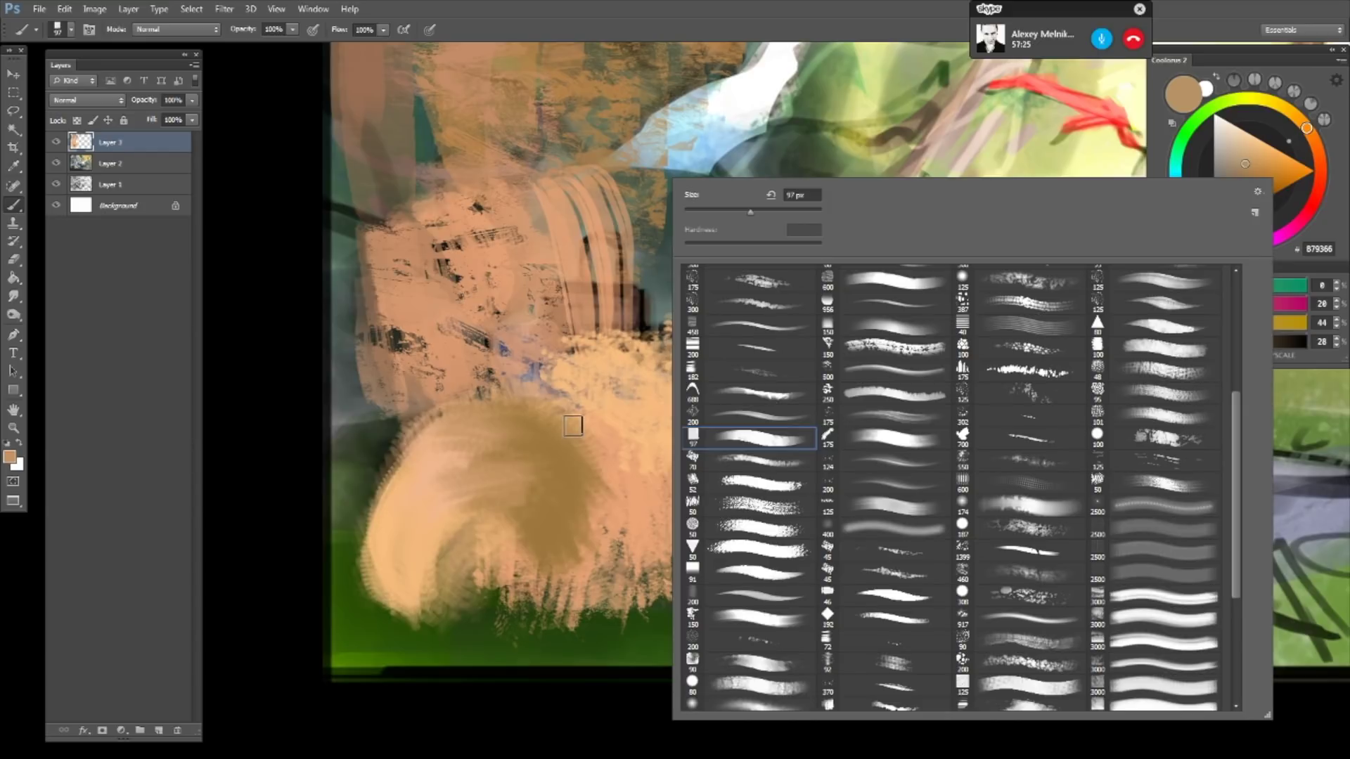
pyautogui.click(576, 420)
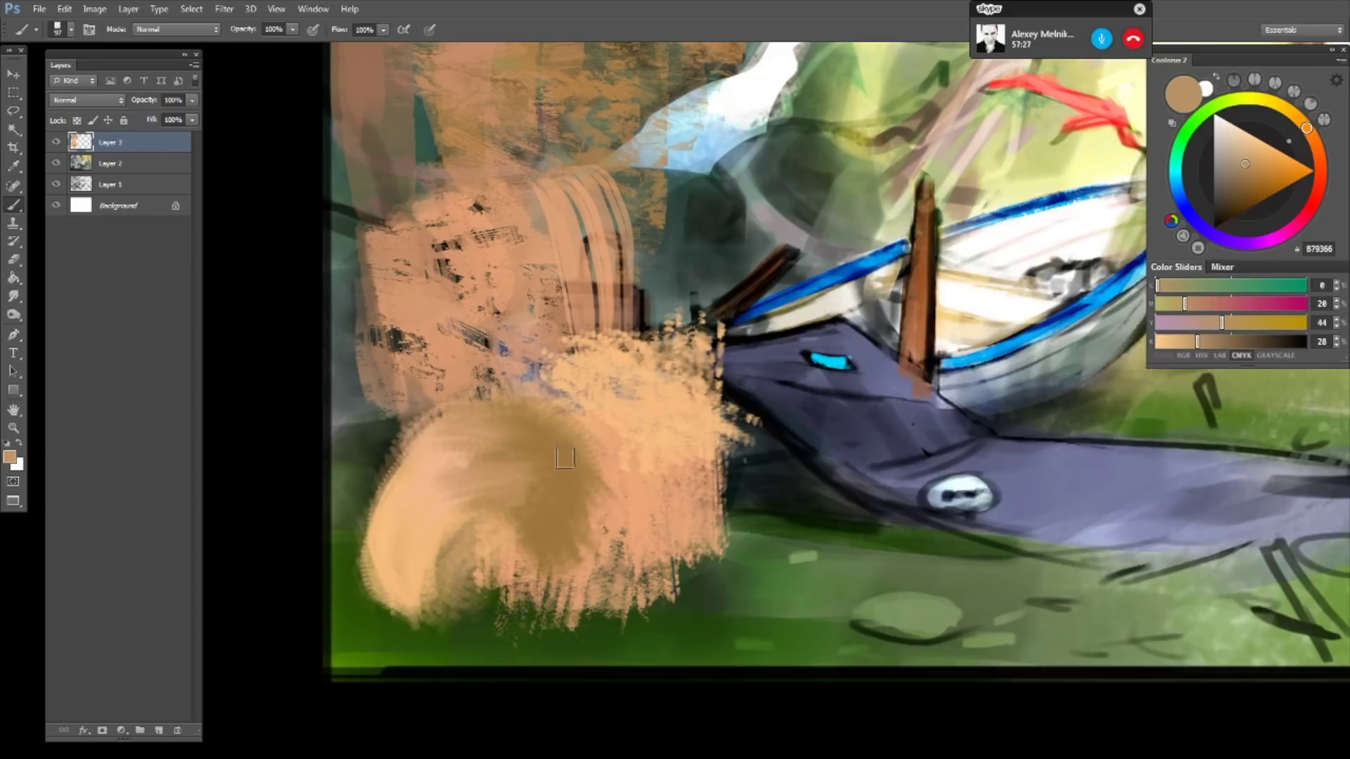
# - Block in tan strokes near the top and over the boat's bow and mast with a 400 px brush
pyautogui.moveTo(855, 123); pyautogui.dragTo(675, 239)
pyautogui.press(']')
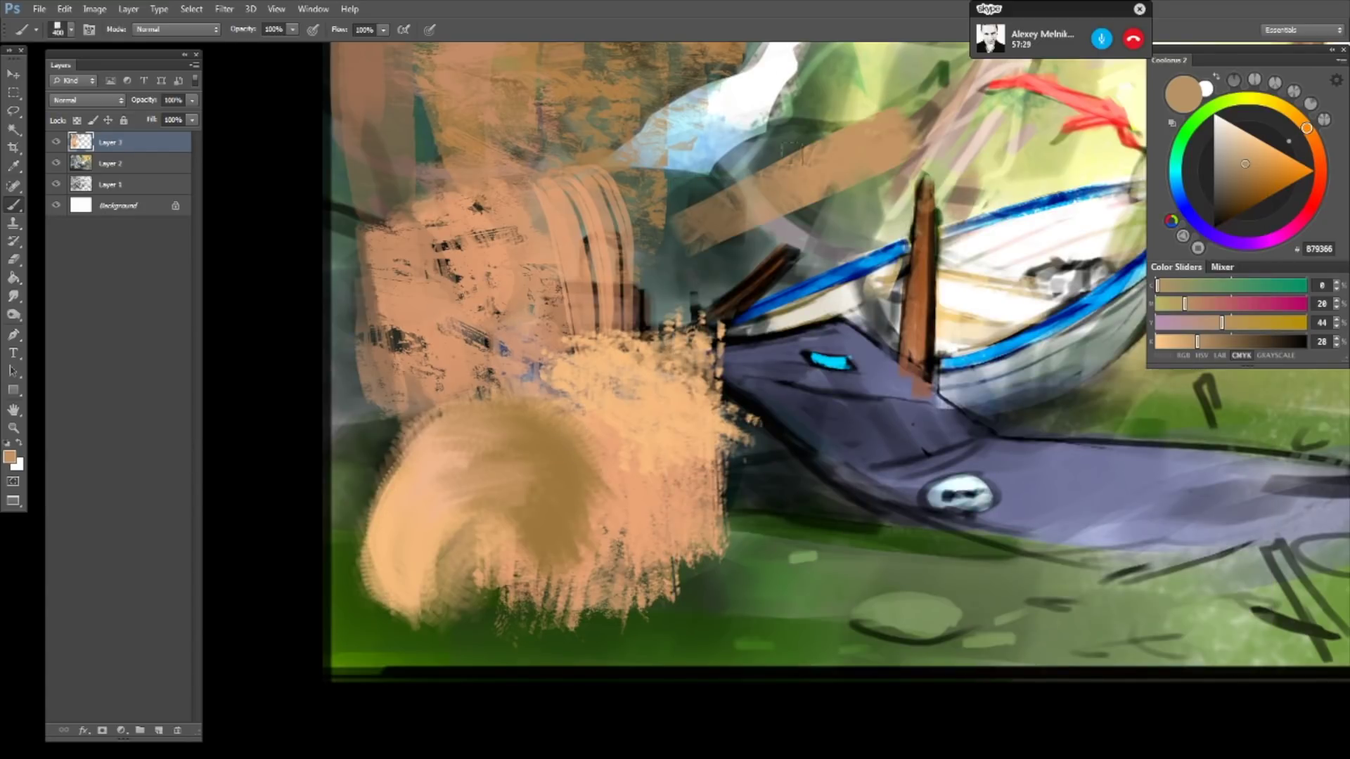
pyautogui.moveTo(791, 169); pyautogui.dragTo(788, 330)
pyautogui.moveTo(738, 190); pyautogui.dragTo(675, 190)
pyautogui.moveTo(893, 175); pyautogui.dragTo(647, 168)
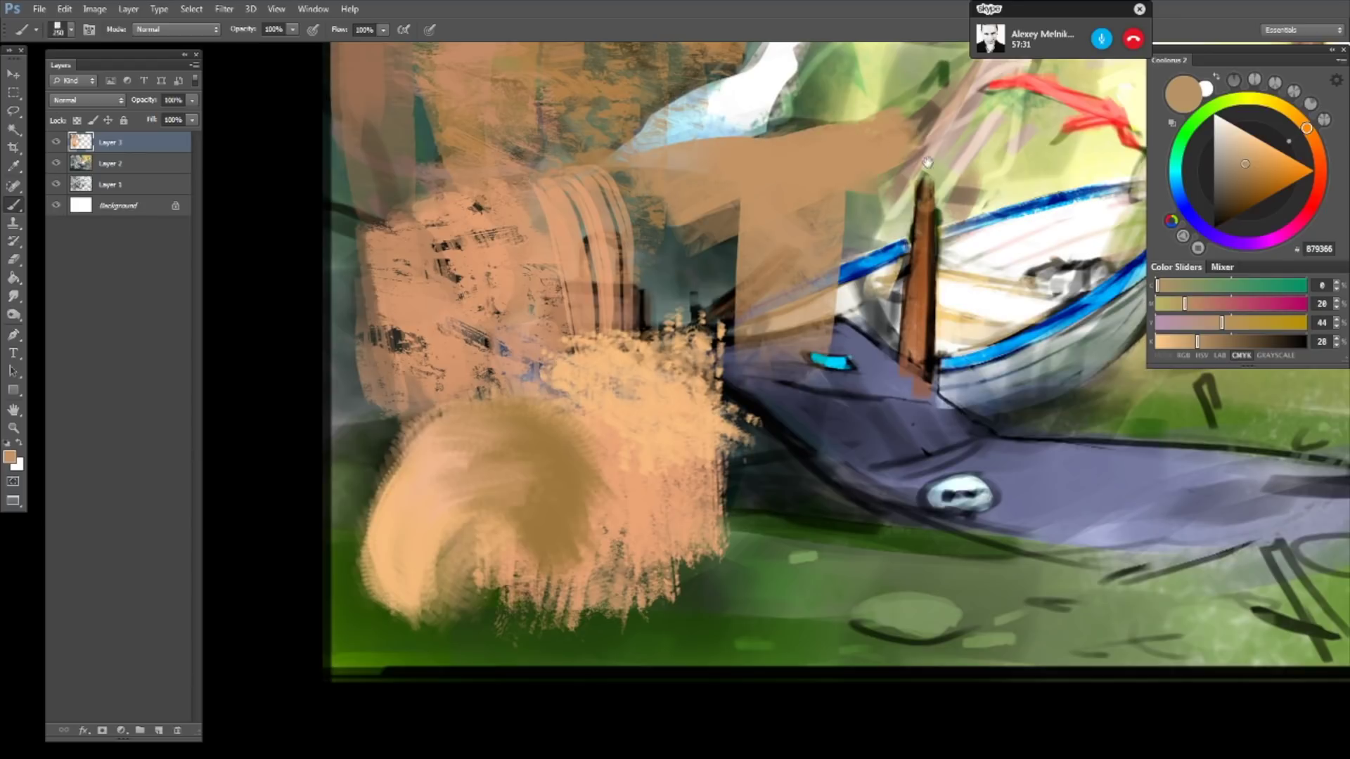
pyautogui.moveTo(959, 150); pyautogui.dragTo(706, 253)
pyautogui.moveTo(605, 422); pyautogui.dragTo(542, 292)
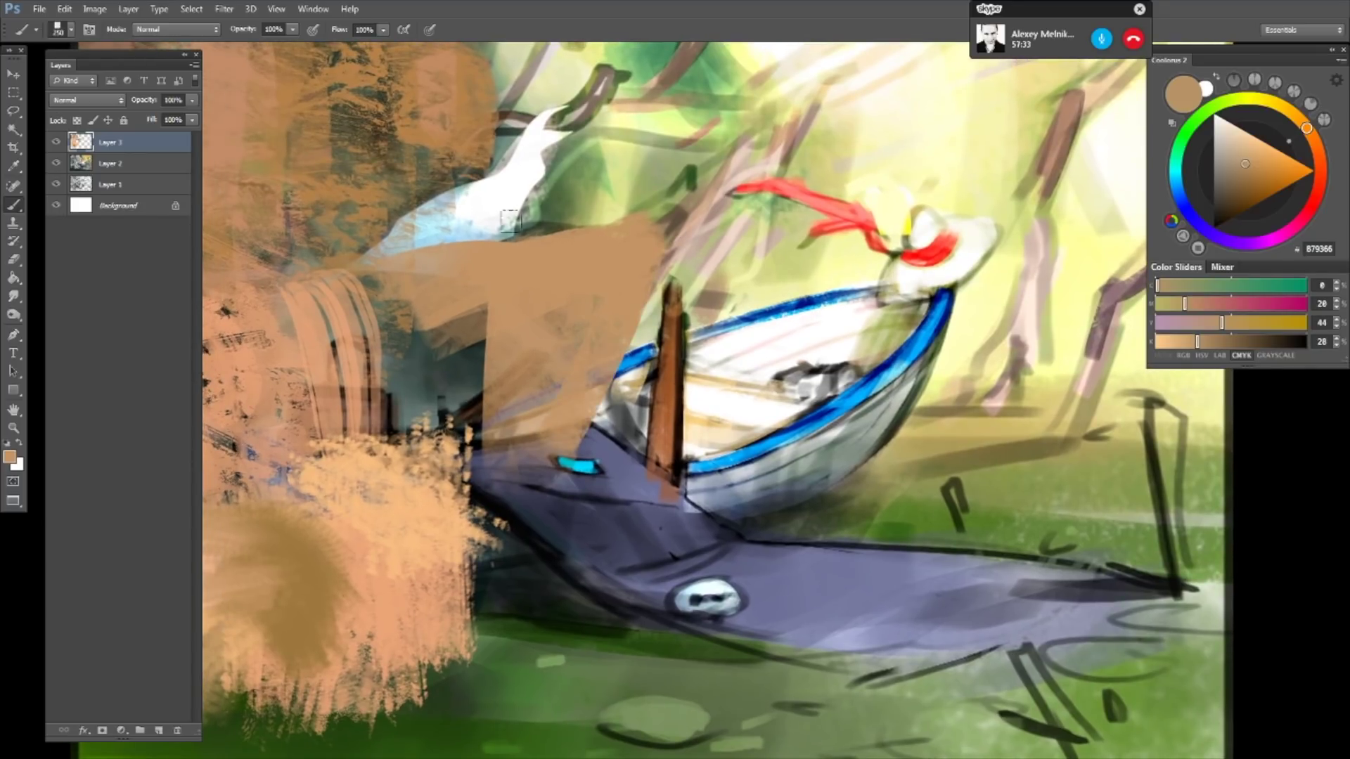
pyautogui.moveTo(496, 204)
pyautogui.mouseDown()
pyautogui.moveTo(633, 196)
pyautogui.moveTo(647, 478)
pyautogui.mouseUp()
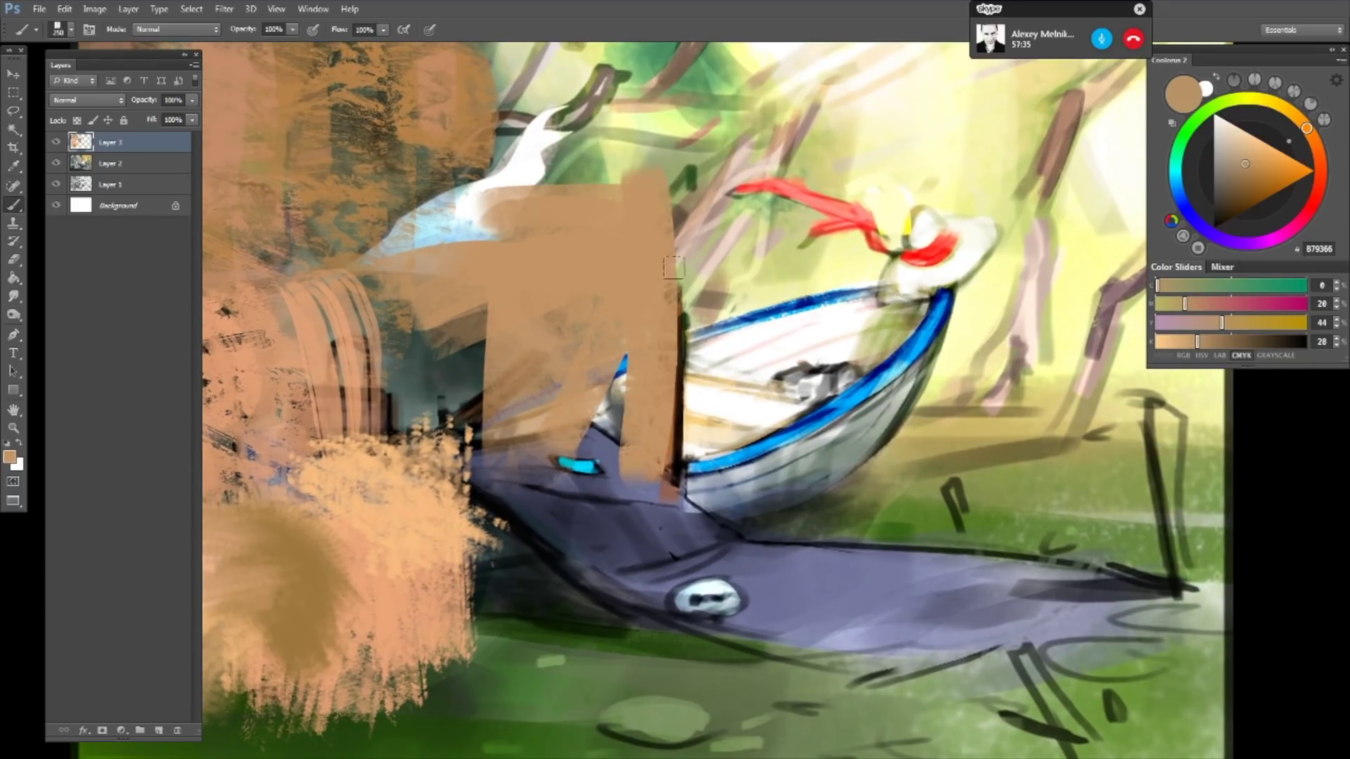
# - Darken the colour to deep brown and paint it over the upper tan block
pyautogui.click(1242, 338)
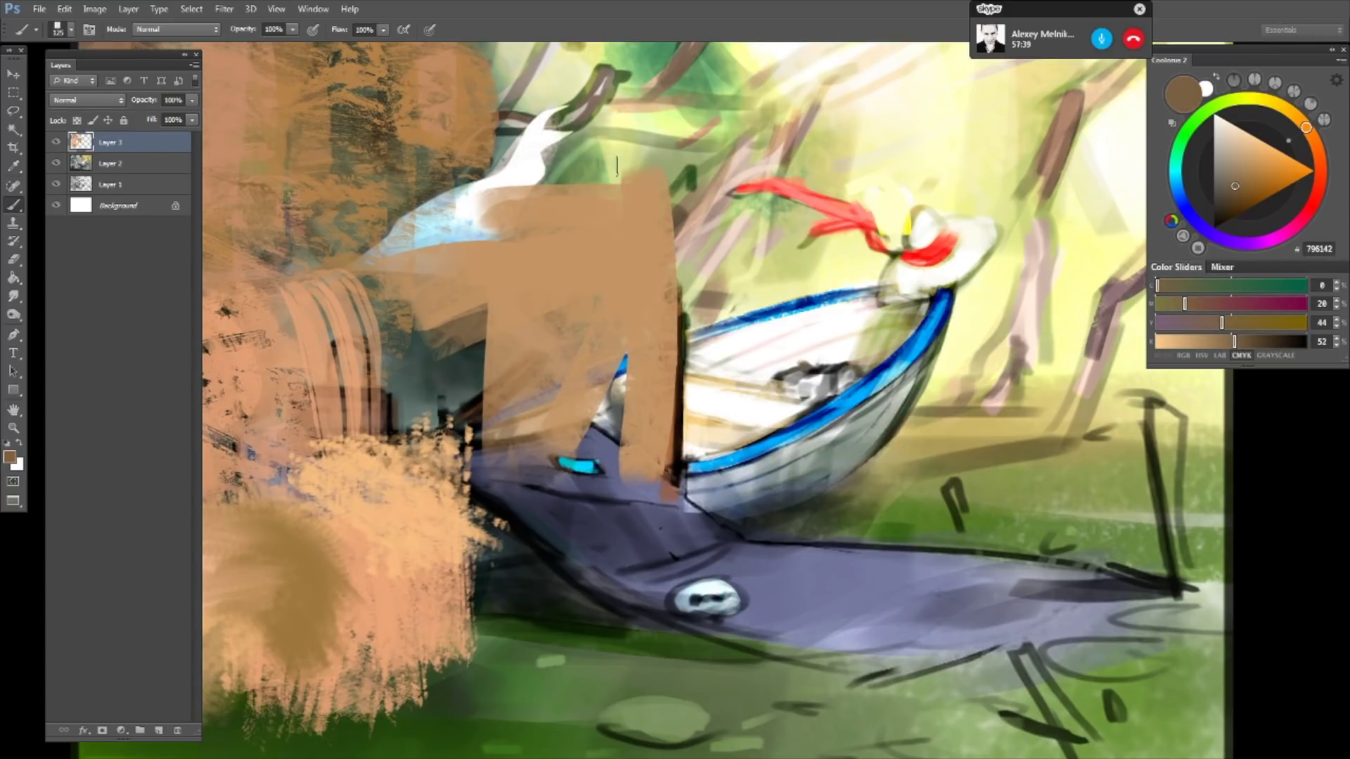
pyautogui.moveTo(606, 140)
pyautogui.mouseDown()
pyautogui.moveTo(609, 324)
pyautogui.moveTo(690, 165)
pyautogui.moveTo(644, 291)
pyautogui.mouseUp()
pyautogui.moveTo(658, 155); pyautogui.dragTo(674, 281)
pyautogui.moveTo(601, 128); pyautogui.dragTo(699, 131)
pyautogui.moveTo(668, 246); pyautogui.dragTo(672, 377)
pyautogui.moveTo(492, 296)
pyautogui.mouseDown()
pyautogui.moveTo(462, 351)
pyautogui.moveTo(425, 309)
pyautogui.mouseUp()
# - Paint darker brown strokes left of the tan block, then sample the boat rim's blue
pyautogui.moveTo(1244, 343); pyautogui.dragTo(1206, 323)
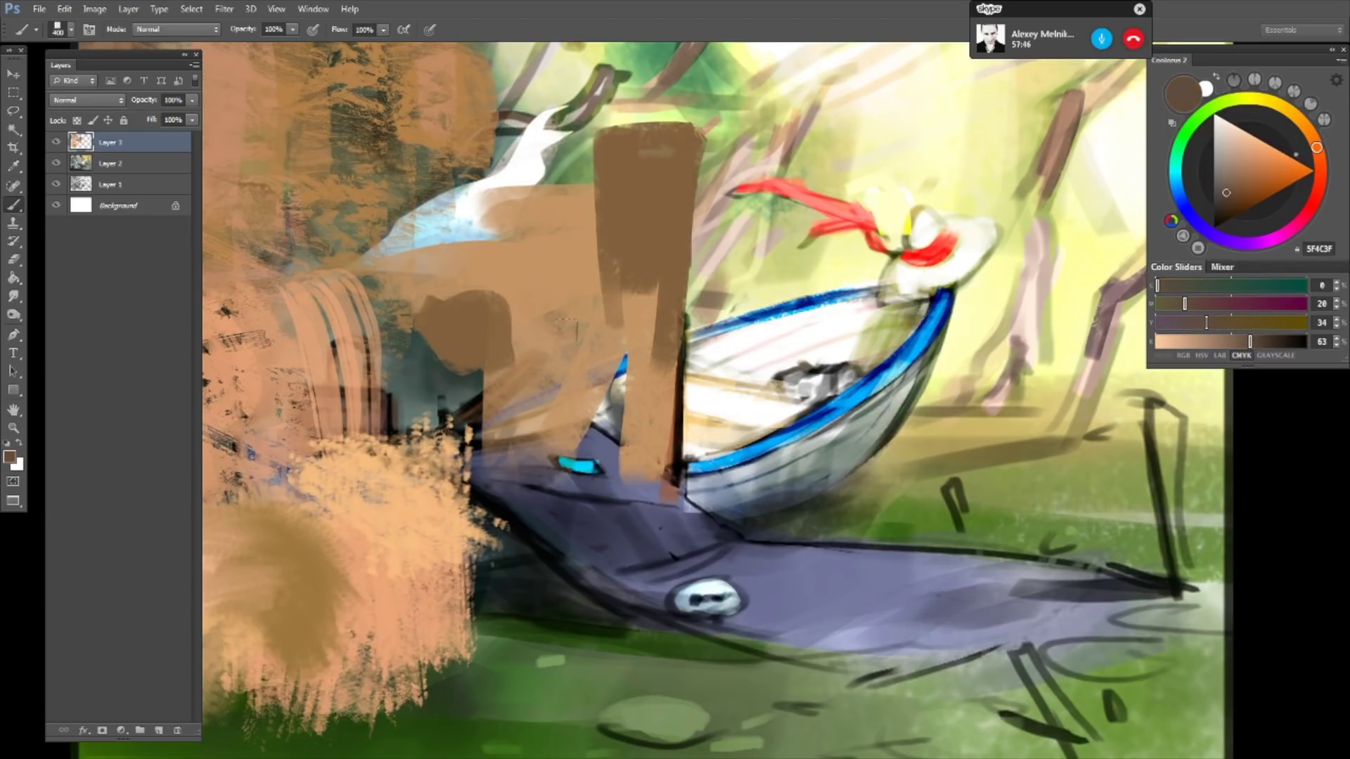
pyautogui.moveTo(404, 261); pyautogui.dragTo(556, 246)
pyautogui.moveTo(534, 303); pyautogui.dragTo(492, 422)
pyautogui.moveTo(464, 338)
pyautogui.mouseDown()
pyautogui.moveTo(408, 281)
pyautogui.moveTo(415, 421)
pyautogui.mouseUp()
pyautogui.moveTo(368, 241); pyautogui.dragTo(390, 443)
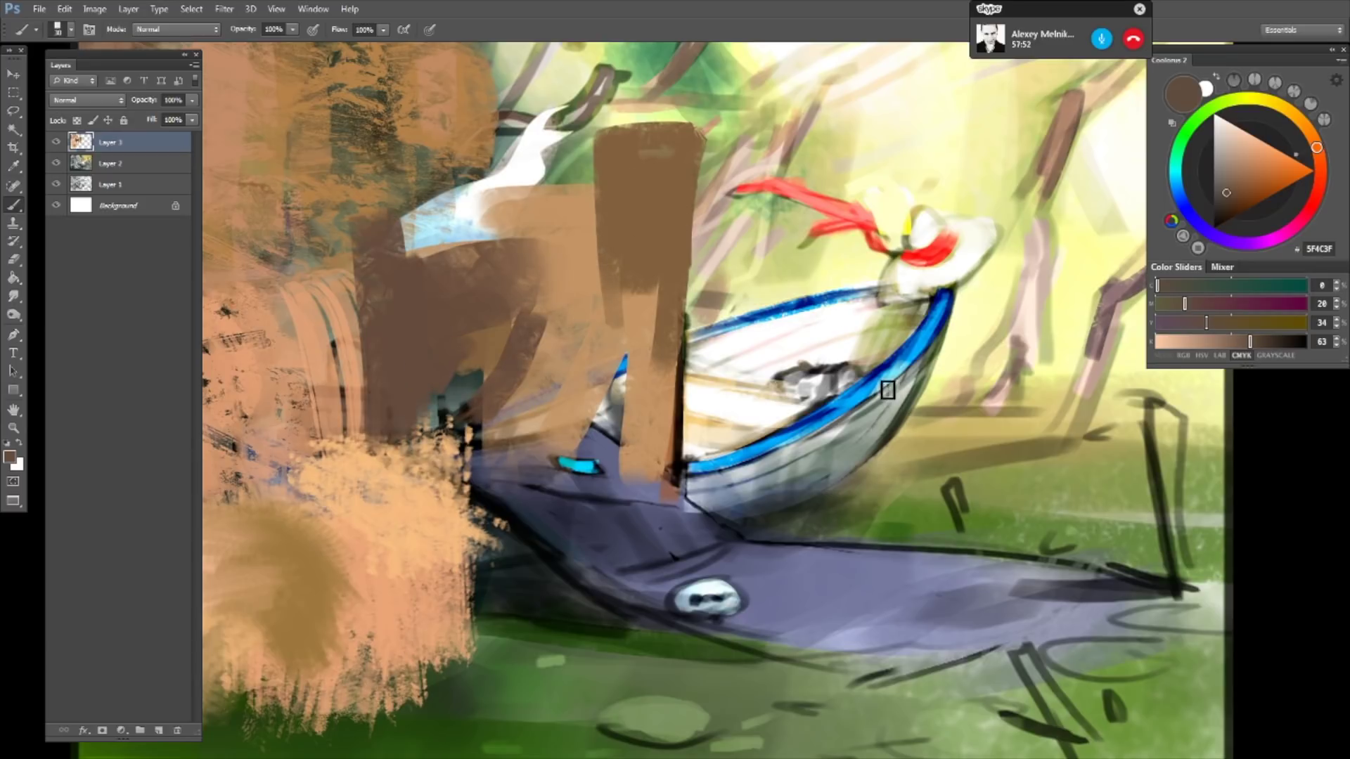
pyautogui.keyDown('alt'); pyautogui.click(872, 387); pyautogui.keyUp('alt')
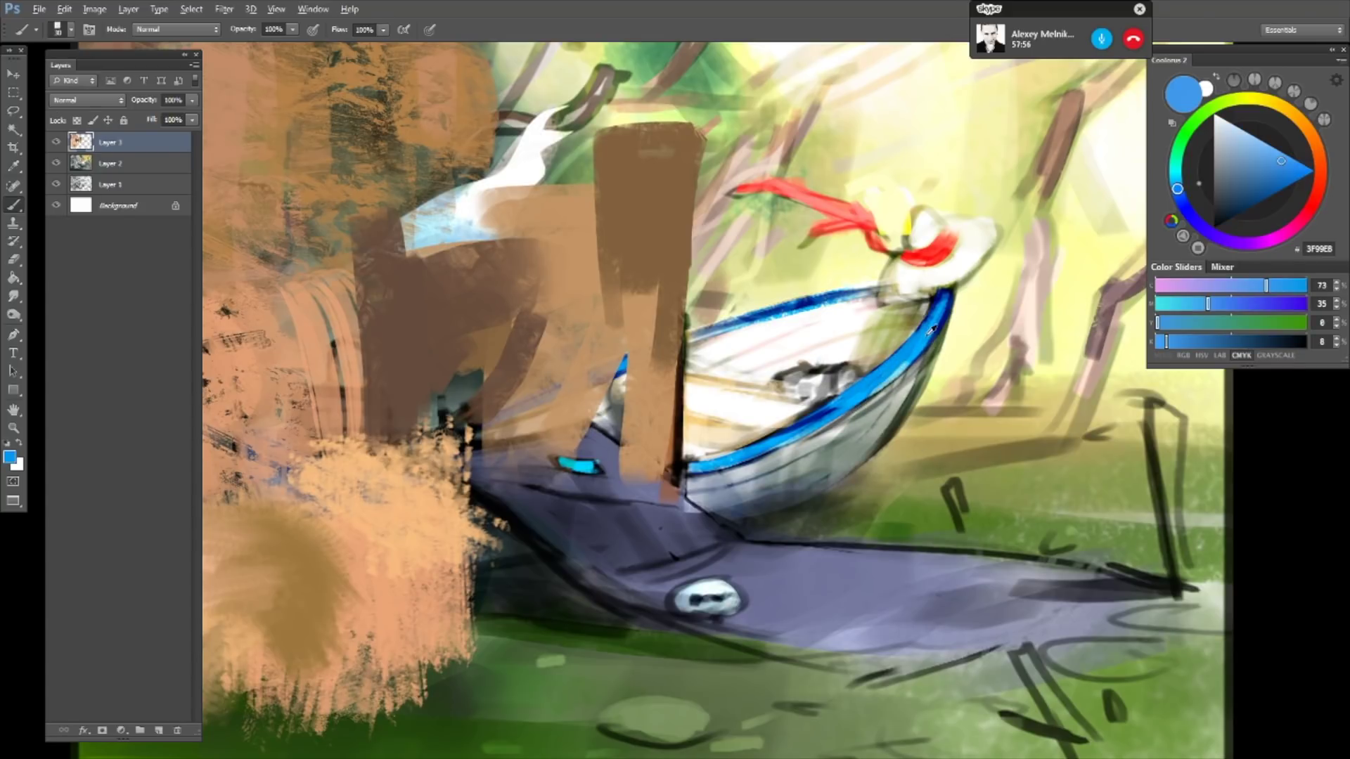
# - Sample light blue from the boat rim and wash it loosely over the trees above the boat
pyautogui.keyDown('alt'); pyautogui.click(907, 361); pyautogui.keyUp('alt')
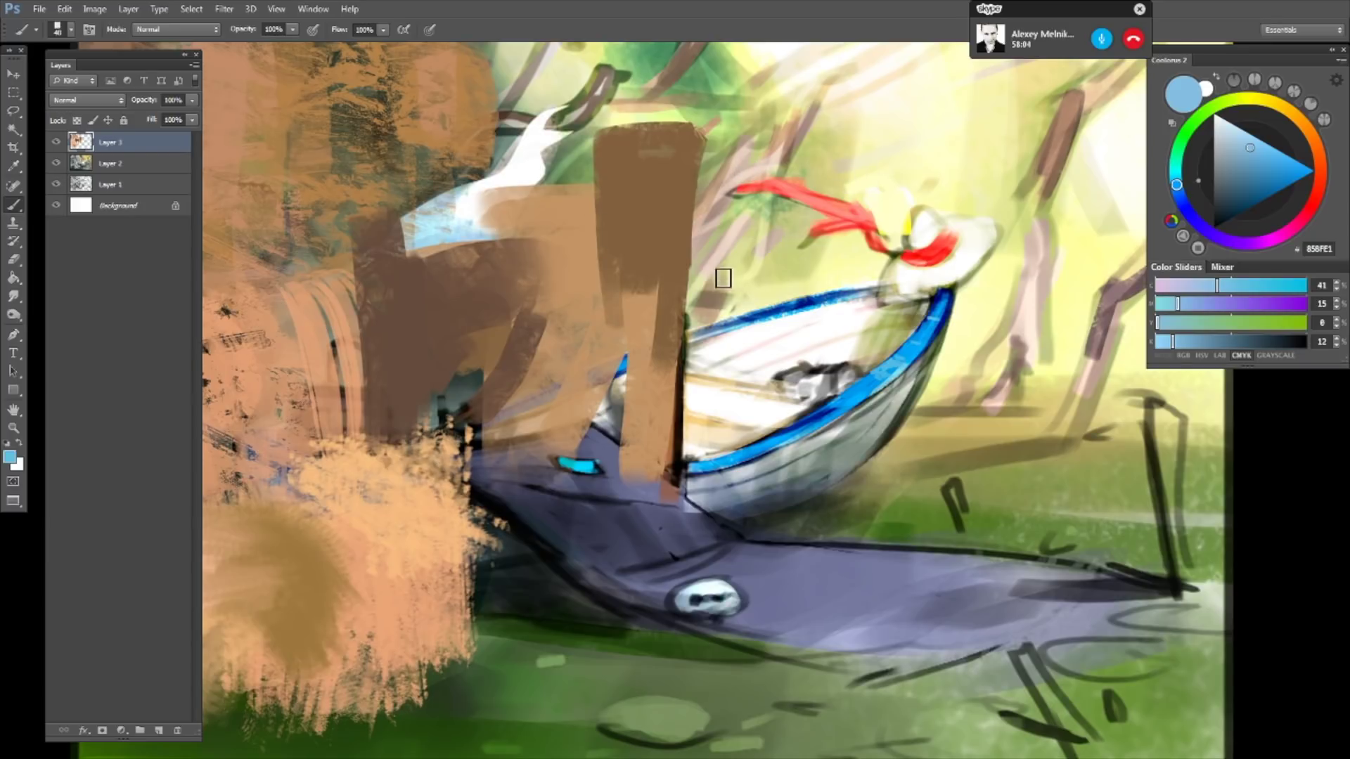
pyautogui.press(']')
pyautogui.moveTo(915, 126); pyautogui.dragTo(759, 267)
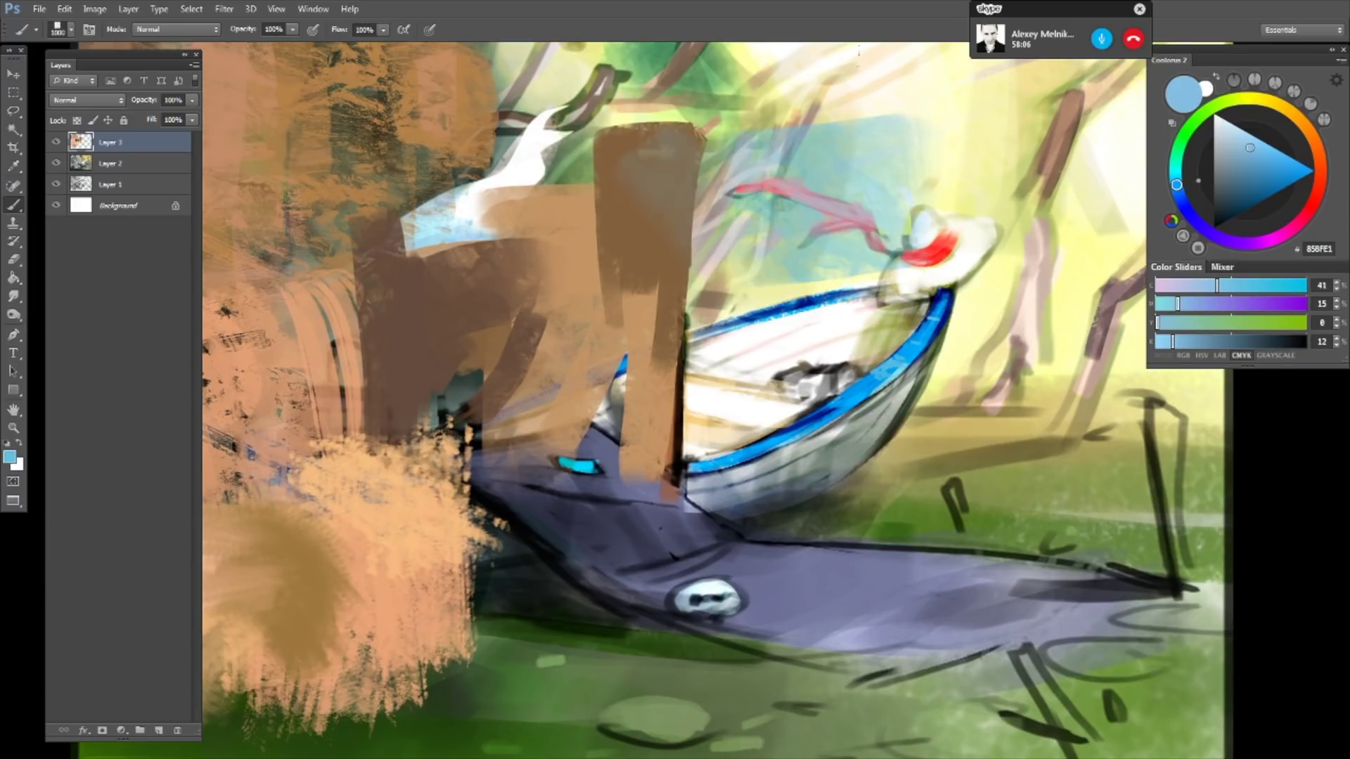
pyautogui.moveTo(647, 232)
pyautogui.mouseDown()
pyautogui.moveTo(901, 77)
pyautogui.moveTo(984, 239)
pyautogui.mouseUp()
pyautogui.press('[')
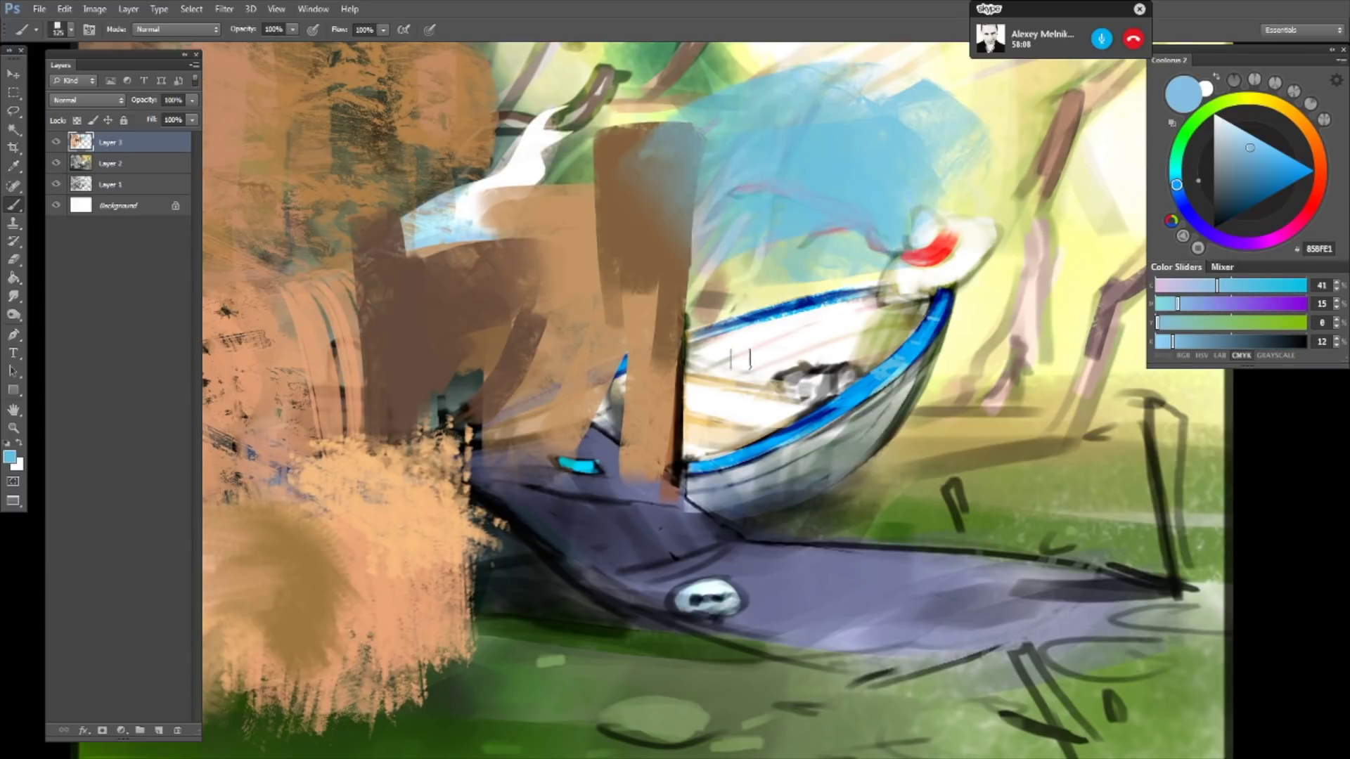
pyautogui.press('[')
pyautogui.press(']')
# - Switch to a textured brush preset
pyautogui.rightClick(681, 153)
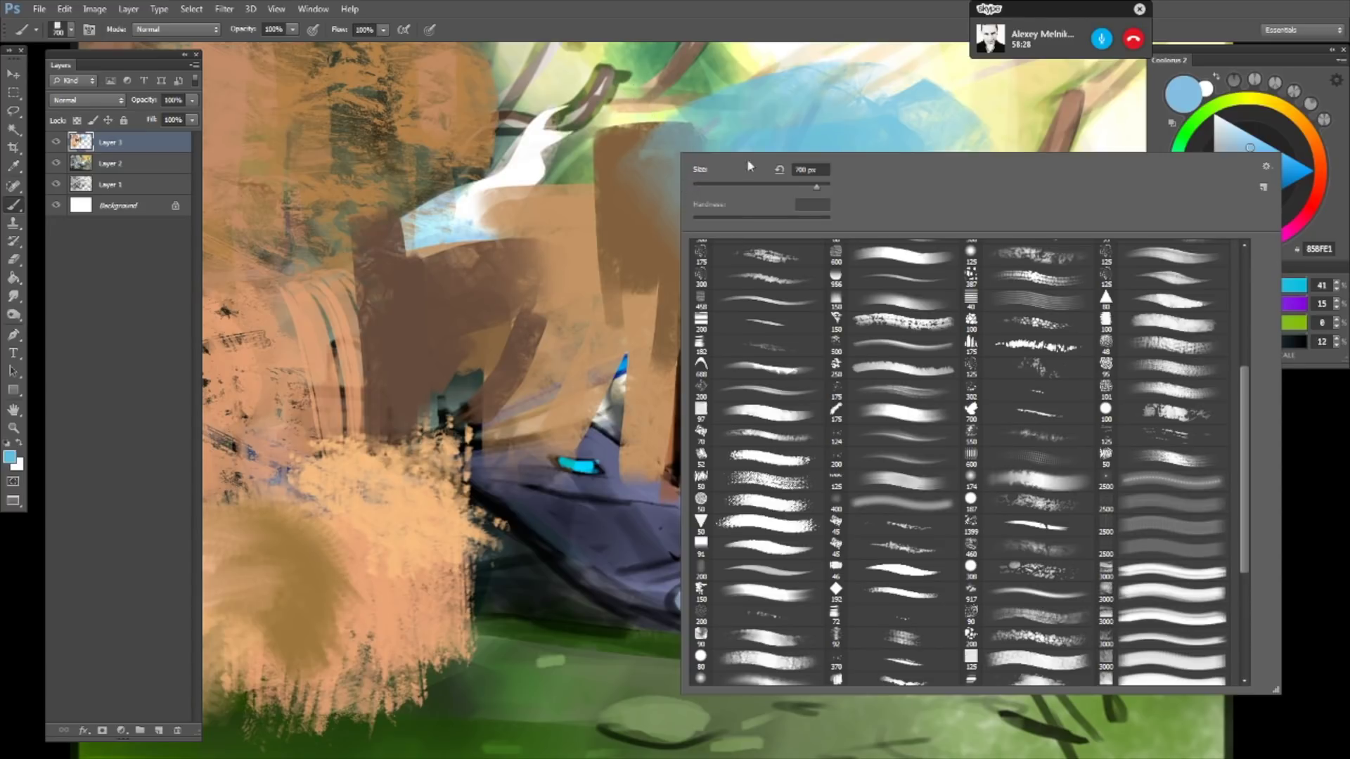
pyautogui.moveTo(1248, 401); pyautogui.dragTo(1244, 523)
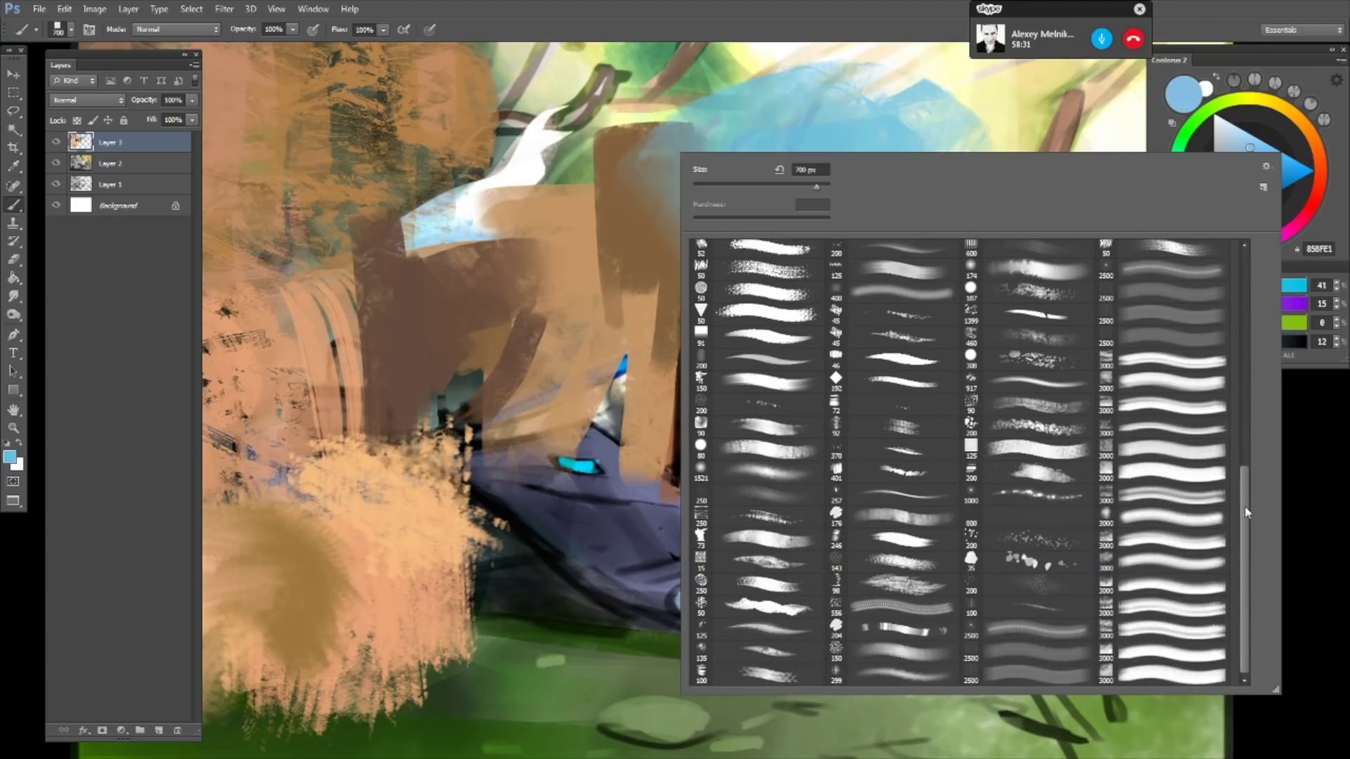
pyautogui.click(764, 544)
pyautogui.press('Return')
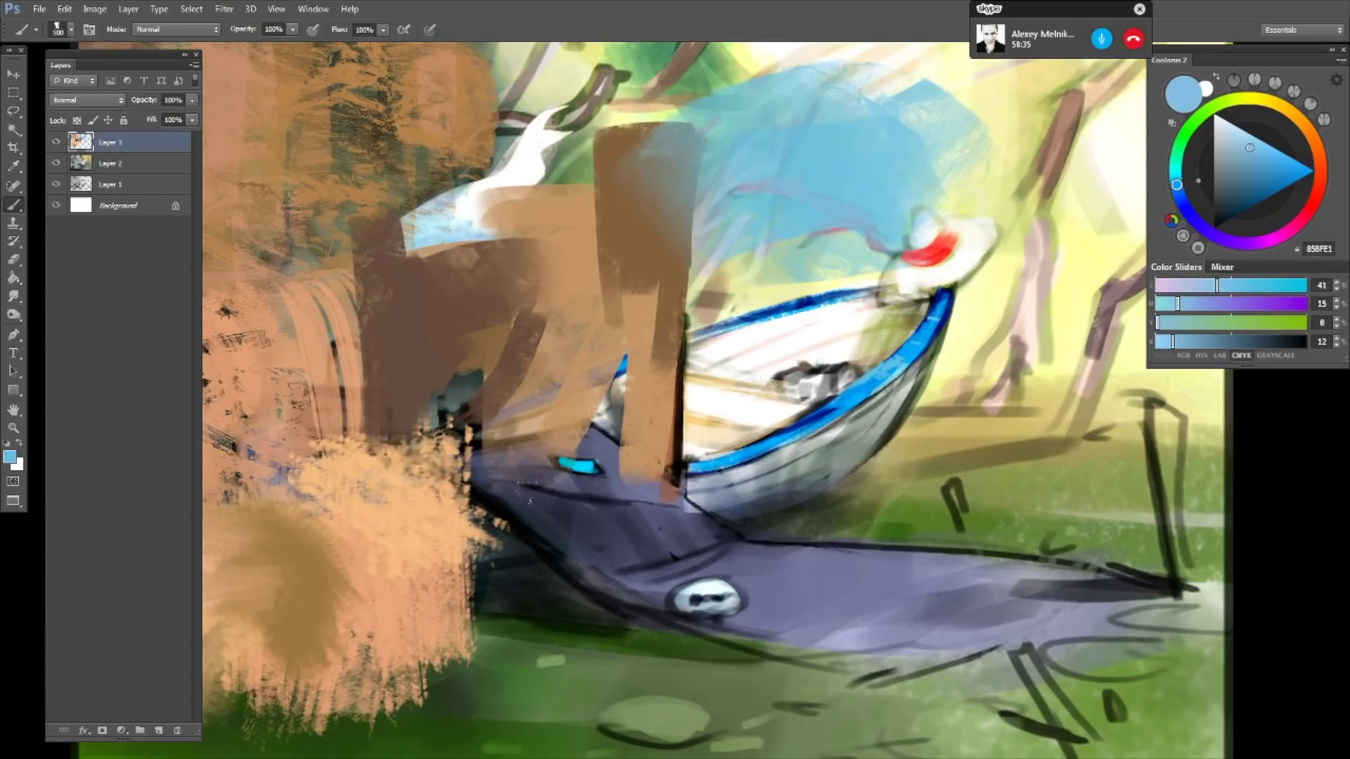
# - Paint blue textured strokes across the purple shadow and the boat's lower left
pyautogui.moveTo(526, 578); pyautogui.dragTo(677, 456)
pyautogui.moveTo(495, 562)
pyautogui.mouseDown()
pyautogui.moveTo(654, 471)
pyautogui.moveTo(675, 485)
pyautogui.moveTo(618, 550)
pyautogui.mouseUp()
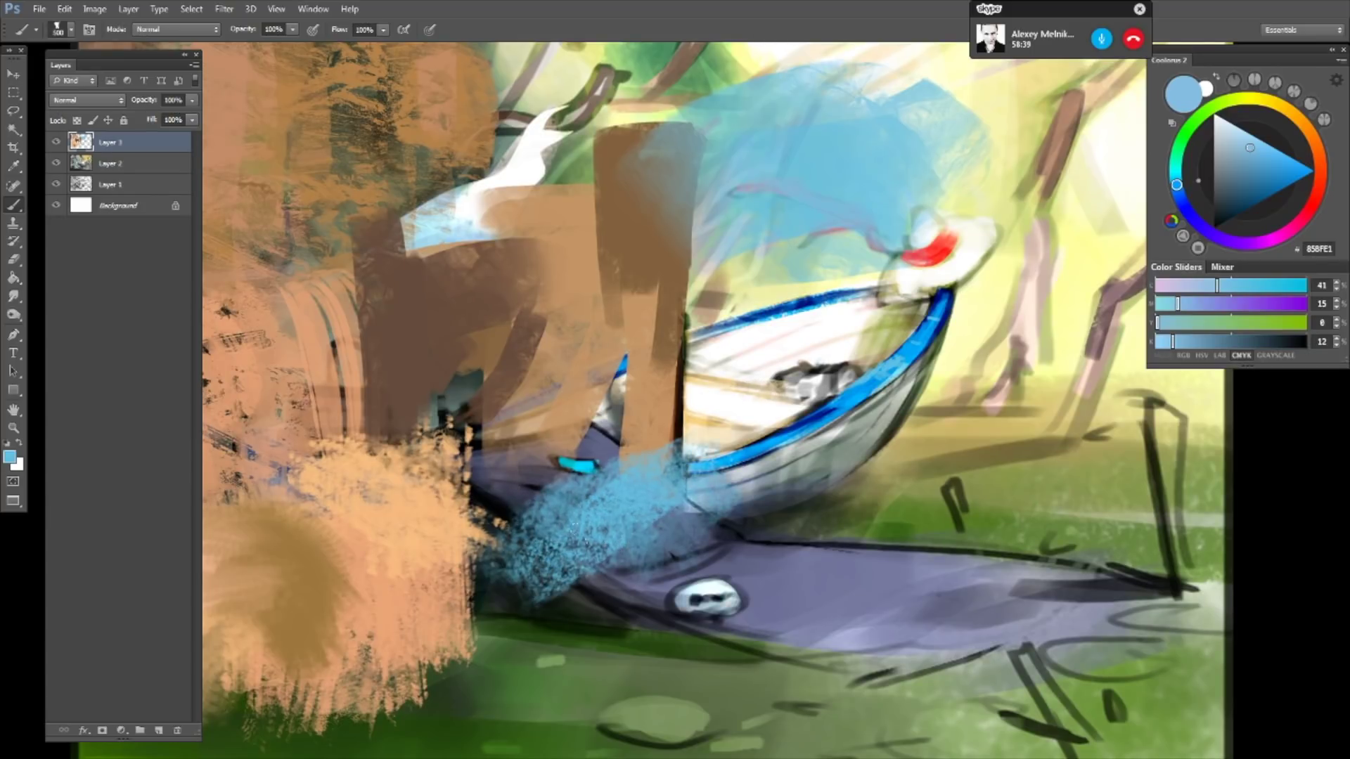
pyautogui.moveTo(587, 602); pyautogui.dragTo(830, 485)
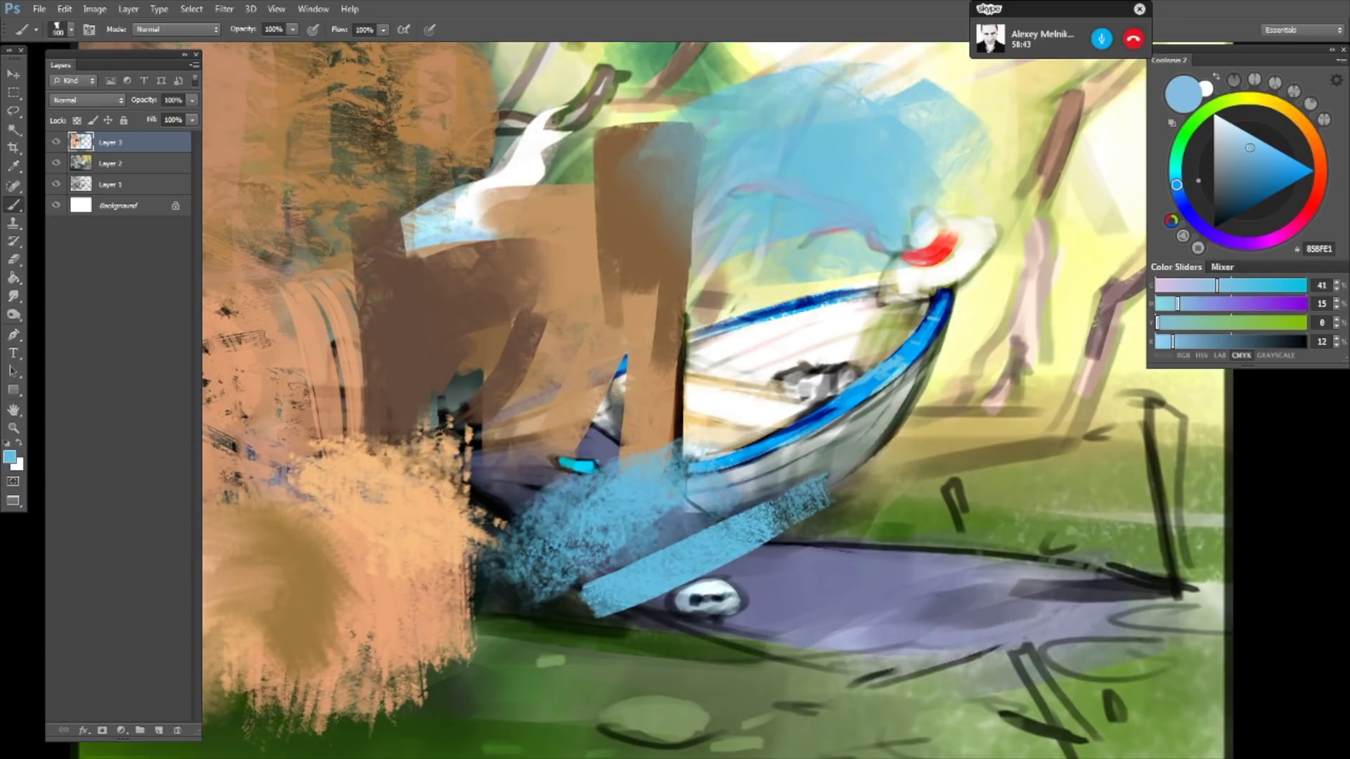
pyautogui.moveTo(581, 471); pyautogui.dragTo(630, 418)
pyautogui.moveTo(534, 492); pyautogui.dragTo(605, 460)
pyautogui.moveTo(689, 531); pyautogui.dragTo(714, 505)
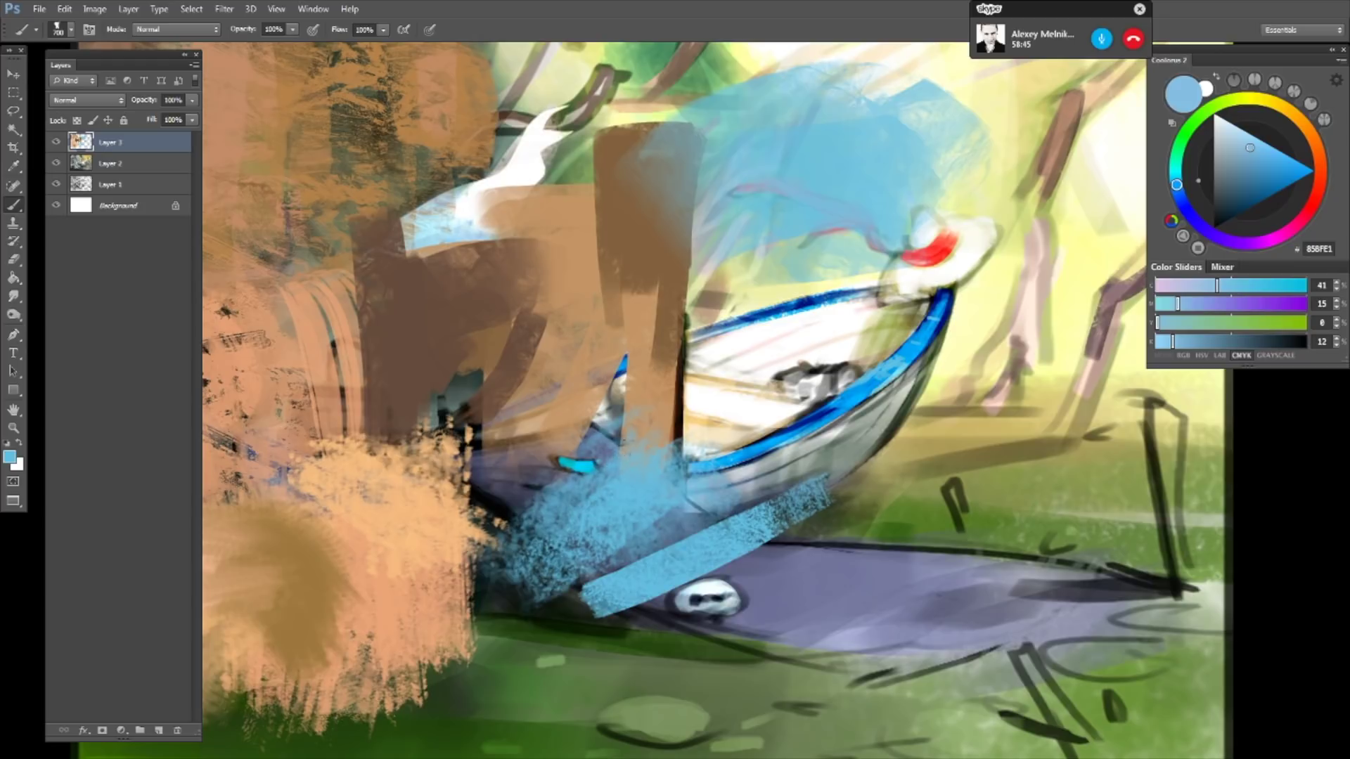
pyautogui.moveTo(654, 549); pyautogui.dragTo(717, 506)
pyautogui.moveTo(756, 556); pyautogui.dragTo(801, 492)
pyautogui.moveTo(724, 576)
pyautogui.mouseDown()
pyautogui.moveTo(770, 545)
pyautogui.moveTo(760, 495)
pyautogui.mouseUp()
# - Lay translucent light blue over the shadow right of the boat and a diagonal band at lower left
pyautogui.moveTo(763, 591); pyautogui.dragTo(777, 538)
pyautogui.moveTo(760, 619); pyautogui.dragTo(816, 500)
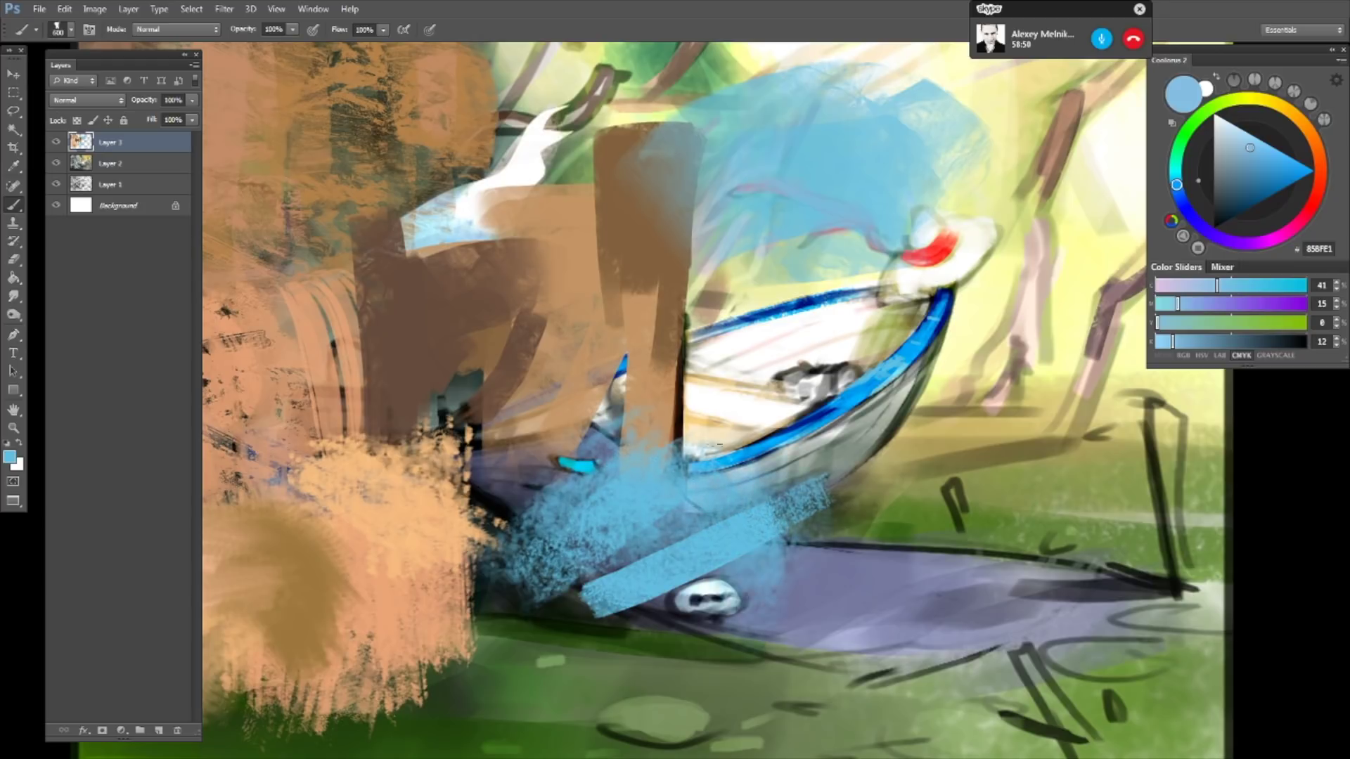
pyautogui.moveTo(823, 556); pyautogui.dragTo(788, 468)
pyautogui.moveTo(787, 598); pyautogui.dragTo(823, 485)
pyautogui.moveTo(812, 576); pyautogui.dragTo(834, 495)
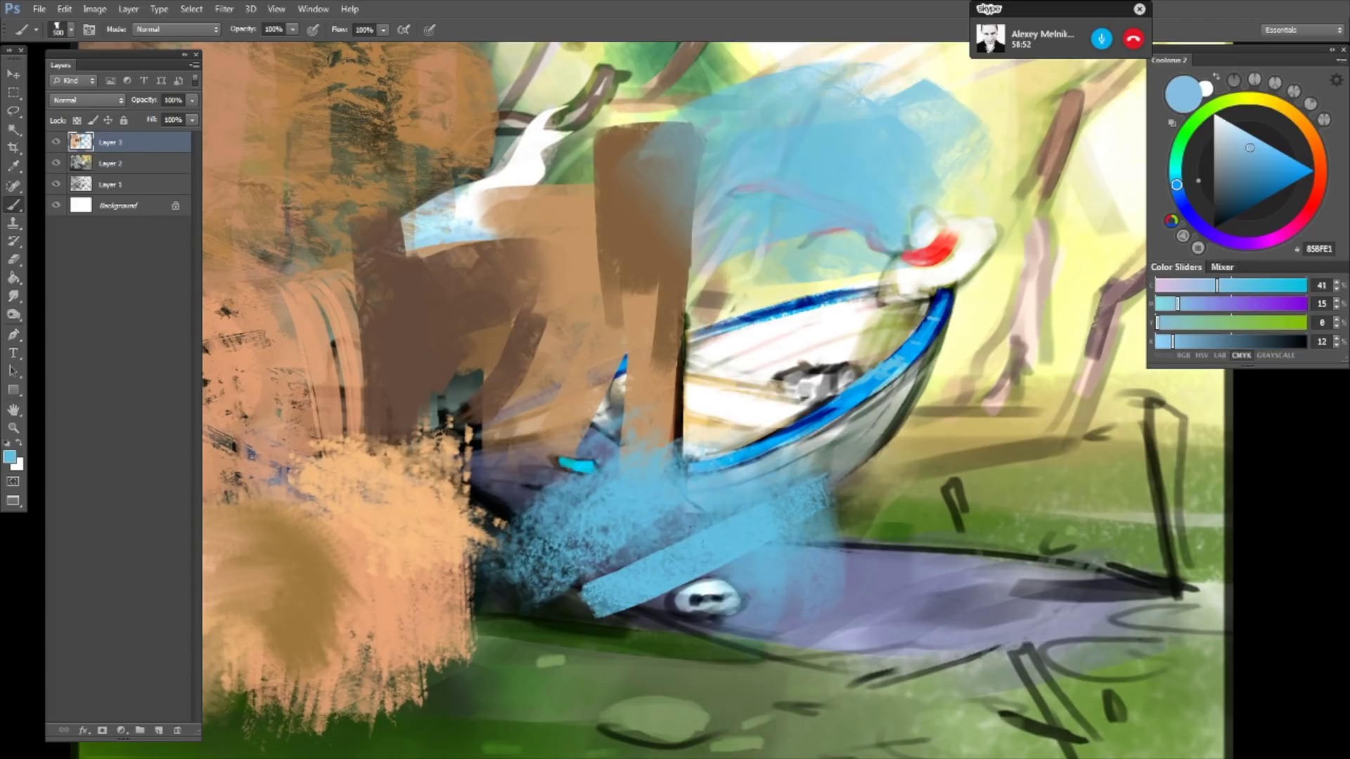
pyautogui.moveTo(850, 549)
pyautogui.mouseDown()
pyautogui.moveTo(830, 475)
pyautogui.moveTo(854, 609)
pyautogui.mouseUp()
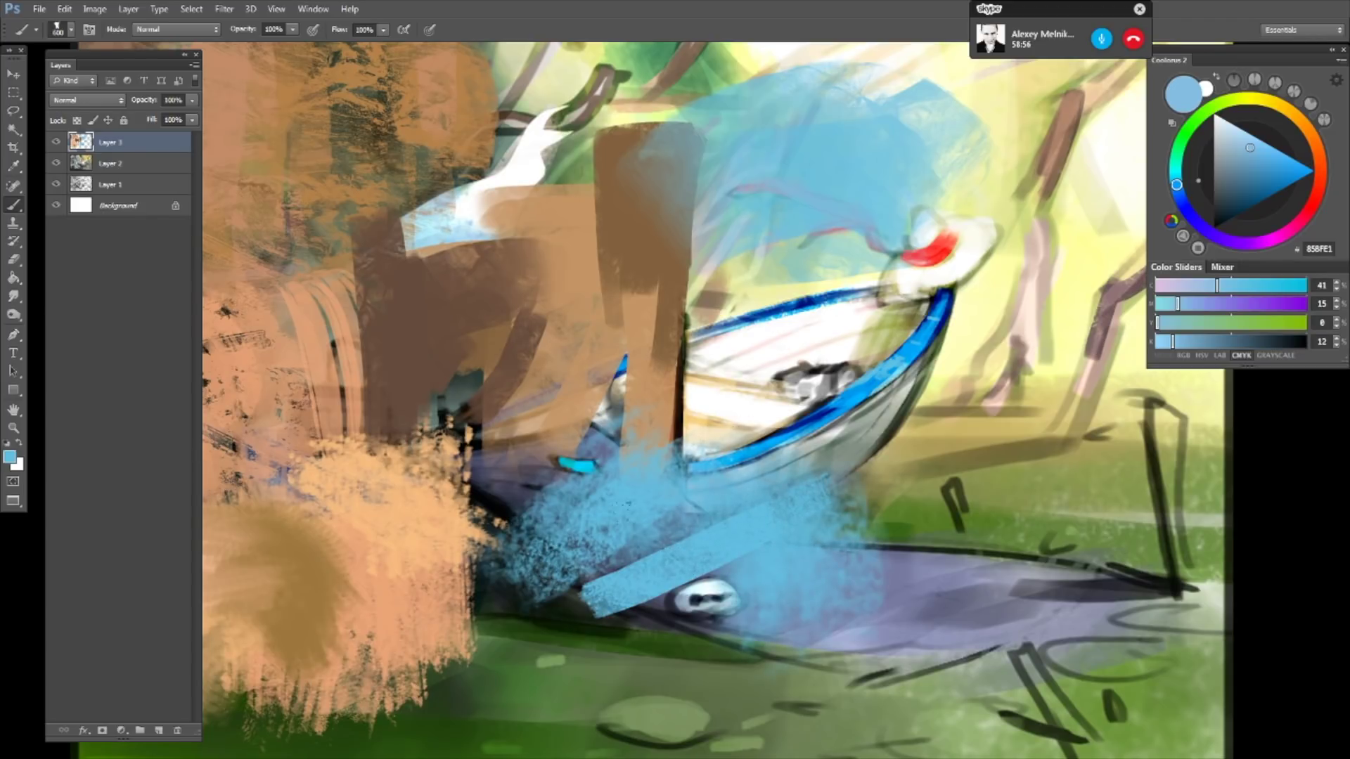
pyautogui.moveTo(566, 611); pyautogui.dragTo(703, 524)
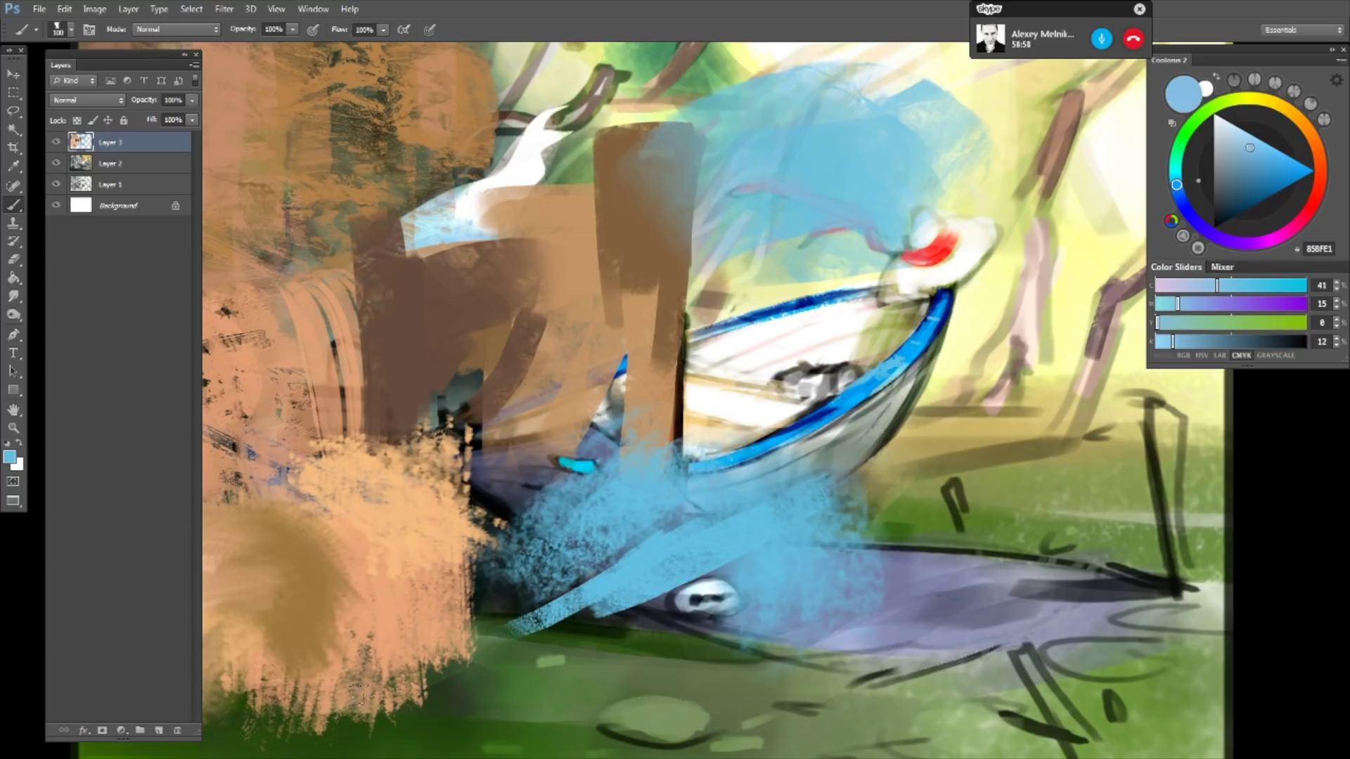
pyautogui.moveTo(622, 559); pyautogui.dragTo(503, 630)
pyautogui.moveTo(431, 664); pyautogui.dragTo(691, 506)
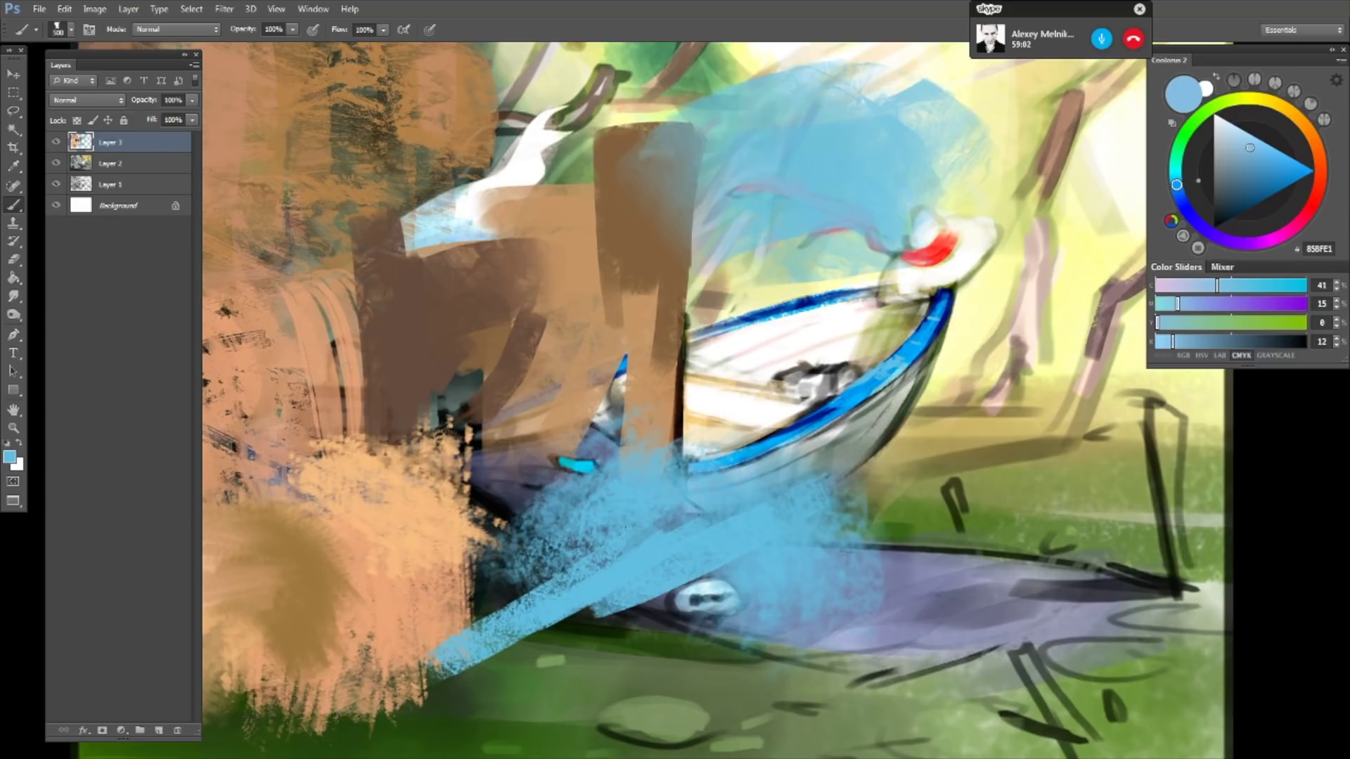
pyautogui.moveTo(679, 598); pyautogui.dragTo(657, 630)
# - Fit the painting in view and switch to a 200 px brush
pyautogui.hotkey('ctrl', '-')
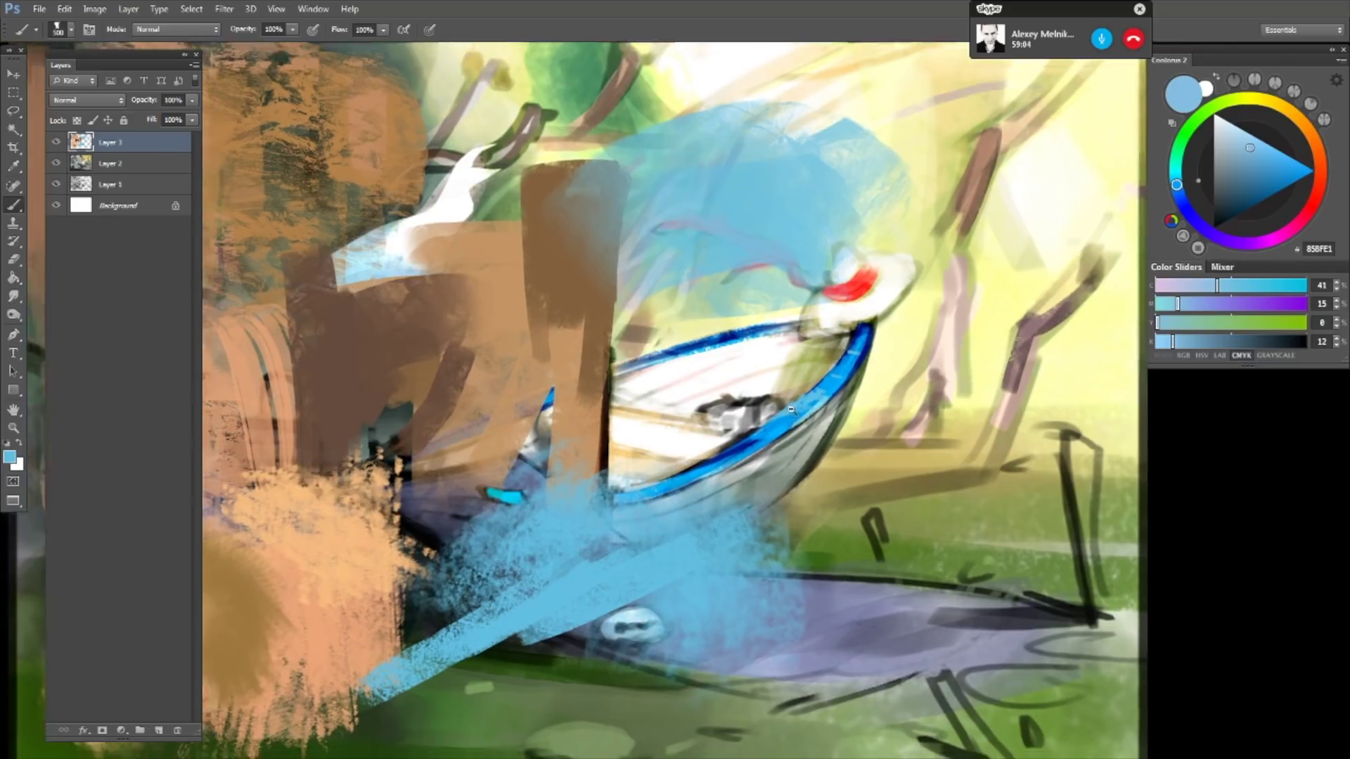
pyautogui.hotkey('ctrl', '-')
pyautogui.hotkey('ctrl', '+')
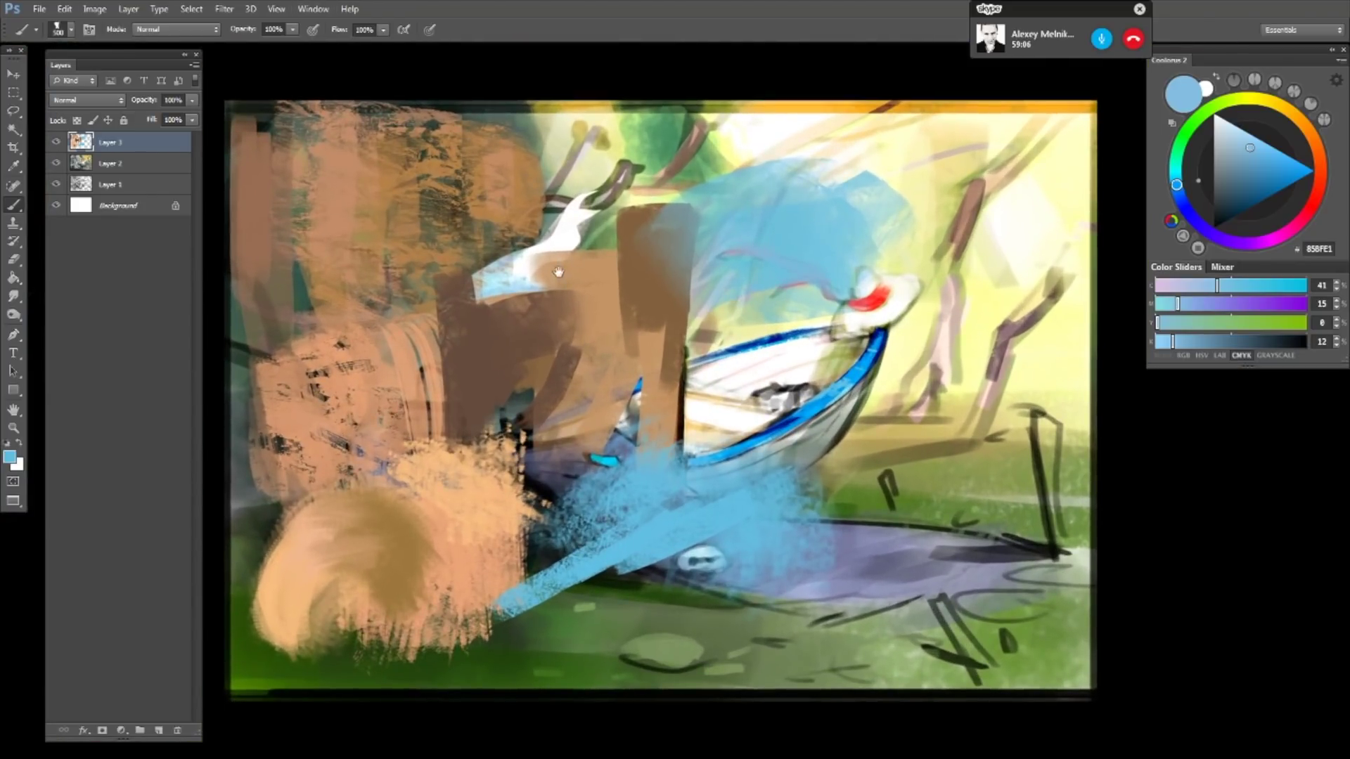
pyautogui.moveTo(723, 291); pyautogui.dragTo(716, 220)
pyautogui.rightClick(500, 124)
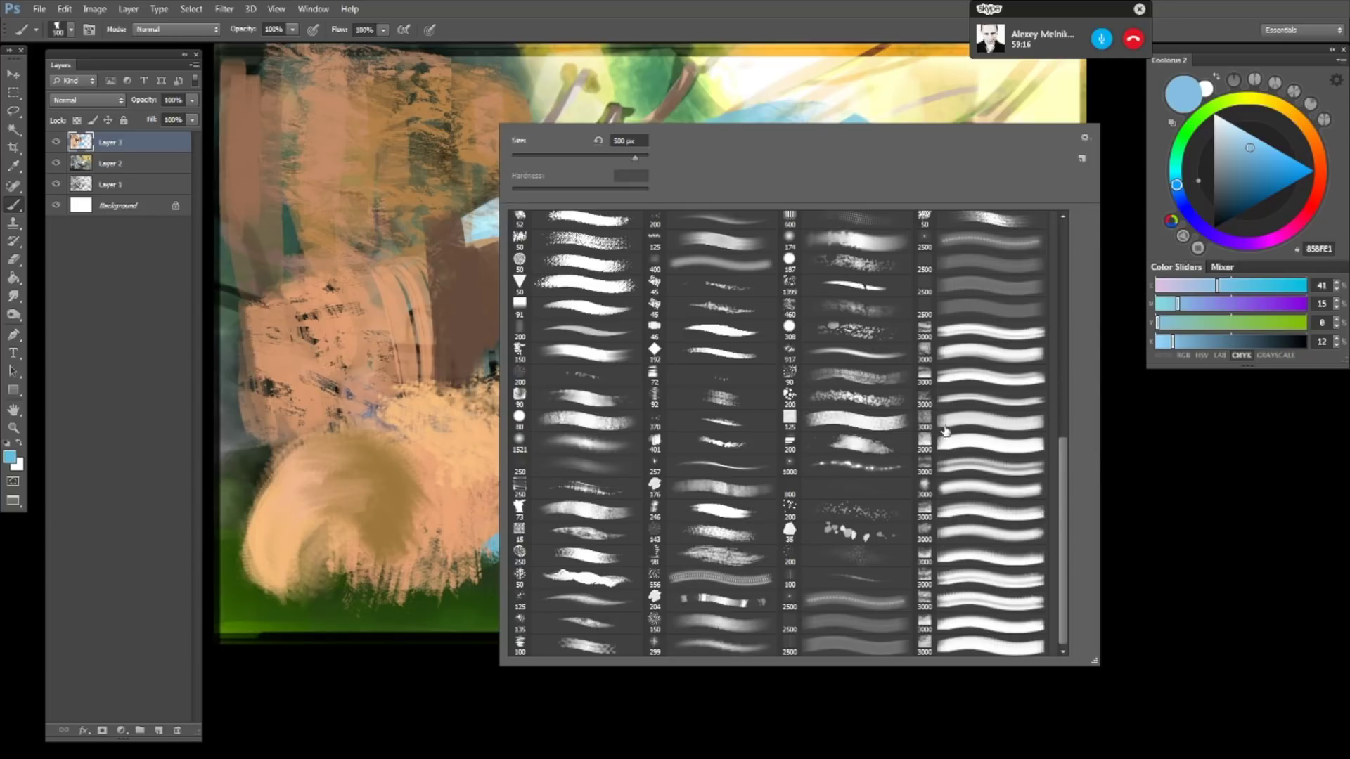
pyautogui.click(854, 449)
pyautogui.press('Return')
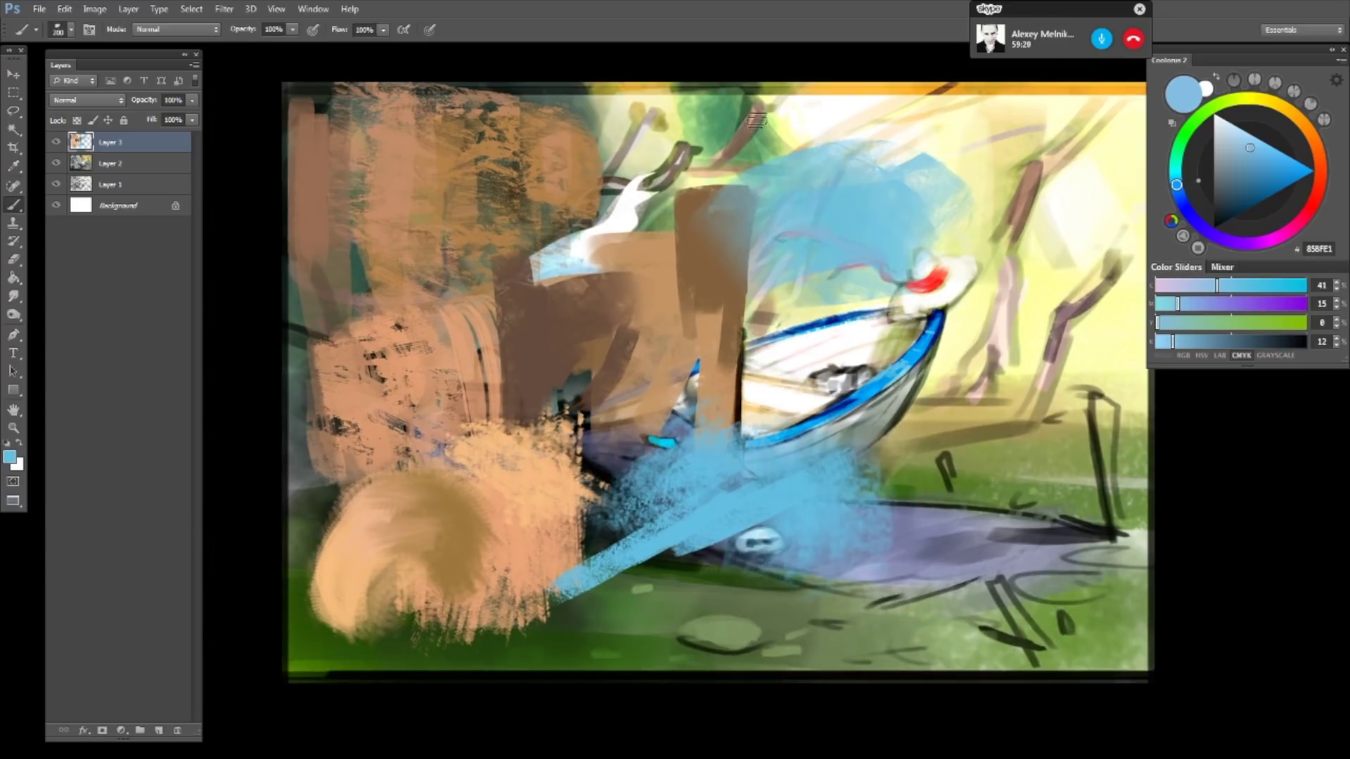
# - Paint darker blue strokes over the upper-left brown area
pyautogui.moveTo(1261, 166); pyautogui.dragTo(1248, 186)
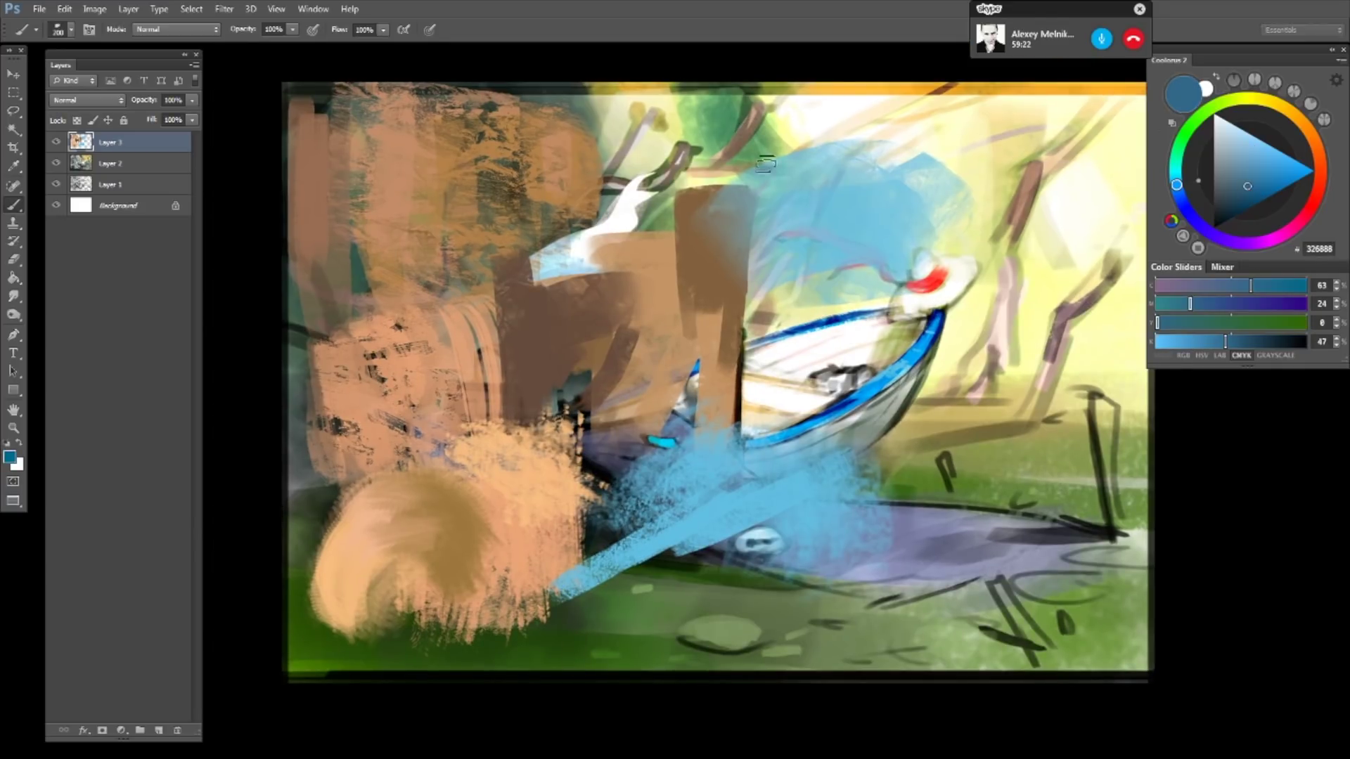
pyautogui.moveTo(622, 148); pyautogui.dragTo(509, 175)
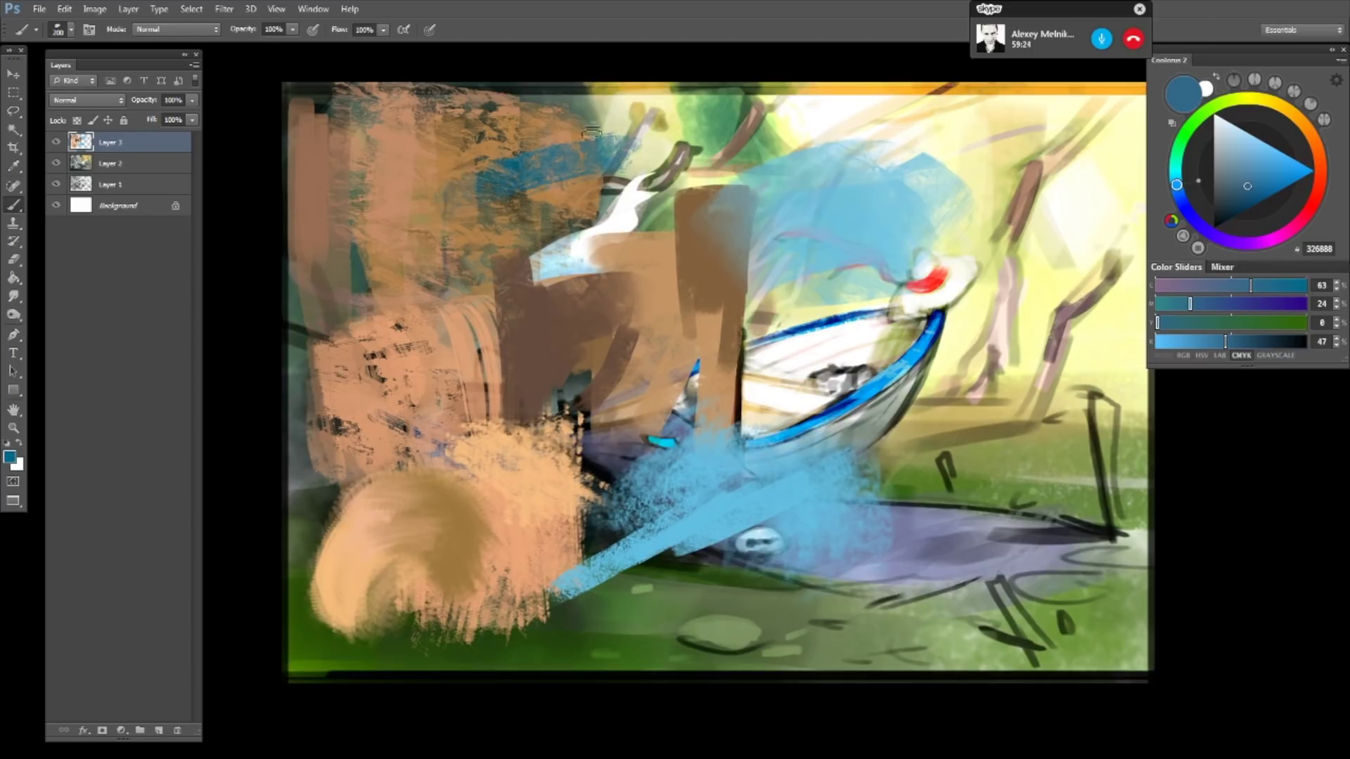
pyautogui.moveTo(562, 144); pyautogui.dragTo(619, 134)
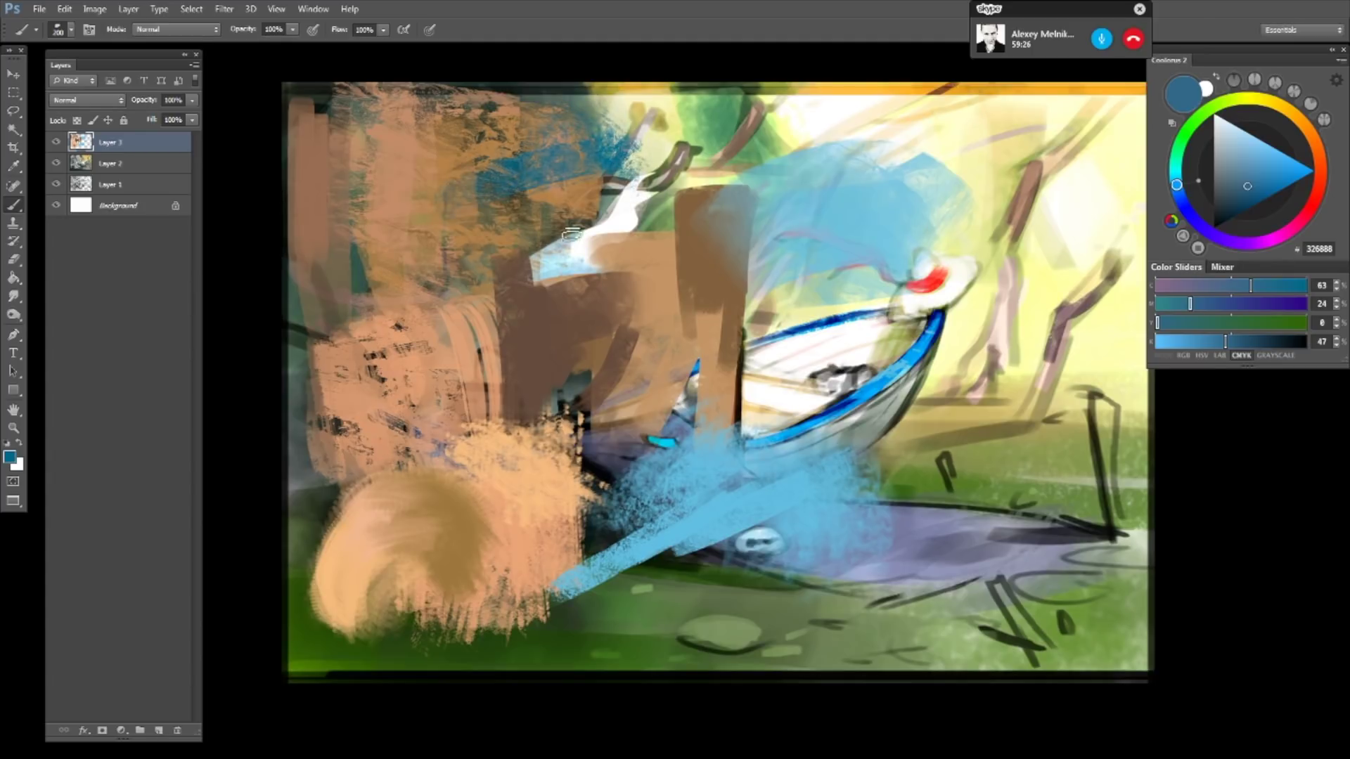
pyautogui.moveTo(596, 189); pyautogui.dragTo(621, 185)
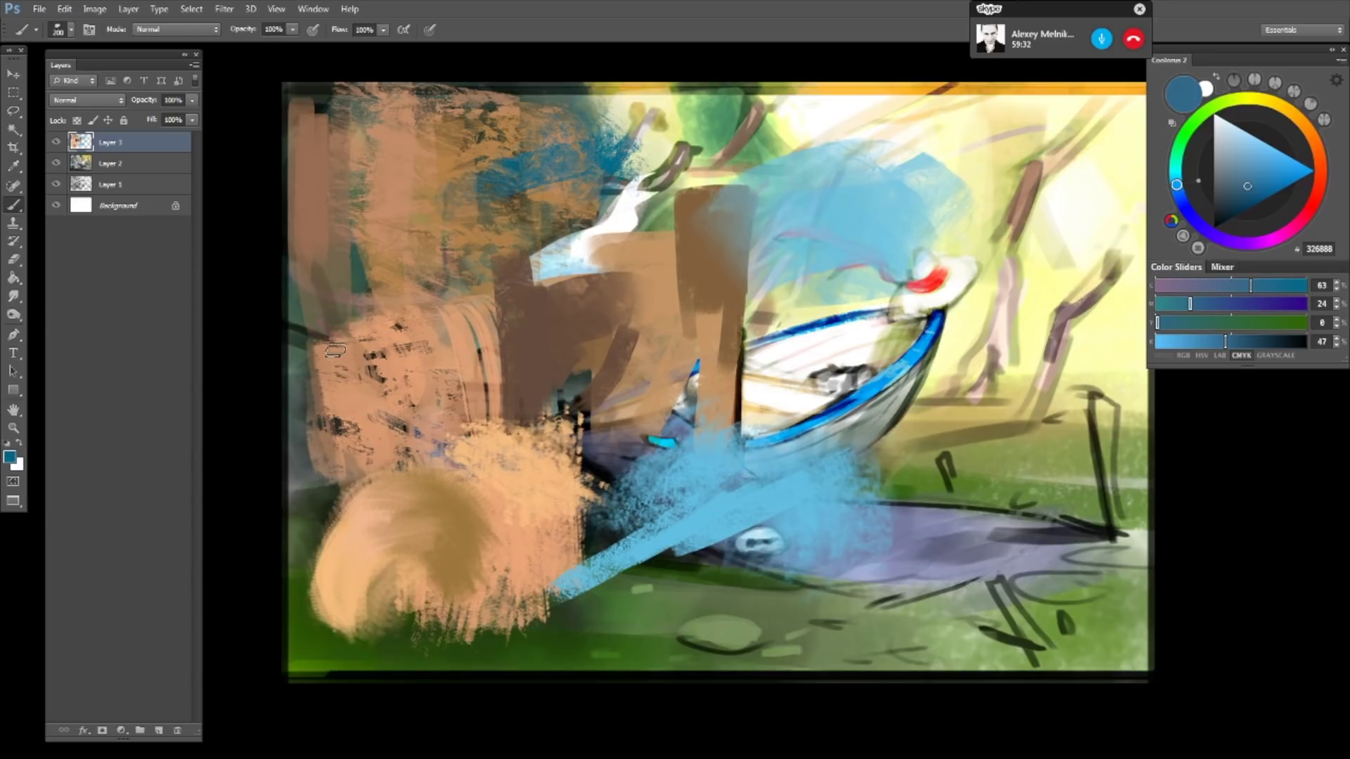
# - Delete Layer 3 along with all its overpaint
pyautogui.moveTo(829, 141); pyautogui.dragTo(772, 139)
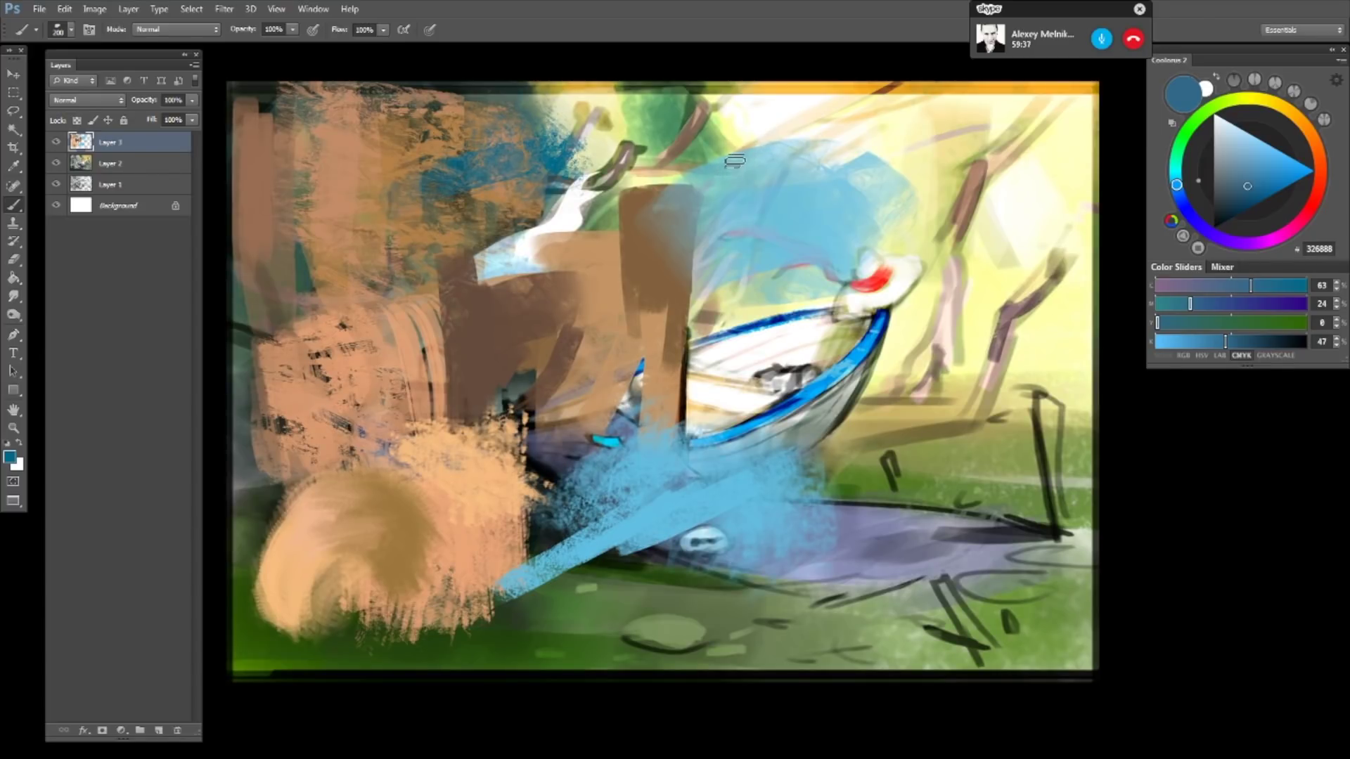
pyautogui.moveTo(581, 171); pyautogui.dragTo(596, 183)
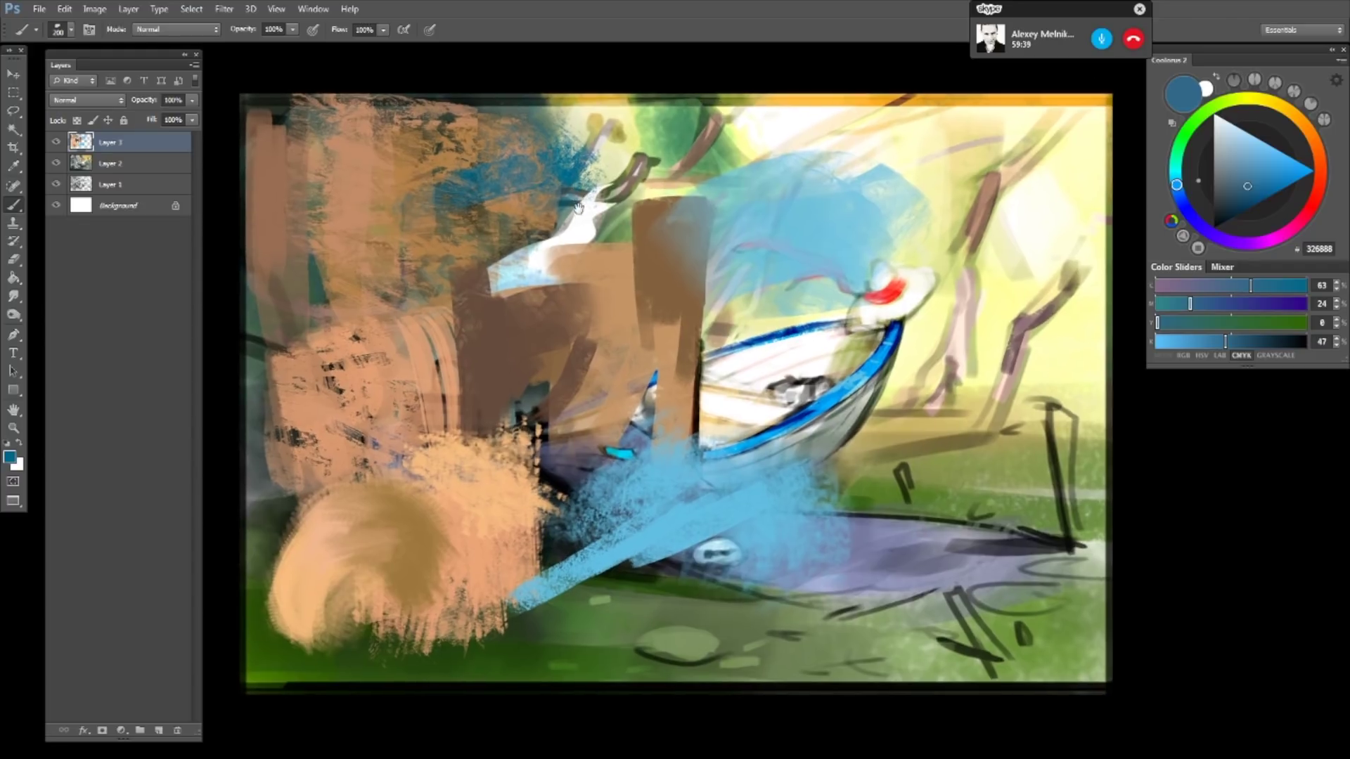
pyautogui.moveTo(178, 746); pyautogui.dragTo(177, 731)
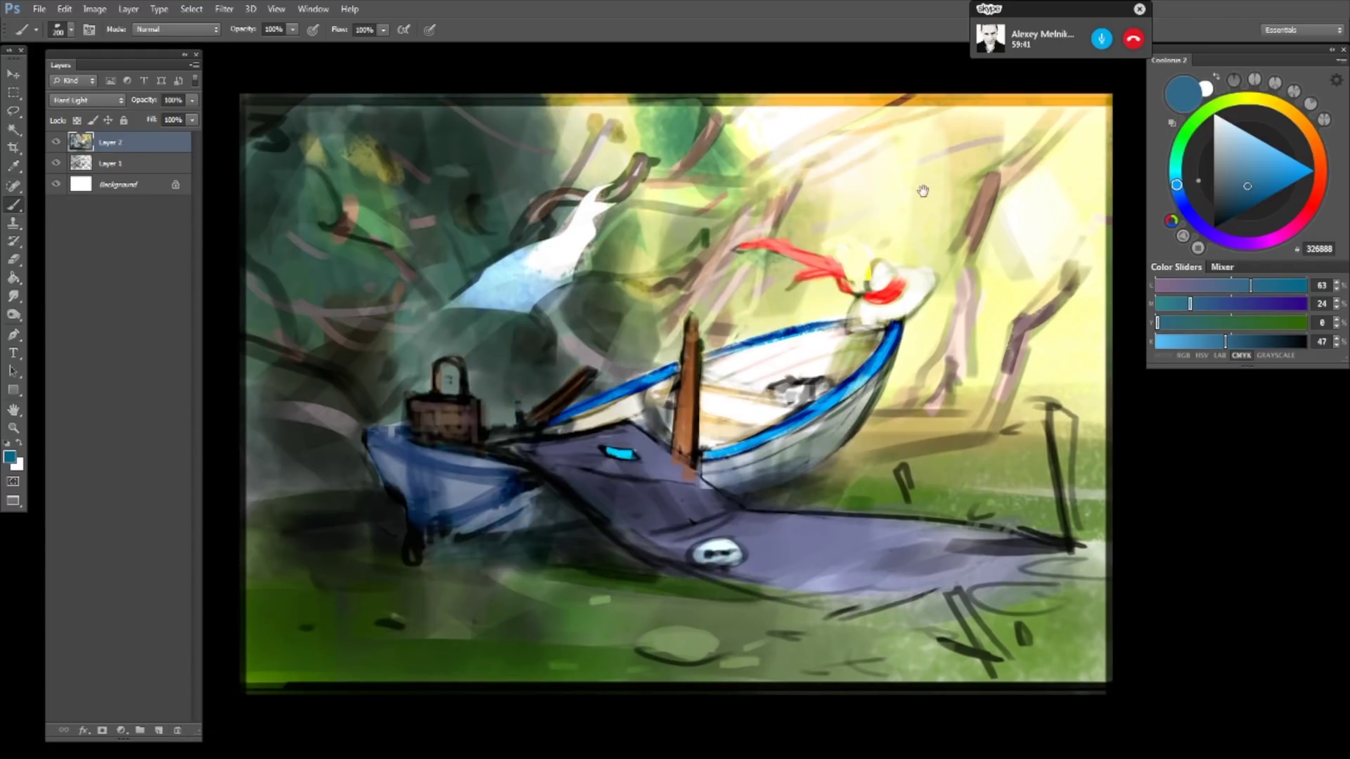
pyautogui.moveTo(878, 188); pyautogui.dragTo(863, 178)
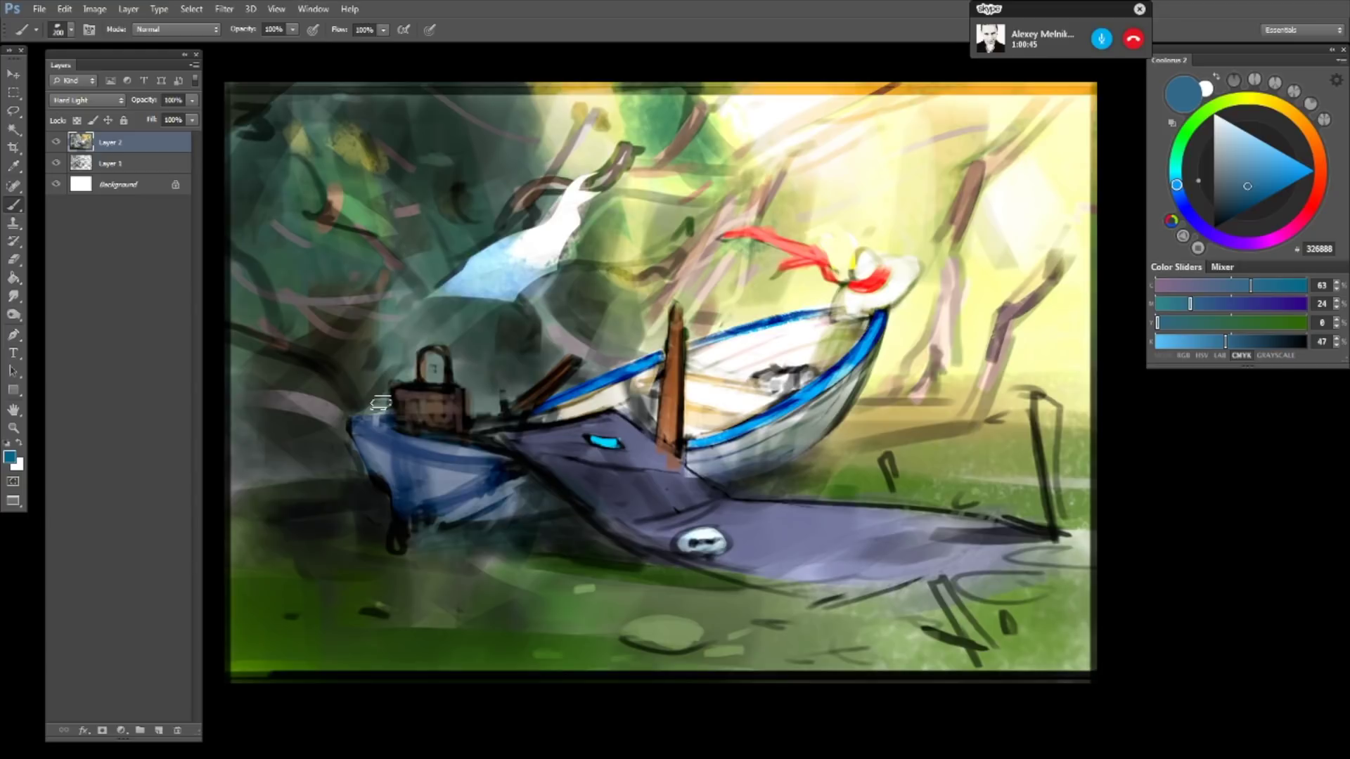
# - Add a Gradient Map adjustment layer over the painting
pyautogui.click(121, 731)
pyautogui.click(156, 700)
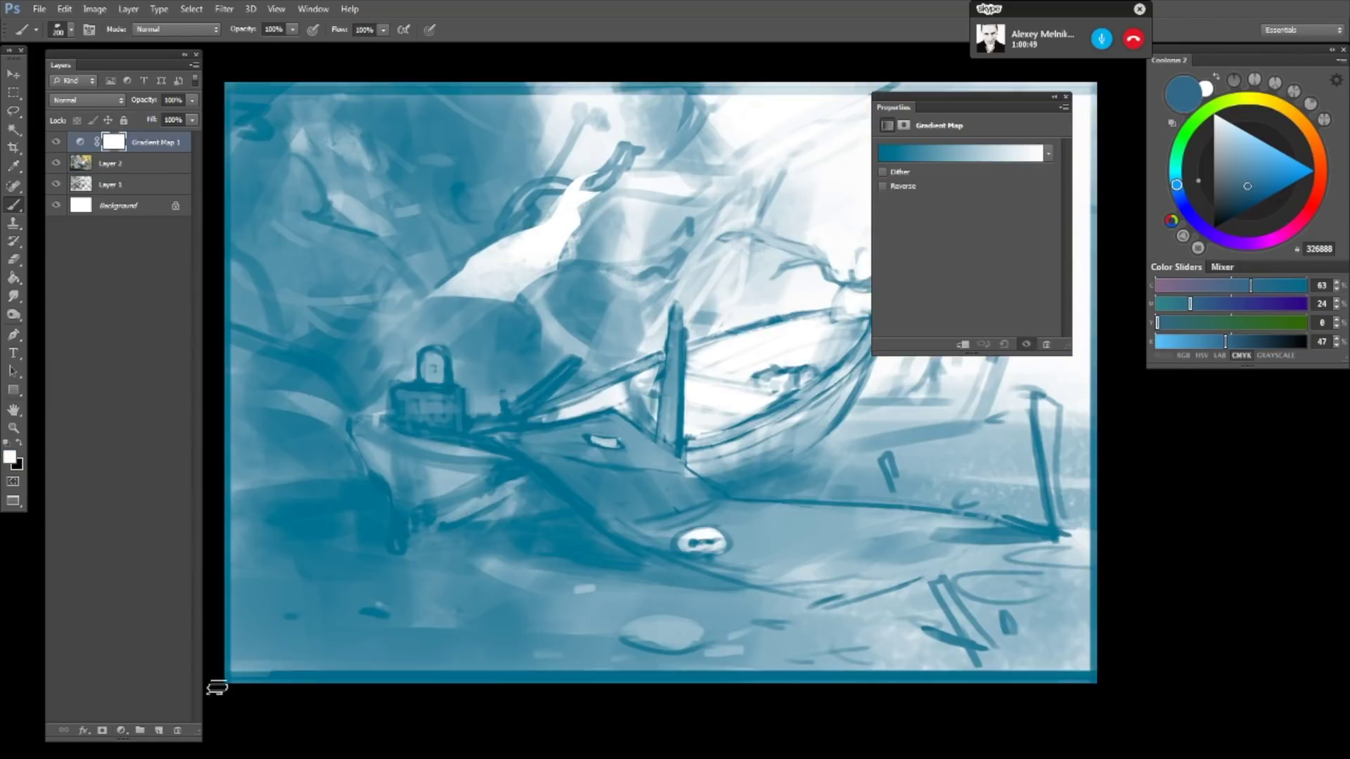
pyautogui.moveTo(939, 98)
pyautogui.mouseDown()
pyautogui.moveTo(983, 95)
pyautogui.moveTo(1000, 35)
pyautogui.mouseUp()
# - Set the gradient's left stop to a deep blue-teal in the Color Picker
pyautogui.click(1038, 151)
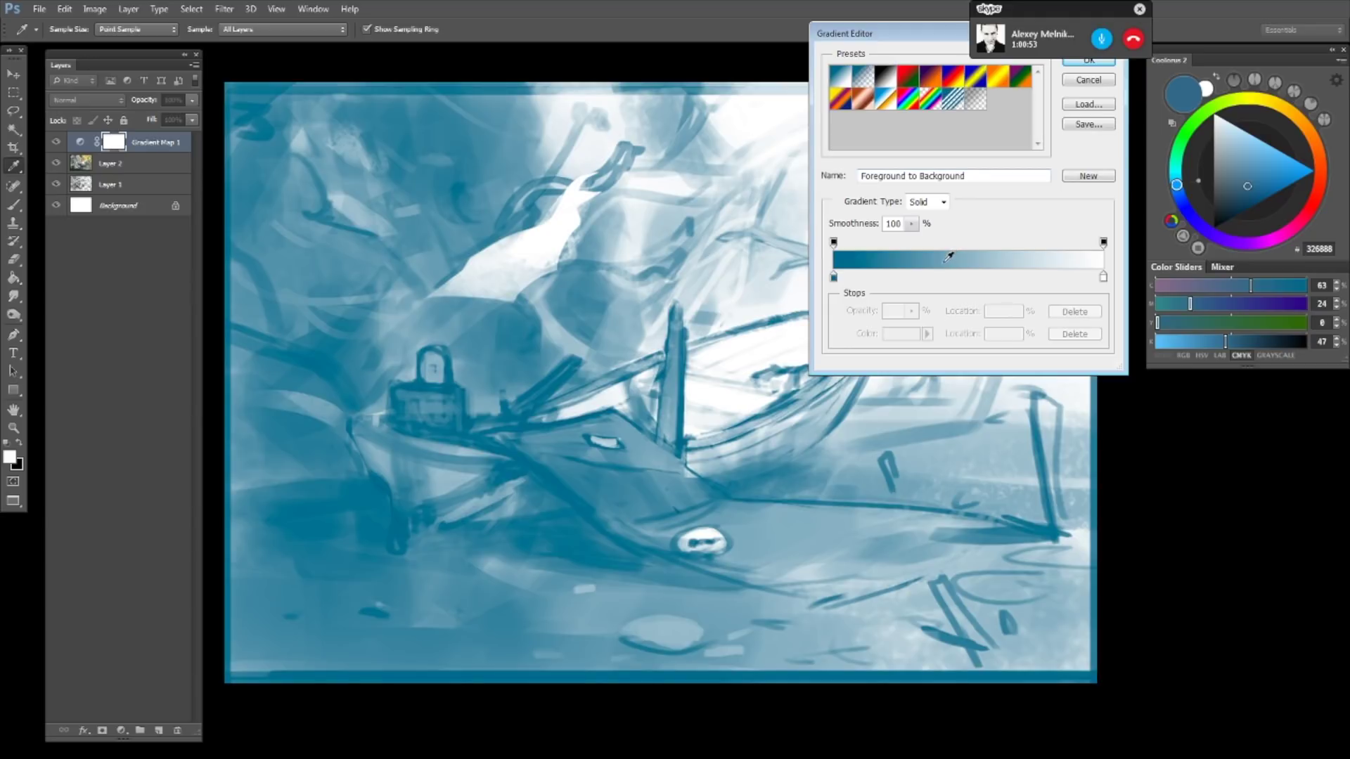
pyautogui.click(834, 277)
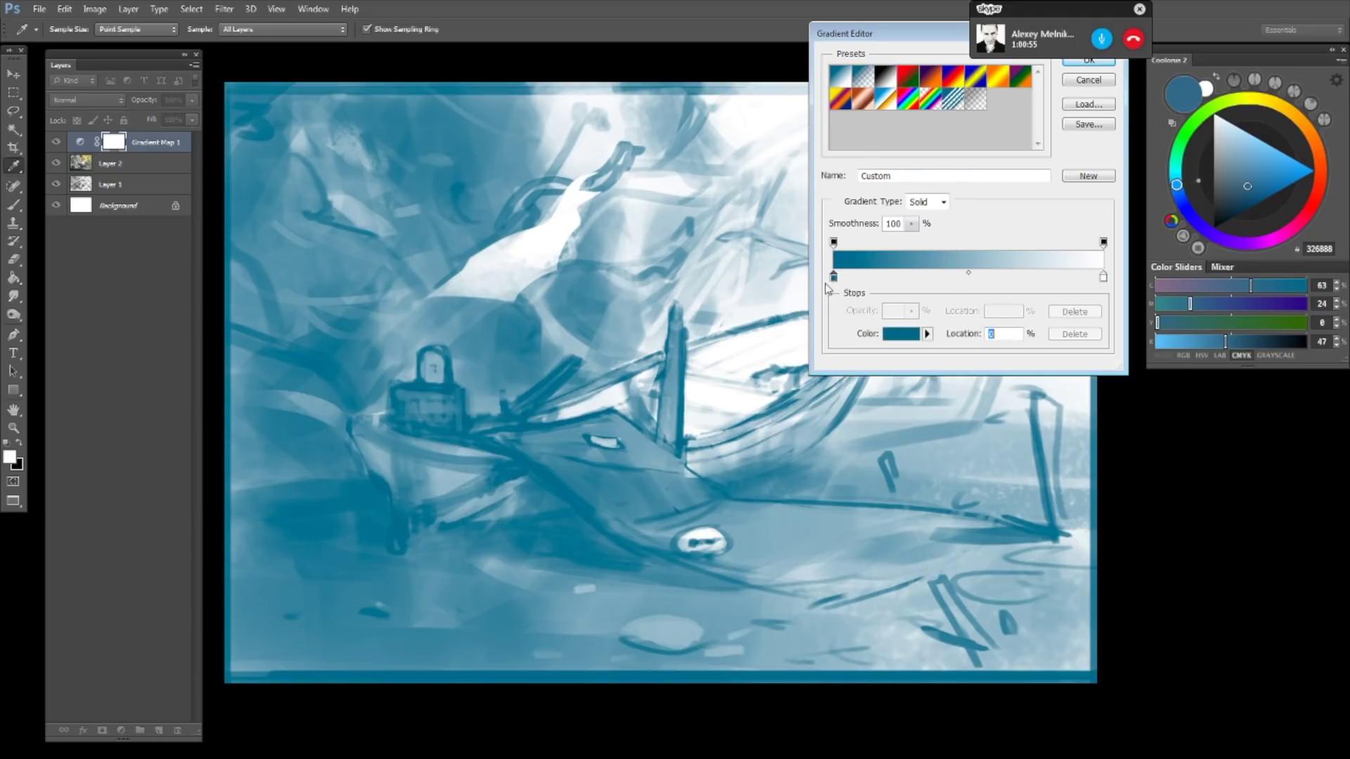
pyautogui.click(908, 335)
pyautogui.moveTo(1024, 127)
pyautogui.mouseDown()
pyautogui.moveTo(1180, 53)
pyautogui.moveTo(1146, 187)
pyautogui.mouseUp()
pyautogui.moveTo(1028, 306)
pyautogui.mouseDown()
pyautogui.moveTo(1030, 336)
pyautogui.moveTo(1019, 320)
pyautogui.mouseUp()
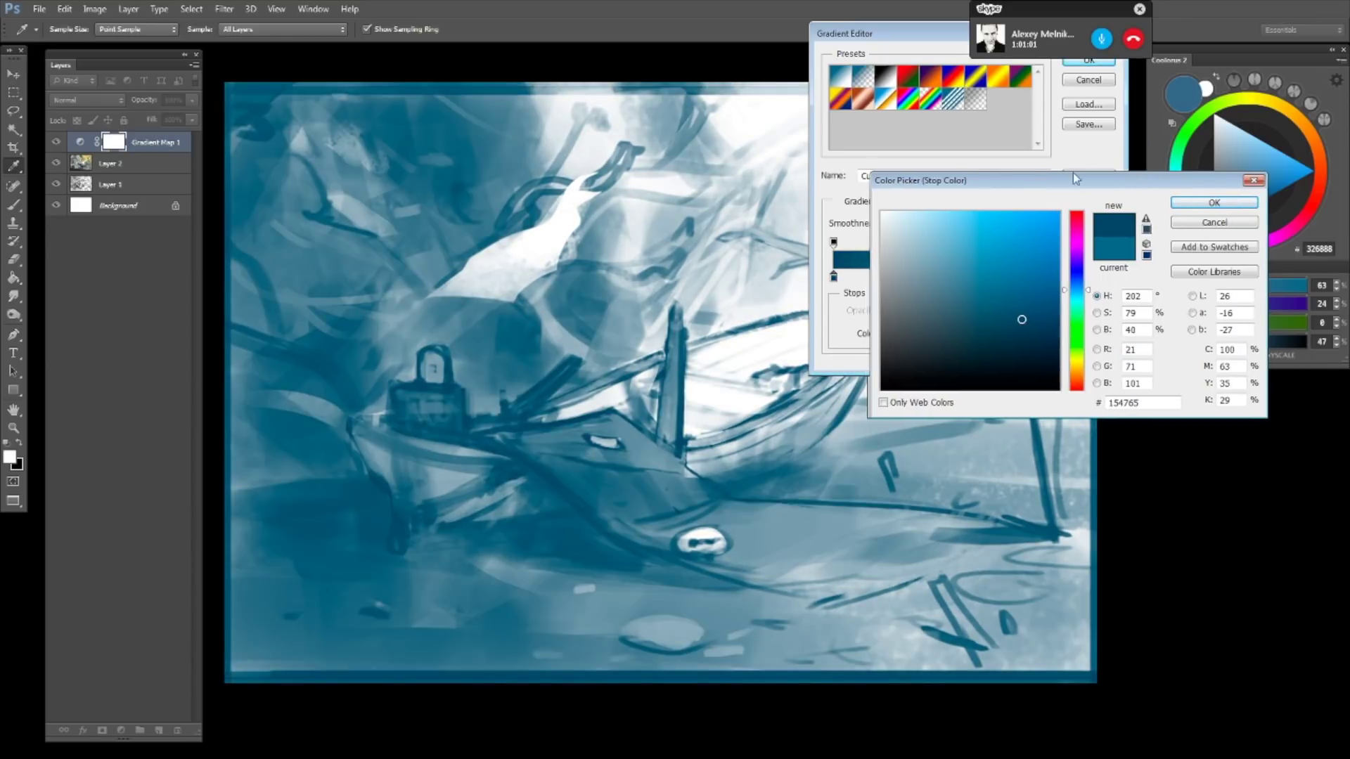
pyautogui.moveTo(956, 180); pyautogui.dragTo(991, 171)
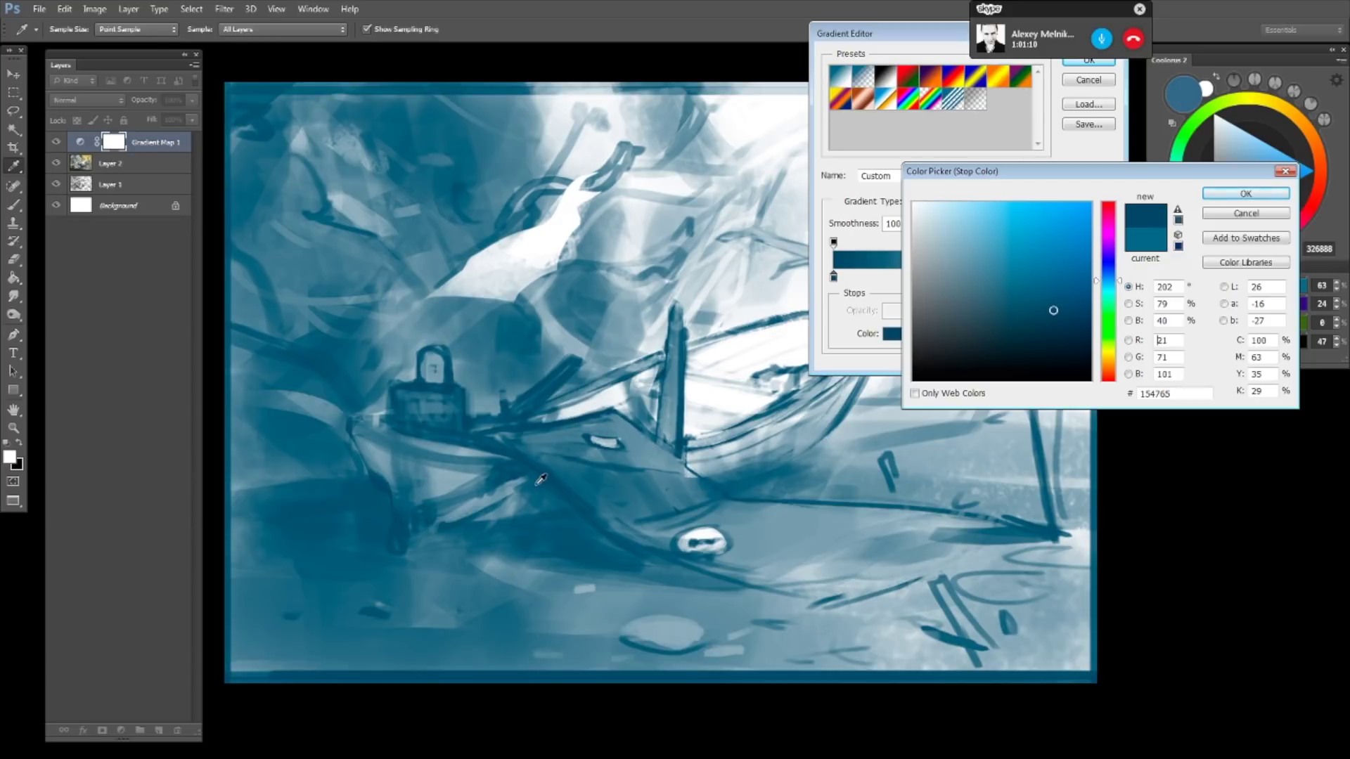
pyautogui.moveTo(1086, 172); pyautogui.dragTo(1062, 171)
pyautogui.moveTo(1039, 313); pyautogui.dragTo(1063, 343)
pyautogui.moveTo(1144, 169)
pyautogui.mouseDown()
pyautogui.moveTo(1115, 180)
pyautogui.moveTo(1154, 186)
pyautogui.mouseUp()
pyautogui.click(1029, 329)
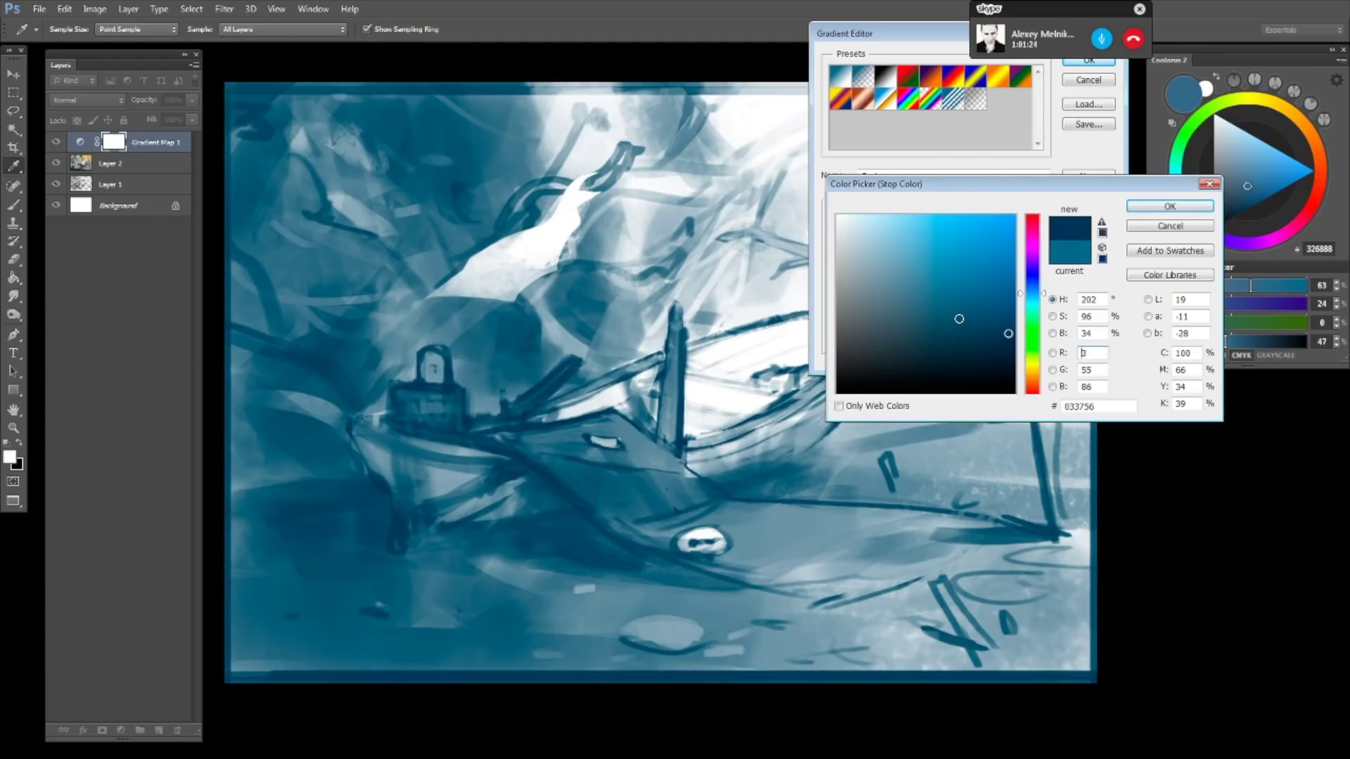
pyautogui.click(967, 315)
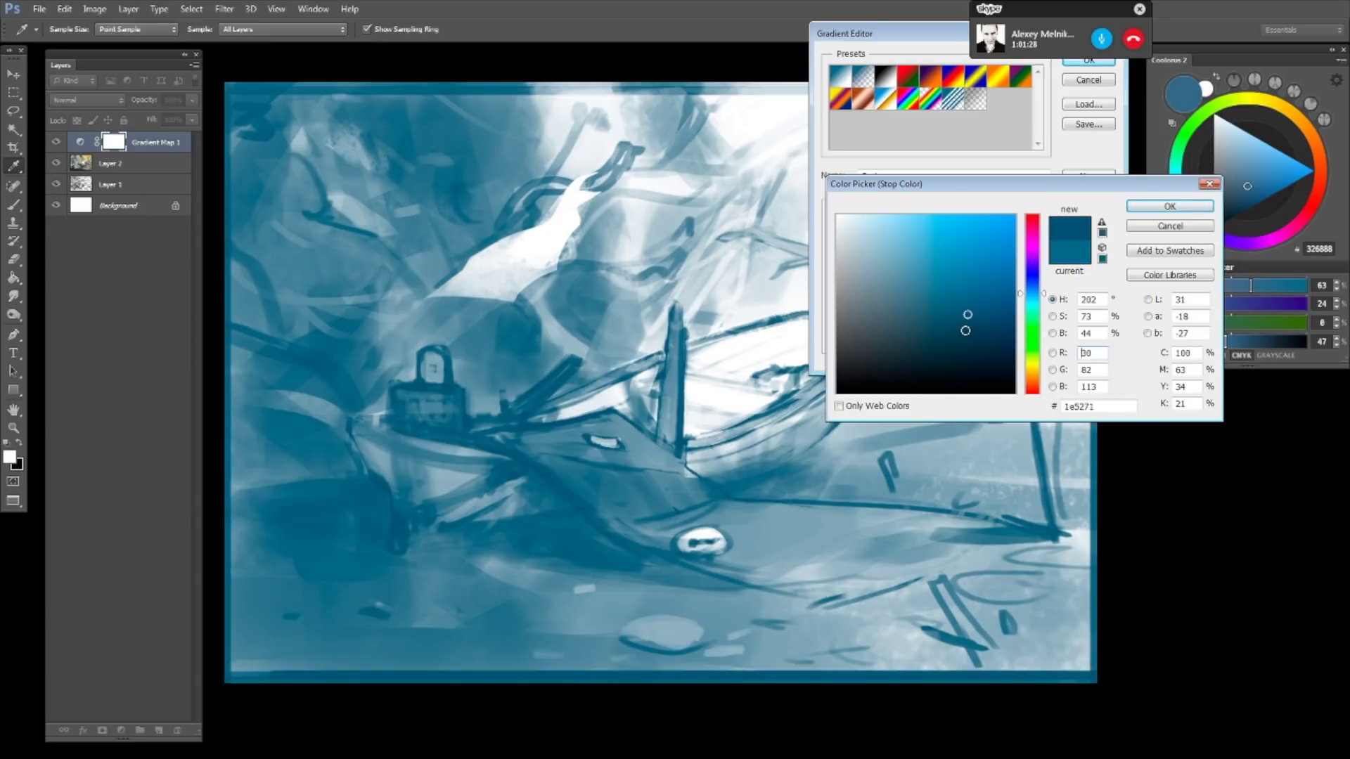
pyautogui.moveTo(985, 314); pyautogui.dragTo(981, 327)
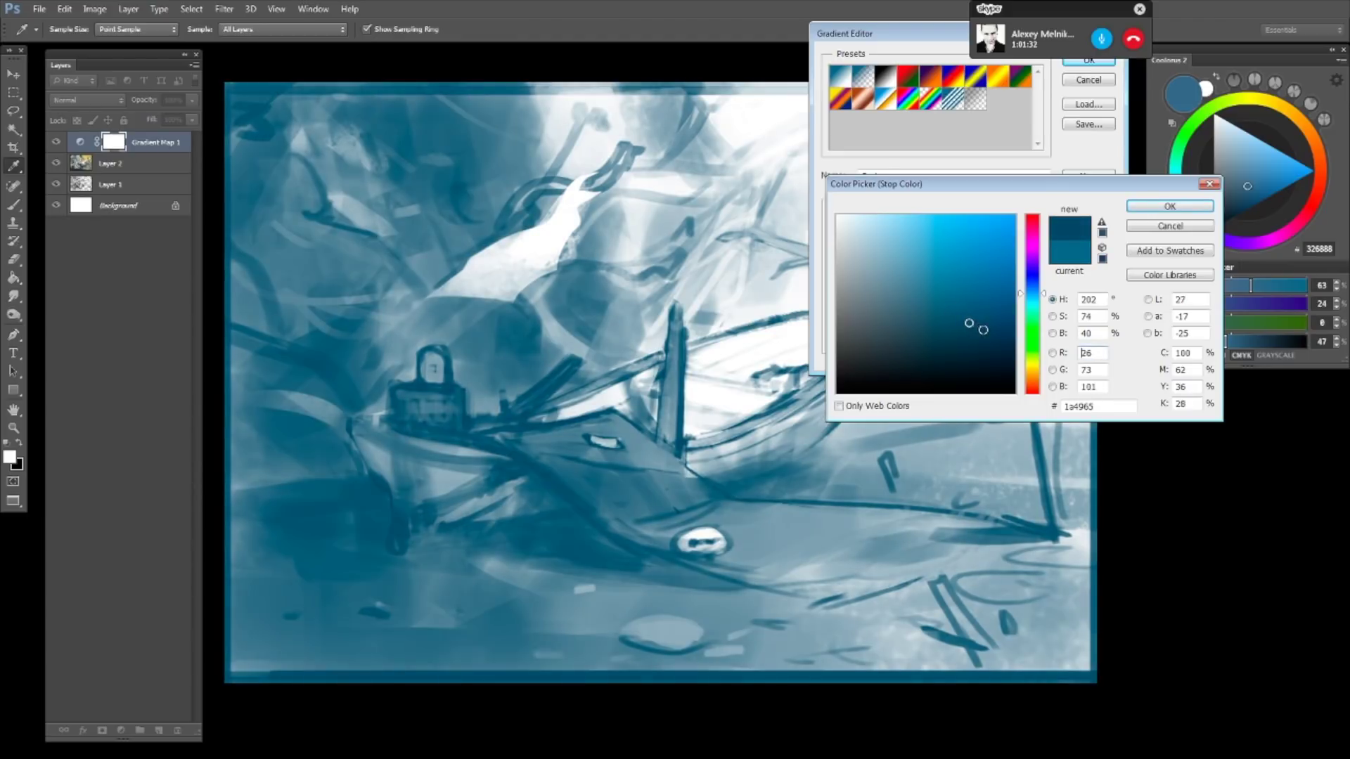
# - Confirm the dark teal left stop and set the right stop to pale cream f7e496
pyautogui.click(1168, 207)
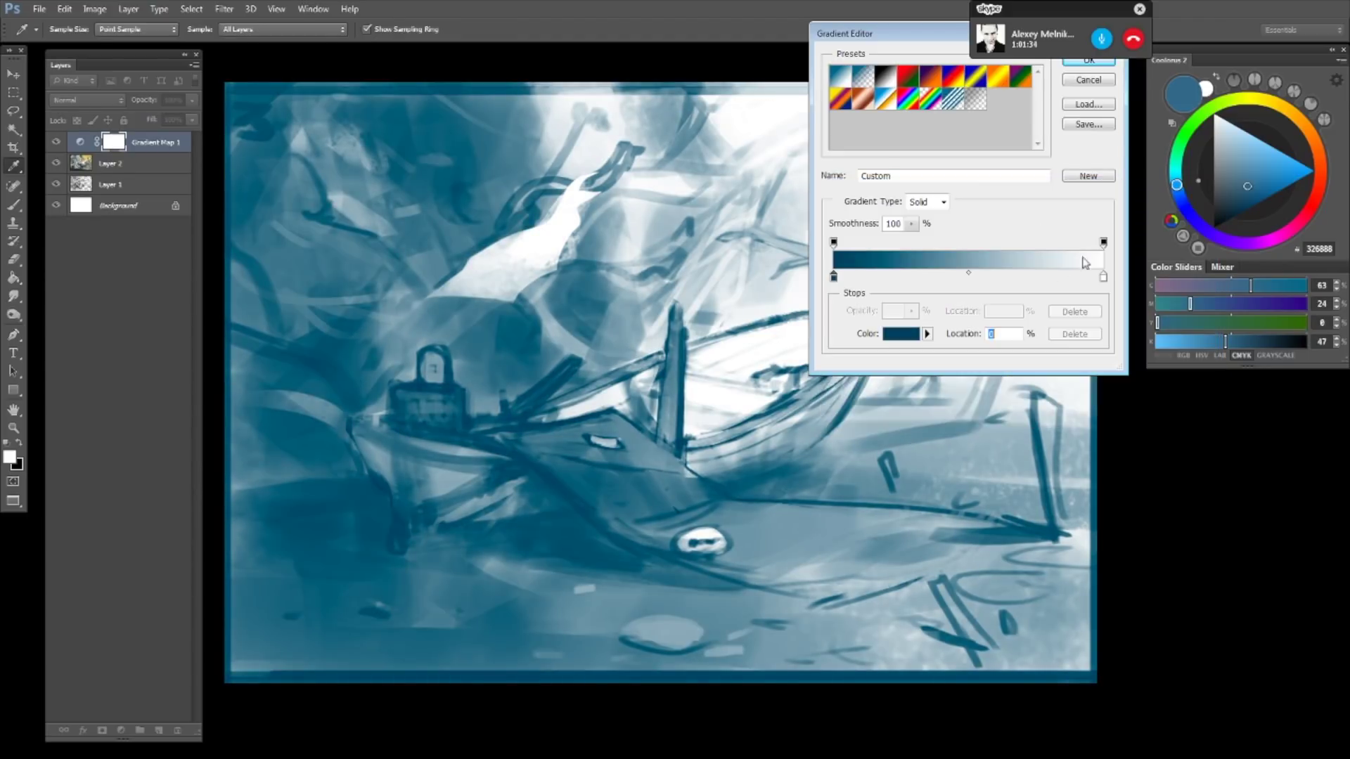
pyautogui.click(1103, 277)
pyautogui.click(906, 340)
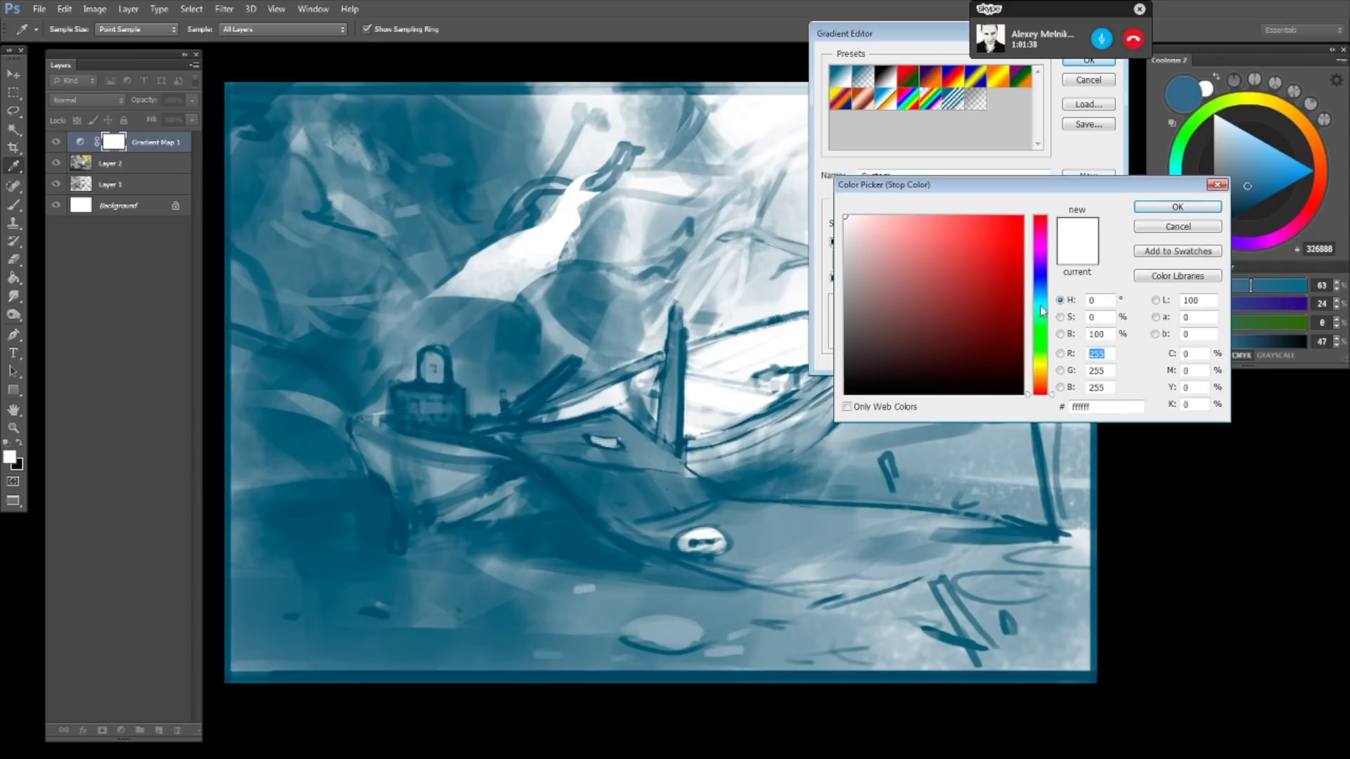
pyautogui.moveTo(1047, 364); pyautogui.dragTo(1047, 370)
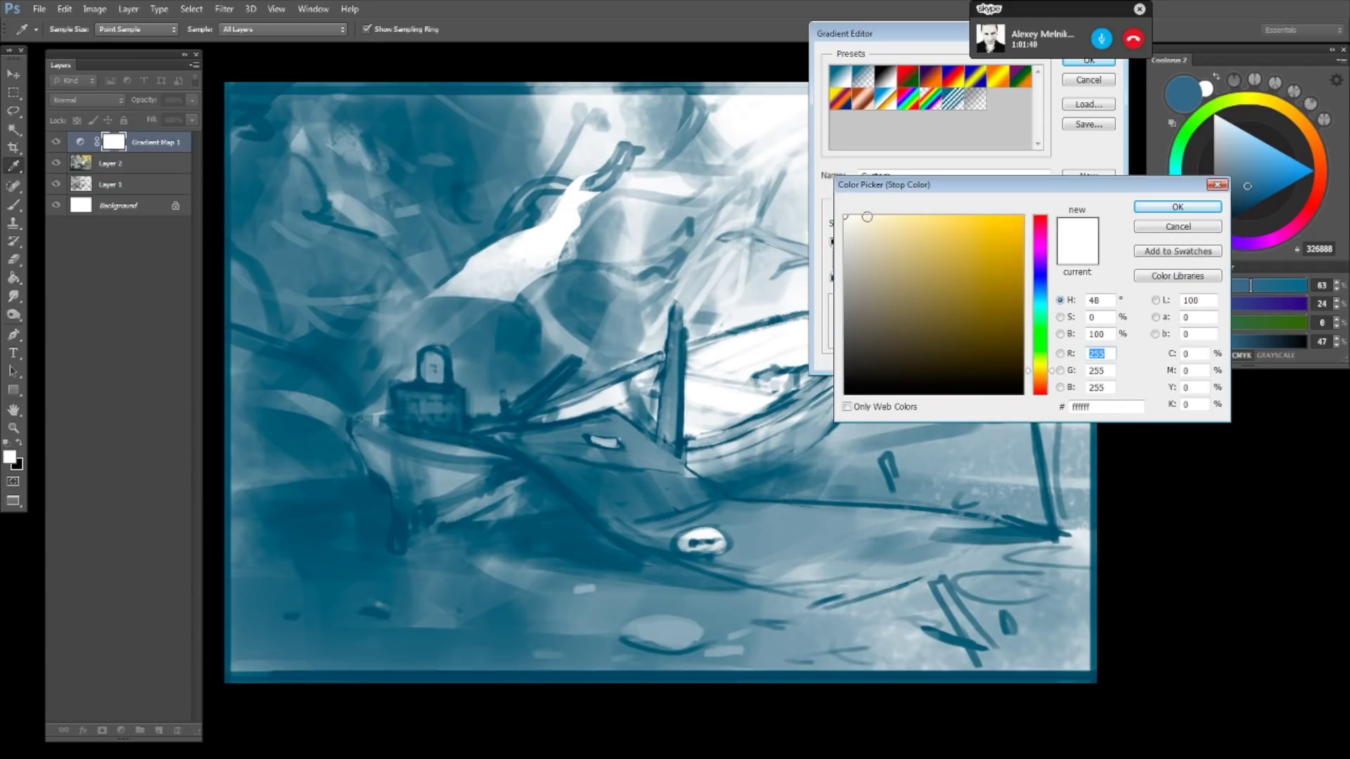
pyautogui.moveTo(862, 220)
pyautogui.mouseDown()
pyautogui.moveTo(919, 222)
pyautogui.moveTo(938, 201)
pyautogui.mouseUp()
pyautogui.moveTo(1120, 190); pyautogui.dragTo(1055, 191)
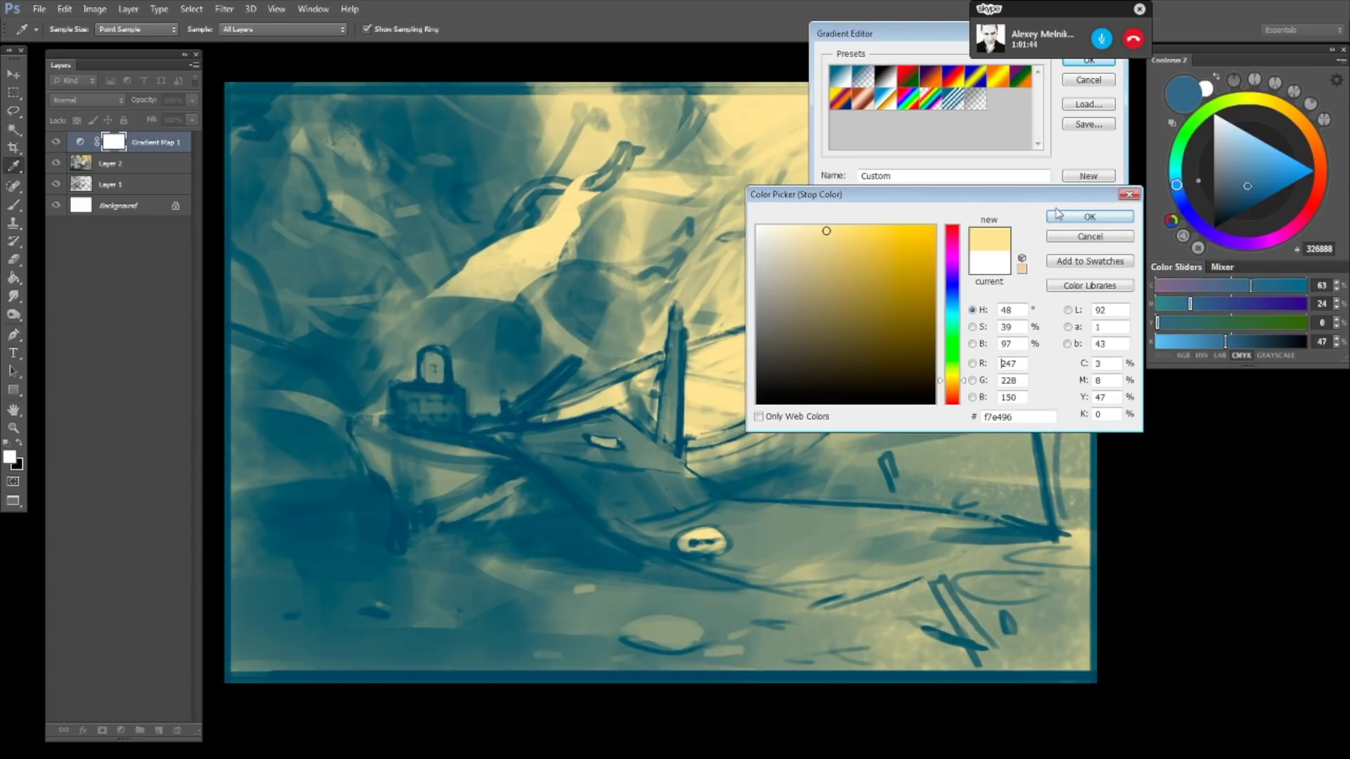
pyautogui.click(1090, 217)
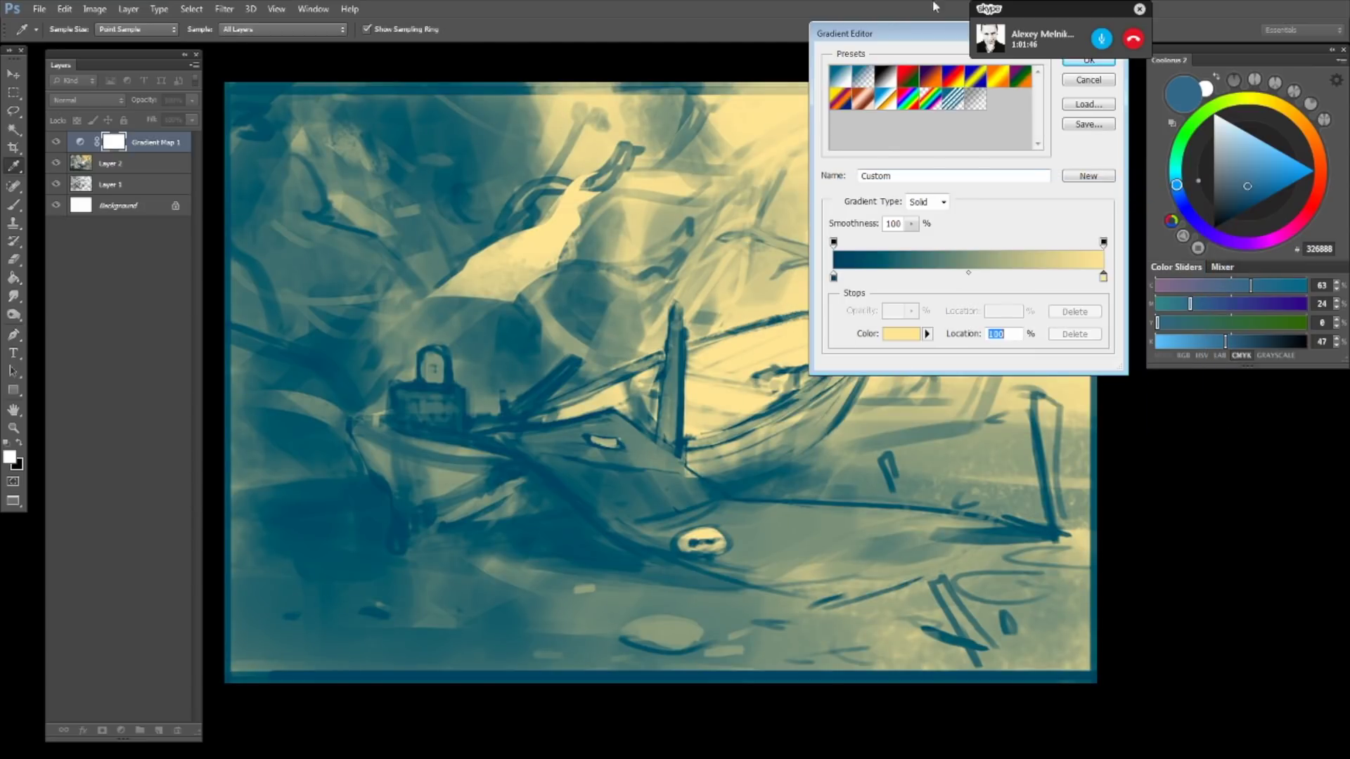
# - Centre the gradient midpoint at 50% and apply the teal-to-cream gradient map
pyautogui.moveTo(917, 36); pyautogui.dragTo(913, 179)
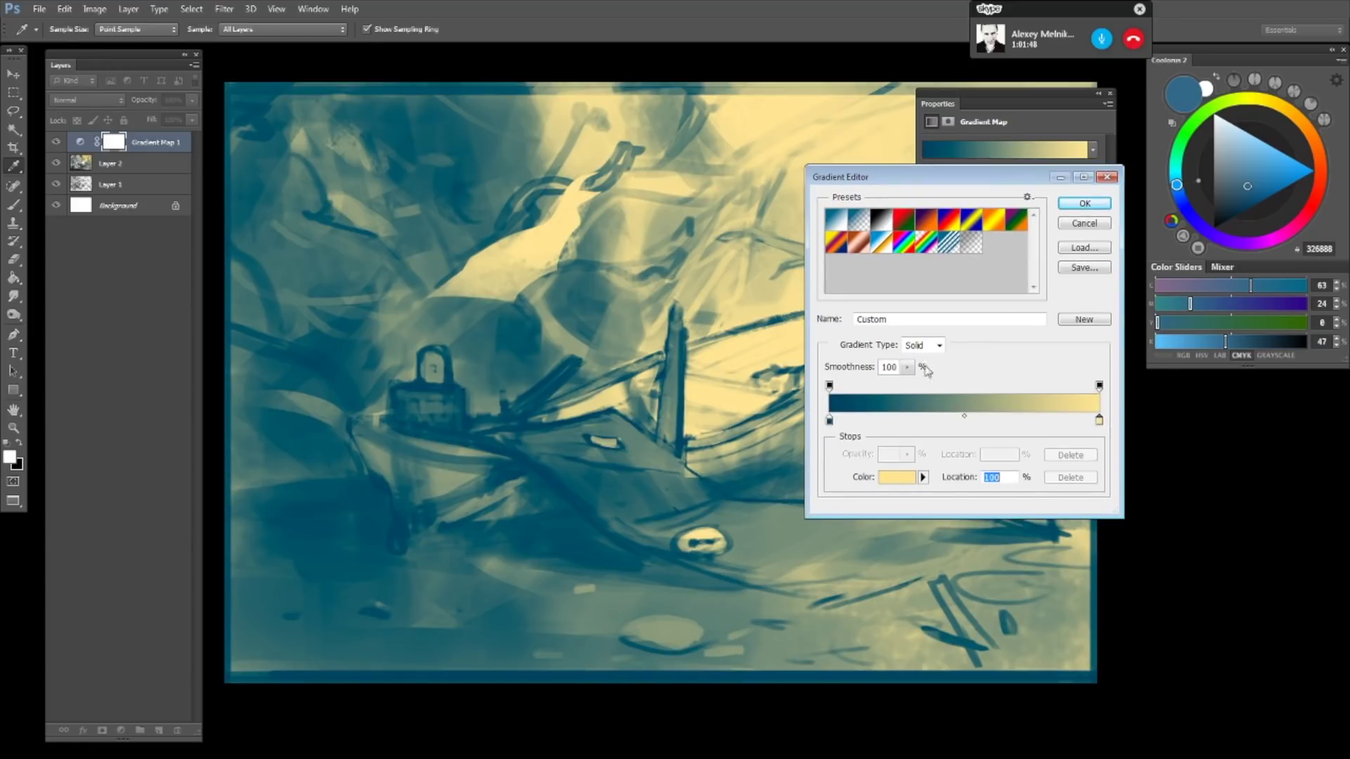
pyautogui.moveTo(967, 418)
pyautogui.mouseDown()
pyautogui.moveTo(1014, 417)
pyautogui.moveTo(971, 420)
pyautogui.mouseUp()
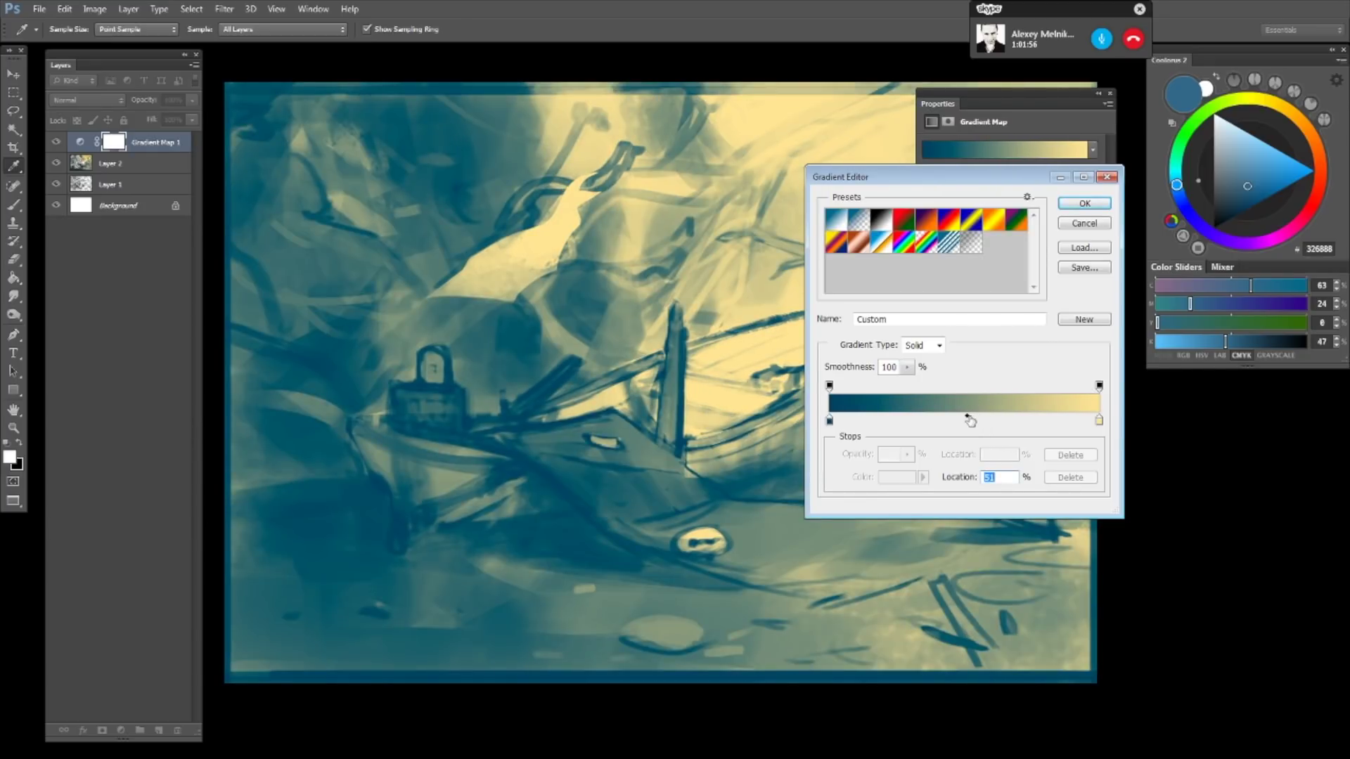
pyautogui.moveTo(969, 419); pyautogui.dragTo(964, 418)
pyautogui.moveTo(1054, 166); pyautogui.dragTo(1054, 162)
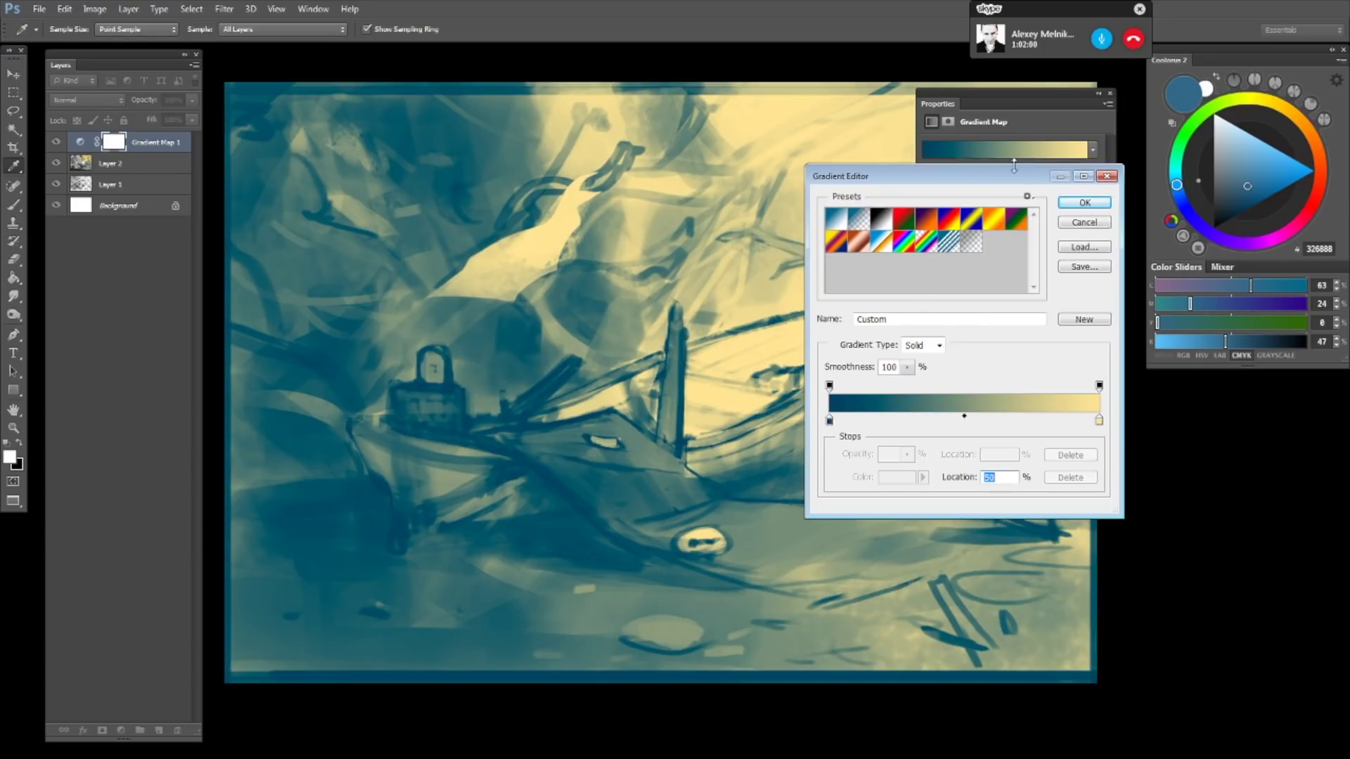
pyautogui.click(1076, 205)
pyautogui.moveTo(1043, 90); pyautogui.dragTo(1025, 87)
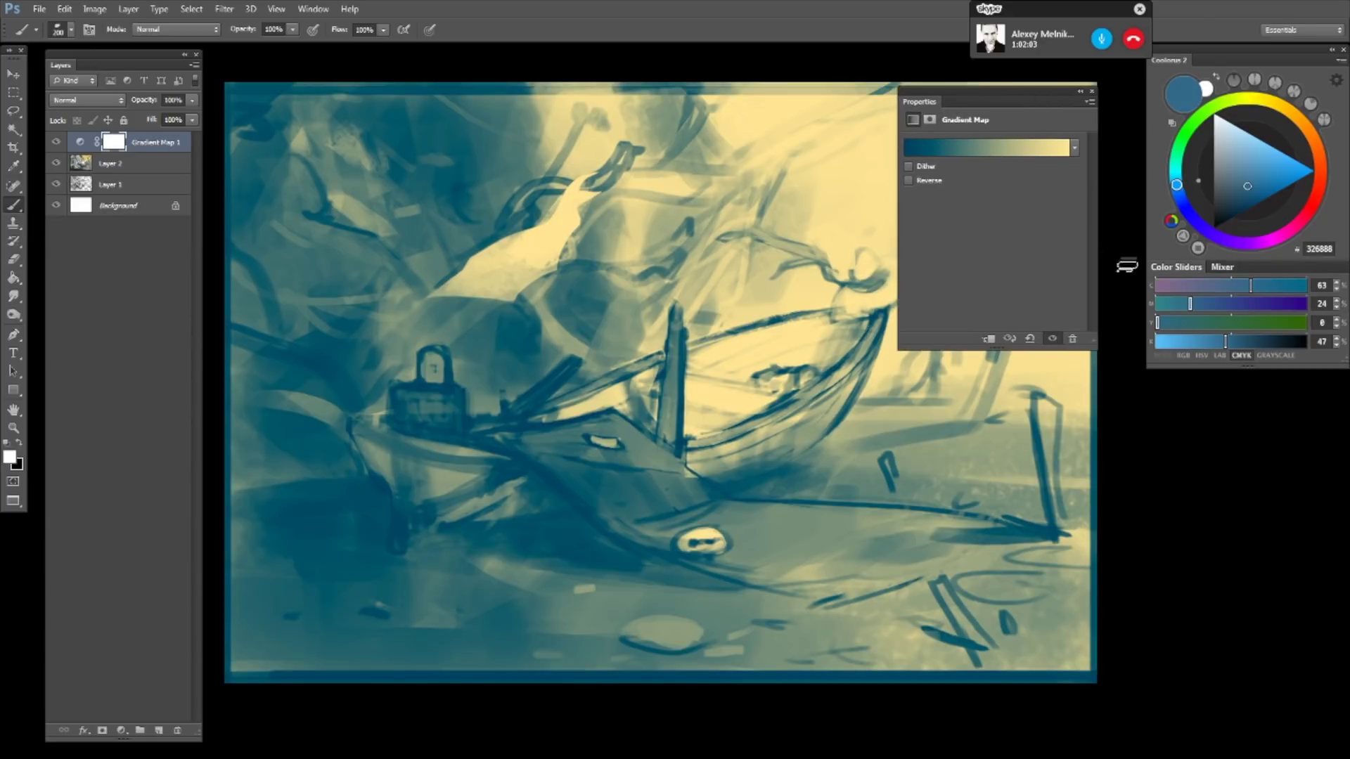
# - Lower Gradient Map 1 to 17% opacity, toggling its visibility to compare the tint
pyautogui.click(1092, 90)
pyautogui.click(192, 120)
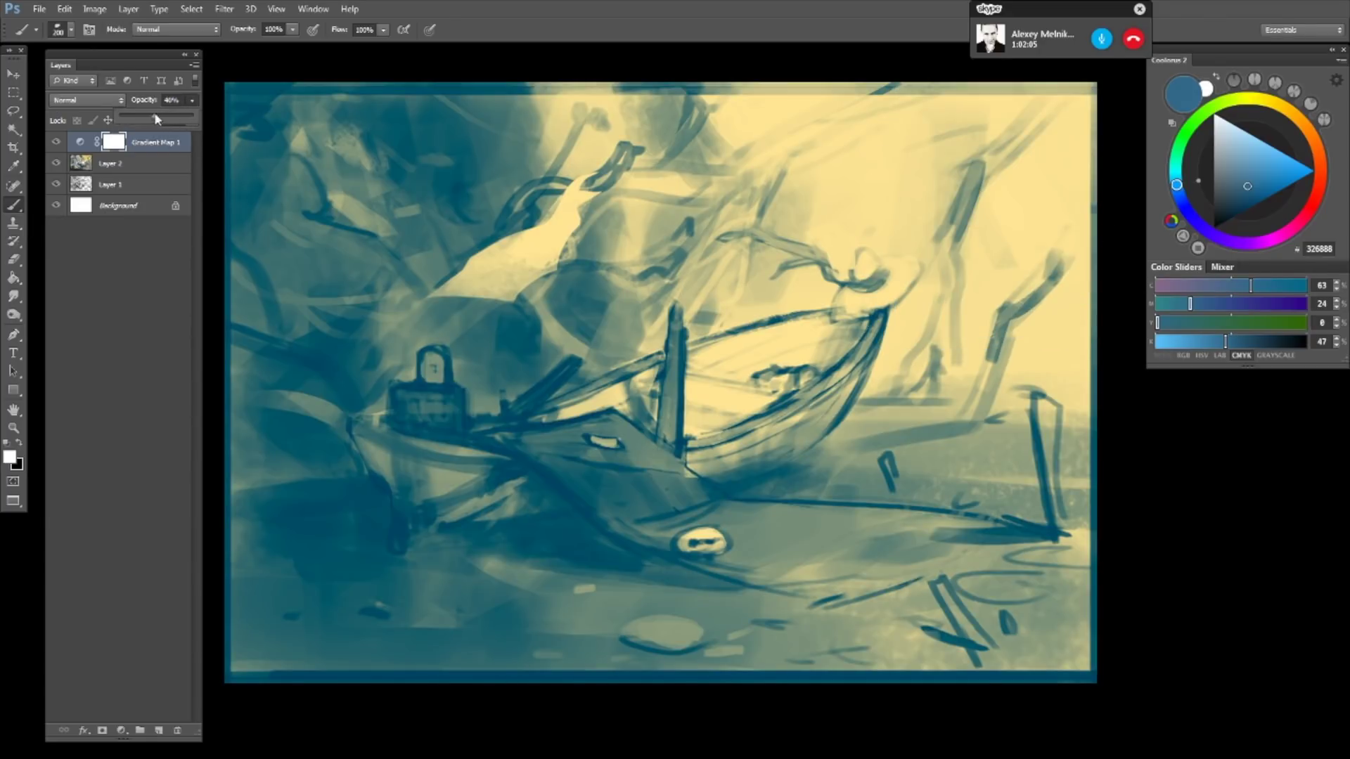
pyautogui.moveTo(156, 118); pyautogui.dragTo(145, 117)
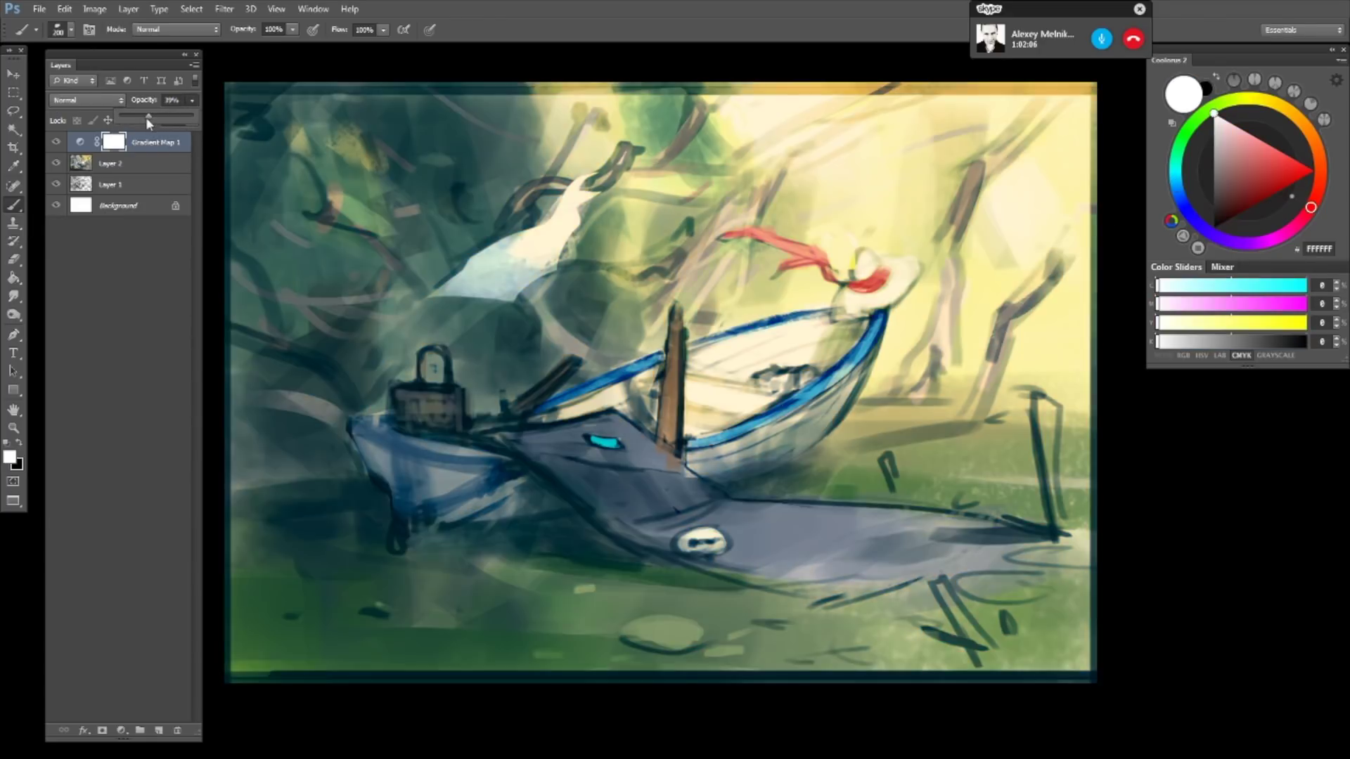
pyautogui.click(55, 143)
pyautogui.click(55, 143)
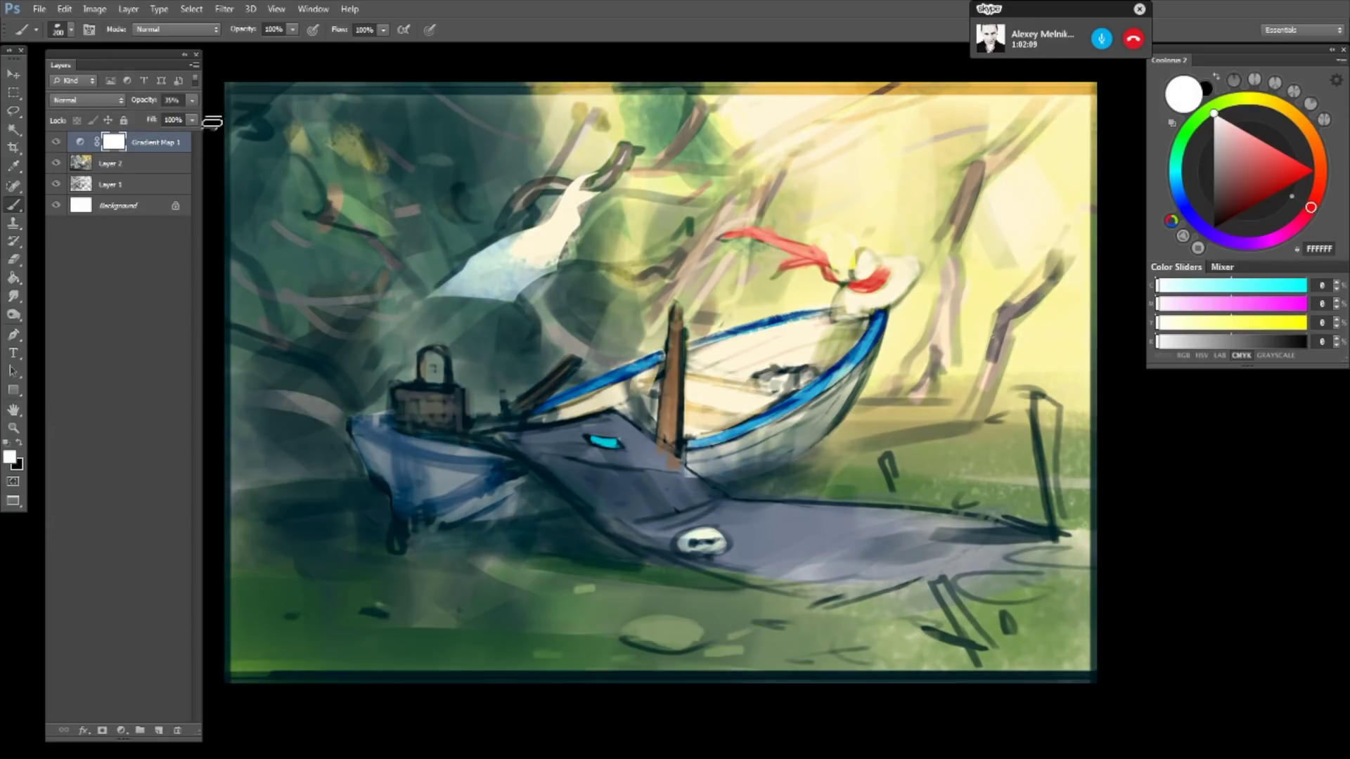
pyautogui.click(191, 100)
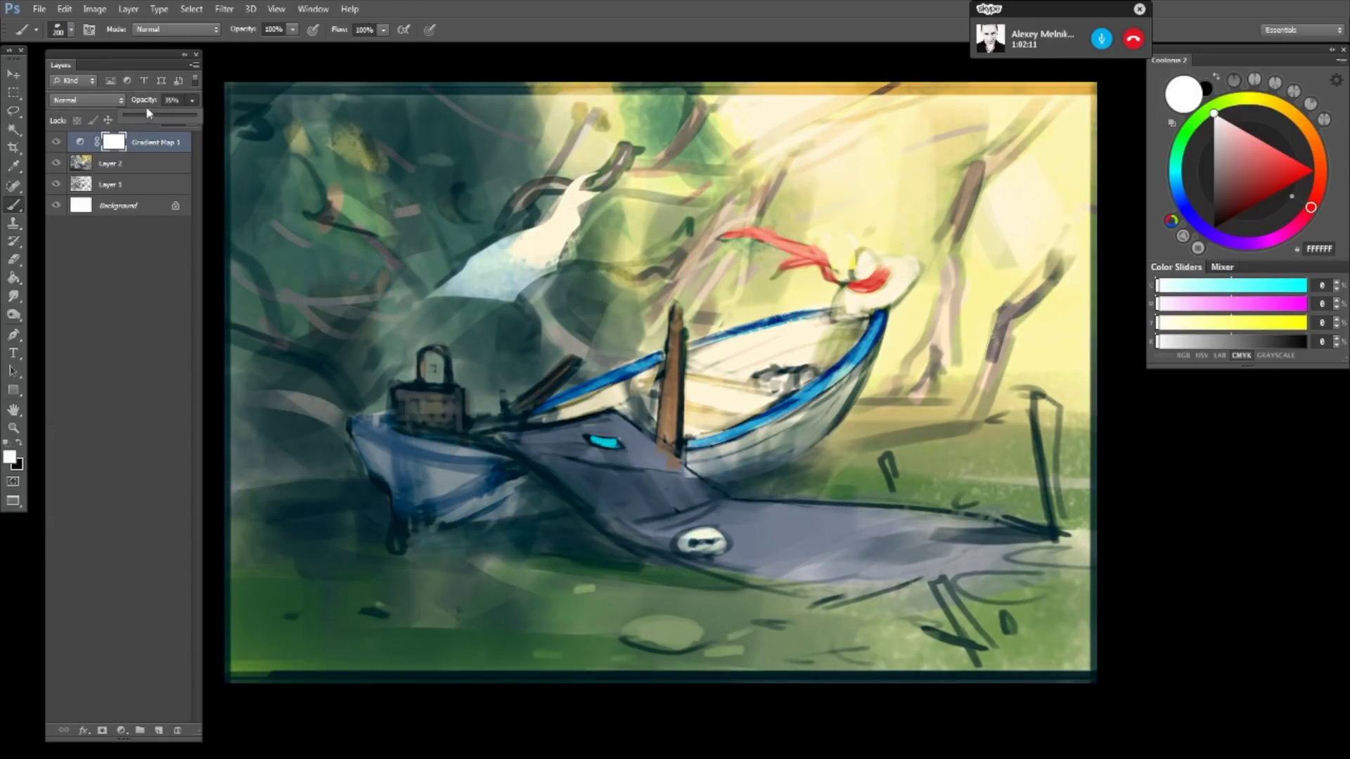
pyautogui.scroll(-1, 767, 177)
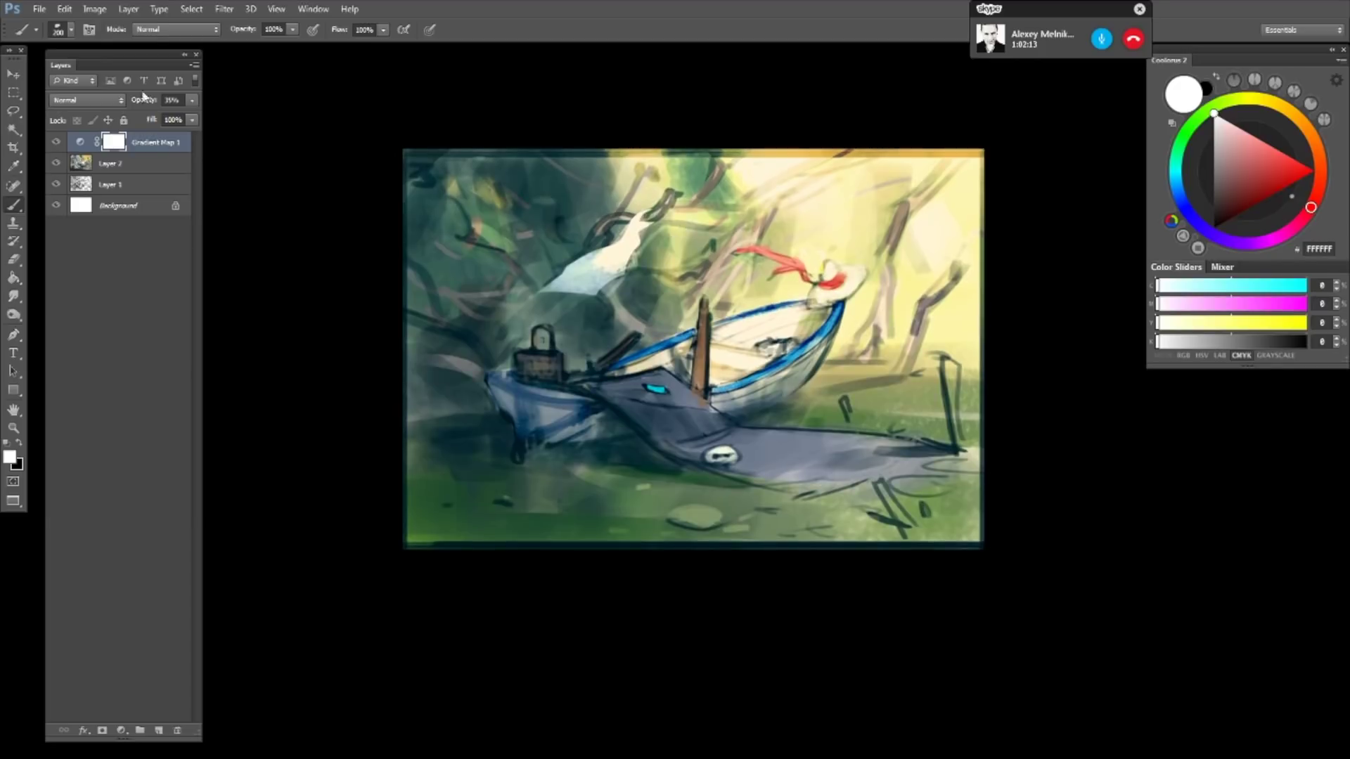
pyautogui.click(192, 99)
pyautogui.moveTo(149, 118); pyautogui.dragTo(141, 121)
pyautogui.click(56, 143)
pyautogui.click(55, 144)
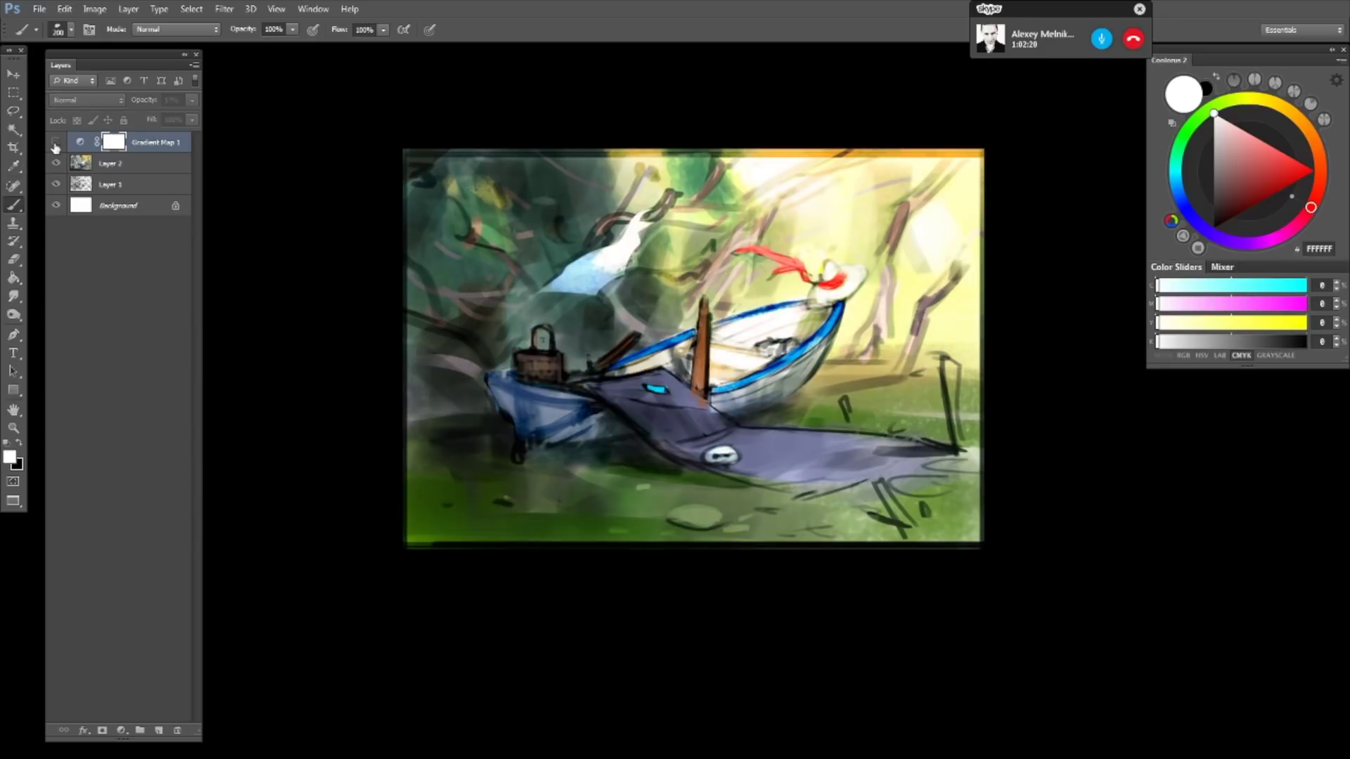
pyautogui.click(56, 144)
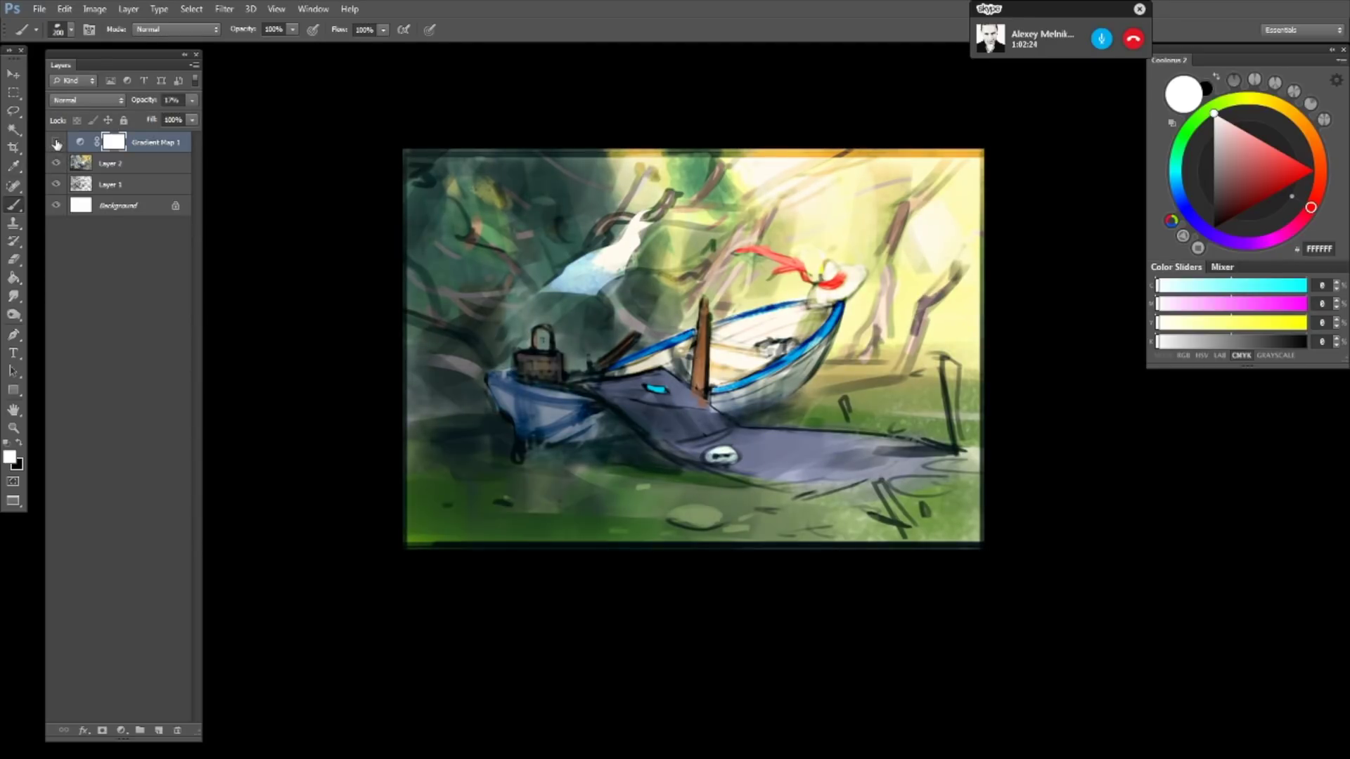
pyautogui.click(55, 144)
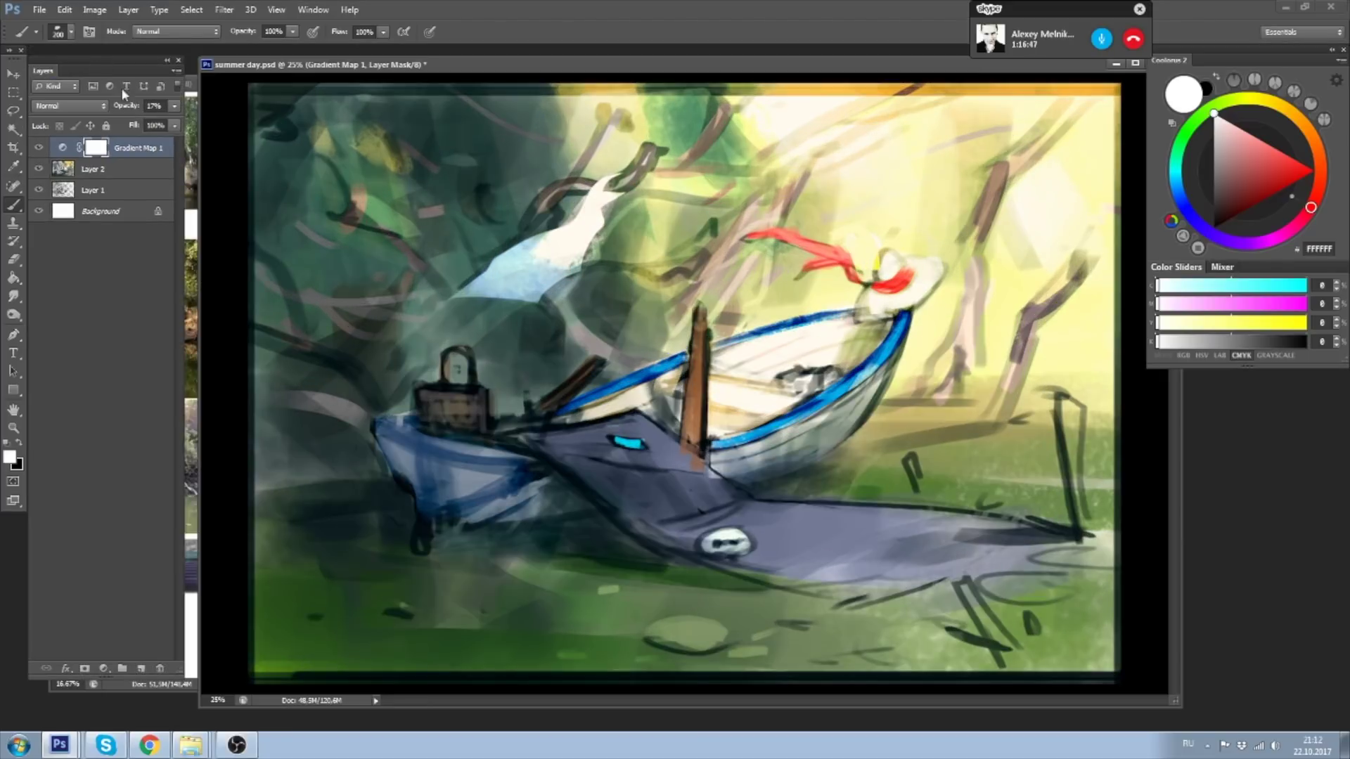
# - Delete Gradient Map 1's layer mask, then delete the Gradient Map 1 layer itself
pyautogui.click(160, 670)
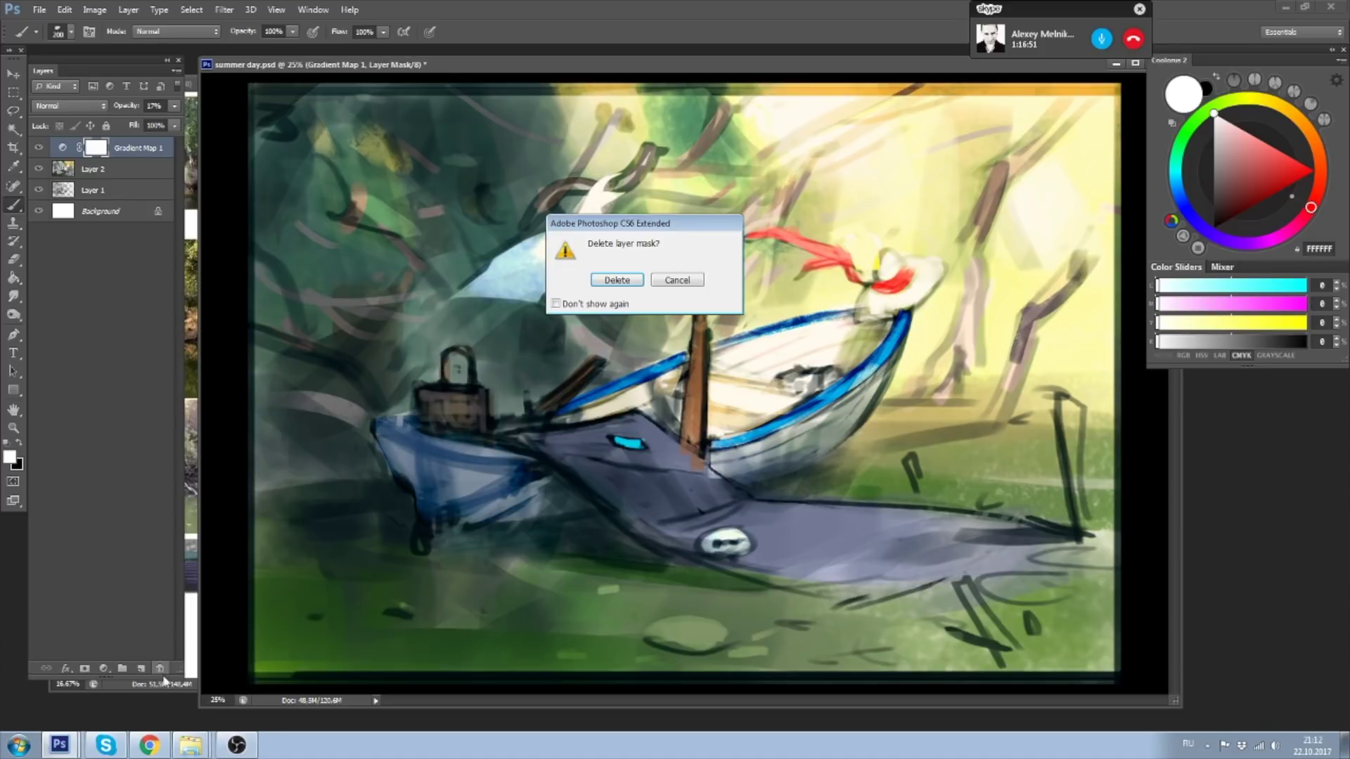
pyautogui.click(615, 278)
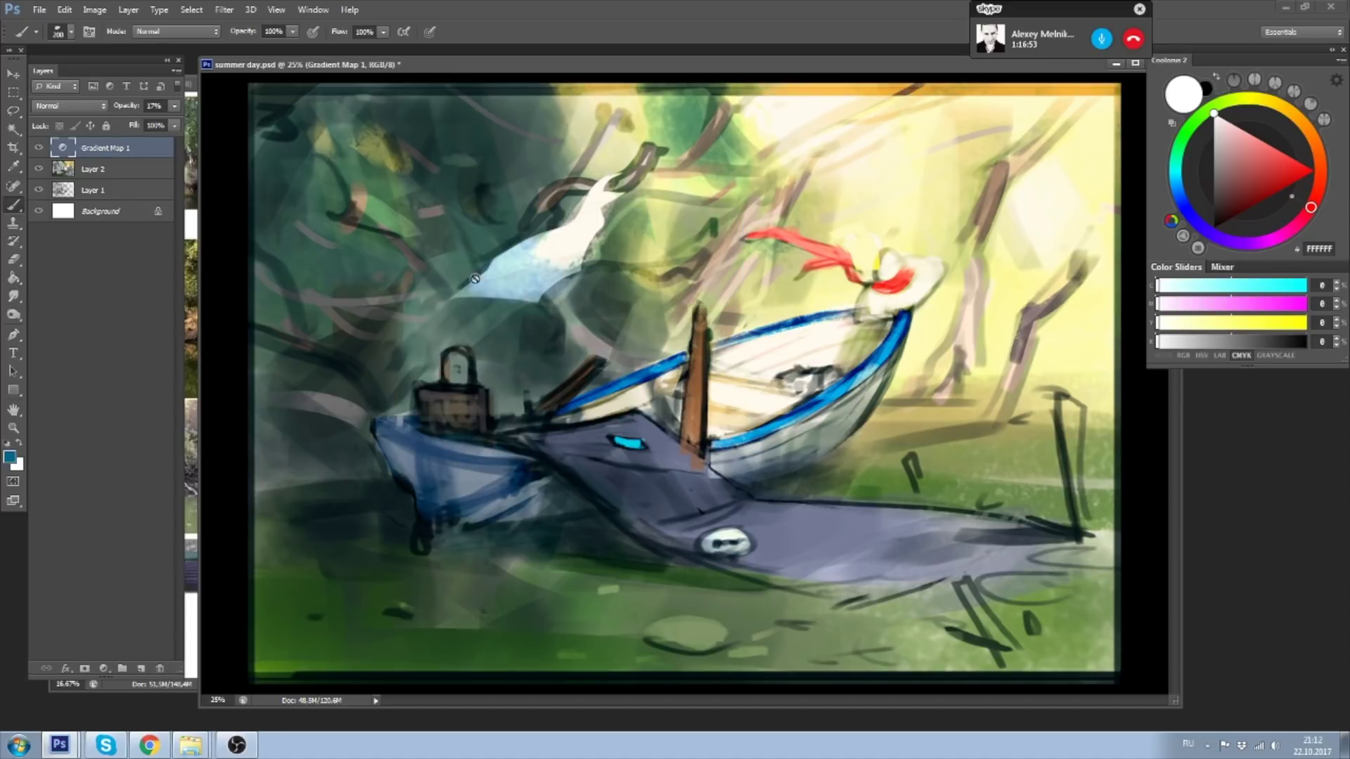
pyautogui.moveTo(509, 68); pyautogui.dragTo(515, 65)
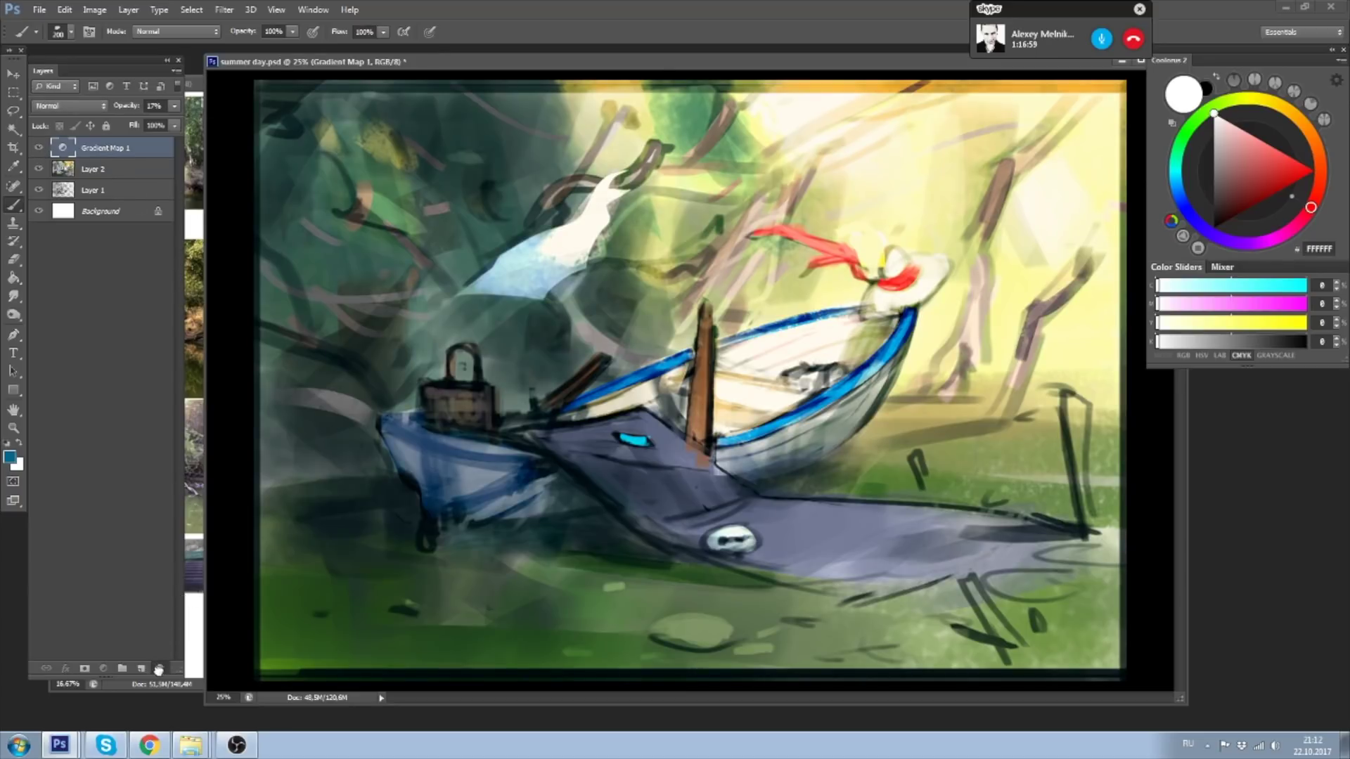
pyautogui.moveTo(183, 632); pyautogui.dragTo(160, 668)
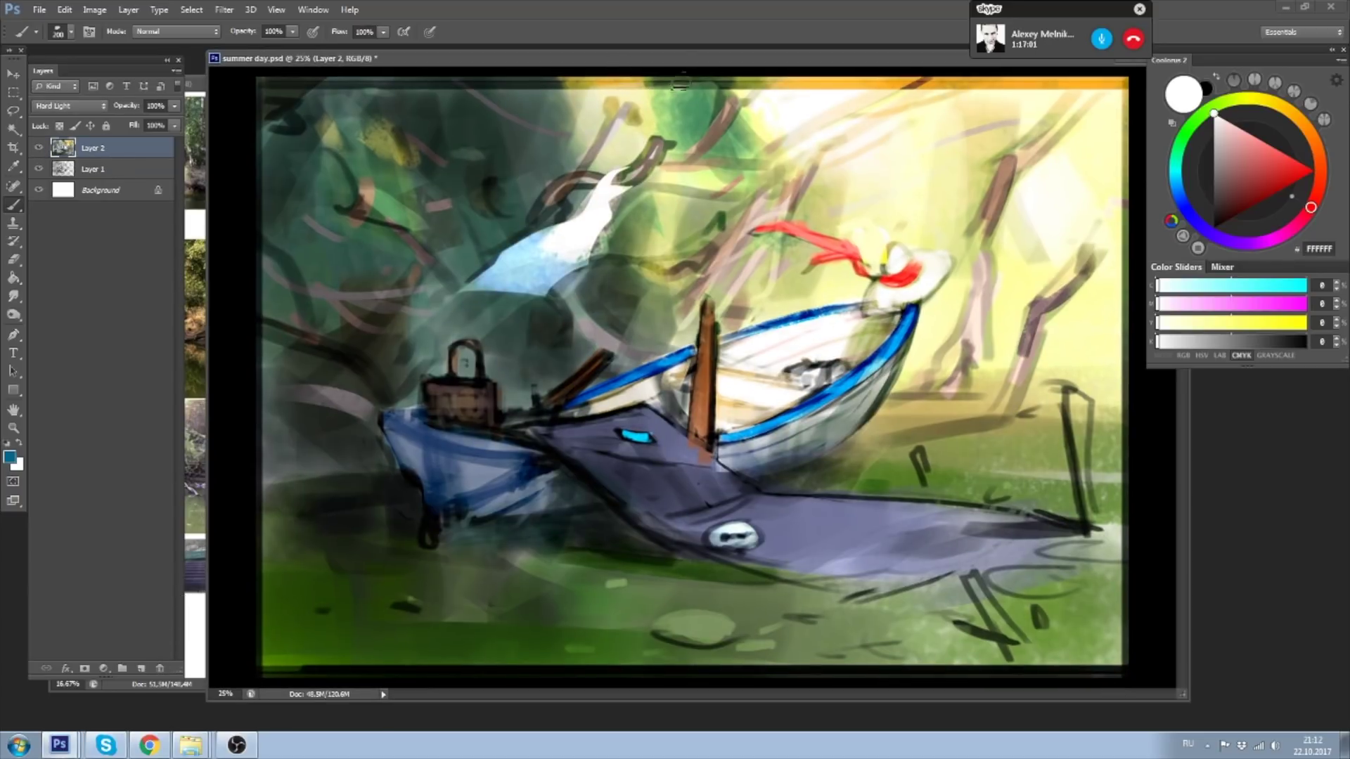
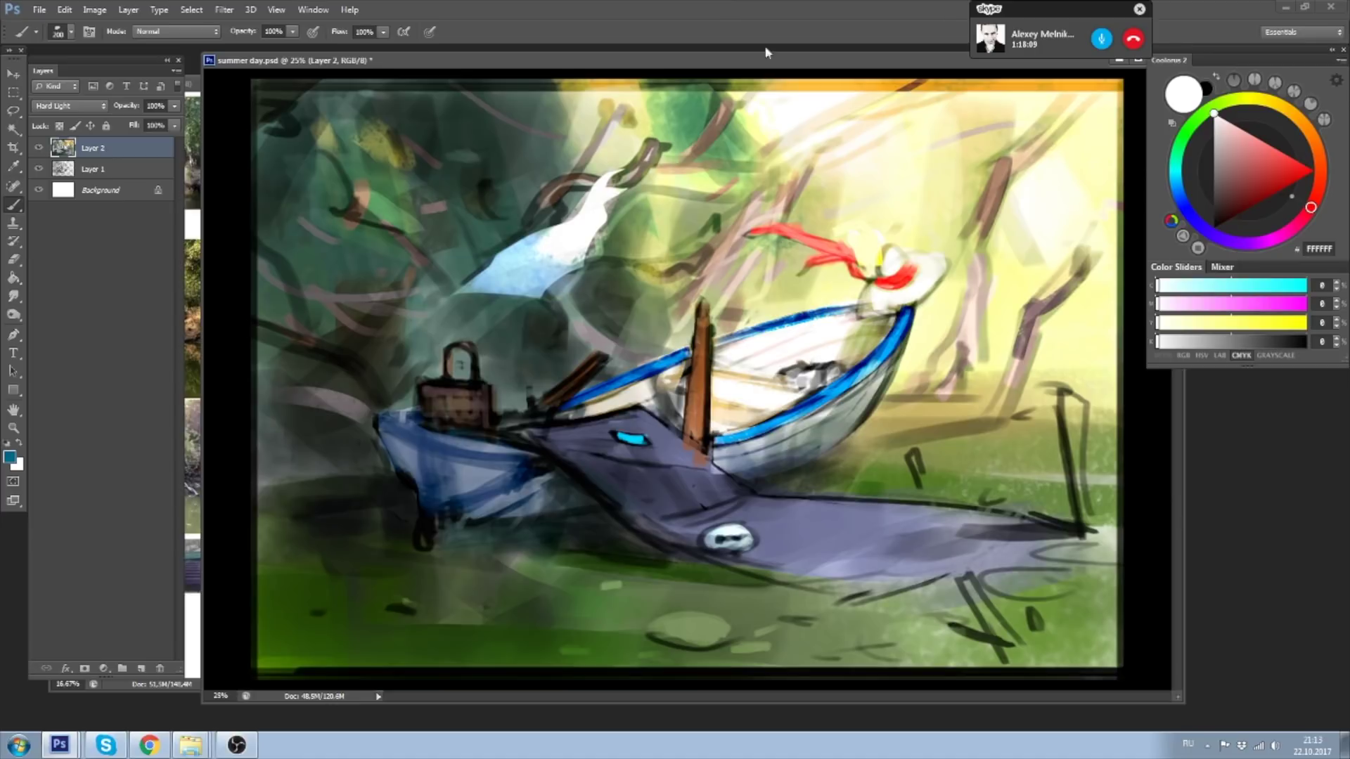
# - Reposition the painting window, zoom out and flip the canvas horizontally to check composition
pyautogui.moveTo(770, 62); pyautogui.dragTo(775, 13)
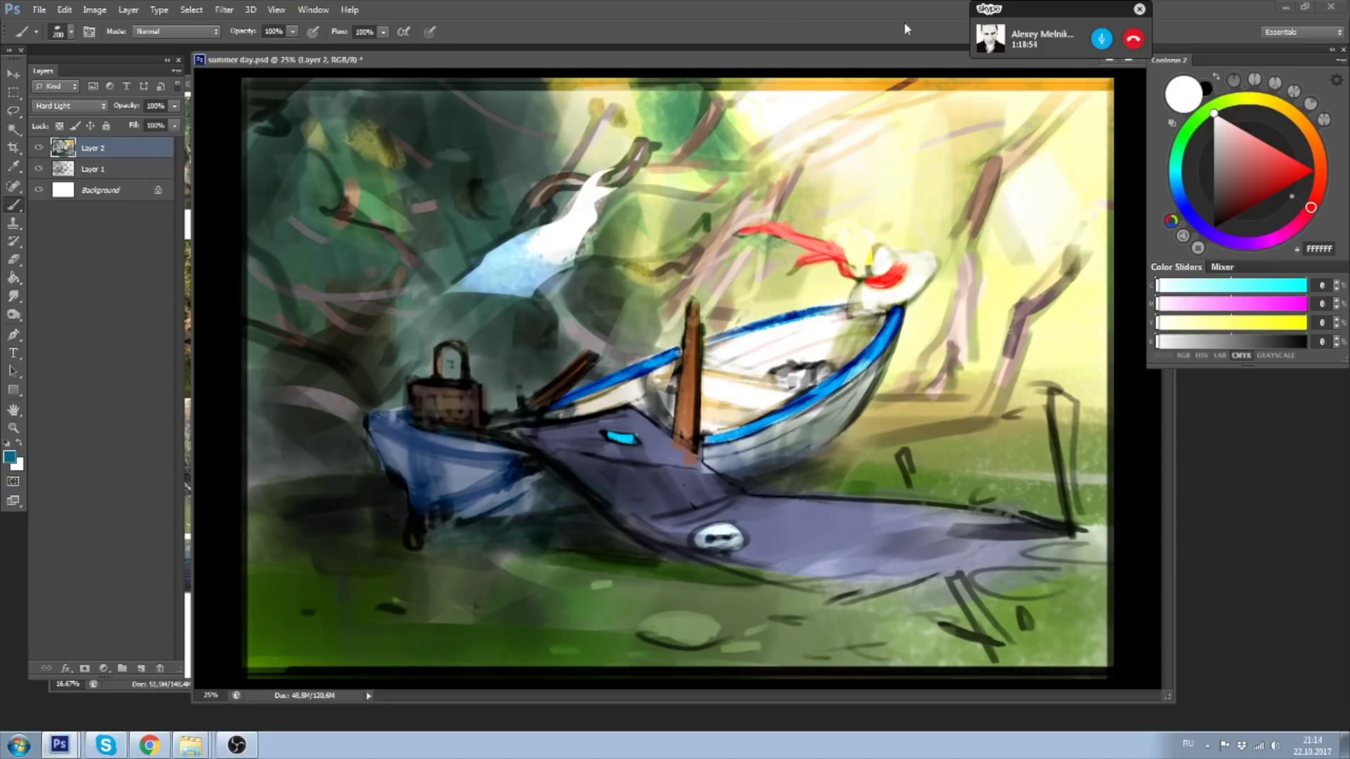
pyautogui.moveTo(902, 61); pyautogui.dragTo(891, 63)
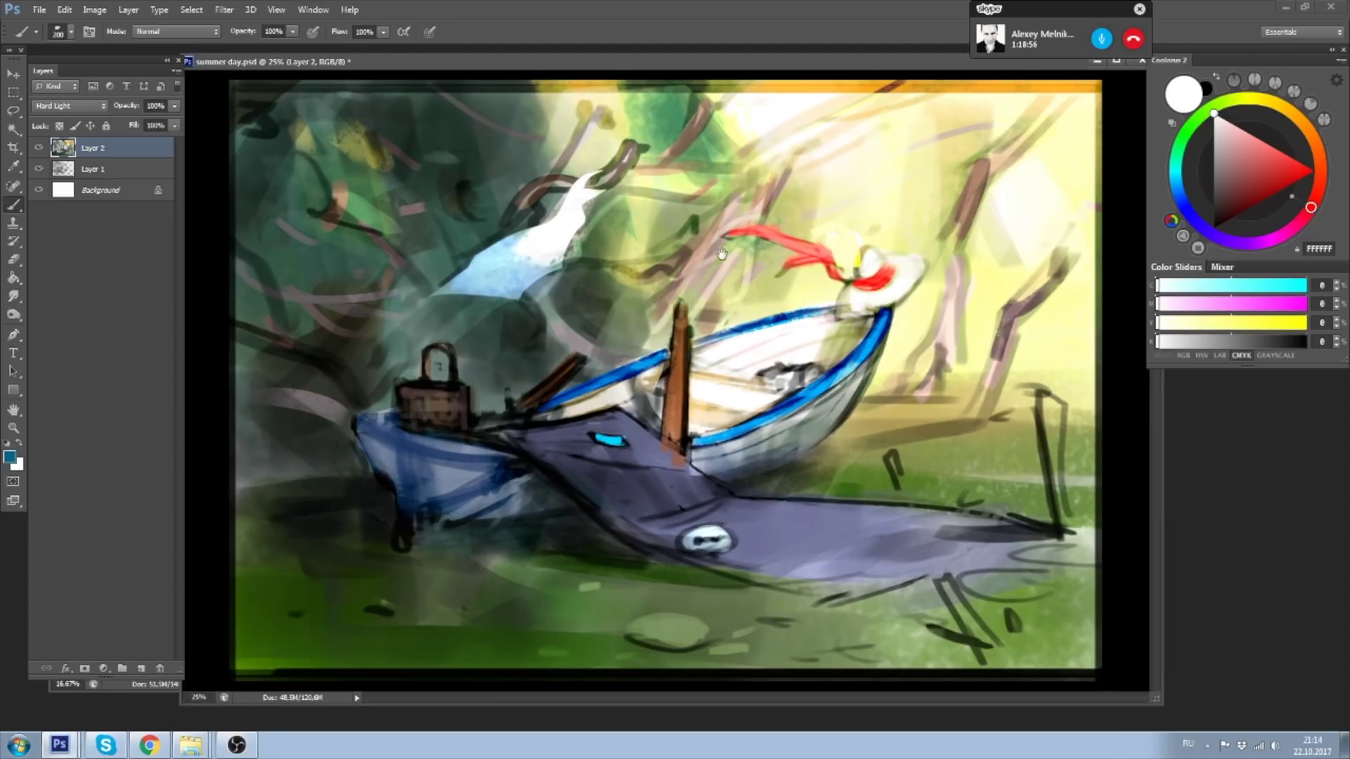
pyautogui.moveTo(721, 254); pyautogui.dragTo(751, 216)
pyautogui.hotkey('ctrl', '-')
pyautogui.press('h')
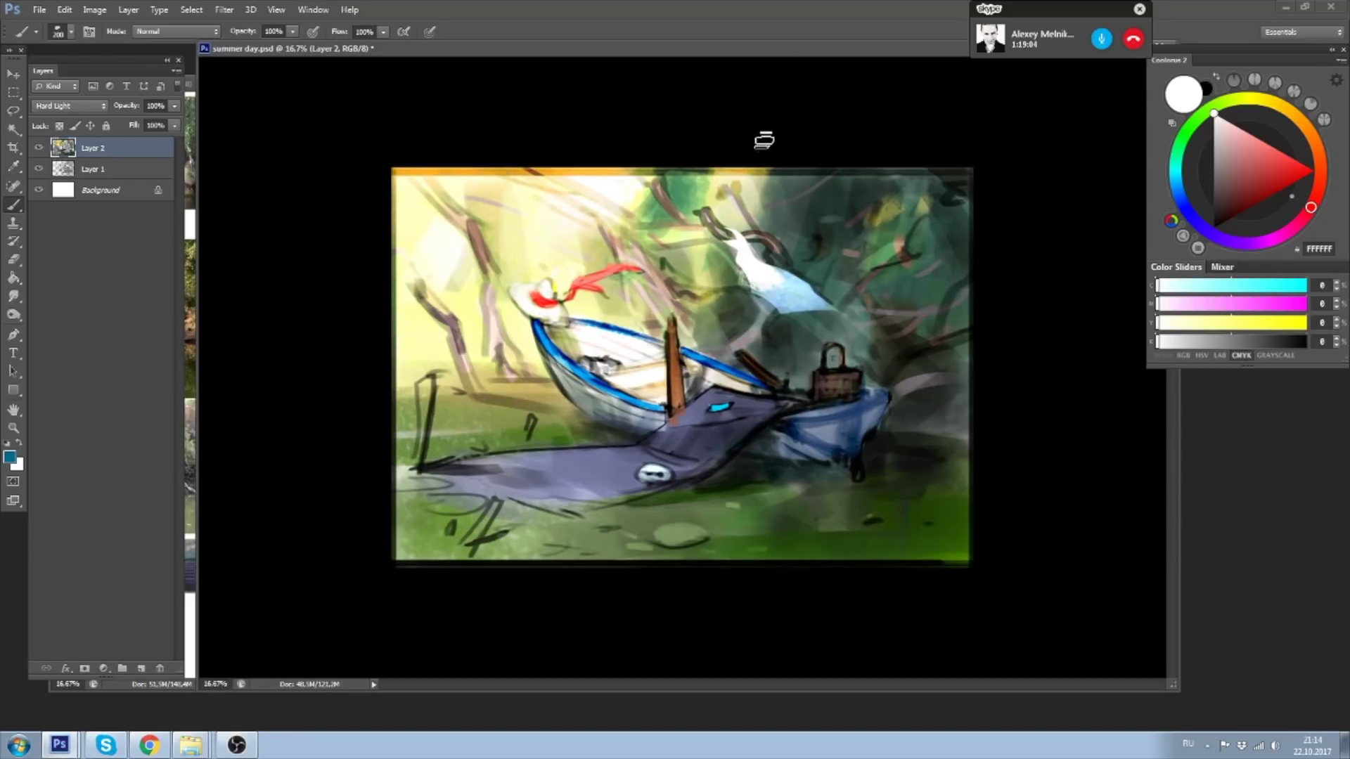
# - Nudge the painting window, then zoom in and back out on the painting
pyautogui.moveTo(777, 49); pyautogui.dragTo(780, 52)
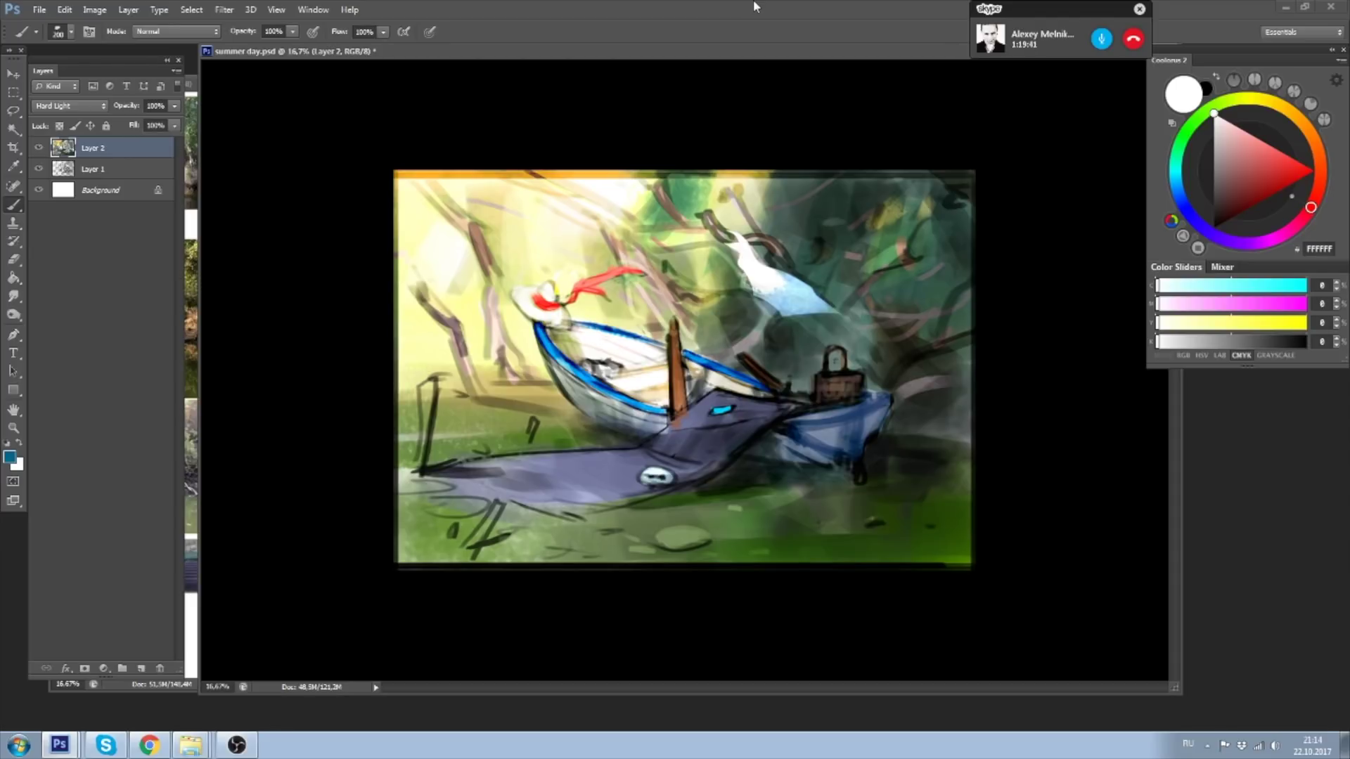
pyautogui.hotkey('ctrl', '+')
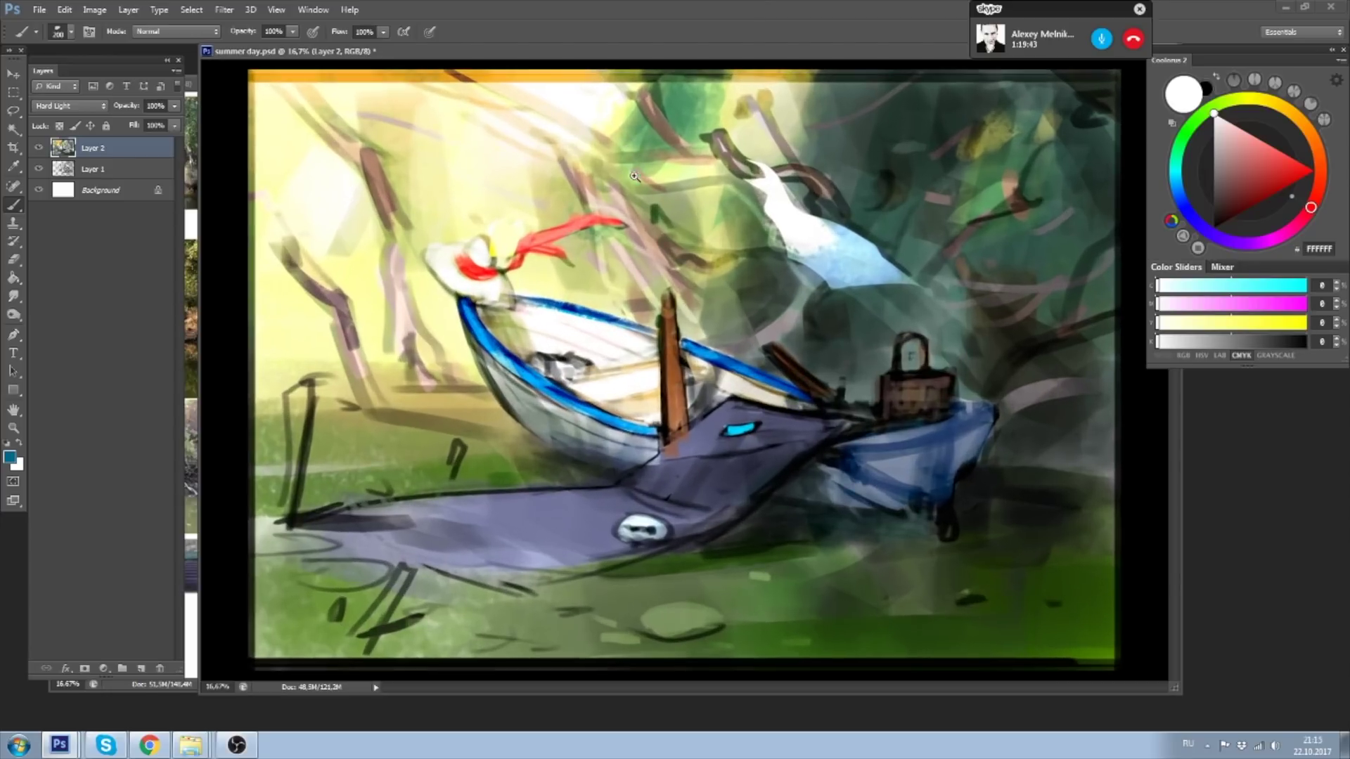
pyautogui.hotkey('ctrl', '-')
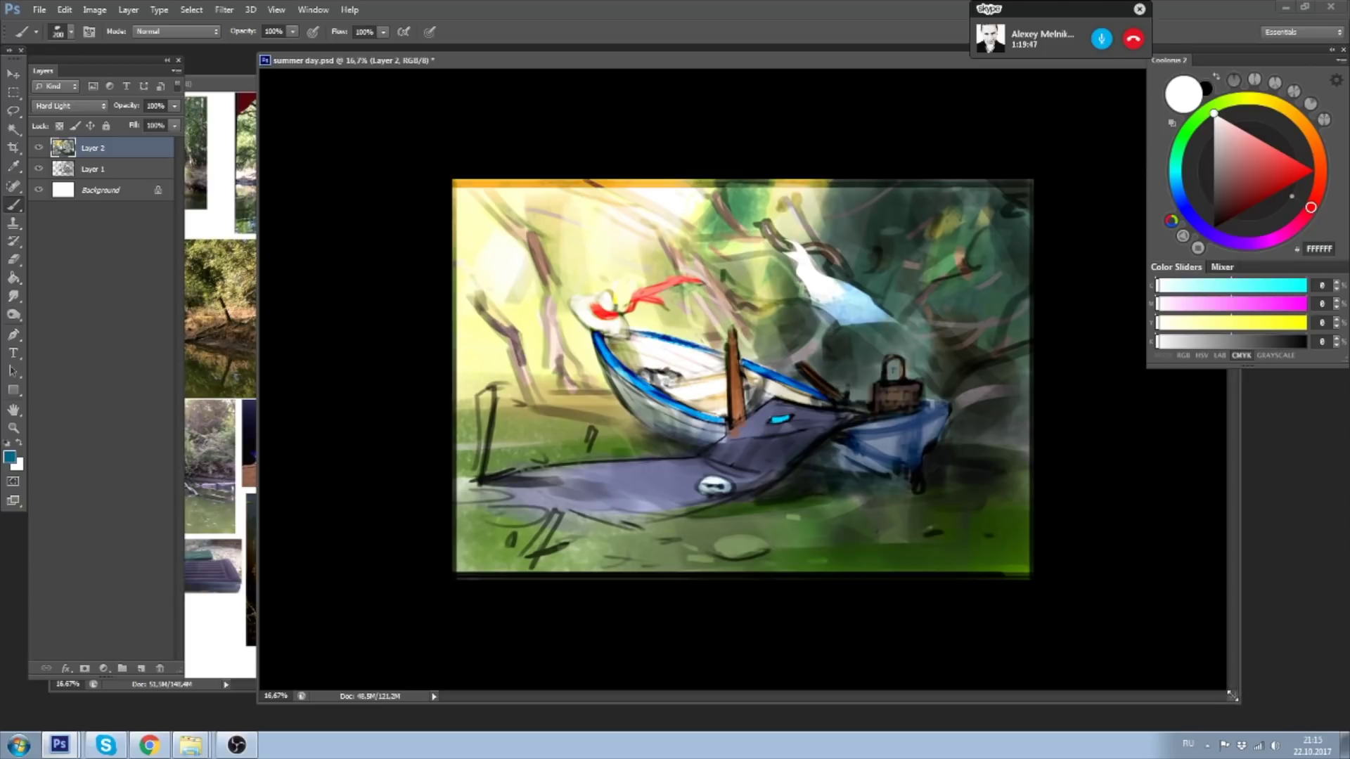
# - Shrink the painting's floating window, move it aside, and reposition the reference collage
pyautogui.moveTo(1234, 698); pyautogui.dragTo(1117, 659)
pyautogui.moveTo(598, 60); pyautogui.dragTo(818, 86)
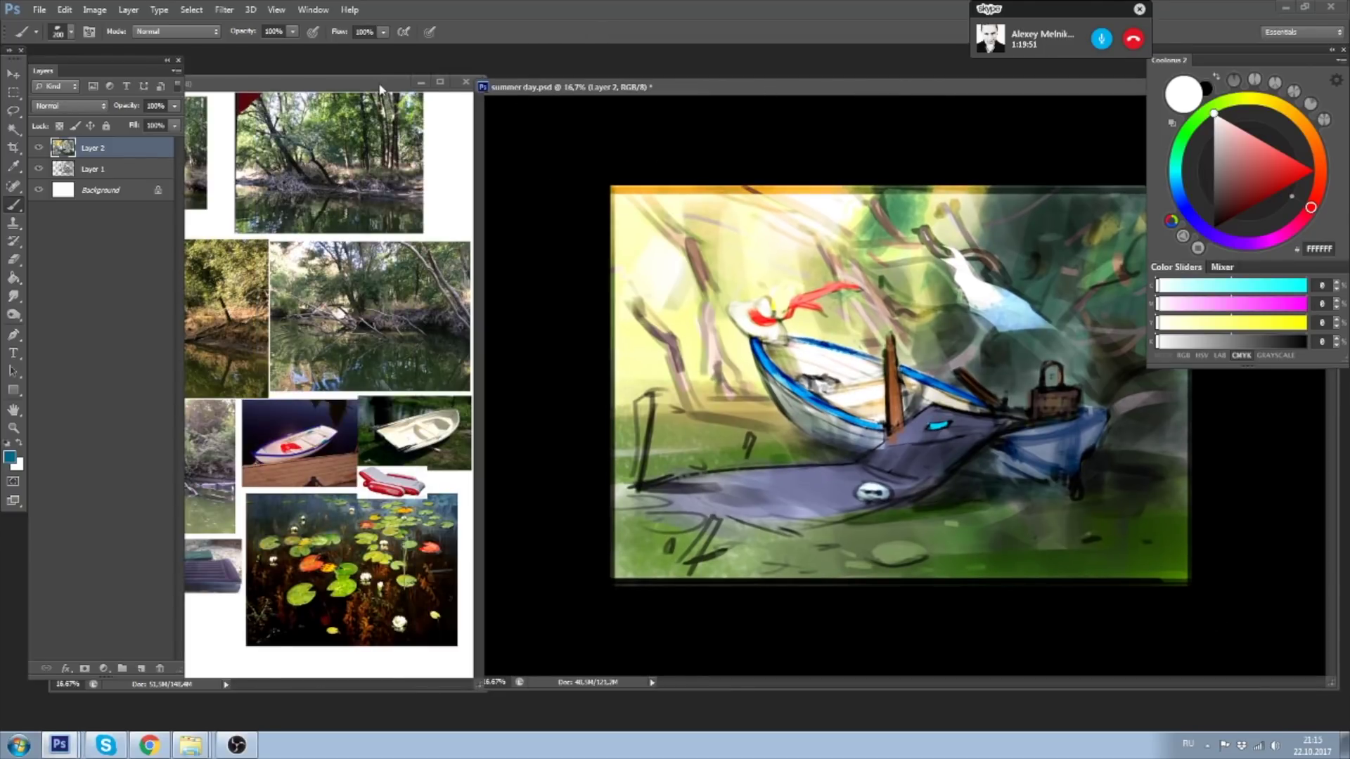
pyautogui.moveTo(351, 82); pyautogui.dragTo(392, 60)
# - Shorten and move the Layers panel, shift the collage right, and bring the painting forward
pyautogui.moveTo(151, 68); pyautogui.dragTo(141, 59)
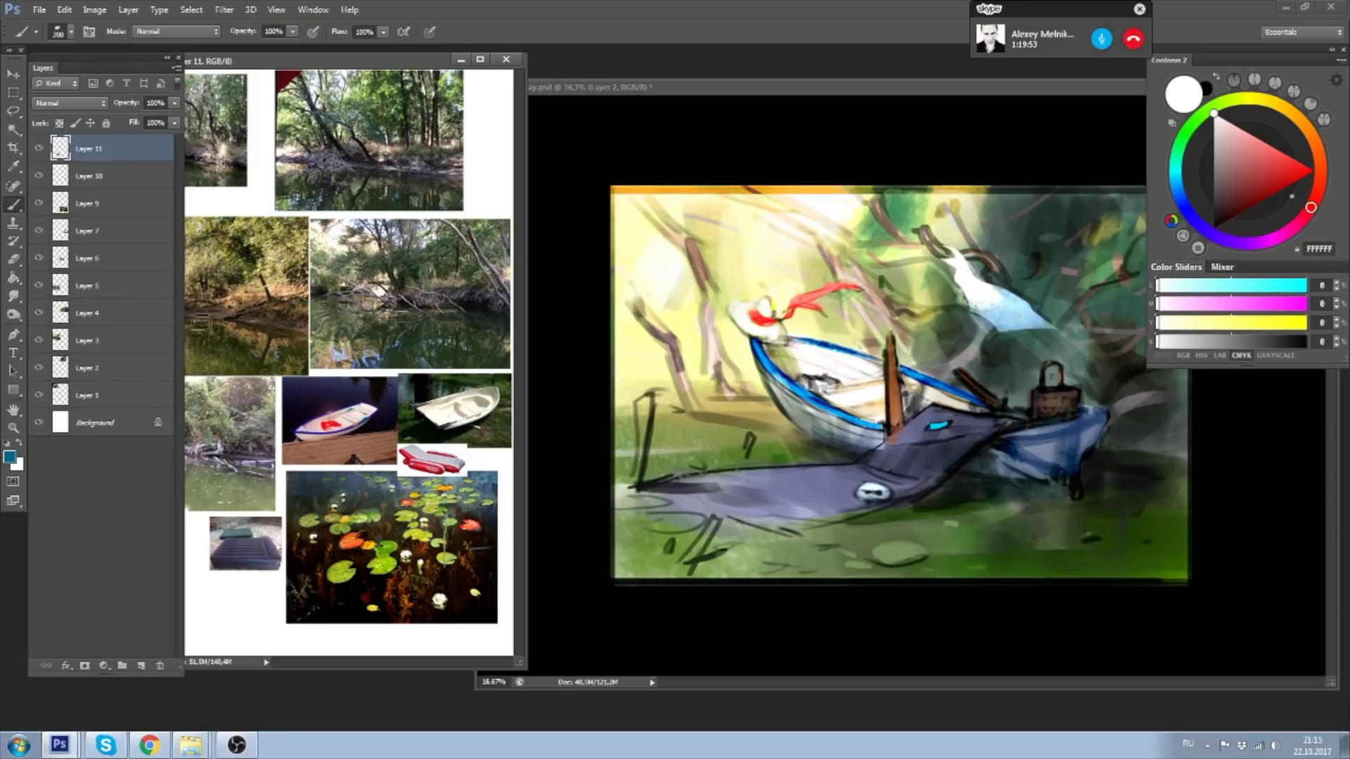
pyautogui.moveTo(92, 676); pyautogui.dragTo(92, 583)
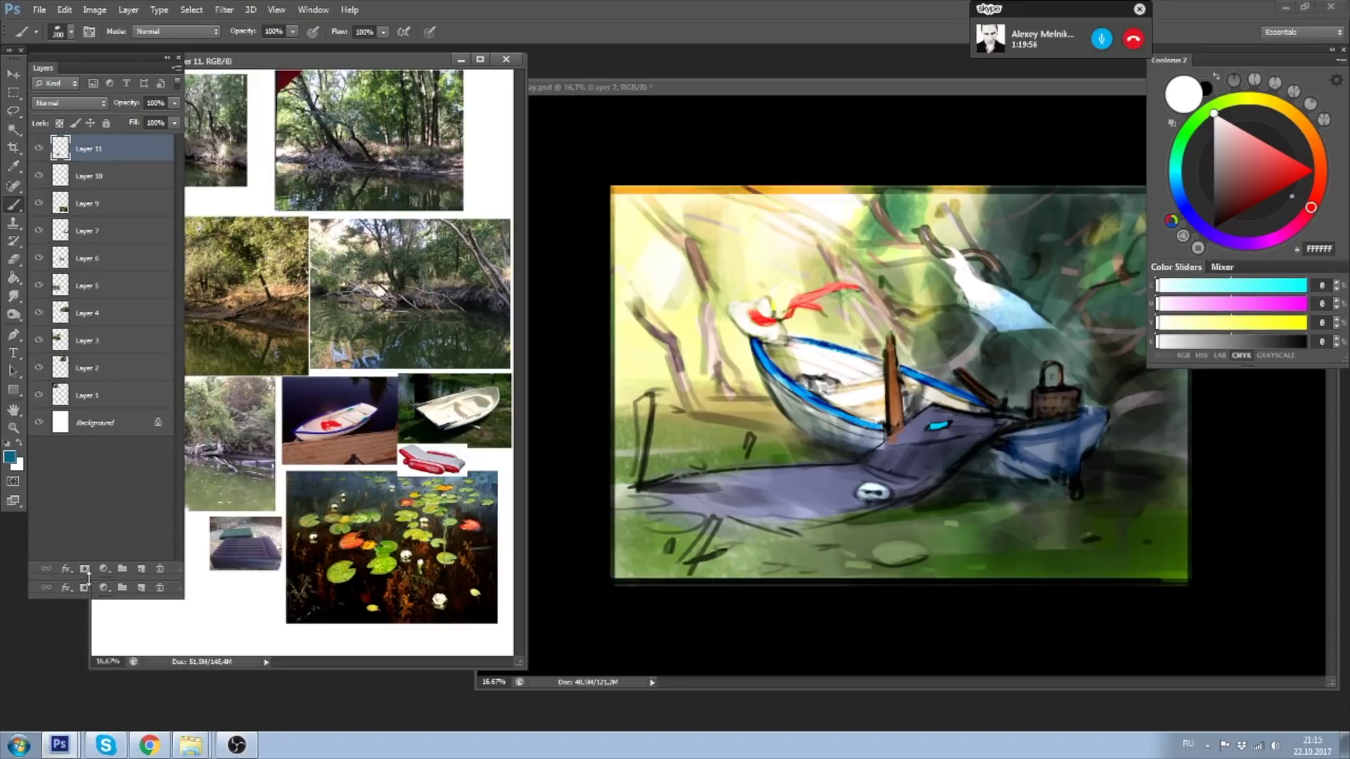
pyautogui.moveTo(107, 59); pyautogui.dragTo(107, 74)
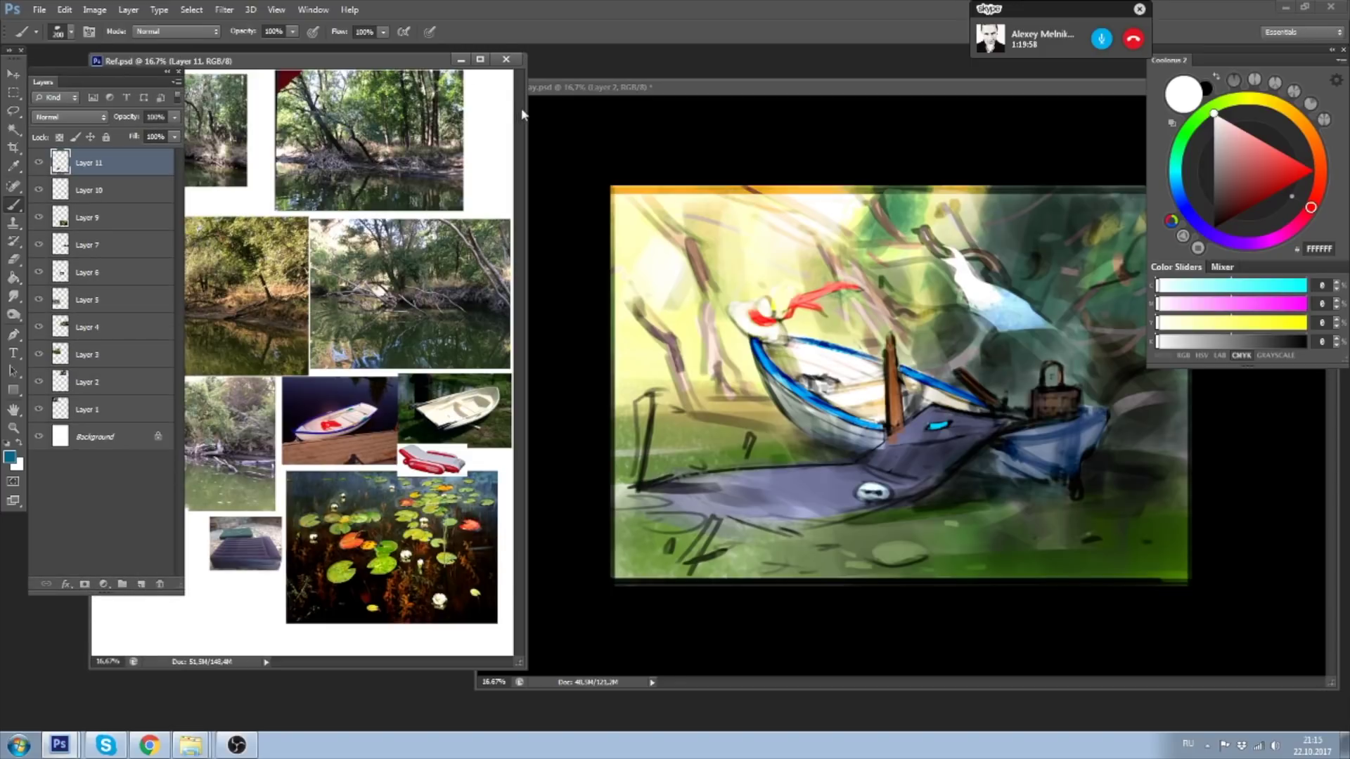
pyautogui.moveTo(405, 62); pyautogui.dragTo(477, 62)
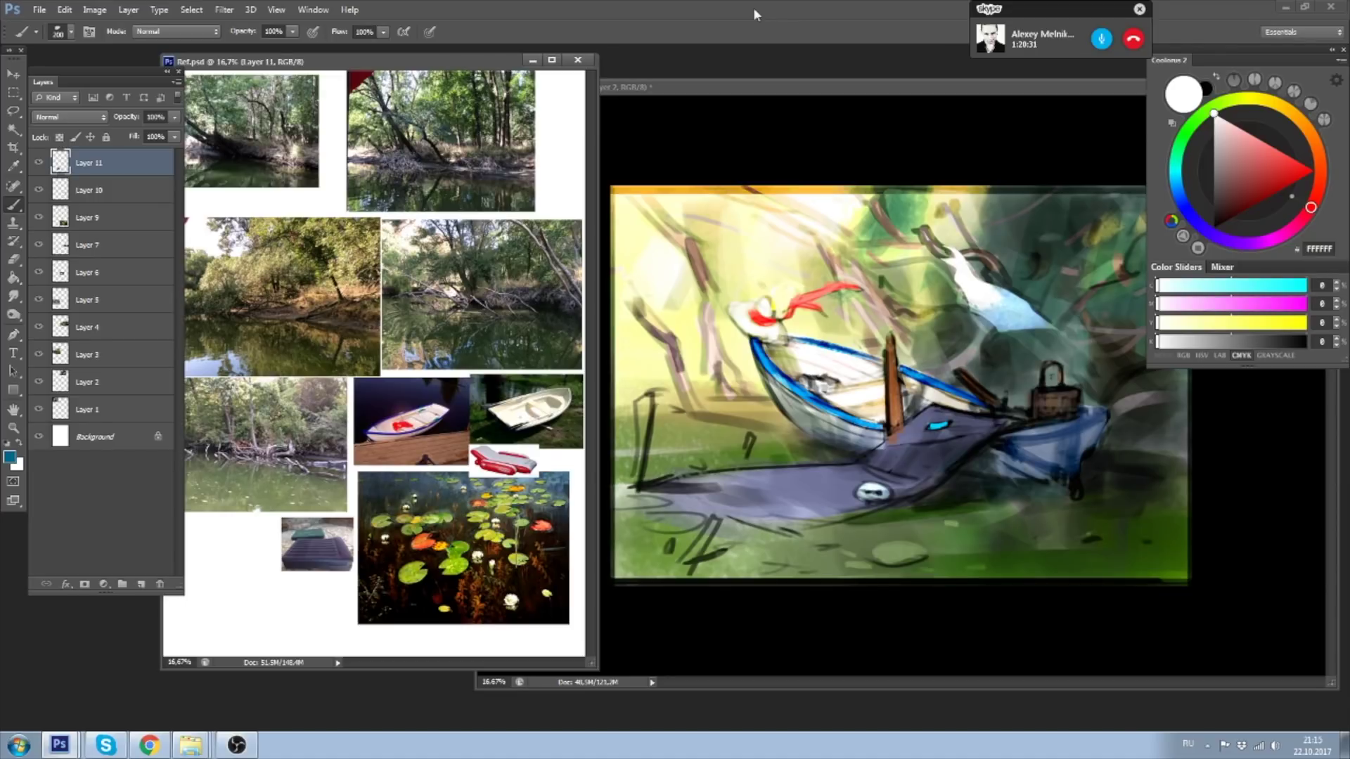
pyautogui.click(946, 95)
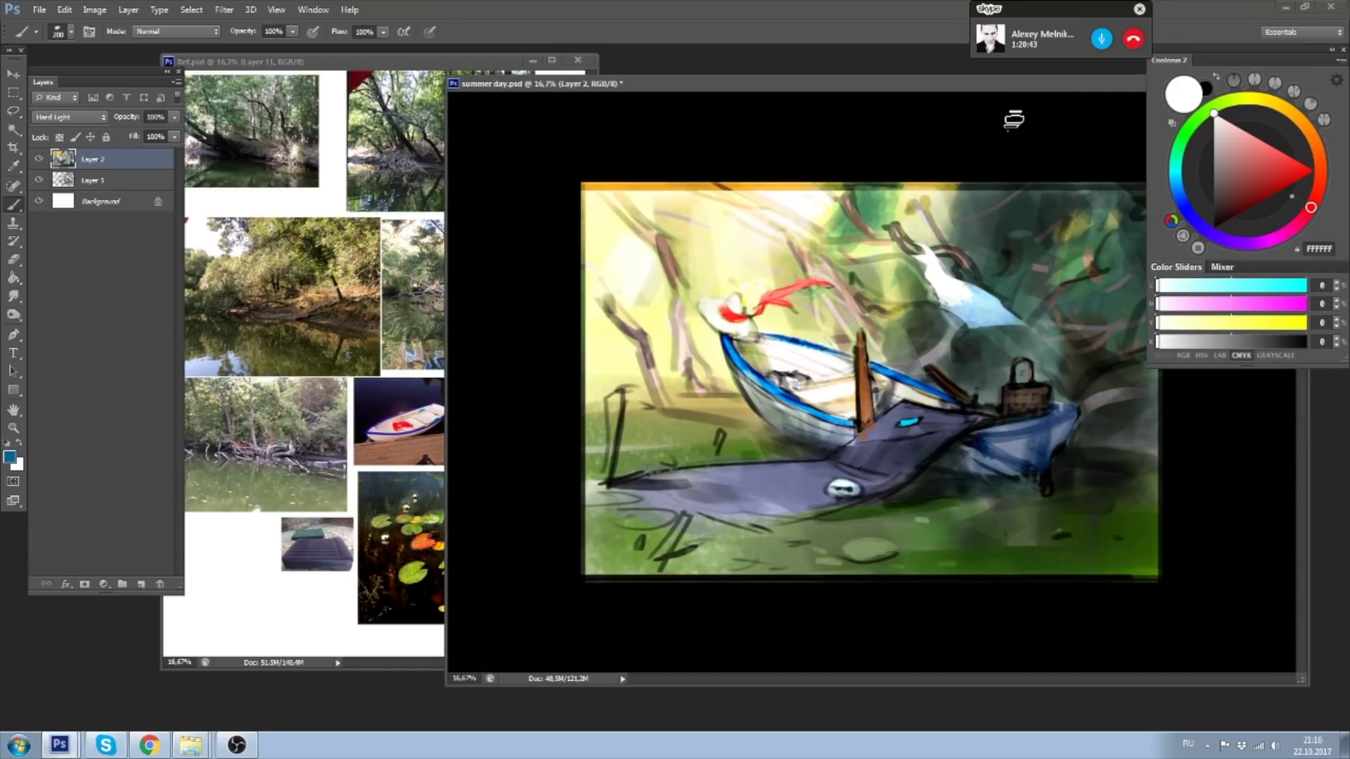
# - Hide and reshow Layer 2 to compare, then zoom the painting to 25%
pyautogui.click(39, 160)
pyautogui.moveTo(646, 88); pyautogui.dragTo(636, 87)
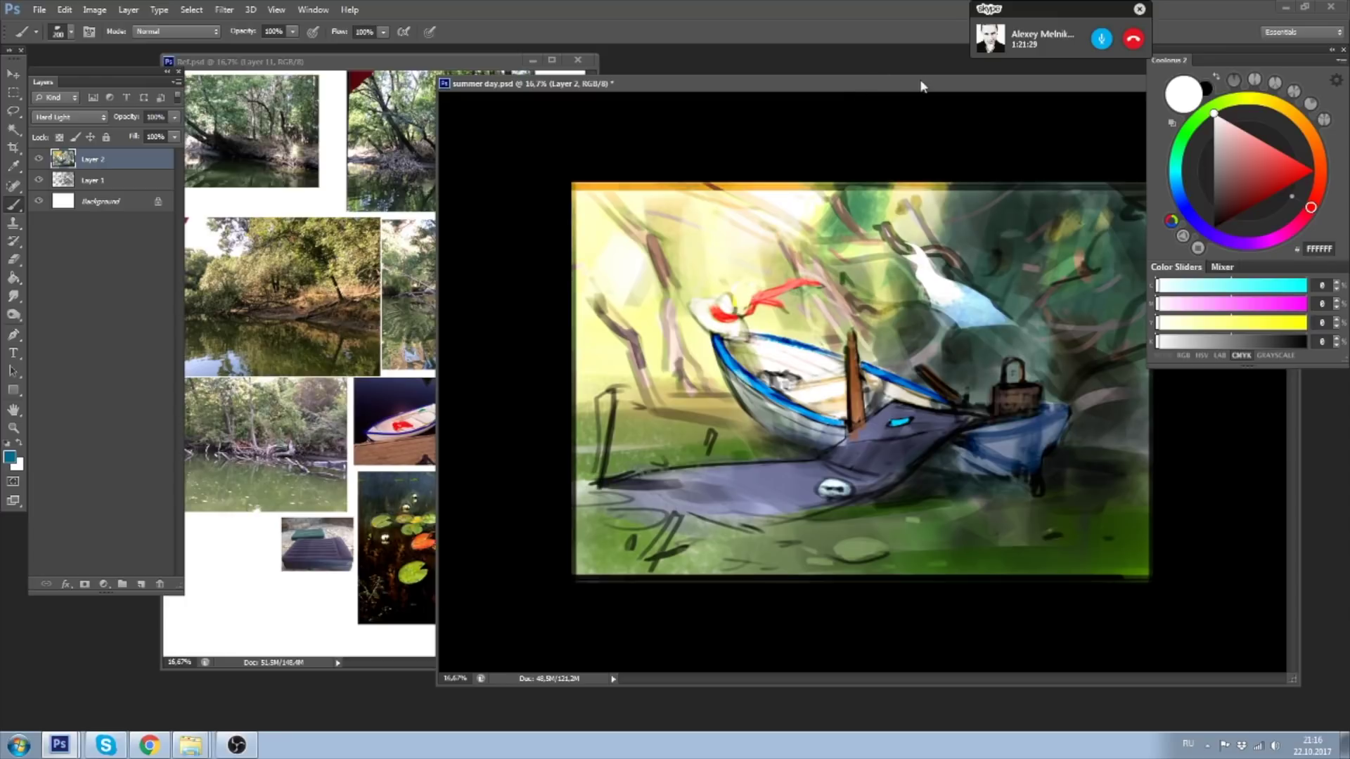
pyautogui.hotkey('ctrl', '+')
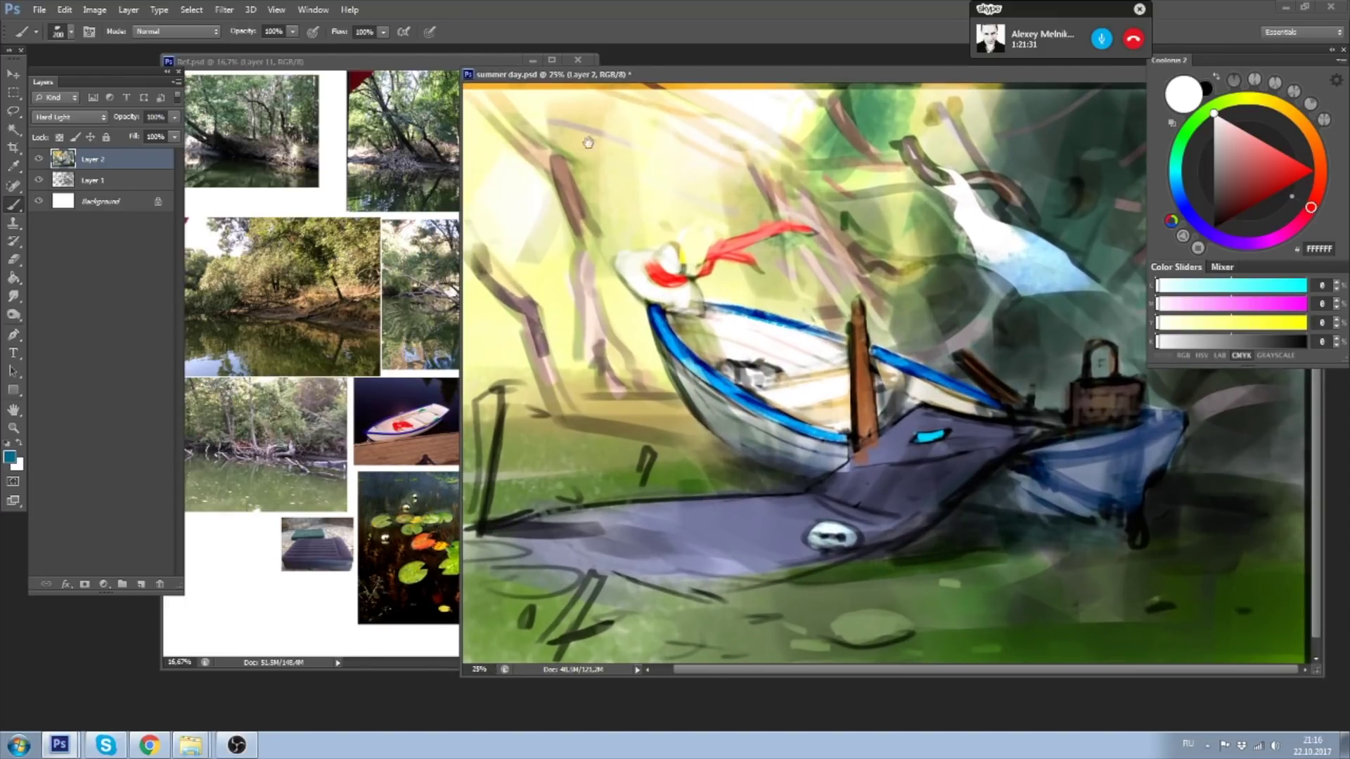
# - Bring Ref.psd forward and zoom in on its rowboat reference photos
pyautogui.moveTo(419, 62); pyautogui.dragTo(406, 57)
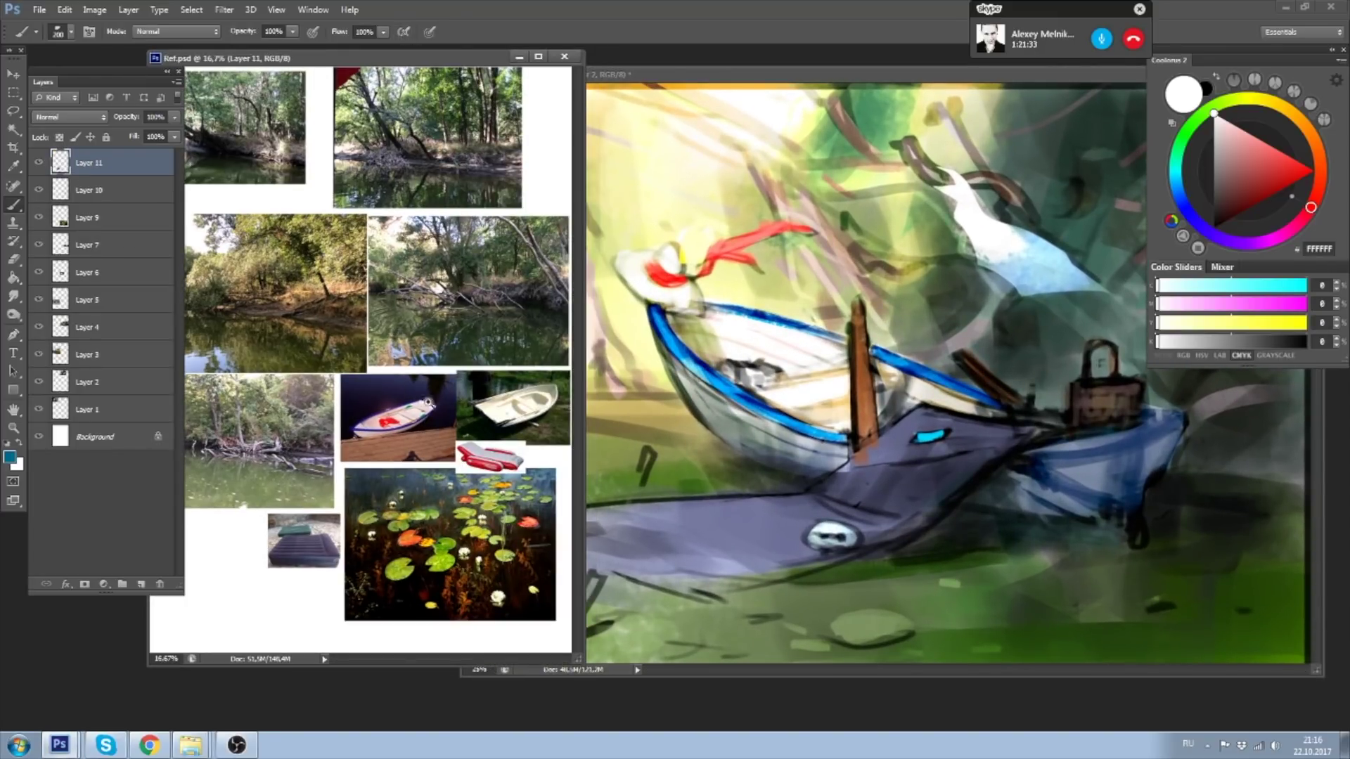
pyautogui.hotkey('ctrl', '+')
pyautogui.hotkey('ctrl', '+')
pyautogui.moveTo(473, 420); pyautogui.dragTo(384, 316)
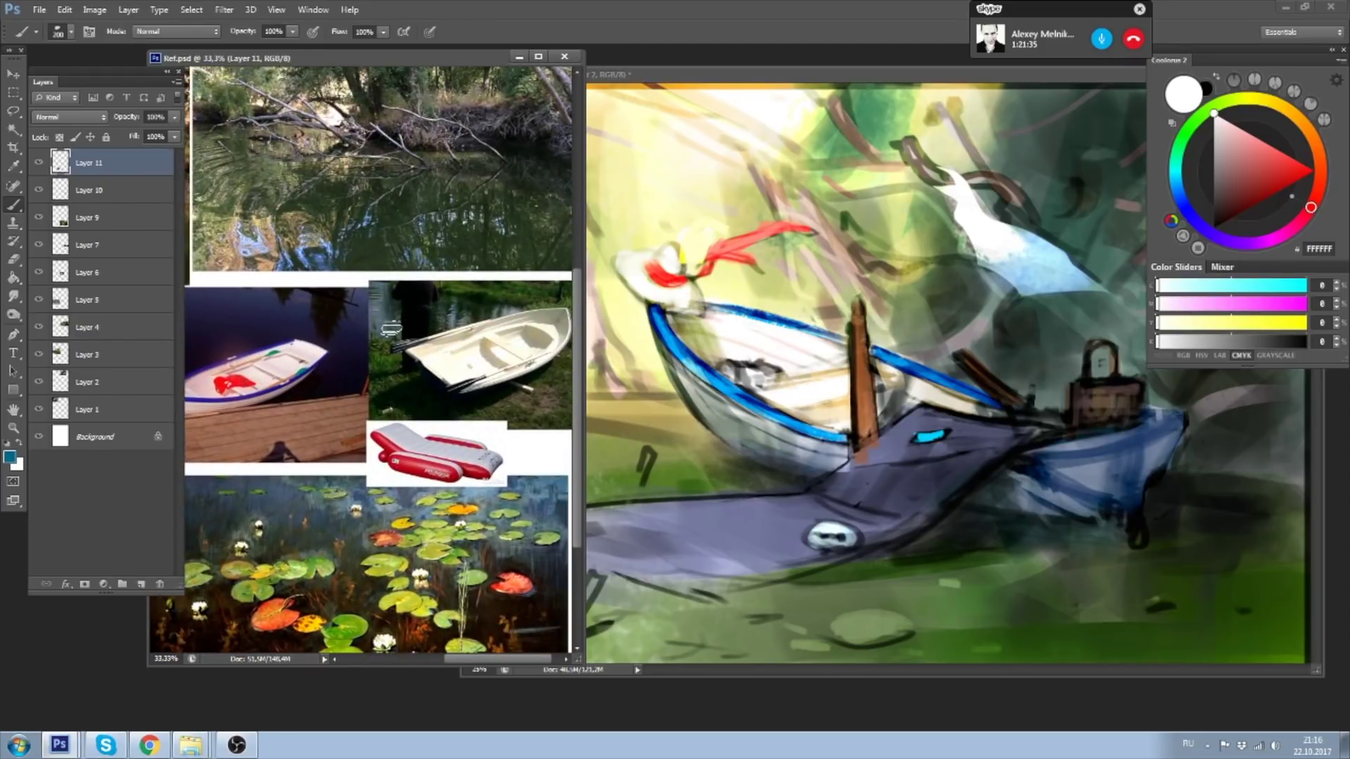
pyautogui.scroll(-1, 299, 326)
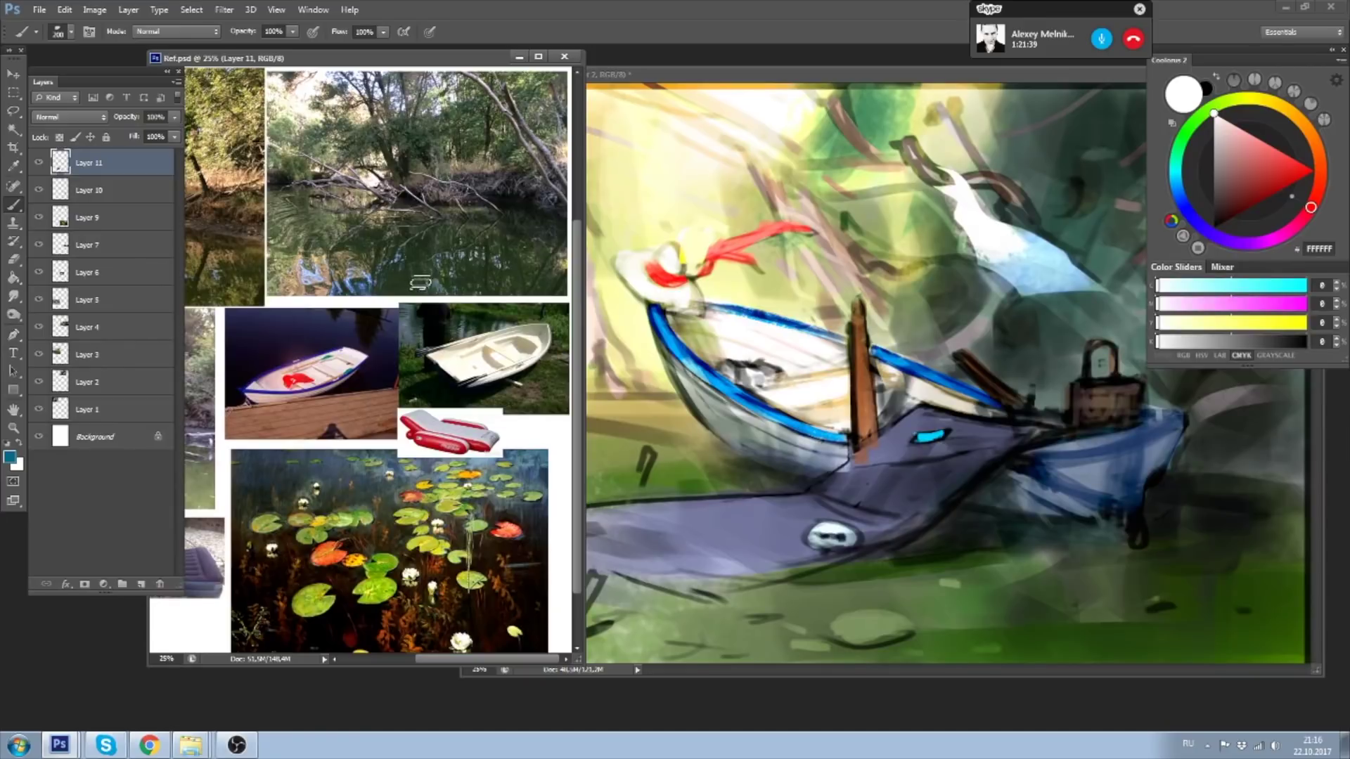
pyautogui.scroll(-1, 419, 284)
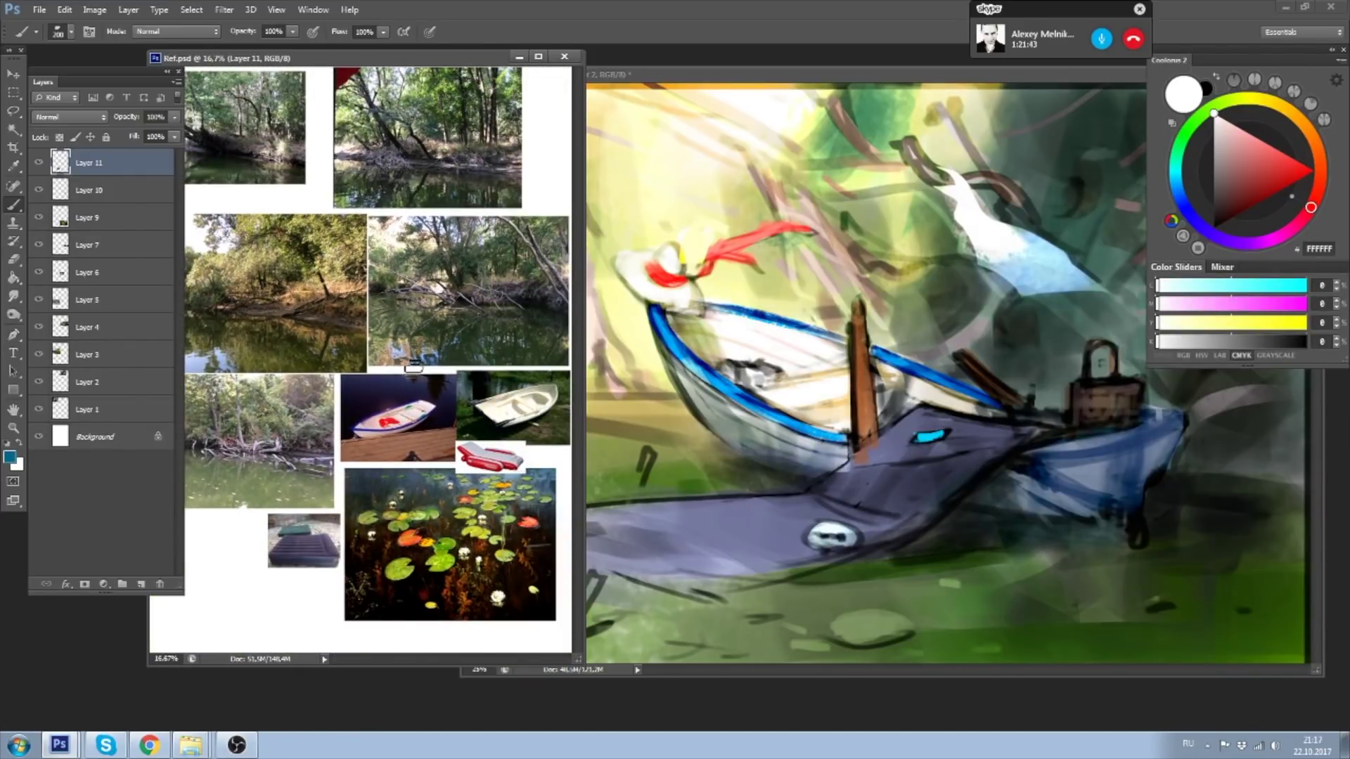
pyautogui.scroll(1, 420, 379)
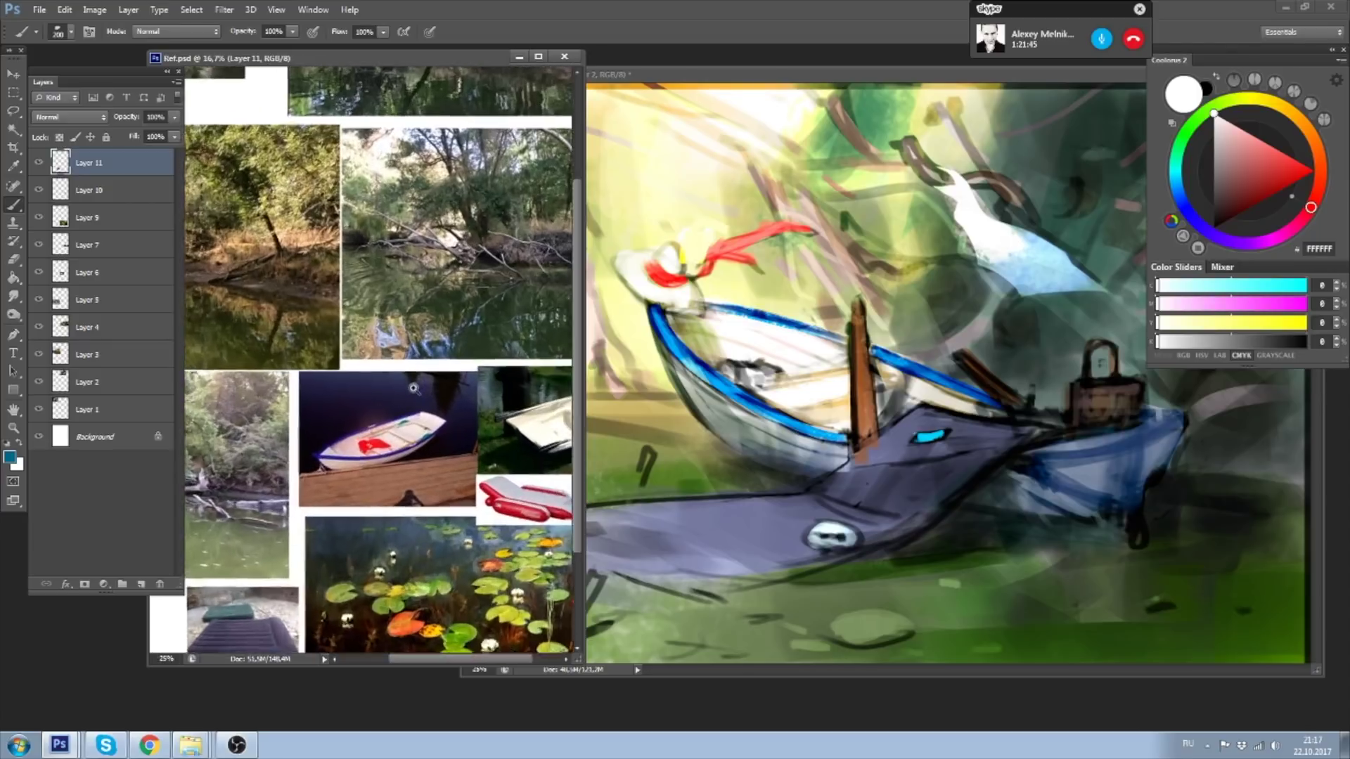
pyautogui.scroll(1, 422, 352)
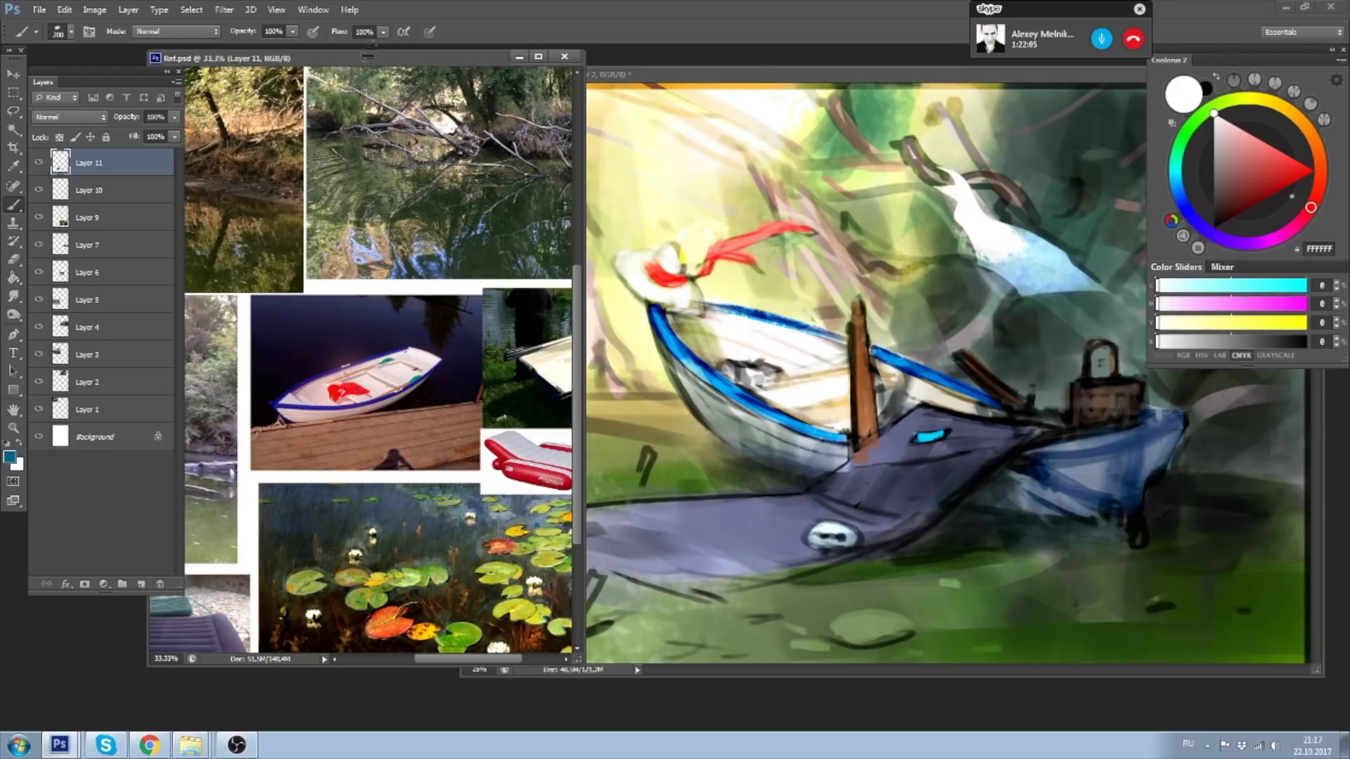
# - Pan and zoom across the rowboat-on-dock and white rowboat on grass photos
pyautogui.moveTo(366, 337); pyautogui.dragTo(423, 301)
pyautogui.scroll(1, 422, 301)
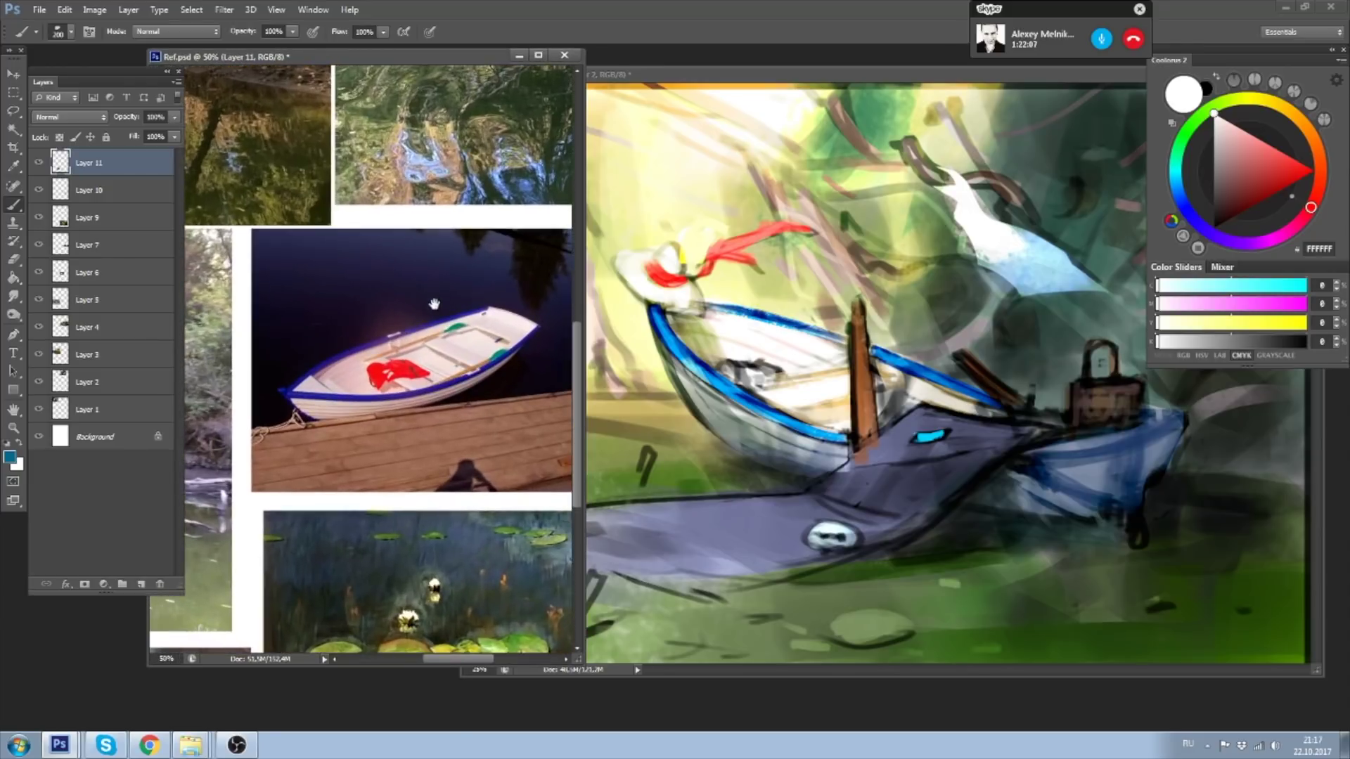
pyautogui.moveTo(570, 314)
pyautogui.mouseDown()
pyautogui.moveTo(348, 291)
pyautogui.moveTo(198, 308)
pyautogui.mouseUp()
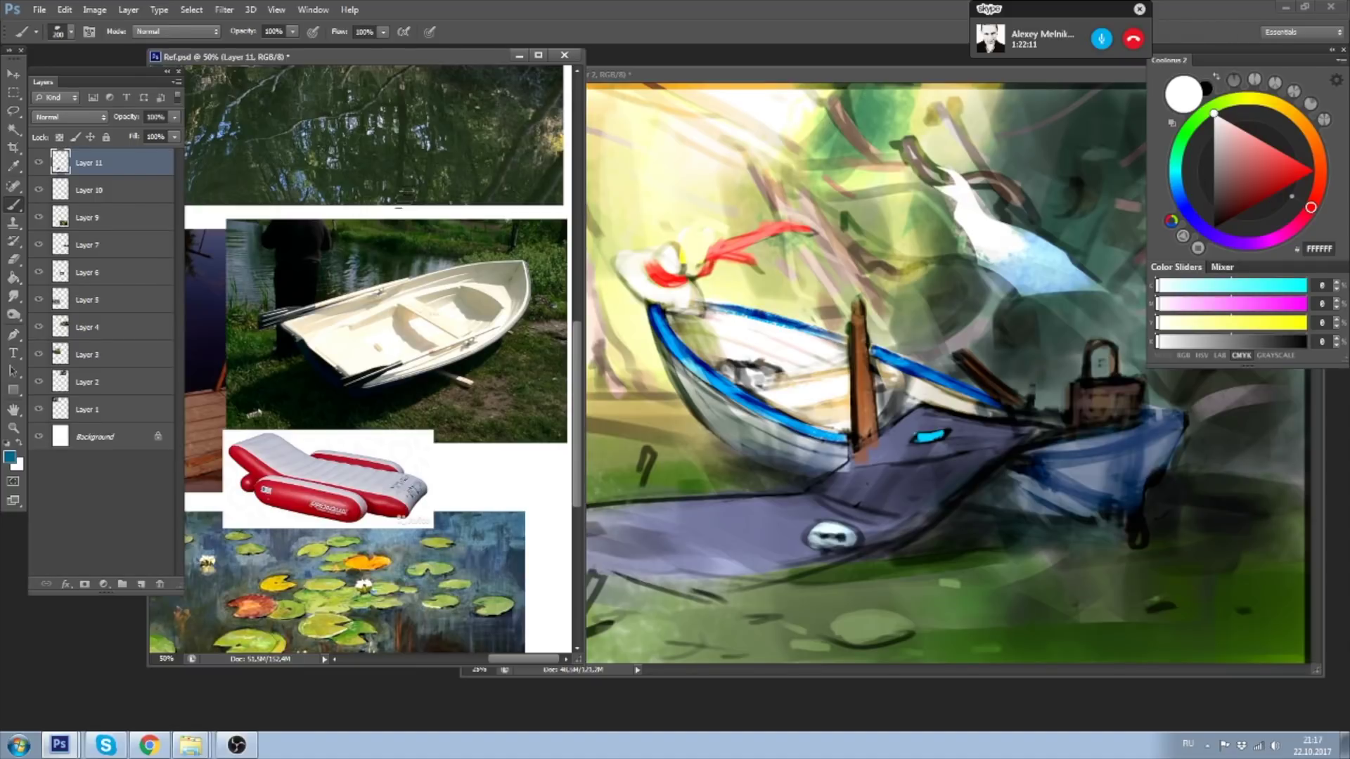
pyautogui.moveTo(406, 197)
pyautogui.mouseDown()
pyautogui.moveTo(413, 223)
pyautogui.moveTo(371, 247)
pyautogui.mouseUp()
pyautogui.scroll(-1, 413, 223)
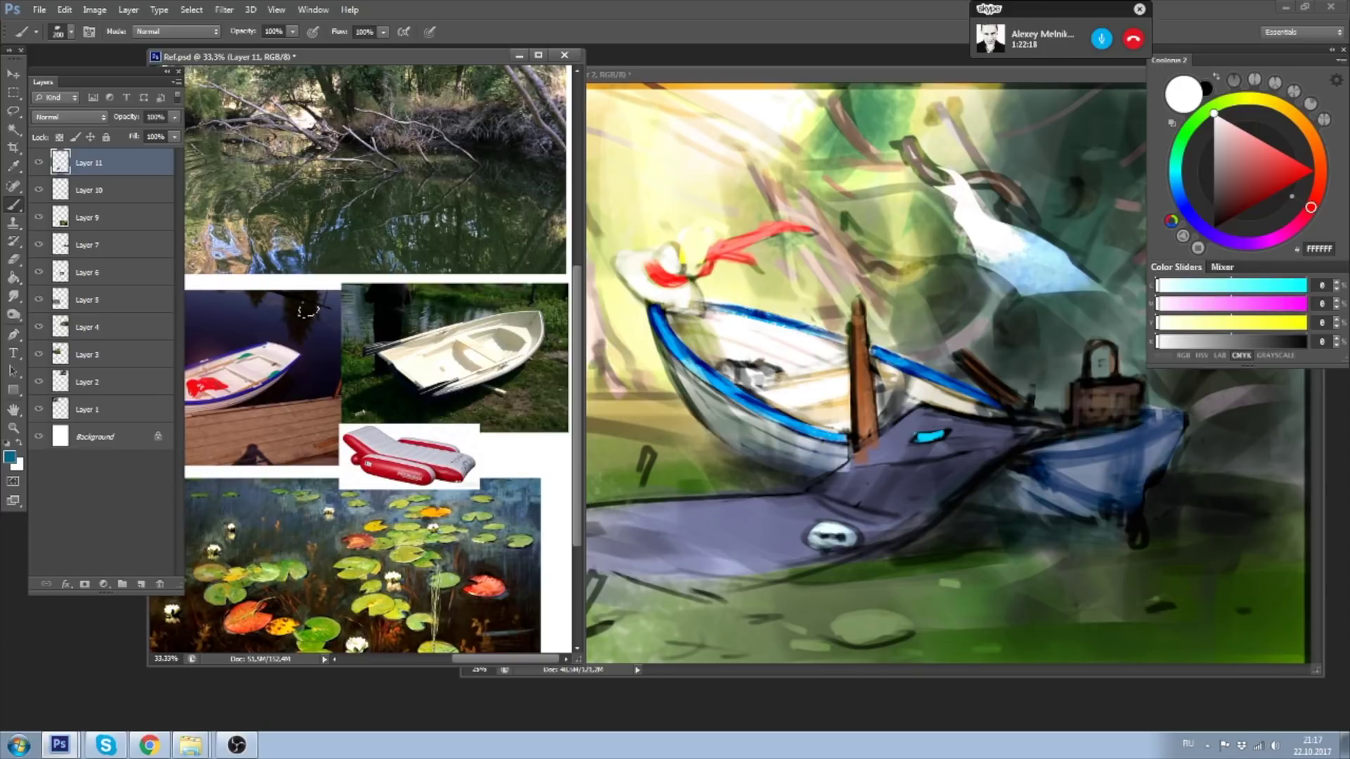
pyautogui.moveTo(308, 313); pyautogui.dragTo(462, 263)
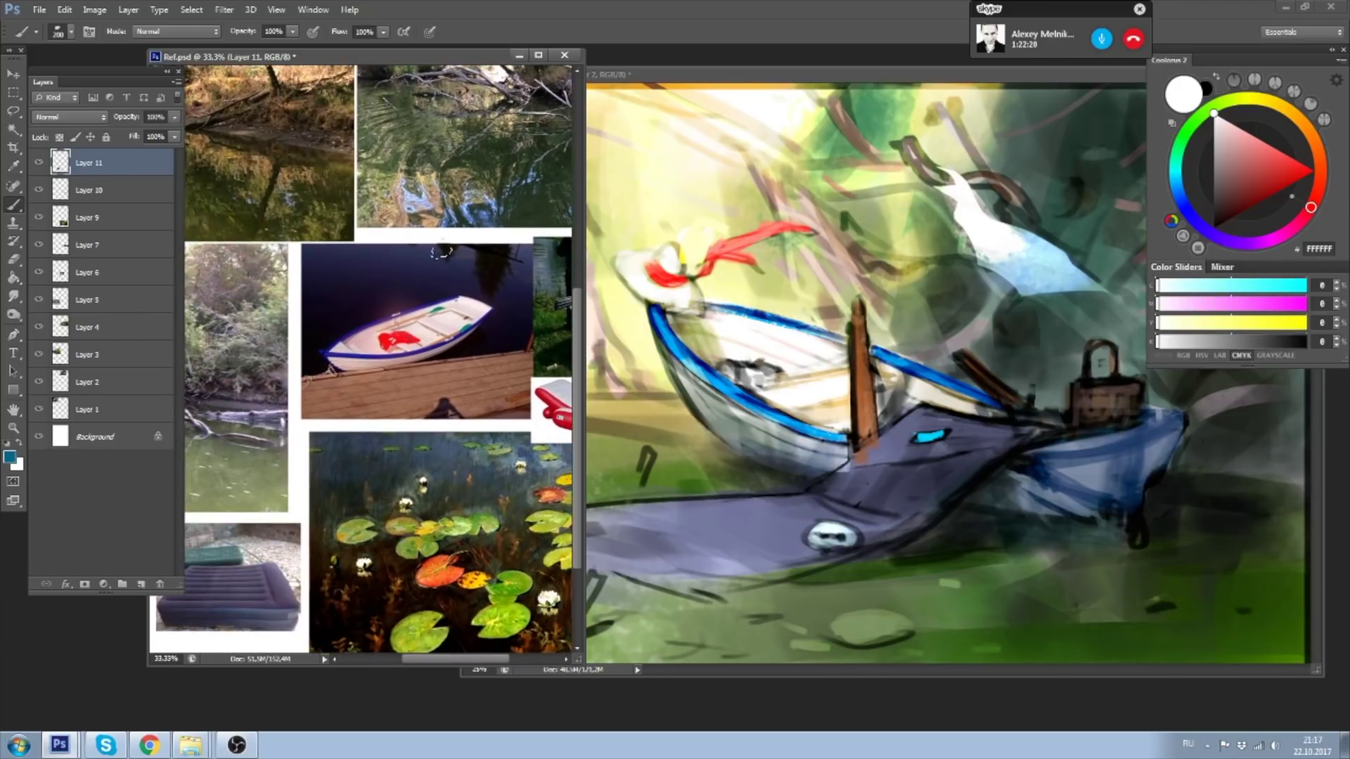
pyautogui.scroll(1, 425, 253)
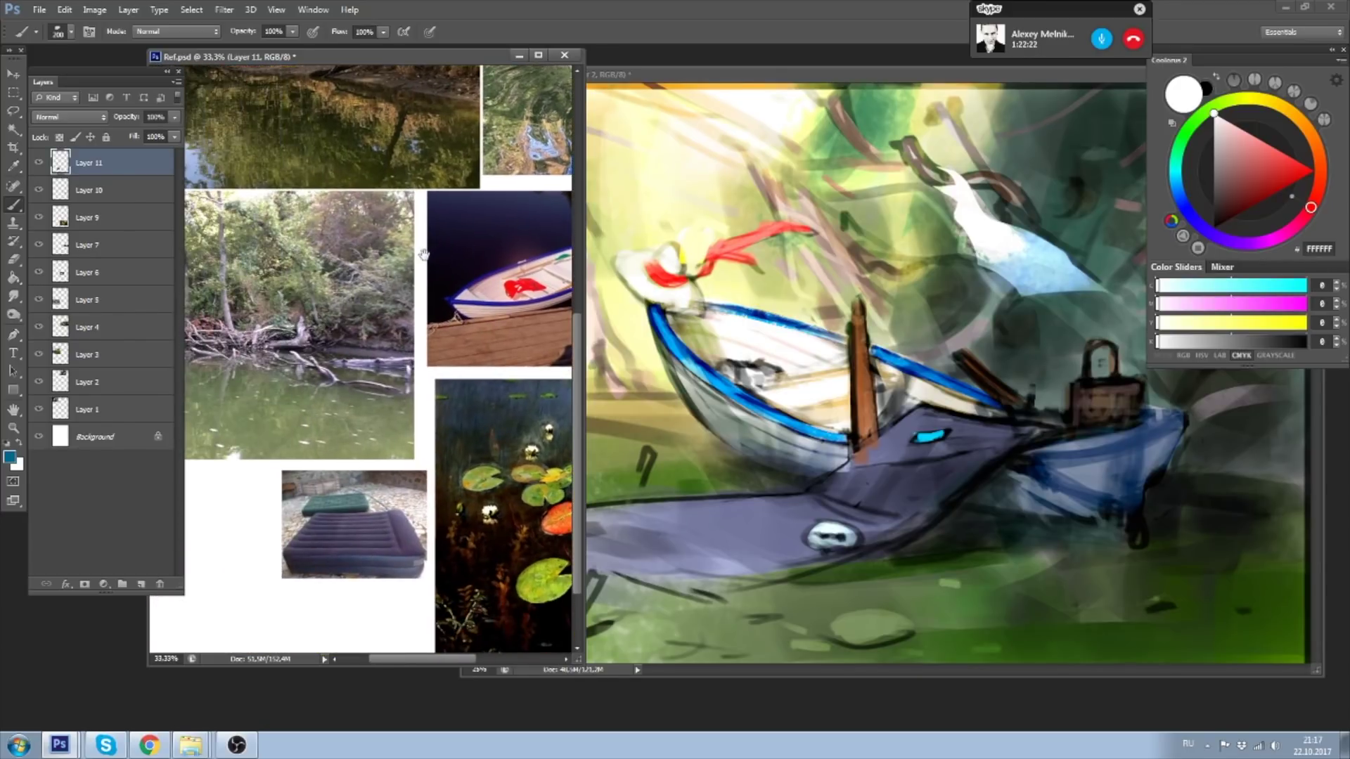
pyautogui.scroll(1, 422, 254)
pyautogui.scroll(1, 412, 243)
pyautogui.scroll(2, 407, 277)
pyautogui.scroll(-1, 408, 276)
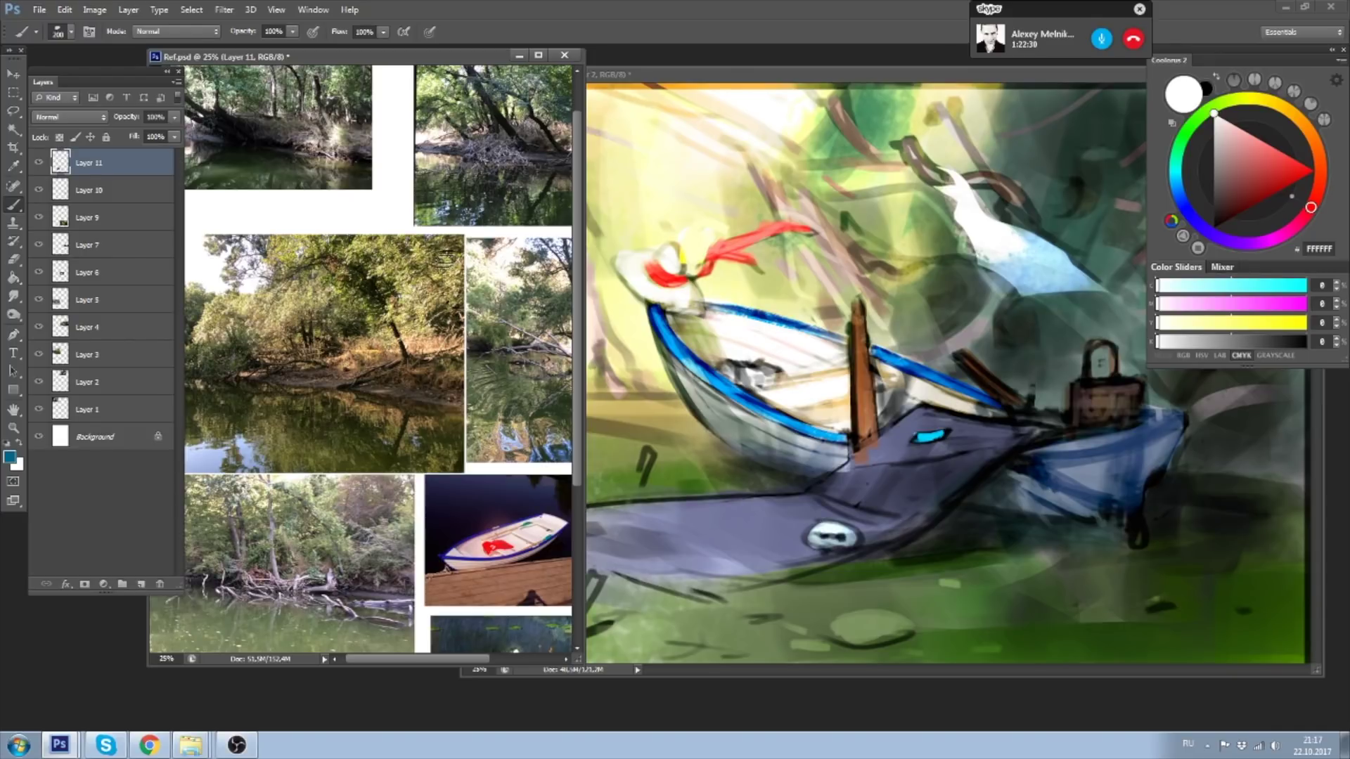
# - Bring the painting forward, shift its window aside and back, and zoom out to 16.67%
pyautogui.click(779, 71)
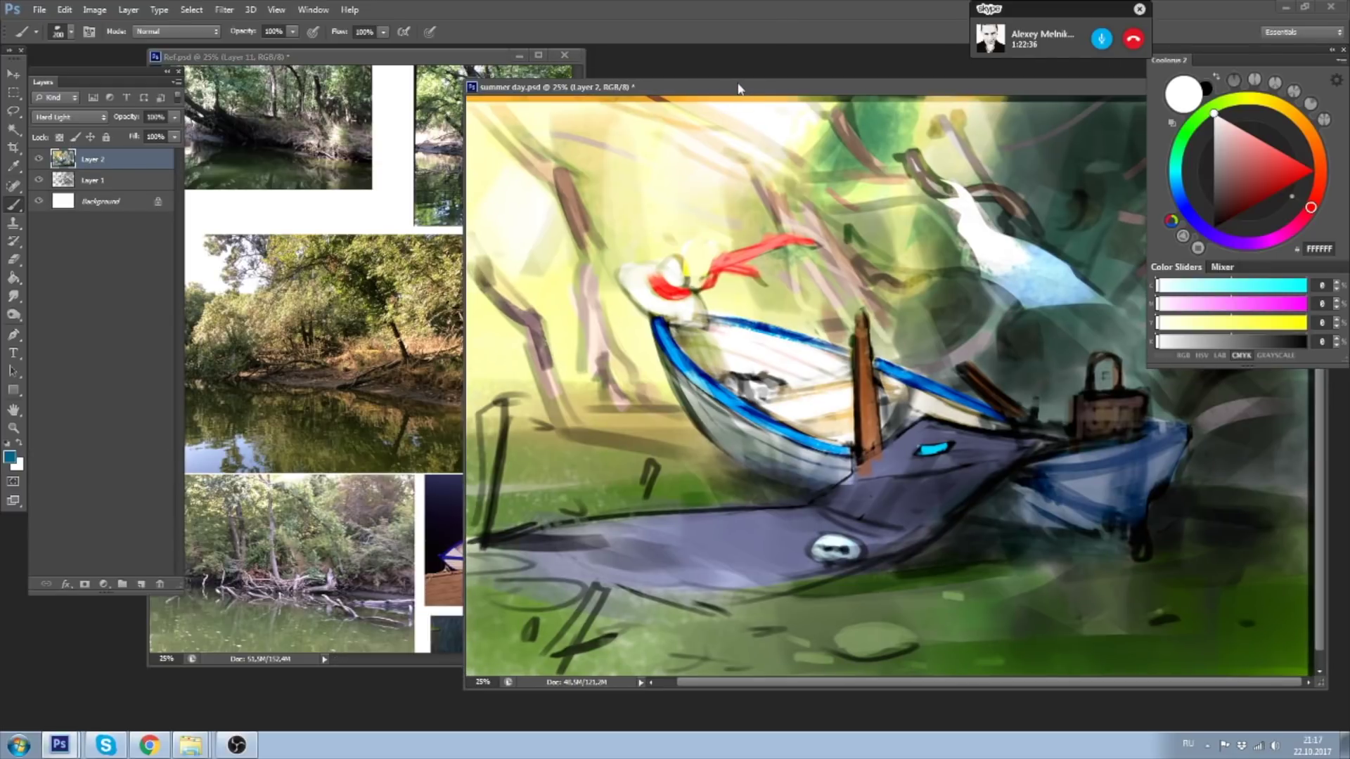
pyautogui.moveTo(740, 87); pyautogui.dragTo(804, 85)
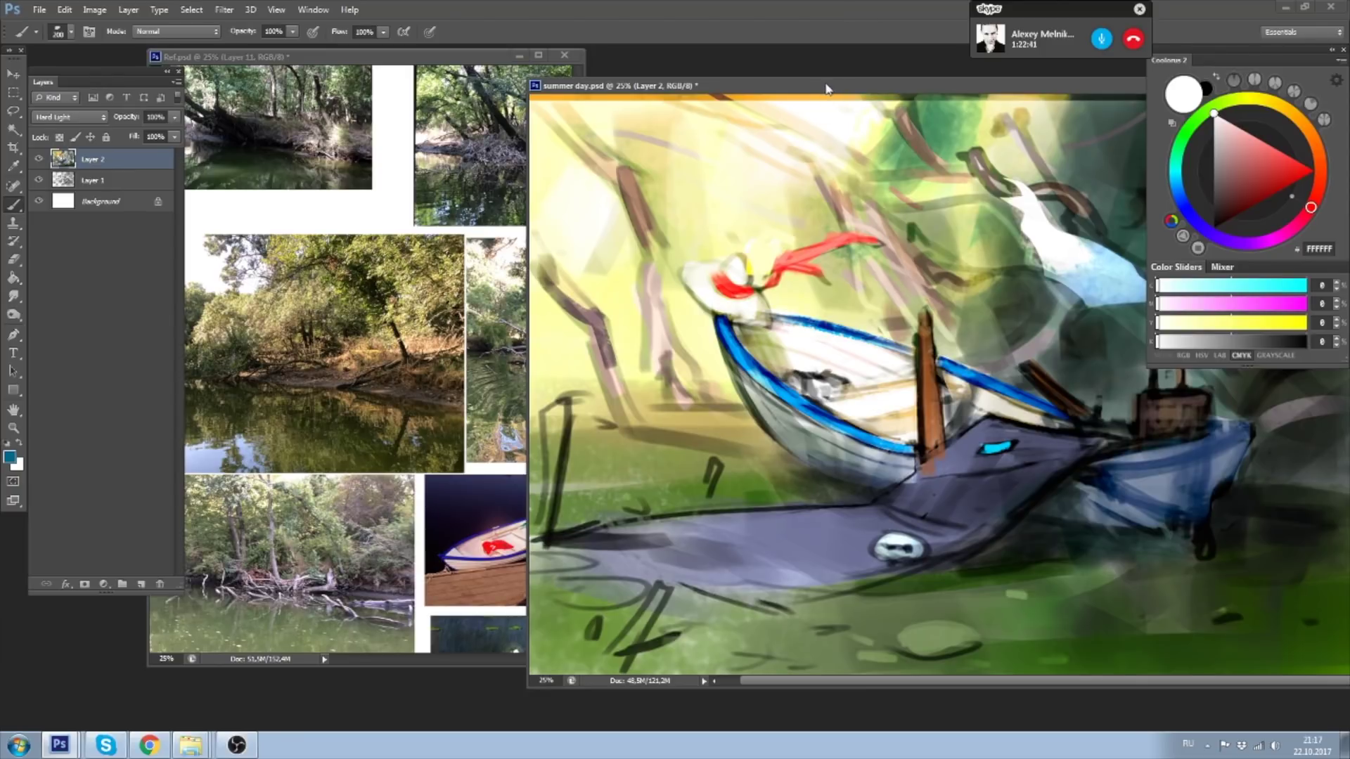
pyautogui.moveTo(820, 90)
pyautogui.mouseDown()
pyautogui.moveTo(706, 104)
pyautogui.moveTo(748, 95)
pyautogui.mouseUp()
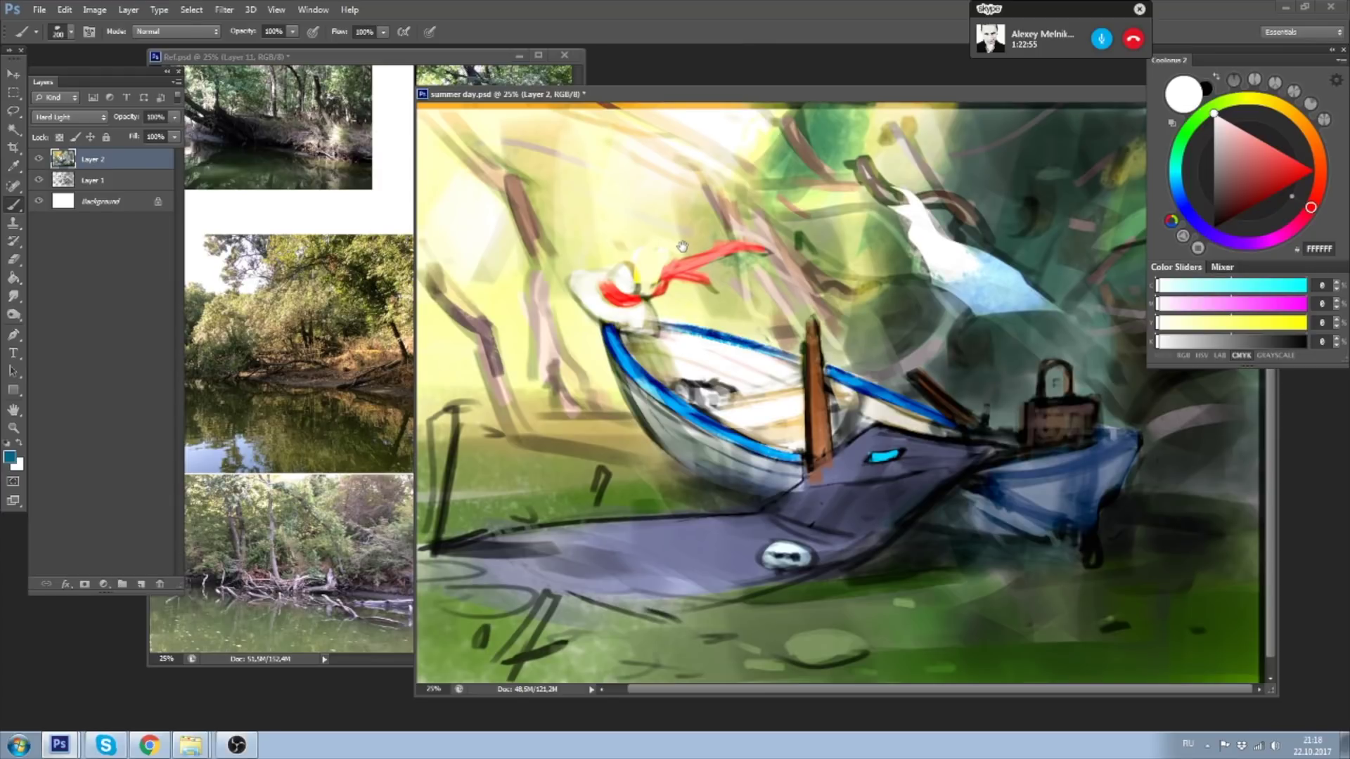
pyautogui.hotkey('ctrl', '-')
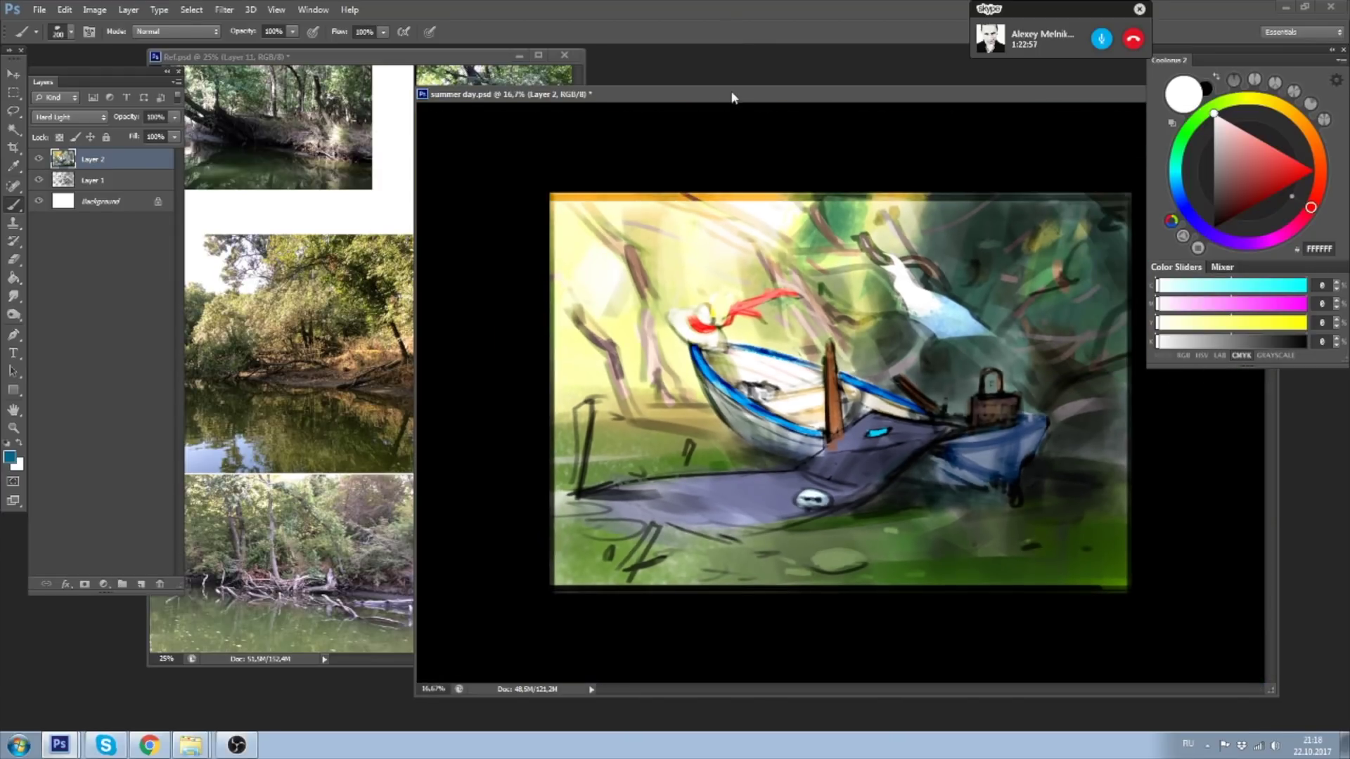
pyautogui.moveTo(725, 98); pyautogui.dragTo(713, 104)
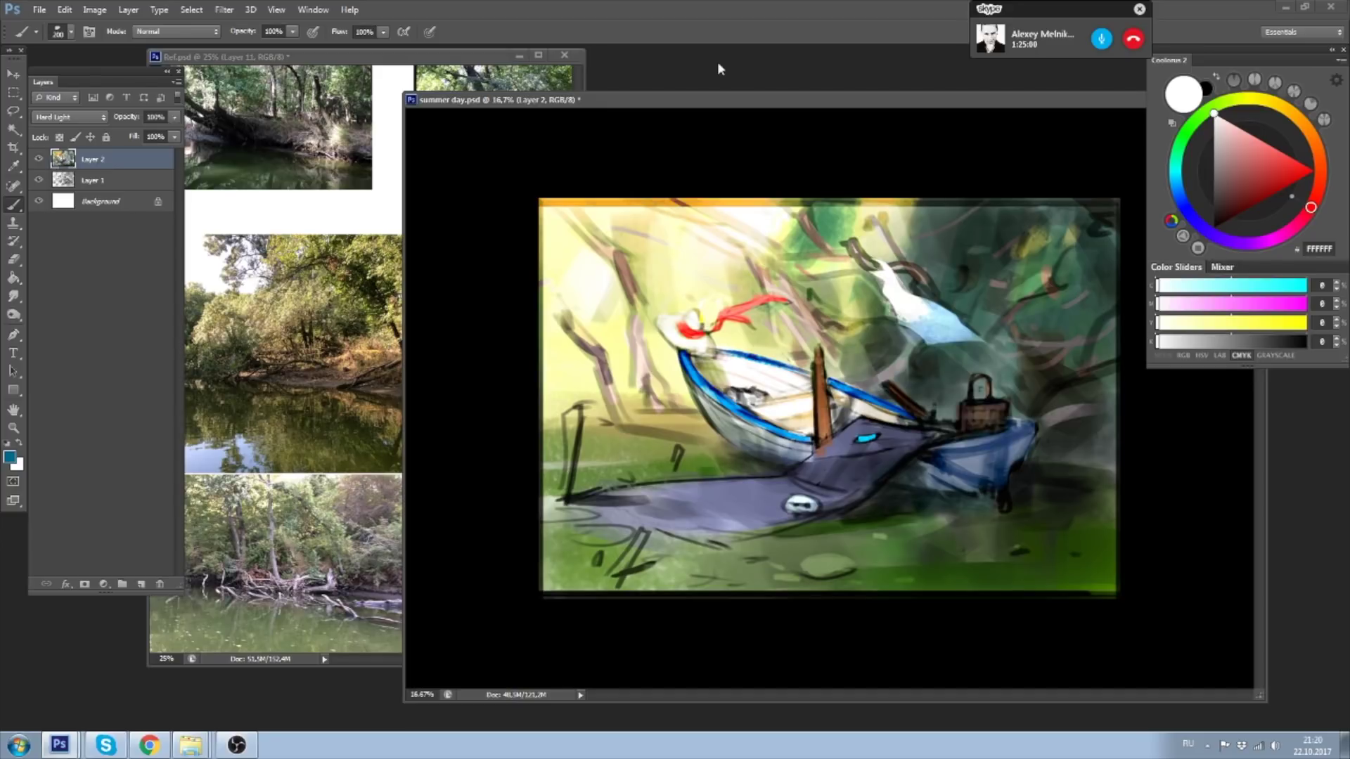
# - Flip the painting canvas horizontally and move its window further left
pyautogui.press('h')
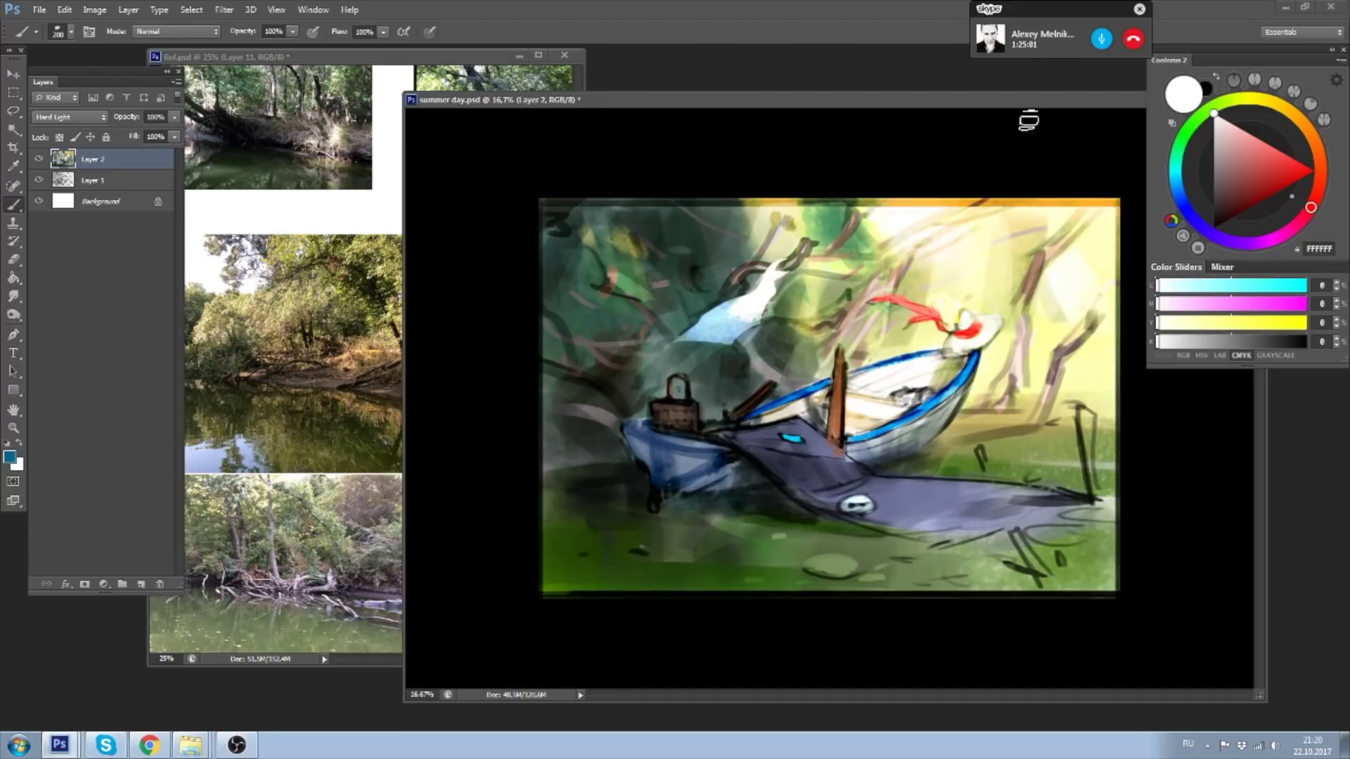
pyautogui.moveTo(1024, 105); pyautogui.dragTo(952, 105)
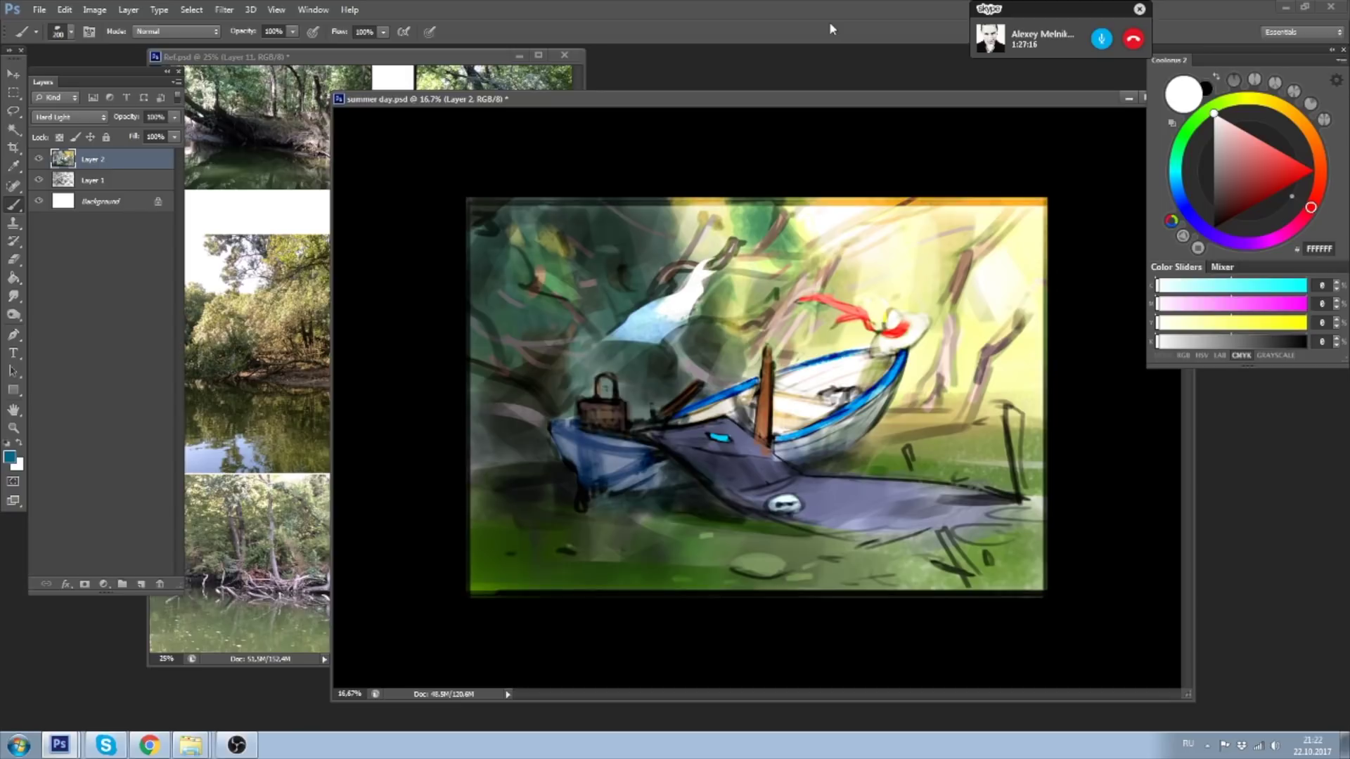
pyautogui.moveTo(818, 103)
pyautogui.mouseDown()
pyautogui.moveTo(773, 82)
pyautogui.moveTo(790, 36)
pyautogui.mouseUp()
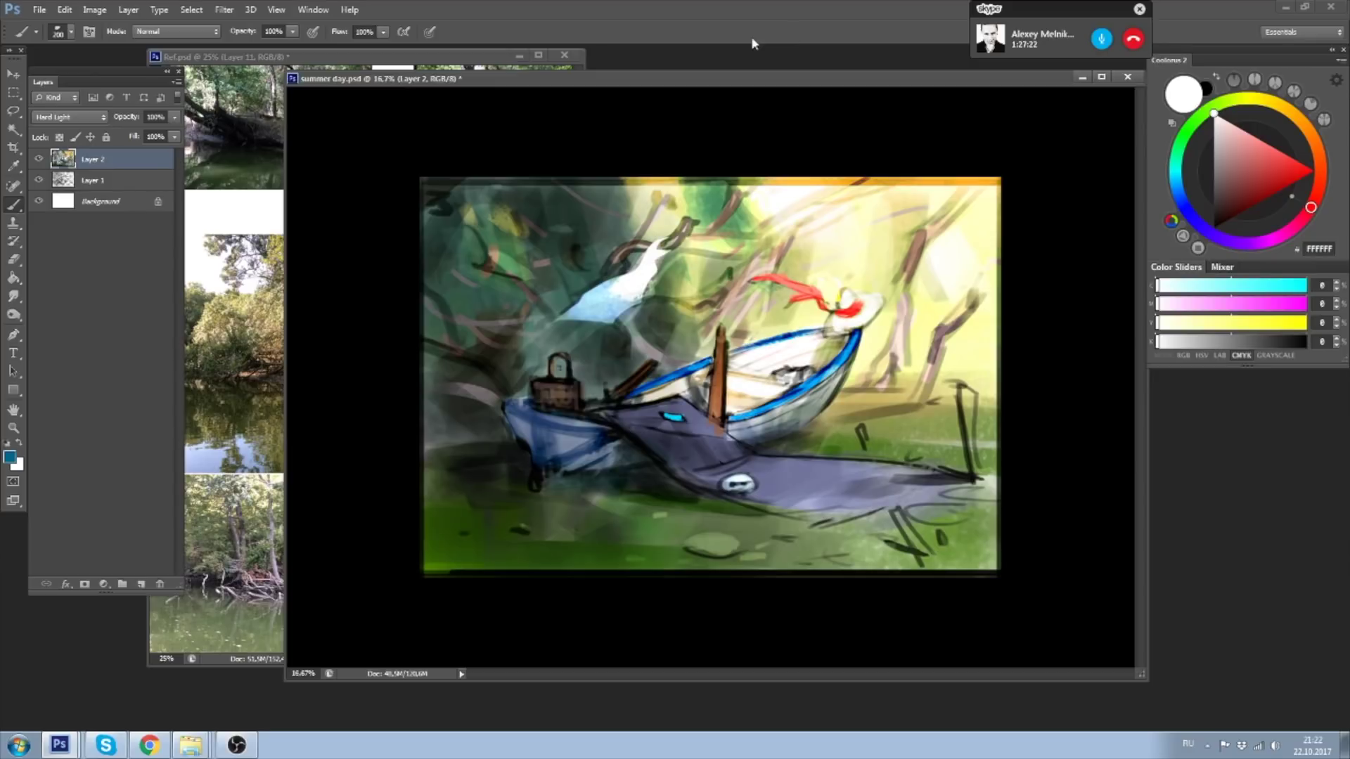
pyautogui.moveTo(814, 84); pyautogui.dragTo(815, 73)
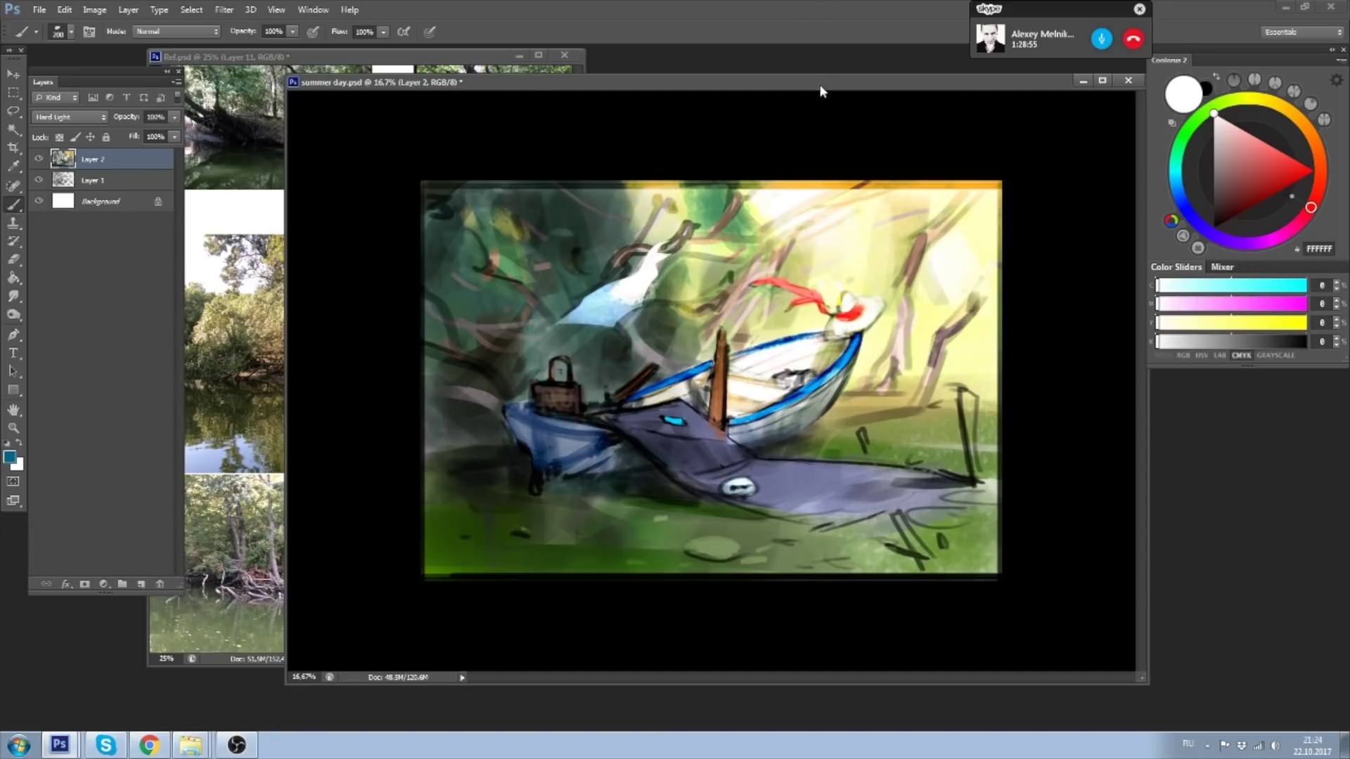
pyautogui.moveTo(820, 84); pyautogui.dragTo(770, 68)
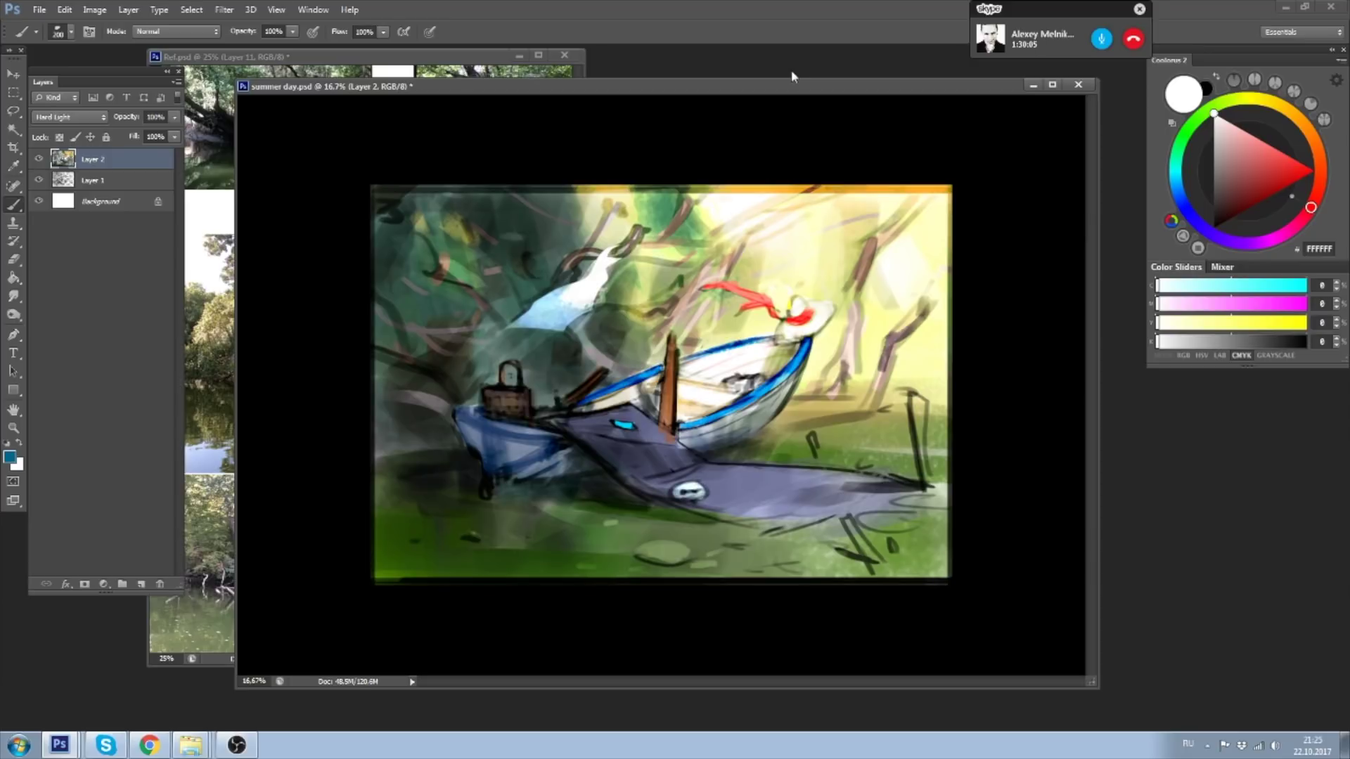
pyautogui.moveTo(859, 89); pyautogui.dragTo(881, 94)
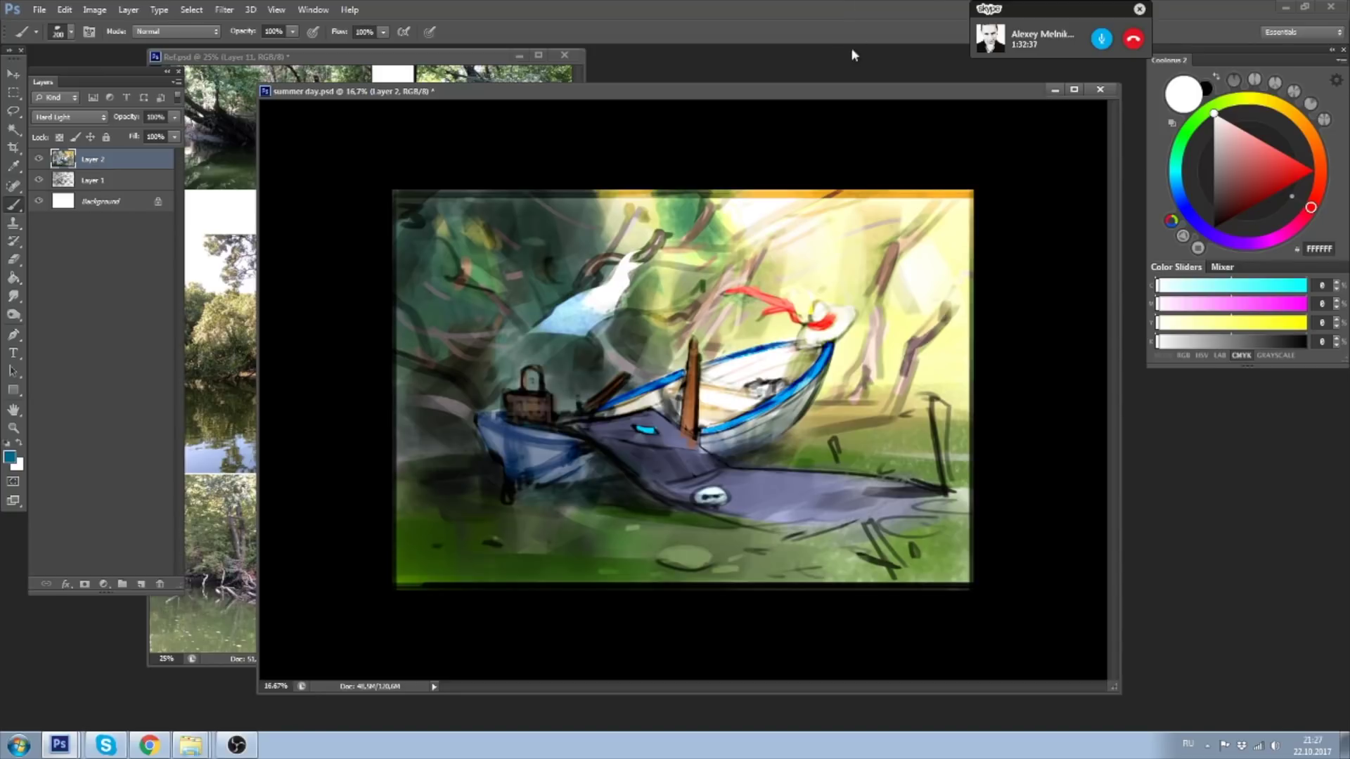
# - Reposition the painting window, compare with Layer 2 hidden, and add Layer 3 above it
pyautogui.moveTo(845, 97); pyautogui.dragTo(845, 87)
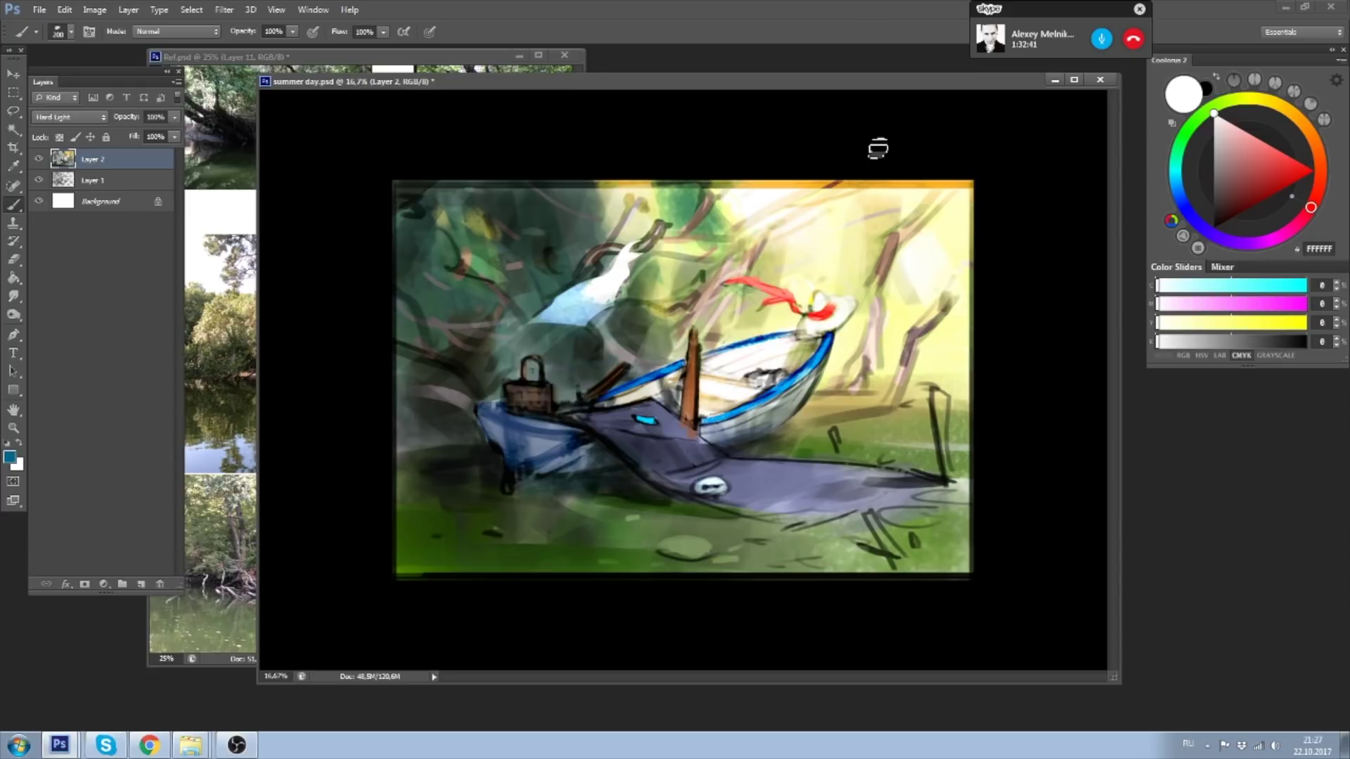
pyautogui.hotkey('ctrl', '+')
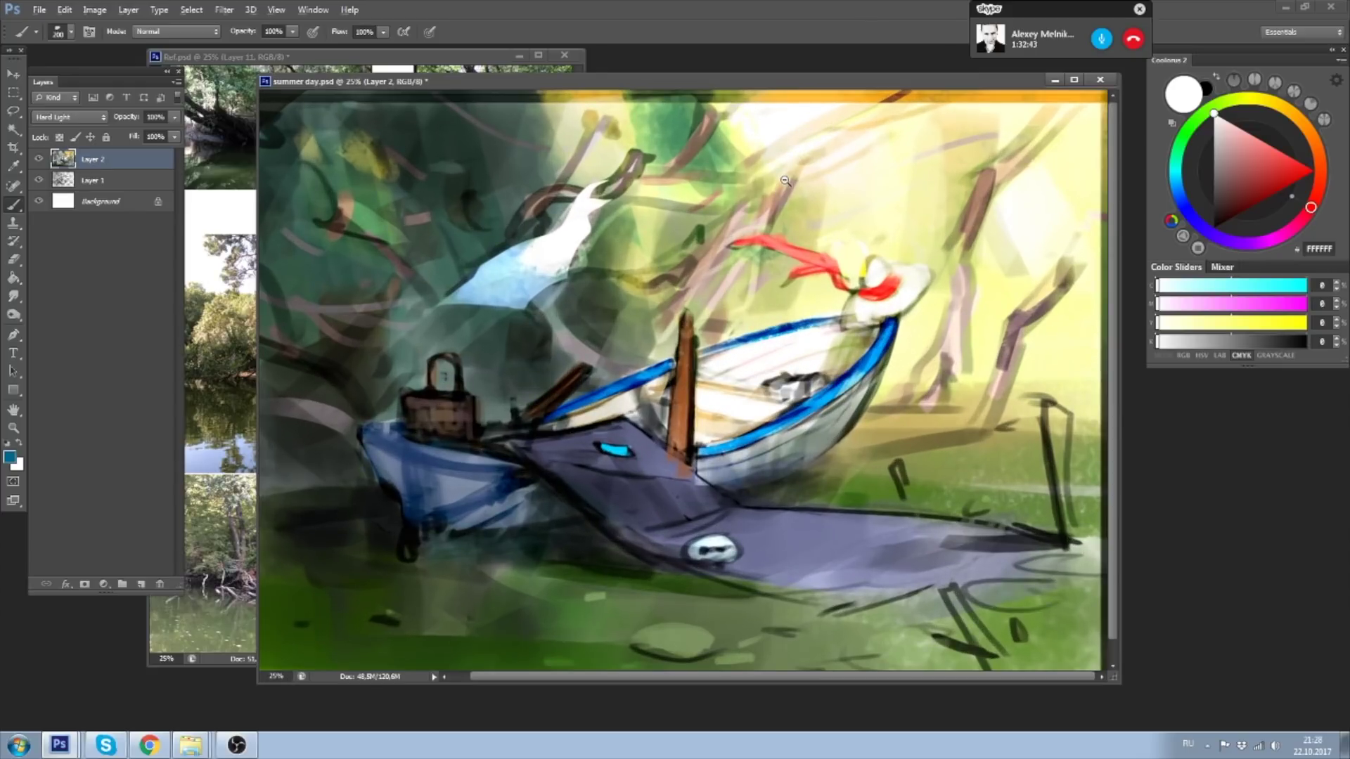
pyautogui.hotkey('ctrl', '-')
pyautogui.moveTo(801, 83); pyautogui.dragTo(805, 94)
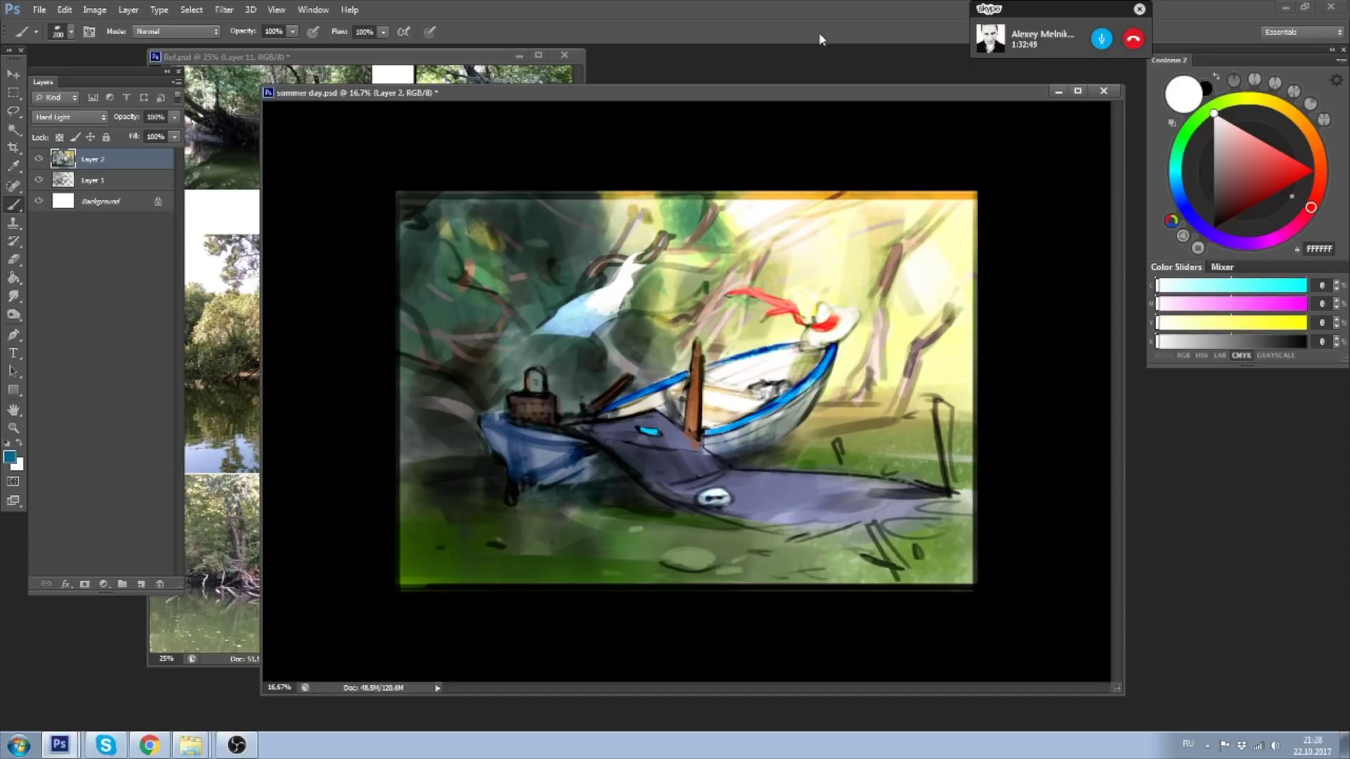
pyautogui.moveTo(905, 90); pyautogui.dragTo(873, 84)
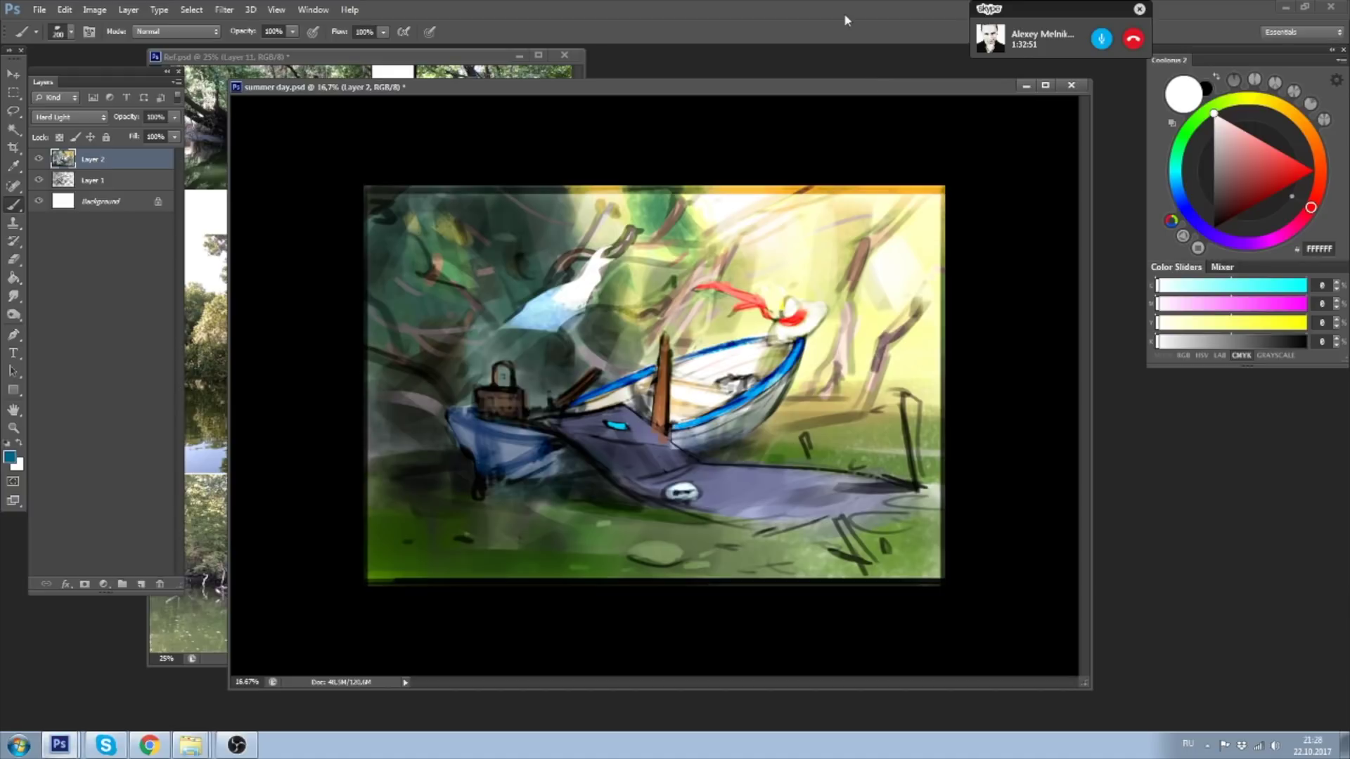
pyautogui.click(39, 159)
pyautogui.click(141, 584)
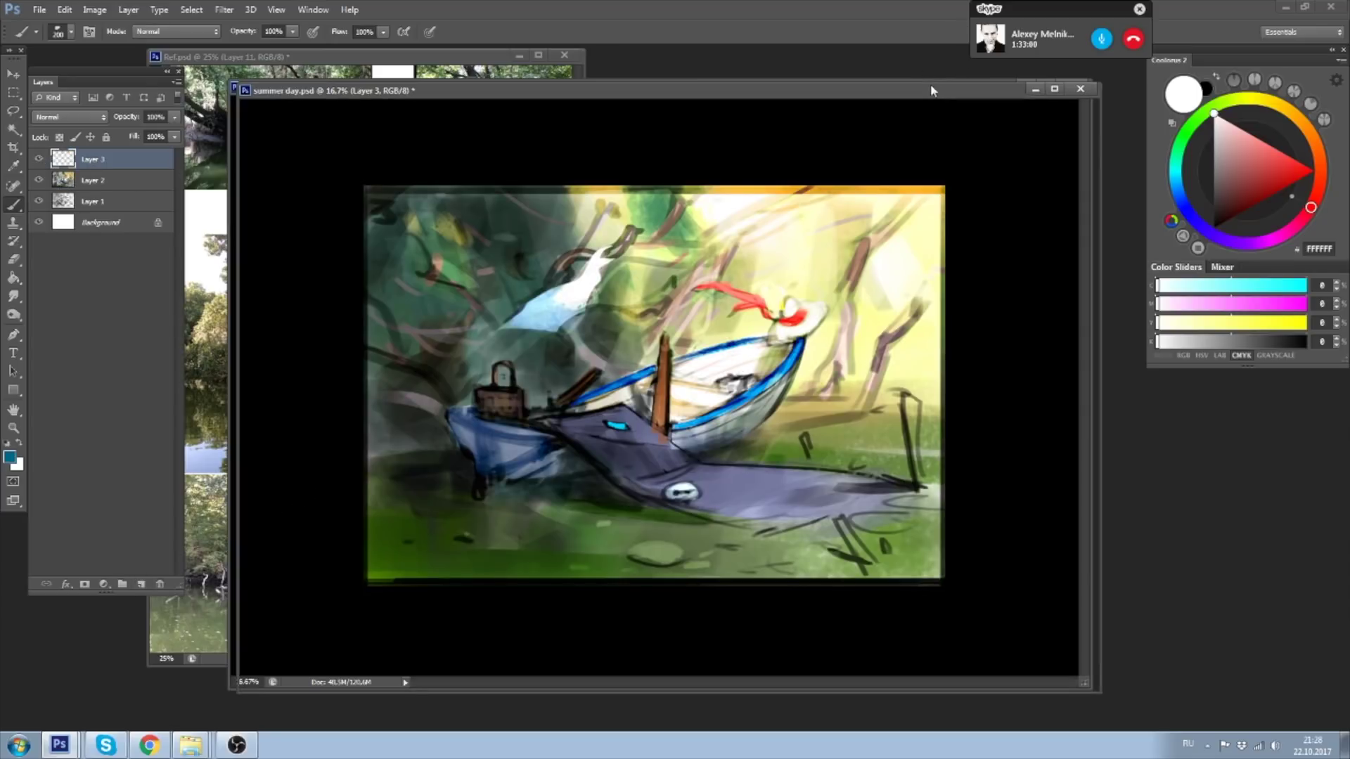
# - Shrink the painting window and move it right to reveal the references
pyautogui.moveTo(926, 88); pyautogui.dragTo(935, 91)
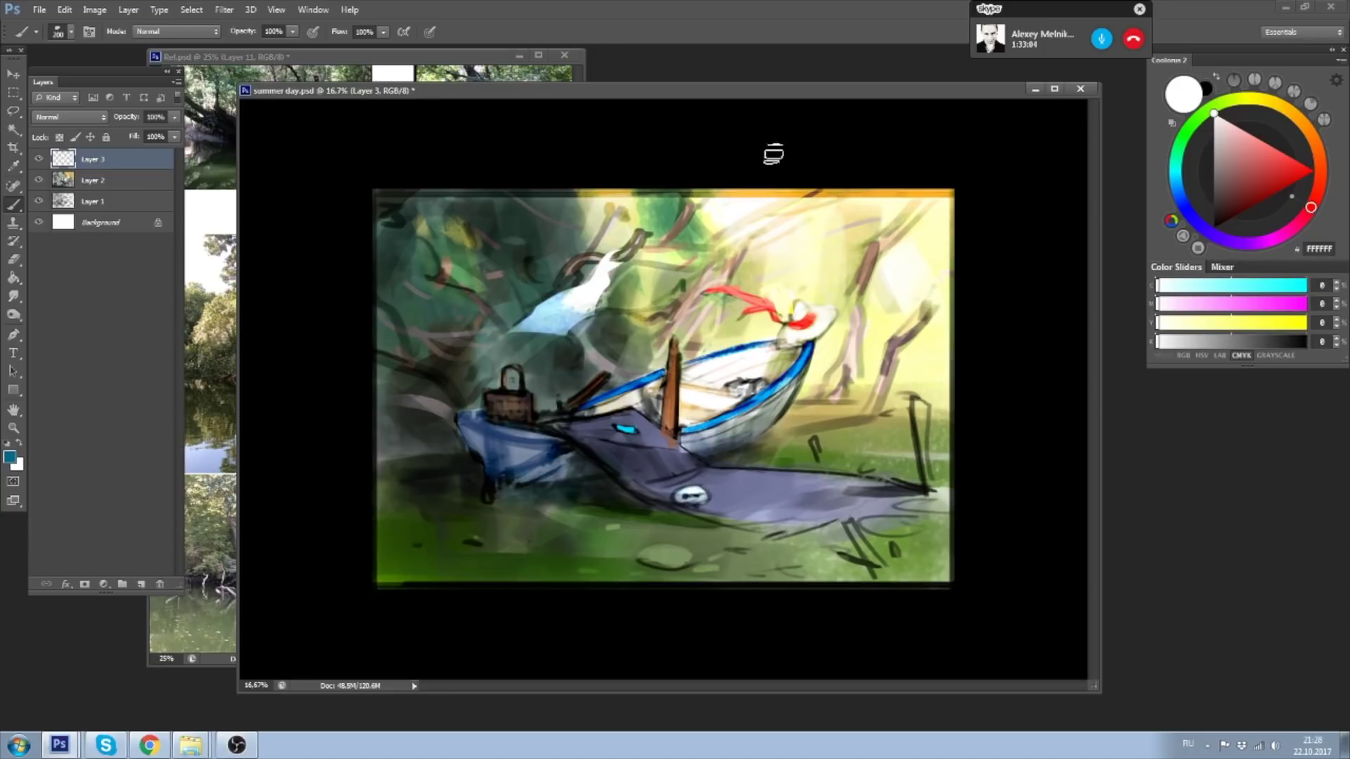
pyautogui.moveTo(665, 91); pyautogui.dragTo(757, 116)
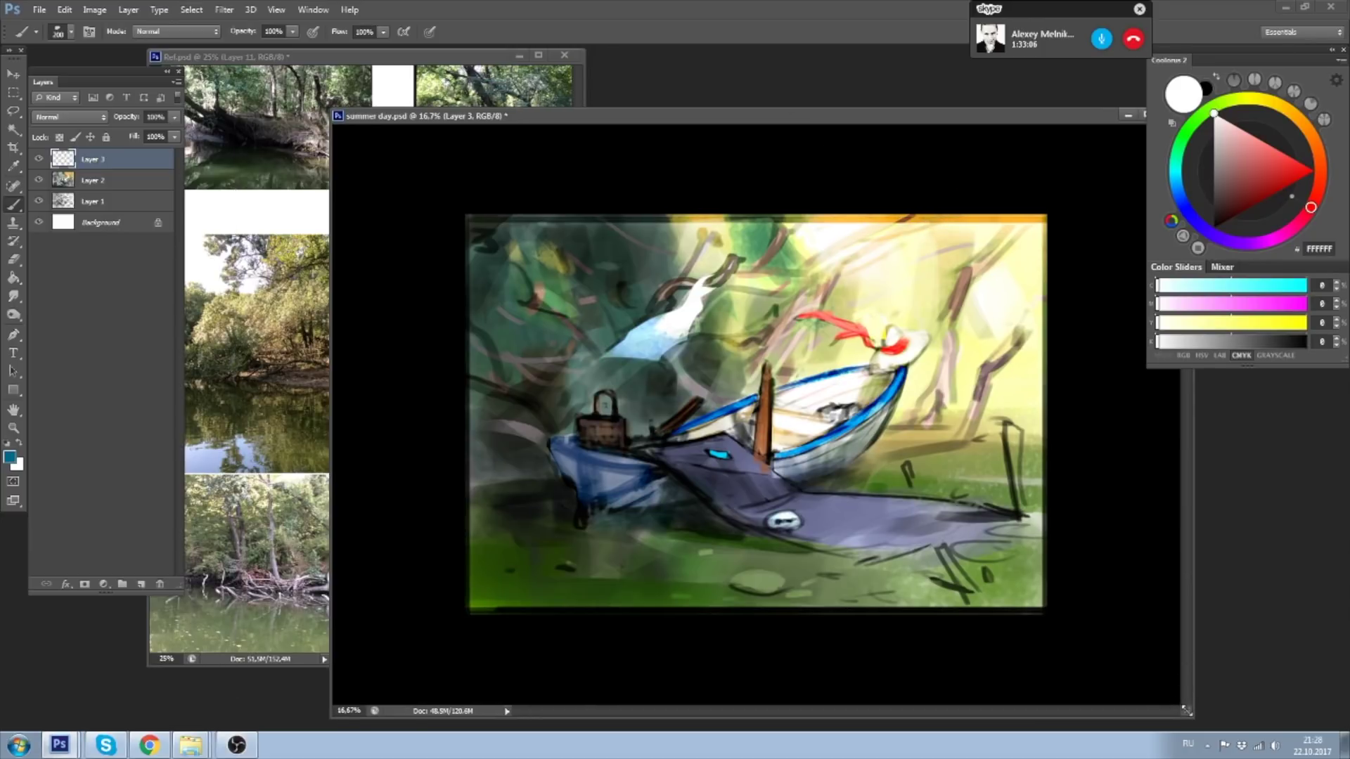
pyautogui.moveTo(1192, 715); pyautogui.dragTo(1012, 609)
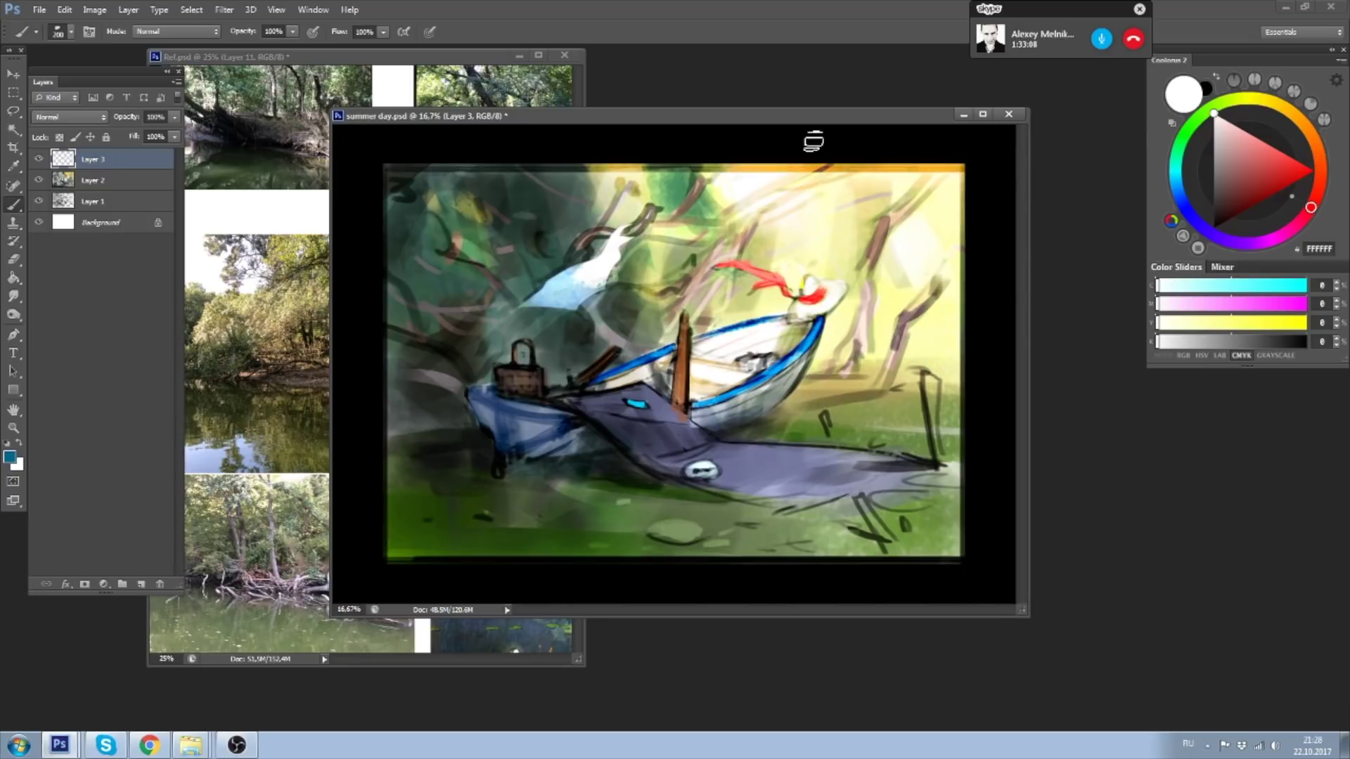
pyautogui.moveTo(744, 118)
pyautogui.mouseDown()
pyautogui.moveTo(970, 139)
pyautogui.moveTo(955, 148)
pyautogui.mouseUp()
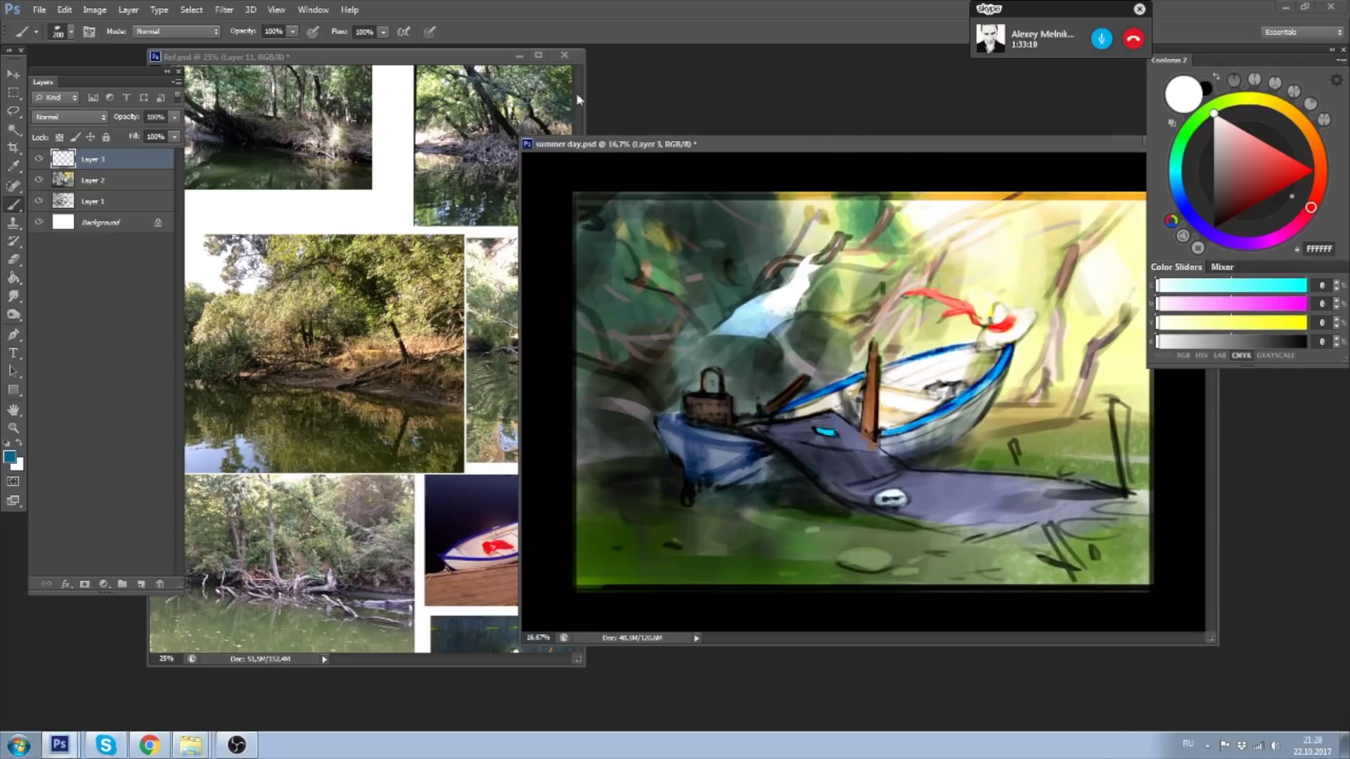
# - Bring Ref.psd forward and zoom it to 50% on the lower riverbank photo
pyautogui.click(368, 263)
pyautogui.hotkey('ctrl', '-')
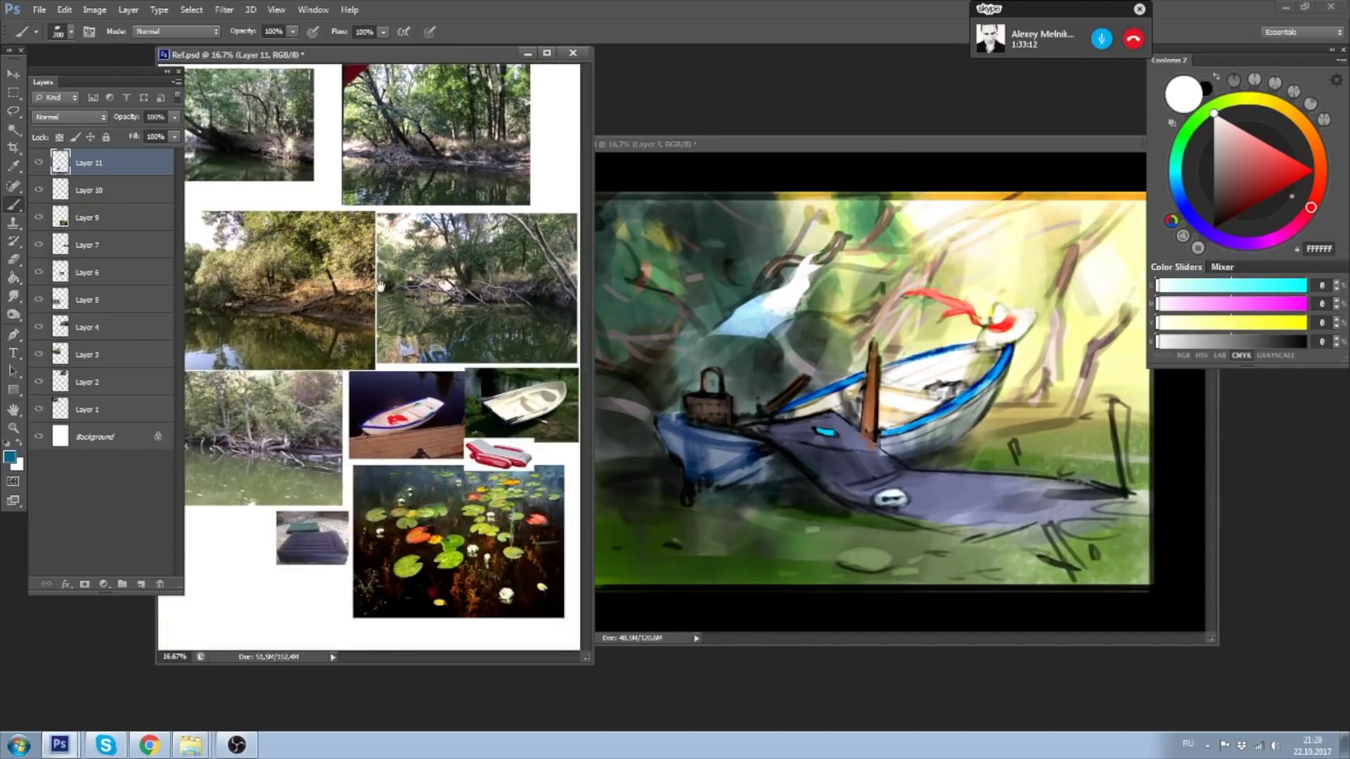
pyautogui.hotkey('ctrl', '+')
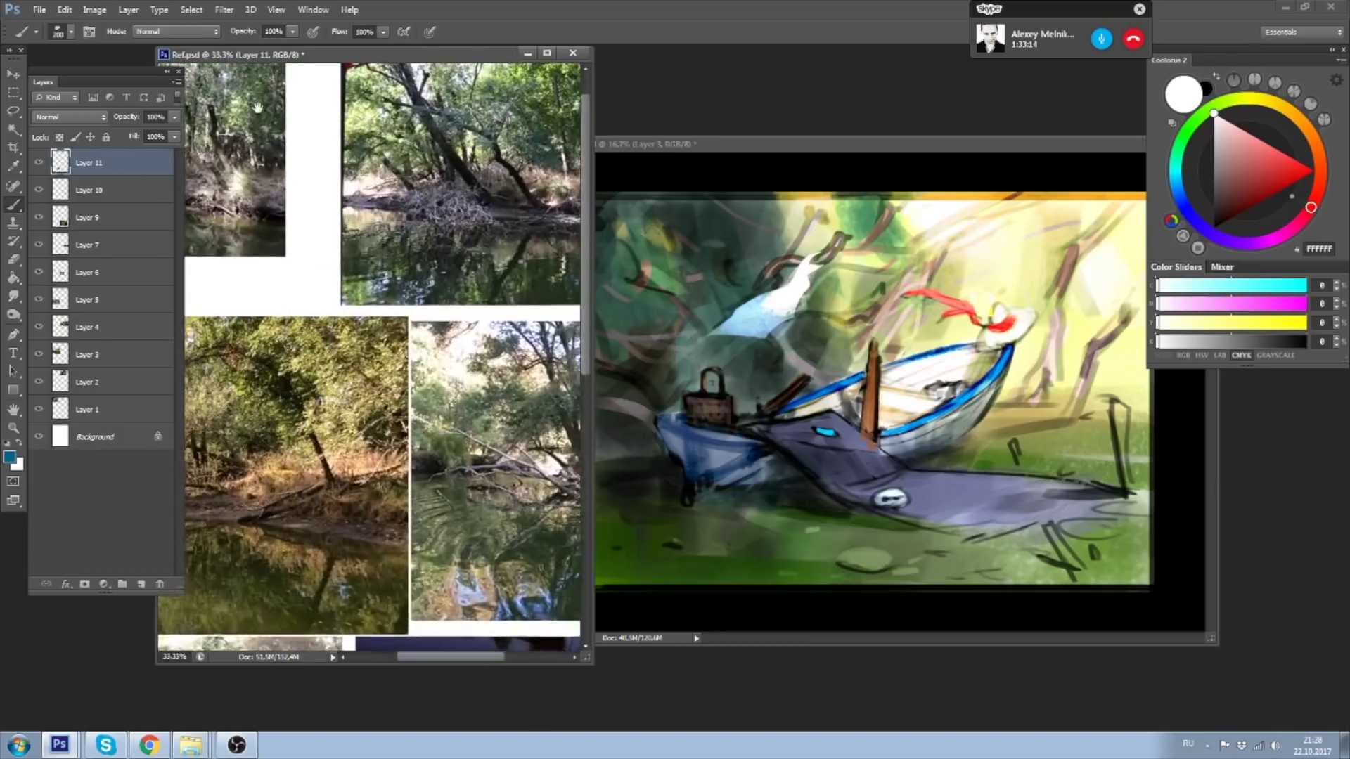
pyautogui.hotkey('ctrl', '+')
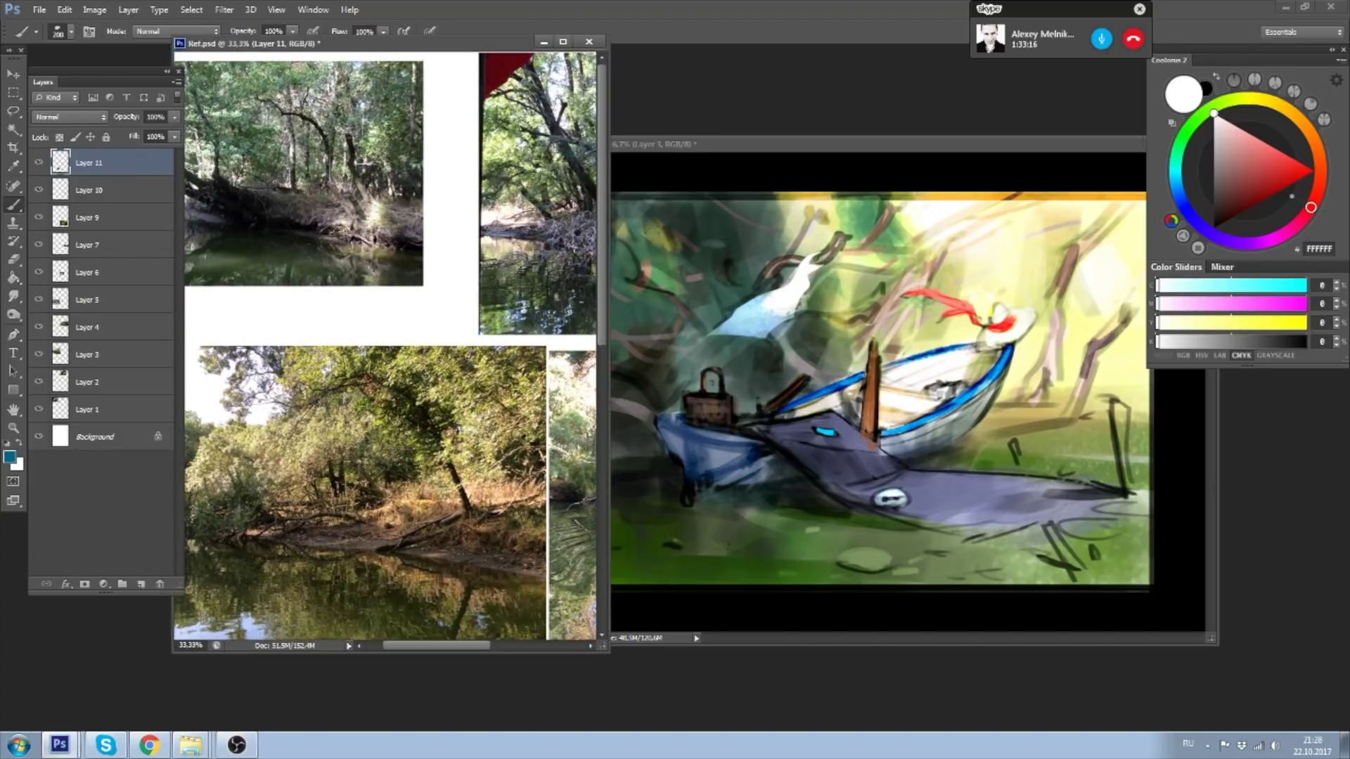
pyautogui.moveTo(315, 64); pyautogui.dragTo(332, 54)
pyautogui.moveTo(359, 180); pyautogui.dragTo(422, 179)
pyautogui.moveTo(438, 399)
pyautogui.mouseDown()
pyautogui.moveTo(436, 222)
pyautogui.moveTo(316, 243)
pyautogui.mouseUp()
pyautogui.hotkey('ctrl', '+')
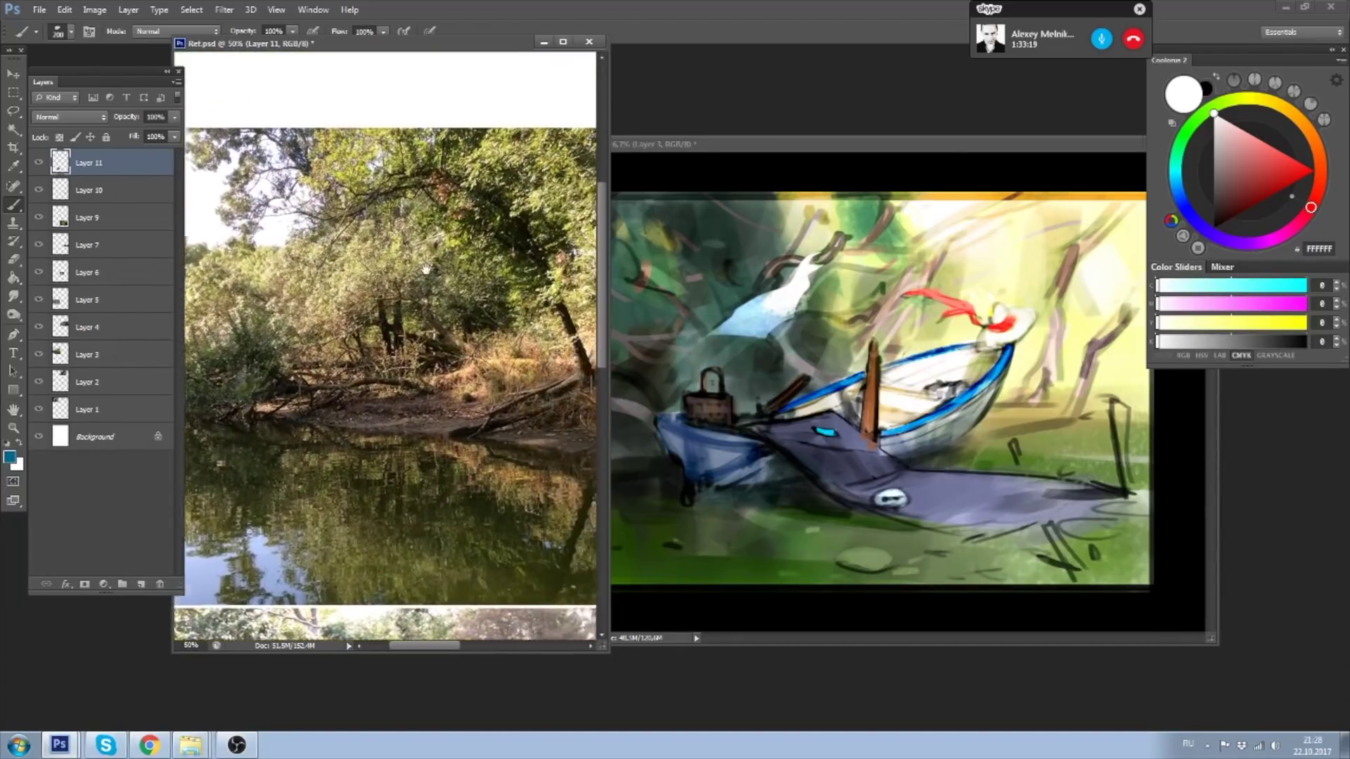
pyautogui.moveTo(456, 284); pyautogui.dragTo(500, 302)
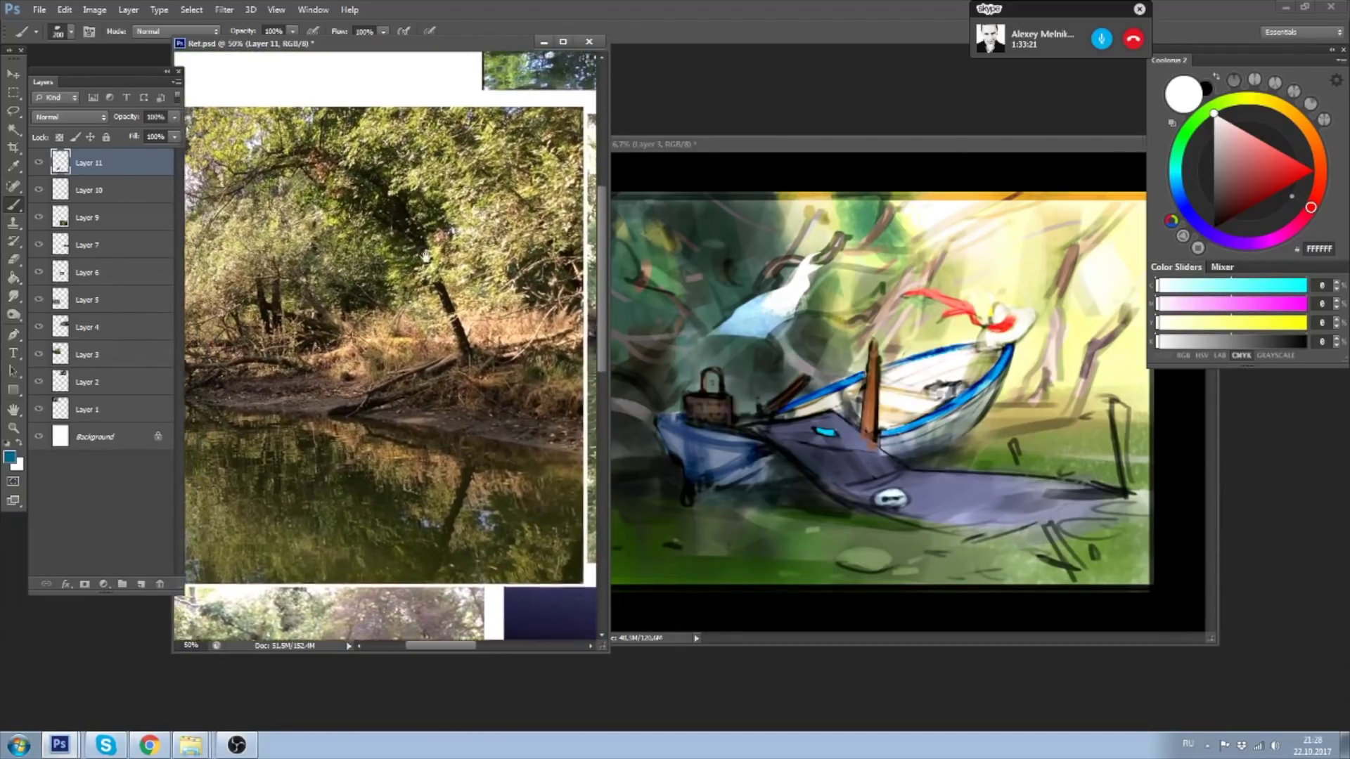
pyautogui.moveTo(731, 144)
pyautogui.mouseDown()
pyautogui.moveTo(786, 146)
pyautogui.moveTo(756, 142)
pyautogui.mouseUp()
# - Flip the painting back horizontally, then narrow its window and move it left
pyautogui.press('h')
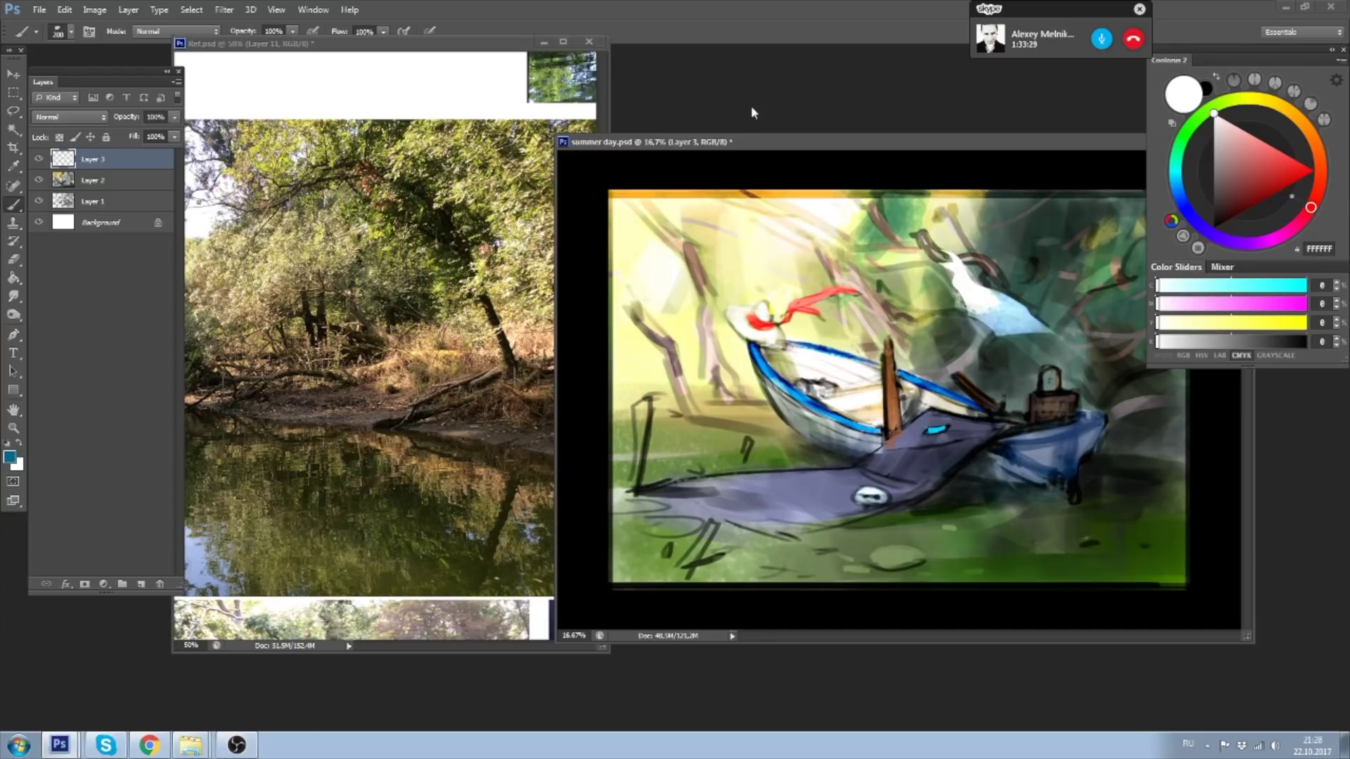
pyautogui.moveTo(958, 141)
pyautogui.mouseDown()
pyautogui.moveTo(965, 201)
pyautogui.moveTo(927, 61)
pyautogui.moveTo(892, 13)
pyautogui.mouseUp()
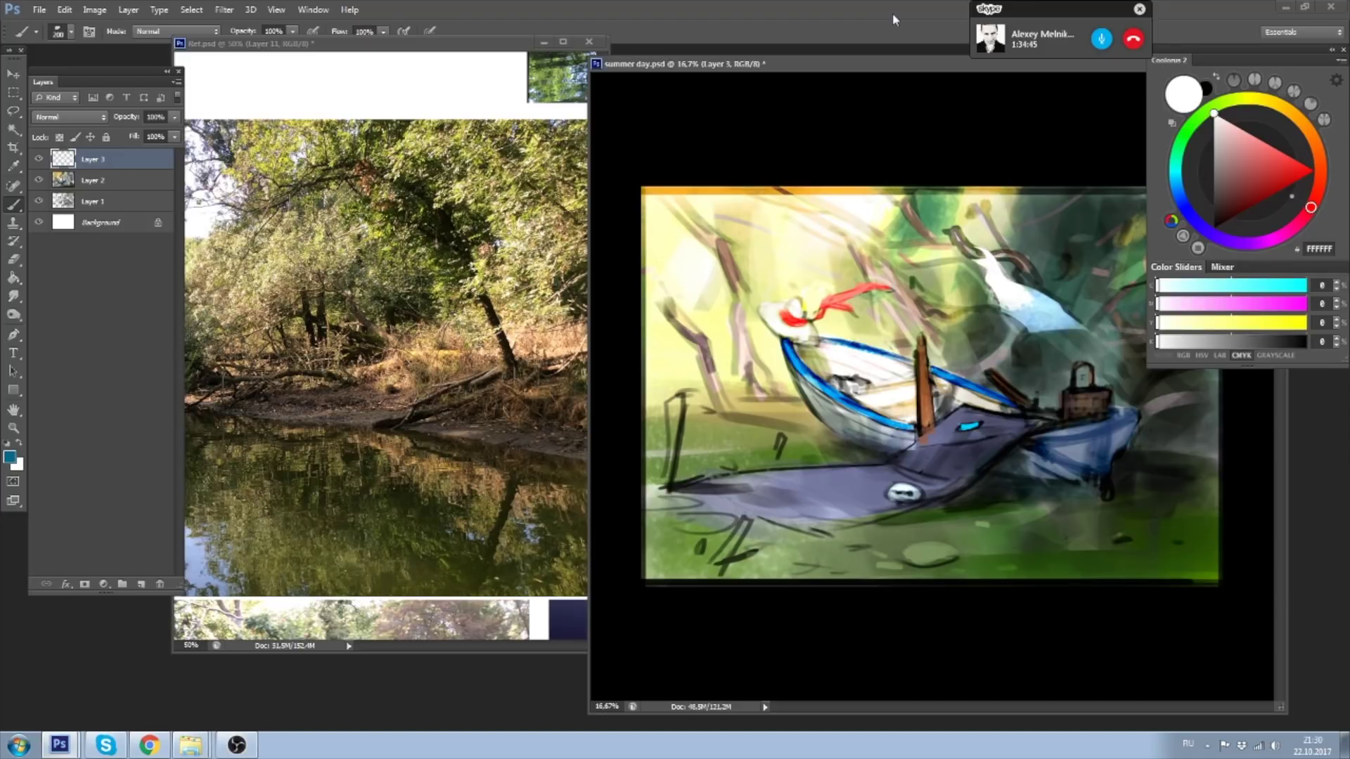
pyautogui.moveTo(862, 64); pyautogui.dragTo(870, 59)
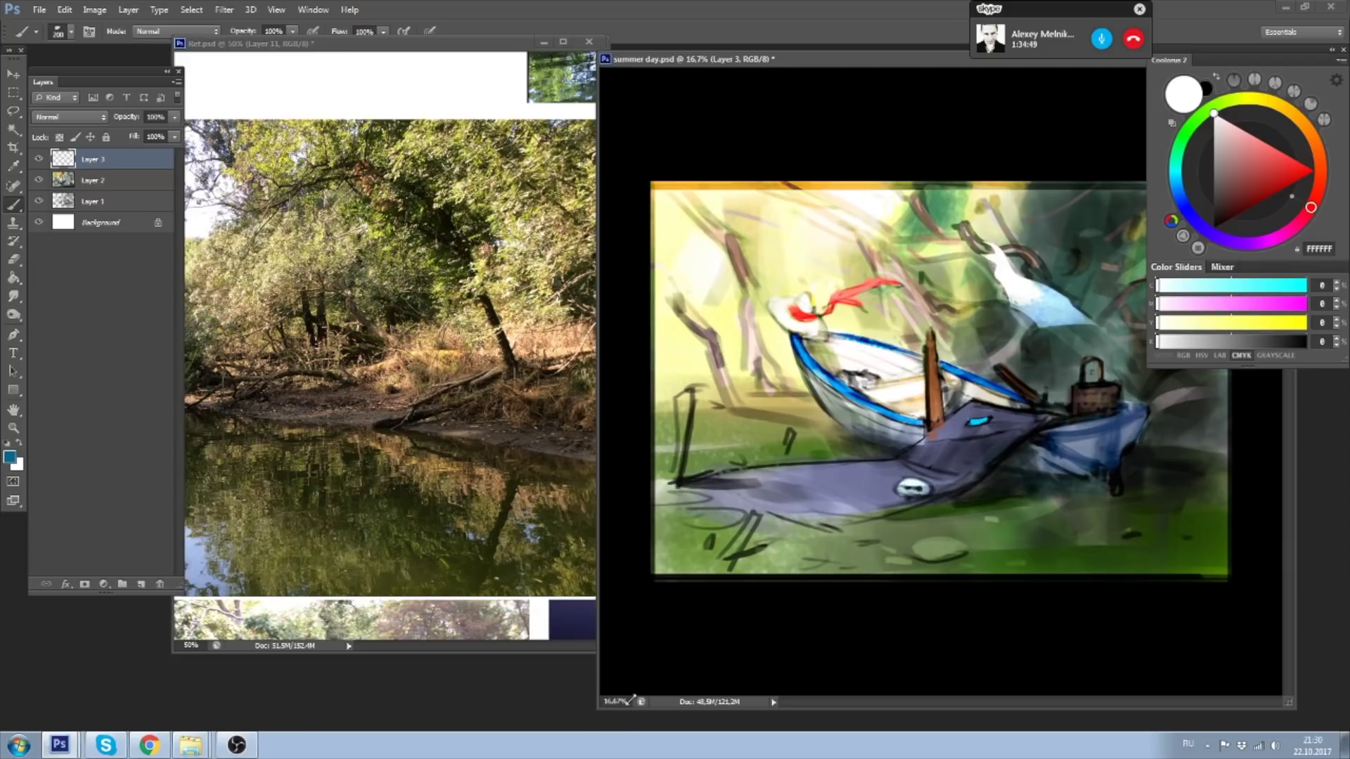
pyautogui.moveTo(595, 707); pyautogui.dragTo(656, 673)
pyautogui.moveTo(888, 60); pyautogui.dragTo(818, 79)
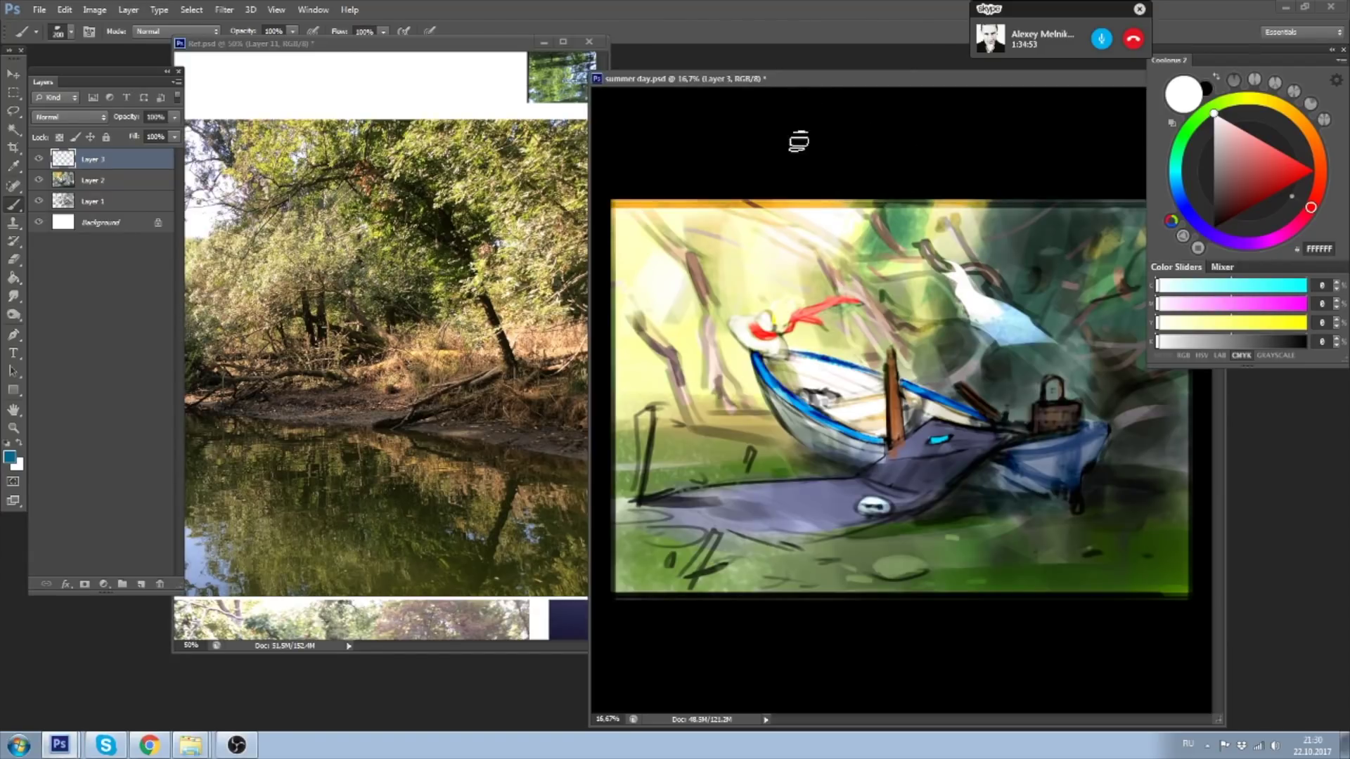
# - Bring the reference collage to the front, shift it left and zoom out
pyautogui.click(422, 55)
pyautogui.moveTo(422, 55); pyautogui.dragTo(399, 59)
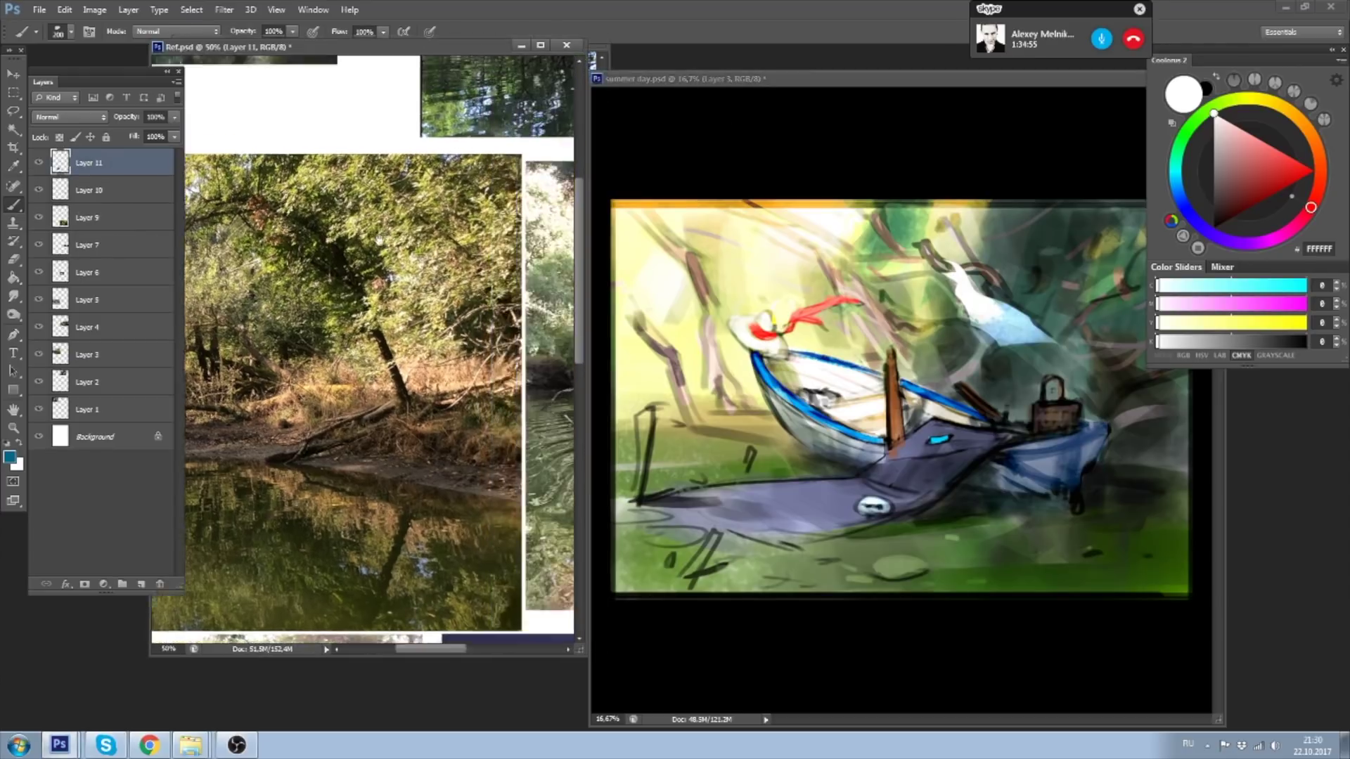
pyautogui.scroll(-3, 349, 329)
# - Scroll through the river references and toggle Layer 11's visibility off and on
pyautogui.scroll(2, 414, 274)
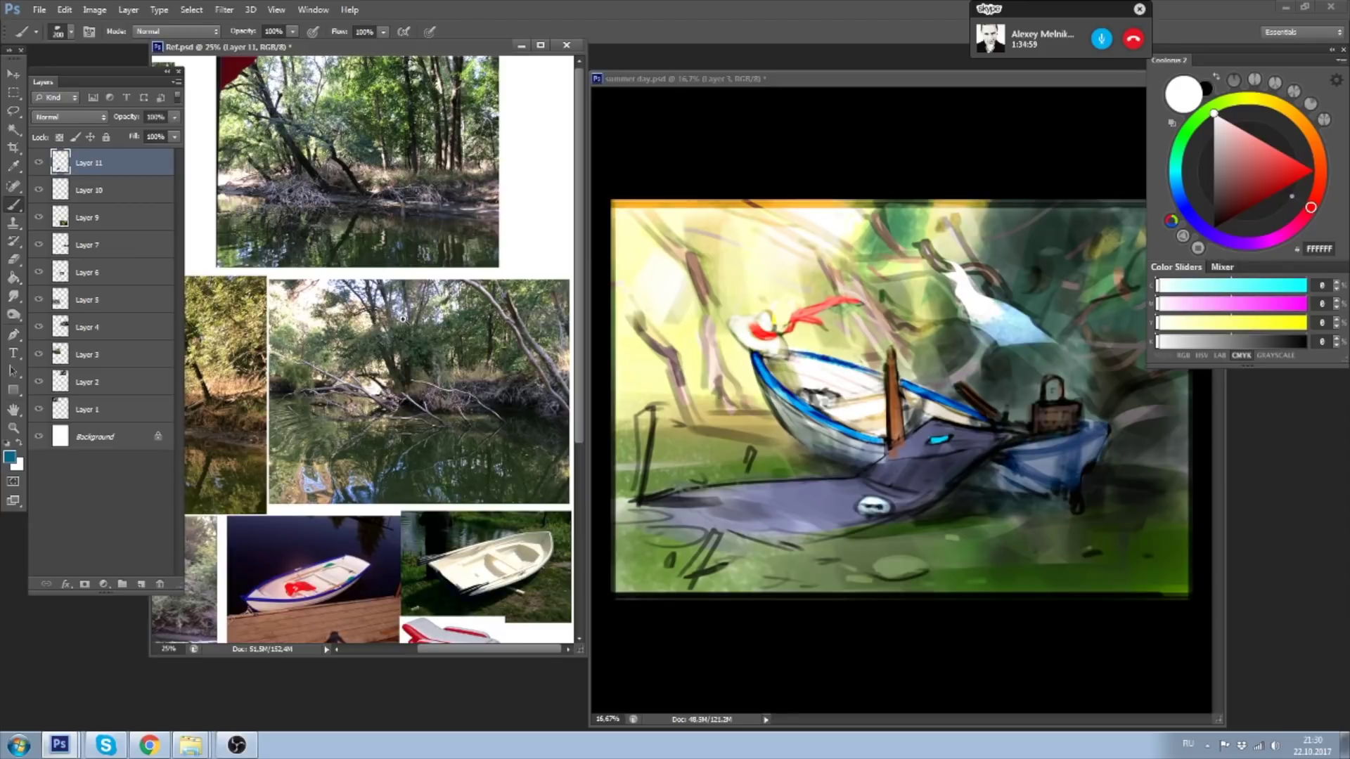
pyautogui.scroll(2, 387, 313)
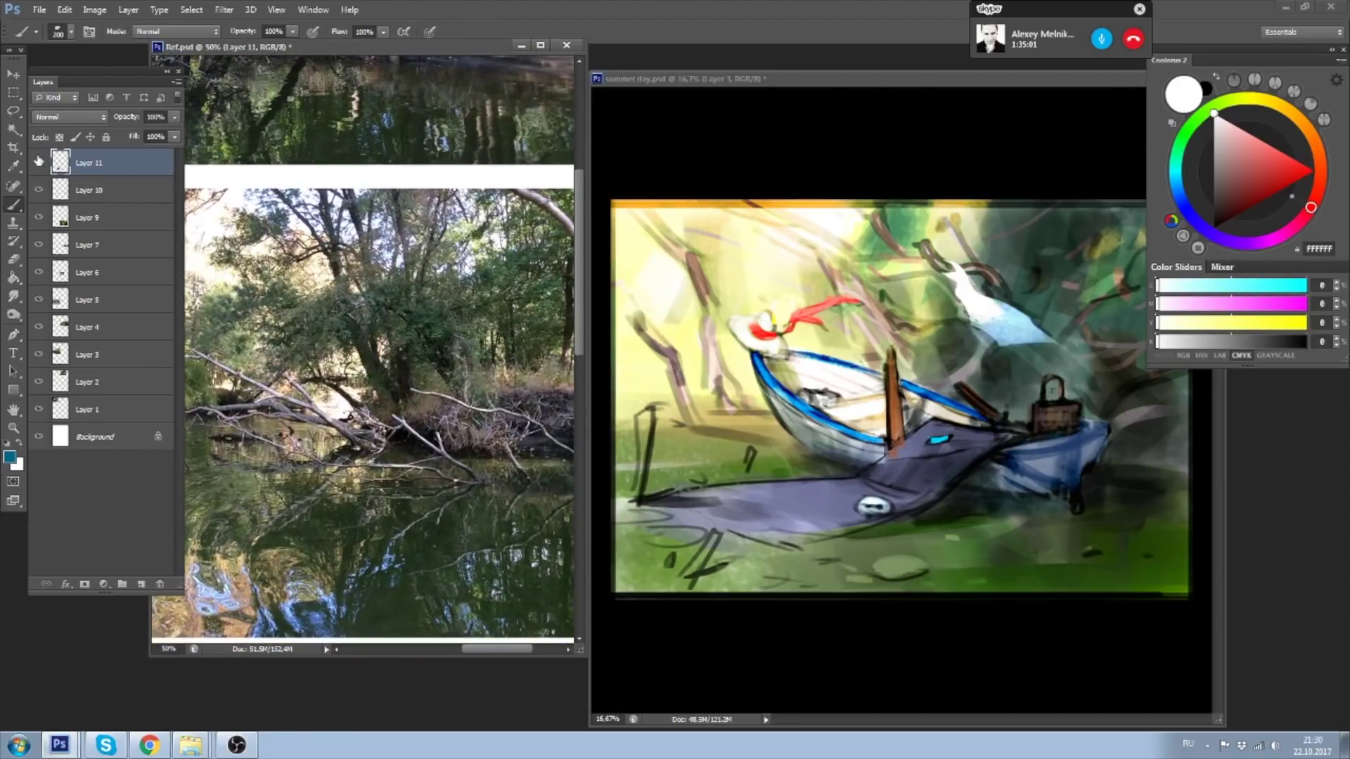
pyautogui.click(39, 162)
pyautogui.click(38, 163)
# - Make the summer day painting active and zoom it in to 25%
pyautogui.click(818, 82)
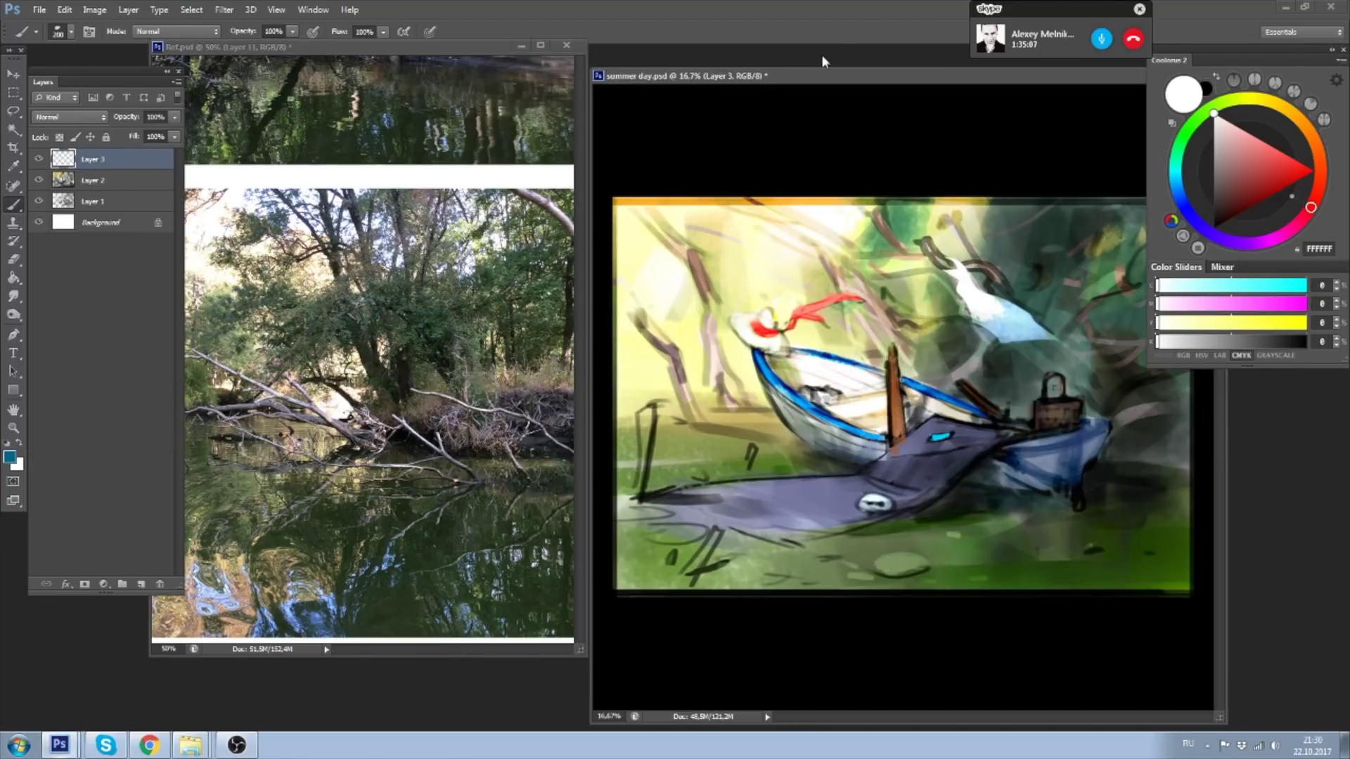
pyautogui.moveTo(939, 76); pyautogui.dragTo(925, 76)
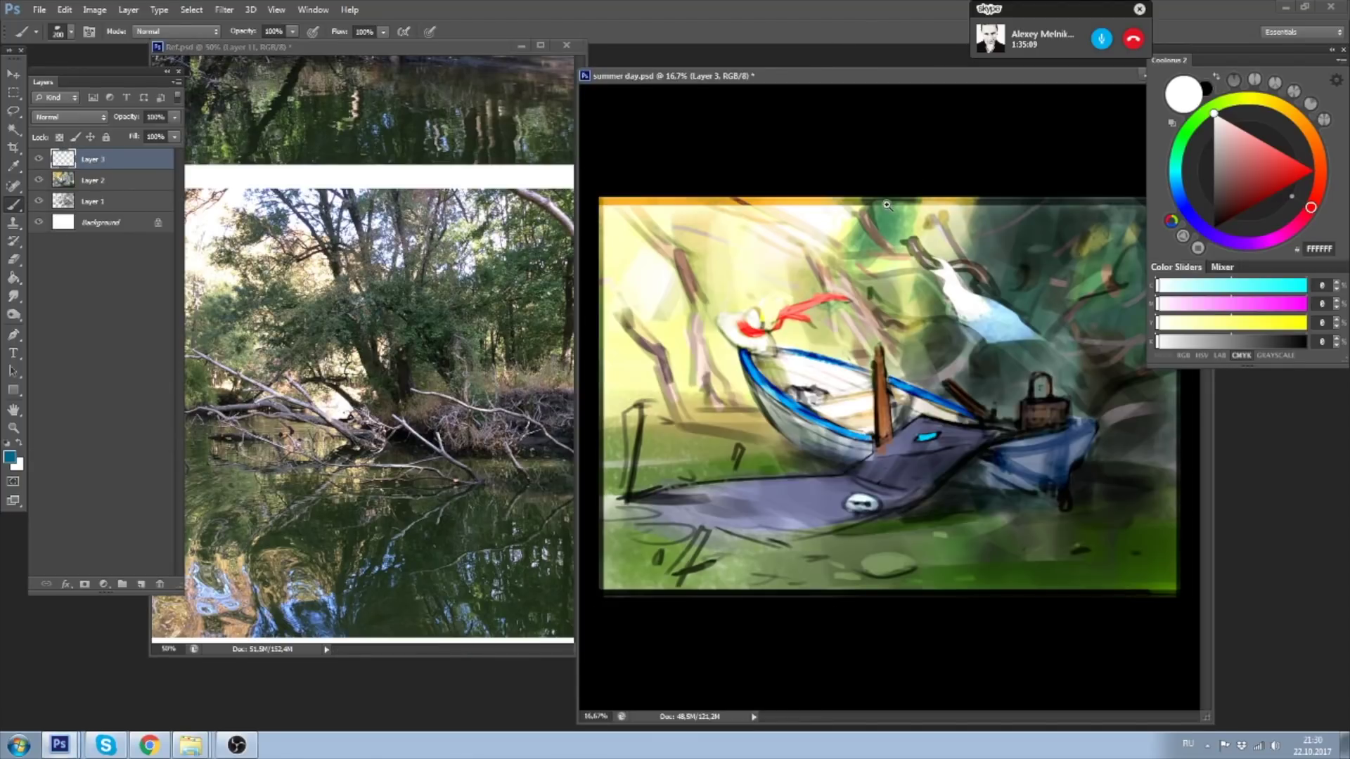
pyautogui.moveTo(888, 205); pyautogui.dragTo(818, 111)
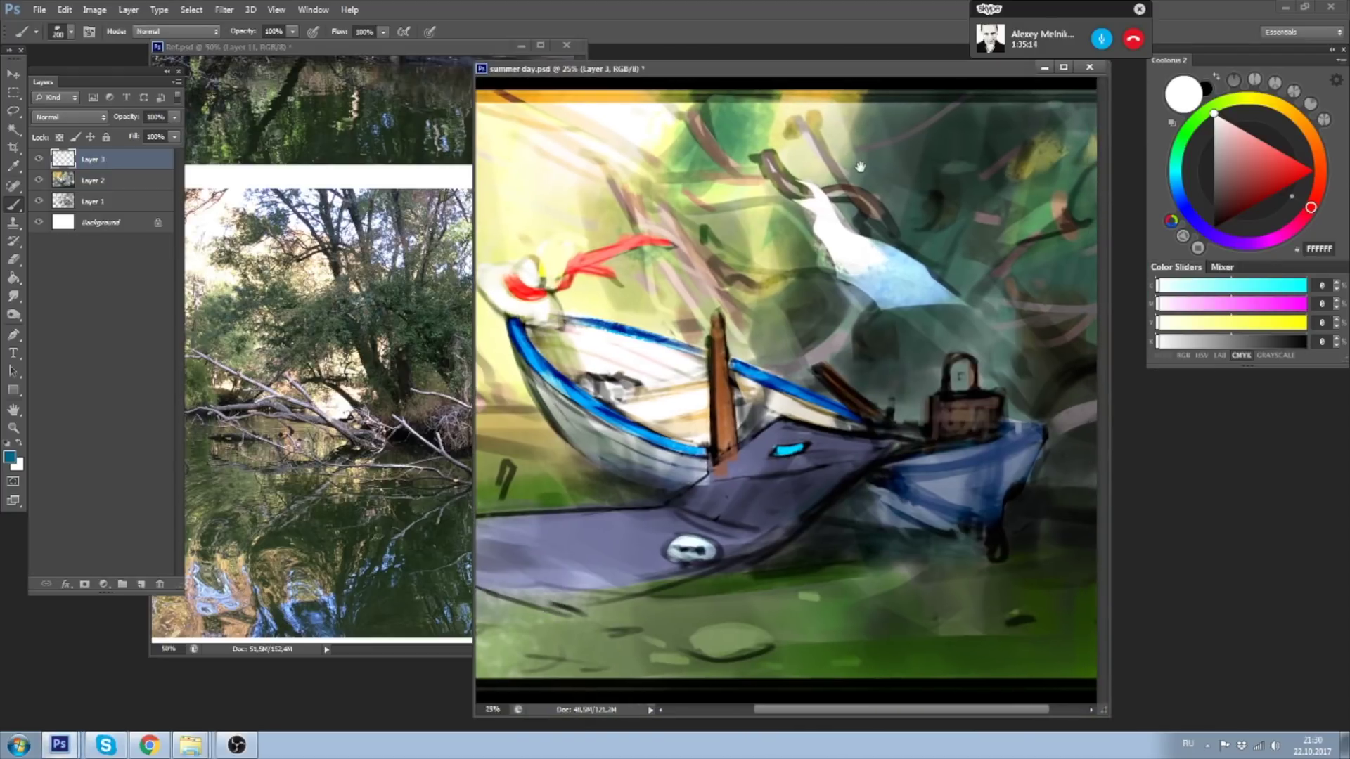
# - Sample dark grey-green 4C5951 from the painting and switch to the 175 px brush preset
pyautogui.keyDown('alt'); pyautogui.click(903, 119); pyautogui.keyUp('alt')
pyautogui.moveTo(916, 144); pyautogui.dragTo(941, 149)
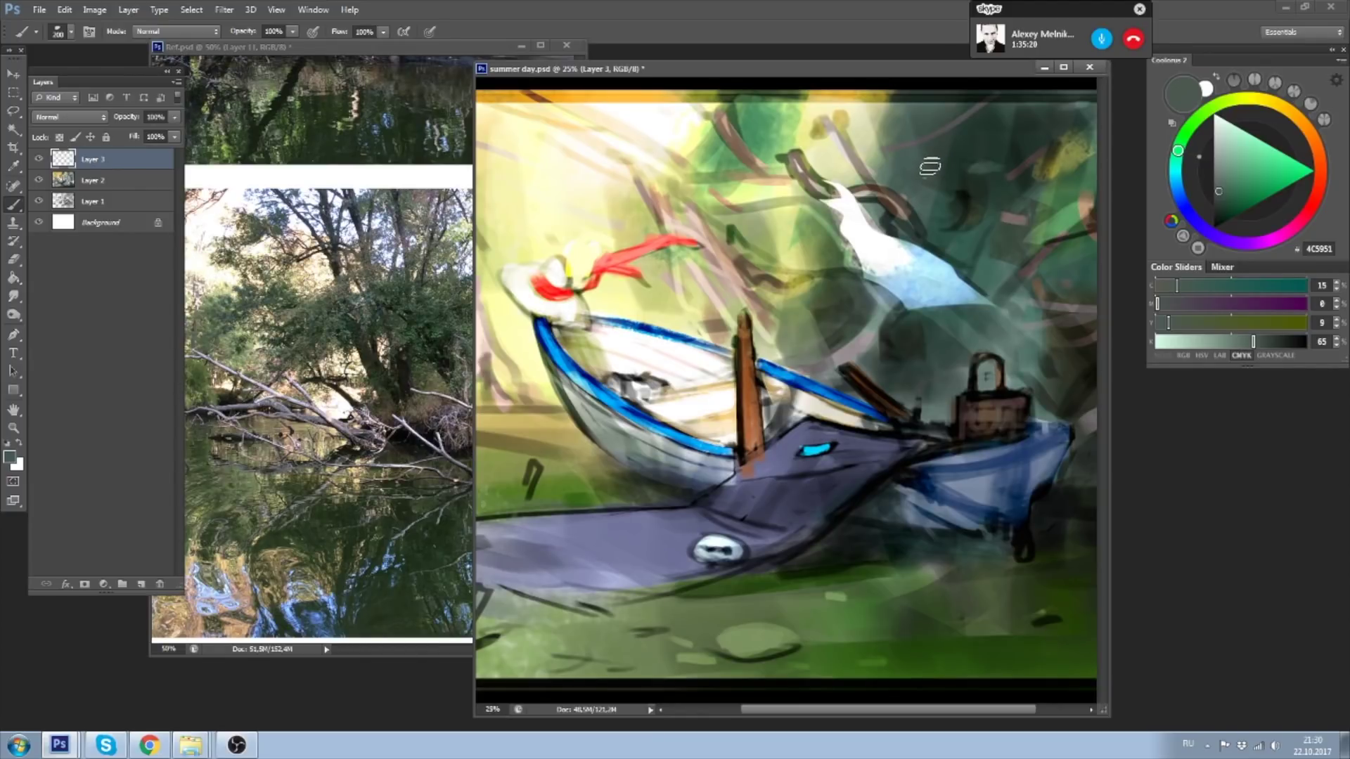
pyautogui.rightClick(702, 134)
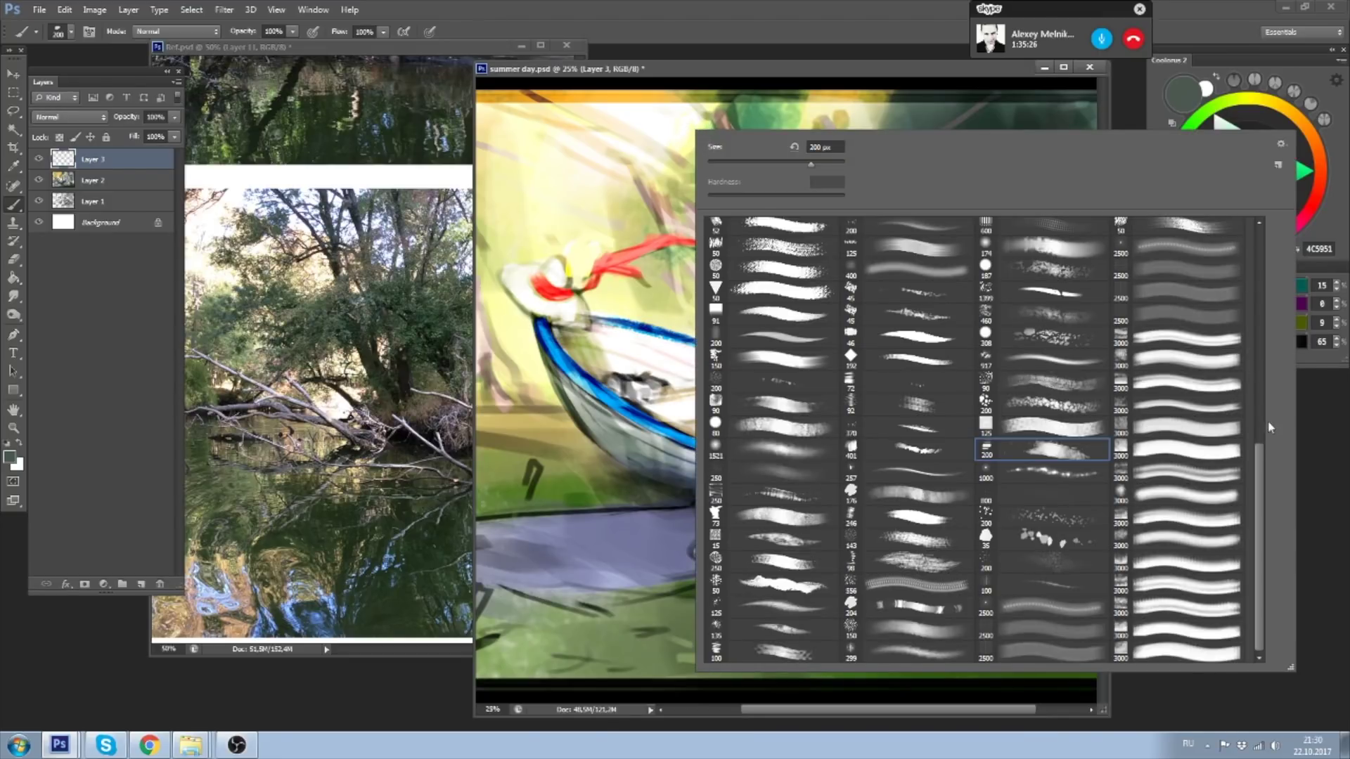
pyautogui.moveTo(1261, 452); pyautogui.dragTo(1259, 248)
pyautogui.click(1189, 295)
pyautogui.click(880, 73)
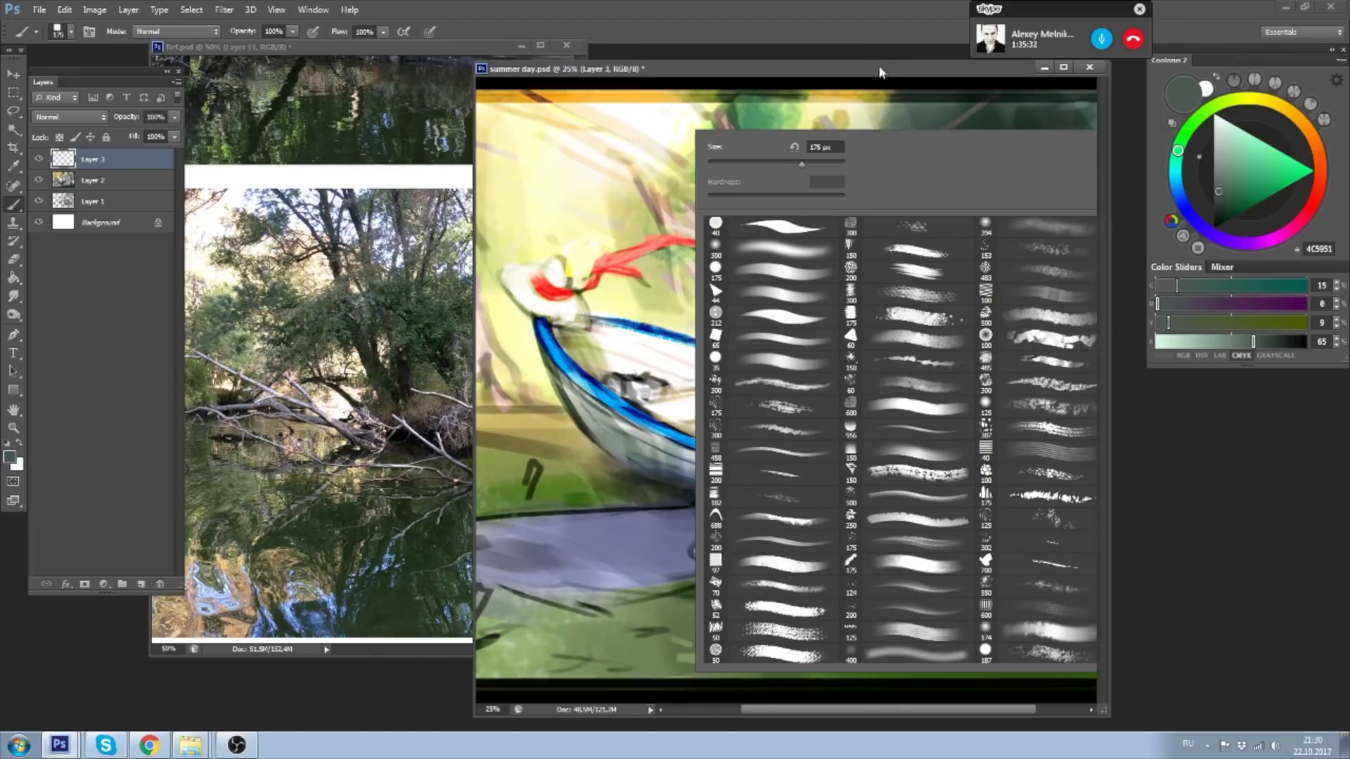
pyautogui.moveTo(881, 73); pyautogui.dragTo(908, 72)
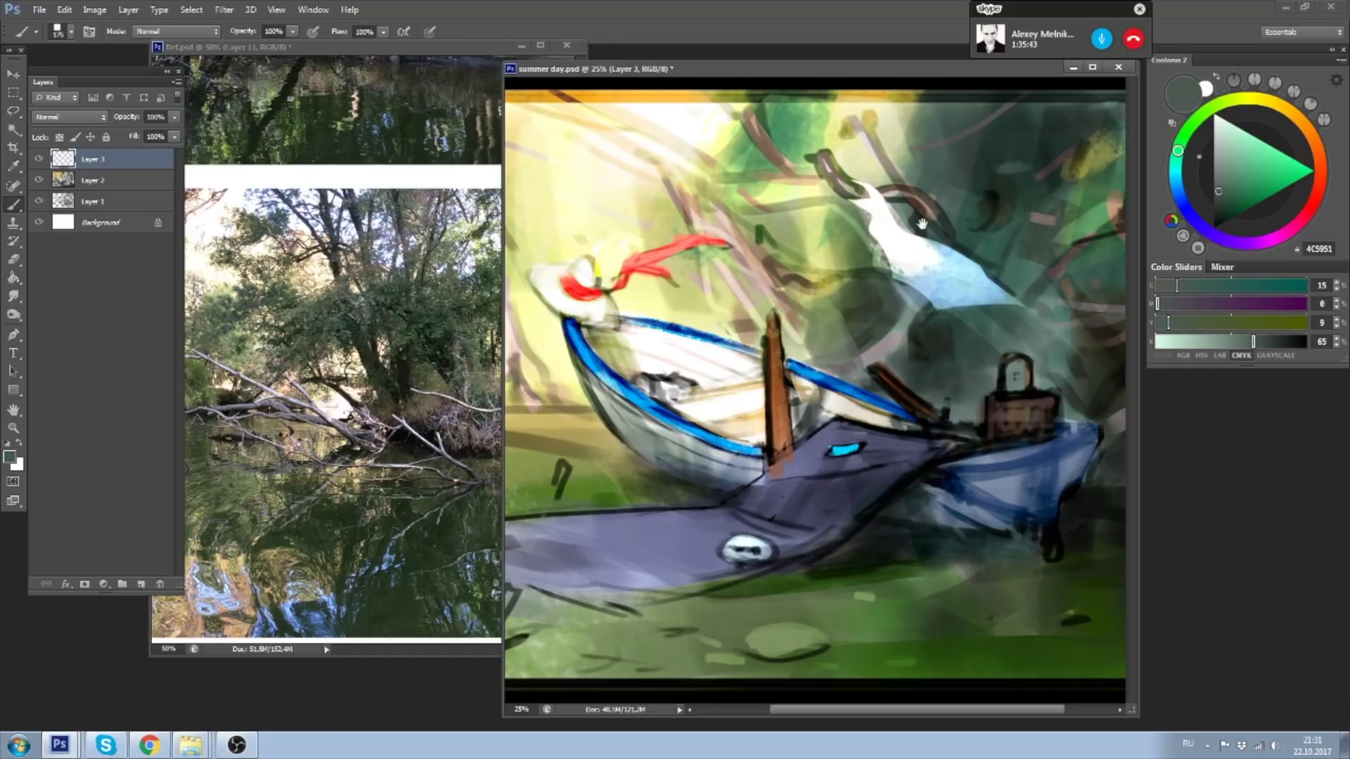
# - Sample light blue B5DAF2 and shift it slightly toward cyan and darker
pyautogui.keyDown('alt'); pyautogui.click(943, 265); pyautogui.keyUp('alt')
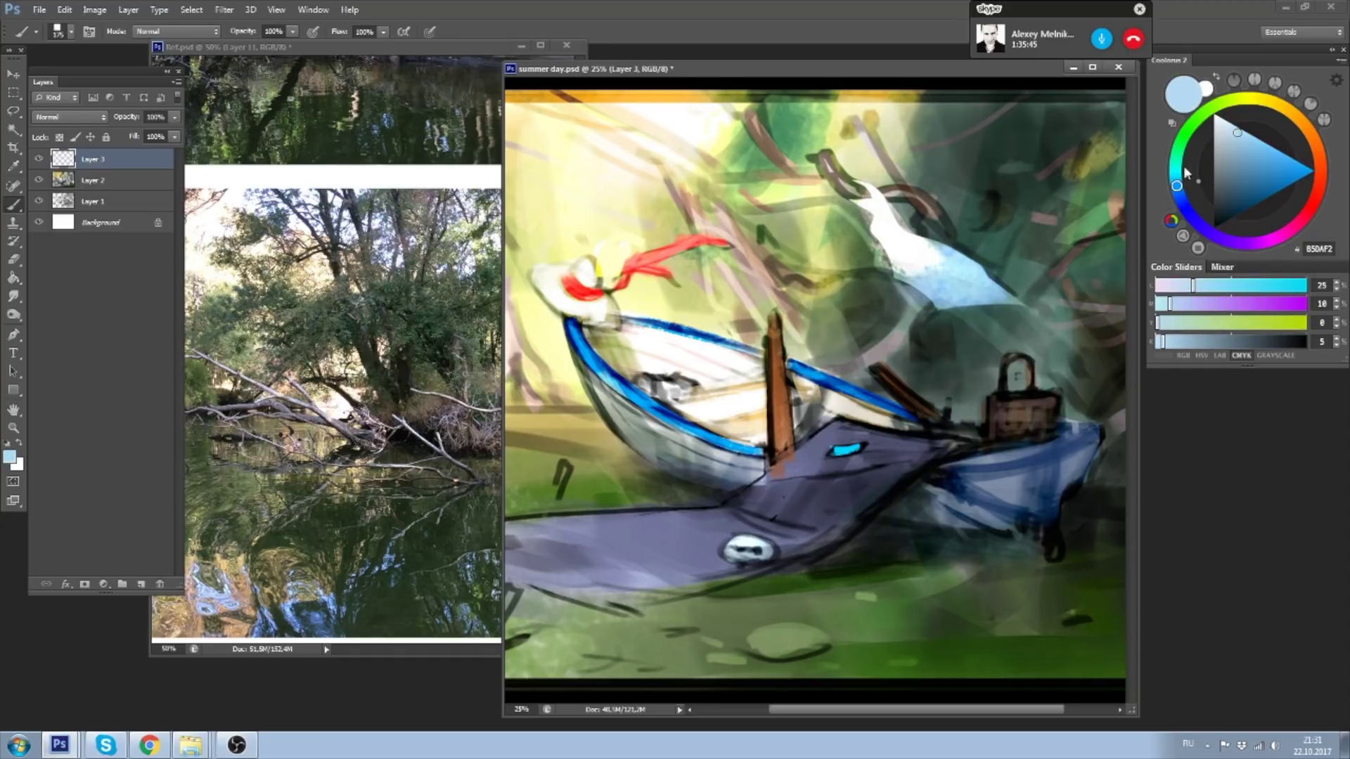
pyautogui.moveTo(1184, 171); pyautogui.dragTo(1178, 170)
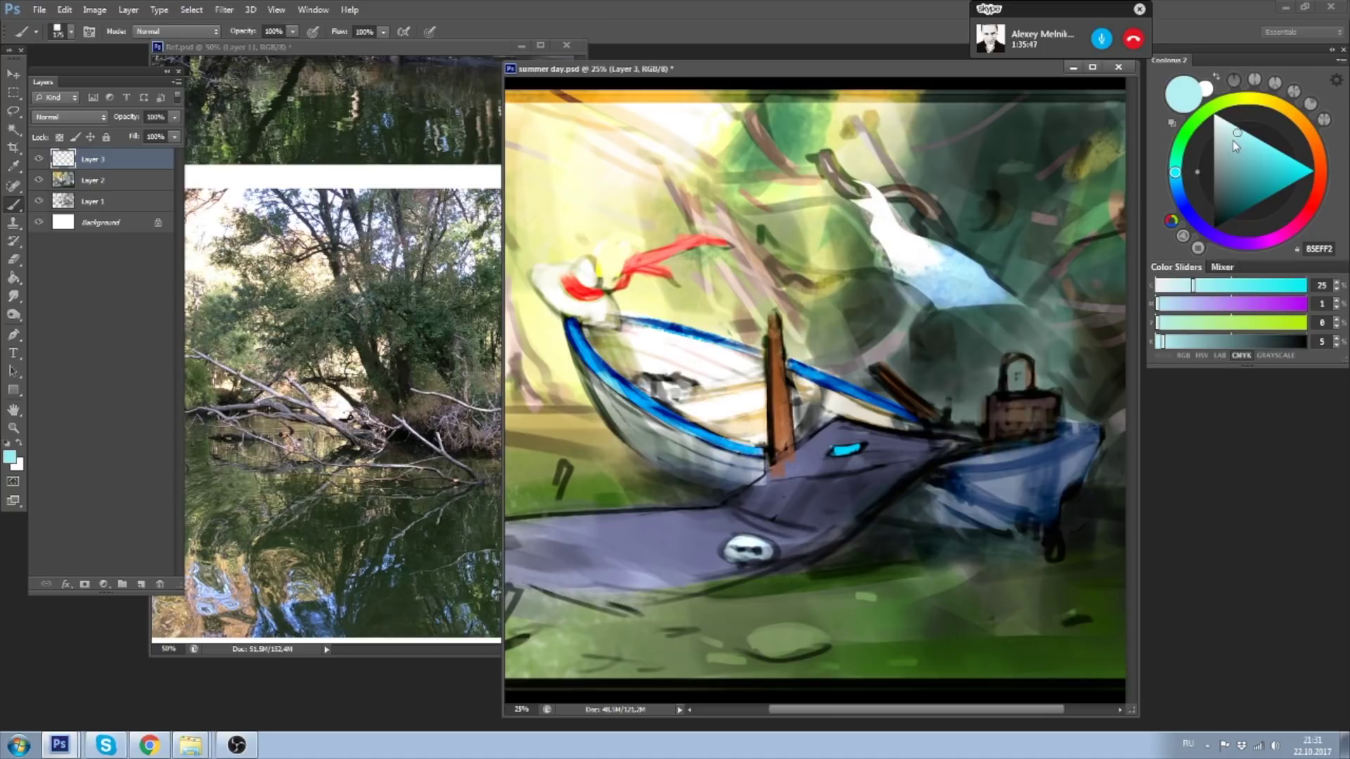
pyautogui.moveTo(1236, 146); pyautogui.dragTo(1232, 155)
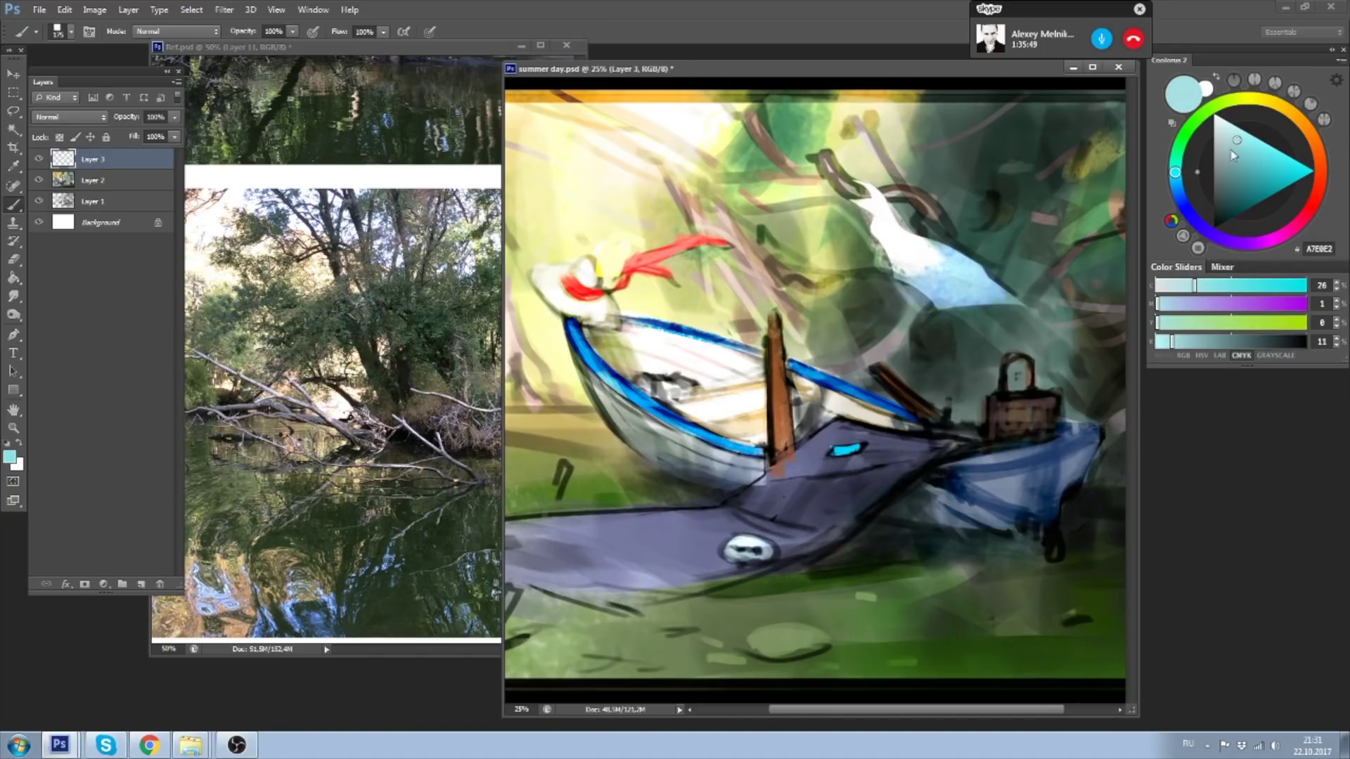
pyautogui.moveTo(956, 73); pyautogui.dragTo(1006, 209)
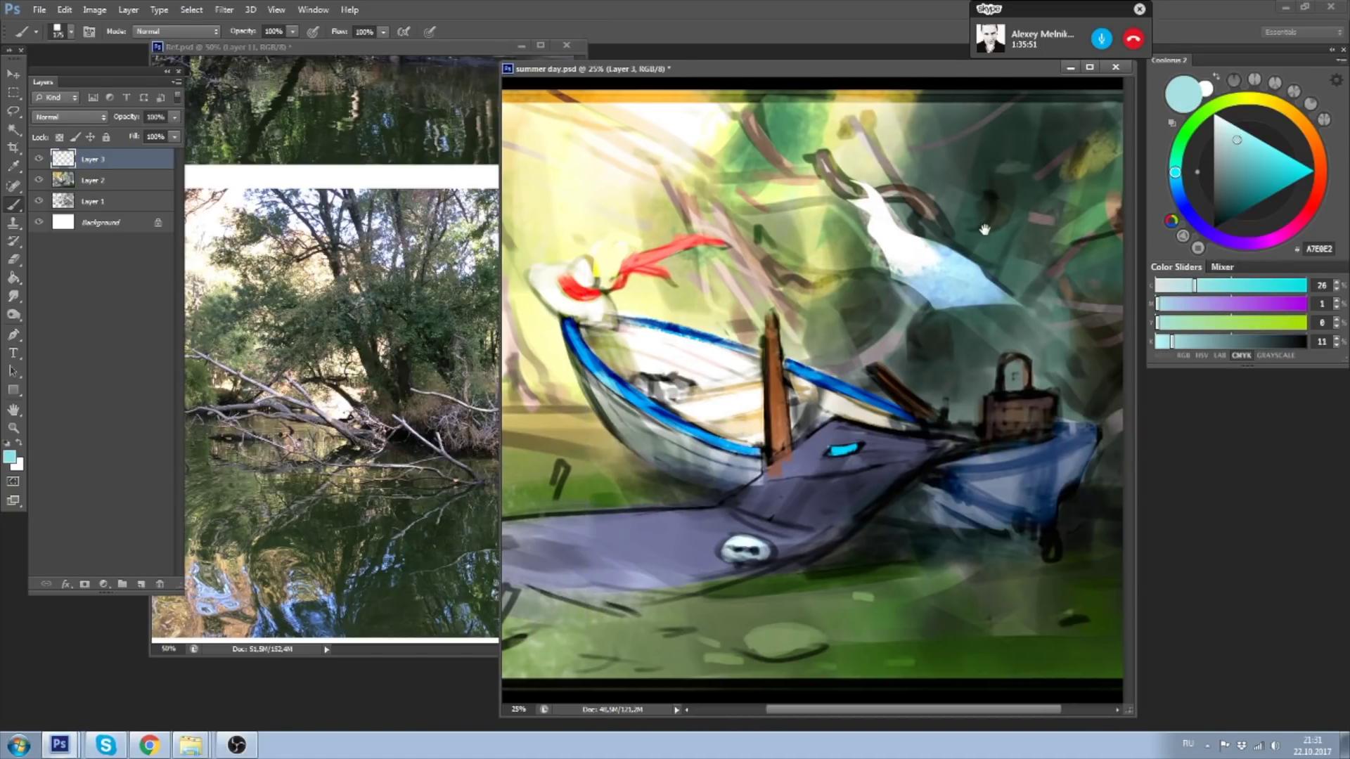
pyautogui.scroll(1, 984, 230)
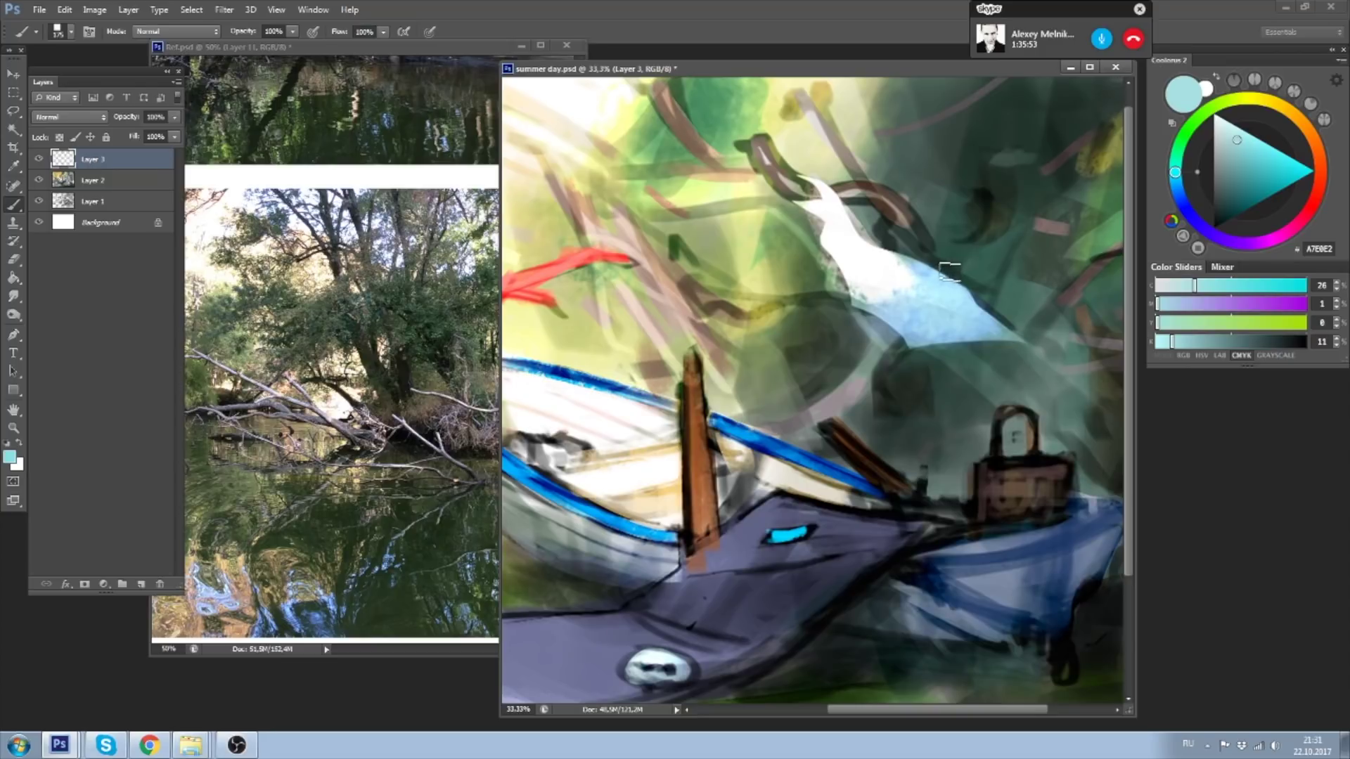
# - With a 150 px brush, paint light blue along the bird's wing and dark green 4E6858 behind it
pyautogui.press('[')
pyautogui.press('[')
pyautogui.press(']')
pyautogui.press(']')
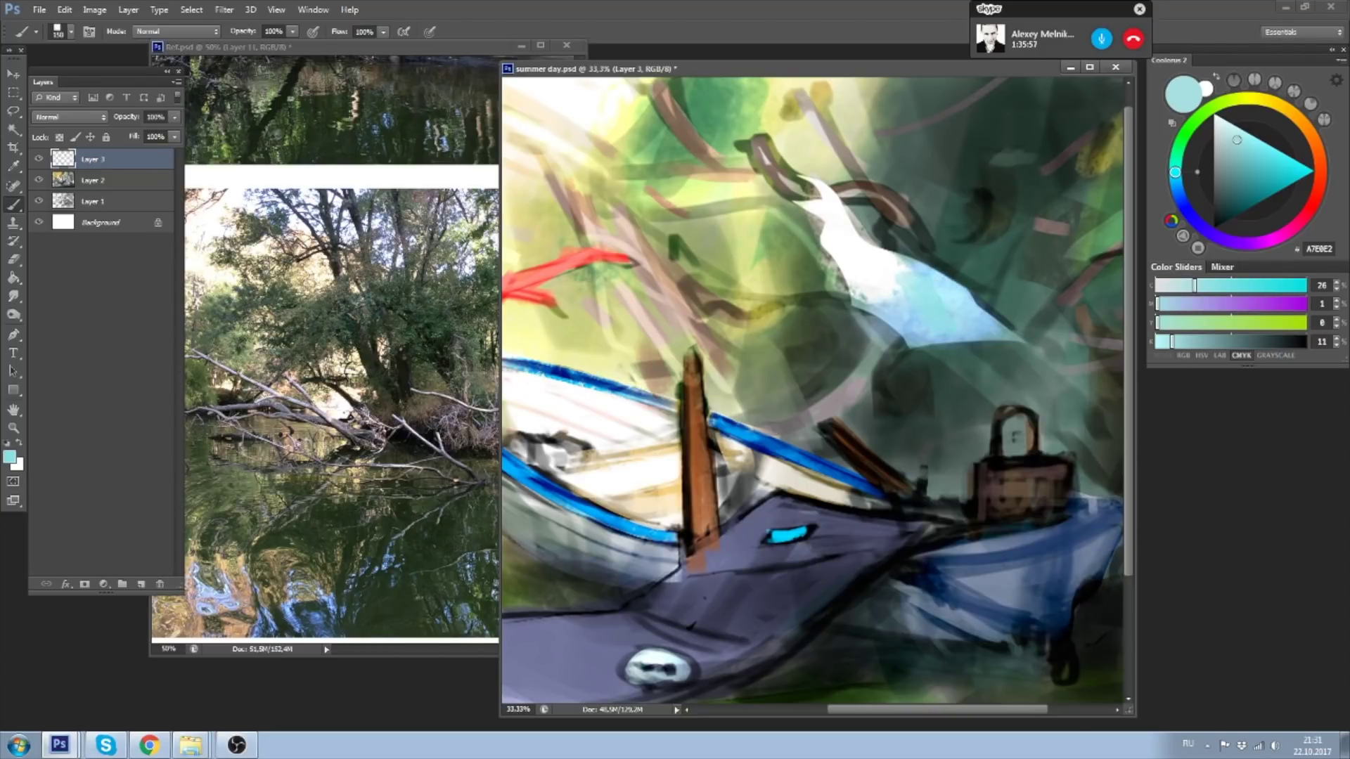
pyautogui.keyDown('alt'); pyautogui.click(911, 310); pyautogui.keyUp('alt')
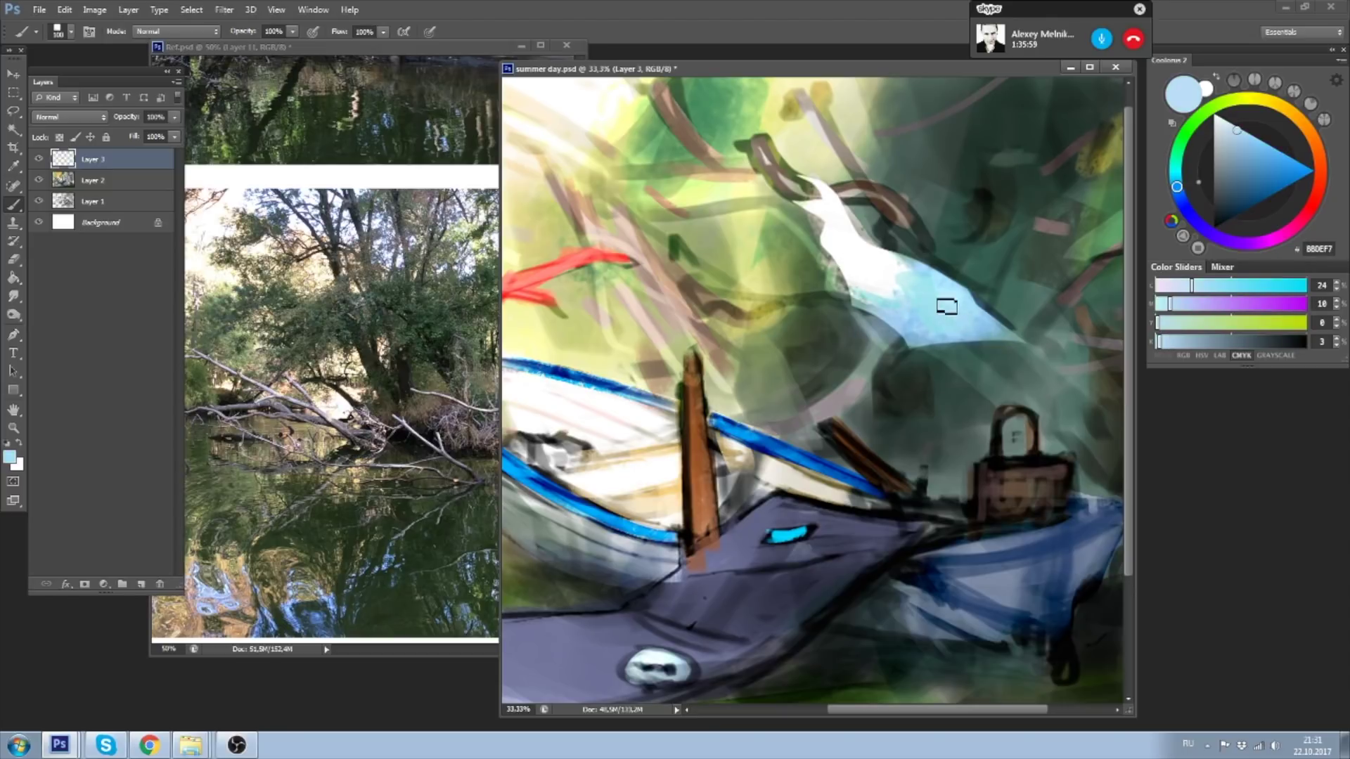
pyautogui.moveTo(946, 307); pyautogui.dragTo(998, 347)
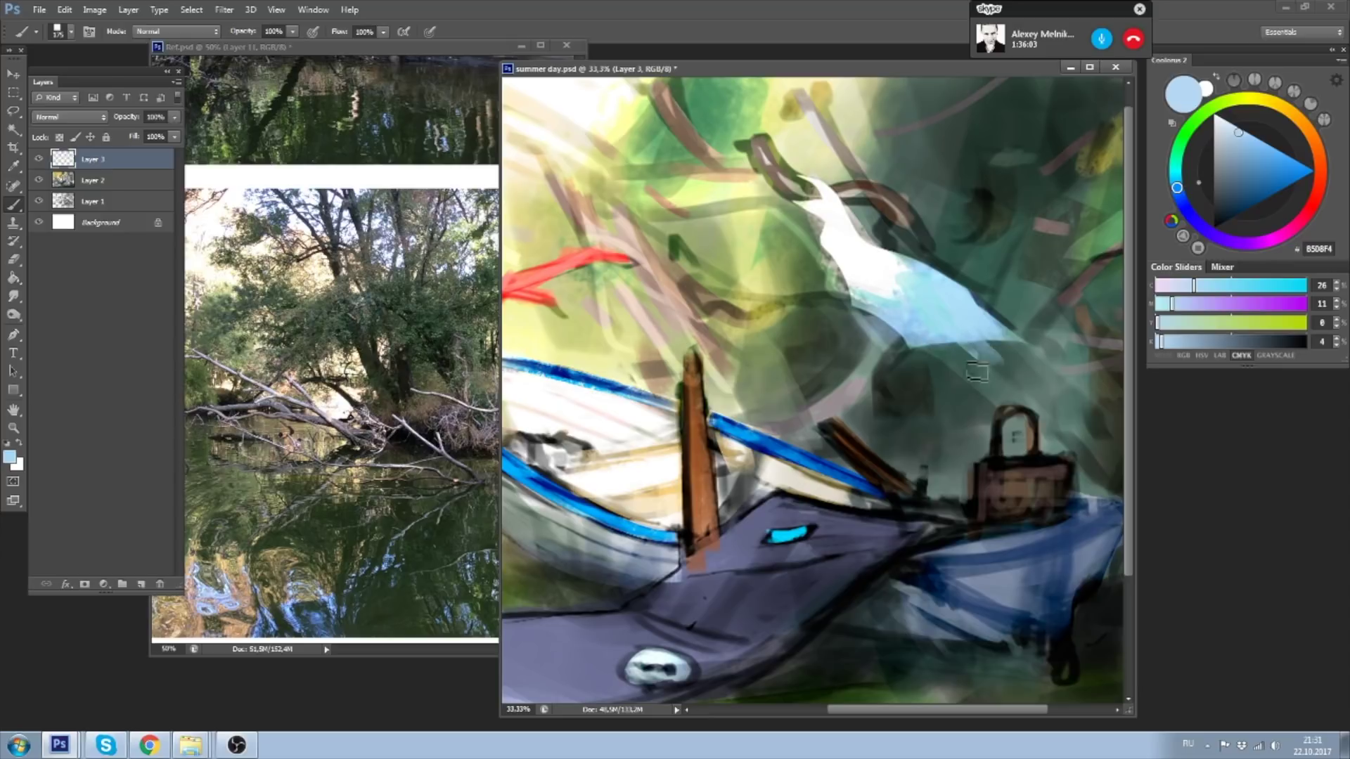
pyautogui.moveTo(934, 318); pyautogui.dragTo(1024, 367)
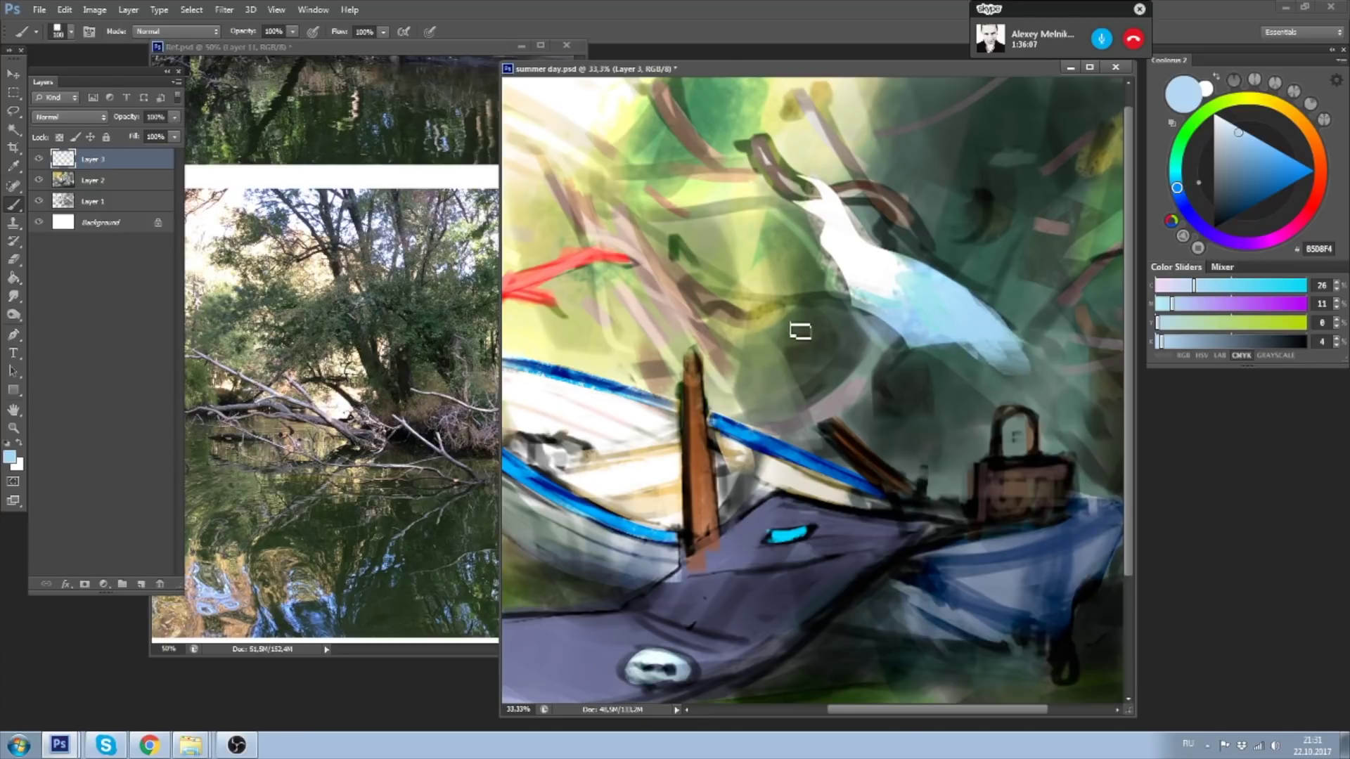
pyautogui.keyDown('alt'); pyautogui.click(1060, 239); pyautogui.keyUp('alt')
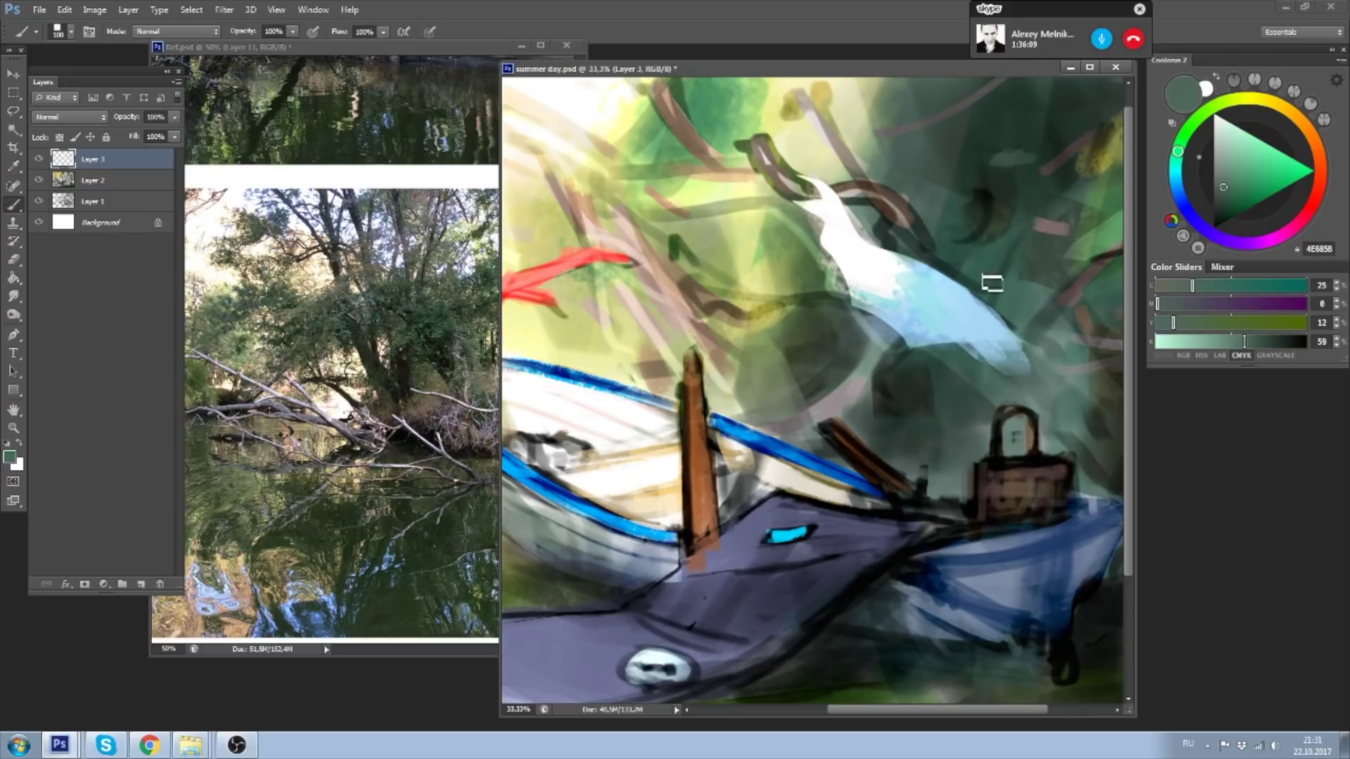
pyautogui.moveTo(1014, 242)
pyautogui.mouseDown()
pyautogui.moveTo(1019, 205)
pyautogui.moveTo(1034, 262)
pyautogui.moveTo(1054, 239)
pyautogui.moveTo(974, 225)
pyautogui.mouseUp()
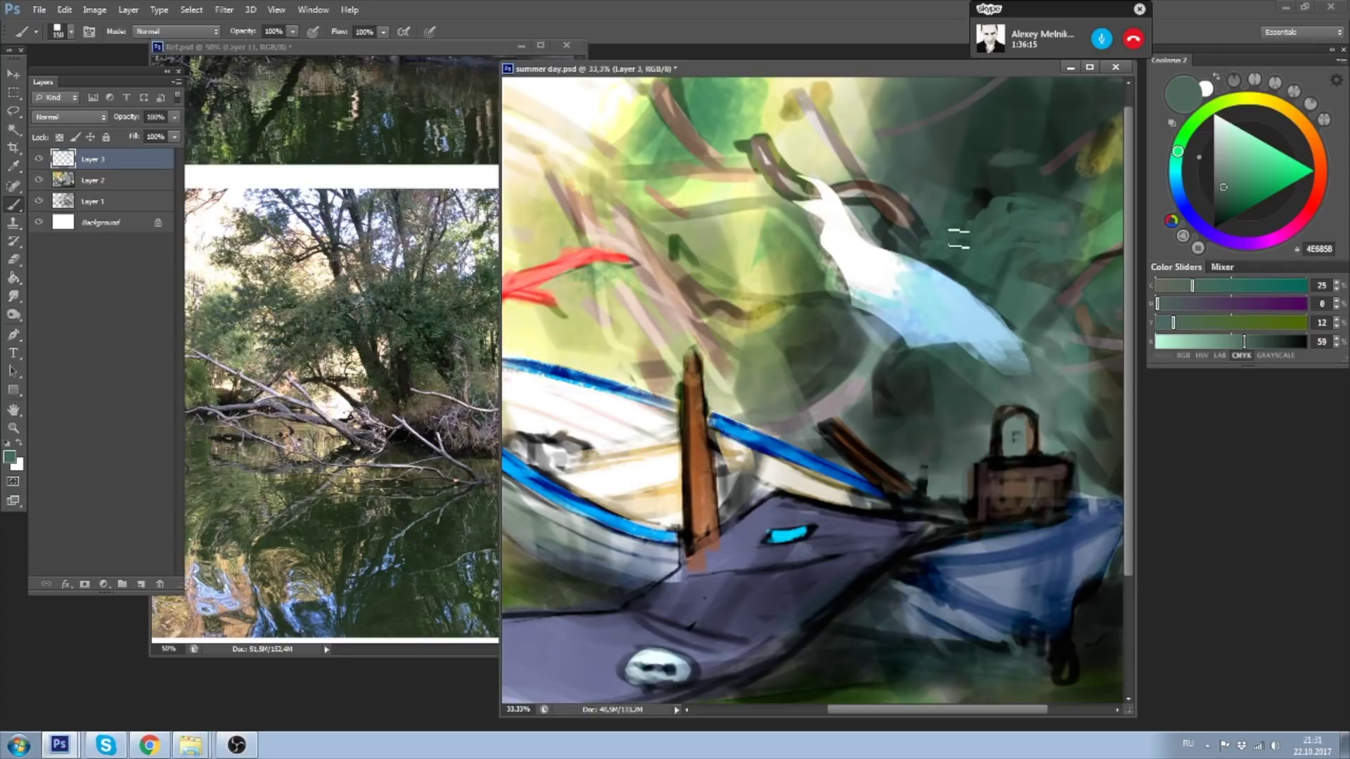
# - Try darker and lighter greens, settling on pale yellow-green C4CE7C
pyautogui.press(']')
pyautogui.press(']')
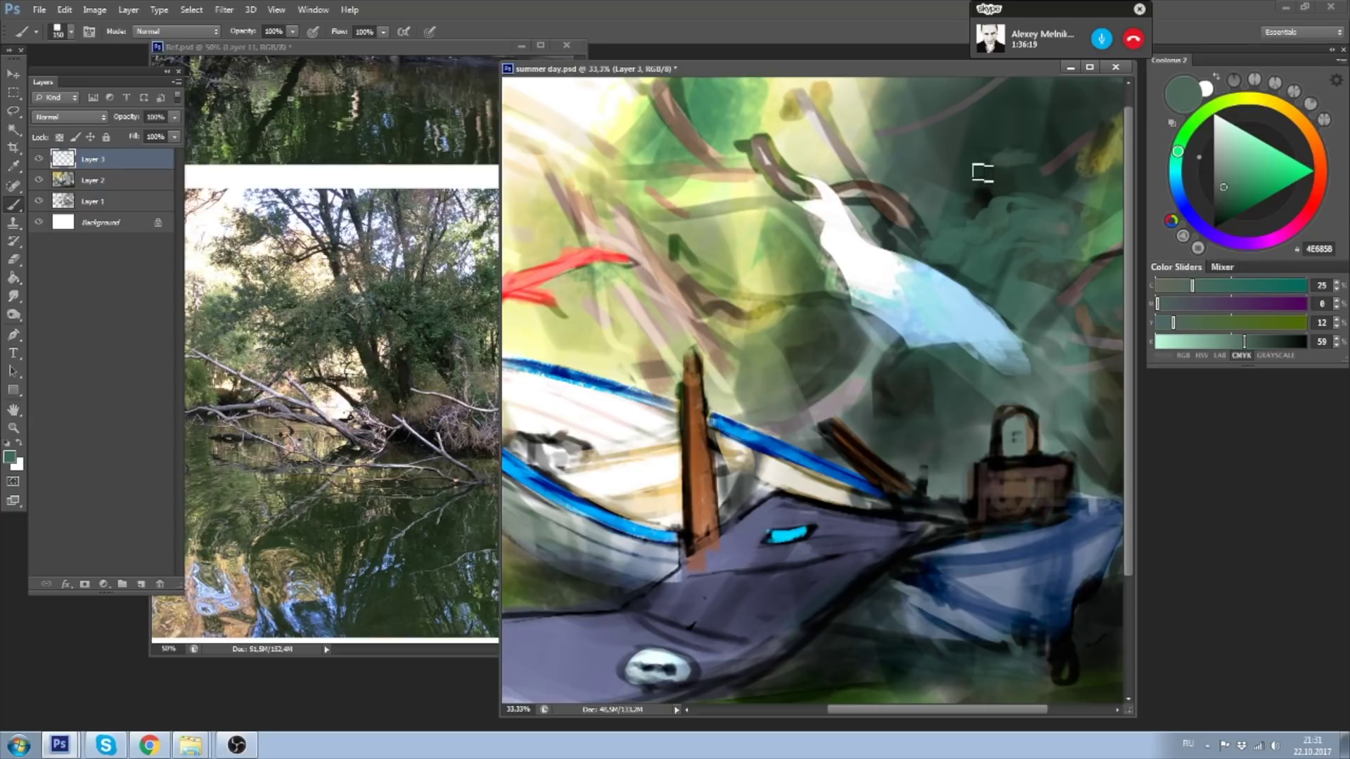
pyautogui.keyDown('alt'); pyautogui.click(964, 148); pyautogui.keyUp('alt')
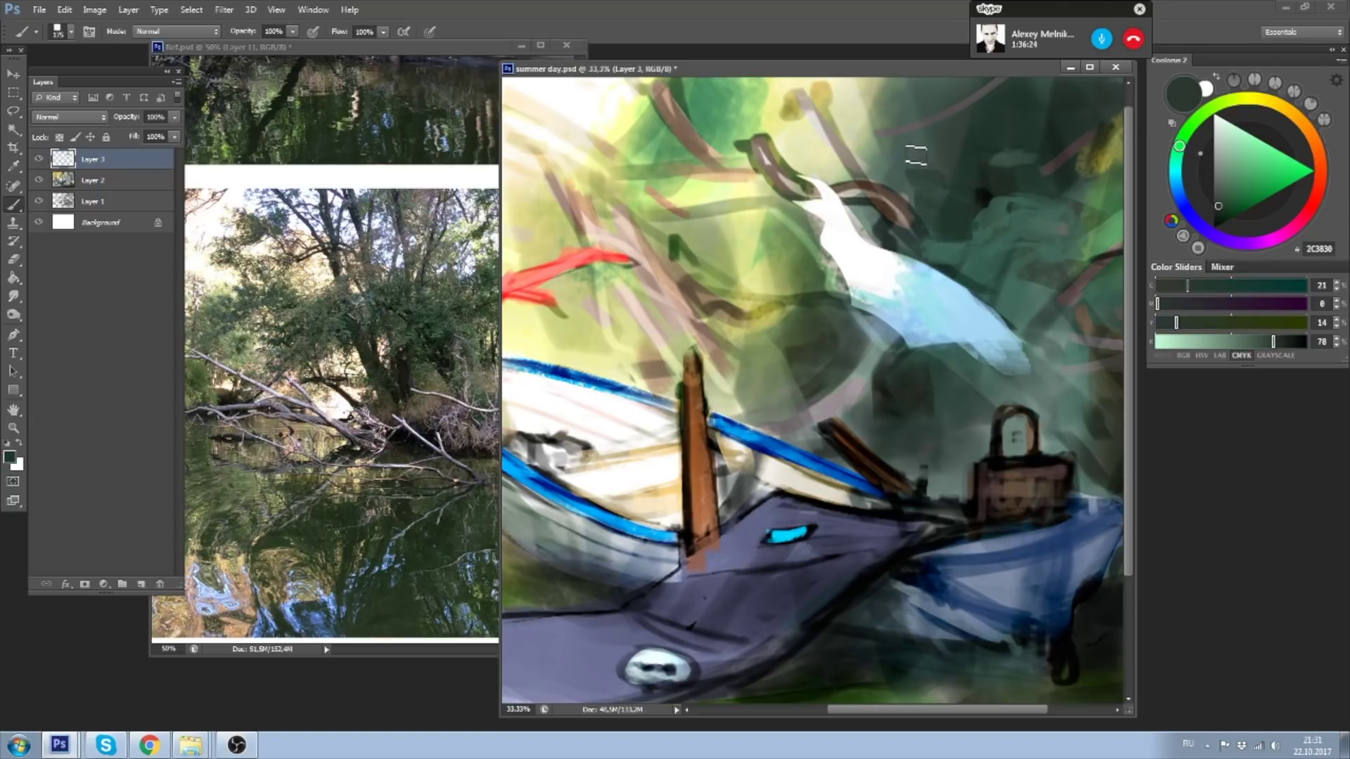
pyautogui.keyDown('alt'); pyautogui.click(889, 114); pyautogui.keyUp('alt')
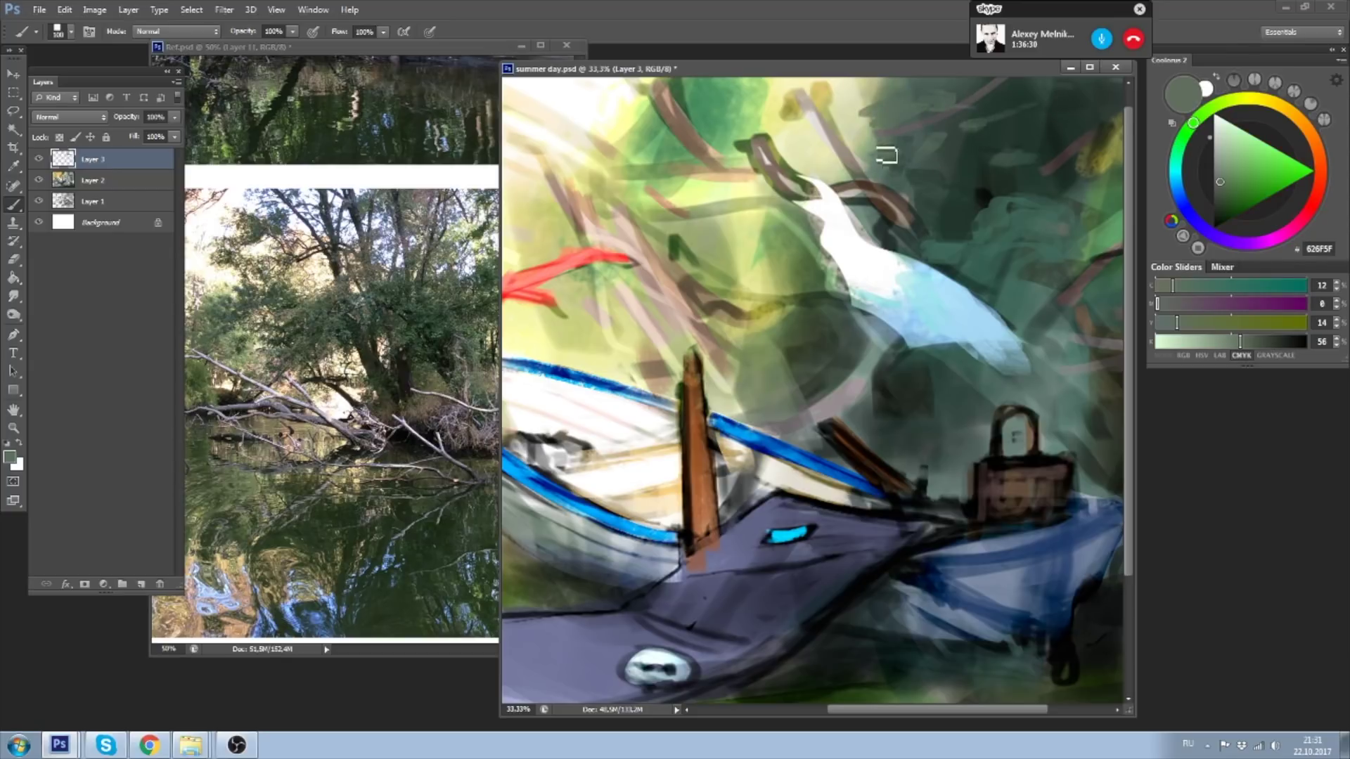
pyautogui.keyDown('alt'); pyautogui.click(884, 88); pyautogui.keyUp('alt')
pyautogui.keyDown('alt'); pyautogui.click(883, 105); pyautogui.keyUp('alt')
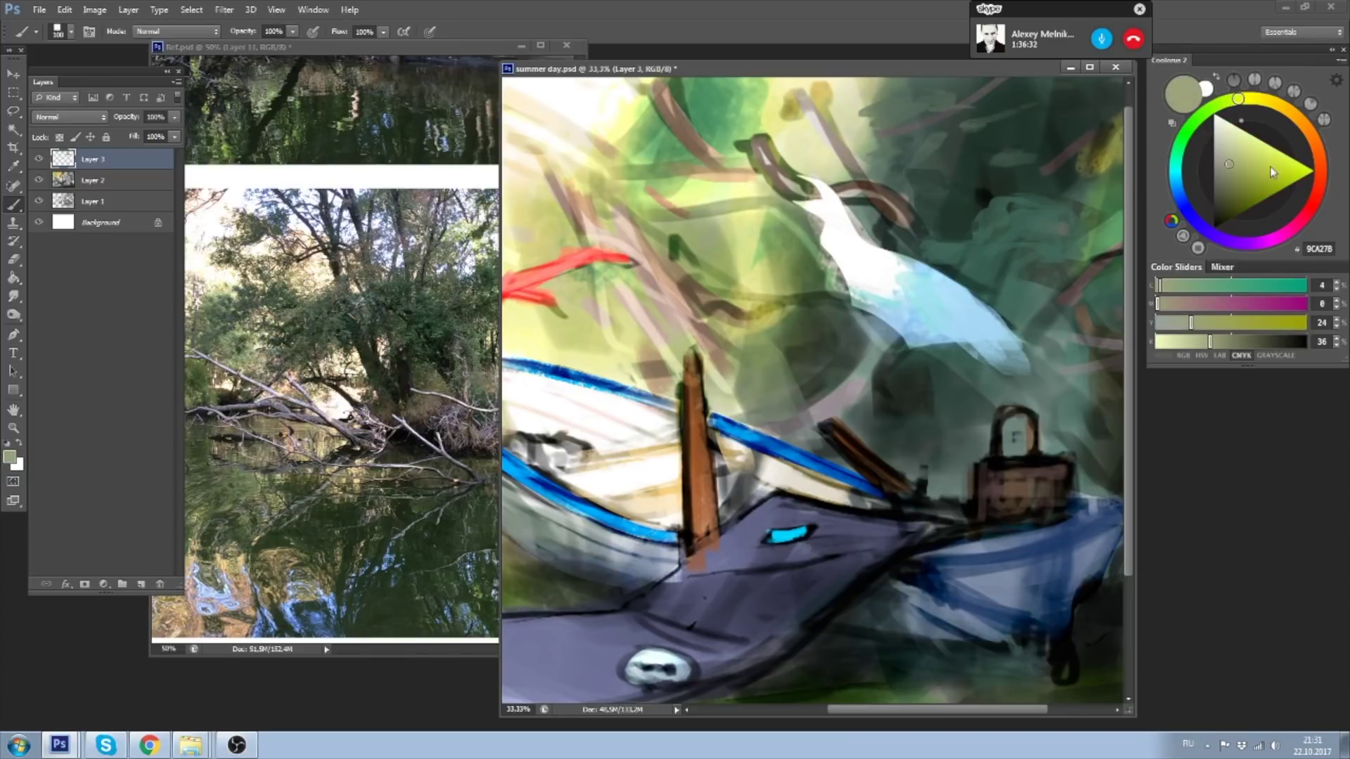
pyautogui.moveTo(1270, 166); pyautogui.dragTo(1243, 162)
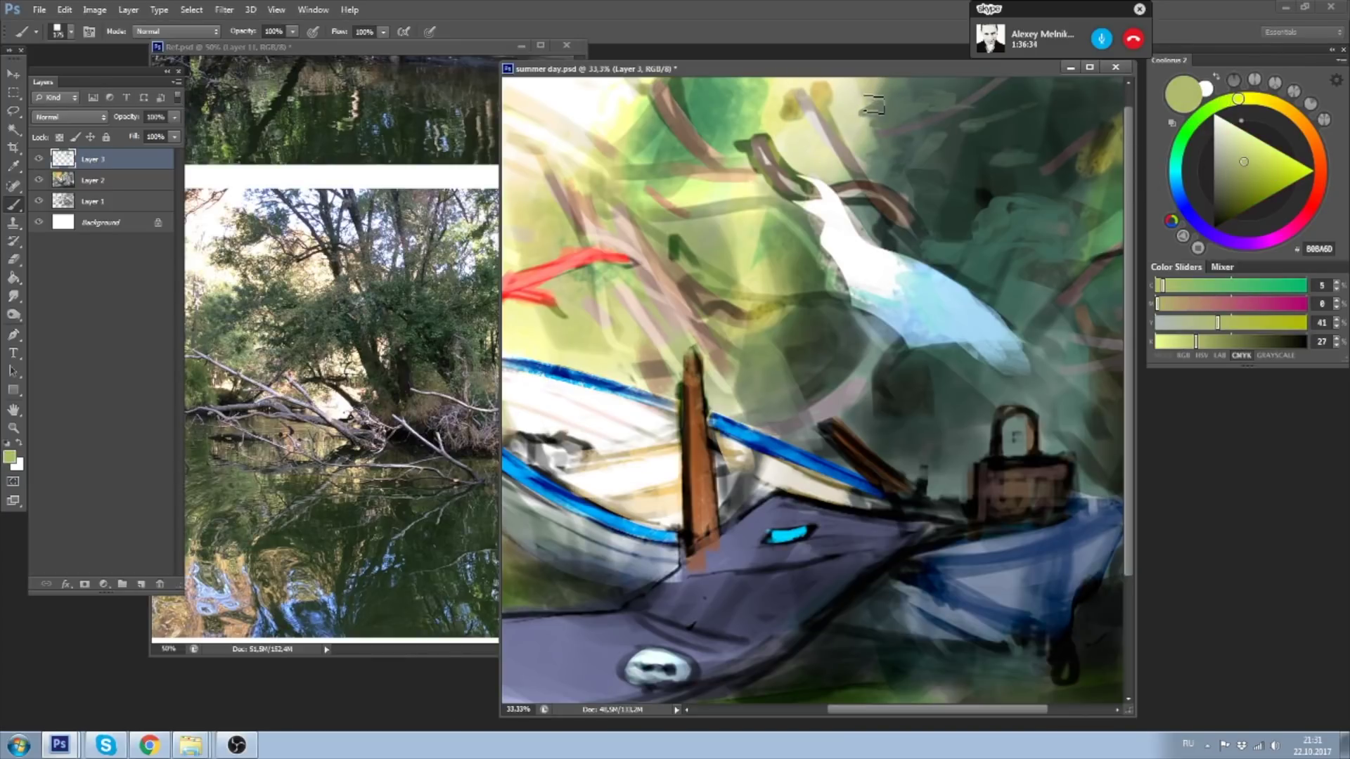
pyautogui.click(1246, 153)
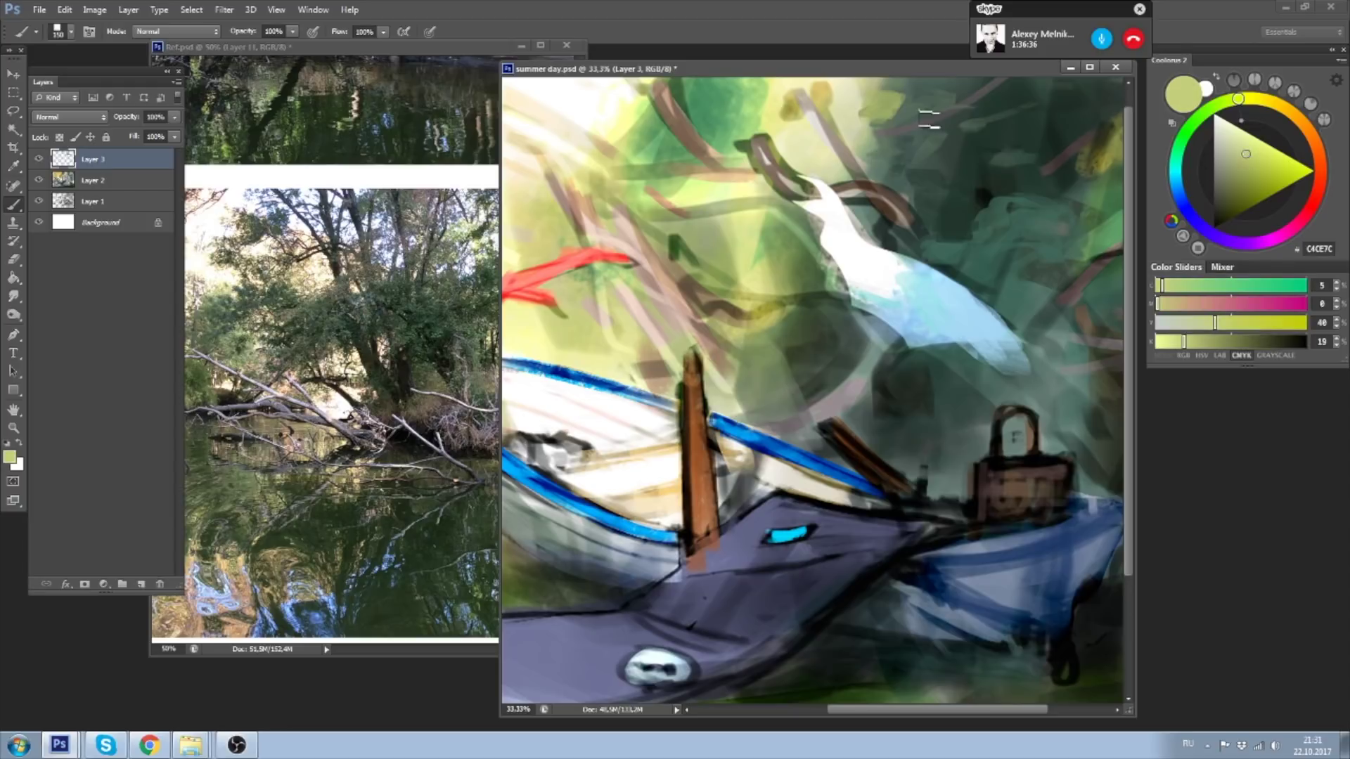
# - Unflip the painting, view it whole at 16.67%, and bring Ref.psd to the front
pyautogui.hotkey('ctrl', '-')
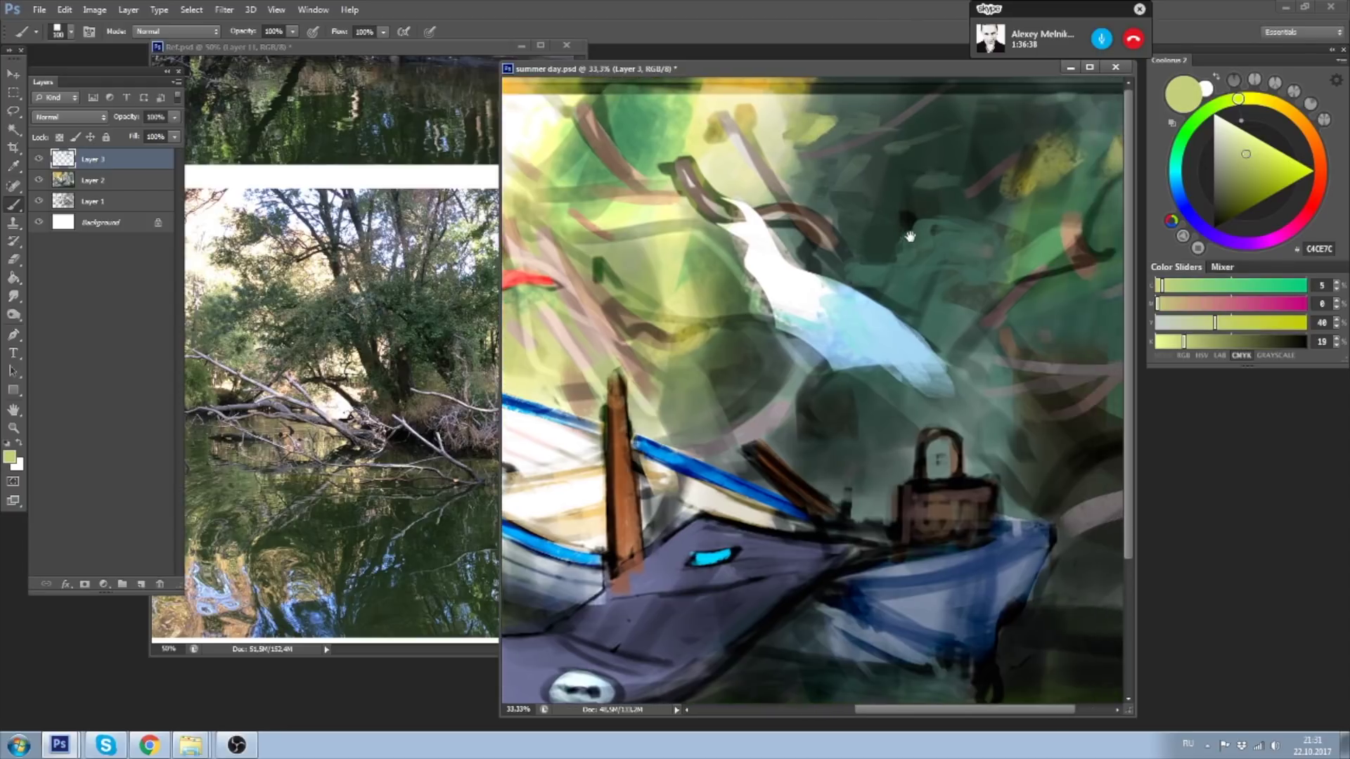
pyautogui.press('h')
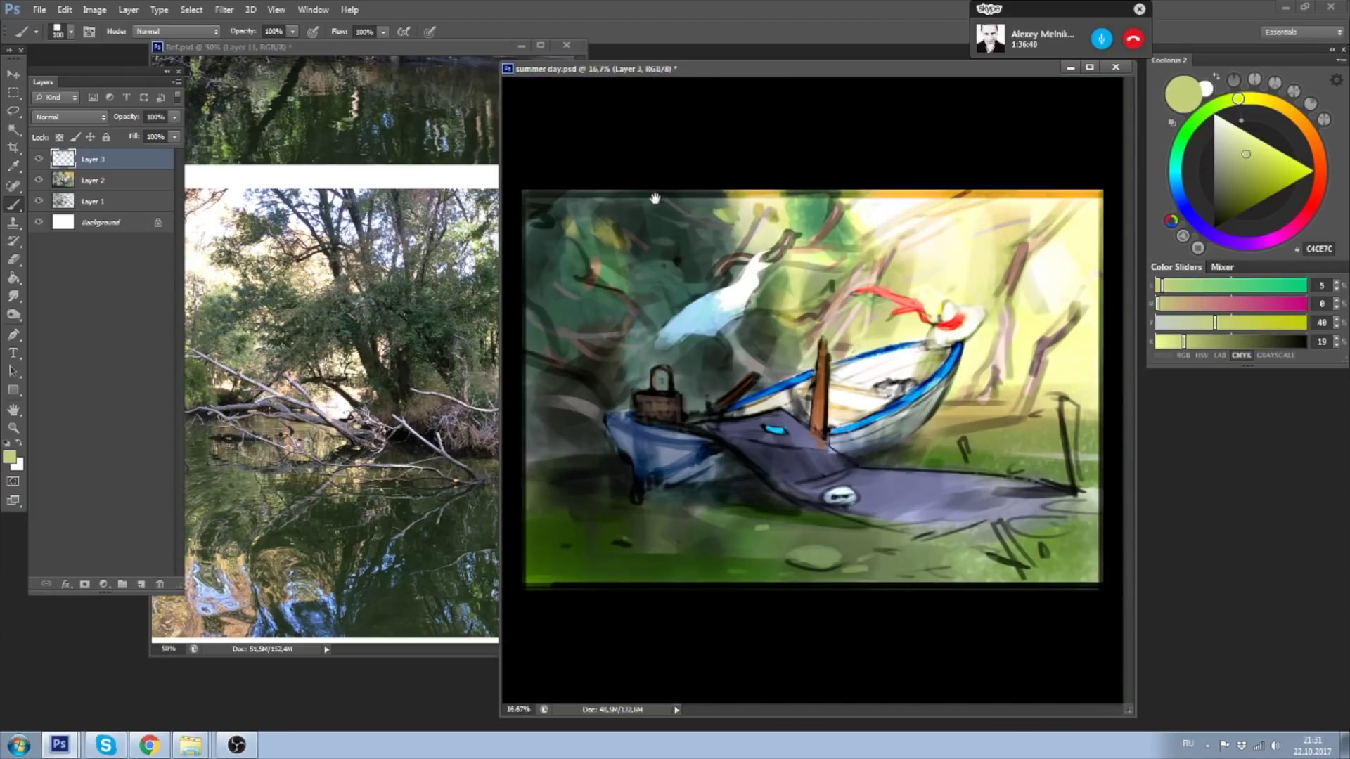
pyautogui.hotkey('ctrl', '+')
pyautogui.moveTo(710, 324); pyautogui.dragTo(835, 244)
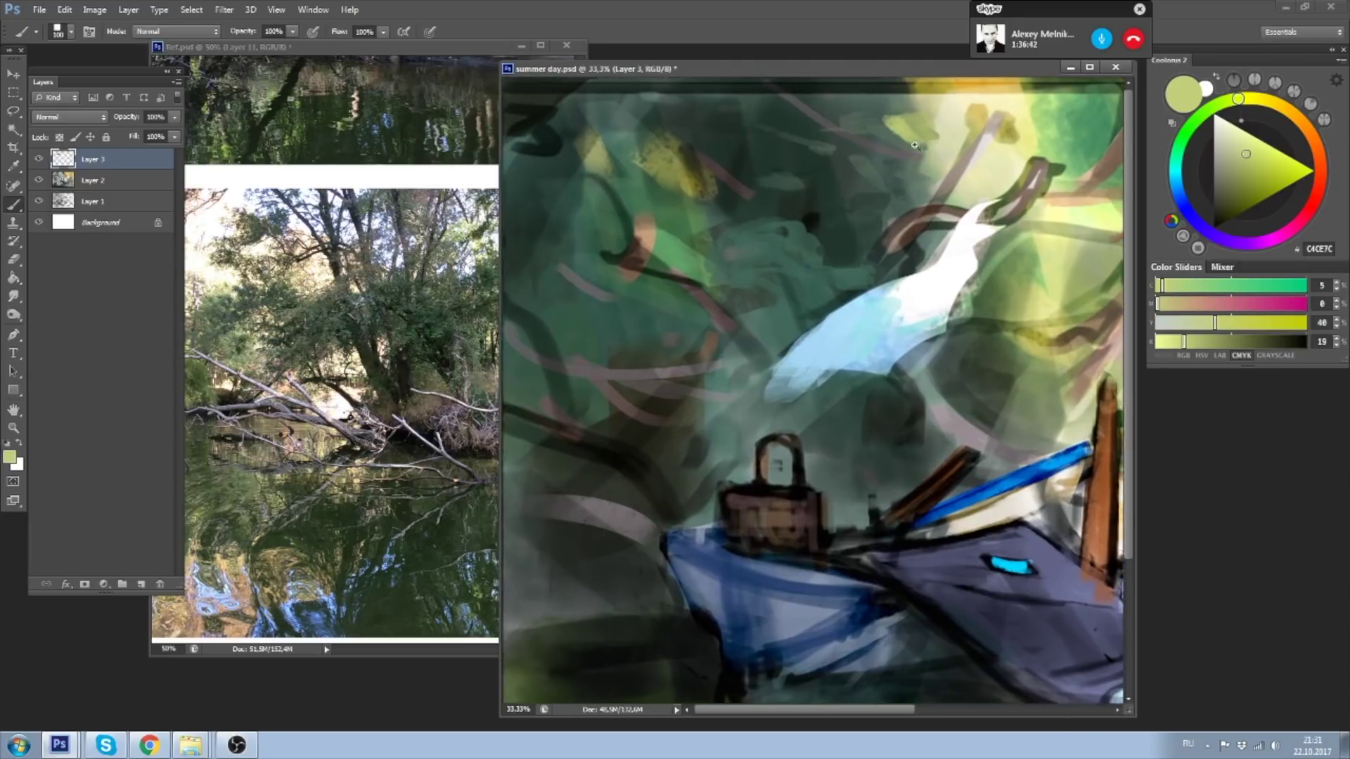
pyautogui.hotkey('ctrl', '+')
pyautogui.hotkey('ctrl', '-')
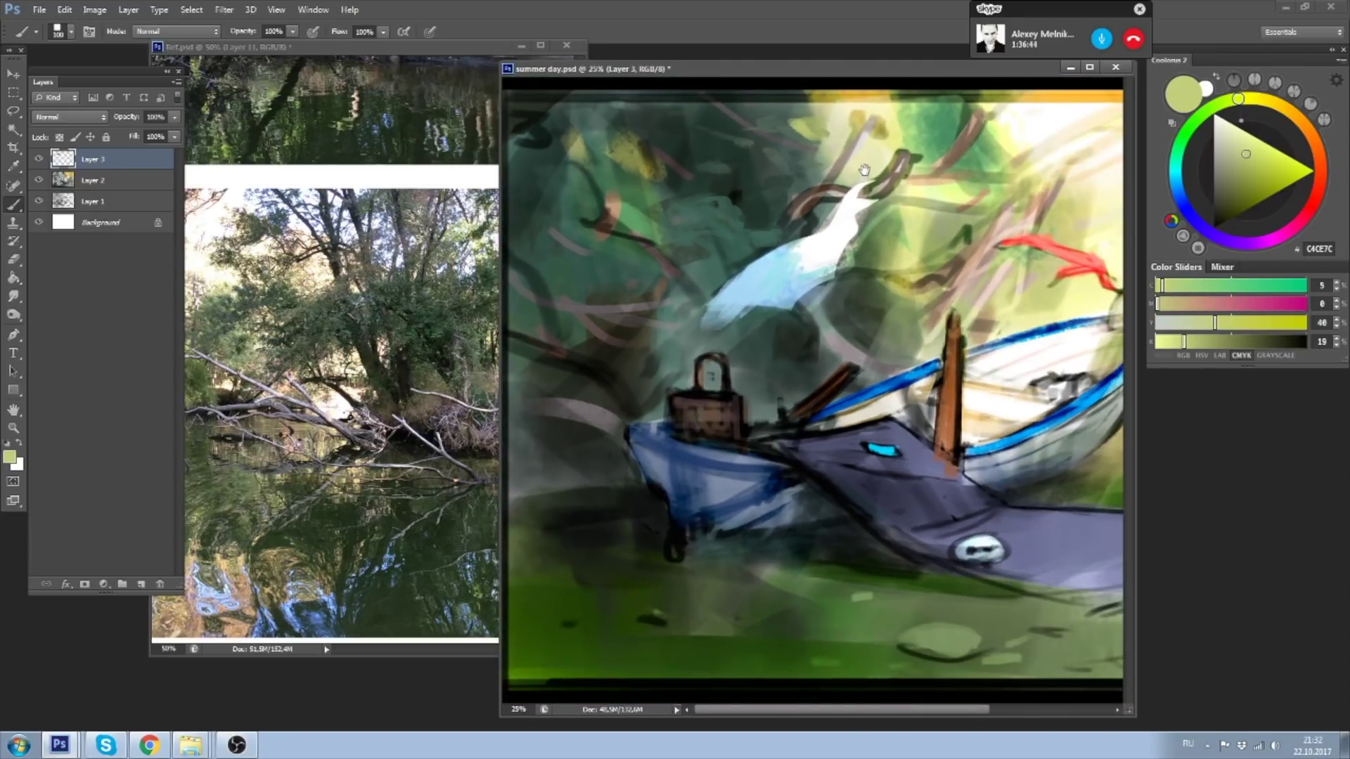
pyautogui.moveTo(723, 207); pyautogui.dragTo(838, 310)
pyautogui.hotkey('ctrl', '-')
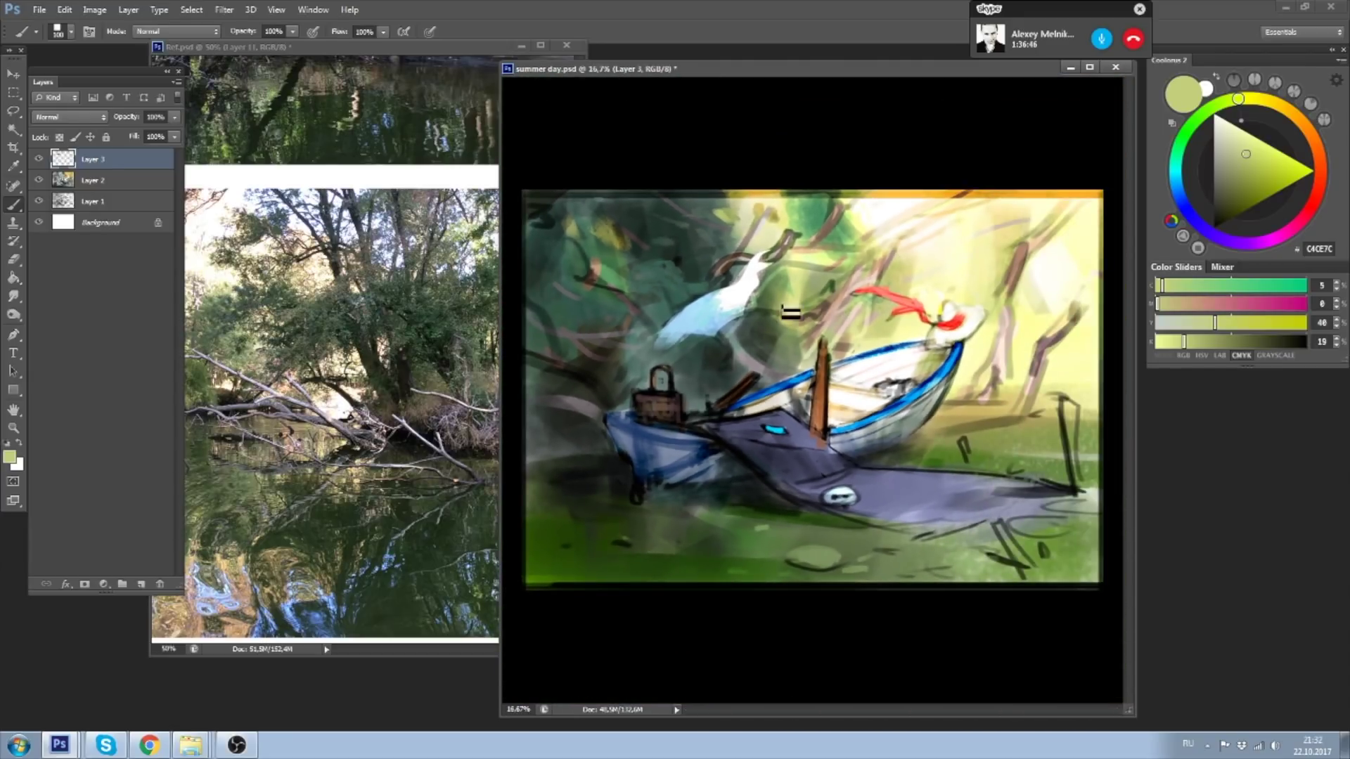
pyautogui.click(411, 46)
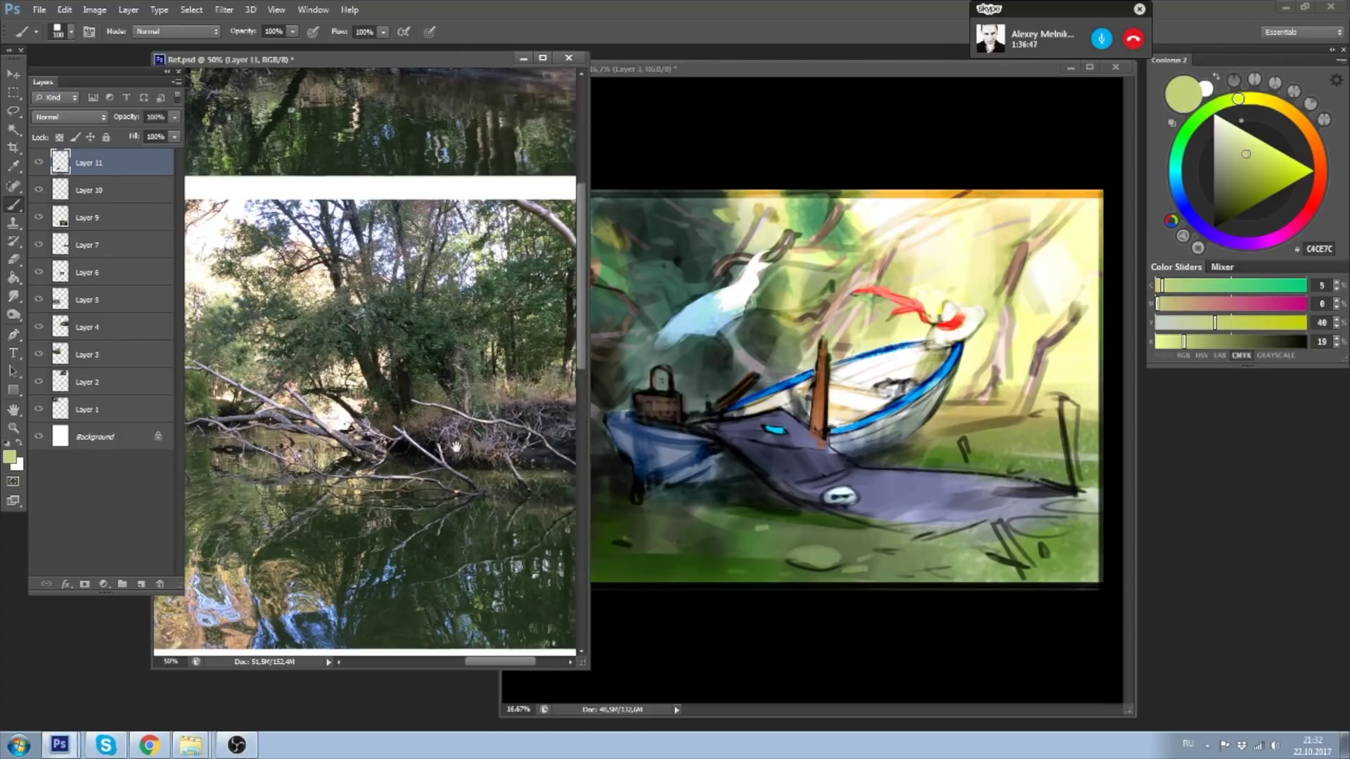
# - Zoom in on the lily-pad reference in Ref.psd and shift its window slightly left
pyautogui.scroll(-5, 410, 211)
pyautogui.hotkey('ctrl', '-')
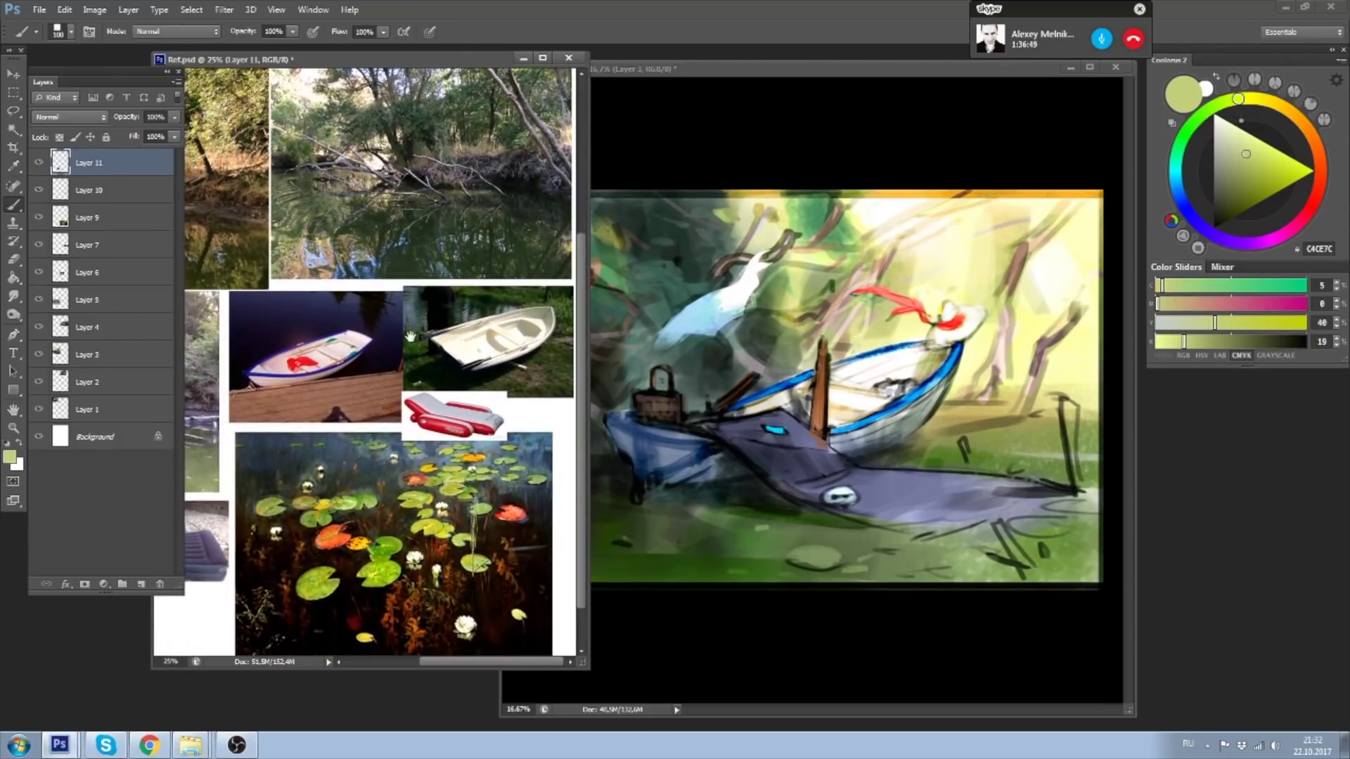
pyautogui.hotkey('ctrl', '+')
pyautogui.scroll(-3, 408, 318)
pyautogui.scroll(-2, 408, 317)
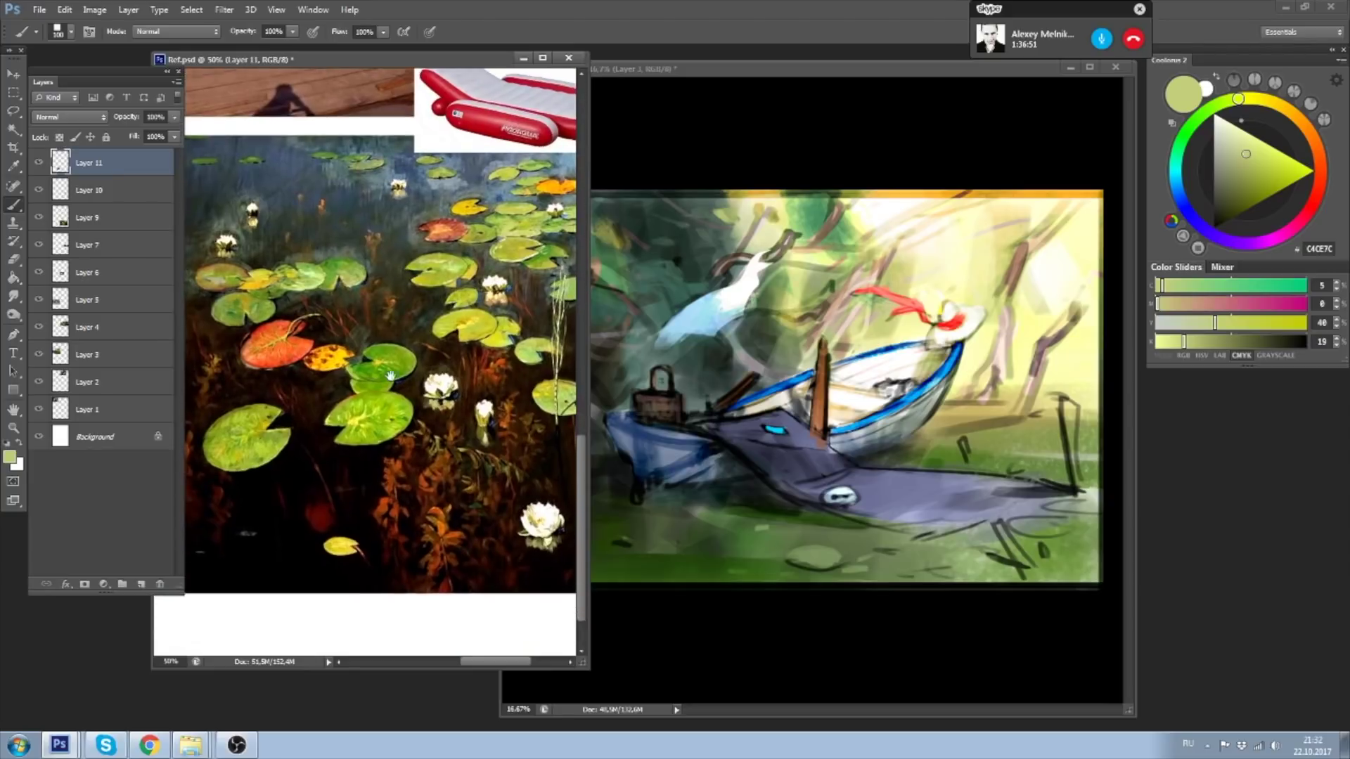
pyautogui.scroll(2, 380, 363)
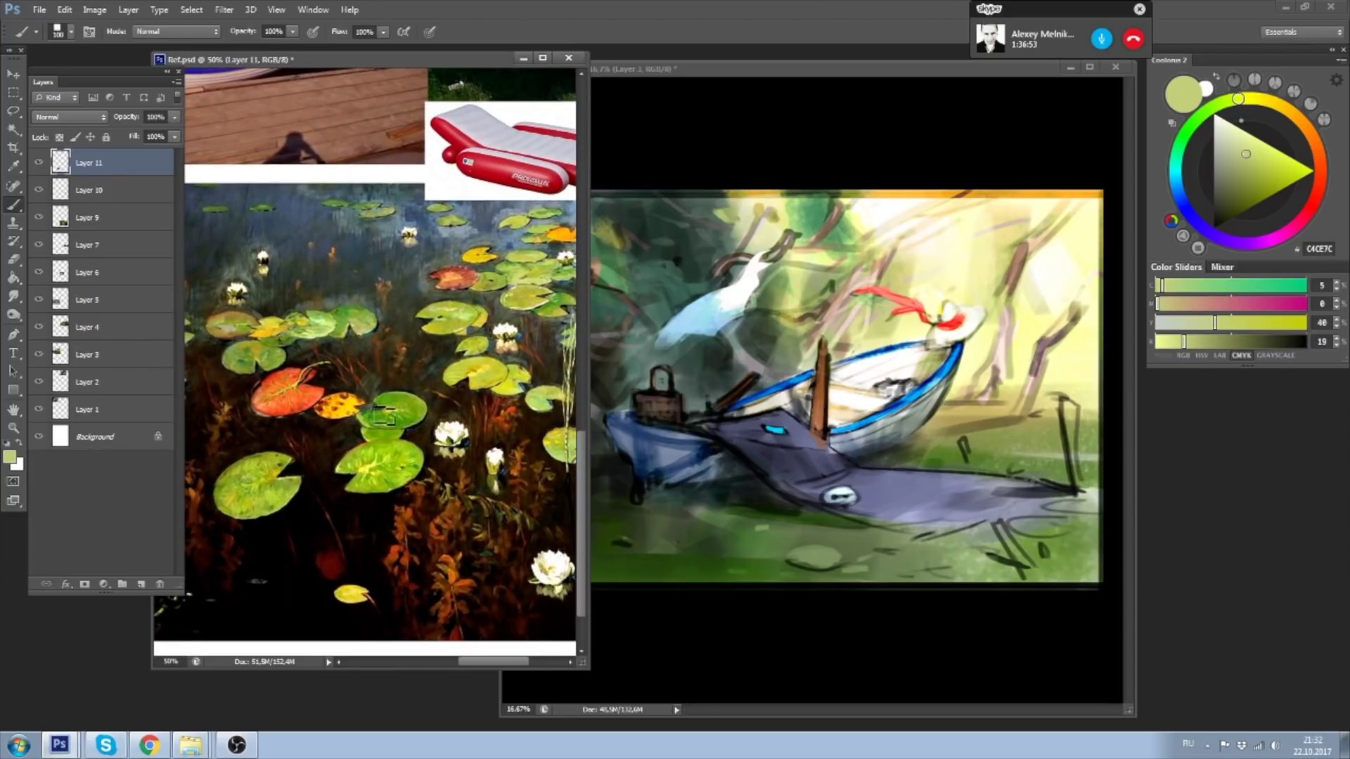
pyautogui.moveTo(423, 62); pyautogui.dragTo(403, 63)
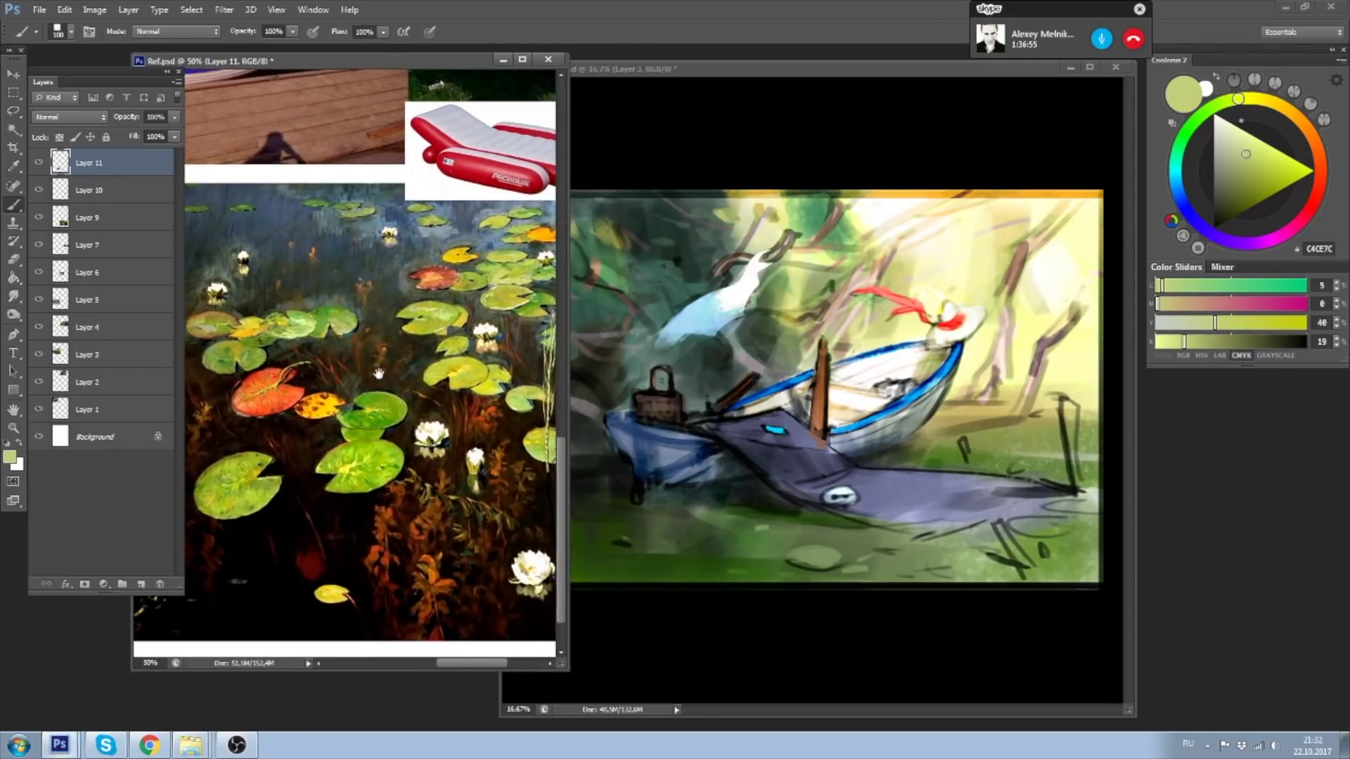
# - Scroll around the boat and lily references, then bring summer day.psd back to front
pyautogui.hotkey('ctrl', '-')
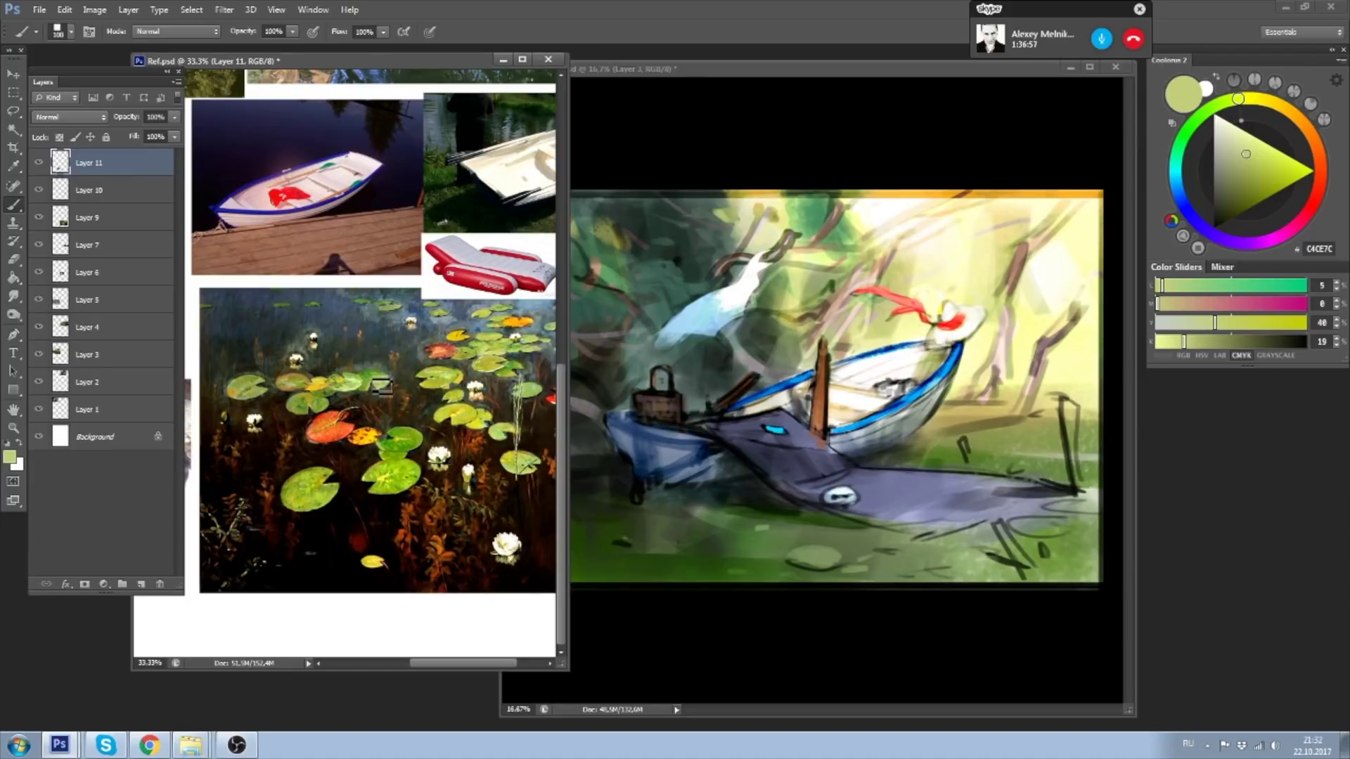
pyautogui.scroll(-3, 382, 352)
pyautogui.scroll(3, 384, 250)
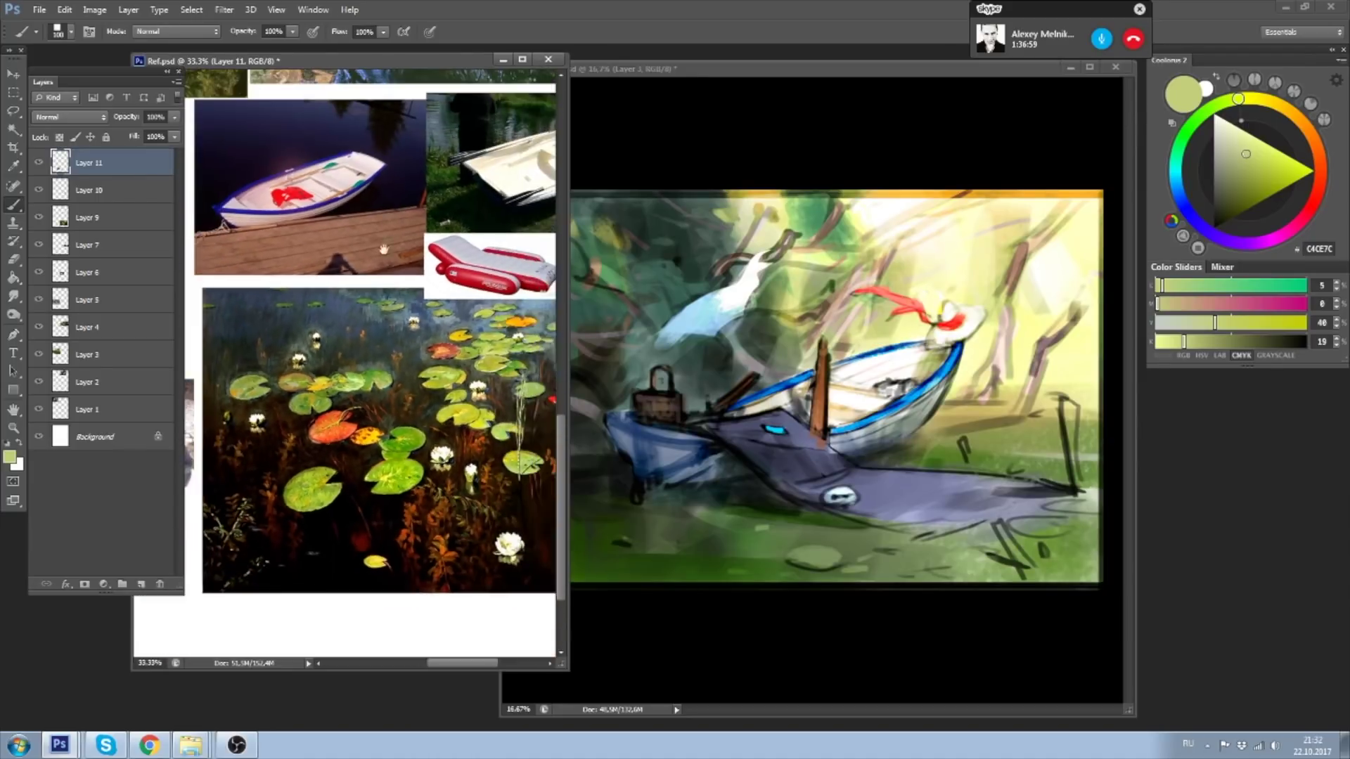
pyautogui.scroll(3, 384, 249)
pyautogui.hscroll(2, 408, 260)
pyautogui.scroll(1, 429, 274)
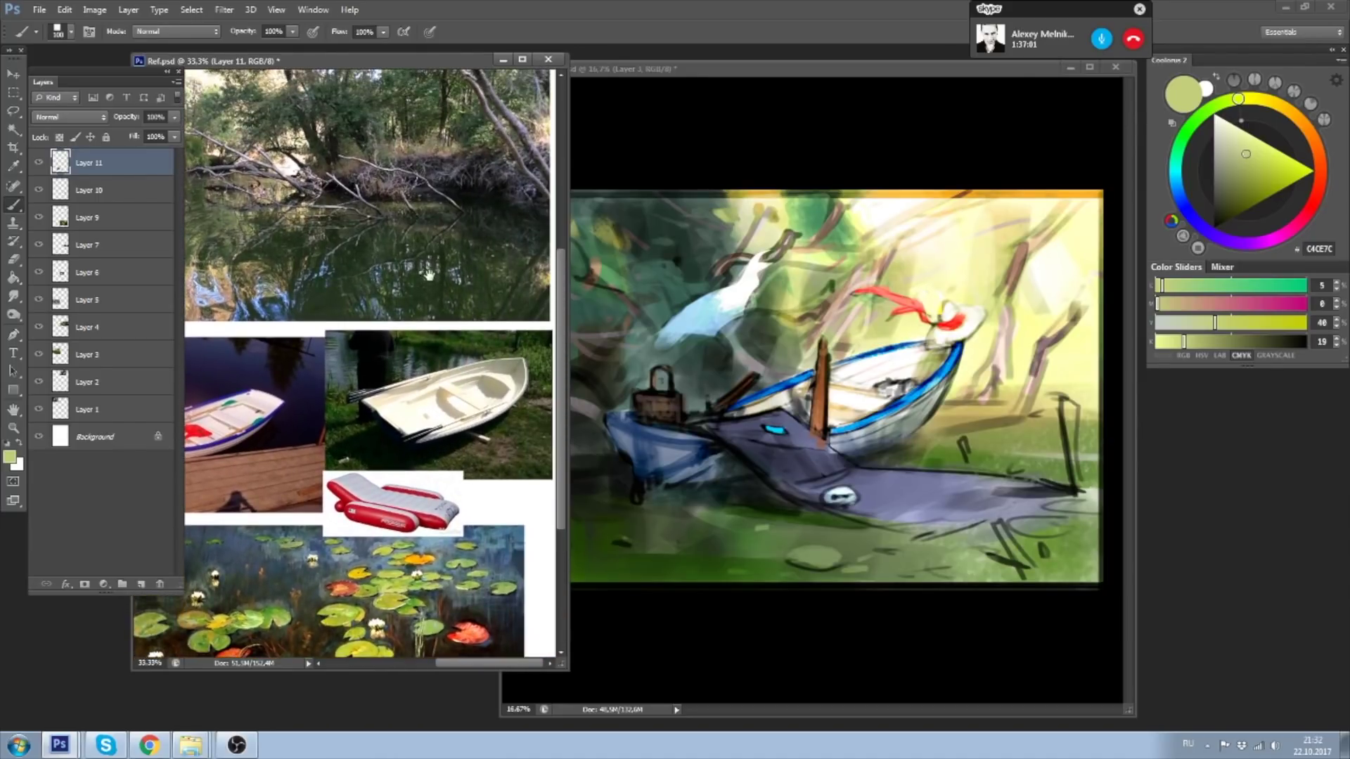
pyautogui.scroll(3, 397, 211)
pyautogui.scroll(3, 386, 239)
pyautogui.hscroll(-2, 380, 268)
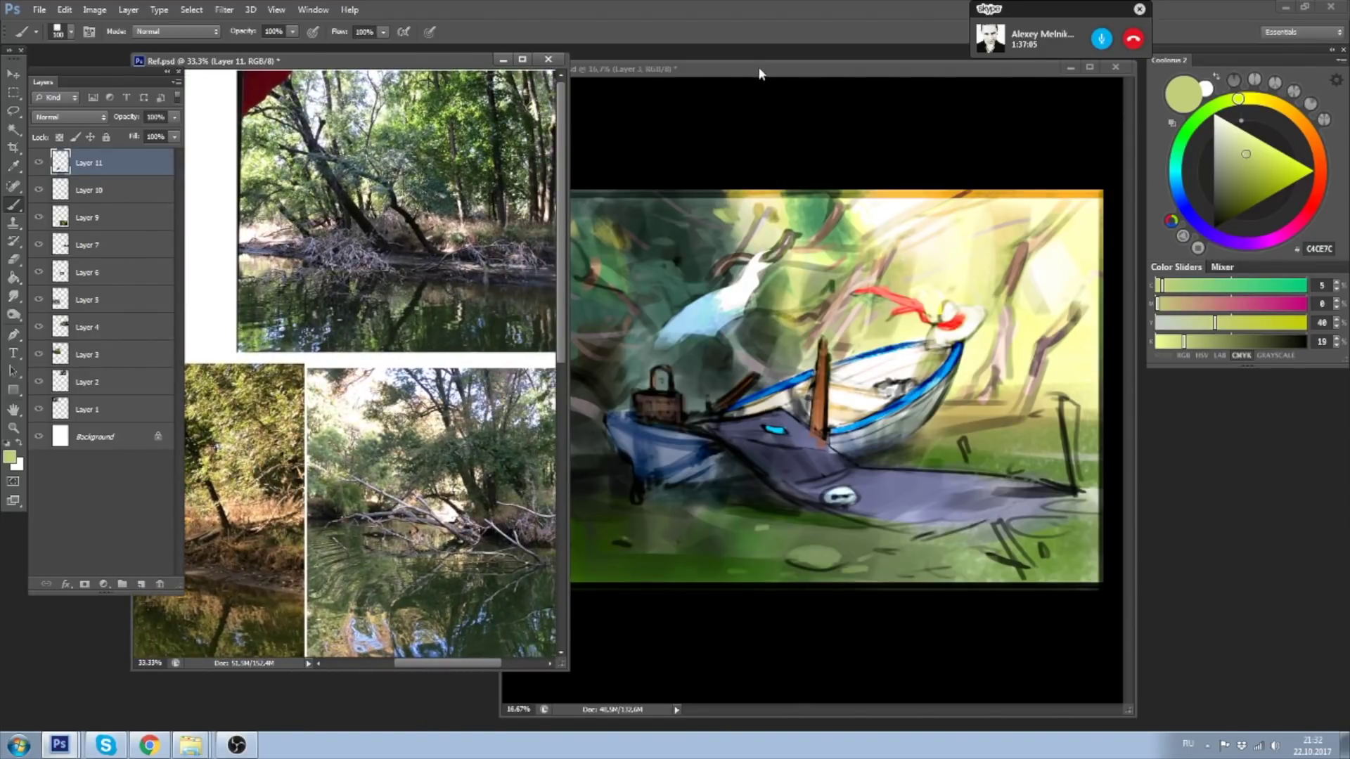
pyautogui.click(759, 71)
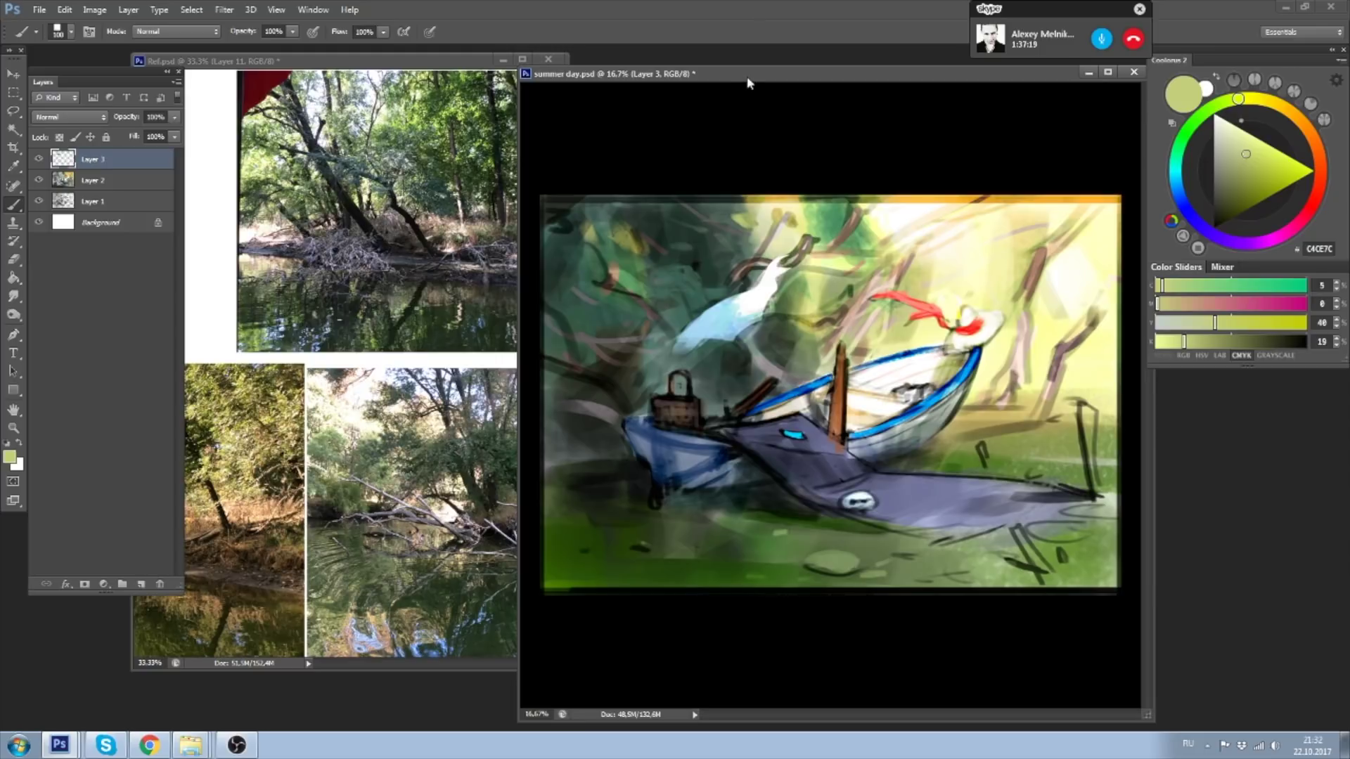
# - Zoom and pan the painting, moving its window left so the whole picture fits
pyautogui.moveTo(746, 76); pyautogui.dragTo(744, 71)
pyautogui.click(701, 158)
pyautogui.moveTo(681, 138); pyautogui.dragTo(742, 139)
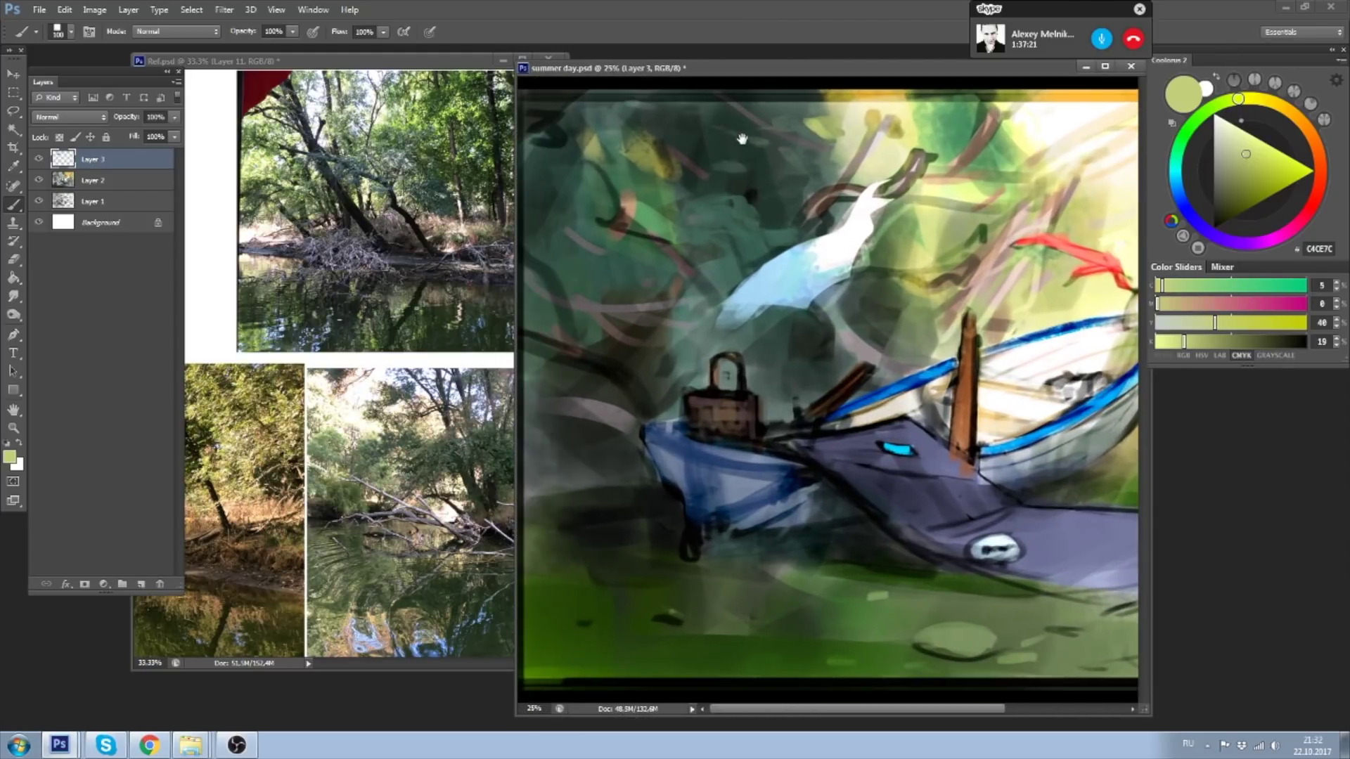
pyautogui.moveTo(751, 69); pyautogui.dragTo(734, 72)
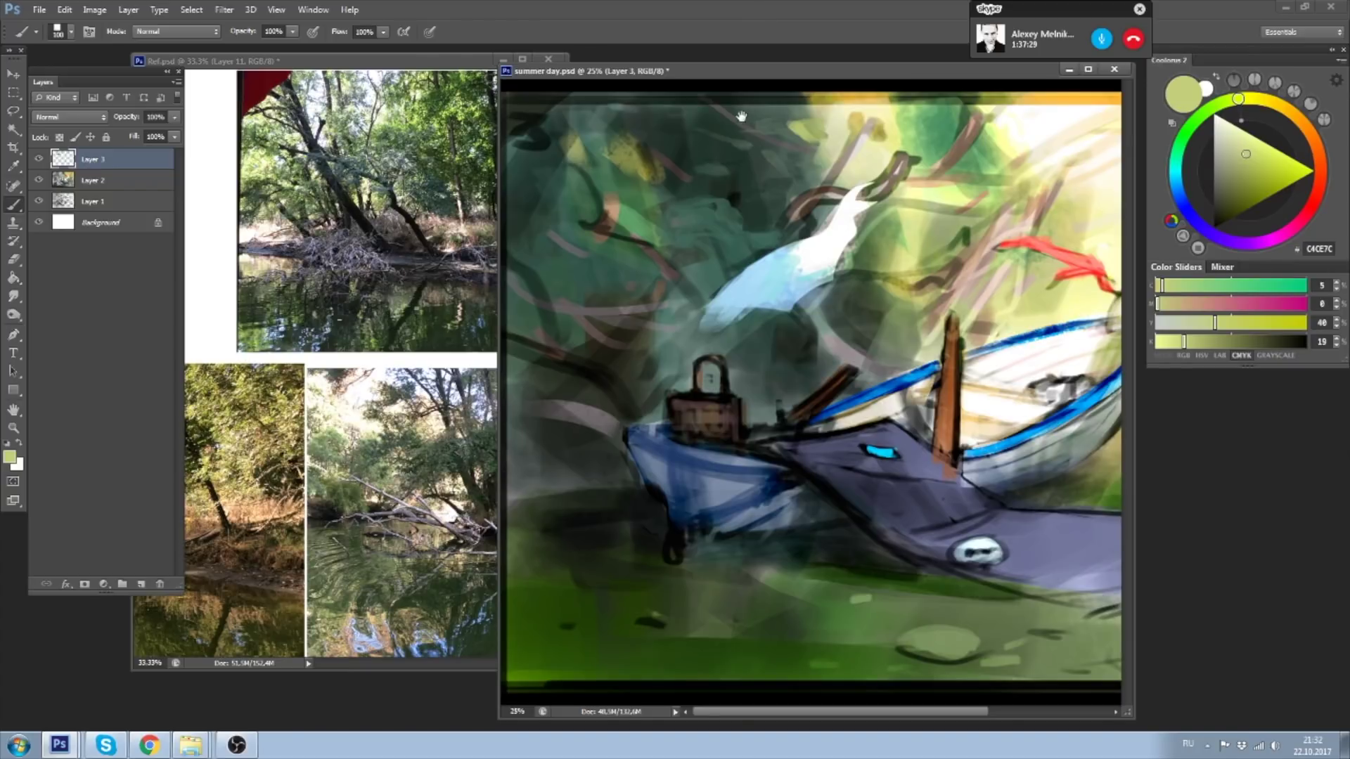
pyautogui.hotkey('ctrl', '-')
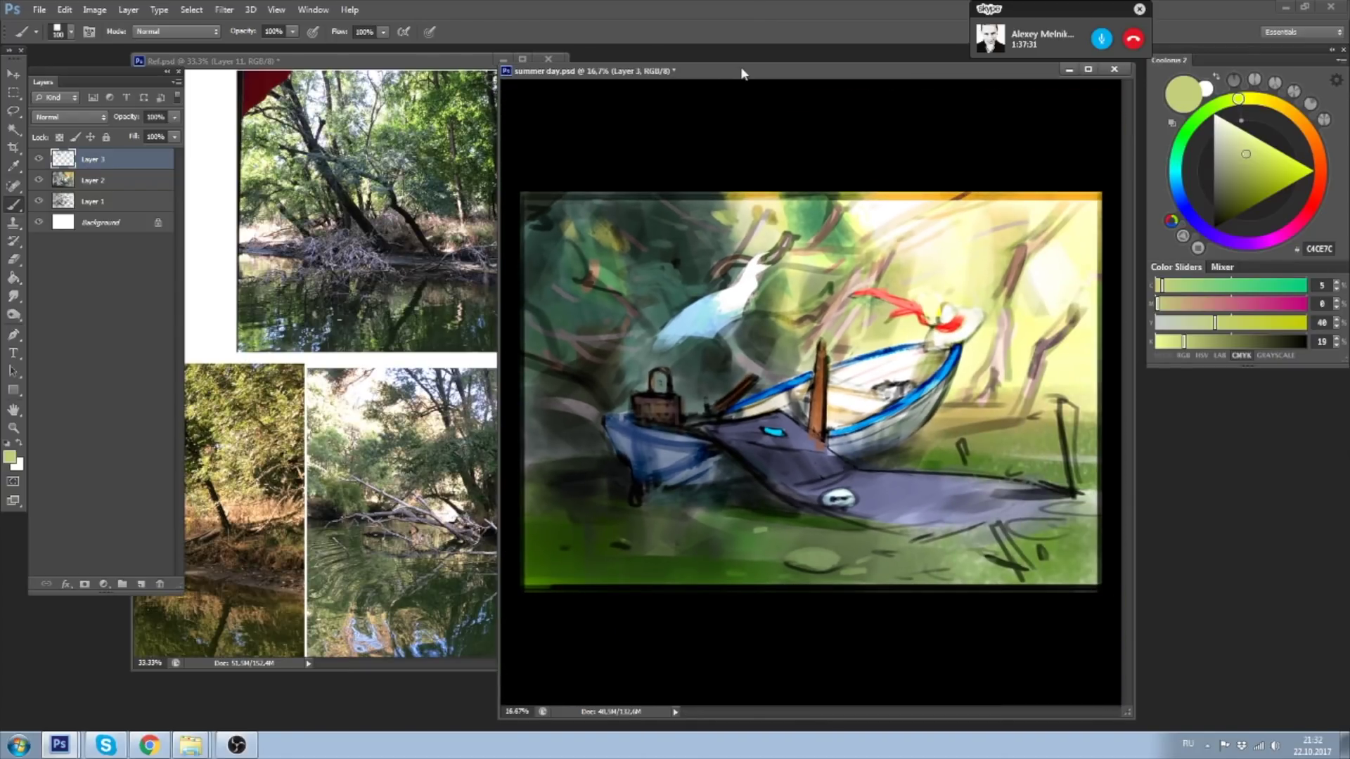
pyautogui.moveTo(741, 69); pyautogui.dragTo(683, 73)
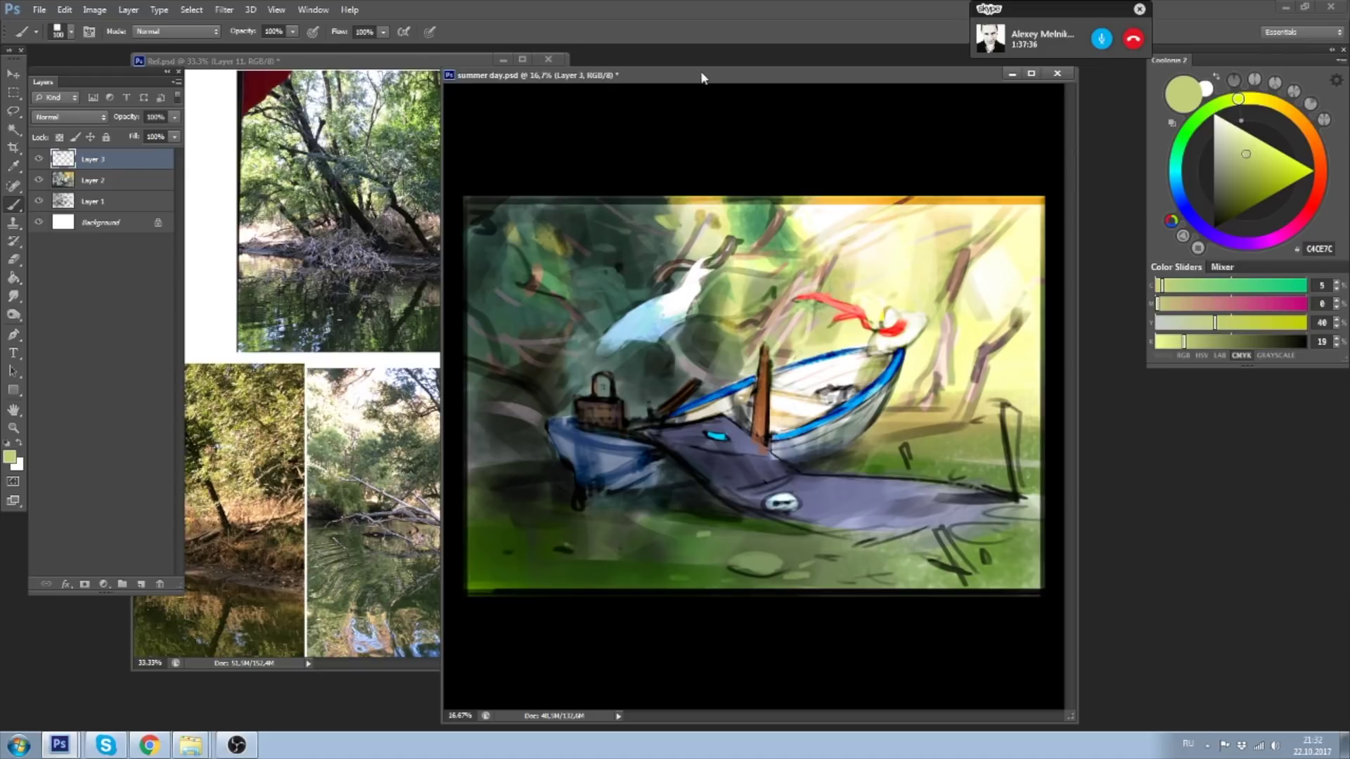
pyautogui.moveTo(704, 75); pyautogui.dragTo(699, 75)
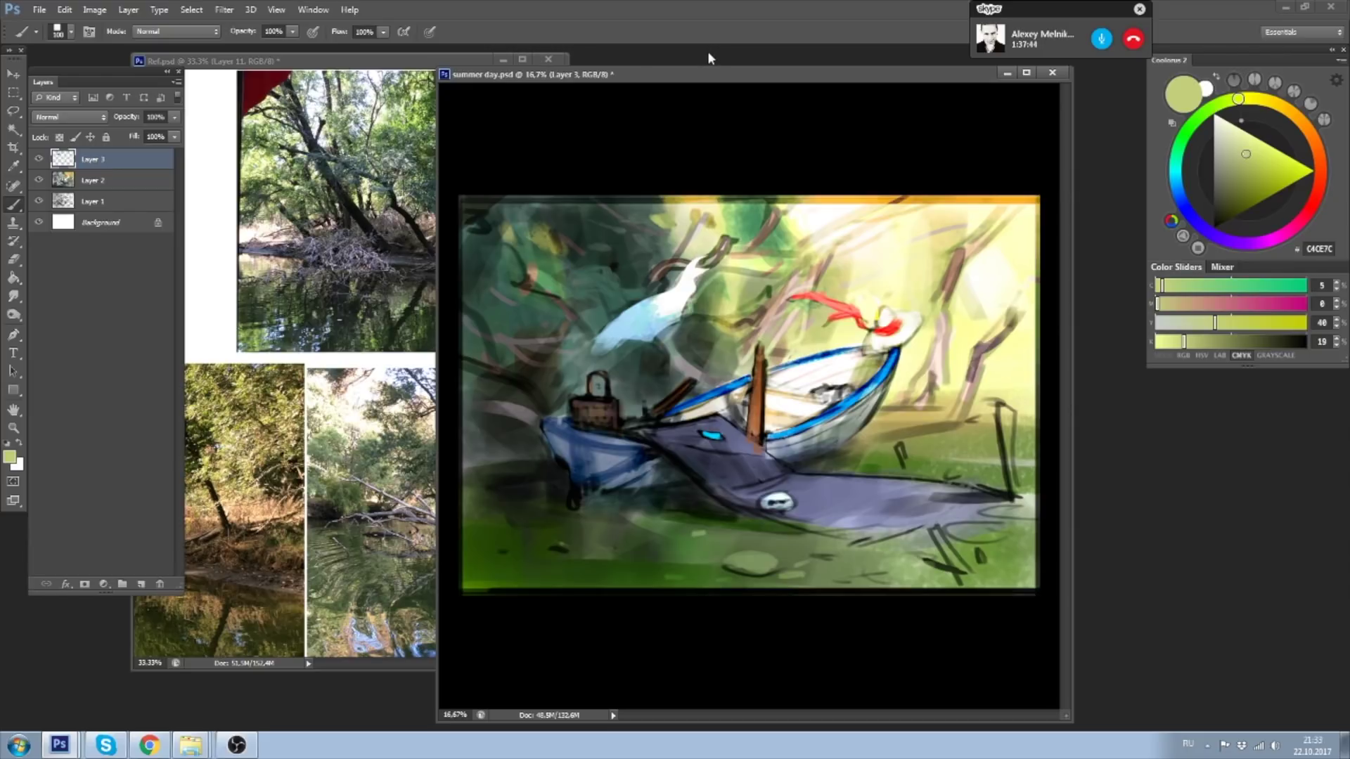
# - Widen and shorten the painting window, reposition it near the top, and zoom to 33.3%
pyautogui.moveTo(714, 76)
pyautogui.mouseDown()
pyautogui.moveTo(735, 74)
pyautogui.moveTo(621, 70)
pyautogui.mouseUp()
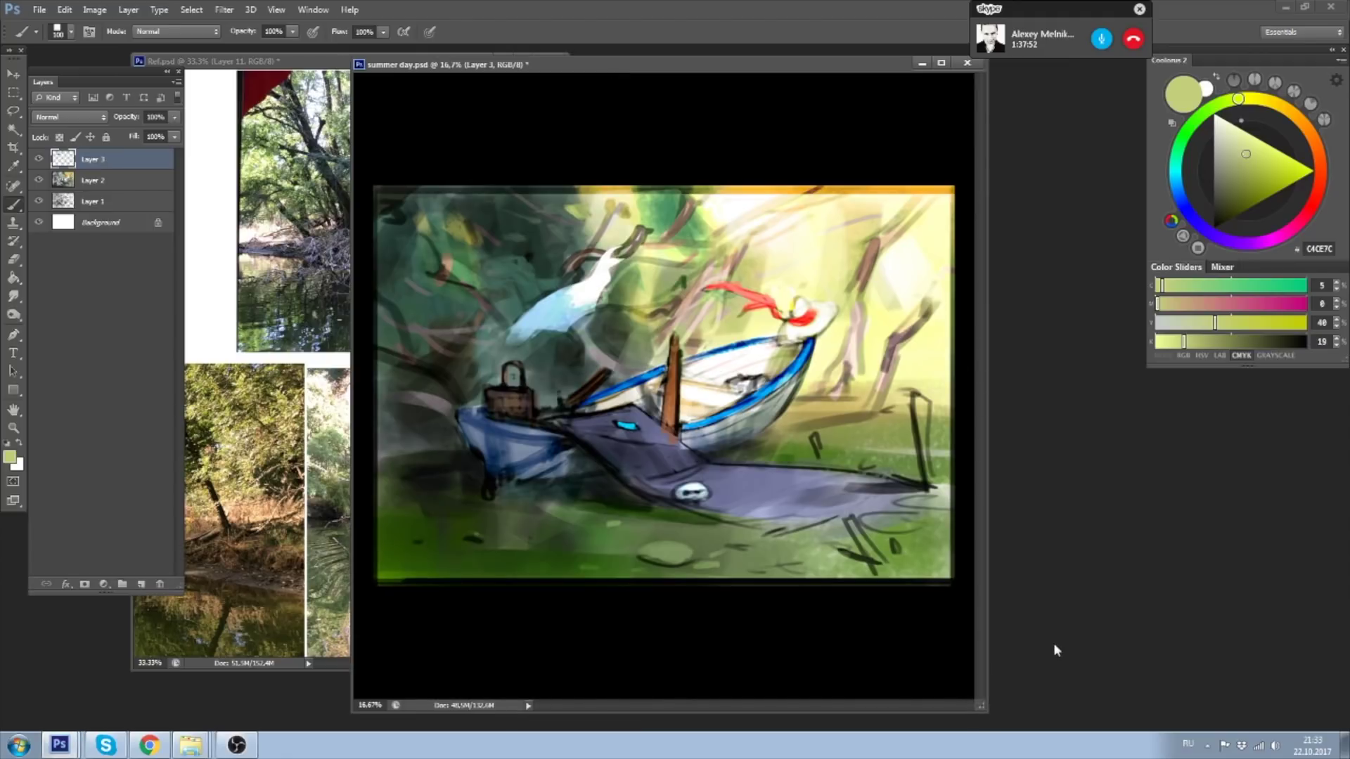
pyautogui.moveTo(977, 707); pyautogui.dragTo(1063, 664)
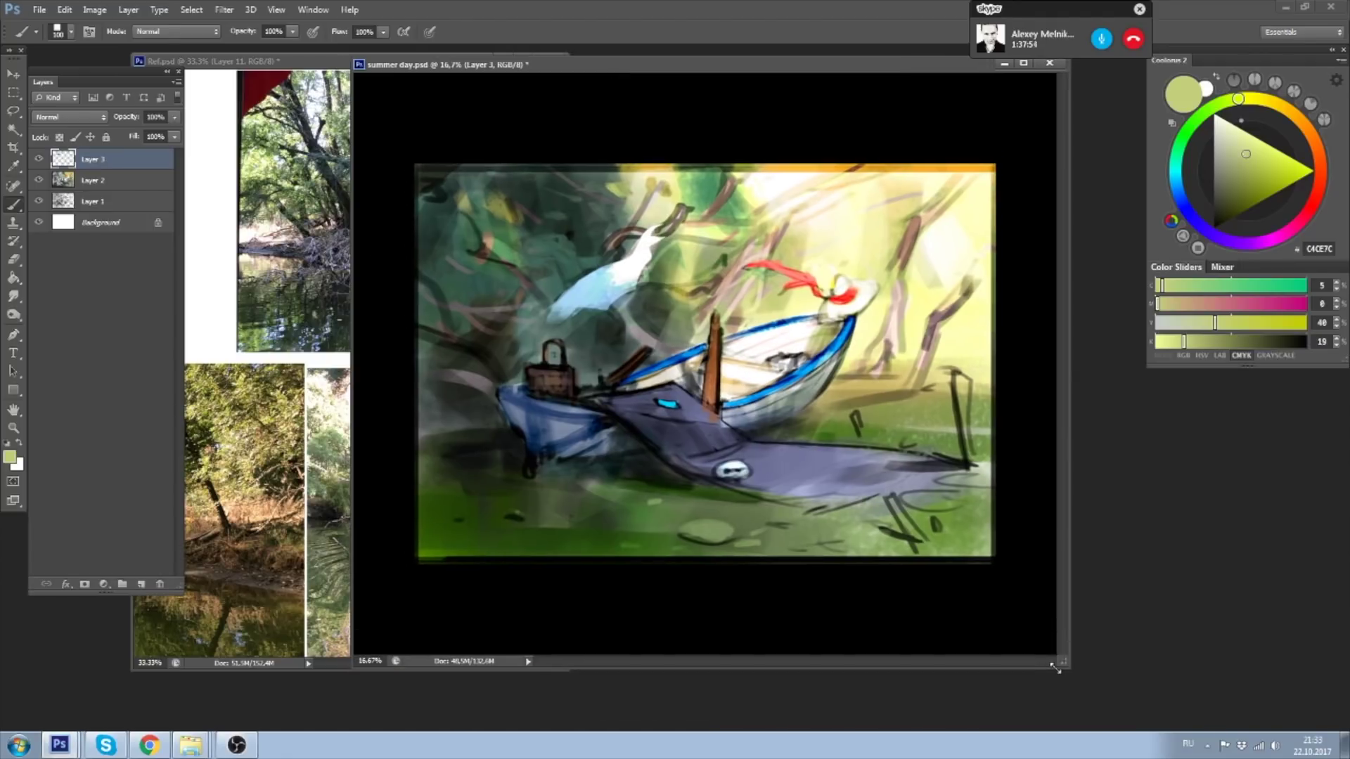
pyautogui.moveTo(716, 68); pyautogui.dragTo(865, 122)
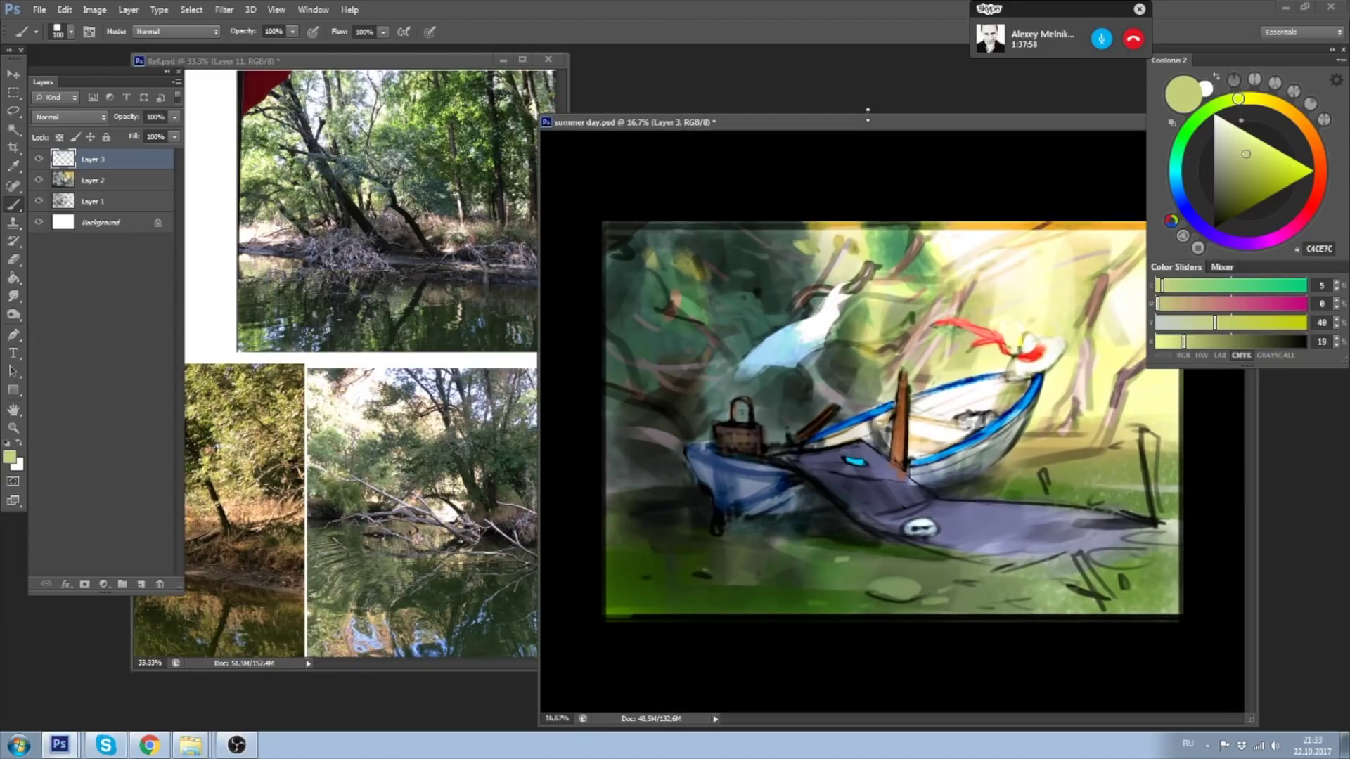
pyautogui.moveTo(865, 121); pyautogui.dragTo(878, 35)
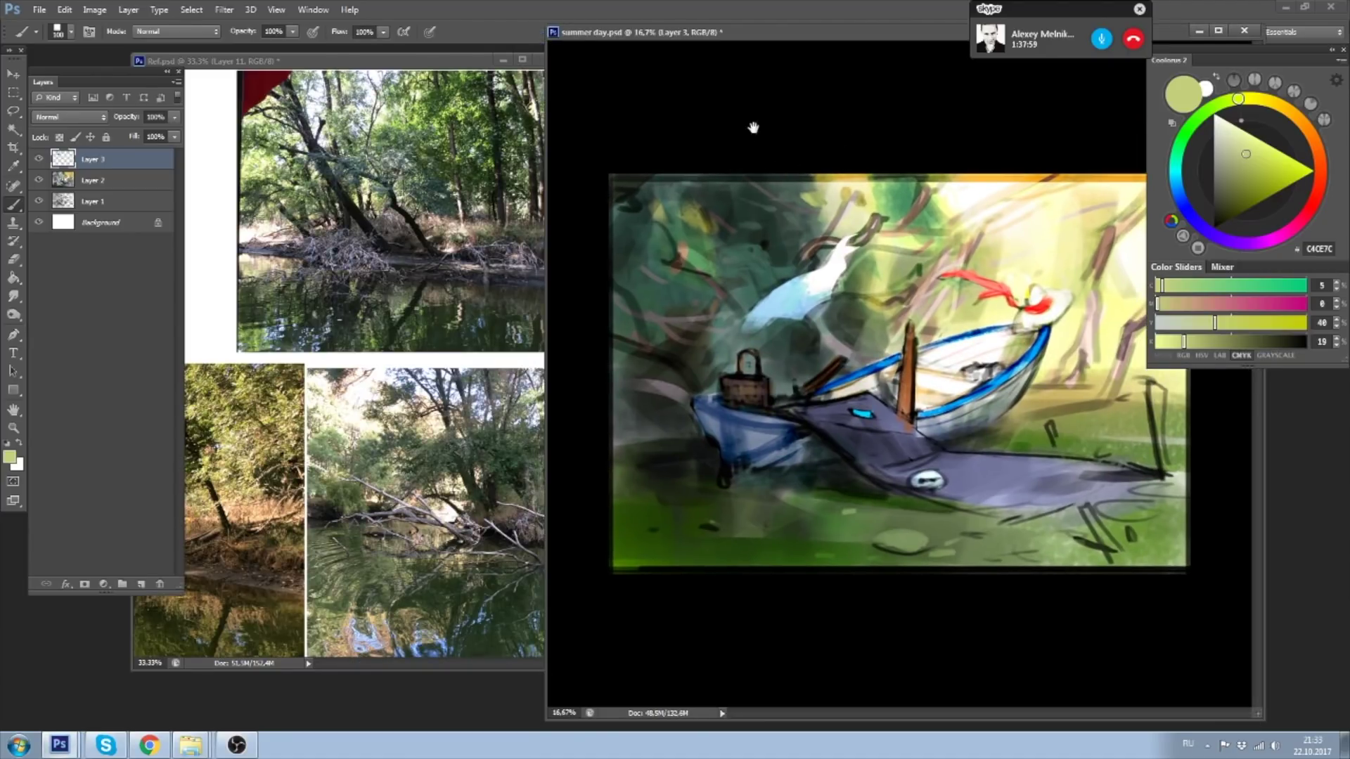
pyautogui.moveTo(779, 37); pyautogui.dragTo(784, 39)
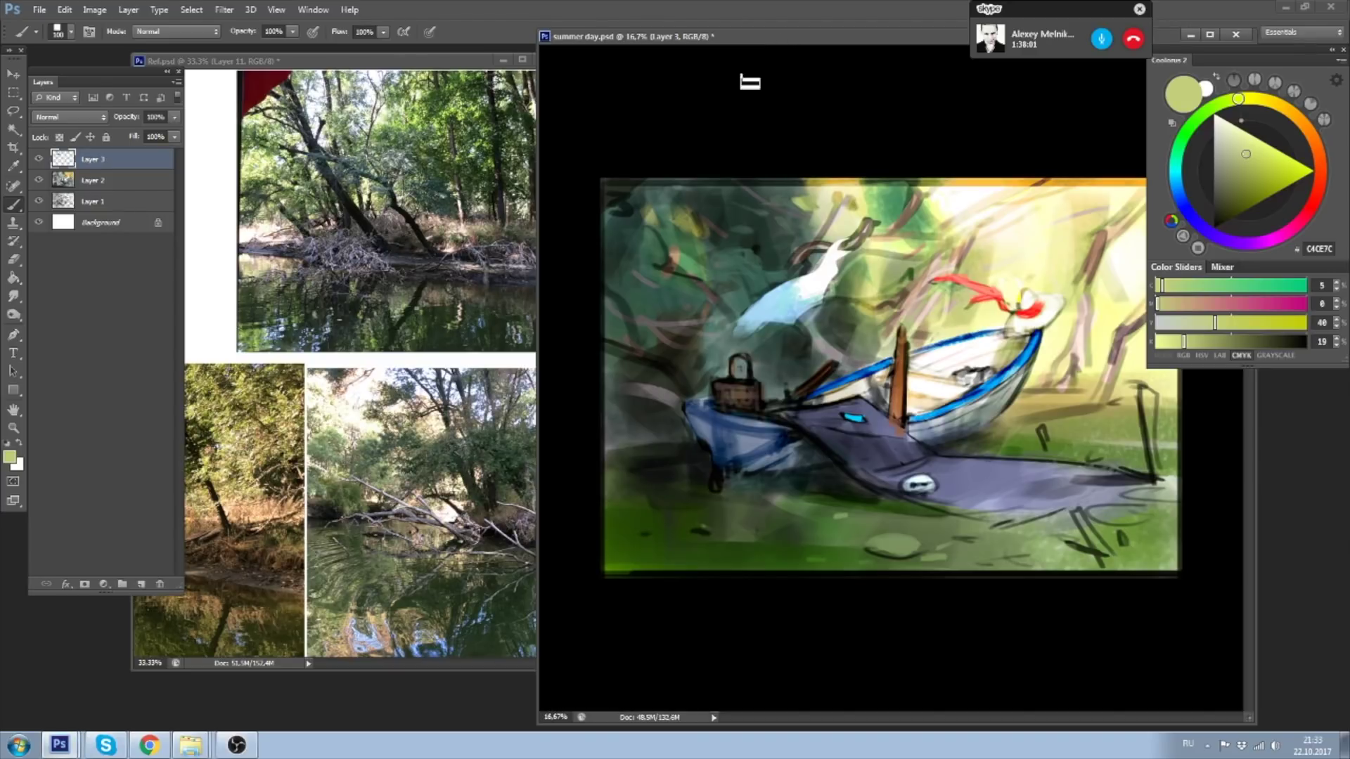
pyautogui.hotkey('ctrl', '+')
pyautogui.hotkey('ctrl', '+')
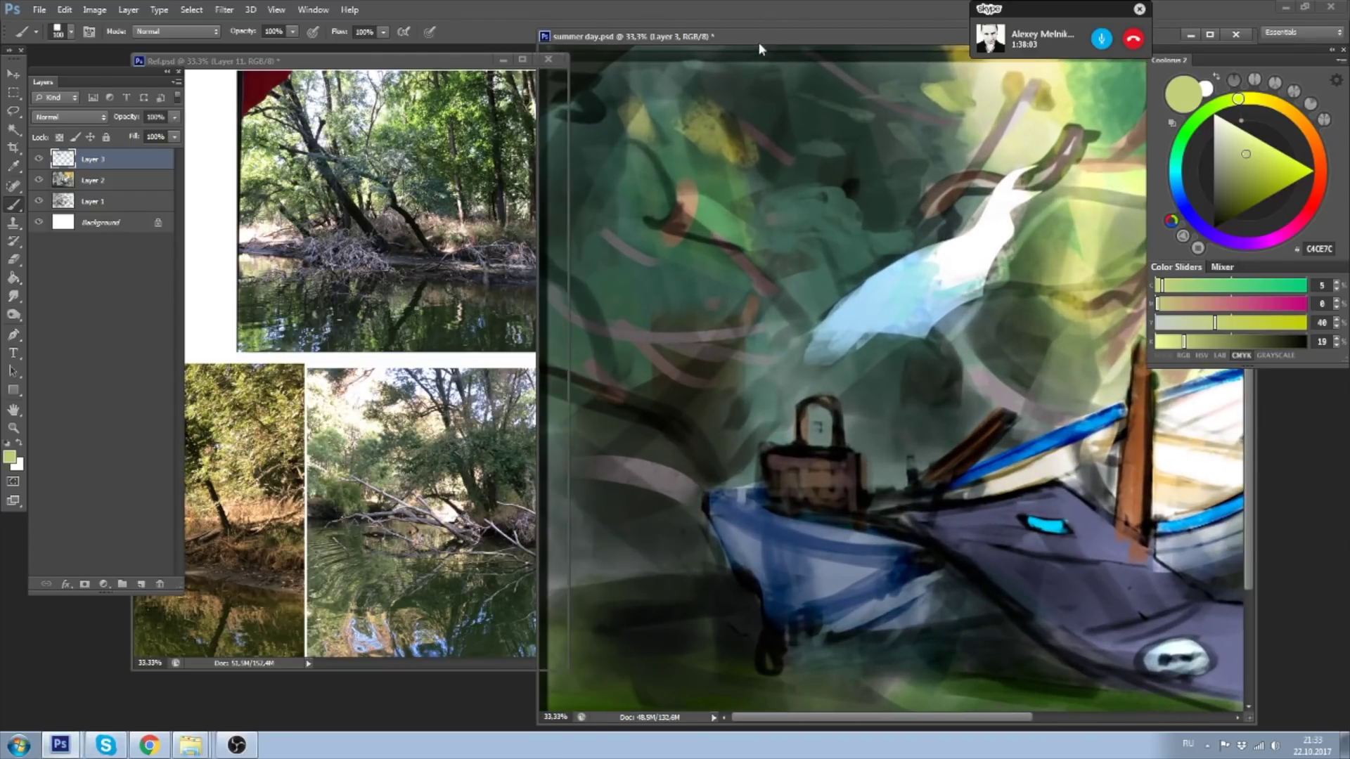
# - Sample a dark green and adjust it cooler, less yellow and slightly lighter
pyautogui.moveTo(758, 48); pyautogui.dragTo(749, 57)
pyautogui.keyDown('alt'); pyautogui.click(842, 203); pyautogui.keyUp('alt')
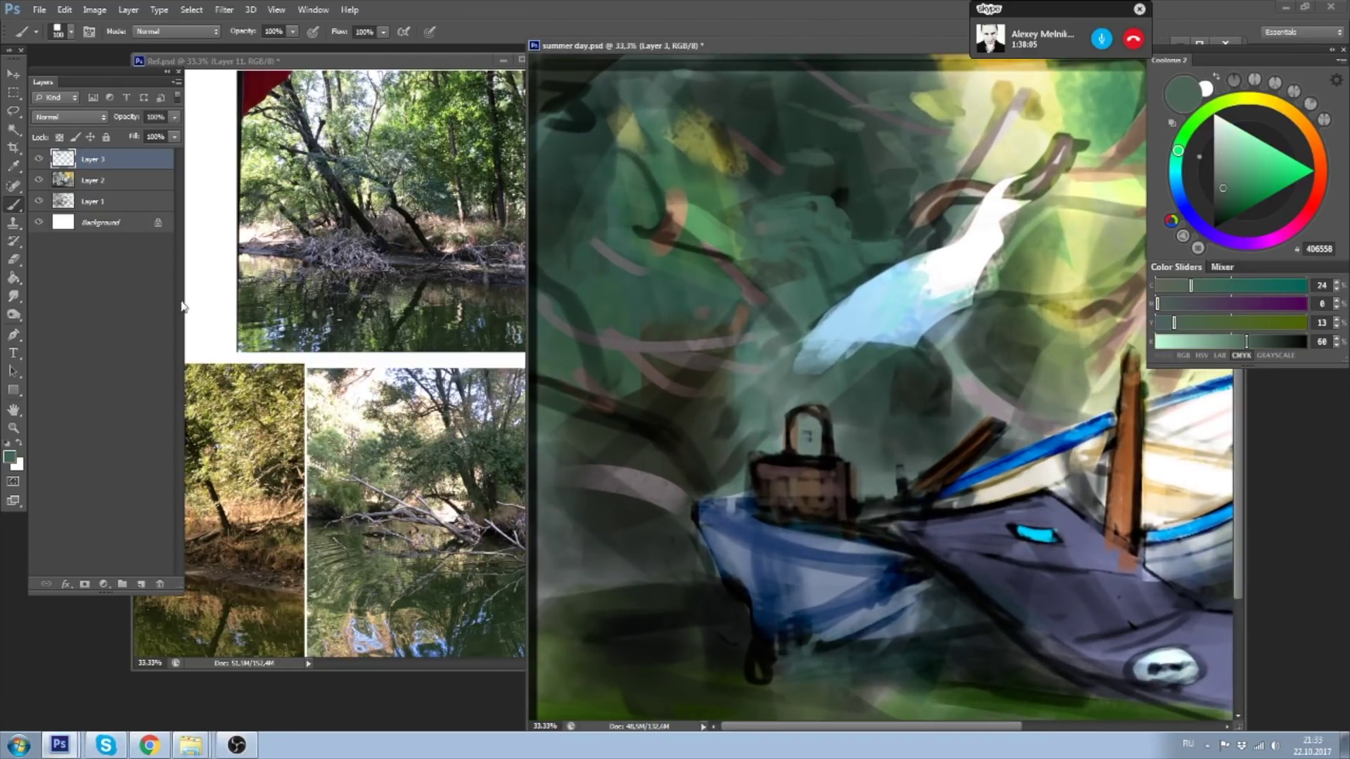
pyautogui.click(1170, 303)
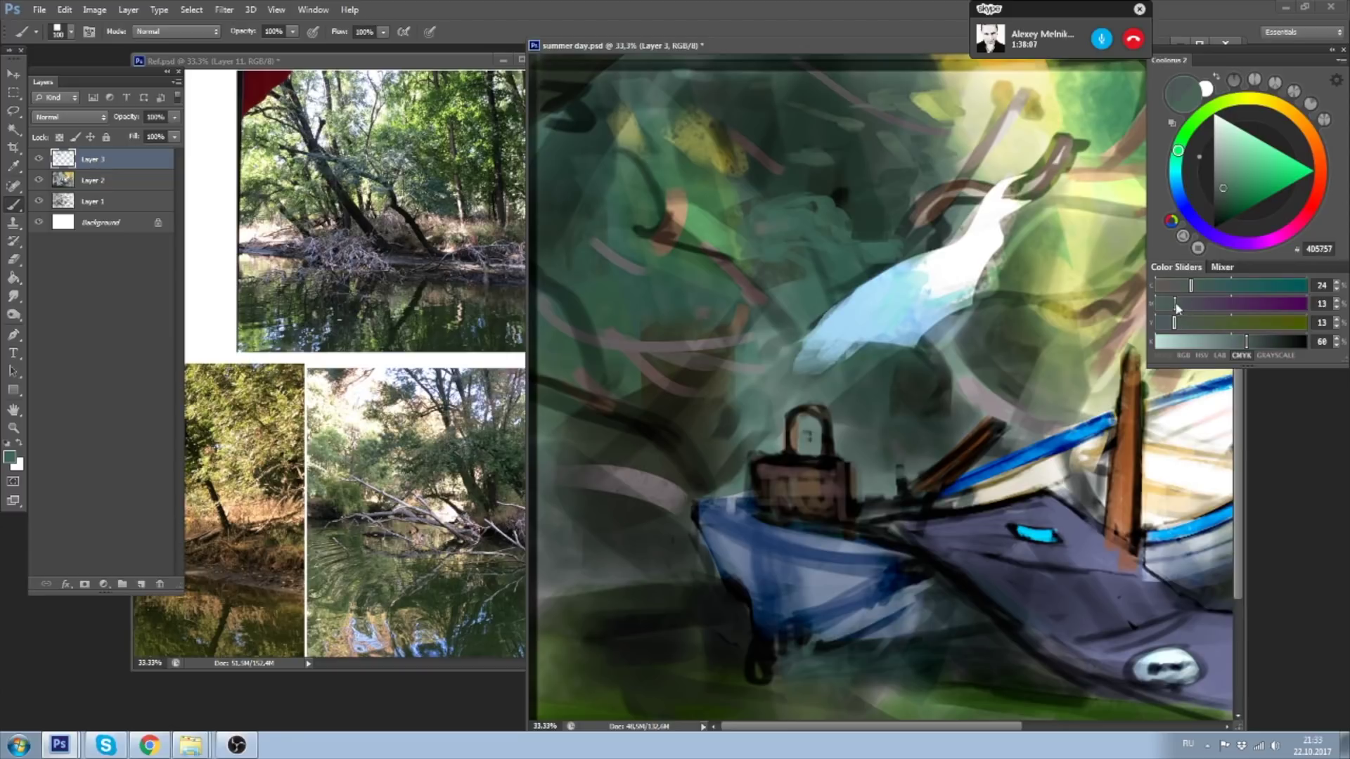
pyautogui.moveTo(1174, 322); pyautogui.dragTo(1164, 323)
pyautogui.click(1170, 323)
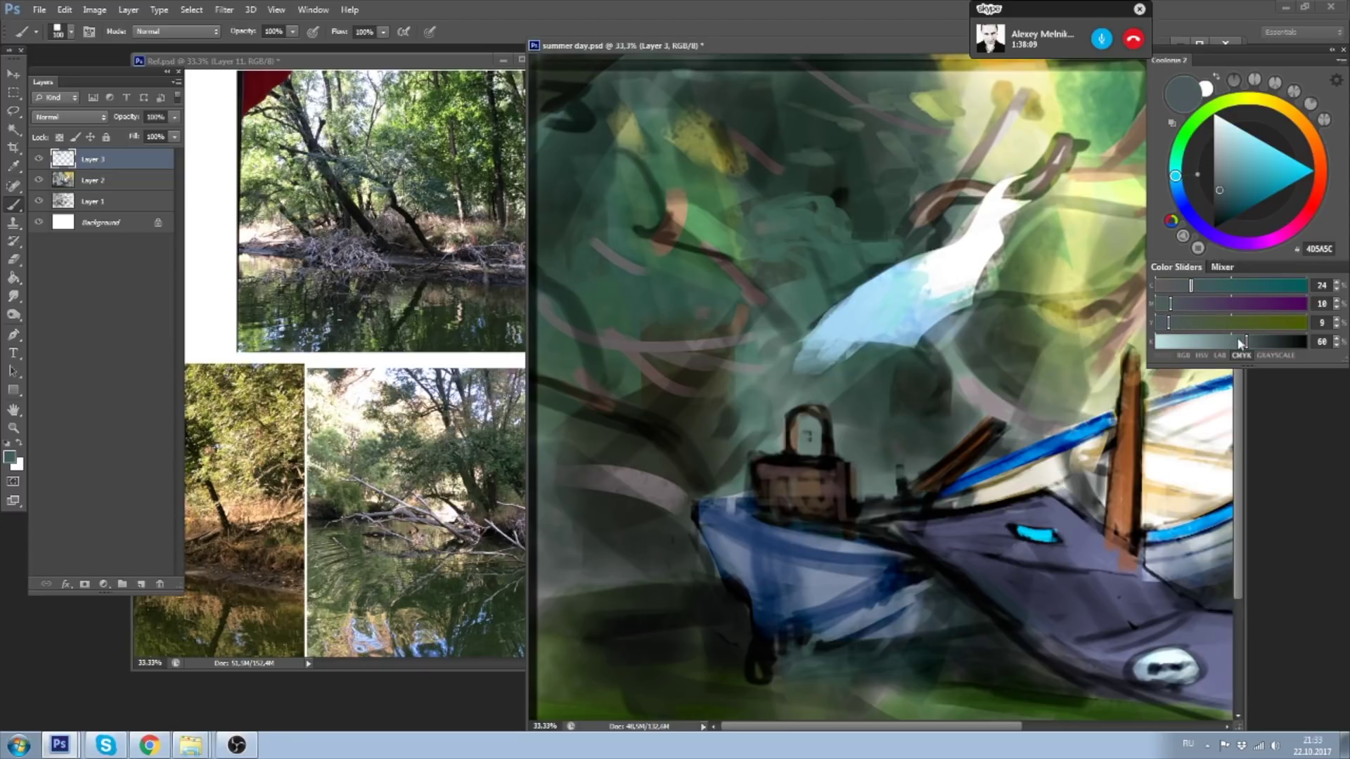
pyautogui.moveTo(1245, 342); pyautogui.dragTo(1242, 342)
pyautogui.moveTo(911, 47); pyautogui.dragTo(883, 50)
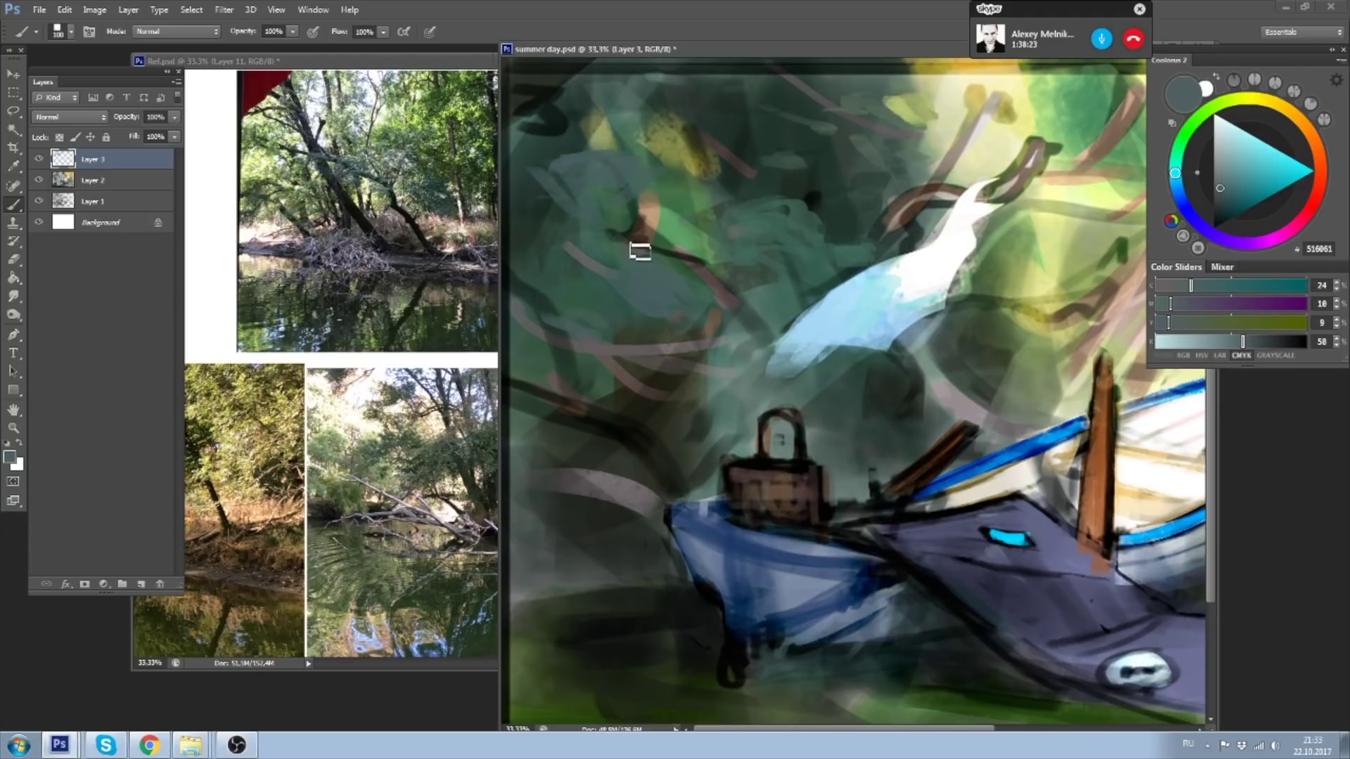
# - Show the painting at 25%, shift the colour to a bluer grey, and rearrange the window
pyautogui.keyDown('alt'); pyautogui.click(714, 204); pyautogui.keyUp('alt')
pyautogui.keyDown('alt'); pyautogui.click(773, 152); pyautogui.keyUp('alt')
pyautogui.keyDown('ctrl'); pyautogui.click(637, 188); pyautogui.keyUp('ctrl')
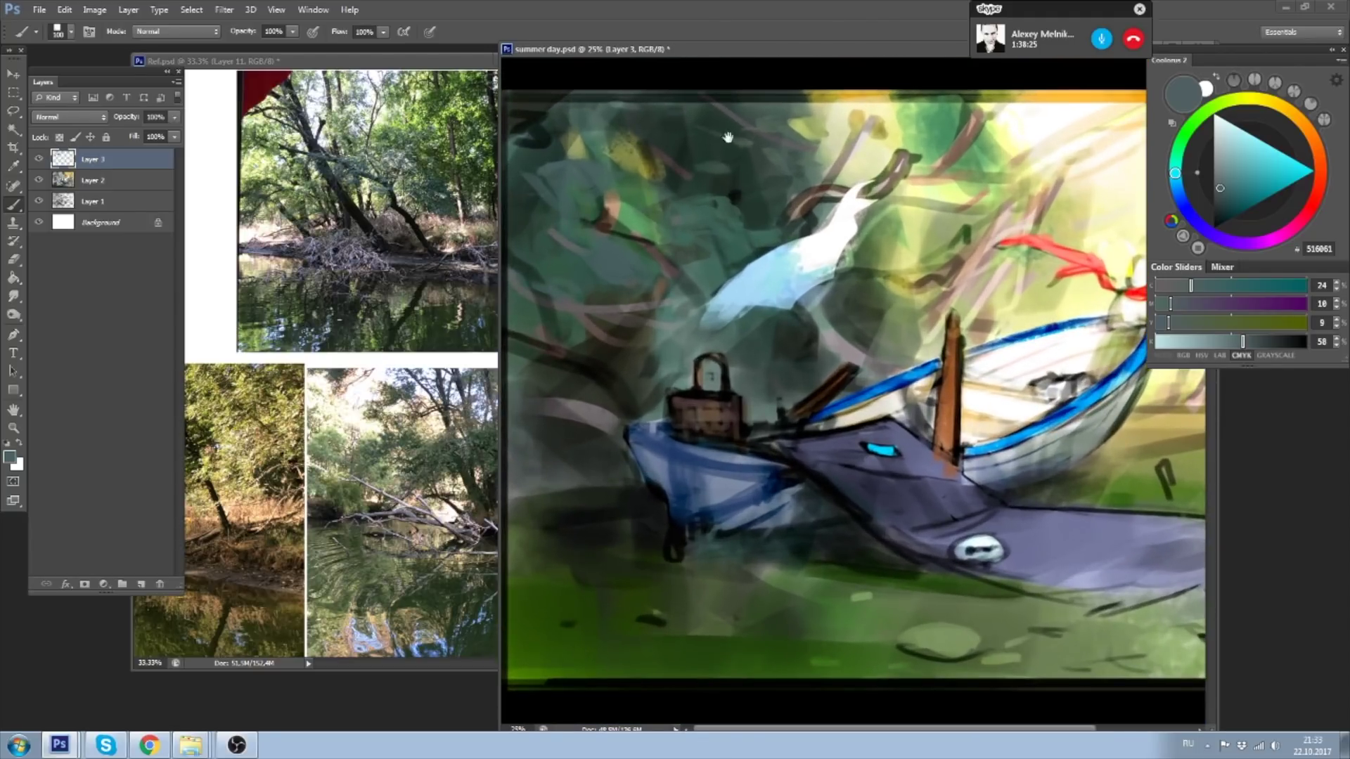
pyautogui.moveTo(679, 54); pyautogui.dragTo(692, 54)
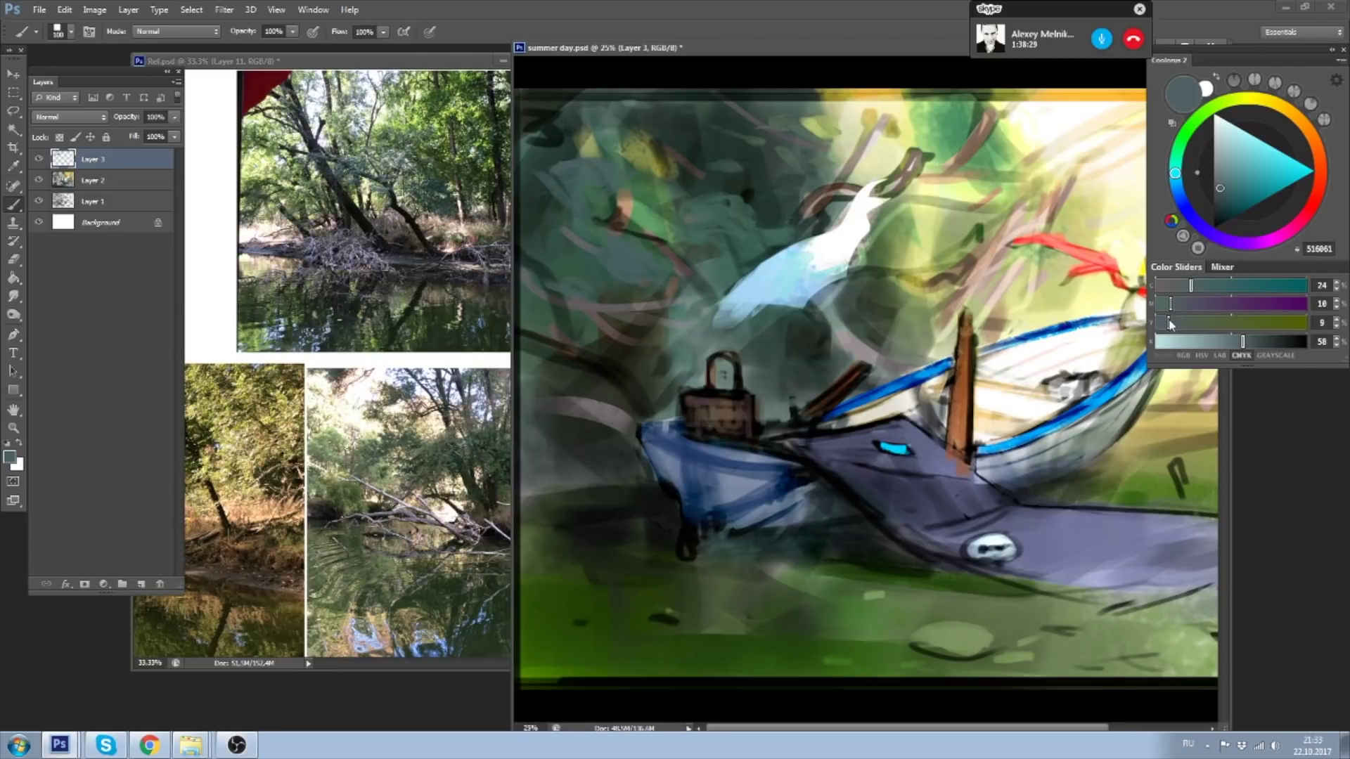
pyautogui.moveTo(1171, 304); pyautogui.dragTo(1177, 304)
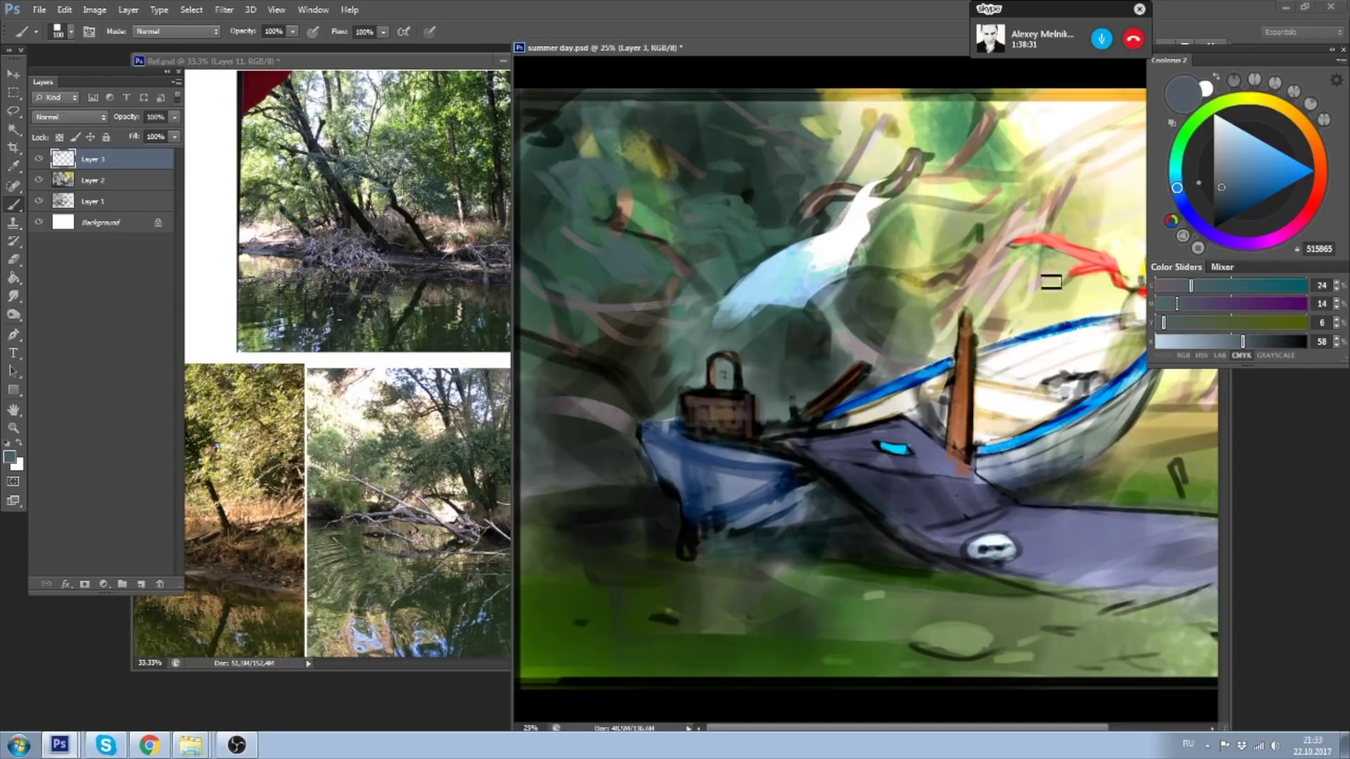
pyautogui.moveTo(791, 54)
pyautogui.mouseDown()
pyautogui.moveTo(777, 65)
pyautogui.moveTo(741, 52)
pyautogui.mouseUp()
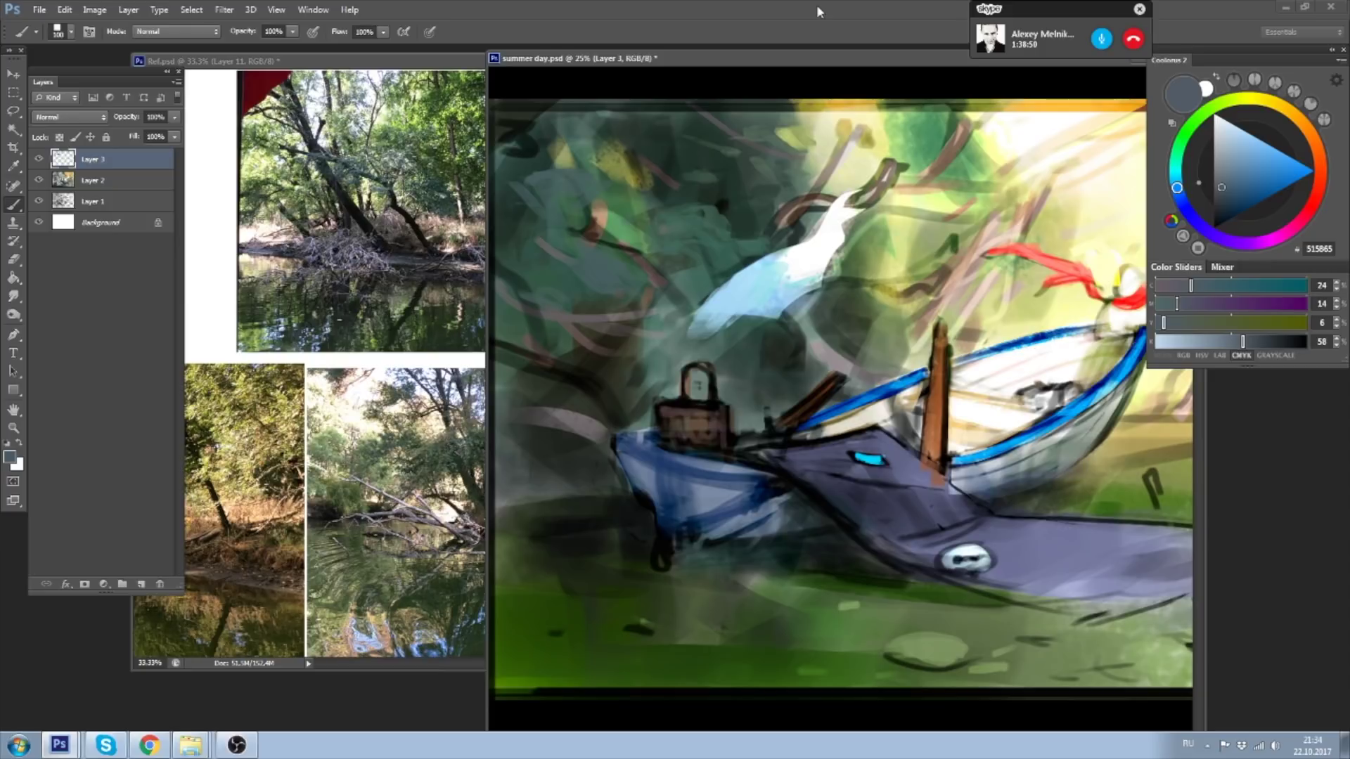
pyautogui.moveTo(690, 56); pyautogui.dragTo(695, 59)
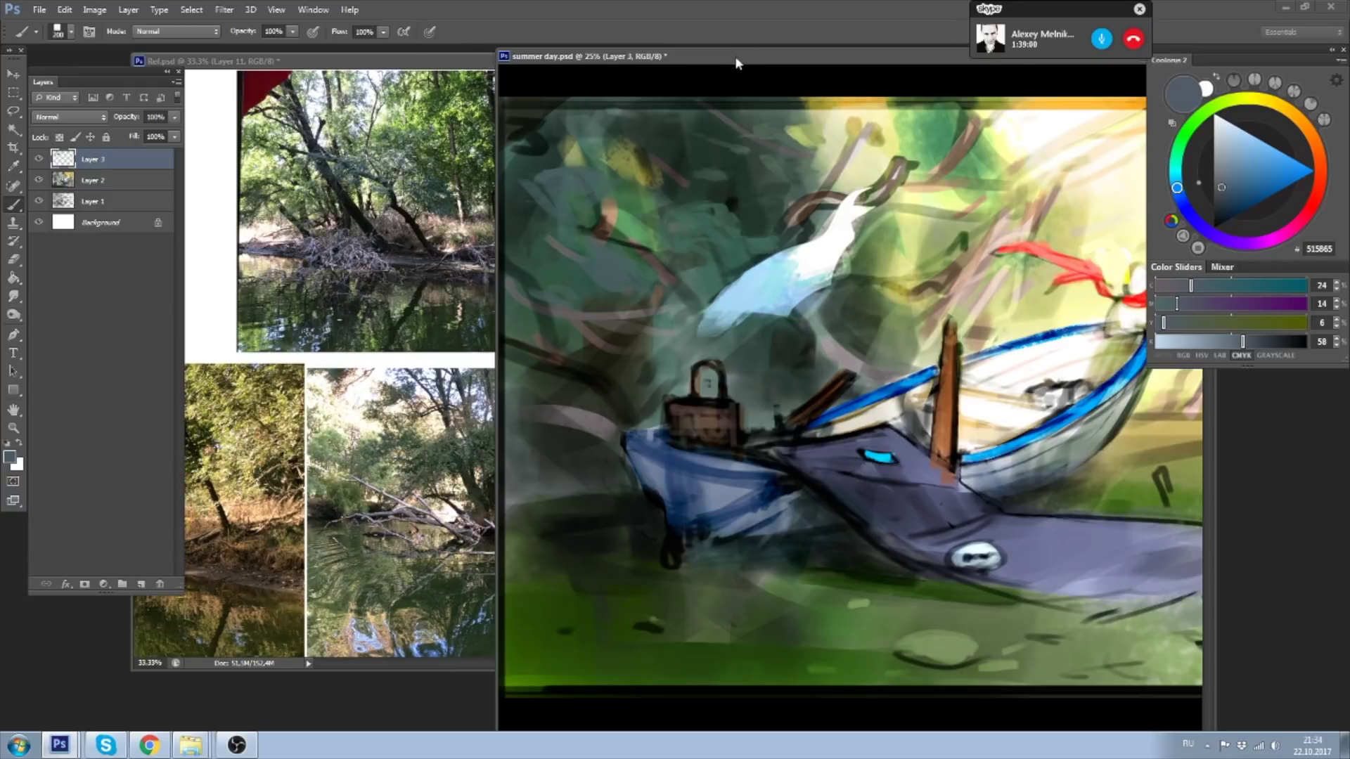
pyautogui.moveTo(736, 64); pyautogui.dragTo(739, 54)
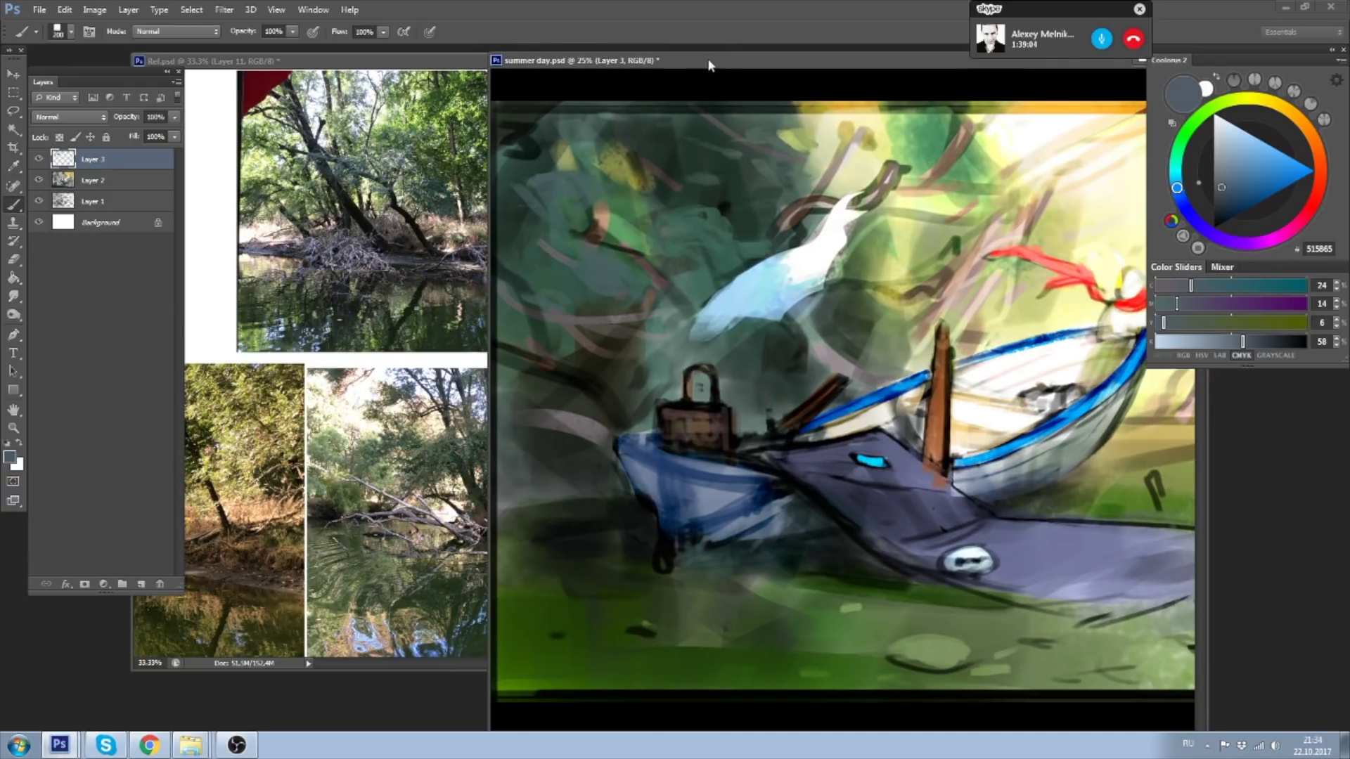
pyautogui.moveTo(709, 61); pyautogui.dragTo(701, 85)
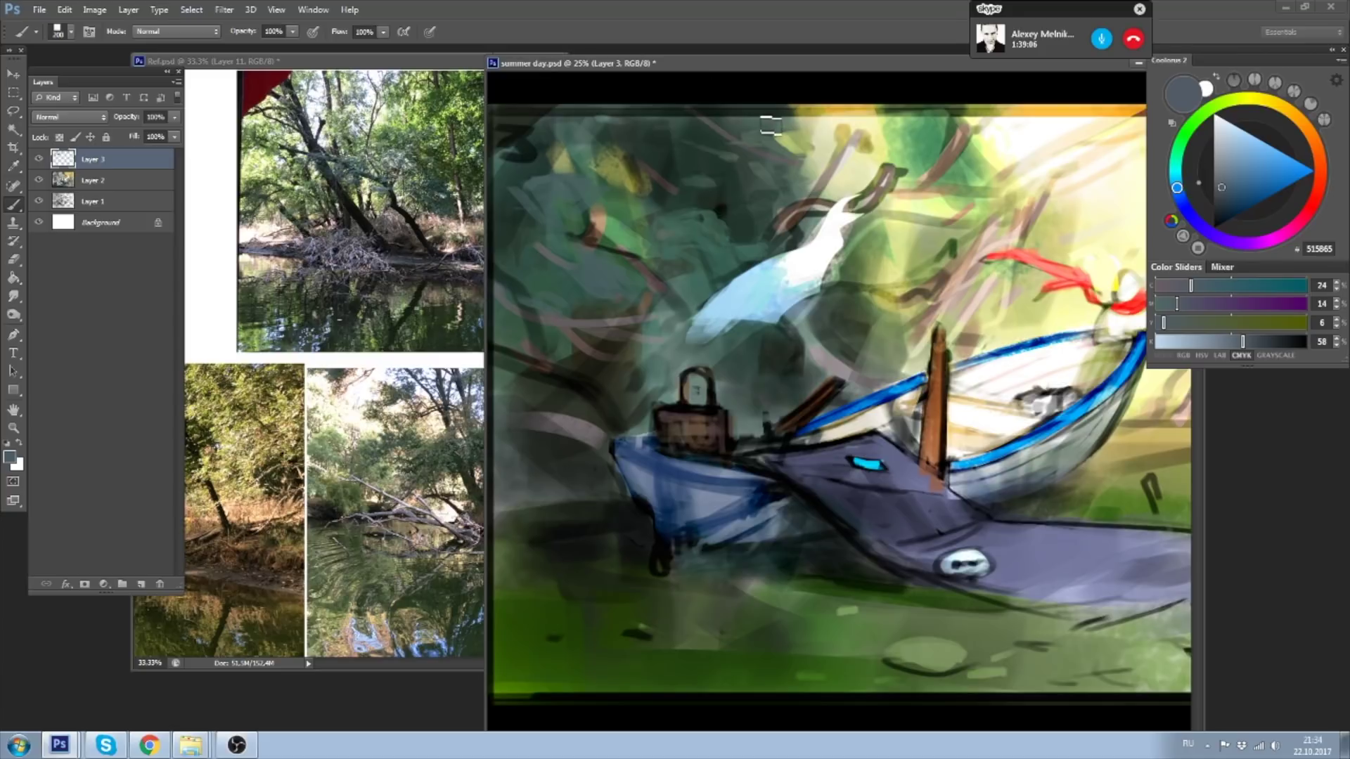
# - Sample a foliage green, deepen it to 1C2B20, and set the brush to 175 px
pyautogui.keyDown('alt'); pyautogui.click(684, 128); pyautogui.keyUp('alt')
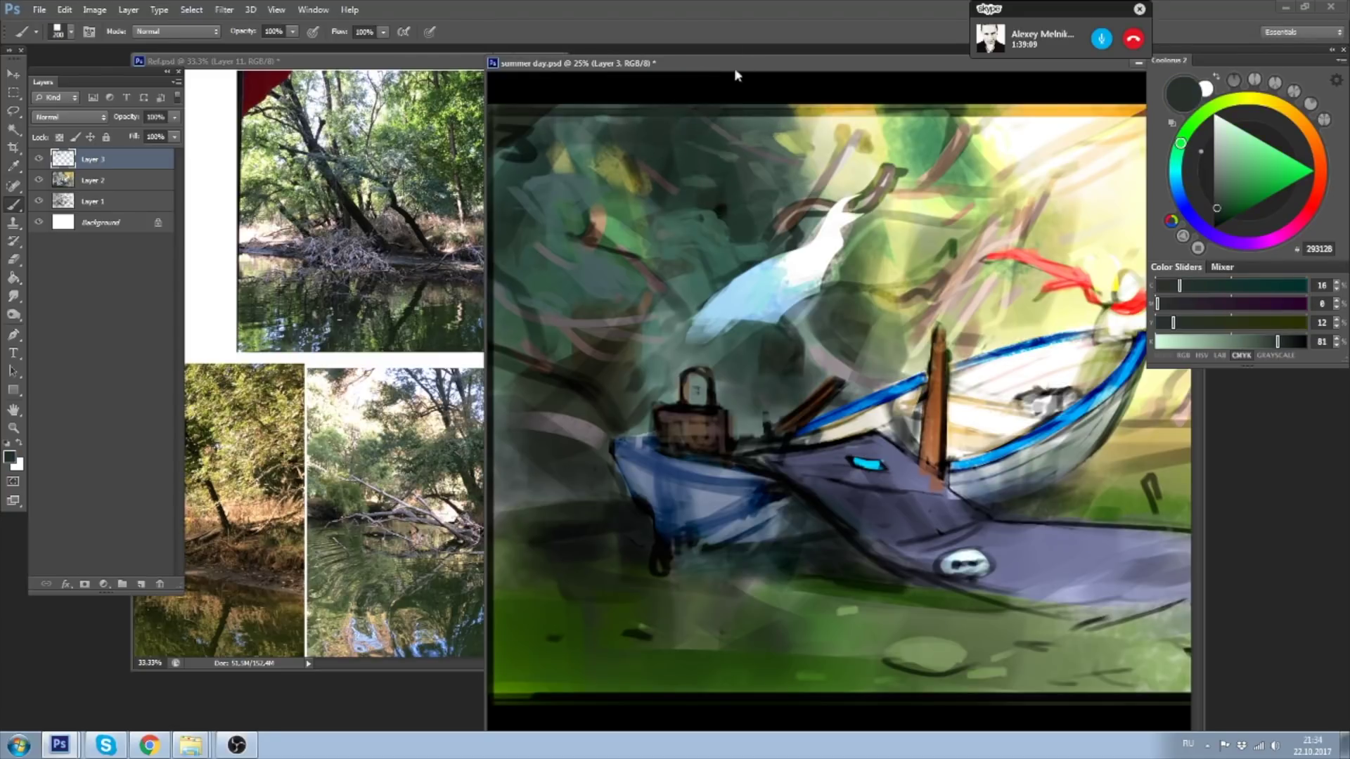
pyautogui.press(']')
pyautogui.press(']')
pyautogui.press(']')
pyautogui.press('[')
pyautogui.press('[')
pyautogui.press('[')
pyautogui.press('[')
pyautogui.press('[')
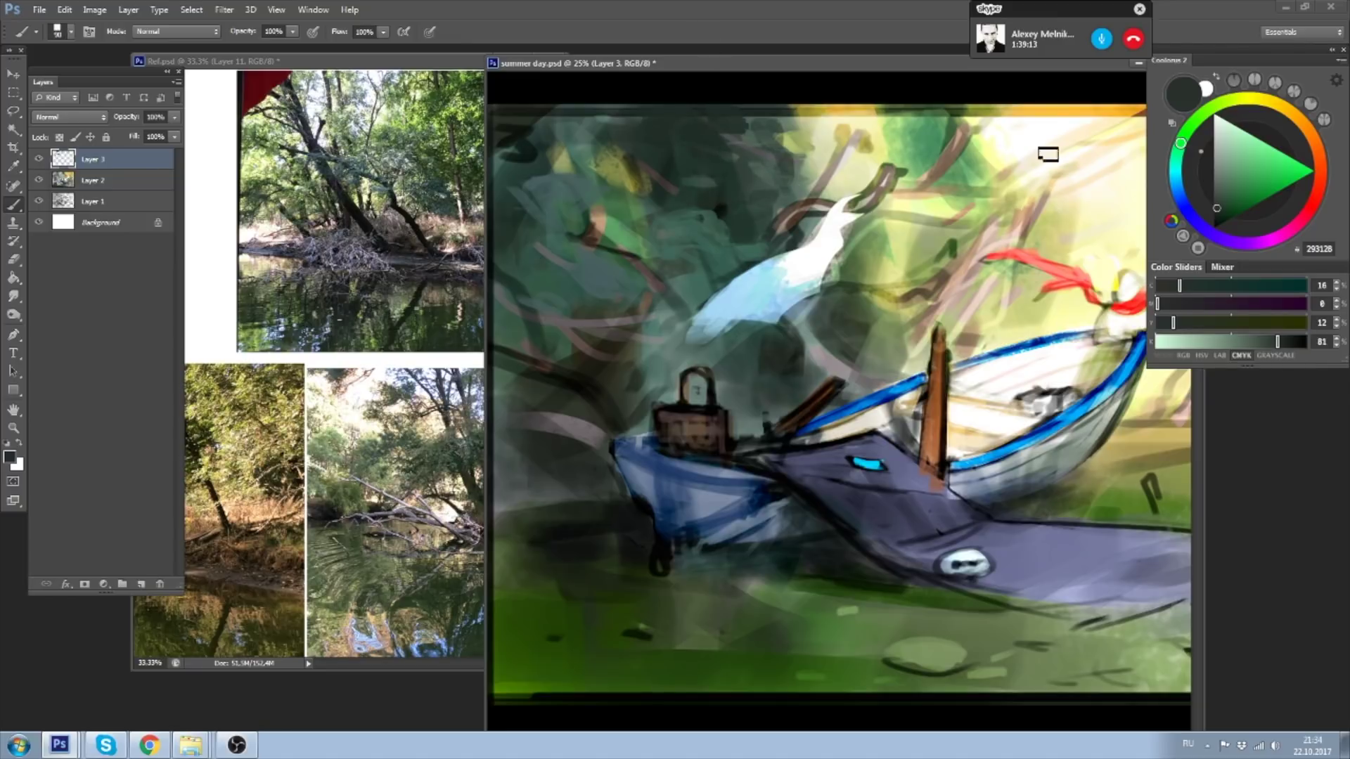
pyautogui.click(1220, 212)
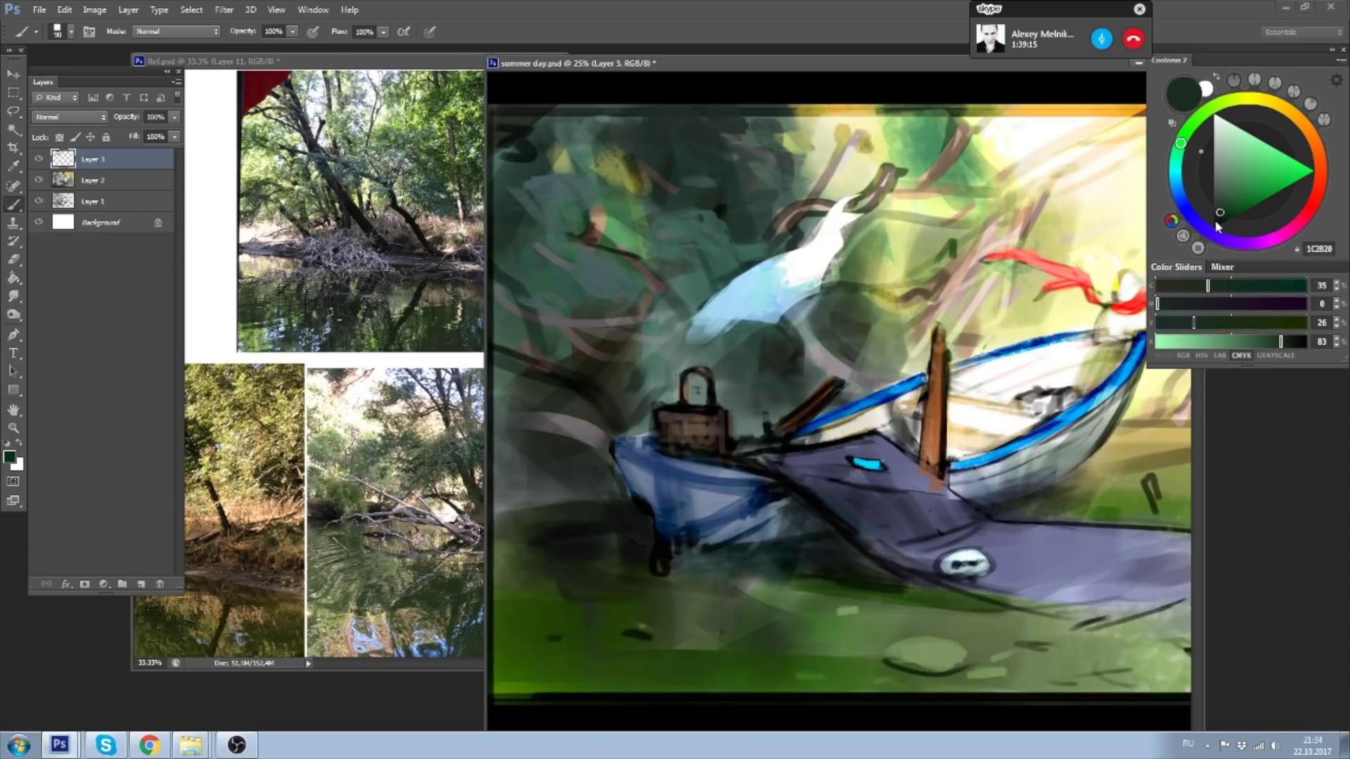
pyautogui.press(']')
pyautogui.press(']')
pyautogui.press(']')
pyautogui.press(']')
pyautogui.press(']')
pyautogui.press(']')
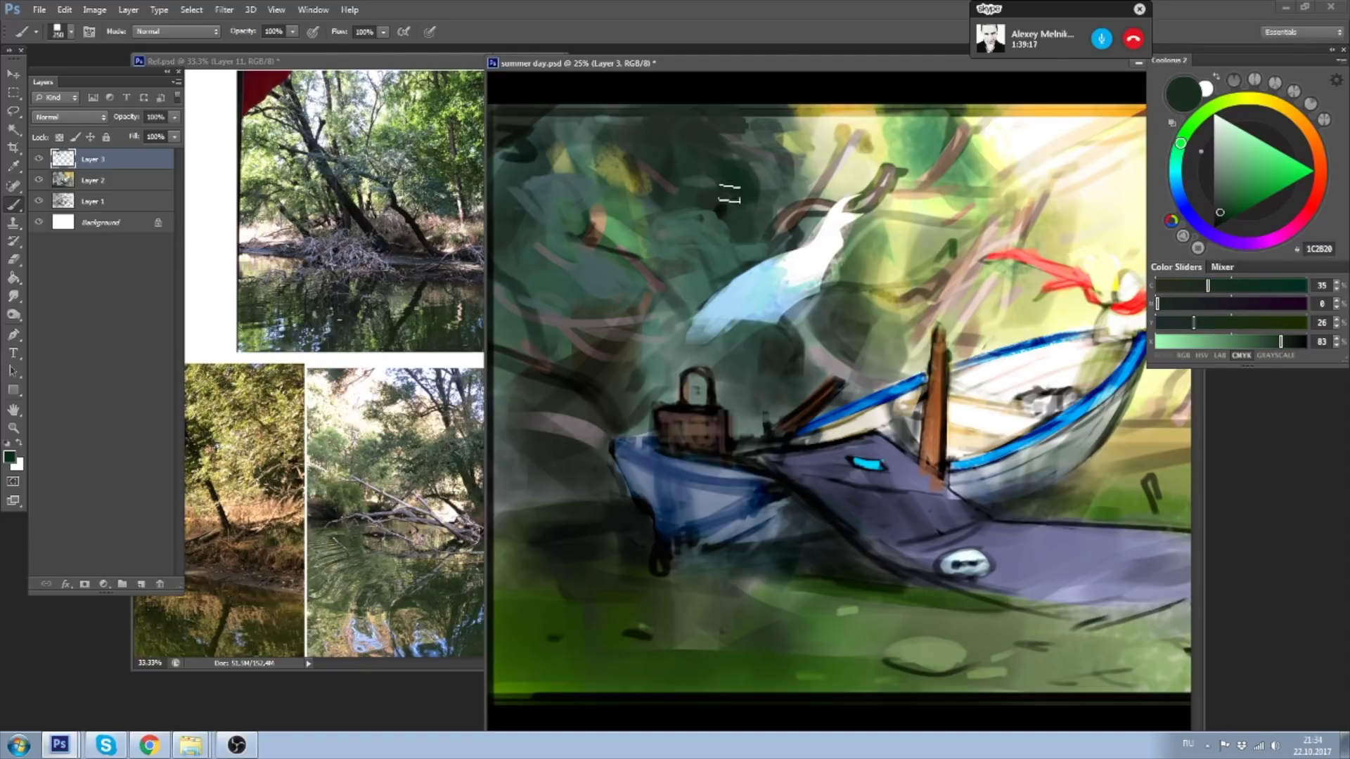
pyautogui.press(']')
pyautogui.press(']')
pyautogui.press('[')
pyautogui.press('[')
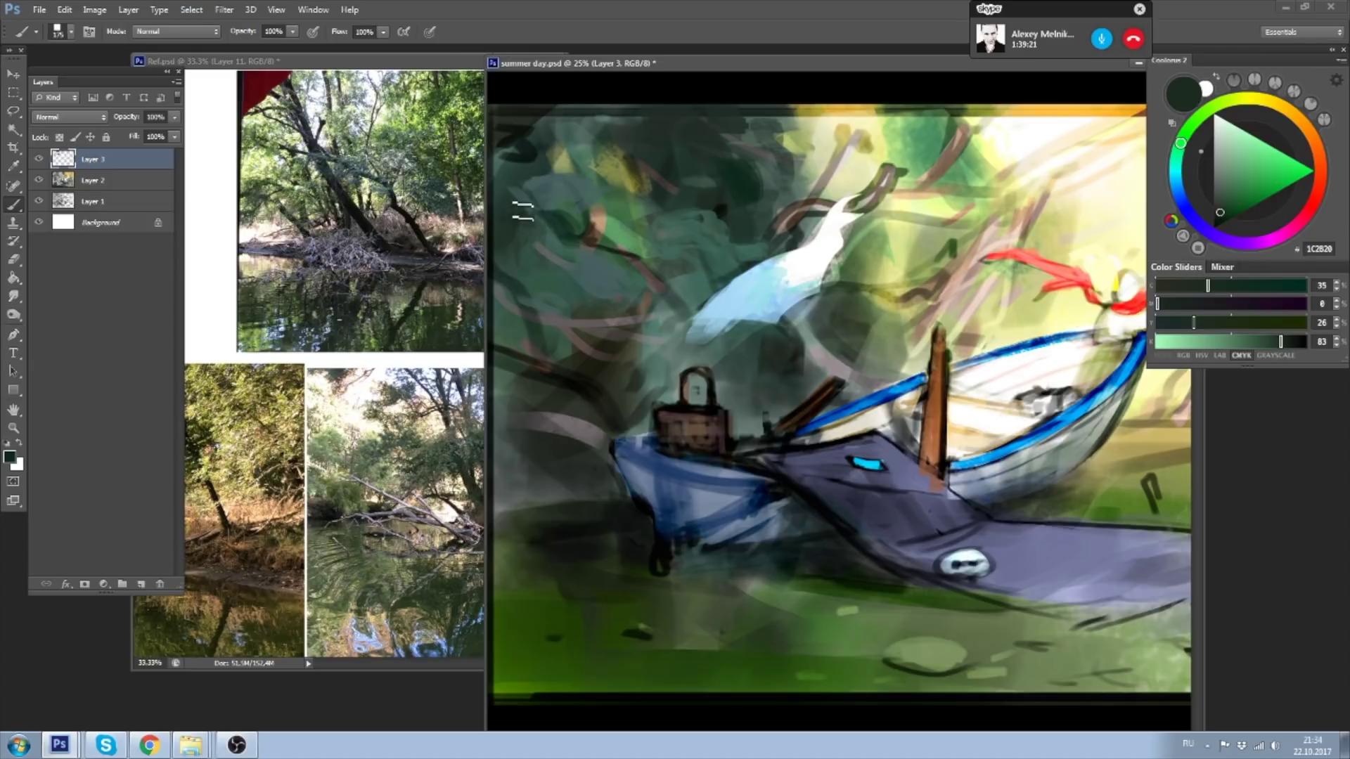
pyautogui.press(']')
pyautogui.press(']')
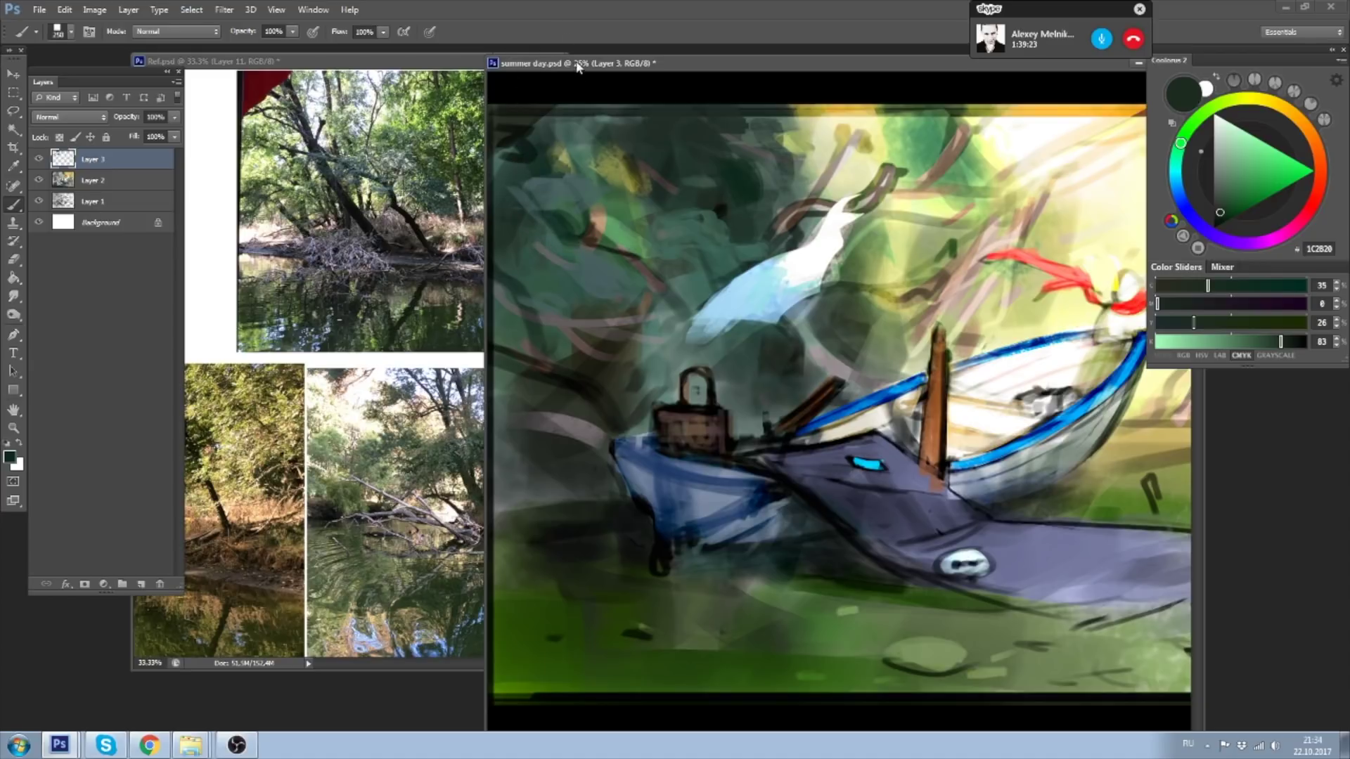
pyautogui.moveTo(580, 64); pyautogui.dragTo(637, 70)
pyautogui.press('[')
pyautogui.press('[')
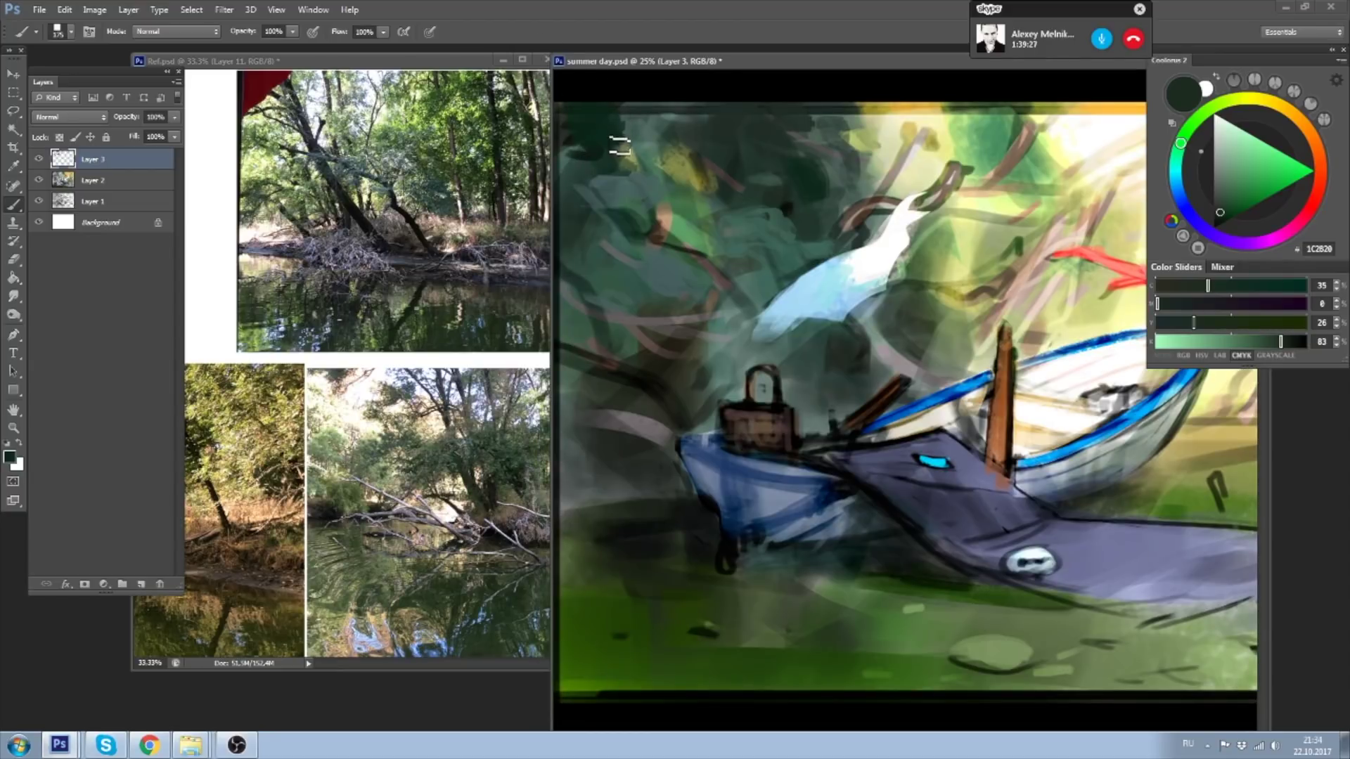
# - Sample a lighter teal and adjust it to a slightly greyish light green
pyautogui.keyDown('alt'); pyautogui.click(650, 130); pyautogui.keyUp('alt')
pyautogui.moveTo(1193, 323)
pyautogui.mouseDown()
pyautogui.moveTo(1221, 326)
pyautogui.moveTo(1198, 324)
pyautogui.mouseUp()
pyautogui.click(1225, 104)
pyautogui.click(1238, 165)
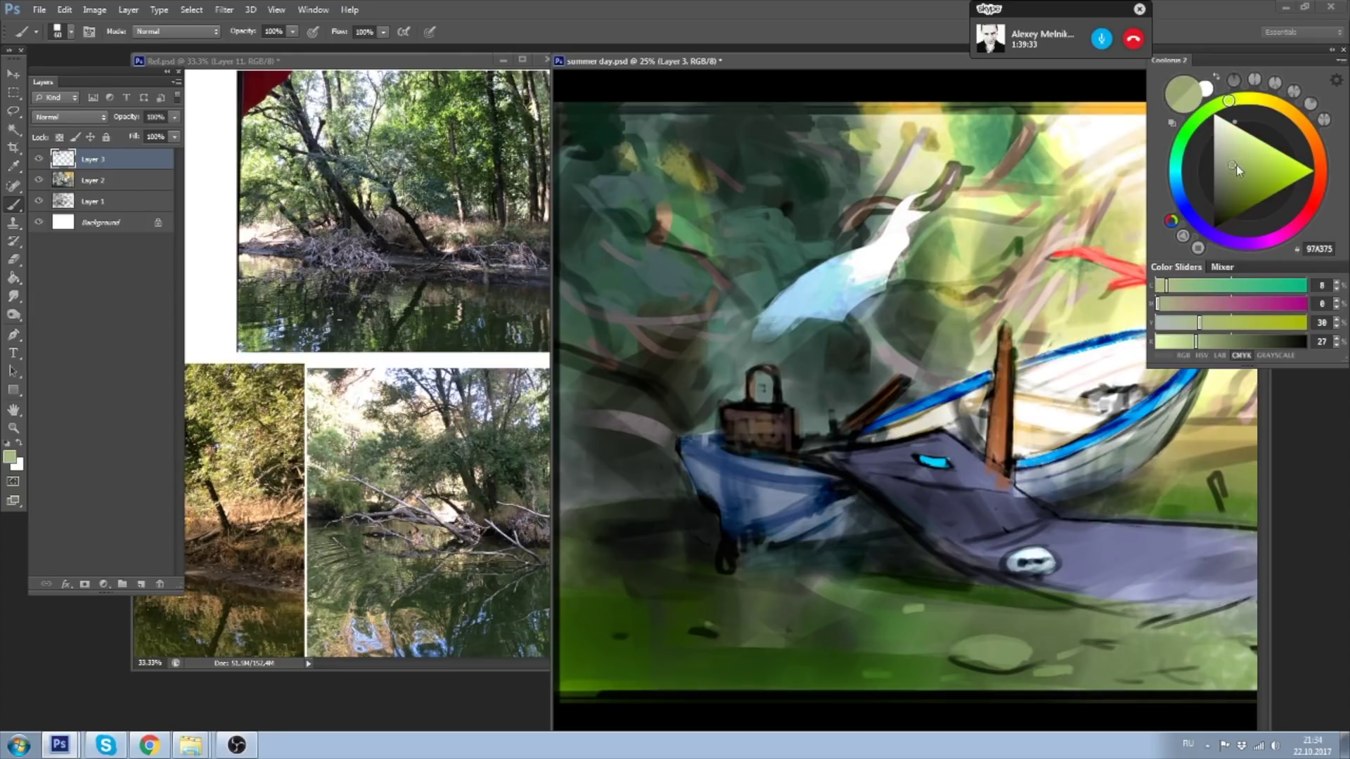
pyautogui.click(1237, 165)
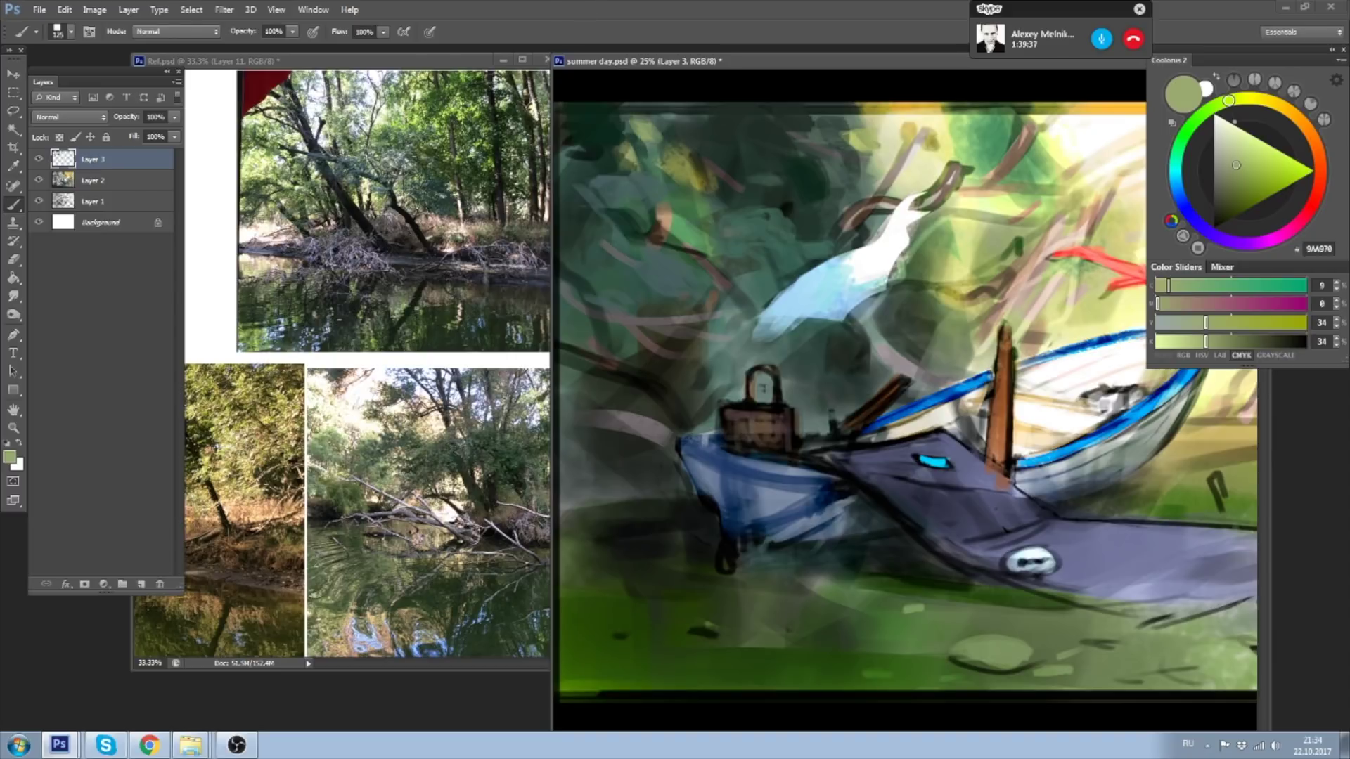
# - Shrink the brush to about 50 px and paint small light-green leaves into the canopy
pyautogui.press('[')
pyautogui.press(']')
pyautogui.press(']')
pyautogui.press(']')
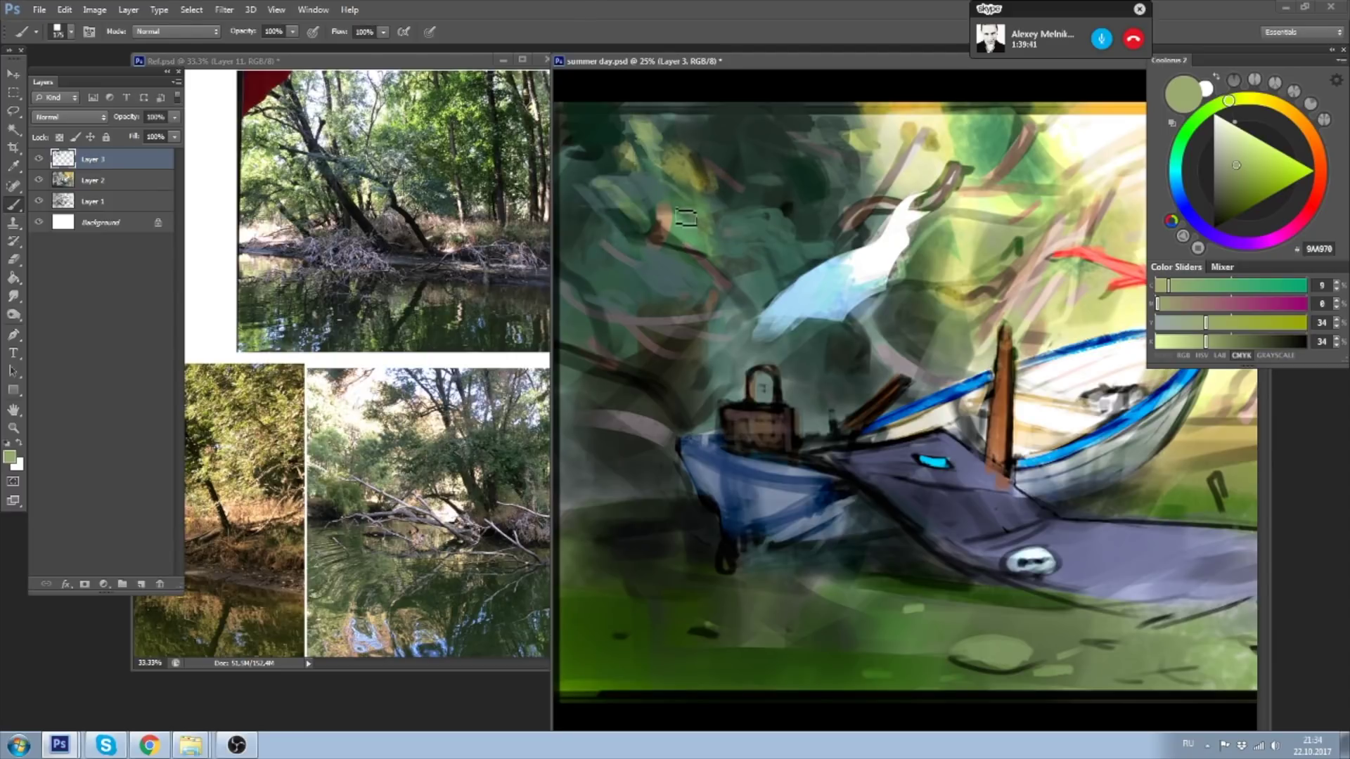
pyautogui.press(']')
pyautogui.press(']')
pyautogui.press('[')
pyautogui.press('[')
pyautogui.press('[')
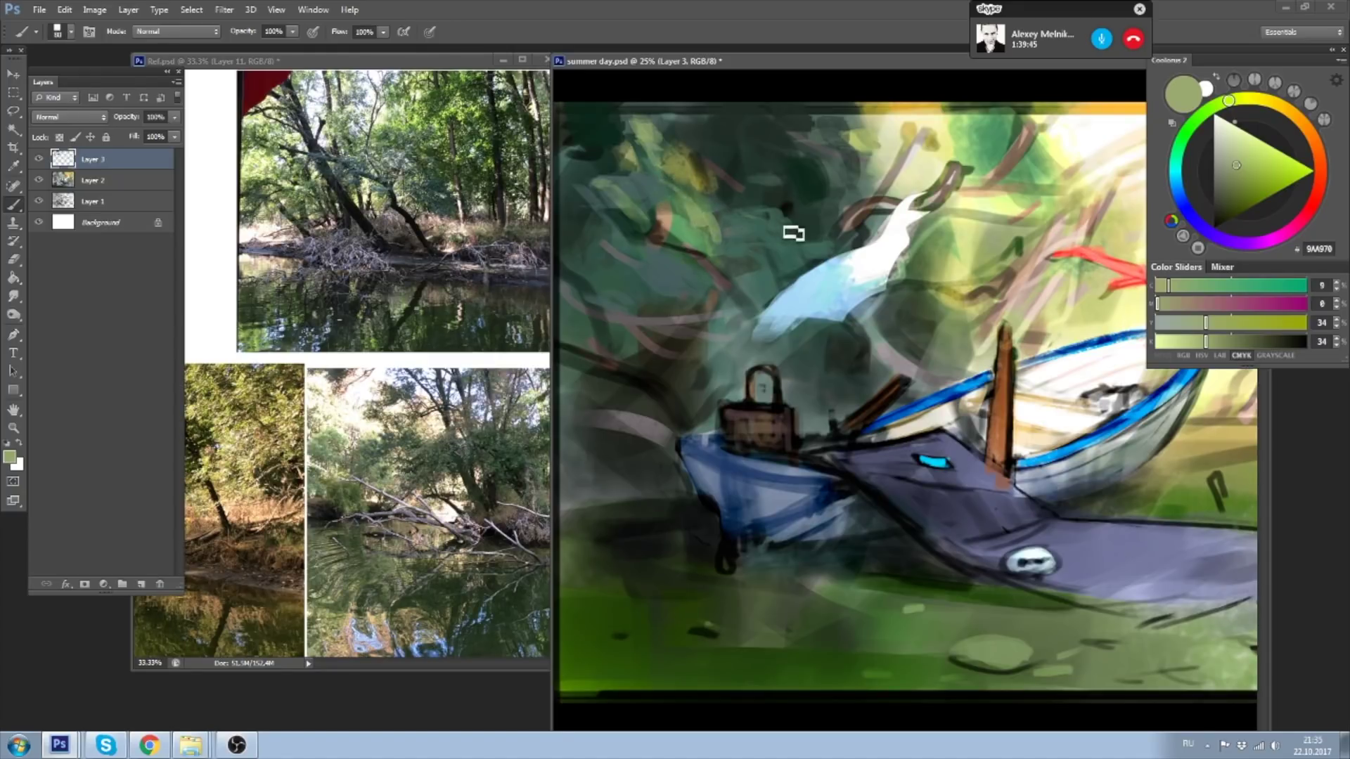
pyautogui.moveTo(714, 158)
pyautogui.mouseDown()
pyautogui.moveTo(789, 122)
pyautogui.moveTo(809, 152)
pyautogui.mouseUp()
# - Set the brush to 100 px, try a brighter yellow-green, and sample pale cream E9E8B4
pyautogui.press(']')
pyautogui.press(']')
pyautogui.press(']')
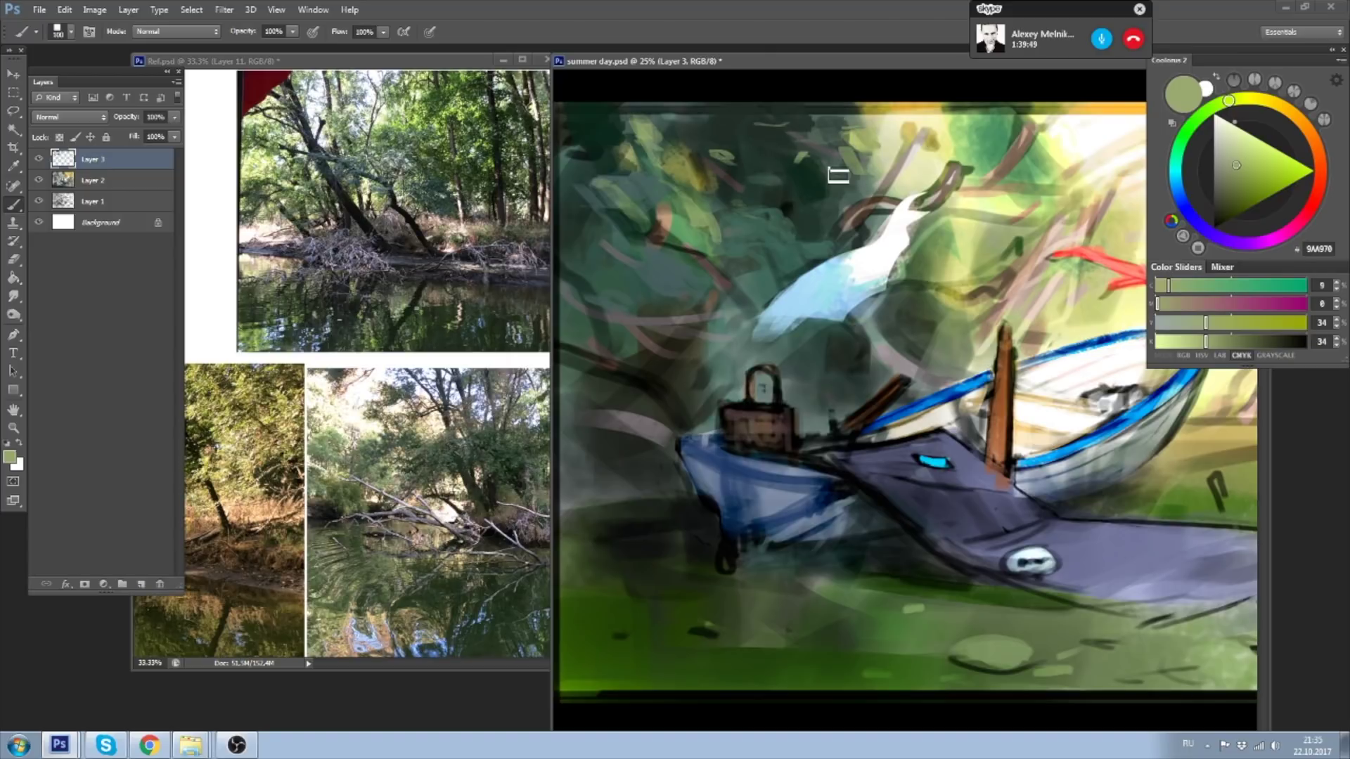
pyautogui.press('[')
pyautogui.press('[')
pyautogui.press('[')
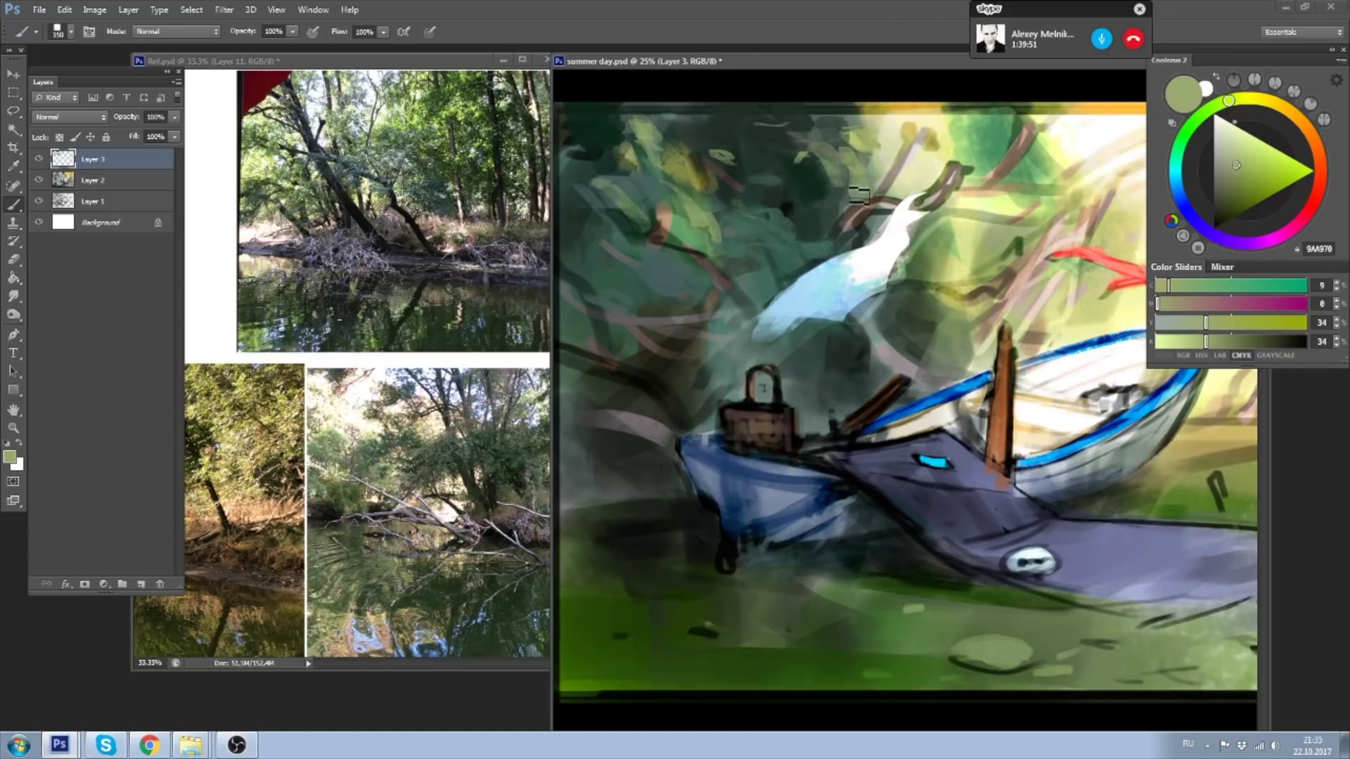
pyautogui.click(1251, 163)
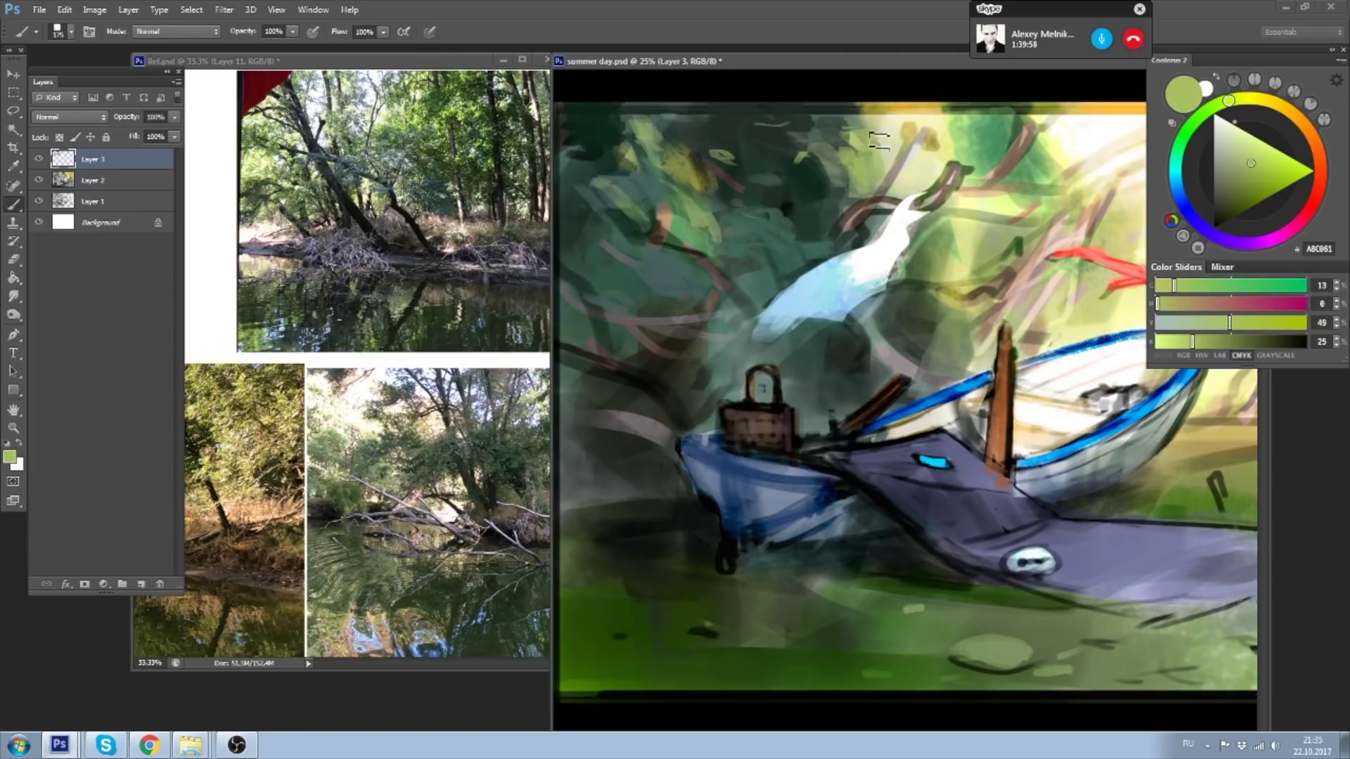
pyautogui.keyDown('alt'); pyautogui.click(884, 184); pyautogui.keyUp('alt')
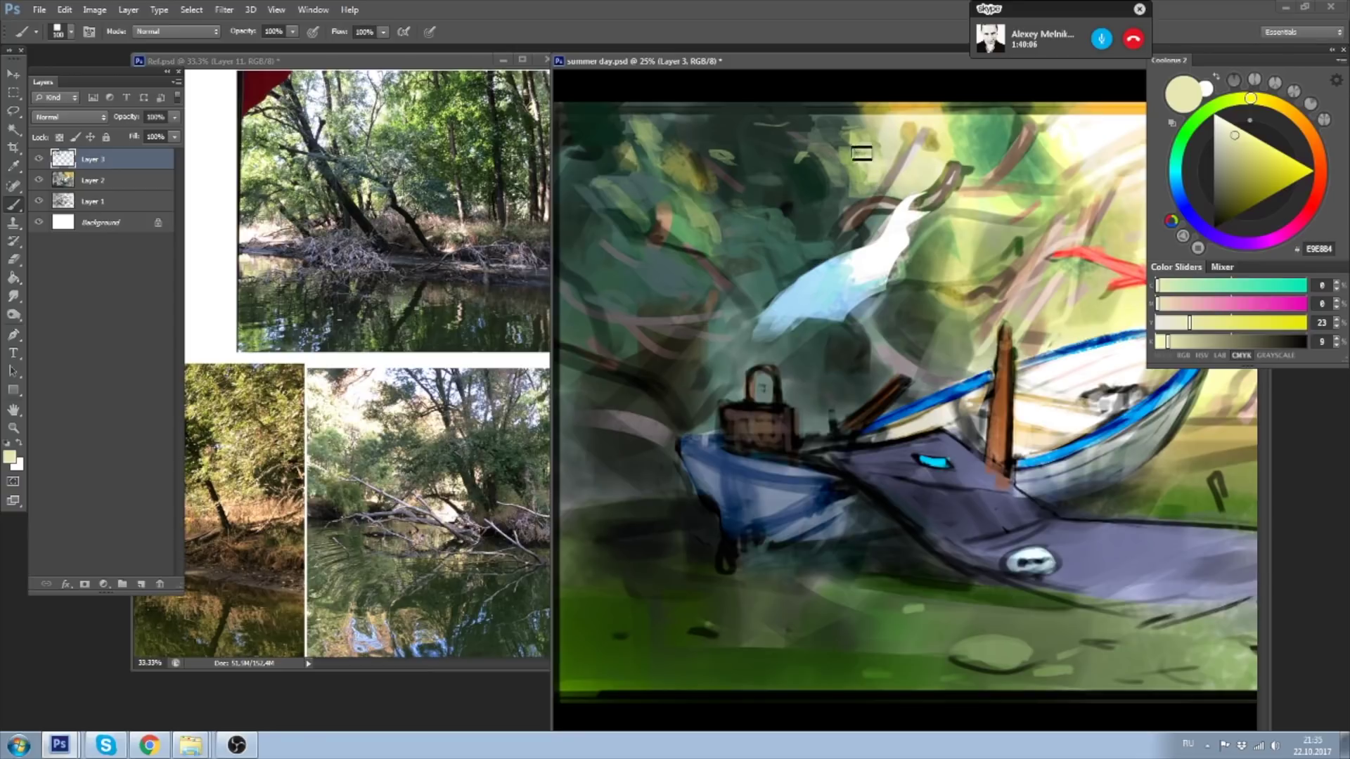
# - Sample a pale cream from the sunlit area and float the painting window
pyautogui.keyDown('alt'); pyautogui.click(886, 118); pyautogui.keyUp('alt')
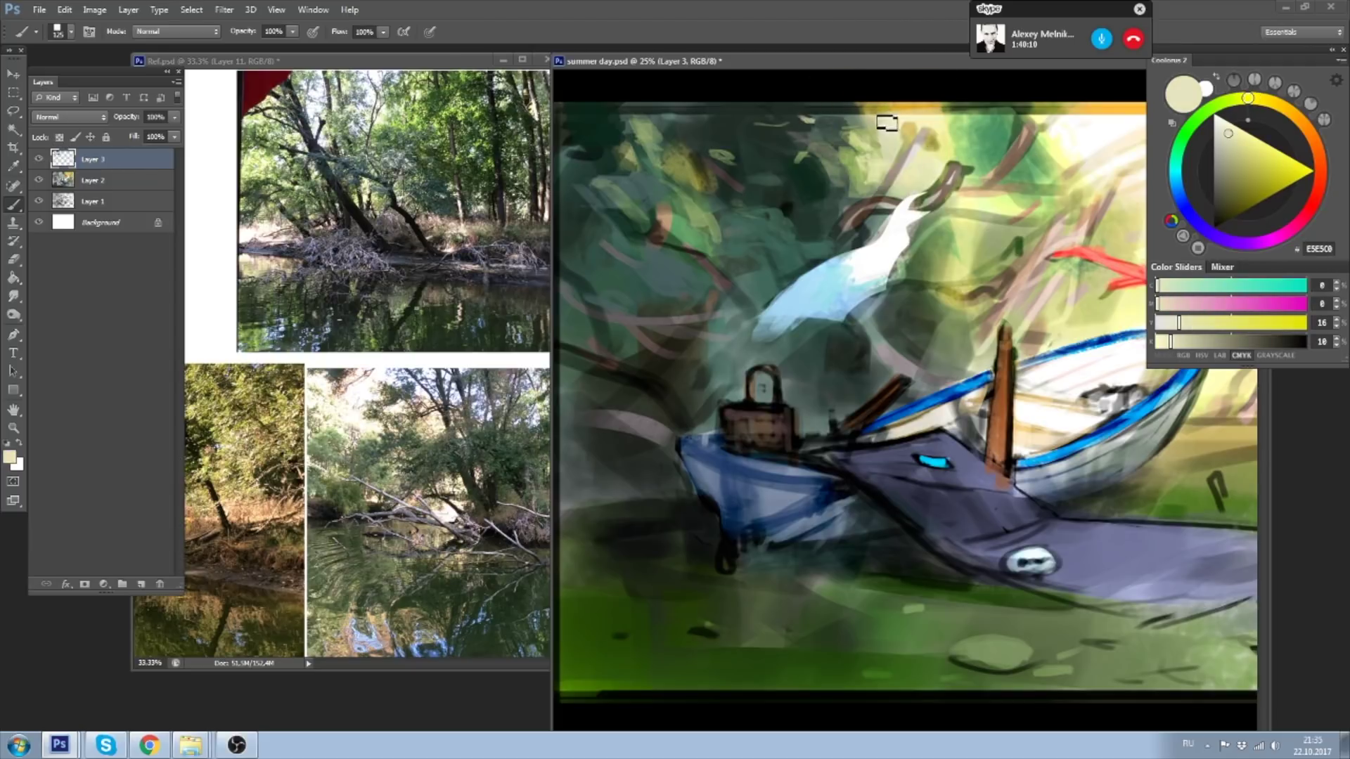
pyautogui.keyDown('alt'); pyautogui.click(886, 121); pyautogui.keyUp('alt')
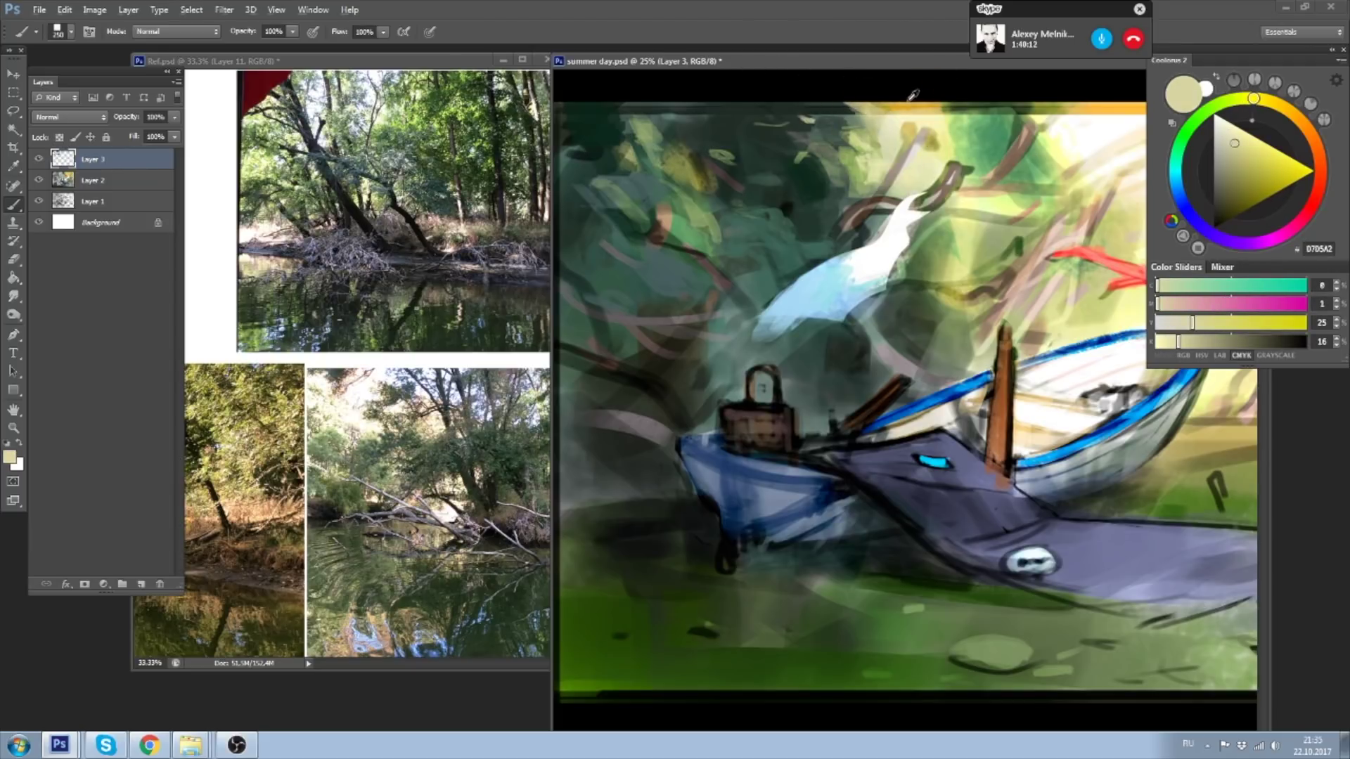
pyautogui.keyDown('alt'); pyautogui.click(905, 119); pyautogui.keyUp('alt')
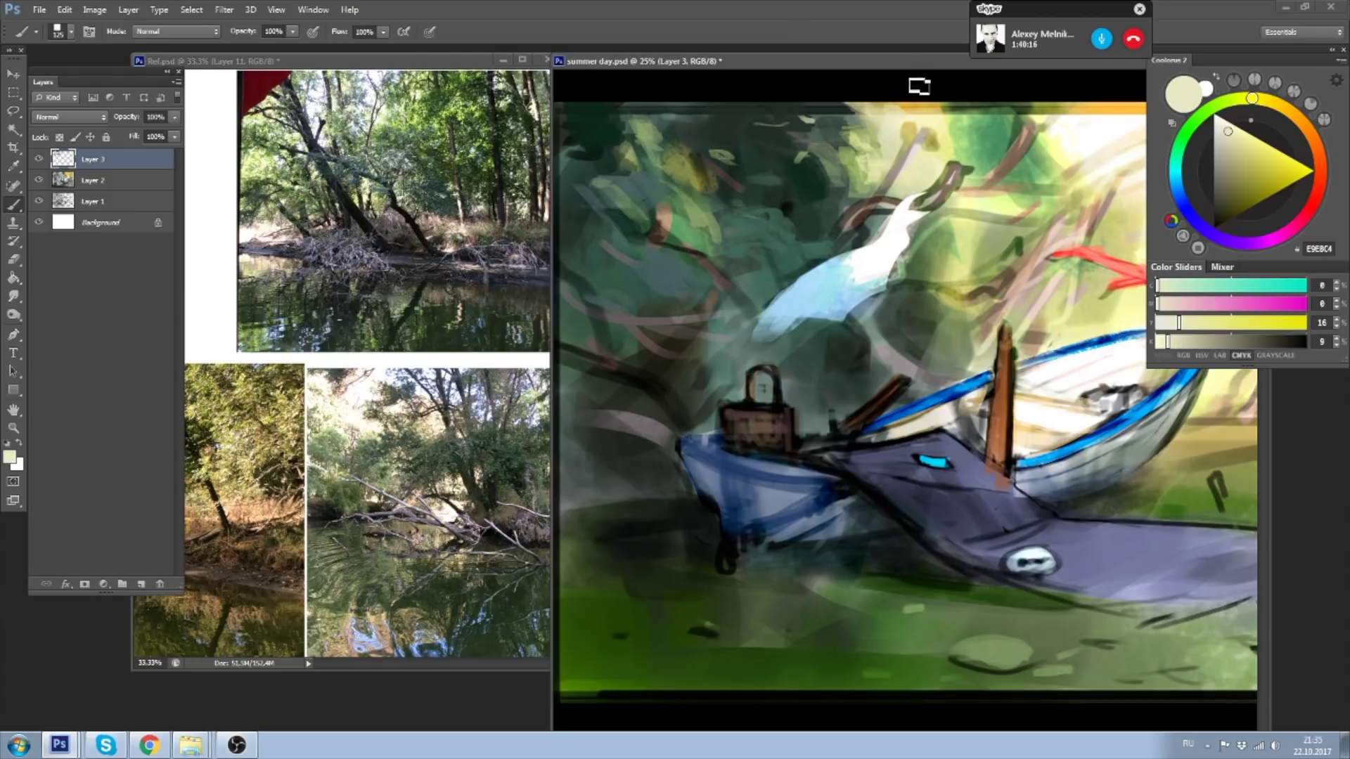
pyautogui.keyDown('alt'); pyautogui.click(888, 118); pyautogui.keyUp('alt')
pyautogui.press('[')
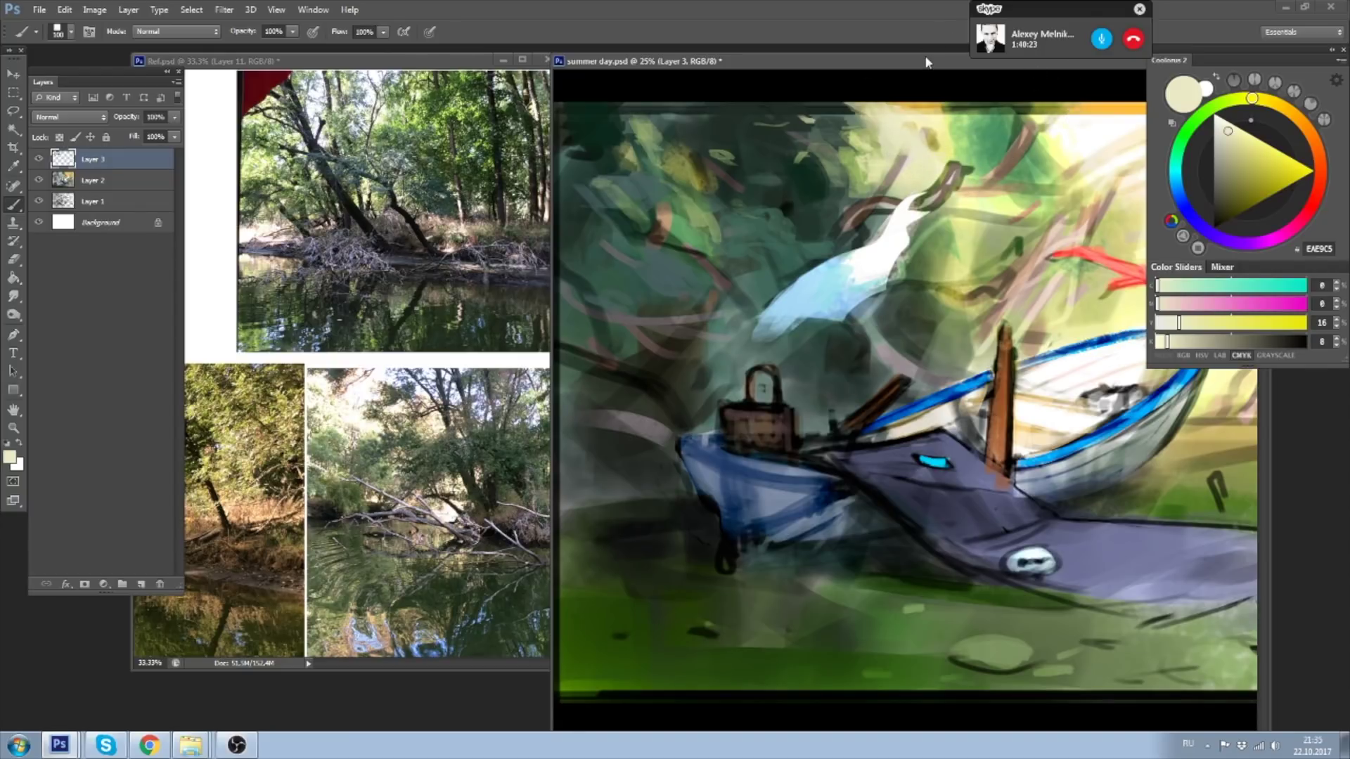
pyautogui.moveTo(926, 62); pyautogui.dragTo(987, 119)
# - Paint warm orange light along the canvas top and brighten it with white FFFFFF
pyautogui.press(']')
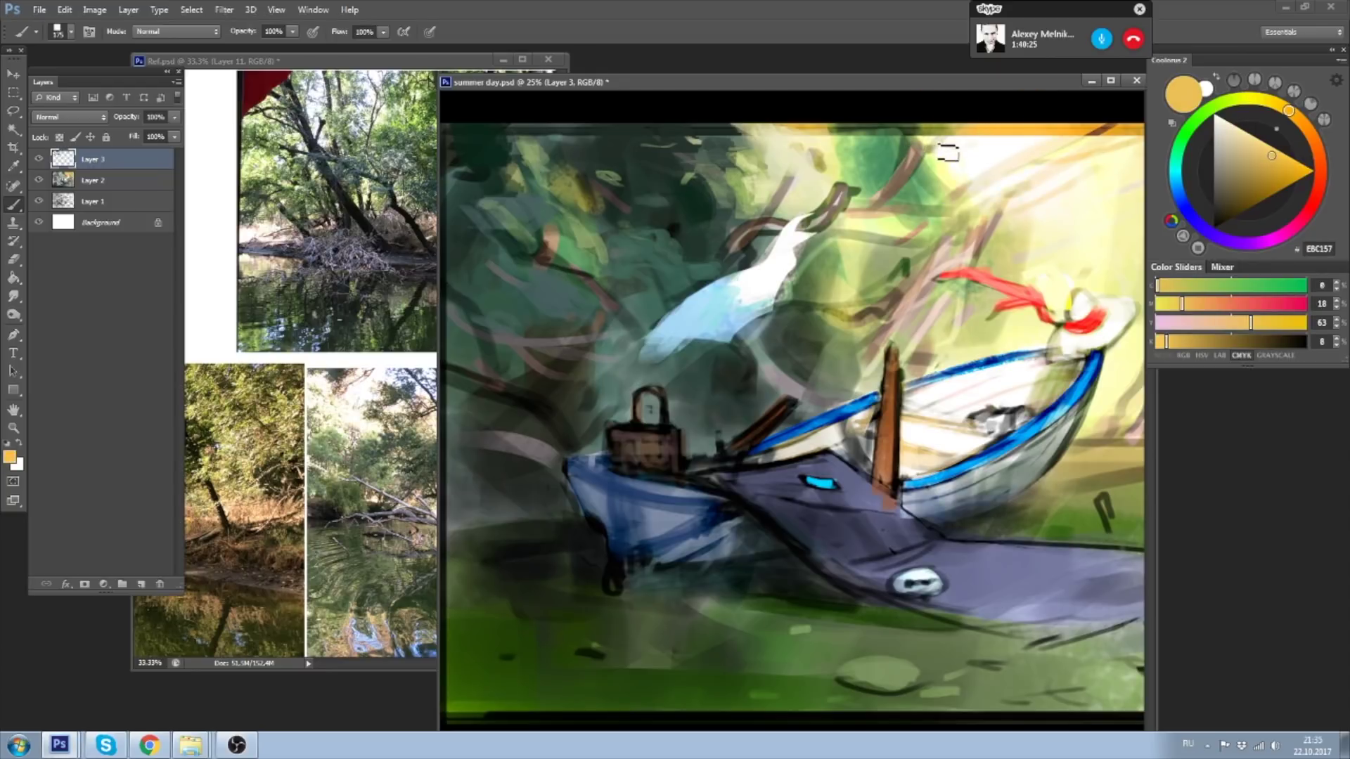
pyautogui.moveTo(944, 141); pyautogui.dragTo(961, 169)
pyautogui.press('[')
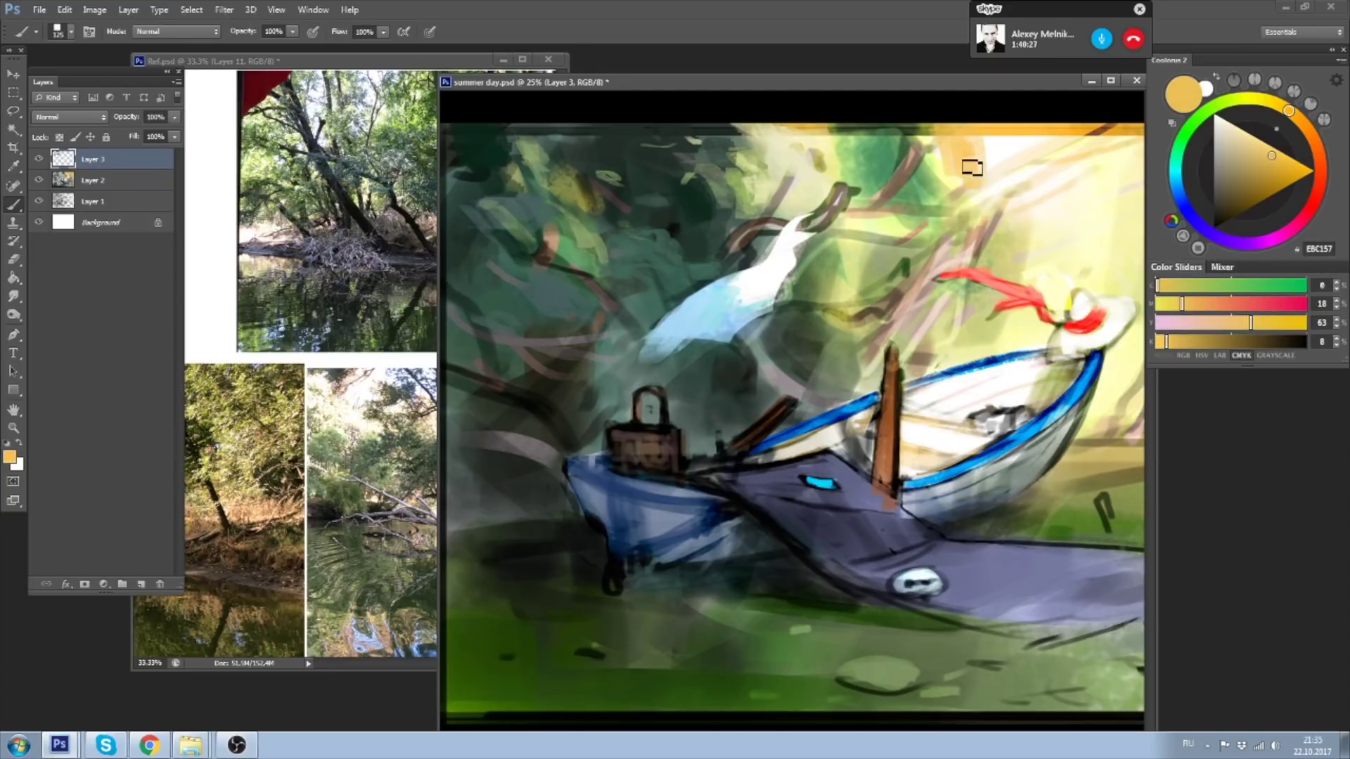
pyautogui.keyDown('alt'); pyautogui.click(968, 160); pyautogui.keyUp('alt')
pyautogui.moveTo(967, 162); pyautogui.dragTo(974, 134)
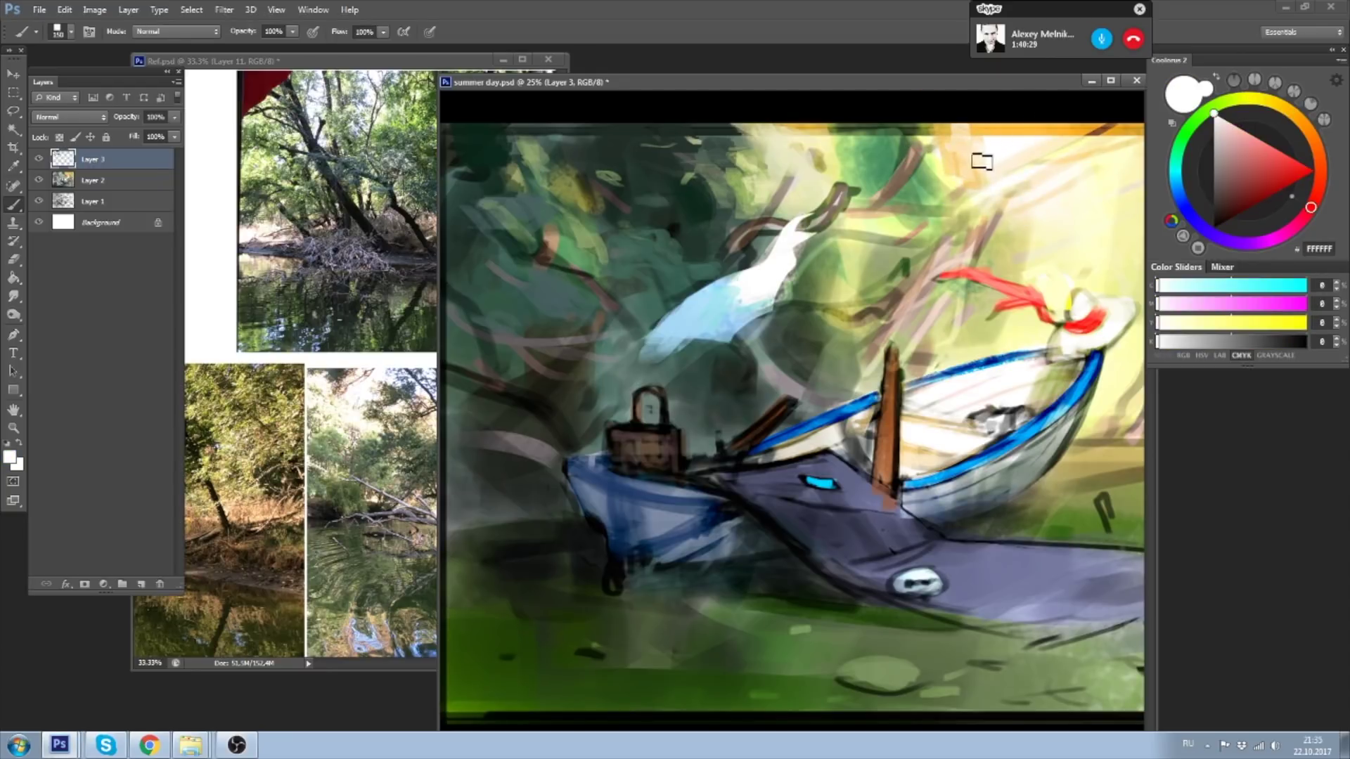
pyautogui.press(']')
pyautogui.moveTo(925, 82); pyautogui.dragTo(885, 6)
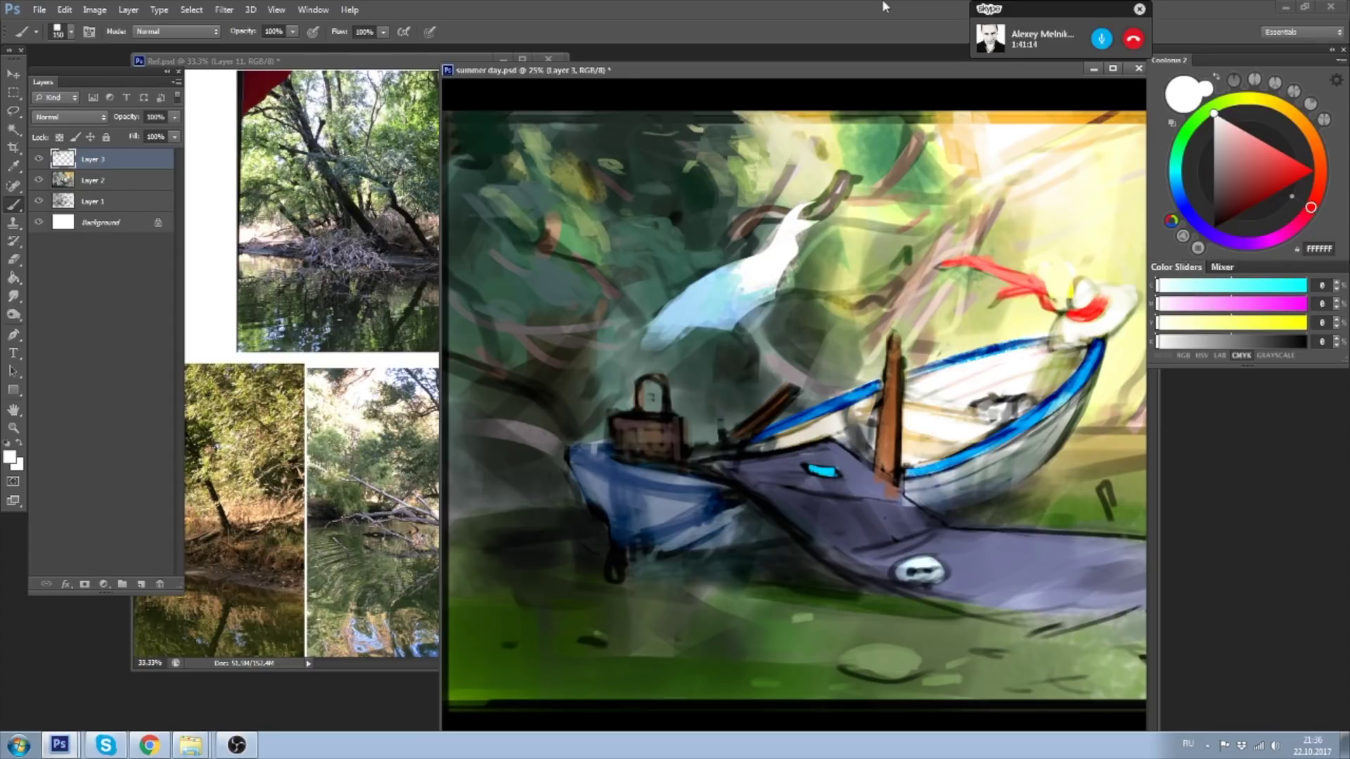
pyautogui.moveTo(847, 70); pyautogui.dragTo(926, 69)
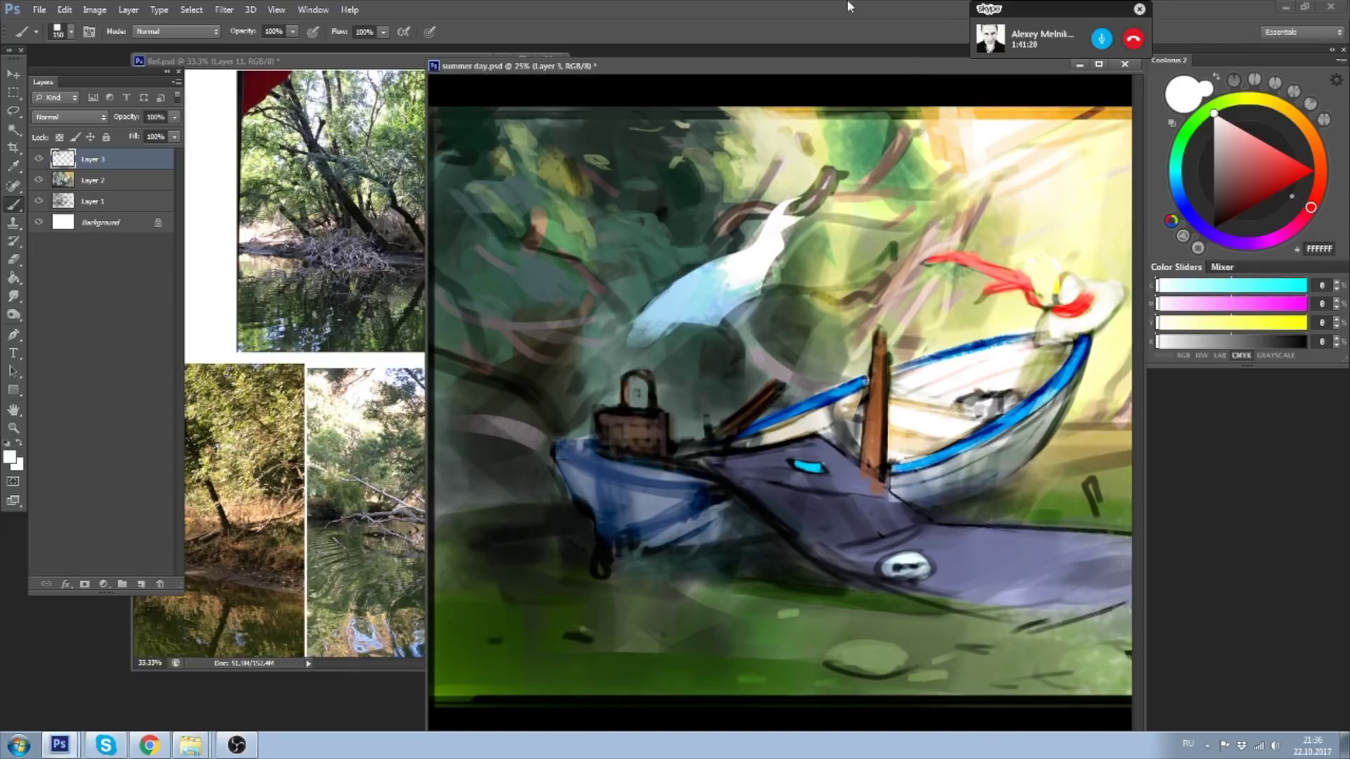
pyautogui.hotkey('ctrl', '-')
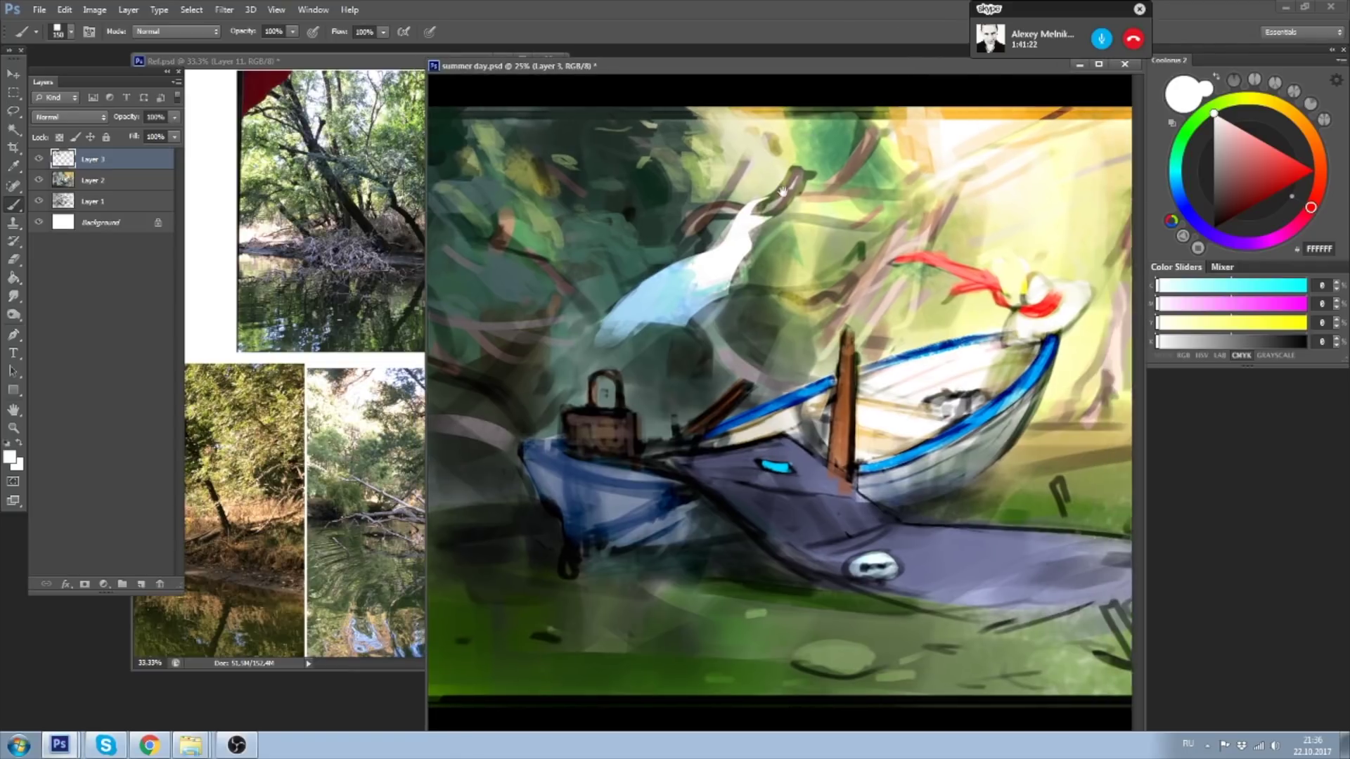
# - Flip the painting horizontally and zoom into Ref.psd to compare the composition
pyautogui.hotkey('ctrl', 'shift', 'h')
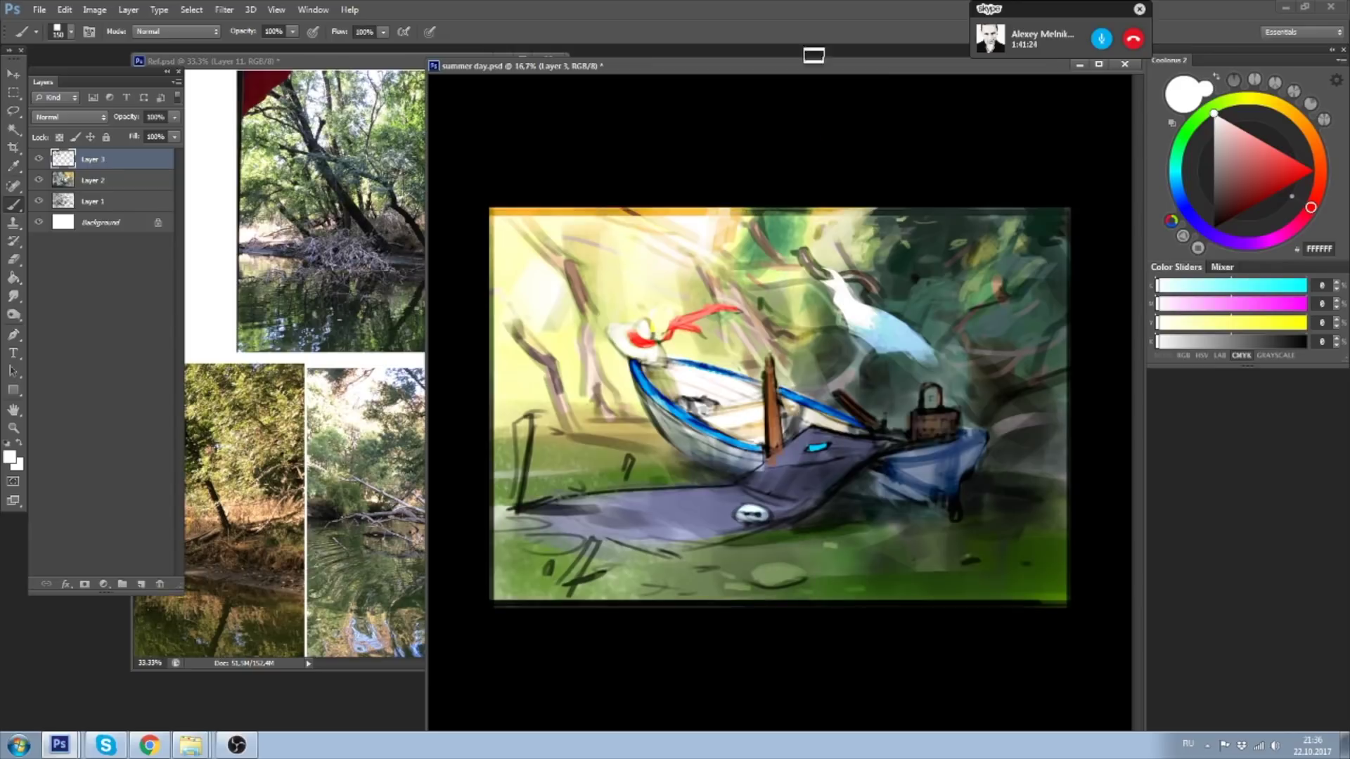
pyautogui.moveTo(819, 67)
pyautogui.mouseDown()
pyautogui.moveTo(835, 62)
pyautogui.moveTo(826, 94)
pyautogui.mouseUp()
pyautogui.hotkey('ctrl', '+')
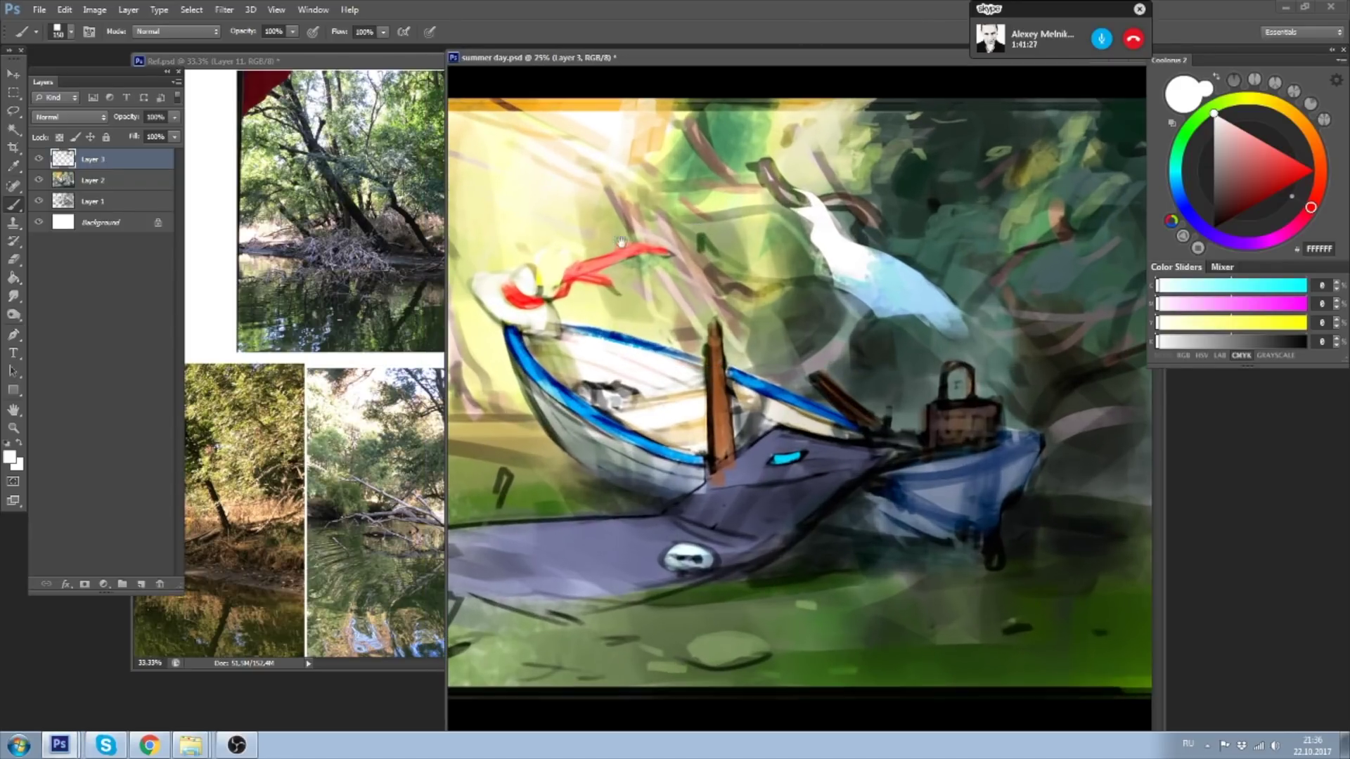
pyautogui.click(372, 67)
pyautogui.hotkey('ctrl', '+')
pyautogui.scroll(-3, 341, 366)
pyautogui.scroll(-2, 341, 366)
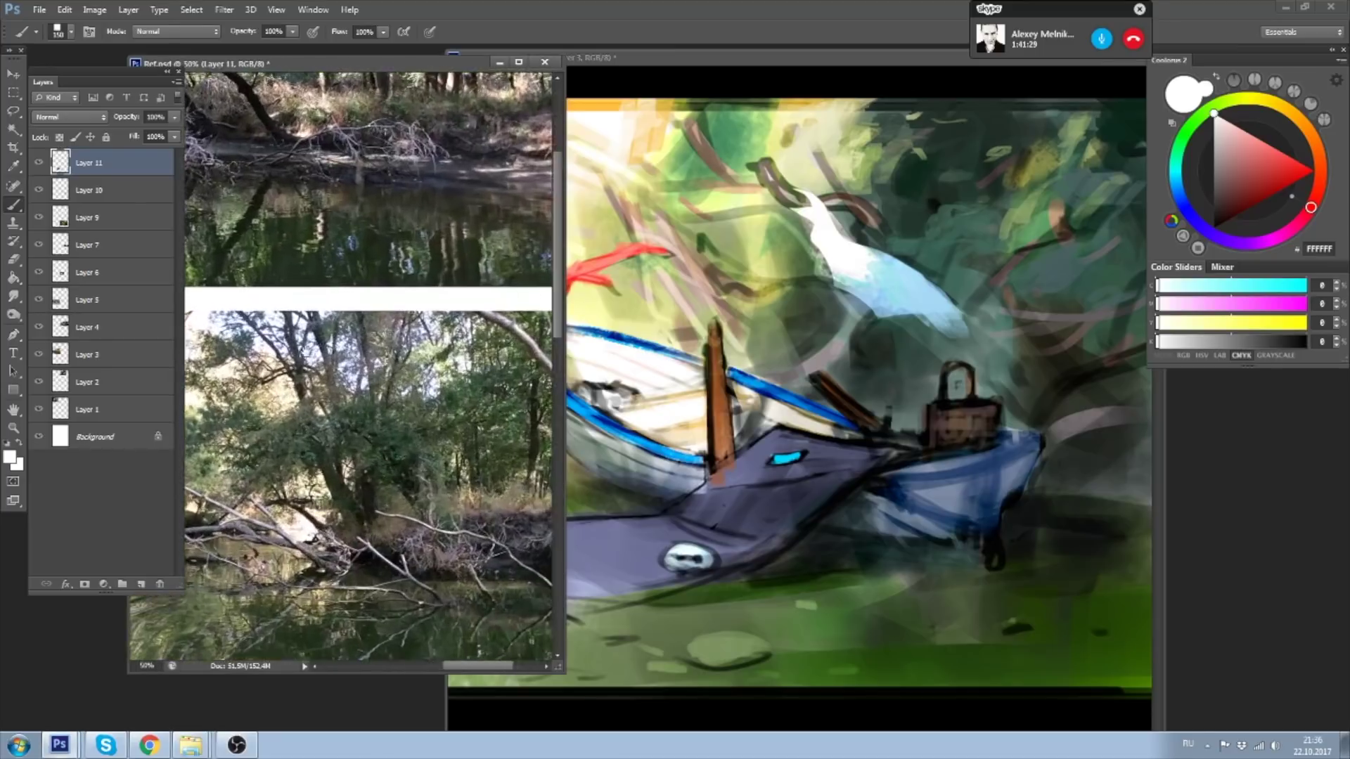
pyautogui.hotkey('ctrl', '+')
pyautogui.scroll(-3, 398, 352)
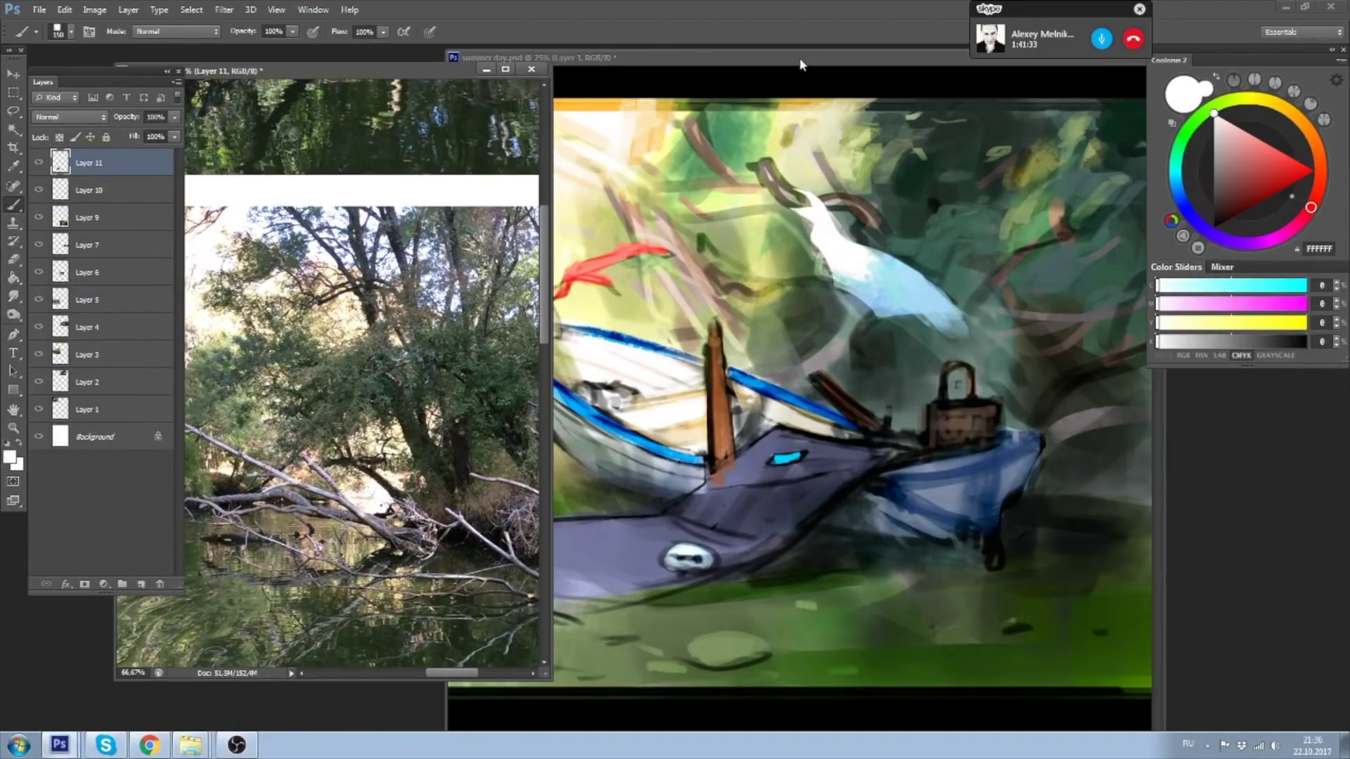
# - Bring the painting back to front and pan to show its left side
pyautogui.click(913, 78)
pyautogui.moveTo(890, 50); pyautogui.dragTo(869, 58)
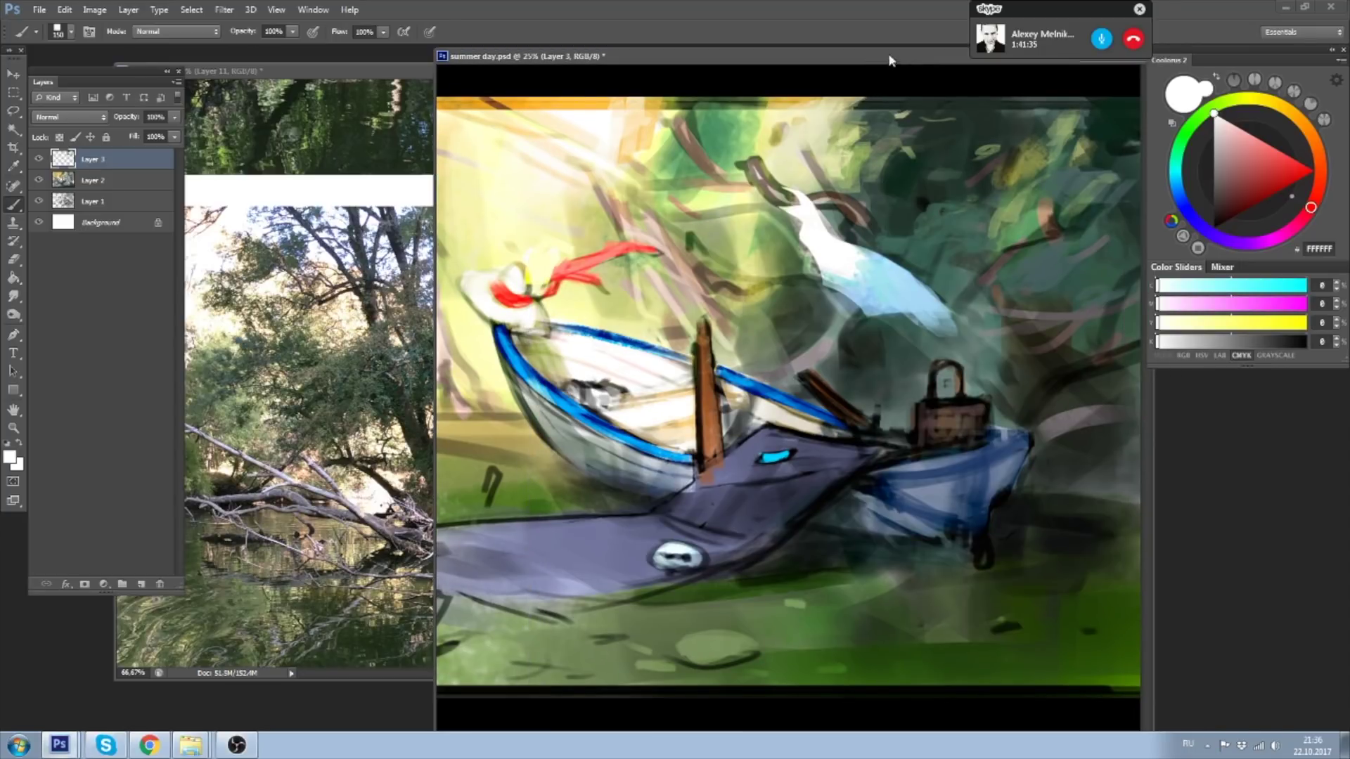
pyautogui.moveTo(978, 122); pyautogui.dragTo(962, 123)
pyautogui.moveTo(887, 58); pyautogui.dragTo(882, 61)
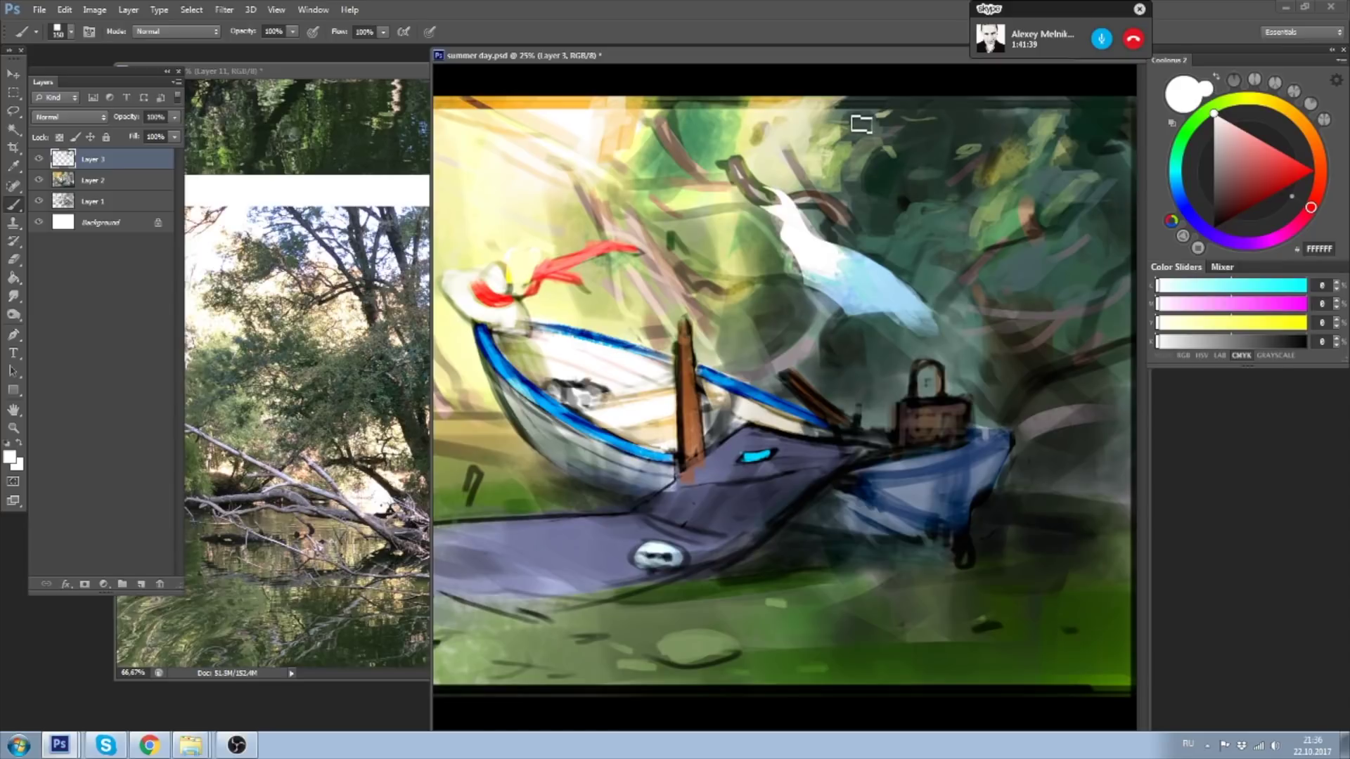
pyautogui.moveTo(864, 126); pyautogui.dragTo(895, 103)
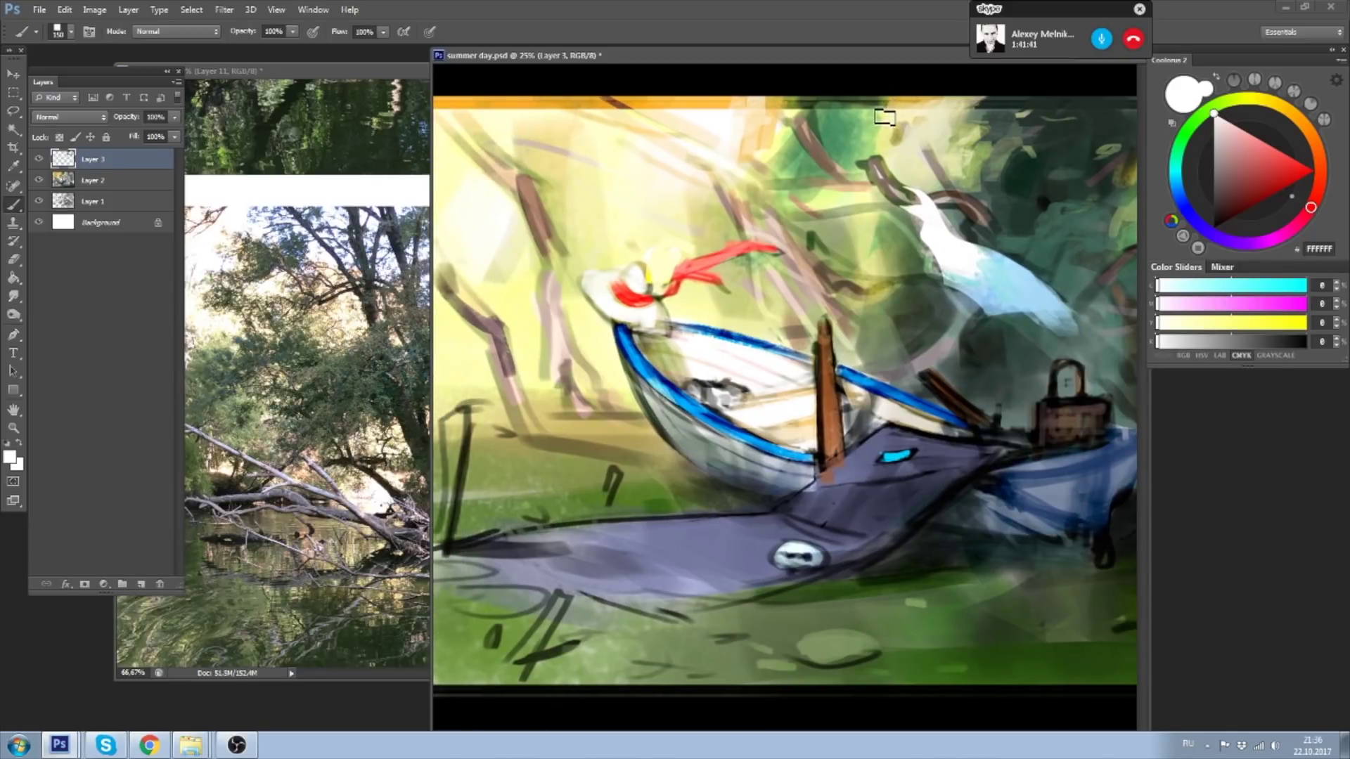
# - Sample pale olive-yellow CBC979 from the sunlit background and bring up the brush presets
pyautogui.keyDown('alt'); pyautogui.click(855, 118); pyautogui.keyUp('alt')
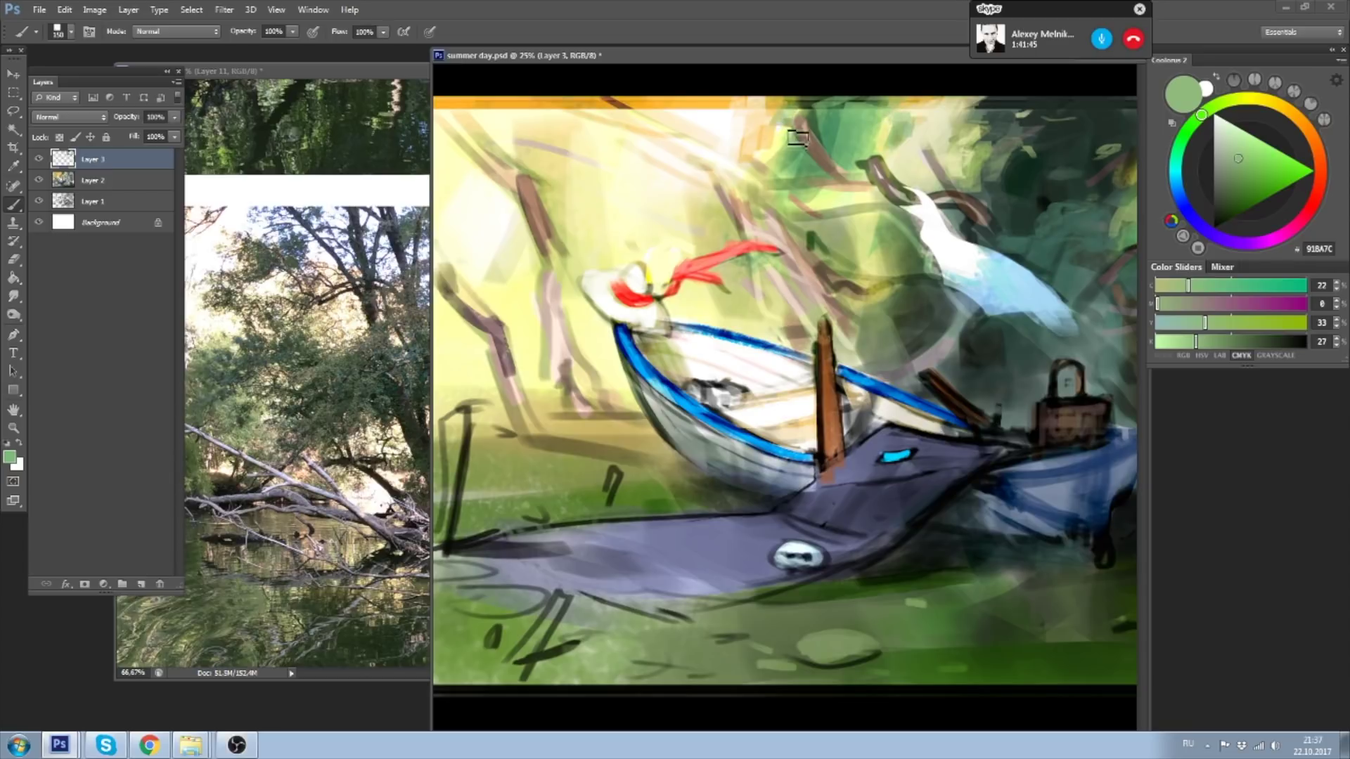
pyautogui.keyDown('alt'); pyautogui.click(722, 209); pyautogui.keyUp('alt')
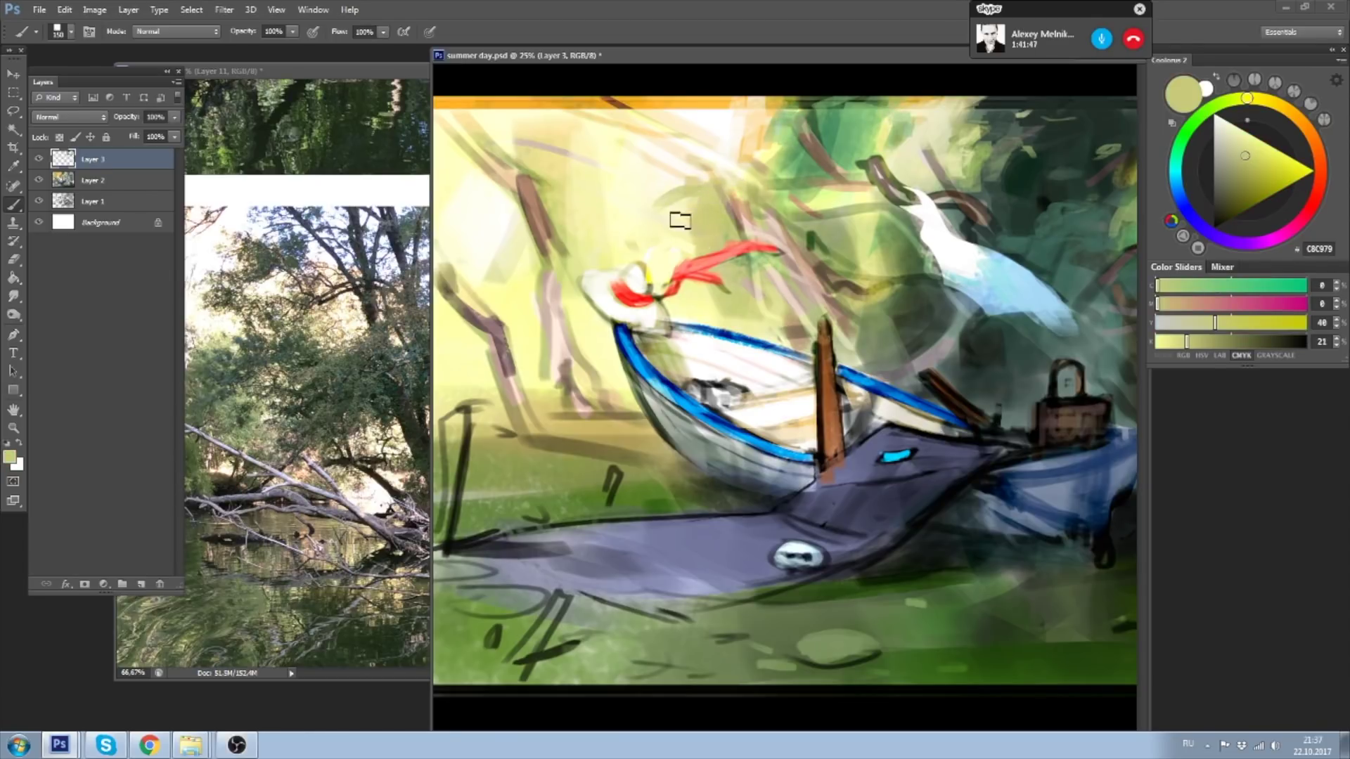
pyautogui.press('[')
pyautogui.press('[')
pyautogui.press('[')
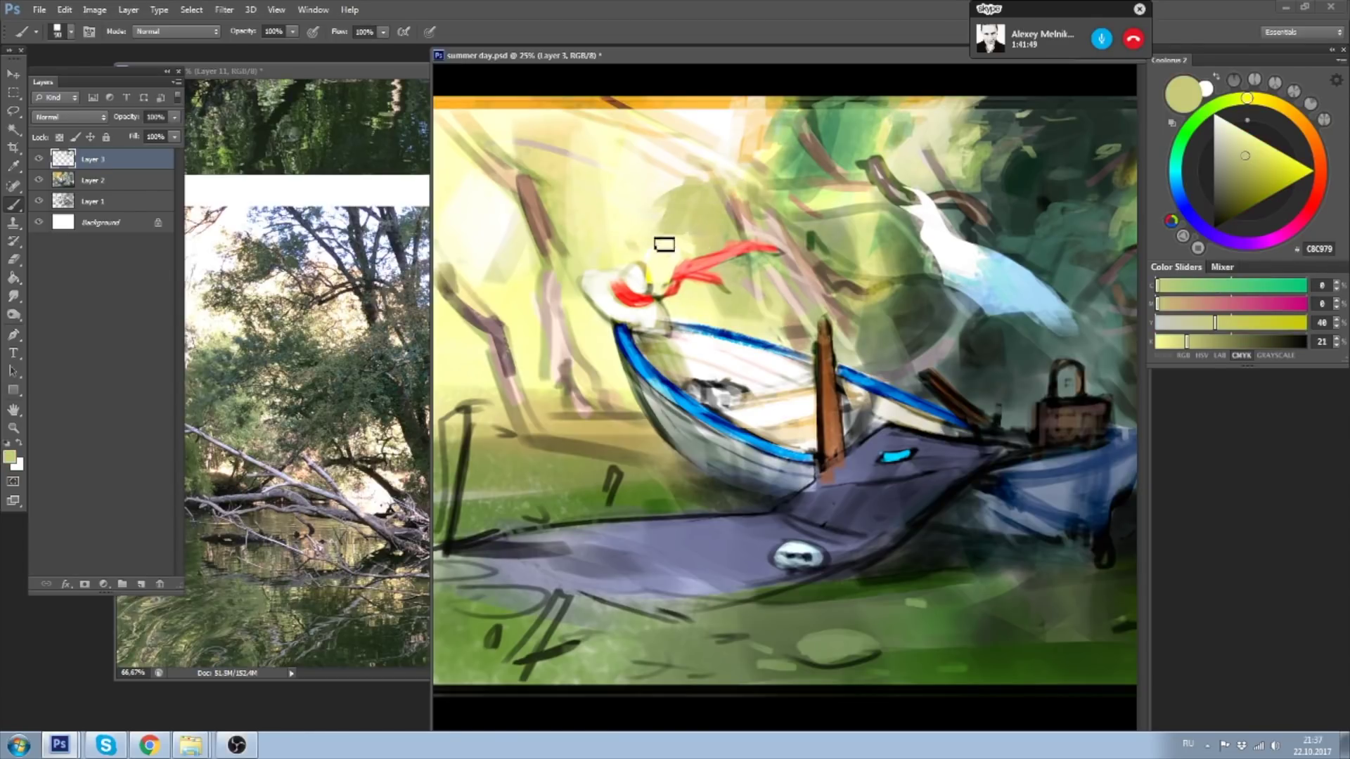
pyautogui.press(']')
pyautogui.press(']')
pyautogui.press(']')
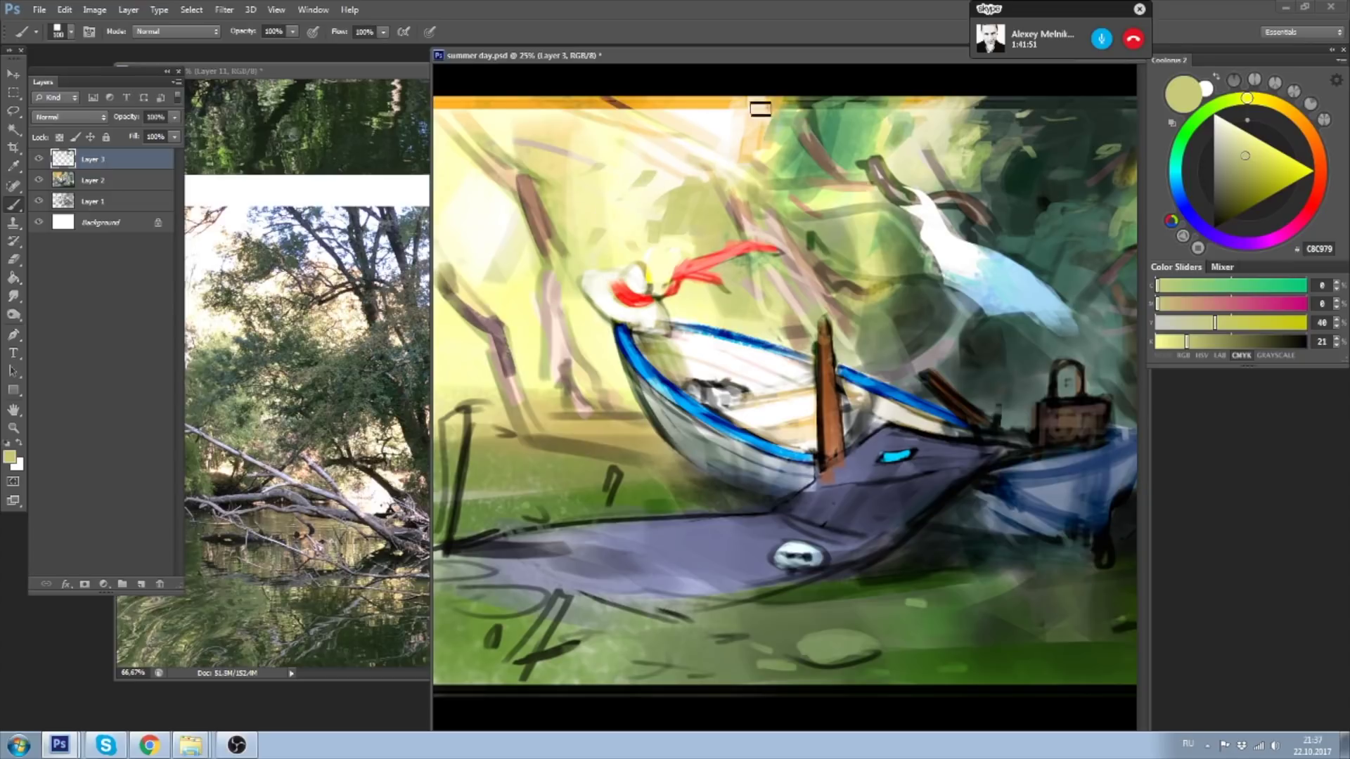
pyautogui.moveTo(784, 55)
pyautogui.mouseDown()
pyautogui.moveTo(761, 155)
pyautogui.moveTo(887, 39)
pyautogui.moveTo(845, 42)
pyautogui.mouseUp()
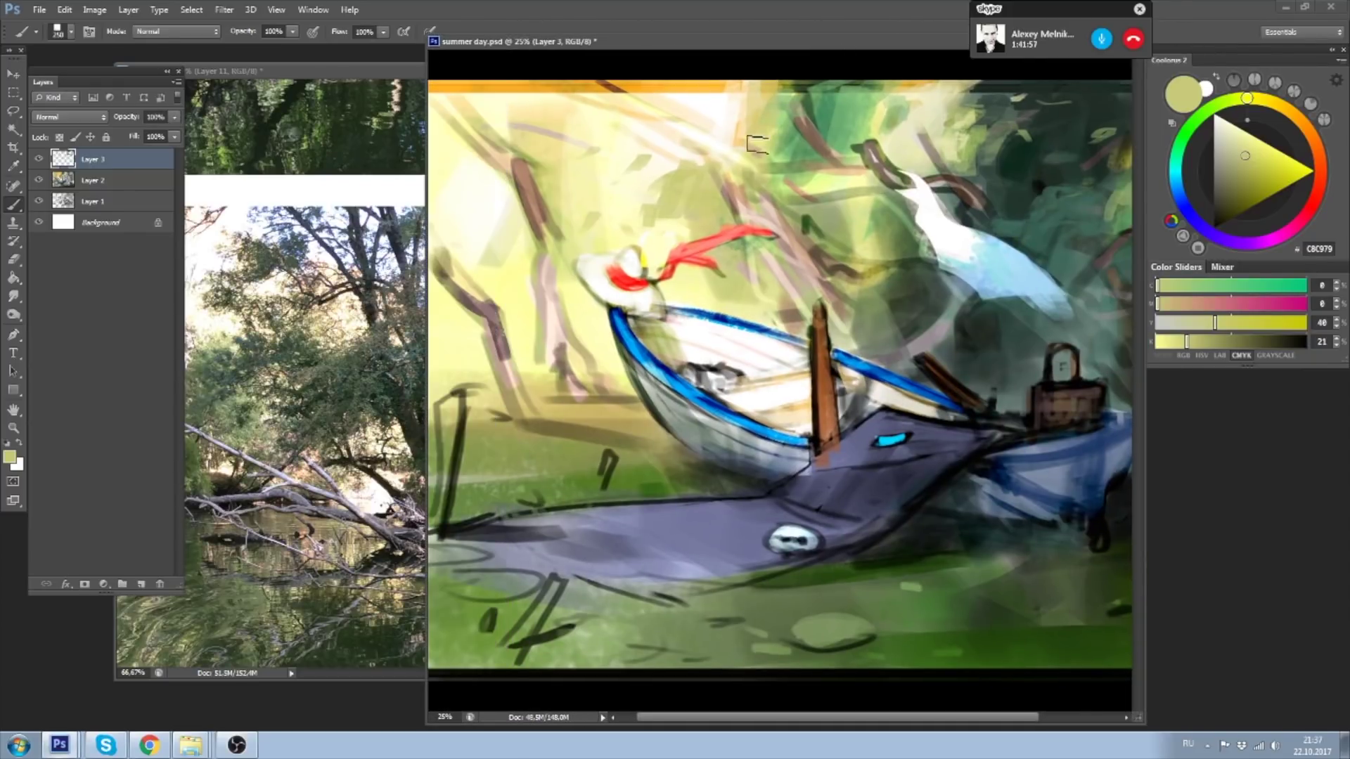
pyautogui.rightClick(760, 161)
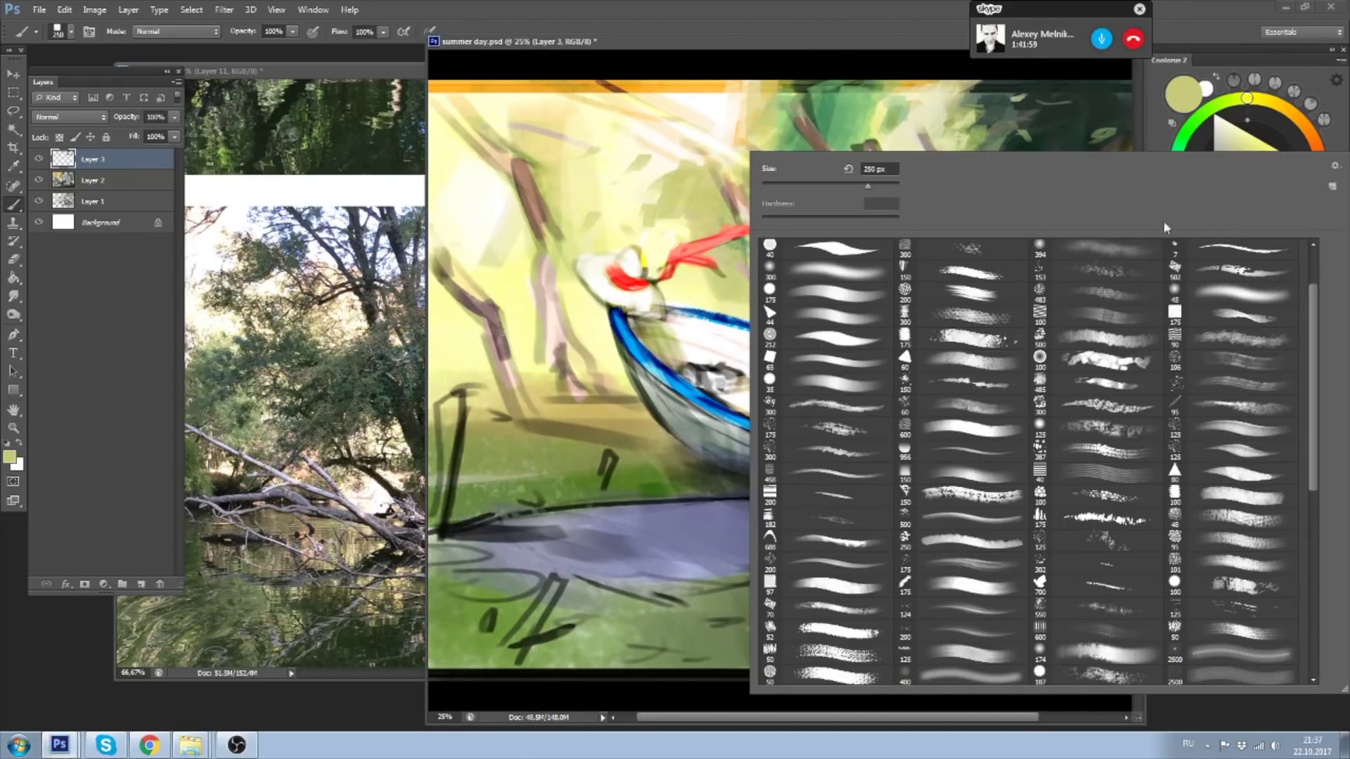
# - Choose a very large brush preset and fine-tune its size
pyautogui.click(1245, 271)
pyautogui.click(854, 46)
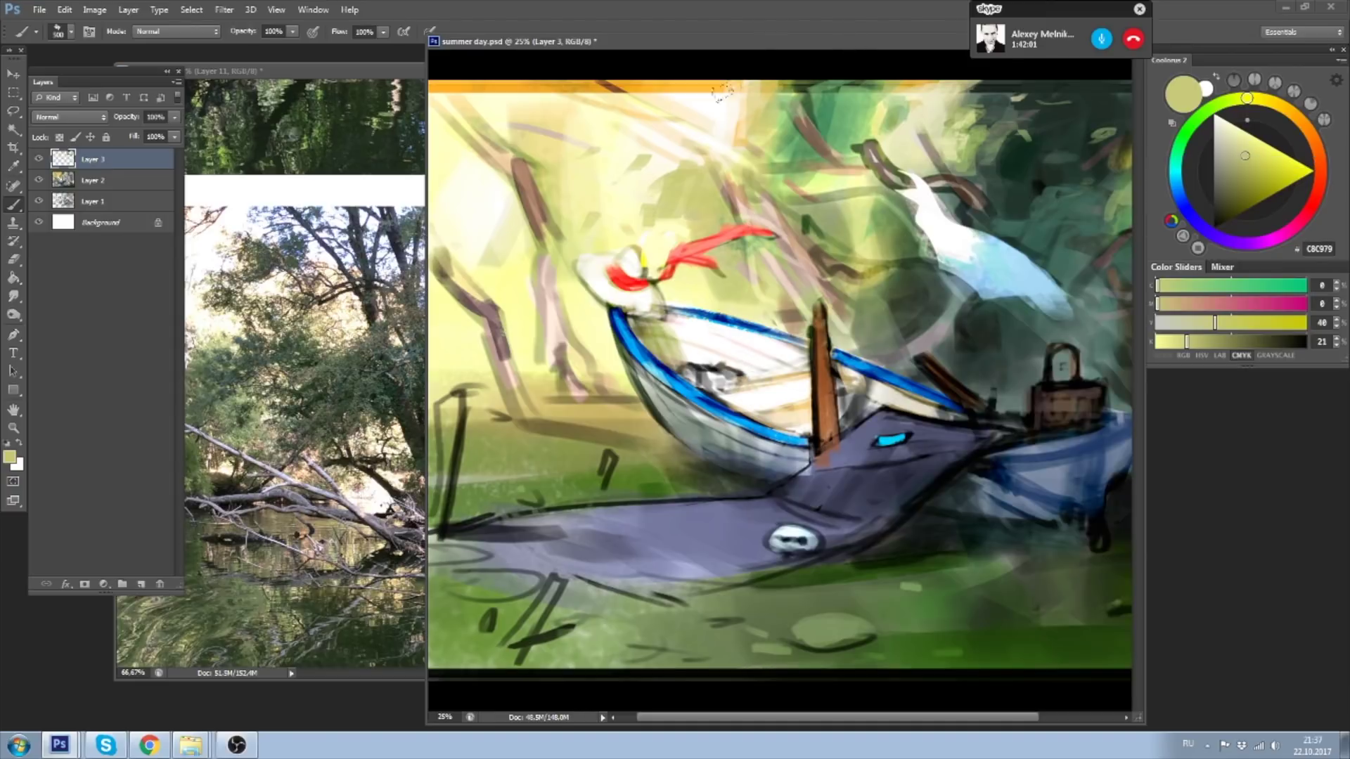
pyautogui.press('[')
pyautogui.press(']')
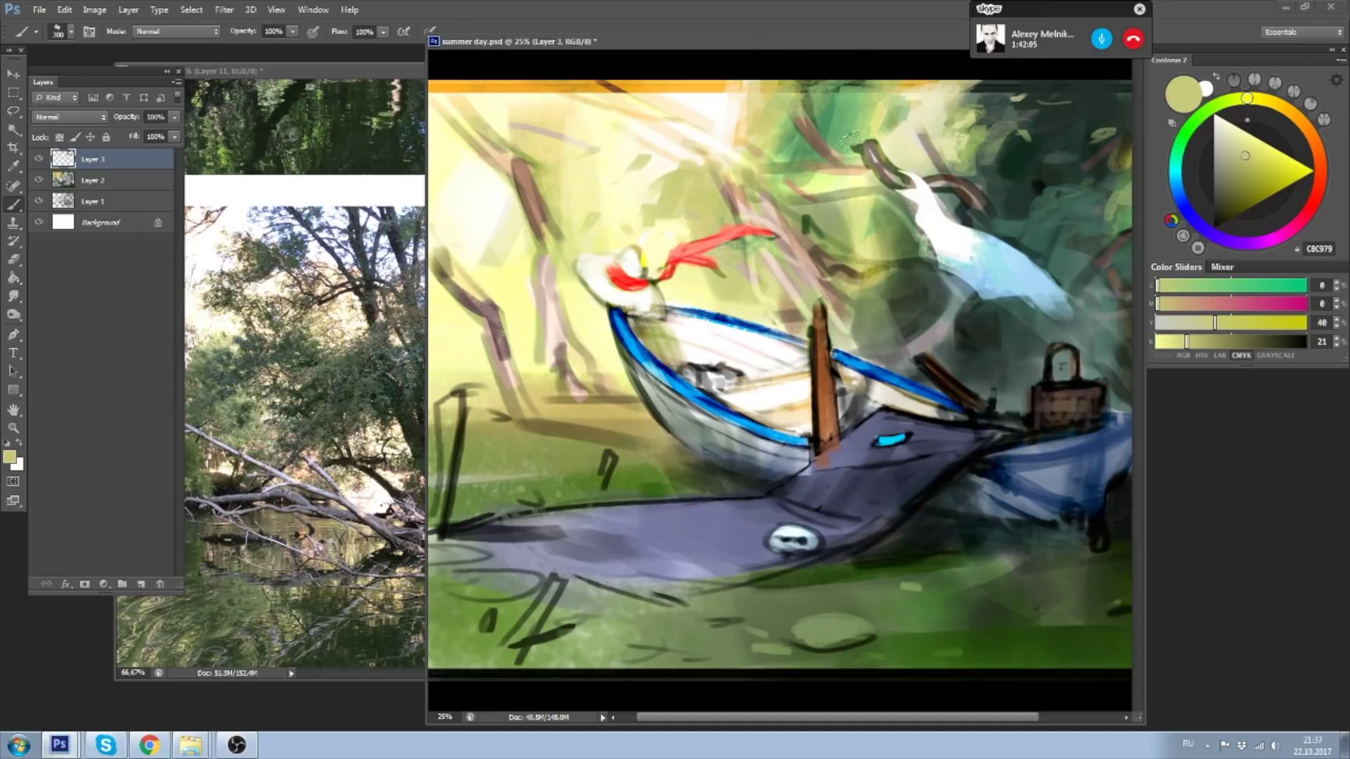
pyautogui.press(']')
# - Paint a broad warm orange light stroke near the canvas top, then sample pale yellow
pyautogui.keyDown('alt'); pyautogui.click(702, 83); pyautogui.keyUp('alt')
pyautogui.press(']')
pyautogui.press(']')
pyautogui.moveTo(696, 99); pyautogui.dragTo(745, 92)
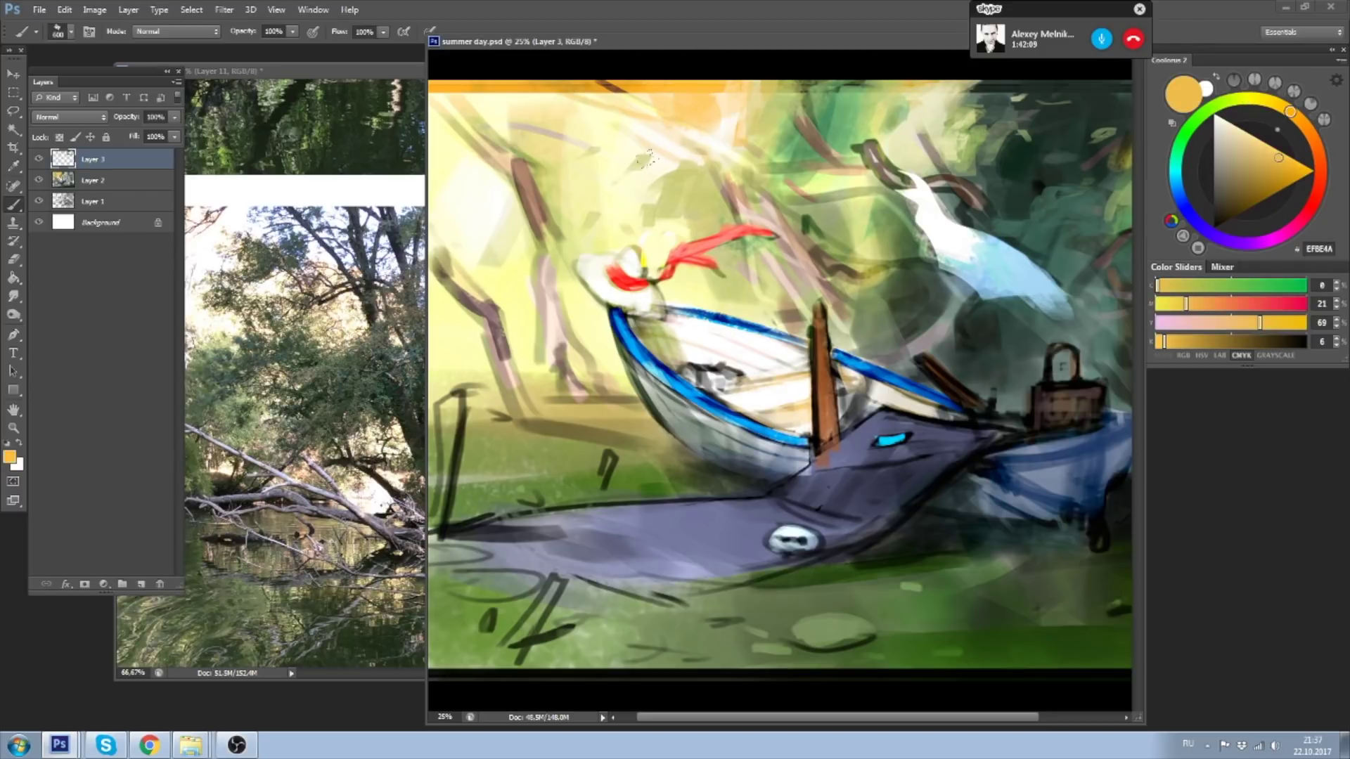
pyautogui.keyDown('alt'); pyautogui.click(745, 93); pyautogui.keyUp('alt')
pyautogui.press('[')
pyautogui.press('[')
pyautogui.press('[')
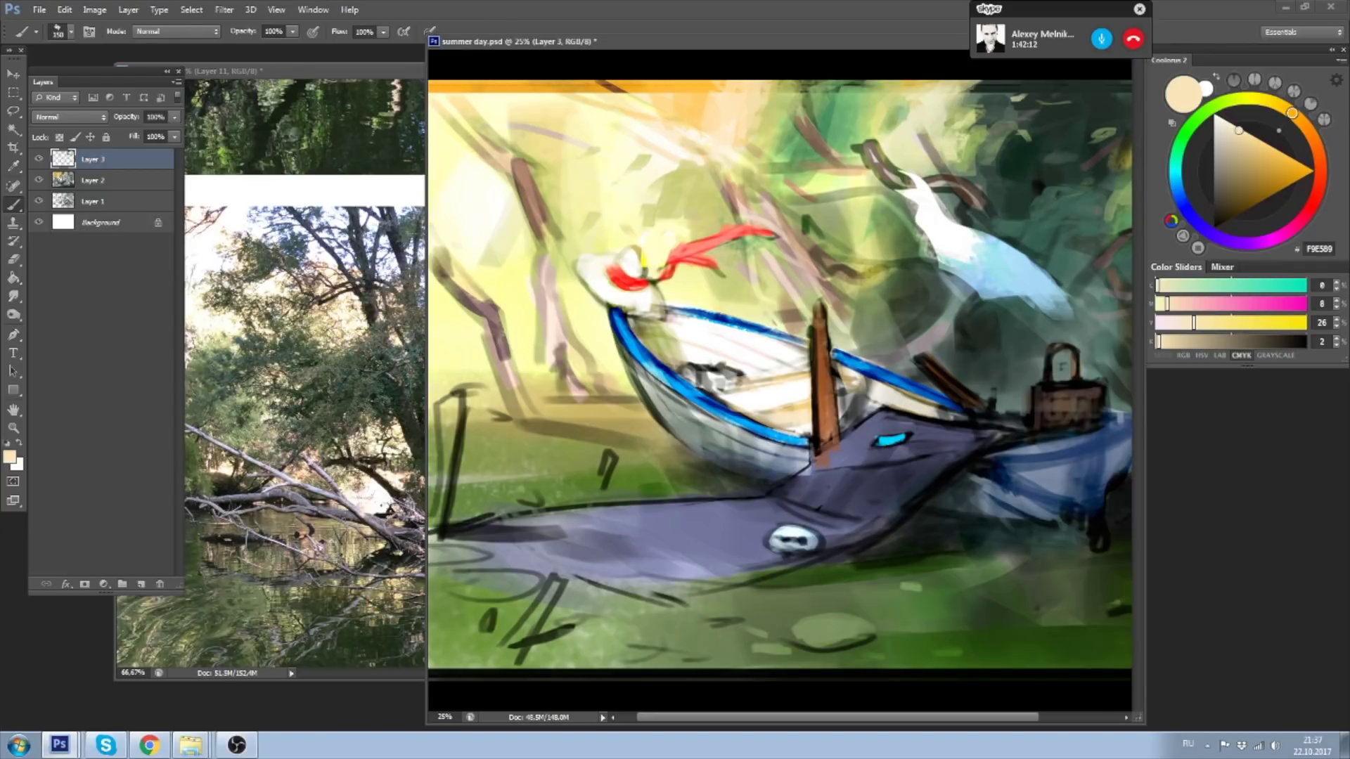
pyautogui.press(']')
pyautogui.press(']')
# - Pick a pale cream paint colour in Coolorus and readjust the brush size
pyautogui.click(1230, 128)
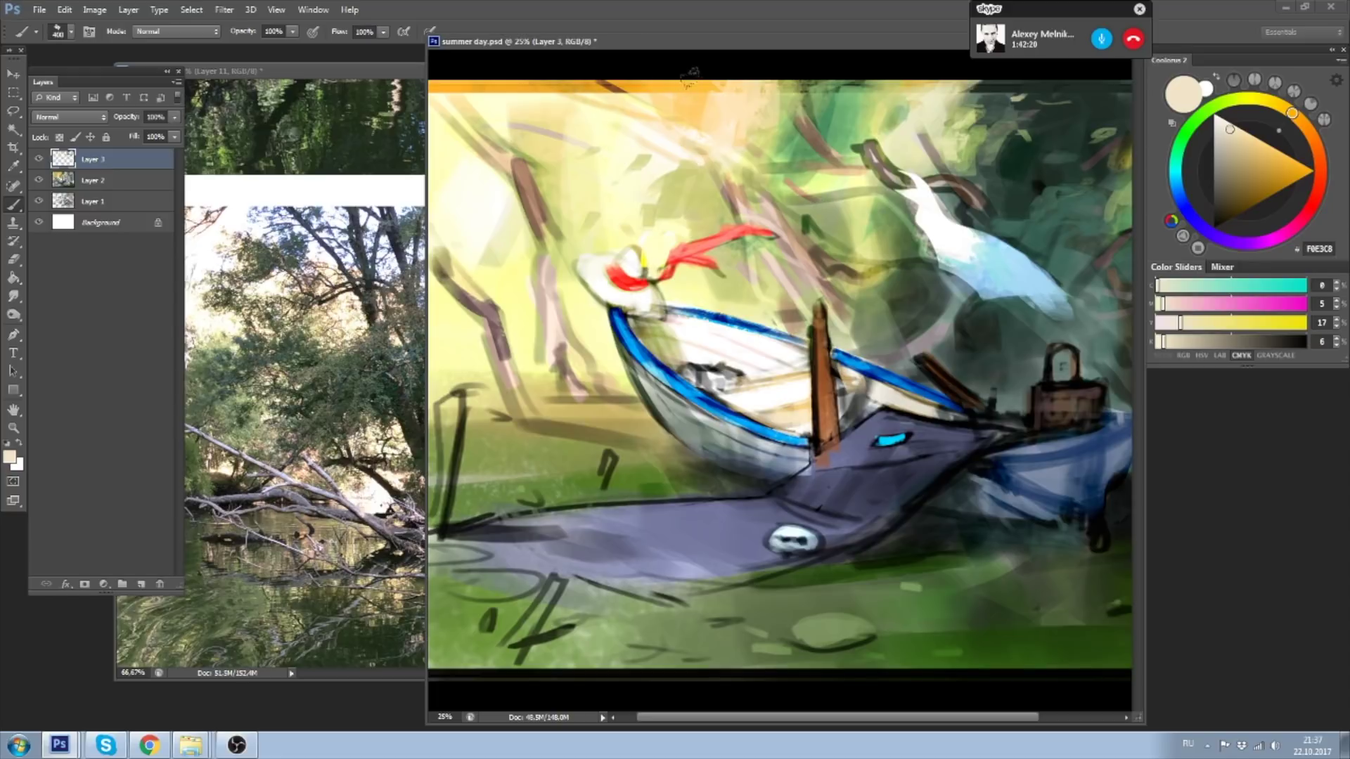
pyautogui.press(']')
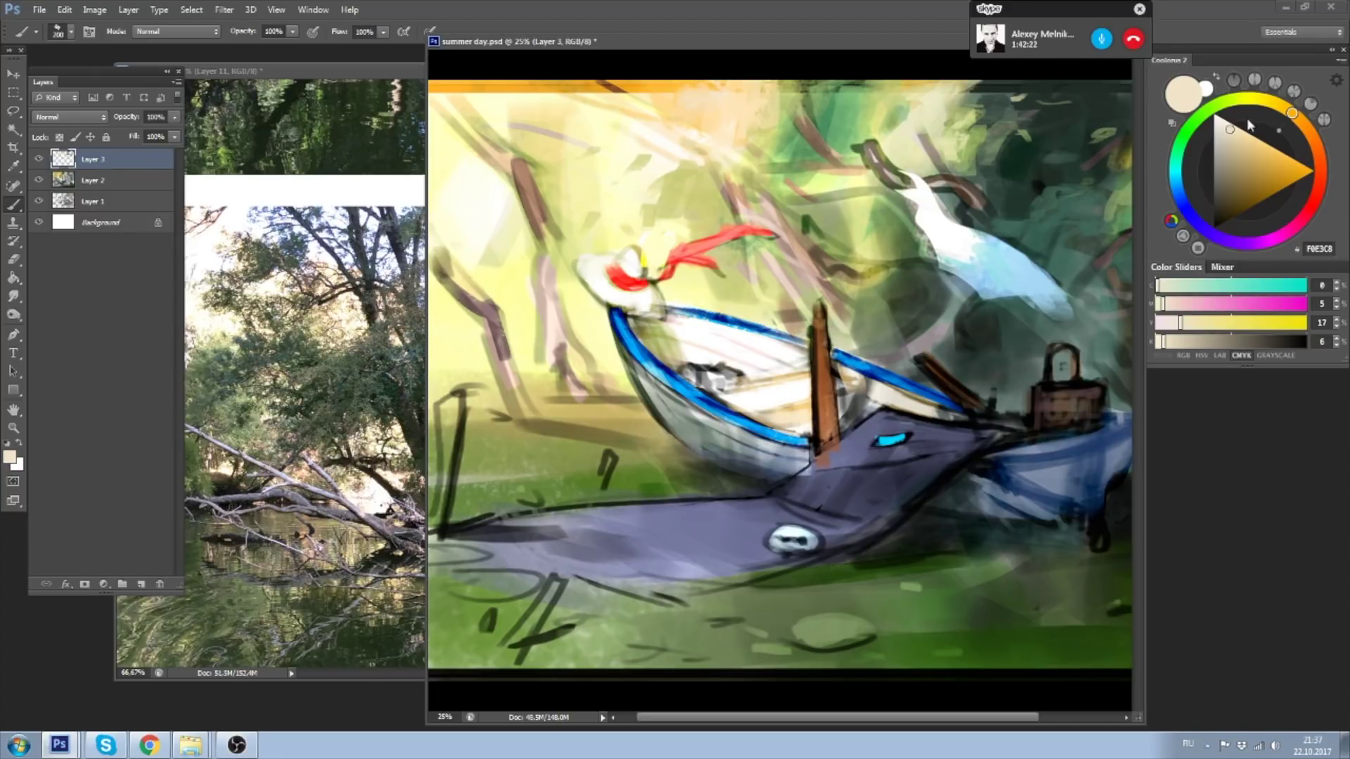
pyautogui.click(1227, 125)
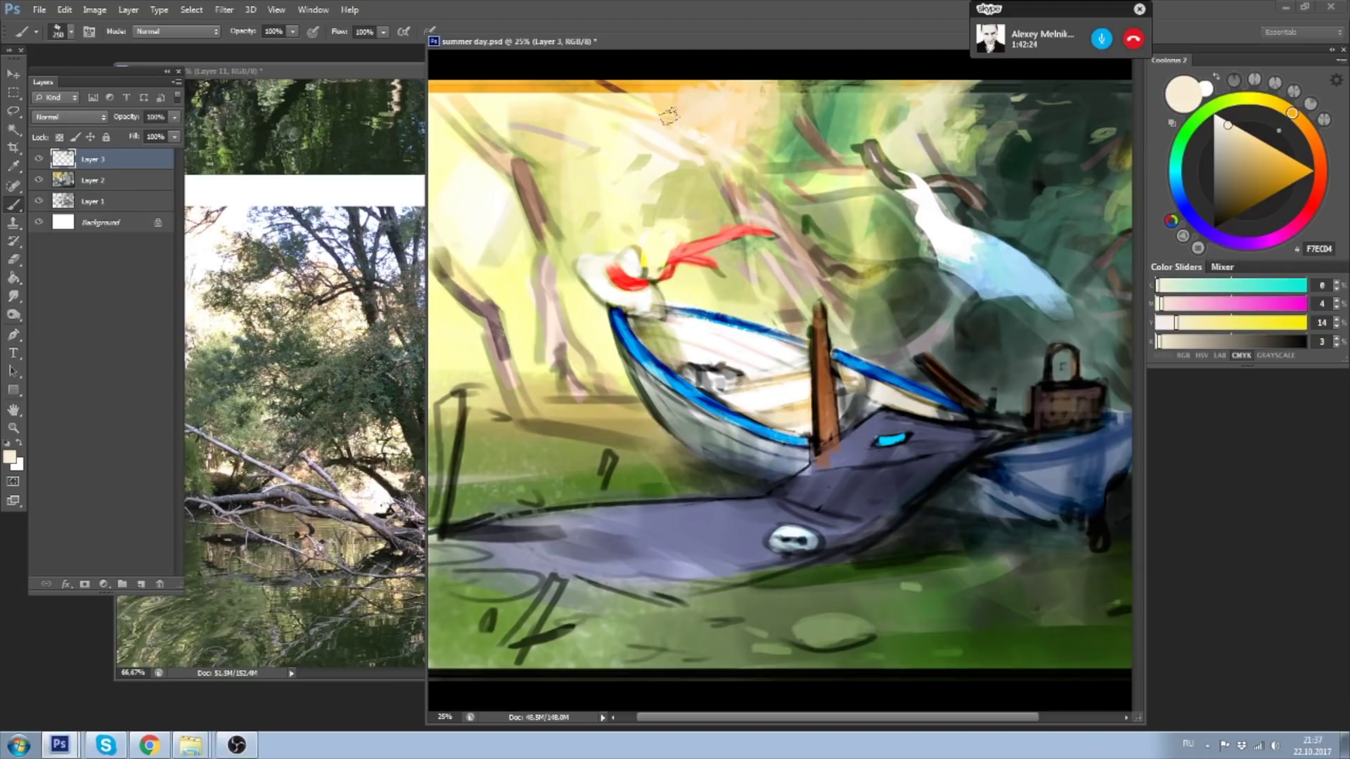
pyautogui.press('[')
pyautogui.press('[')
pyautogui.press('[')
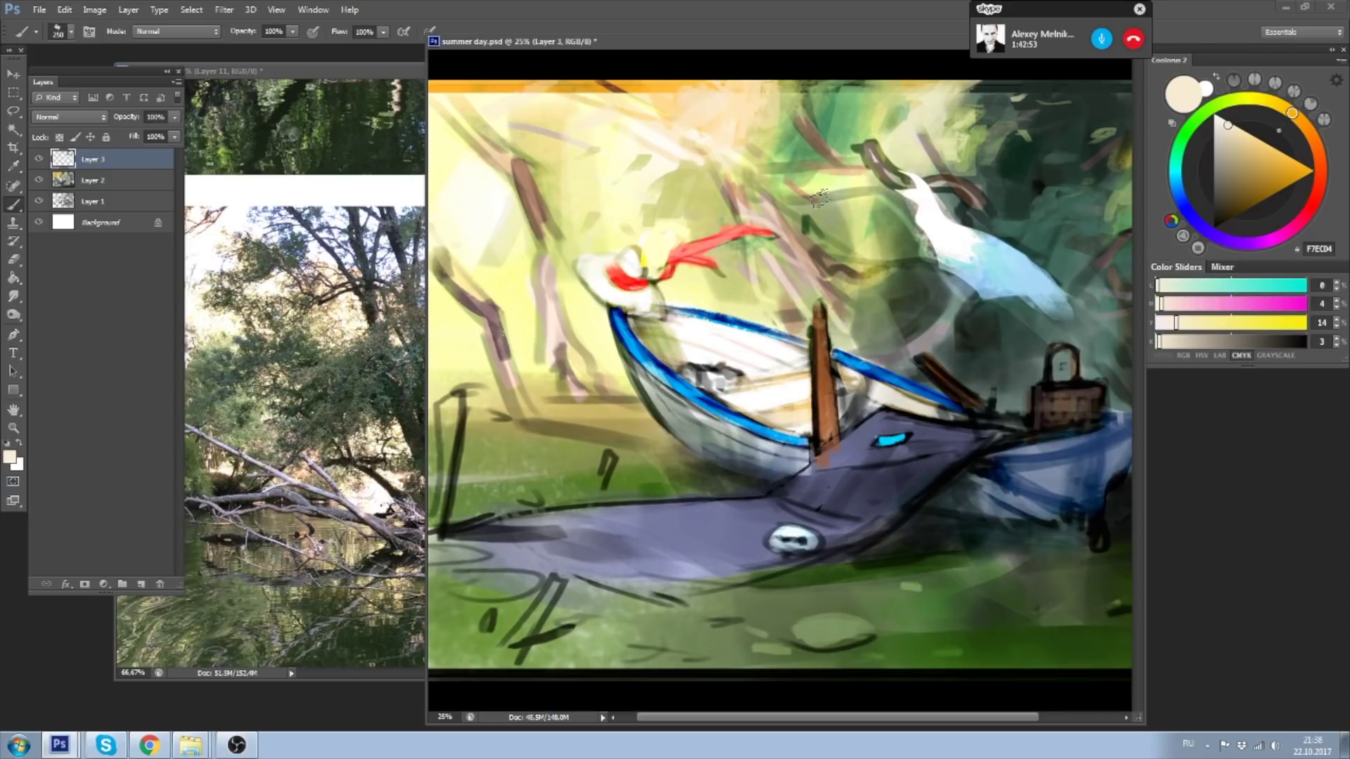
pyautogui.press(']')
pyautogui.press('[')
pyautogui.press('[')
pyautogui.press('[')
pyautogui.press(']')
pyautogui.press(']')
# - Settle on a light warm cream colour and tune the brush size
pyautogui.click(1229, 123)
pyautogui.press(']')
pyautogui.press(']')
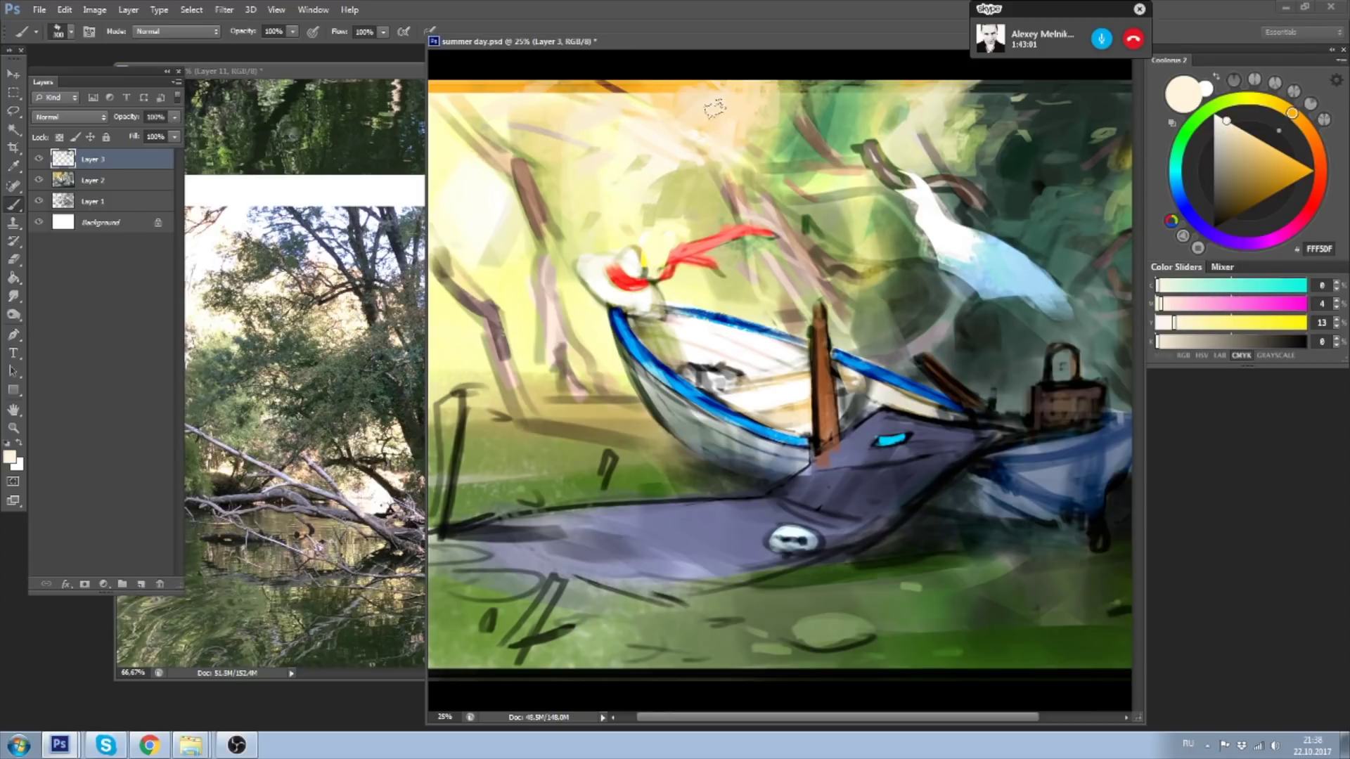
pyautogui.press('[')
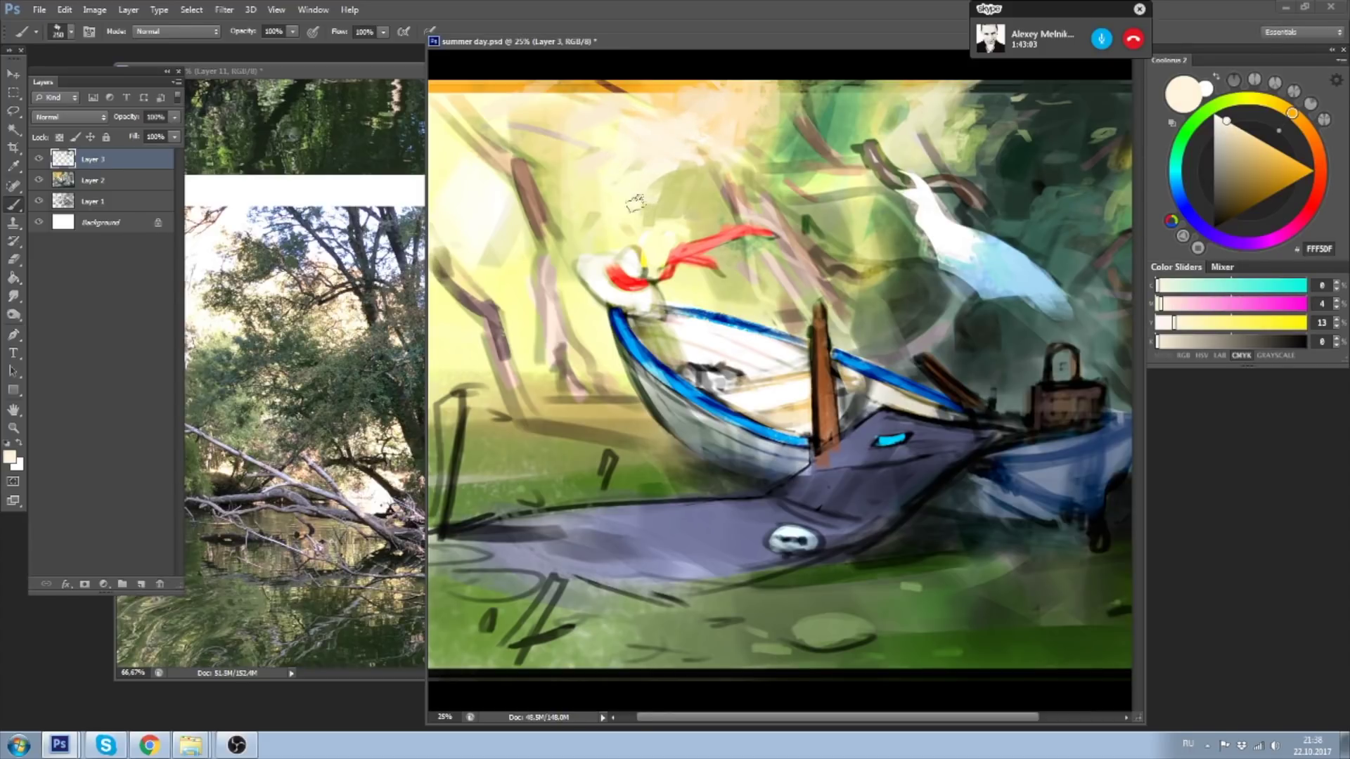
pyautogui.press('[')
pyautogui.press('[')
pyautogui.press('[')
pyautogui.press(']')
pyautogui.press(']')
pyautogui.press(']')
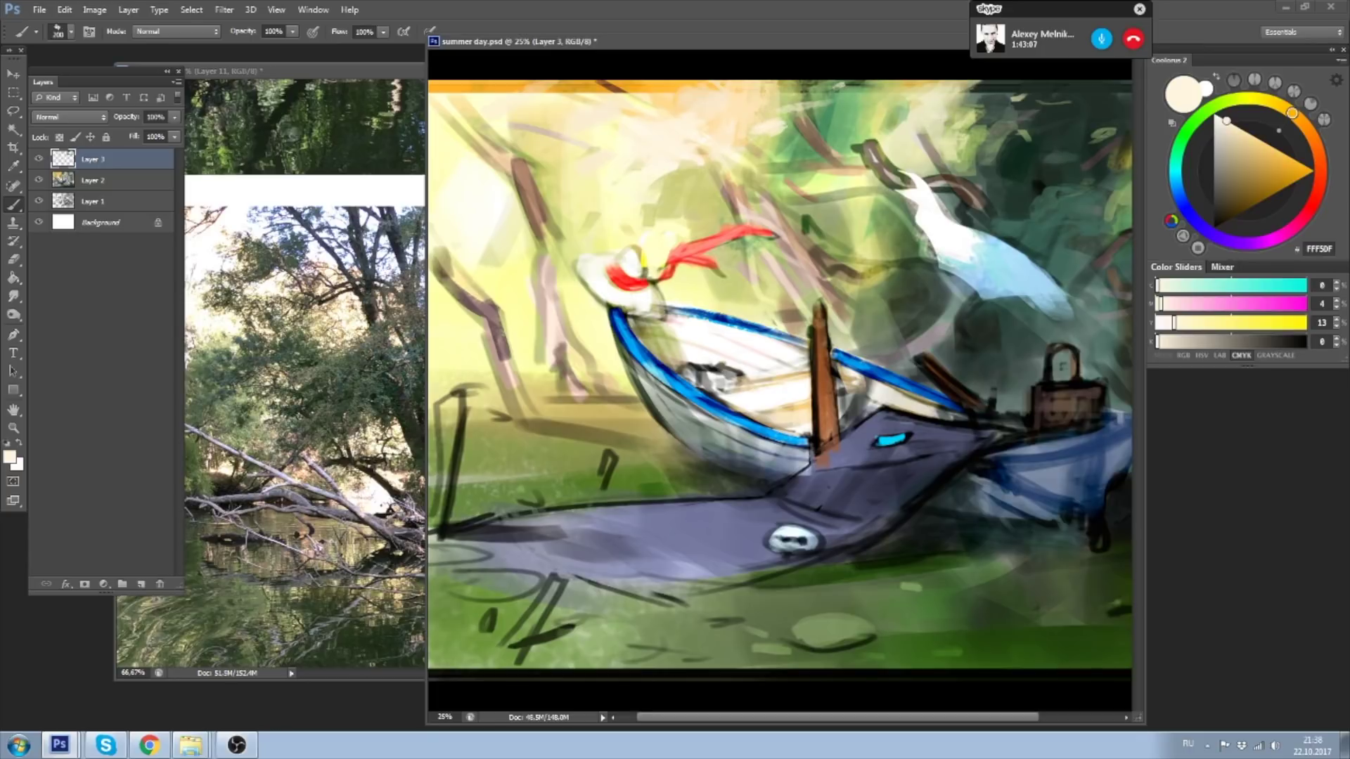
pyautogui.press('[')
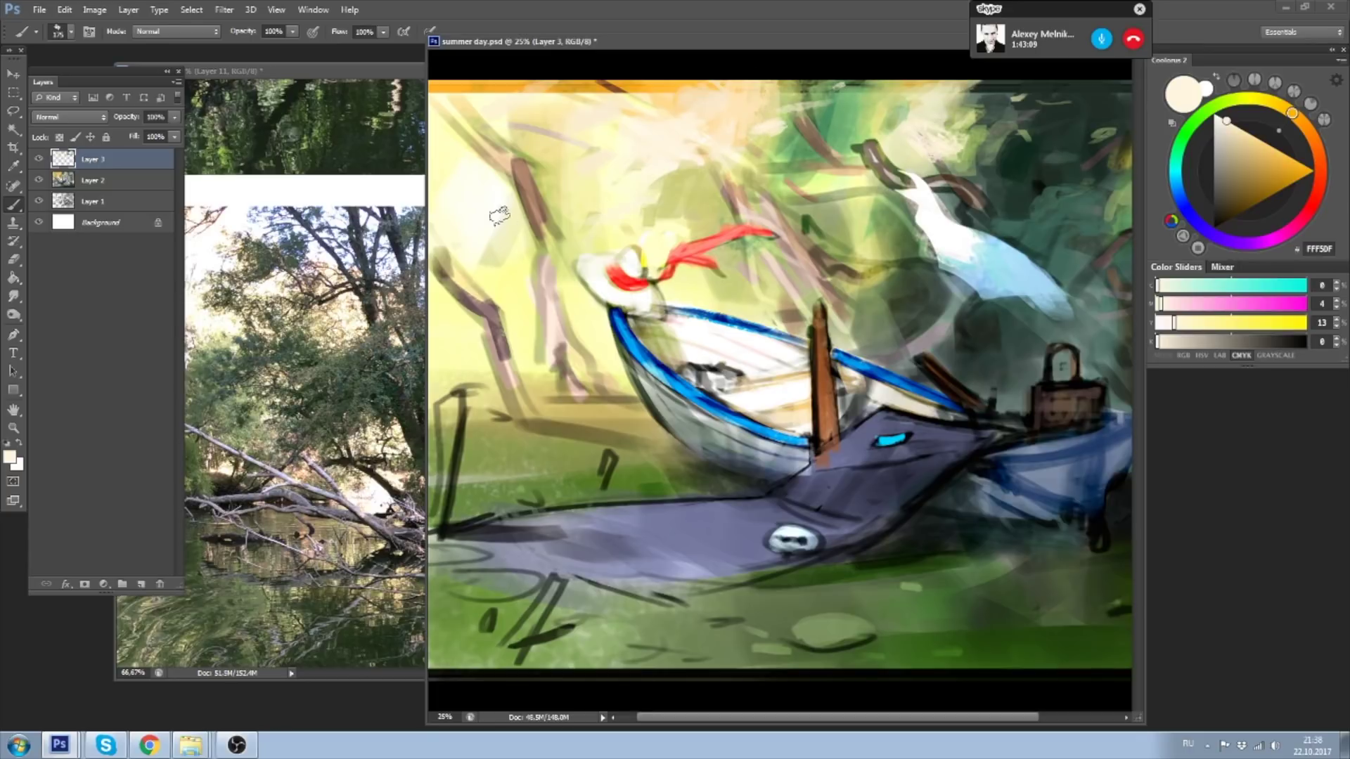
pyautogui.press(']')
pyautogui.press(']')
# - Reposition the painting window and sample olive green 919C5A from the reference photo
pyautogui.moveTo(649, 46); pyautogui.dragTo(726, 47)
pyautogui.moveTo(829, 177); pyautogui.dragTo(859, 178)
pyautogui.moveTo(714, 36); pyautogui.dragTo(655, 39)
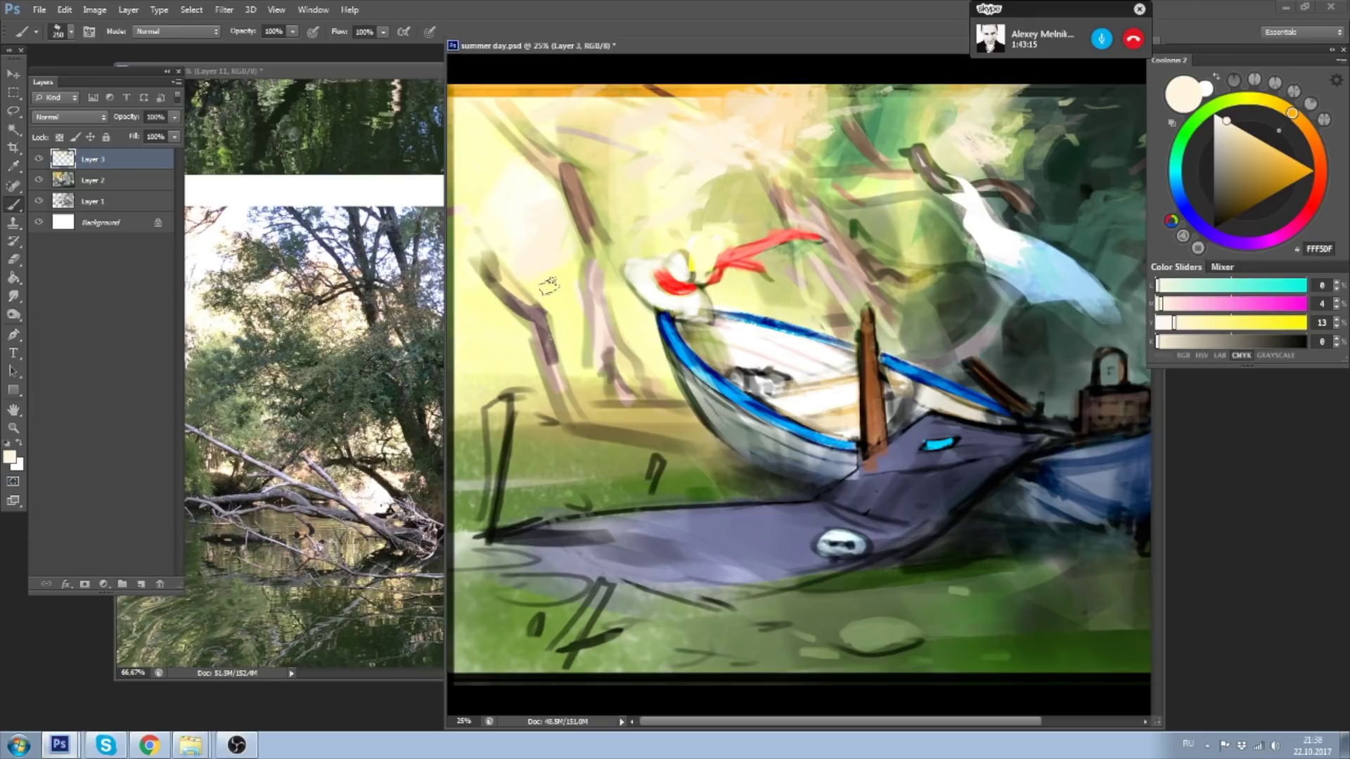
pyautogui.press('[')
pyautogui.press('[')
pyautogui.press('[')
pyautogui.press(']')
pyautogui.press(']')
pyautogui.press(']')
pyautogui.press(']')
pyautogui.keyDown('alt'); pyautogui.click(573, 427); pyautogui.keyUp('alt')
# - Bring the reference photo window forward and zoom out over the tree photos
pyautogui.click(352, 79)
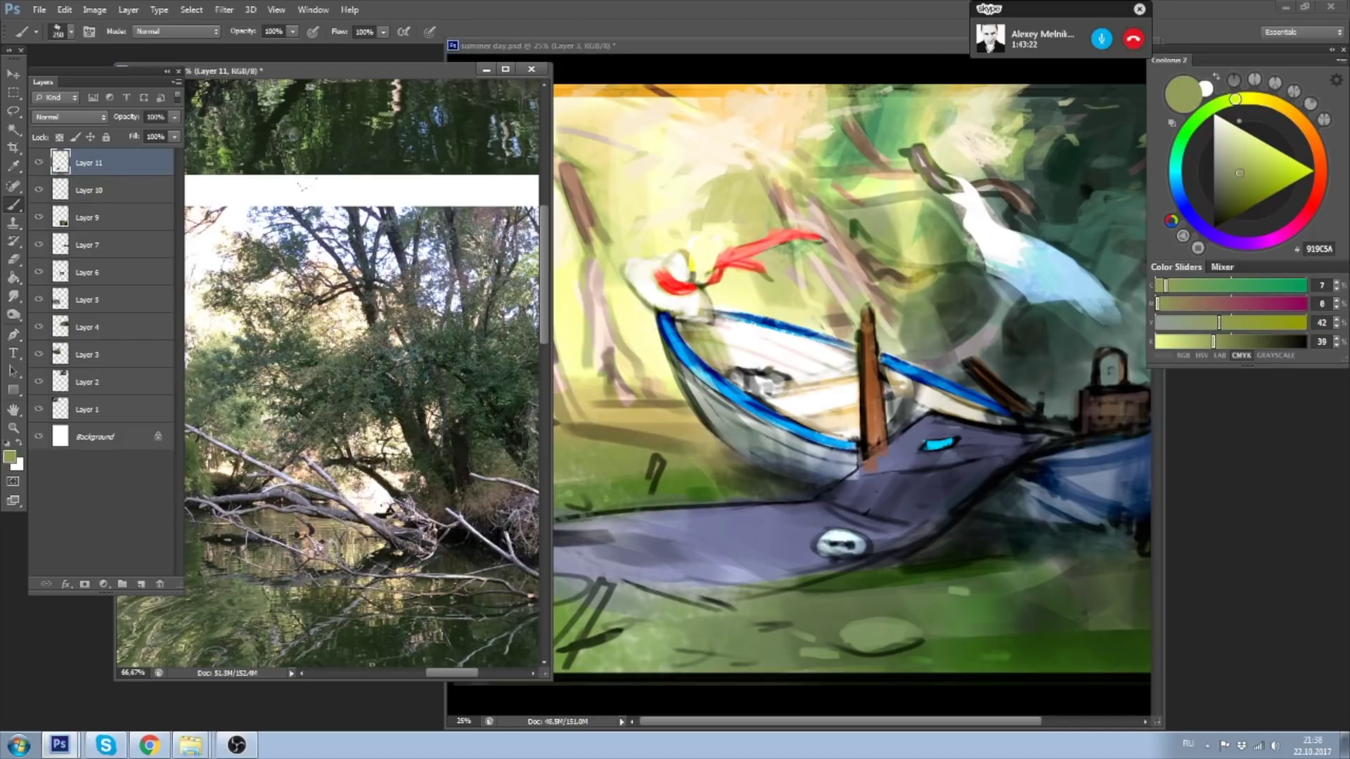
pyautogui.moveTo(330, 380); pyautogui.dragTo(329, 301)
pyautogui.scroll(-1, 431, 285)
pyautogui.moveTo(430, 285); pyautogui.dragTo(330, 401)
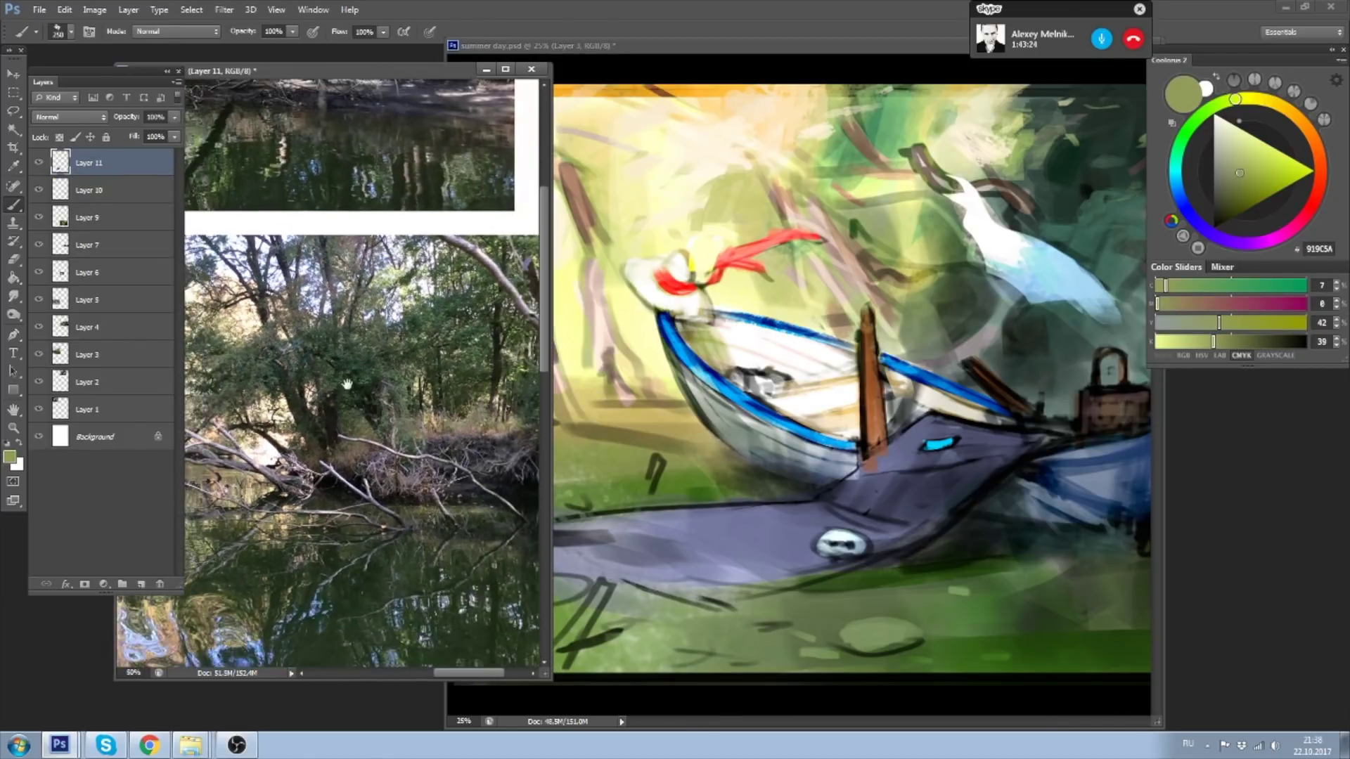
pyautogui.scroll(5, 359, 345)
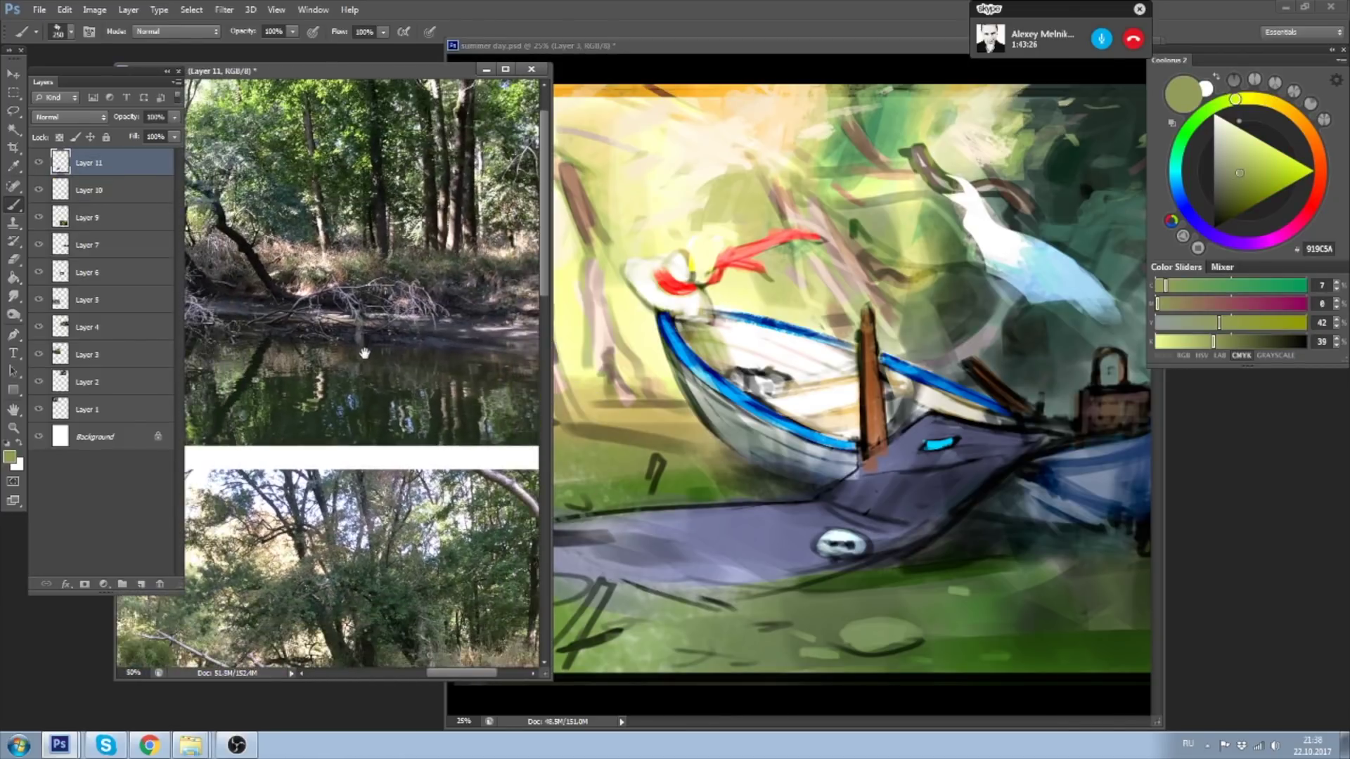
pyautogui.scroll(1, 360, 334)
pyautogui.scroll(-1, 378, 309)
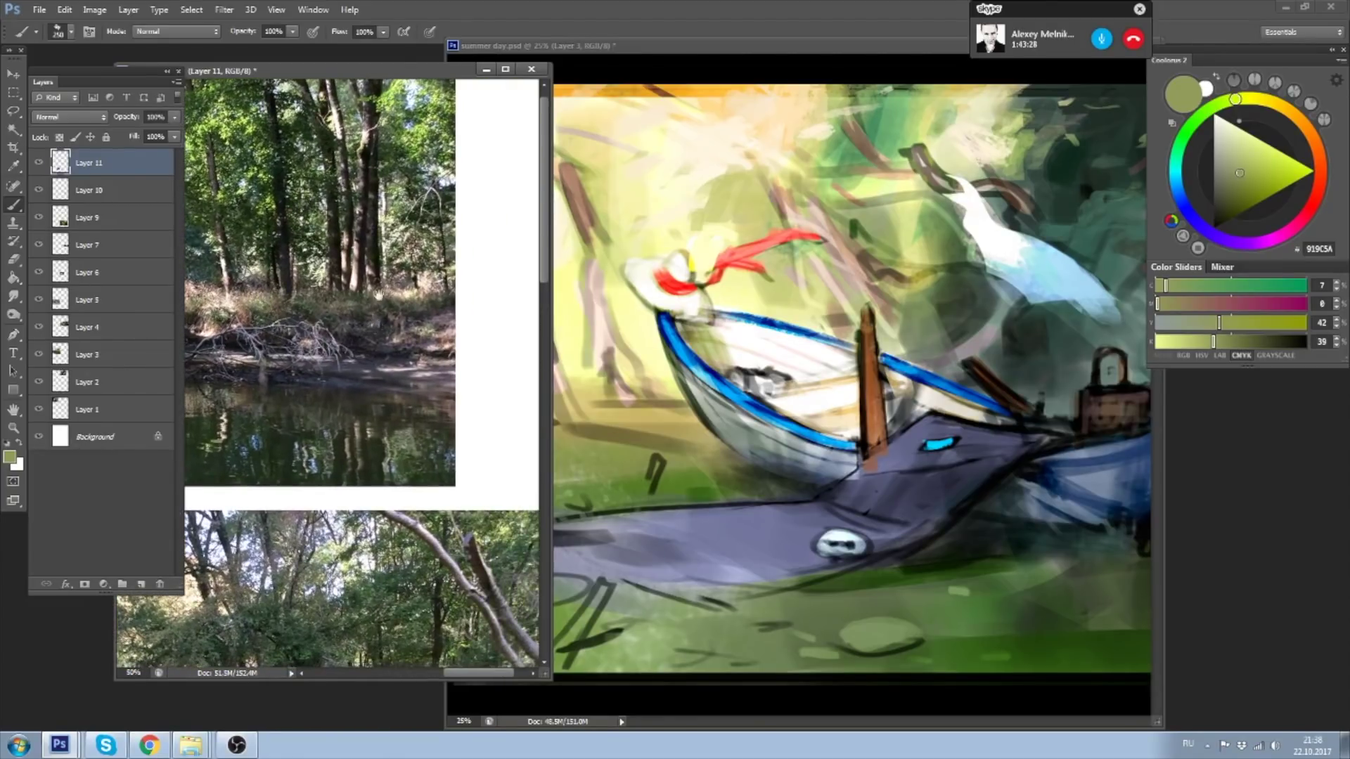
# - Zoom in and pan down to the sunlit riverbank tree photos
pyautogui.moveTo(312, 297)
pyautogui.mouseDown()
pyautogui.moveTo(412, 240)
pyautogui.moveTo(402, 273)
pyautogui.mouseUp()
pyautogui.click(412, 241)
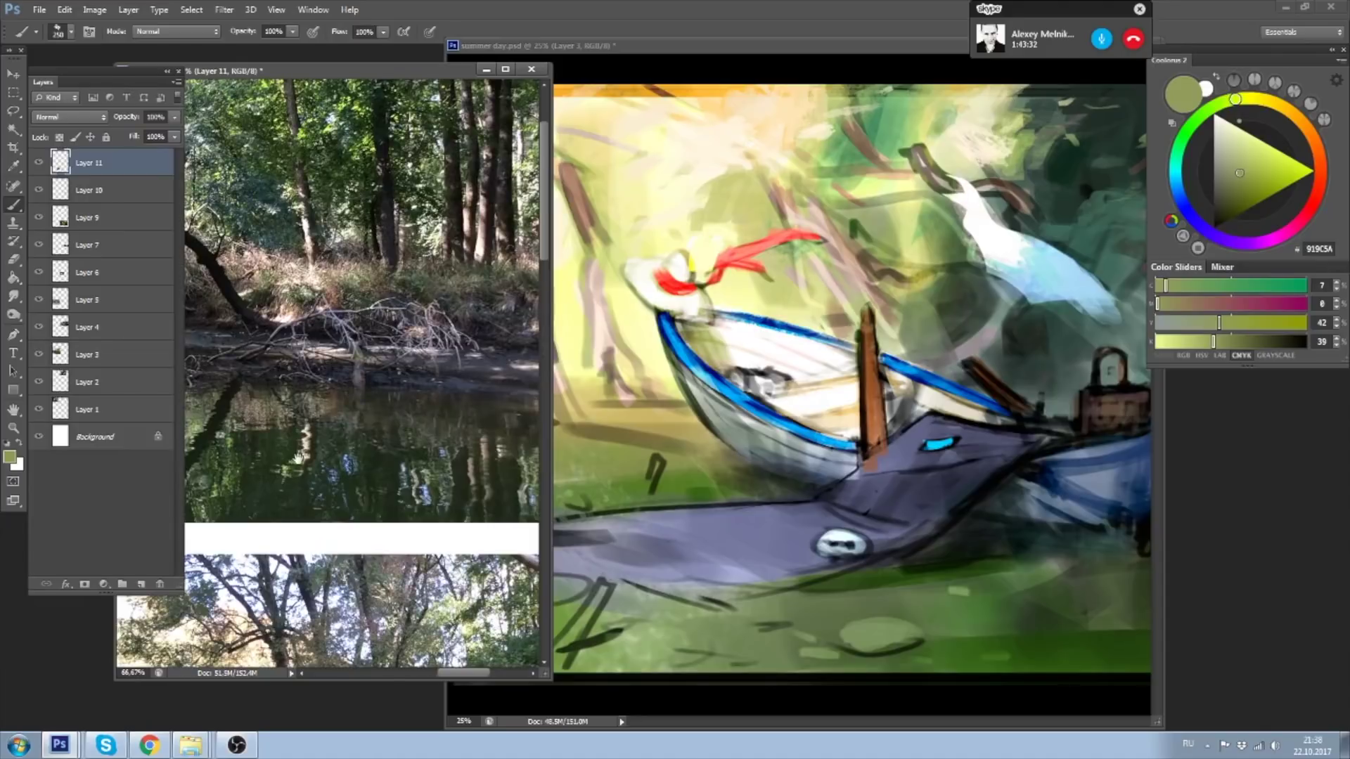
pyautogui.scroll(-1, 299, 458)
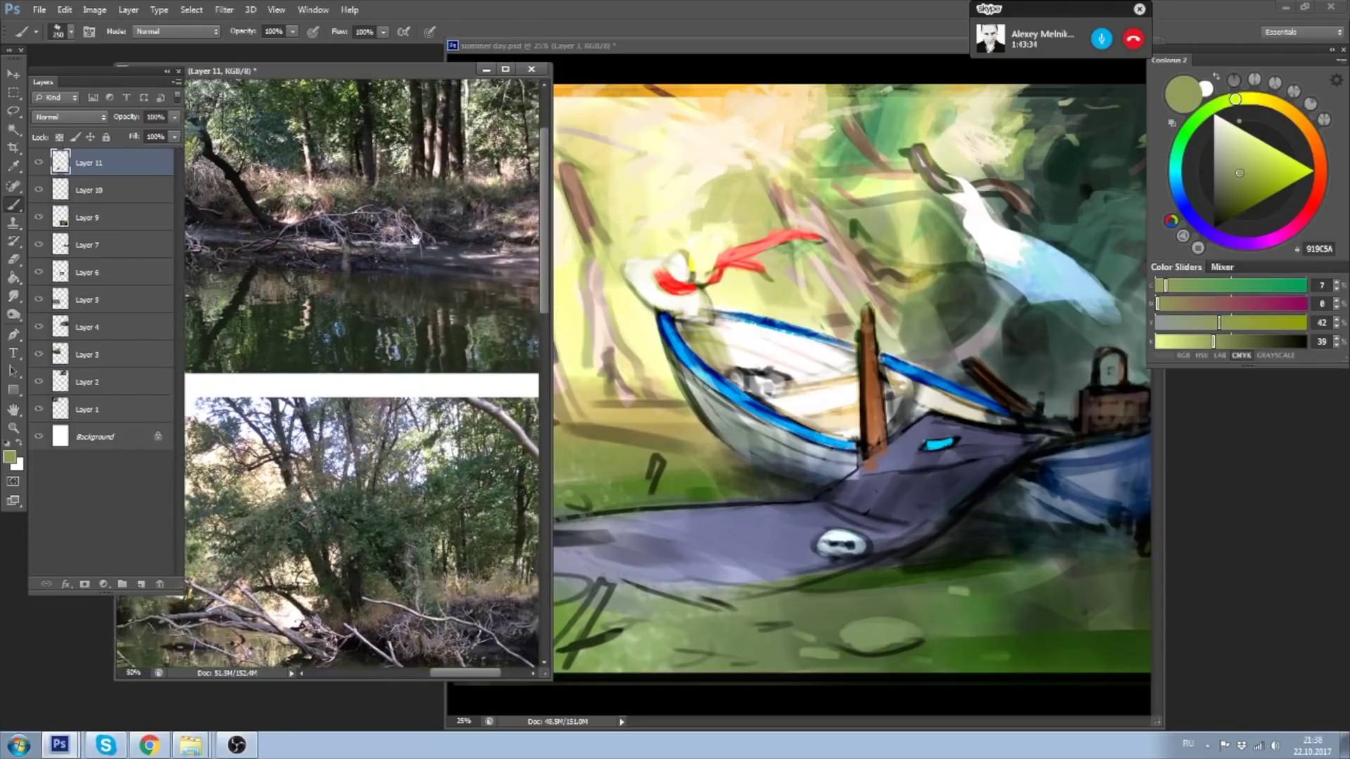
pyautogui.moveTo(415, 240); pyautogui.dragTo(406, 266)
pyautogui.moveTo(321, 338); pyautogui.dragTo(330, 99)
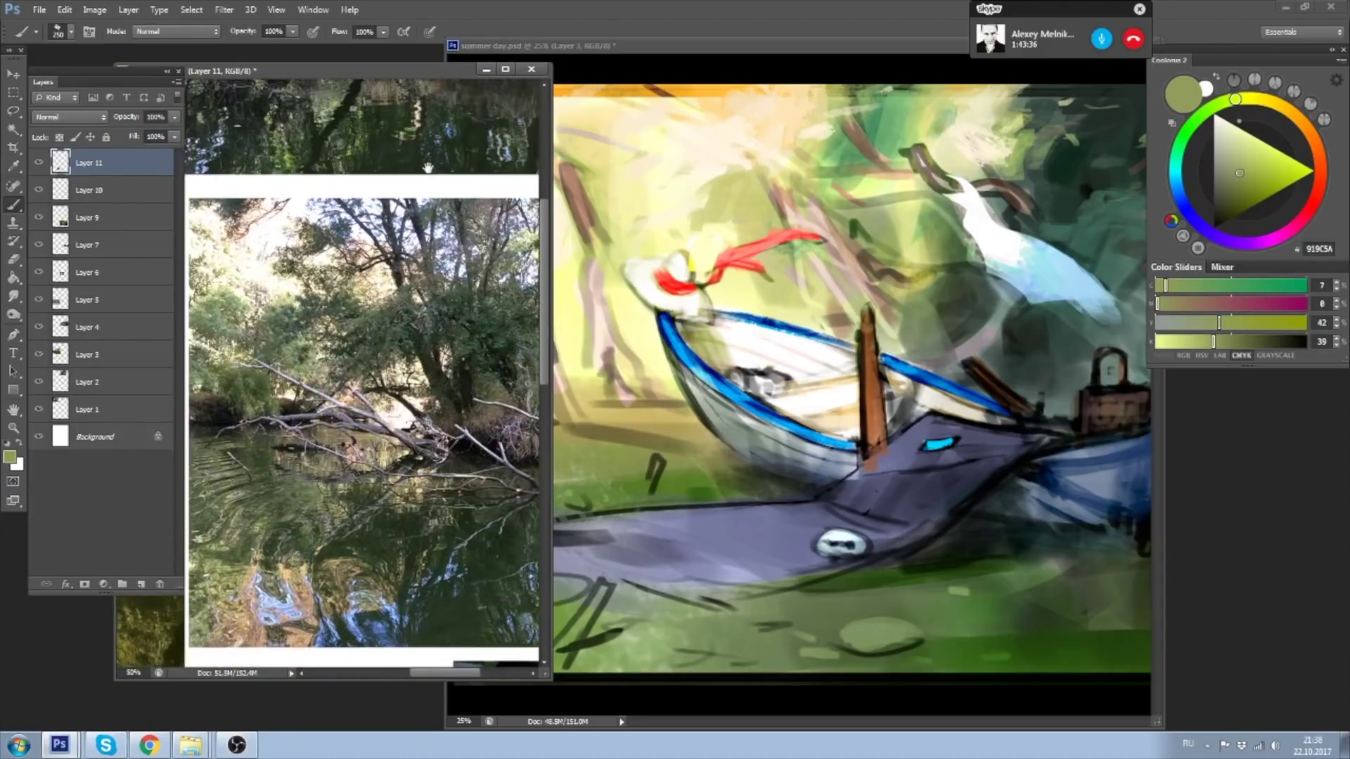
pyautogui.moveTo(338, 296)
pyautogui.mouseDown()
pyautogui.moveTo(356, 385)
pyautogui.moveTo(371, 361)
pyautogui.moveTo(414, 521)
pyautogui.mouseUp()
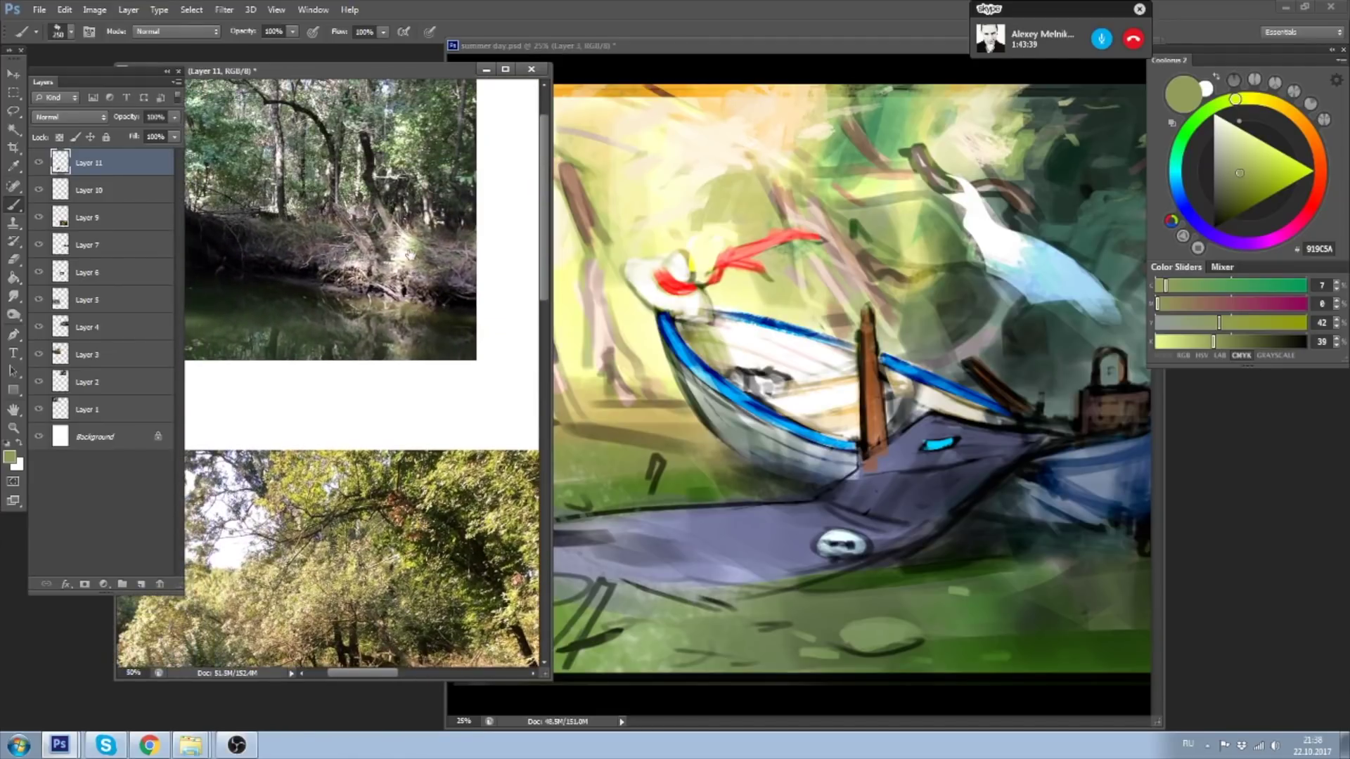
# - Sample pale beige CEBBAE and add two pale strokes on the trees above-left of the hat
pyautogui.moveTo(801, 47); pyautogui.dragTo(827, 36)
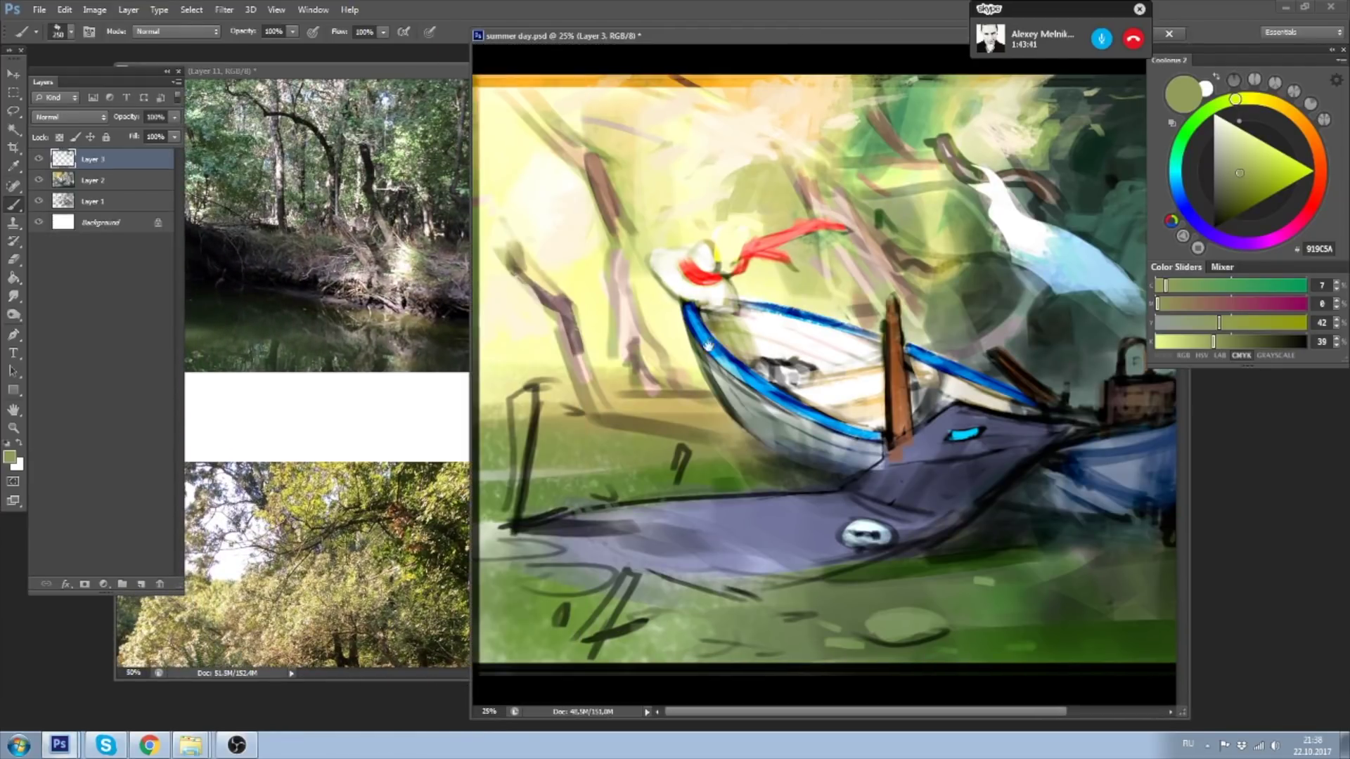
pyautogui.scroll(1, 654, 291)
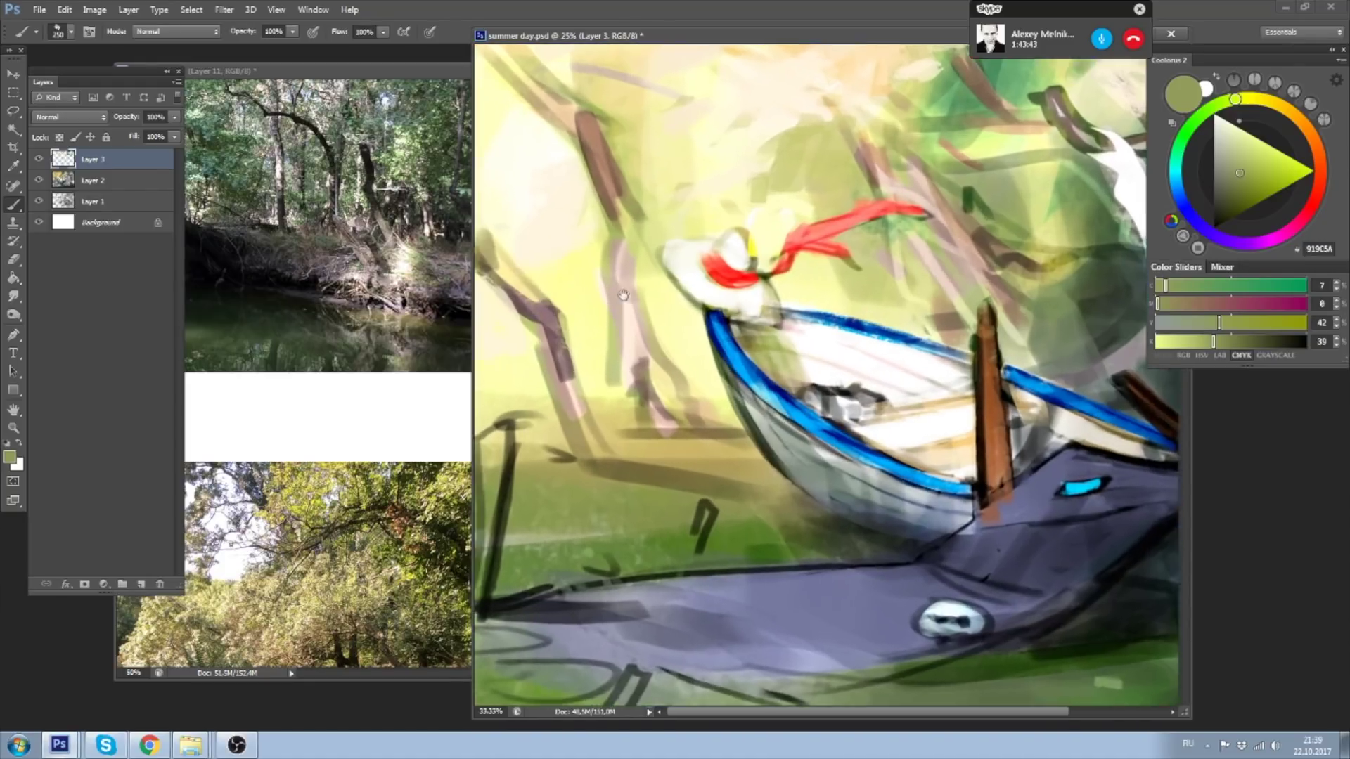
pyautogui.keyDown('alt'); pyautogui.click(680, 269); pyautogui.keyUp('alt')
pyautogui.moveTo(727, 218); pyautogui.dragTo(727, 232)
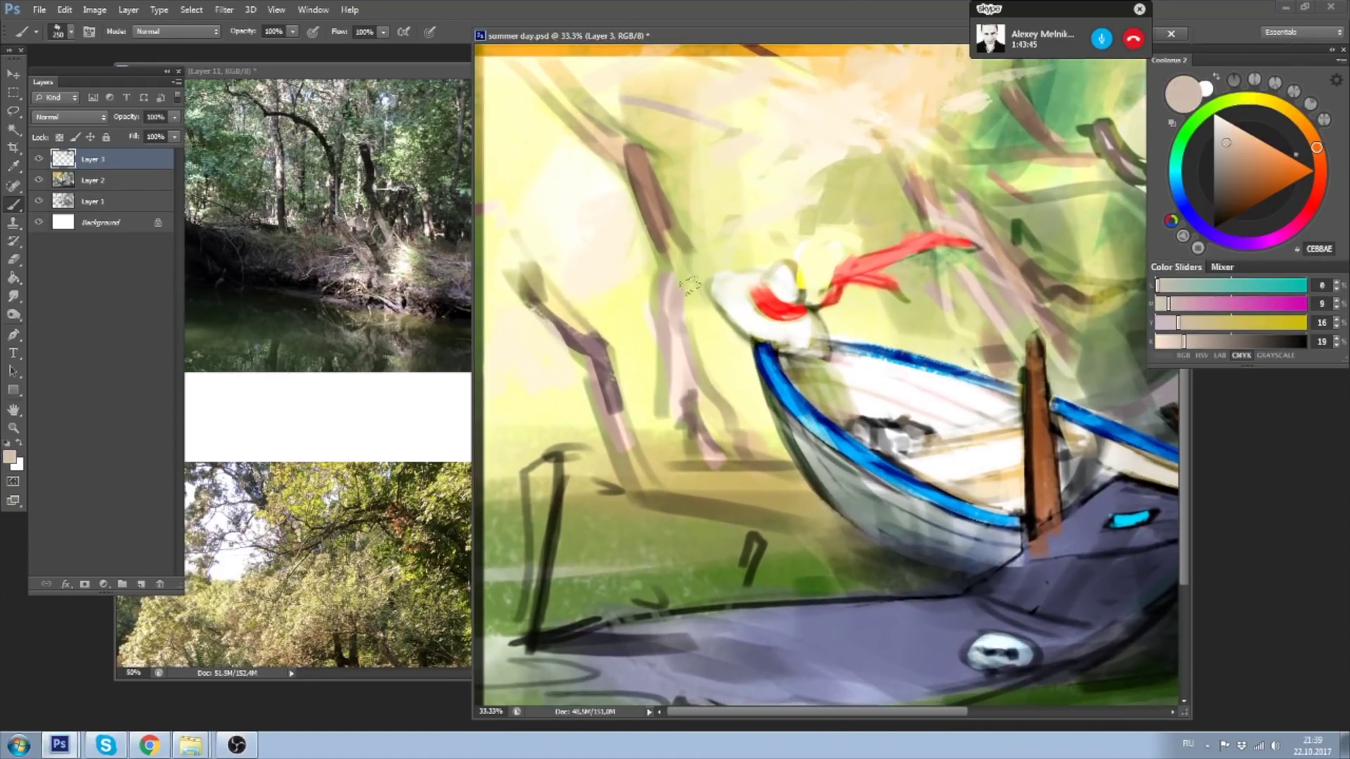
pyautogui.moveTo(606, 257); pyautogui.dragTo(554, 283)
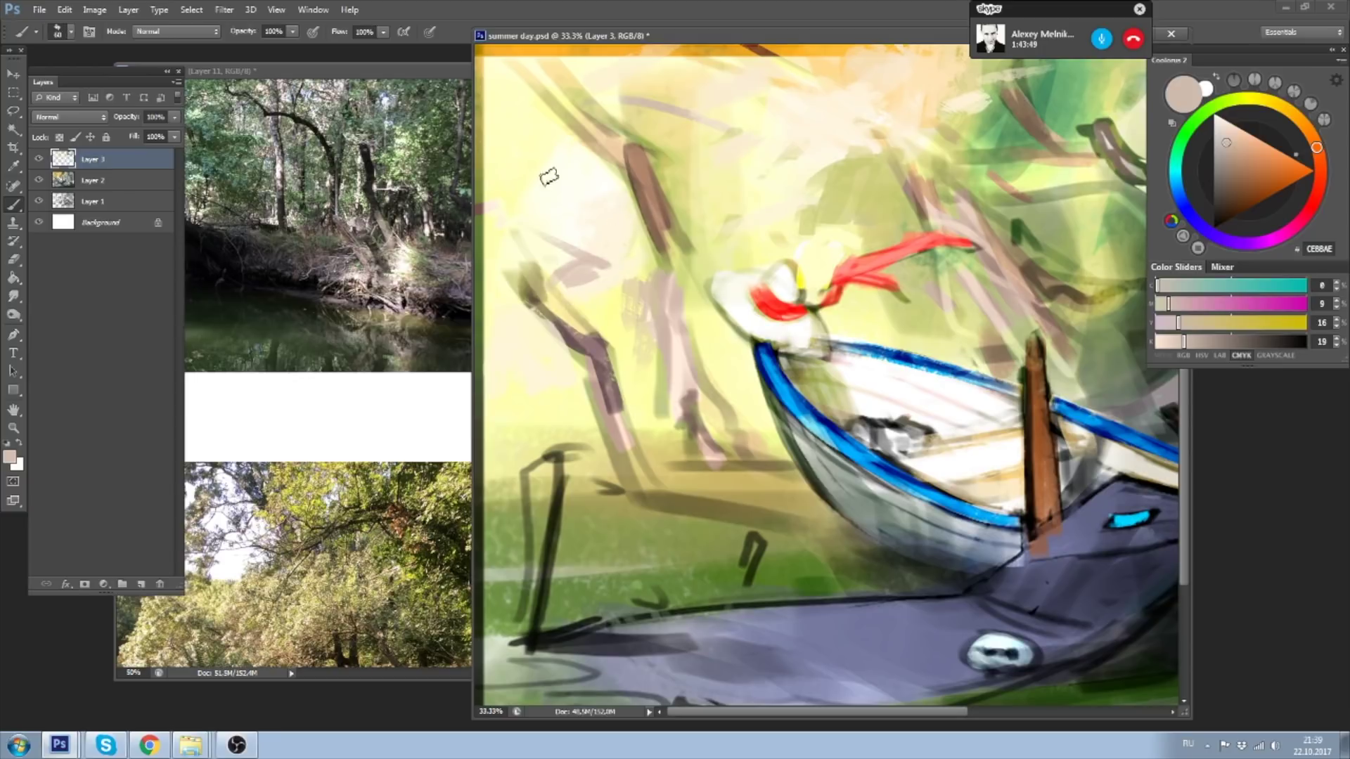
pyautogui.moveTo(551, 258); pyautogui.dragTo(503, 238)
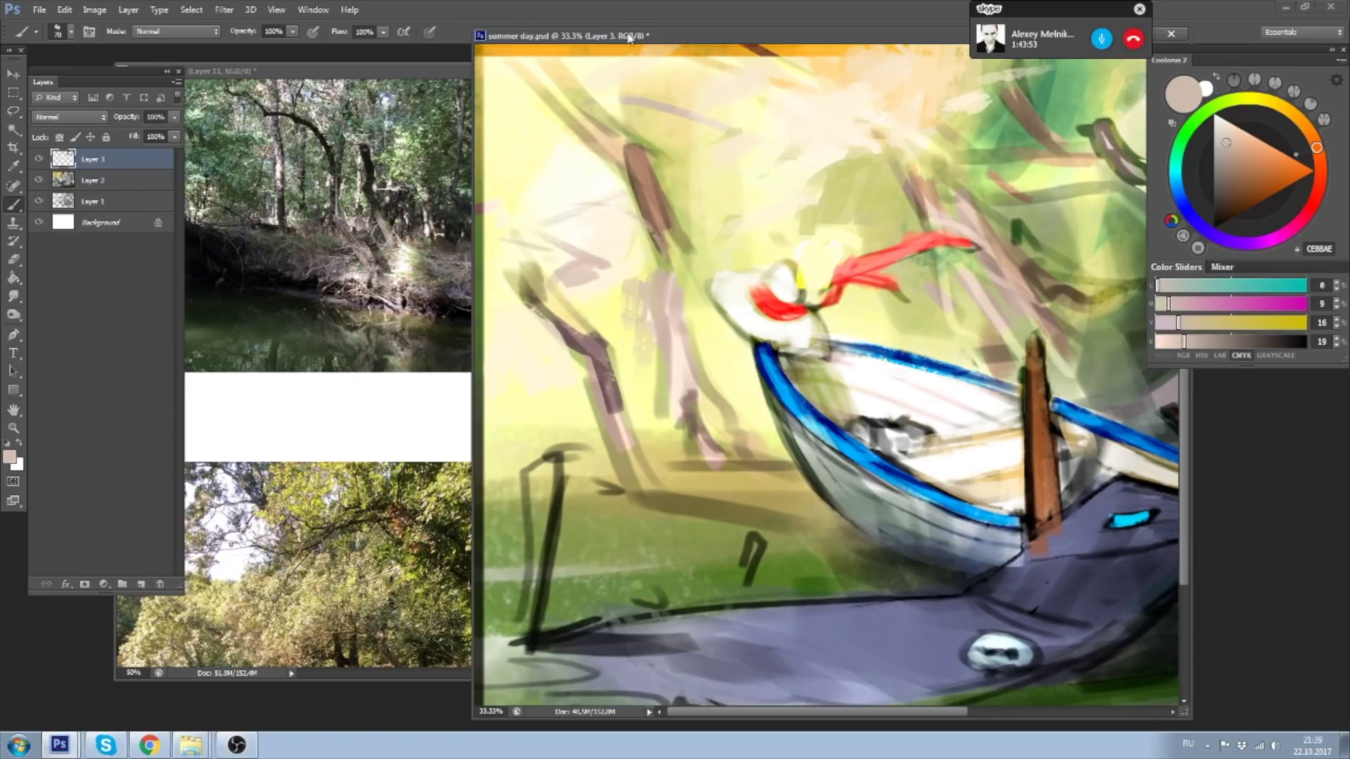
pyautogui.moveTo(629, 39); pyautogui.dragTo(585, 41)
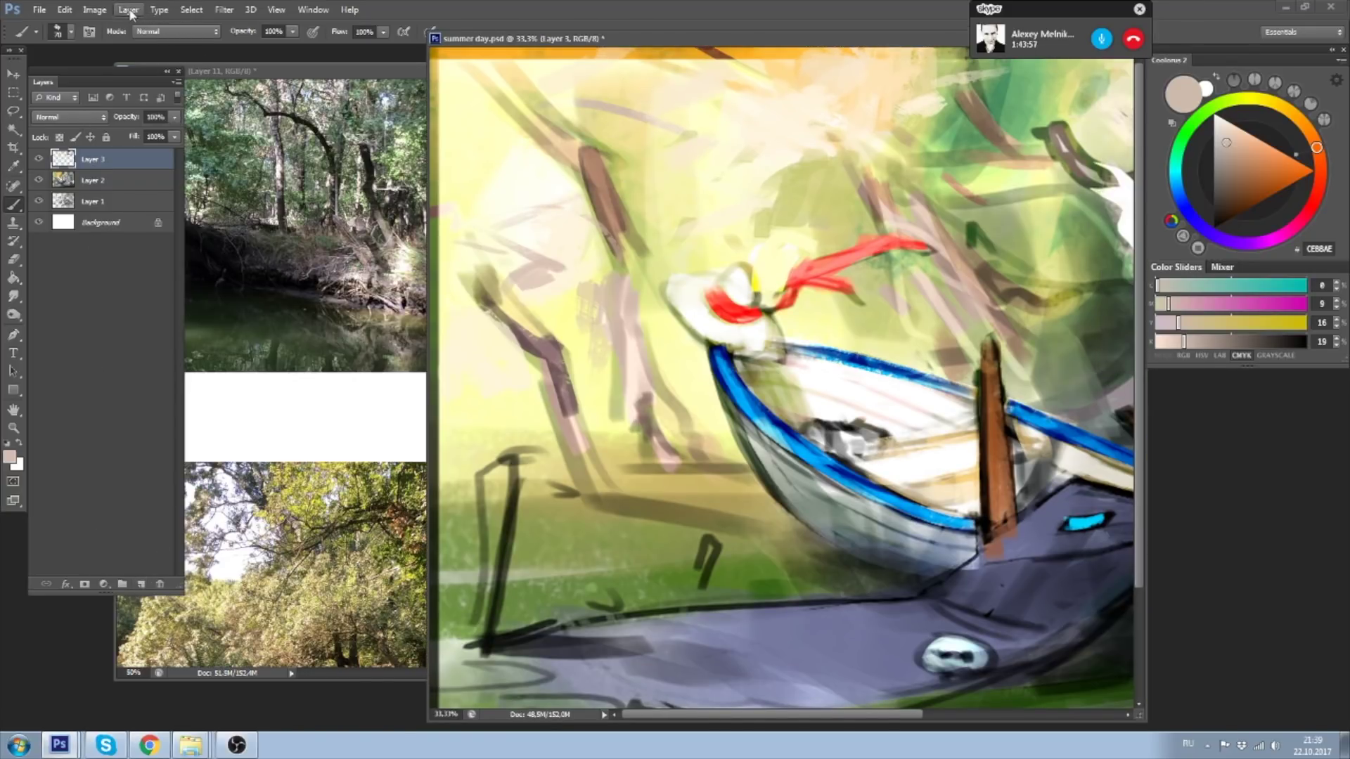
# - Preview a Black & White image adjustment, then cancel it
pyautogui.click(94, 12)
pyautogui.moveTo(116, 45)
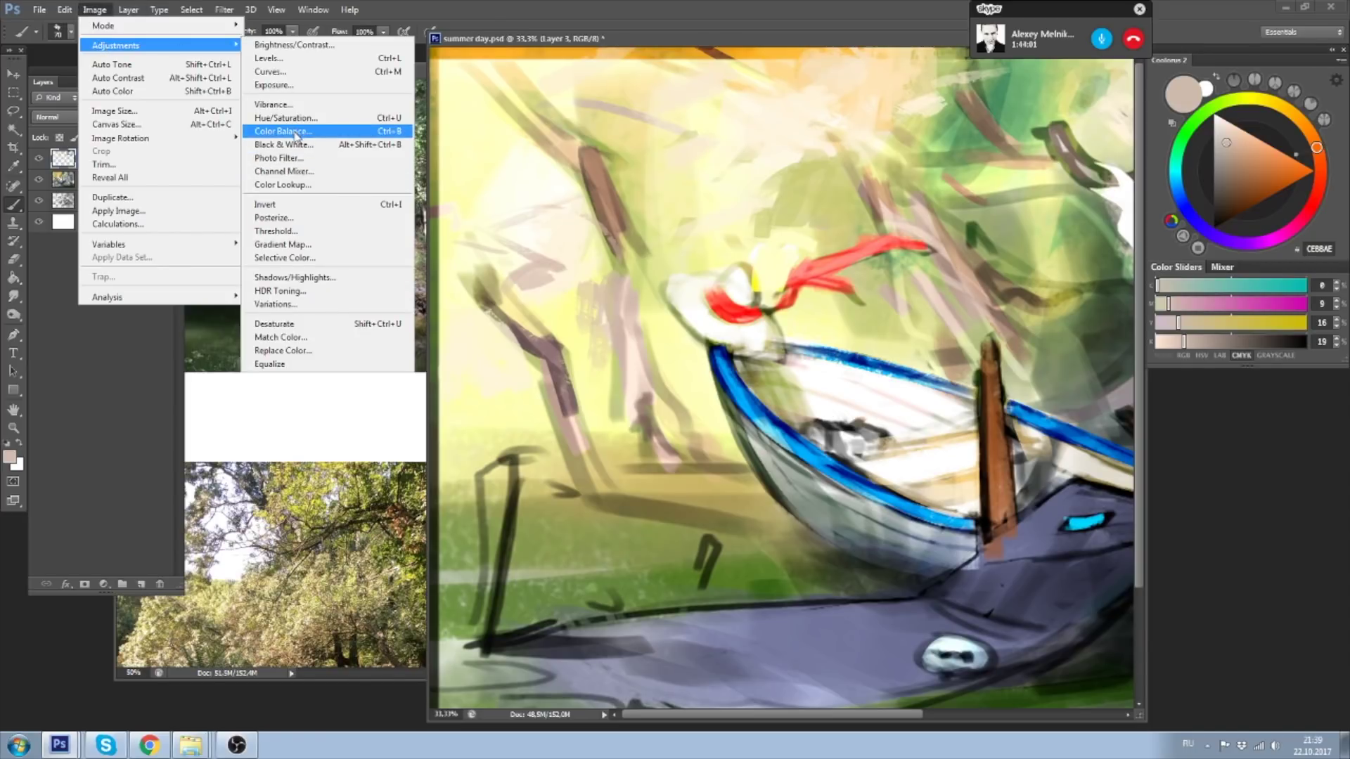
pyautogui.click(280, 146)
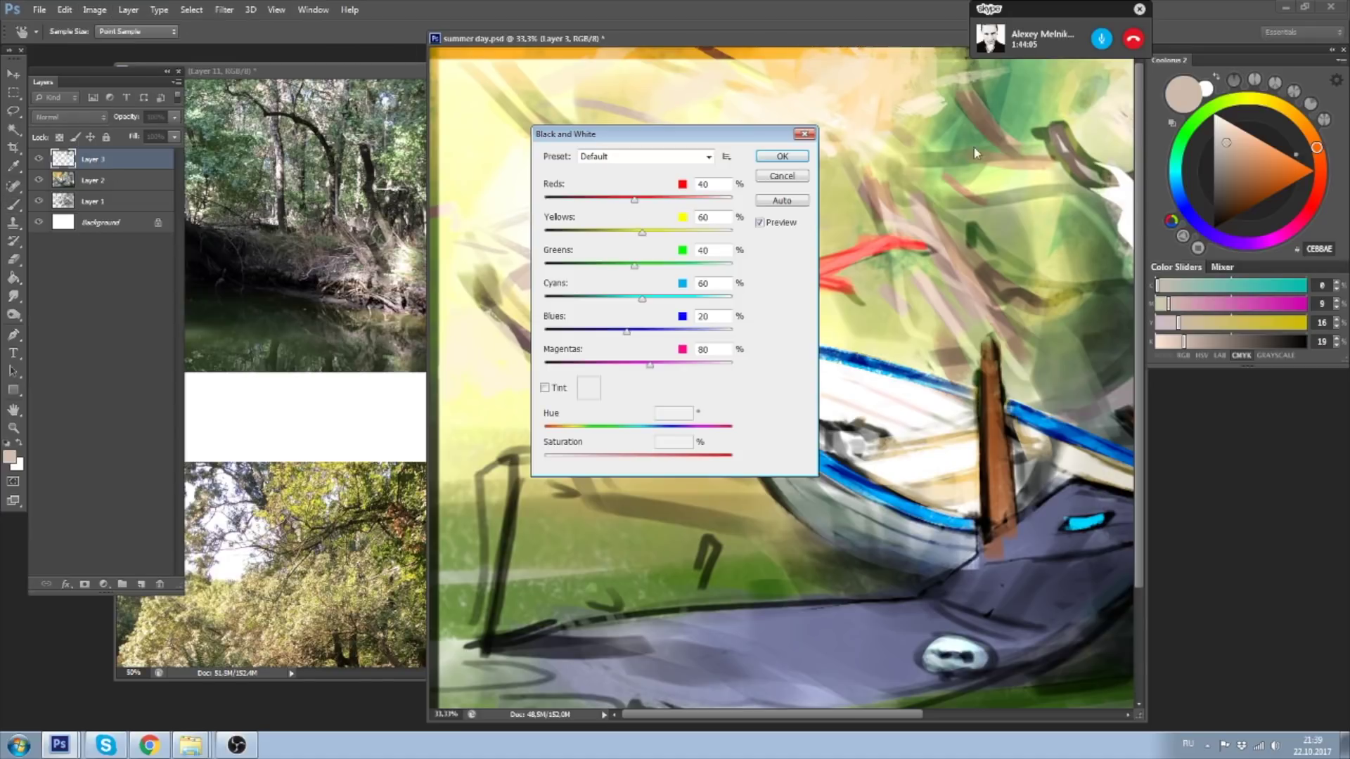
pyautogui.click(789, 176)
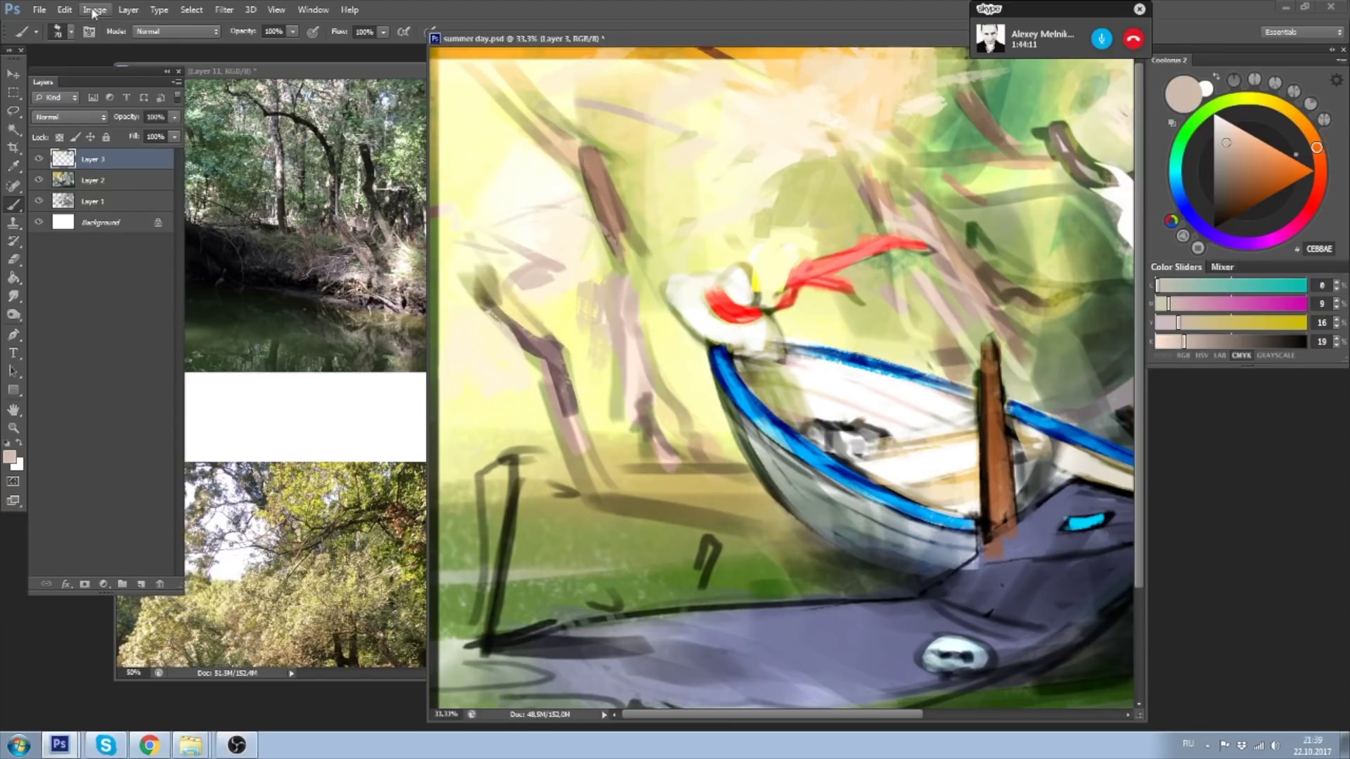
# - Choose Layer > New Adjustment Layer > Black & White to start Black & White 1
pyautogui.moveTo(92, 76); pyautogui.dragTo(91, 72)
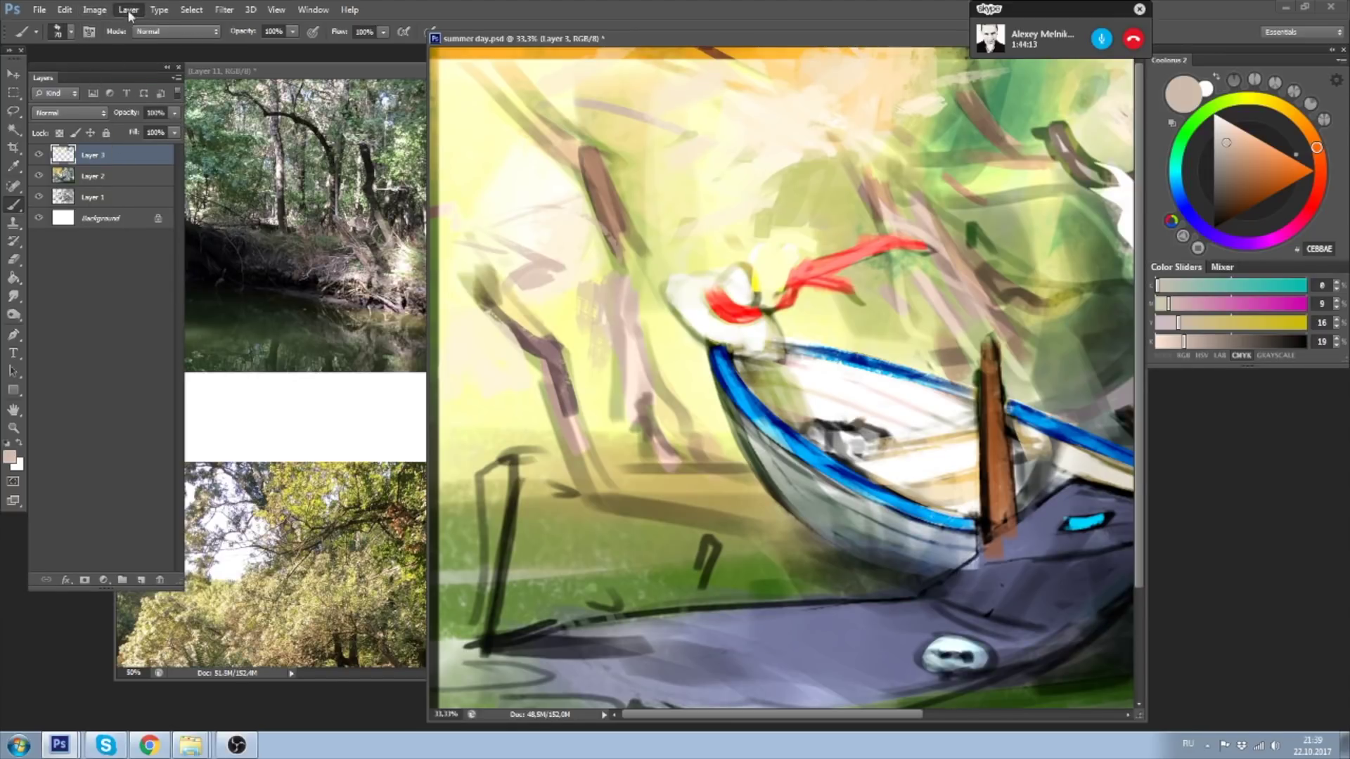
pyautogui.click(129, 10)
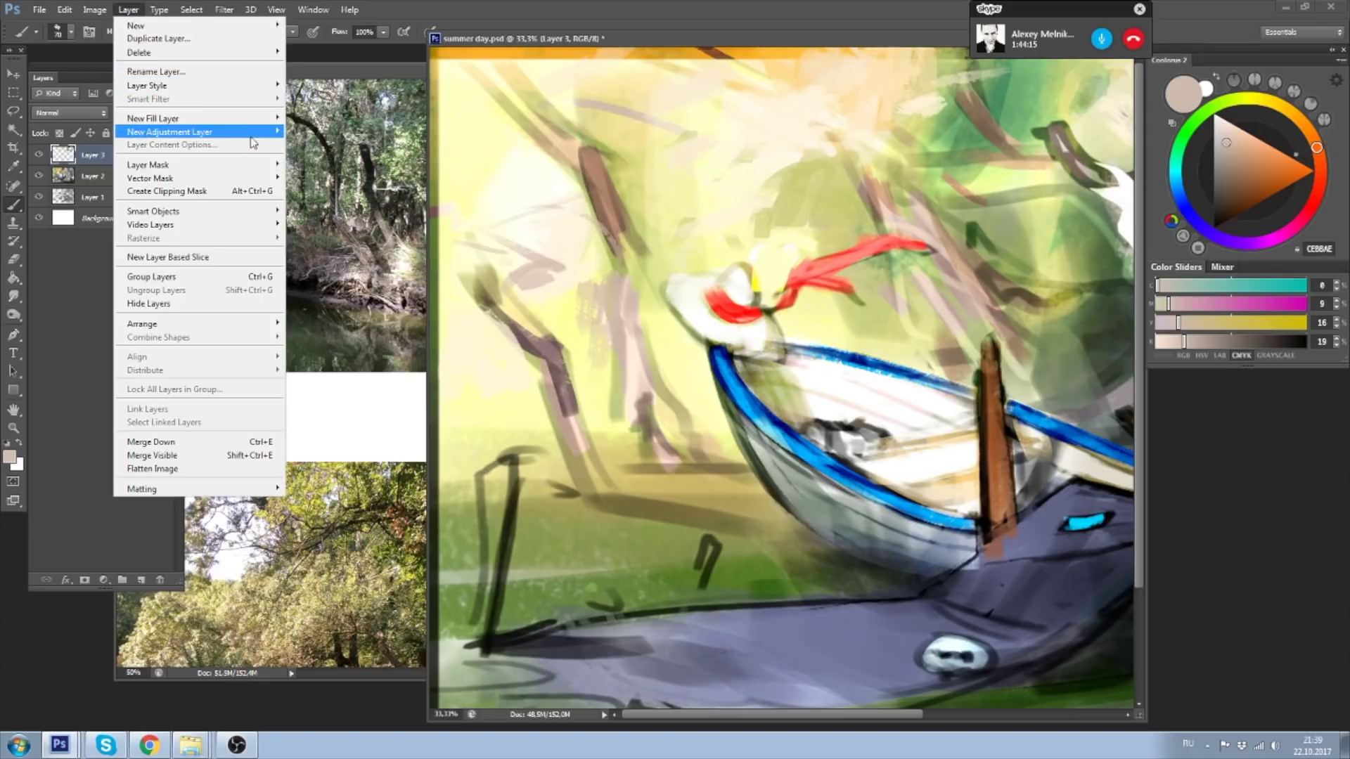
pyautogui.moveTo(179, 130)
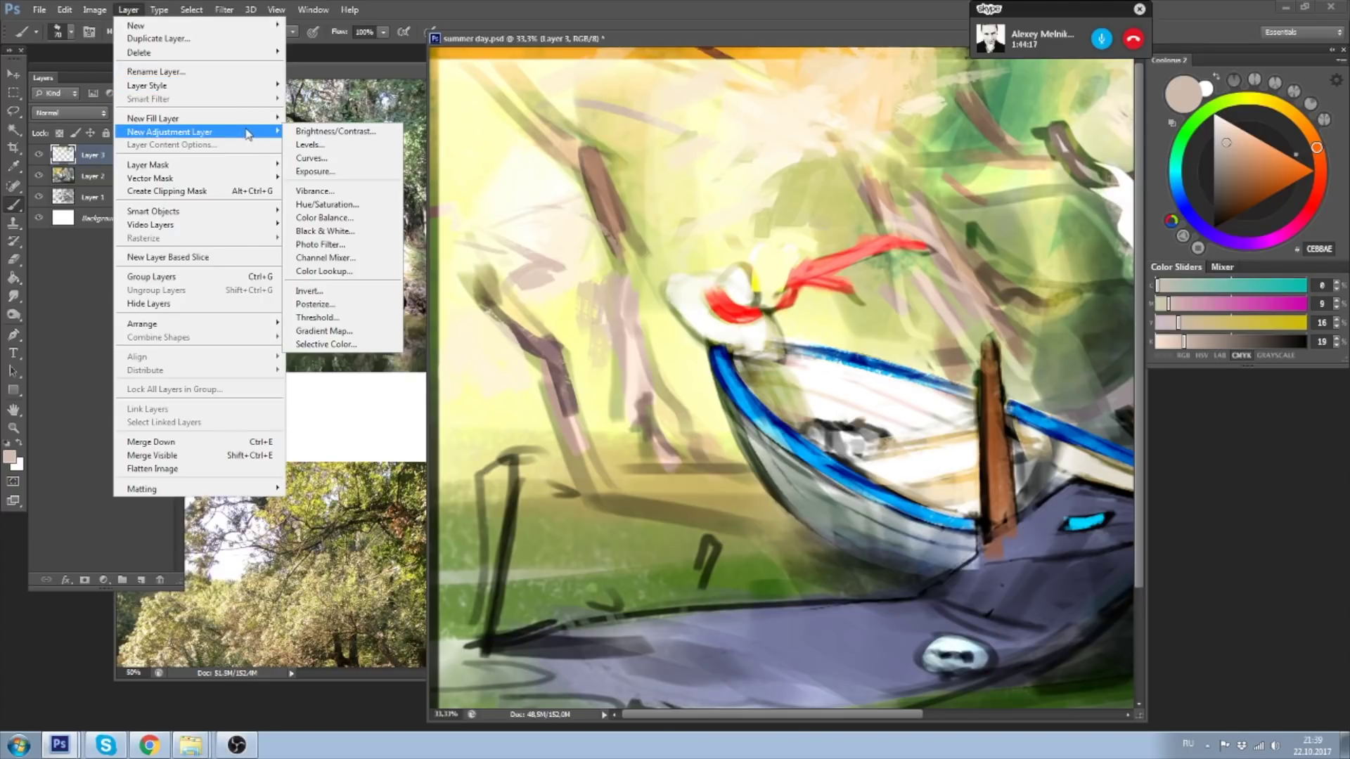
pyautogui.click(313, 230)
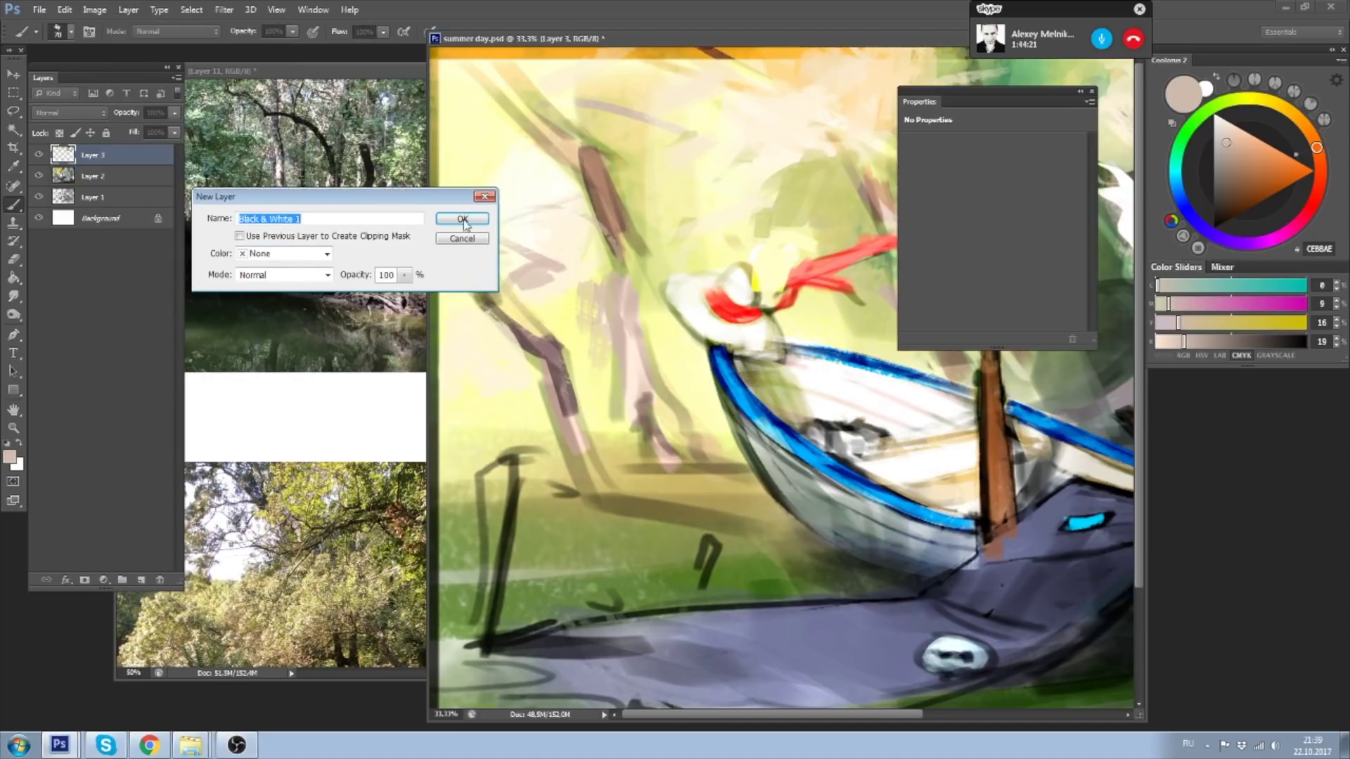
# - Add the Black & White 1 layer and zoom out to see the whole painting
pyautogui.click(473, 242)
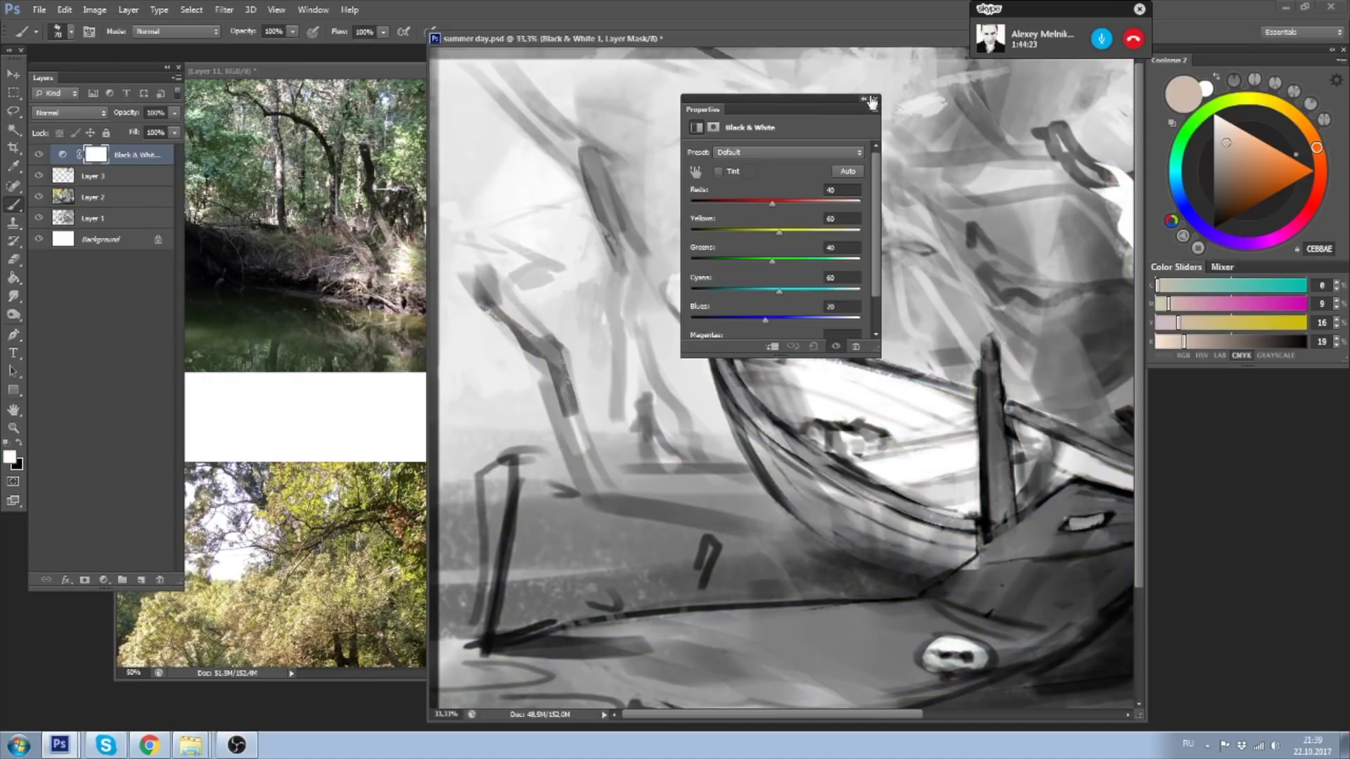
pyautogui.hotkey('ctrl', '-')
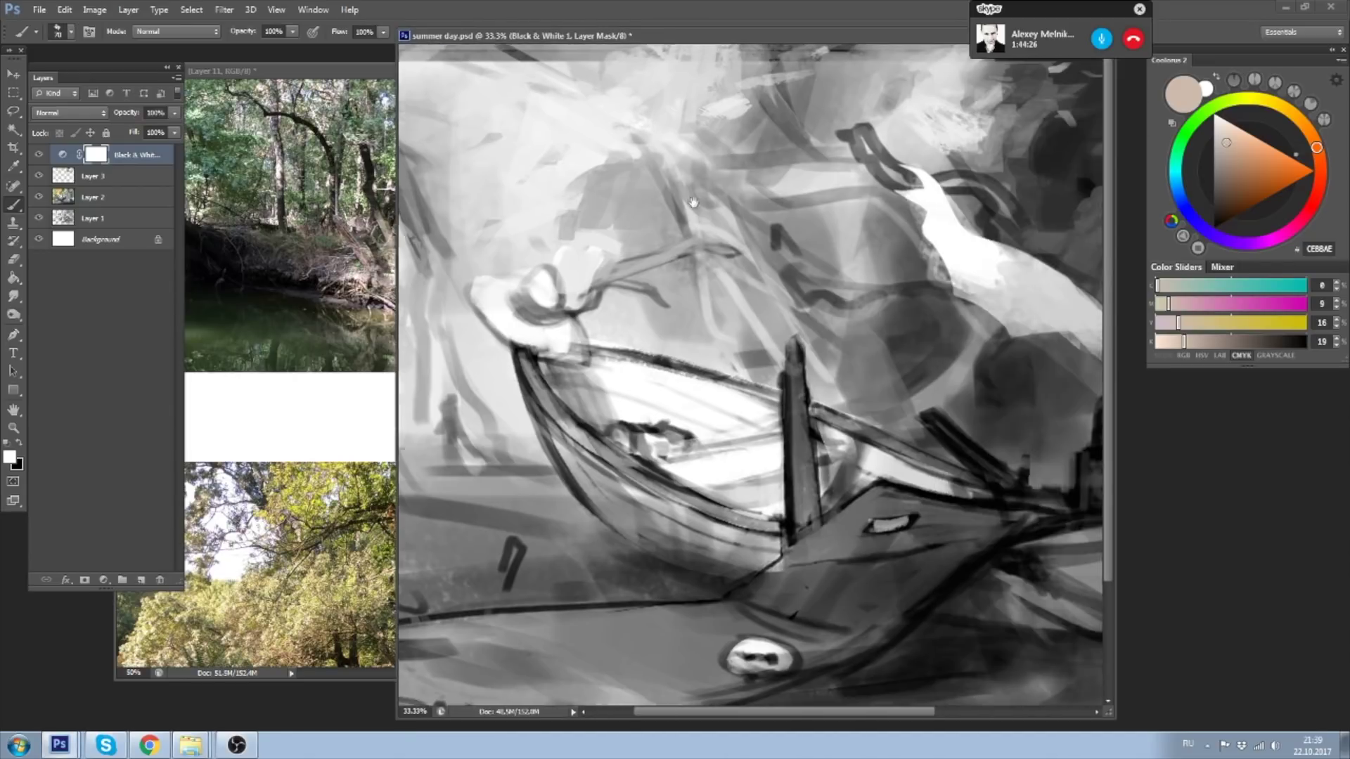
pyautogui.hotkey('ctrl', '-')
pyautogui.moveTo(746, 40); pyautogui.dragTo(737, 45)
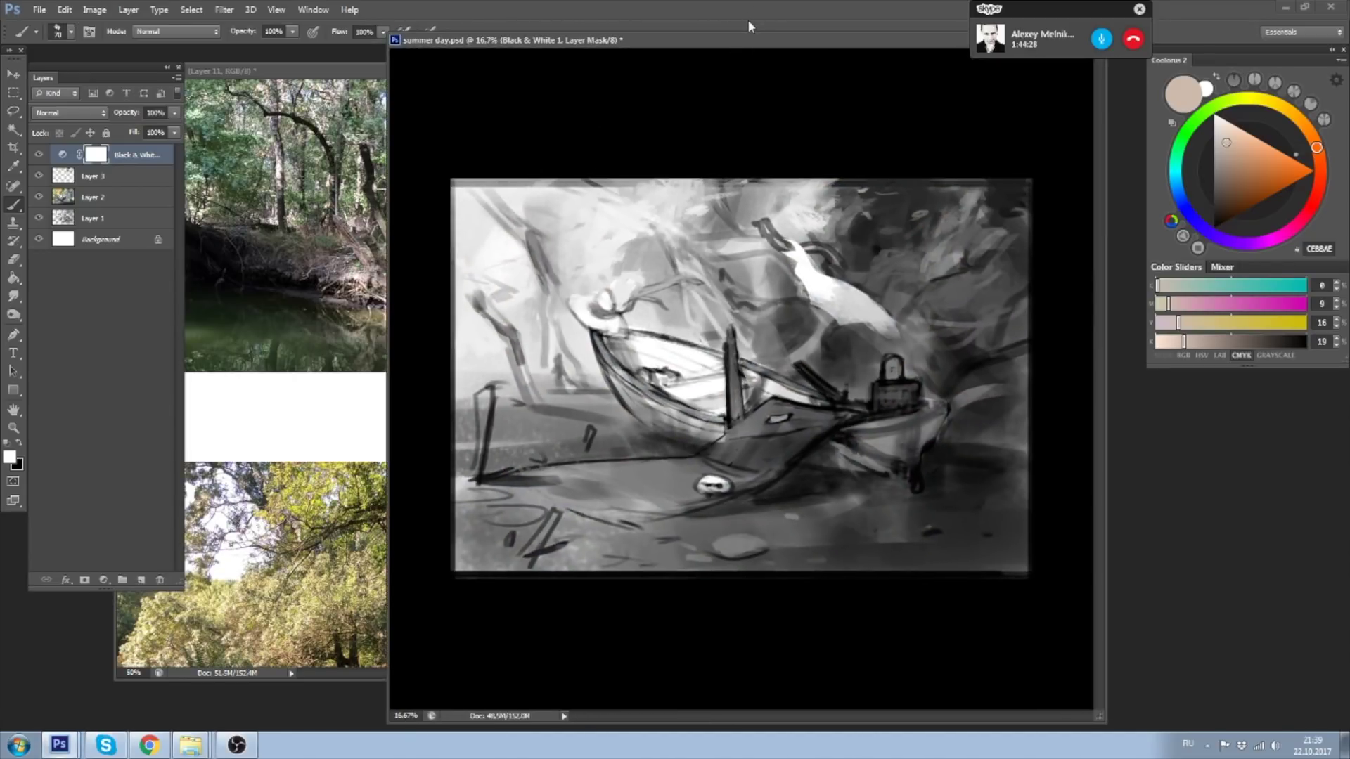
# - Toggle Black & White 1 on and off to compare values, with Layer 3 selected
pyautogui.click(39, 155)
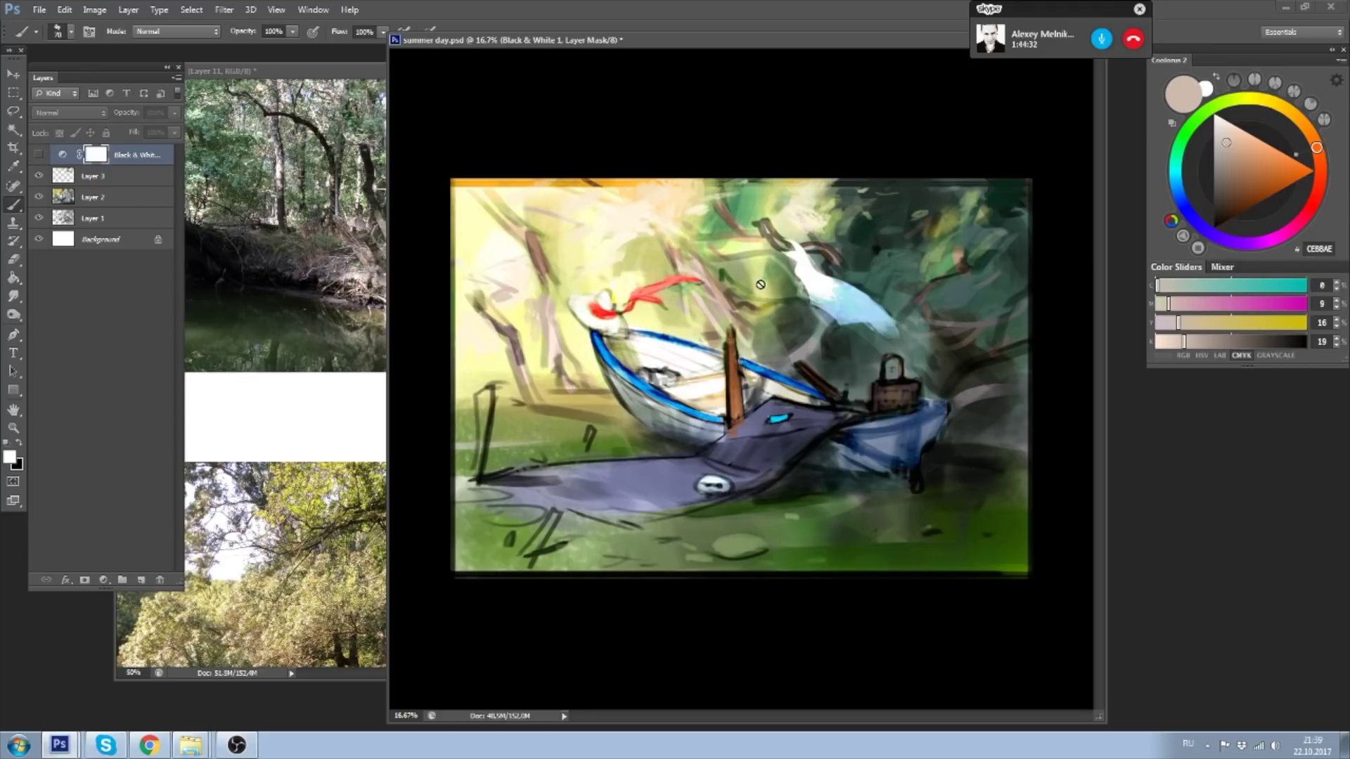
pyautogui.click(91, 176)
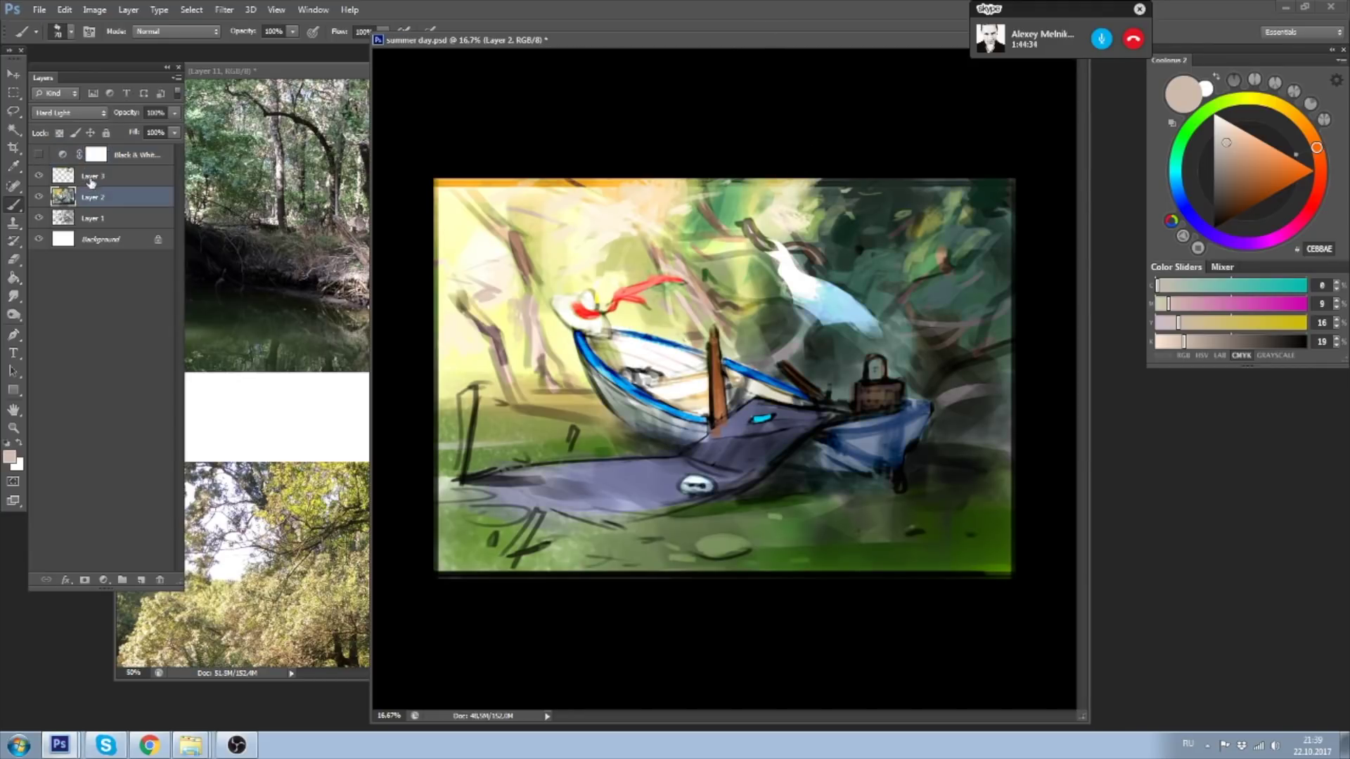
pyautogui.click(40, 155)
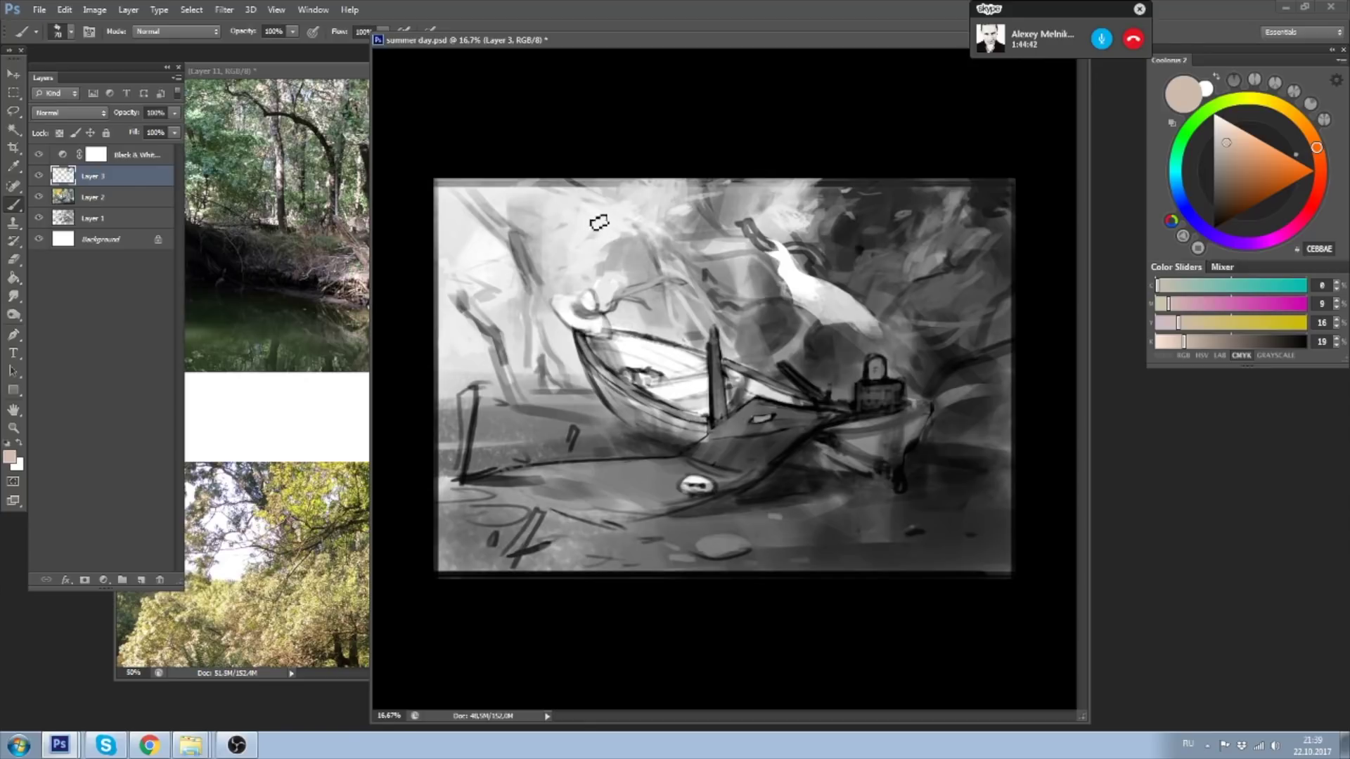
pyautogui.moveTo(689, 43); pyautogui.dragTo(680, 45)
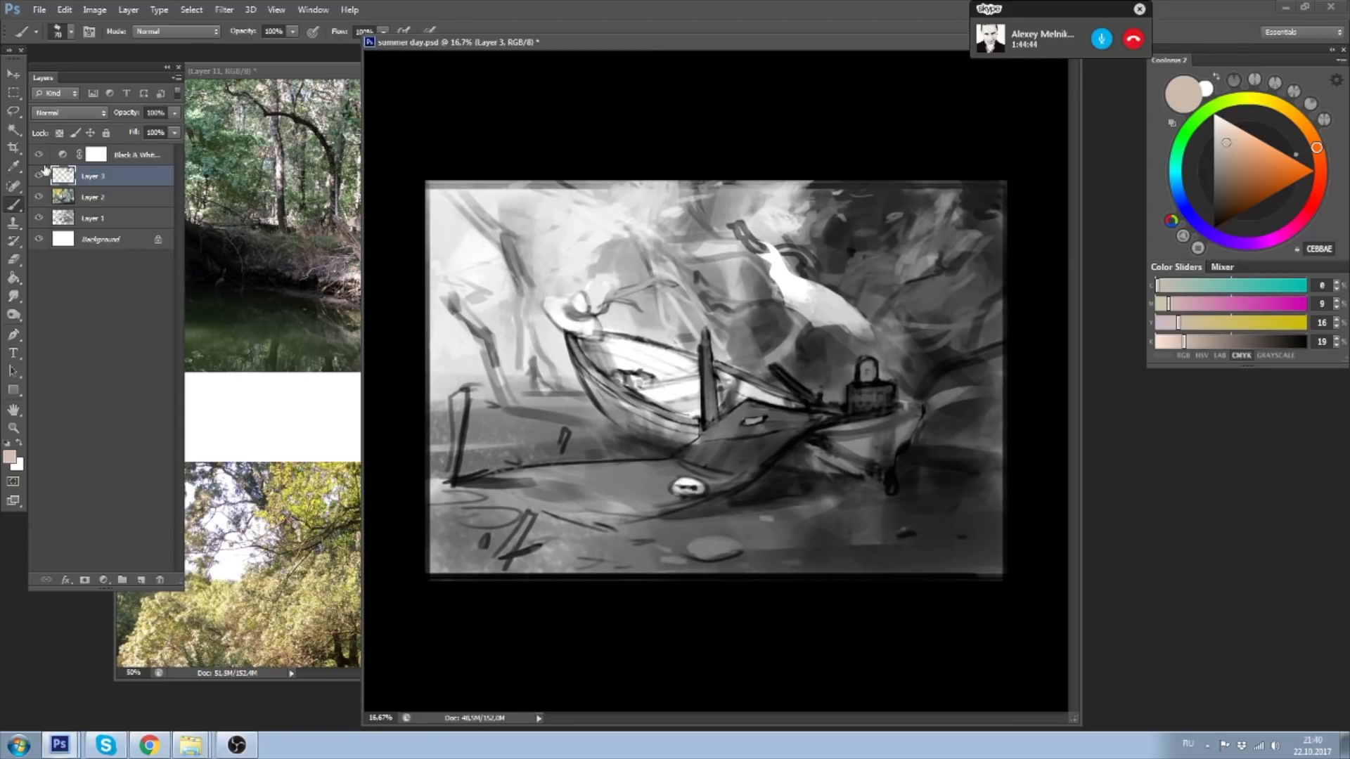
pyautogui.click(39, 155)
pyautogui.scroll(1, 577, 239)
pyautogui.scroll(1, 577, 239)
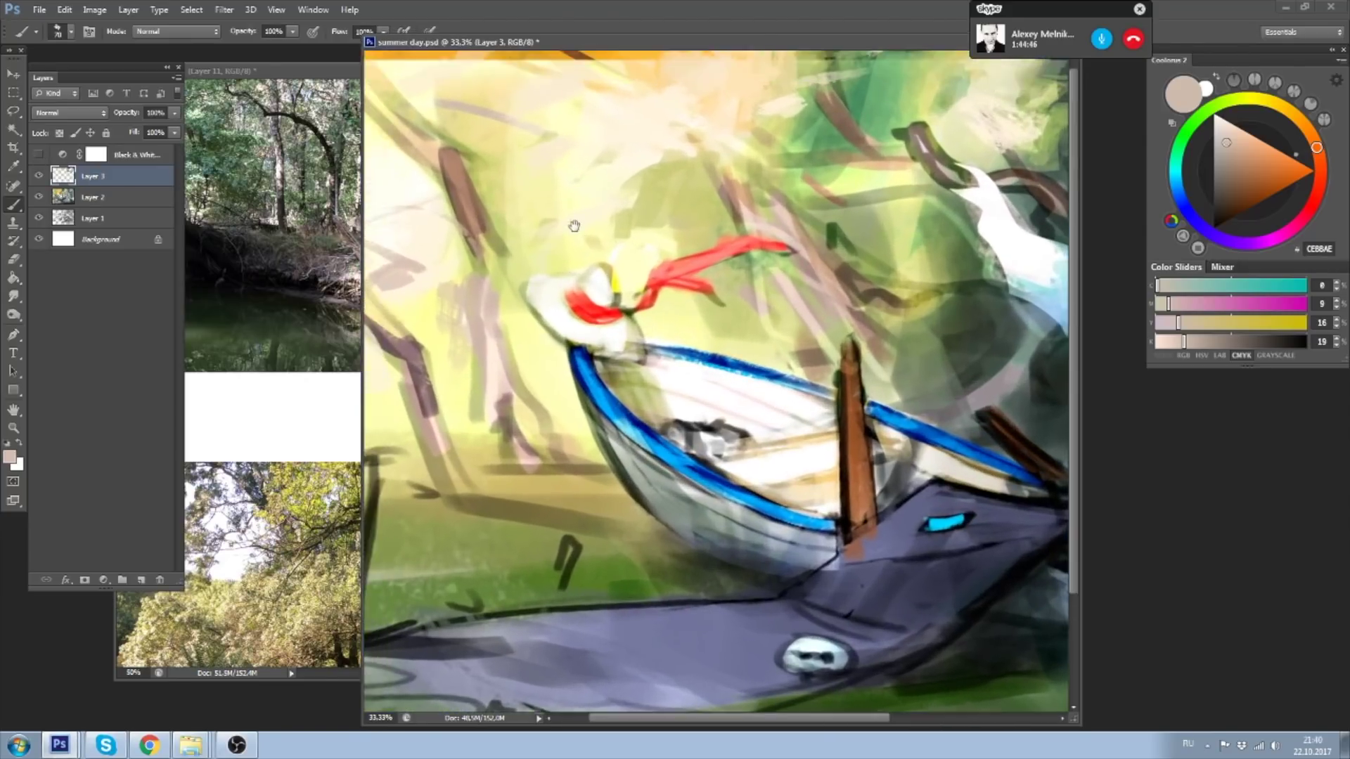
pyautogui.click(39, 155)
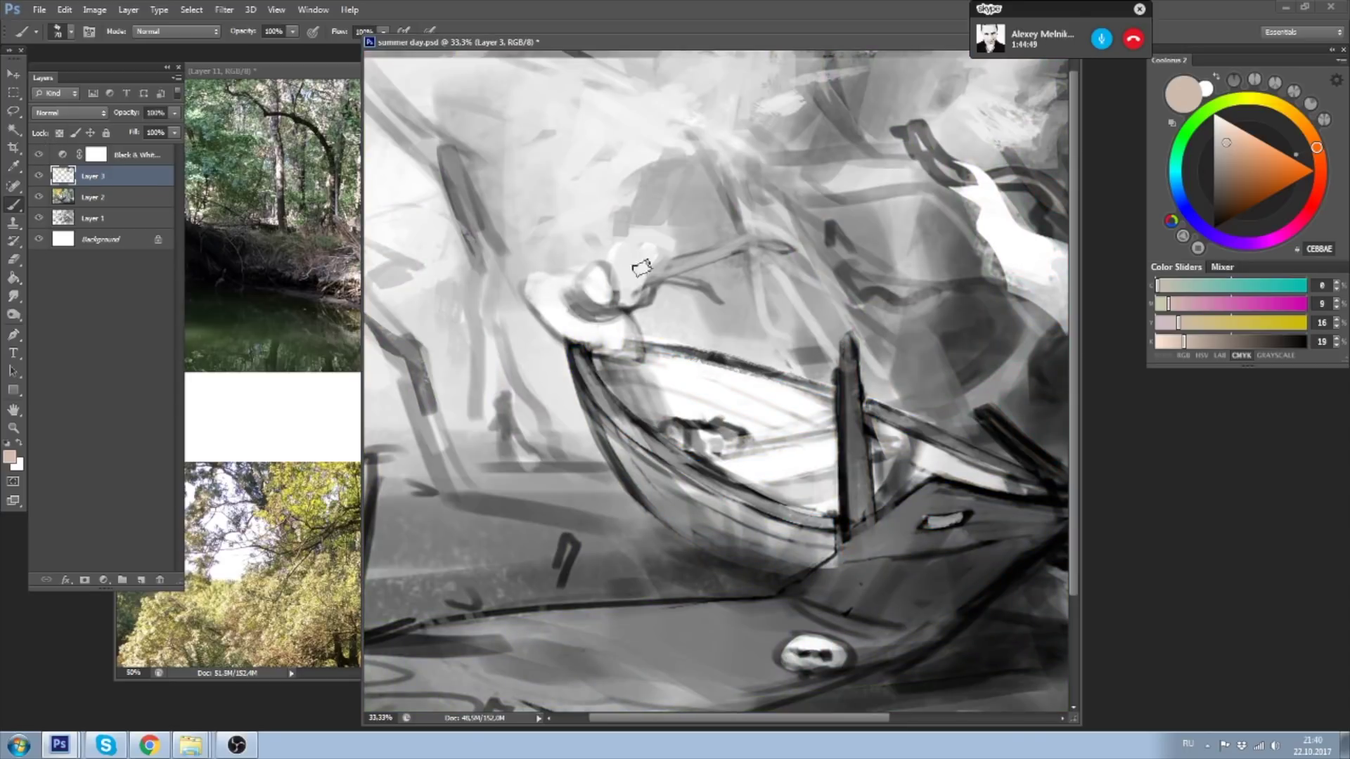
# - Hide Black & White 1 and set up pure white with a square brush
pyautogui.click(39, 155)
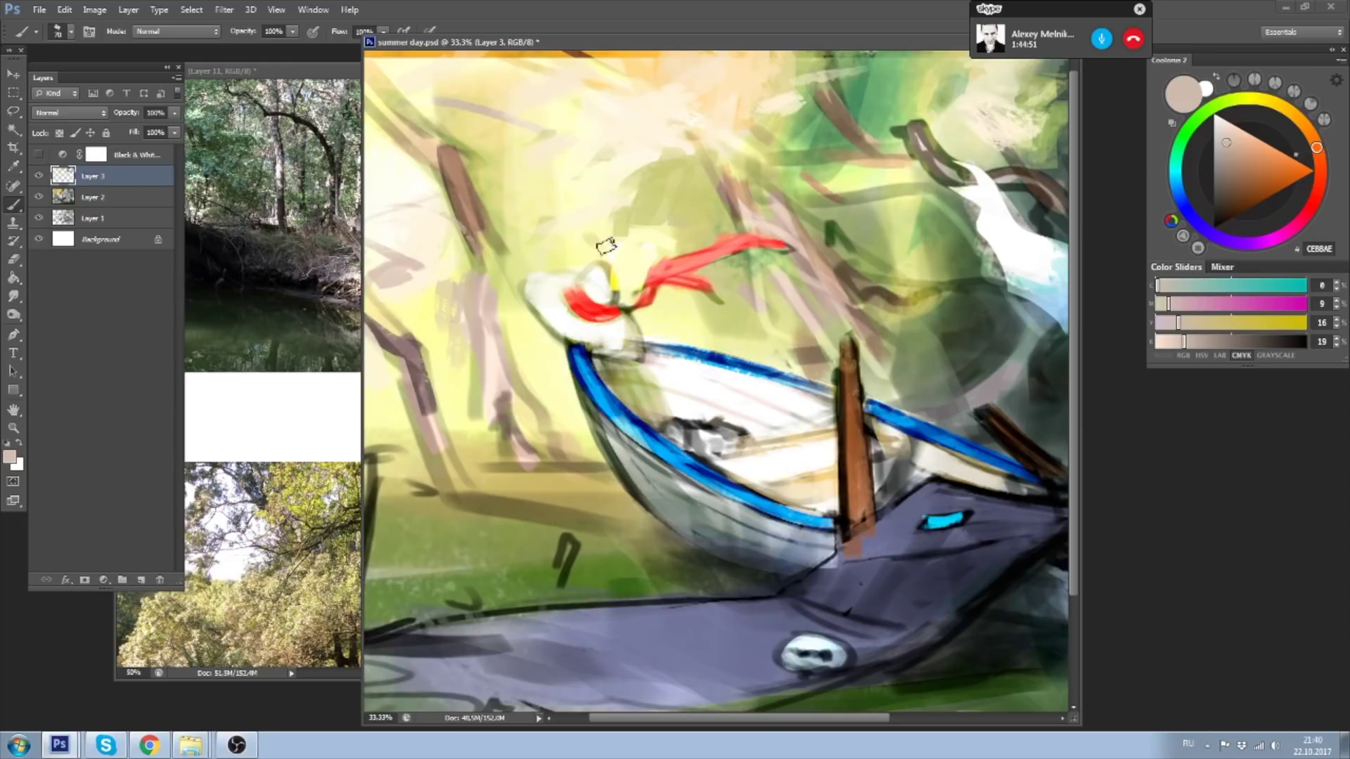
pyautogui.keyDown('alt'); pyautogui.click(558, 289); pyautogui.keyUp('alt')
pyautogui.moveTo(1224, 126); pyautogui.dragTo(1106, 61)
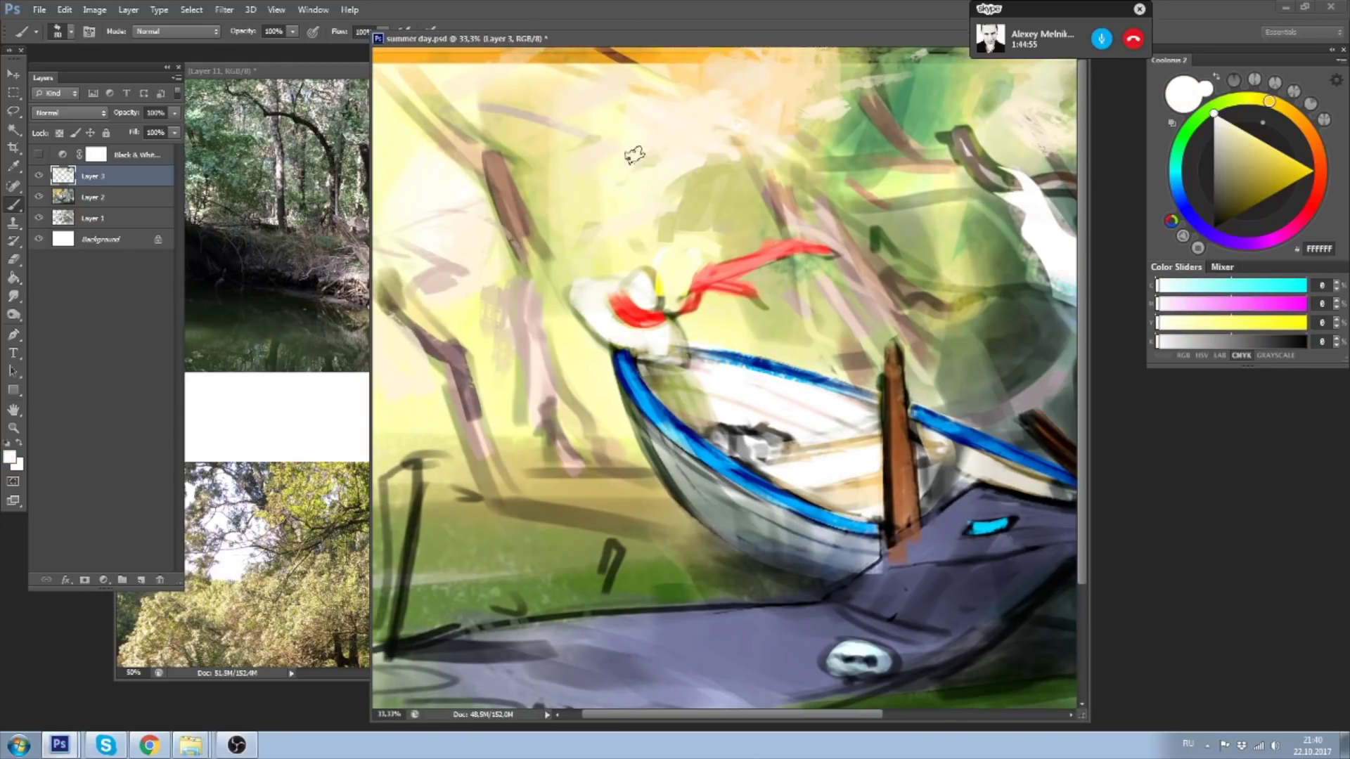
pyautogui.rightClick(633, 157)
pyautogui.click(688, 595)
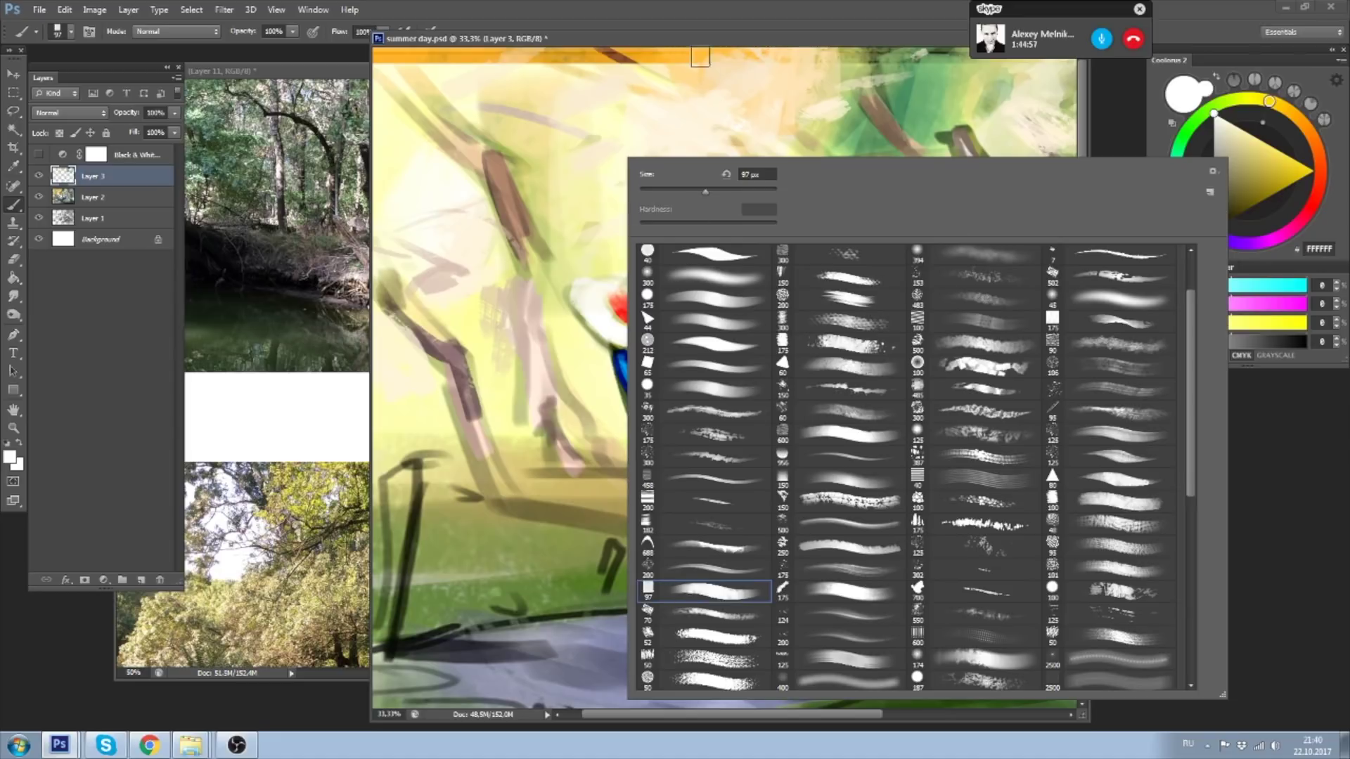
pyautogui.press('Return')
# - Paint white over the hat near the ribbon, its left edge and the boat bow
pyautogui.moveTo(594, 299)
pyautogui.mouseDown()
pyautogui.moveTo(640, 278)
pyautogui.moveTo(657, 292)
pyautogui.moveTo(633, 292)
pyautogui.moveTo(675, 286)
pyautogui.mouseUp()
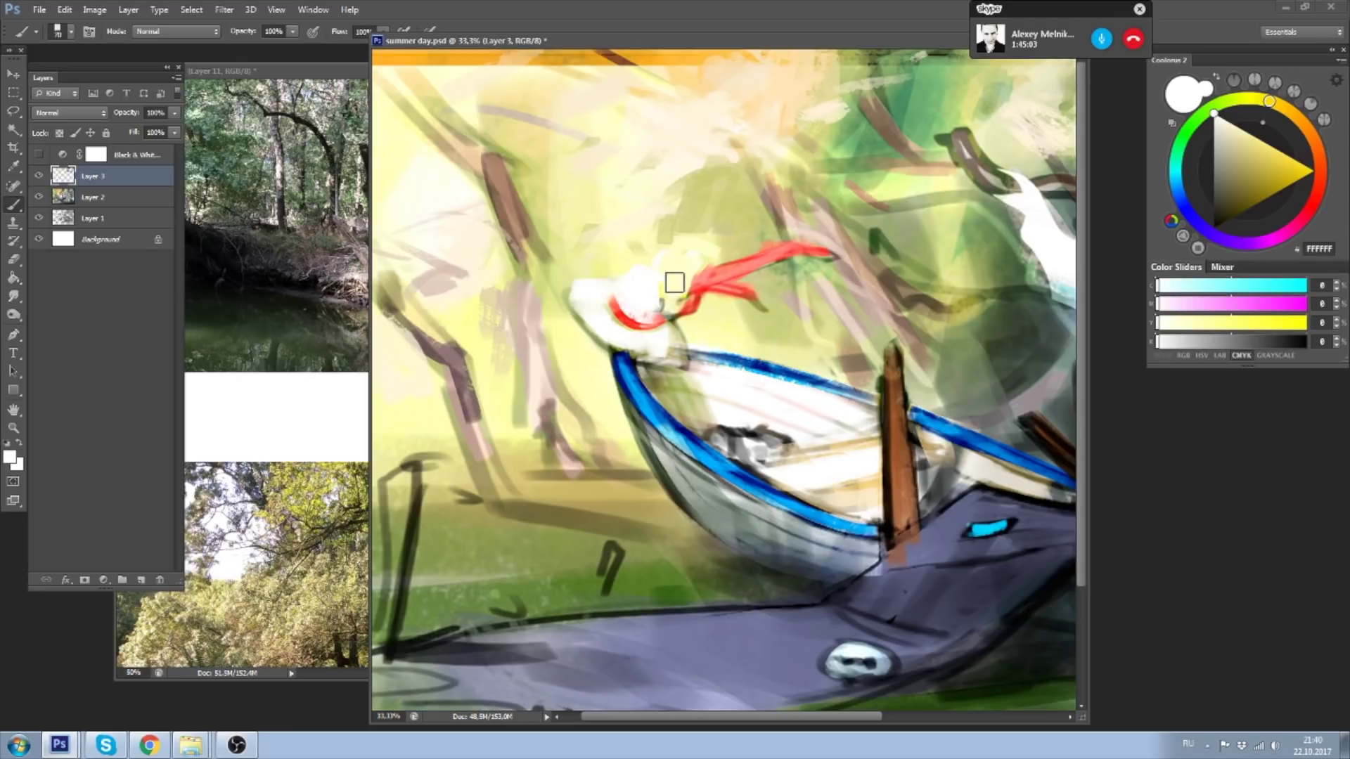
pyautogui.moveTo(580, 282)
pyautogui.mouseDown()
pyautogui.moveTo(626, 293)
pyautogui.moveTo(560, 295)
pyautogui.mouseUp()
pyautogui.keyDown('alt'); pyautogui.click(600, 251); pyautogui.keyUp('alt')
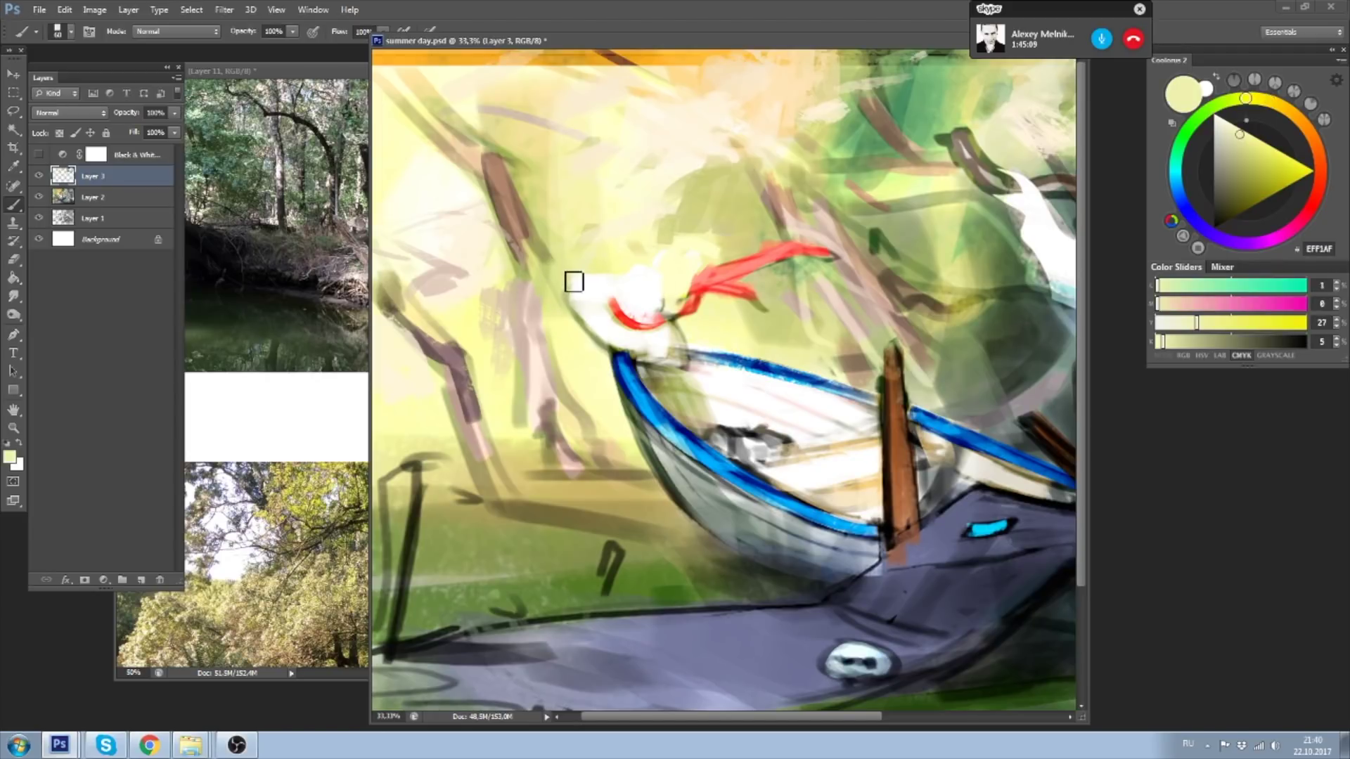
pyautogui.keyDown('alt'); pyautogui.click(580, 315); pyautogui.keyUp('alt')
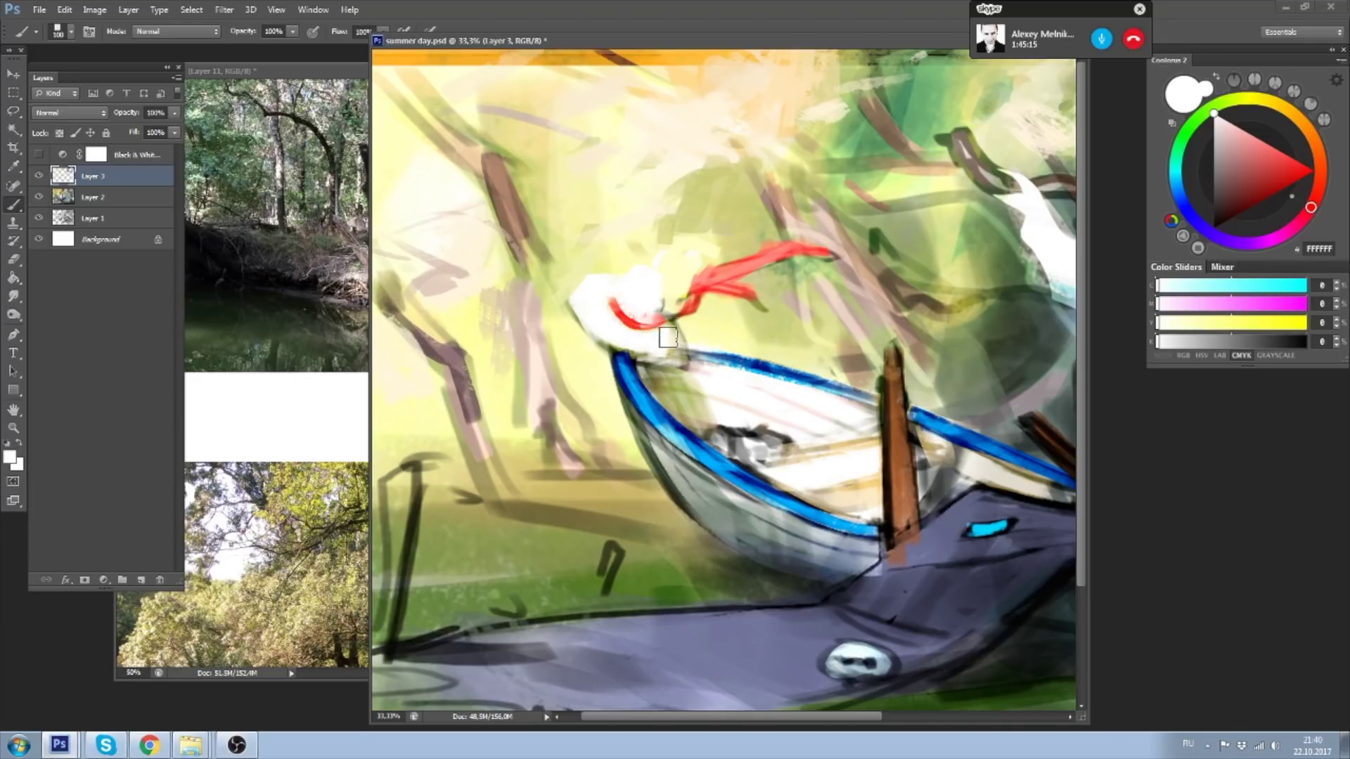
pyautogui.moveTo(618, 346)
pyautogui.mouseDown()
pyautogui.moveTo(678, 337)
pyautogui.moveTo(675, 366)
pyautogui.moveTo(703, 373)
pyautogui.mouseUp()
# - Sample olive tones around the boat bow and shift the colour to a darker ochre
pyautogui.keyDown('alt'); pyautogui.click(679, 370); pyautogui.keyUp('alt')
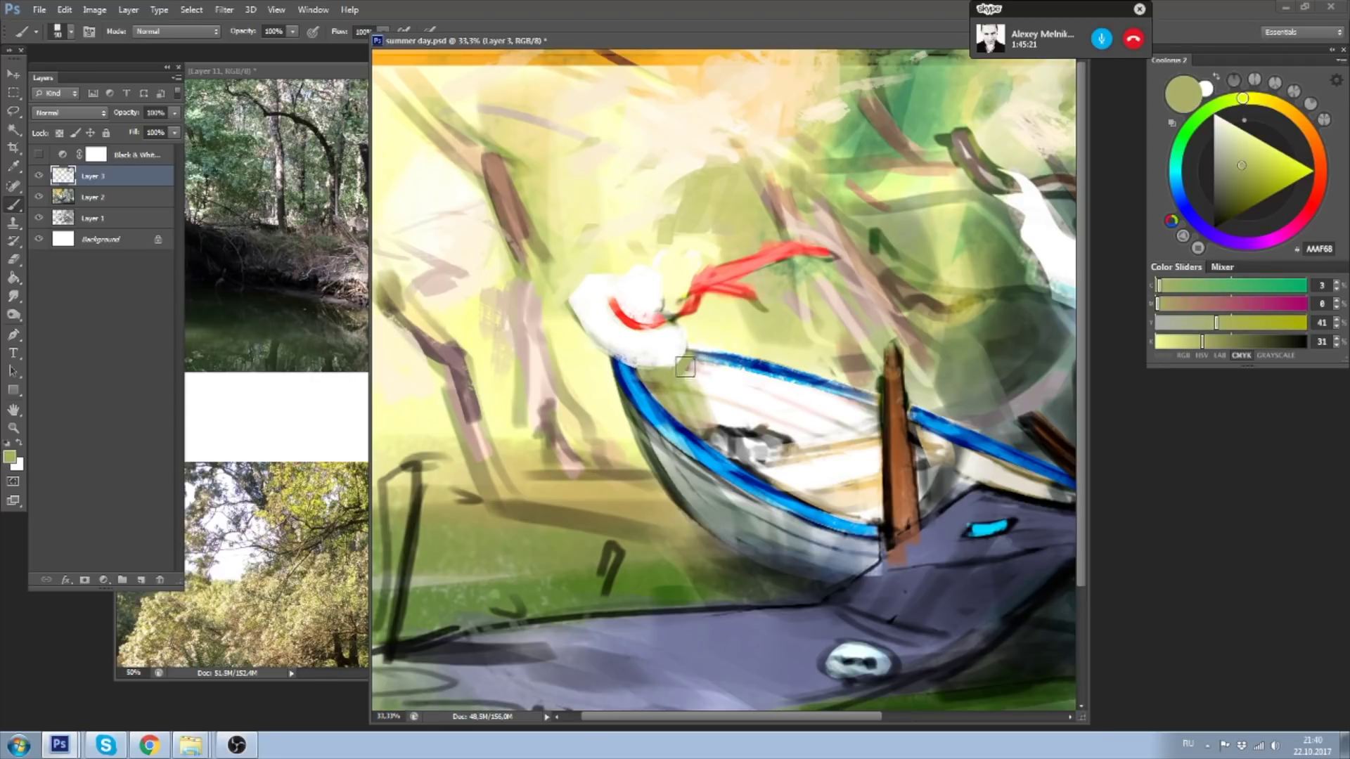
pyautogui.keyDown('alt'); pyautogui.click(668, 383); pyautogui.keyUp('alt')
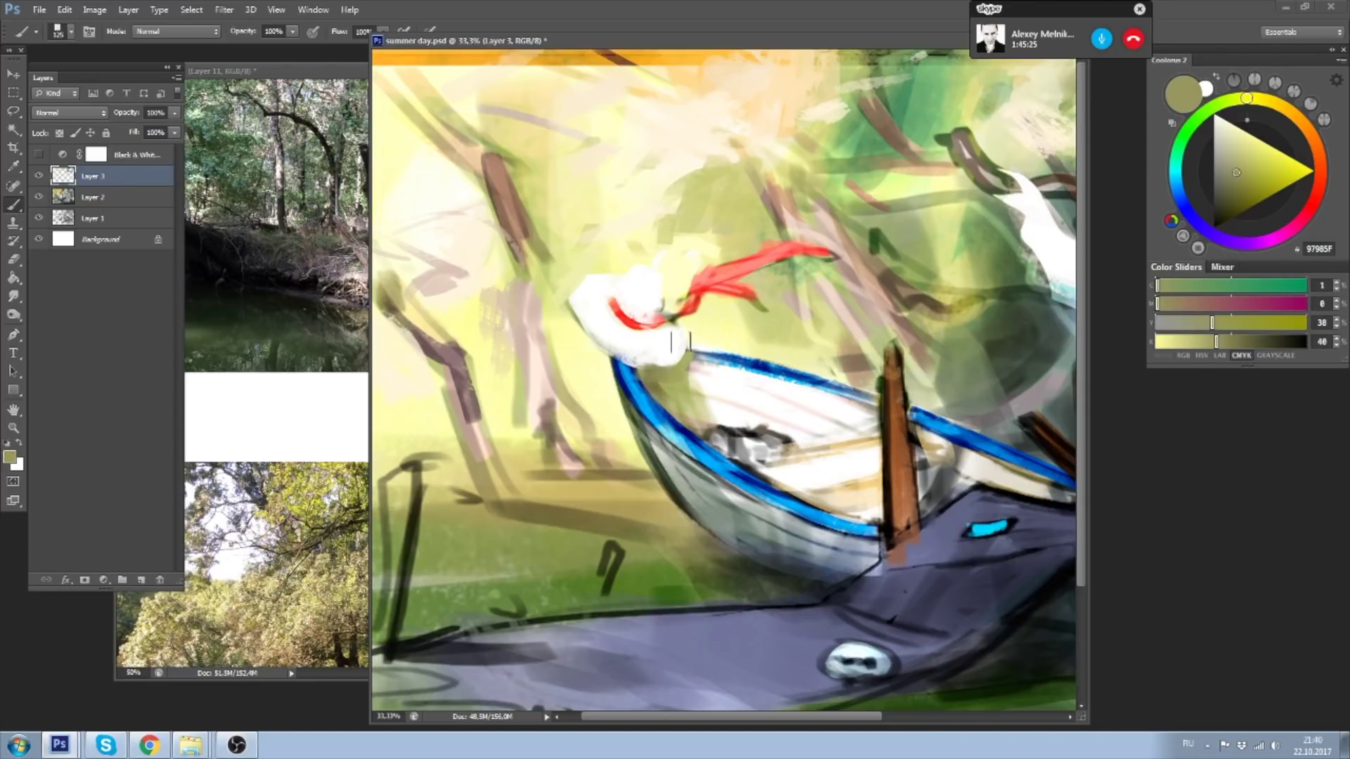
pyautogui.keyDown('alt'); pyautogui.click(670, 369); pyautogui.keyUp('alt')
pyautogui.keyDown('alt'); pyautogui.click(668, 364); pyautogui.keyUp('alt')
pyautogui.keyDown('alt'); pyautogui.click(676, 373); pyautogui.keyUp('alt')
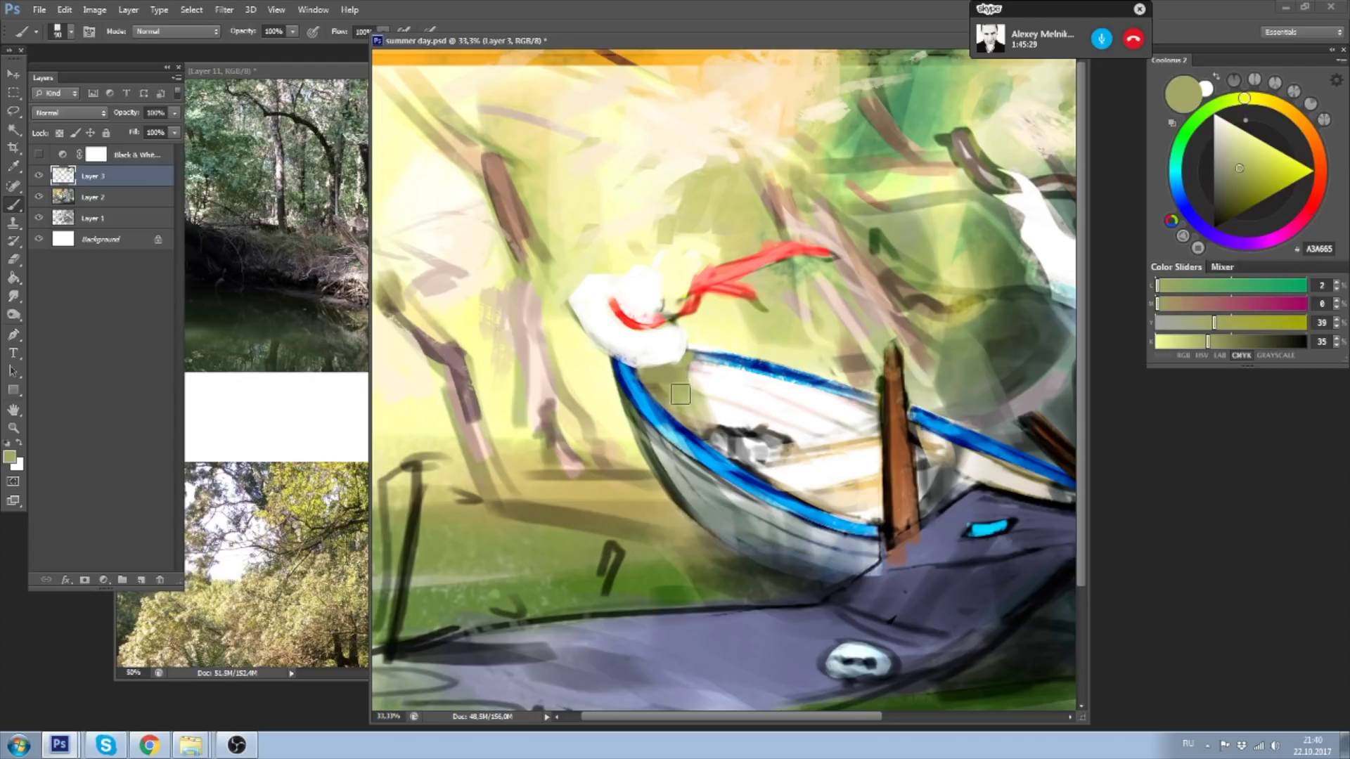
pyautogui.keyDown('alt'); pyautogui.click(734, 378); pyautogui.keyUp('alt')
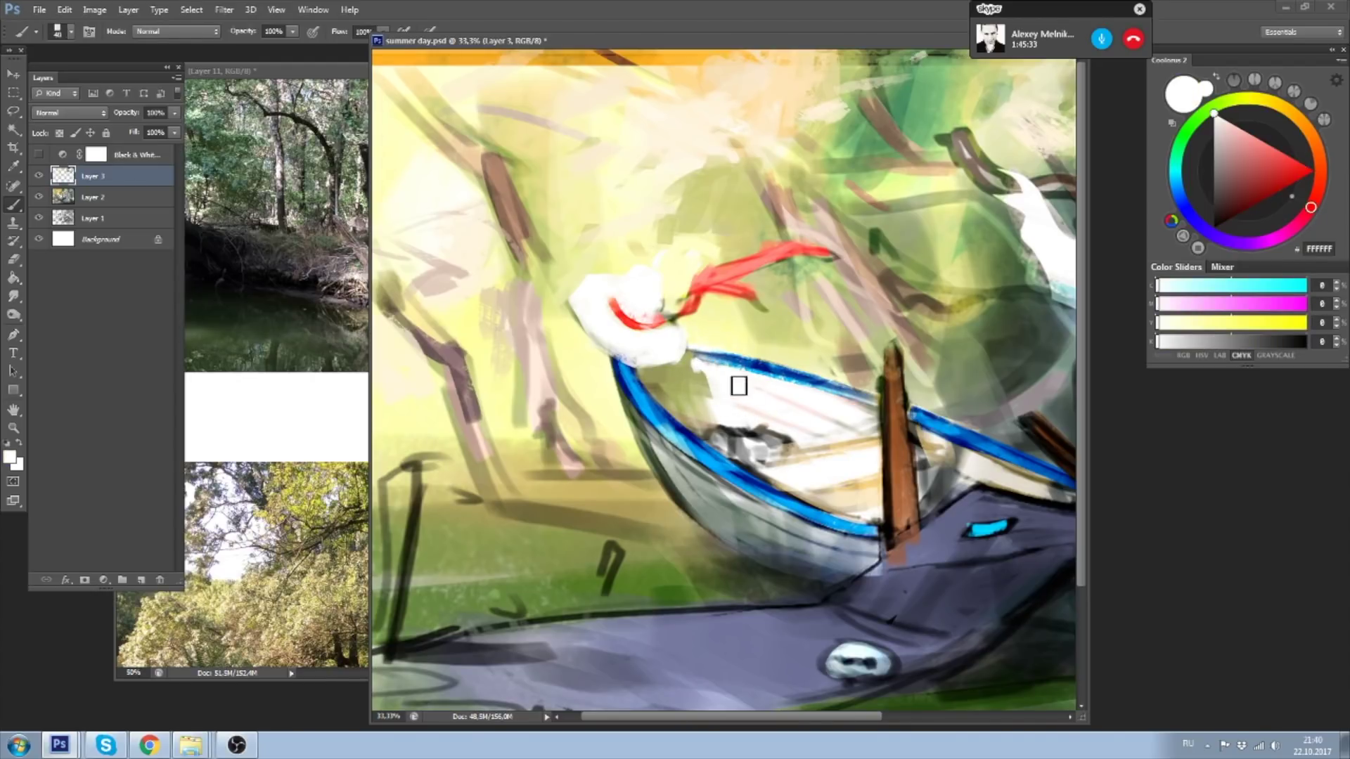
pyautogui.keyDown('alt'); pyautogui.click(689, 361); pyautogui.keyUp('alt')
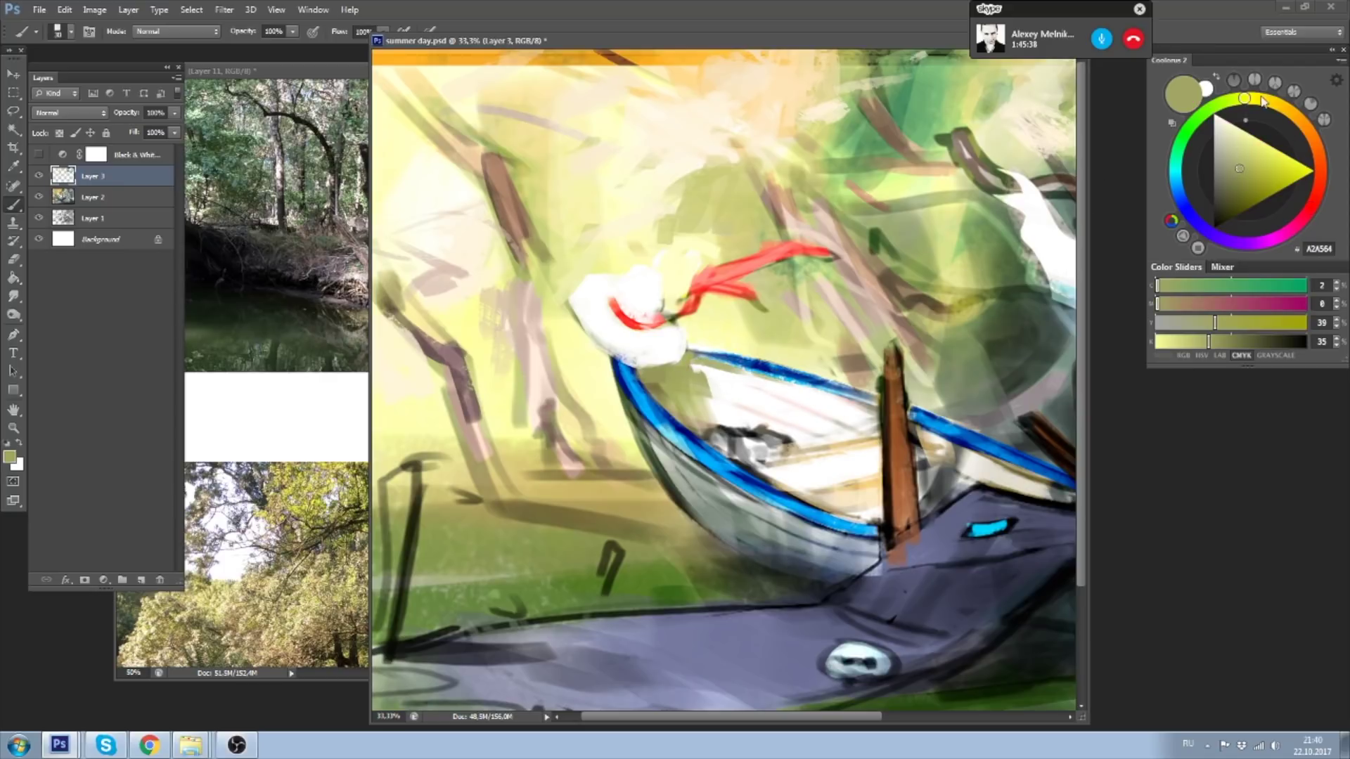
pyautogui.moveTo(1264, 102); pyautogui.dragTo(1272, 102)
pyautogui.click(1251, 180)
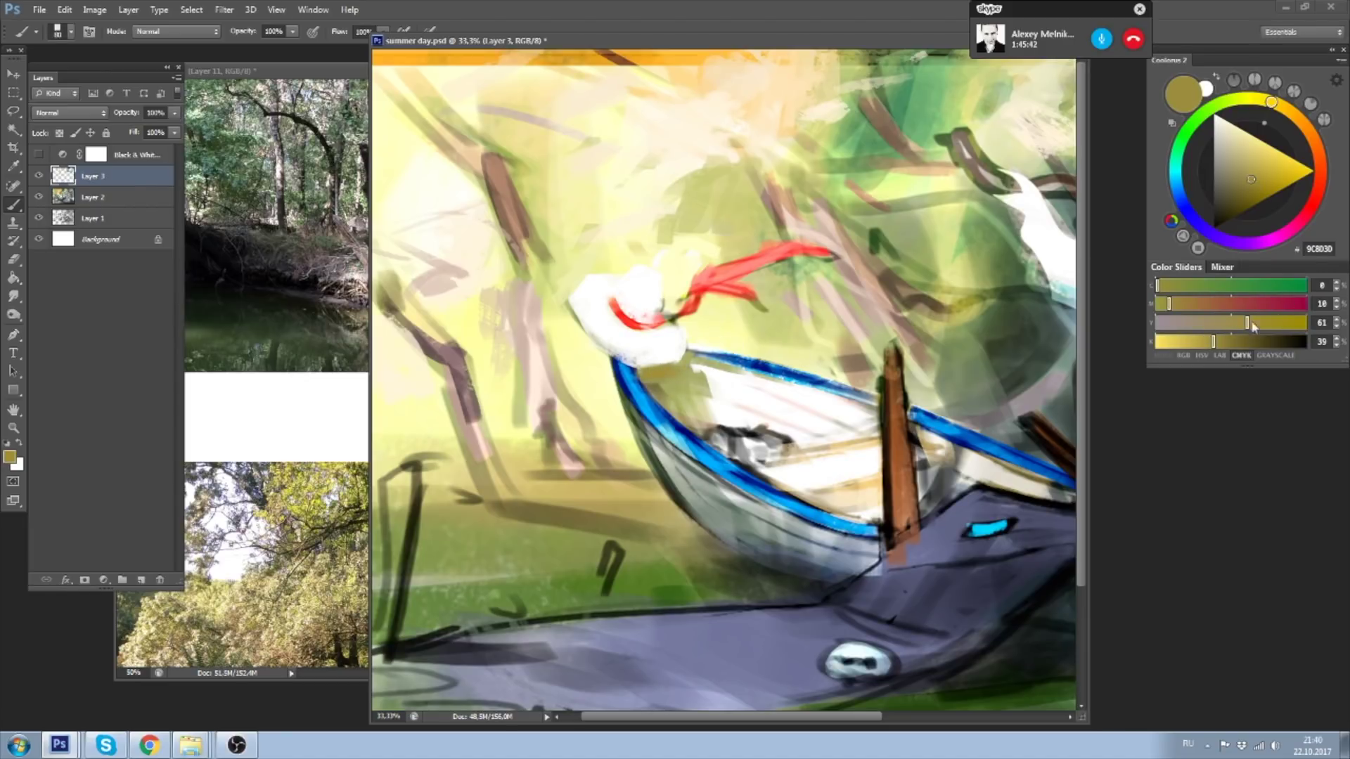
pyautogui.click(1230, 342)
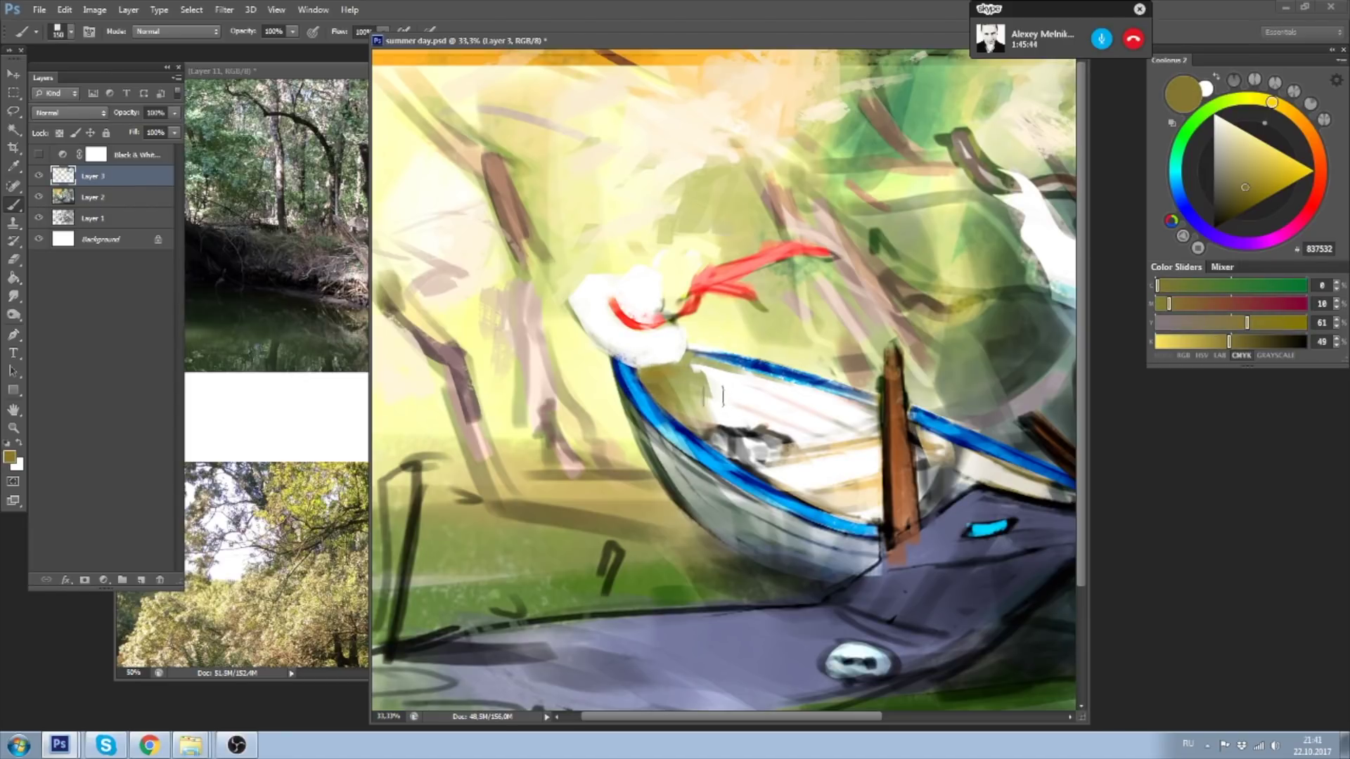
# - Paint dark olive across the boat interior and the inner gunwale below the blue rim
pyautogui.keyDown('alt'); pyautogui.click(672, 398); pyautogui.keyUp('alt')
pyautogui.keyDown('alt'); pyautogui.click(710, 358); pyautogui.keyUp('alt')
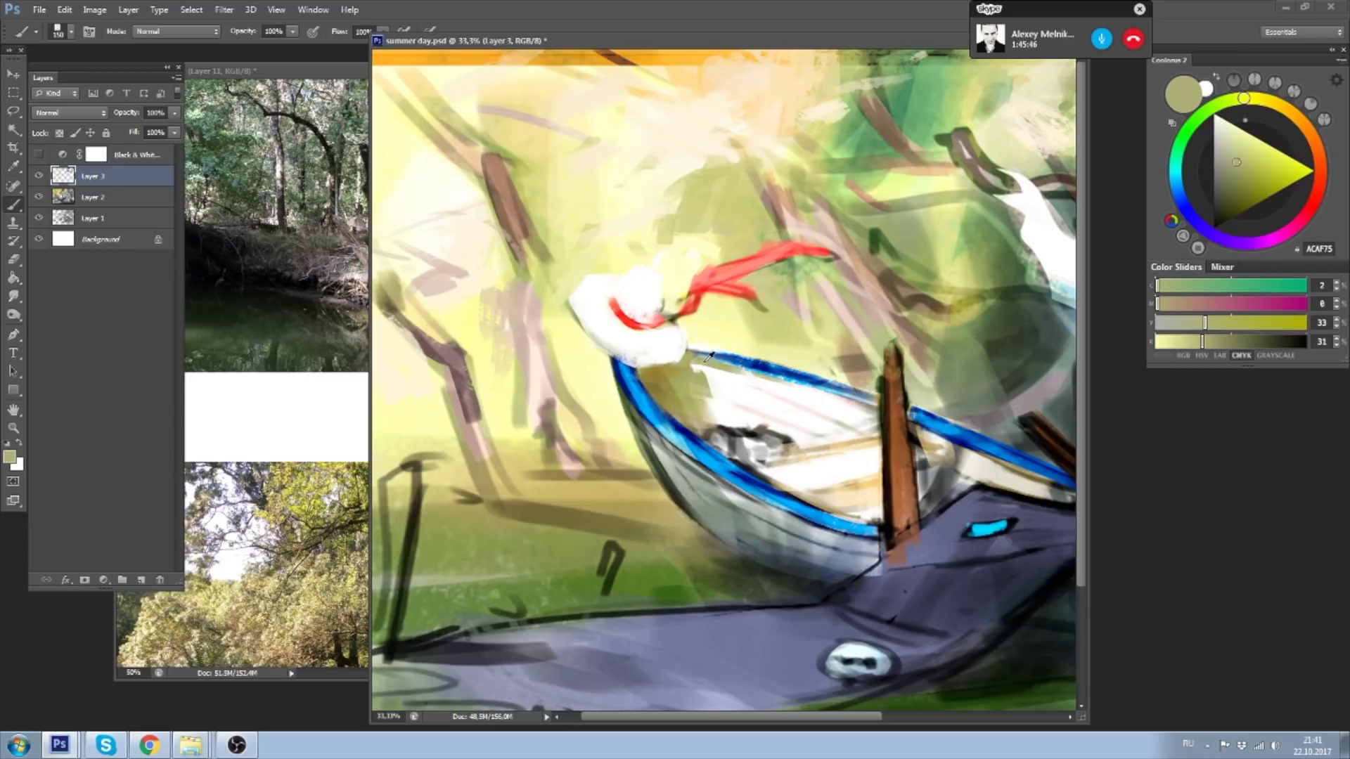
pyautogui.keyDown('alt'); pyautogui.click(654, 373); pyautogui.keyUp('alt')
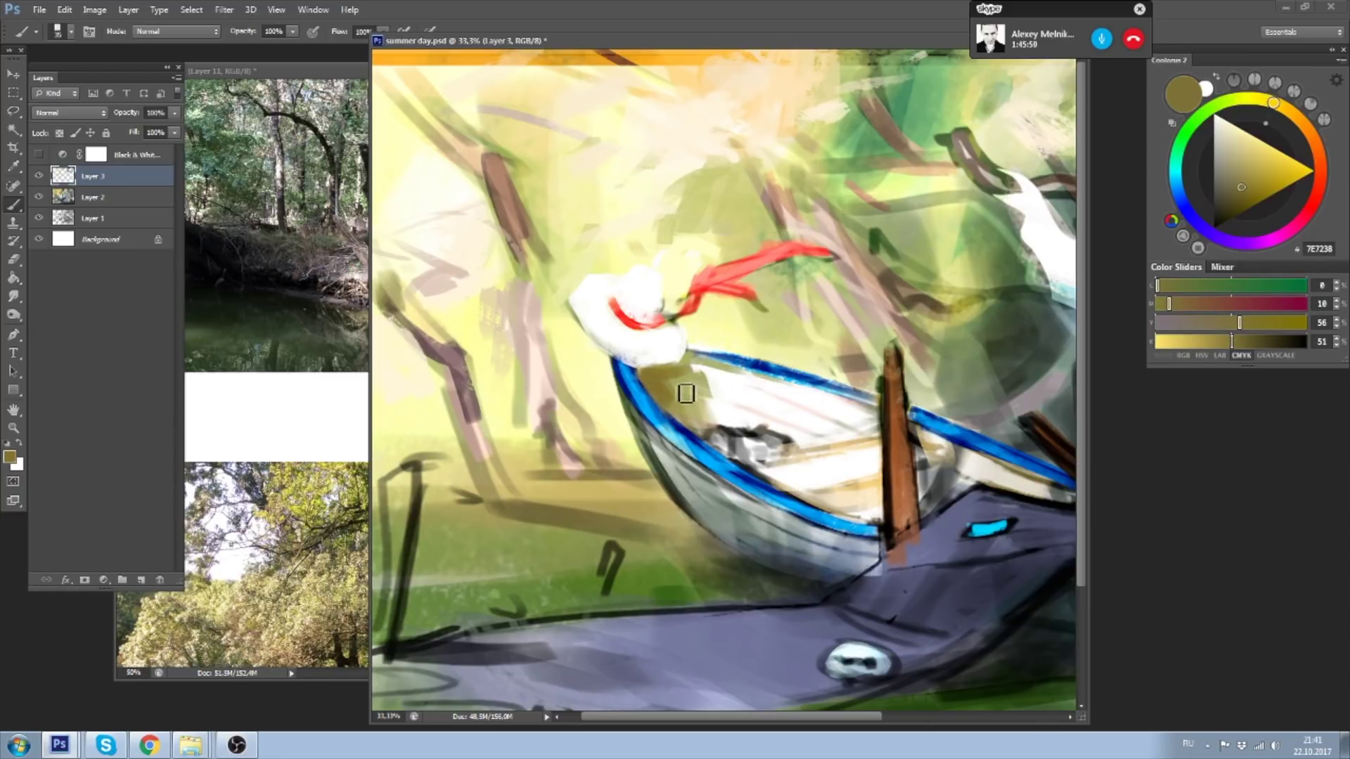
pyautogui.moveTo(670, 382); pyautogui.dragTo(753, 411)
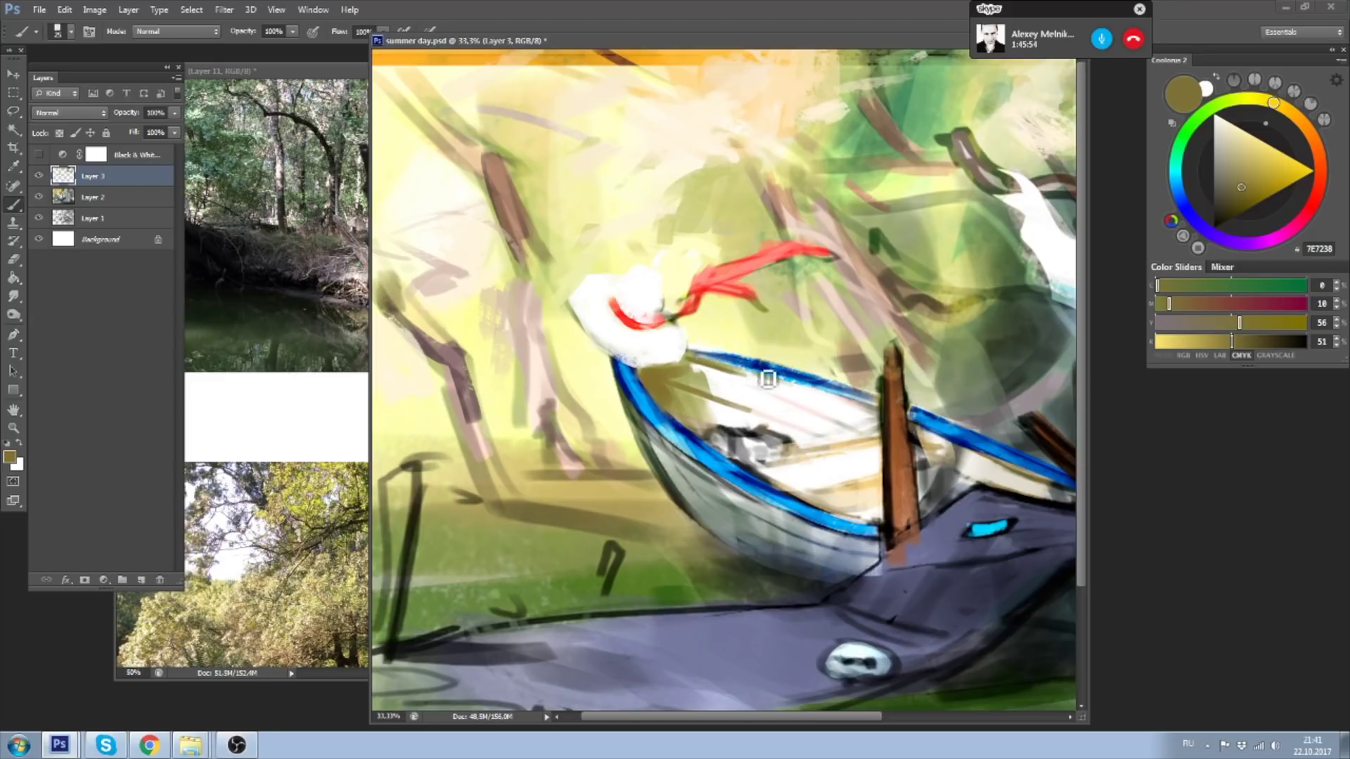
pyautogui.moveTo(793, 383); pyautogui.dragTo(879, 401)
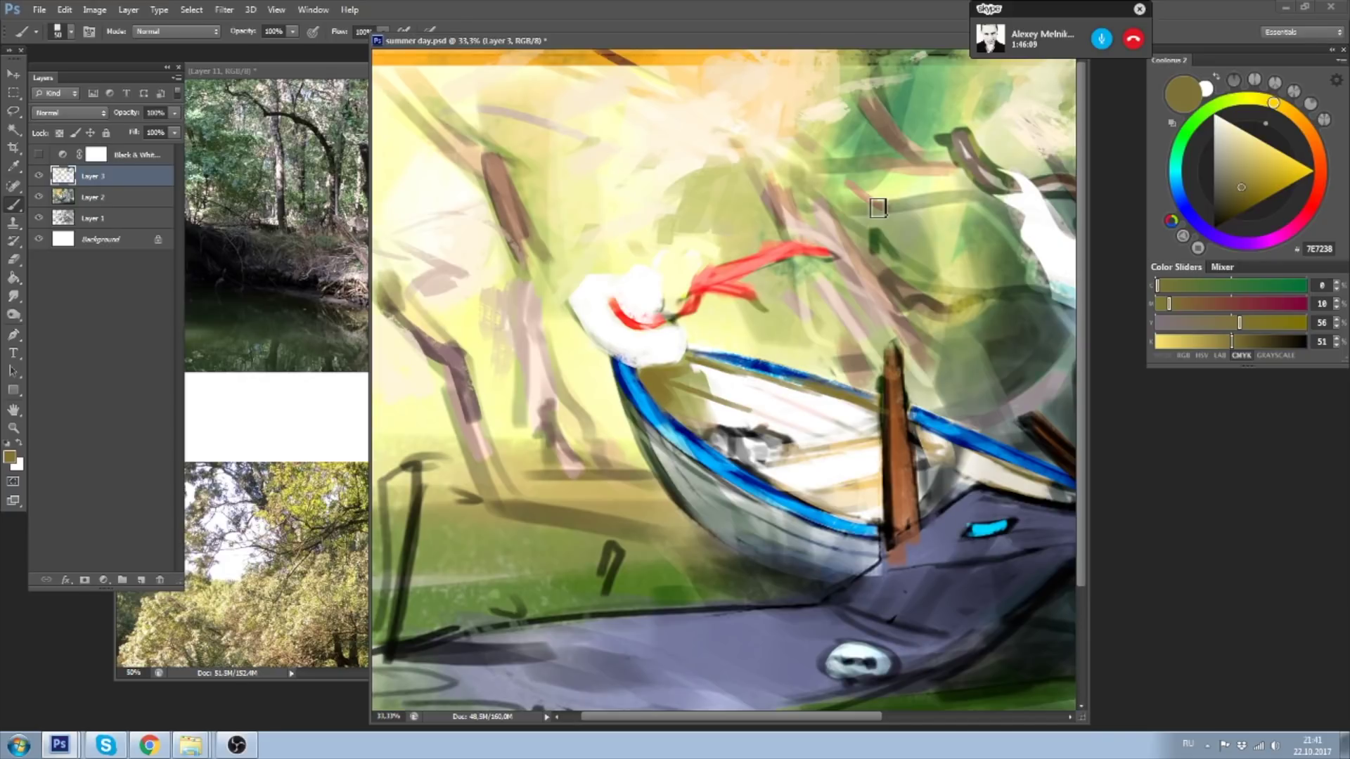
# - Flip the canvas back to normal and zoom in on the hat
pyautogui.hotkey('ctrl', '-')
pyautogui.hotkey('ctrl', '-')
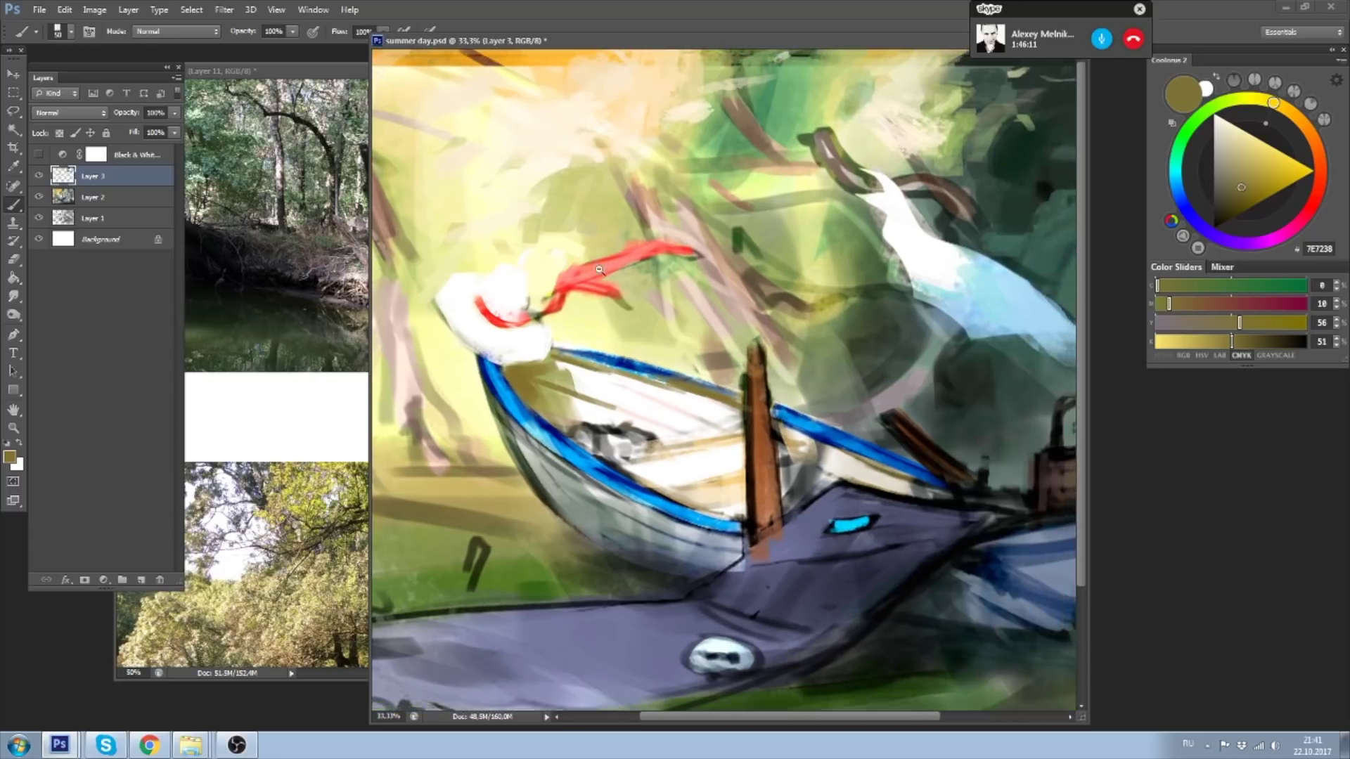
pyautogui.hotkey('ctrl', 'shift', 'h')
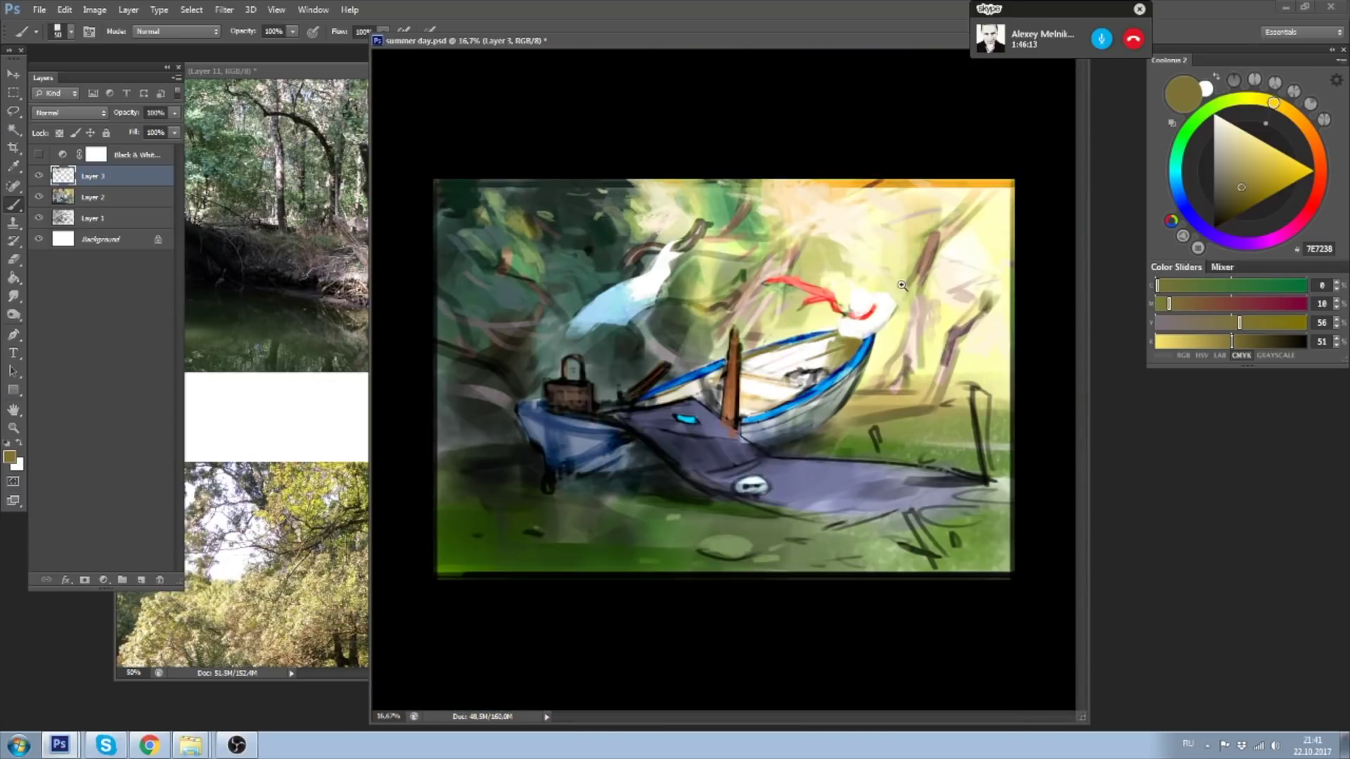
pyautogui.hotkey('ctrl', '+')
pyautogui.hotkey('ctrl', '+')
pyautogui.moveTo(733, 284); pyautogui.dragTo(674, 323)
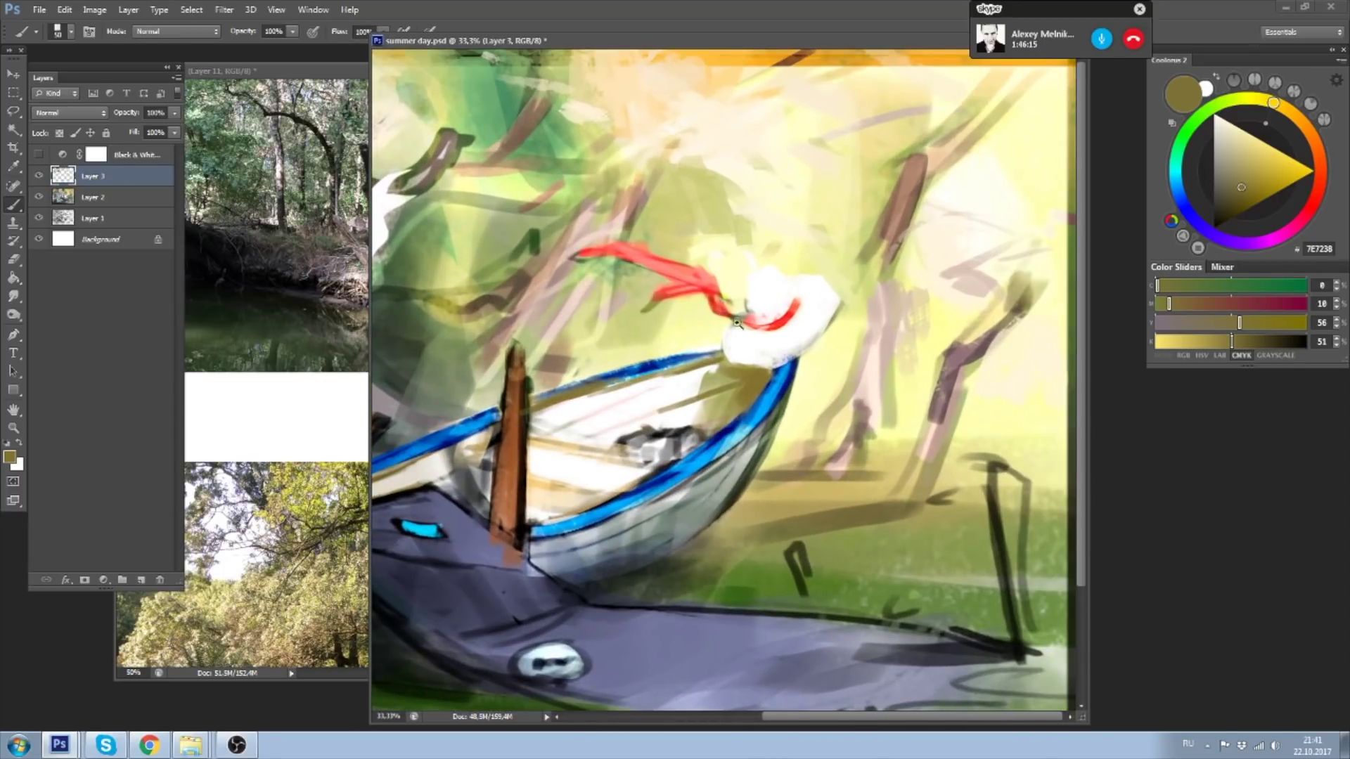
pyautogui.hotkey('ctrl', '+')
# - Sample the ribbon red, darken it slightly, and paint a thicker band around the hat
pyautogui.keyDown('alt'); pyautogui.click(803, 318); pyautogui.keyUp('alt')
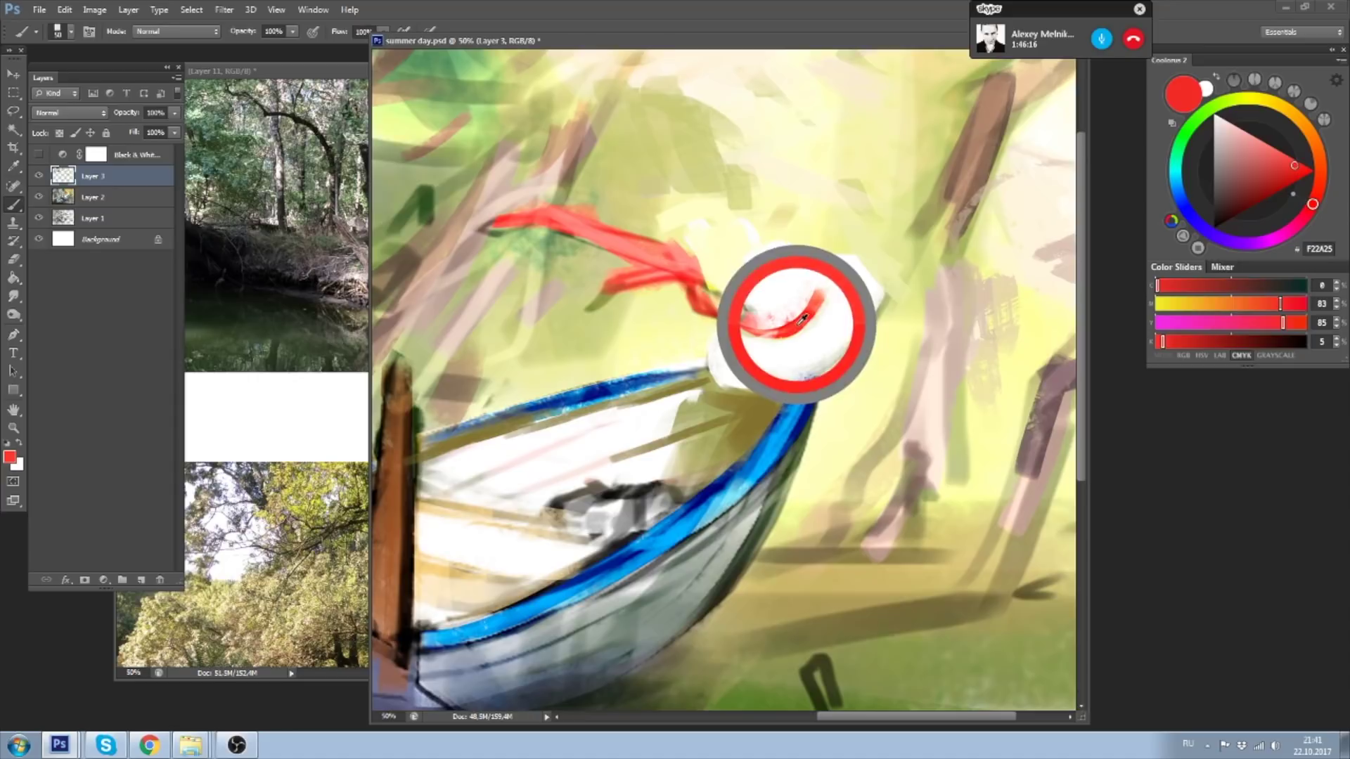
pyautogui.click(1181, 344)
pyautogui.moveTo(745, 305); pyautogui.dragTo(742, 301)
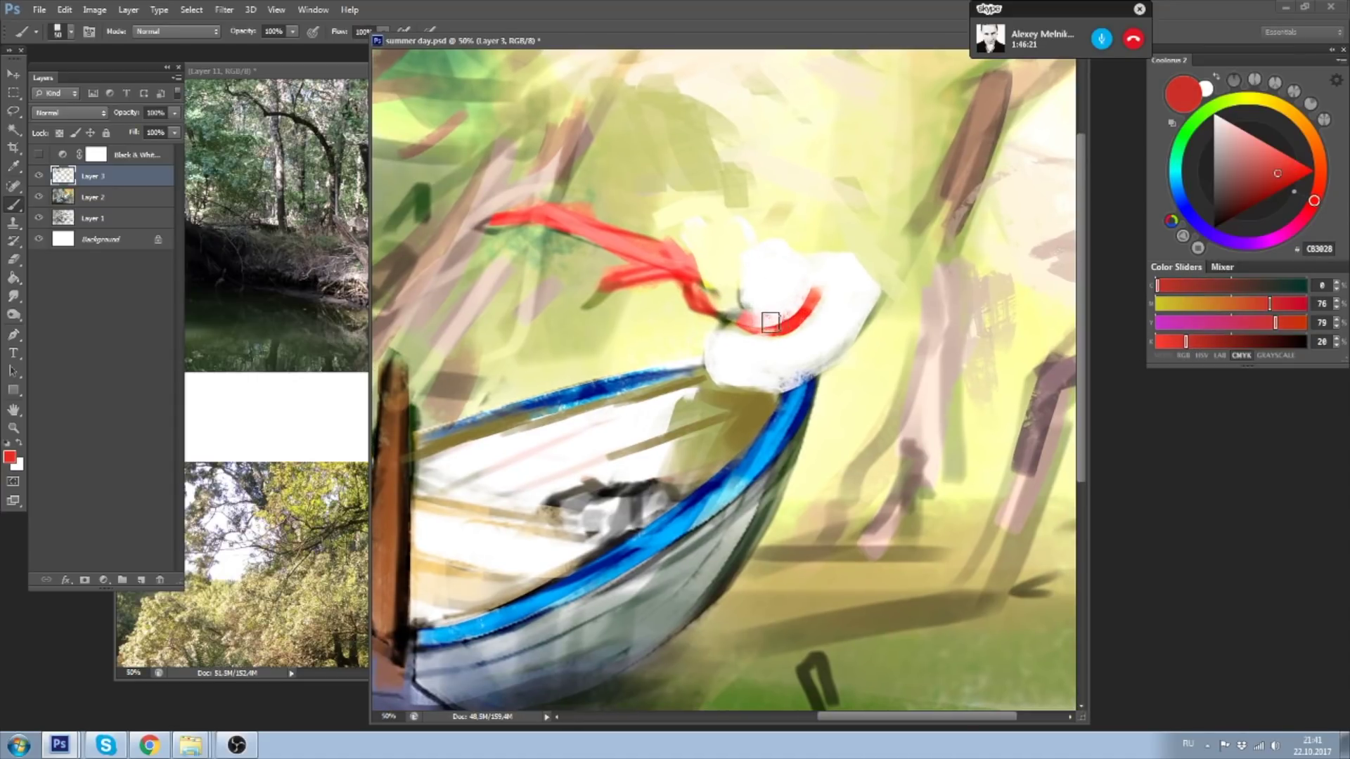
pyautogui.moveTo(747, 322); pyautogui.dragTo(802, 309)
pyautogui.press(']')
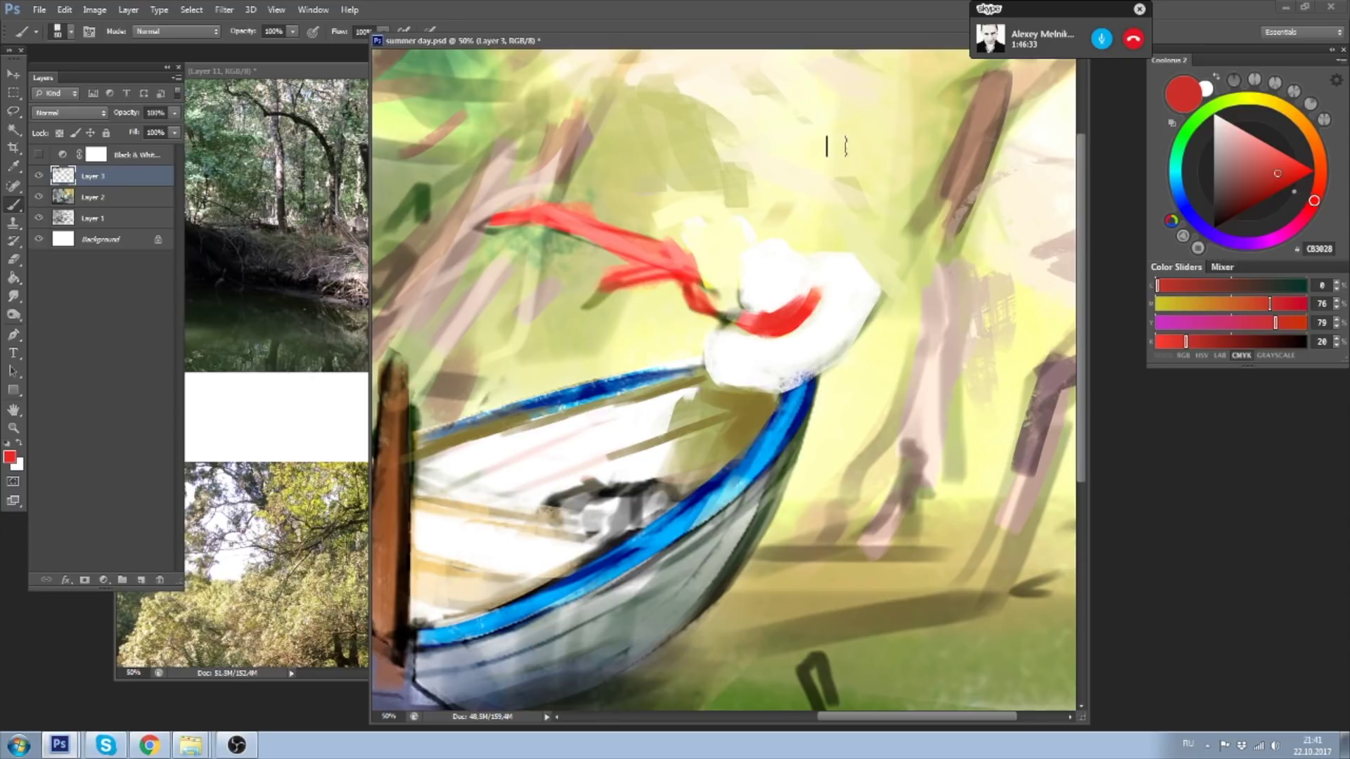
# - Paint a brighter red up the hat crown's right side and cover the band's right end with white
pyautogui.keyDown('alt'); pyautogui.click(789, 307); pyautogui.keyUp('alt')
pyautogui.moveTo(1273, 160); pyautogui.dragTo(1279, 162)
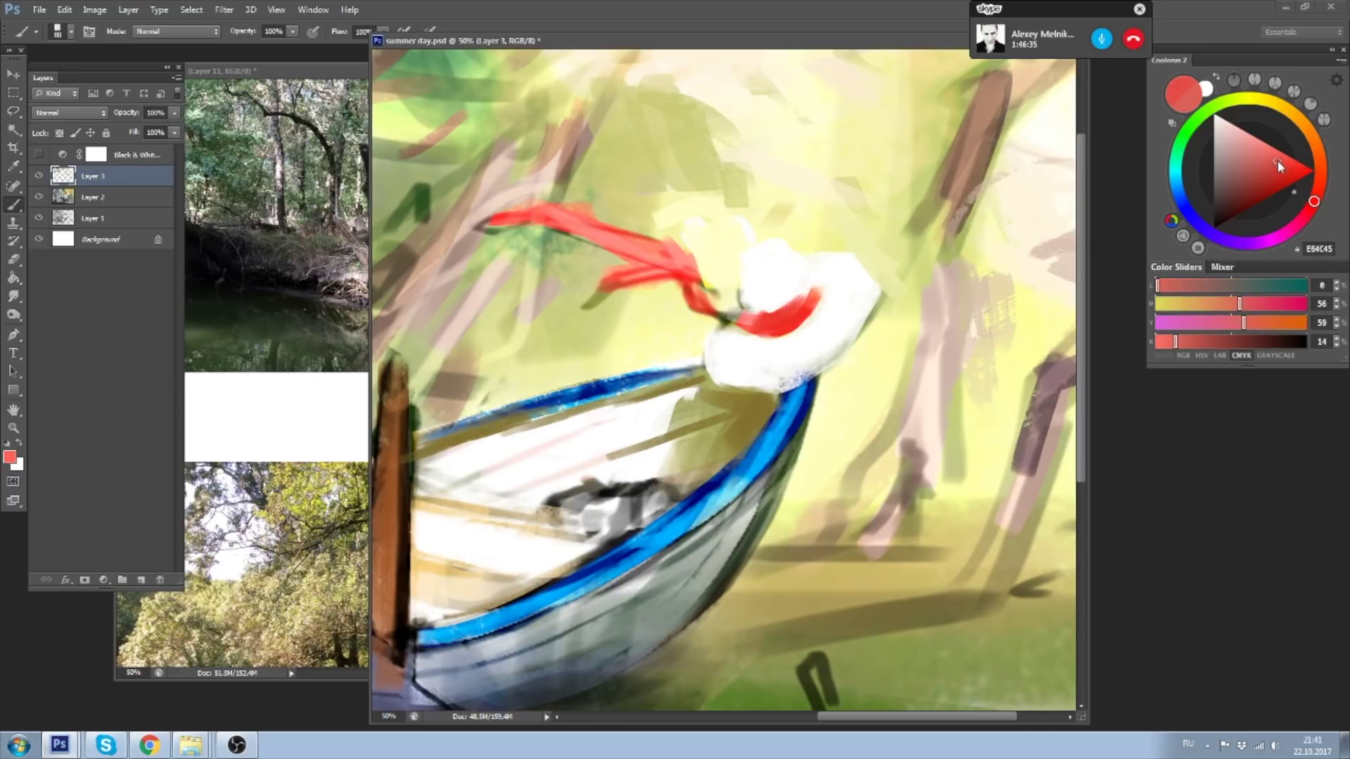
pyautogui.click(1276, 159)
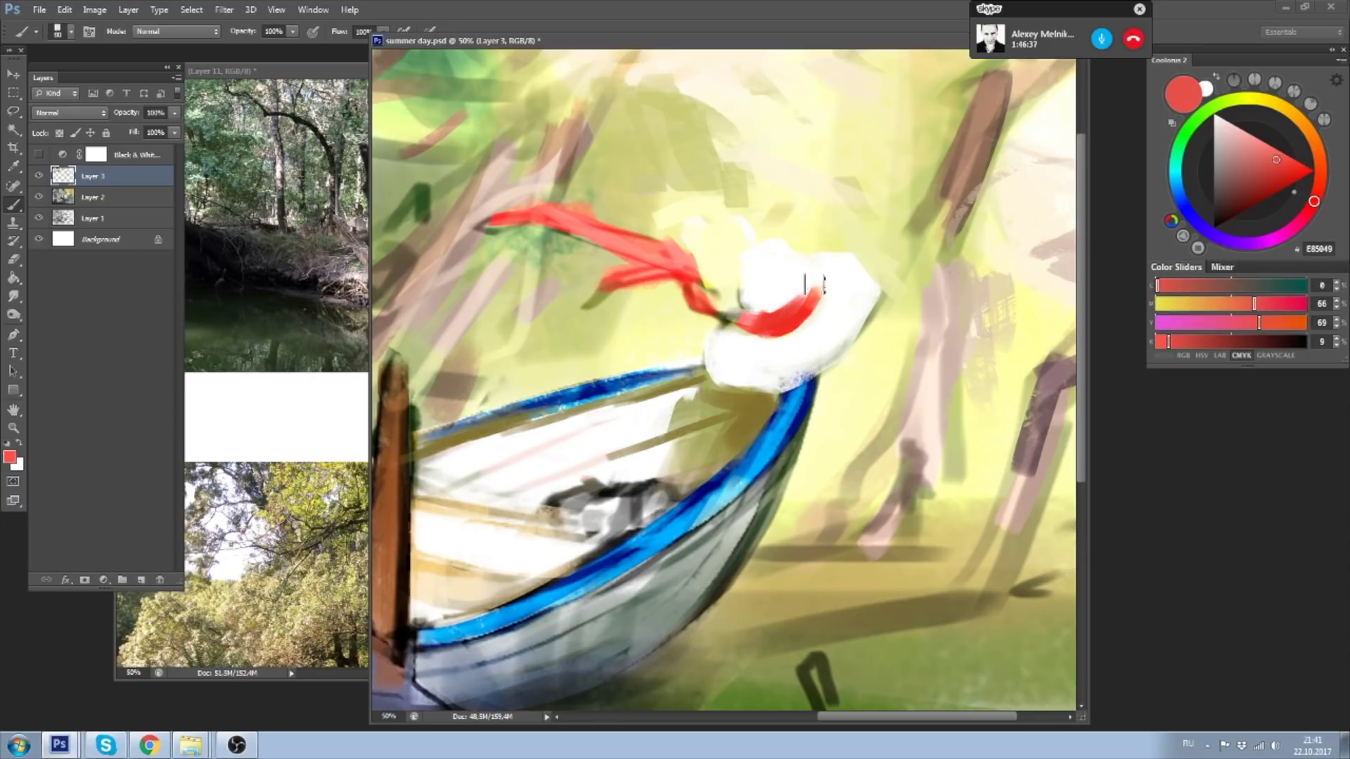
pyautogui.moveTo(794, 309); pyautogui.dragTo(820, 266)
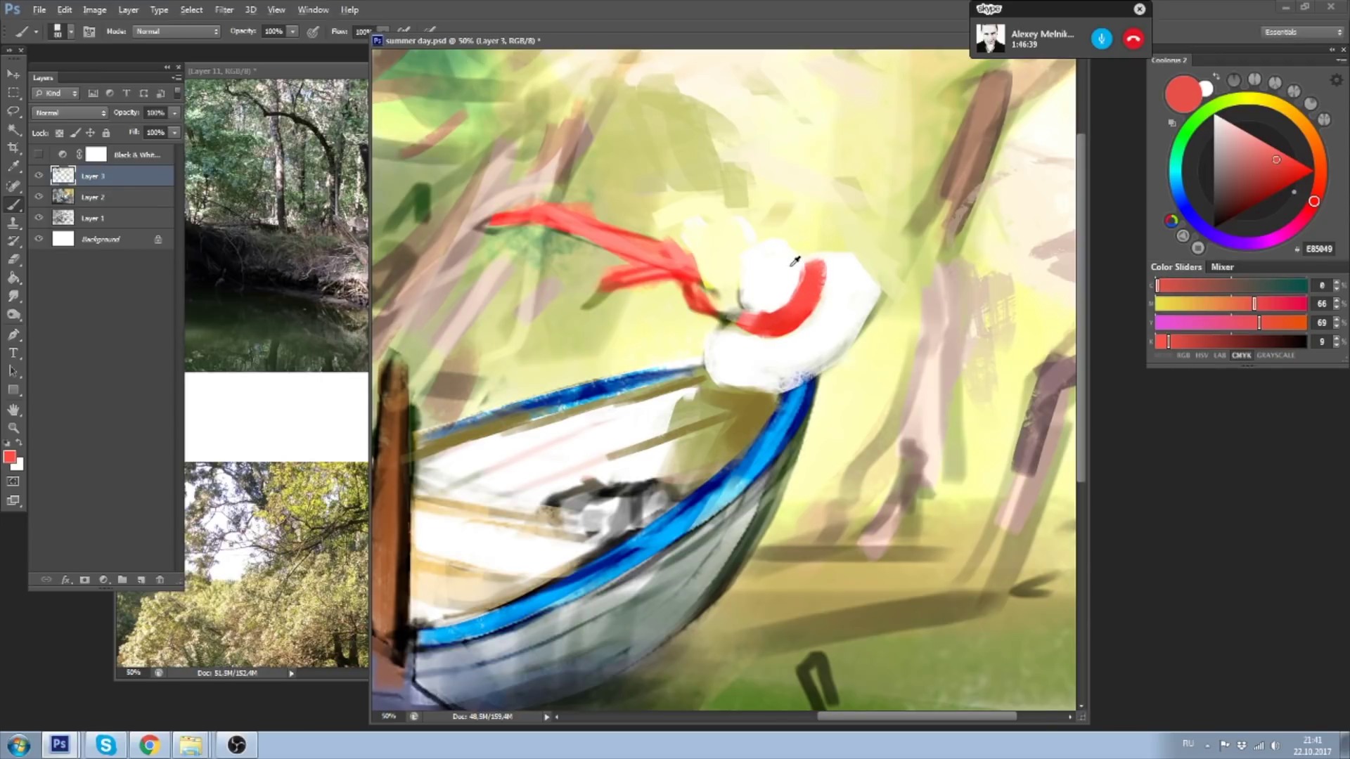
pyautogui.keyDown('alt'); pyautogui.click(795, 261); pyautogui.keyUp('alt')
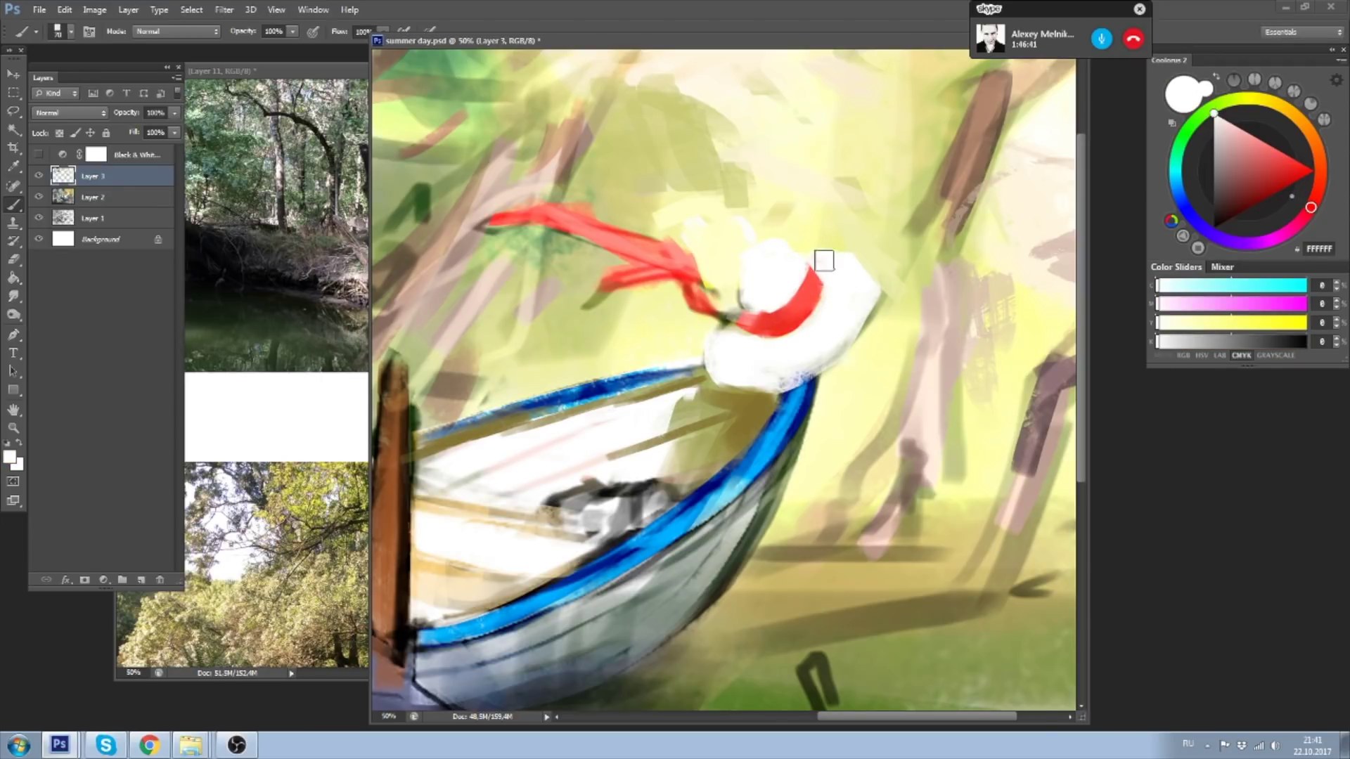
pyautogui.keyDown('alt'); pyautogui.click(817, 278); pyautogui.keyUp('alt')
pyautogui.keyDown('alt'); pyautogui.click(851, 263); pyautogui.keyUp('alt')
pyautogui.moveTo(820, 265); pyautogui.dragTo(835, 274)
# - Repaint the hat band in progressively deeper red, then return to white FFFFFF
pyautogui.keyDown('alt'); pyautogui.click(829, 282); pyautogui.keyUp('alt')
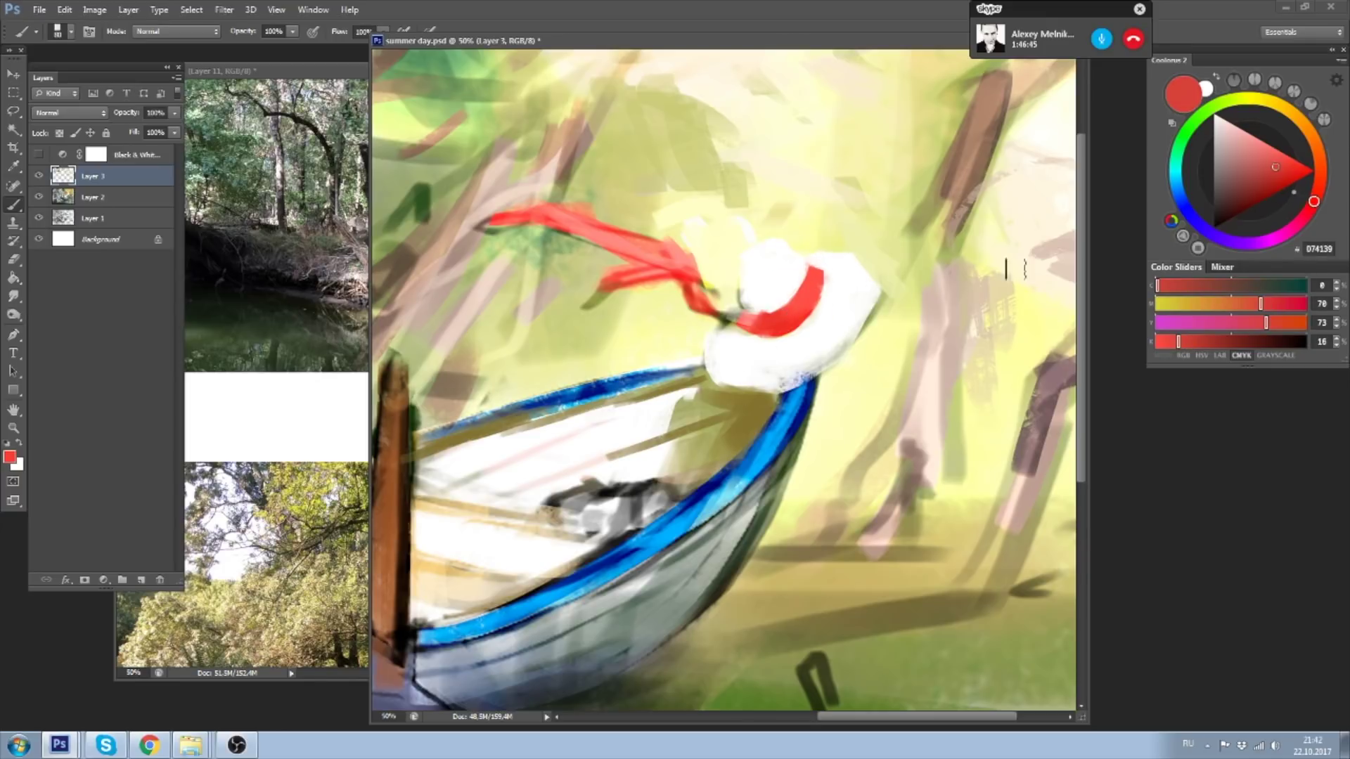
pyautogui.moveTo(1188, 343); pyautogui.dragTo(1207, 343)
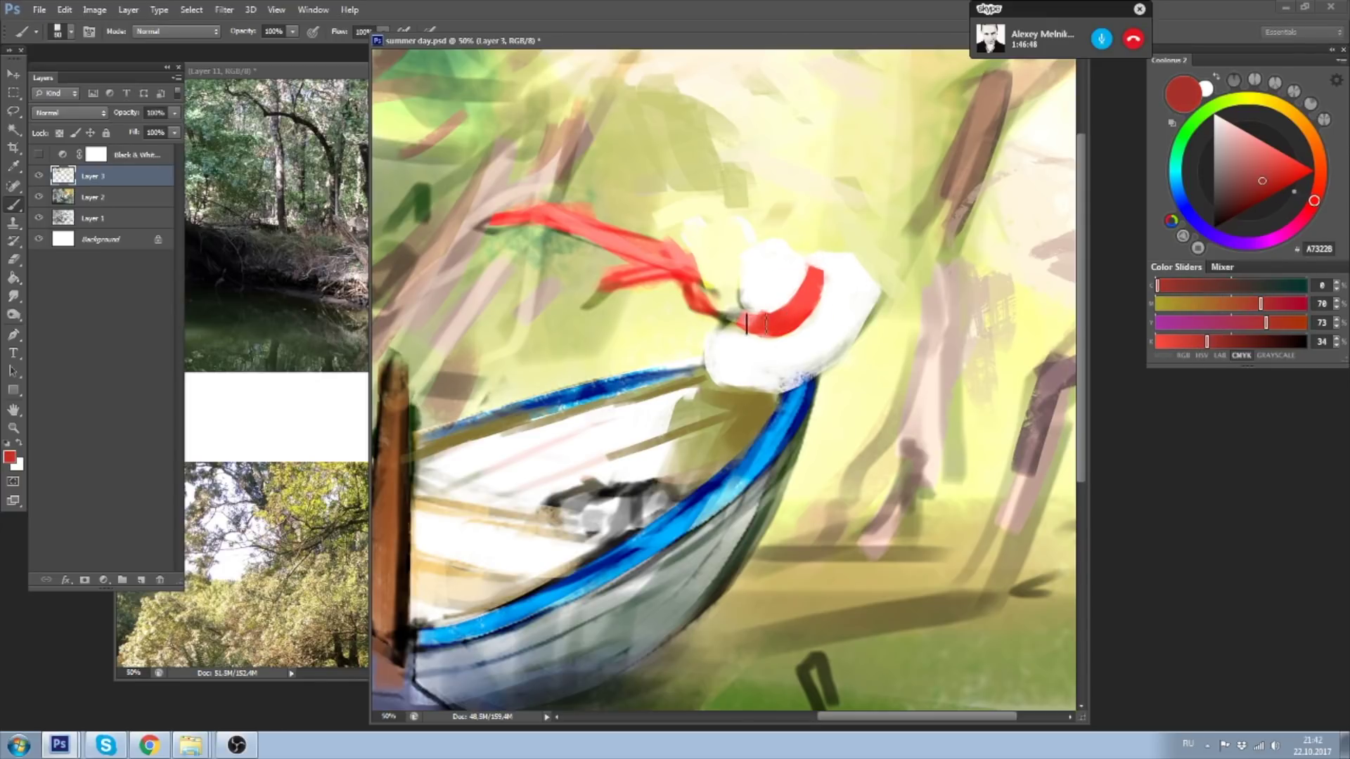
pyautogui.moveTo(760, 318)
pyautogui.mouseDown()
pyautogui.moveTo(784, 286)
pyautogui.moveTo(759, 337)
pyautogui.moveTo(805, 313)
pyautogui.mouseUp()
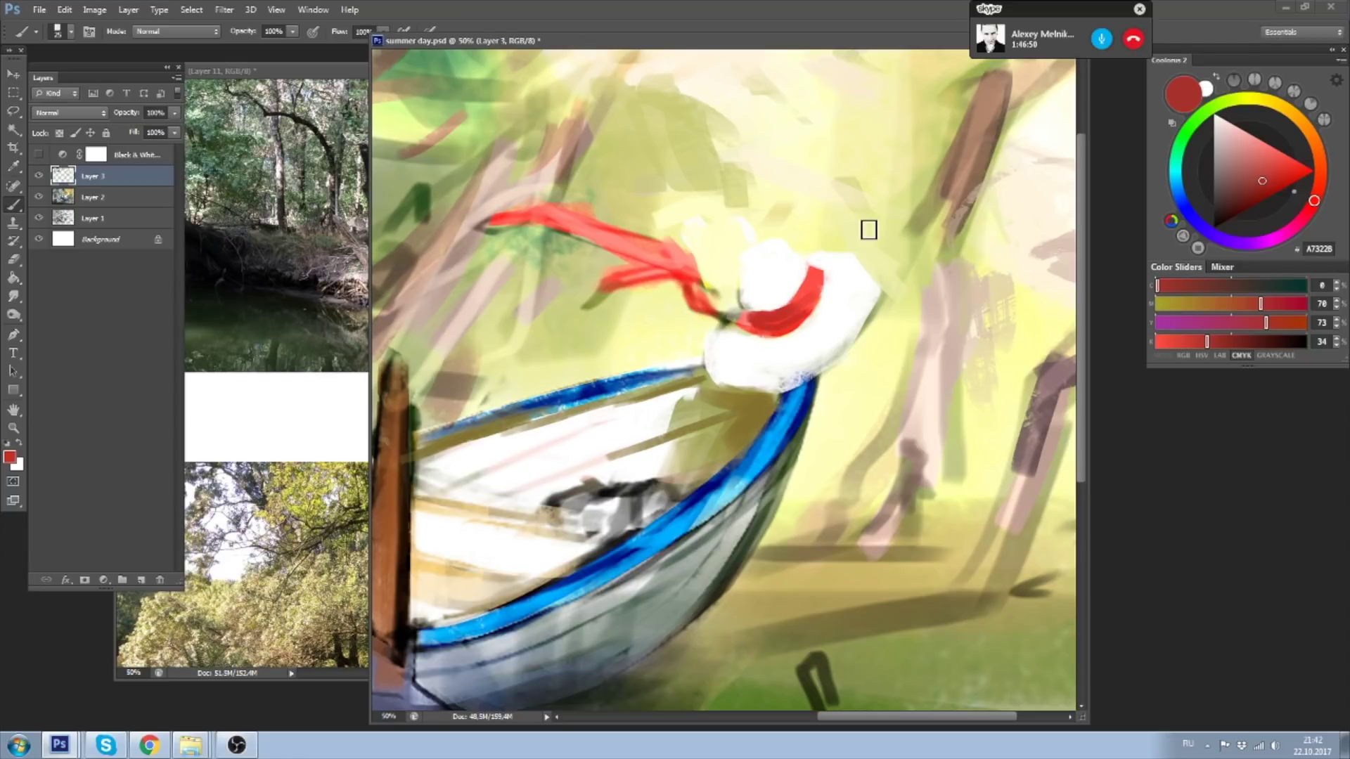
pyautogui.moveTo(1209, 342); pyautogui.dragTo(1227, 342)
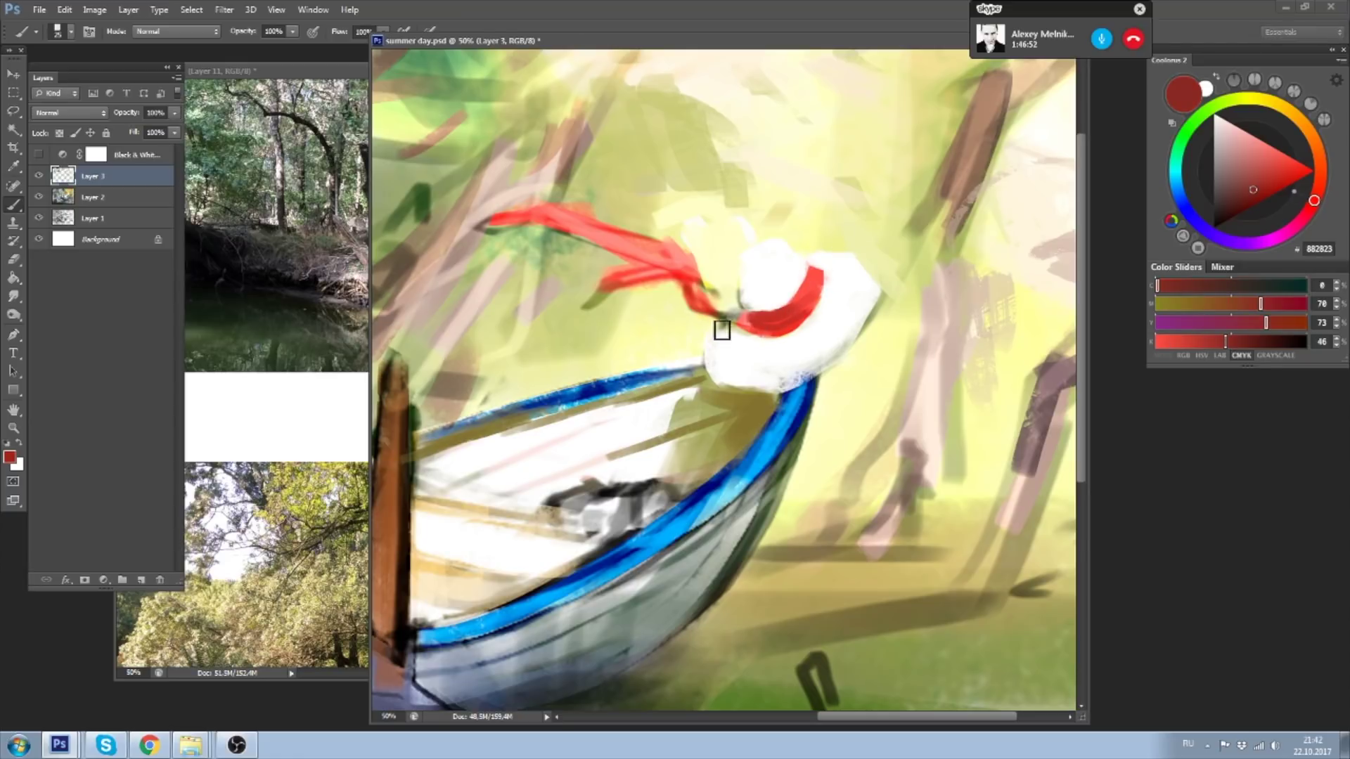
pyautogui.moveTo(774, 301)
pyautogui.mouseDown()
pyautogui.moveTo(807, 292)
pyautogui.moveTo(805, 314)
pyautogui.mouseUp()
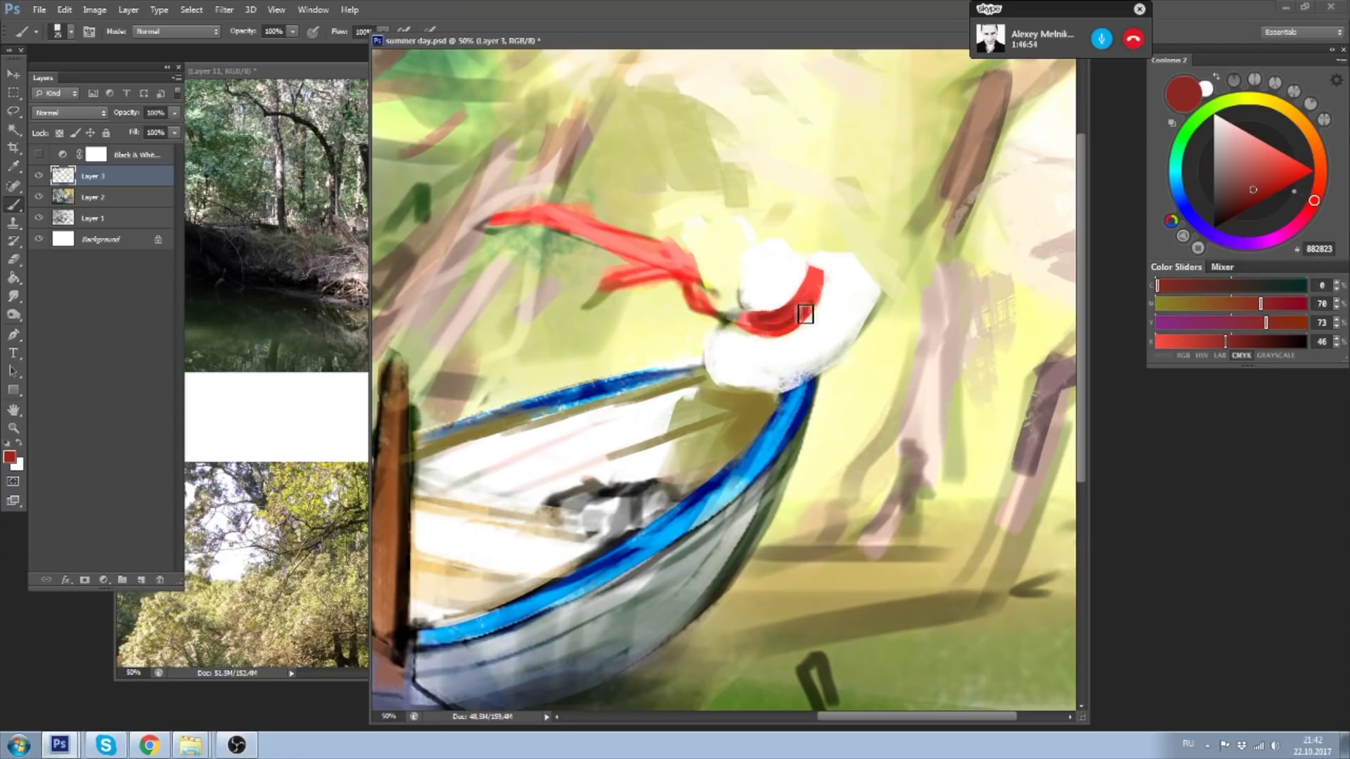
pyautogui.keyDown('alt'); pyautogui.click(743, 319); pyautogui.keyUp('alt')
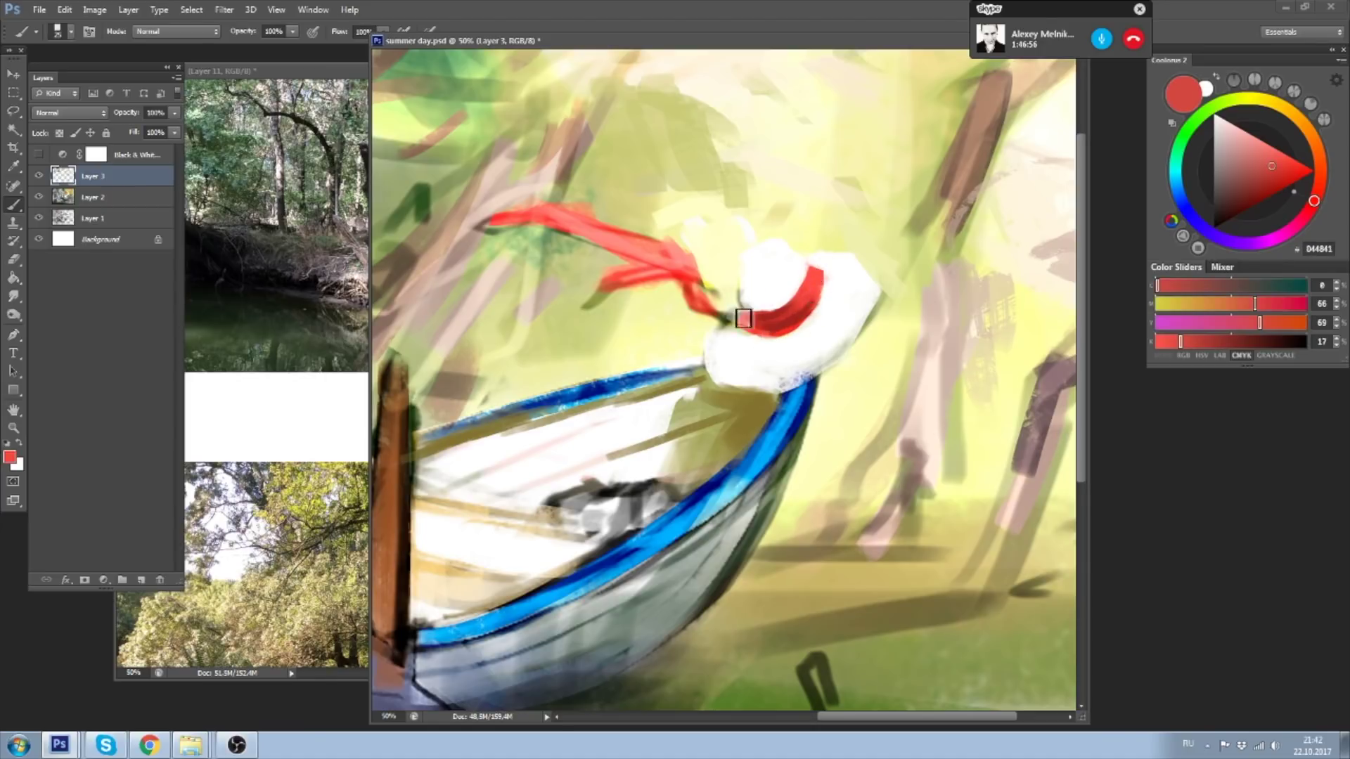
pyautogui.keyDown('alt'); pyautogui.click(795, 285); pyautogui.keyUp('alt')
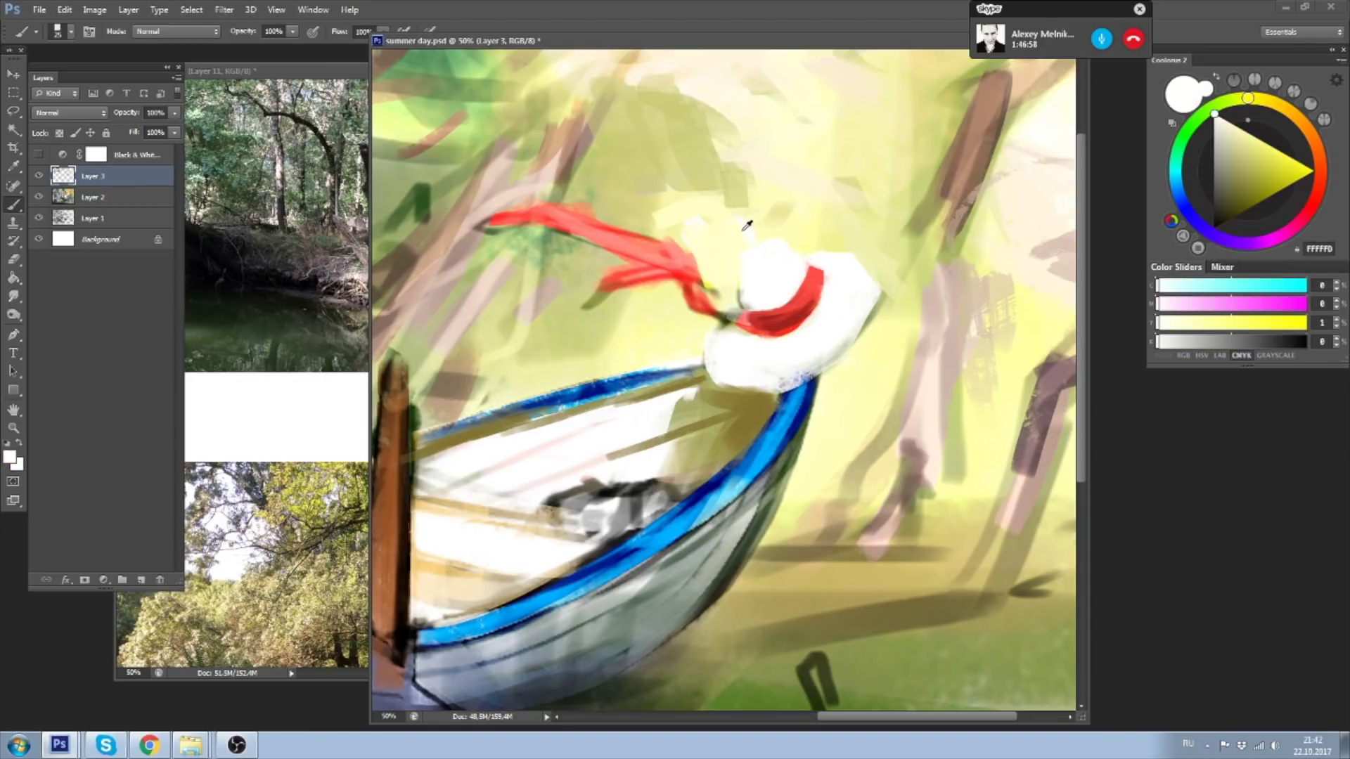
# - Pick pale yellow EEEEA9 in the Coolorus triangle and tune the brush size
pyautogui.moveTo(1234, 128); pyautogui.dragTo(1234, 135)
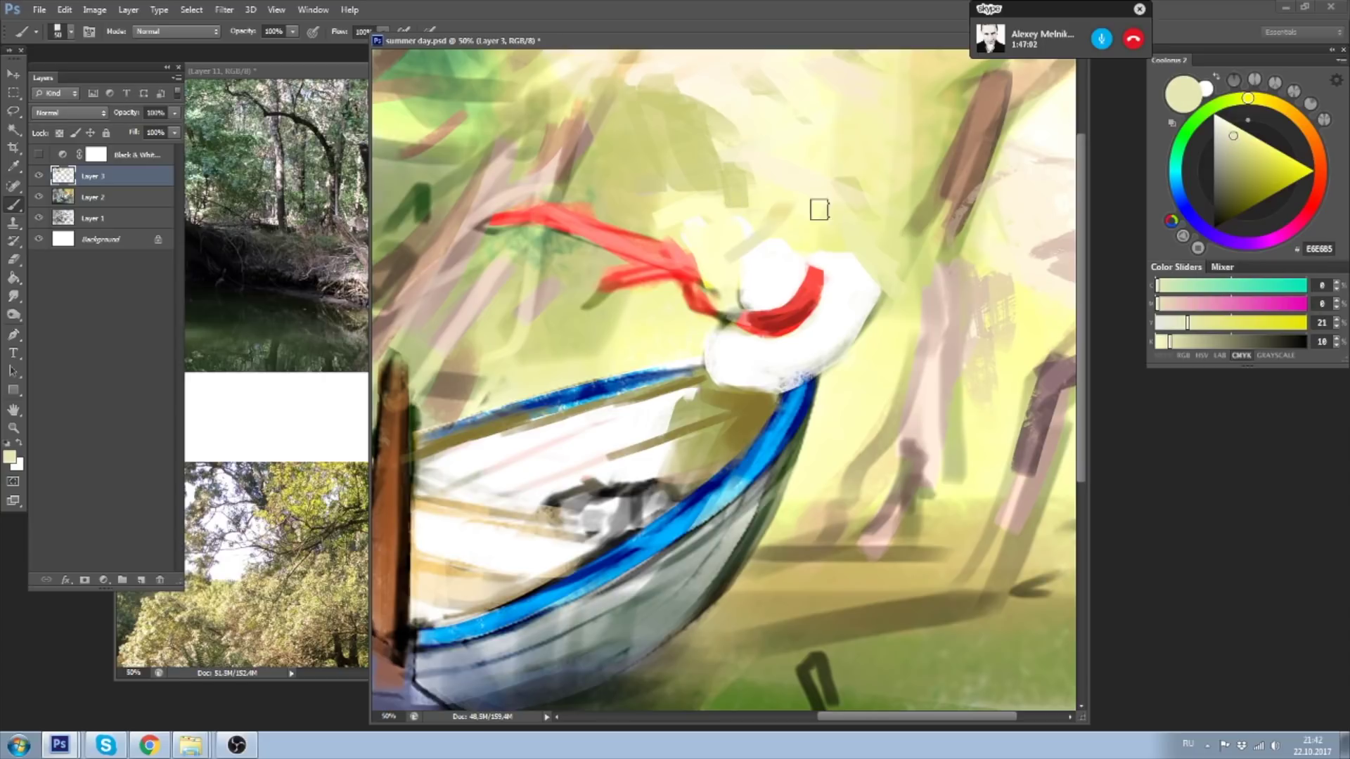
pyautogui.click(1240, 137)
pyautogui.press('[')
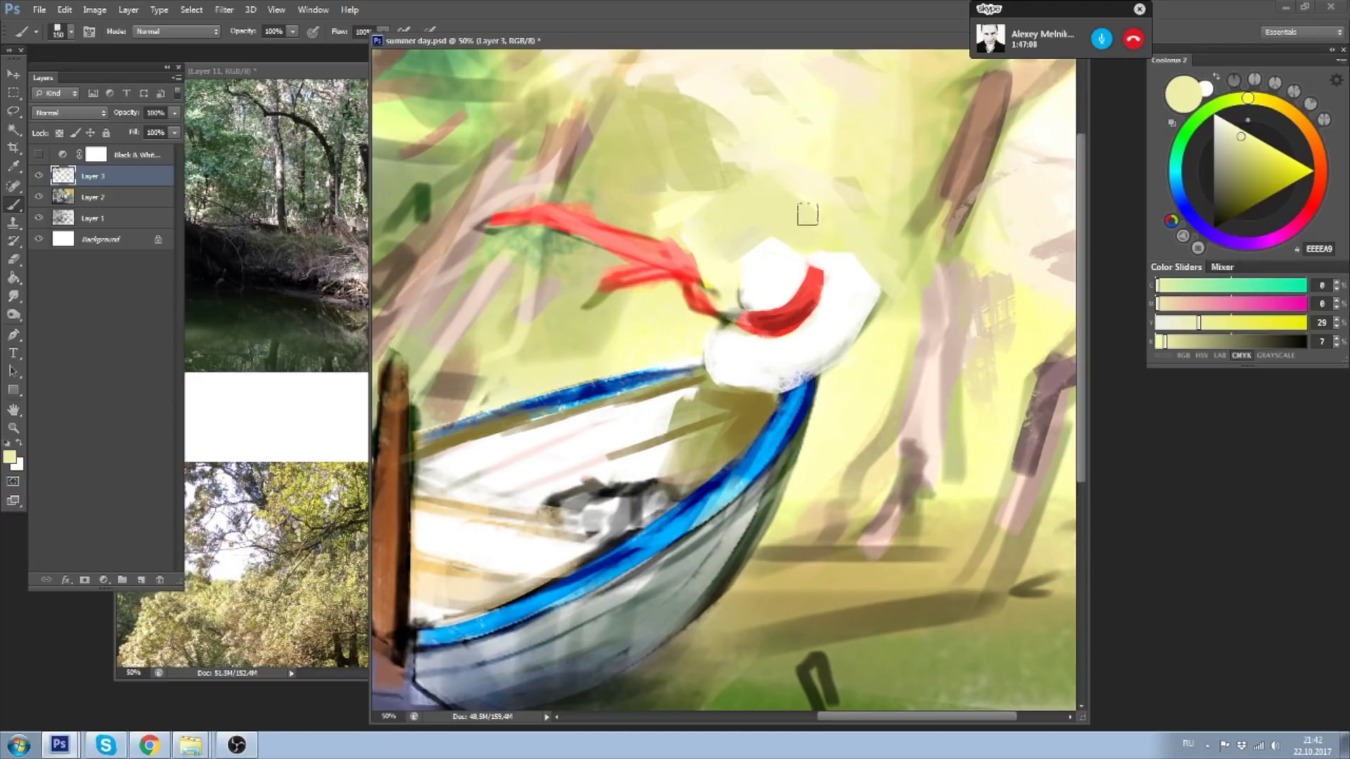
pyautogui.press('[')
pyautogui.press(']')
pyautogui.press(']')
pyautogui.press(']')
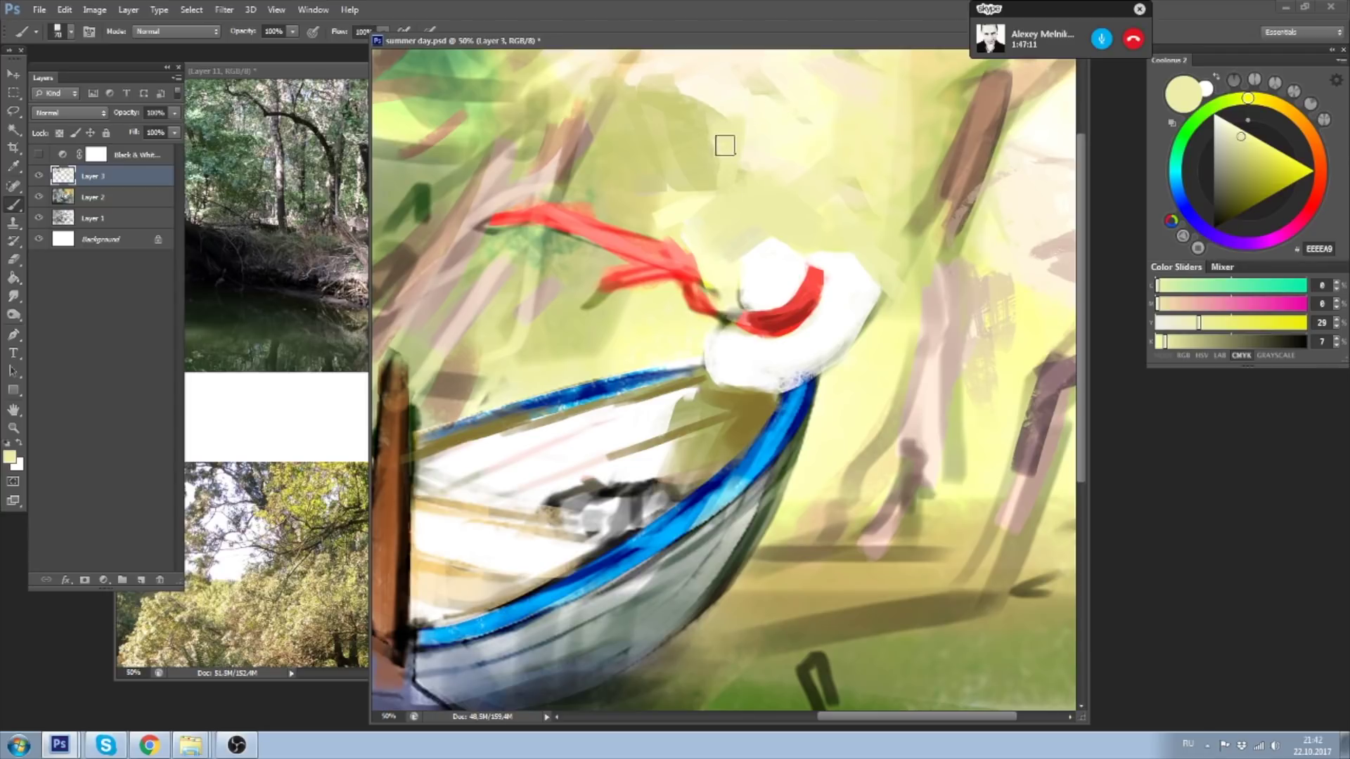
pyautogui.press('[')
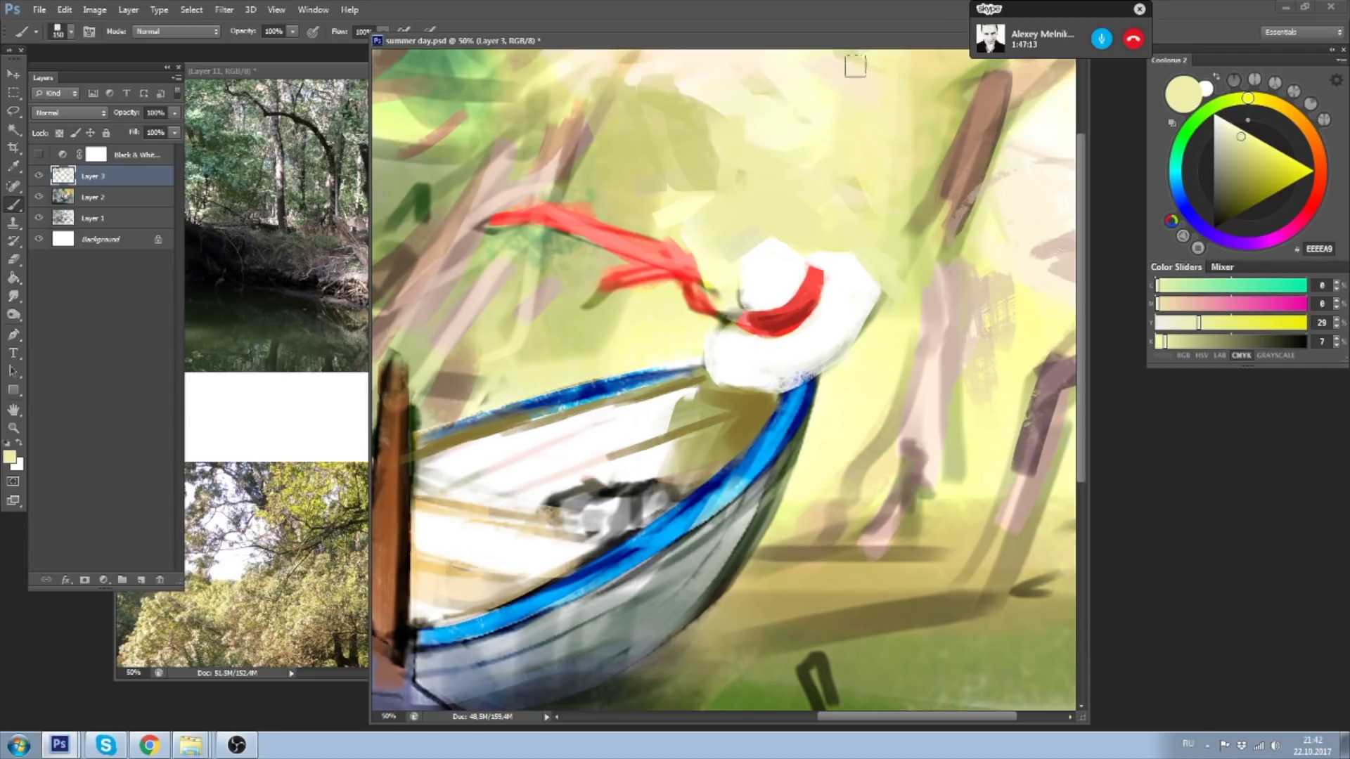
# - Zoom out to 25% to view the whole painting
pyautogui.hotkey('ctrl', '-')
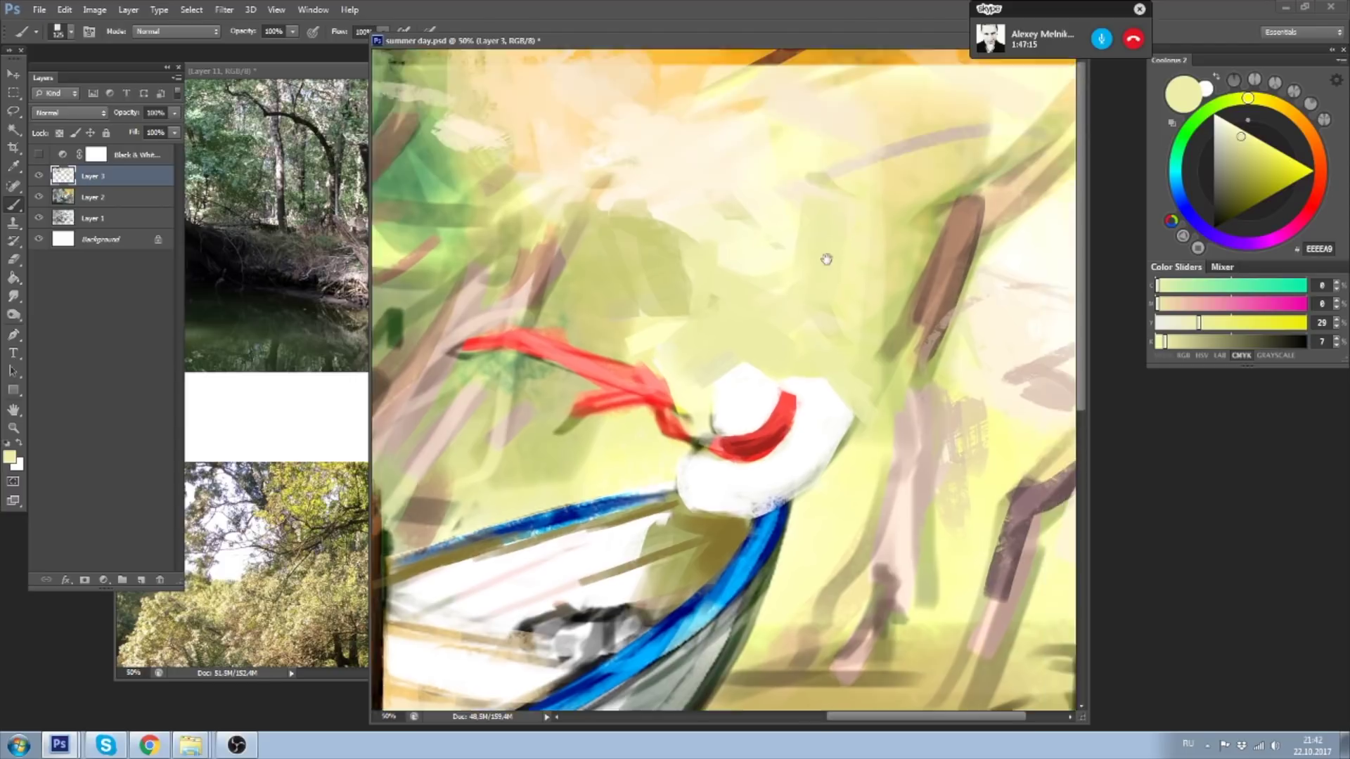
pyautogui.hotkey('ctrl', '-')
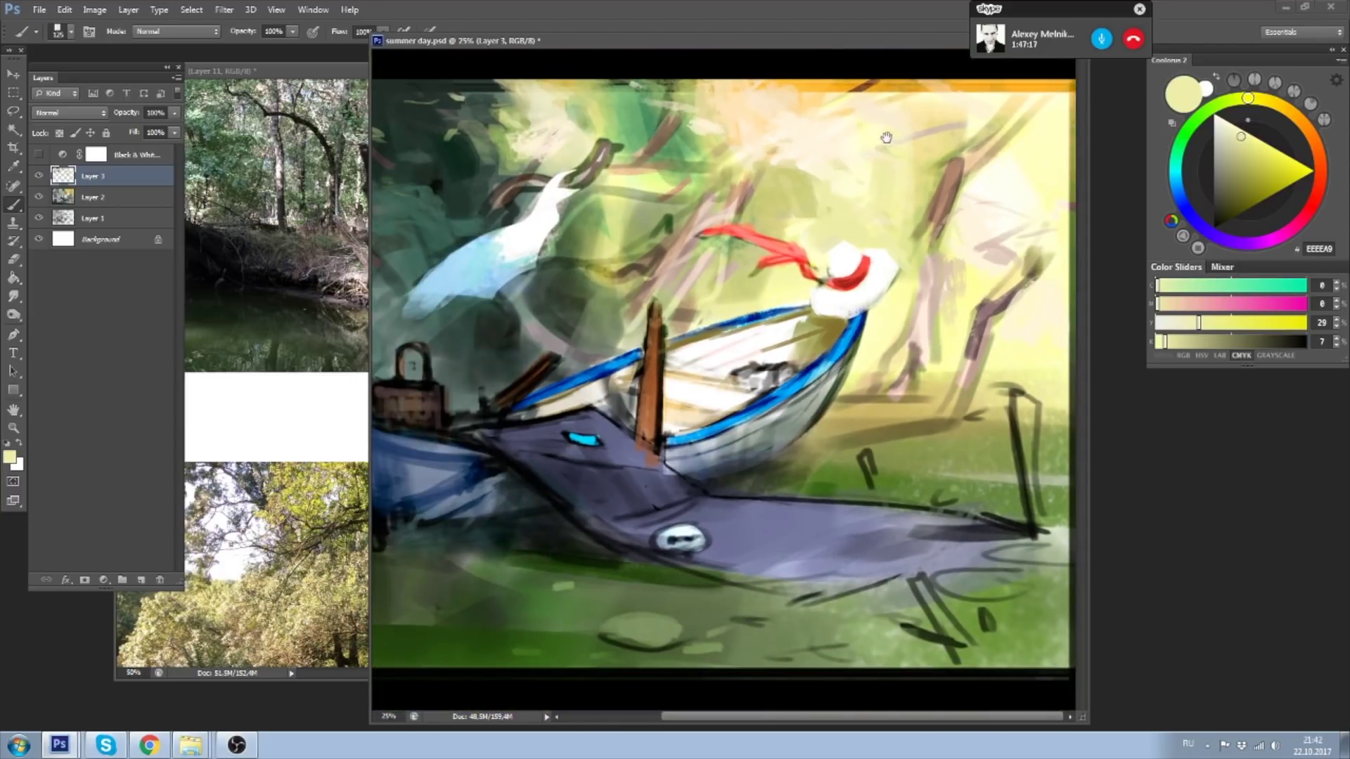
pyautogui.moveTo(903, 42); pyautogui.dragTo(915, 44)
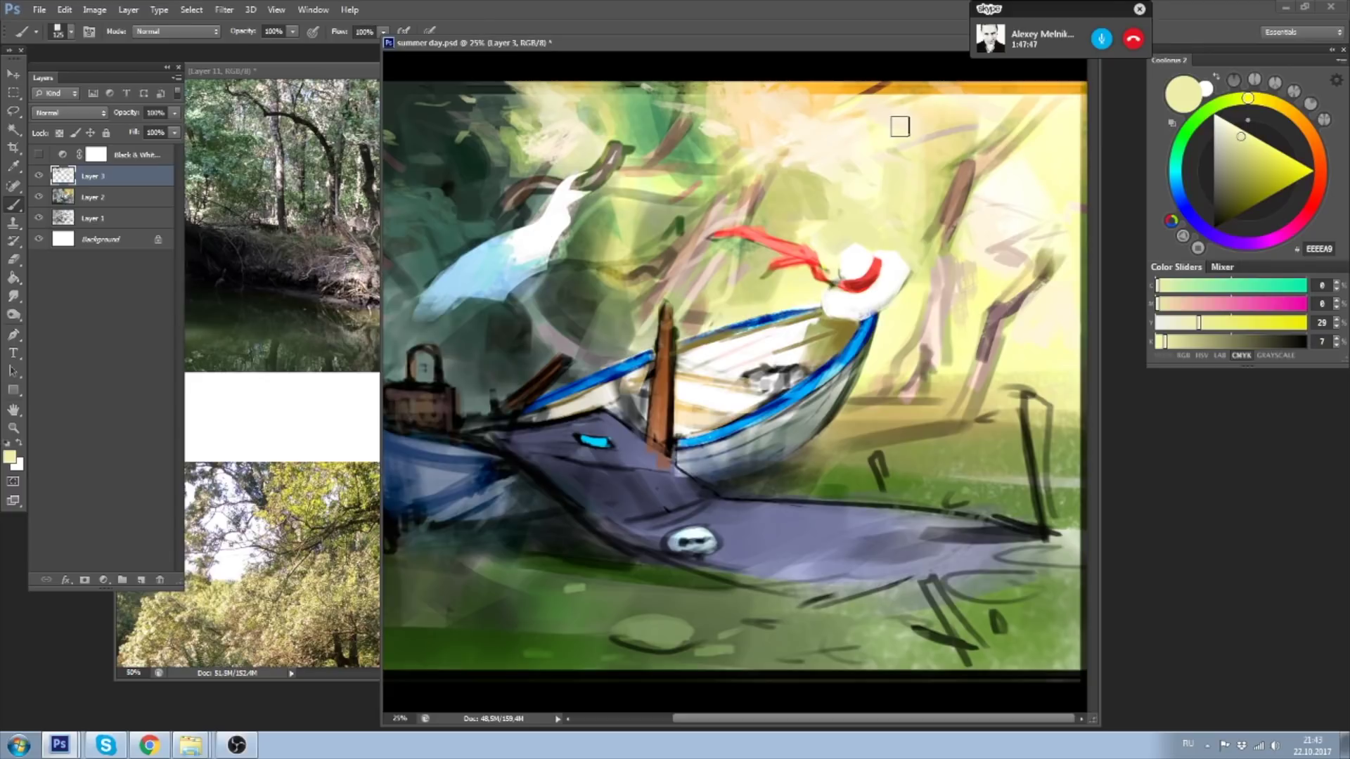
# - Sample colour from the sunlit background and tweak it toward a muted khaki in Coolorus
pyautogui.scroll(1, 882, 218)
pyautogui.keyDown('alt'); pyautogui.click(874, 218); pyautogui.keyUp('alt')
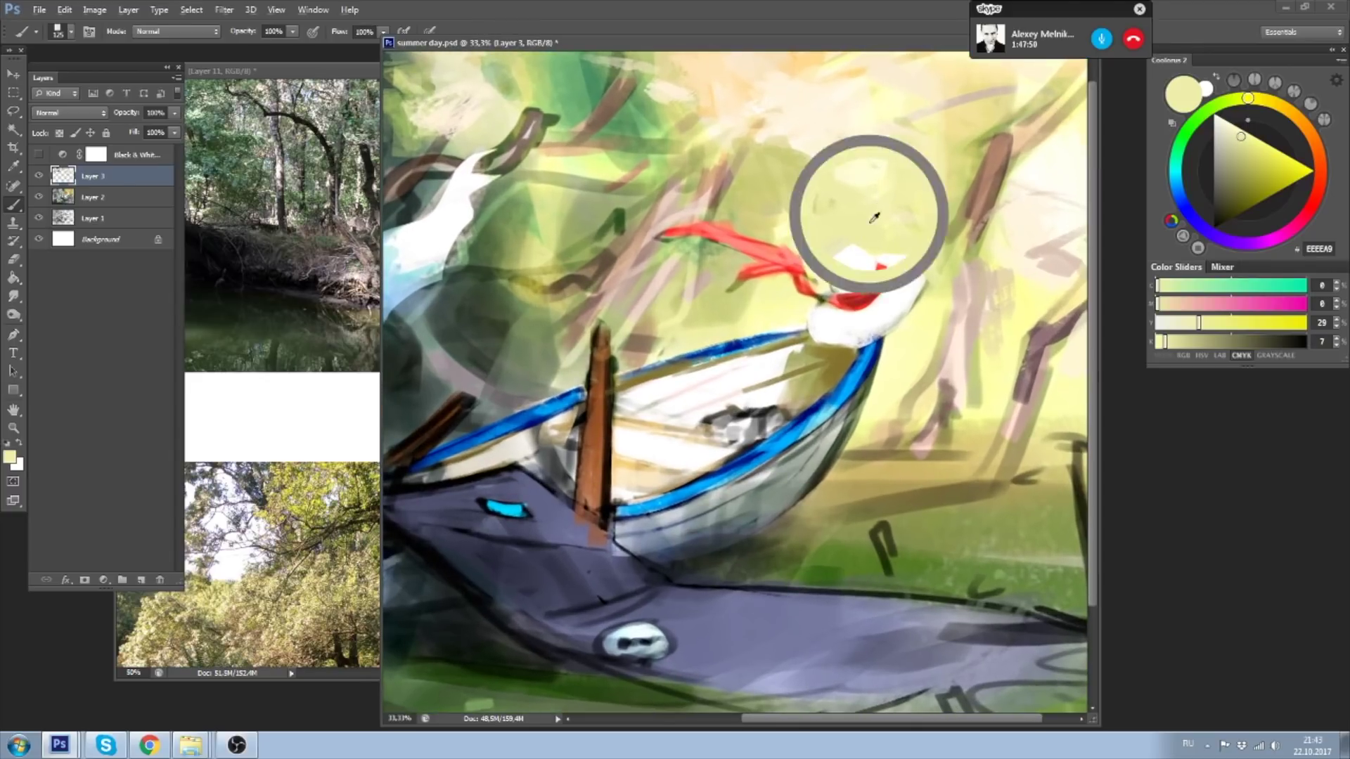
pyautogui.click(1241, 146)
pyautogui.moveTo(1249, 98); pyautogui.dragTo(1270, 102)
pyautogui.click(1249, 150)
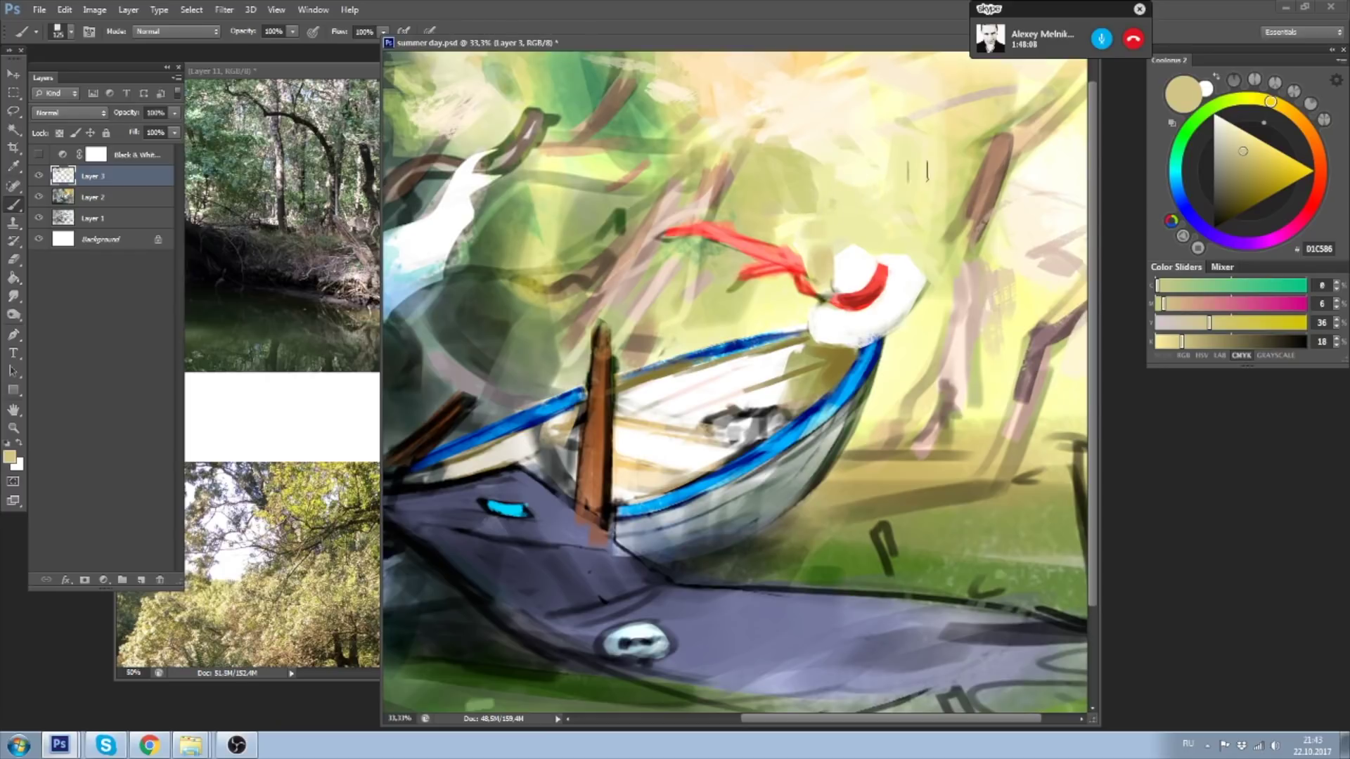
pyautogui.keyDown('alt'); pyautogui.click(876, 173); pyautogui.keyUp('alt')
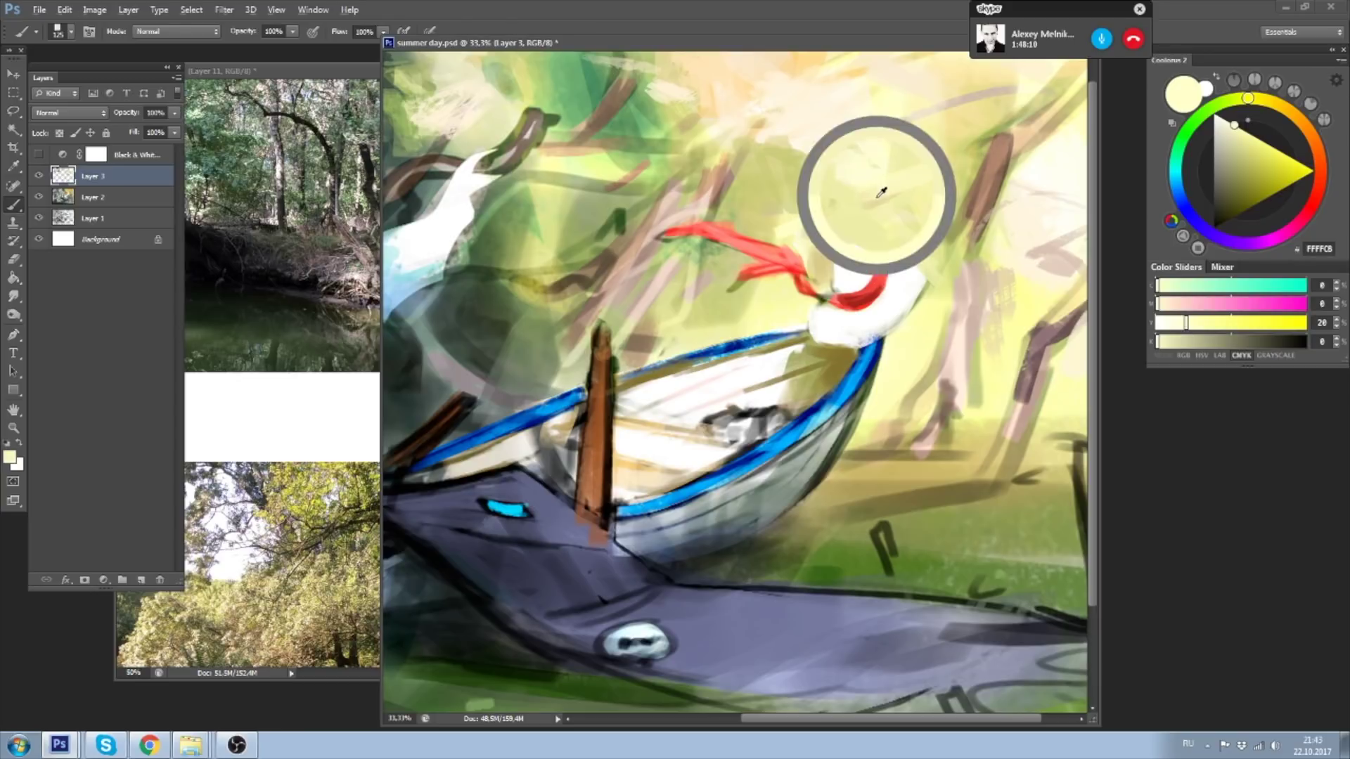
pyautogui.moveTo(879, 196); pyautogui.dragTo(946, 179)
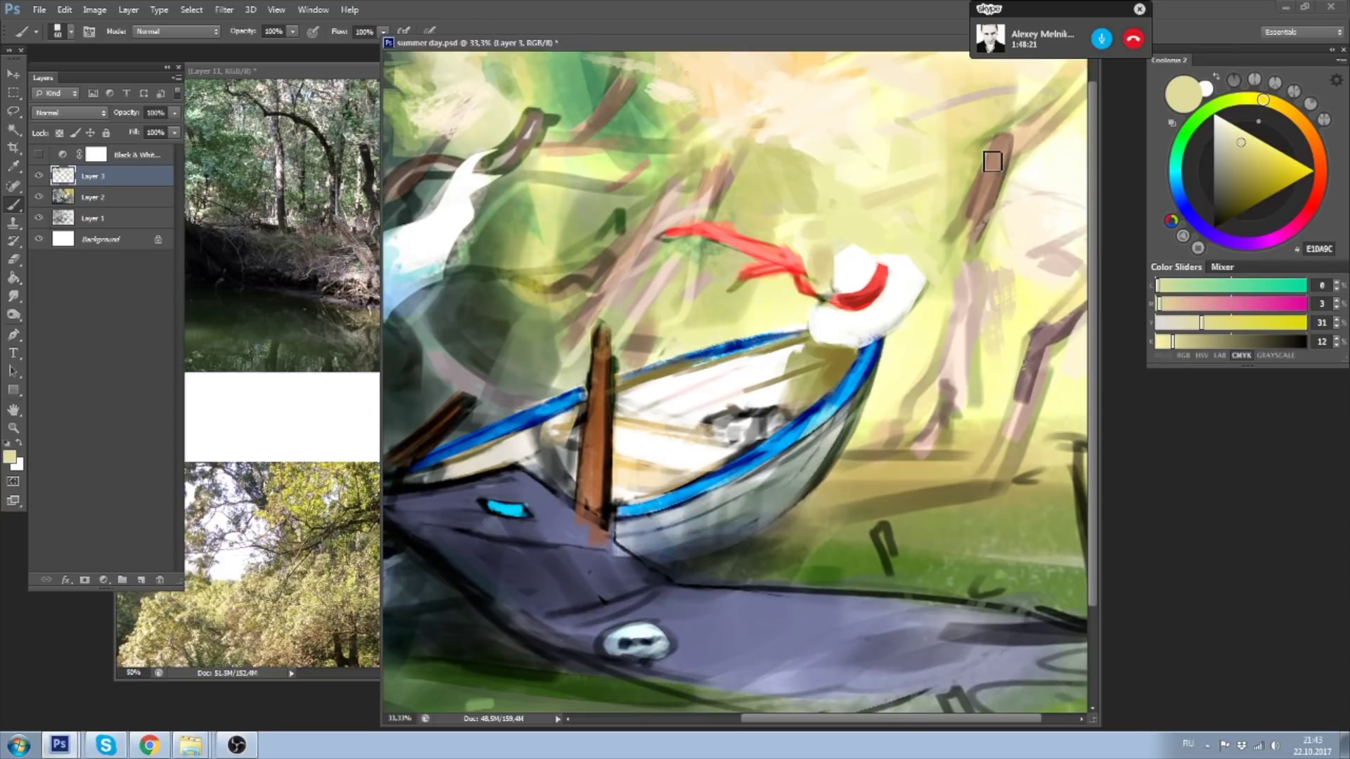
# - Resize the brush through 150, 100 and about 50, ending near 125
pyautogui.press('.')
pyautogui.press(',')
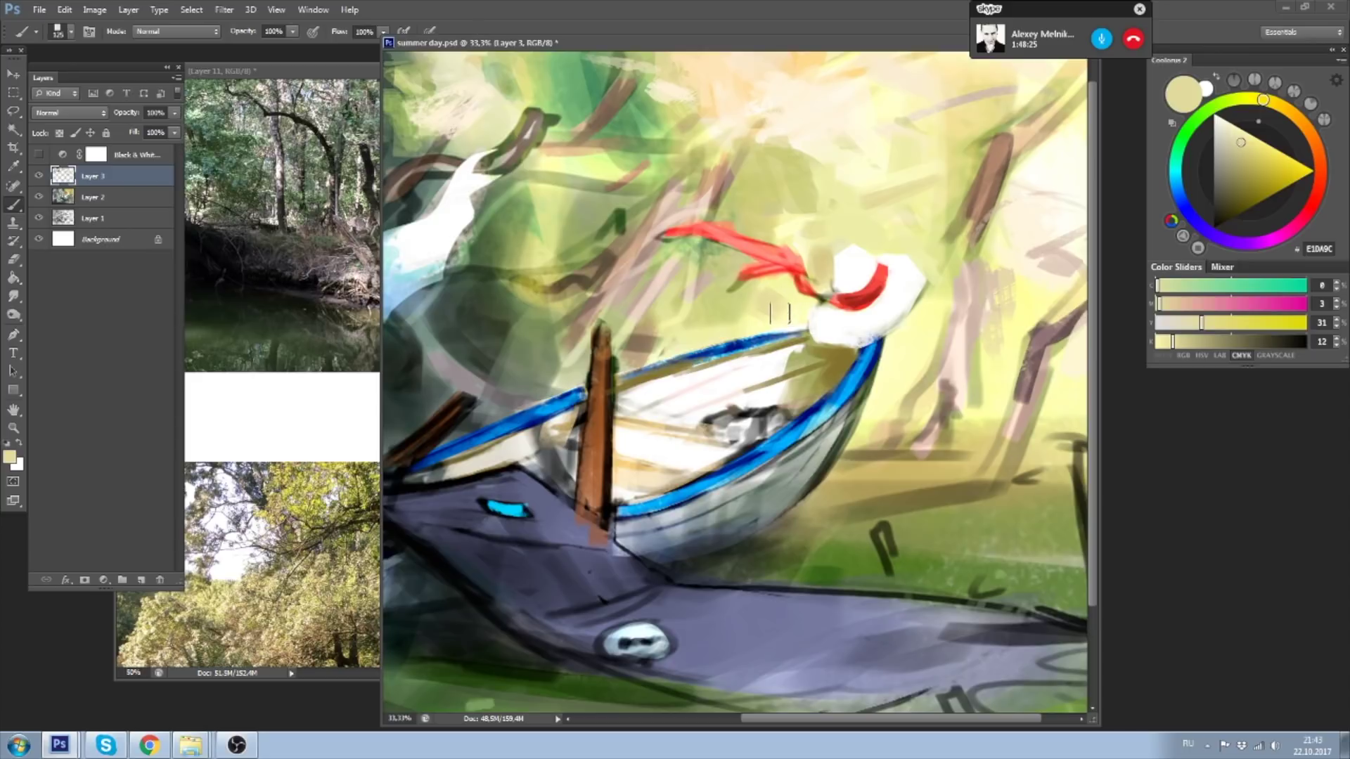
pyautogui.press('[')
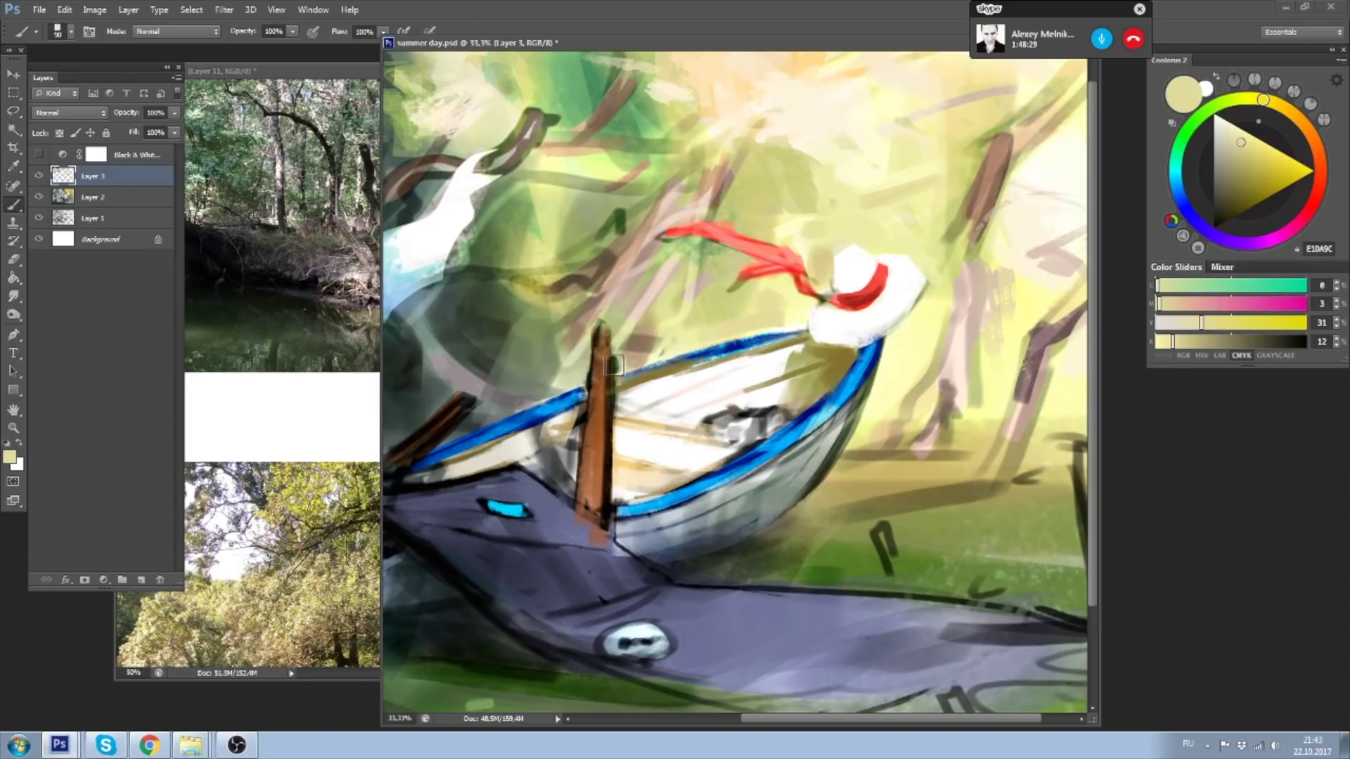
pyautogui.press(']')
pyautogui.press(']')
pyautogui.press(']')
# - Shift the colour to a golden ochre, adjust its lightness, and enlarge the brush to 175
pyautogui.moveTo(1270, 108)
pyautogui.mouseDown()
pyautogui.moveTo(1289, 111)
pyautogui.moveTo(1251, 165)
pyautogui.mouseUp()
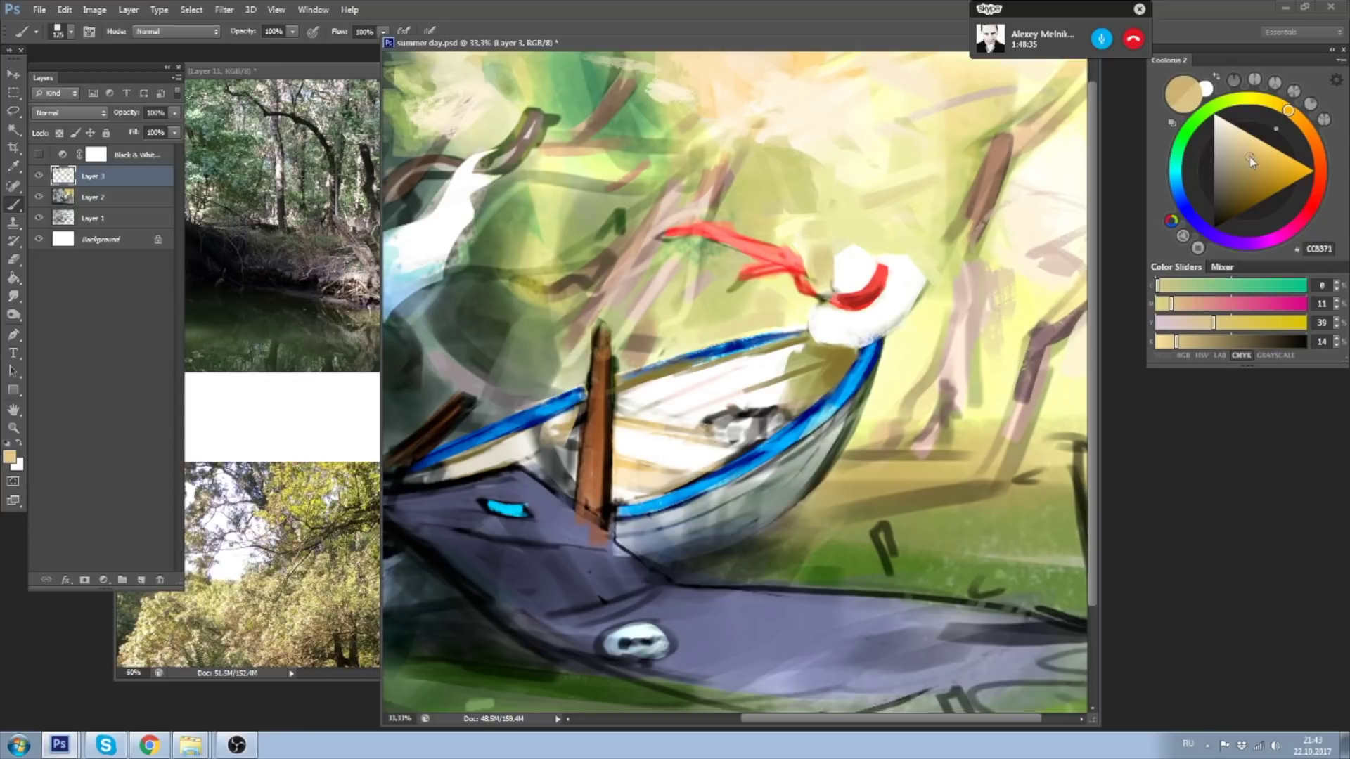
pyautogui.click(1251, 163)
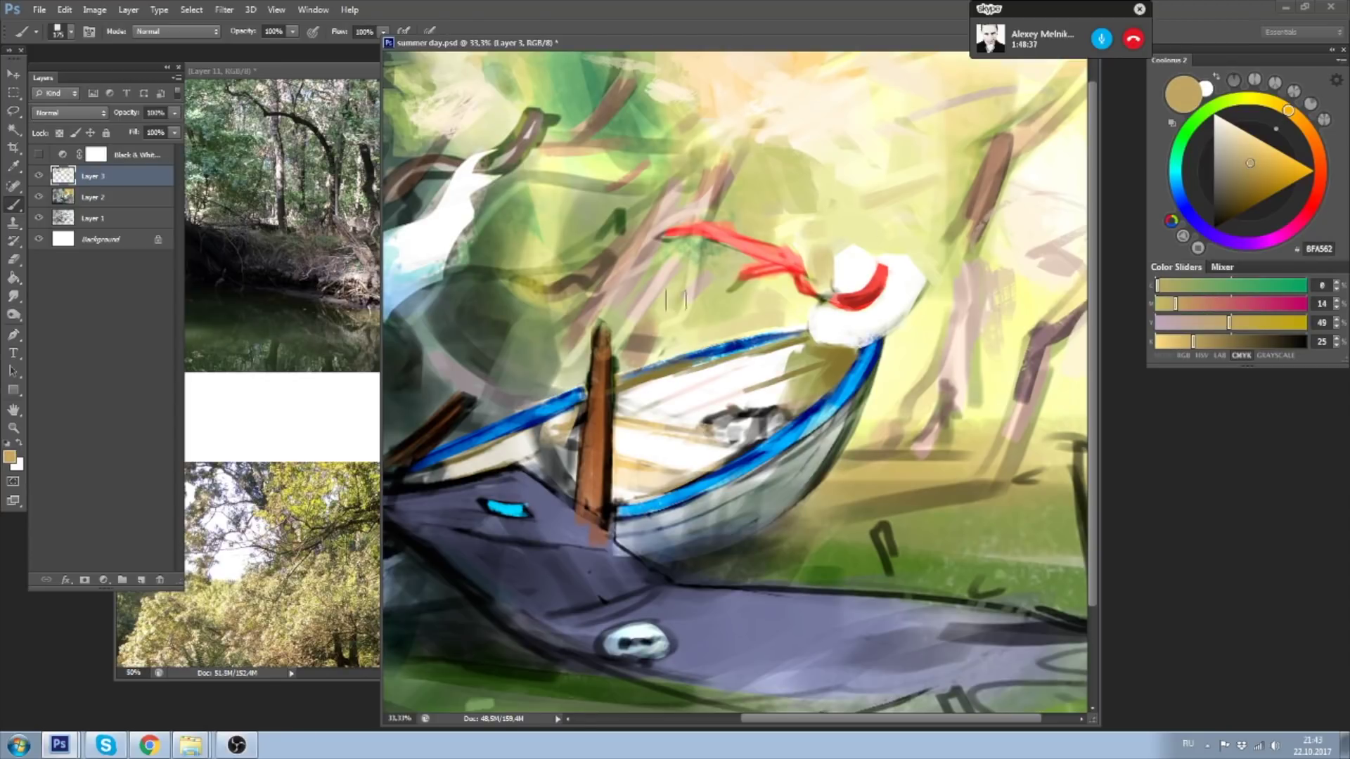
pyautogui.press('[')
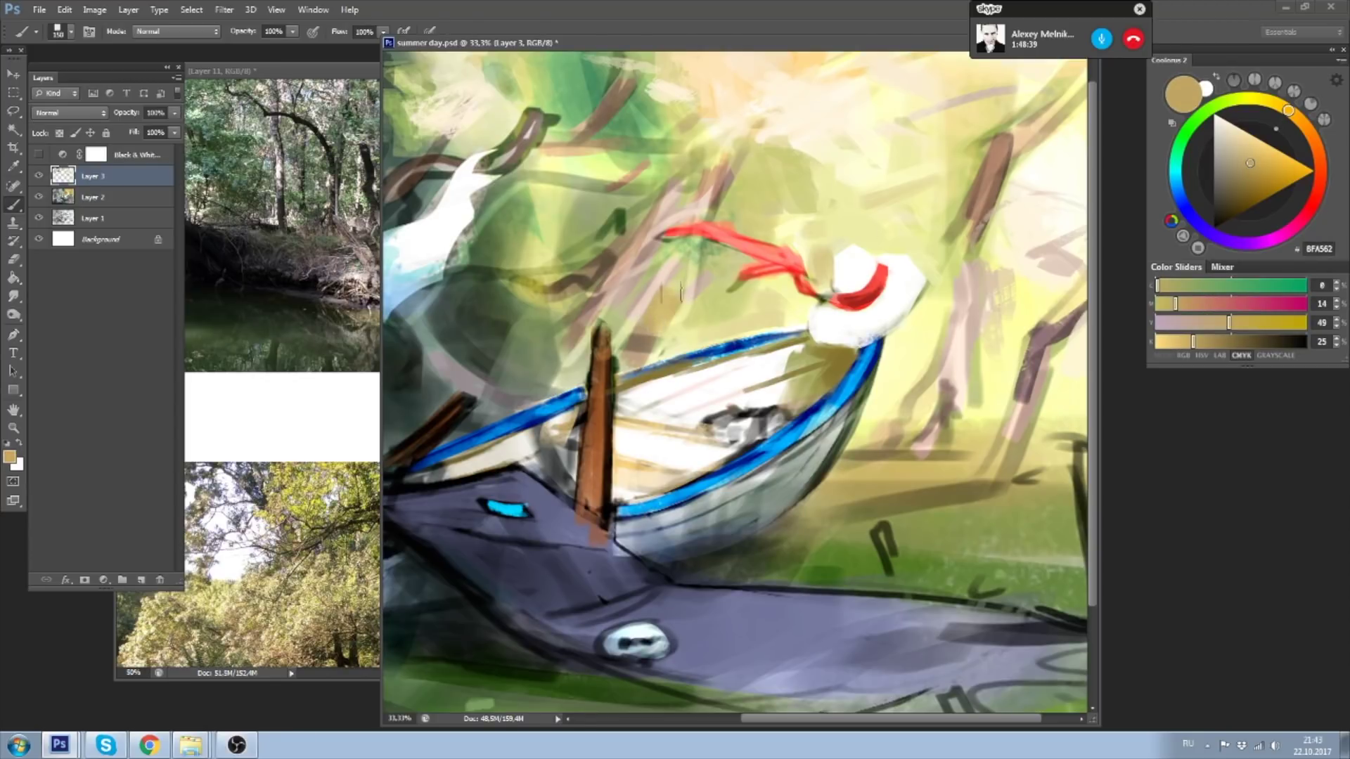
pyautogui.click(1213, 343)
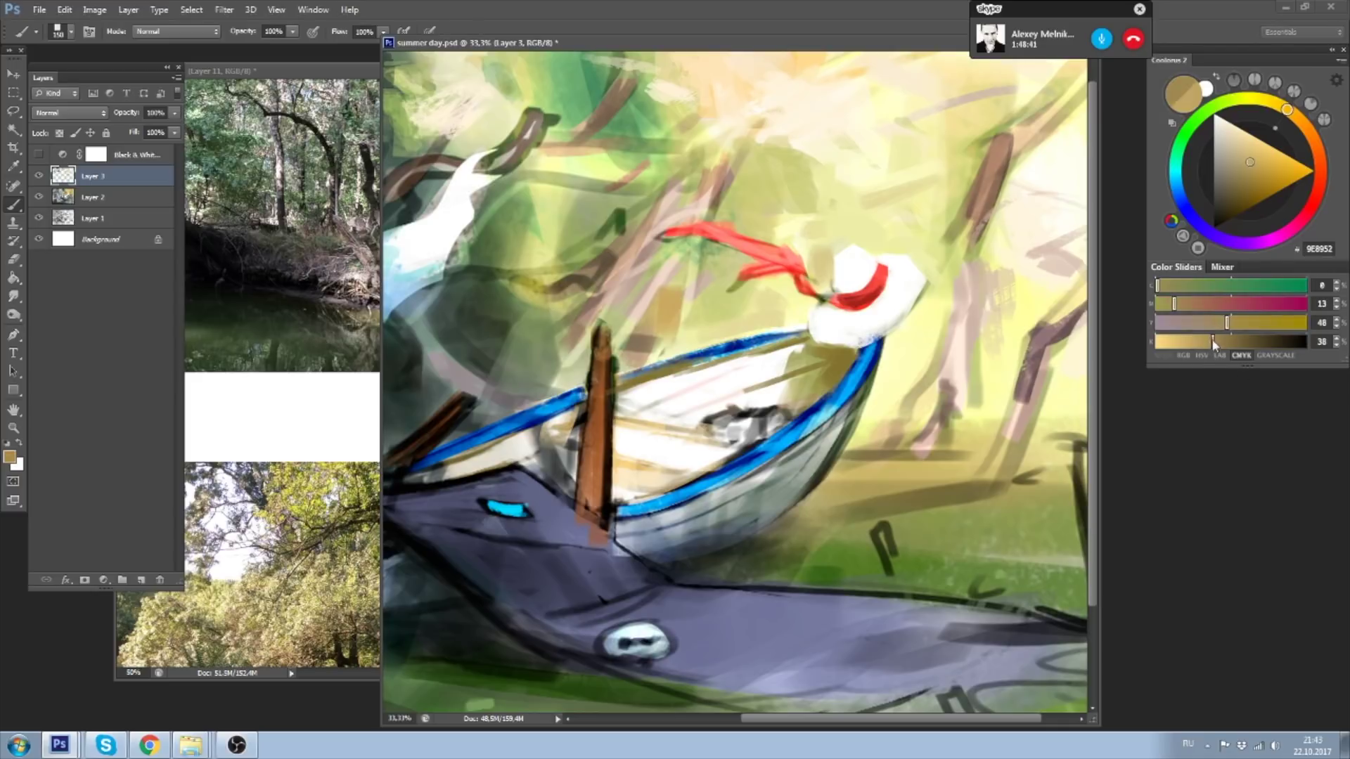
pyautogui.moveTo(1213, 342)
pyautogui.mouseDown()
pyautogui.moveTo(1218, 323)
pyautogui.moveTo(1177, 308)
pyautogui.mouseUp()
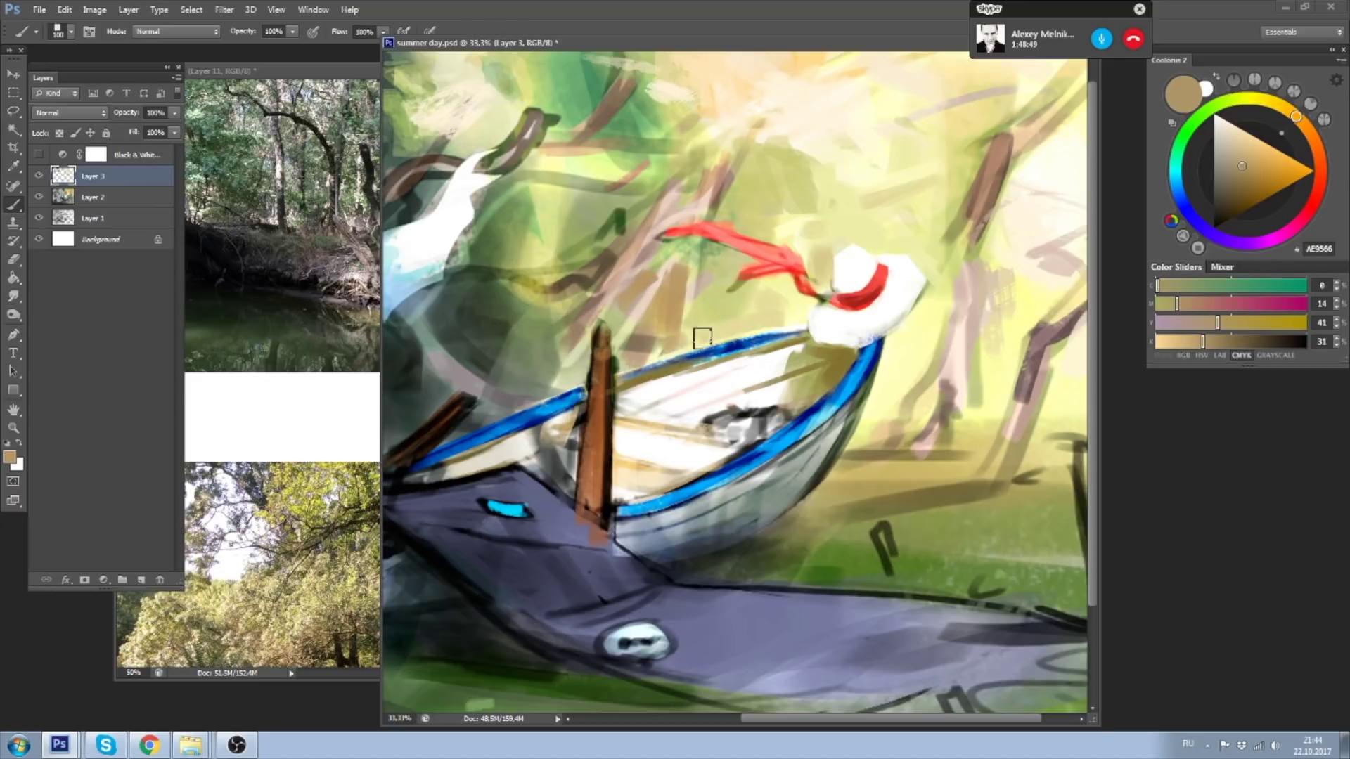
pyautogui.press(']')
pyautogui.press(']')
pyautogui.press(']')
# - Sample pale light from the sky and paint strokes just left of the red ribbon
pyautogui.keyDown('alt'); pyautogui.click(713, 315); pyautogui.keyUp('alt')
pyautogui.press('[')
pyautogui.press('[')
pyautogui.press('[')
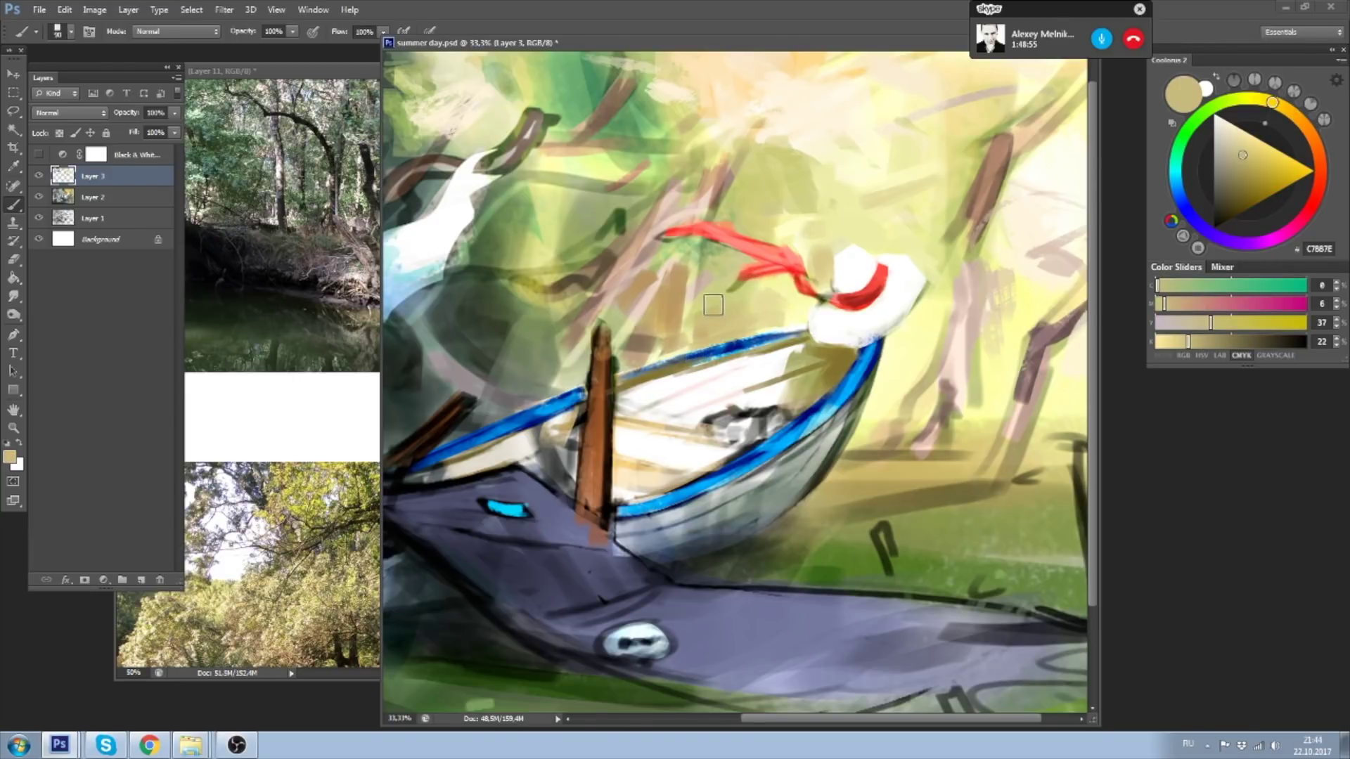
pyautogui.keyDown('alt'); pyautogui.click(877, 142); pyautogui.keyUp('alt')
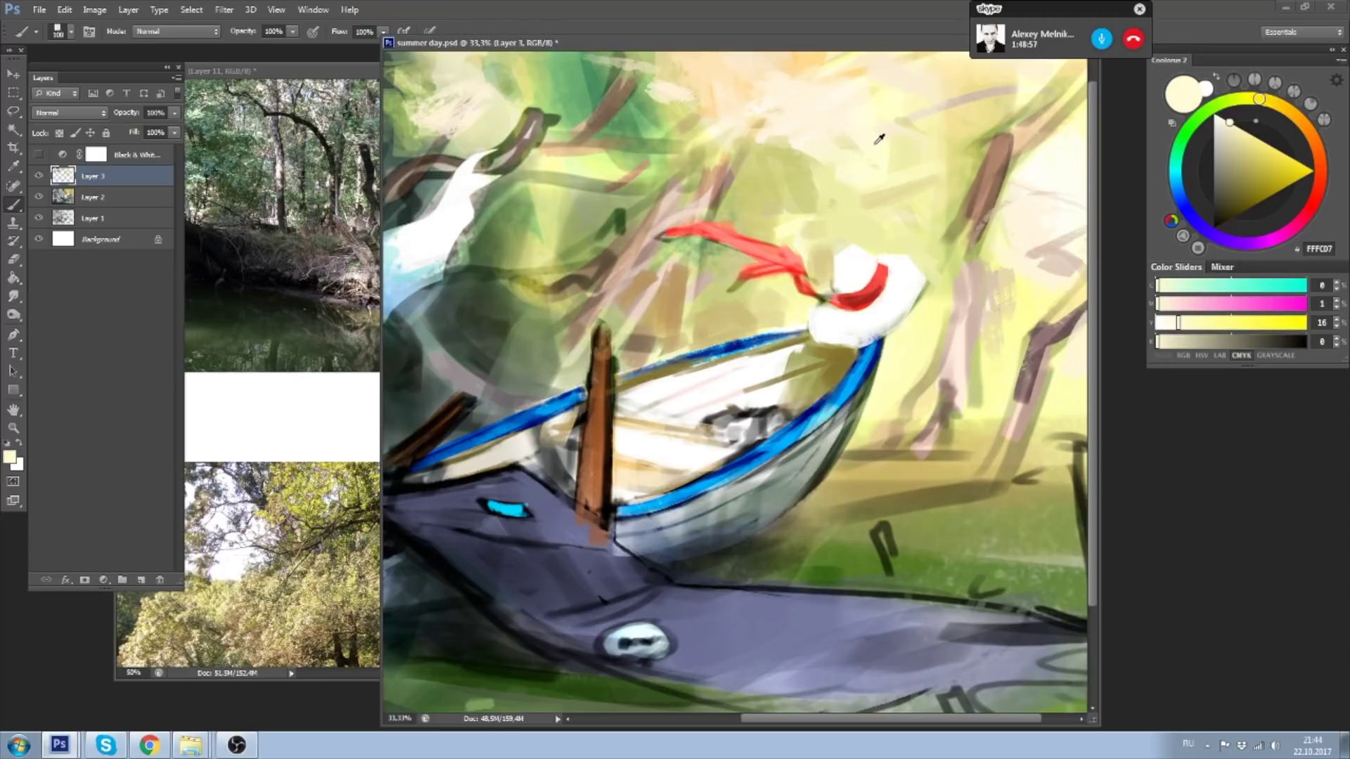
pyautogui.keyDown('alt'); pyautogui.click(749, 291); pyautogui.keyUp('alt')
pyautogui.moveTo(705, 291); pyautogui.dragTo(765, 320)
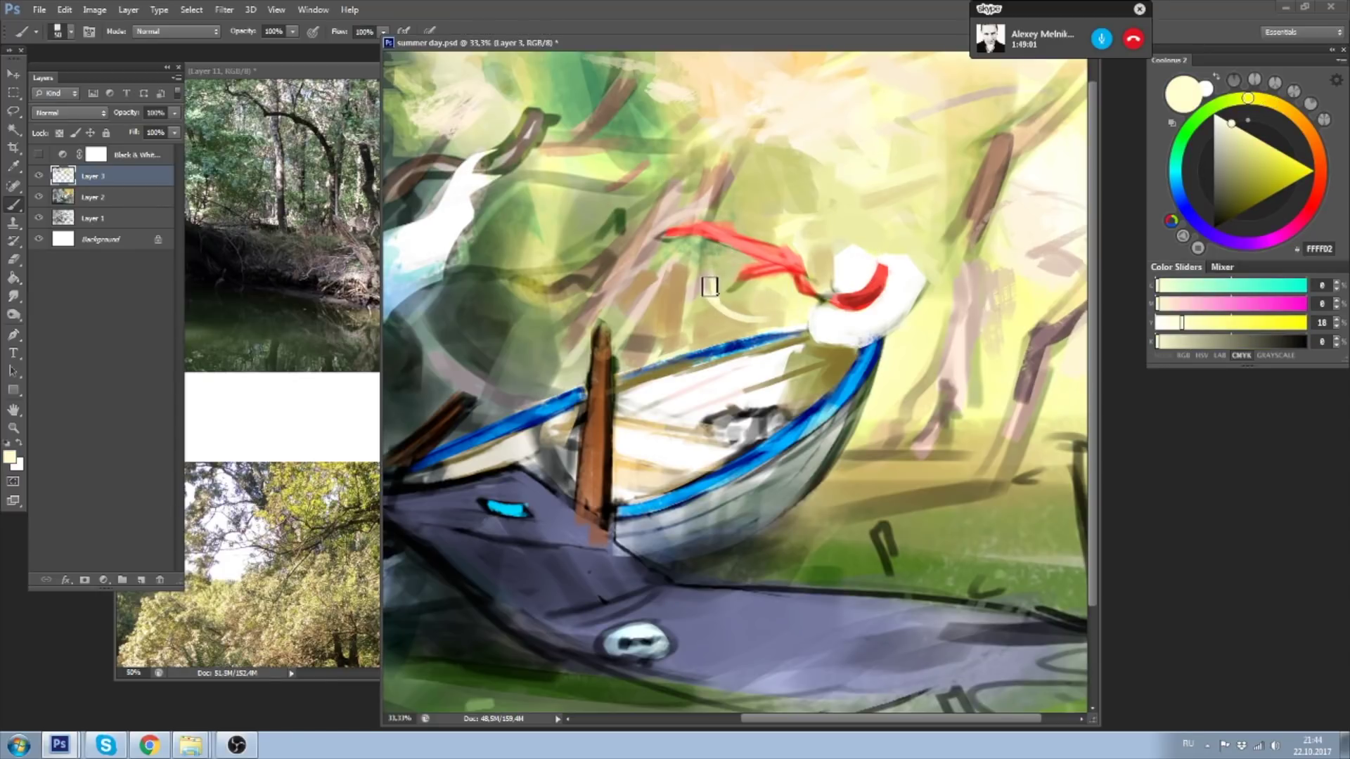
pyautogui.moveTo(710, 286); pyautogui.dragTo(674, 243)
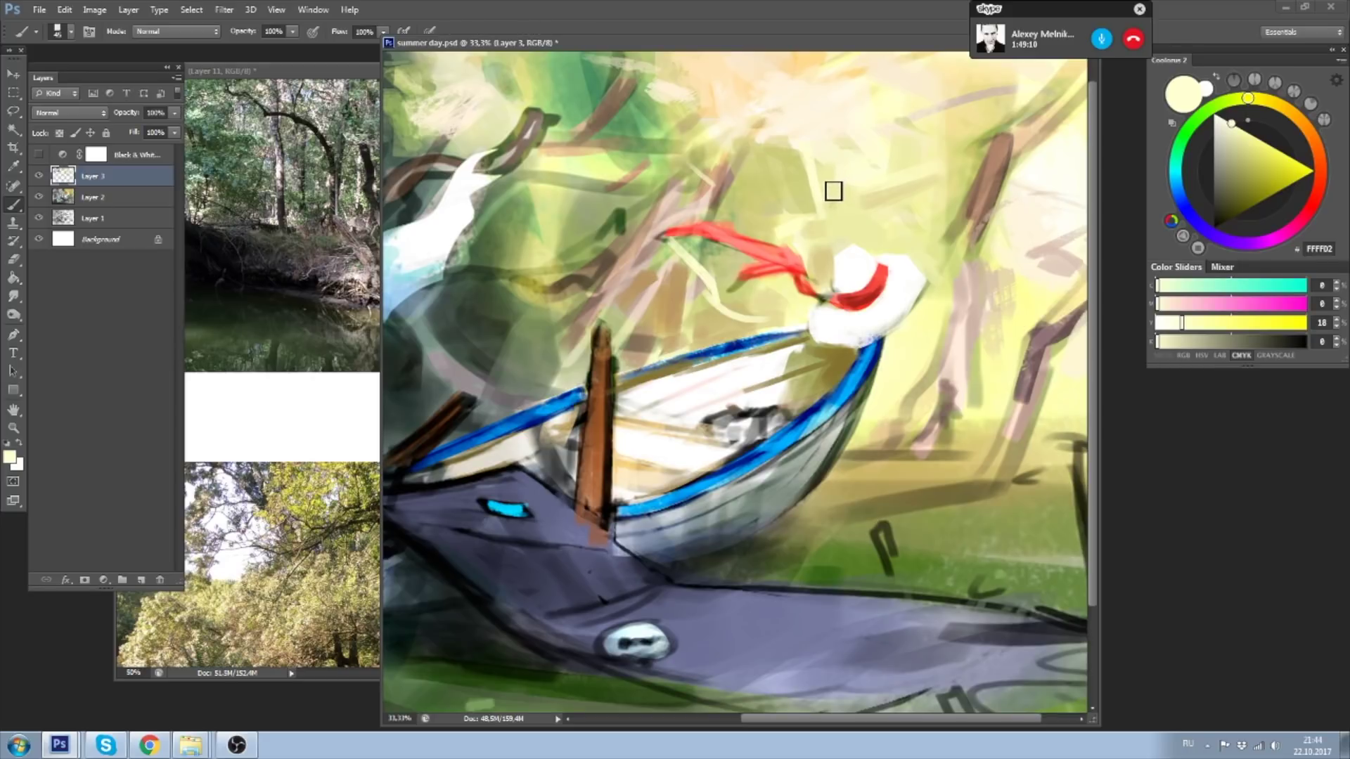
# - Refine a sampled pale yellow to a warmer cream, set the brush to 100, and pan up
pyautogui.keyDown('alt'); pyautogui.click(903, 142); pyautogui.keyUp('alt')
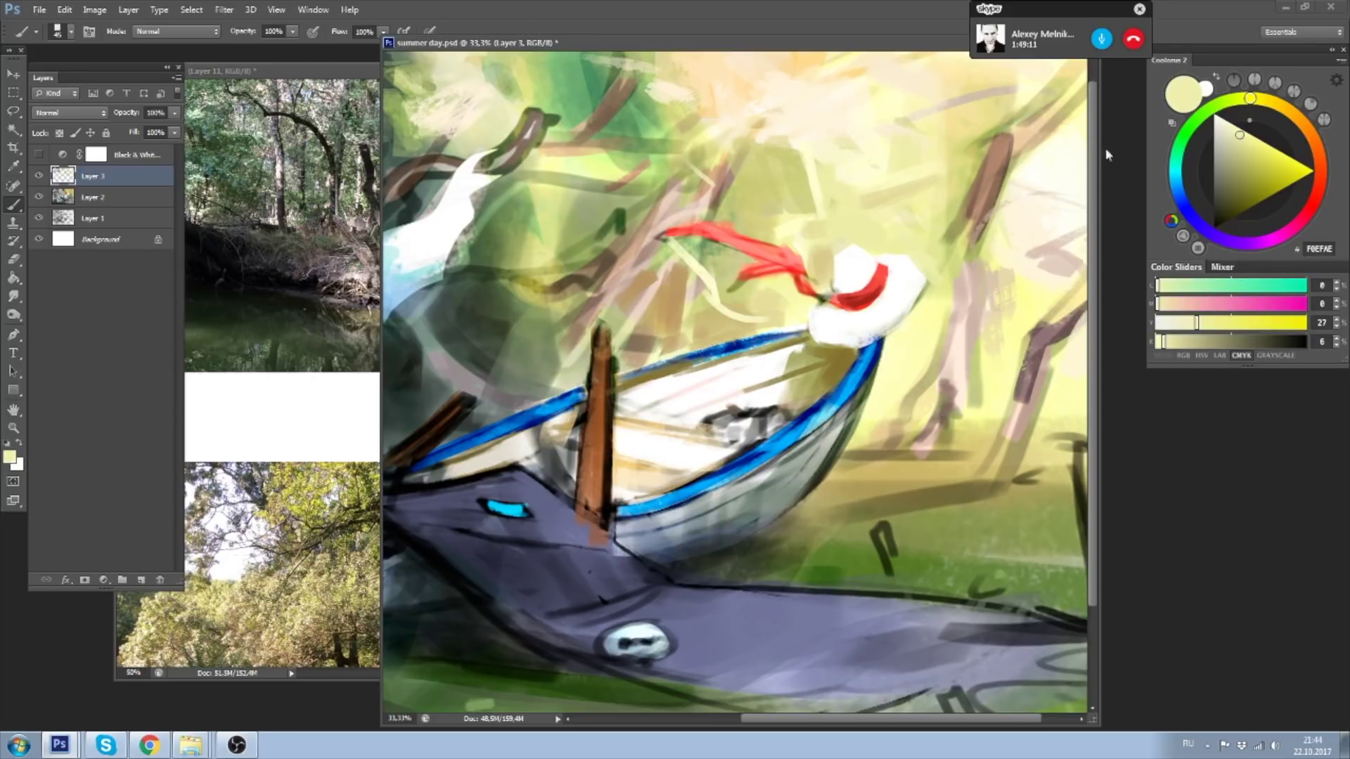
pyautogui.click(1243, 140)
pyautogui.click(1264, 101)
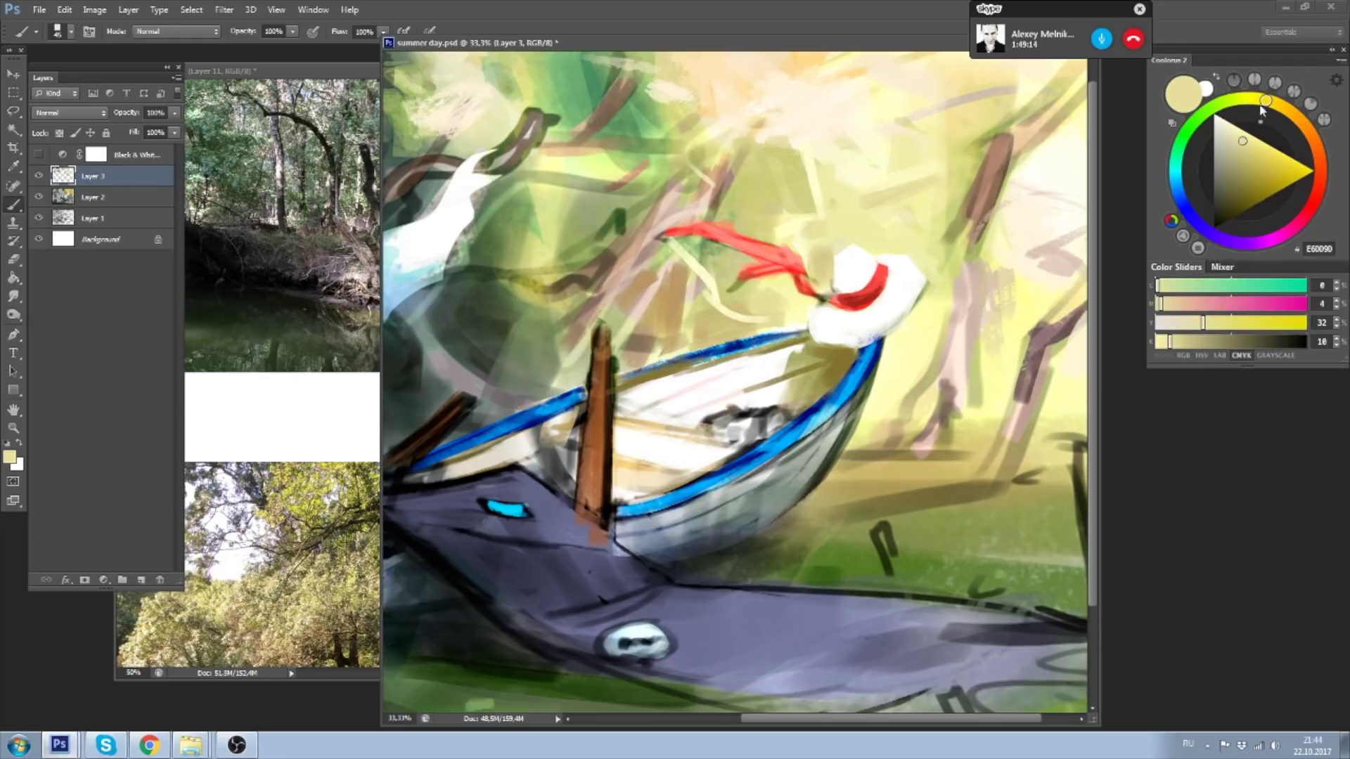
pyautogui.click(1272, 104)
pyautogui.press(']')
pyautogui.press(']')
pyautogui.press(']')
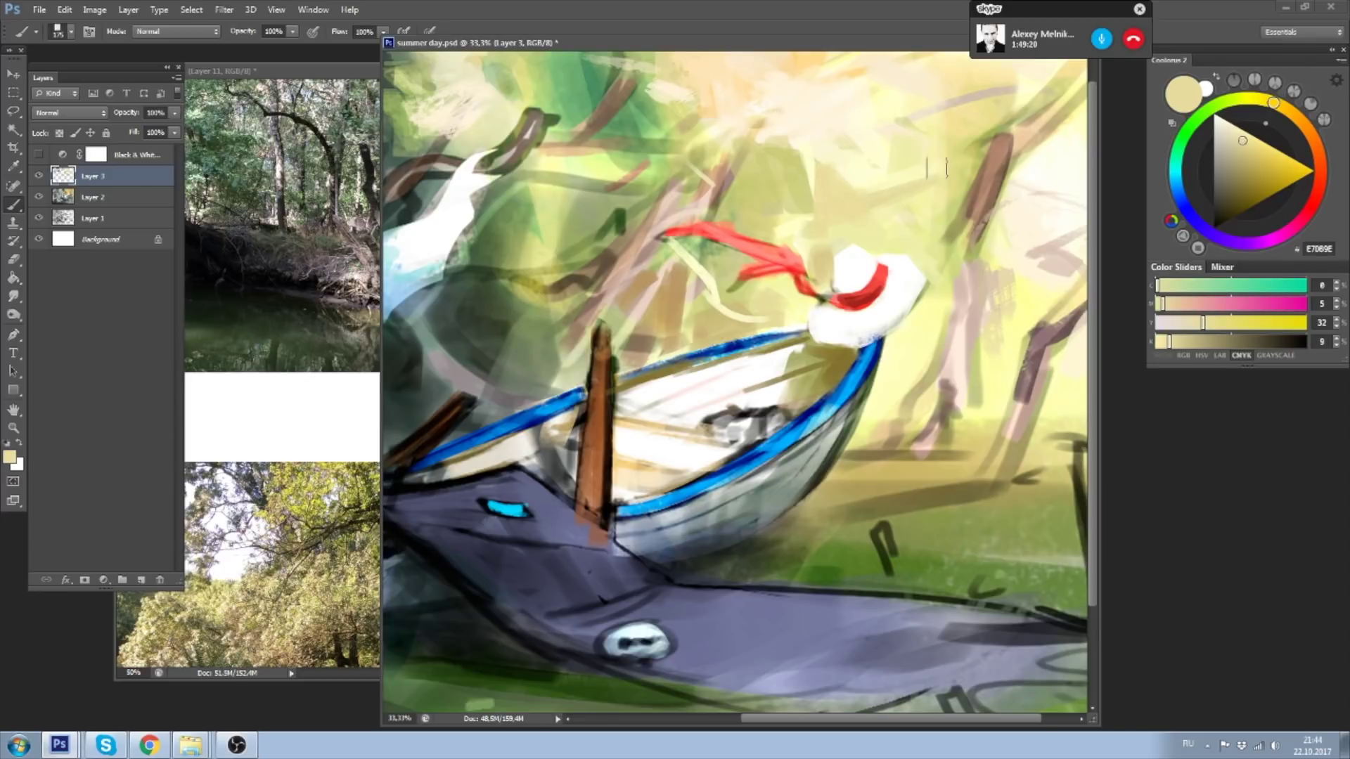
pyautogui.press('[')
pyautogui.press('[')
pyautogui.moveTo(864, 35); pyautogui.dragTo(845, 43)
# - Lighten a sampled sky cream almost to white and add a highlight near the trunk top
pyautogui.moveTo(846, 96); pyautogui.dragTo(813, 135)
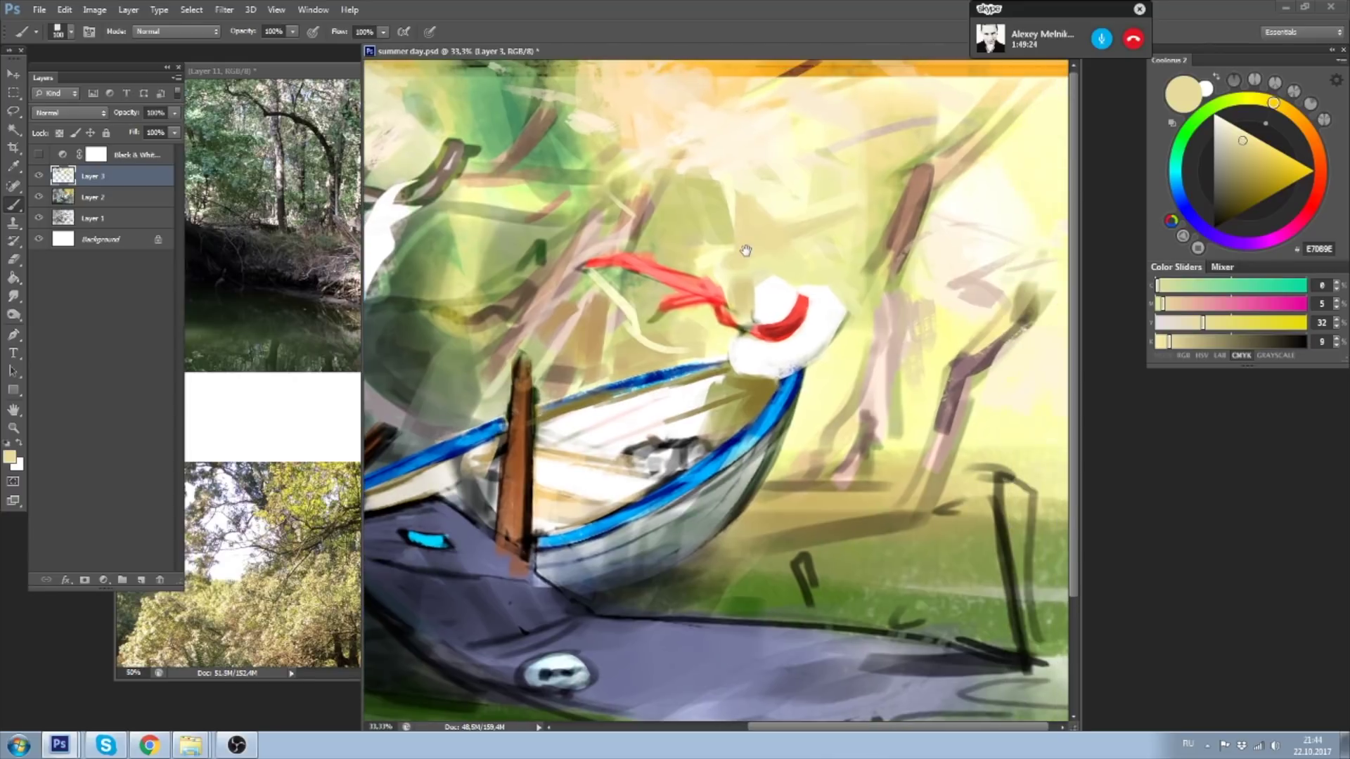
pyautogui.keyDown('alt'); pyautogui.click(731, 133); pyautogui.keyUp('alt')
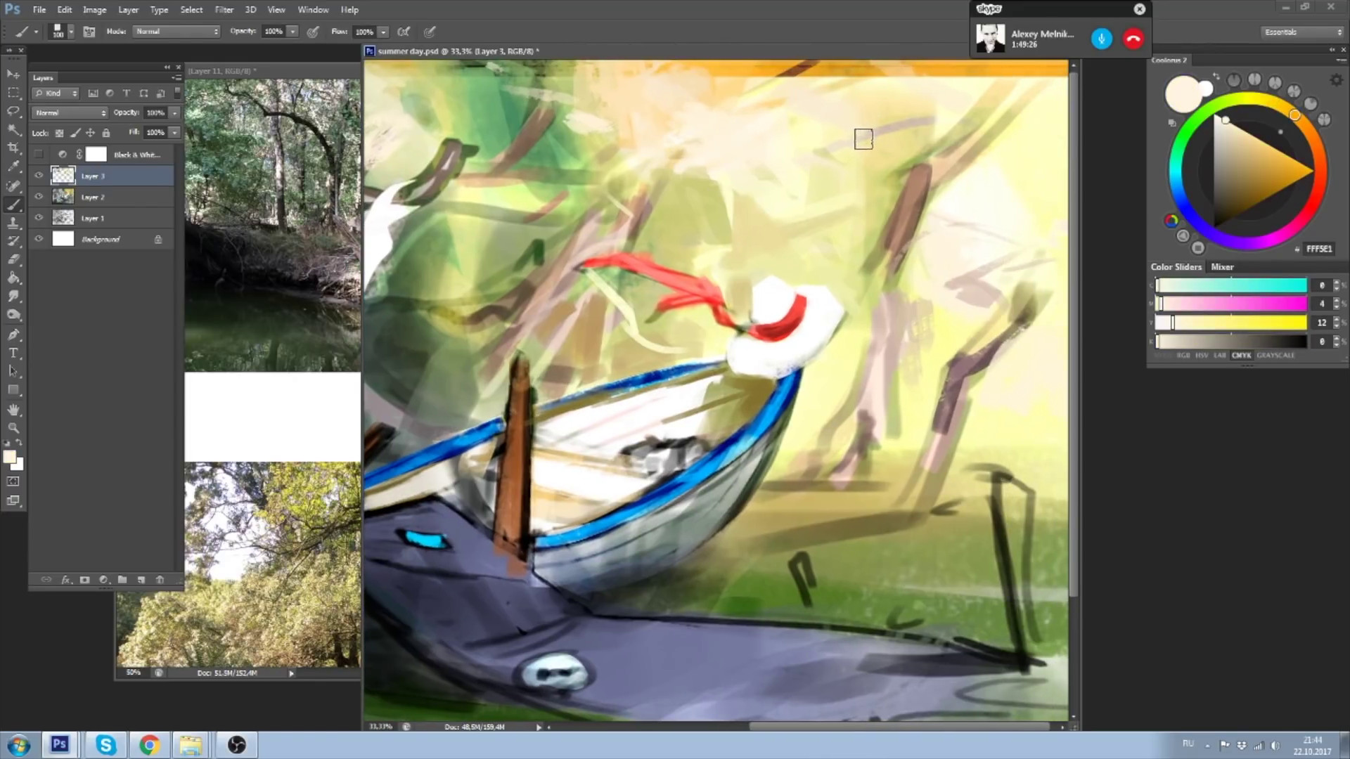
pyautogui.press('[')
pyautogui.press('[')
pyautogui.press('[')
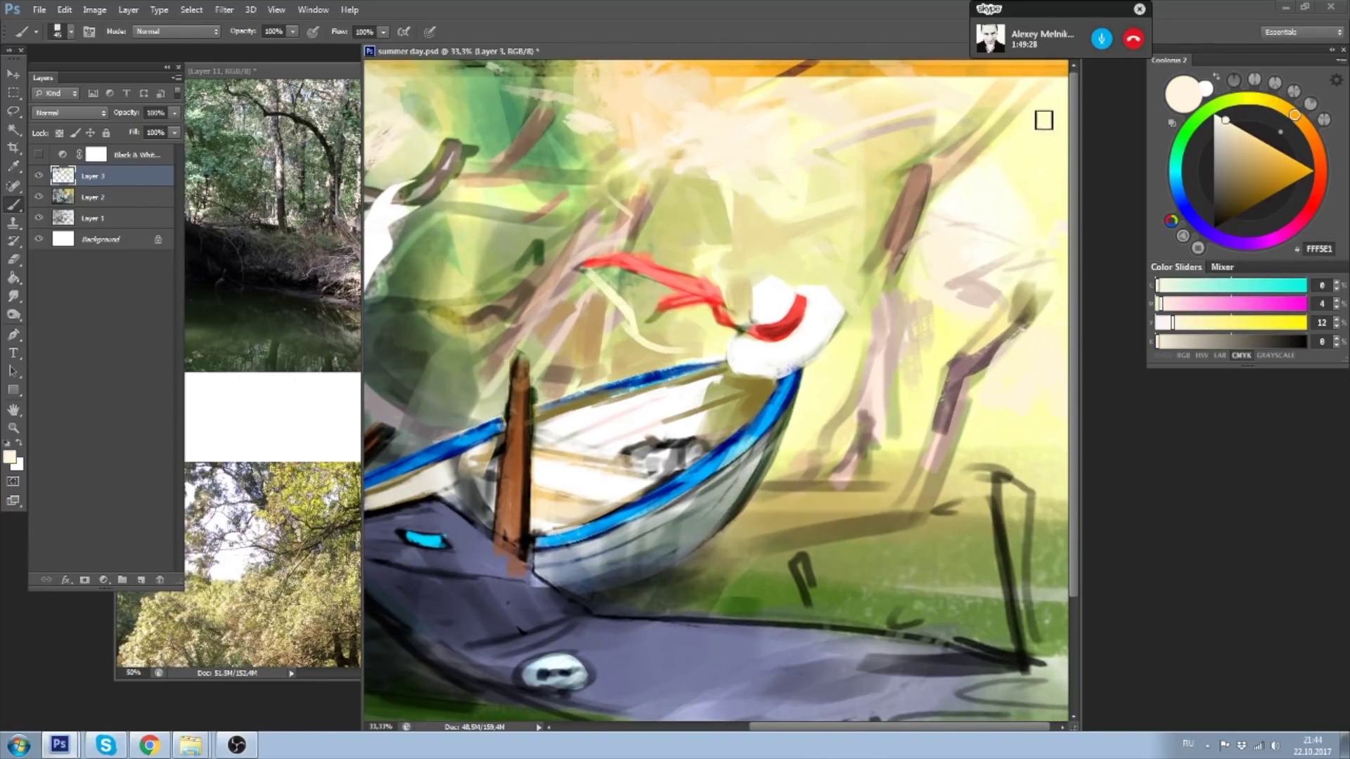
pyautogui.click(1223, 119)
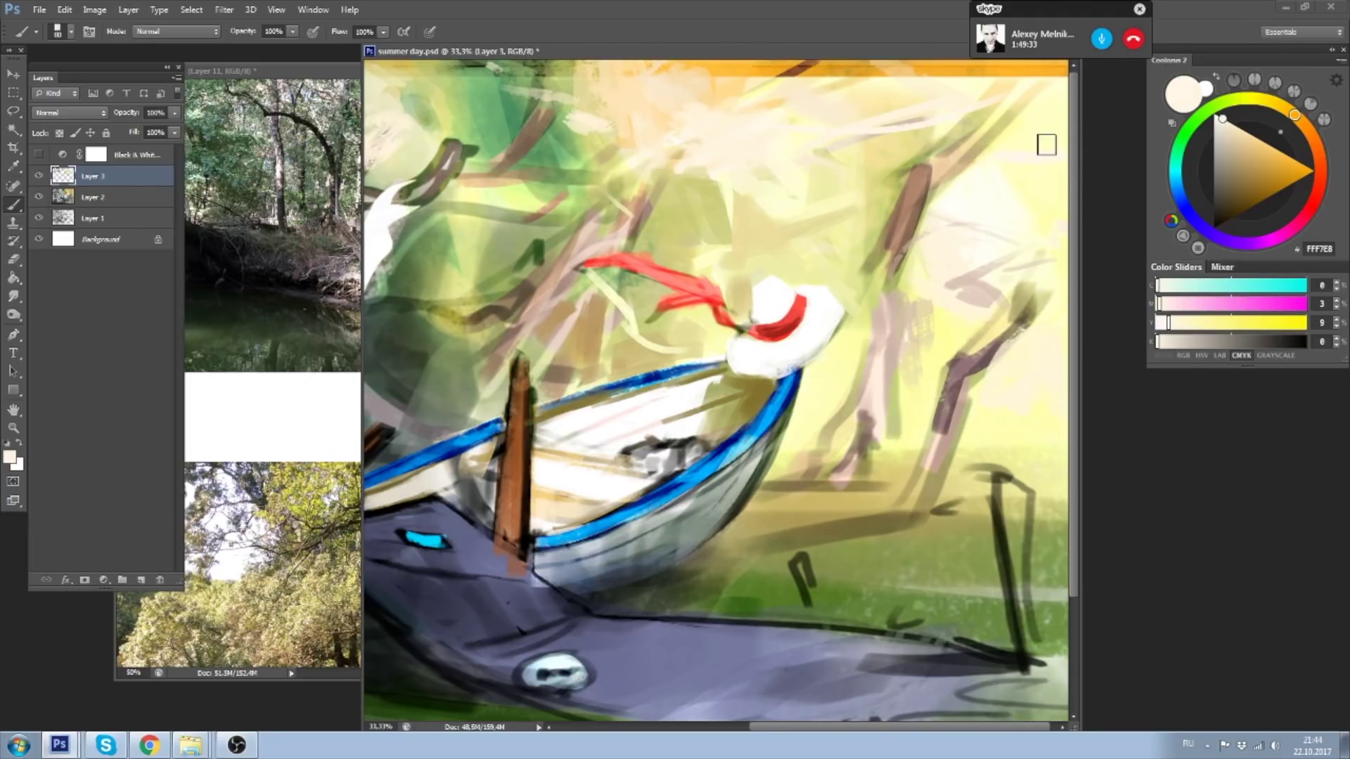
pyautogui.click(1220, 117)
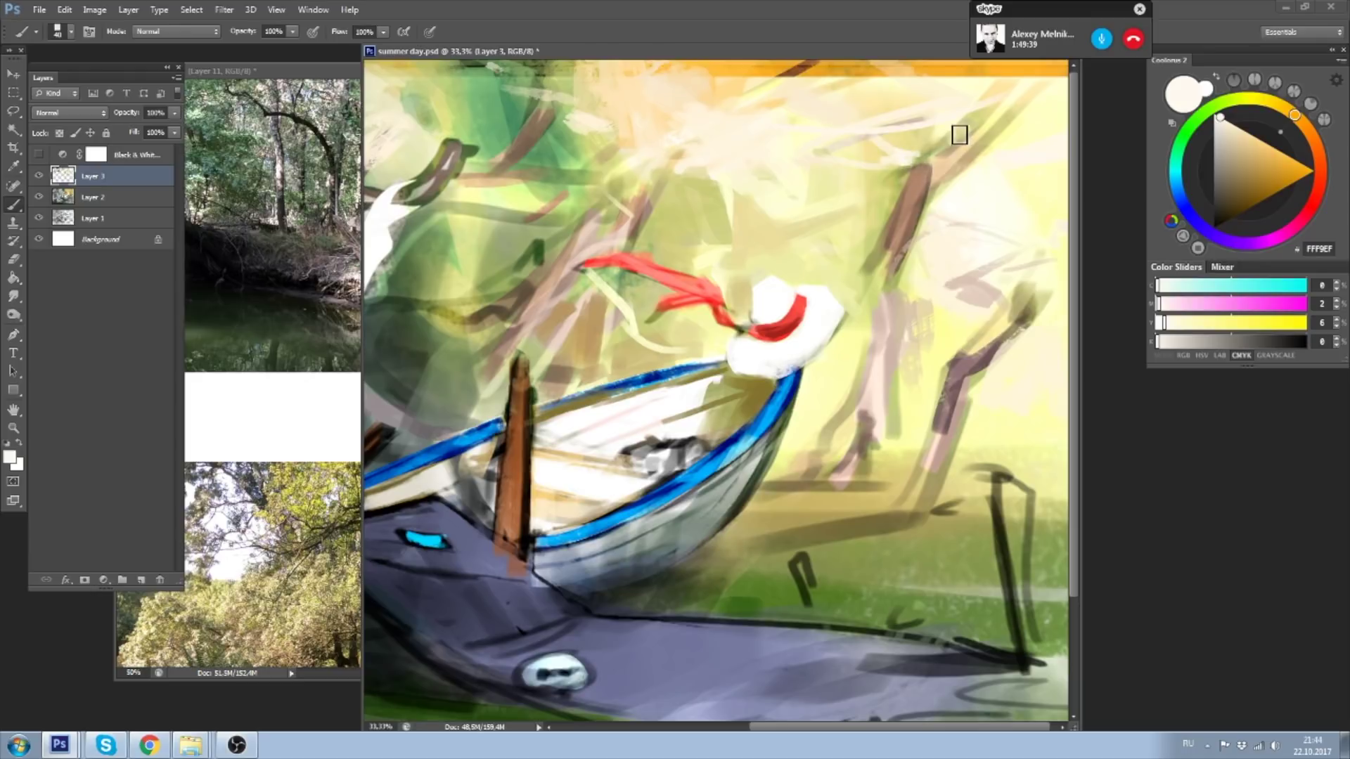
pyautogui.moveTo(897, 190); pyautogui.dragTo(901, 167)
# - Extend the right tree trunk and purple branch, adding a diagonal khaki stroke to the edge
pyautogui.press(']')
pyautogui.press(']')
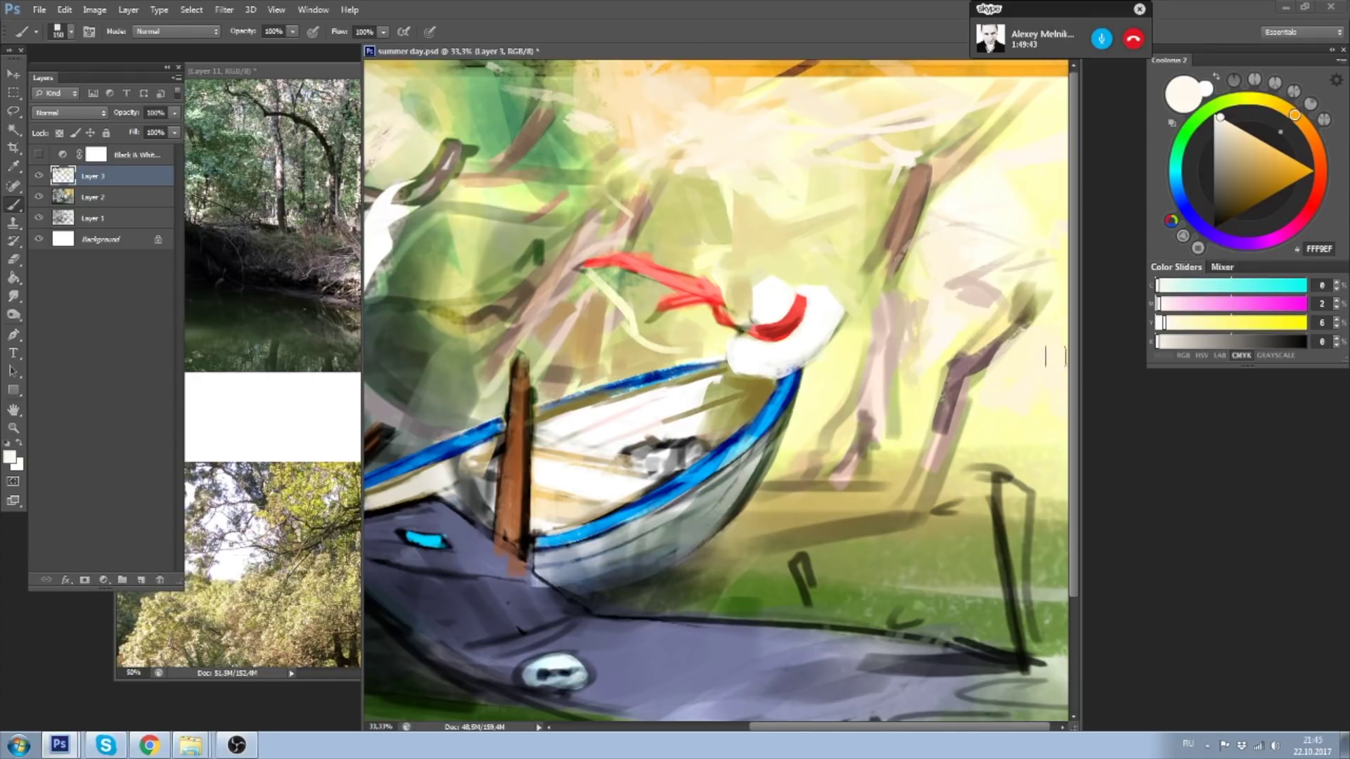
pyautogui.keyDown('alt'); pyautogui.click(922, 396); pyautogui.keyUp('alt')
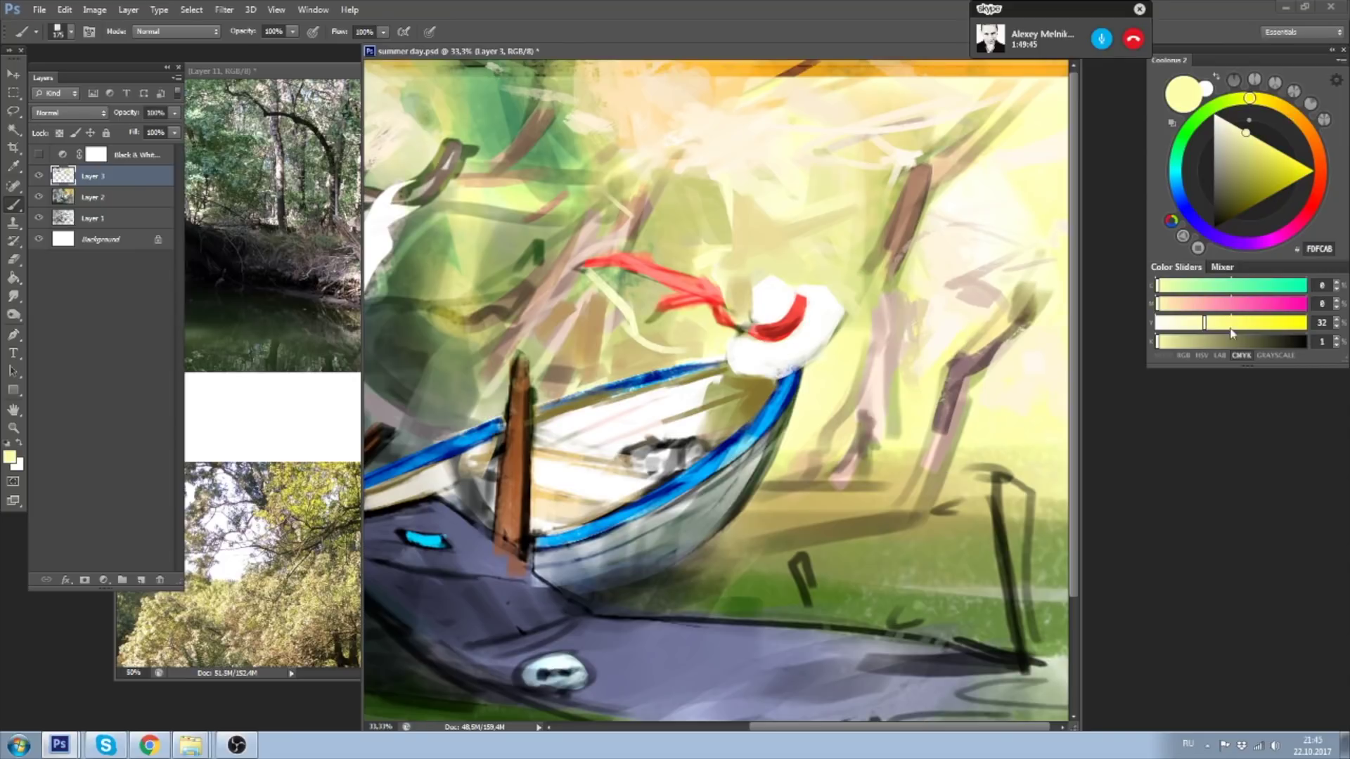
pyautogui.moveTo(1161, 344); pyautogui.dragTo(1166, 340)
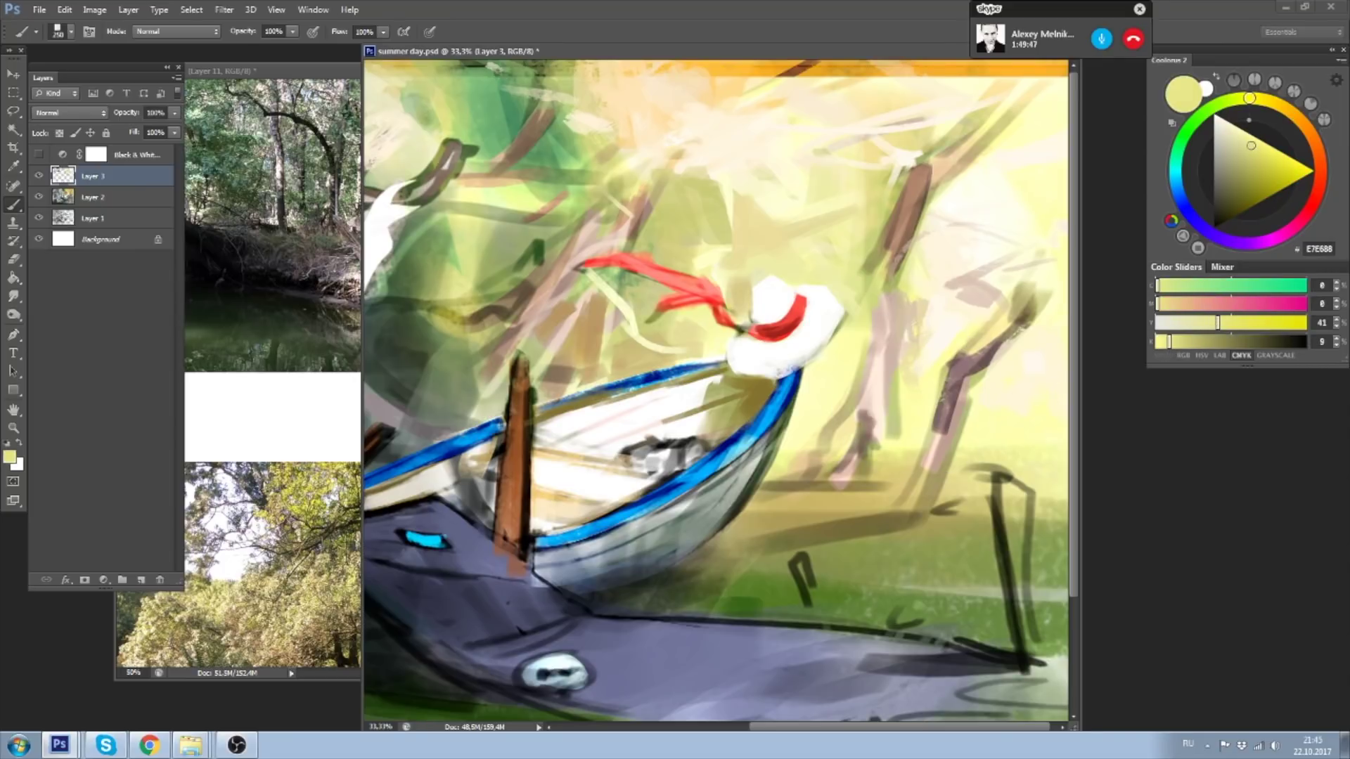
pyautogui.moveTo(977, 369); pyautogui.dragTo(1023, 325)
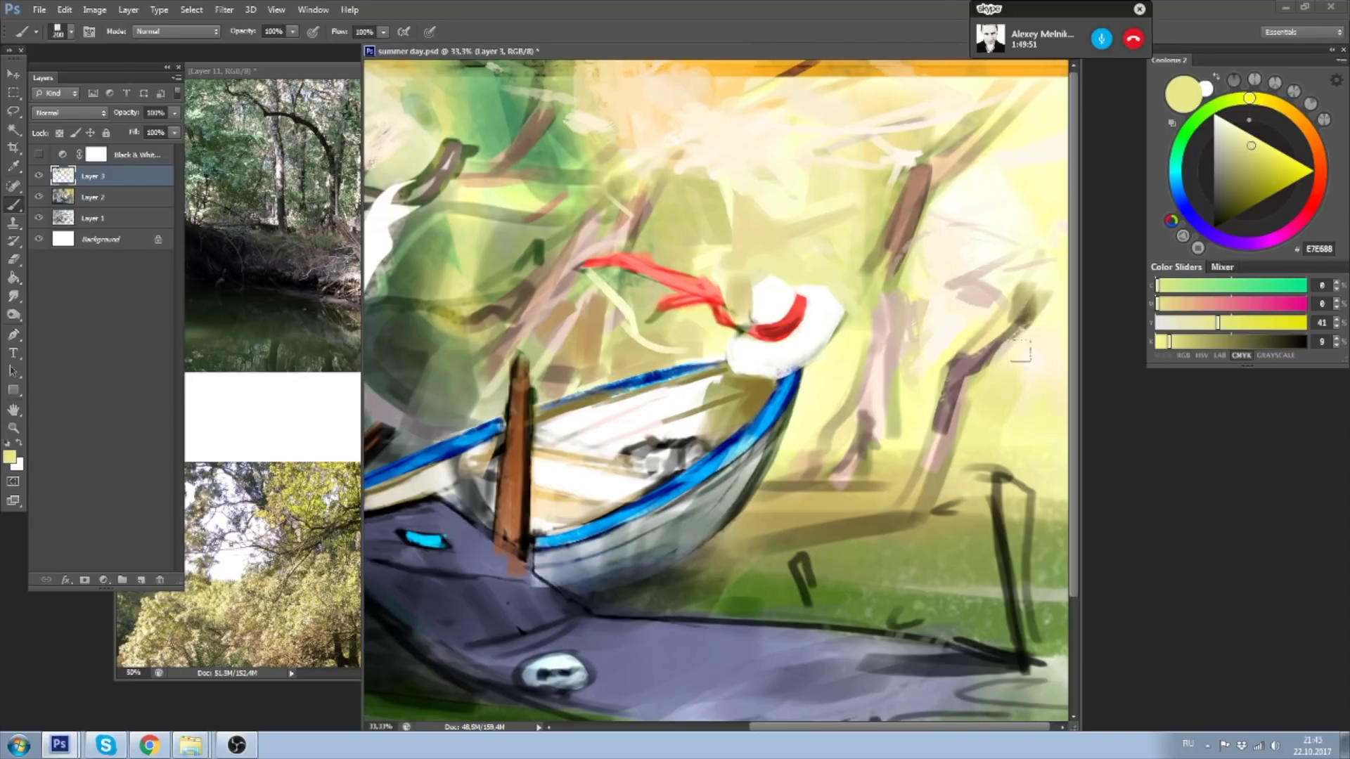
pyautogui.keyDown('alt'); pyautogui.click(1050, 327); pyautogui.keyUp('alt')
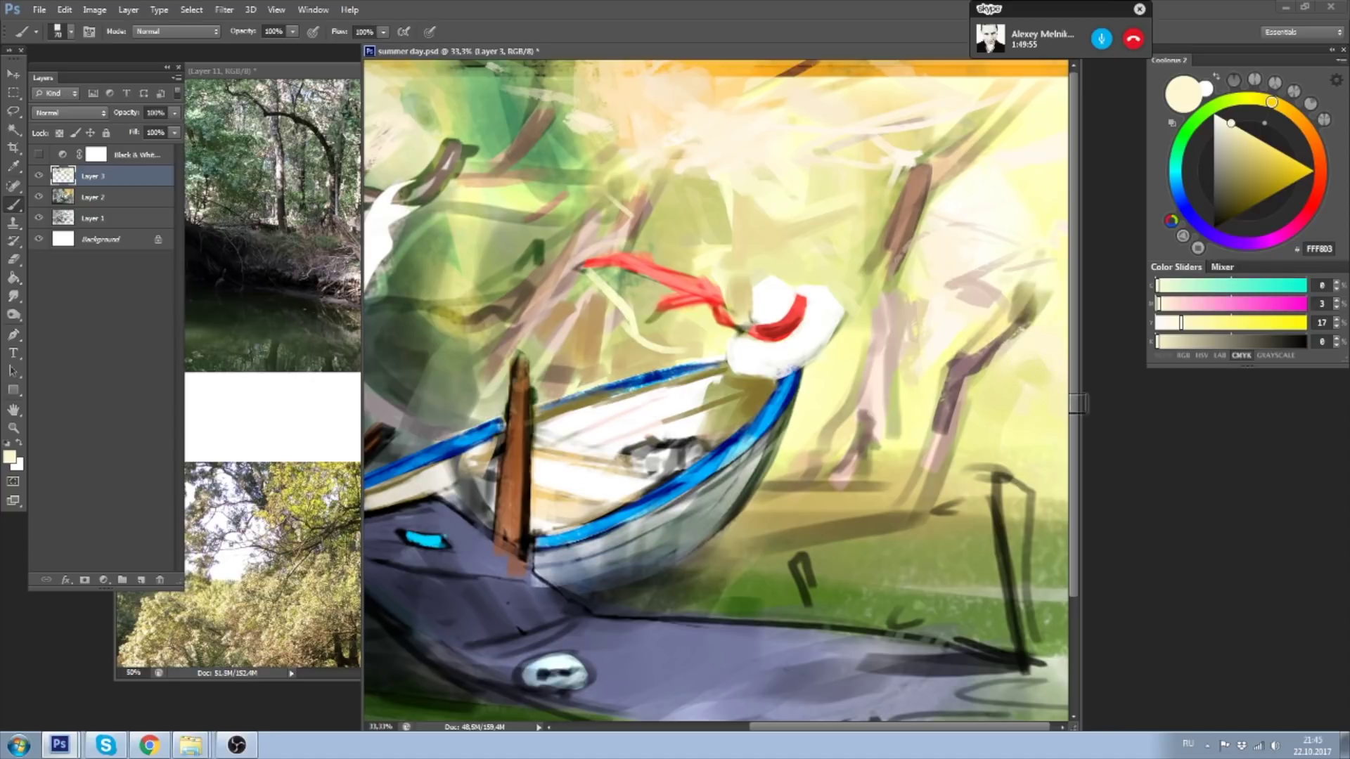
pyautogui.keyDown('alt'); pyautogui.click(983, 354); pyautogui.keyUp('alt')
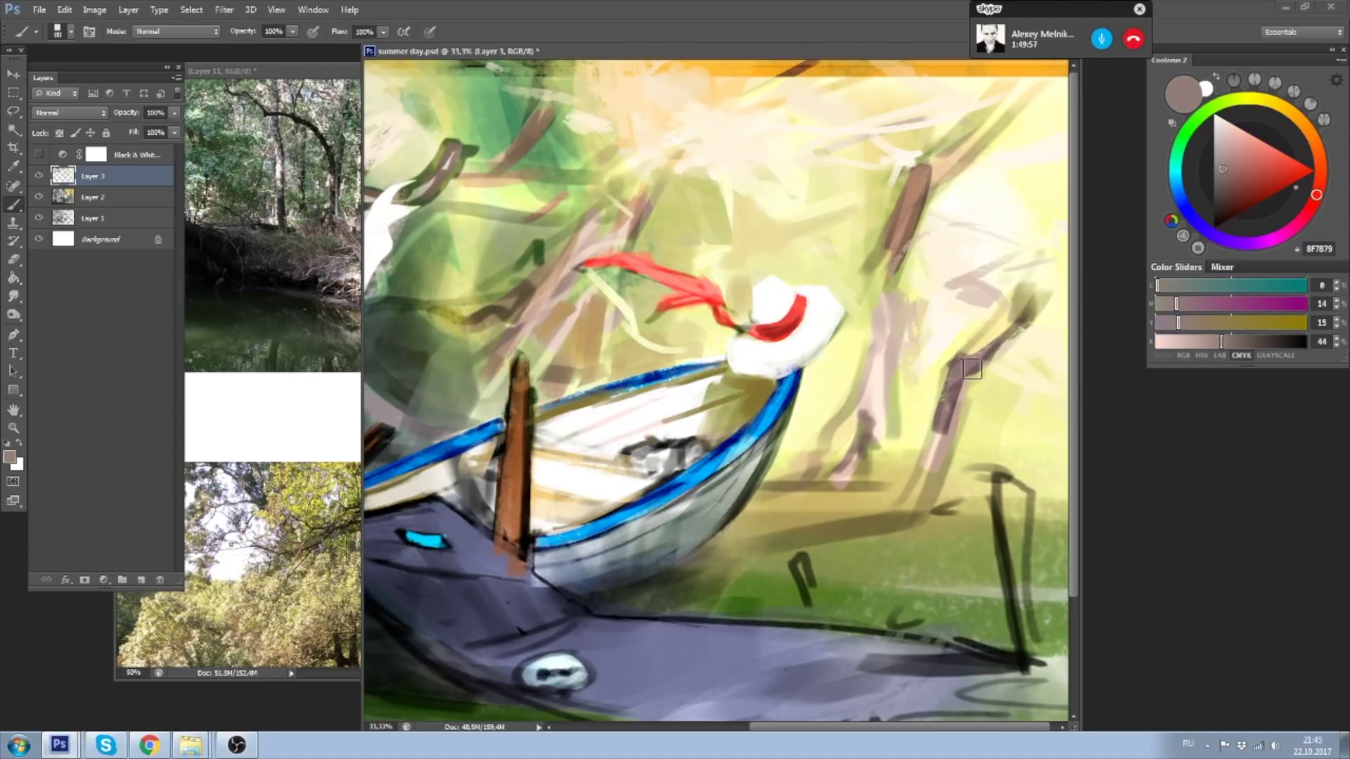
pyautogui.keyDown('alt'); pyautogui.click(1047, 264); pyautogui.keyUp('alt')
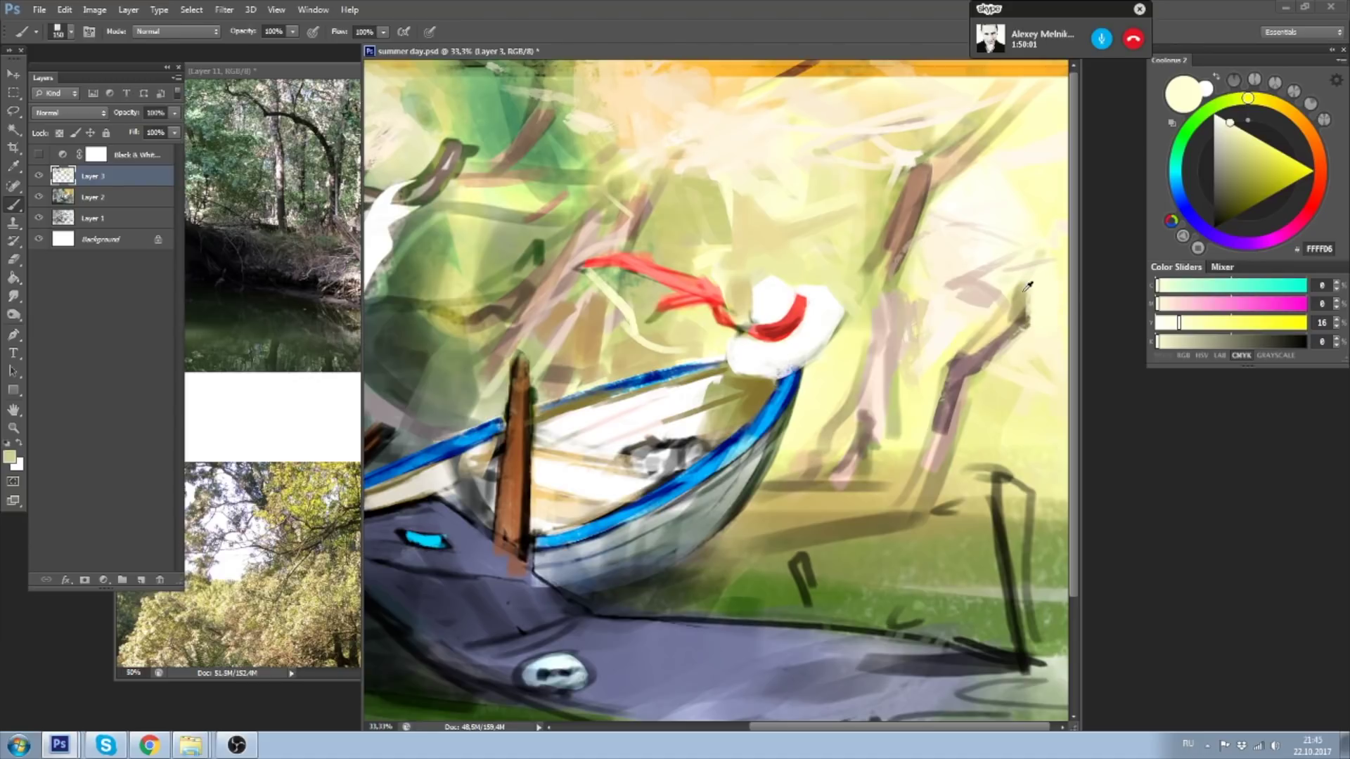
pyautogui.keyDown('alt'); pyautogui.click(1027, 295); pyautogui.keyUp('alt')
pyautogui.moveTo(1014, 298); pyautogui.dragTo(1067, 220)
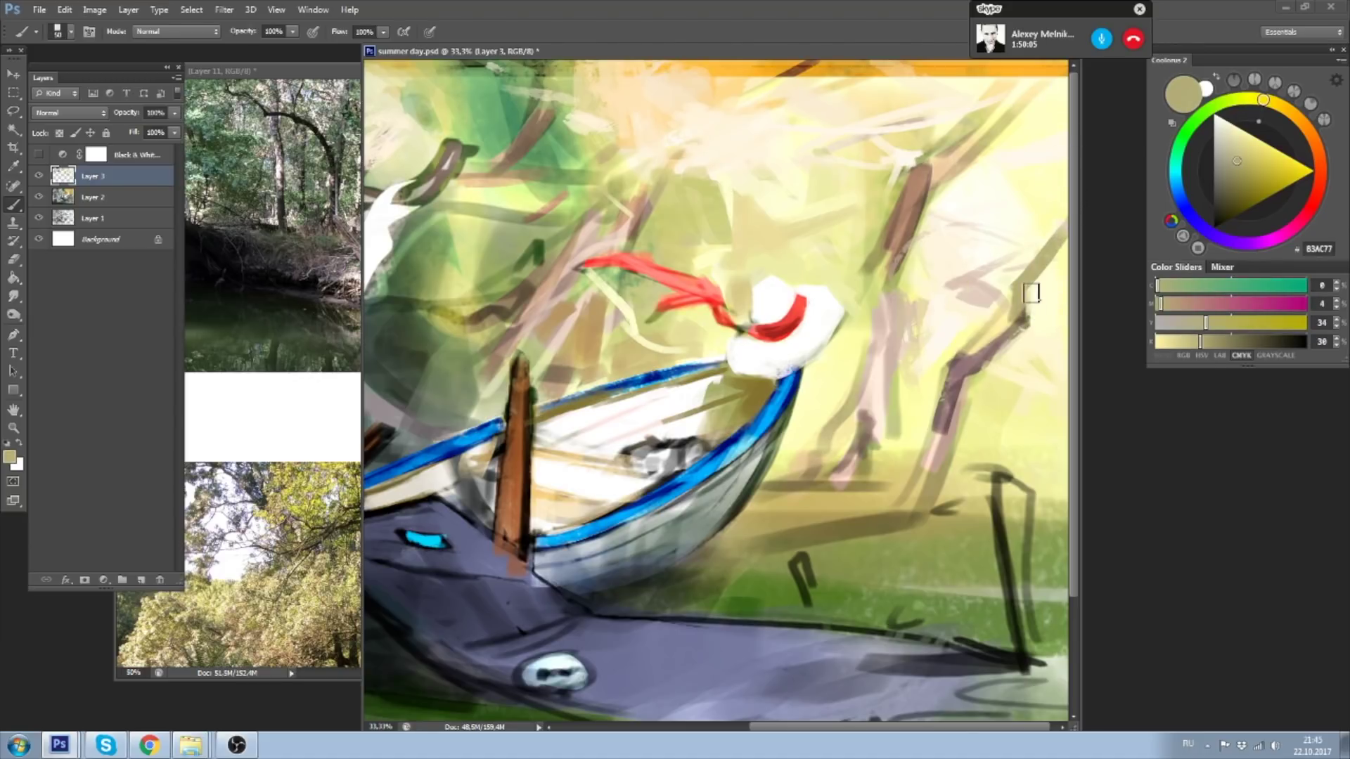
pyautogui.moveTo(1022, 321); pyautogui.dragTo(922, 373)
# - Brighten the right-hand tree branches with sampled pale yellow light
pyautogui.keyDown('alt'); pyautogui.click(1045, 169); pyautogui.keyUp('alt')
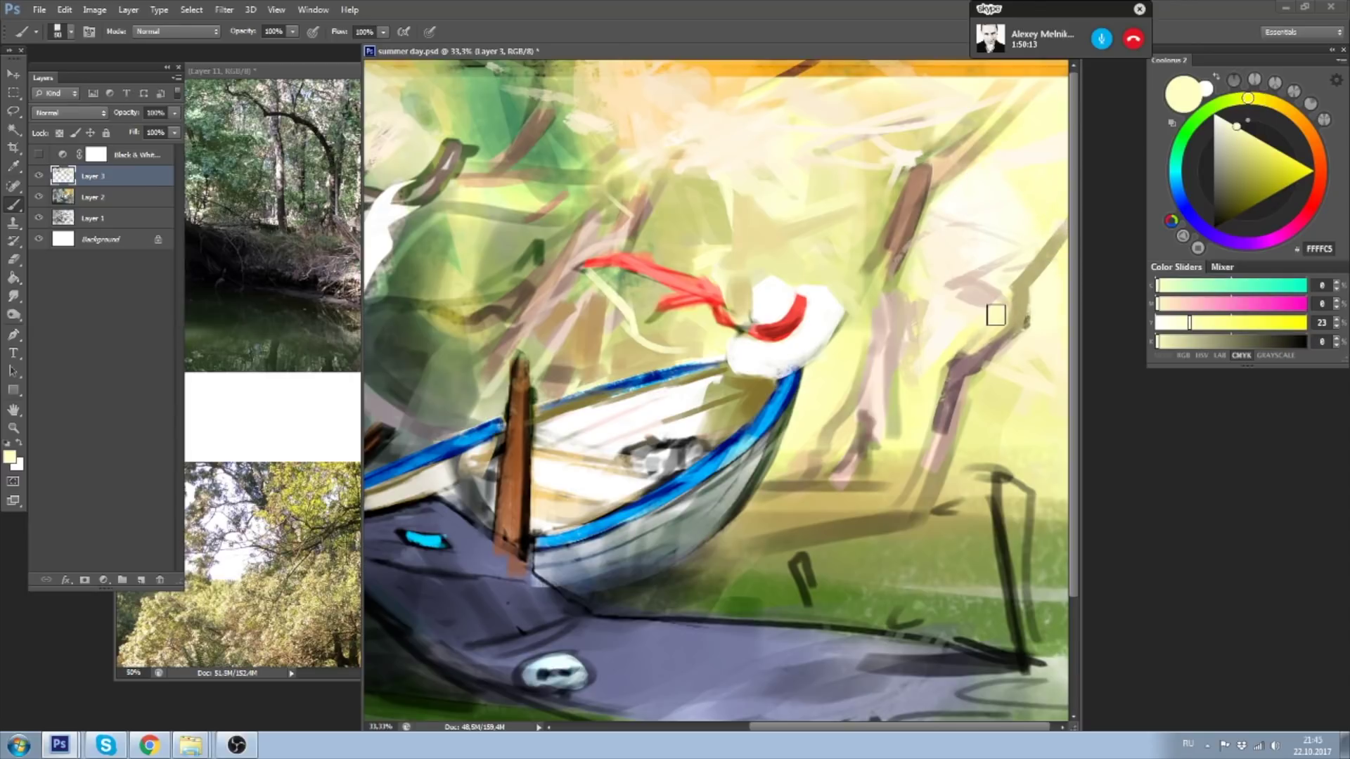
pyautogui.keyDown('alt'); pyautogui.click(971, 332); pyautogui.keyUp('alt')
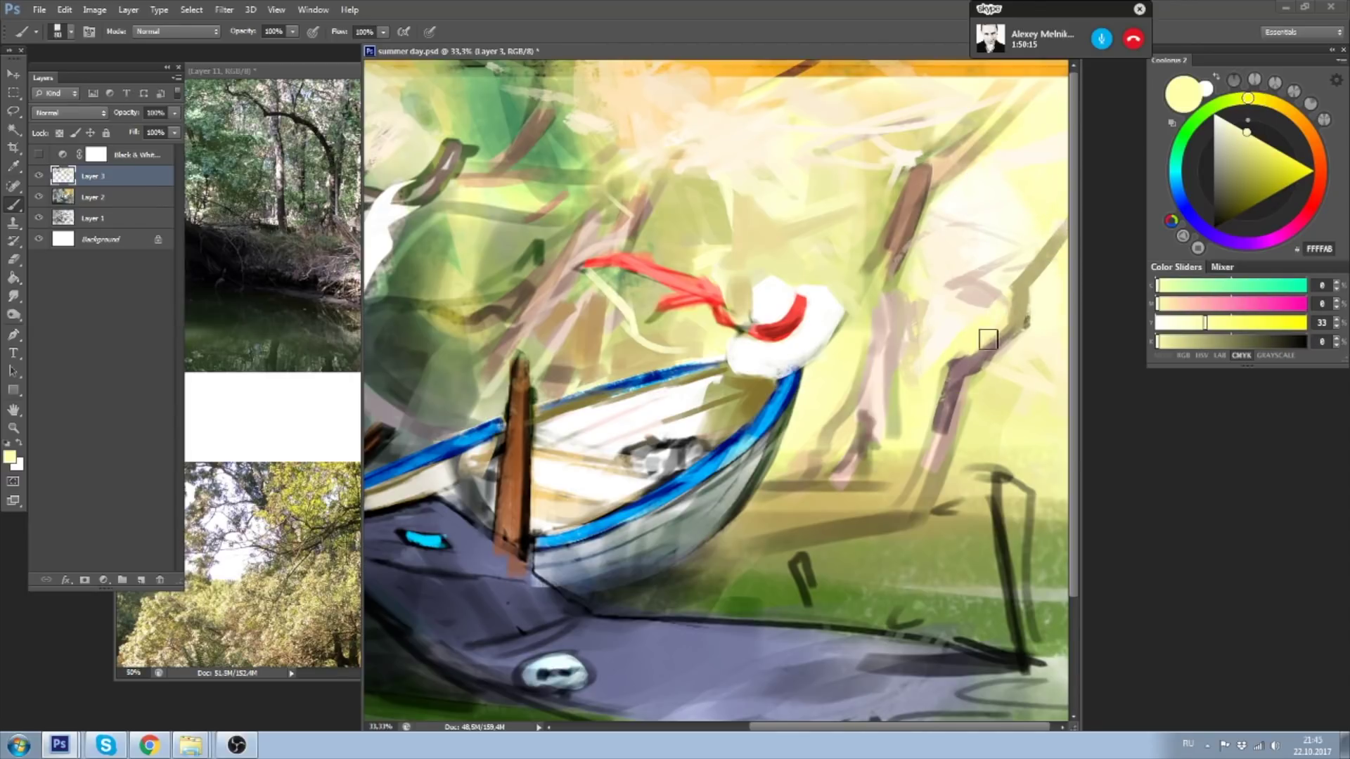
pyautogui.moveTo(948, 368); pyautogui.dragTo(927, 433)
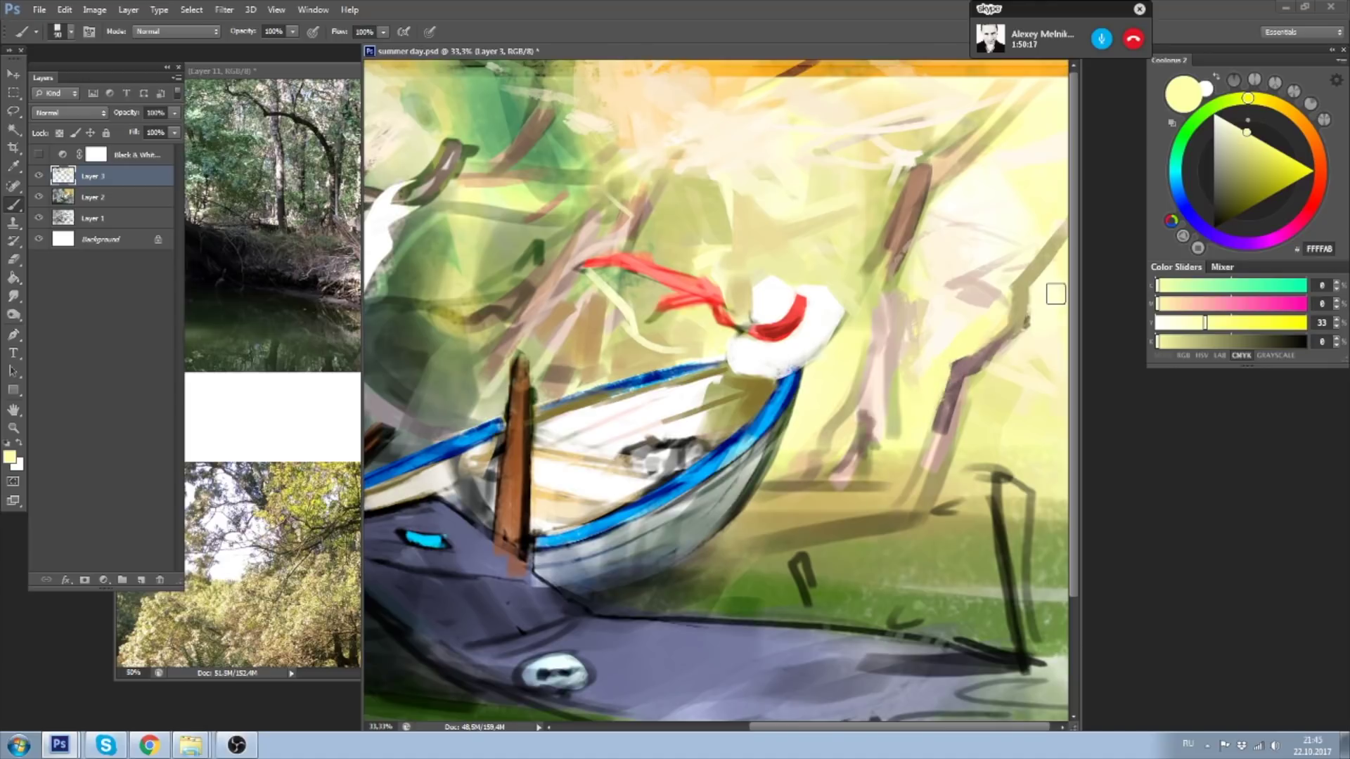
pyautogui.keyDown('alt'); pyautogui.click(849, 348); pyautogui.keyUp('alt')
# - Float the painting and view the forest reference photo at 100% on the sunlit riverbank
pyautogui.moveTo(492, 51); pyautogui.dragTo(704, 33)
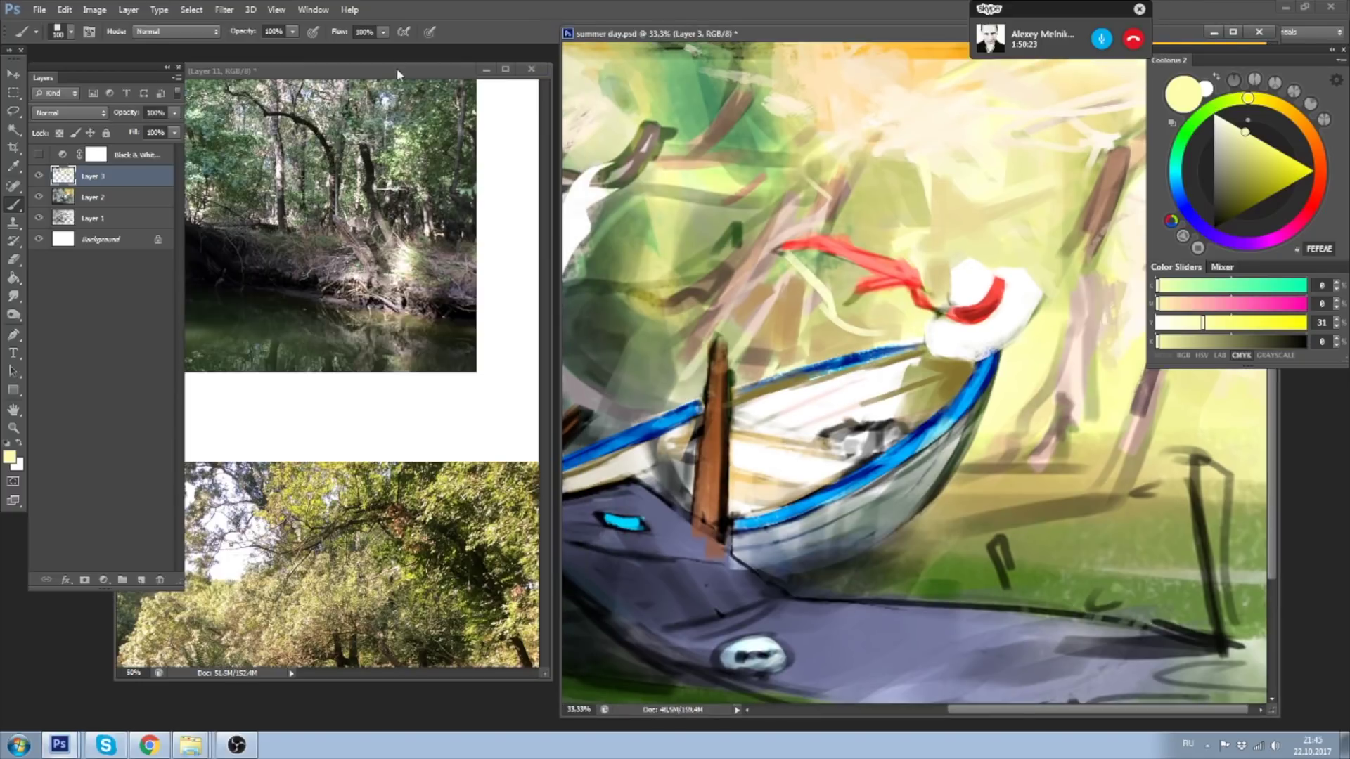
pyautogui.click(397, 68)
pyautogui.hotkey('ctrl', '1')
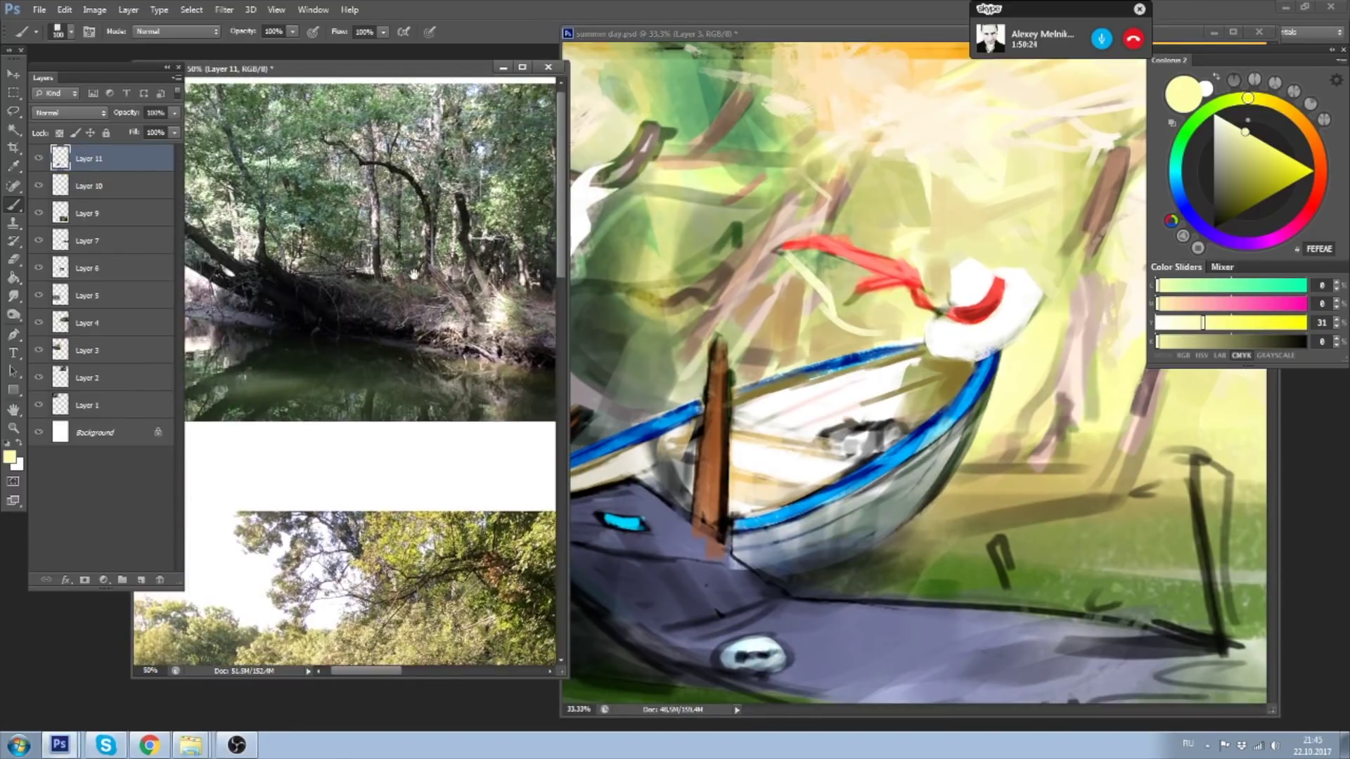
pyautogui.moveTo(450, 295); pyautogui.dragTo(474, 307)
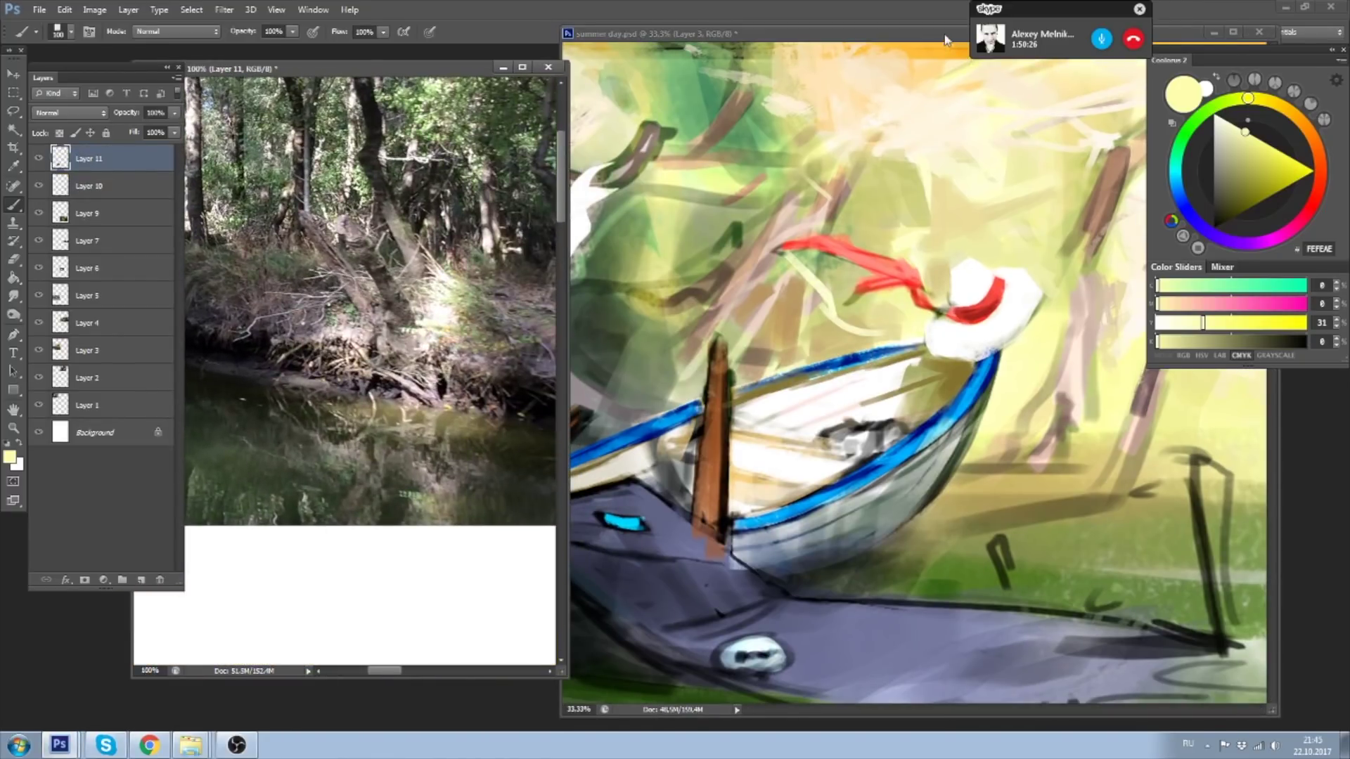
pyautogui.moveTo(946, 40); pyautogui.dragTo(882, 63)
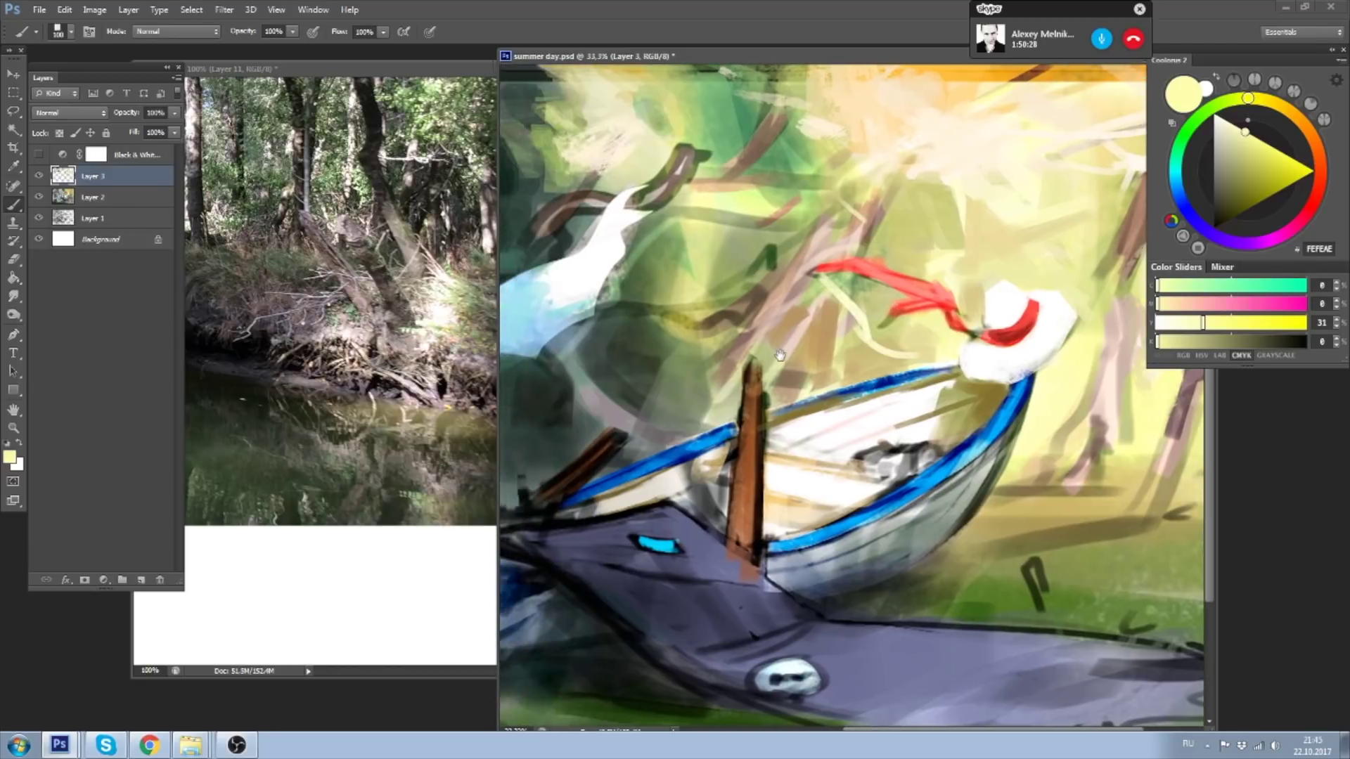
pyautogui.hotkey('ctrl', '-')
# - Mix a khaki brown into a deep olive brown using the colour sliders
pyautogui.keyDown('alt'); pyautogui.click(832, 289); pyautogui.keyUp('alt')
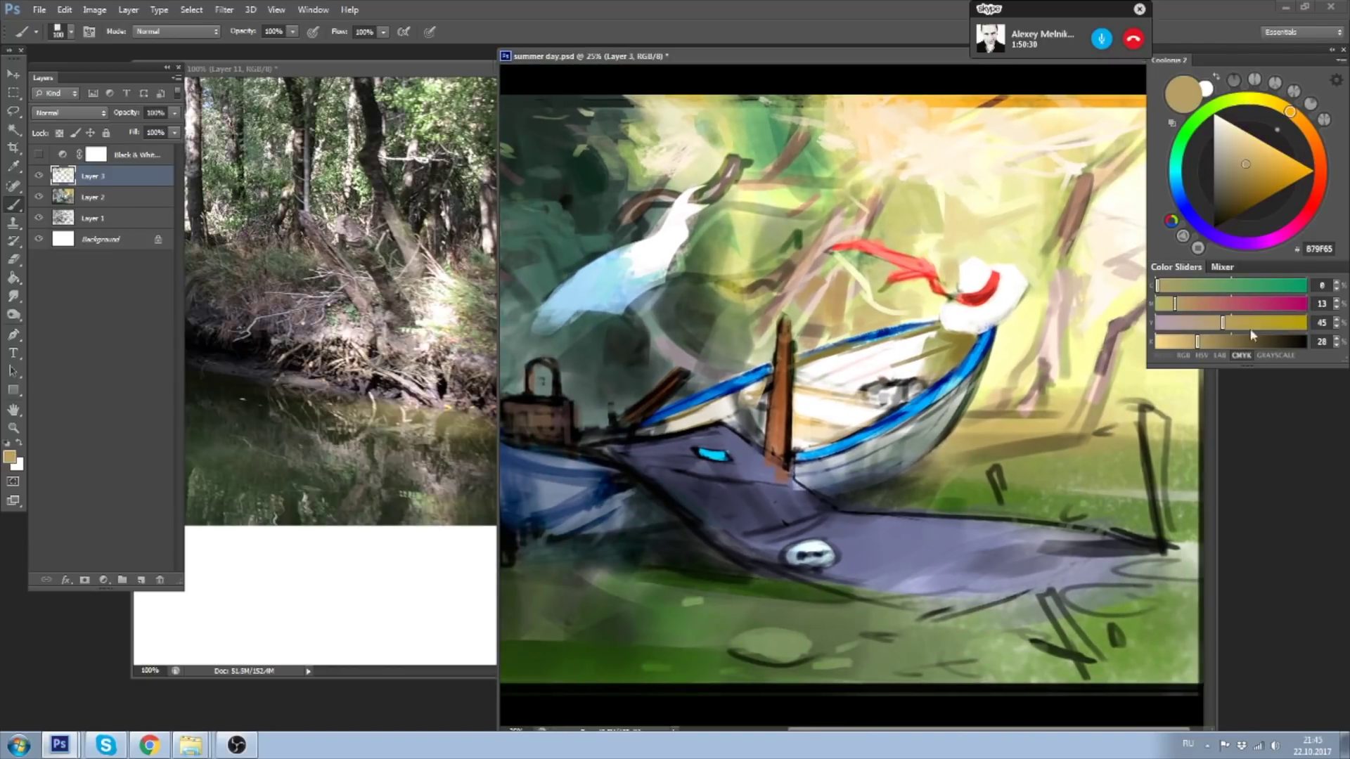
pyautogui.moveTo(1225, 328); pyautogui.dragTo(1219, 325)
pyautogui.moveTo(1173, 285); pyautogui.dragTo(1178, 304)
pyautogui.keyDown('ctrl'); pyautogui.click(788, 276); pyautogui.keyUp('ctrl')
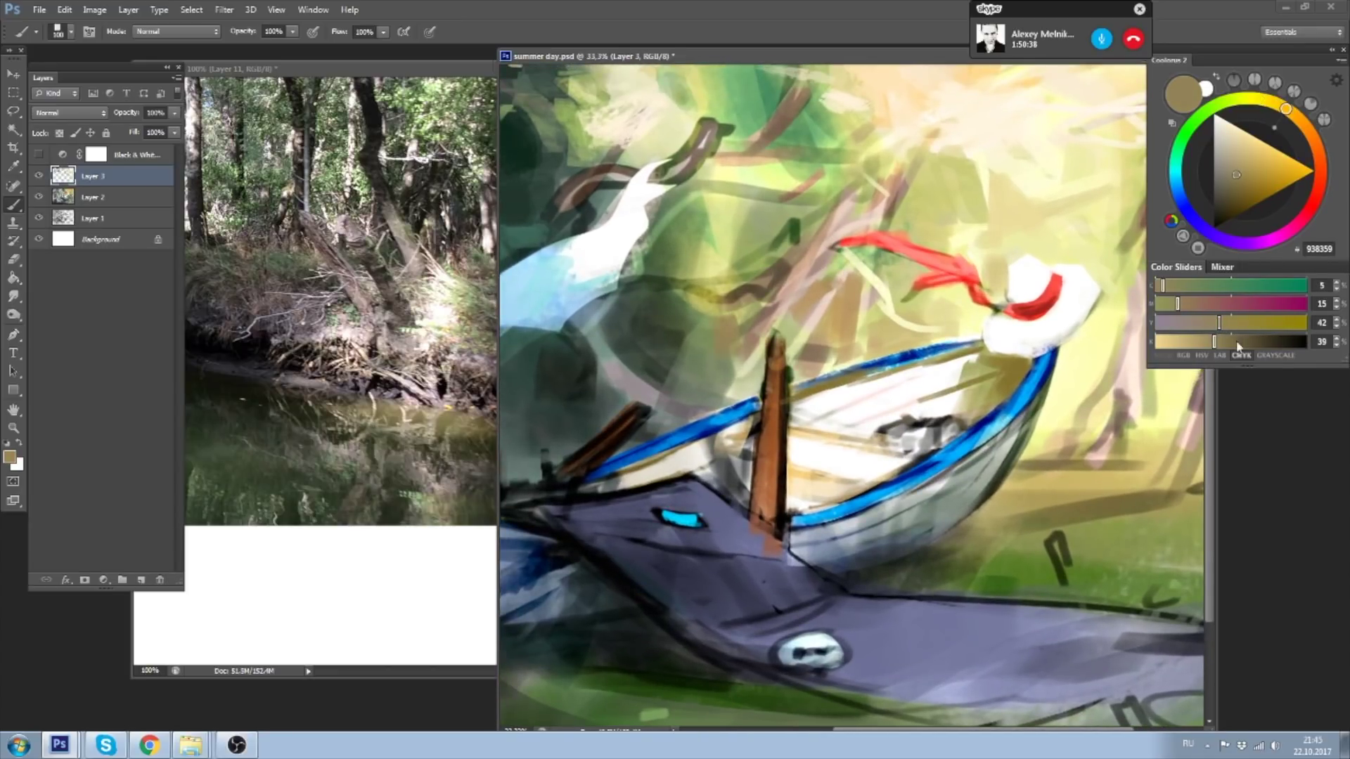
pyautogui.moveTo(1237, 344); pyautogui.dragTo(1247, 342)
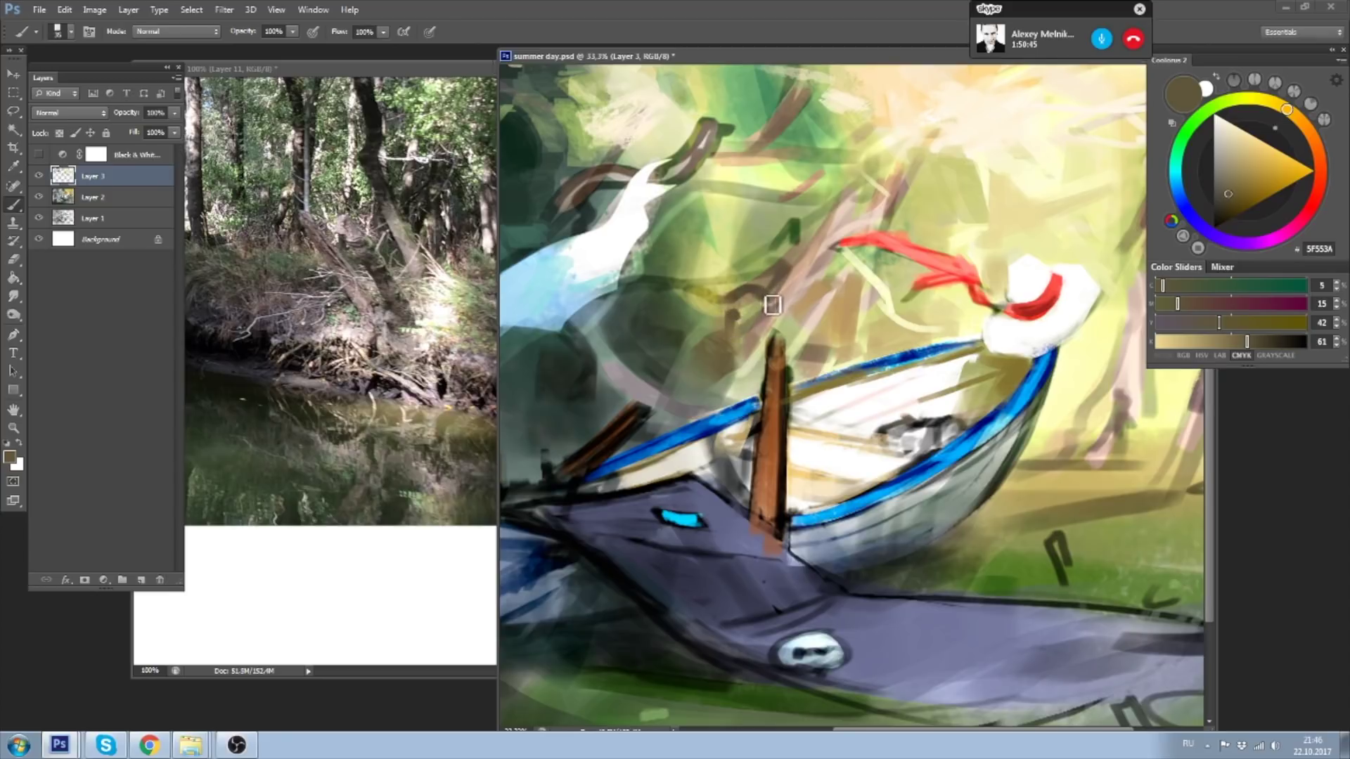
# - Brighten a sampled colour to vivid yellow and paint small yellow leaf flecks in the foliage
pyautogui.keyDown('alt'); pyautogui.click(739, 298); pyautogui.keyUp('alt')
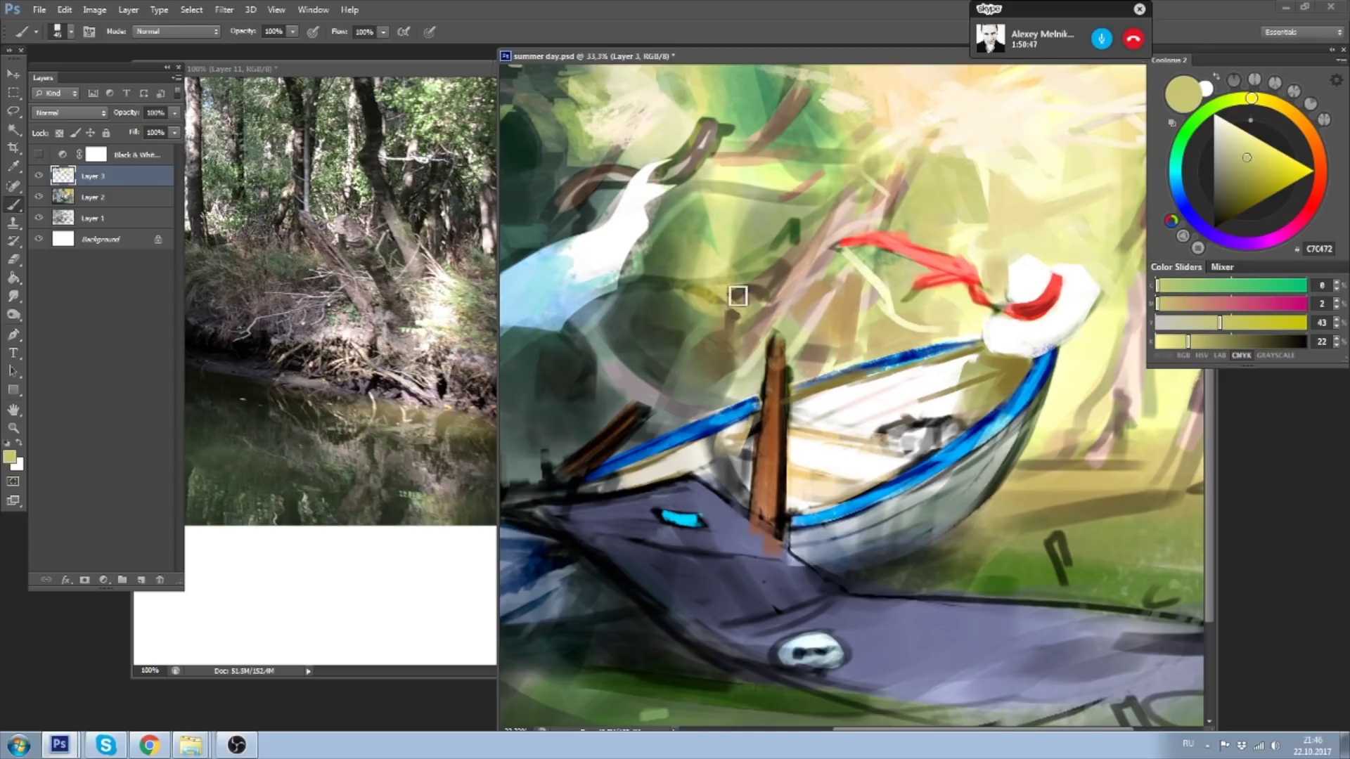
pyautogui.keyDown('alt'); pyautogui.click(723, 268); pyautogui.keyUp('alt')
pyautogui.moveTo(1260, 156); pyautogui.dragTo(1268, 148)
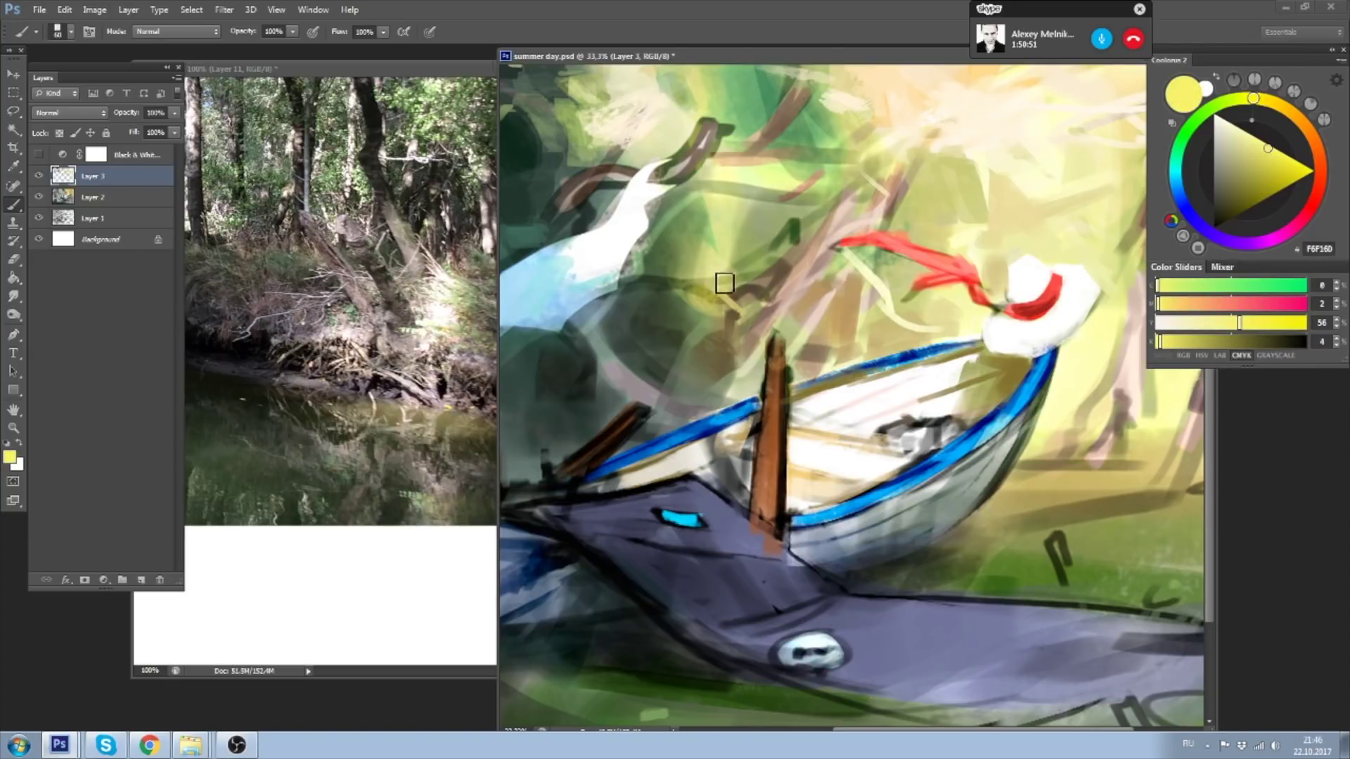
pyautogui.moveTo(722, 284)
pyautogui.mouseDown()
pyautogui.moveTo(736, 308)
pyautogui.moveTo(717, 292)
pyautogui.mouseUp()
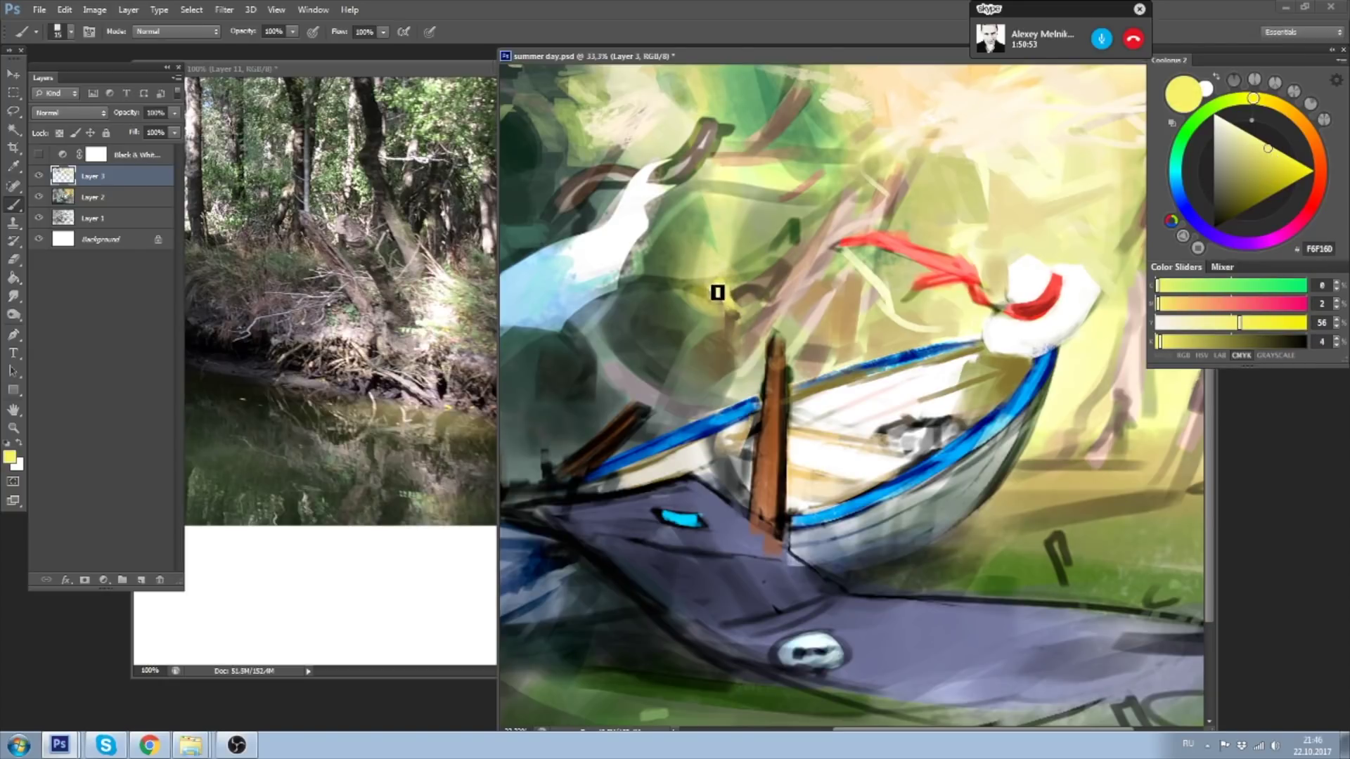
pyautogui.moveTo(702, 225)
pyautogui.mouseDown()
pyautogui.moveTo(668, 205)
pyautogui.moveTo(696, 211)
pyautogui.mouseUp()
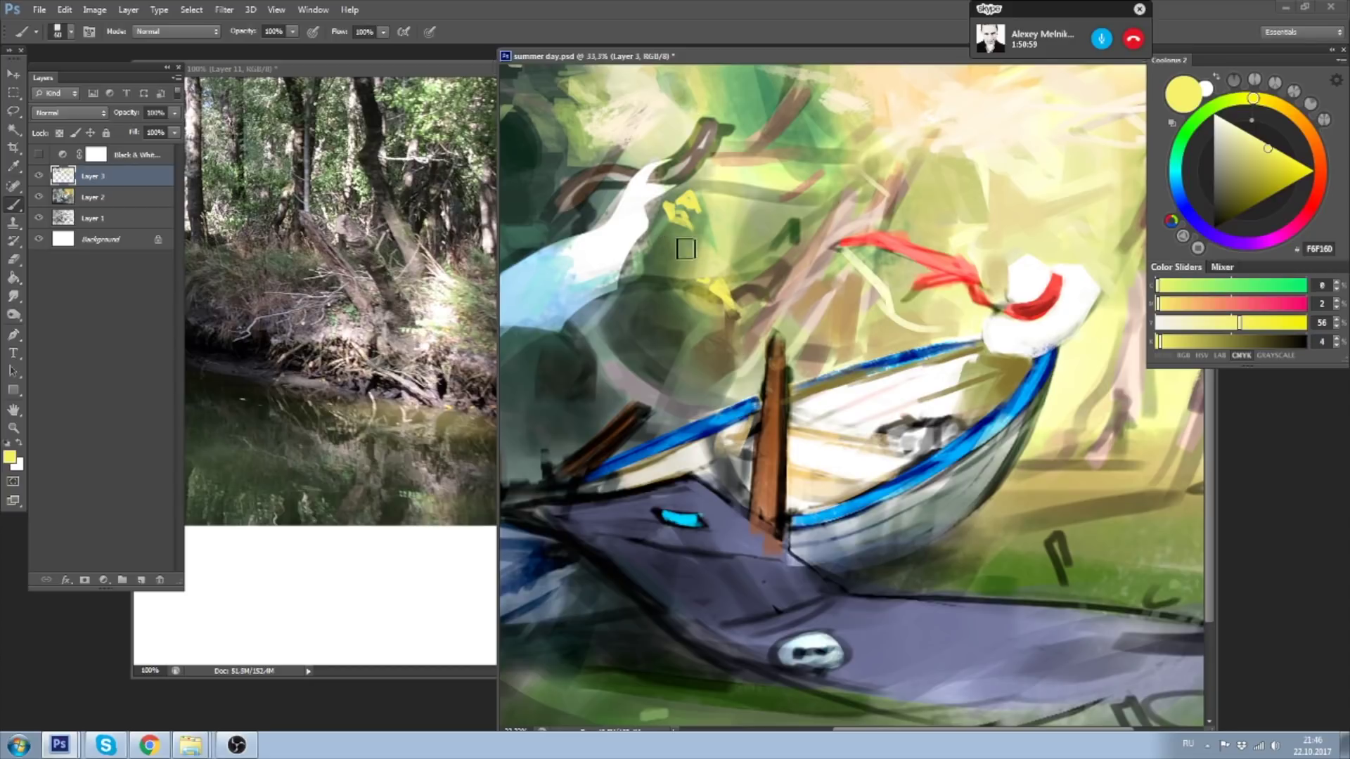
# - Sample greens, browns and a light beige, paint a light stroke in the upper foliage, and re-float the window
pyautogui.keyDown('alt'); pyautogui.click(670, 310); pyautogui.keyUp('alt')
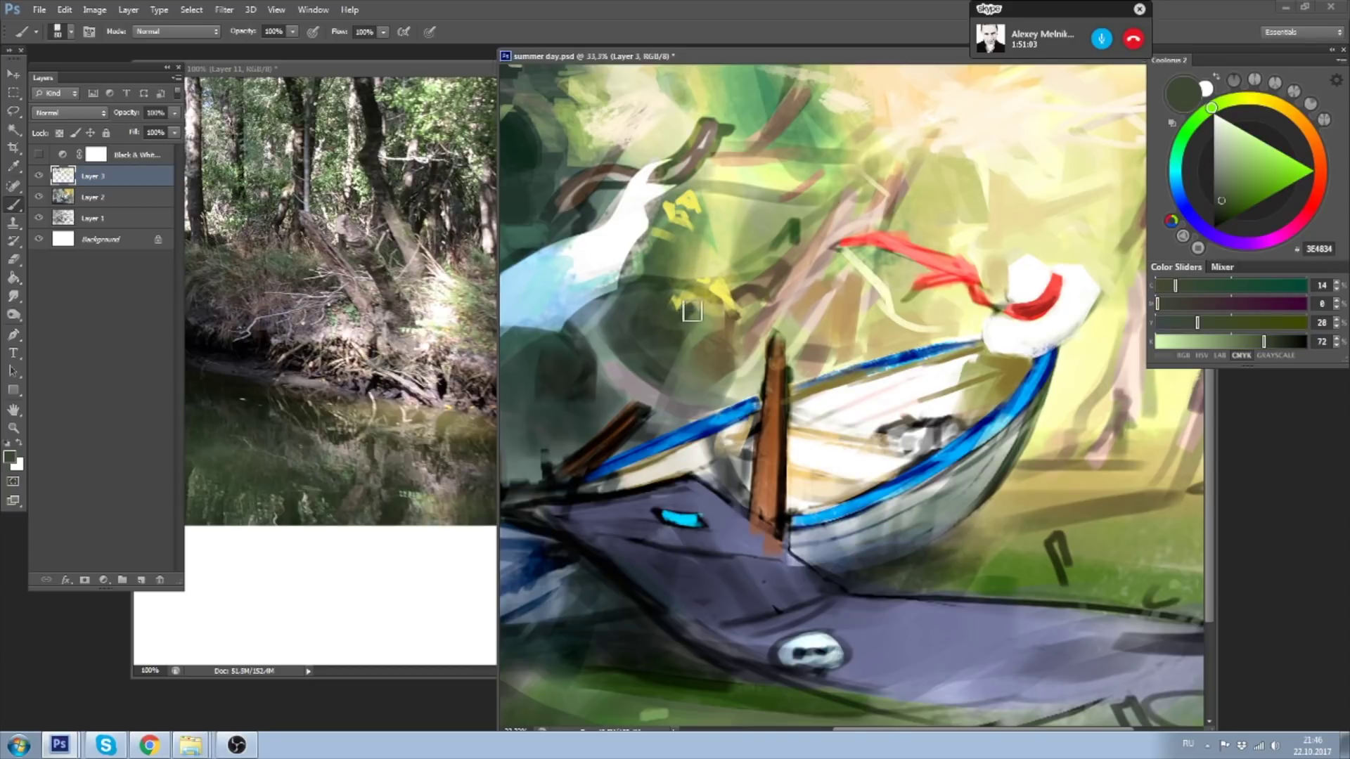
pyautogui.keyDown('alt'); pyautogui.click(702, 301); pyautogui.keyUp('alt')
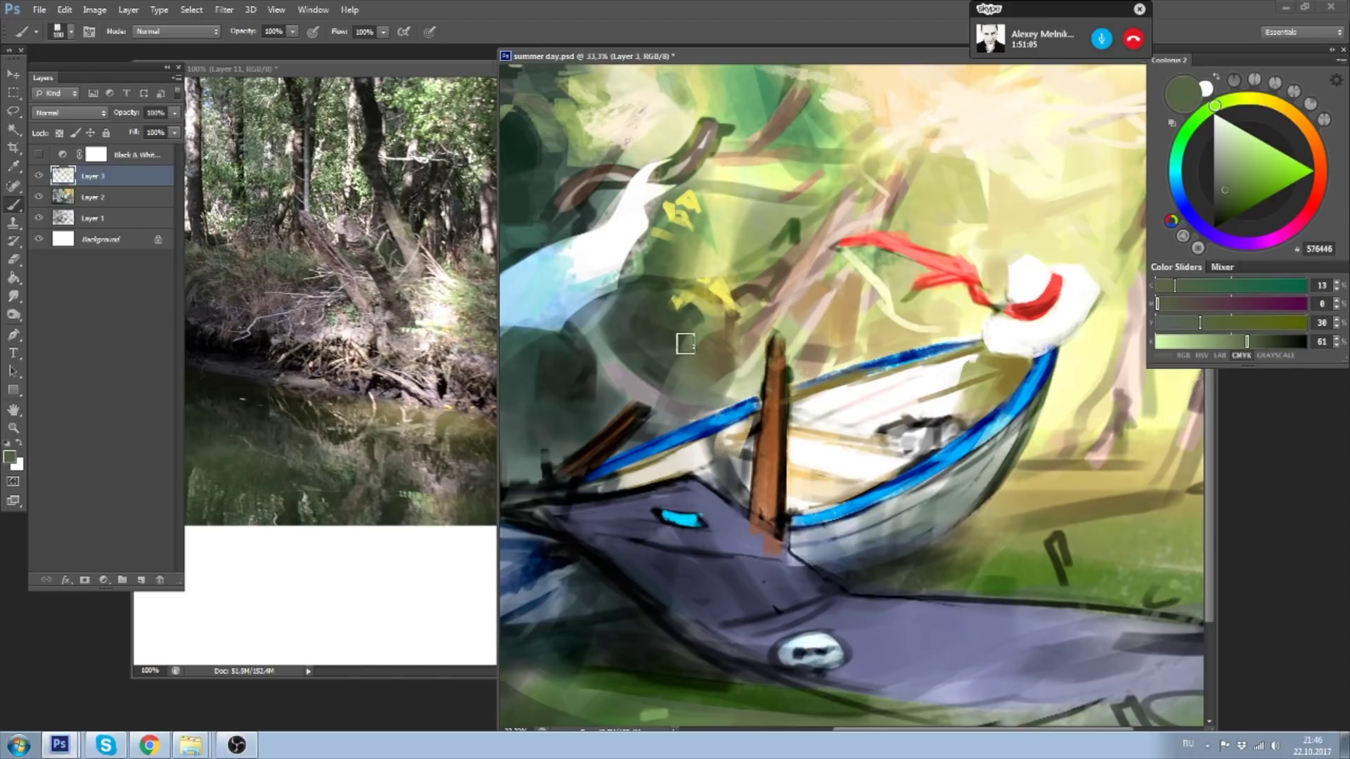
pyautogui.keyDown('alt'); pyautogui.click(693, 316); pyautogui.keyUp('alt')
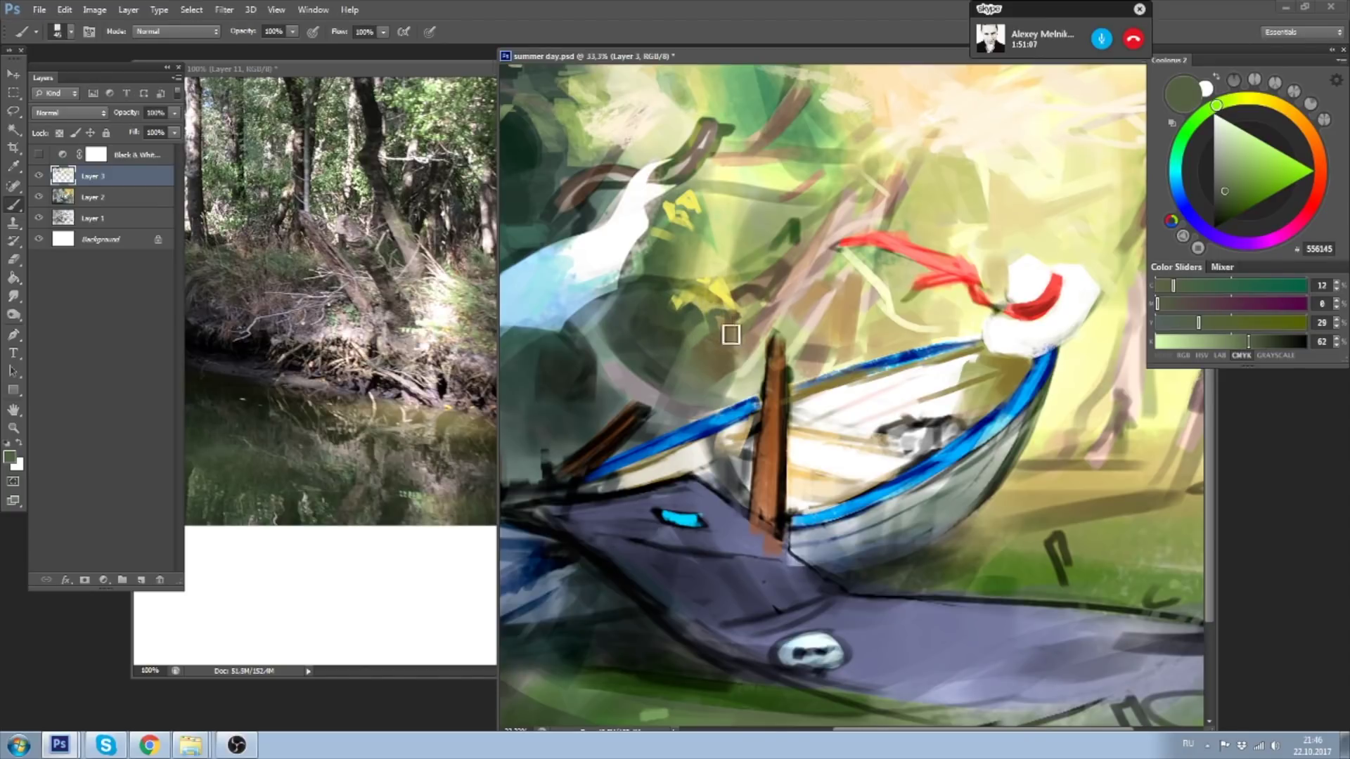
pyautogui.keyDown('alt'); pyautogui.click(749, 285); pyautogui.keyUp('alt')
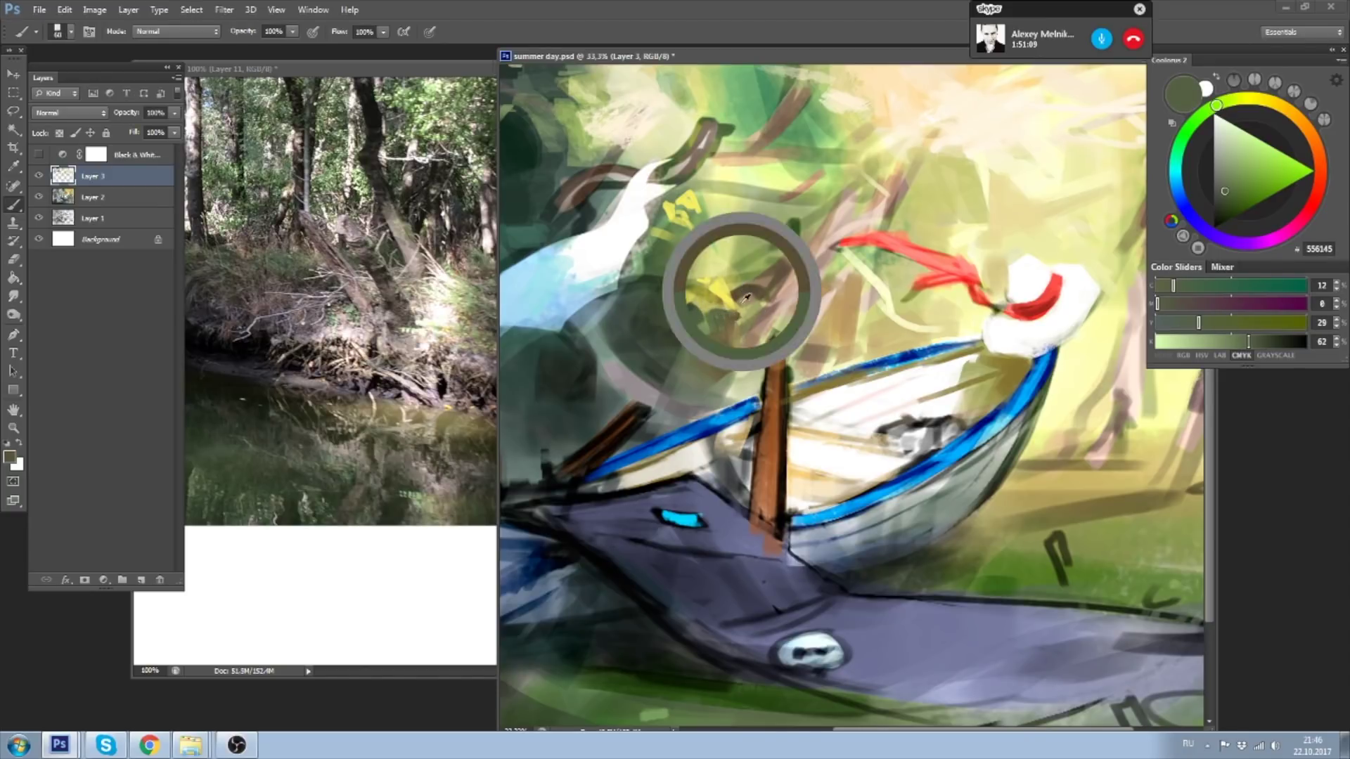
pyautogui.keyDown('alt'); pyautogui.click(788, 246); pyautogui.keyUp('alt')
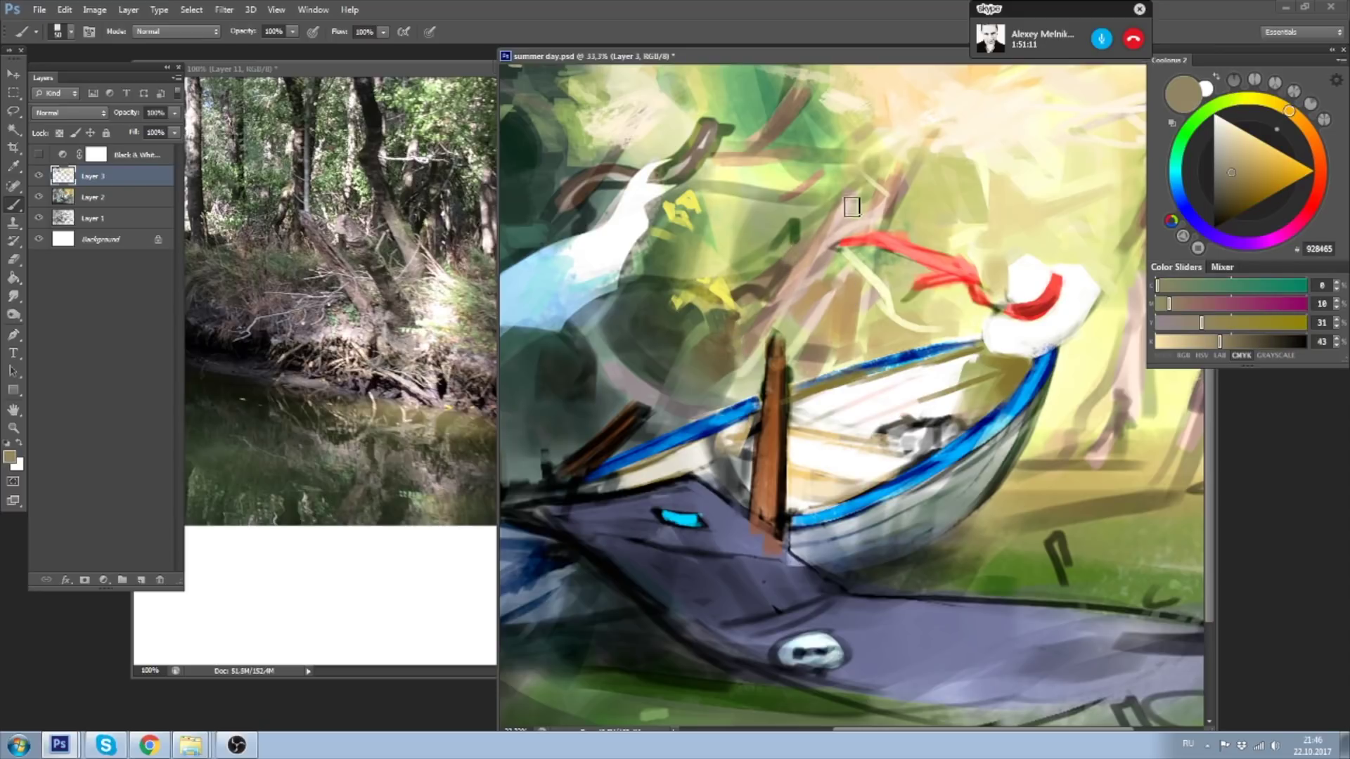
pyautogui.keyDown('alt'); pyautogui.click(800, 243); pyautogui.keyUp('alt')
pyautogui.click(1222, 167)
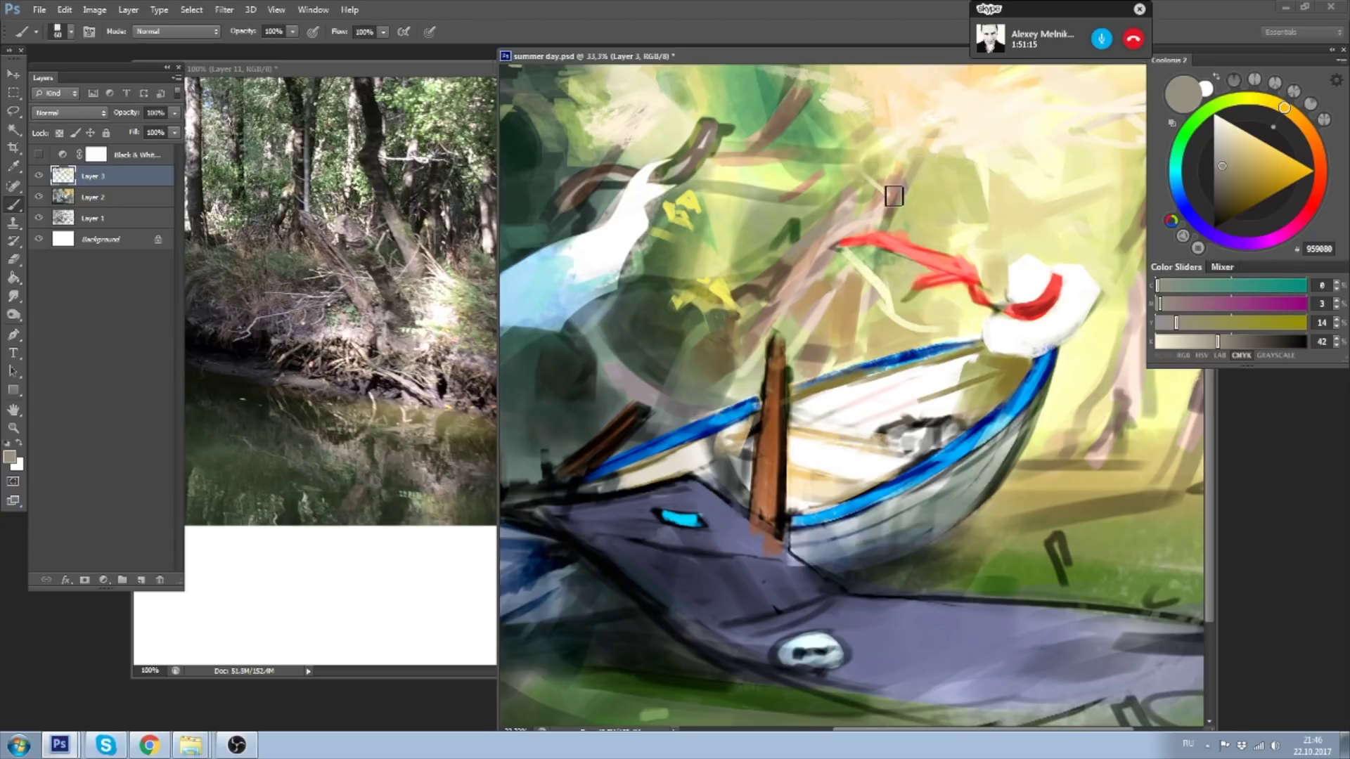
pyautogui.keyDown('alt'); pyautogui.click(847, 205); pyautogui.keyUp('alt')
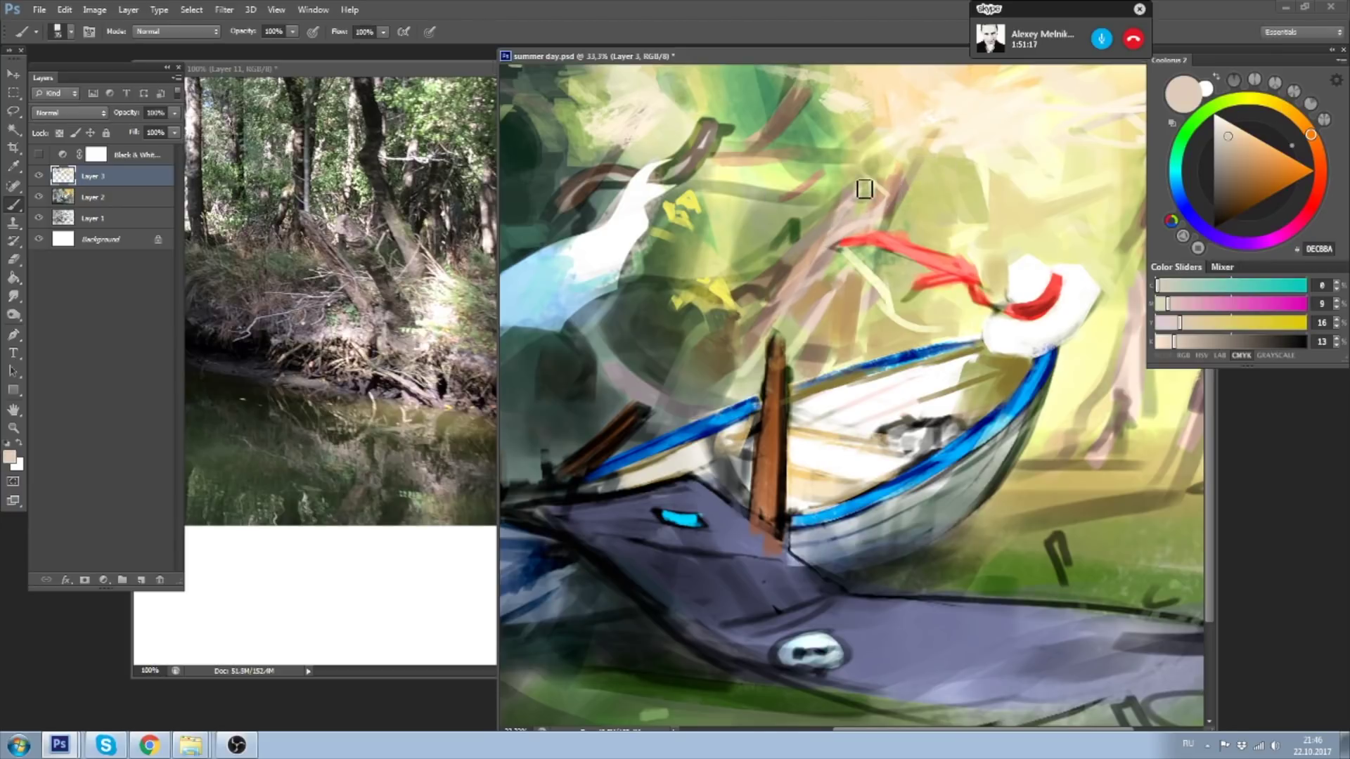
pyautogui.moveTo(871, 172); pyautogui.dragTo(815, 225)
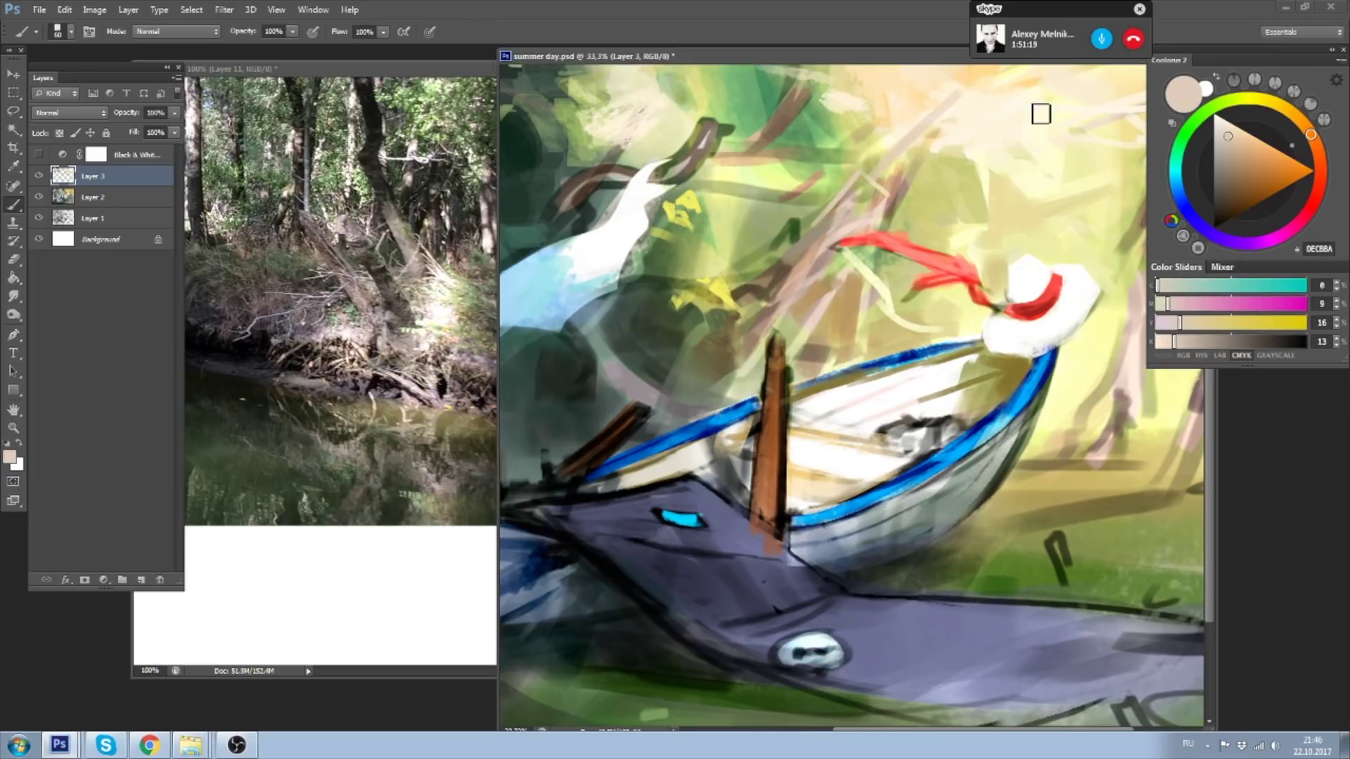
pyautogui.moveTo(942, 57); pyautogui.dragTo(844, 127)
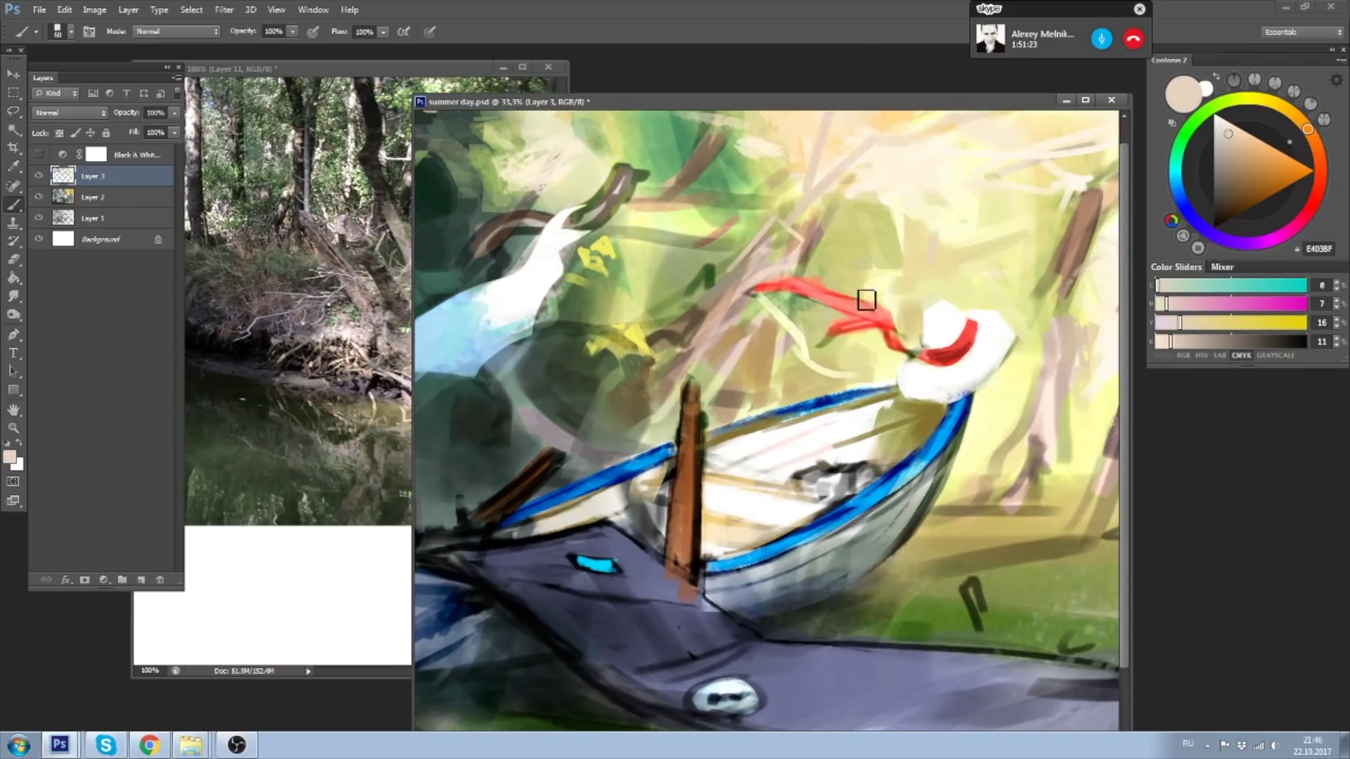
# - Sample pale cream and yellow from the painting, resizing the brush to 150 then 70
pyautogui.keyDown('alt'); pyautogui.click(841, 225); pyautogui.keyUp('alt')
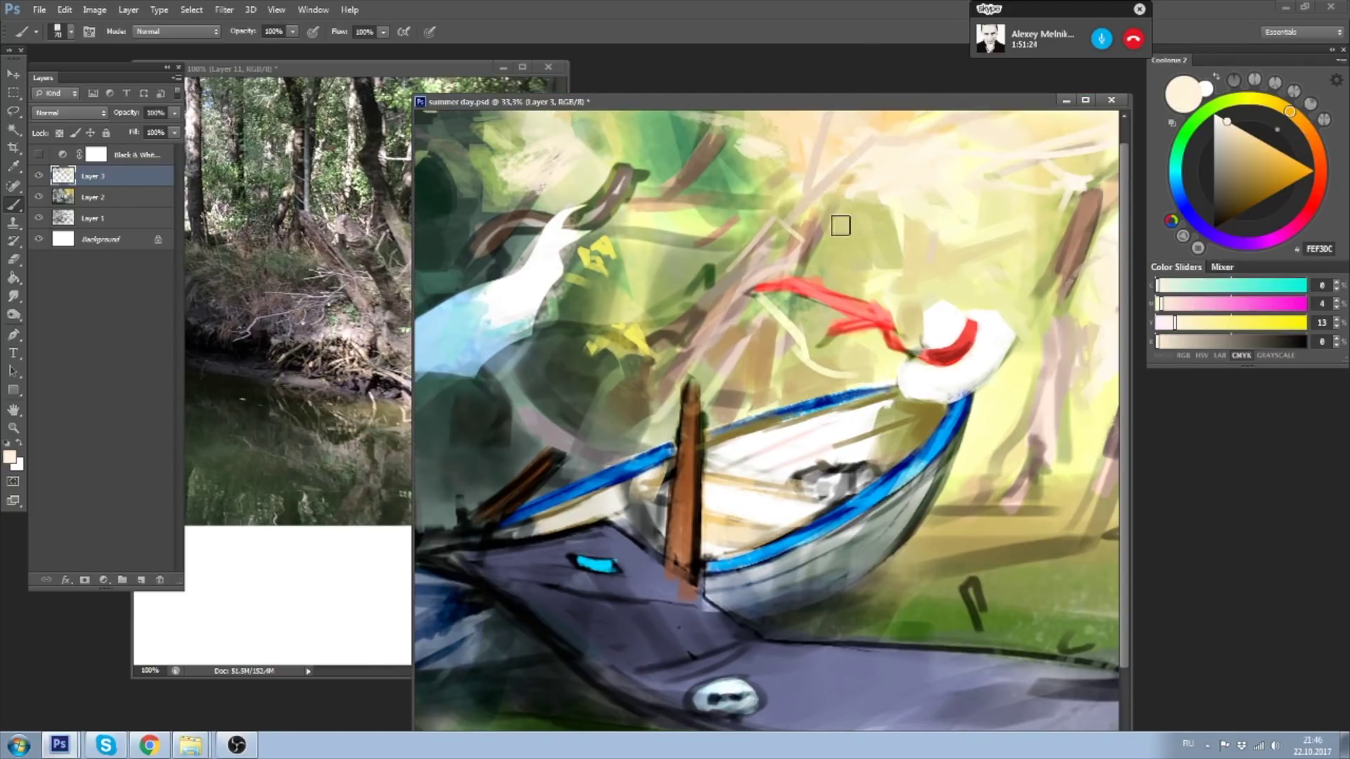
pyautogui.keyDown('alt'); pyautogui.click(921, 213); pyautogui.keyUp('alt')
pyautogui.press(']')
pyautogui.press(']')
pyautogui.press(']')
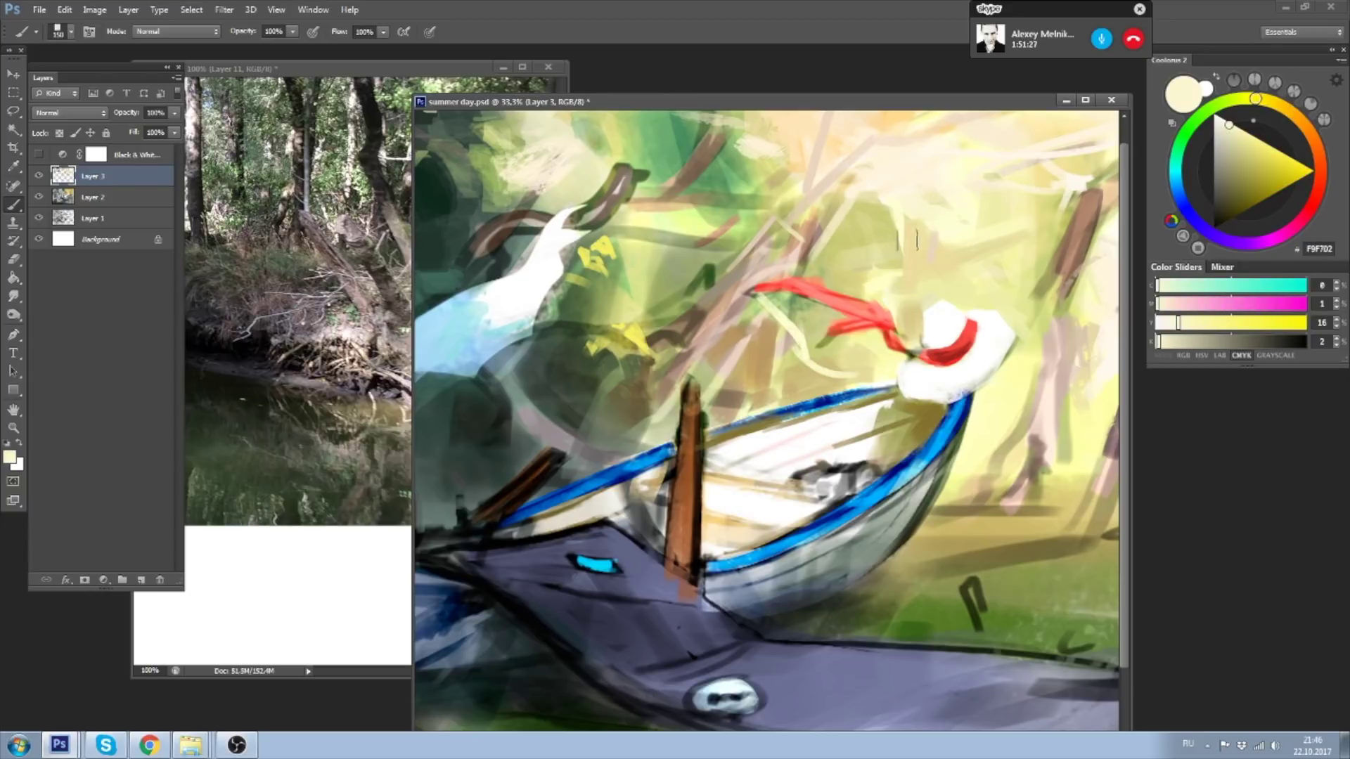
pyautogui.keyDown('alt'); pyautogui.click(865, 246); pyautogui.keyUp('alt')
pyautogui.press('[')
pyautogui.press('[')
pyautogui.press('[')
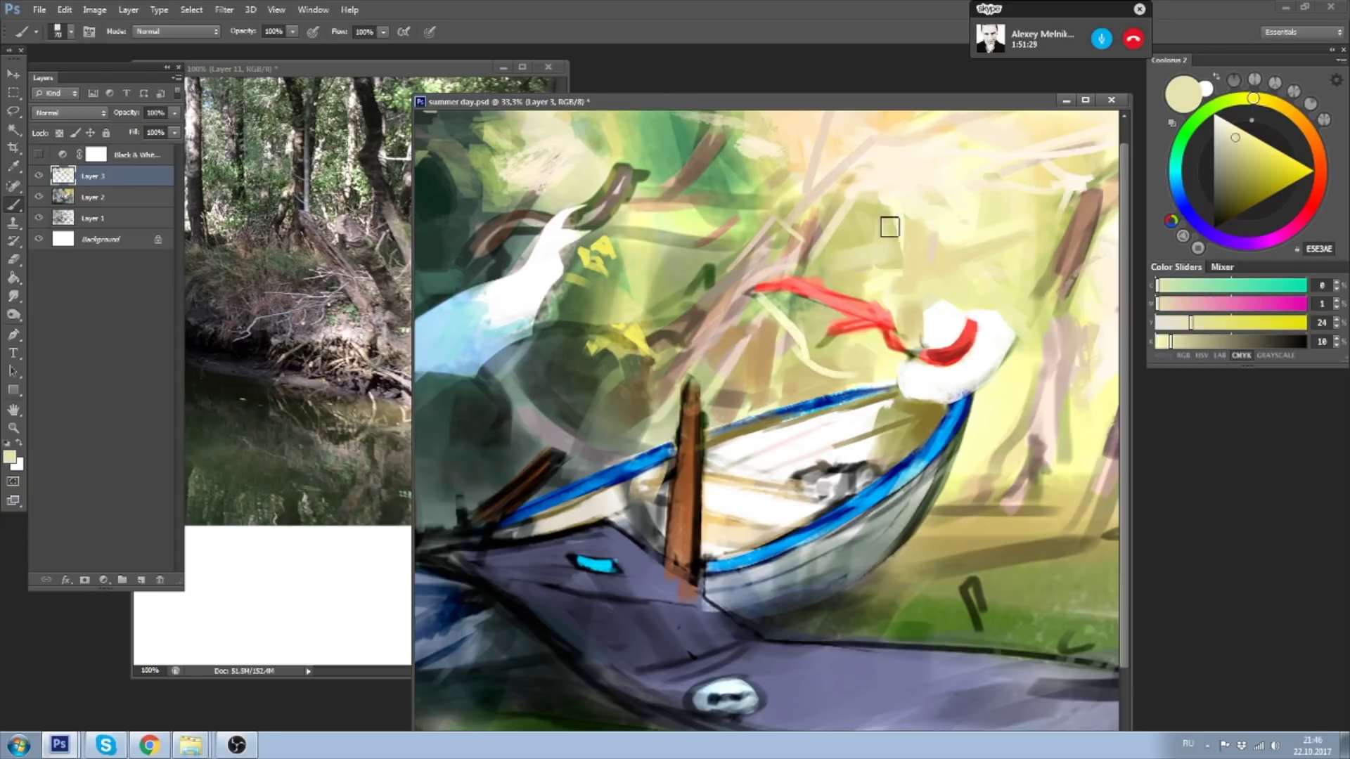
# - Sample several pale yellows and beiges, then lighten the colour in Coolorus
pyautogui.keyDown('alt'); pyautogui.click(875, 218); pyautogui.keyUp('alt')
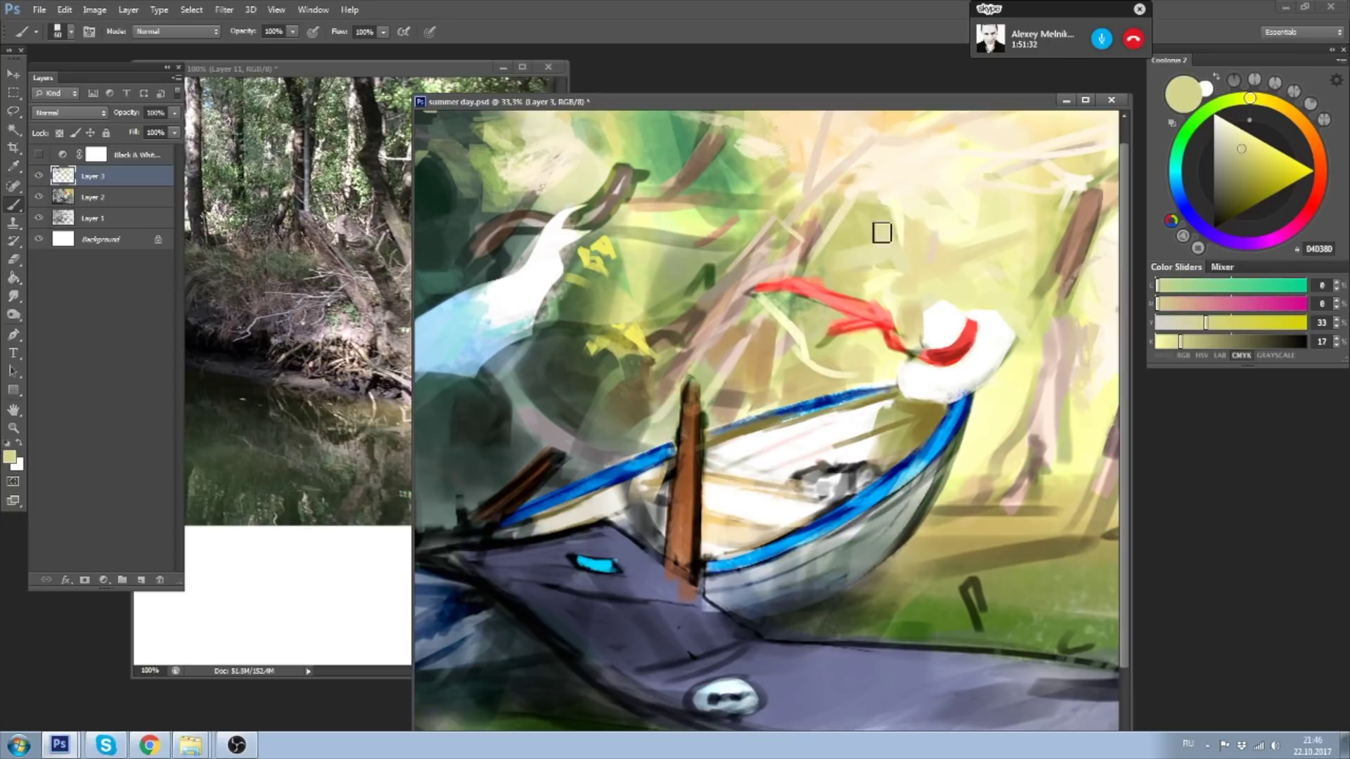
pyautogui.keyDown('alt'); pyautogui.click(885, 243); pyautogui.keyUp('alt')
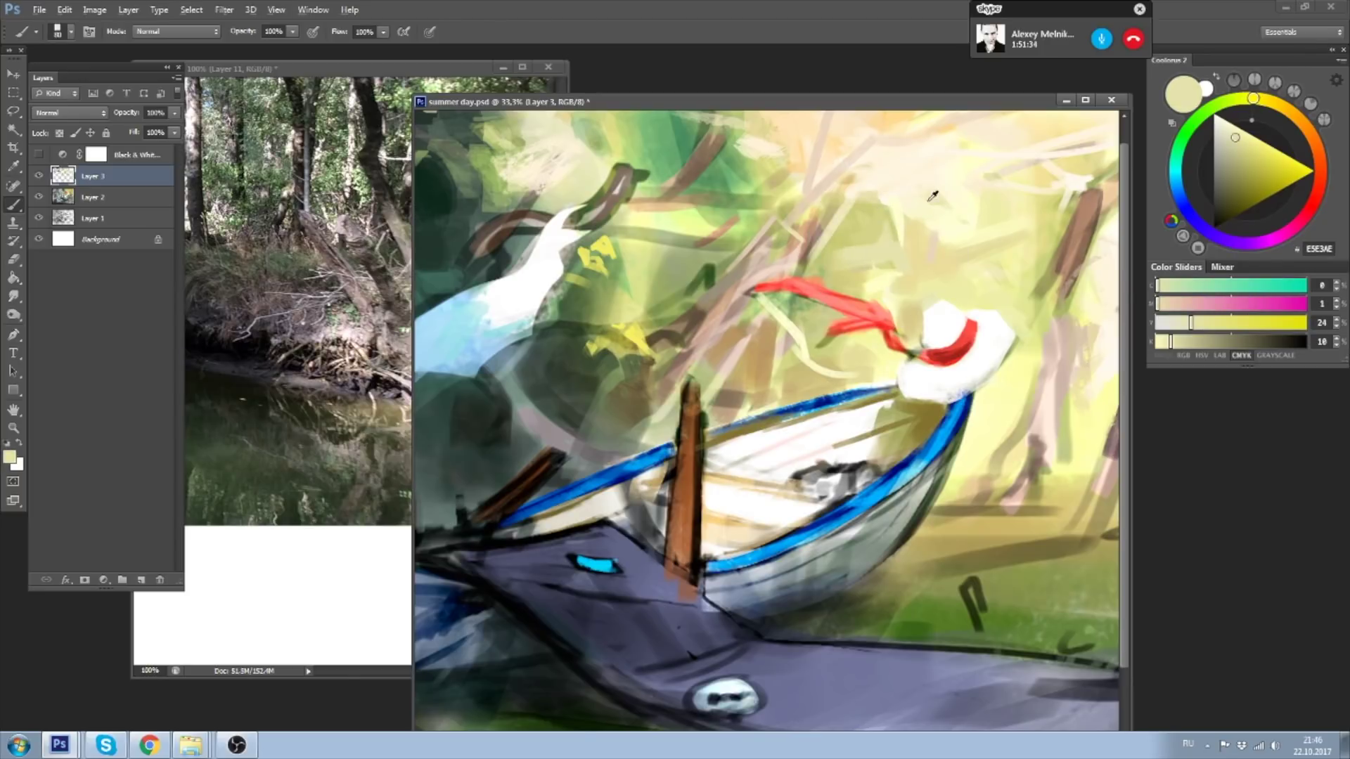
pyautogui.keyDown('alt'); pyautogui.click(941, 183); pyautogui.keyUp('alt')
pyautogui.keyDown('alt'); pyautogui.click(868, 251); pyautogui.keyUp('alt')
pyautogui.keyDown('alt'); pyautogui.click(1000, 134); pyautogui.keyUp('alt')
pyautogui.keyDown('alt'); pyautogui.click(995, 131); pyautogui.keyUp('alt')
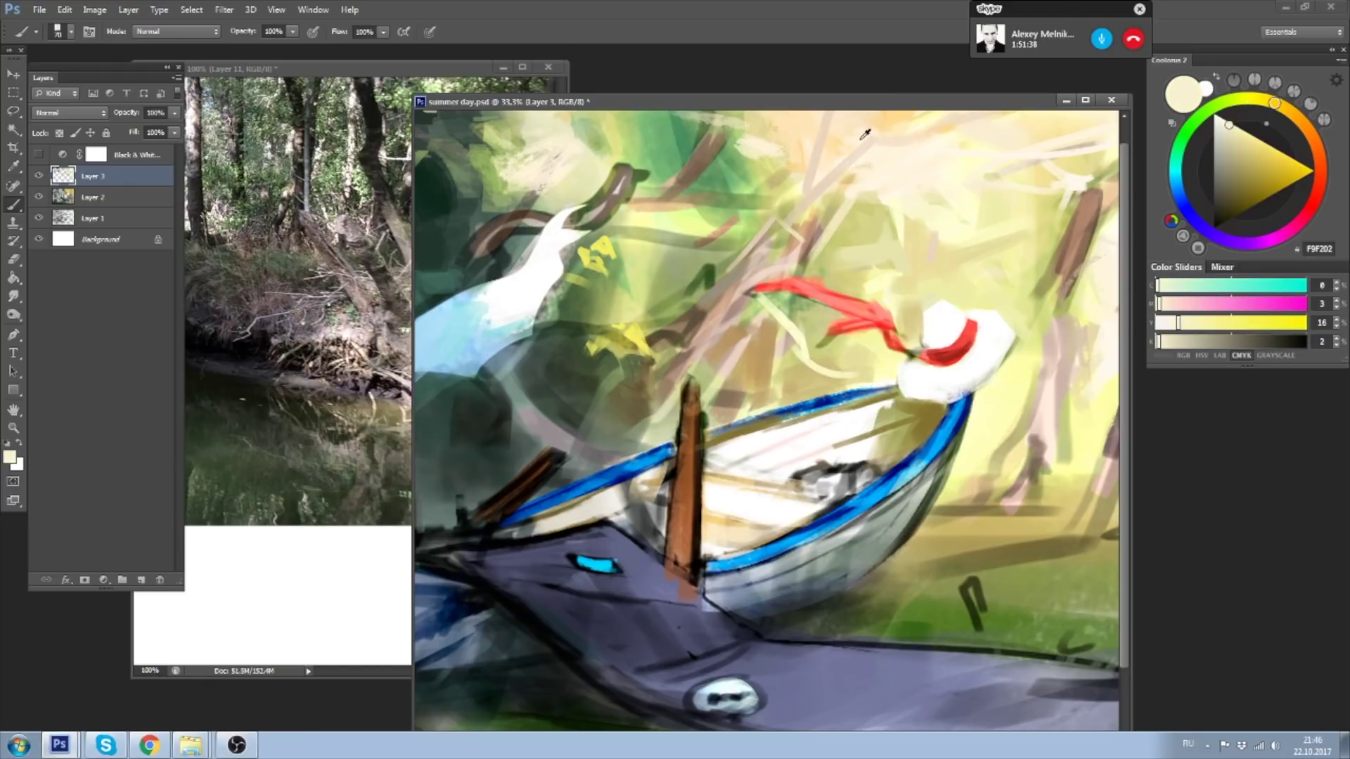
pyautogui.keyDown('alt'); pyautogui.click(907, 252); pyautogui.keyUp('alt')
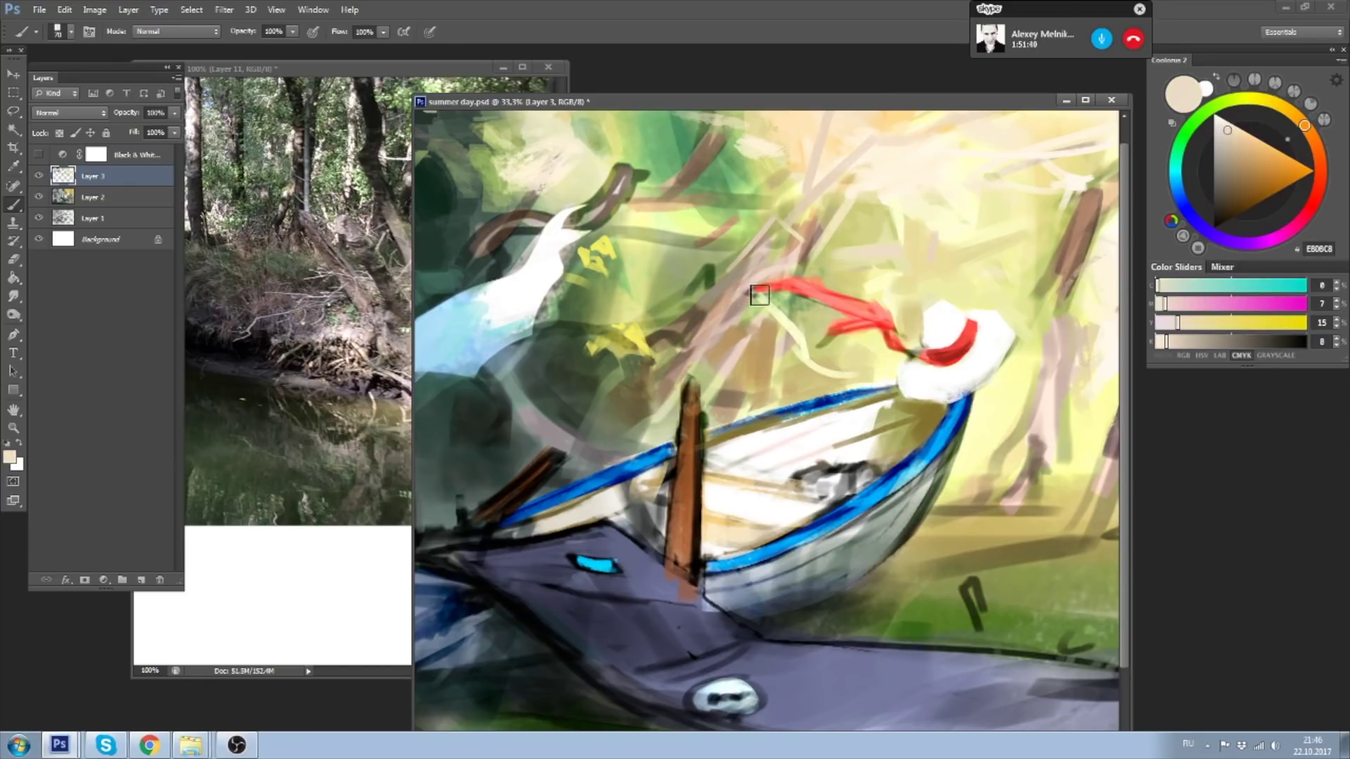
pyautogui.click(1229, 125)
pyautogui.click(1228, 125)
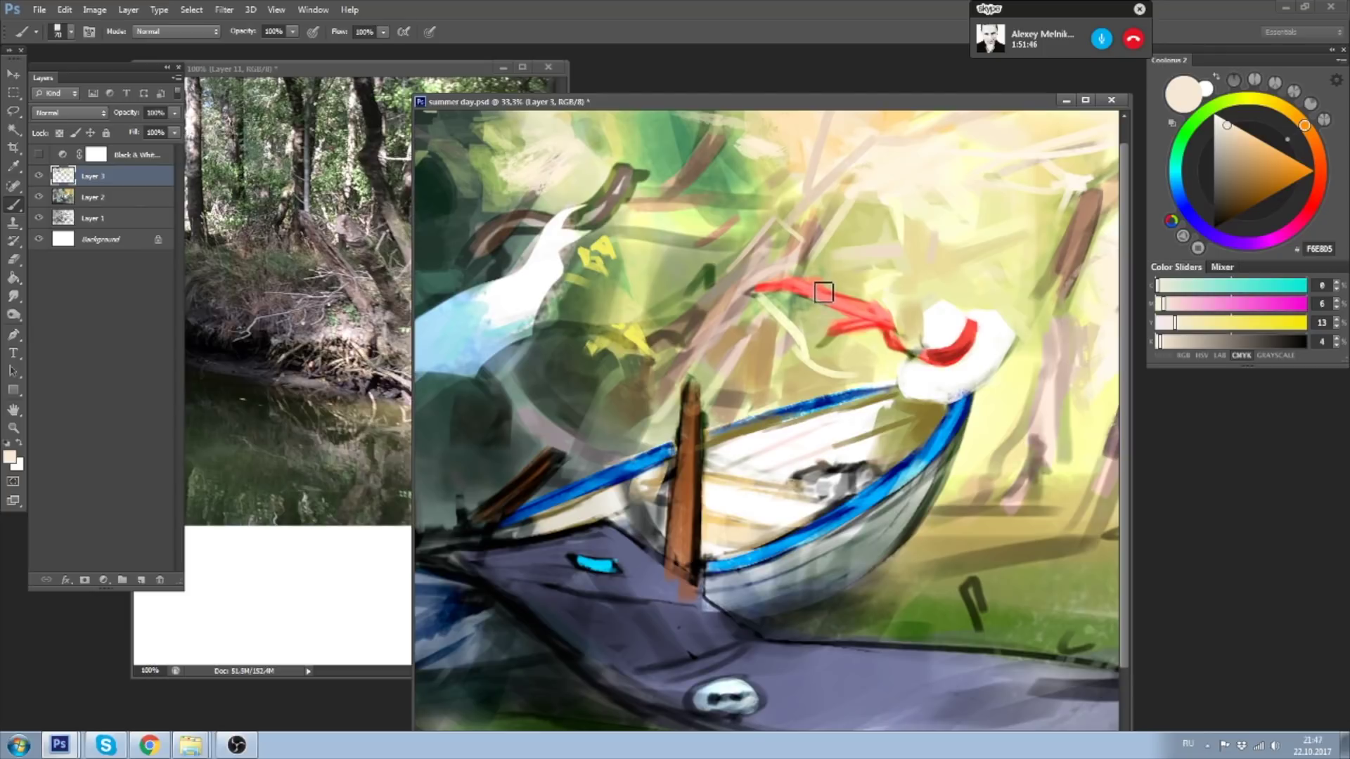
# - Nudge the painting window higher and sample the muted yellow-green CFD570
pyautogui.moveTo(864, 107); pyautogui.dragTo(858, 96)
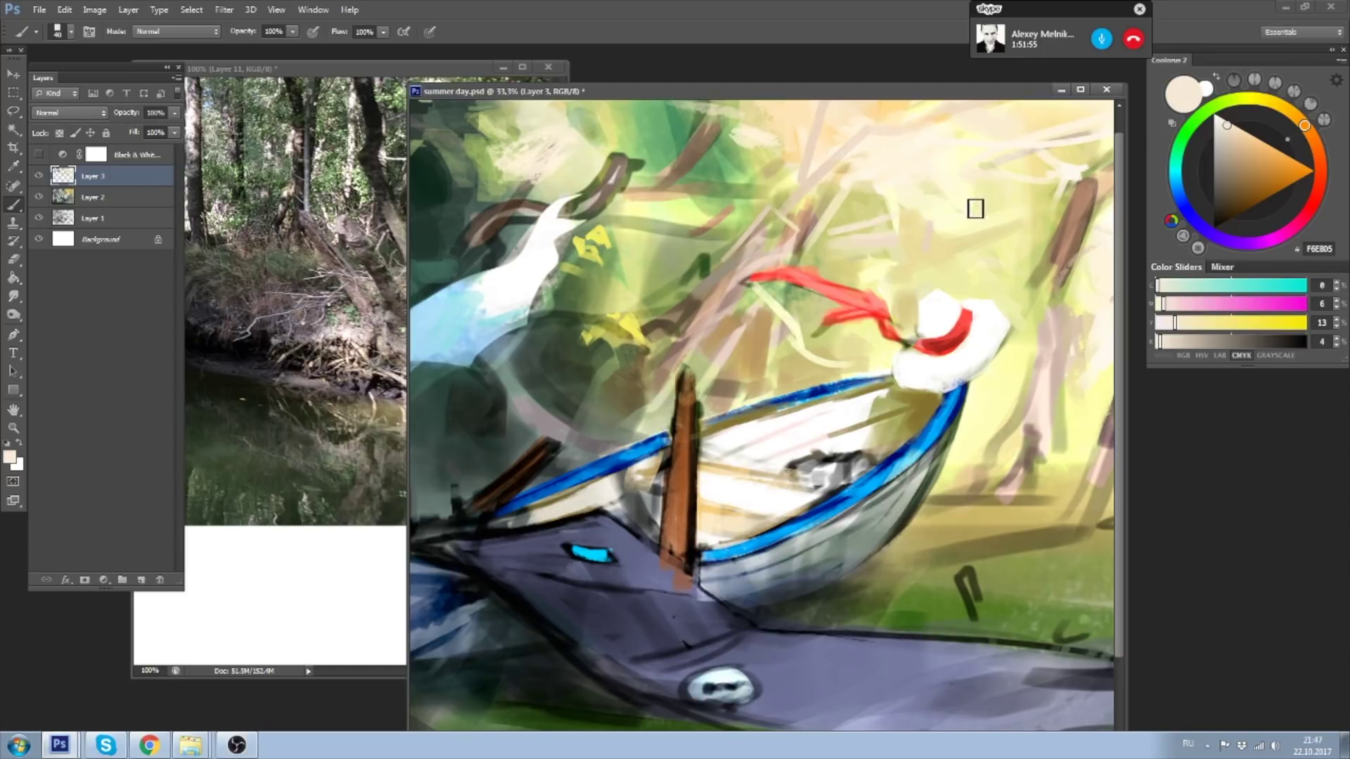
pyautogui.keyDown('alt'); pyautogui.click(981, 125); pyautogui.keyUp('alt')
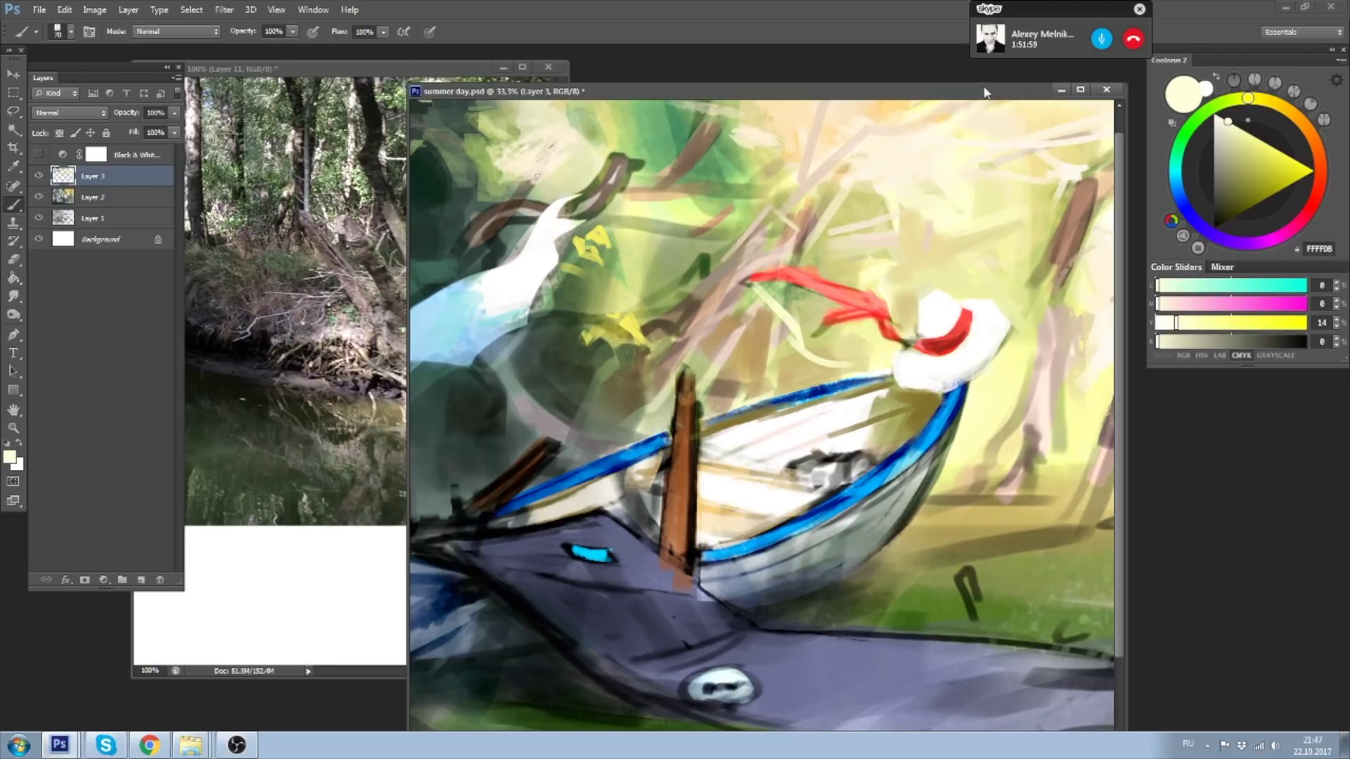
pyautogui.moveTo(985, 92); pyautogui.dragTo(976, 87)
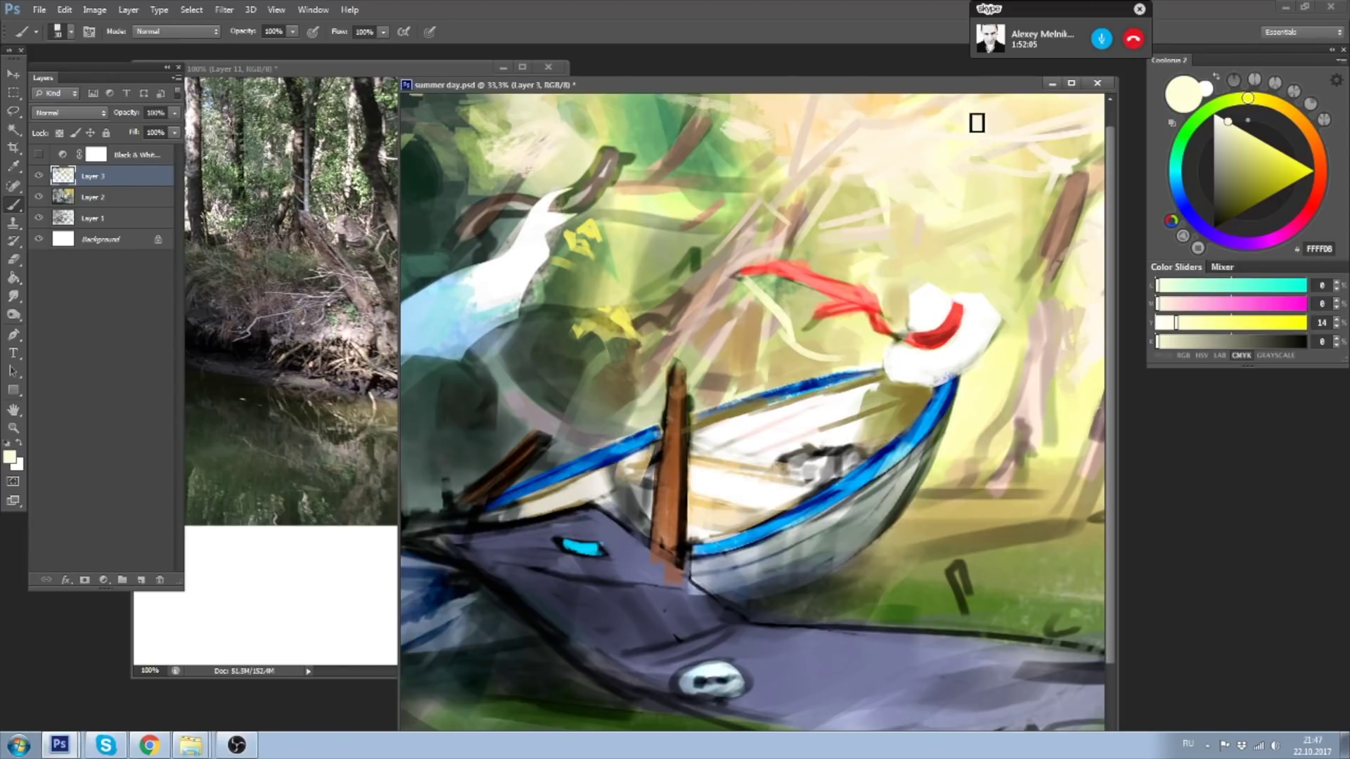
pyautogui.click(1225, 118)
pyautogui.keyDown('alt'); pyautogui.click(1027, 180); pyautogui.keyUp('alt')
pyautogui.keyDown('alt'); pyautogui.click(1041, 248); pyautogui.keyUp('alt')
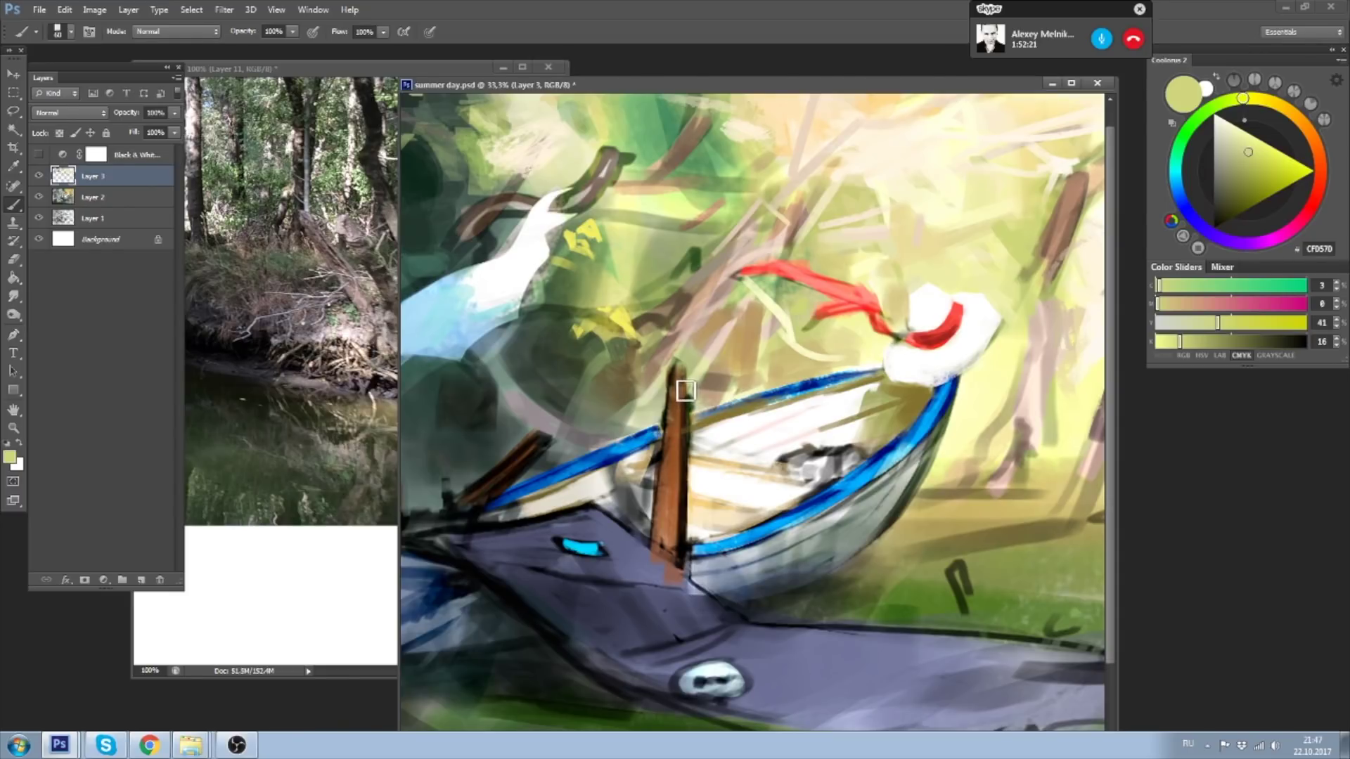
# - Fit the painting in its window, then show it full screen on black and zoom in
pyautogui.moveTo(822, 220); pyautogui.dragTo(797, 285)
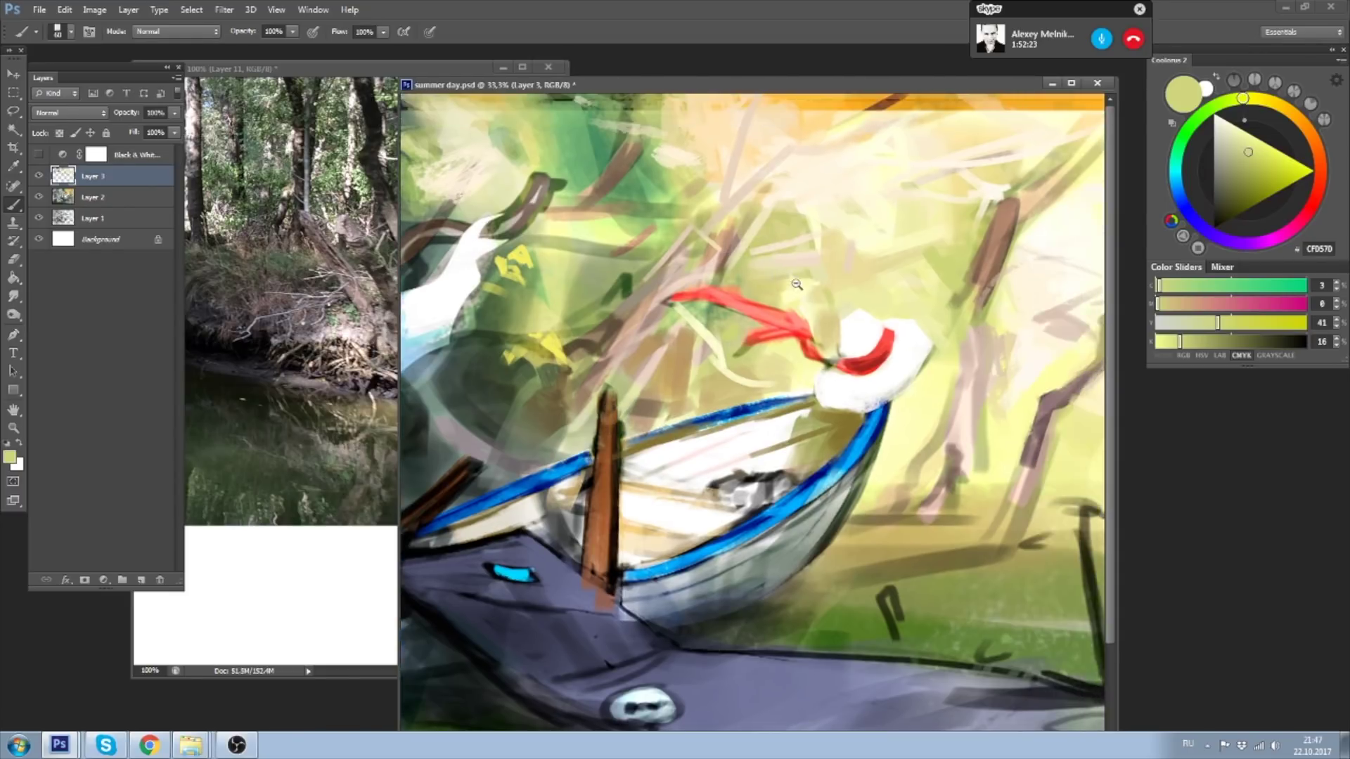
pyautogui.hotkey('ctrl', '-')
pyautogui.hotkey('ctrl', '-')
pyautogui.hotkey('ctrl', '+')
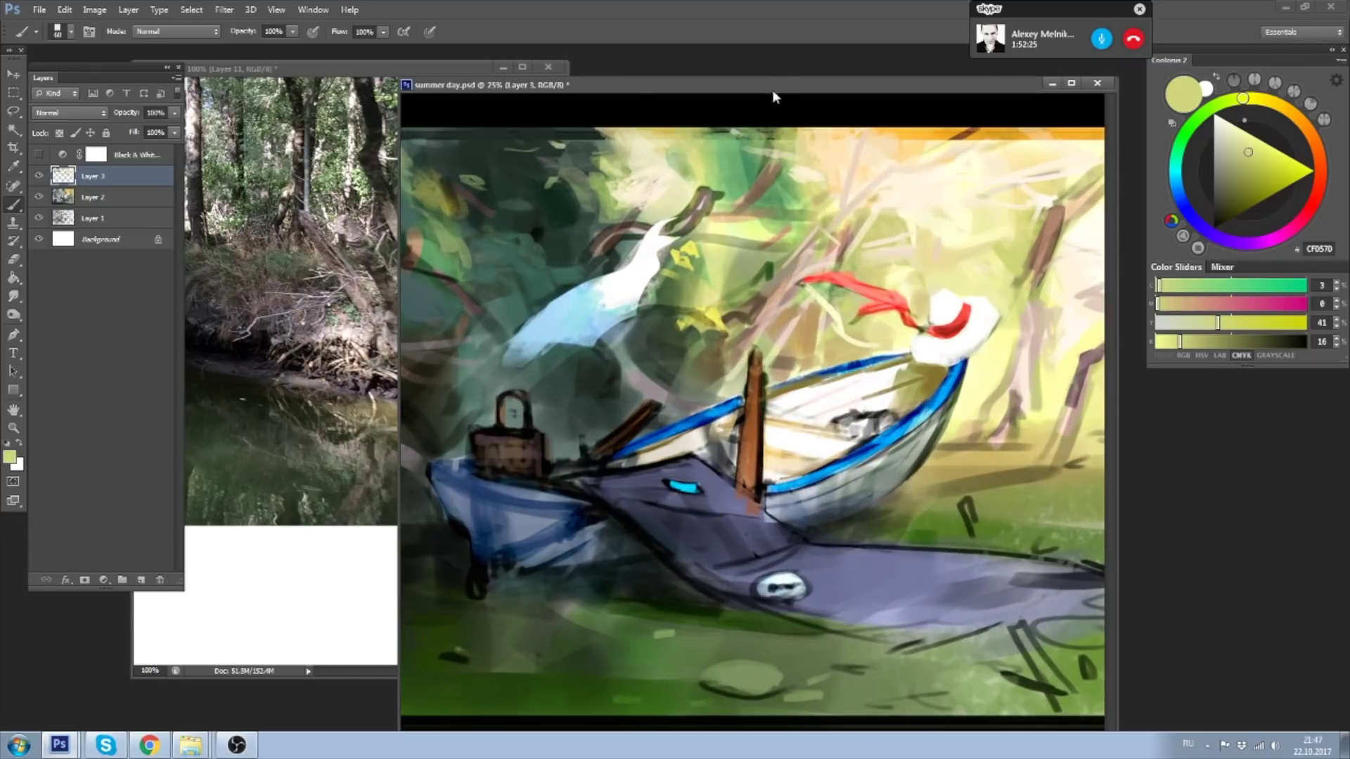
pyautogui.moveTo(772, 90); pyautogui.dragTo(768, 74)
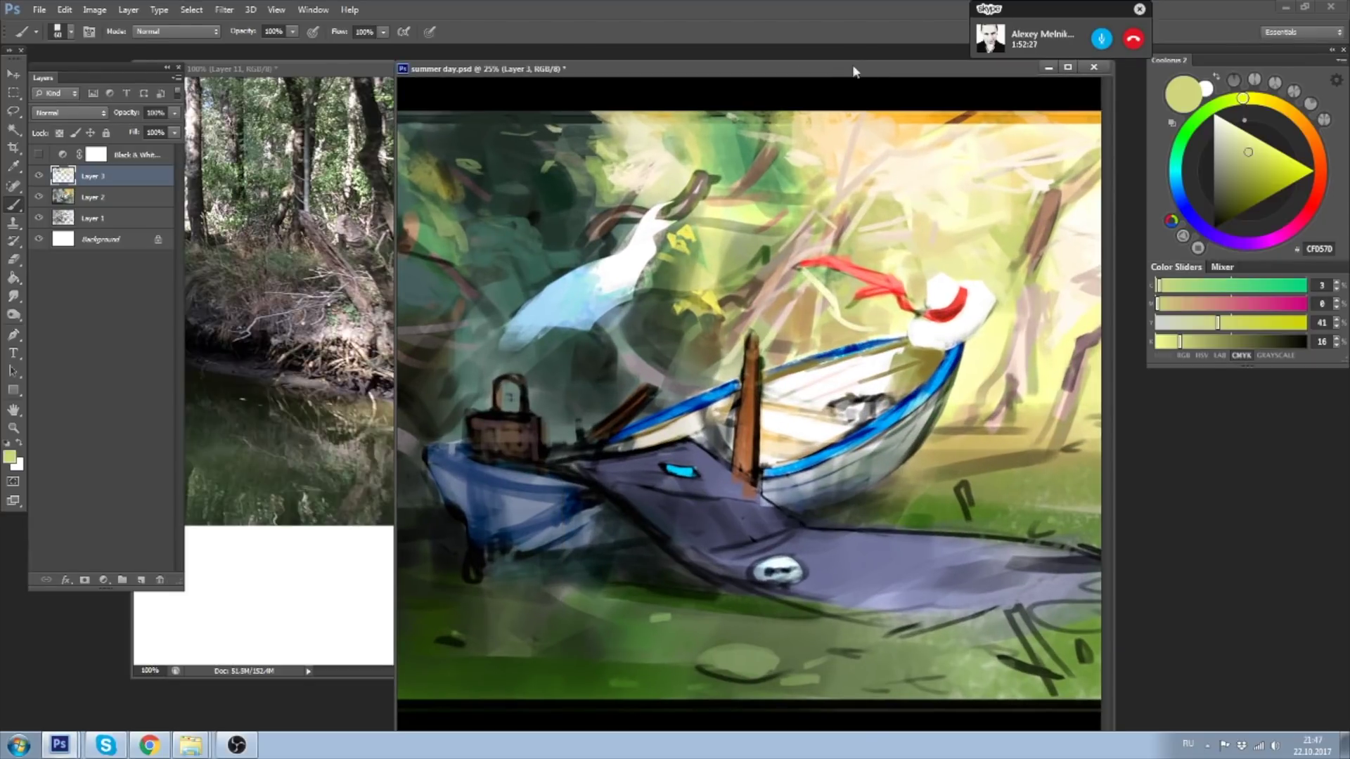
pyautogui.press('f')
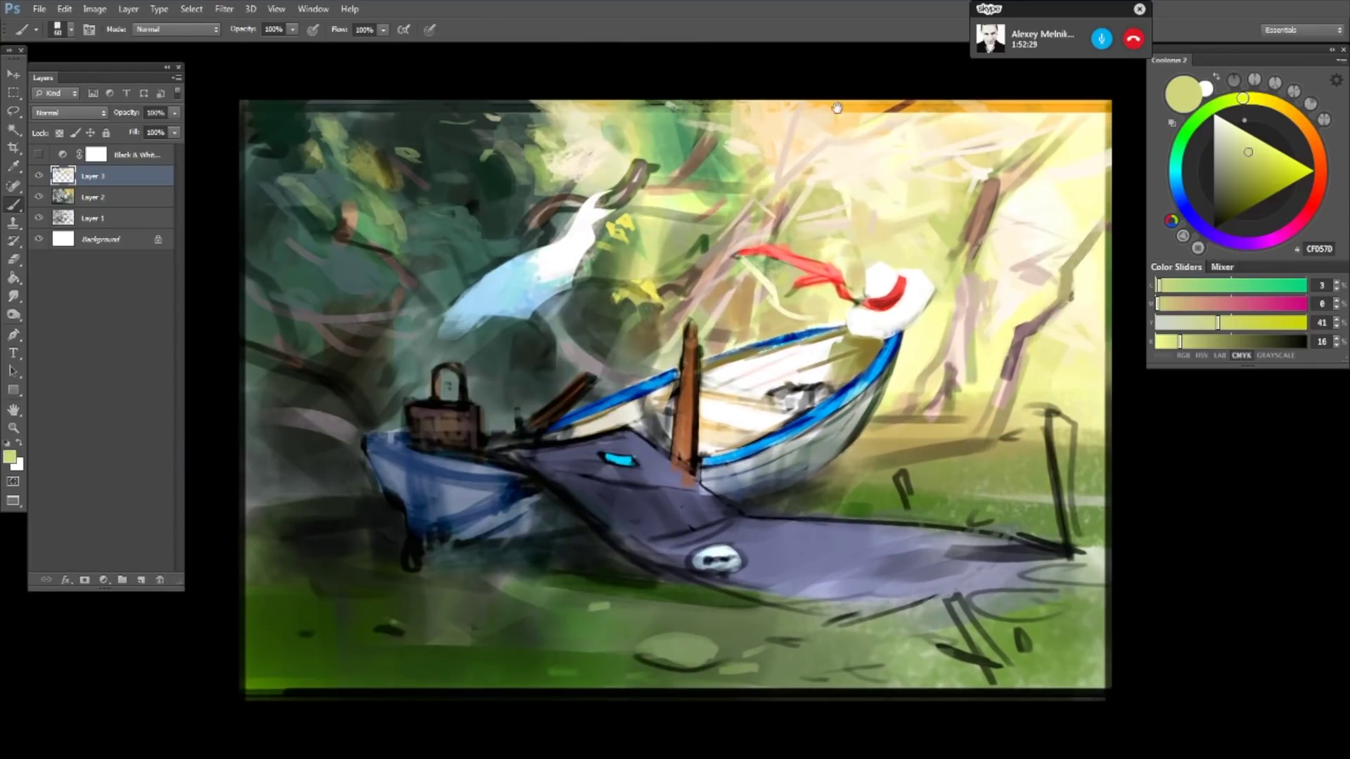
pyautogui.scroll(1, 836, 108)
pyautogui.scroll(1, 808, 112)
pyautogui.scroll(1, 773, 118)
pyautogui.scroll(1, 743, 123)
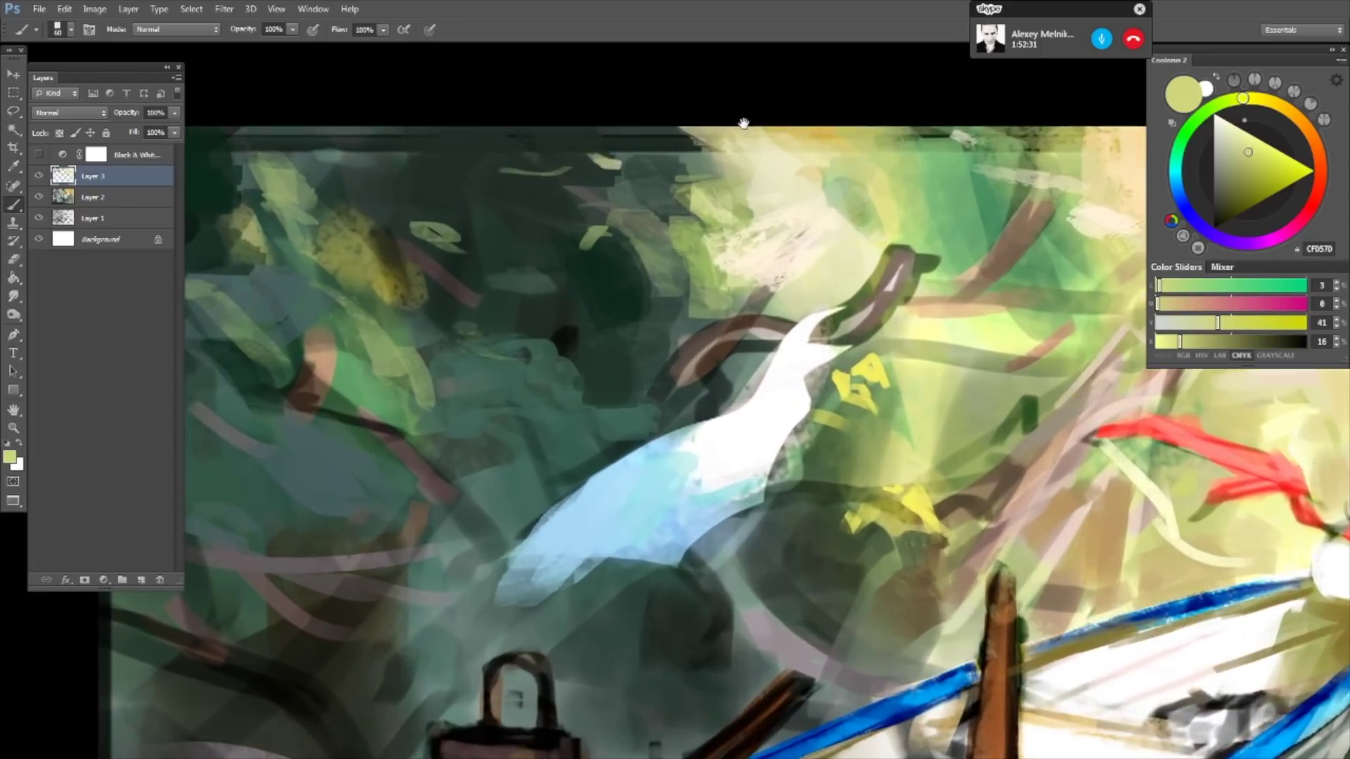
# - Sample a pale yellow and a muted green while adjusting zoom and position
pyautogui.keyDown('alt'); pyautogui.click(862, 173); pyautogui.keyUp('alt')
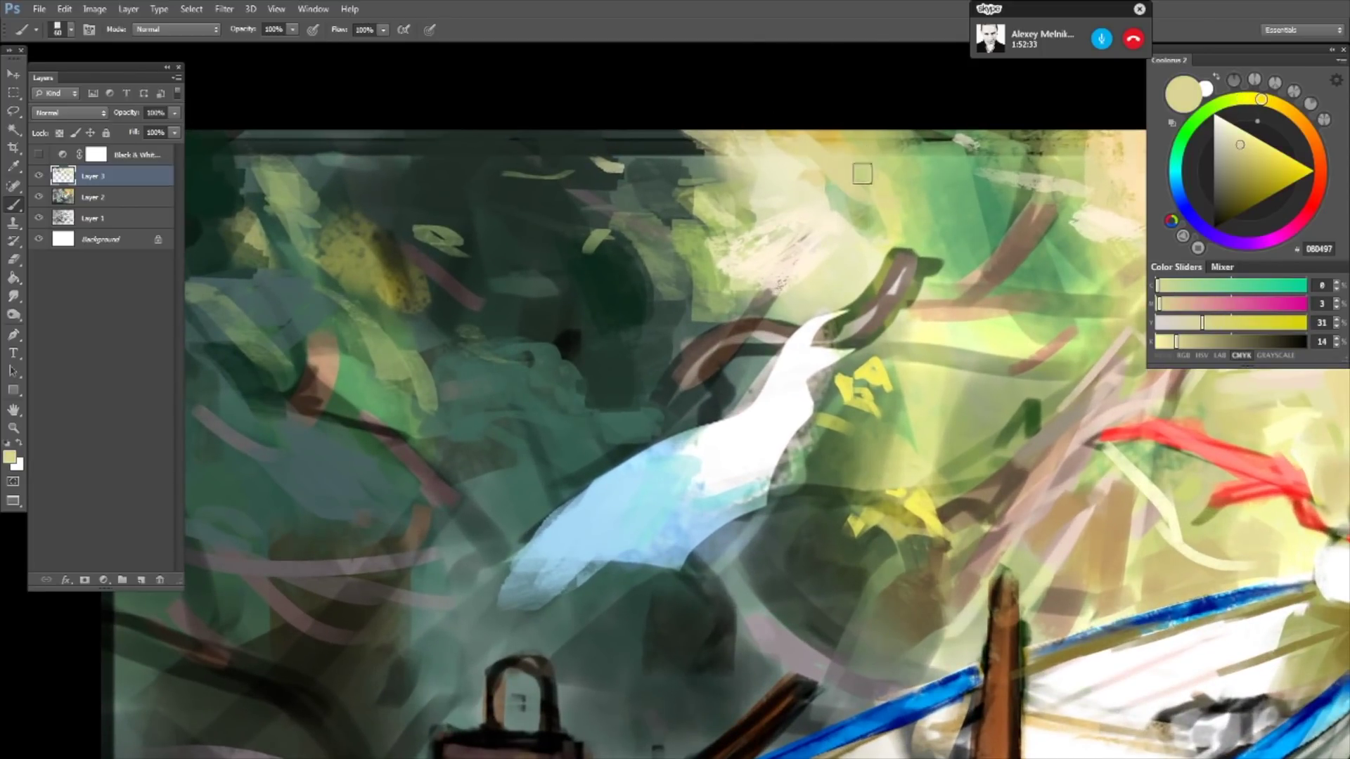
pyautogui.keyDown('alt'); pyautogui.click(935, 160); pyautogui.keyUp('alt')
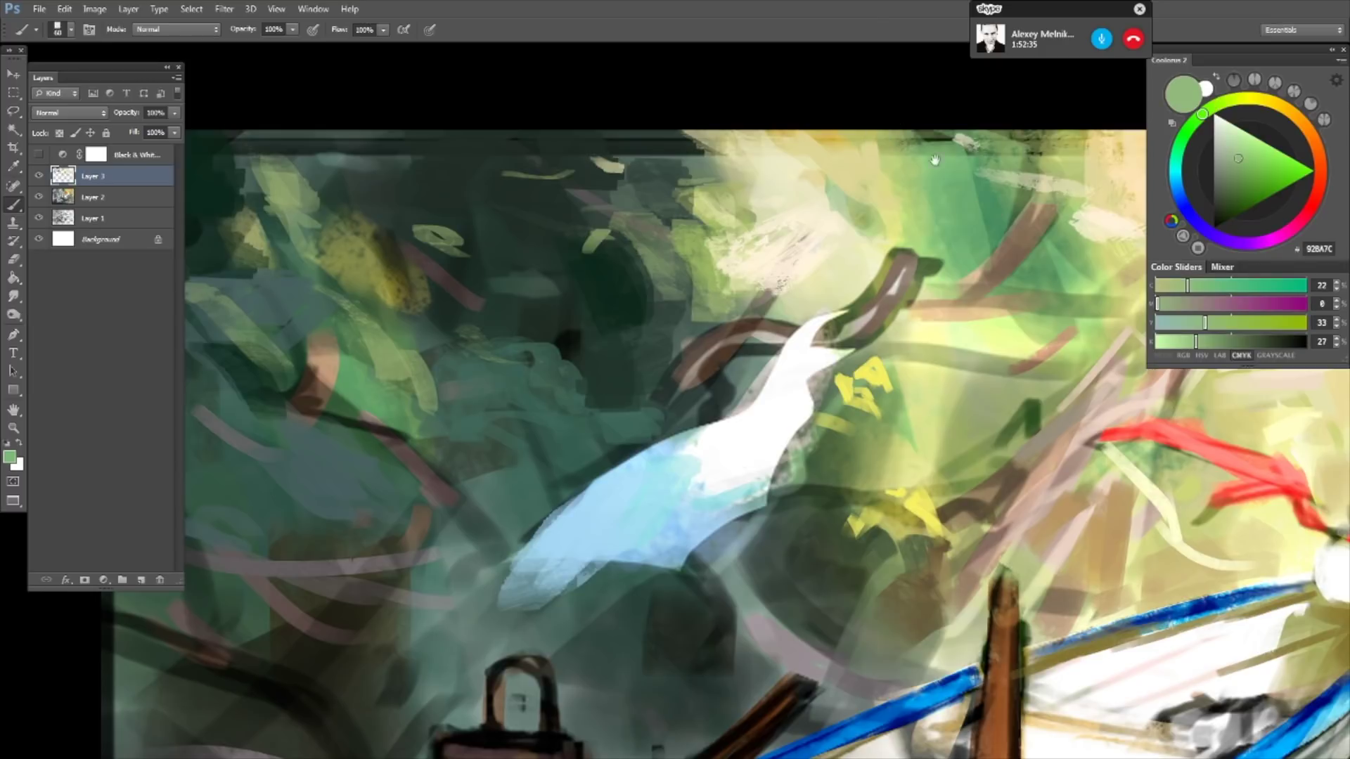
pyautogui.scroll(-2, 935, 160)
pyautogui.scroll(1, 935, 161)
pyautogui.scroll(1, 935, 161)
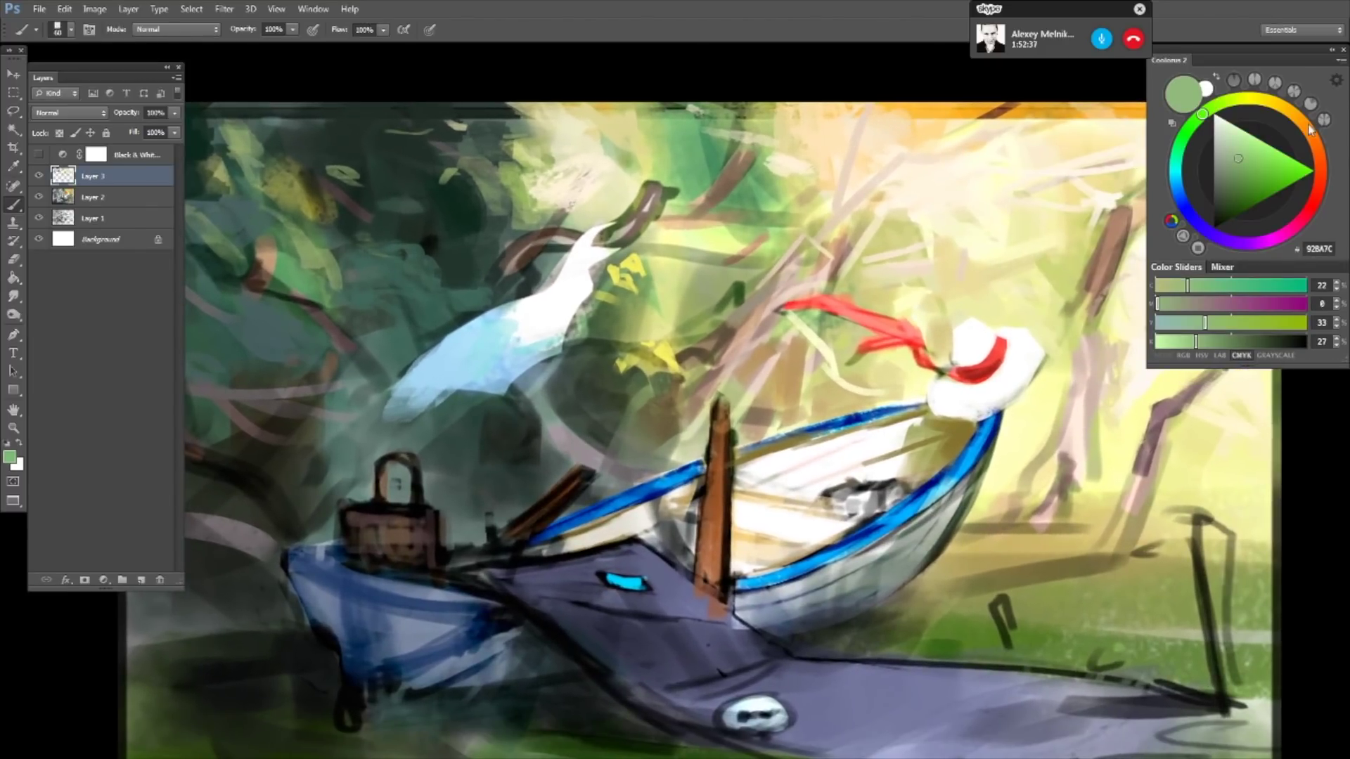
pyautogui.scroll(-1, 985, 167)
pyautogui.scroll(-1, 914, 162)
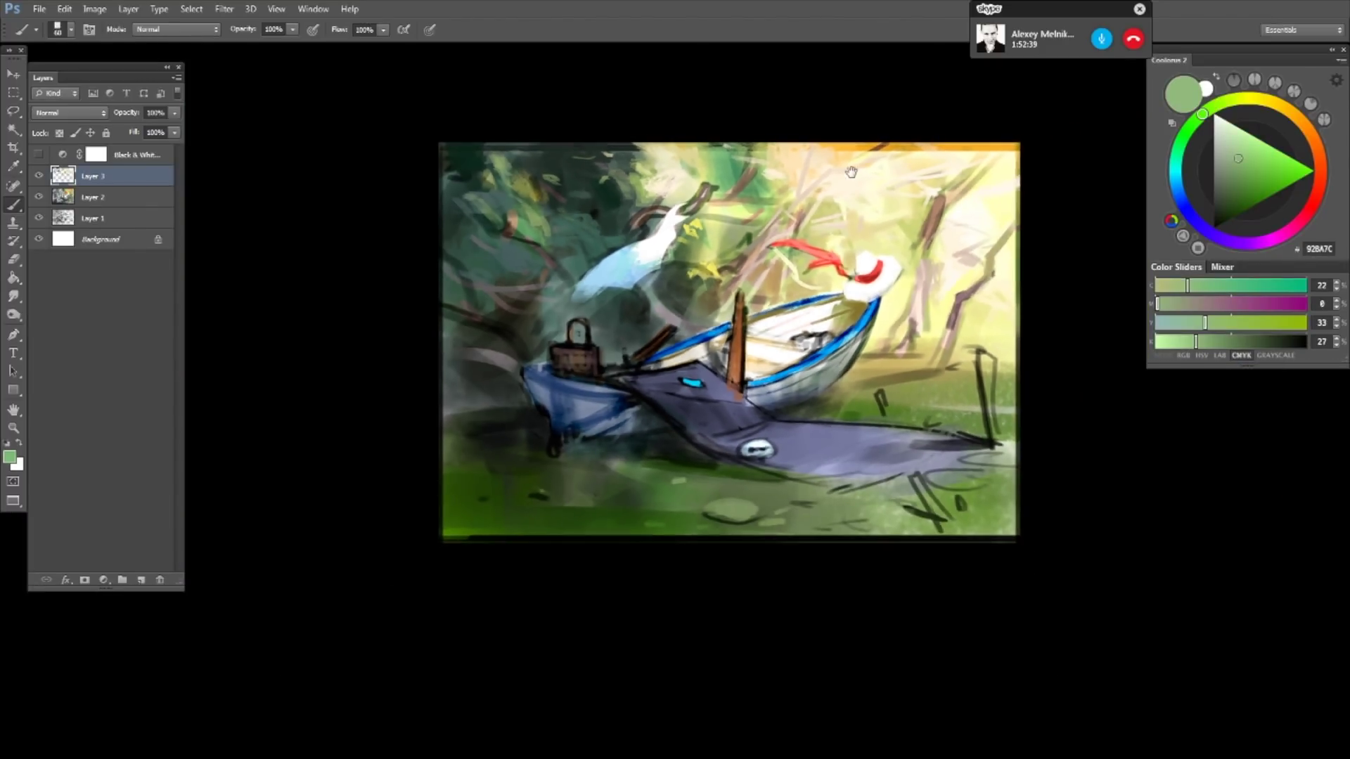
pyautogui.scroll(1, 849, 166)
pyautogui.moveTo(849, 166); pyautogui.dragTo(851, 185)
# - Mirror the canvas horizontally and sample the golden orange E8B339 from the top band
pyautogui.hotkey('ctrl', 'shift', 'h')
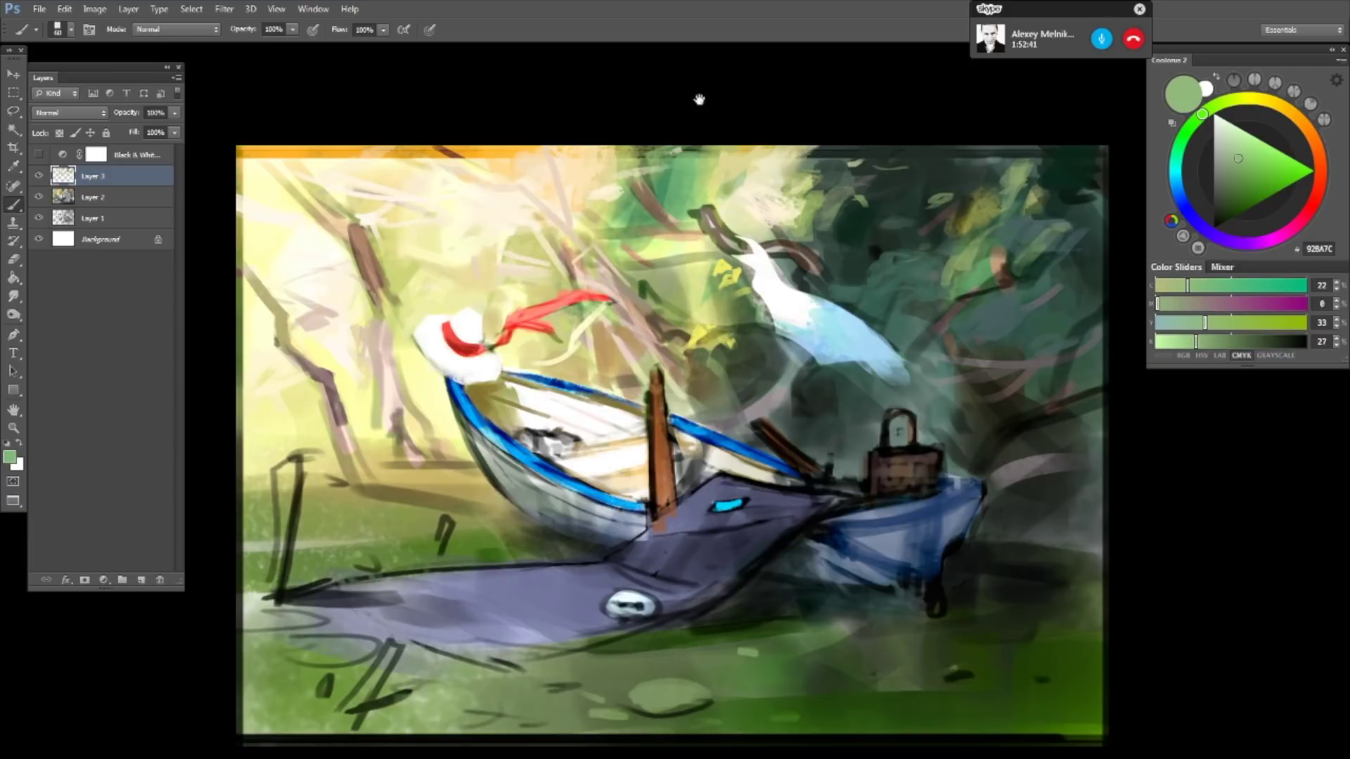
pyautogui.scroll(1, 741, 94)
pyautogui.moveTo(612, 96); pyautogui.dragTo(708, 93)
pyautogui.keyDown('alt'); pyautogui.click(735, 120); pyautogui.keyUp('alt')
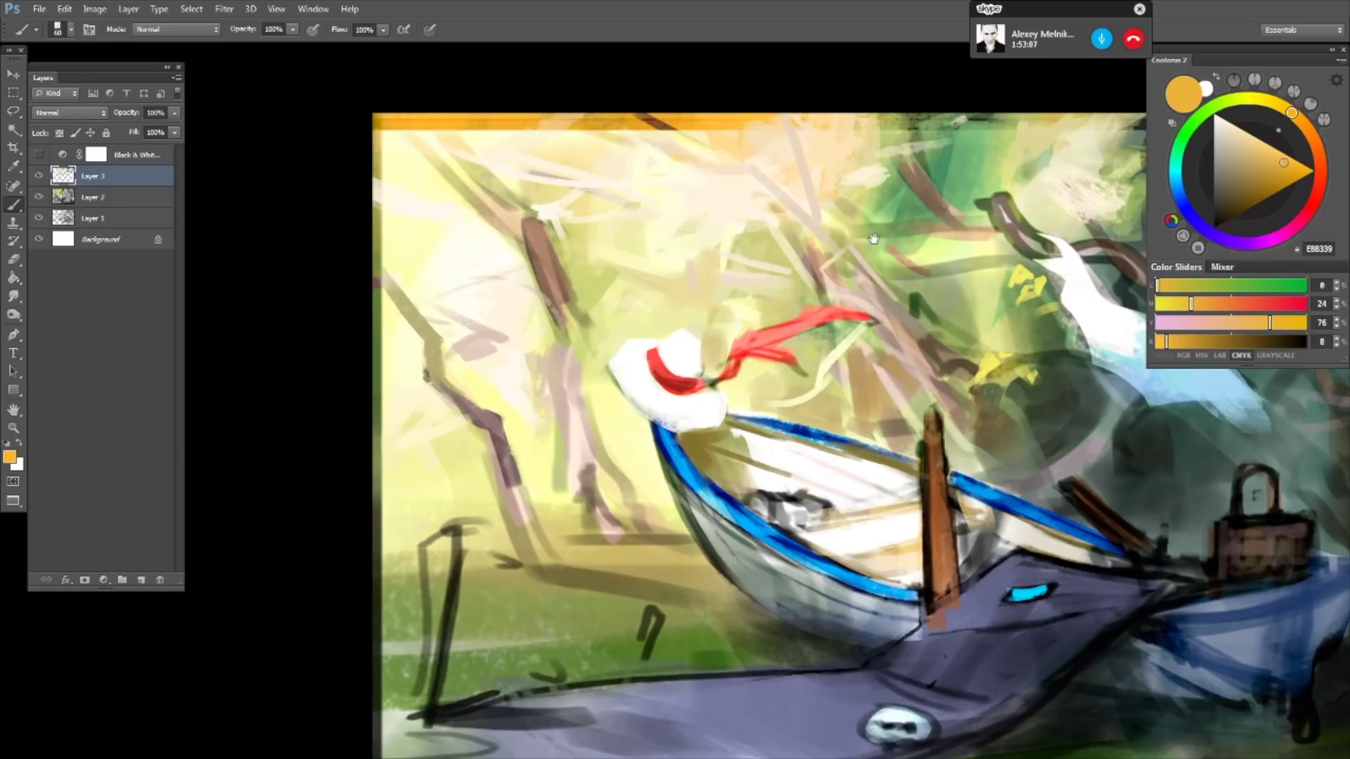
# - Sample a light beige, zoom out, and flip the canvas back to normal orientation
pyautogui.moveTo(957, 224)
pyautogui.mouseDown()
pyautogui.moveTo(654, 122)
pyautogui.moveTo(641, 131)
pyautogui.mouseUp()
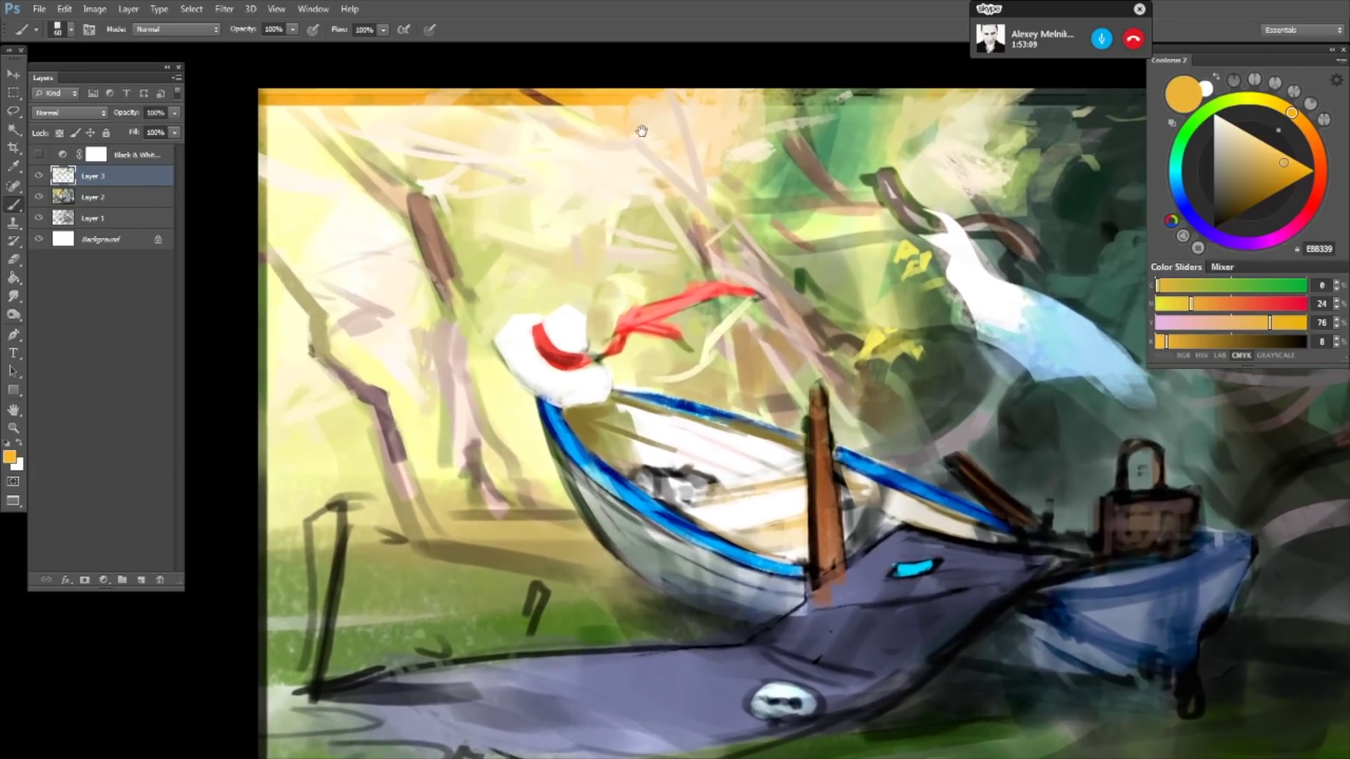
pyautogui.keyDown('alt'); pyautogui.click(644, 140); pyautogui.keyUp('alt')
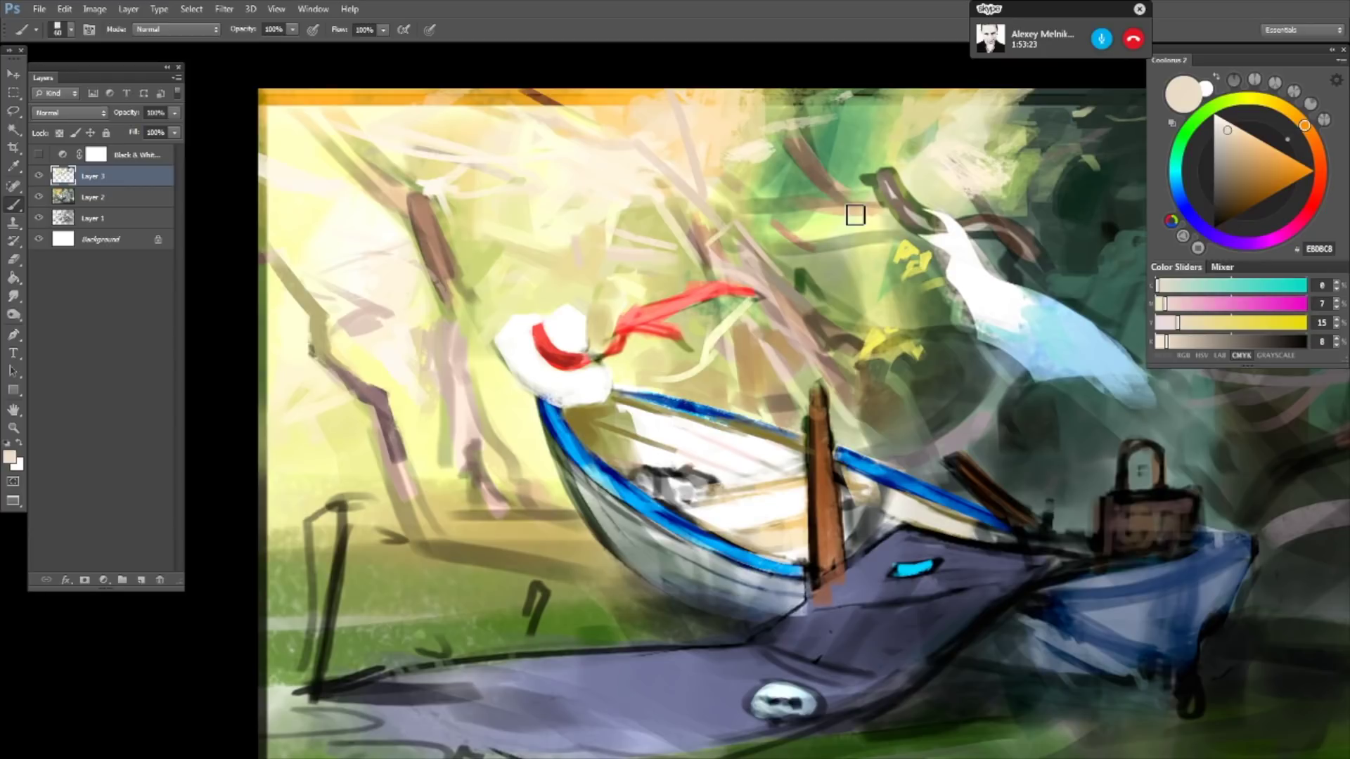
pyautogui.hotkey('ctrl', '-')
pyautogui.hotkey('ctrl', '-')
pyautogui.hotkey('ctrl', '-')
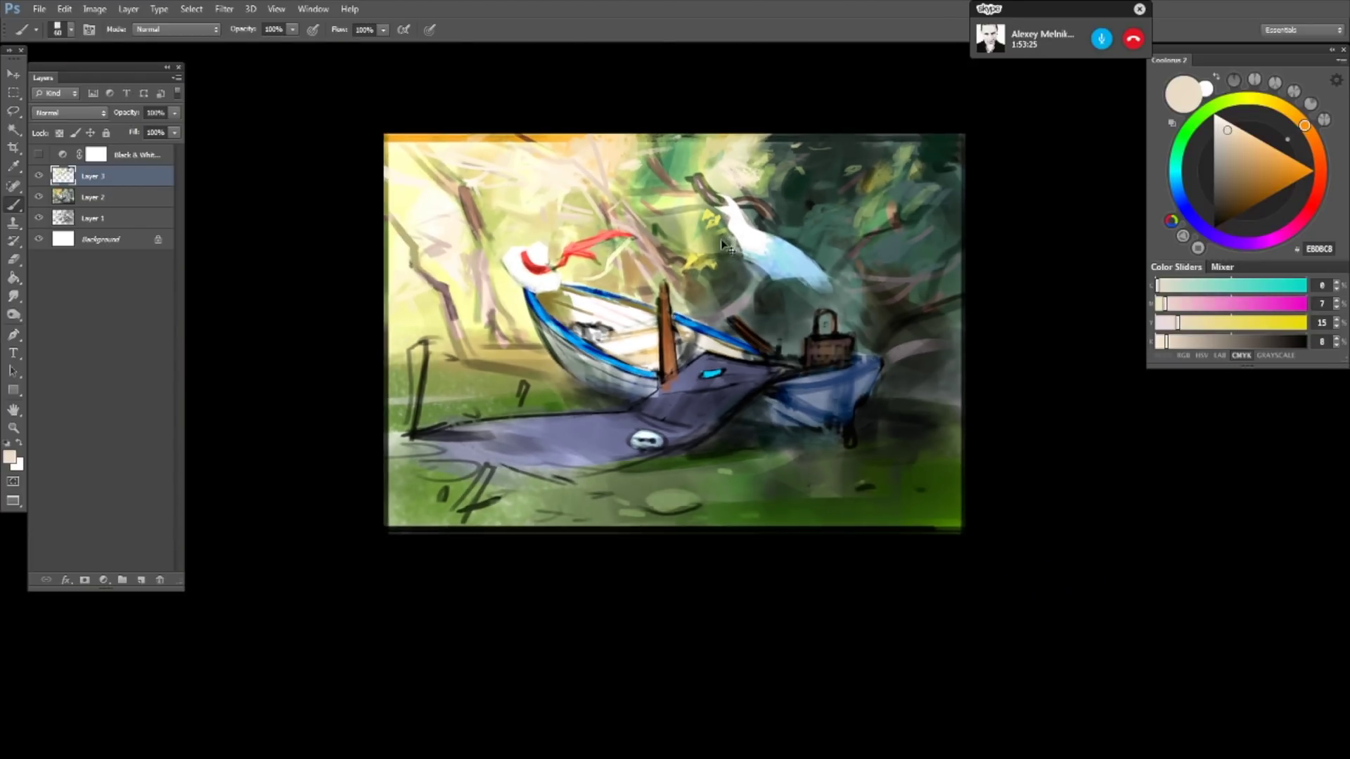
pyautogui.press('h')
# - Sample the dark grey-green 475249 behind the bird and paint a short stroke
pyautogui.scroll(2, 724, 218)
pyautogui.moveTo(527, 146); pyautogui.dragTo(737, 216)
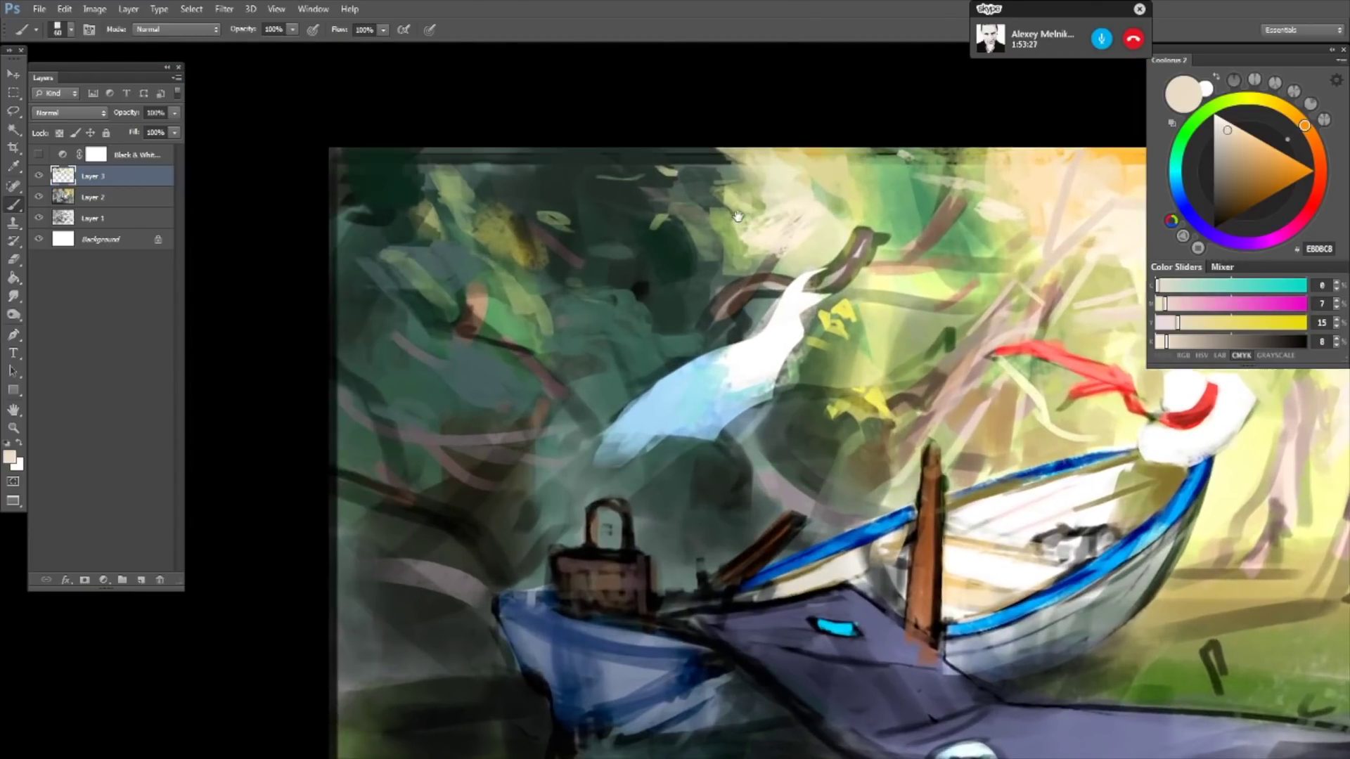
pyautogui.scroll(1, 737, 216)
pyautogui.keyDown('alt'); pyautogui.click(716, 175); pyautogui.keyUp('alt')
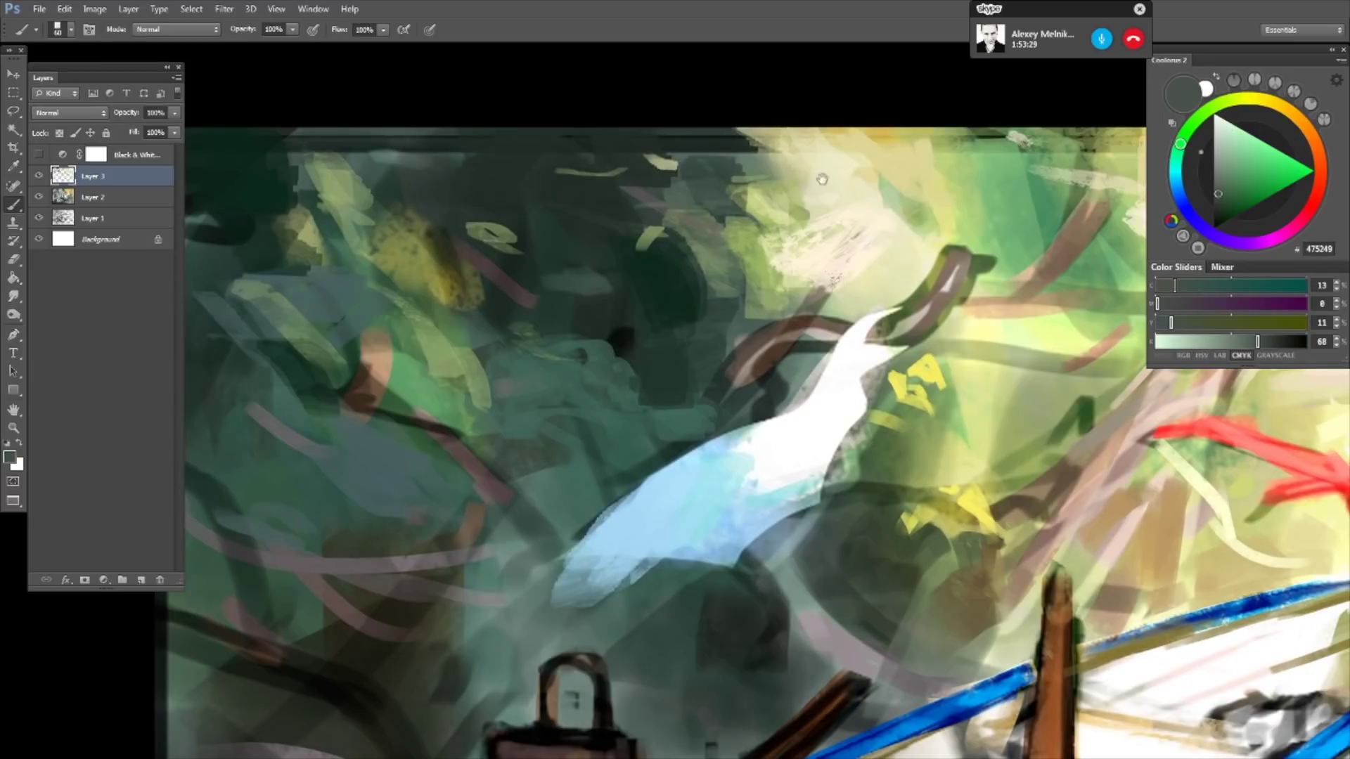
pyautogui.hscroll(2, 819, 179)
pyautogui.moveTo(655, 176); pyautogui.dragTo(693, 185)
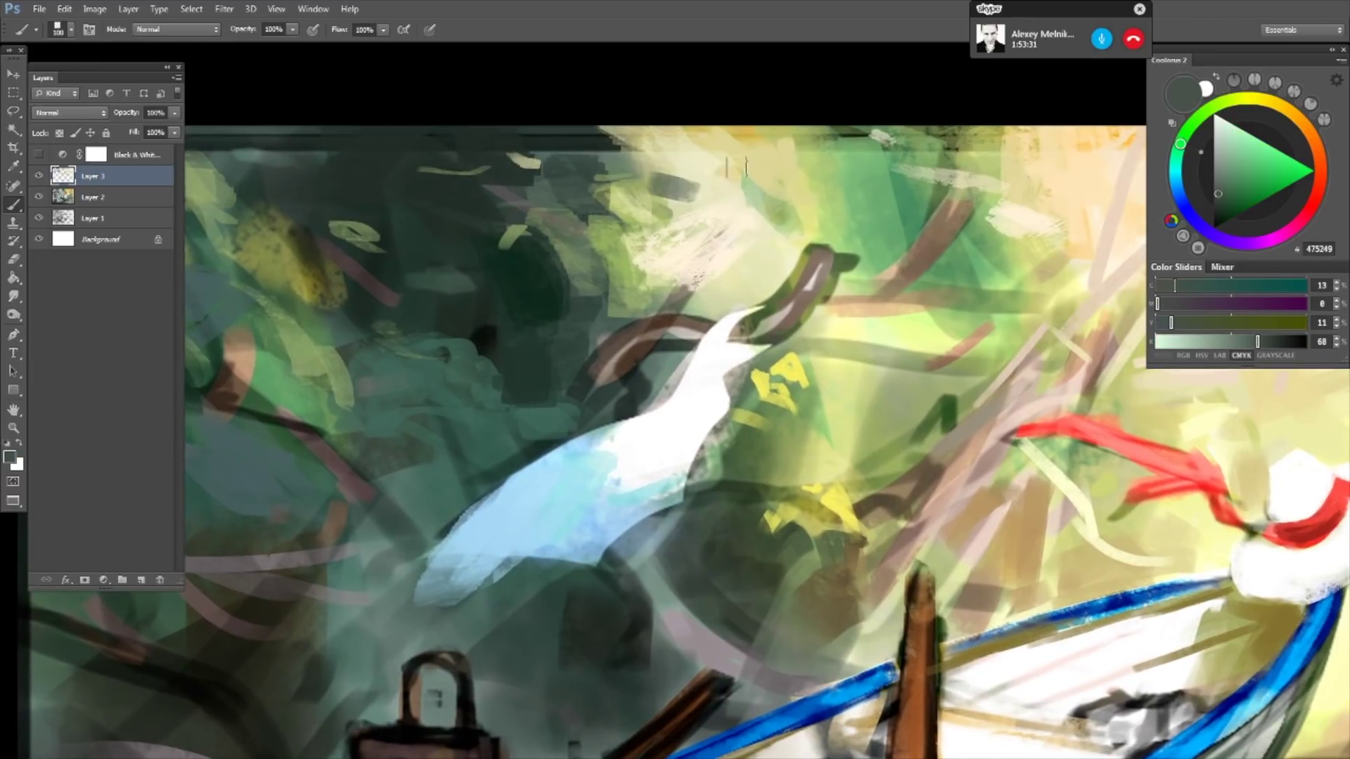
# - Mix a near-black olive green (29312F) and paint dark marks in the foliage above the bird
pyautogui.moveTo(1228, 196); pyautogui.dragTo(1213, 229)
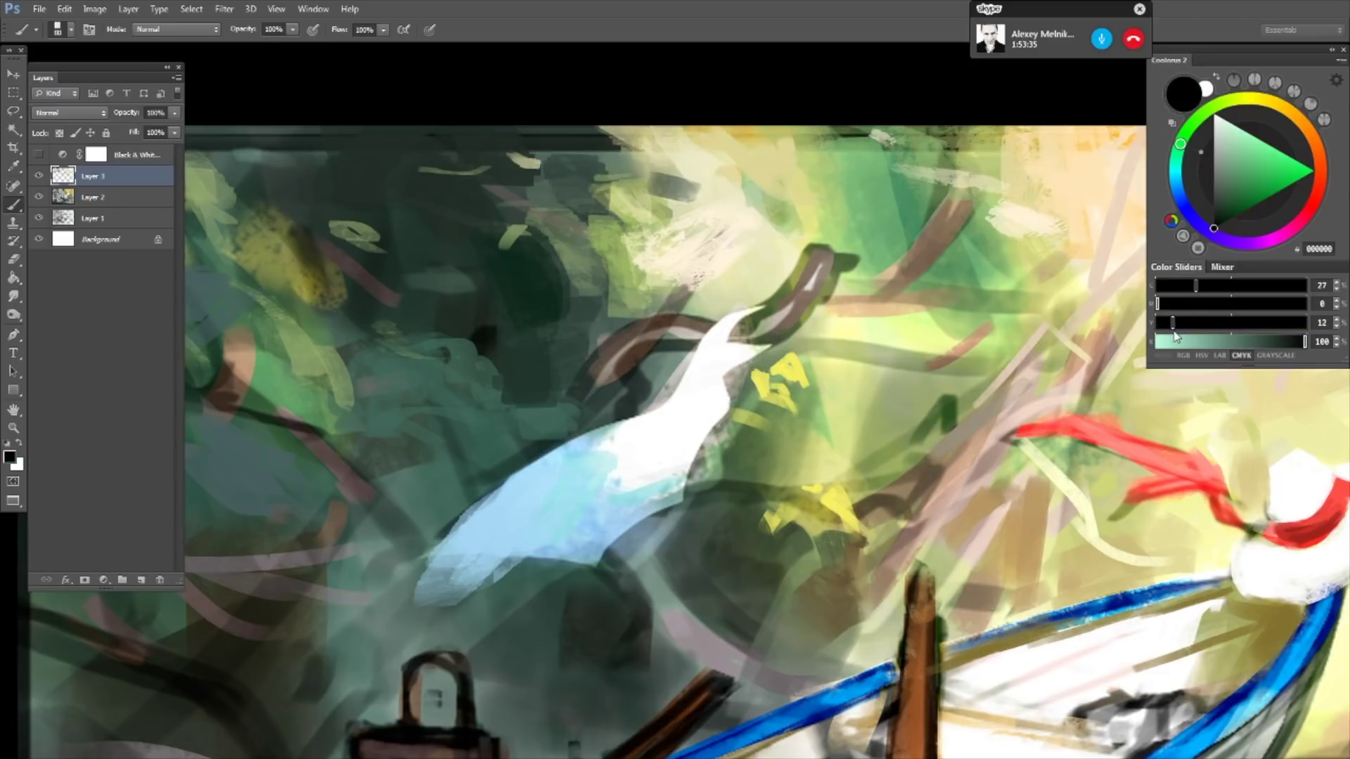
pyautogui.click(1219, 206)
pyautogui.click(1177, 301)
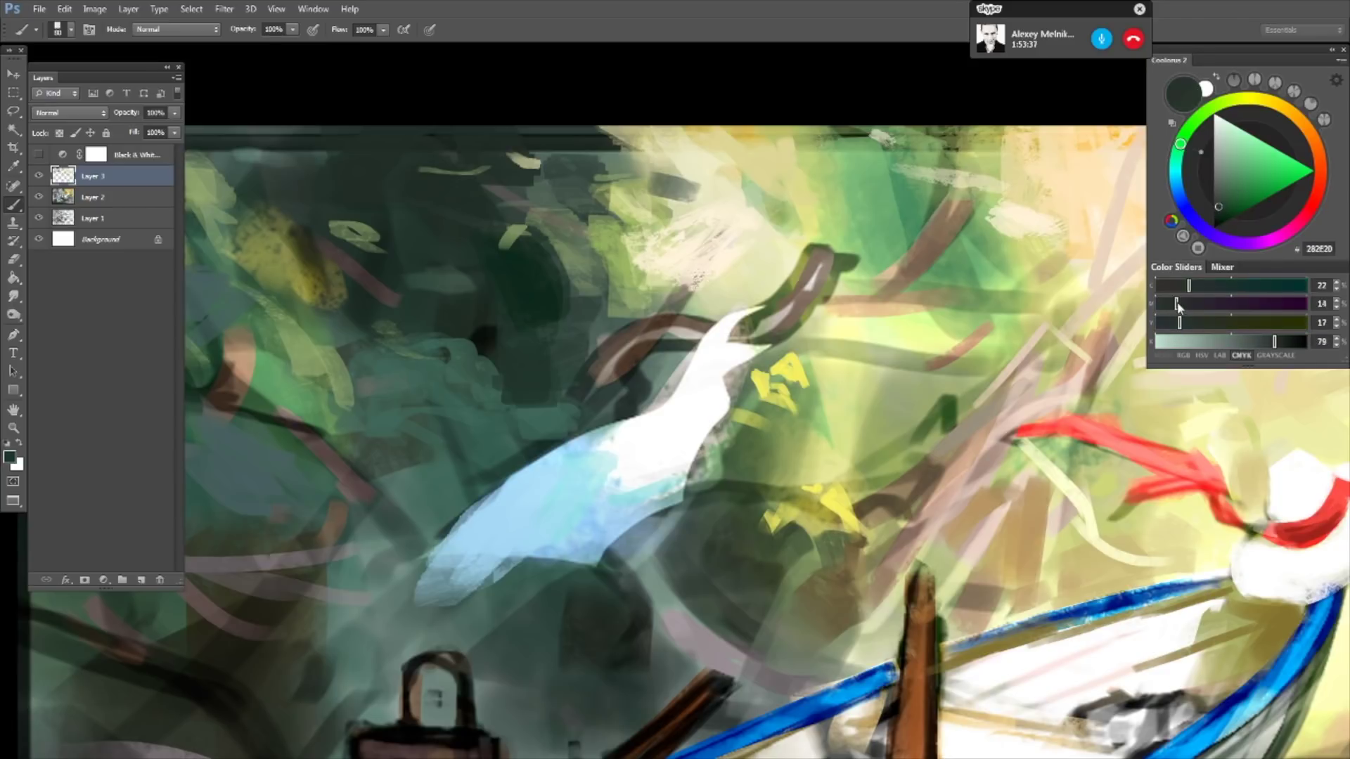
pyautogui.moveTo(1180, 333); pyautogui.dragTo(1173, 322)
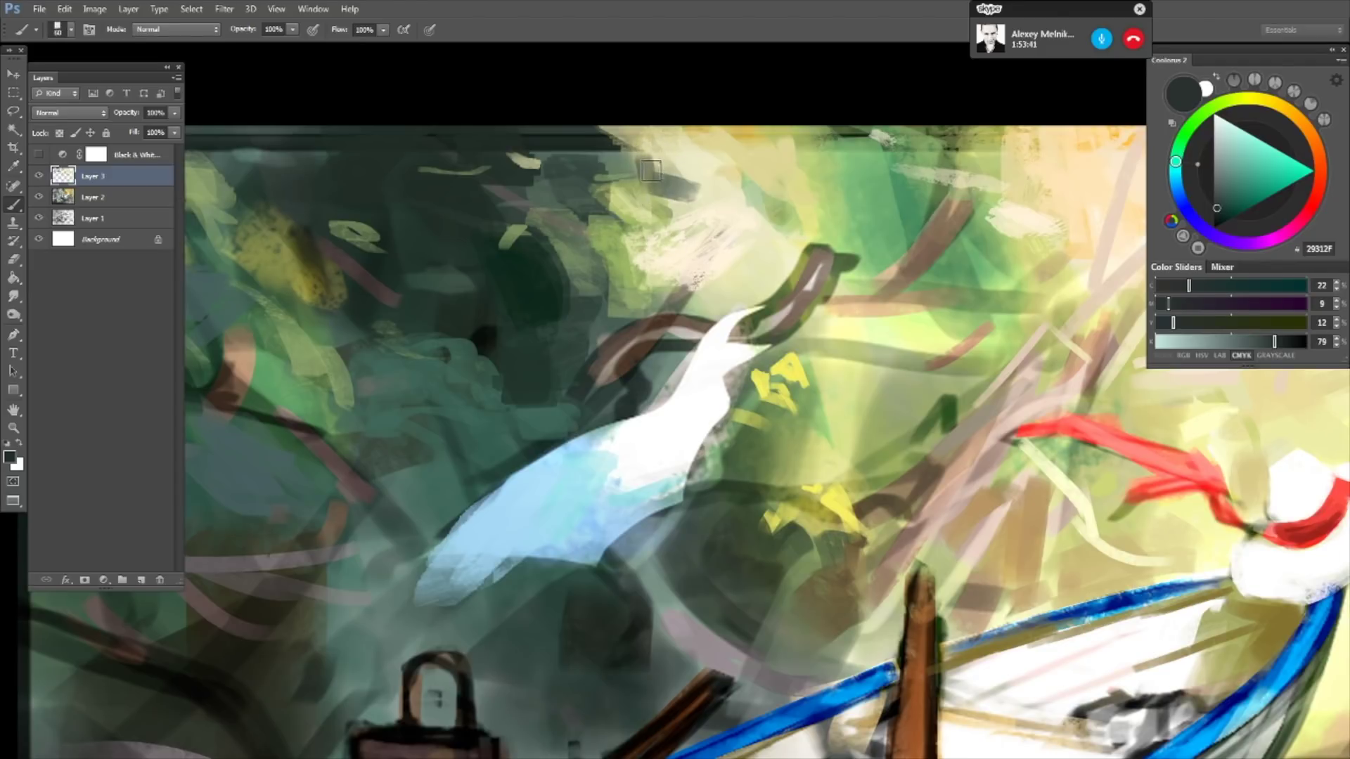
pyautogui.moveTo(644, 163)
pyautogui.mouseDown()
pyautogui.moveTo(695, 195)
pyautogui.moveTo(654, 193)
pyautogui.mouseUp()
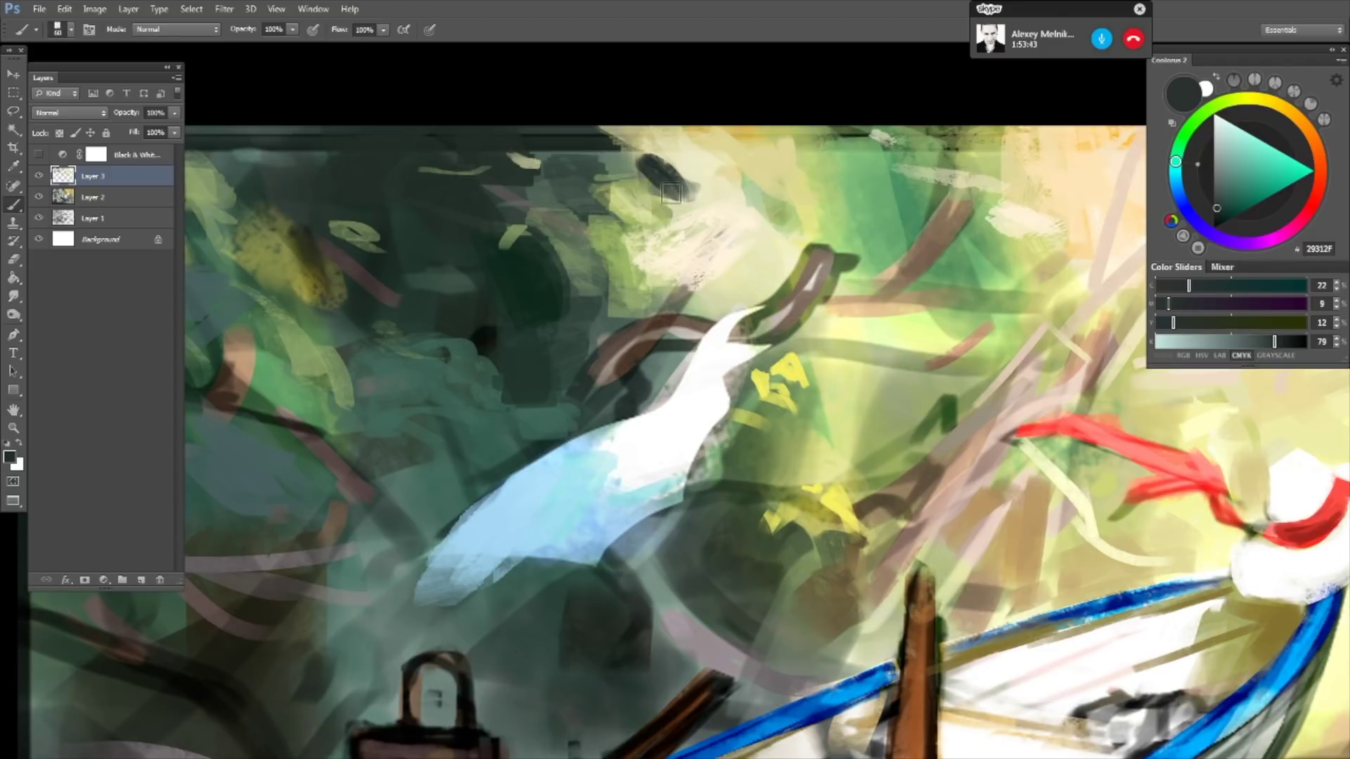
pyautogui.moveTo(656, 203); pyautogui.dragTo(665, 215)
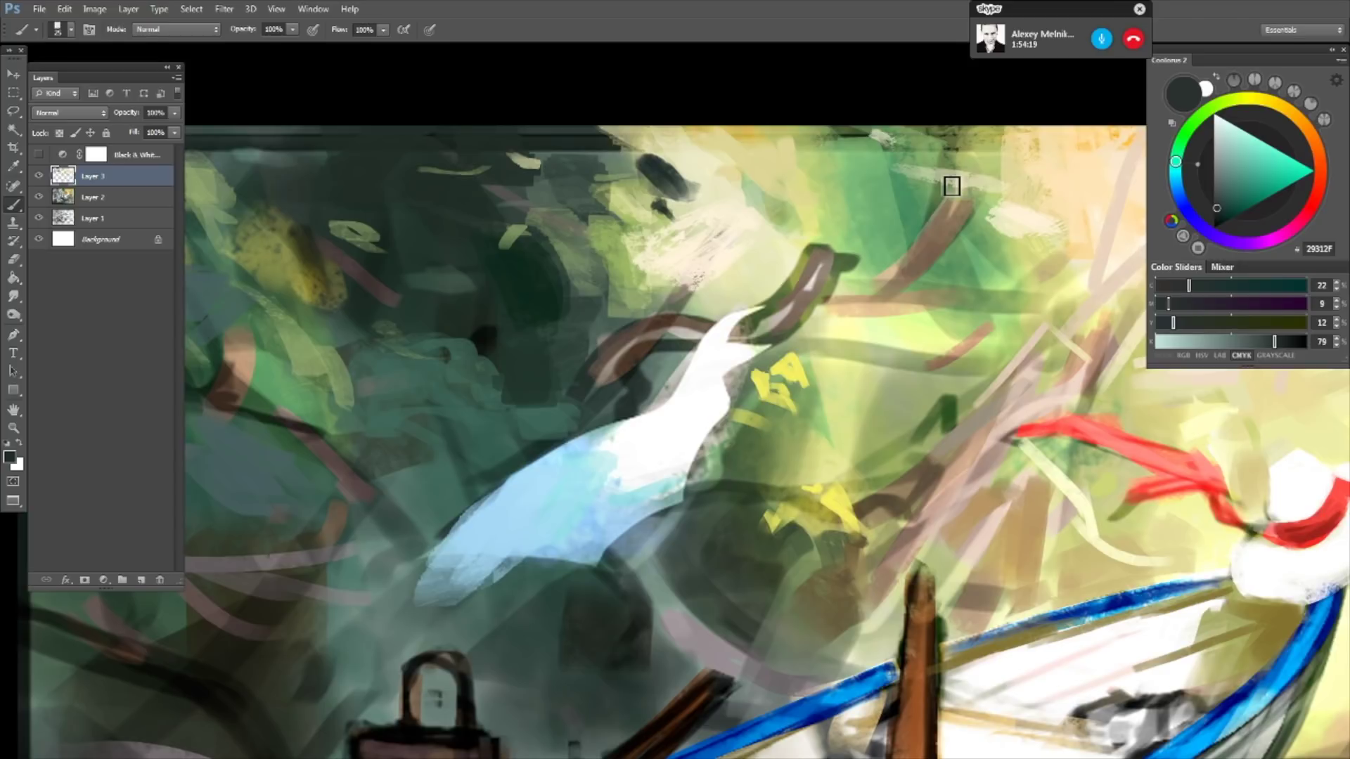
# - Sample a mid green, brighten it to yellow-green B7D85C, and dab it beside the heron's neck
pyautogui.scroll(-1, 752, 211)
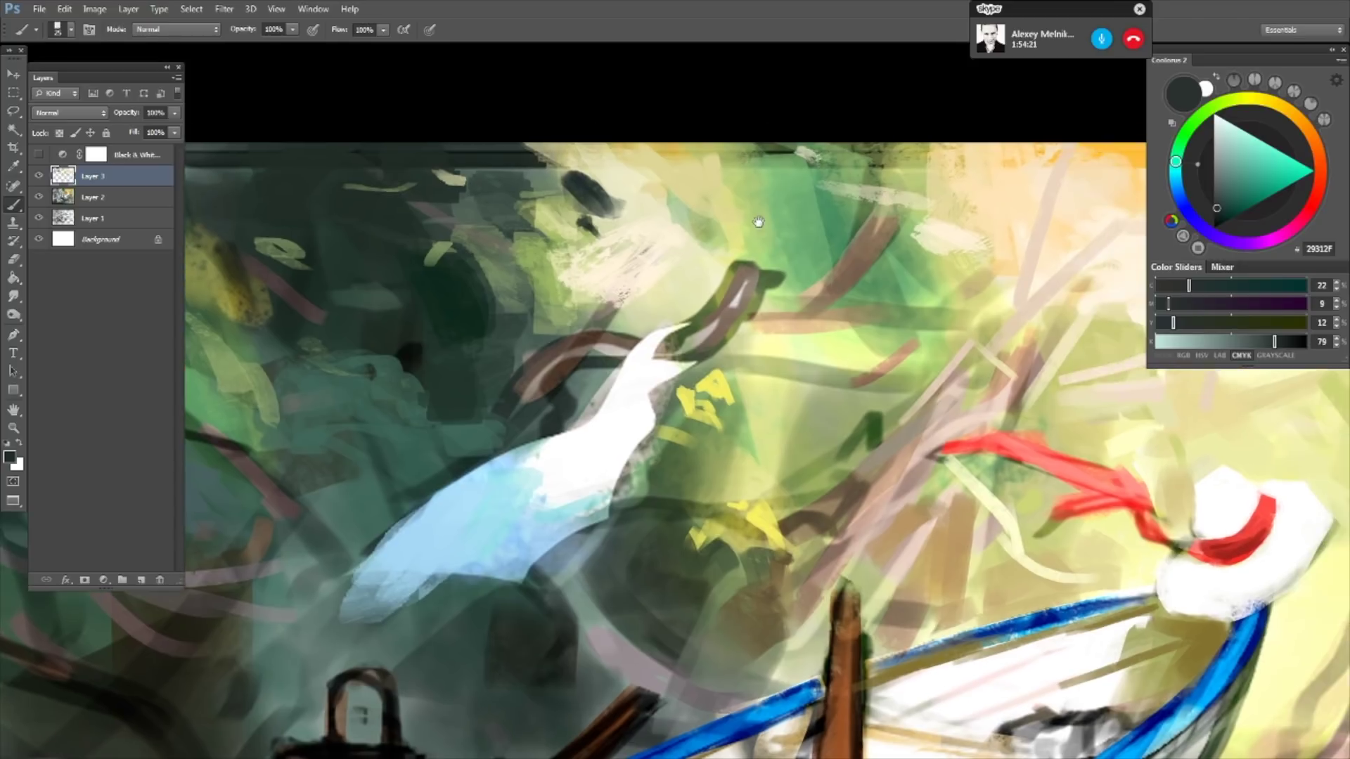
pyautogui.scroll(-2, 724, 182)
pyautogui.scroll(-1, 706, 164)
pyautogui.scroll(2, 705, 163)
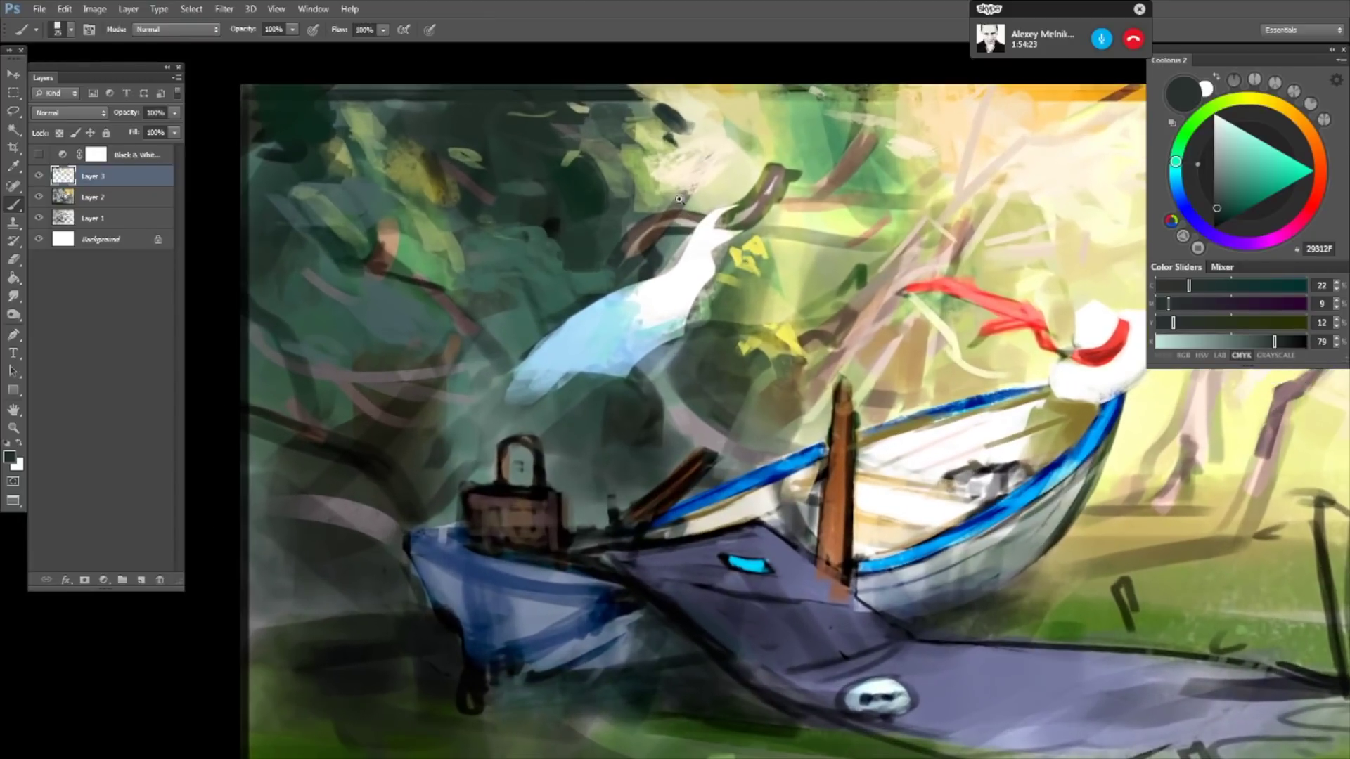
pyautogui.scroll(1, 647, 174)
pyautogui.keyDown('alt'); pyautogui.click(648, 190); pyautogui.keyUp('alt')
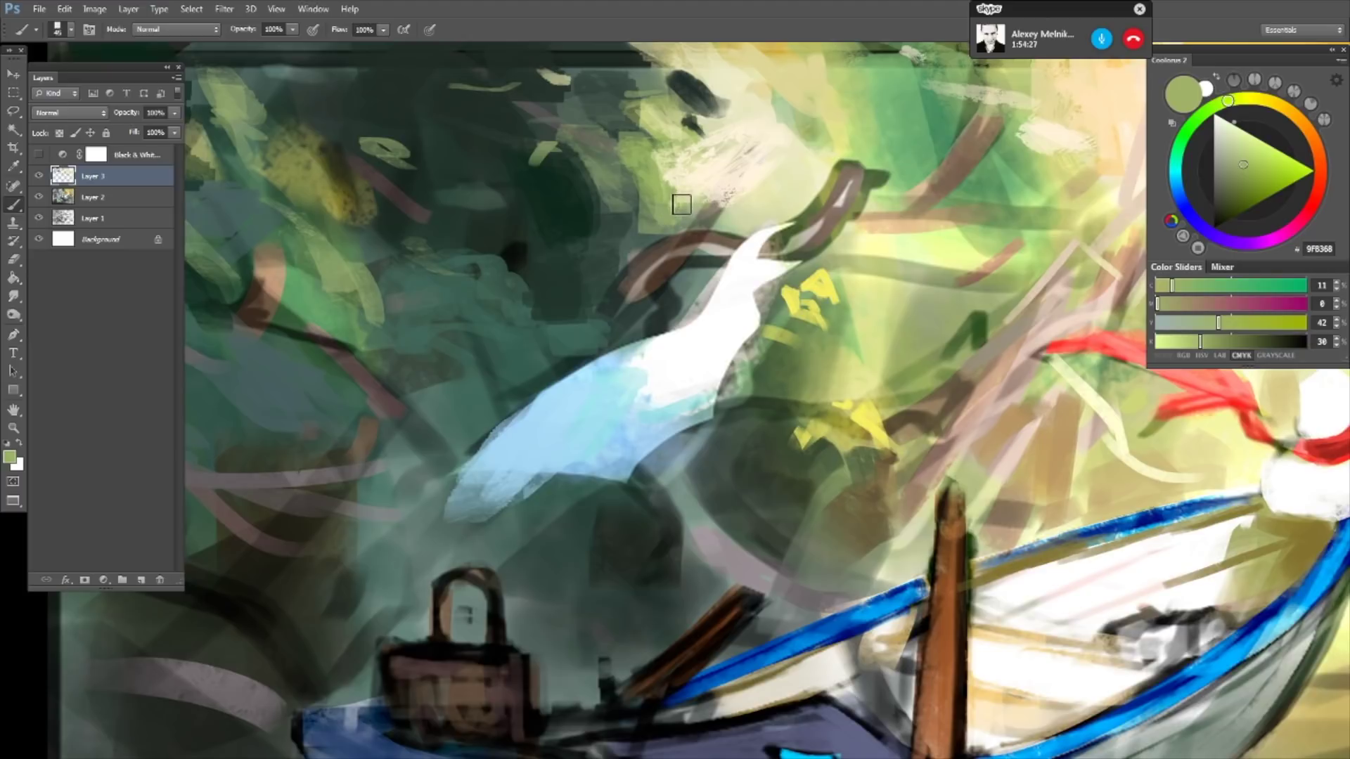
pyautogui.moveTo(1254, 145); pyautogui.dragTo(1260, 157)
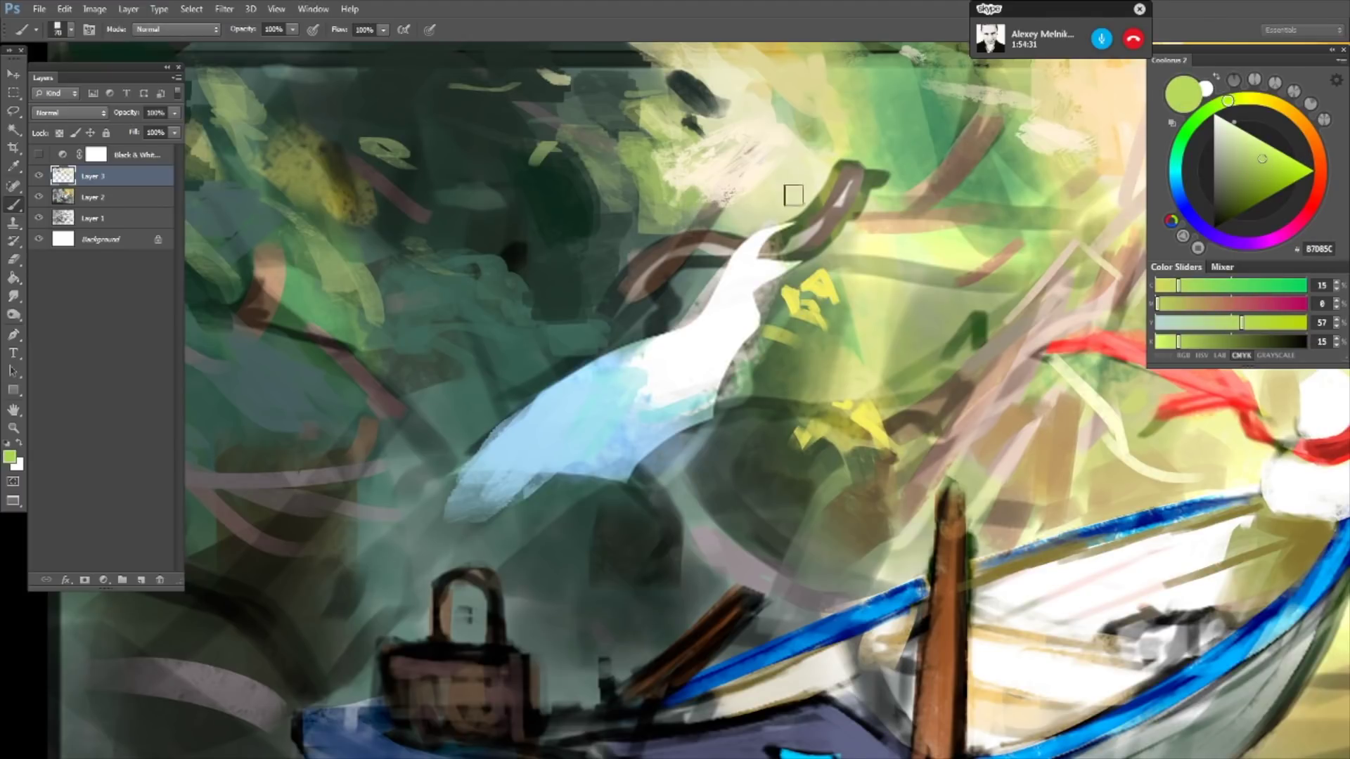
pyautogui.moveTo(701, 196); pyautogui.dragTo(677, 206)
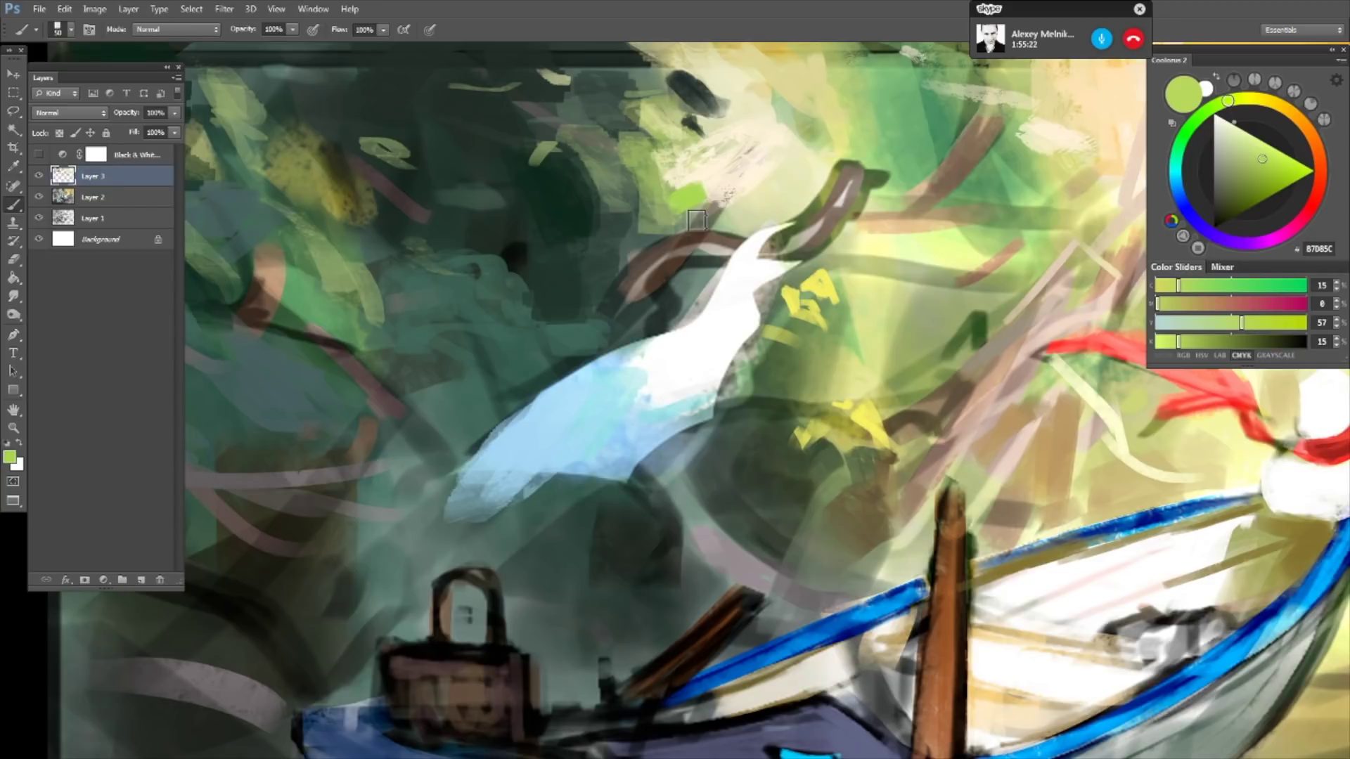
# - Sample a tan from the painting and warm it toward orange in Coolorus
pyautogui.scroll(-3, 766, 127)
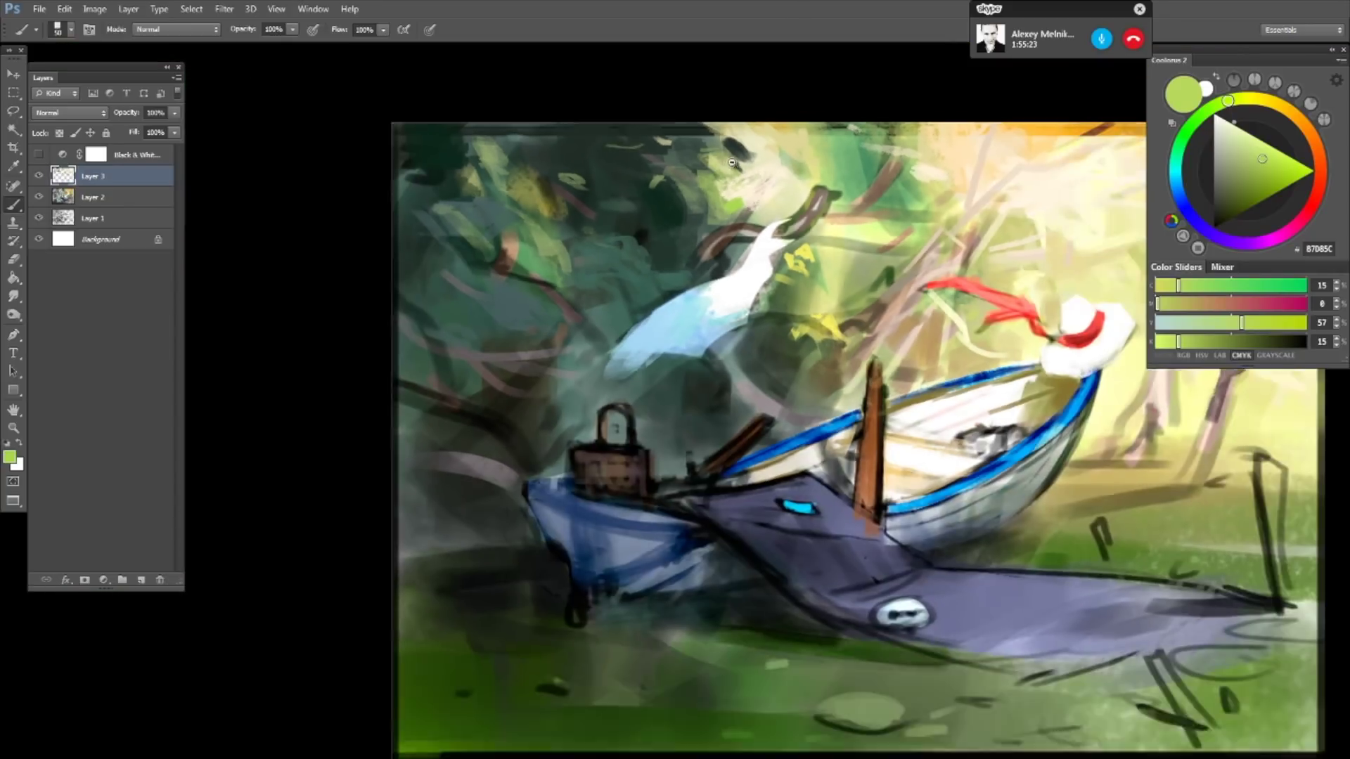
pyautogui.scroll(2, 731, 163)
pyautogui.scroll(2, 731, 163)
pyautogui.scroll(2, 731, 162)
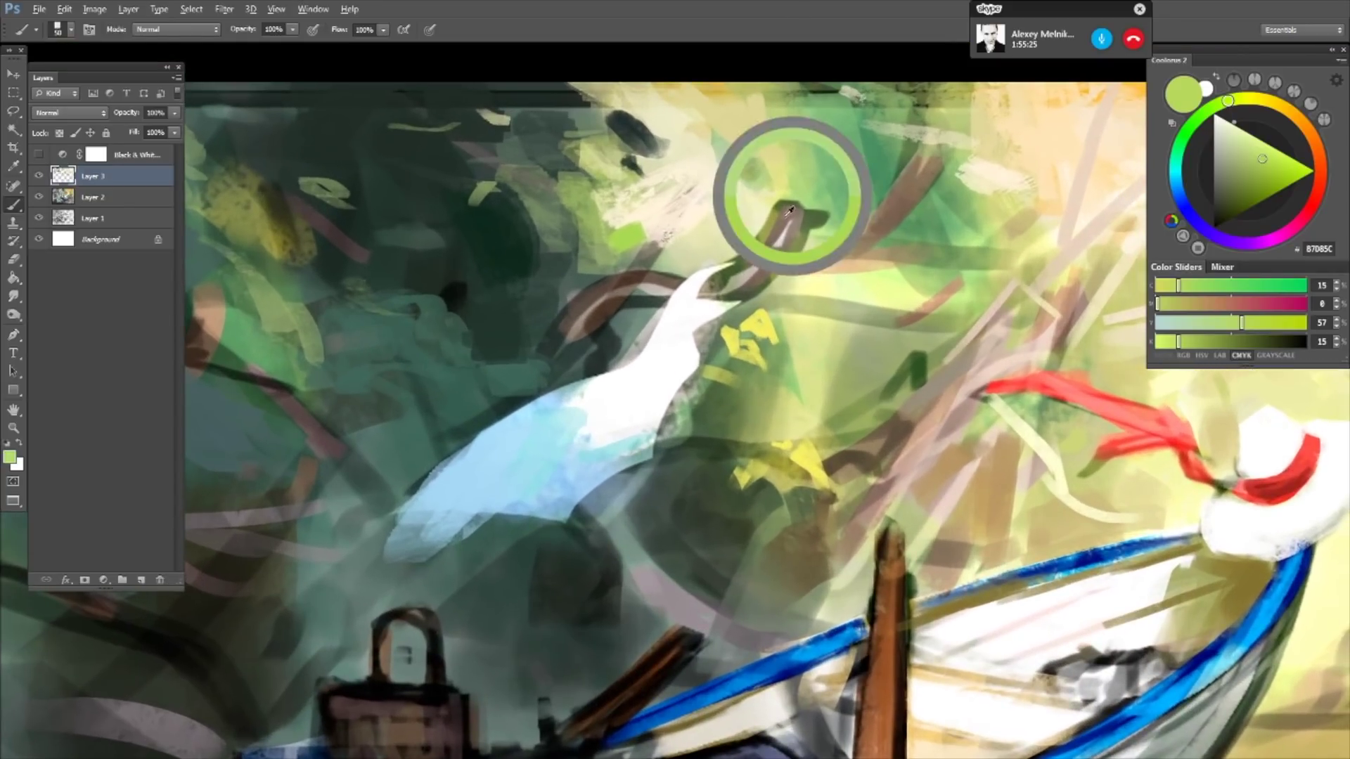
pyautogui.moveTo(1236, 153); pyautogui.dragTo(1246, 165)
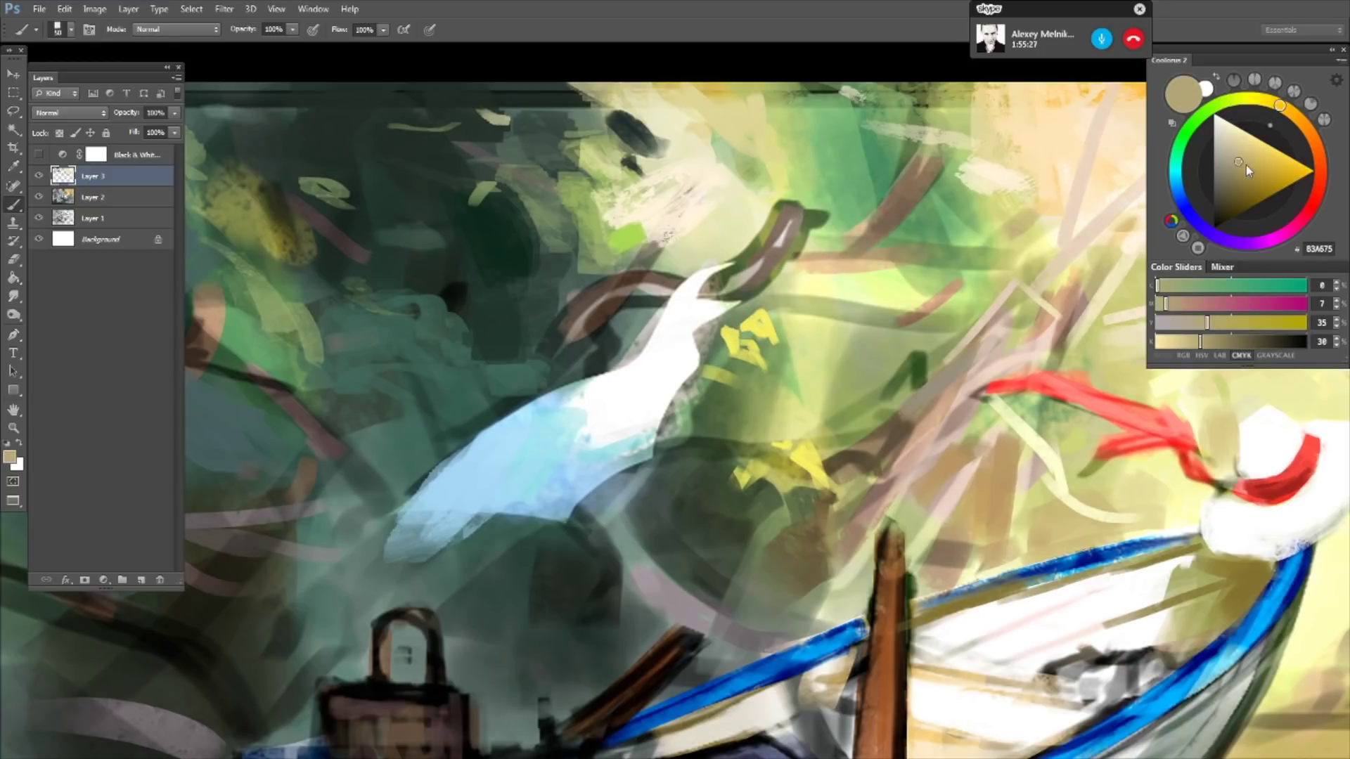
pyautogui.click(1297, 117)
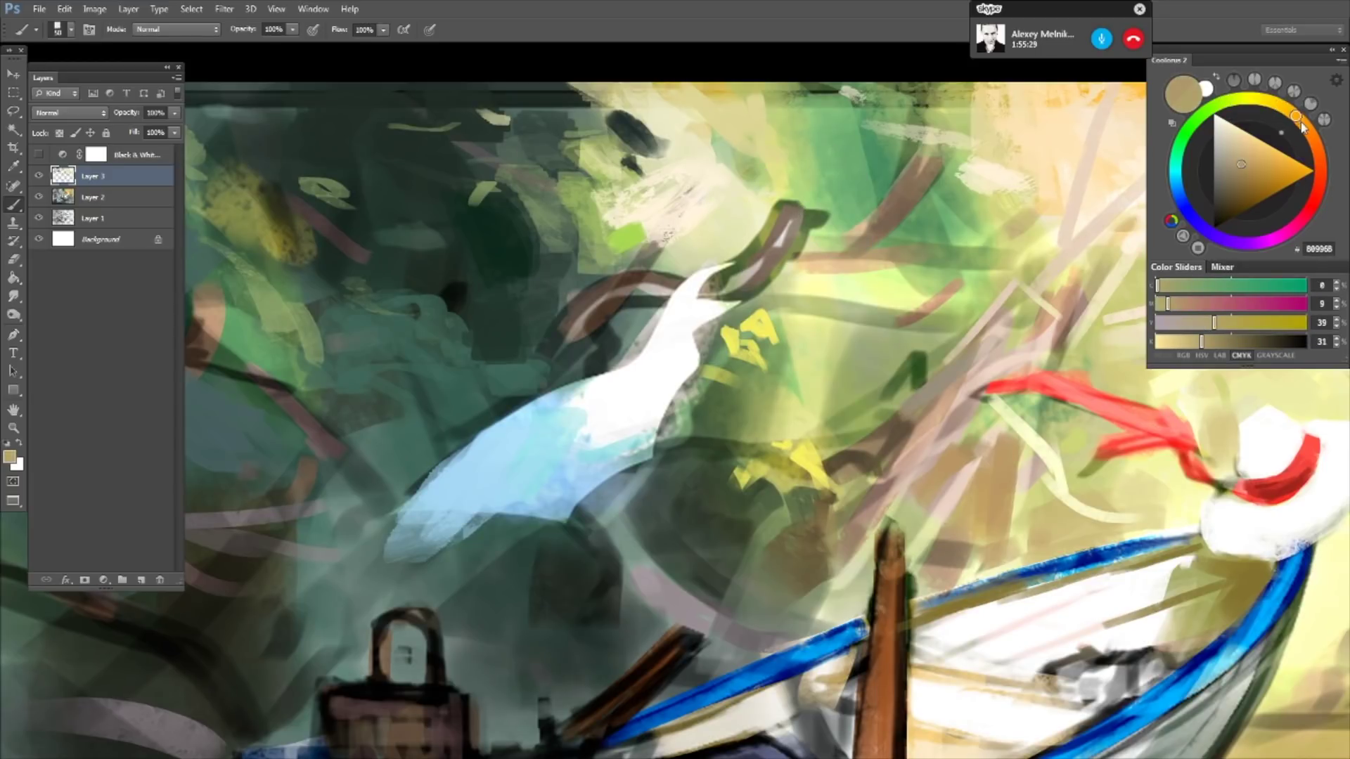
pyautogui.moveTo(1301, 125); pyautogui.dragTo(1292, 129)
# - Extend the brown branch up and to the left in a deeper brown at brush size 100
pyautogui.moveTo(893, 162); pyautogui.dragTo(977, 204)
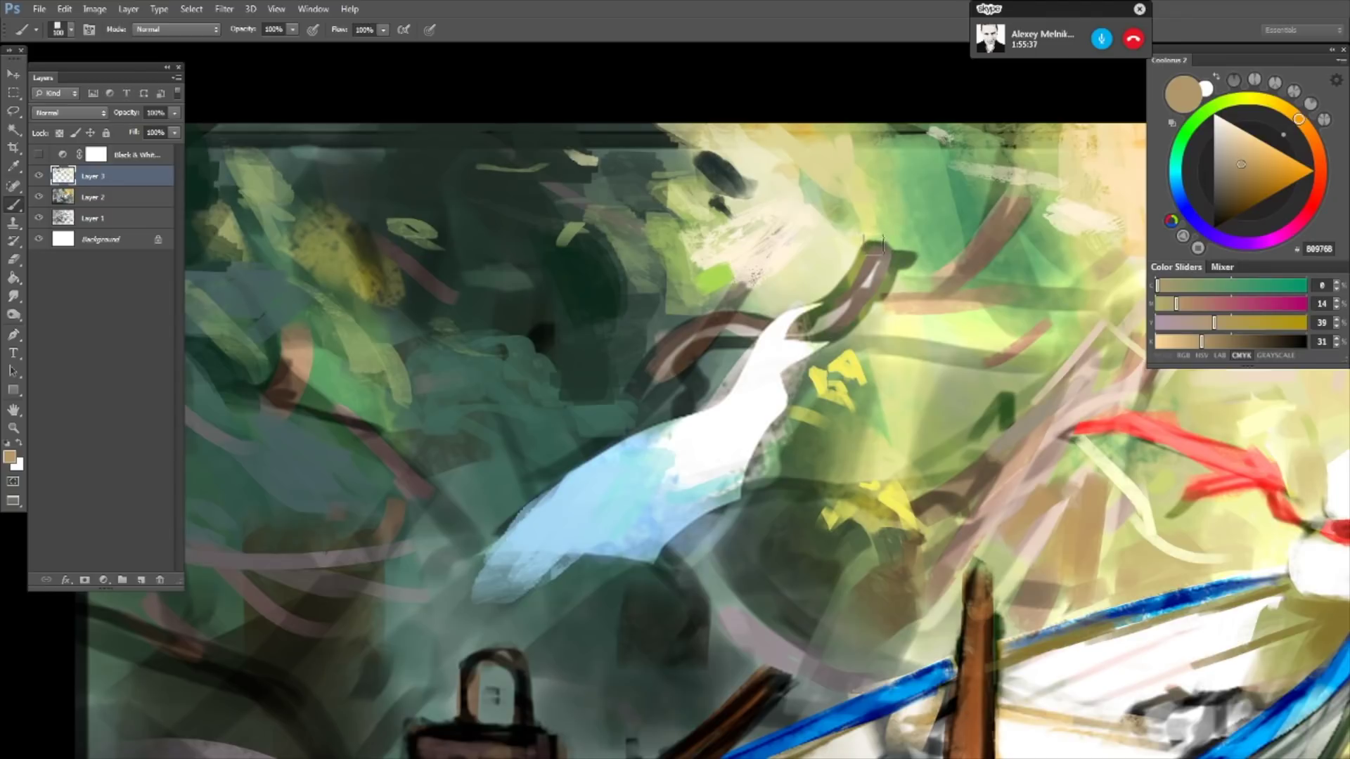
pyautogui.press(']')
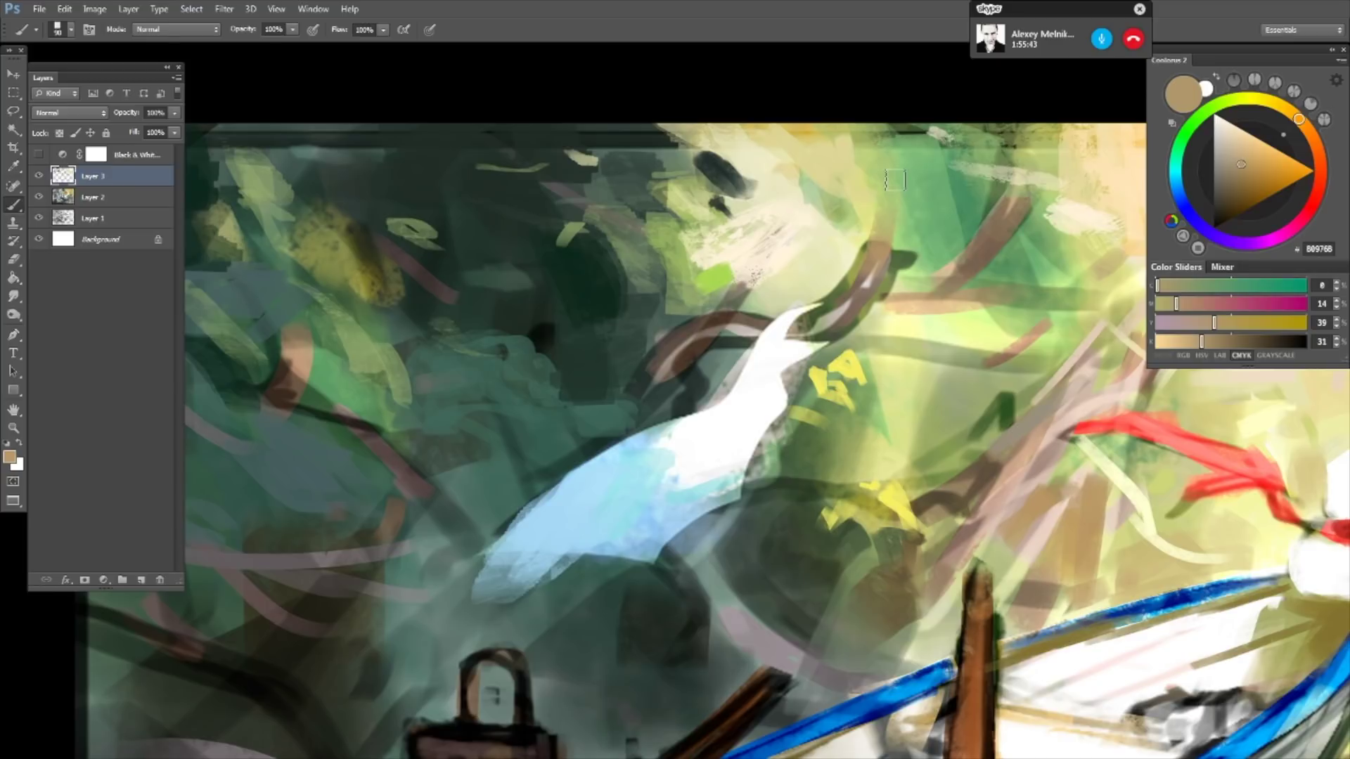
pyautogui.moveTo(1245, 166); pyautogui.dragTo(1241, 176)
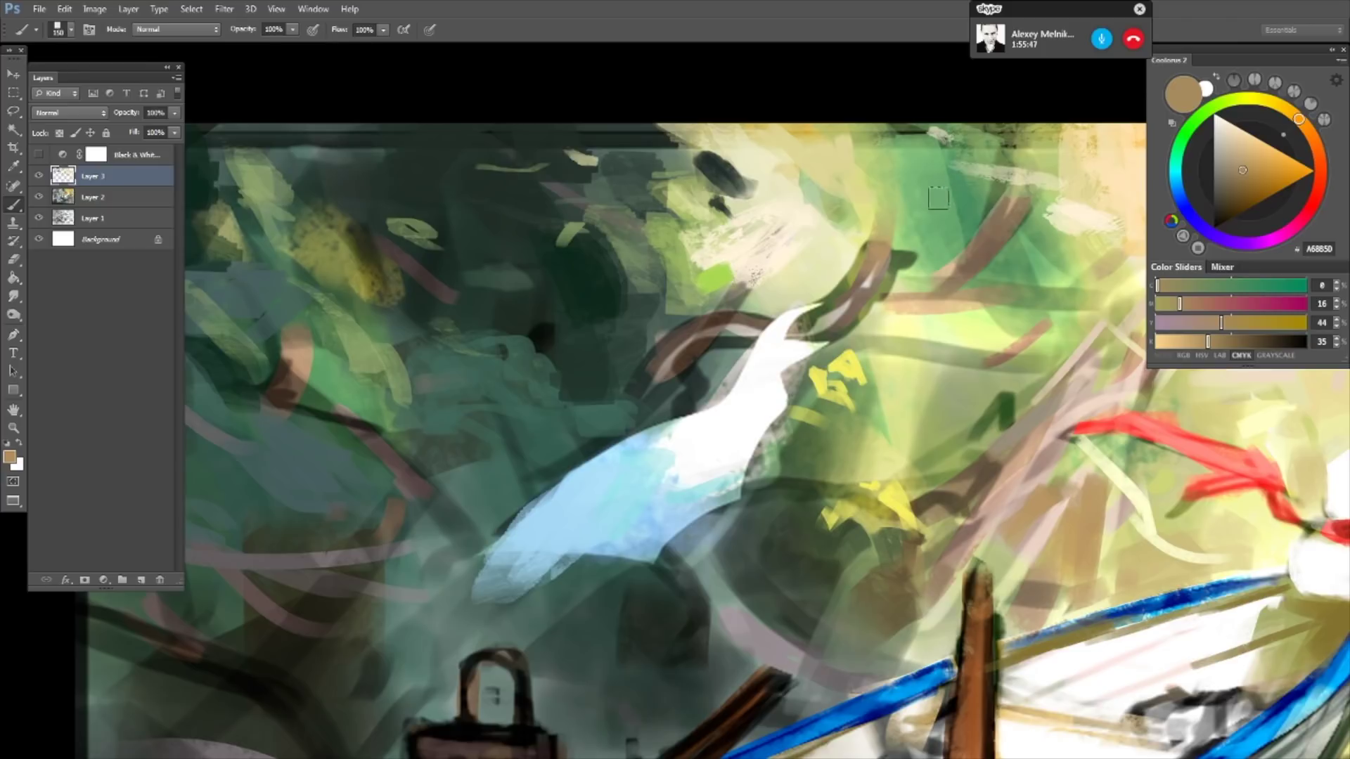
pyautogui.press('[')
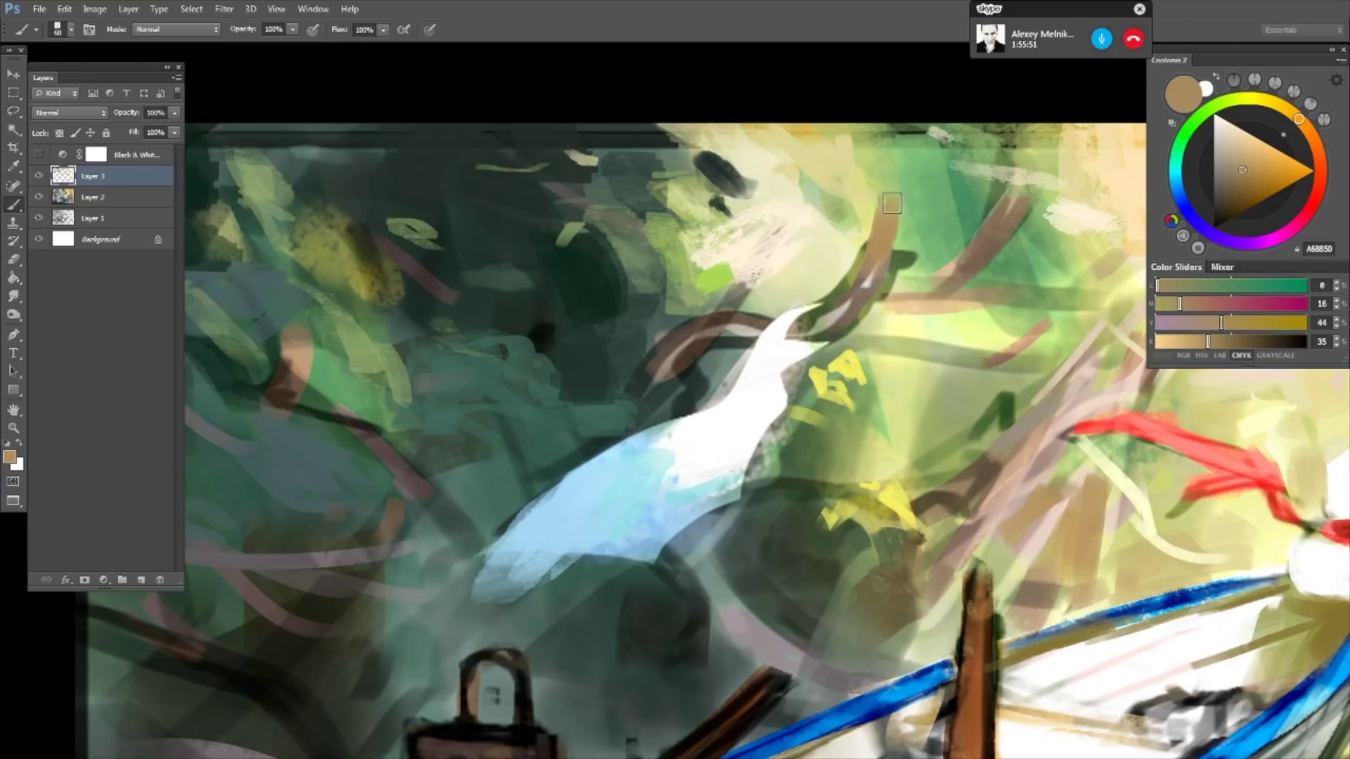
pyautogui.moveTo(893, 197); pyautogui.dragTo(828, 167)
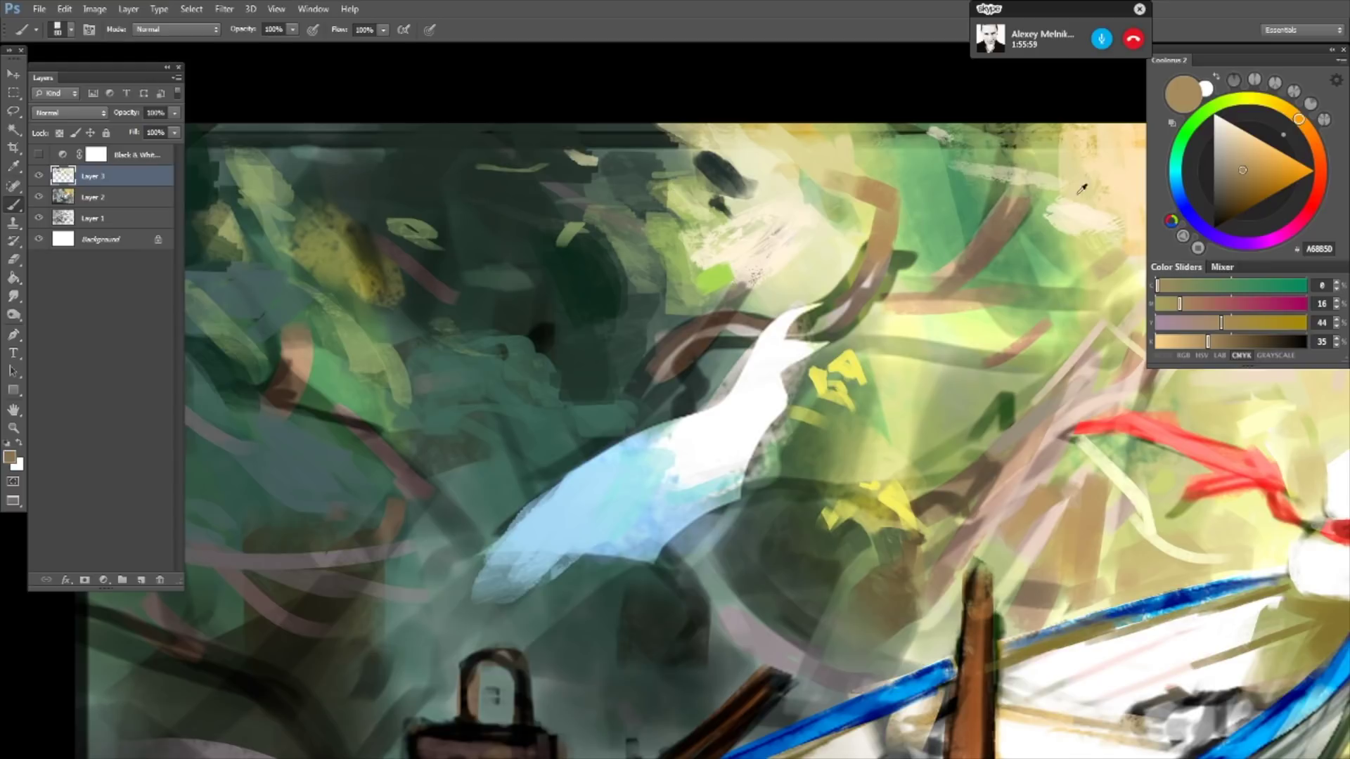
# - Darken the upper branch with a greyer brown and extend it along the top edge in lighter tan
pyautogui.click(1228, 179)
pyautogui.click(1228, 186)
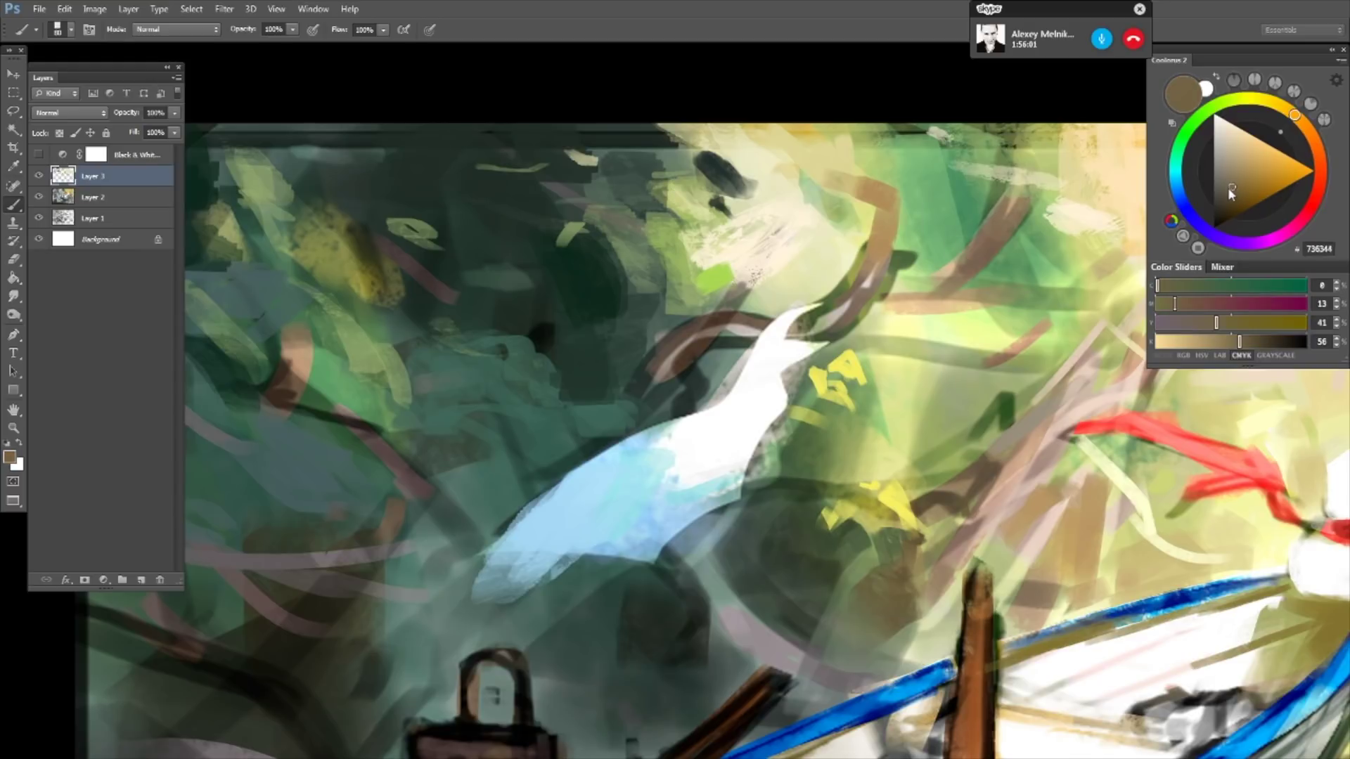
pyautogui.moveTo(1199, 324); pyautogui.dragTo(1188, 323)
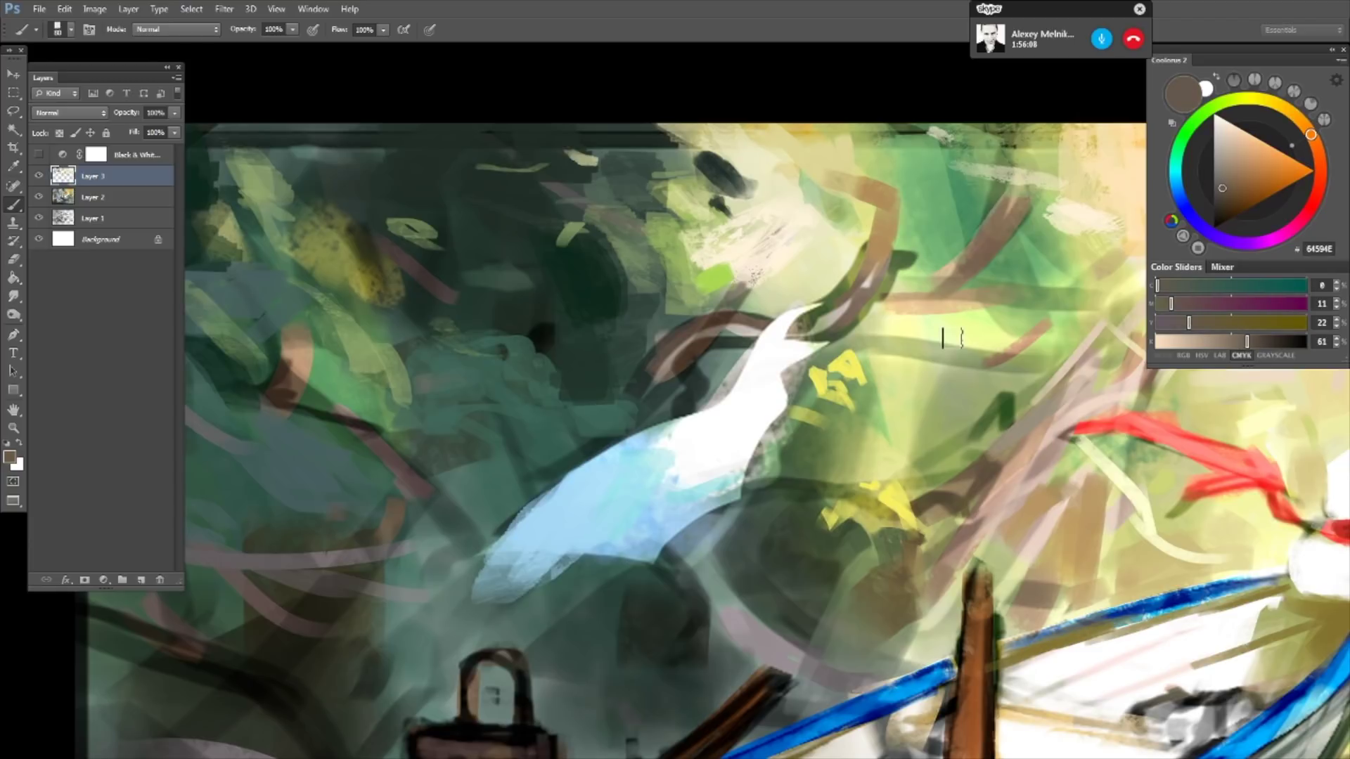
pyautogui.moveTo(844, 185); pyautogui.dragTo(879, 211)
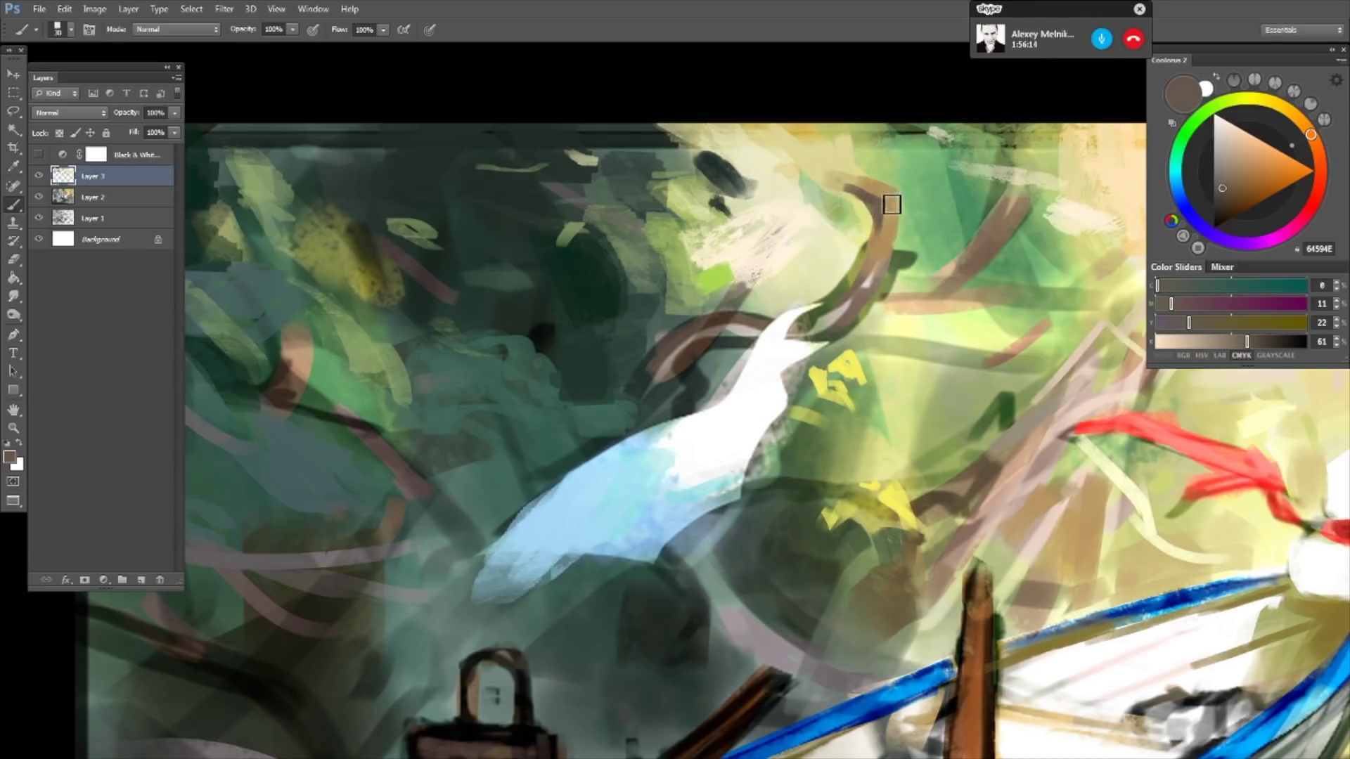
pyautogui.keyDown('alt'); pyautogui.click(886, 203); pyautogui.keyUp('alt')
pyautogui.keyDown('alt'); pyautogui.click(878, 188); pyautogui.keyUp('alt')
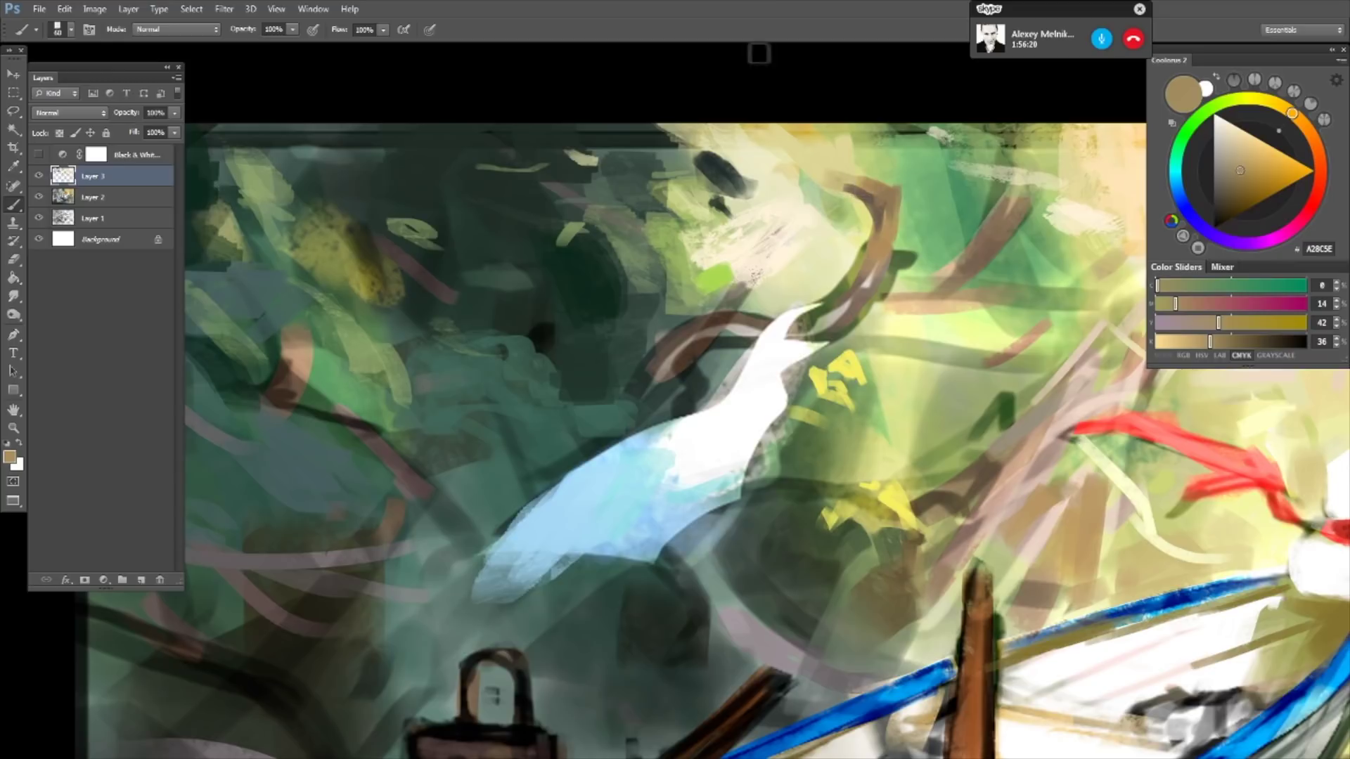
pyautogui.moveTo(854, 185)
pyautogui.mouseDown()
pyautogui.moveTo(780, 125)
pyautogui.moveTo(717, 125)
pyautogui.moveTo(828, 157)
pyautogui.mouseUp()
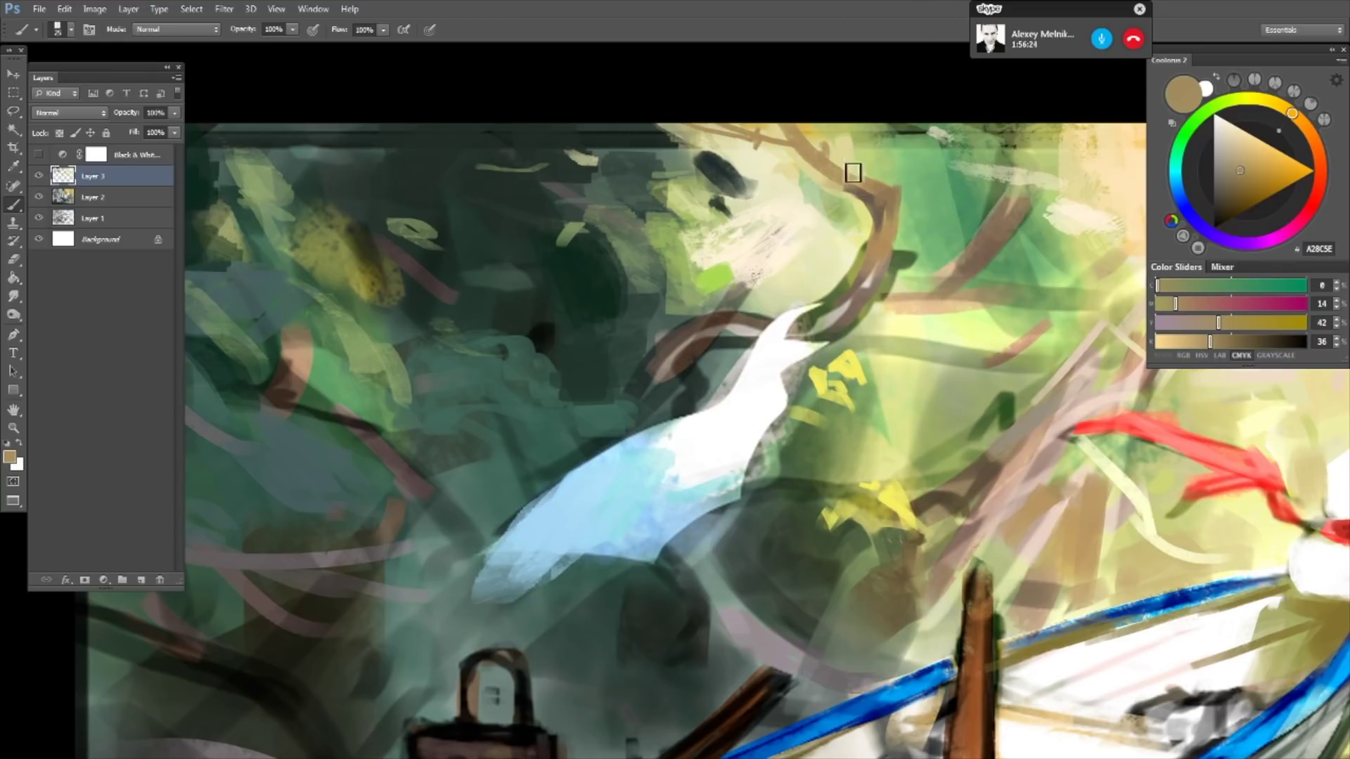
# - Darken the branch by the heron's neck and reshape the heron's head in white
pyautogui.keyDown('alt'); pyautogui.click(866, 290); pyautogui.keyUp('alt')
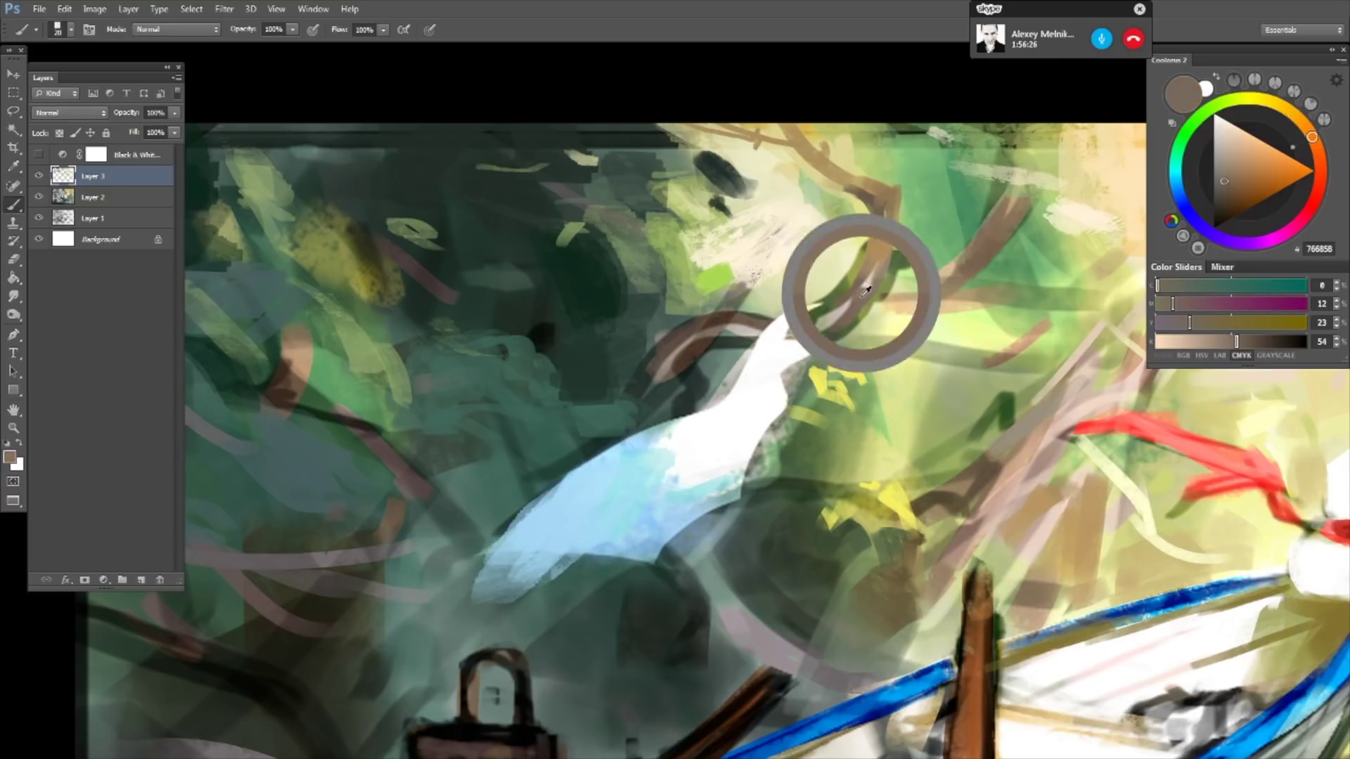
pyautogui.moveTo(862, 302)
pyautogui.mouseDown()
pyautogui.moveTo(840, 330)
pyautogui.moveTo(864, 308)
pyautogui.mouseUp()
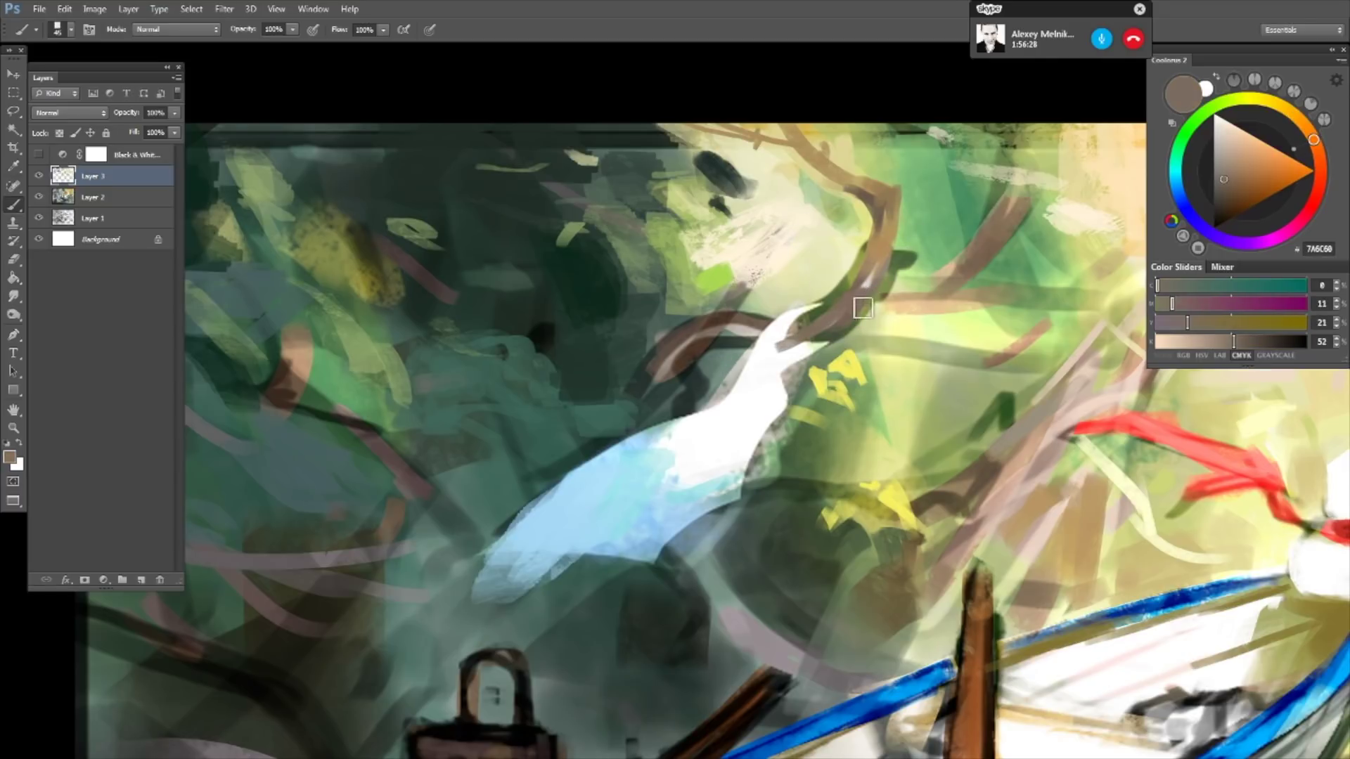
pyautogui.press('x')
pyautogui.moveTo(779, 331); pyautogui.dragTo(798, 313)
# - Carve the heron's lower beak in dark brown 453936, broadening the branch beside it, then pick pale yellow E2E197
pyautogui.keyDown('alt'); pyautogui.click(817, 323); pyautogui.keyUp('alt')
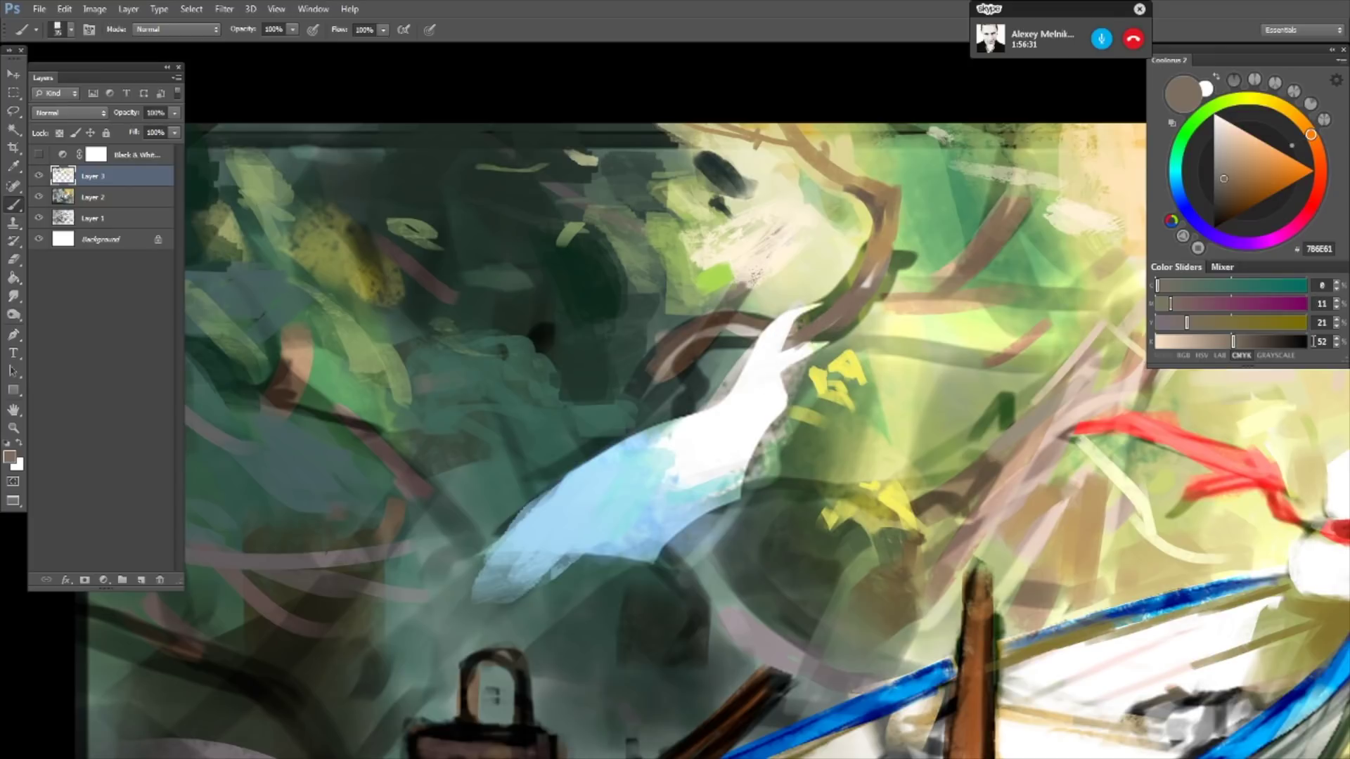
pyautogui.moveTo(1234, 342); pyautogui.dragTo(1266, 341)
pyautogui.moveTo(1187, 323); pyautogui.dragTo(1179, 310)
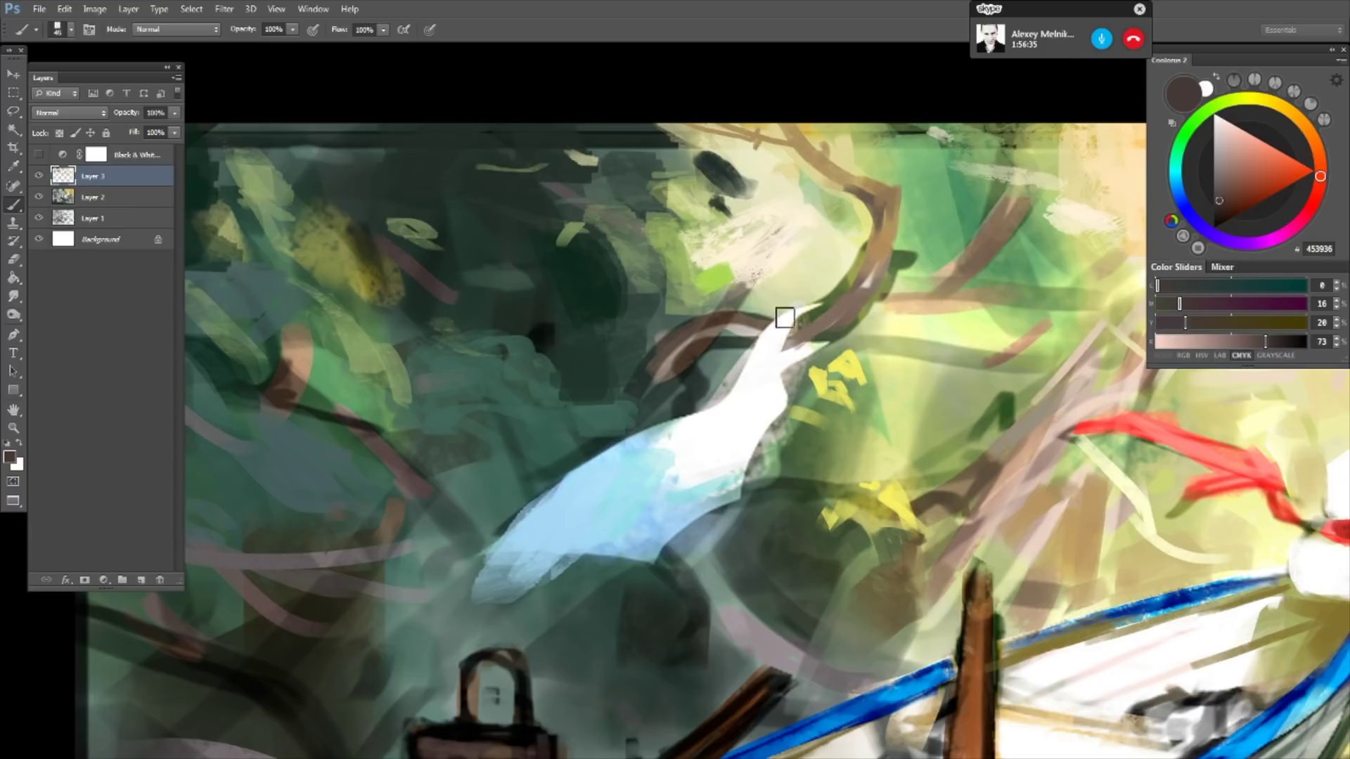
pyautogui.moveTo(793, 348)
pyautogui.mouseDown()
pyautogui.moveTo(808, 317)
pyautogui.moveTo(886, 280)
pyautogui.moveTo(856, 317)
pyautogui.mouseUp()
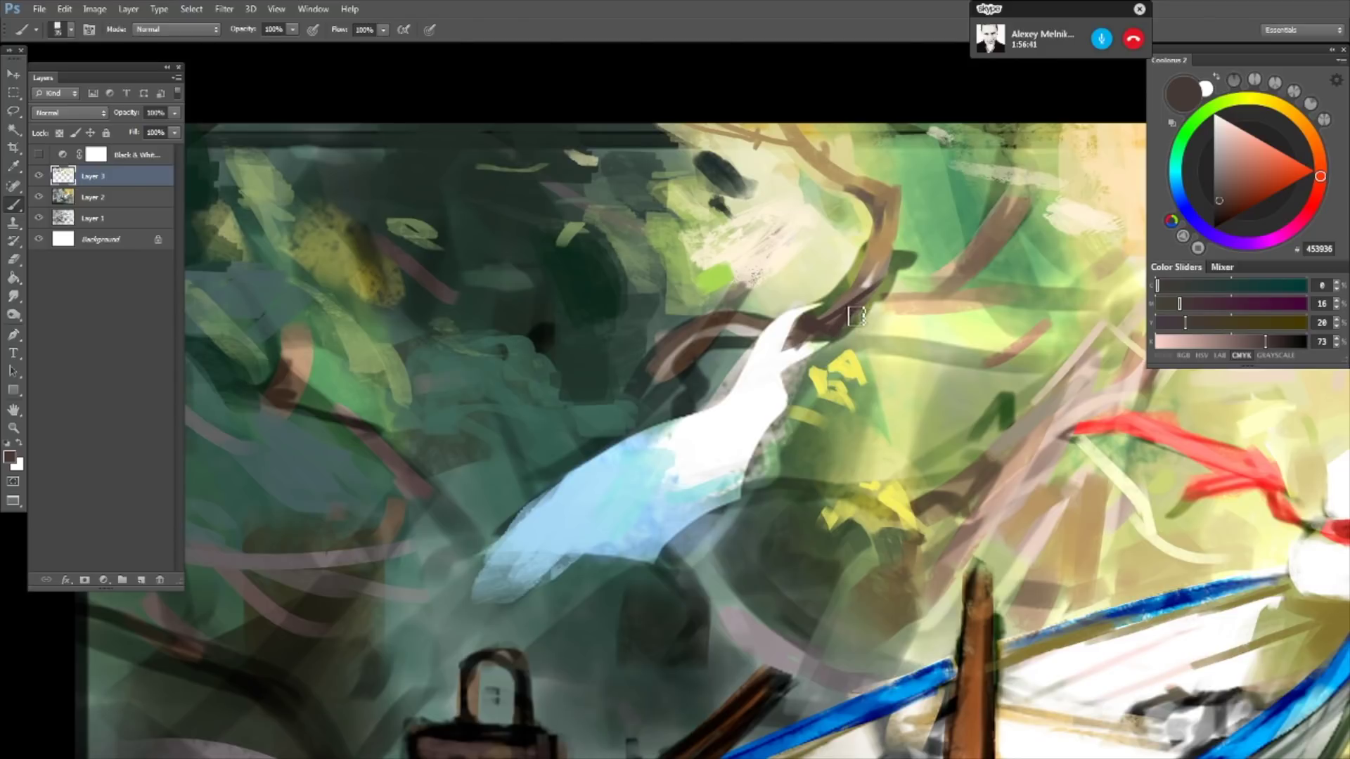
pyautogui.moveTo(872, 308); pyautogui.dragTo(836, 349)
pyautogui.keyDown('alt'); pyautogui.click(883, 325); pyautogui.keyUp('alt')
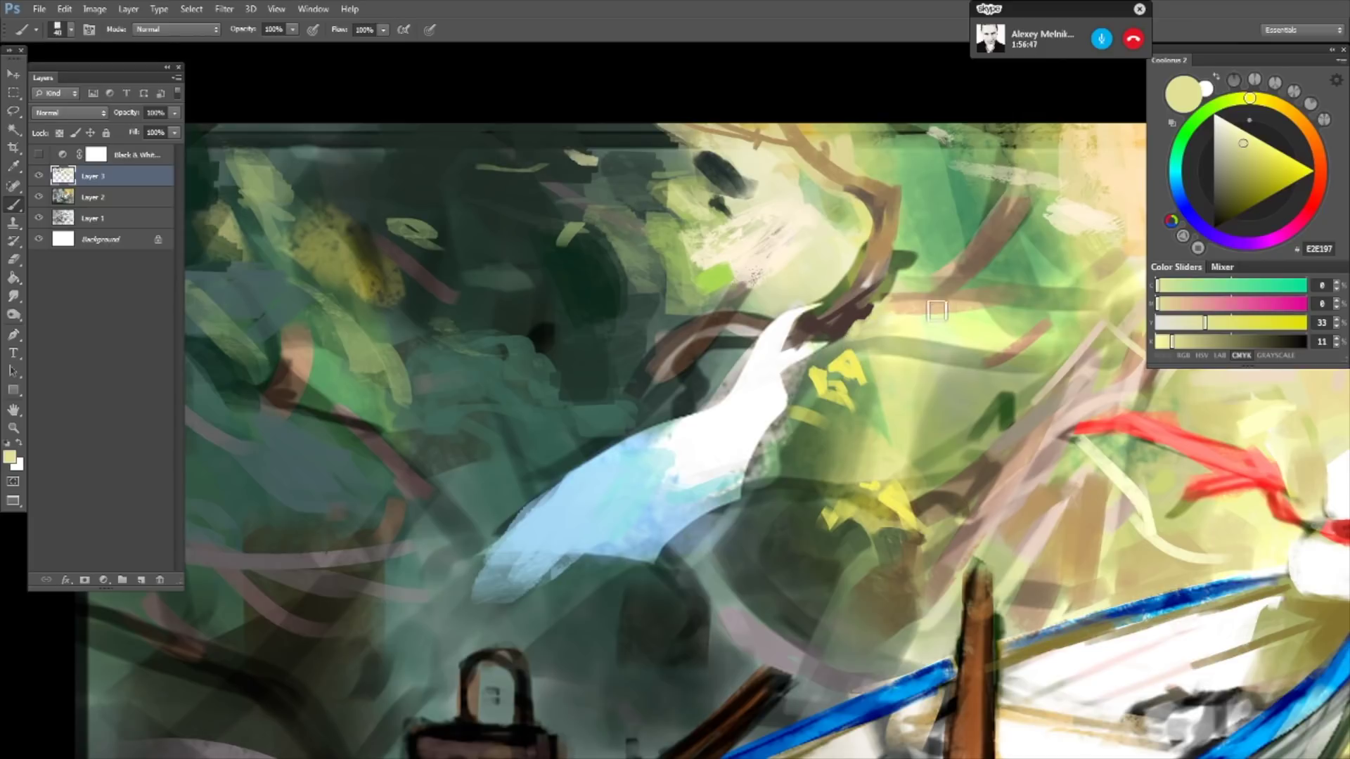
# - Dab dark green leaves near the branch and a light yellow-green stroke in the foliage
pyautogui.keyDown('alt'); pyautogui.click(927, 264); pyautogui.keyUp('alt')
pyautogui.keyDown('alt'); pyautogui.click(946, 208); pyautogui.keyUp('alt')
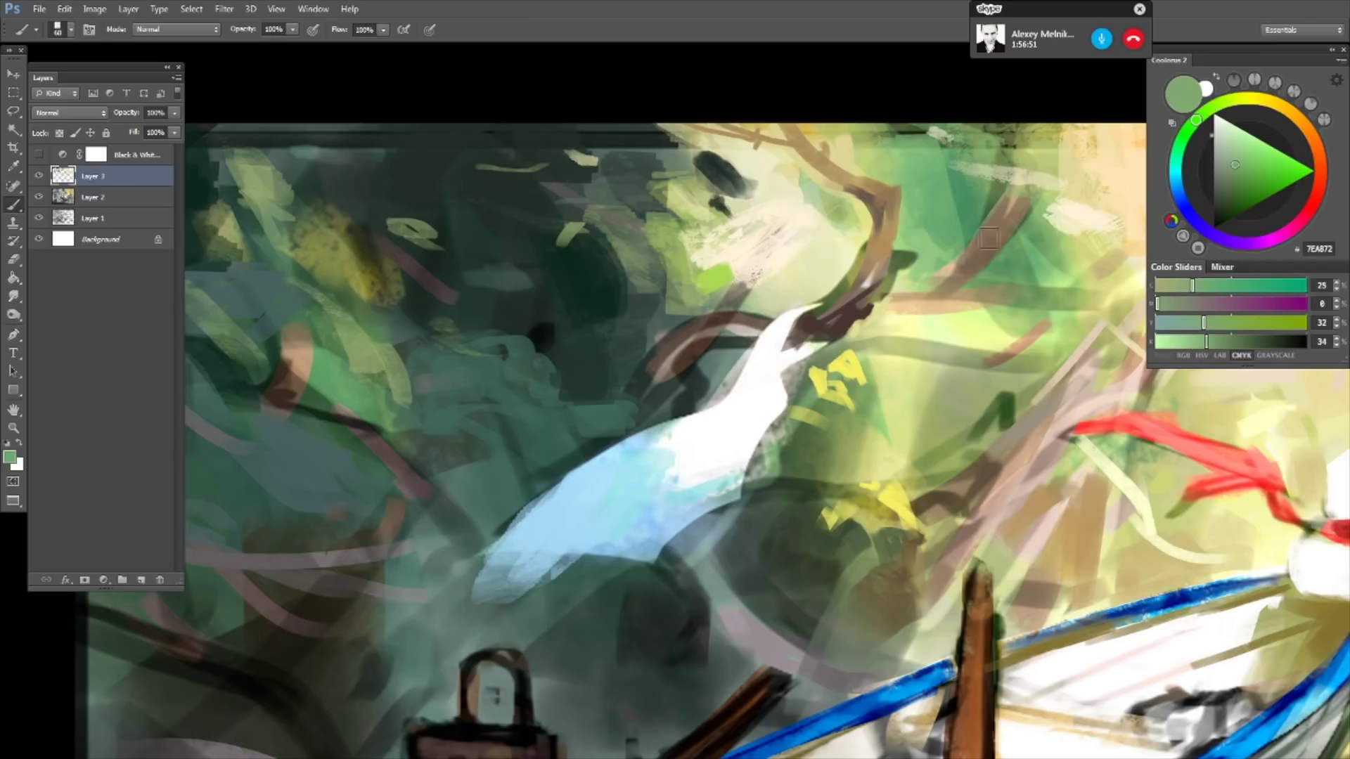
pyautogui.keyDown('alt'); pyautogui.click(969, 213); pyautogui.keyUp('alt')
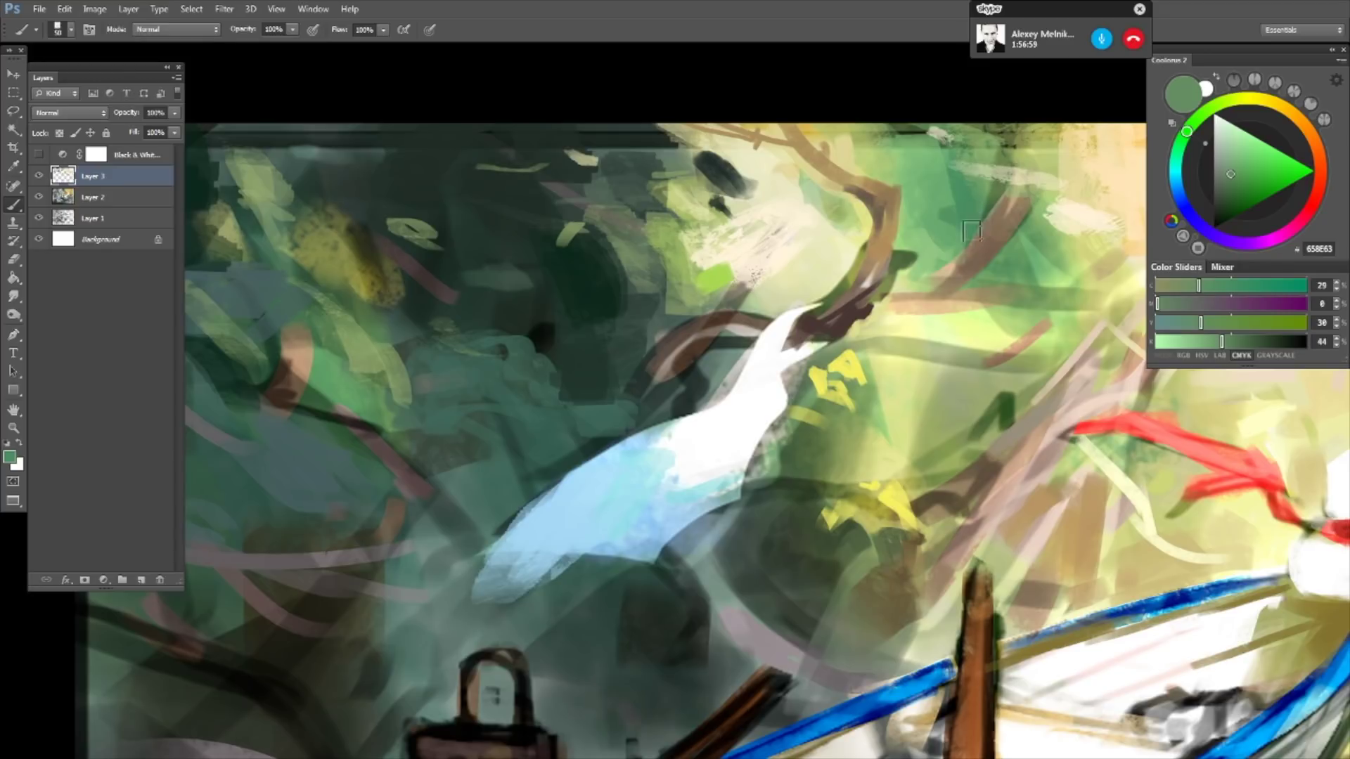
pyautogui.moveTo(950, 200); pyautogui.dragTo(918, 208)
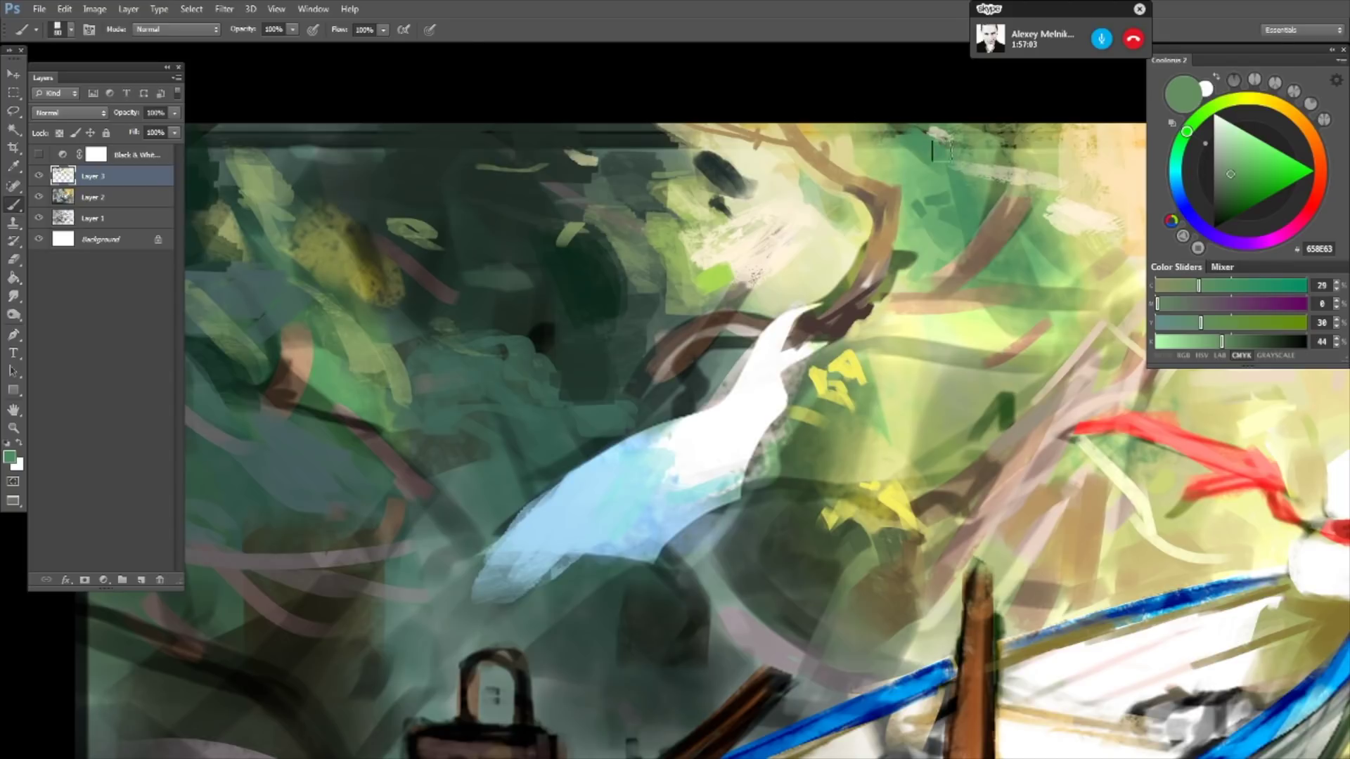
pyautogui.keyDown('alt'); pyautogui.click(907, 165); pyautogui.keyUp('alt')
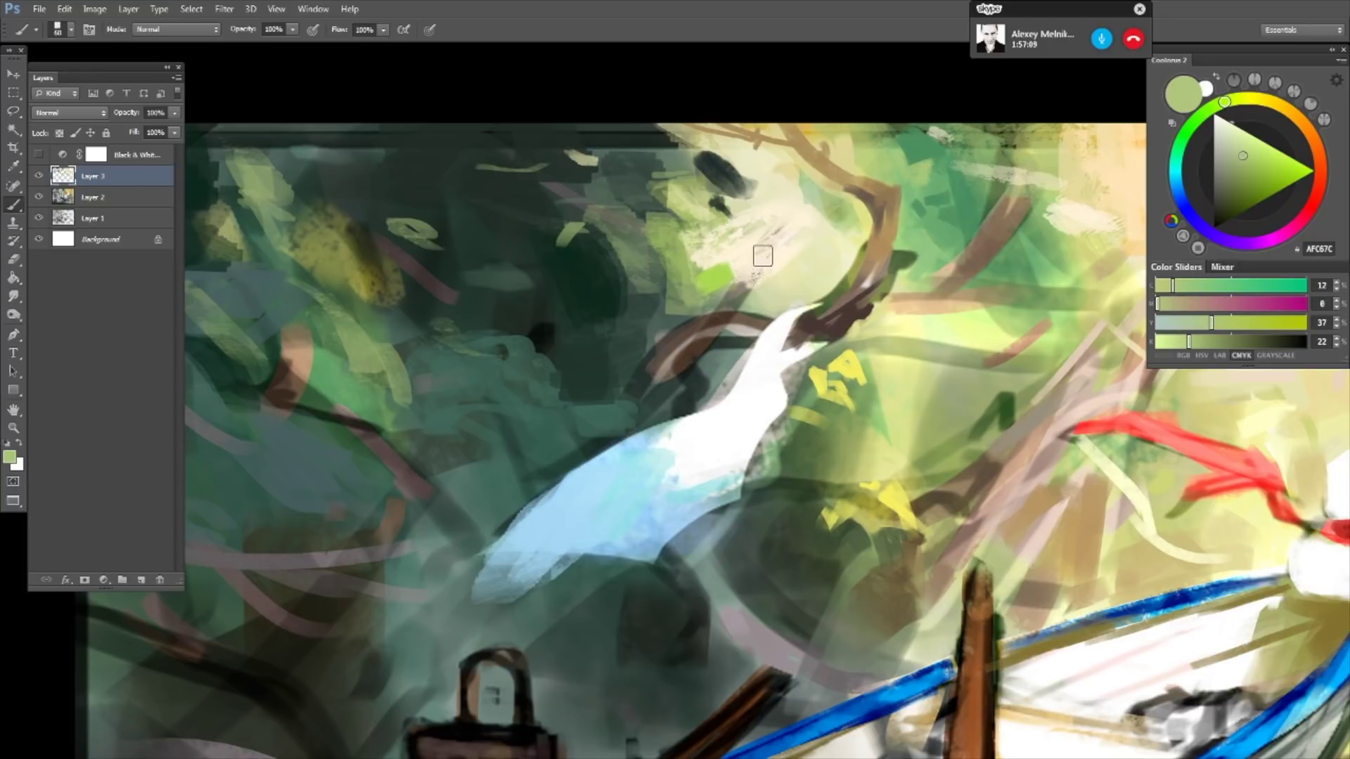
pyautogui.moveTo(772, 292); pyautogui.dragTo(678, 309)
# - Mix an olive-yellow bright green in Coolorus and paint it among the leaves
pyautogui.keyDown('alt'); pyautogui.click(676, 260); pyautogui.keyUp('alt')
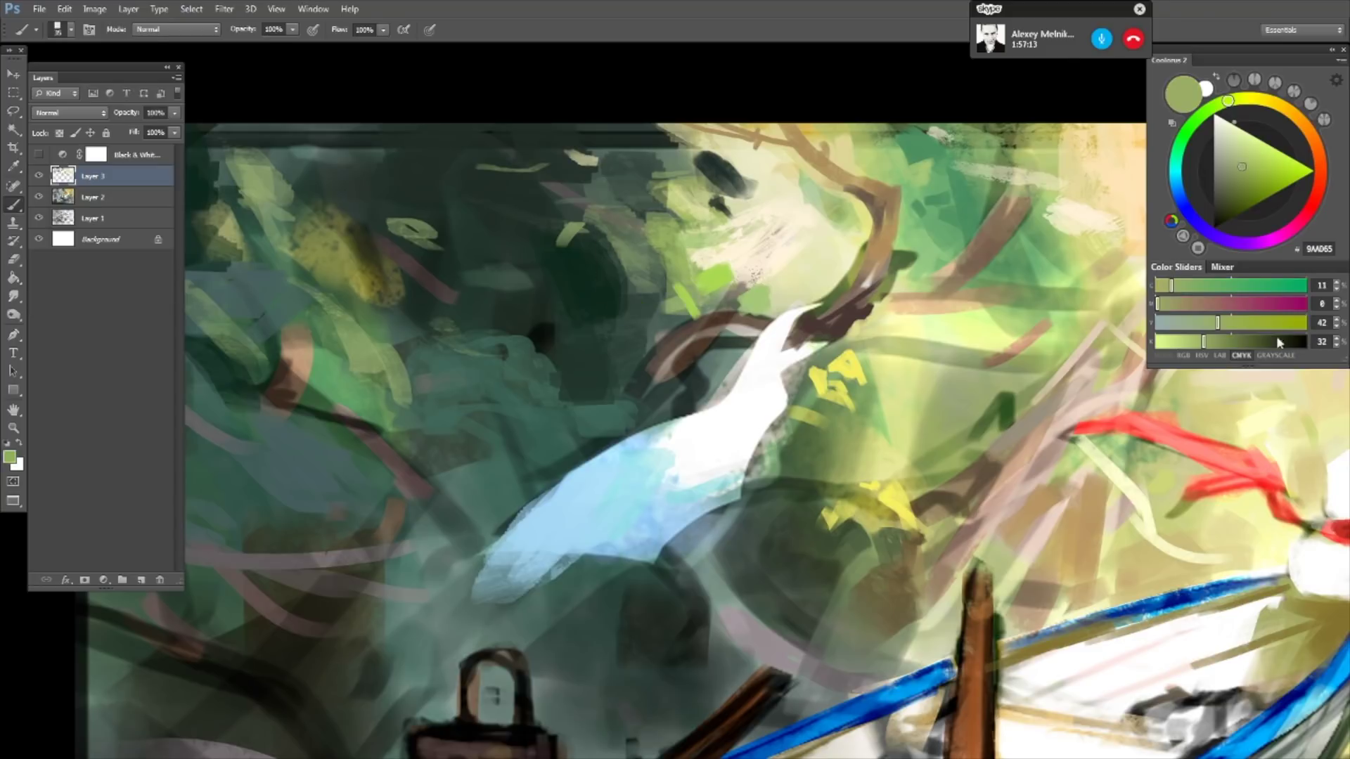
pyautogui.click(1237, 343)
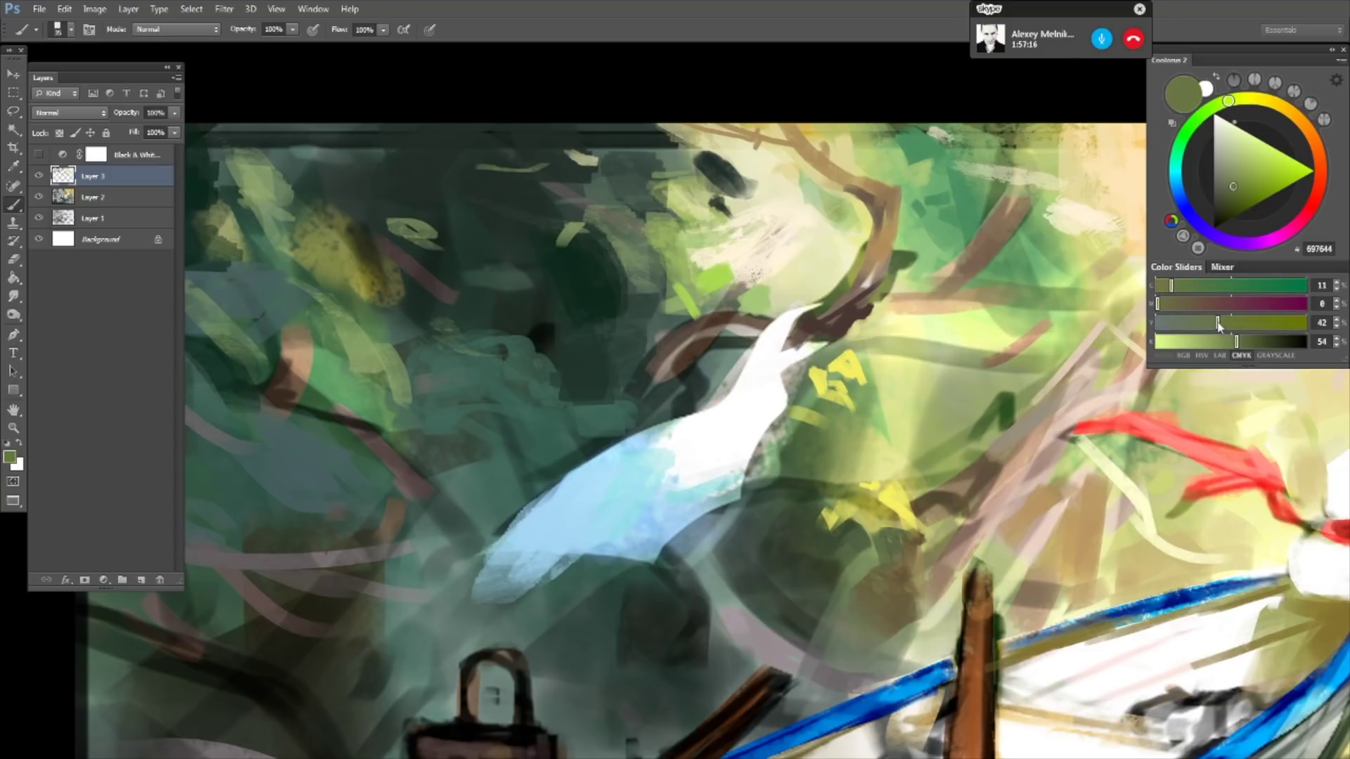
pyautogui.moveTo(1218, 322); pyautogui.dragTo(1210, 325)
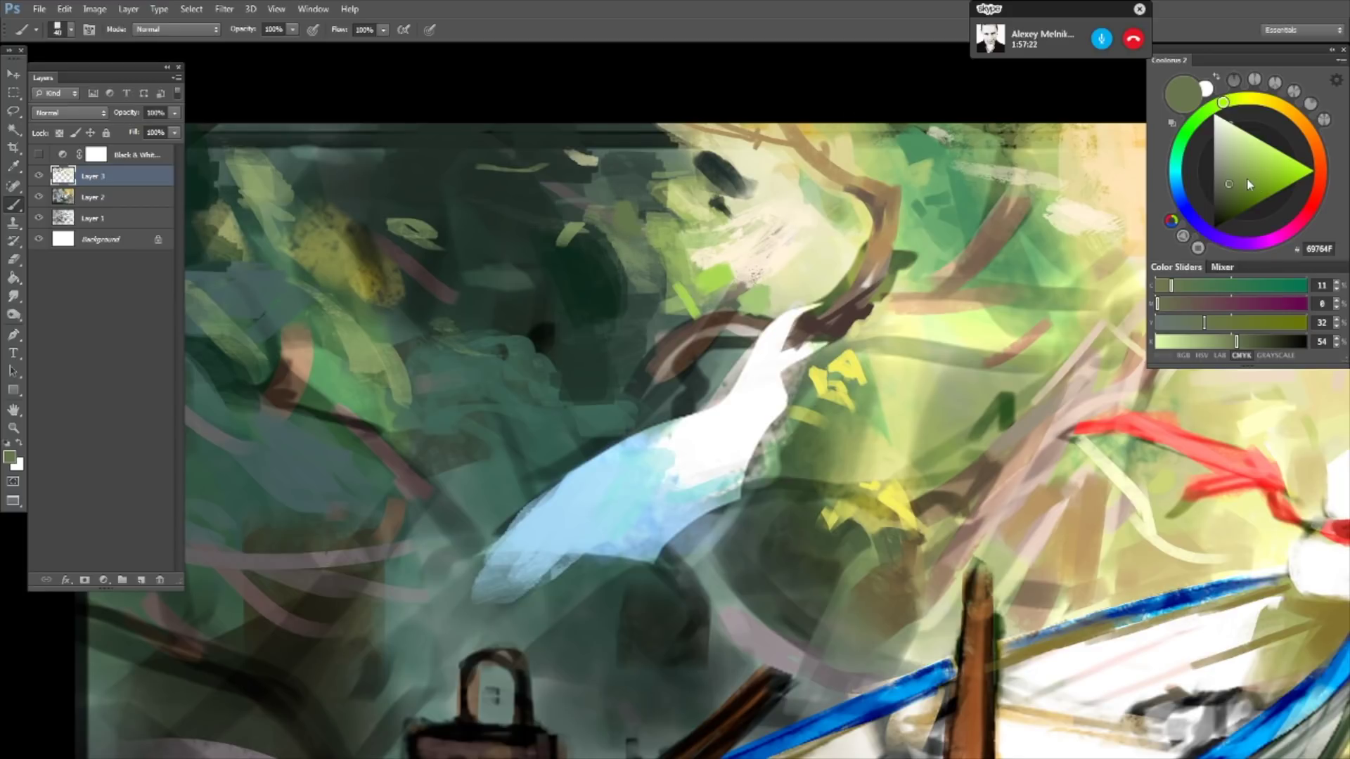
pyautogui.moveTo(1246, 179); pyautogui.dragTo(1274, 173)
pyautogui.click(1267, 173)
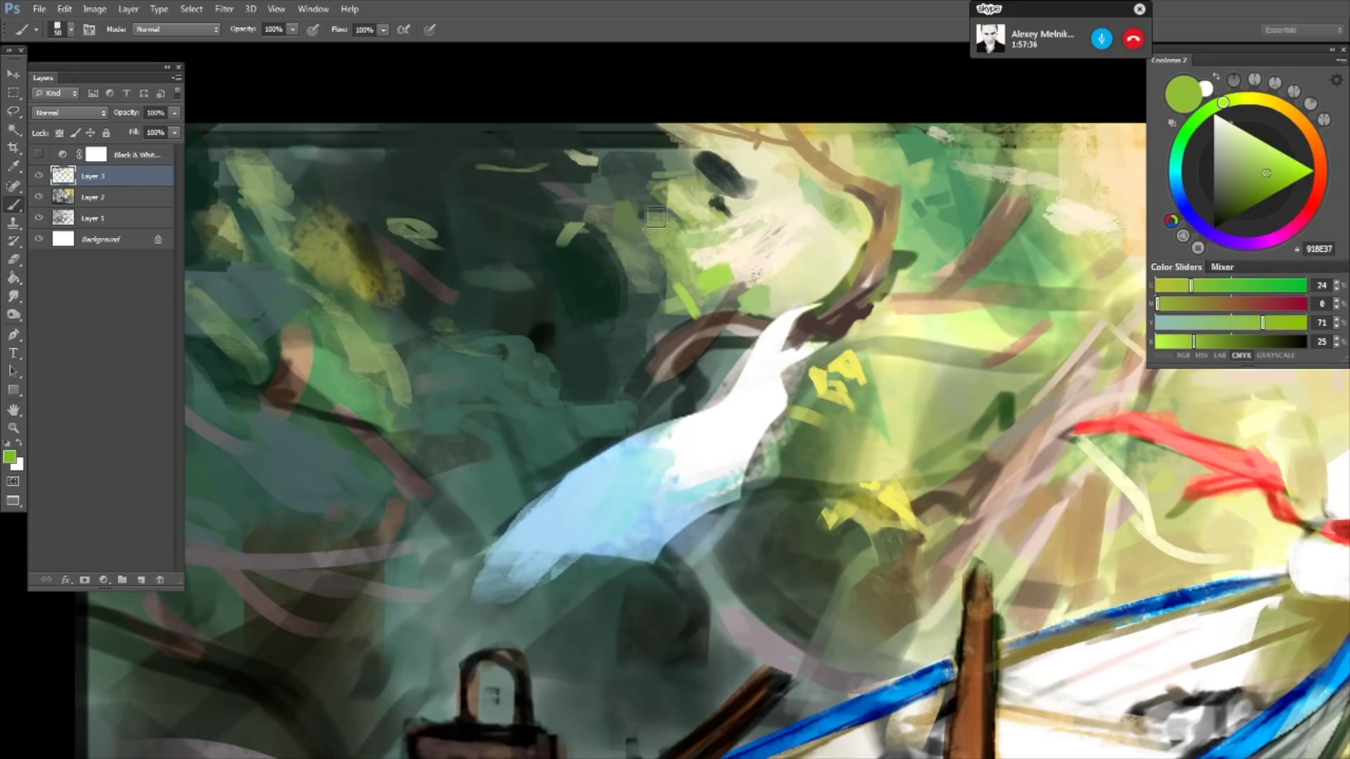
pyautogui.moveTo(666, 219); pyautogui.dragTo(654, 229)
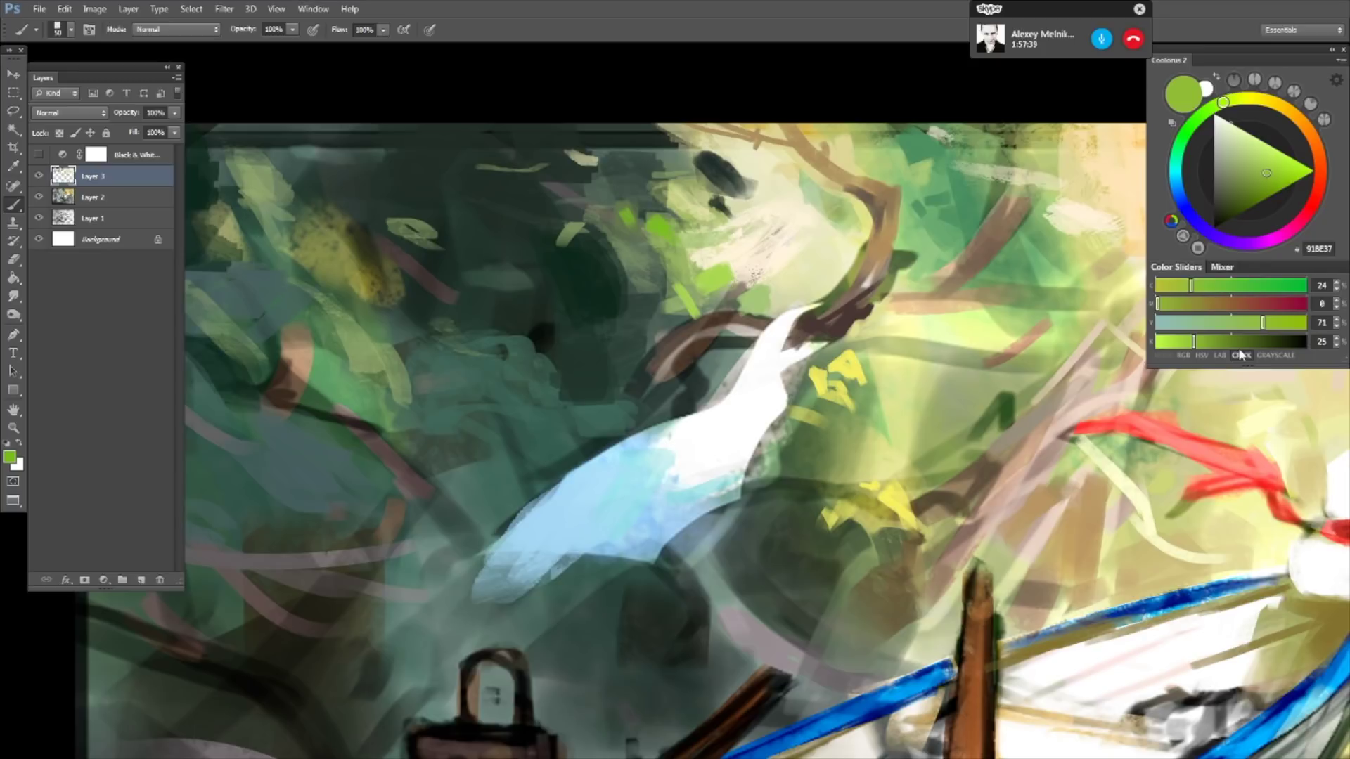
# - Lighten the green, review the whole painting, and paint dark green over the upper-left foliage
pyautogui.click(1183, 342)
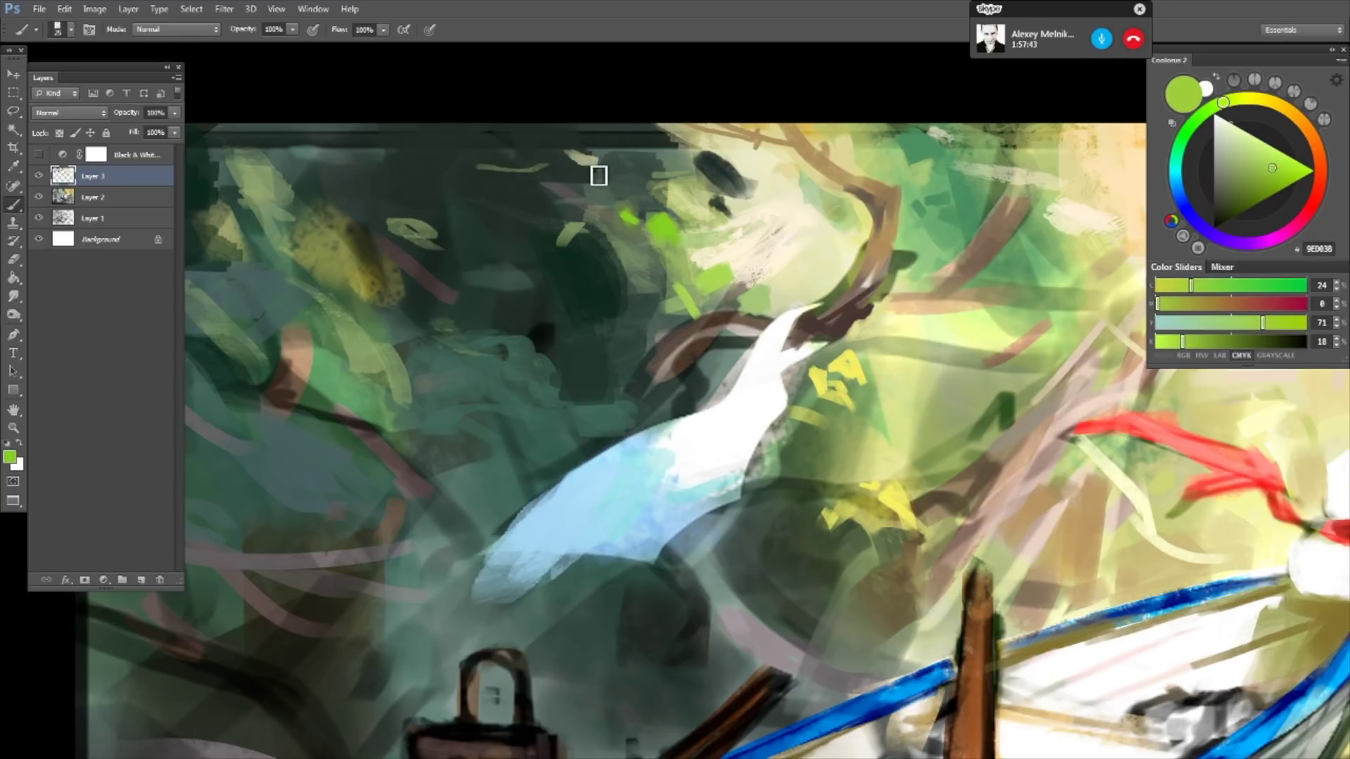
pyautogui.scroll(-5, 747, 247)
pyautogui.moveTo(647, 236); pyautogui.dragTo(620, 206)
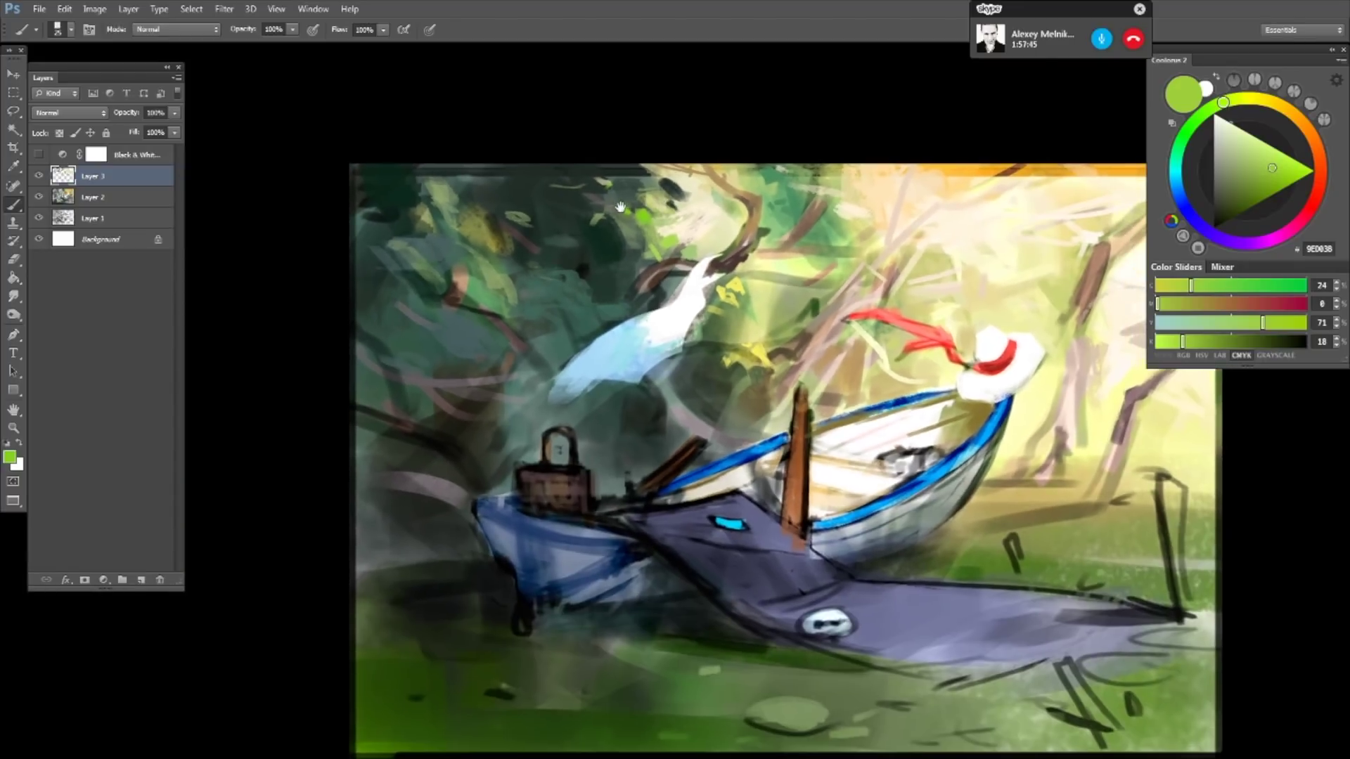
pyautogui.scroll(5, 598, 281)
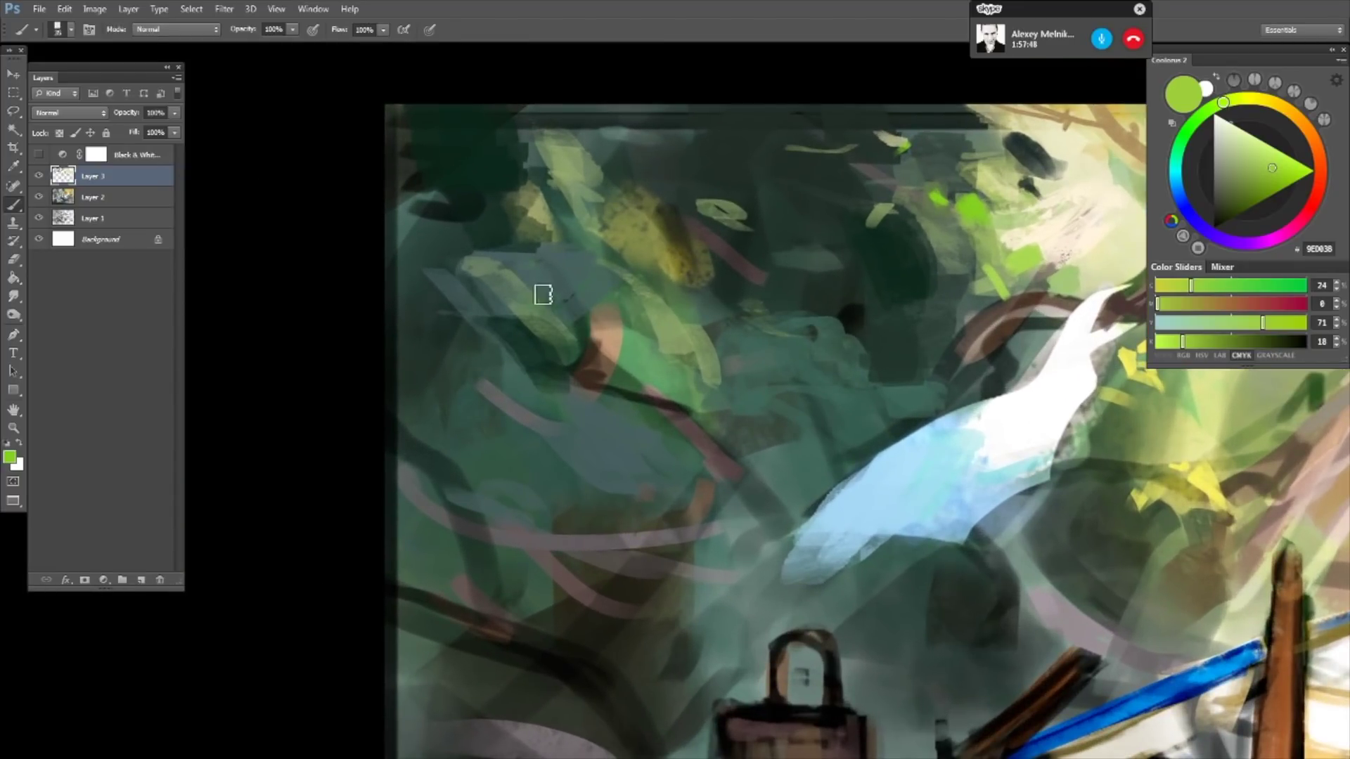
pyautogui.keyDown('alt'); pyautogui.click(519, 309); pyautogui.keyUp('alt')
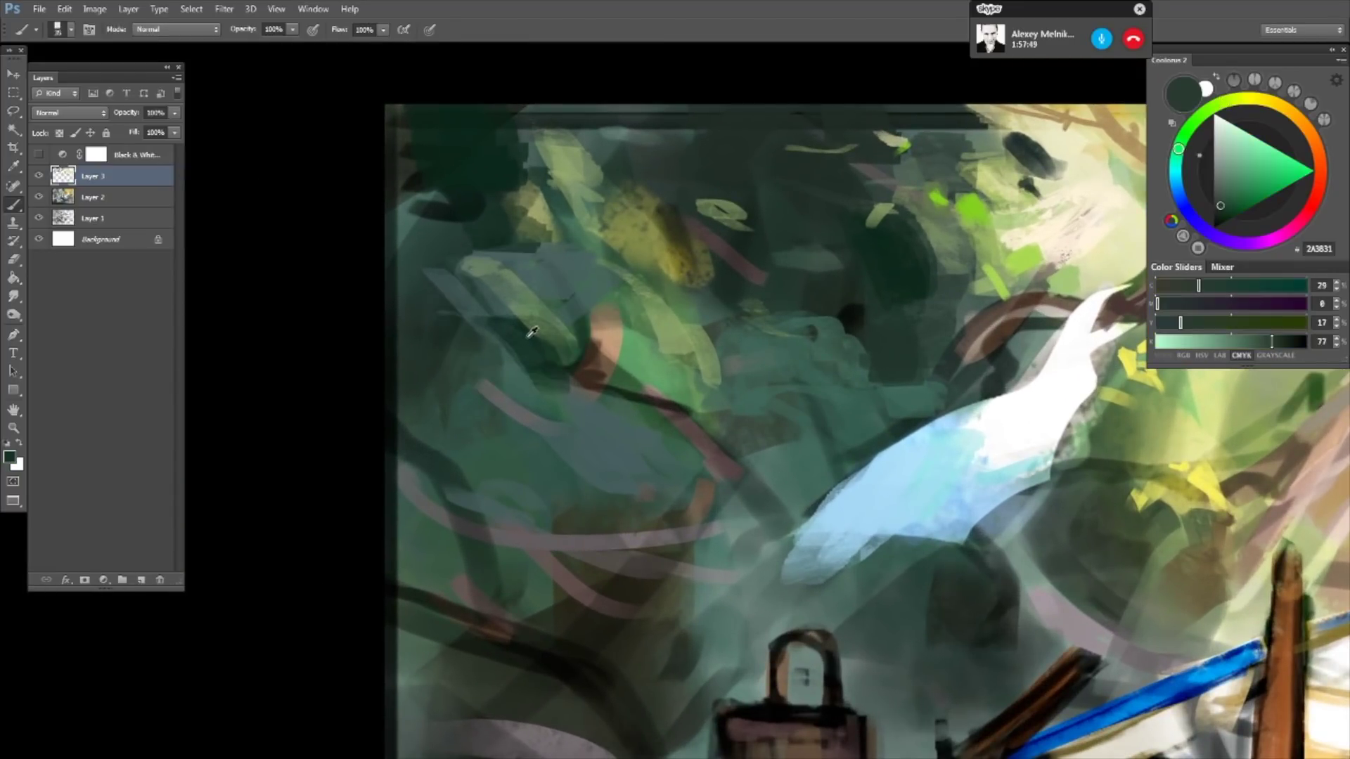
pyautogui.moveTo(555, 346)
pyautogui.mouseDown()
pyautogui.moveTo(500, 307)
pyautogui.moveTo(539, 337)
pyautogui.moveTo(564, 343)
pyautogui.moveTo(545, 333)
pyautogui.moveTo(571, 326)
pyautogui.mouseUp()
# - Paint a pale muted green stroke into the upper-left foliage
pyautogui.keyDown('alt'); pyautogui.click(520, 272); pyautogui.keyUp('alt')
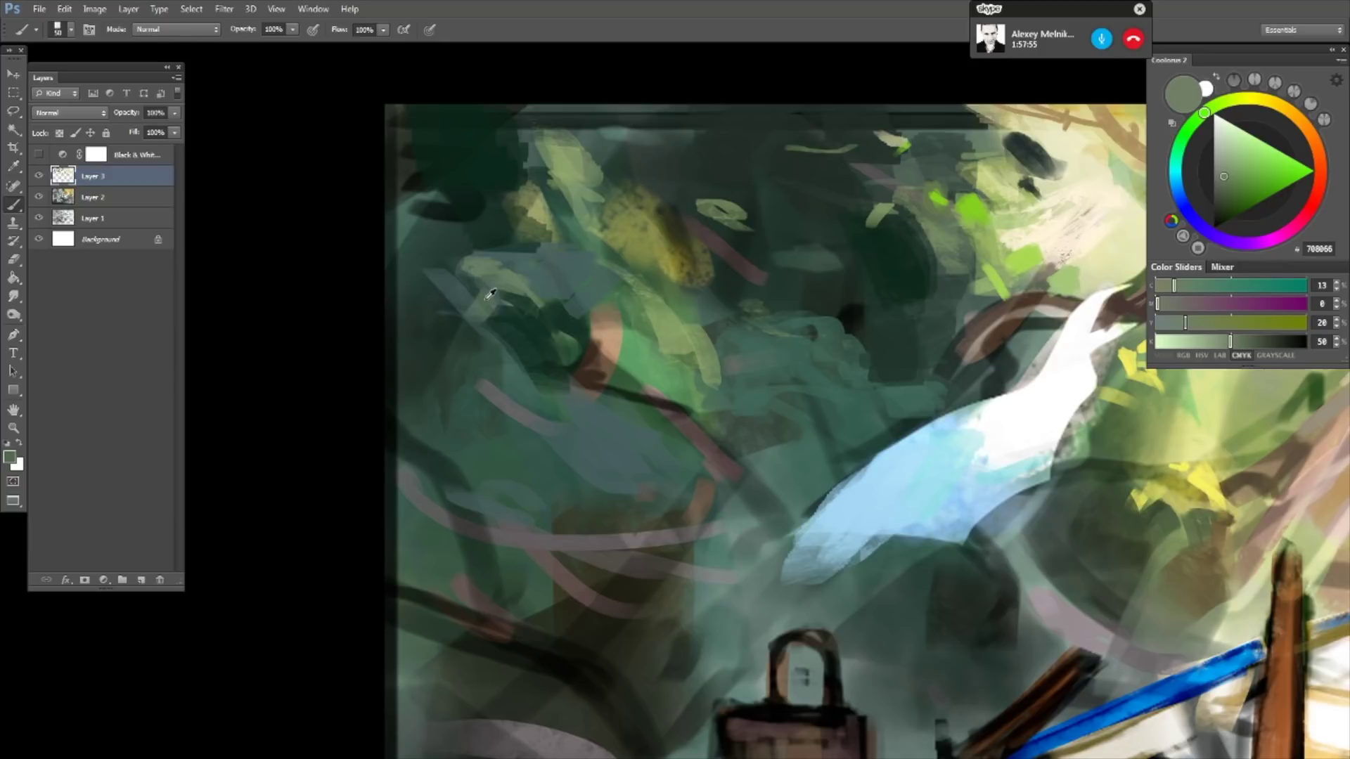
pyautogui.keyDown('alt'); pyautogui.click(485, 298); pyautogui.keyUp('alt')
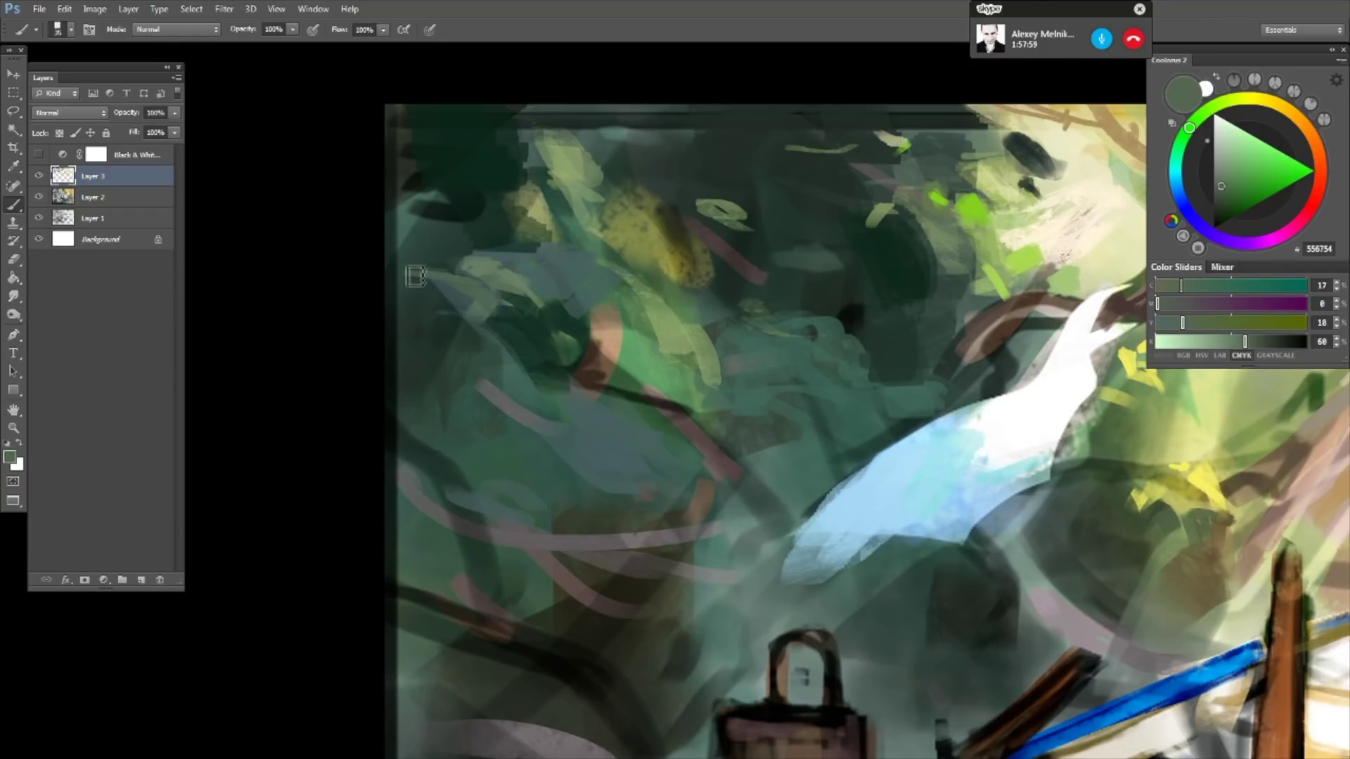
pyautogui.moveTo(413, 274); pyautogui.dragTo(464, 304)
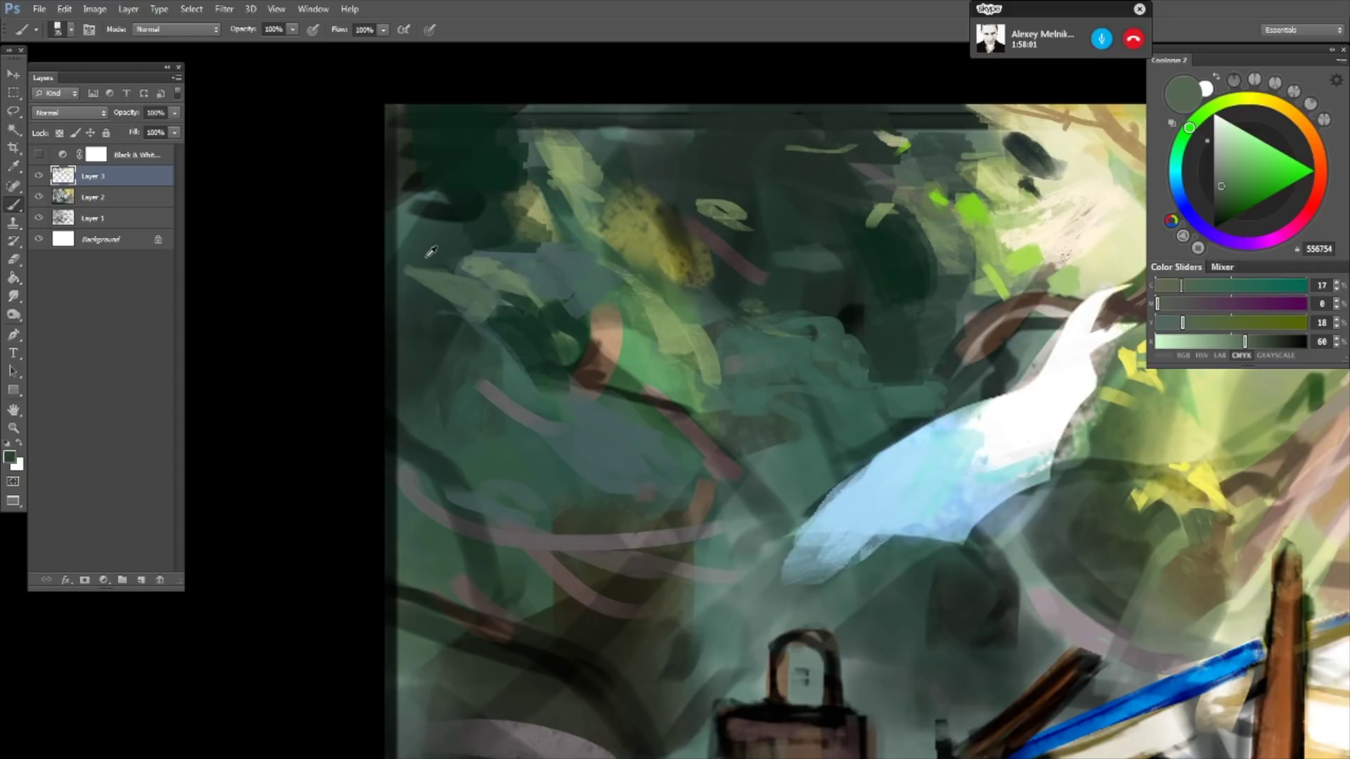
# - Sample several foliage greens, ending on muted grey-teal 53625E
pyautogui.keyDown('alt'); pyautogui.click(425, 252); pyautogui.keyUp('alt')
pyautogui.keyDown('alt'); pyautogui.click(467, 252); pyautogui.keyUp('alt')
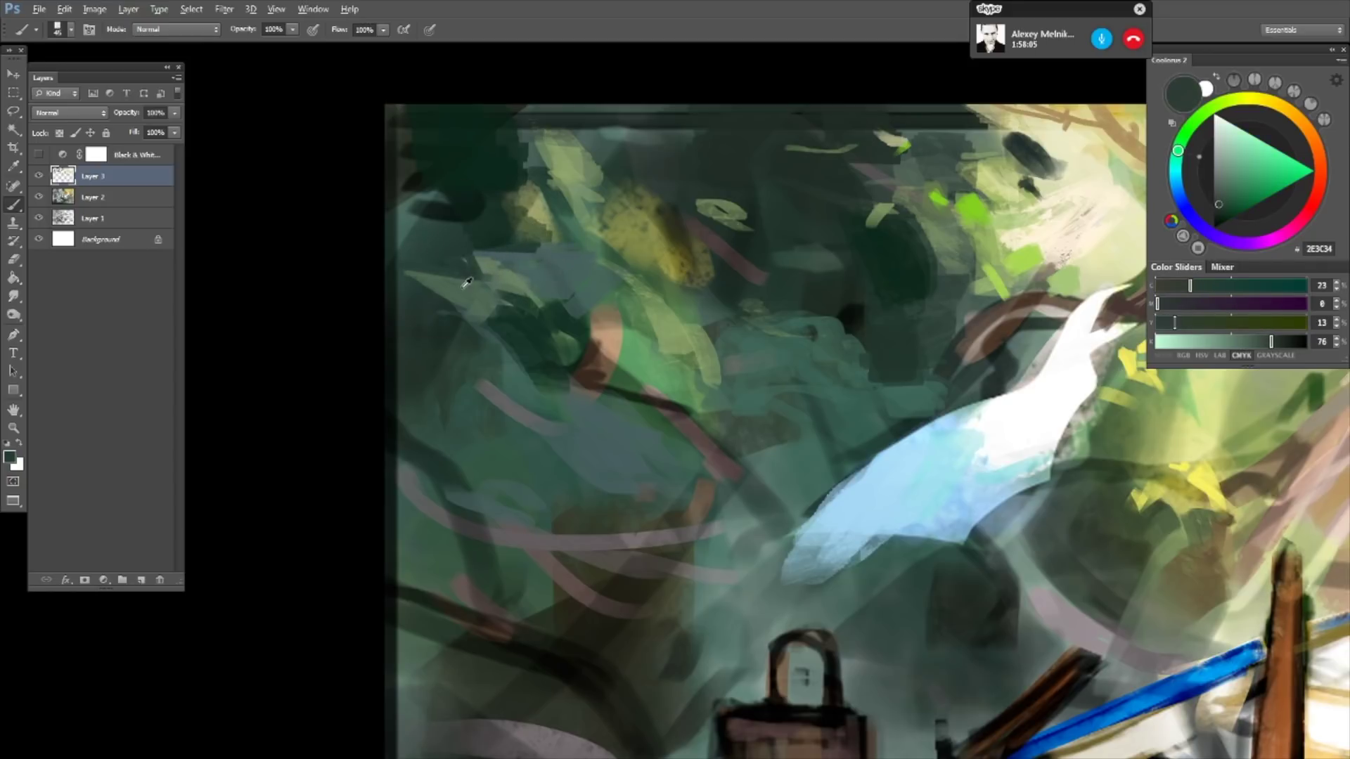
pyautogui.keyDown('alt'); pyautogui.click(475, 290); pyautogui.keyUp('alt')
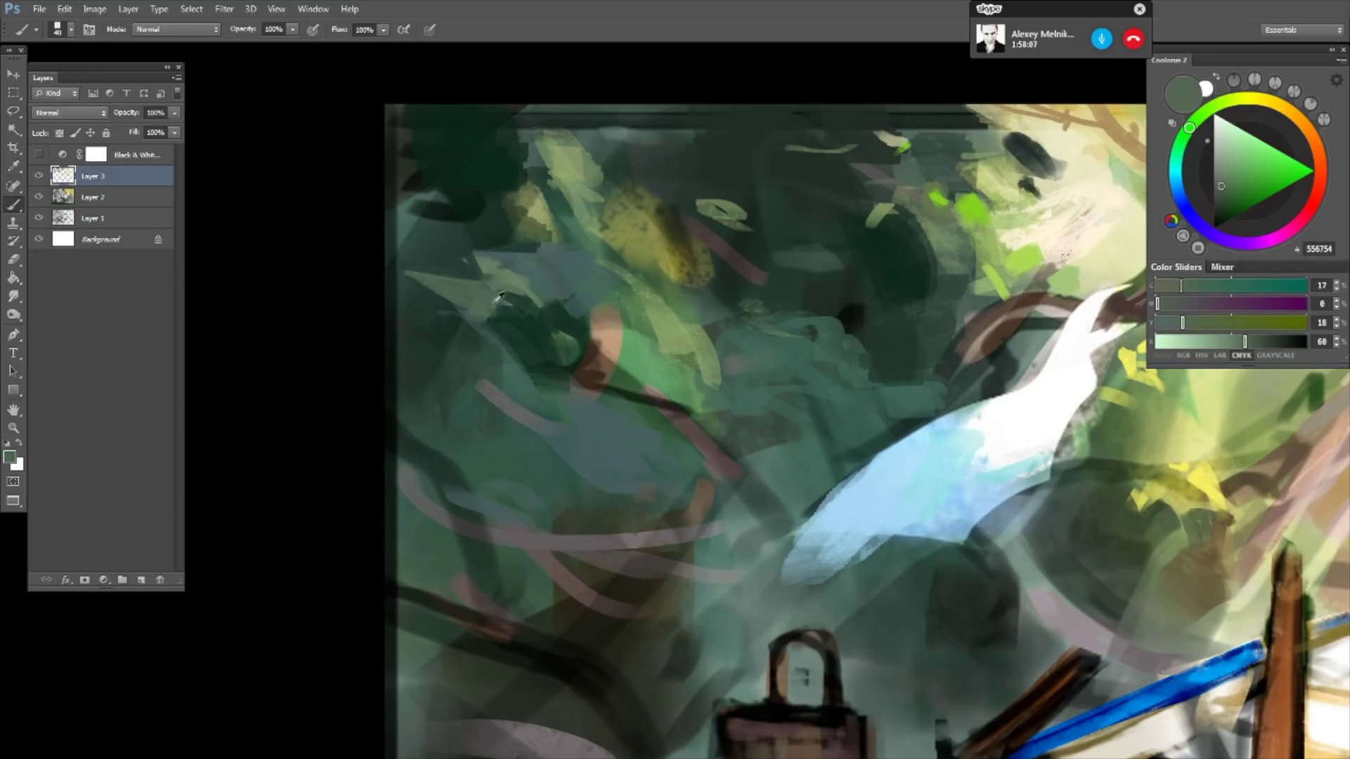
pyautogui.keyDown('alt'); pyautogui.click(485, 295); pyautogui.keyUp('alt')
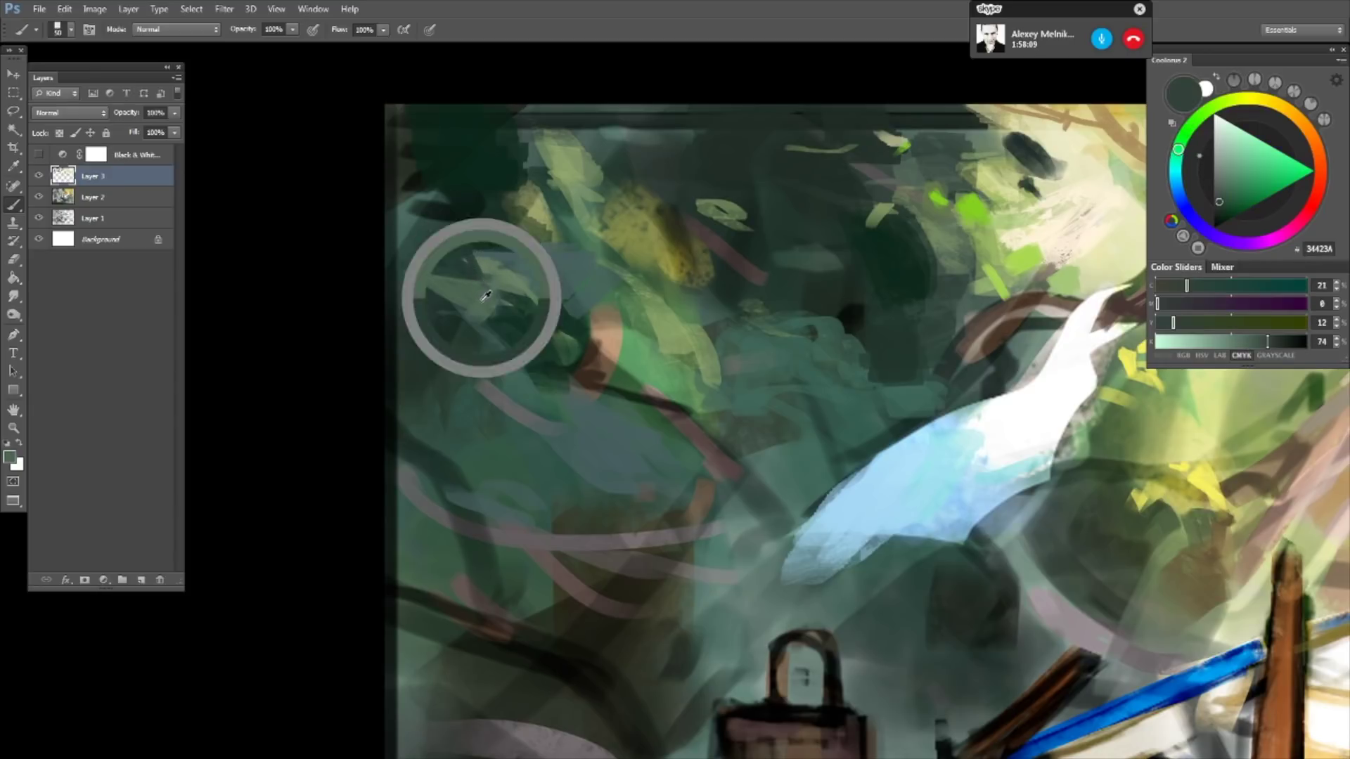
pyautogui.keyDown('alt'); pyautogui.click(541, 310); pyautogui.keyUp('alt')
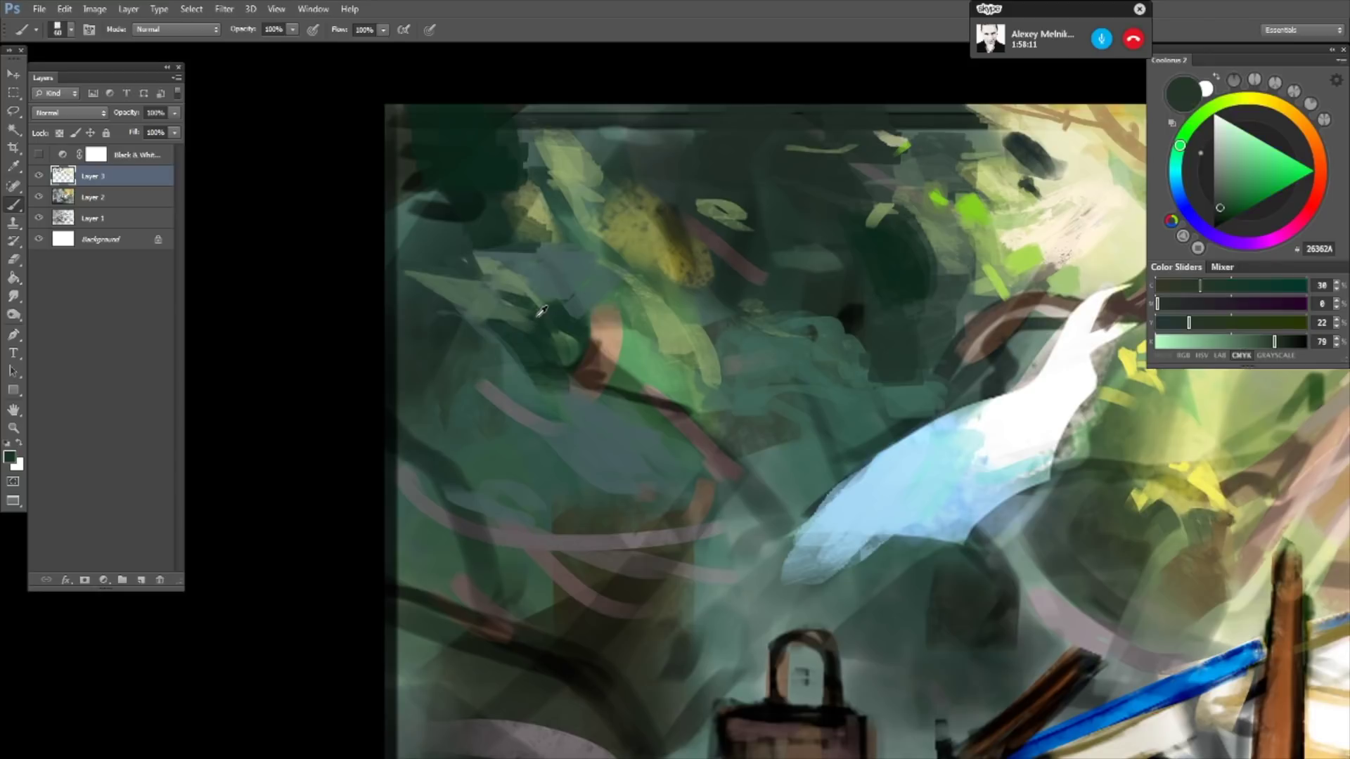
pyautogui.keyDown('alt'); pyautogui.click(528, 302); pyautogui.keyUp('alt')
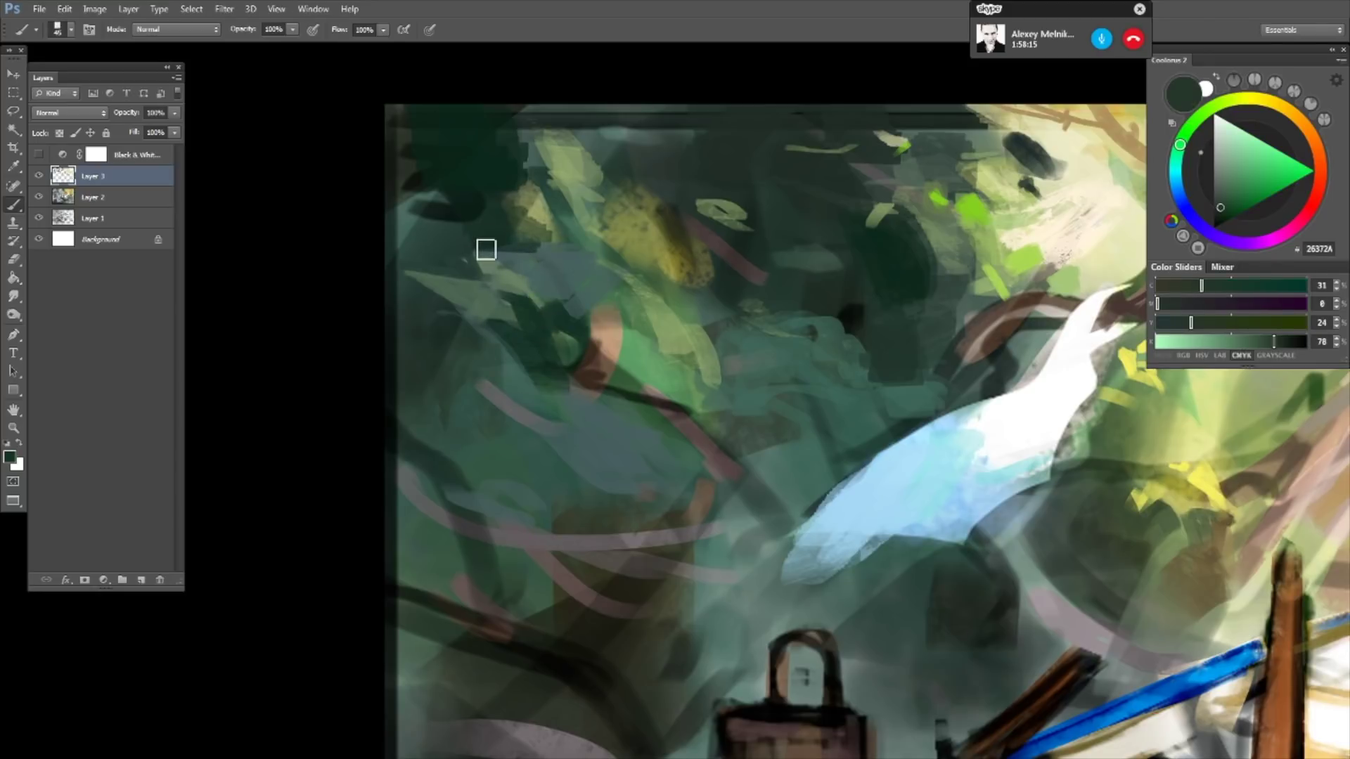
pyautogui.keyDown('alt'); pyautogui.click(513, 273); pyautogui.keyUp('alt')
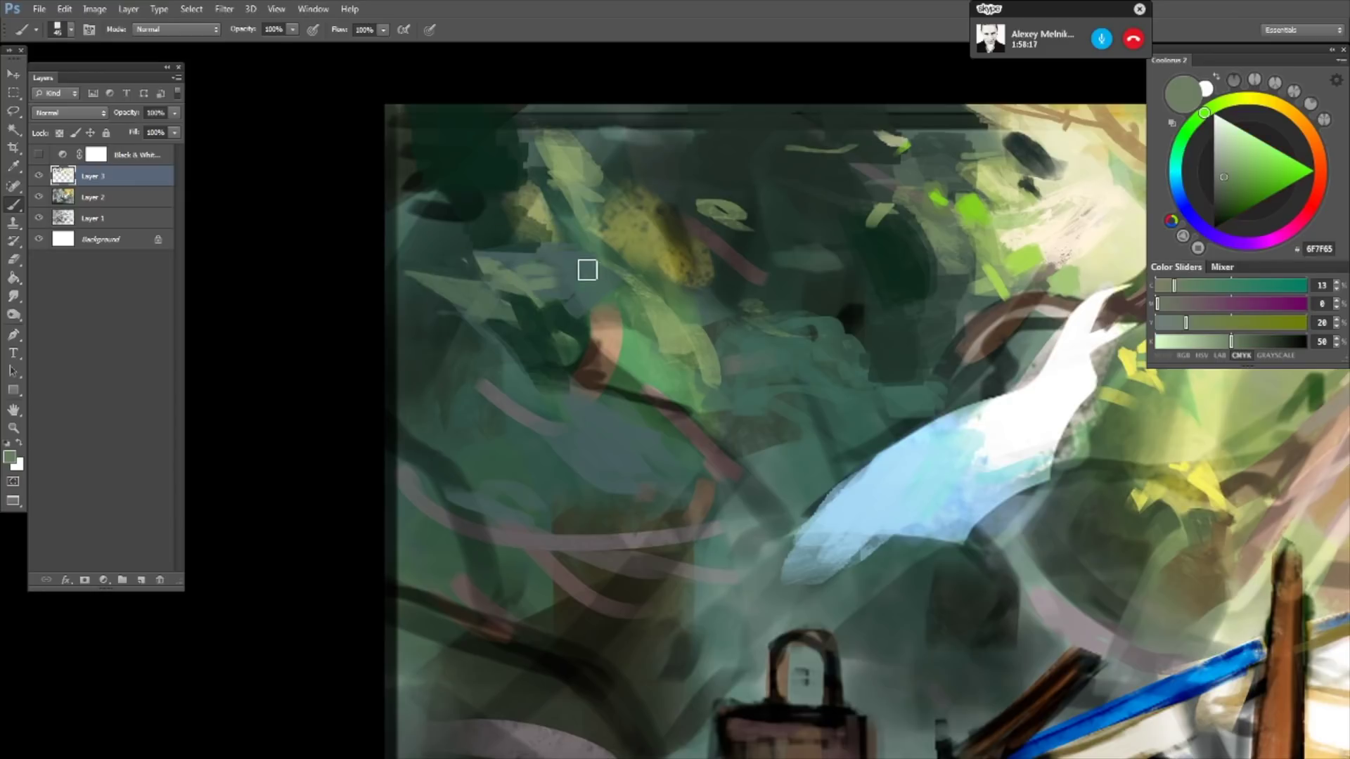
pyautogui.keyDown('alt'); pyautogui.click(532, 266); pyautogui.keyUp('alt')
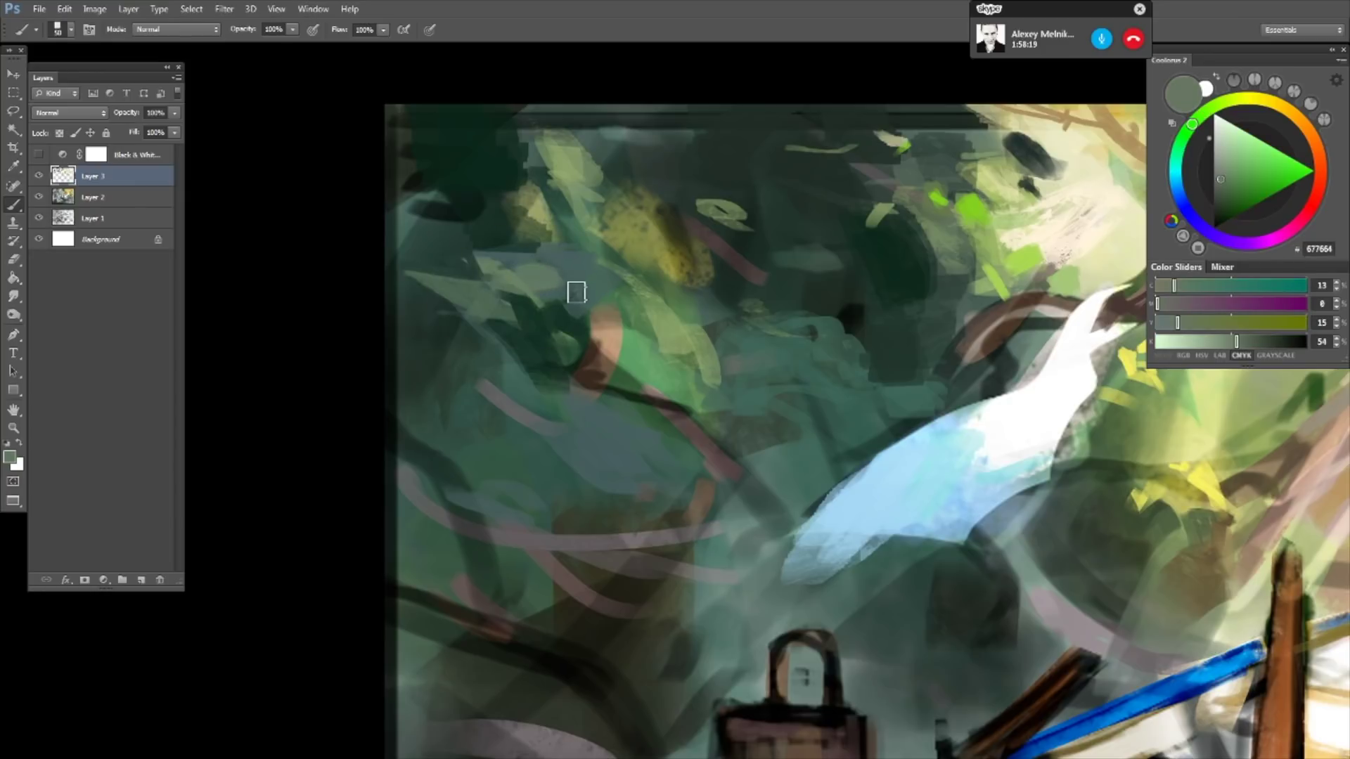
pyautogui.keyDown('alt'); pyautogui.click(553, 250); pyautogui.keyUp('alt')
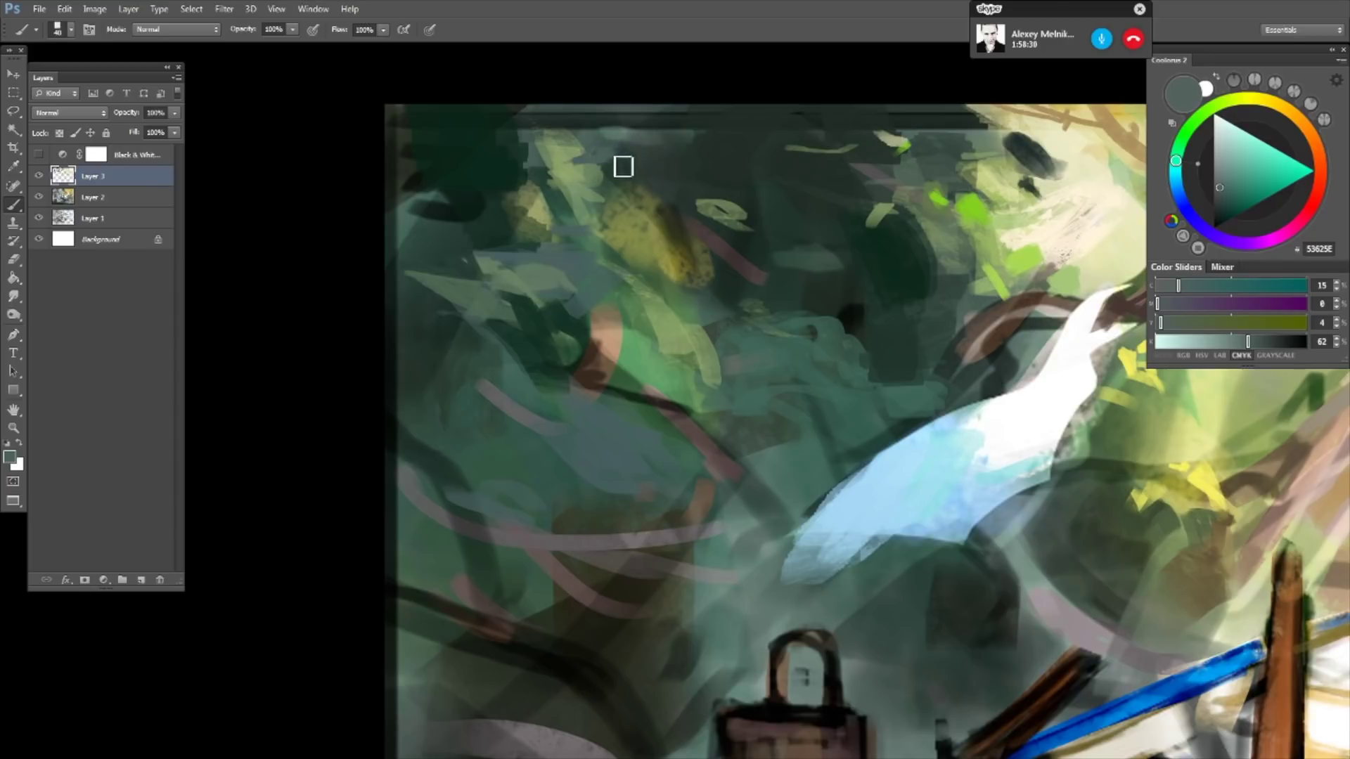
# - Darken the paint colour toward deep slate teal and resize the brush to about 70
pyautogui.click(1221, 196)
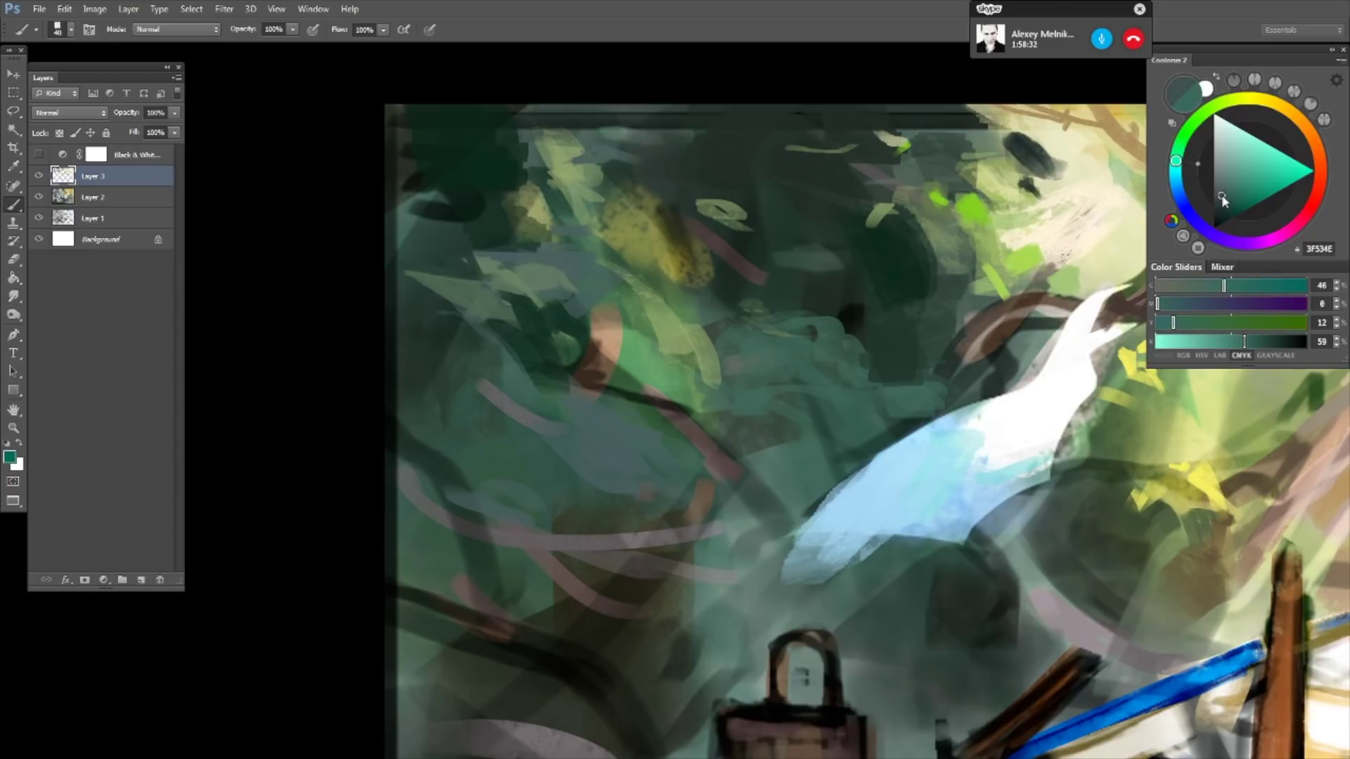
pyautogui.click(1175, 303)
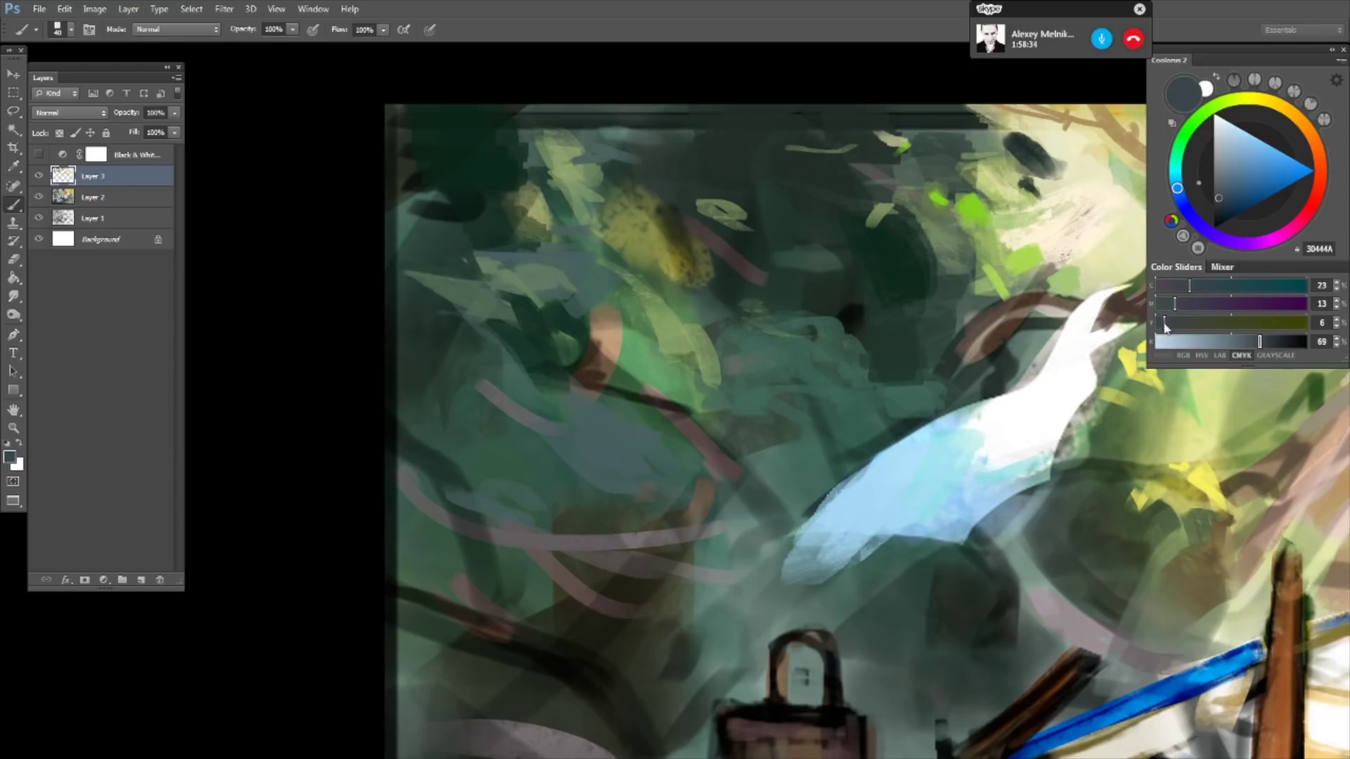
pyautogui.click(1269, 342)
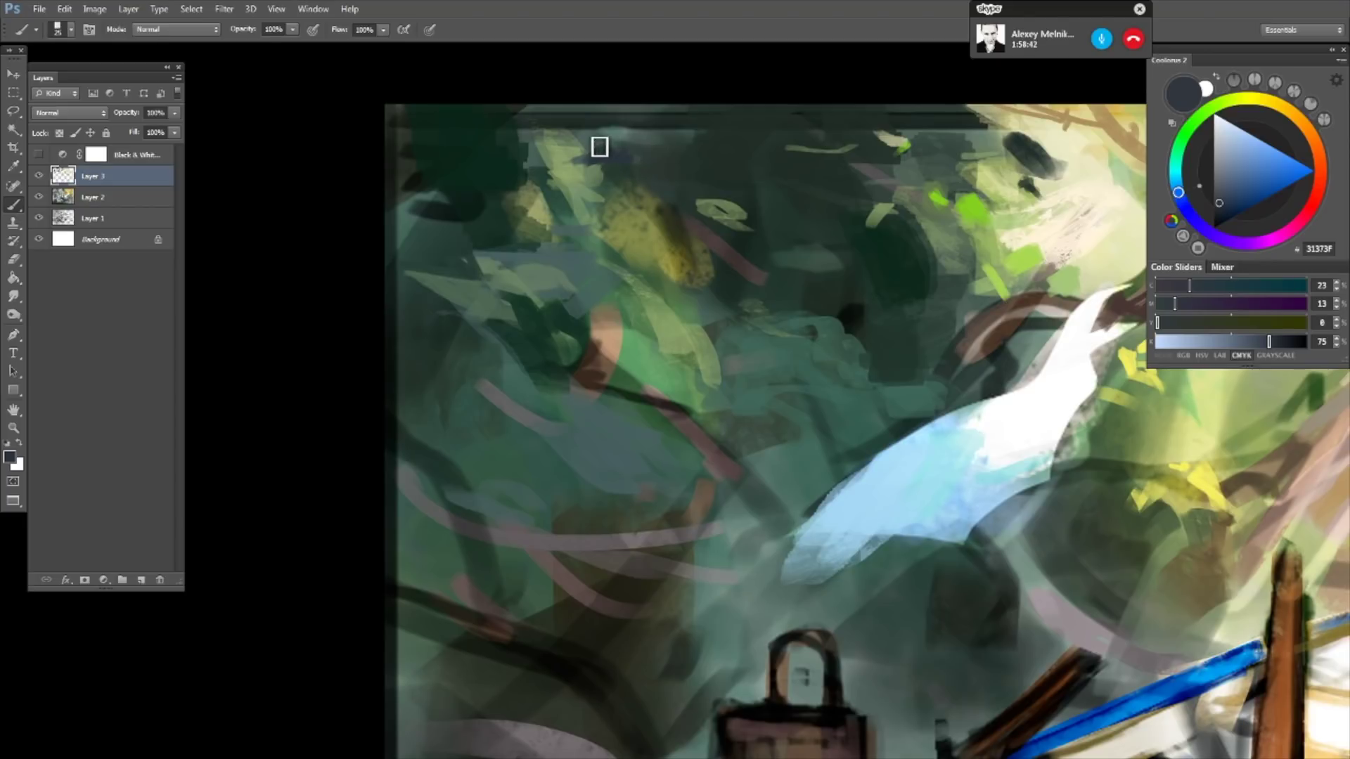
pyautogui.press(']')
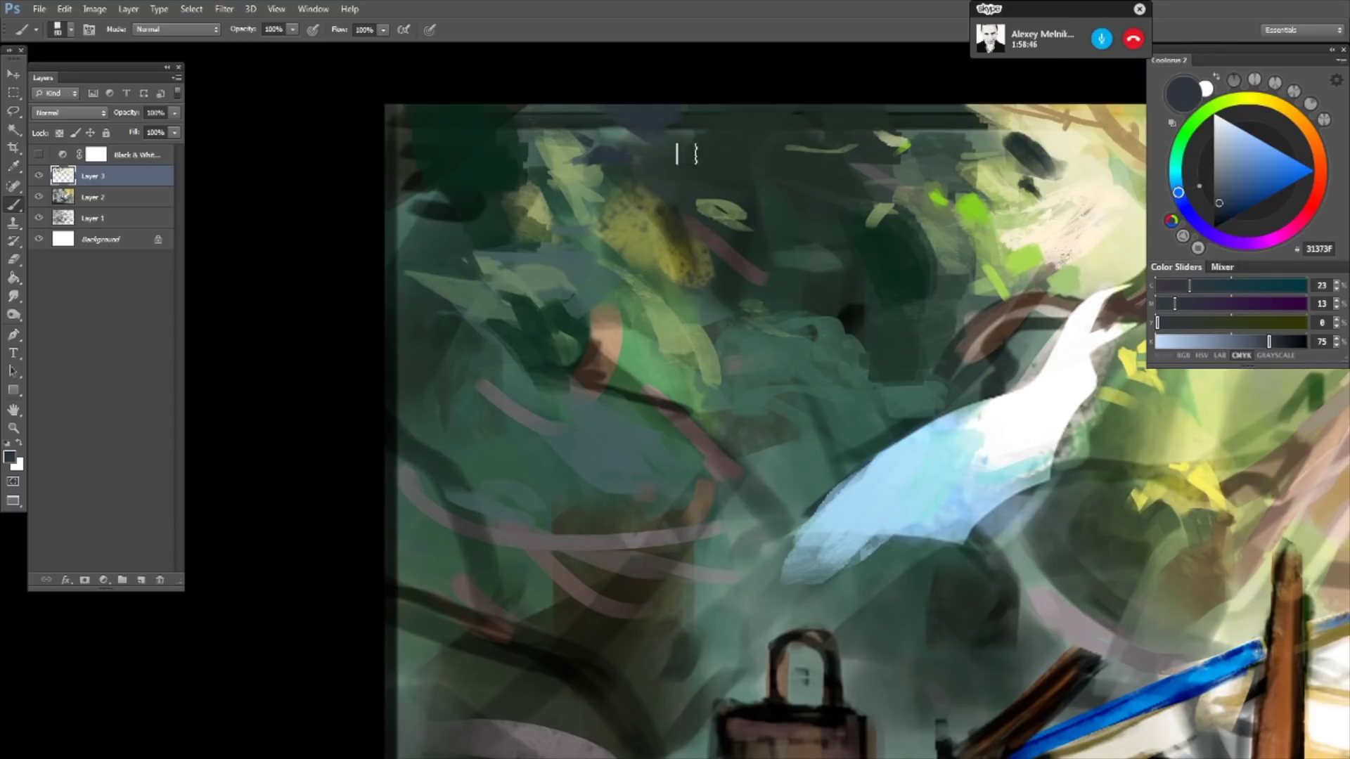
pyautogui.keyDown('alt'); pyautogui.click(623, 127); pyautogui.keyUp('alt')
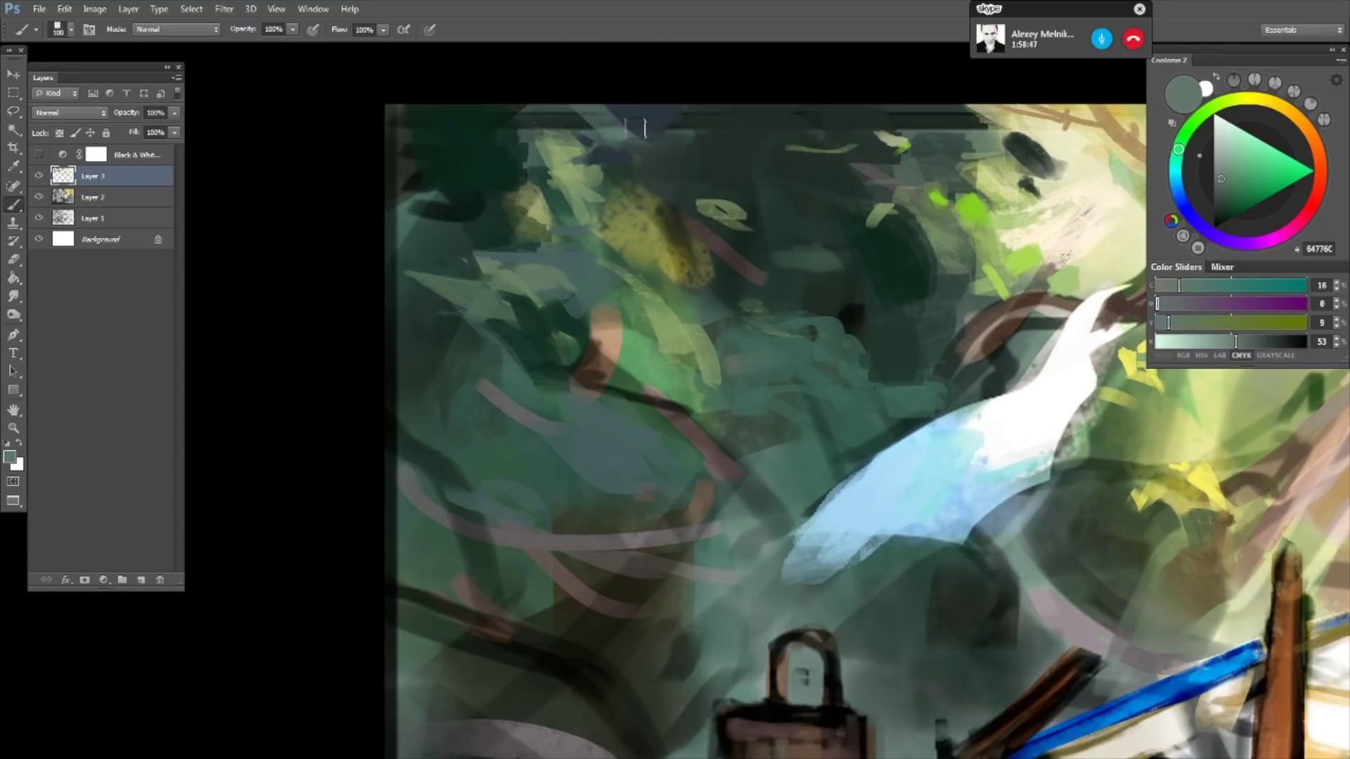
pyautogui.press('[')
pyautogui.press('[')
pyautogui.press('[')
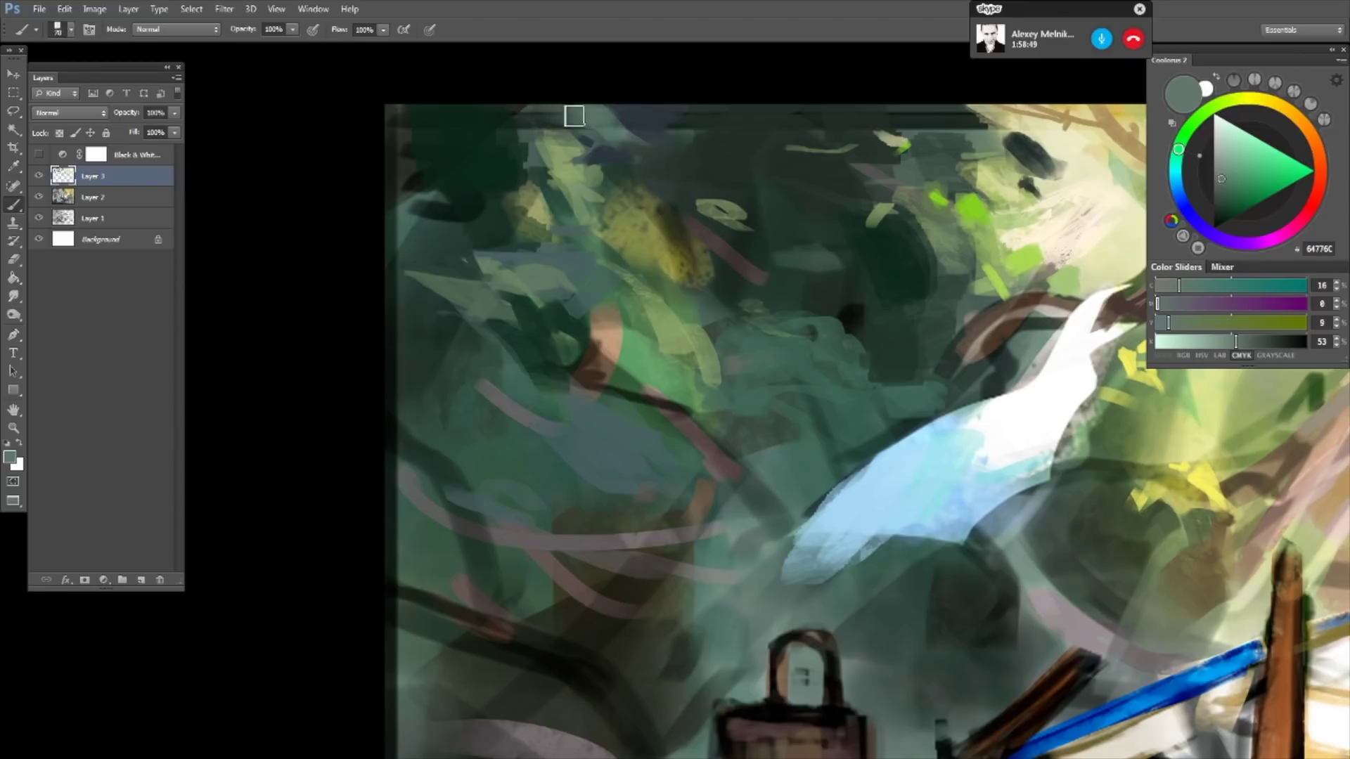
# - Sample the near-black green from the dark corner and stroke it across the upper foliage
pyautogui.keyDown('alt'); pyautogui.click(565, 133); pyautogui.keyUp('alt')
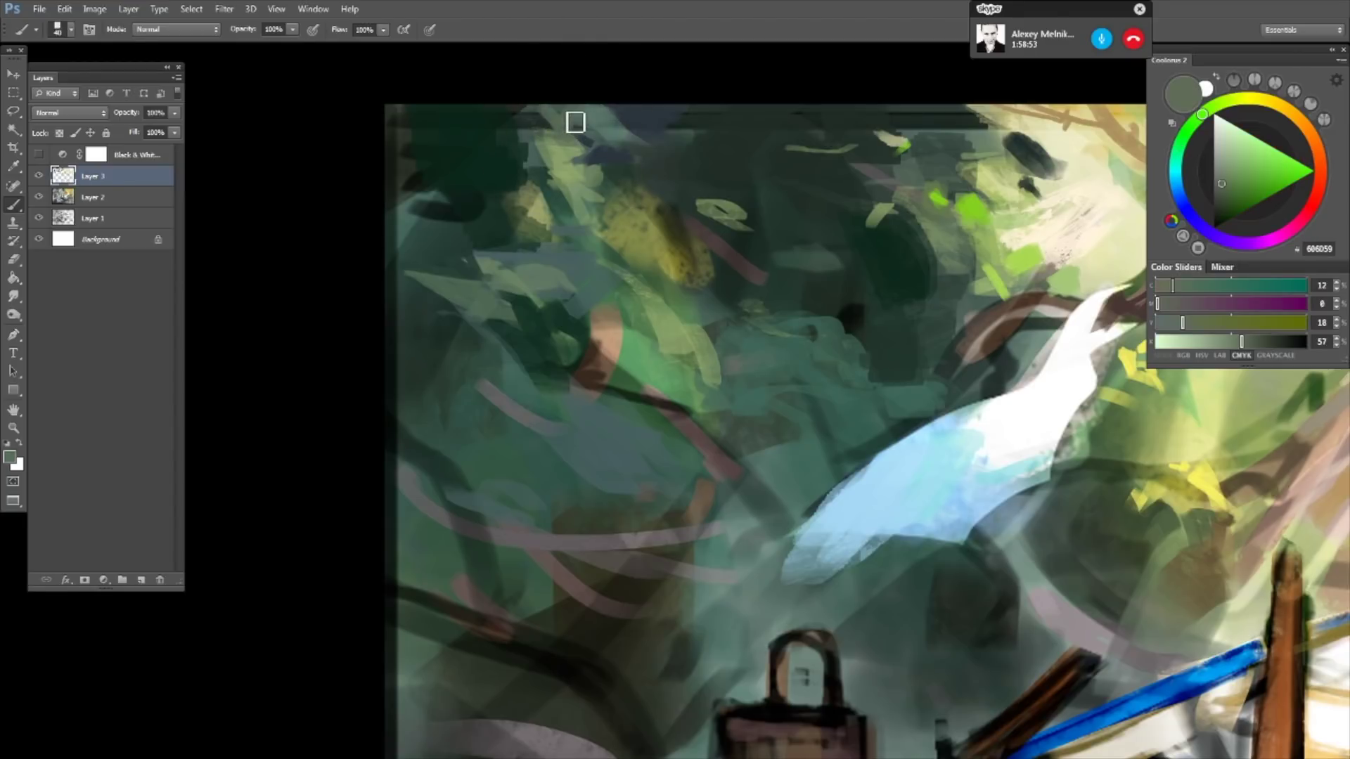
pyautogui.keyDown('alt'); pyautogui.click(553, 129); pyautogui.keyUp('alt')
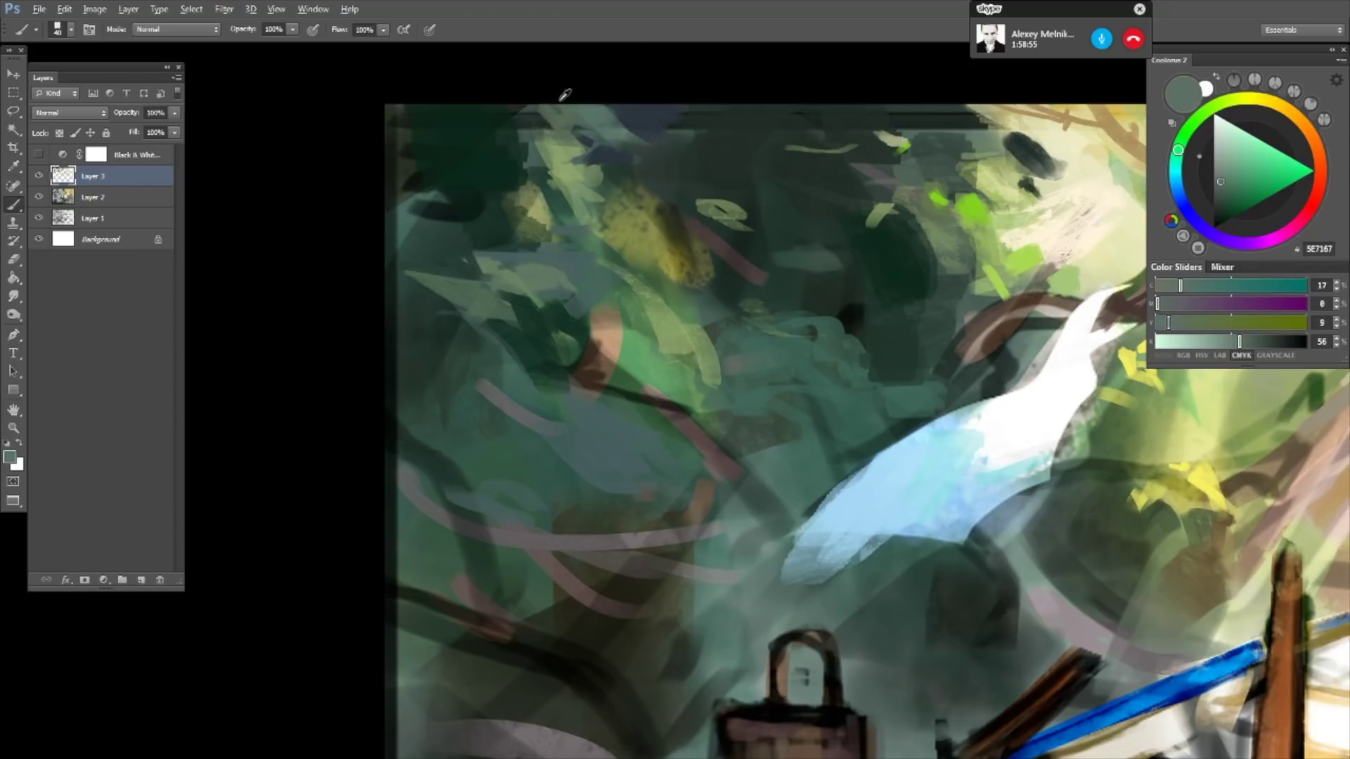
pyautogui.keyDown('alt'); pyautogui.click(563, 113); pyautogui.keyUp('alt')
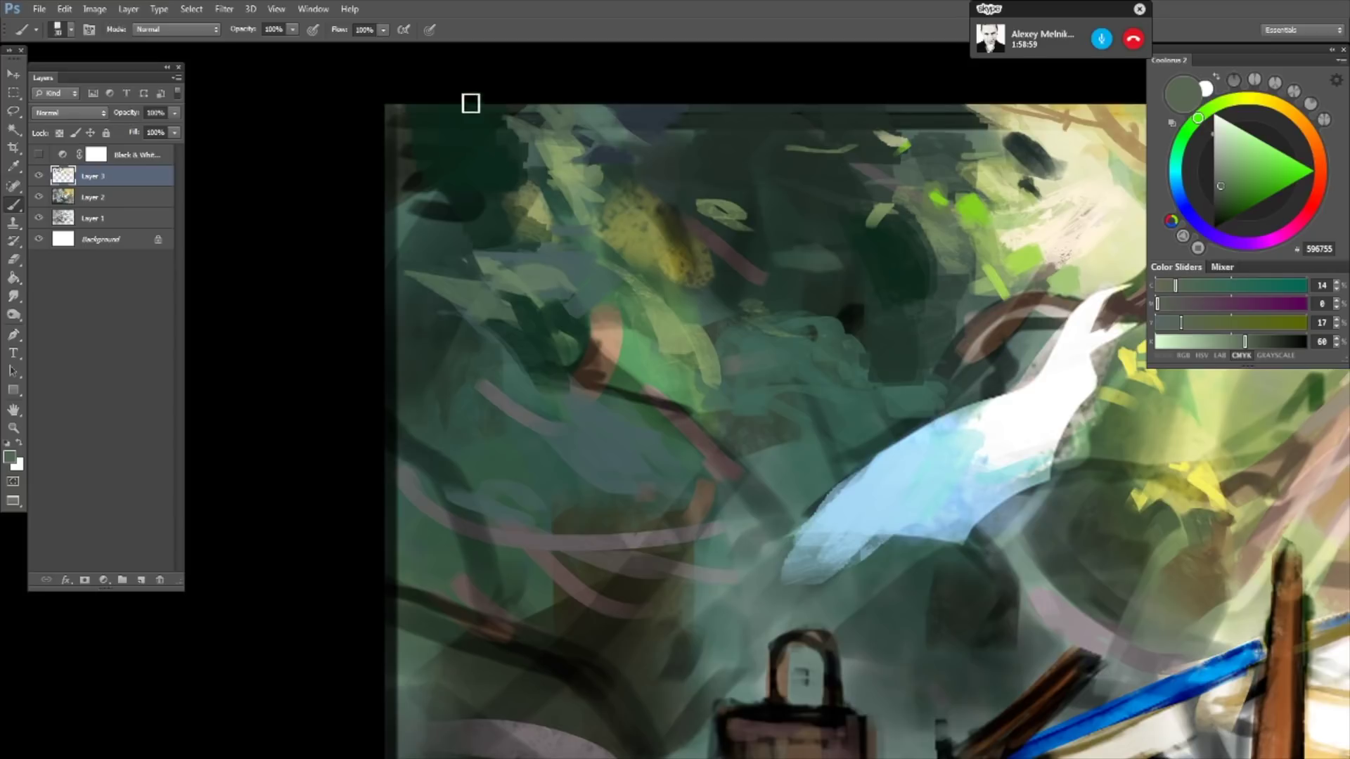
pyautogui.keyDown('alt'); pyautogui.click(447, 115); pyautogui.keyUp('alt')
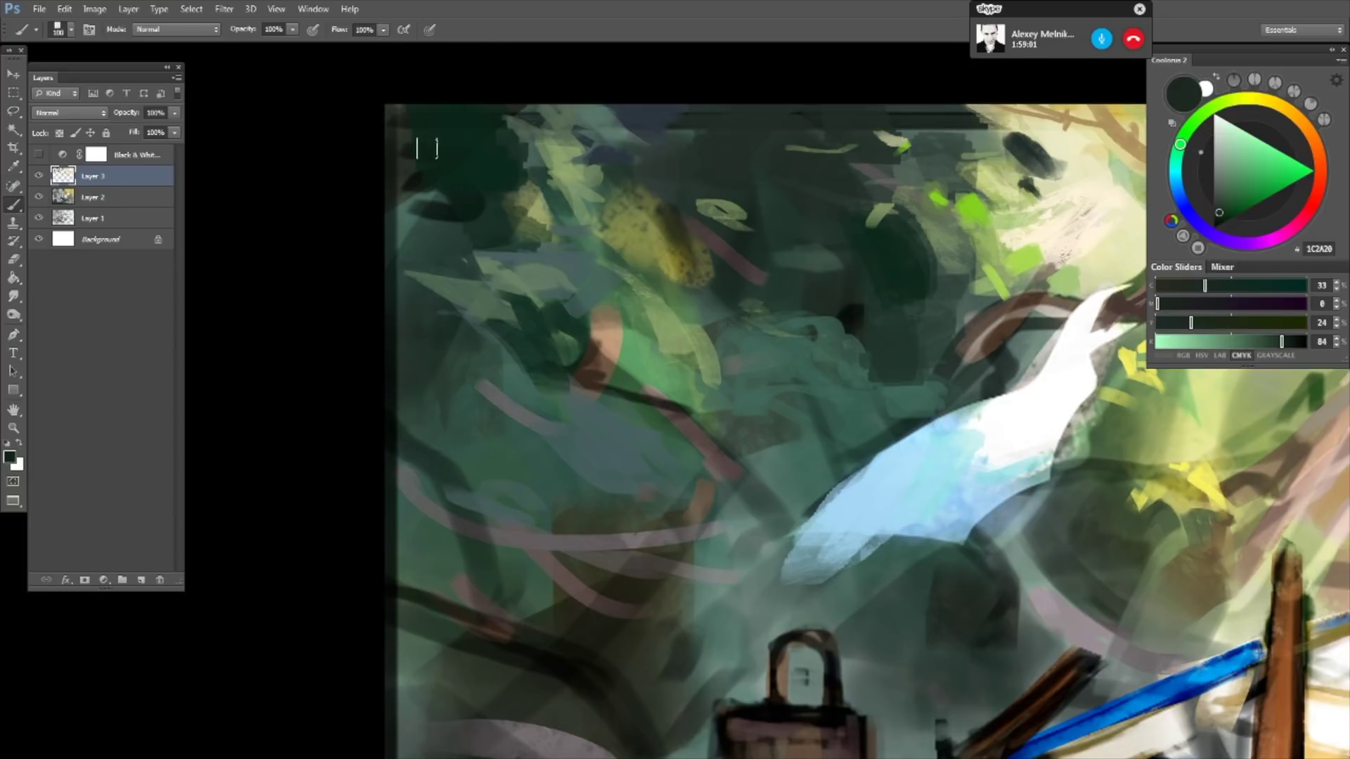
pyautogui.keyDown('alt'); pyautogui.click(401, 149); pyautogui.keyUp('alt')
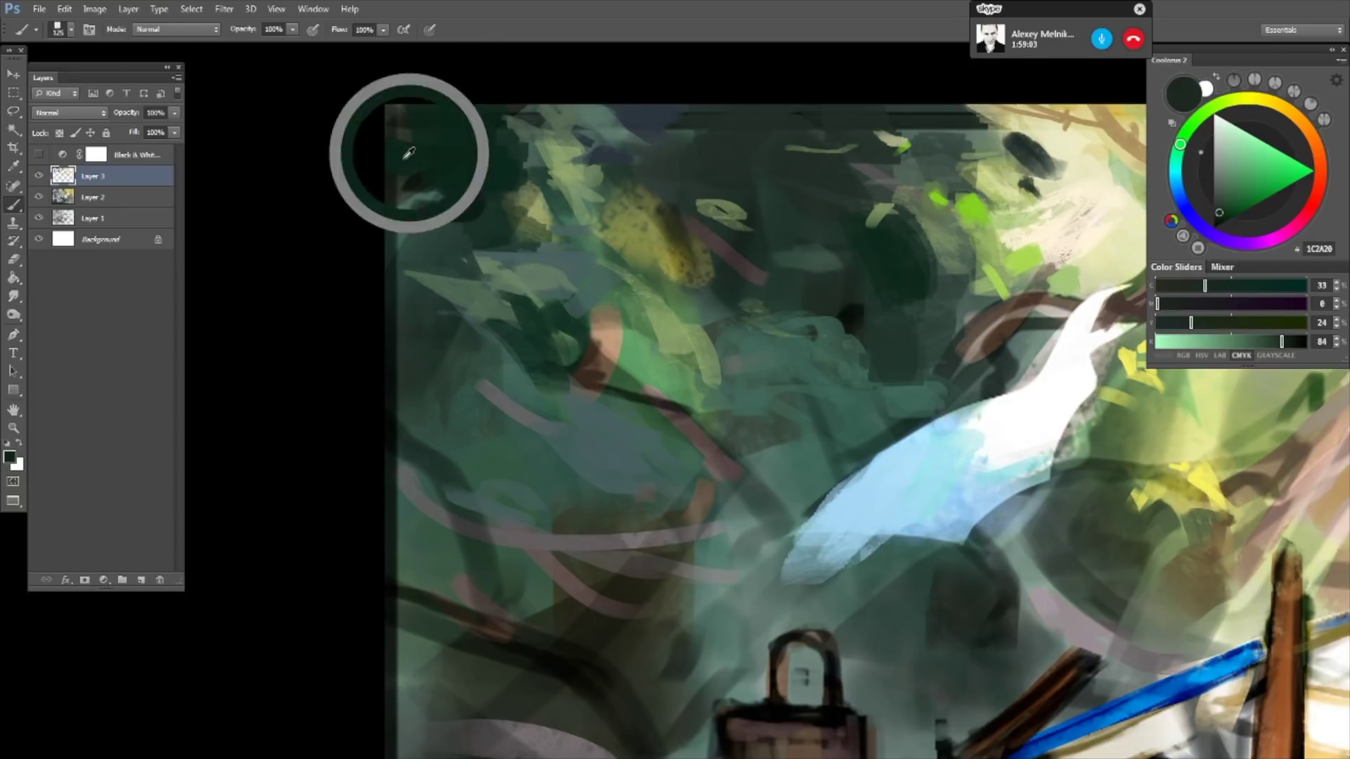
pyautogui.moveTo(398, 225); pyautogui.dragTo(485, 208)
# - Paint two dark green strokes running down-right into the left foliage
pyautogui.keyDown('alt'); pyautogui.click(506, 211); pyautogui.keyUp('alt')
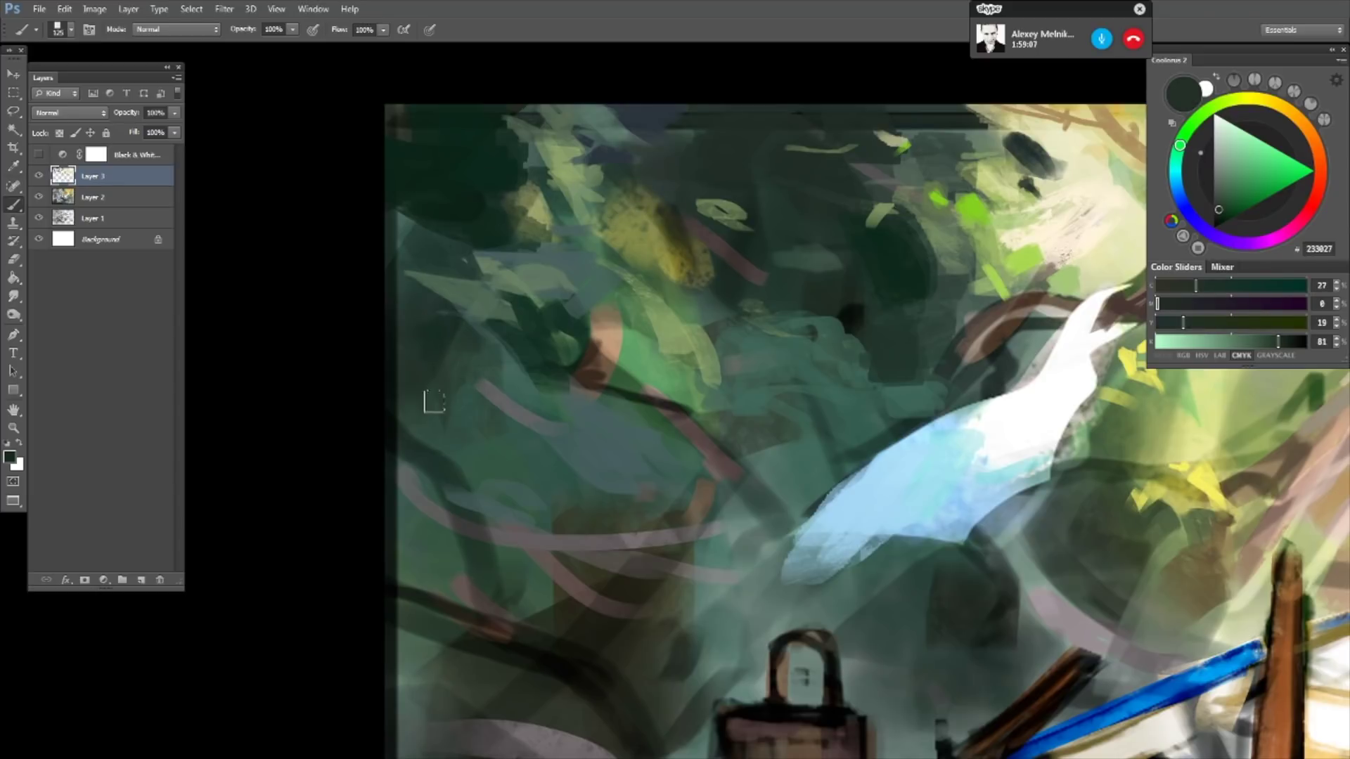
pyautogui.keyDown('alt'); pyautogui.click(527, 461); pyautogui.keyUp('alt')
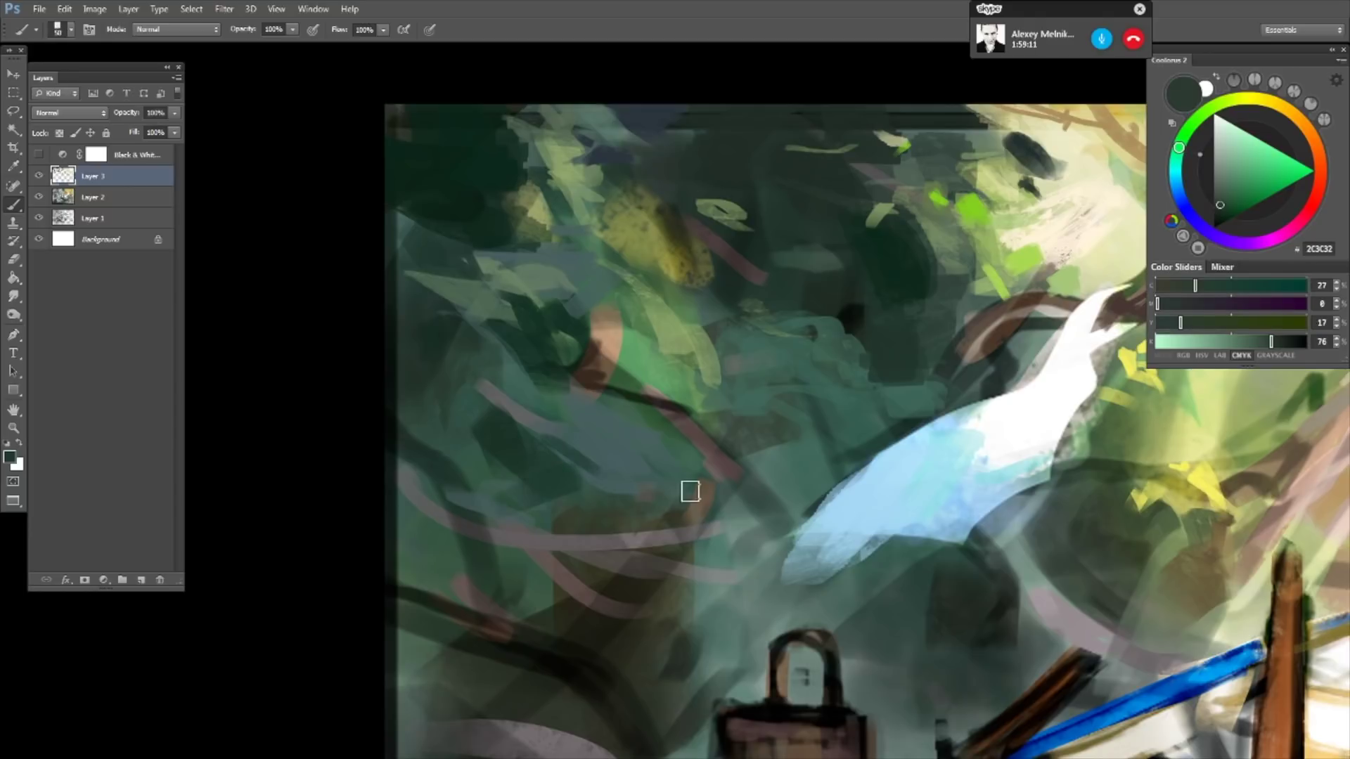
pyautogui.moveTo(689, 489)
pyautogui.mouseDown()
pyautogui.moveTo(663, 462)
pyautogui.moveTo(703, 512)
pyautogui.moveTo(639, 446)
pyautogui.moveTo(763, 533)
pyautogui.mouseUp()
pyautogui.moveTo(640, 441); pyautogui.dragTo(779, 541)
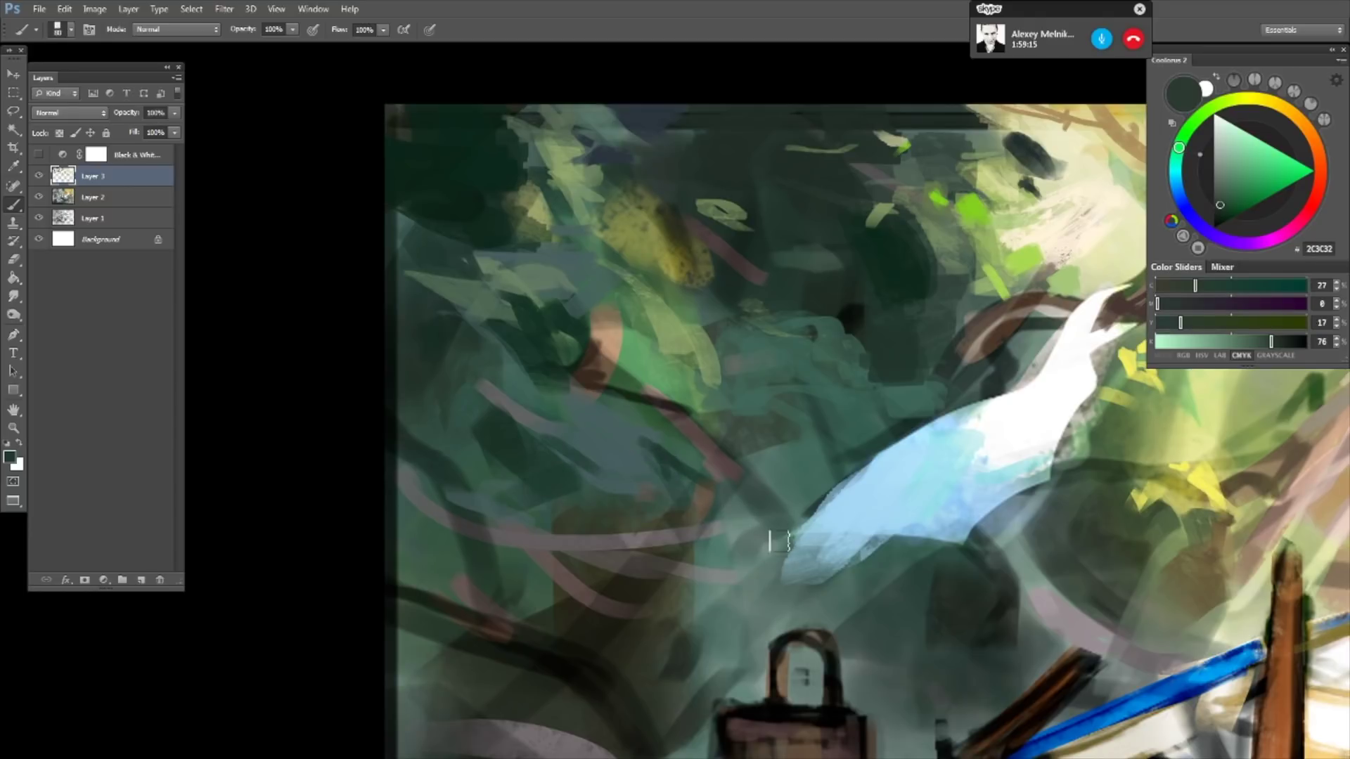
# - Sample several mid greens from the canvas, settling on sage green 749068
pyautogui.keyDown('alt'); pyautogui.click(658, 432); pyautogui.keyUp('alt')
pyautogui.keyDown('alt'); pyautogui.click(660, 458); pyautogui.keyUp('alt')
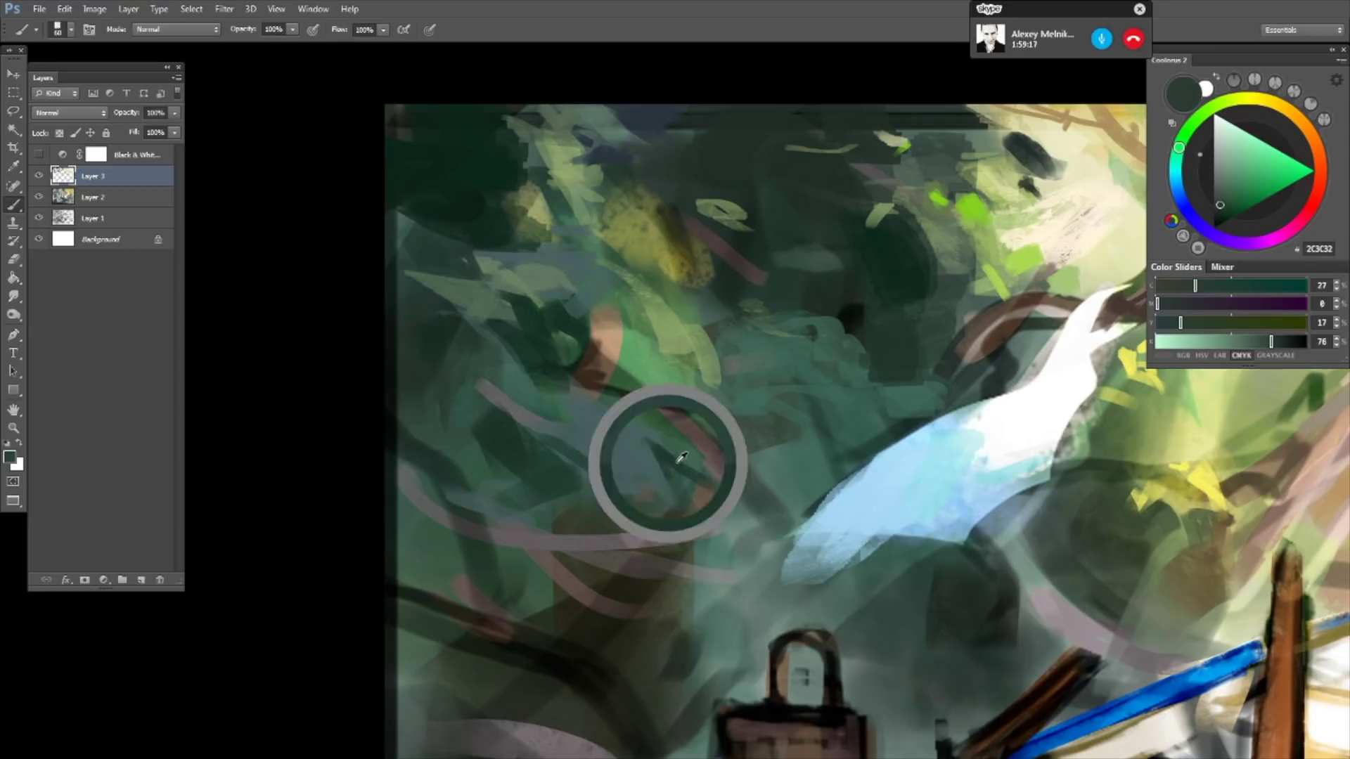
pyautogui.keyDown('alt'); pyautogui.click(657, 431); pyautogui.keyUp('alt')
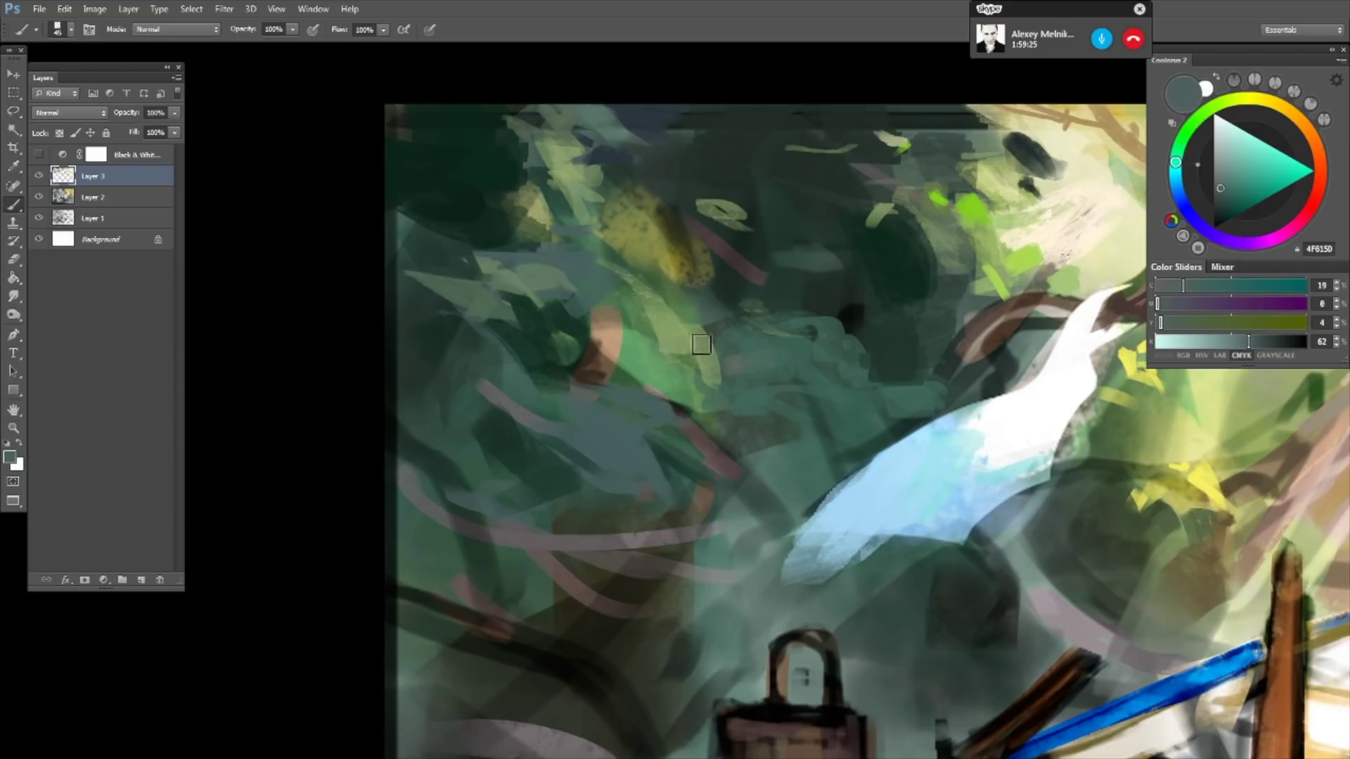
pyautogui.keyDown('alt'); pyautogui.click(736, 278); pyautogui.keyUp('alt')
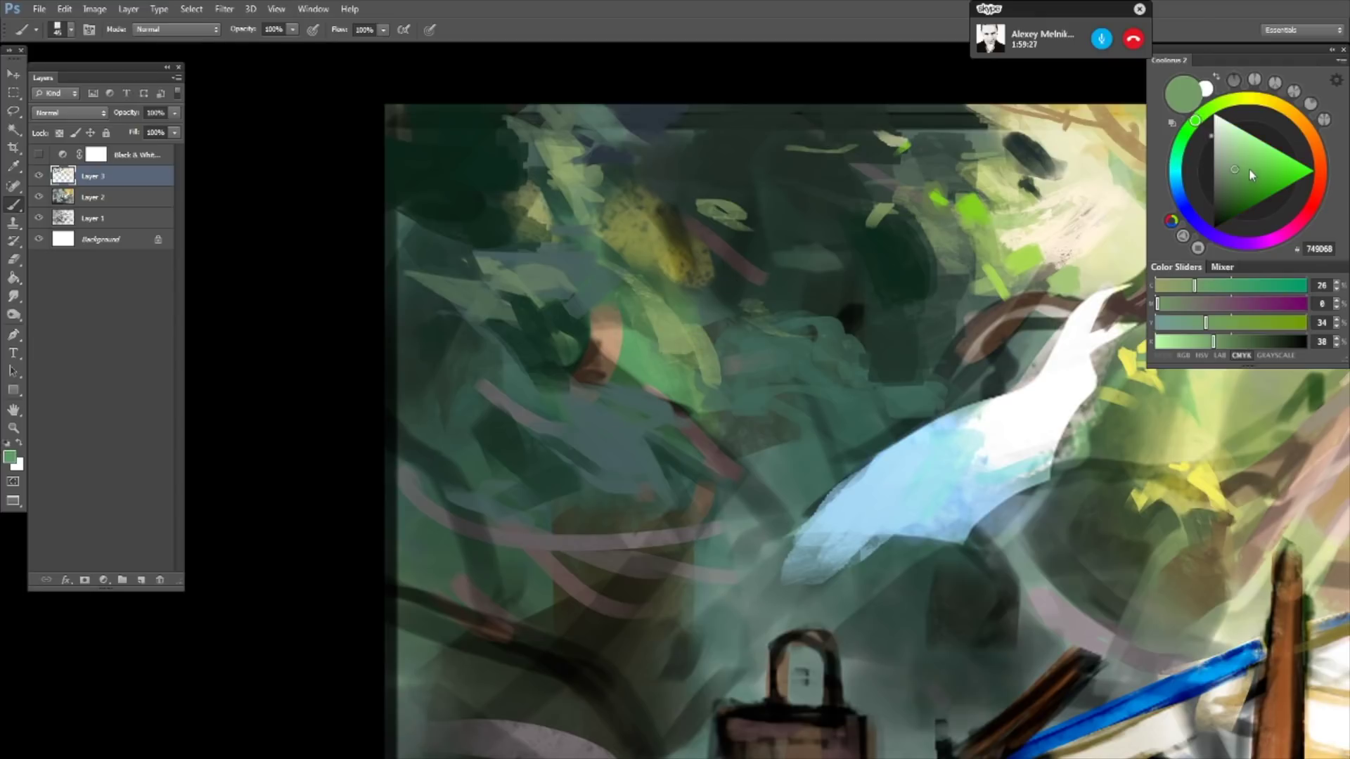
# - Sample a brown, shift it to pinkish beige C3A497, and dab small peach marks in the upper-left foliage
pyautogui.moveTo(1250, 169); pyautogui.dragTo(1260, 166)
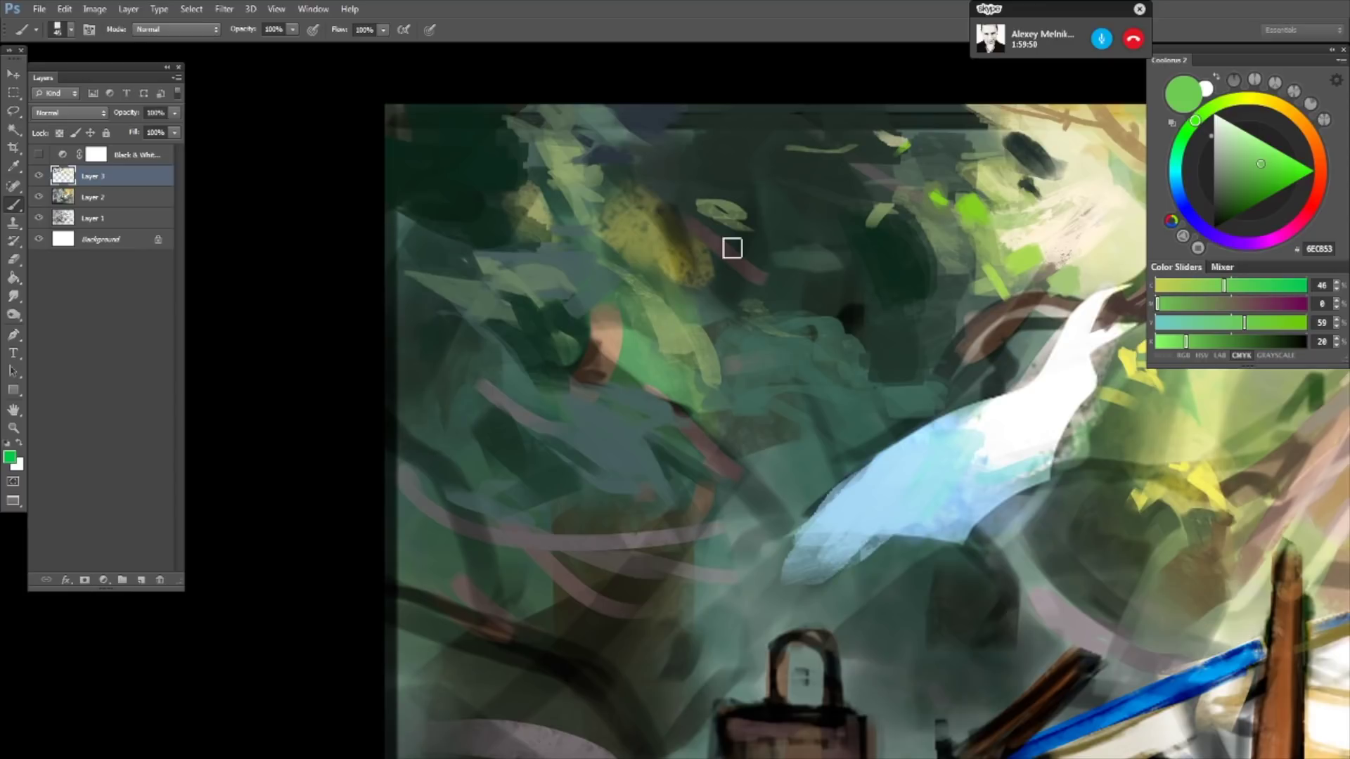
pyautogui.moveTo(615, 262)
pyautogui.mouseDown()
pyautogui.moveTo(623, 342)
pyautogui.moveTo(624, 215)
pyautogui.mouseUp()
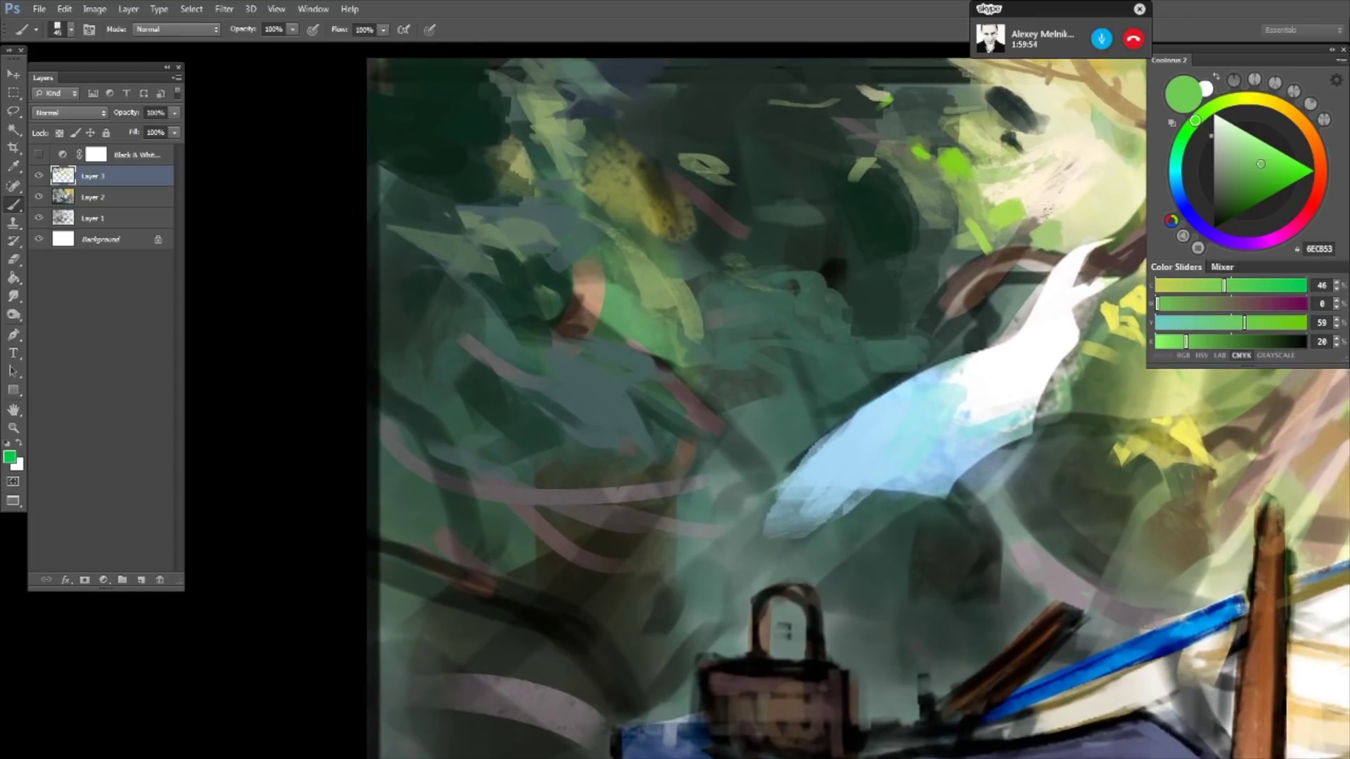
pyautogui.keyDown('alt'); pyautogui.click(596, 292); pyautogui.keyUp('alt')
pyautogui.moveTo(599, 265)
pyautogui.mouseDown()
pyautogui.moveTo(581, 280)
pyautogui.moveTo(594, 330)
pyautogui.mouseUp()
pyautogui.moveTo(1201, 323)
pyautogui.mouseDown()
pyautogui.moveTo(1181, 325)
pyautogui.moveTo(1190, 341)
pyautogui.mouseUp()
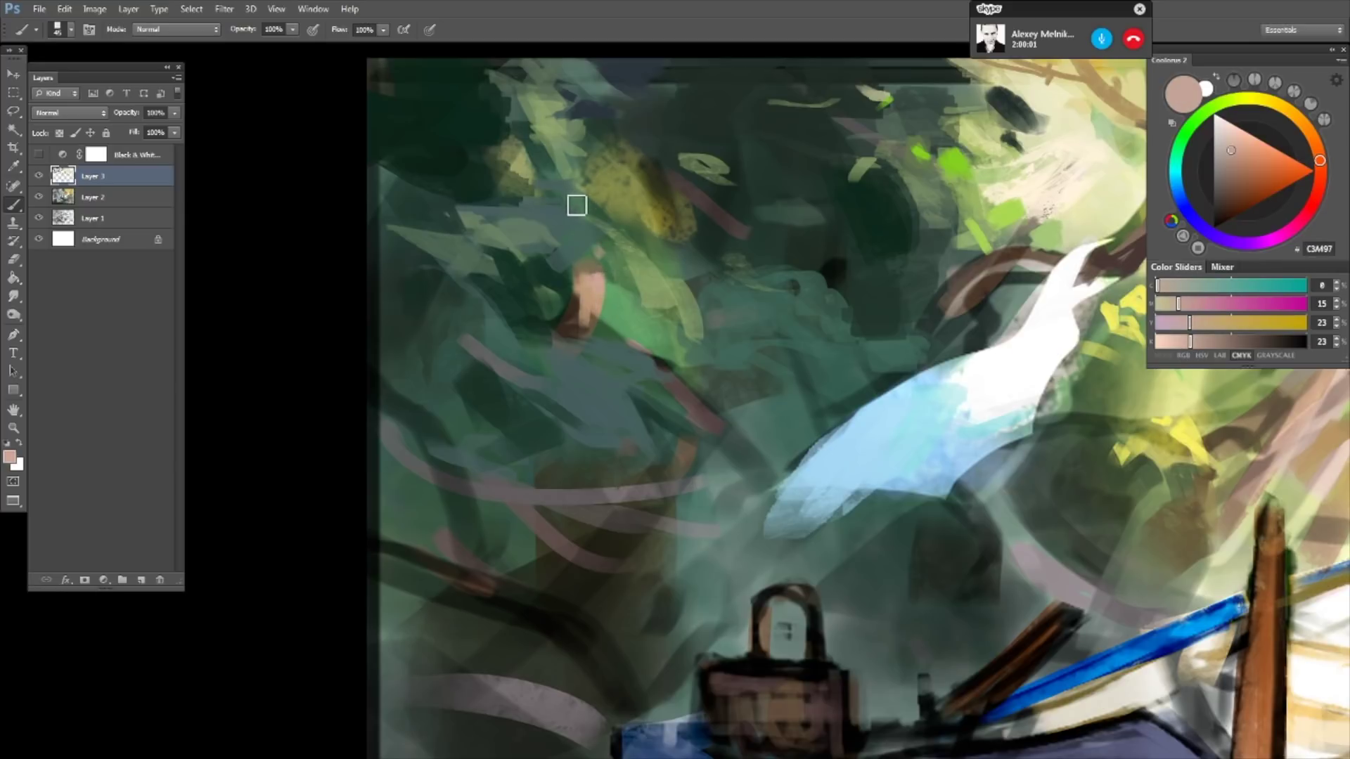
pyautogui.moveTo(573, 206); pyautogui.dragTo(573, 198)
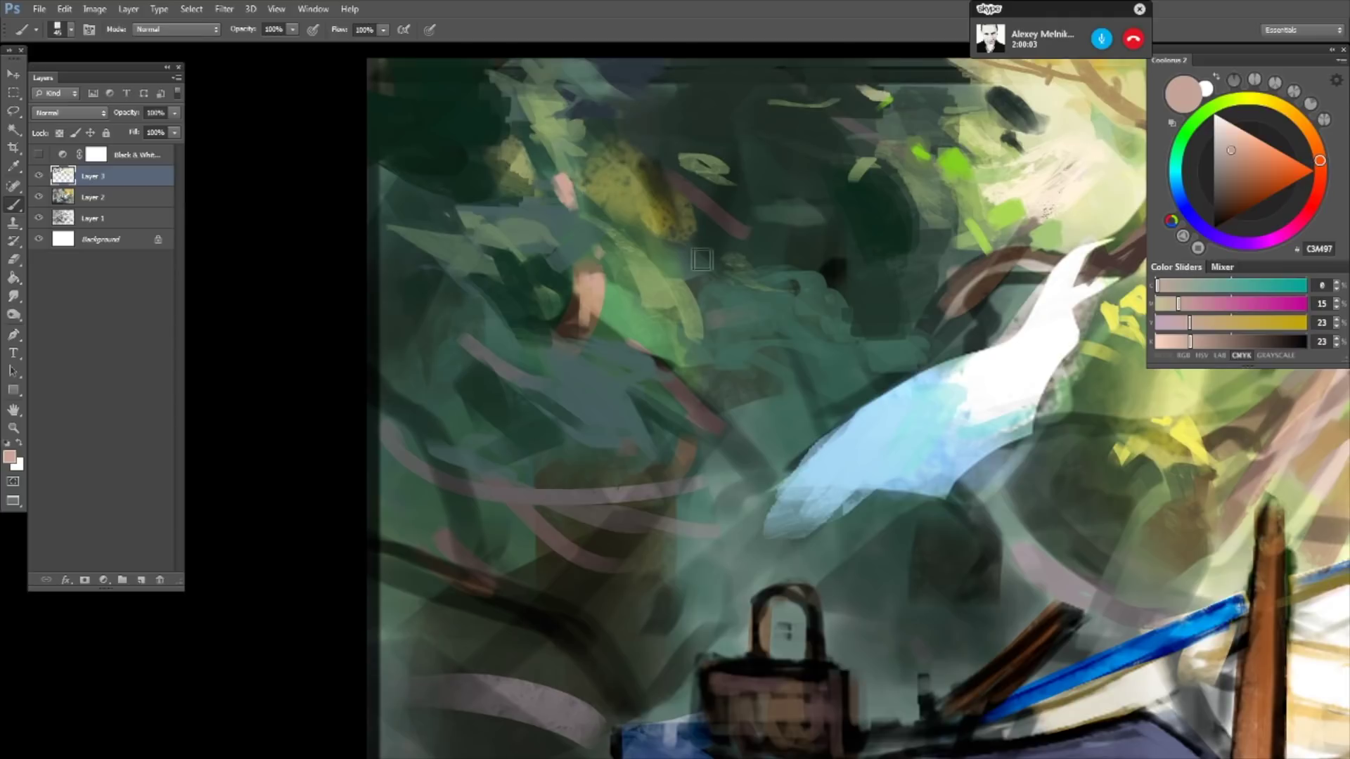
# - Reframe on the egret and paint pink strokes along the nearby branch and foliage
pyautogui.hotkey('ctrl', '-')
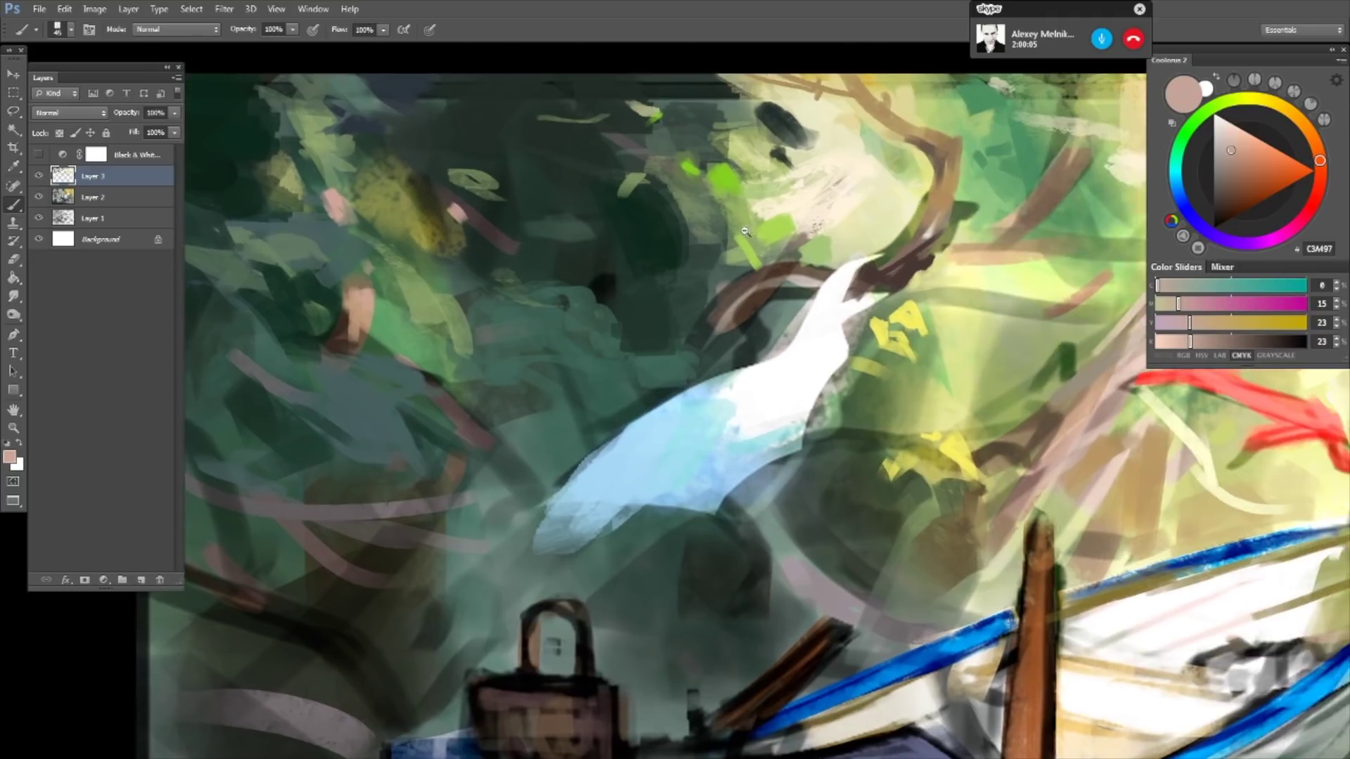
pyautogui.moveTo(741, 227); pyautogui.dragTo(677, 100)
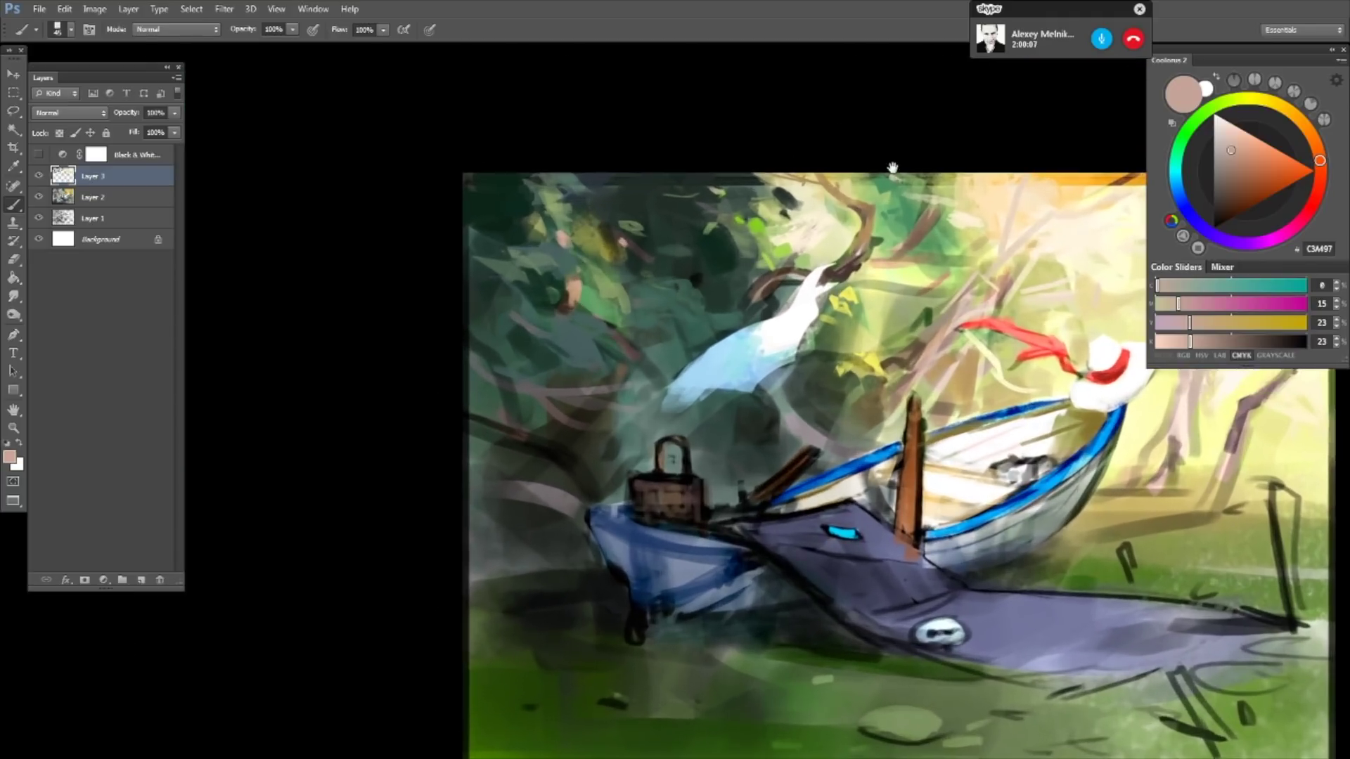
pyautogui.hotkey('ctrl', '+')
pyautogui.hotkey('ctrl', '+')
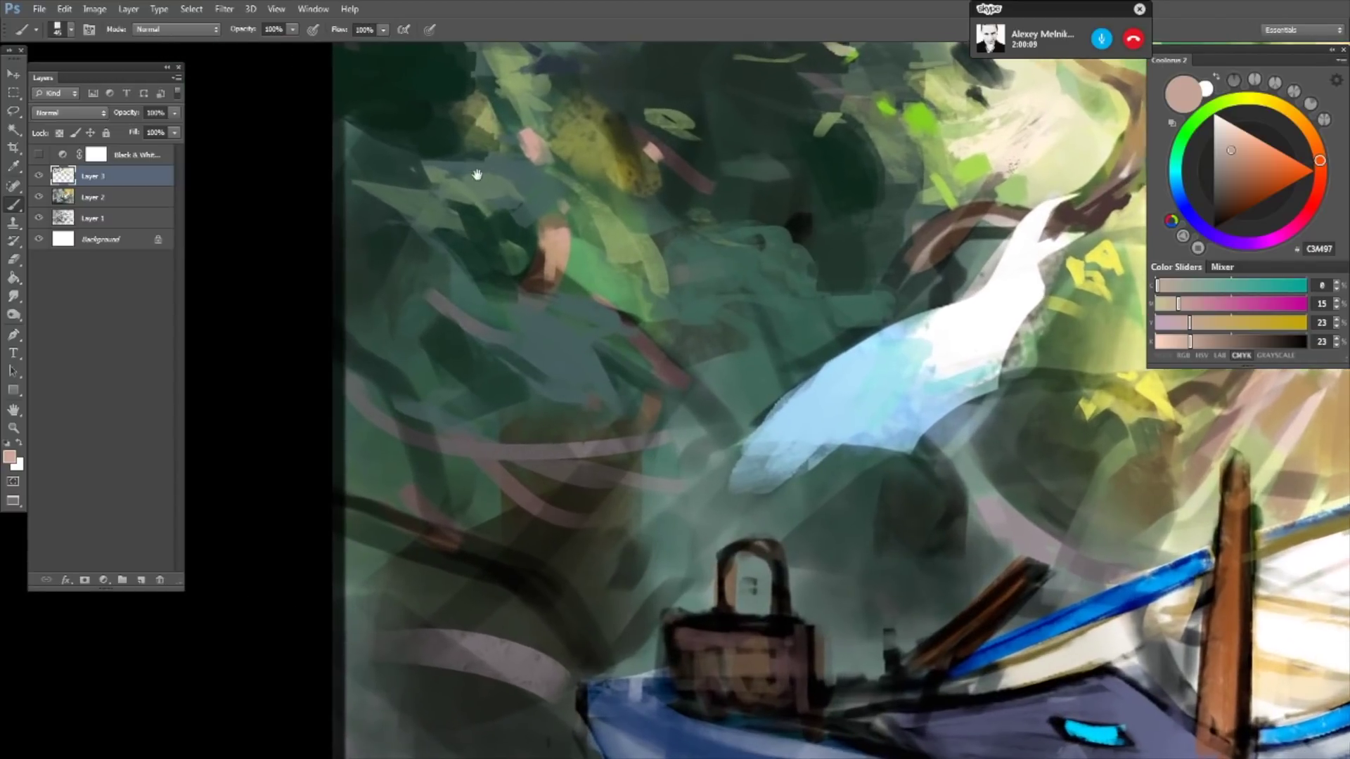
pyautogui.click(465, 328)
pyautogui.moveTo(648, 350); pyautogui.dragTo(701, 391)
# - Repaint the branch near the egret in a darker grey-brown
pyautogui.keyDown('alt'); pyautogui.click(701, 391); pyautogui.keyUp('alt')
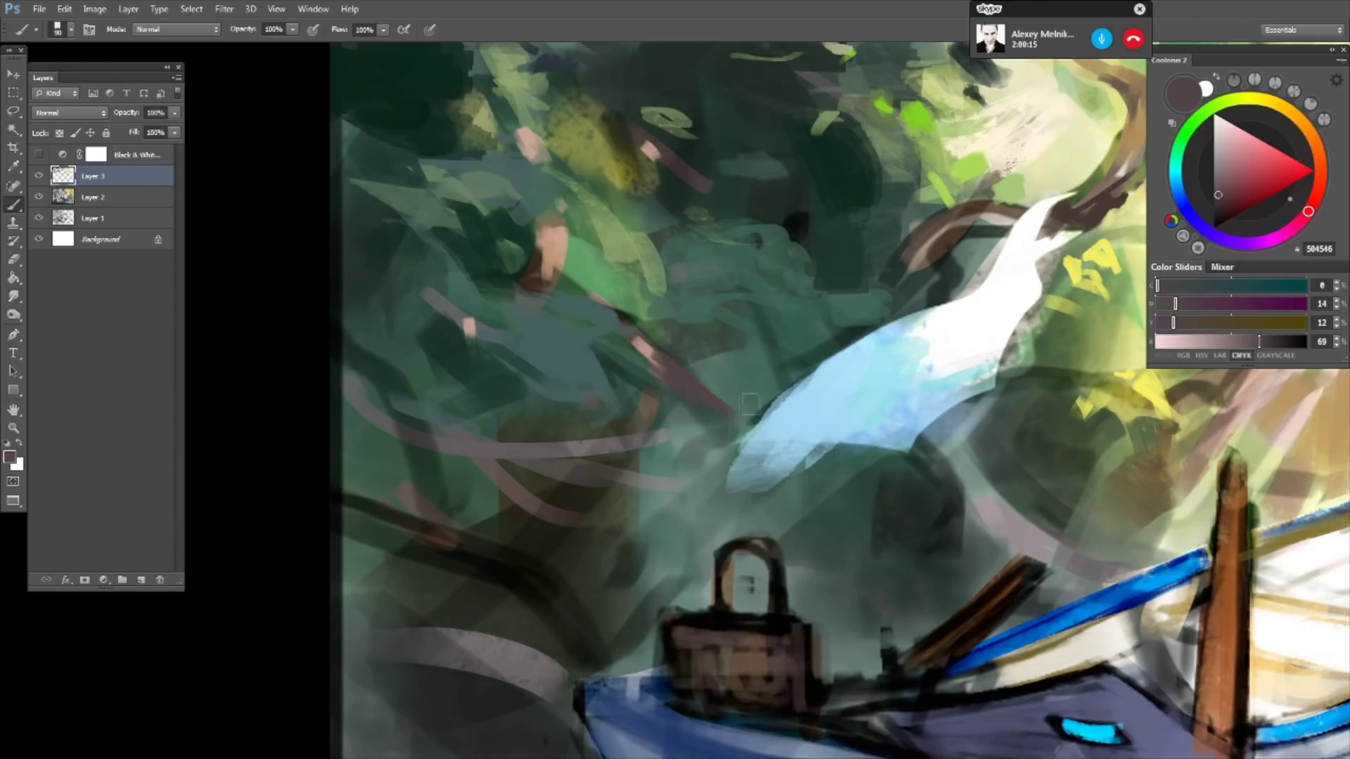
pyautogui.keyDown('alt'); pyautogui.click(692, 387); pyautogui.keyUp('alt')
pyautogui.moveTo(696, 401); pyautogui.dragTo(738, 429)
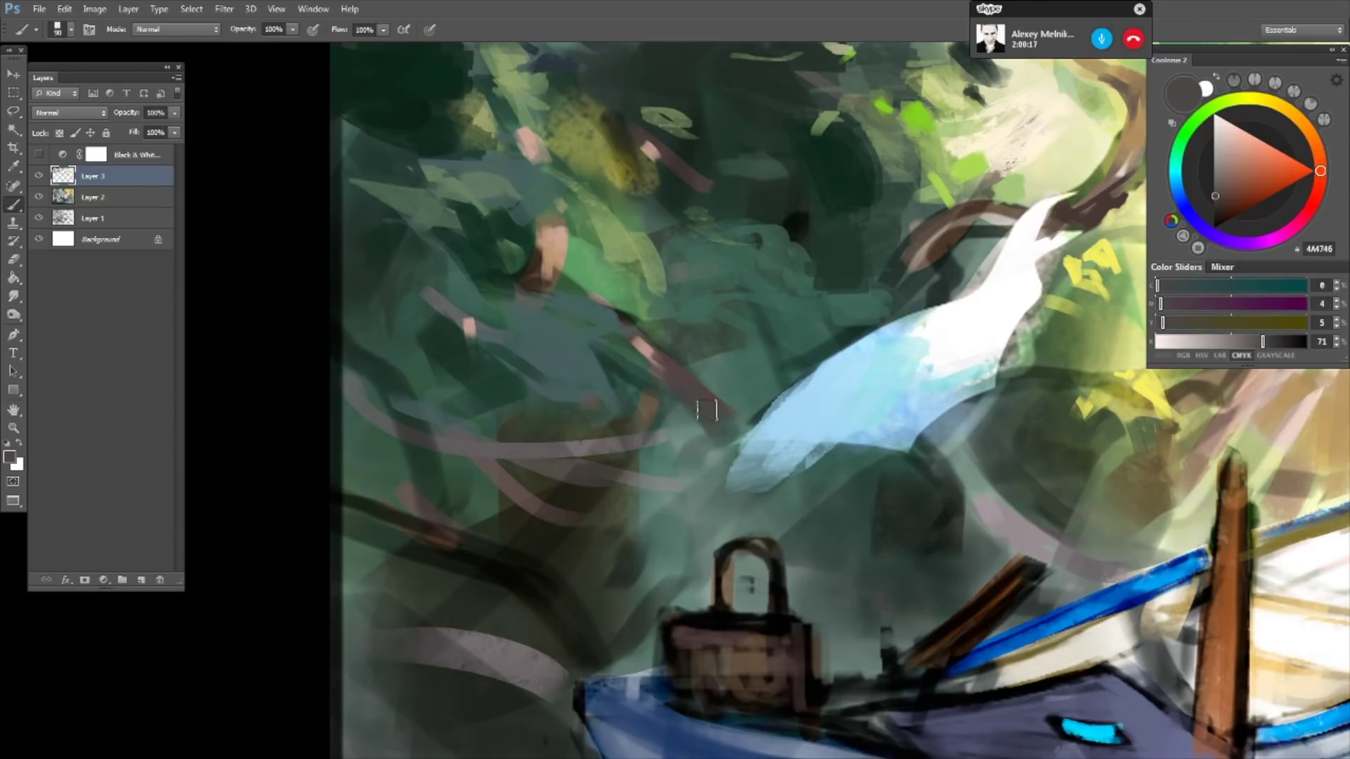
pyautogui.keyDown('alt'); pyautogui.click(735, 426); pyautogui.keyUp('alt')
# - Mix a dark slate blue-grey 4A536A from a sampled teal in Coolorus
pyautogui.keyDown('alt'); pyautogui.click(705, 368); pyautogui.keyUp('alt')
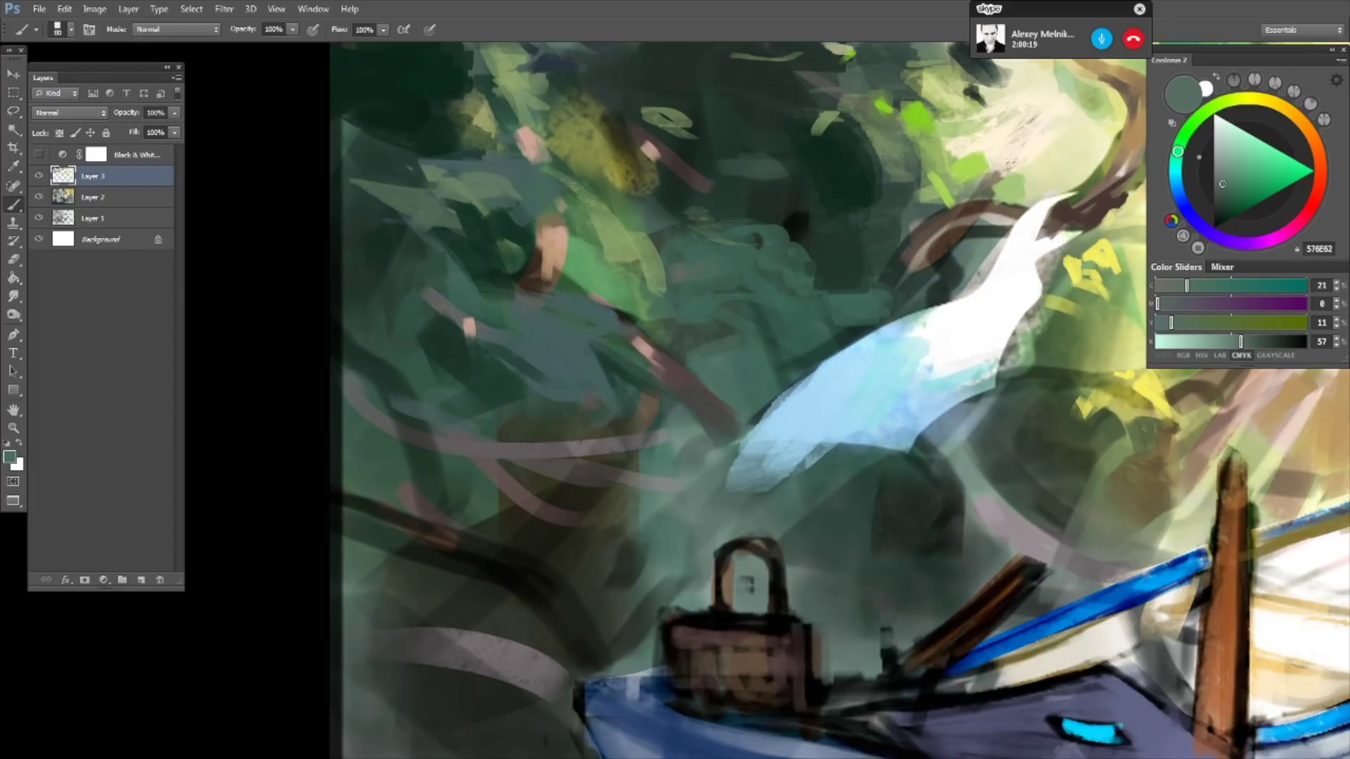
pyautogui.keyDown('alt'); pyautogui.click(846, 337); pyautogui.keyUp('alt')
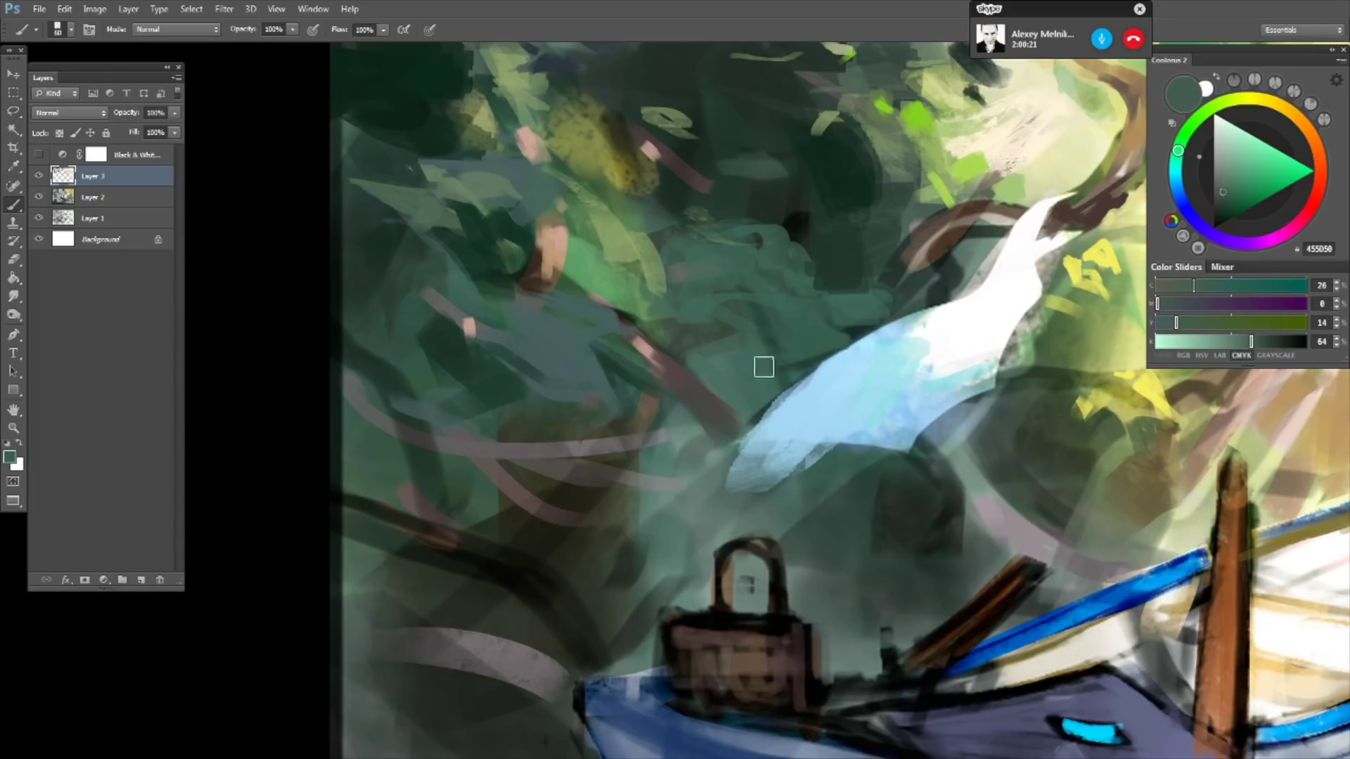
pyautogui.click(1174, 303)
pyautogui.click(1262, 341)
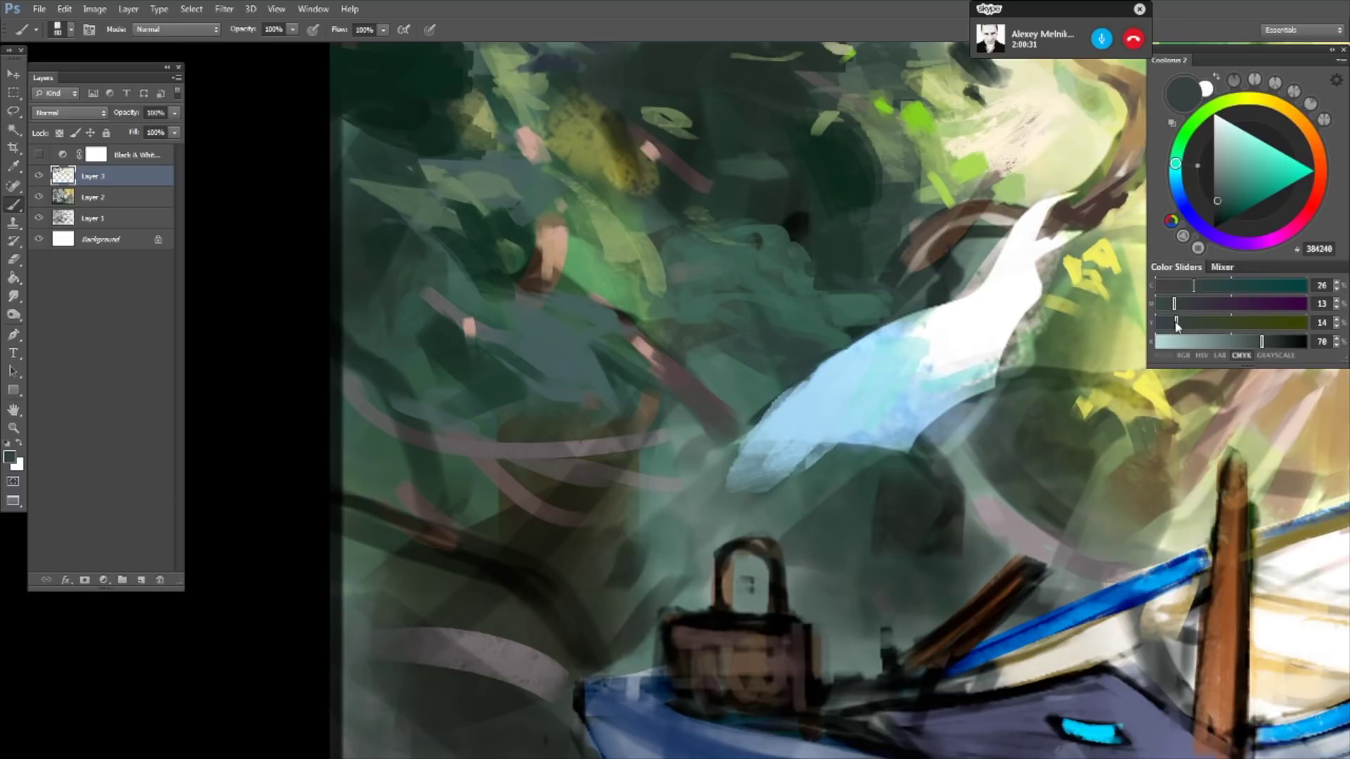
pyautogui.moveTo(1177, 323); pyautogui.dragTo(1182, 286)
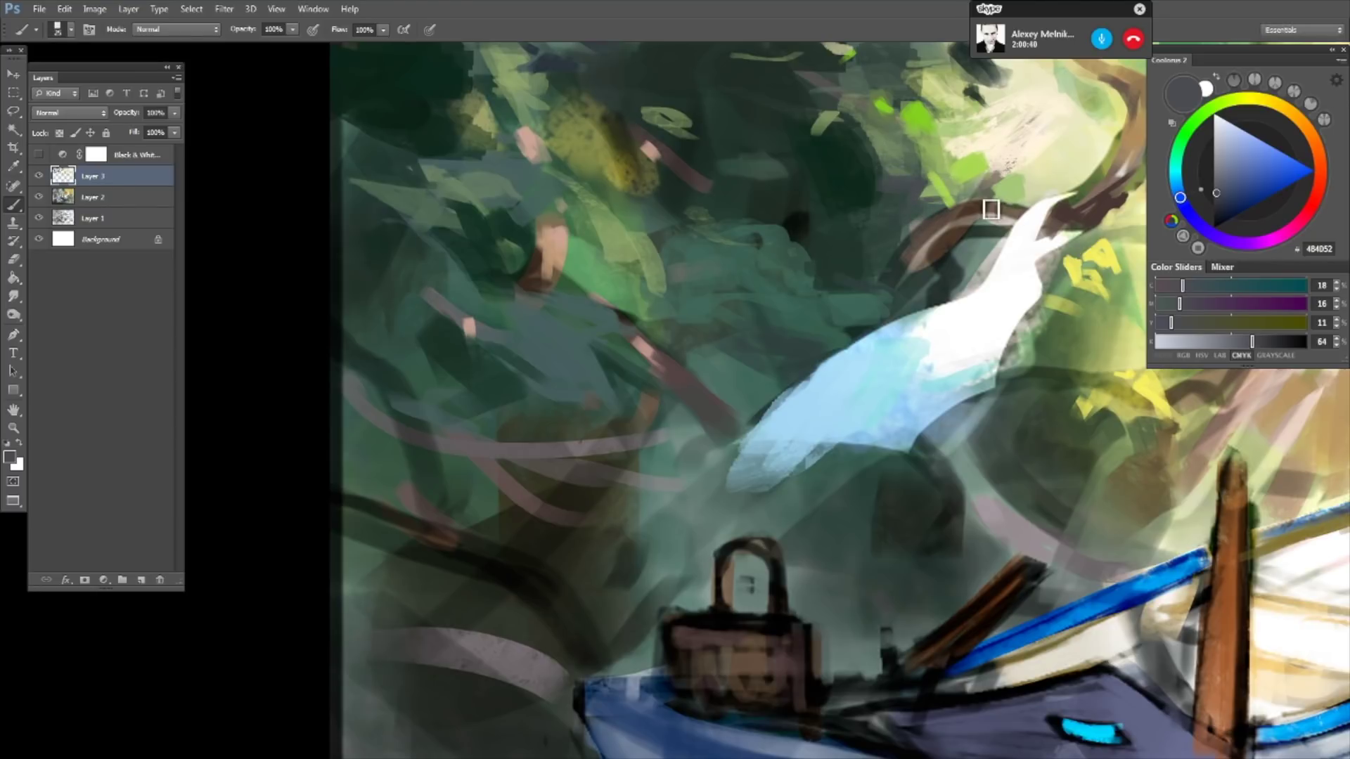
pyautogui.click(1219, 188)
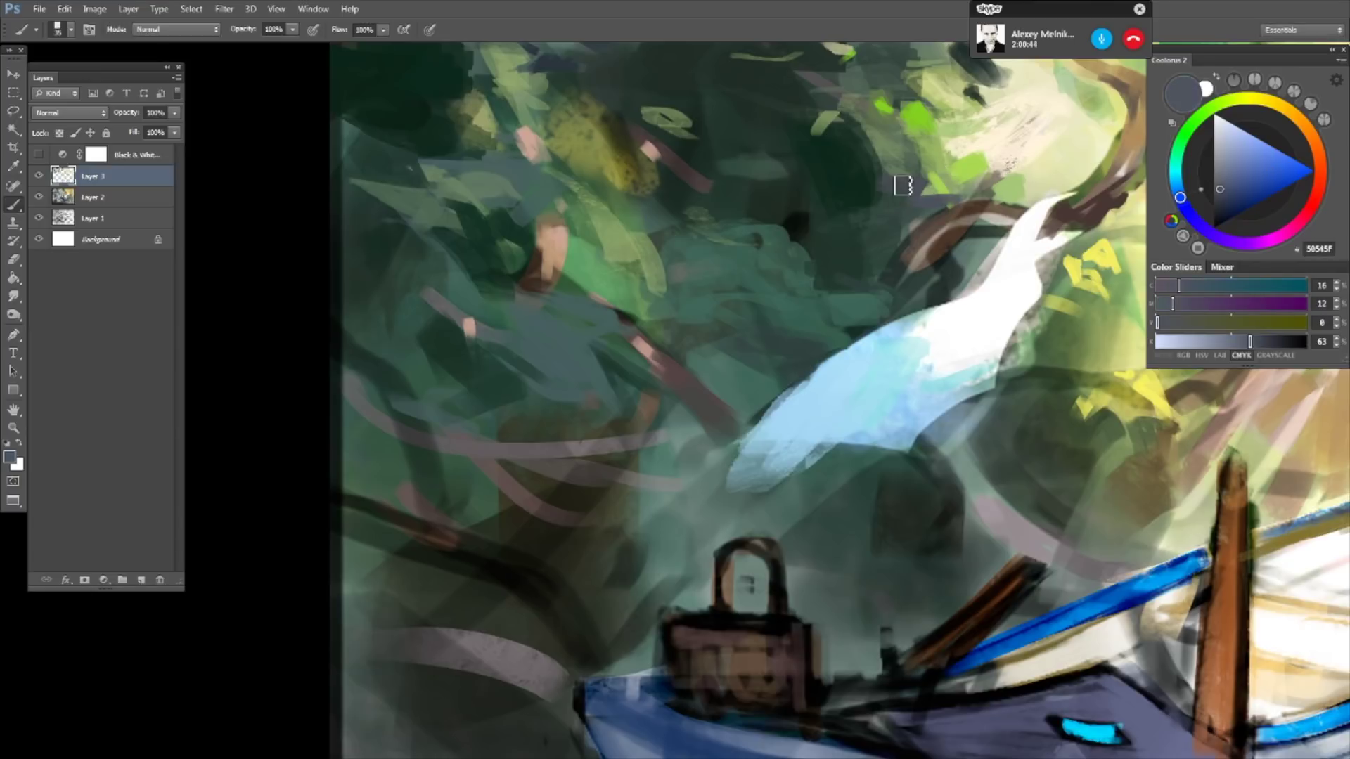
pyautogui.click(1229, 191)
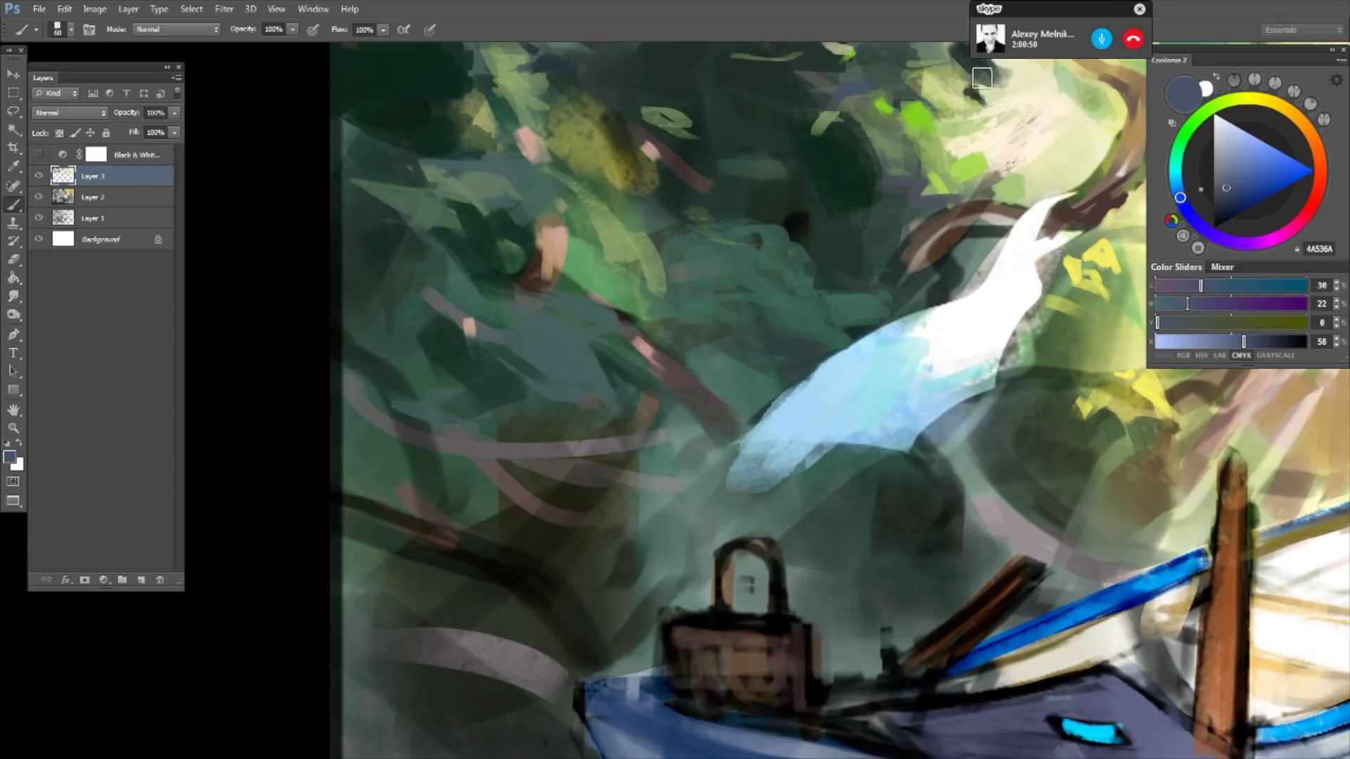
# - Paint blue-grey dabs into the foliage above the egret, then sample dark green 29362C
pyautogui.moveTo(913, 76)
pyautogui.mouseDown()
pyautogui.moveTo(934, 79)
pyautogui.moveTo(913, 90)
pyautogui.mouseUp()
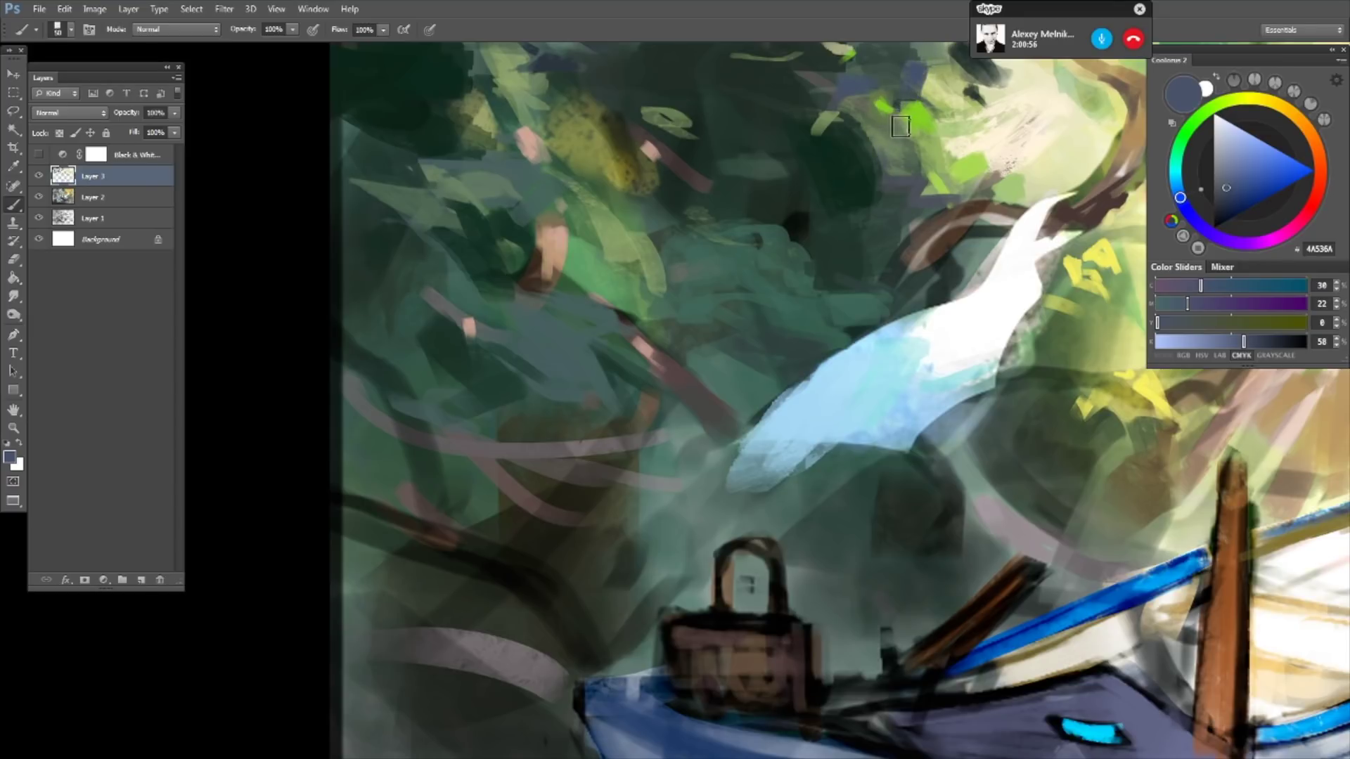
pyautogui.moveTo(907, 147); pyautogui.dragTo(901, 183)
pyautogui.keyDown('alt'); pyautogui.click(839, 139); pyautogui.keyUp('alt')
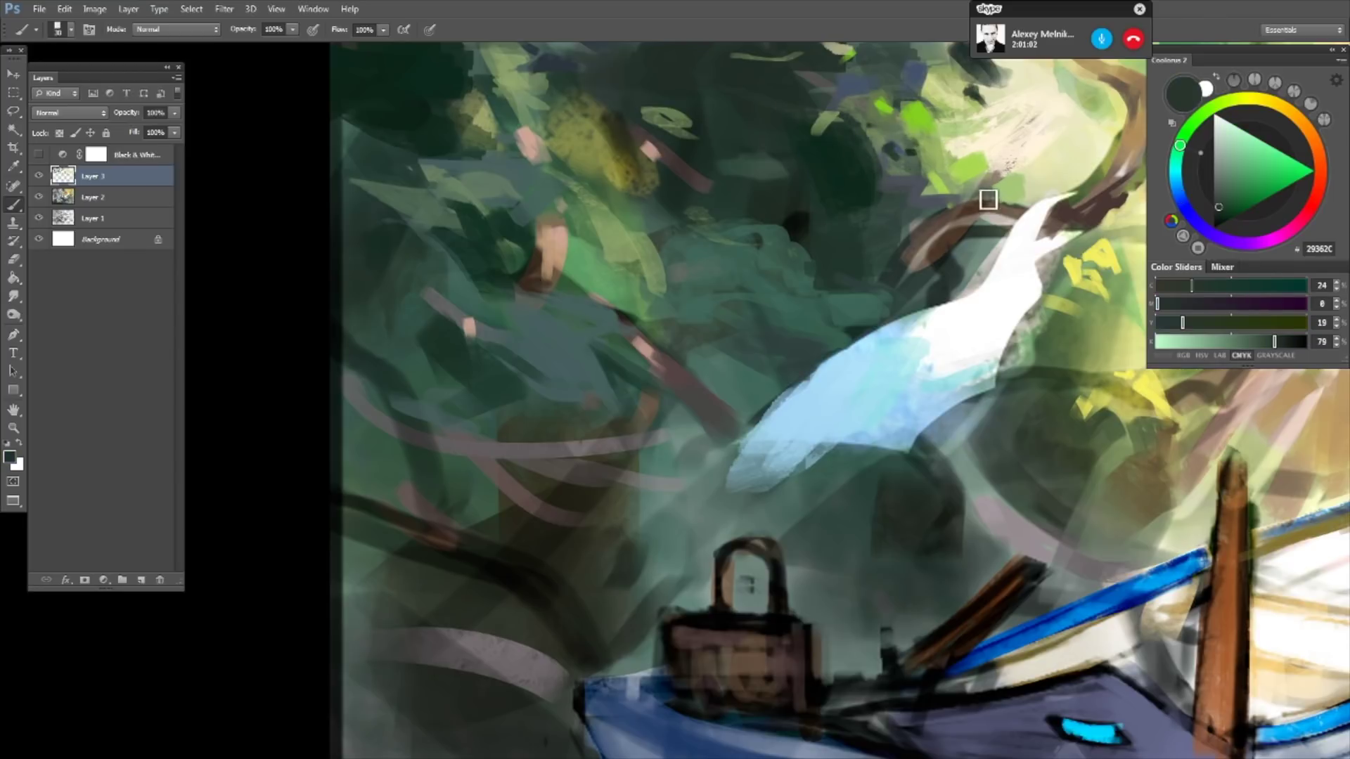
pyautogui.scroll(-5, 908, 250)
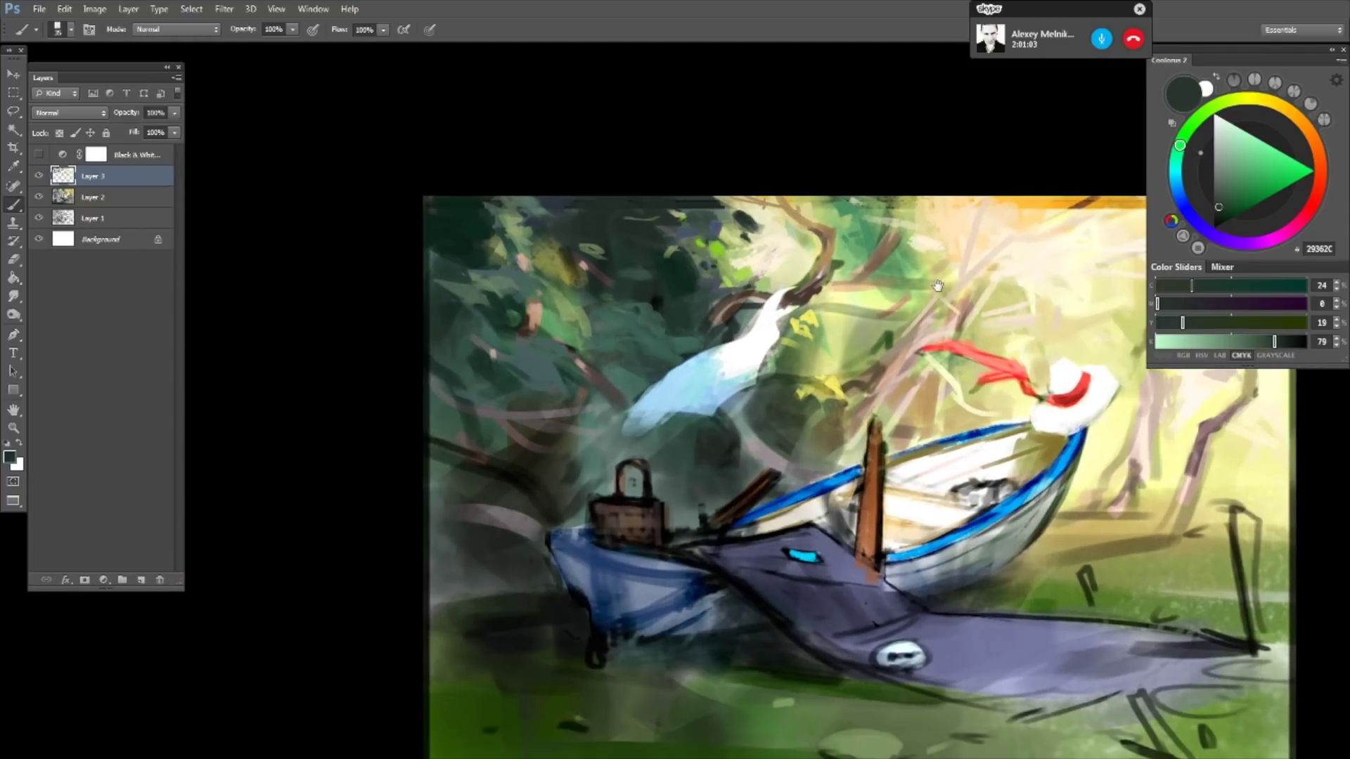
# - Flip the canvas horizontally, reframe the view, and sample olive-tan 9F8950
pyautogui.moveTo(858, 190); pyautogui.dragTo(818, 144)
pyautogui.scroll(-2, 818, 144)
pyautogui.scroll(-1, 818, 144)
pyautogui.scroll(3, 985, 155)
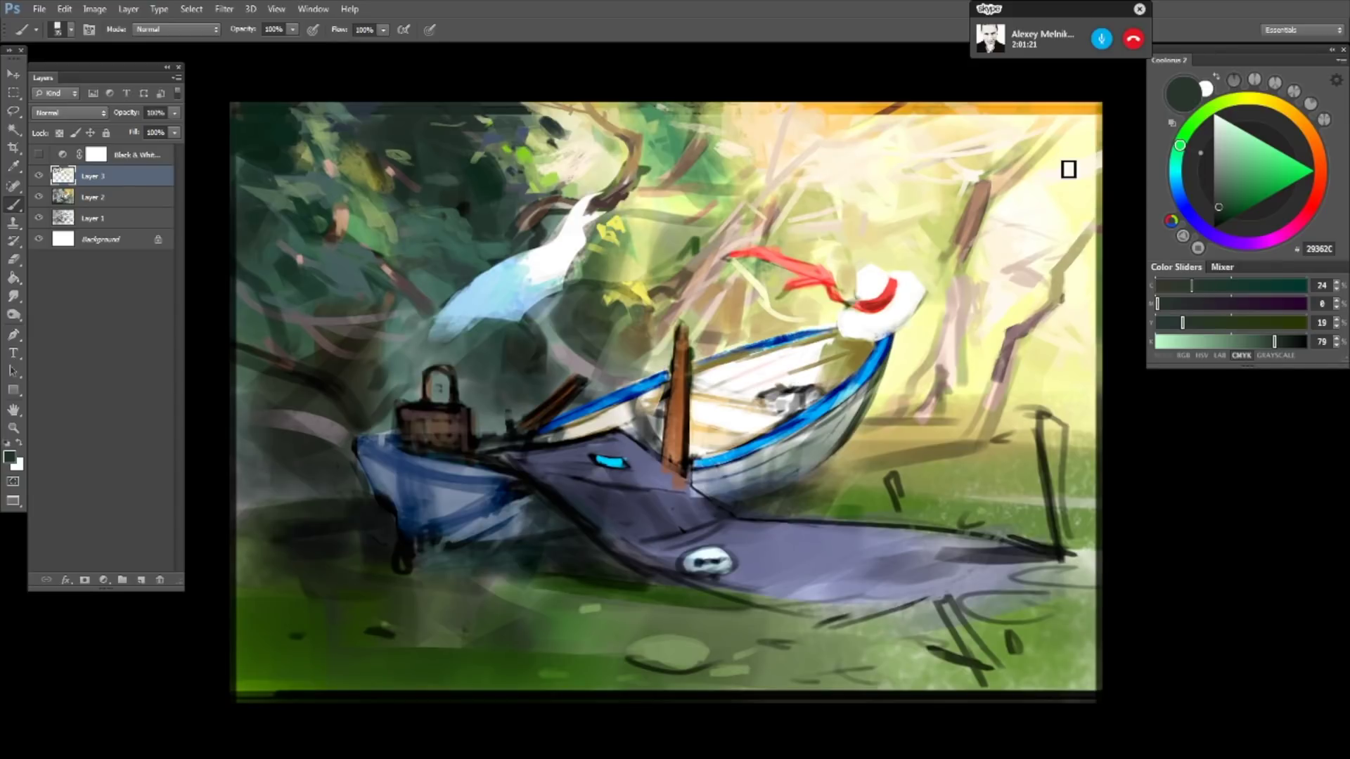
pyautogui.press('h')
pyautogui.moveTo(899, 163); pyautogui.dragTo(900, 186)
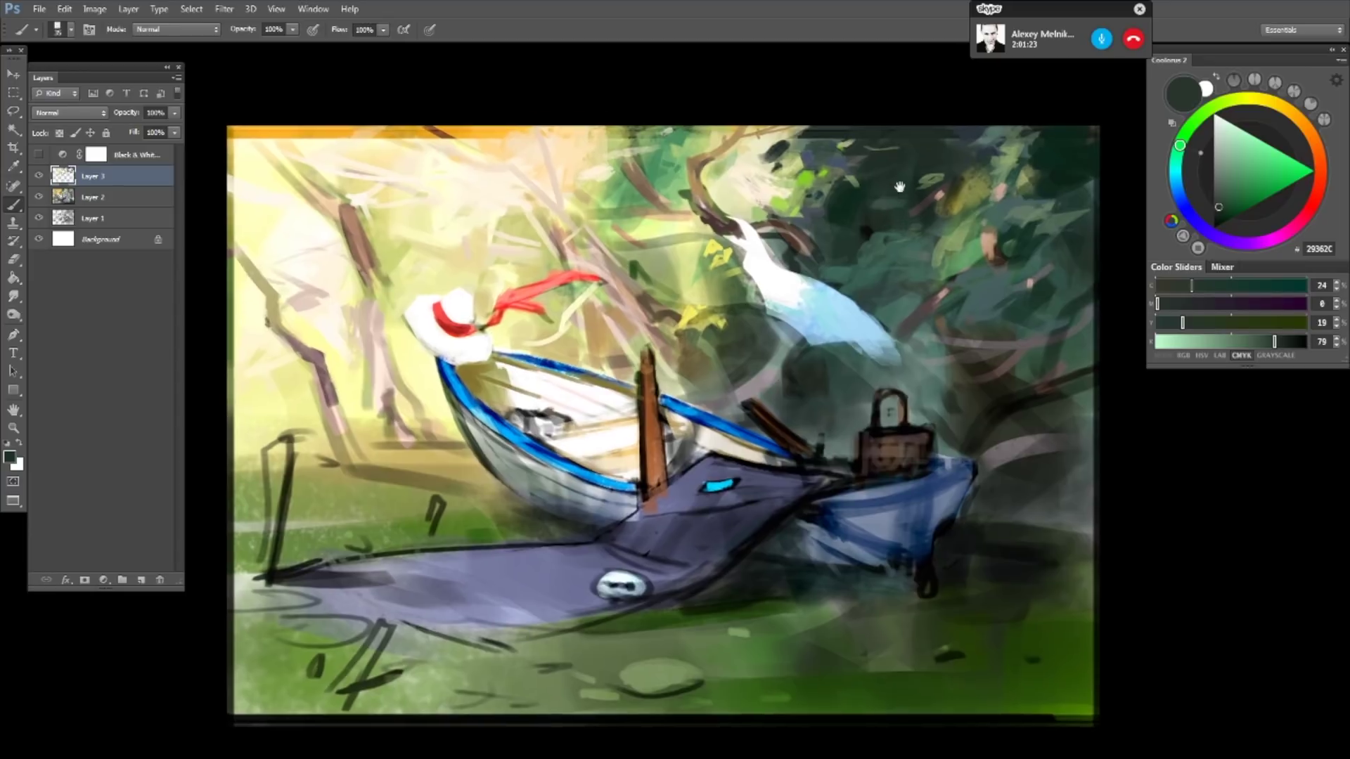
pyautogui.scroll(-2, 899, 186)
pyautogui.scroll(3, 844, 169)
pyautogui.scroll(1, 773, 156)
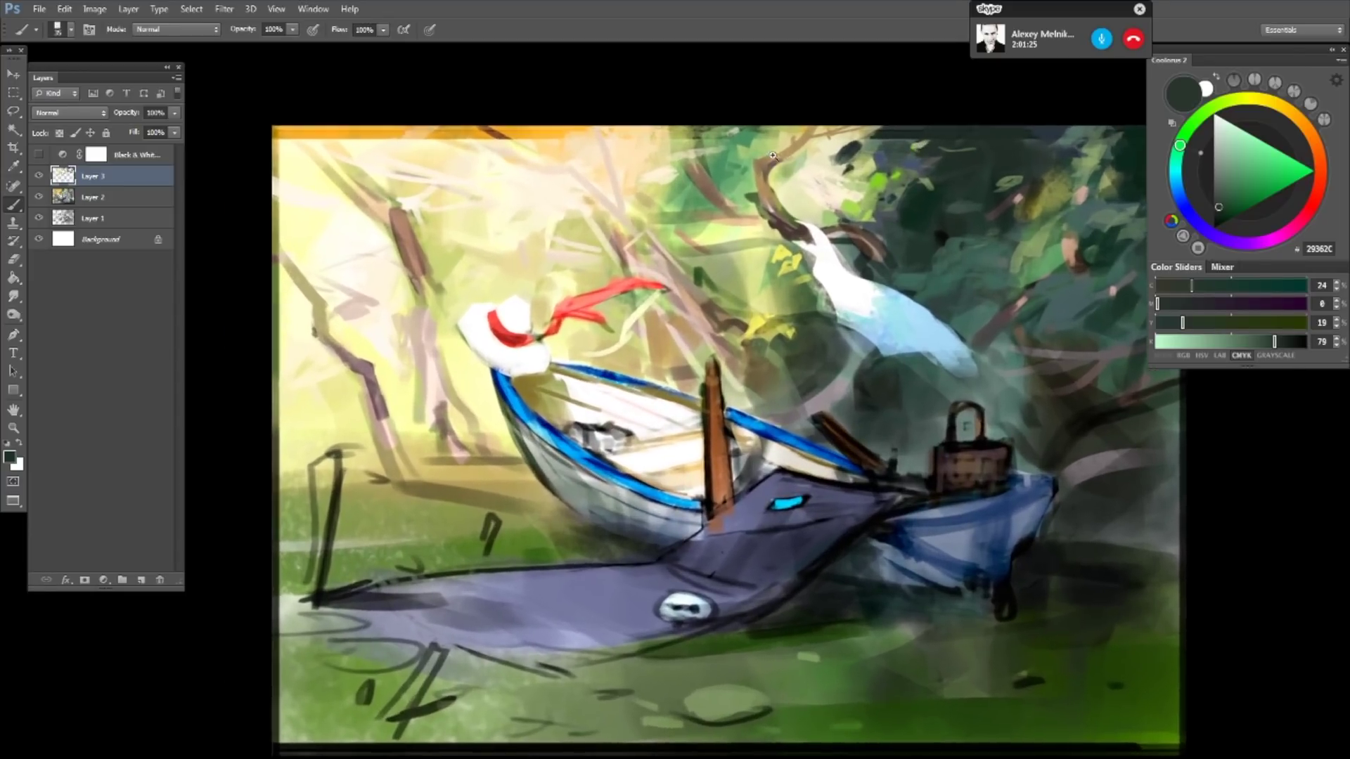
pyautogui.scroll(1, 773, 156)
pyautogui.scroll(1, 773, 156)
pyautogui.keyDown('alt'); pyautogui.click(780, 179); pyautogui.keyUp('alt')
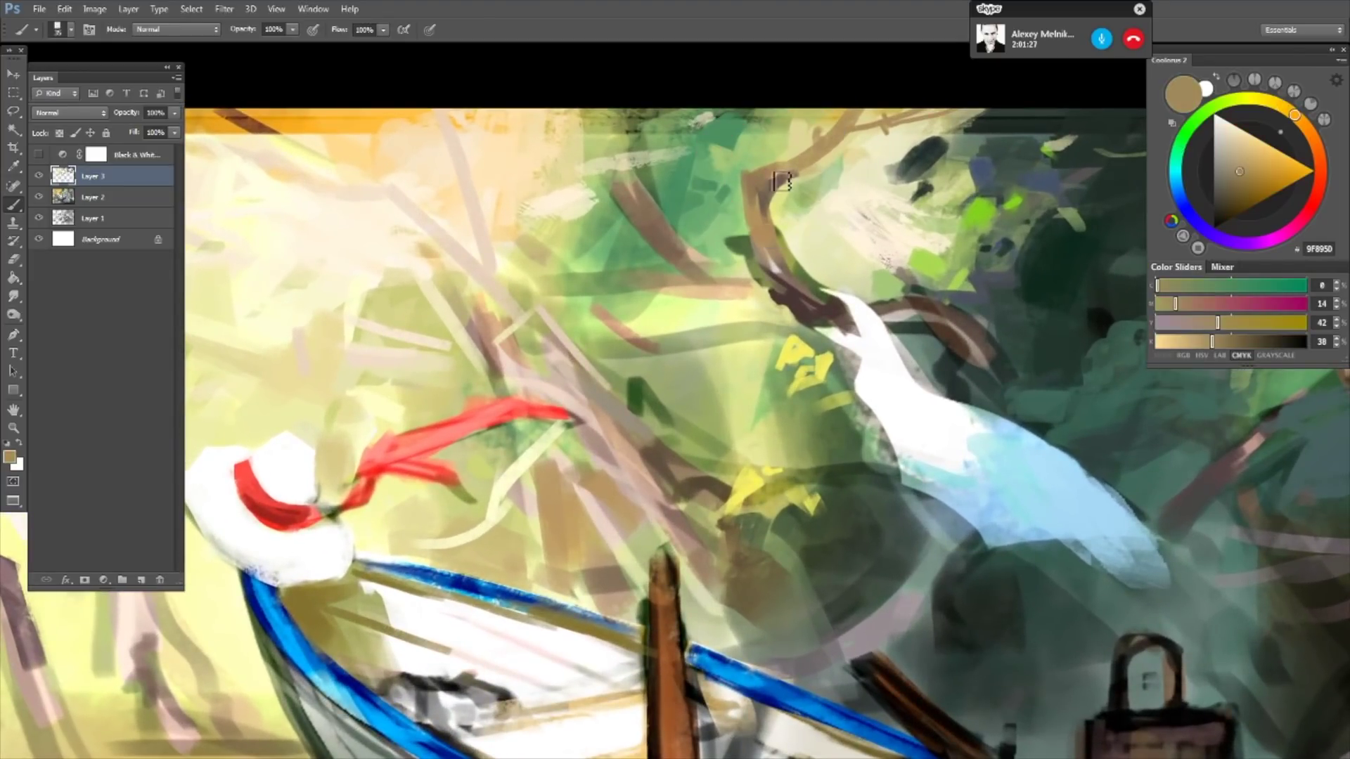
# - Sample lighter and darker tans, settling on A28E5E, and zoom out to the whole painting
pyautogui.keyDown('alt'); pyautogui.click(796, 155); pyautogui.keyUp('alt')
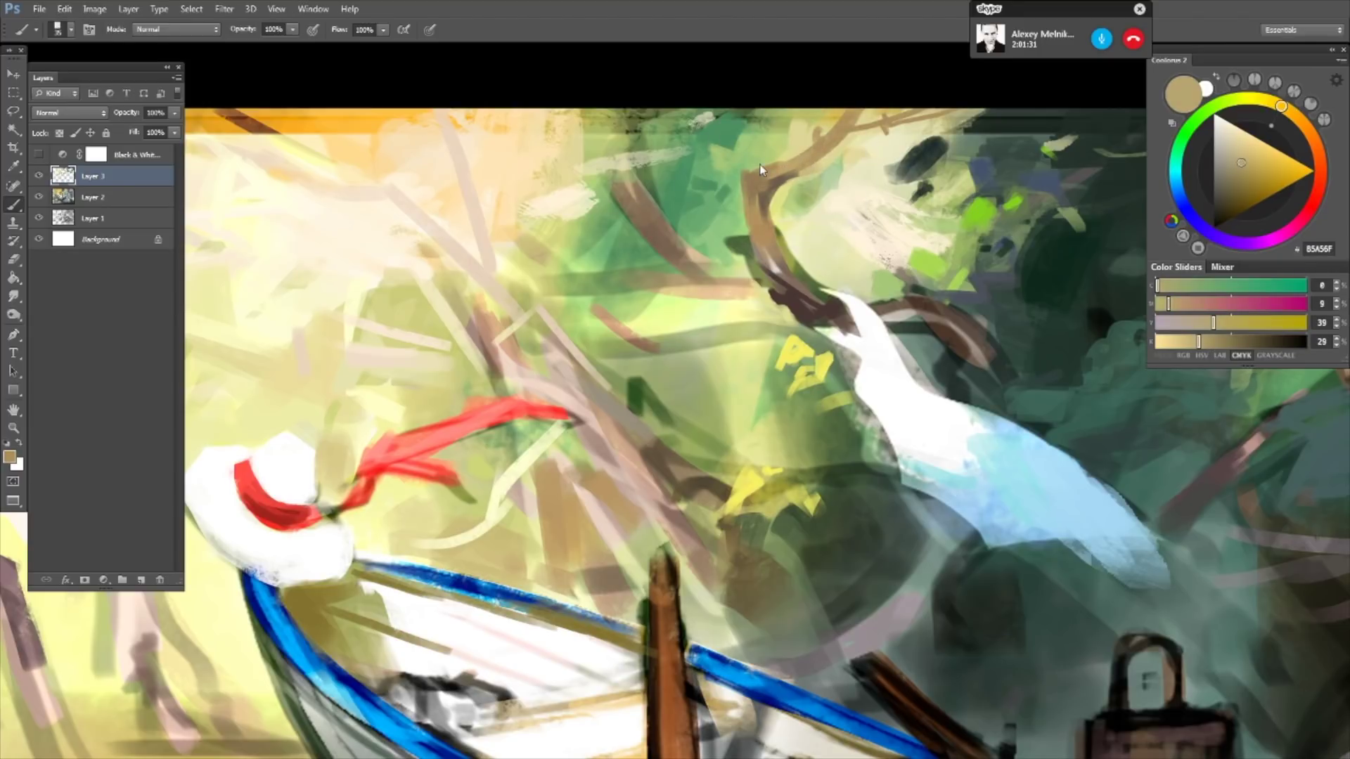
pyautogui.keyDown('alt'); pyautogui.click(760, 163); pyautogui.keyUp('alt')
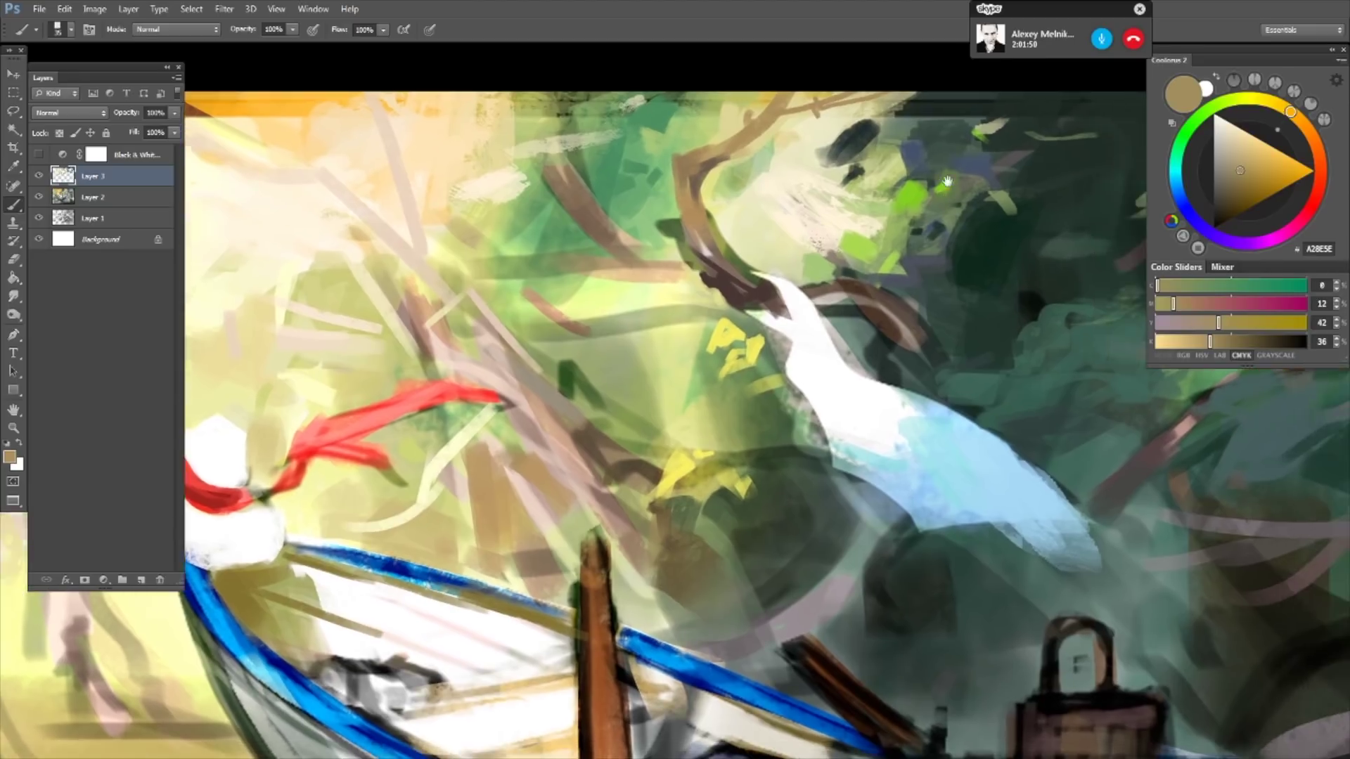
pyautogui.scroll(-5, 878, 238)
pyautogui.scroll(3, 871, 126)
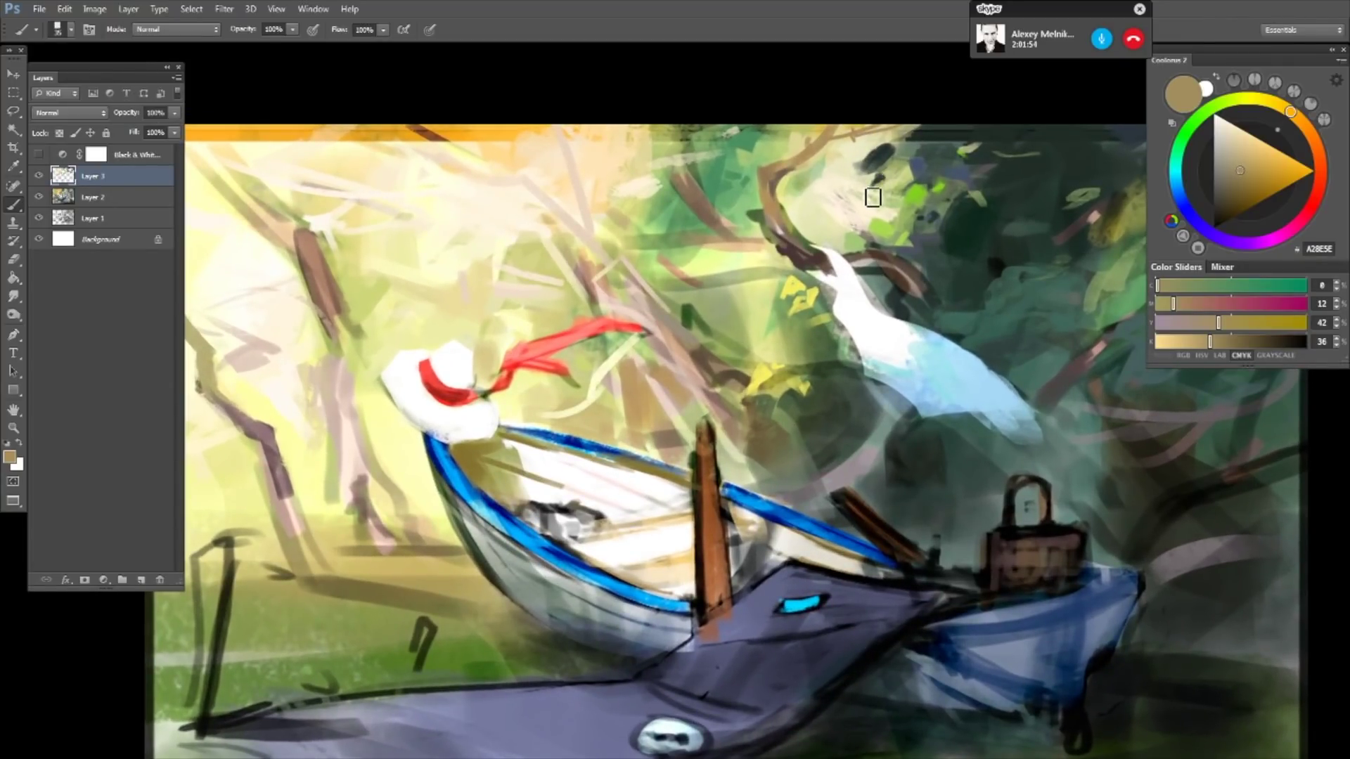
pyautogui.scroll(2, 874, 195)
pyautogui.moveTo(814, 106); pyautogui.dragTo(819, 169)
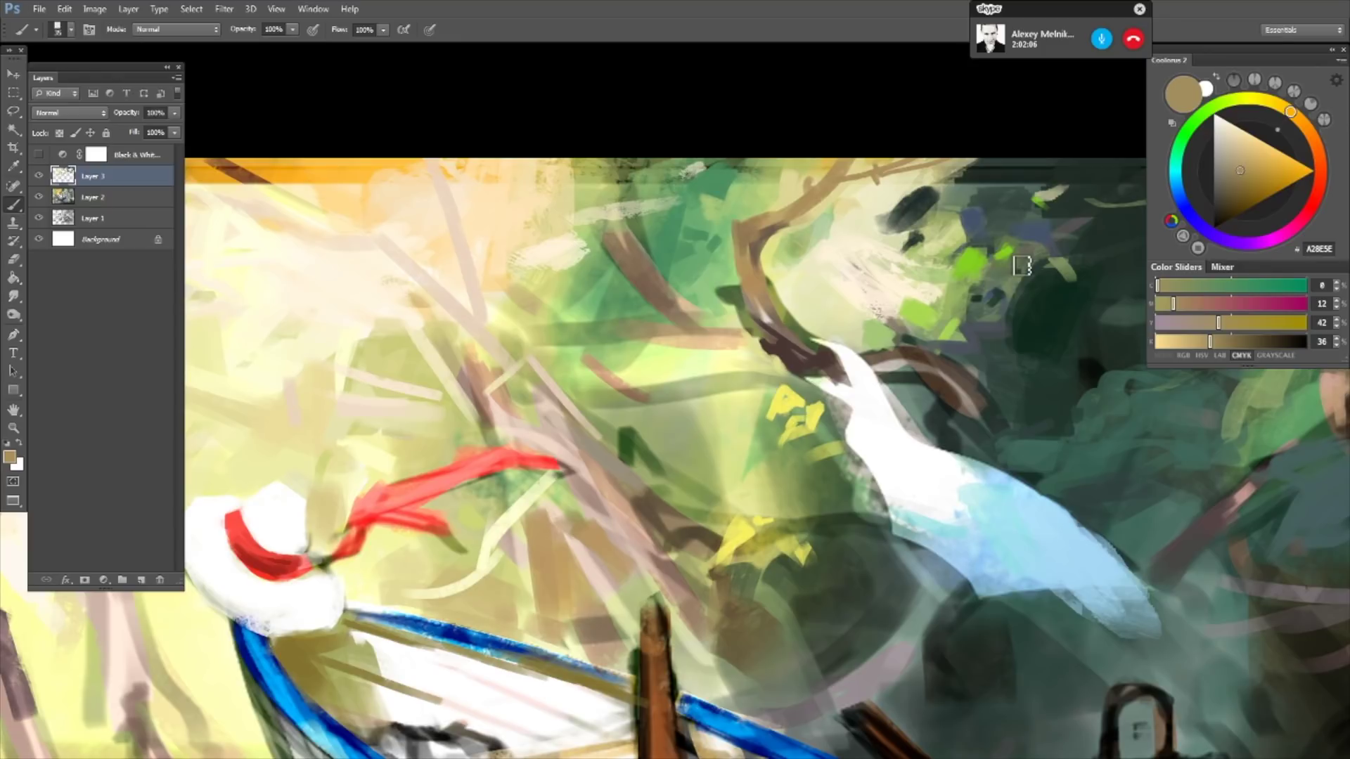
pyautogui.moveTo(1022, 265); pyautogui.dragTo(854, 234)
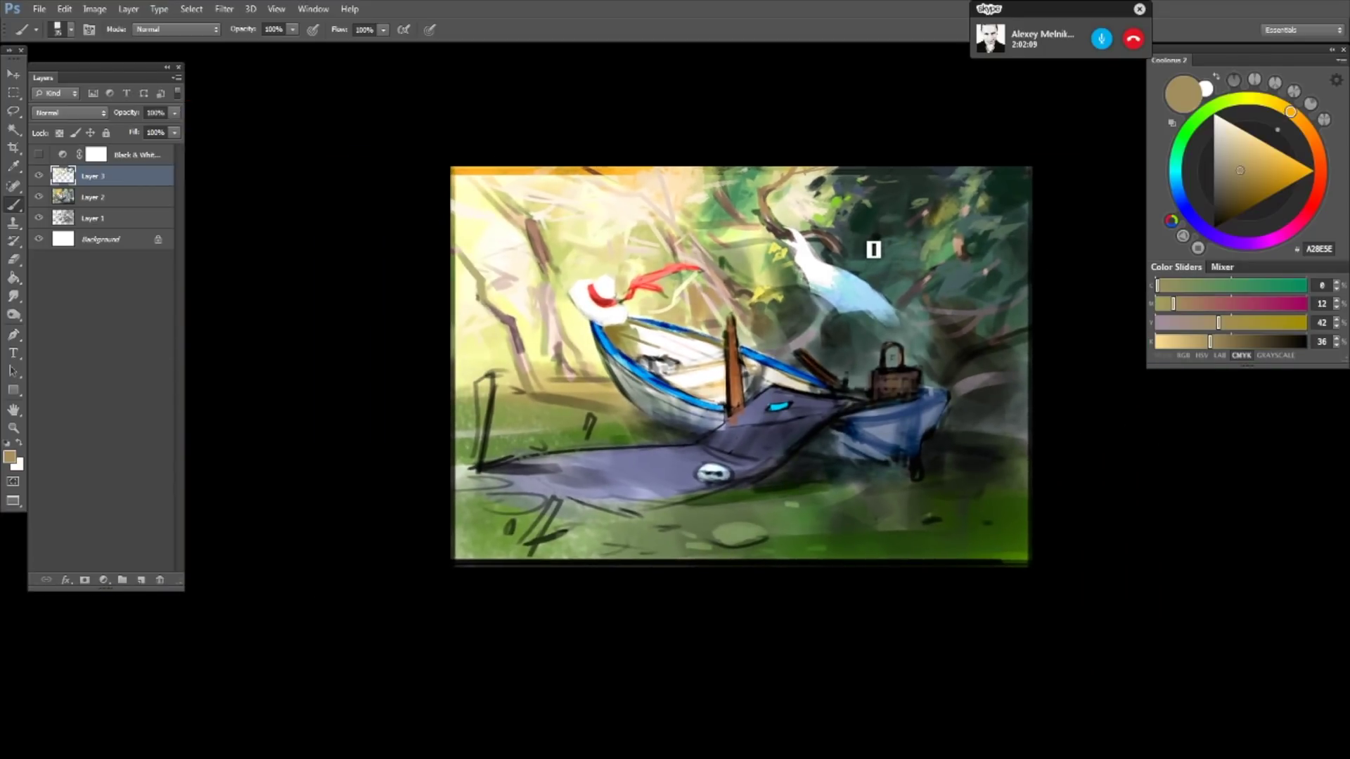
# - Flip the canvas back, sample light cream from the sunlit area, and paint over the orange top band
pyautogui.press('h')
pyautogui.moveTo(816, 219); pyautogui.dragTo(821, 217)
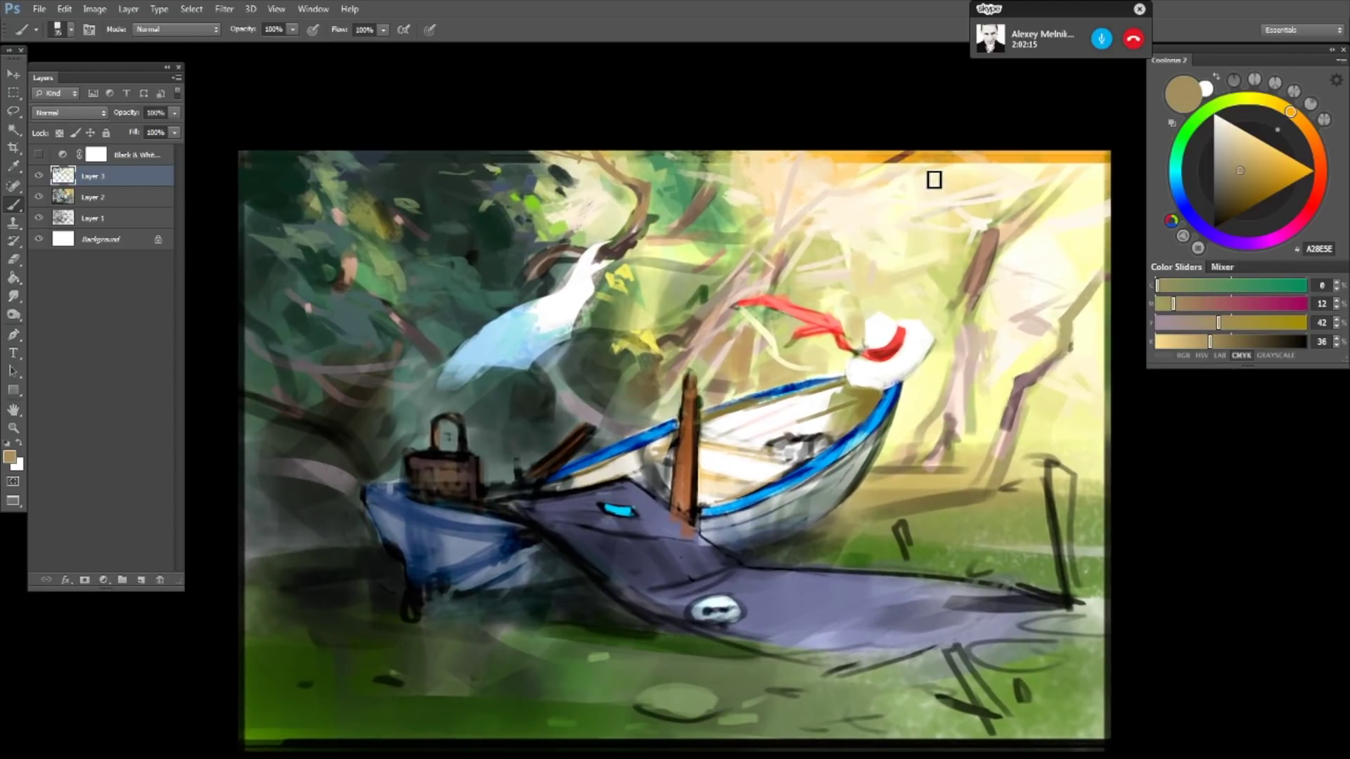
pyautogui.scroll(2, 934, 180)
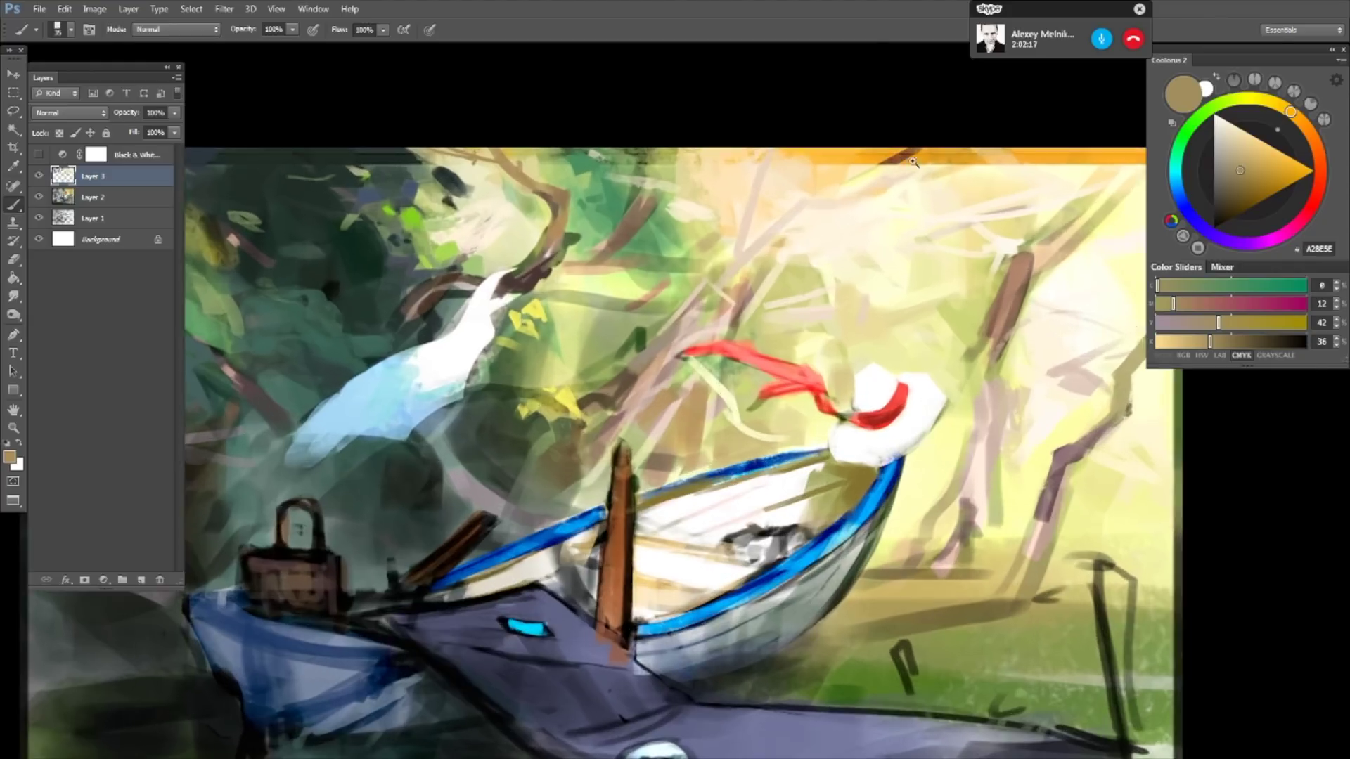
pyautogui.scroll(2, 914, 186)
pyautogui.scroll(1, 879, 197)
pyautogui.keyDown('alt'); pyautogui.click(868, 201); pyautogui.keyUp('alt')
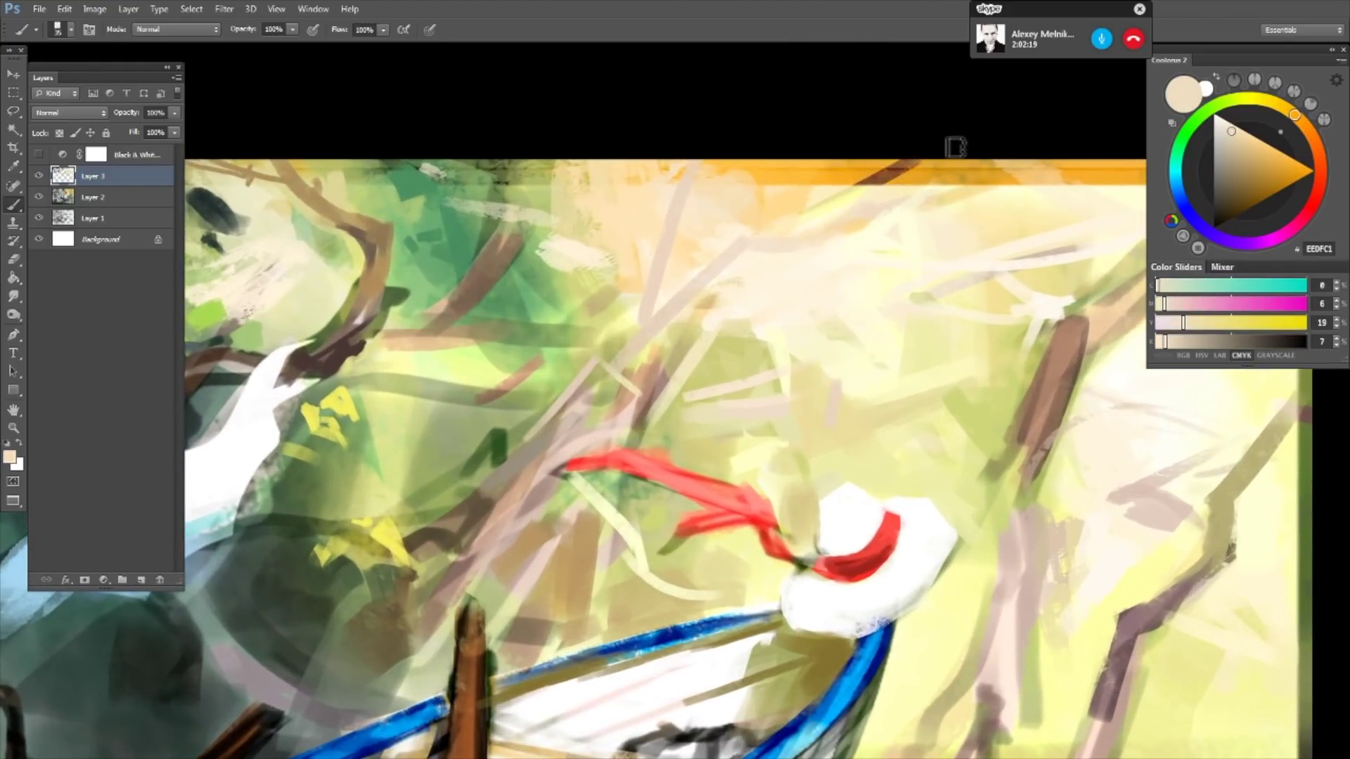
pyautogui.moveTo(907, 157); pyautogui.dragTo(775, 188)
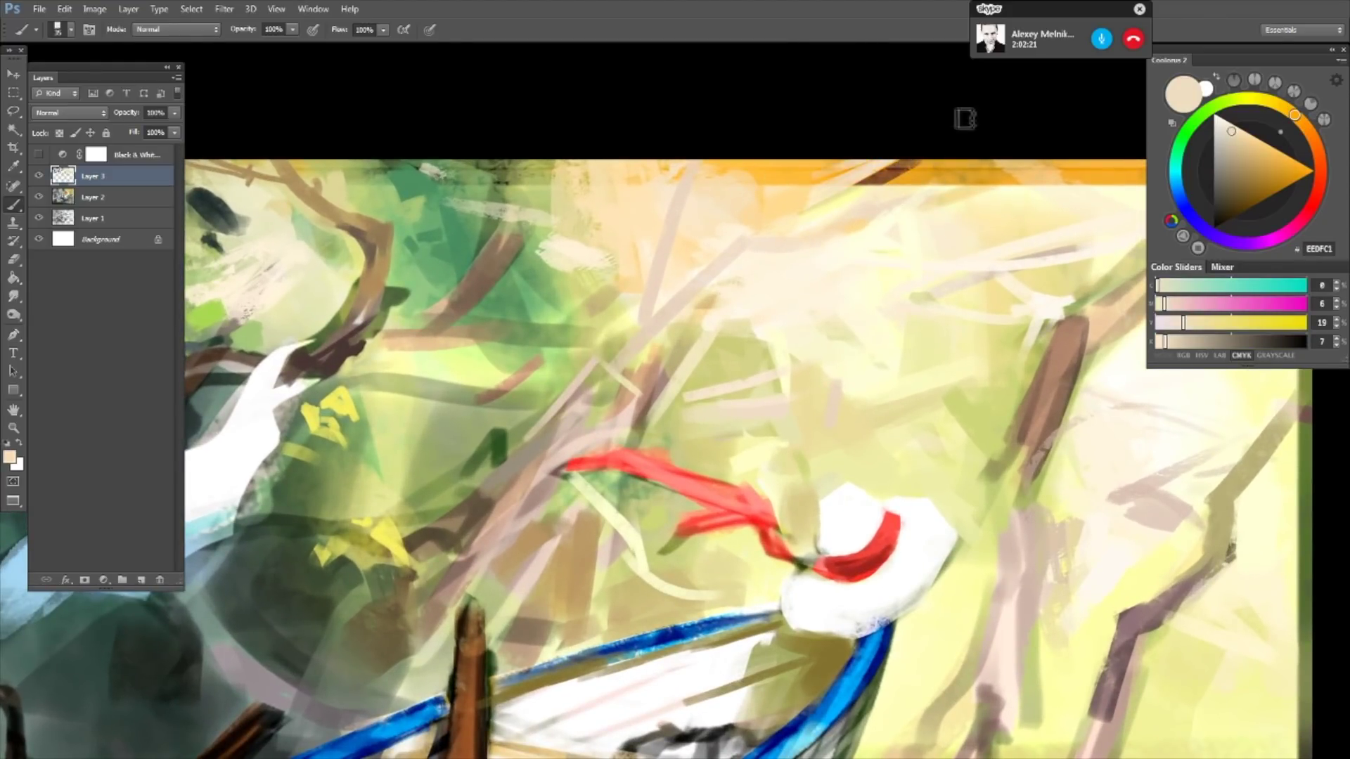
# - Mute the cream to a greyish beige and soften the orange top band with a light stroke
pyautogui.moveTo(1298, 121); pyautogui.dragTo(1309, 132)
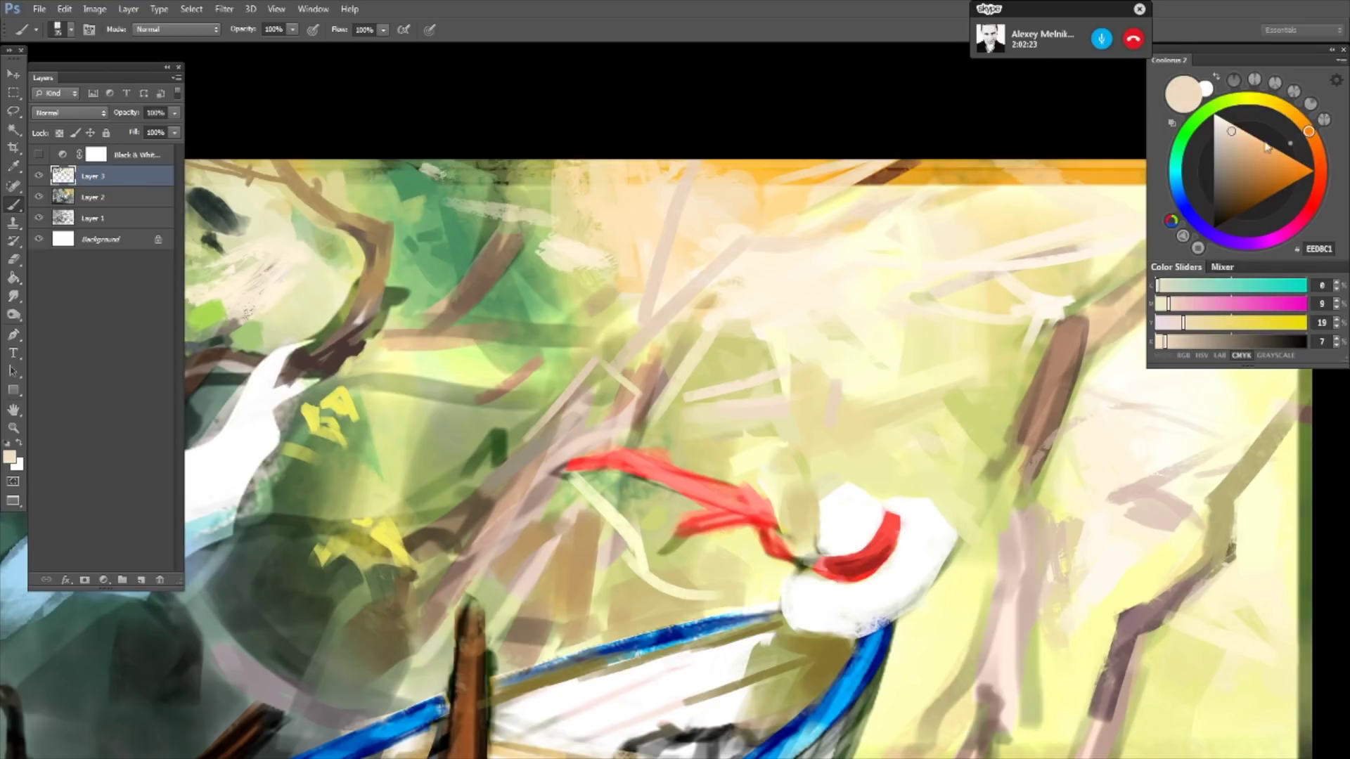
pyautogui.click(1230, 135)
pyautogui.moveTo(1161, 304)
pyautogui.mouseDown()
pyautogui.moveTo(1176, 345)
pyautogui.moveTo(1175, 323)
pyautogui.mouseUp()
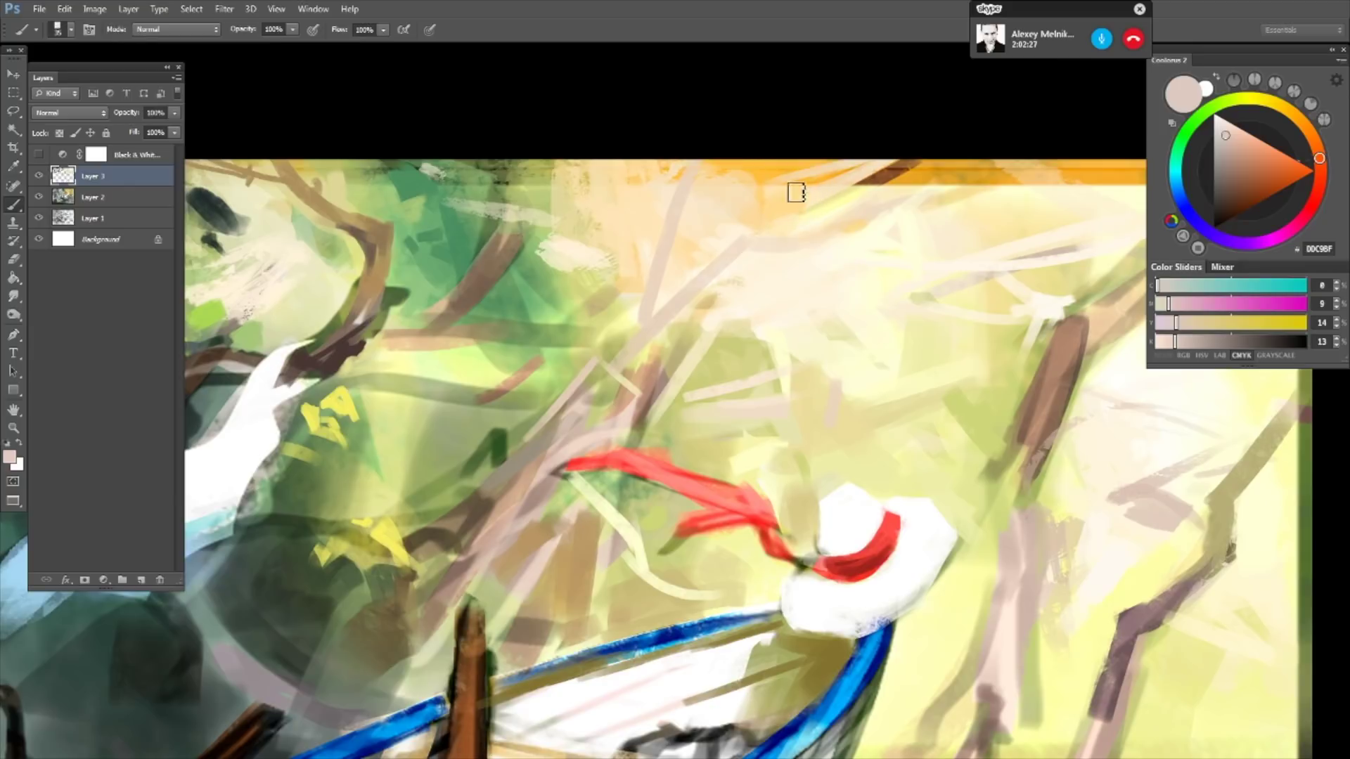
pyautogui.moveTo(796, 190); pyautogui.dragTo(841, 190)
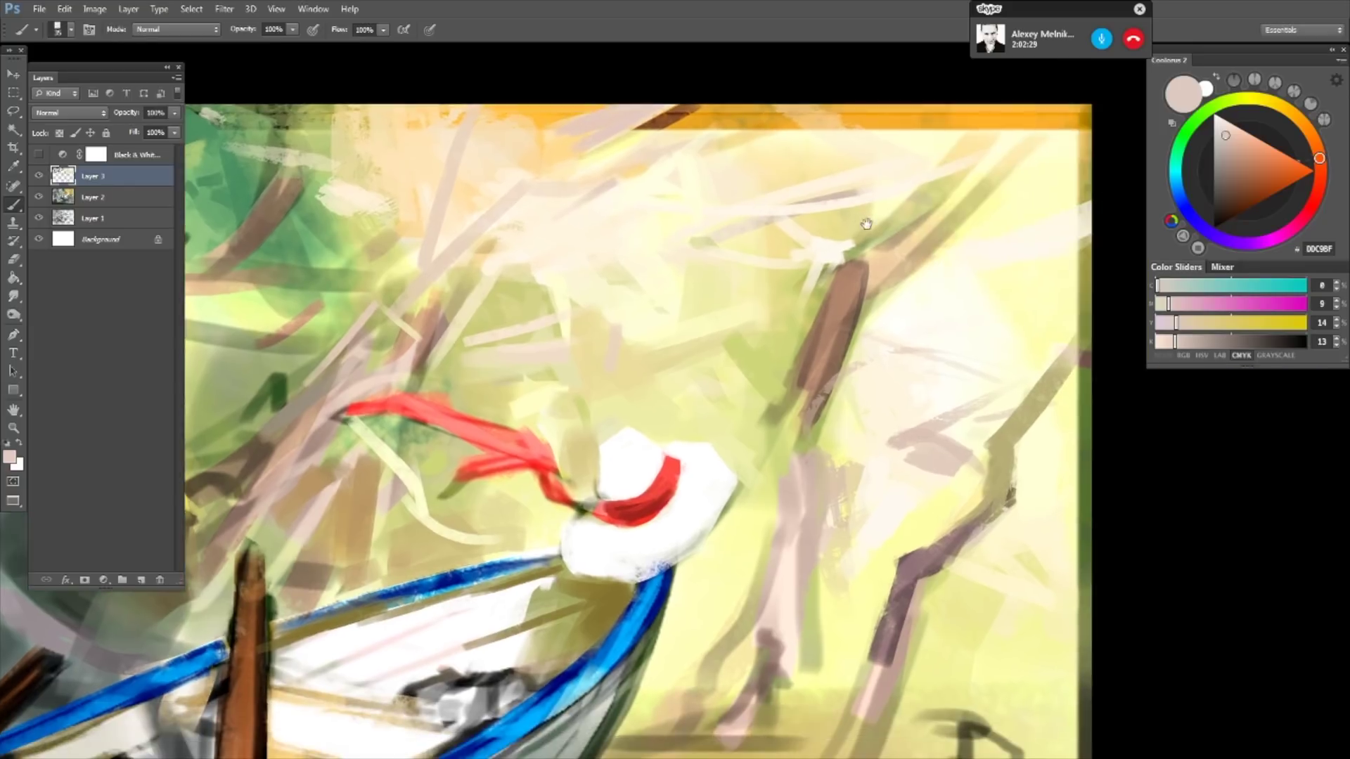
# - Zoom out and back in on the painting, then pick white as the paint colour
pyautogui.scroll(-2, 718, 351)
pyautogui.scroll(-2, 868, 206)
pyautogui.scroll(-1, 868, 206)
pyautogui.scroll(2, 879, 281)
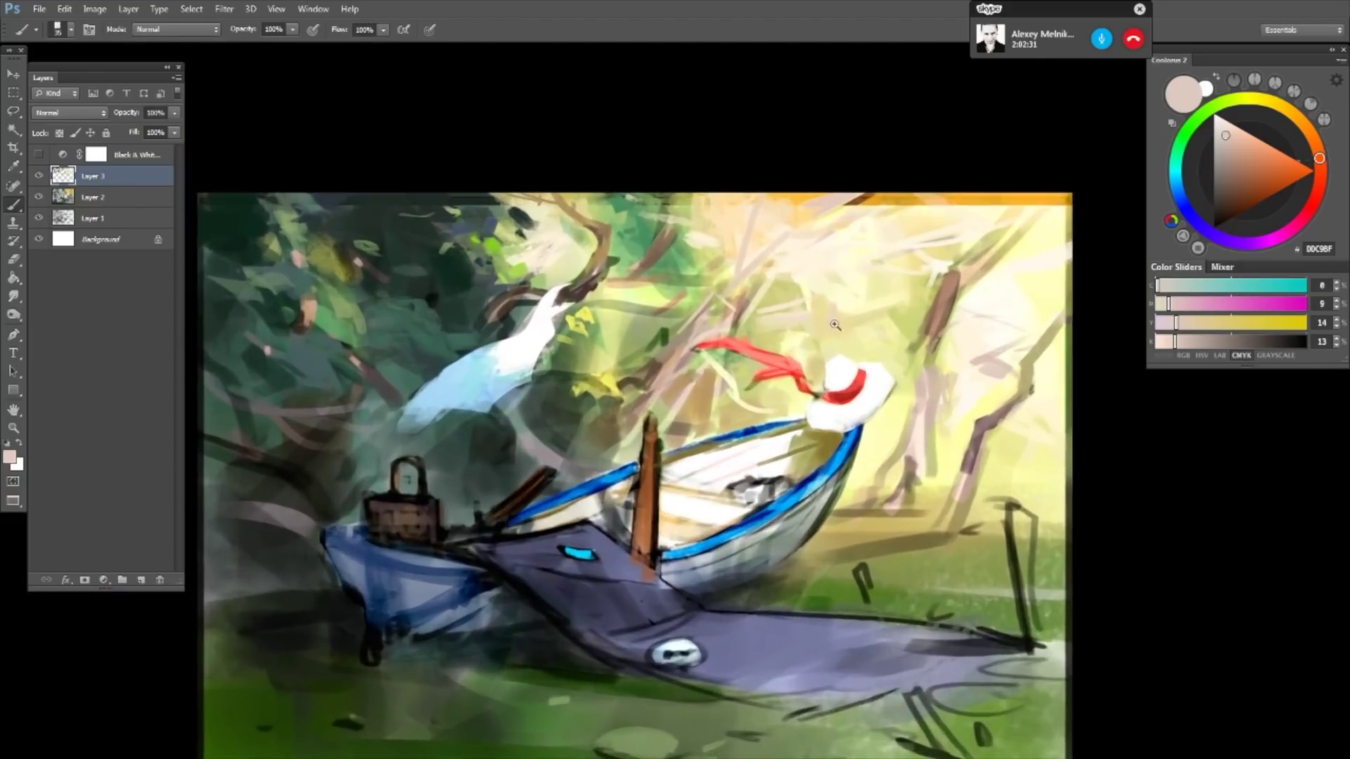
pyautogui.scroll(2, 884, 333)
pyautogui.scroll(2, 884, 333)
pyautogui.keyDown('alt'); pyautogui.click(824, 292); pyautogui.keyUp('alt')
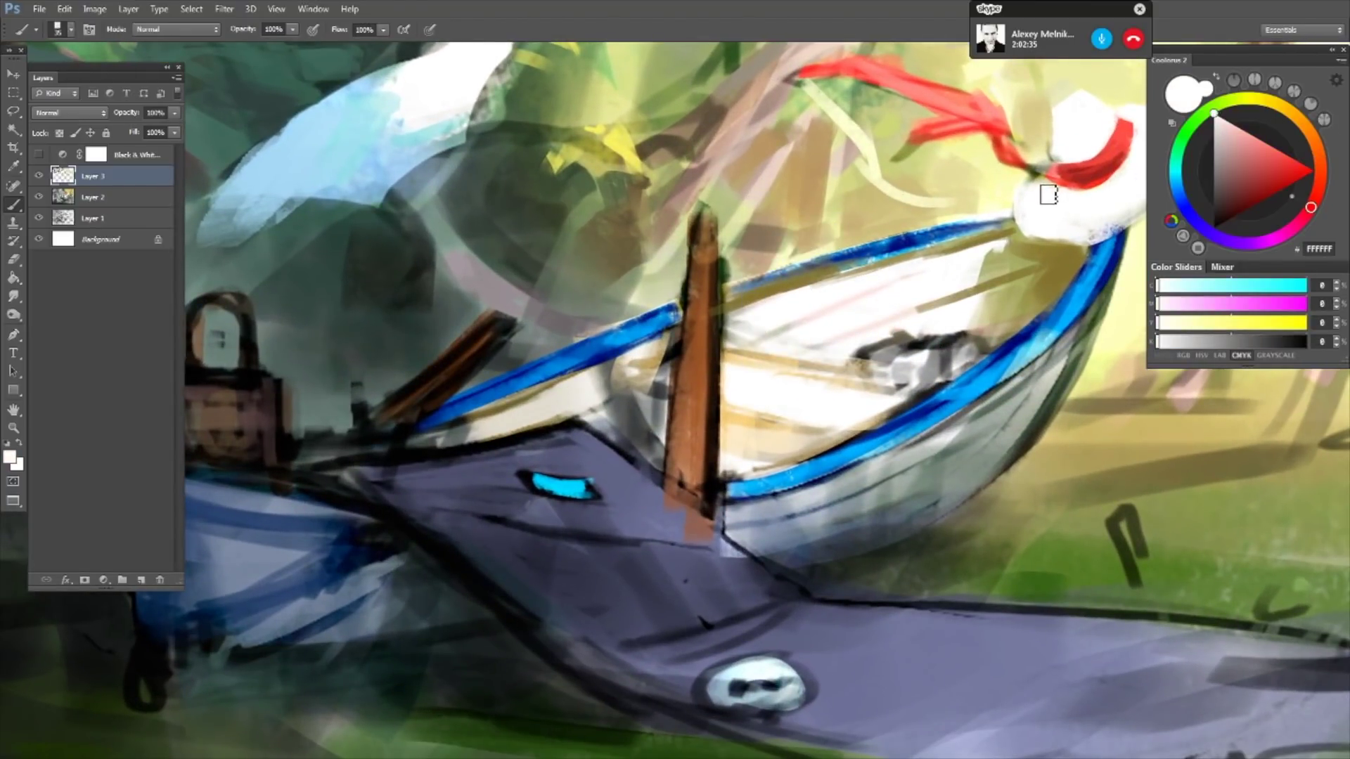
# - Zoom out until the whole painting fits, then zoom back in slightly
pyautogui.scroll(-2, 984, 140)
pyautogui.scroll(-2, 914, 127)
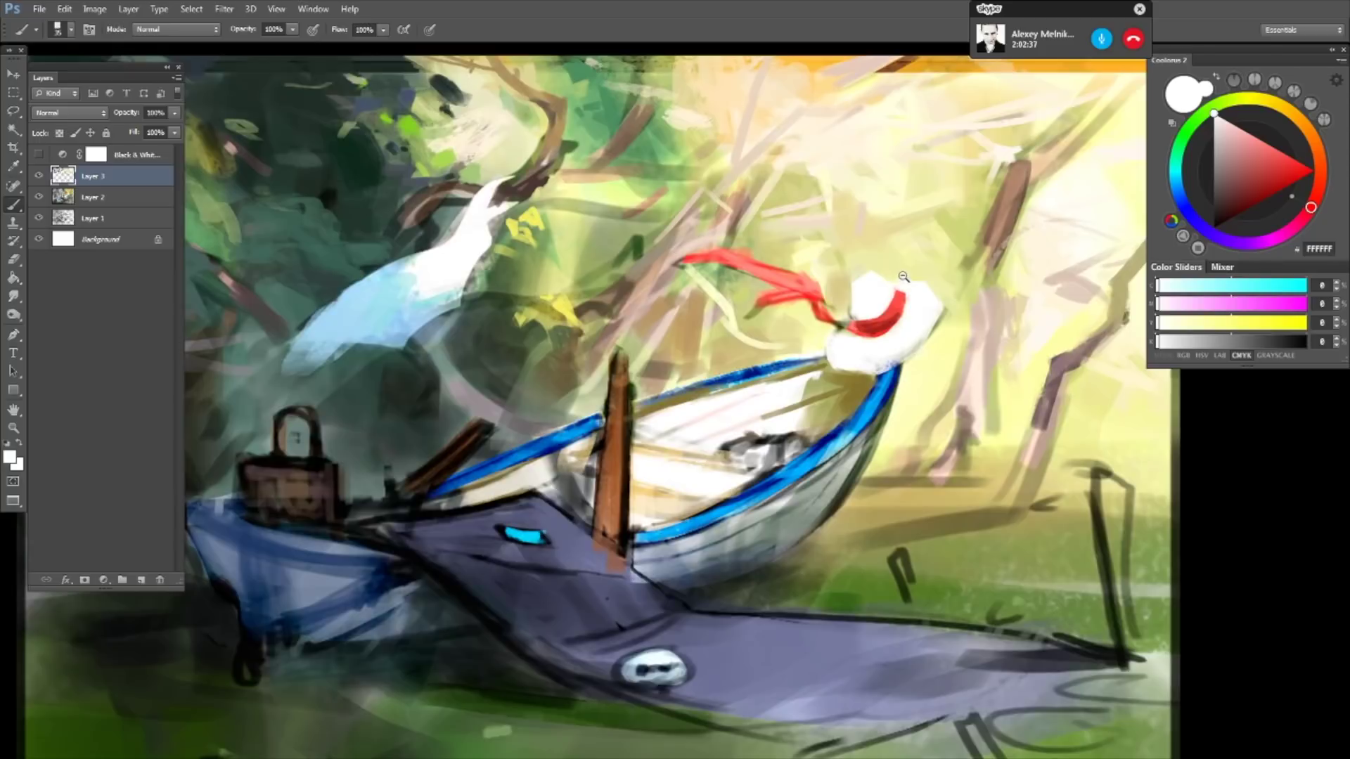
pyautogui.scroll(-2, 907, 197)
pyautogui.scroll(-1, 896, 208)
pyautogui.scroll(1, 896, 208)
pyautogui.scroll(1, 895, 248)
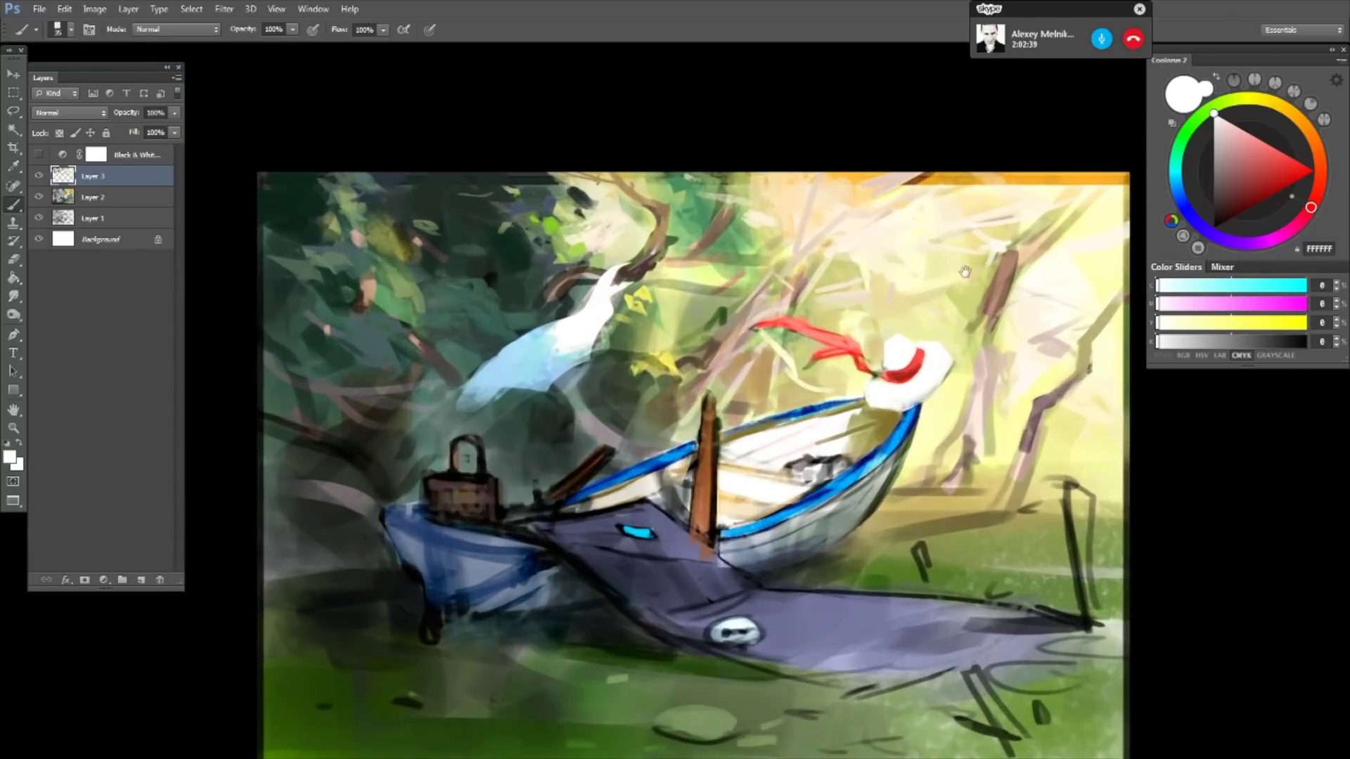
pyautogui.scroll(1, 1019, 329)
# - Sample muted greens from the foliage, lighten to 9FB577, and enlarge the brush to 150
pyautogui.scroll(1, 1055, 211)
pyautogui.moveTo(1075, 181); pyautogui.dragTo(1075, 204)
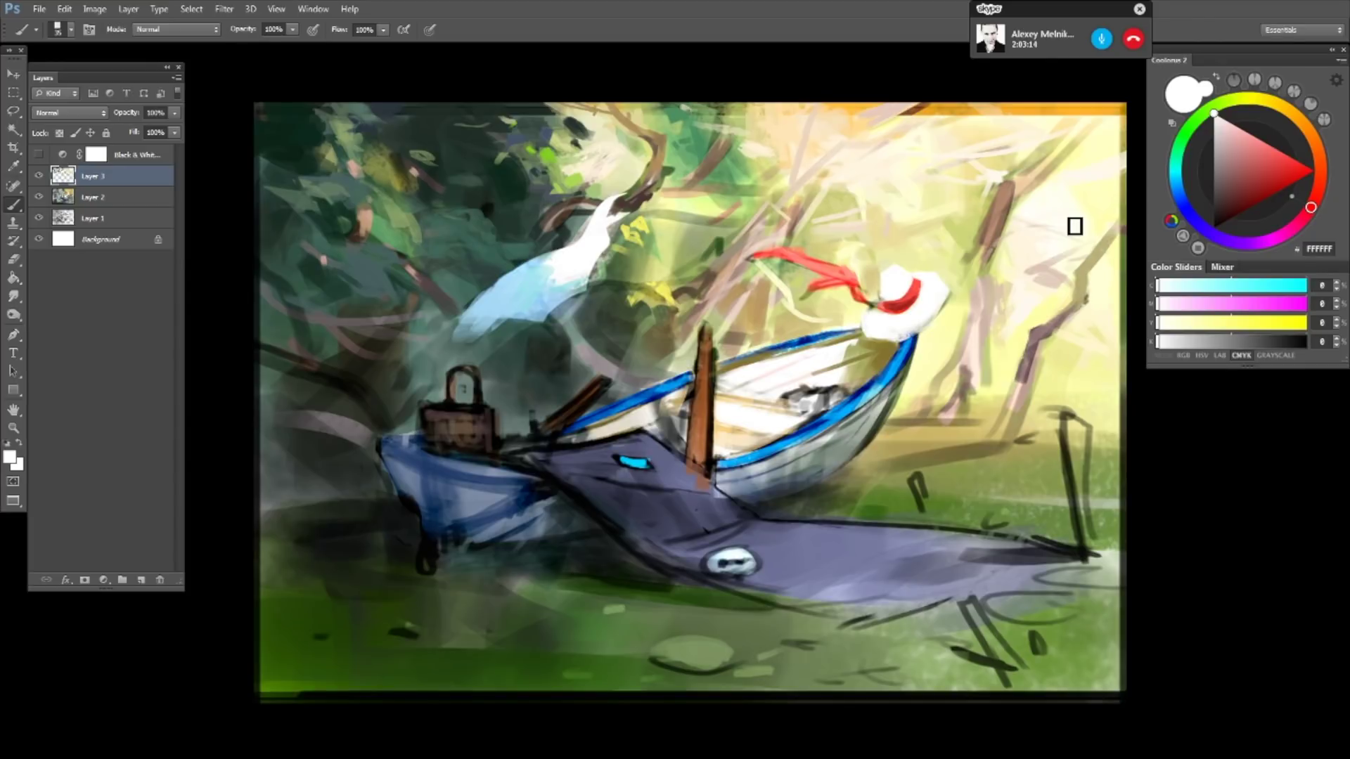
pyautogui.scroll(3, 809, 211)
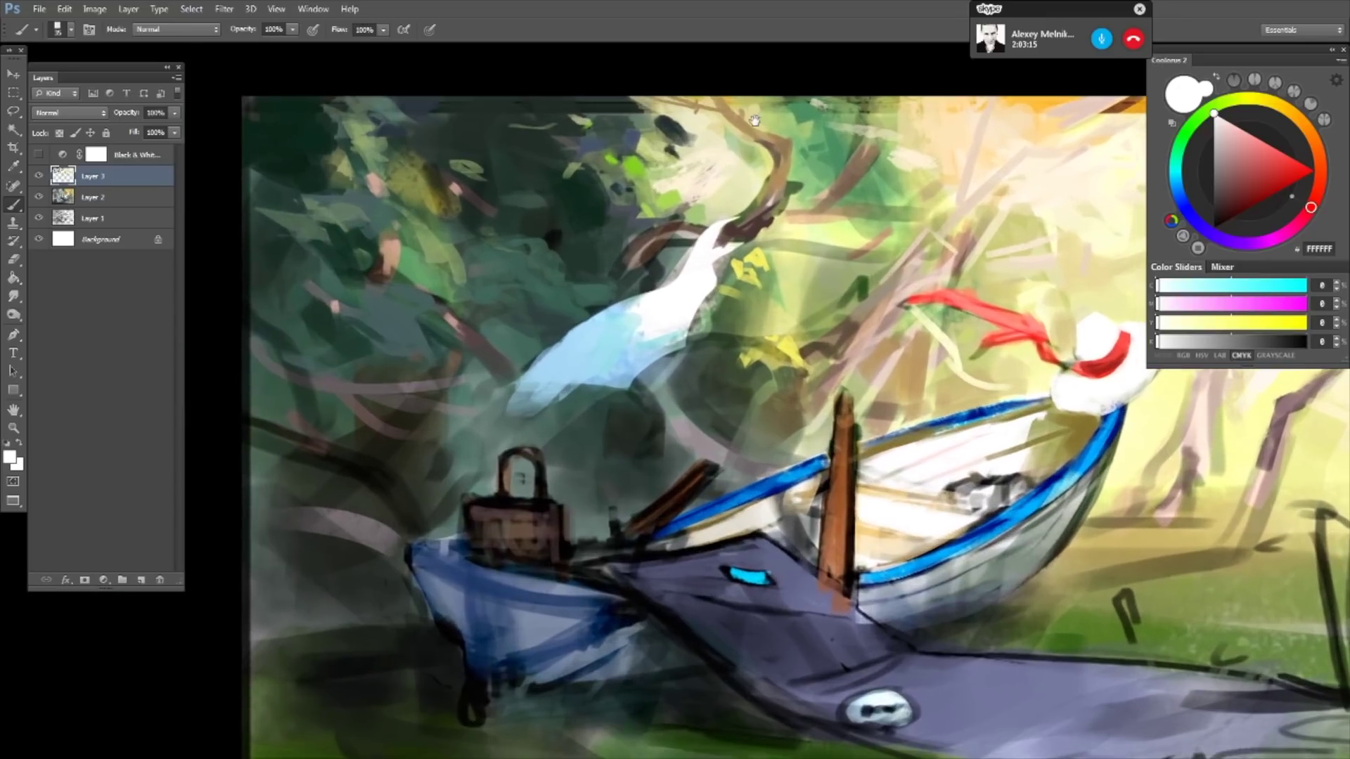
pyautogui.keyDown('alt'); pyautogui.click(809, 102); pyautogui.keyUp('alt')
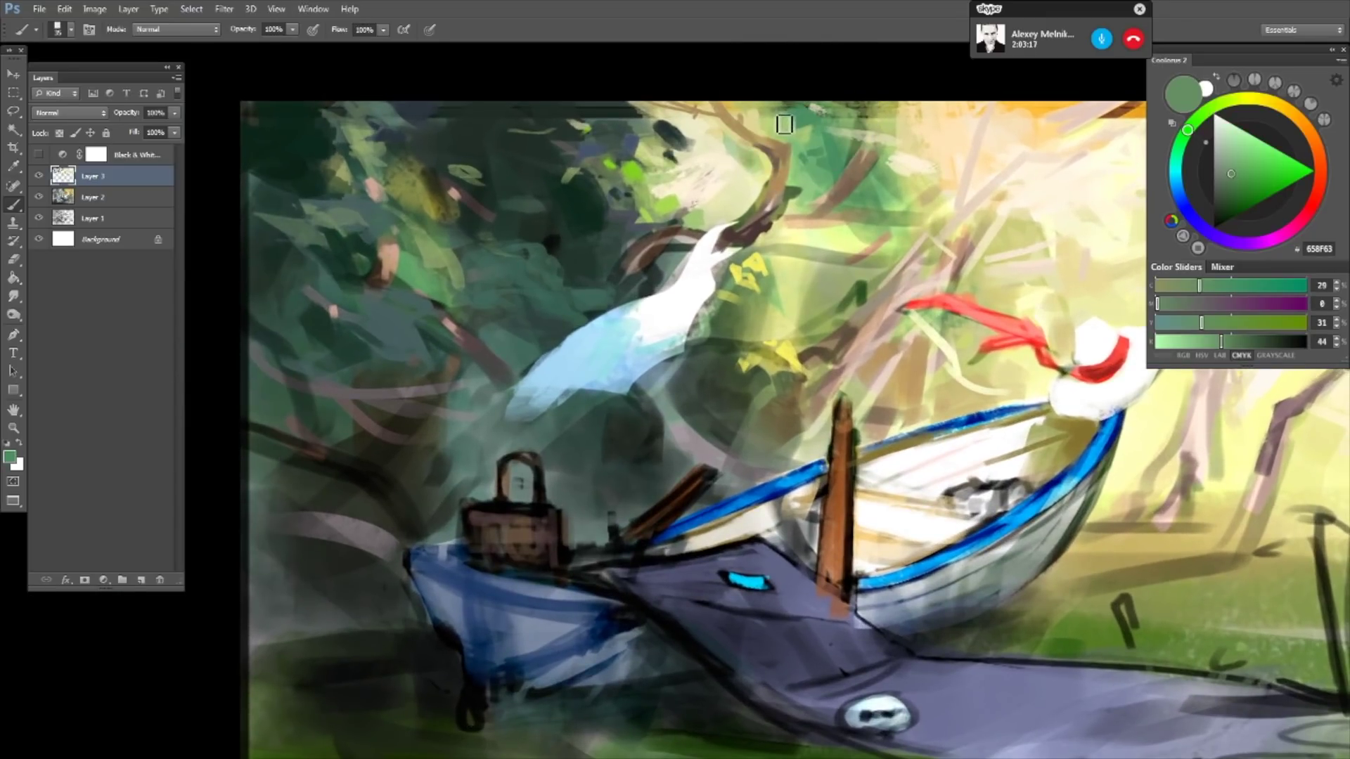
pyautogui.press(']')
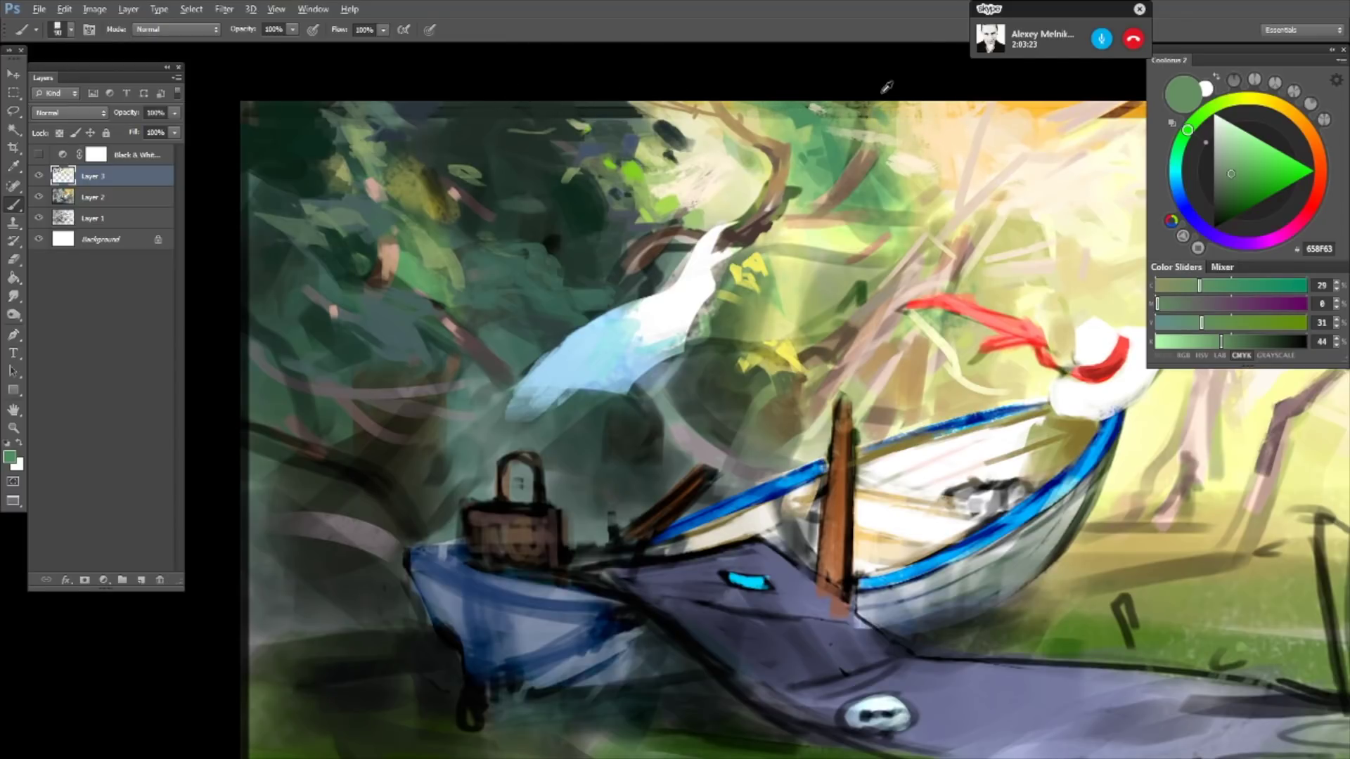
pyautogui.keyDown('alt'); pyautogui.click(886, 114); pyautogui.keyUp('alt')
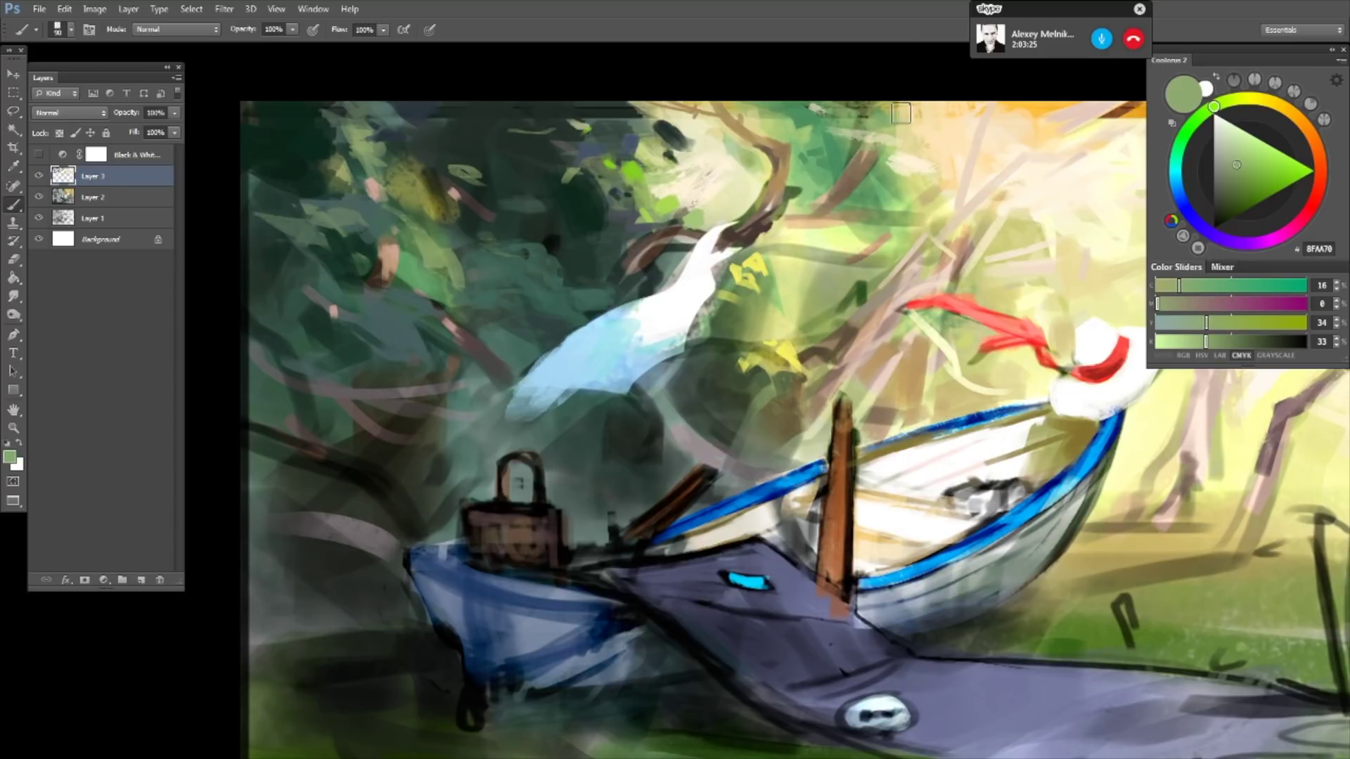
pyautogui.keyDown('alt'); pyautogui.click(908, 121); pyautogui.keyUp('alt')
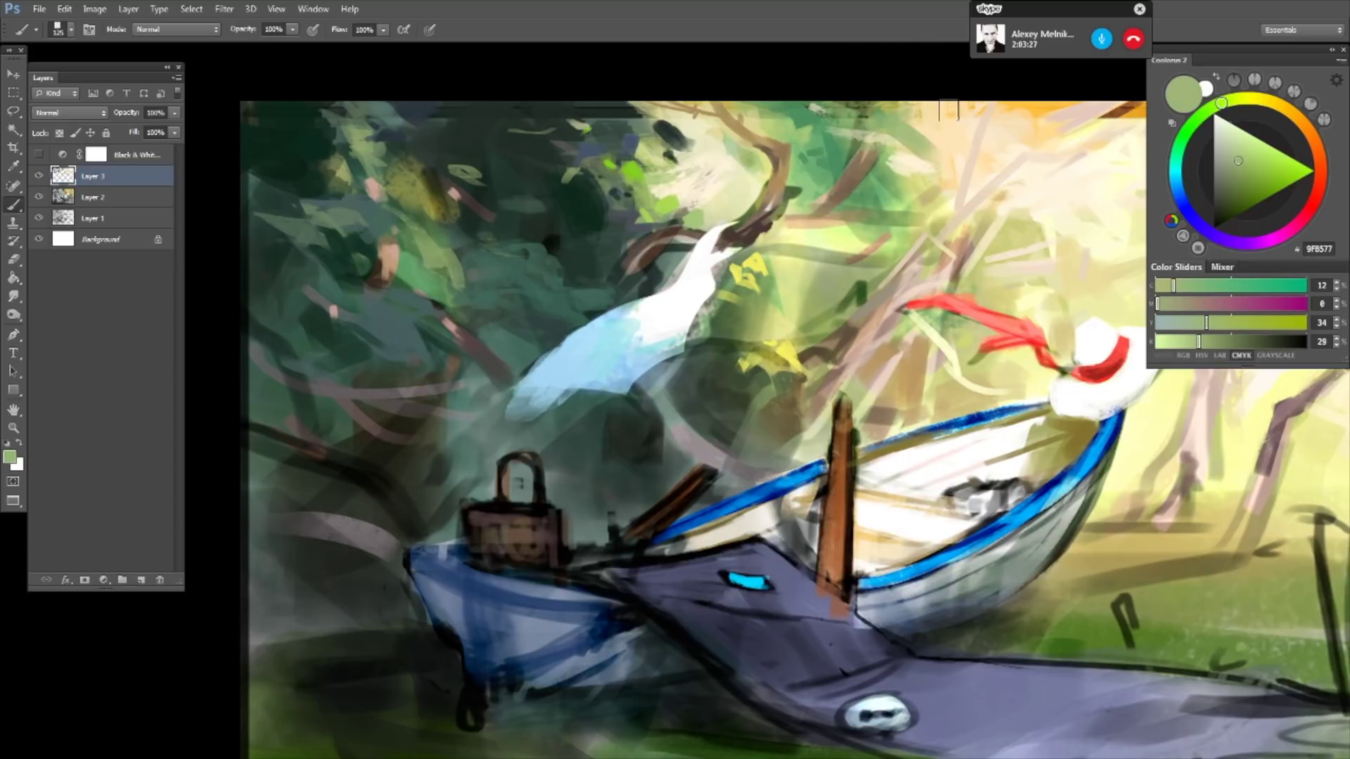
# - Shift the colour through yellow F5E383 and F9E0A0 to EECF7E, and shrink the brush from 70 to 50
pyautogui.keyDown('alt'); pyautogui.click(915, 115); pyautogui.keyUp('alt')
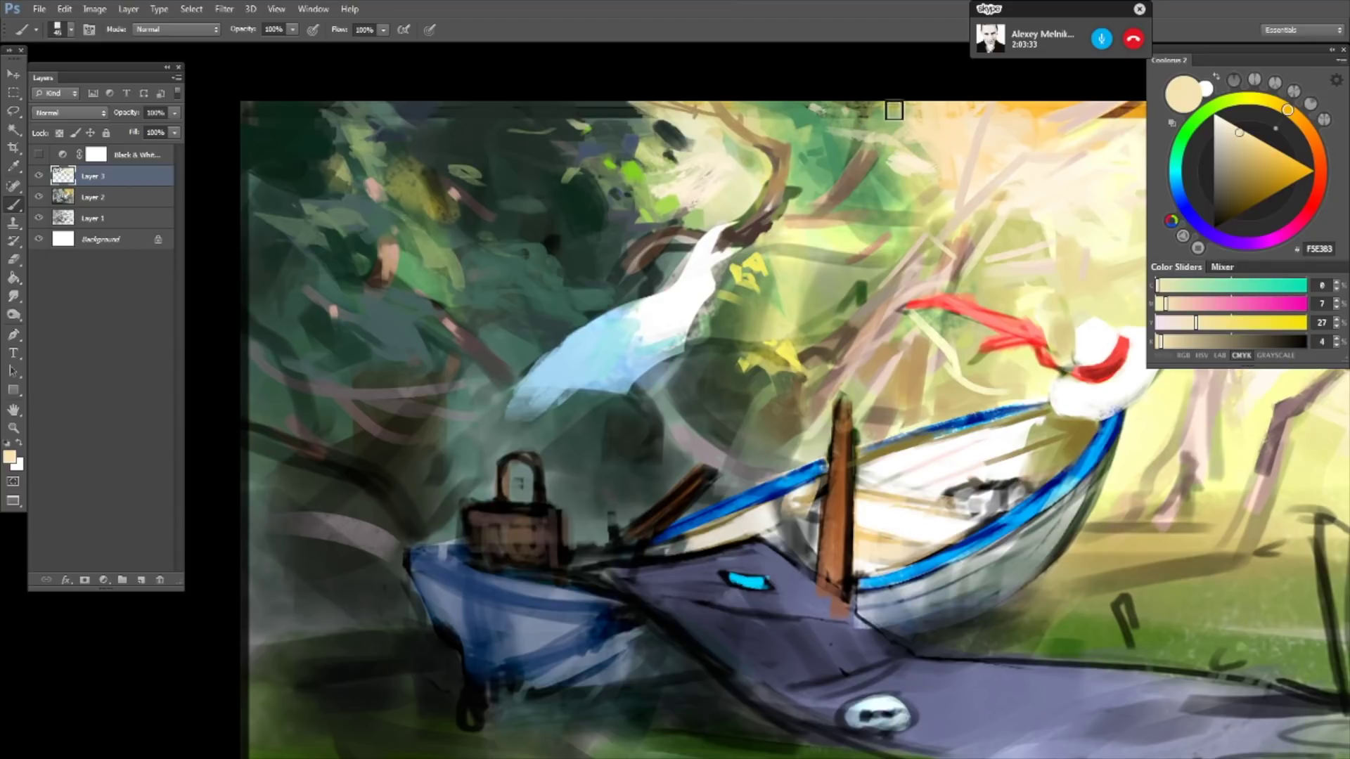
pyautogui.click(1248, 136)
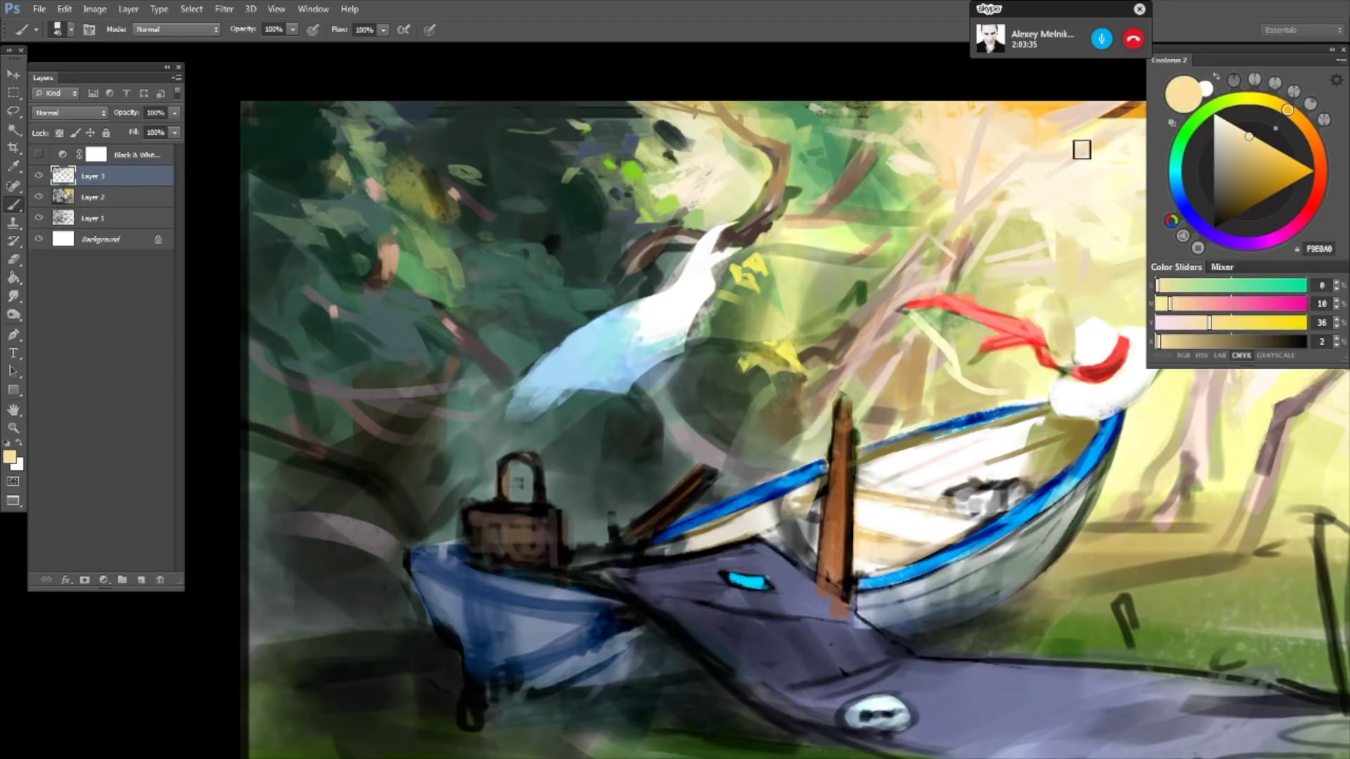
pyautogui.press('[')
pyautogui.press('[')
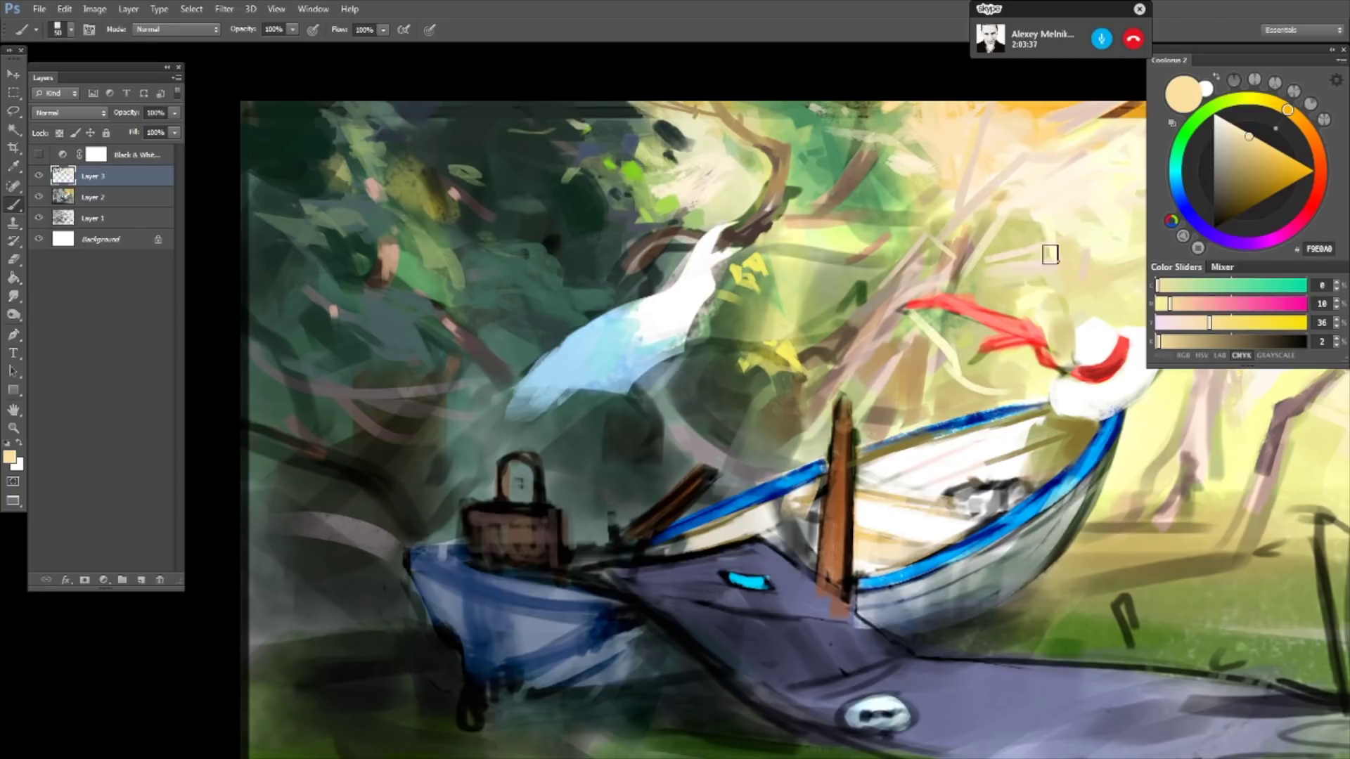
pyautogui.click(1258, 146)
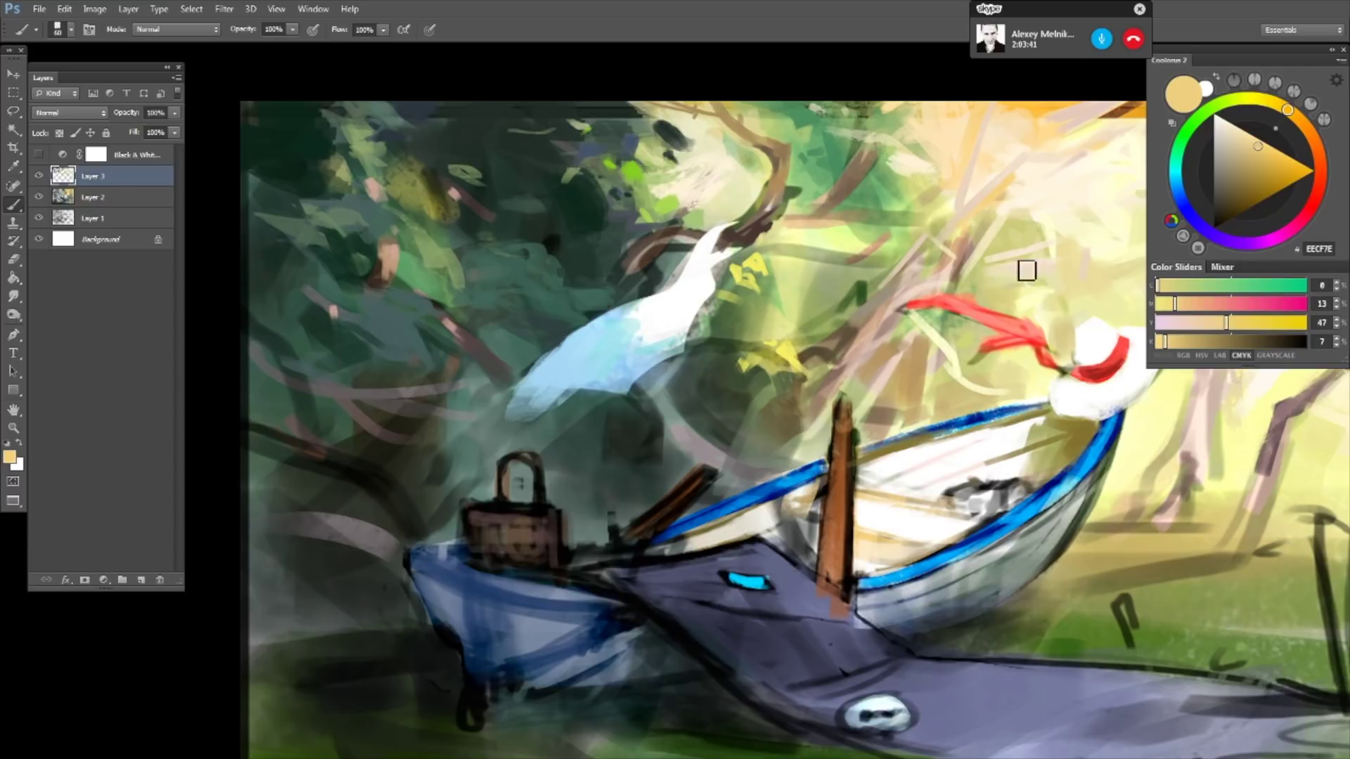
pyautogui.moveTo(1087, 356); pyautogui.dragTo(931, 272)
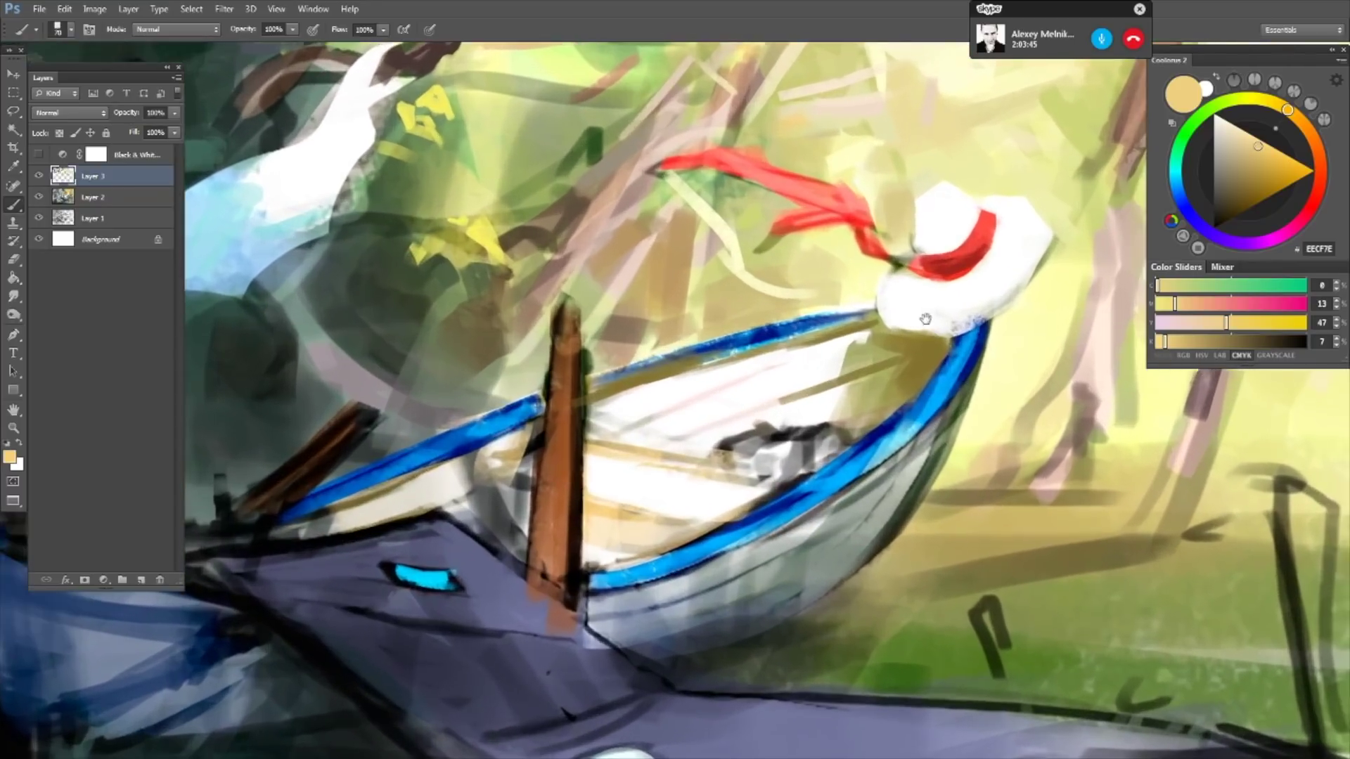
# - Sample a dark olive near the hat, darken it to 5F5533, then sample pale cream from the sunlit trees
pyautogui.moveTo(925, 319); pyautogui.dragTo(887, 249)
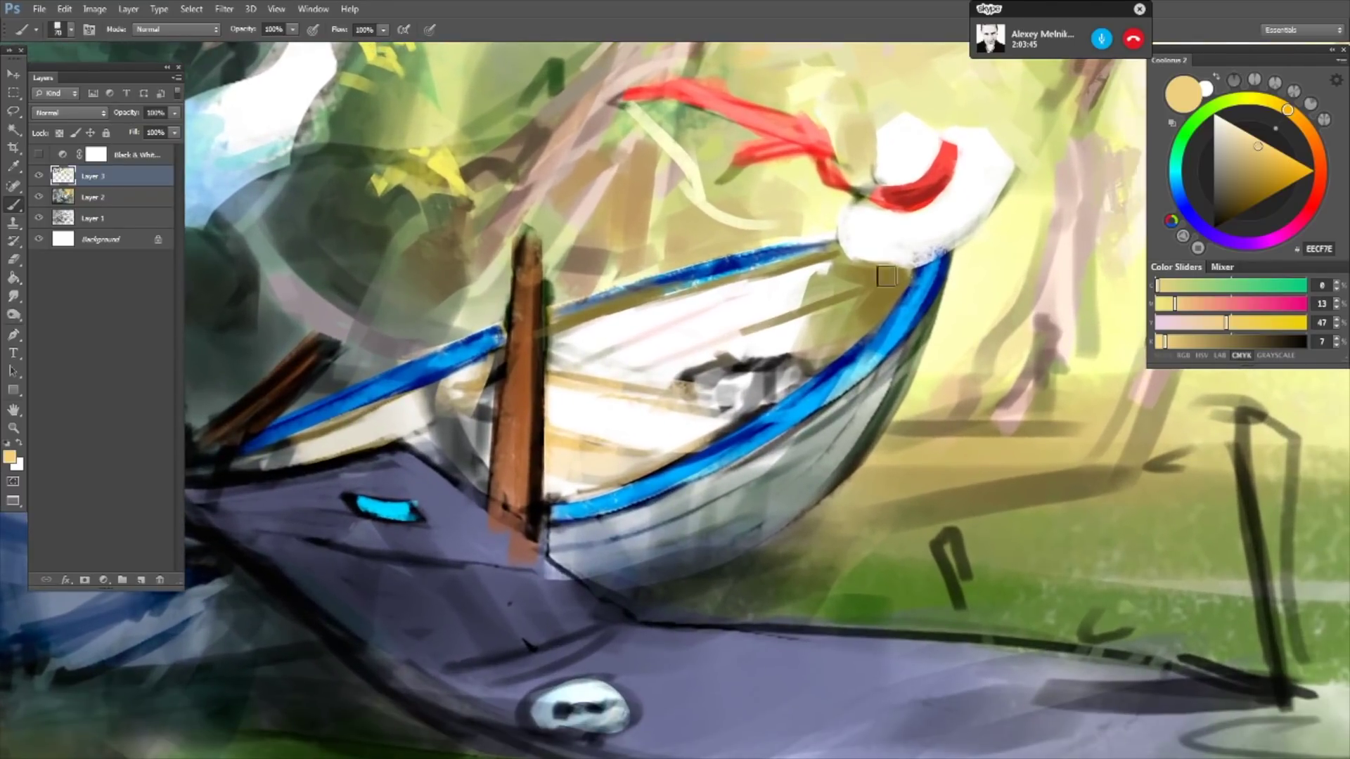
pyautogui.keyDown('alt'); pyautogui.click(877, 287); pyautogui.keyUp('alt')
pyautogui.moveTo(1238, 323); pyautogui.dragTo(1219, 330)
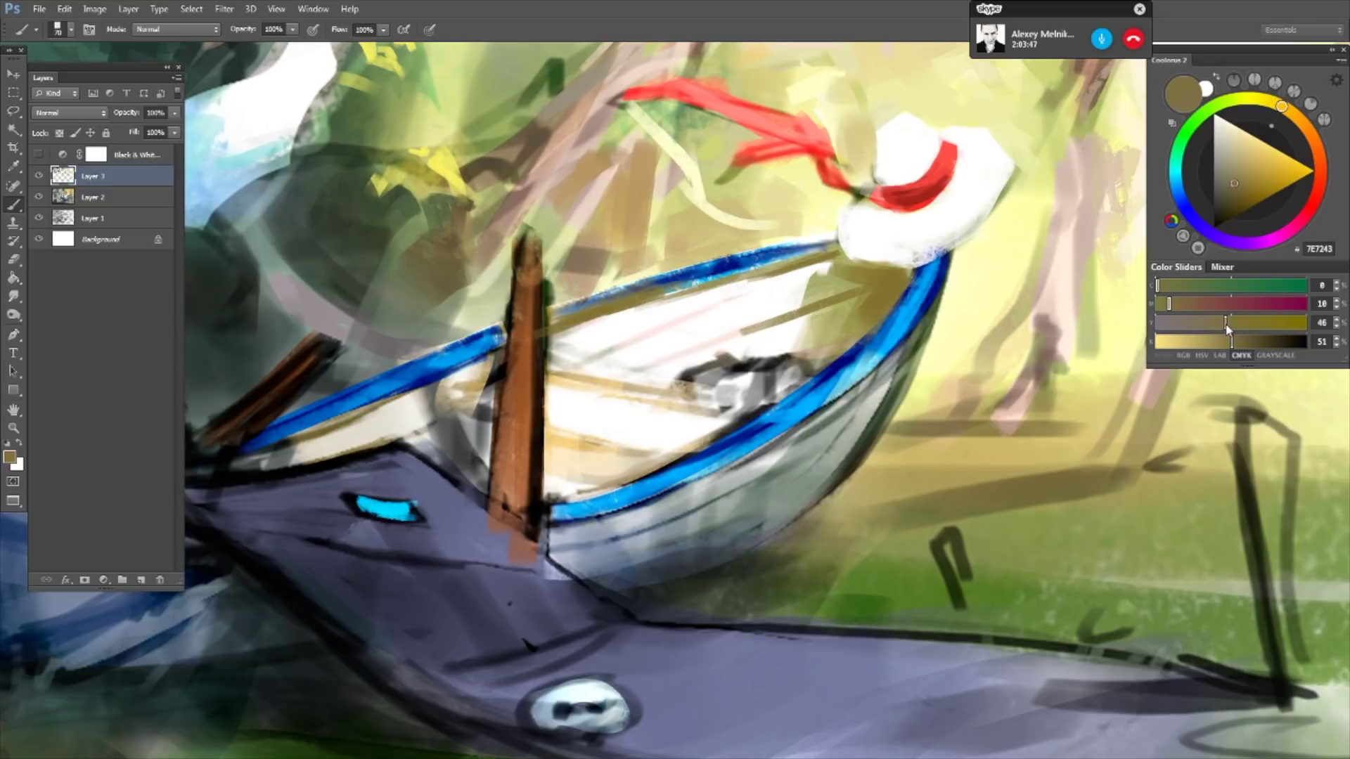
pyautogui.moveTo(1241, 187); pyautogui.dragTo(1231, 196)
pyautogui.moveTo(994, 218)
pyautogui.mouseDown()
pyautogui.moveTo(1022, 295)
pyautogui.moveTo(972, 316)
pyautogui.mouseUp()
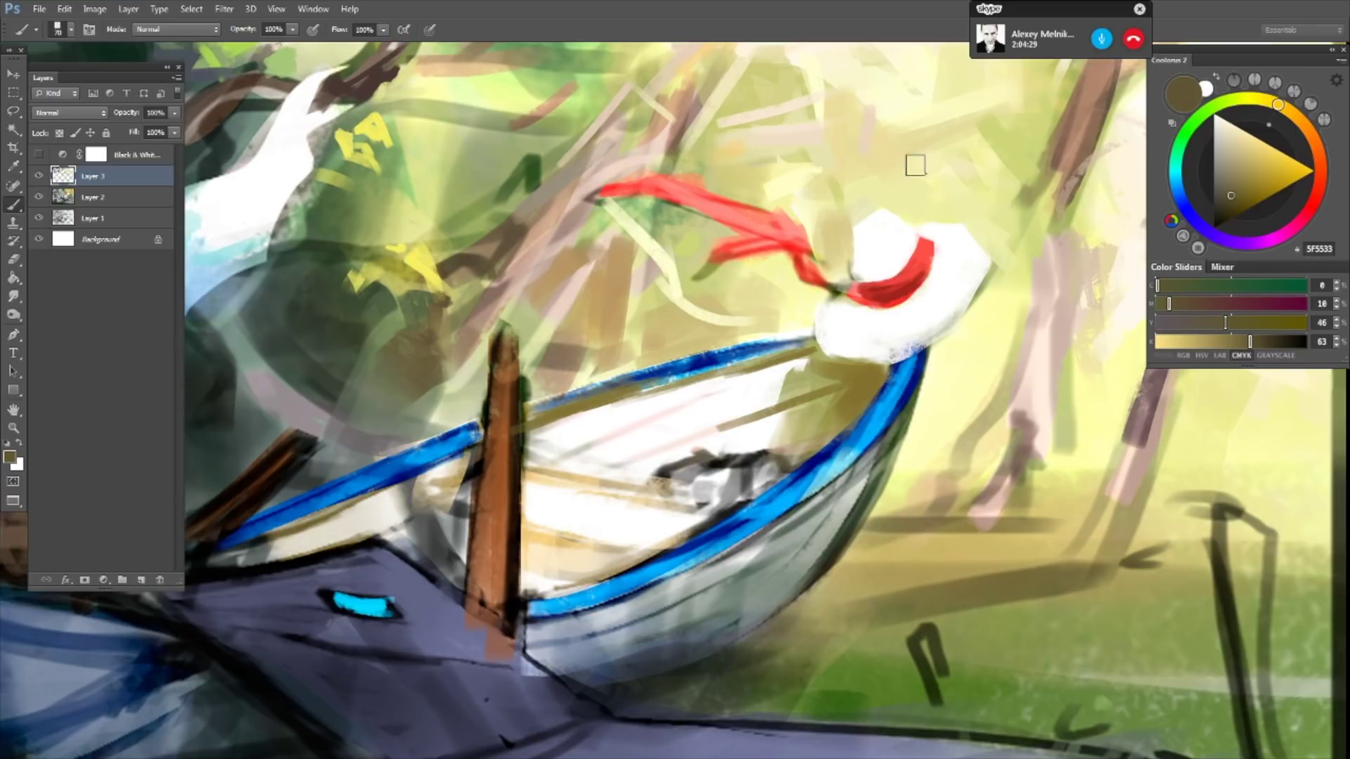
pyautogui.moveTo(859, 141); pyautogui.dragTo(668, 317)
pyautogui.keyDown('alt'); pyautogui.click(694, 199); pyautogui.keyUp('alt')
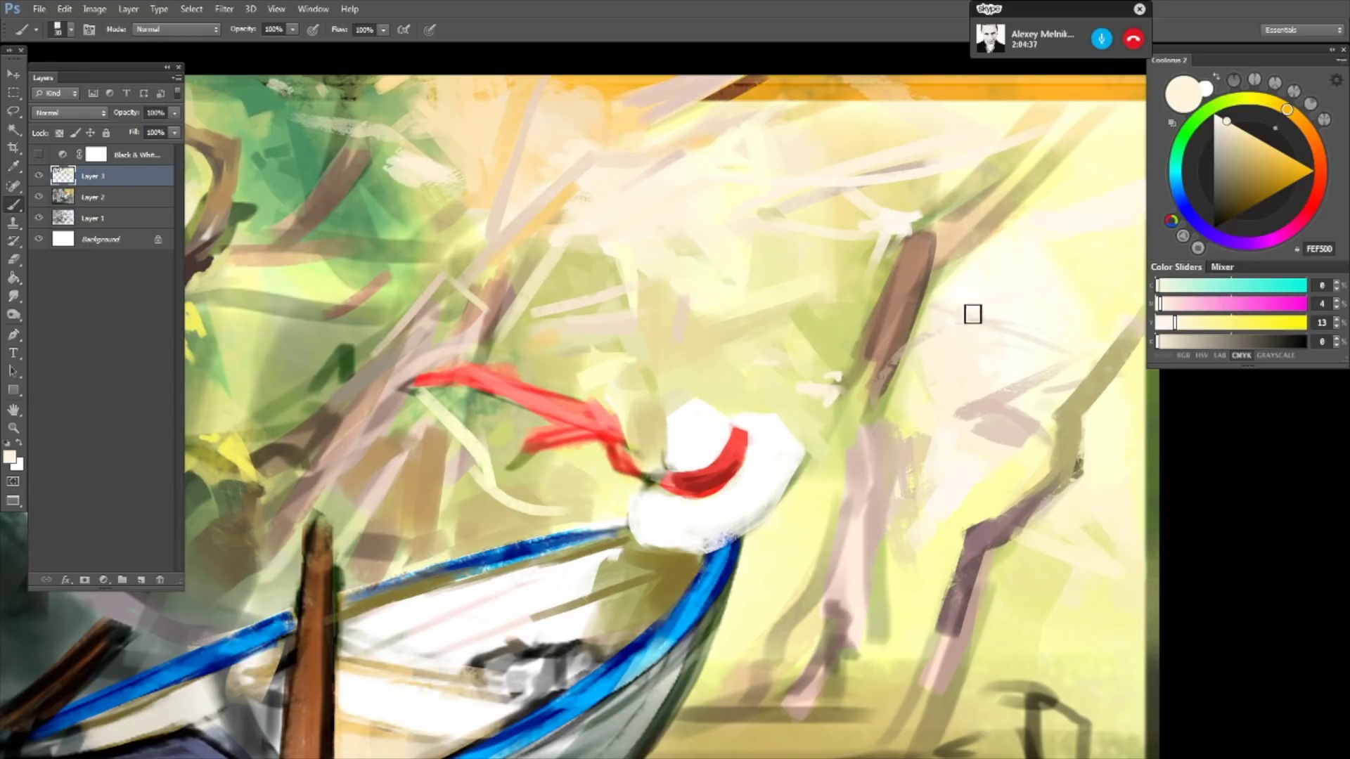
# - Sample near-white FFFFF2 from the bright background beside the hat, then zoom out to the whole painting
pyautogui.keyDown('alt'); pyautogui.click(957, 263); pyautogui.keyUp('alt')
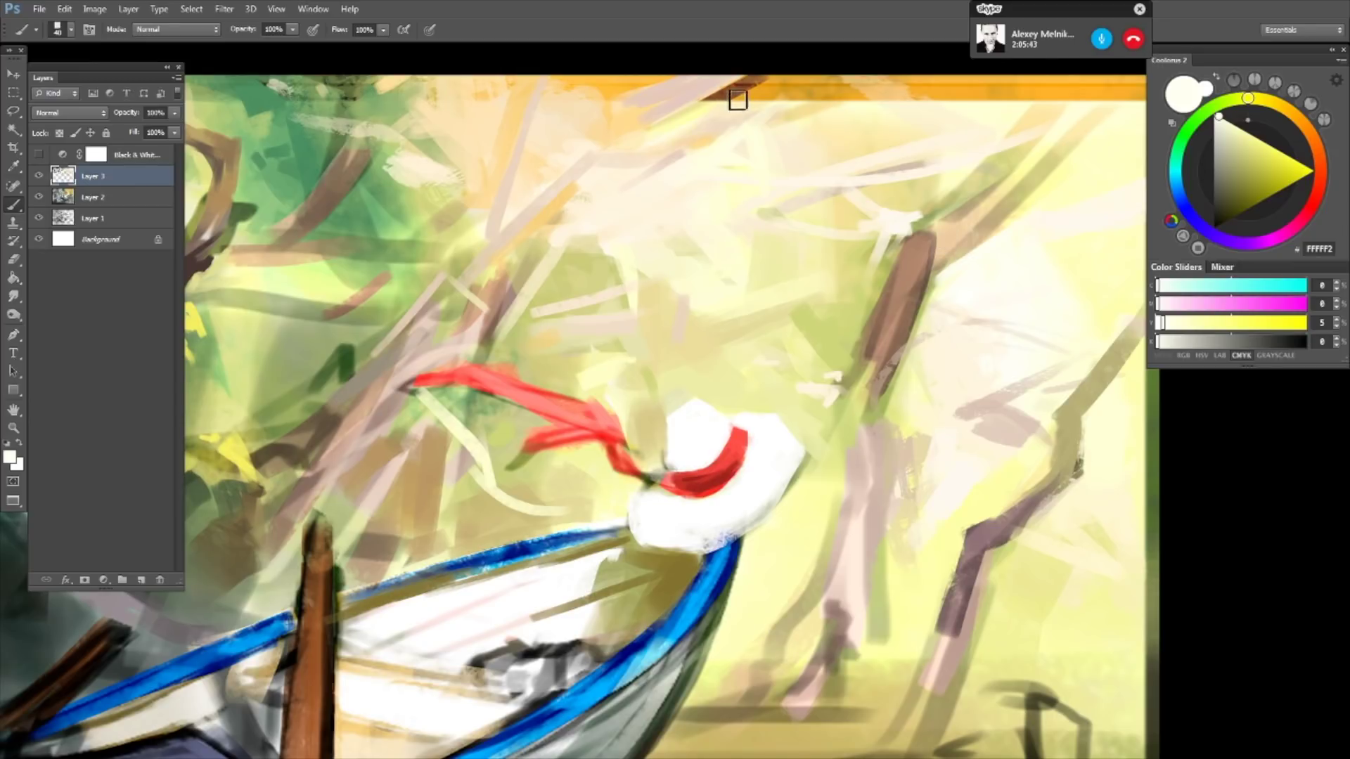
pyautogui.moveTo(735, 157)
pyautogui.mouseDown()
pyautogui.moveTo(715, 212)
pyautogui.moveTo(544, 124)
pyautogui.mouseUp()
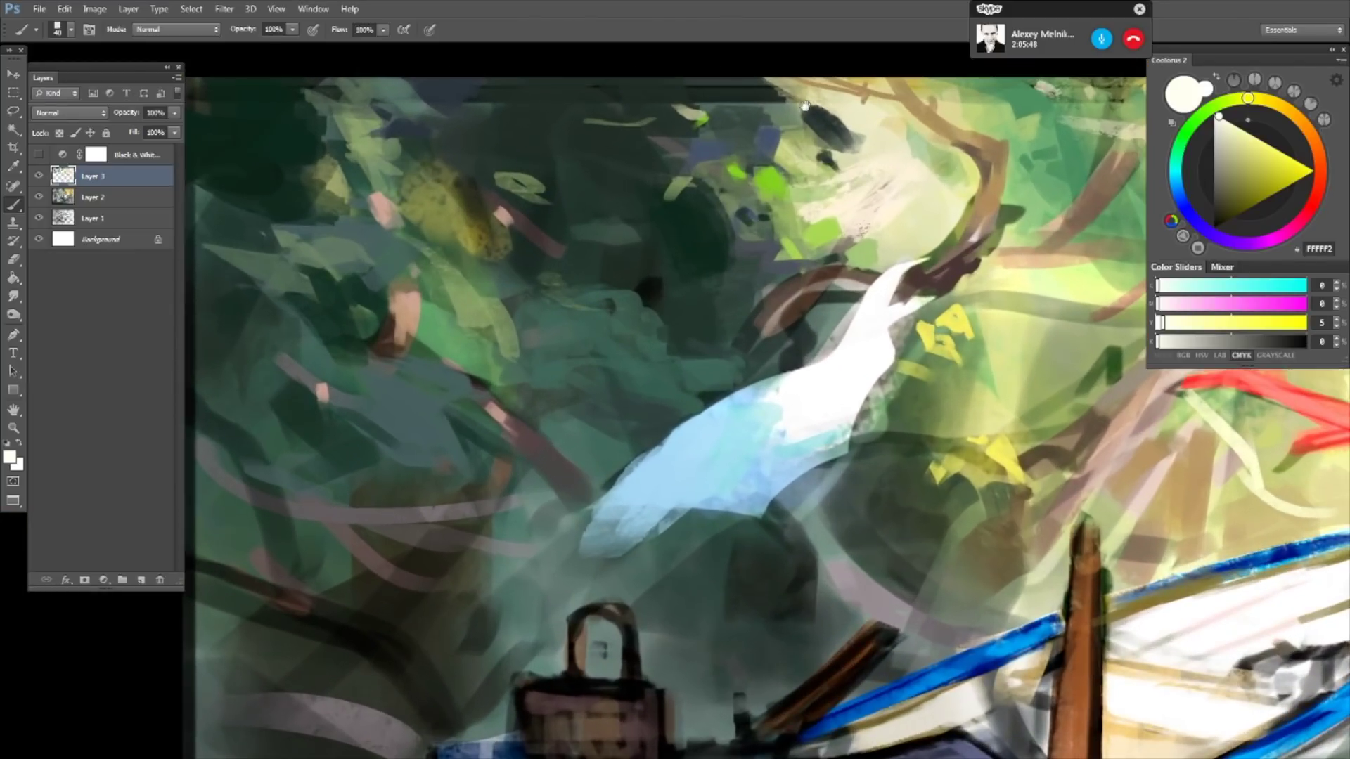
# - Zoom into the foliage by the white bird, sample grey-greens down to 3F4643, and resize the brush
pyautogui.moveTo(543, 123); pyautogui.dragTo(699, 168)
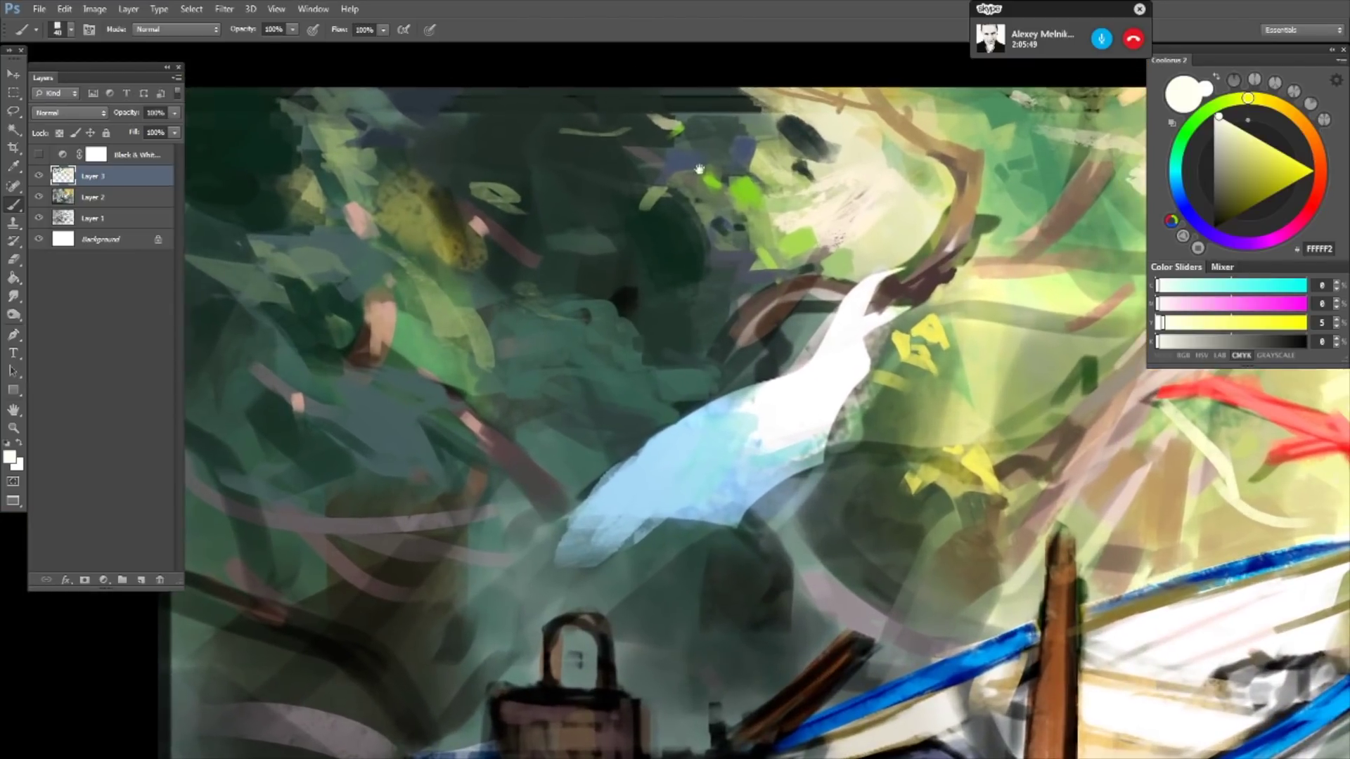
pyautogui.keyDown('alt'); pyautogui.click(728, 194); pyautogui.keyUp('alt')
pyautogui.moveTo(749, 241); pyautogui.dragTo(836, 218)
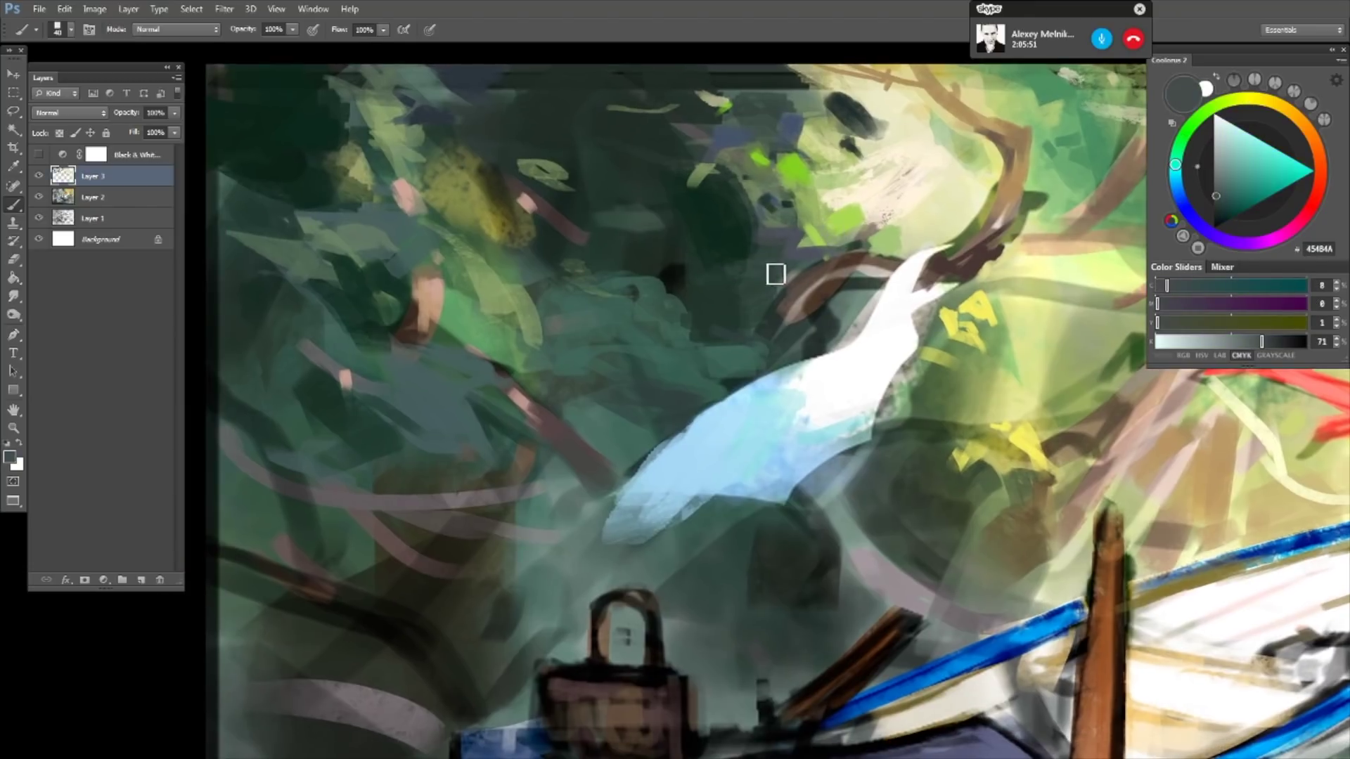
pyautogui.press(']')
pyautogui.press(']')
pyautogui.press(']')
pyautogui.keyDown('alt'); pyautogui.click(670, 247); pyautogui.keyUp('alt')
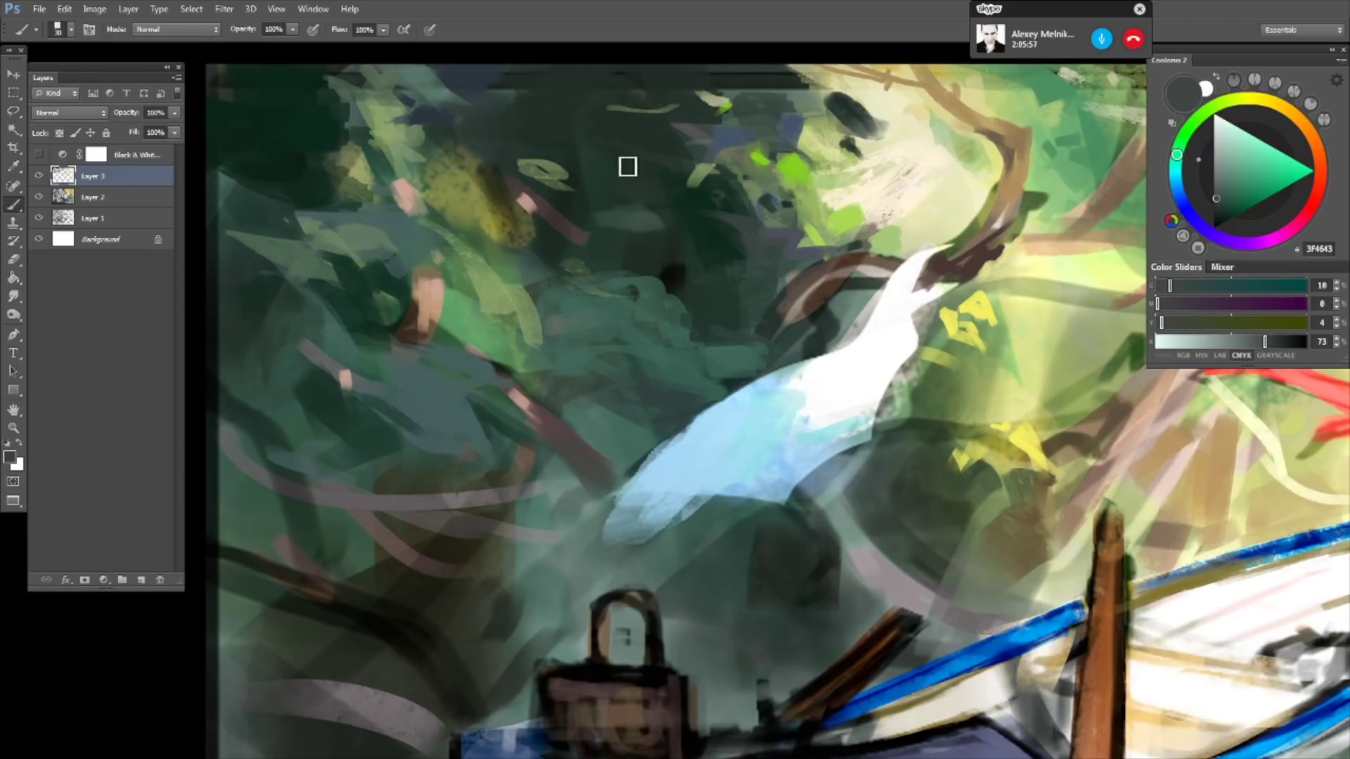
pyautogui.press('[')
pyautogui.press('[')
# - Try dark greens, black and blue-grey 31373F, settle on grey-green 5A6B61, then zoom out
pyautogui.keyDown('alt'); pyautogui.click(652, 95); pyautogui.keyUp('alt')
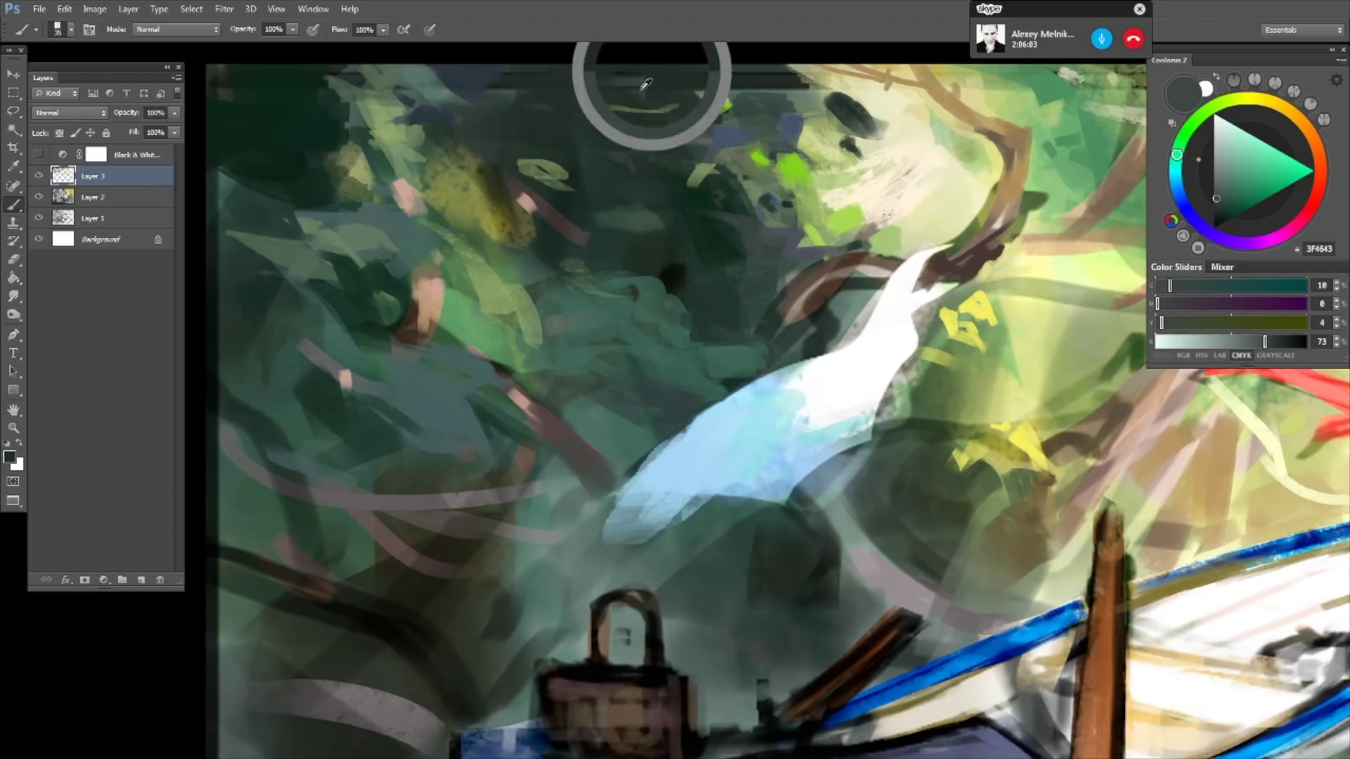
pyautogui.keyDown('alt'); pyautogui.click(695, 91); pyautogui.keyUp('alt')
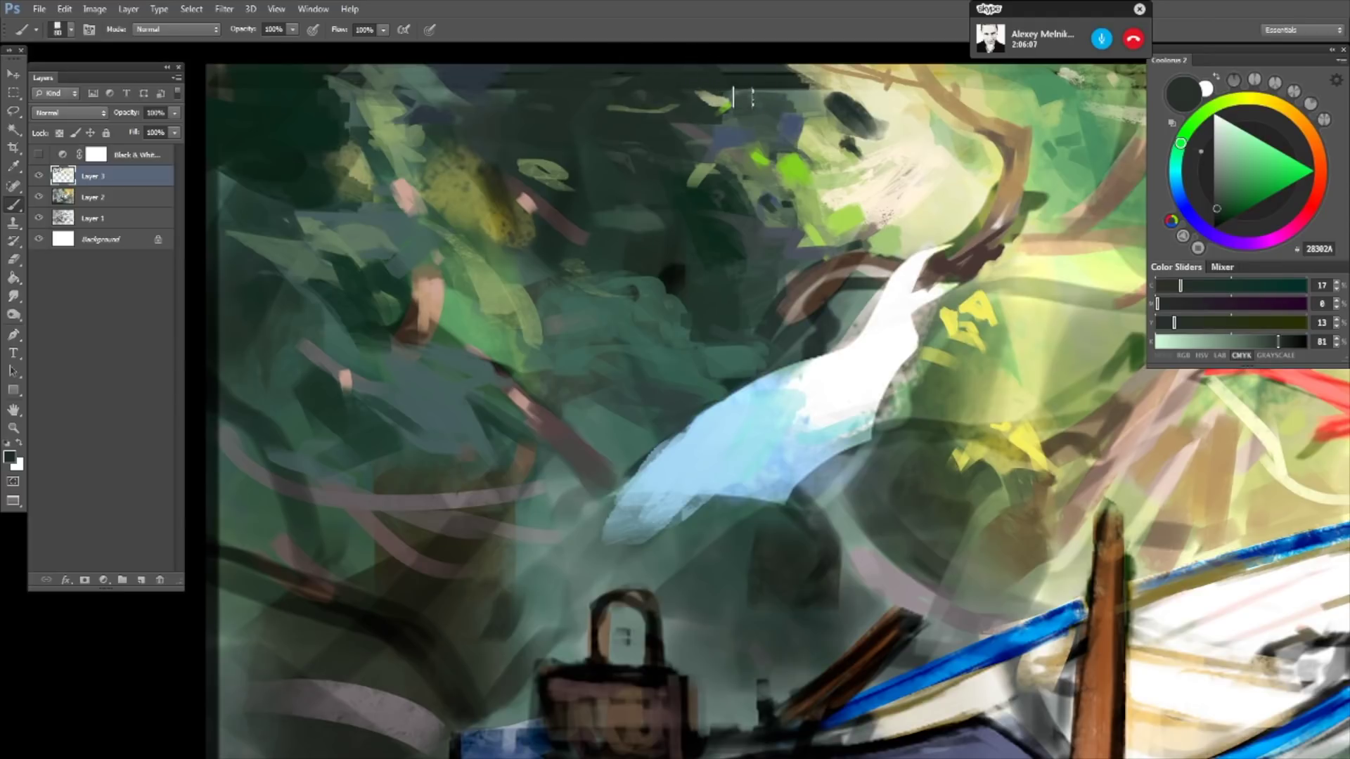
pyautogui.keyDown('alt'); pyautogui.click(602, 67); pyautogui.keyUp('alt')
pyautogui.keyDown('alt'); pyautogui.click(471, 71); pyautogui.keyUp('alt')
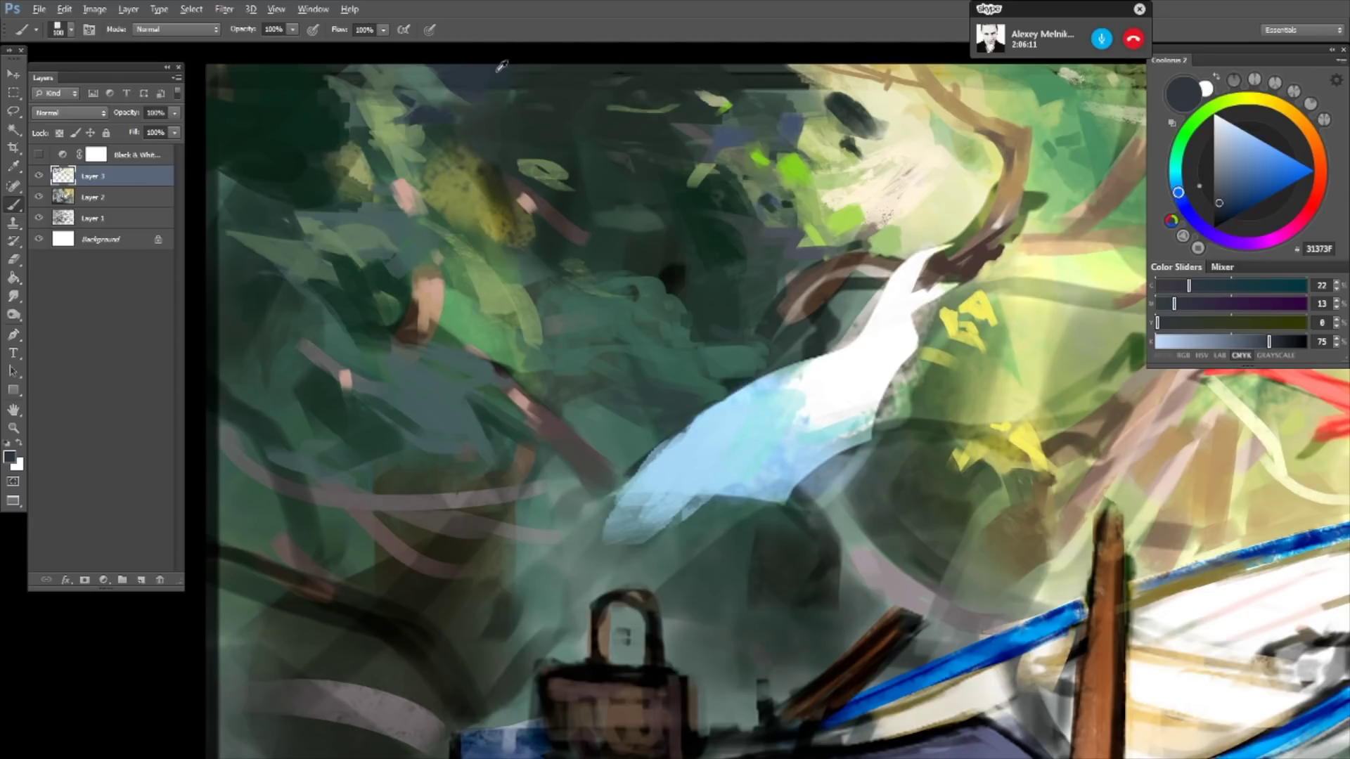
pyautogui.keyDown('alt'); pyautogui.click(513, 73); pyautogui.keyUp('alt')
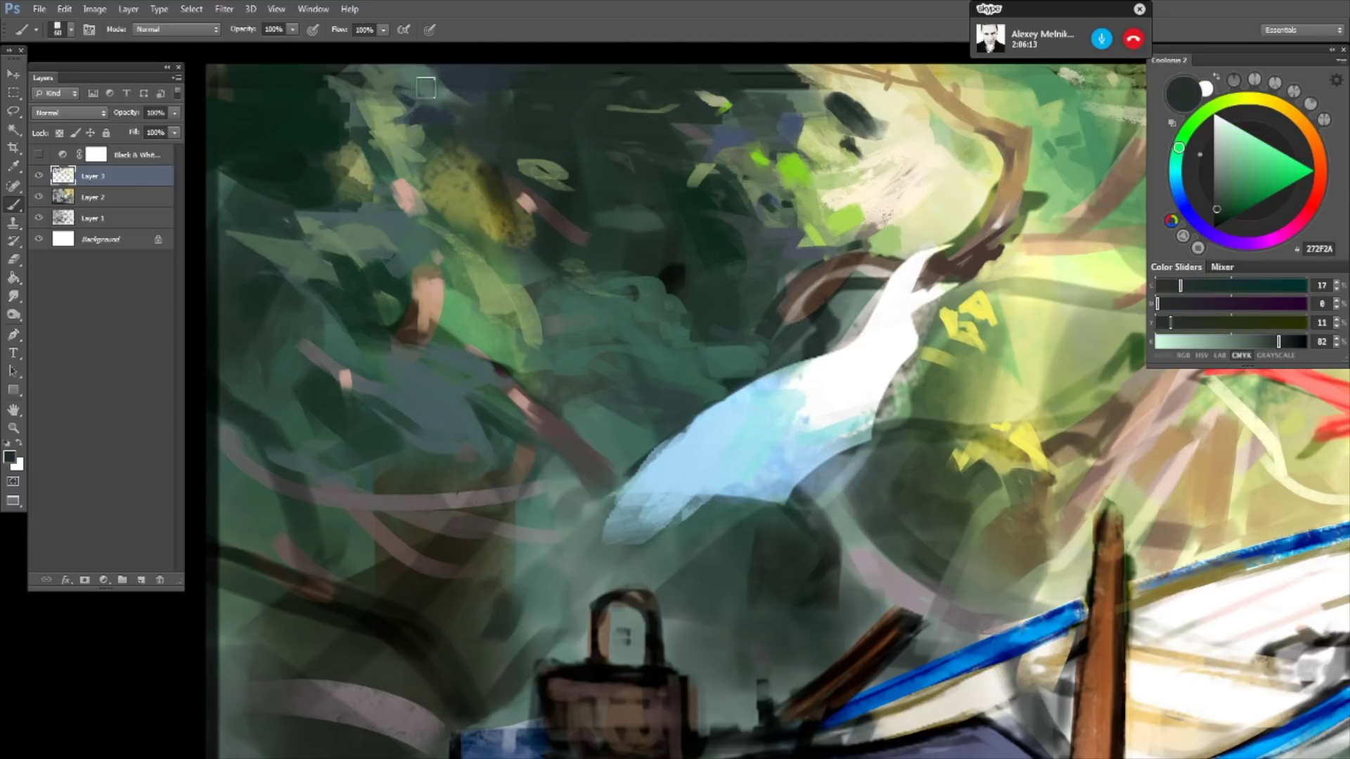
pyautogui.keyDown('alt'); pyautogui.click(427, 88); pyautogui.keyUp('alt')
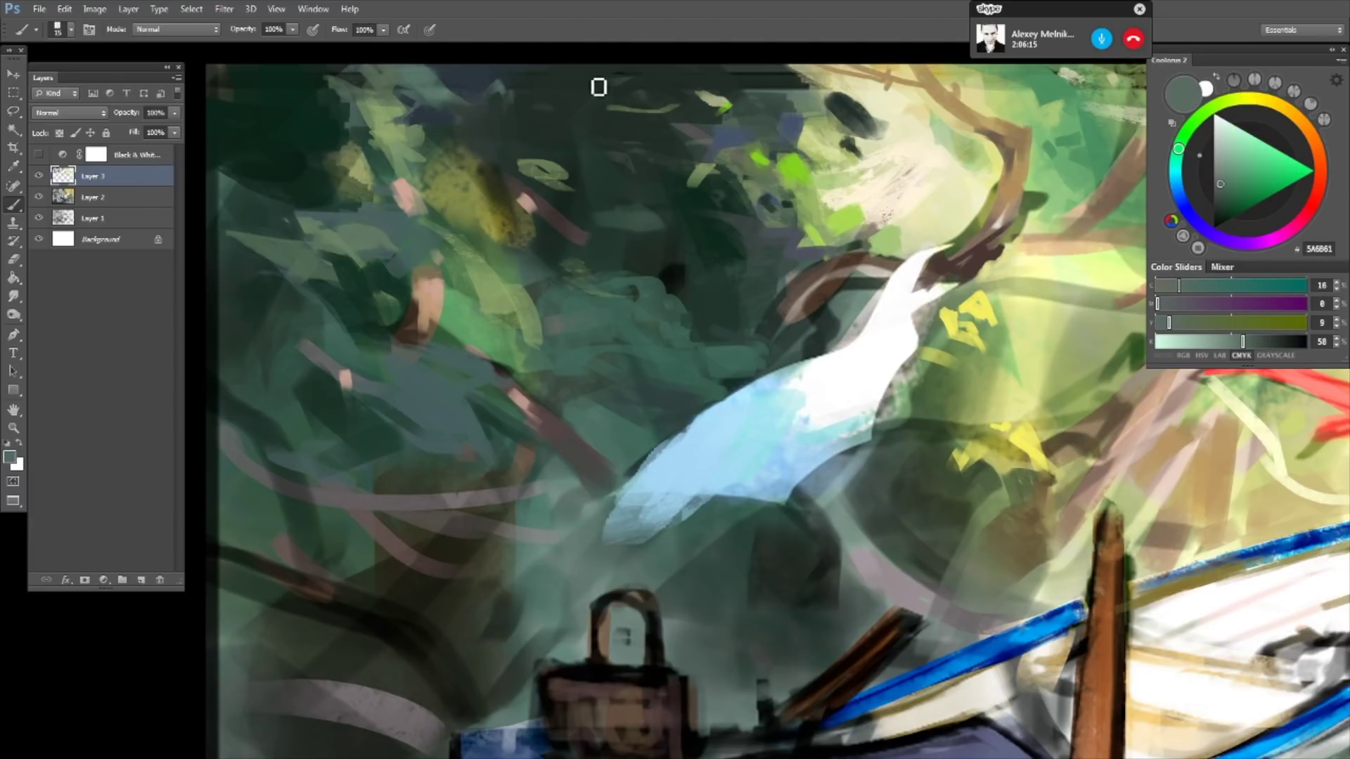
pyautogui.moveTo(842, 290); pyautogui.dragTo(810, 154)
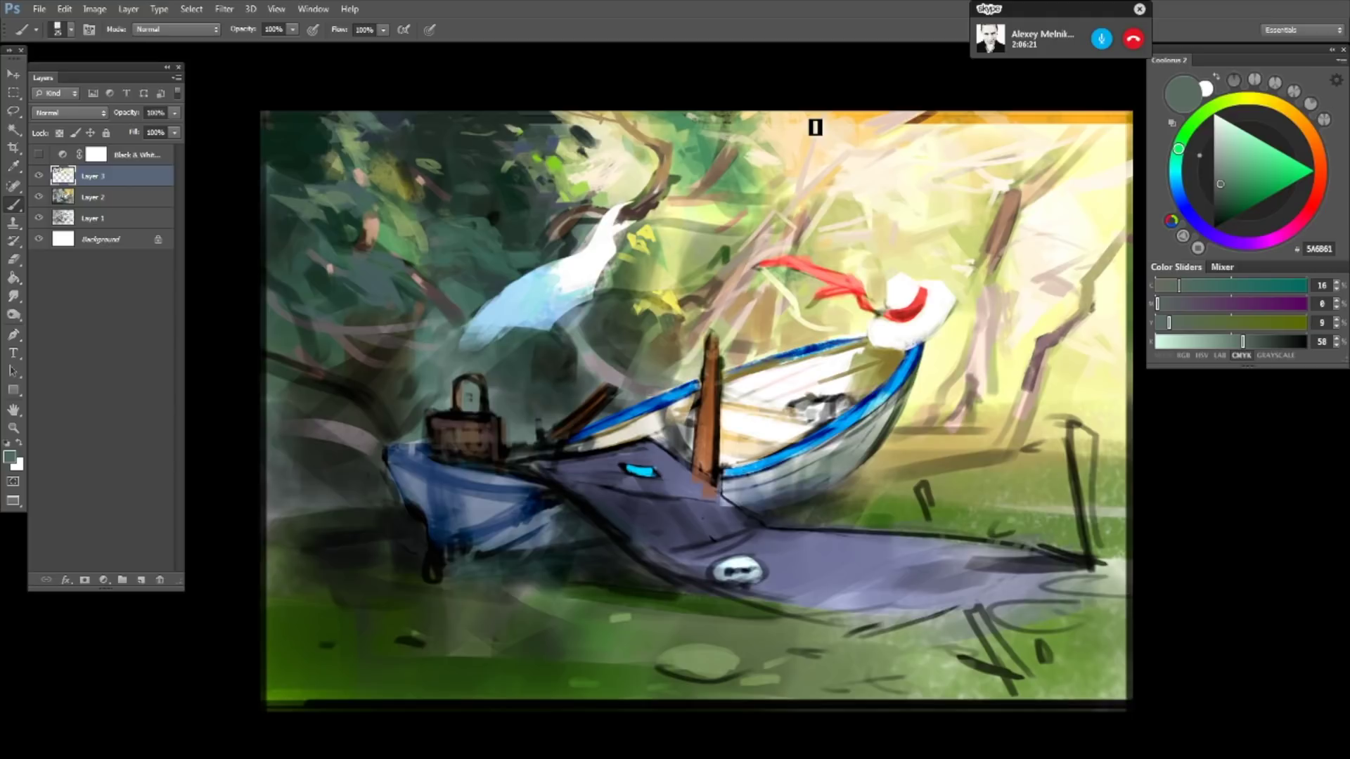
# - Sample a dark grass green, darken it to 222817, then sample the boat hull's blue-grey
pyautogui.scroll(2, 637, 403)
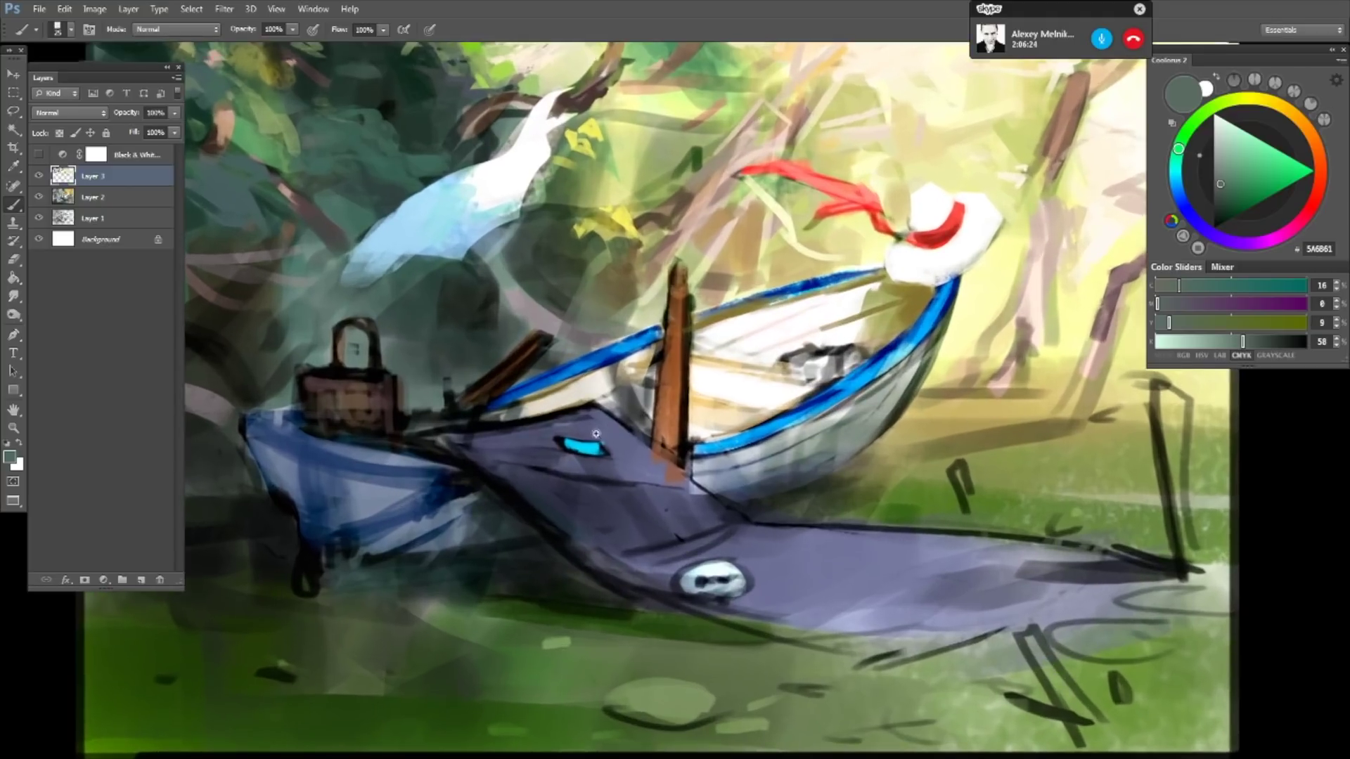
pyautogui.moveTo(596, 434); pyautogui.dragTo(807, 309)
pyautogui.keyDown('alt'); pyautogui.click(569, 489); pyautogui.keyUp('alt')
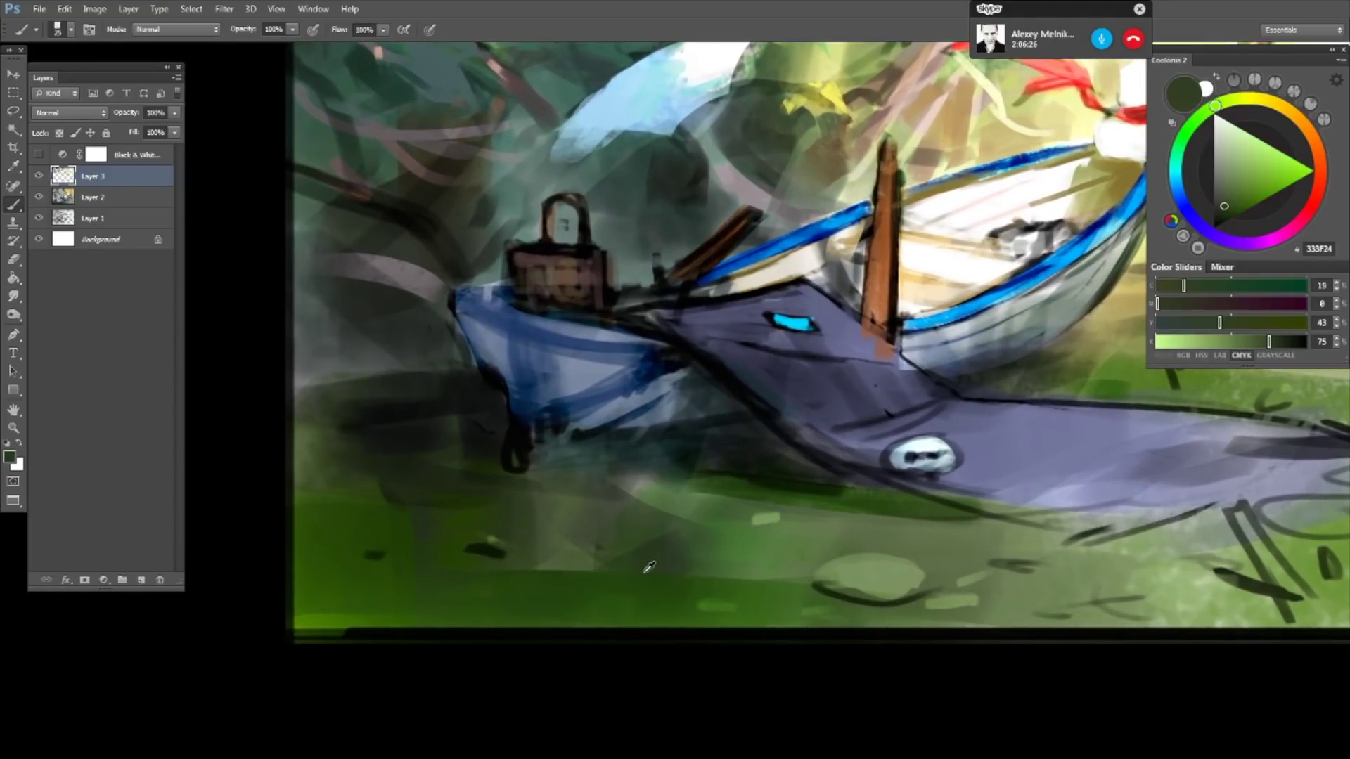
pyautogui.click(1281, 343)
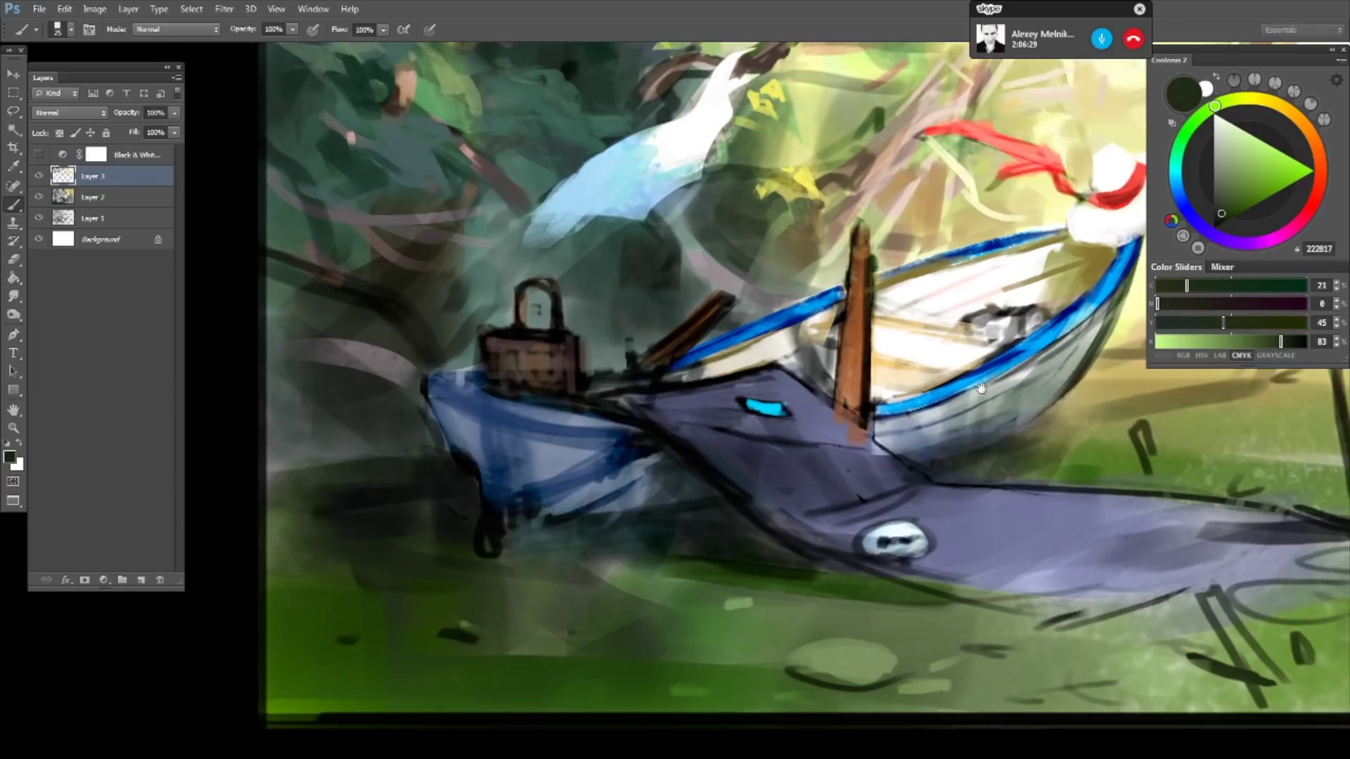
pyautogui.moveTo(1008, 298); pyautogui.dragTo(976, 386)
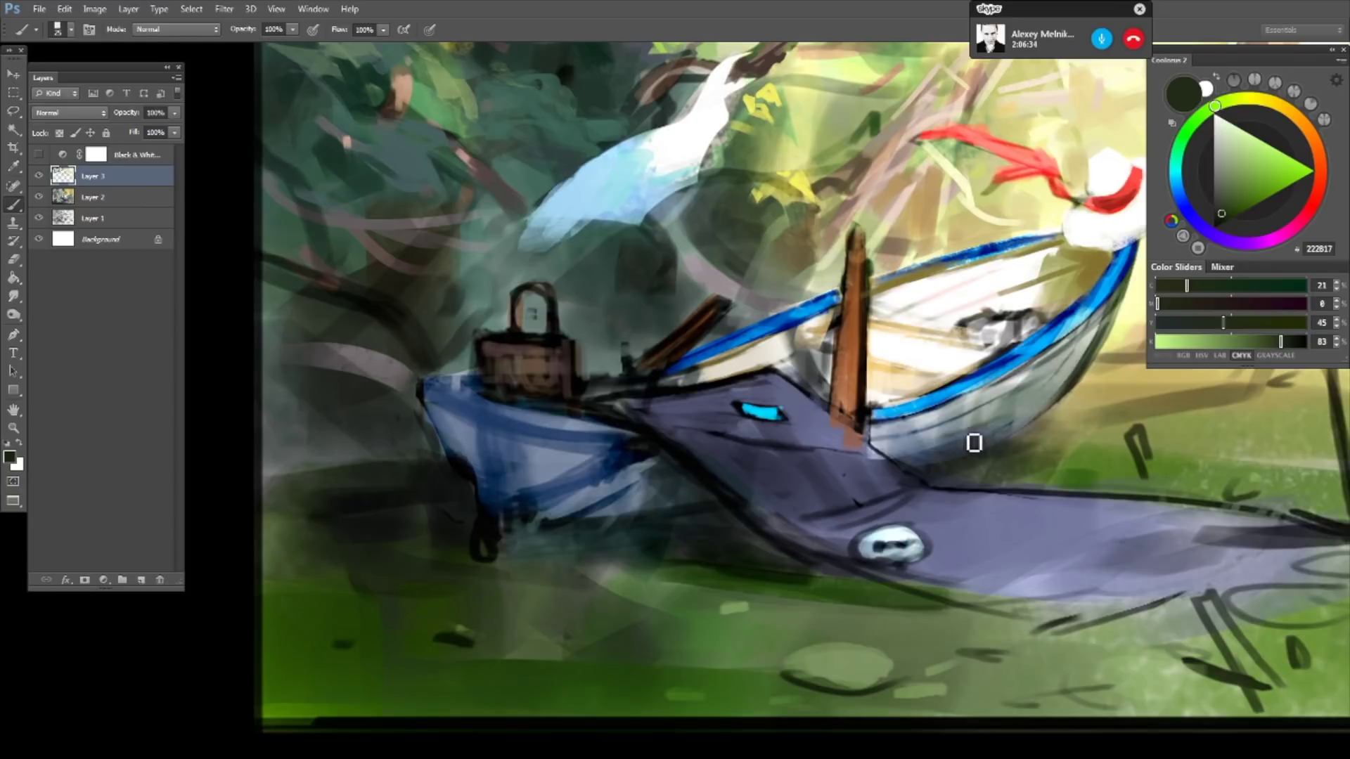
pyautogui.moveTo(846, 394); pyautogui.dragTo(976, 289)
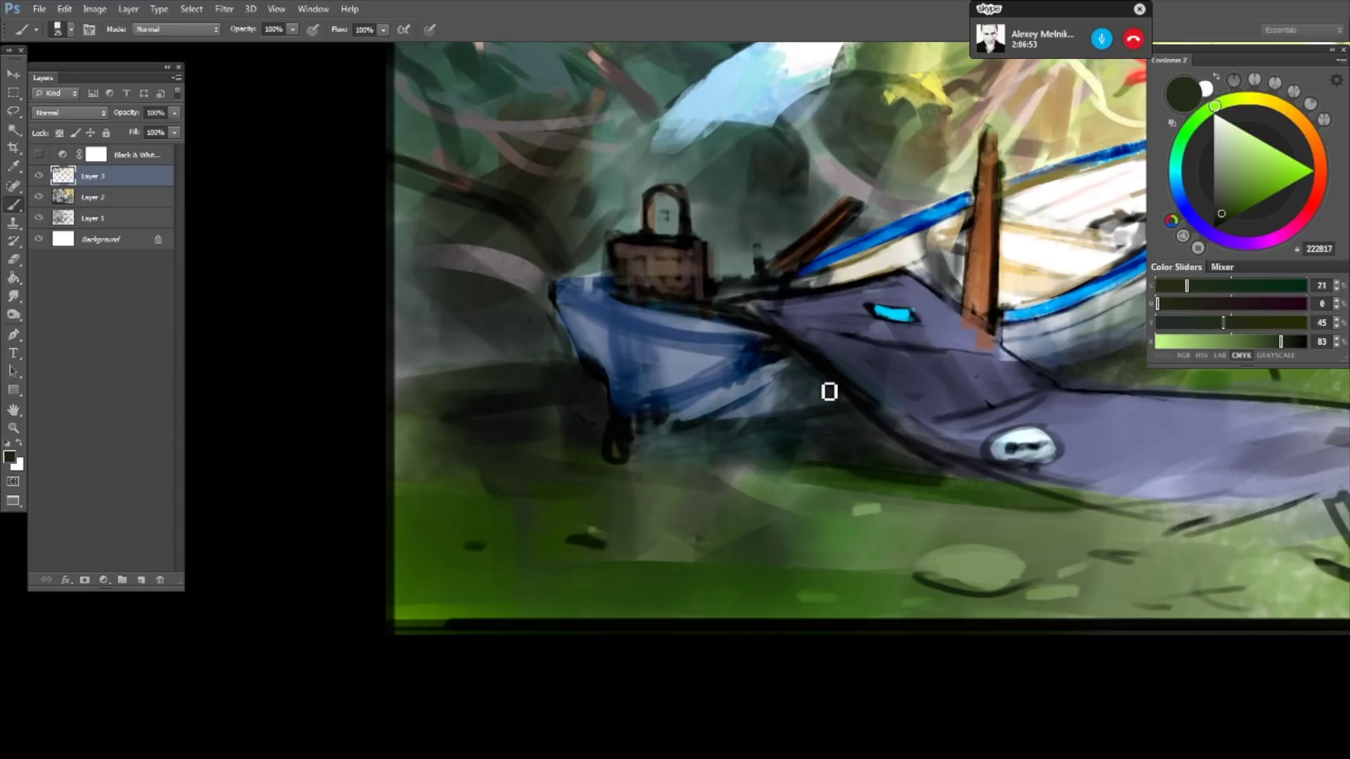
pyautogui.moveTo(664, 329); pyautogui.dragTo(717, 383)
# - Sample the hull's blue-grey, lighten it to teal-grey 7C8F96, and zoom out to the full canvas
pyautogui.keyDown('alt'); pyautogui.click(717, 383); pyautogui.keyUp('alt')
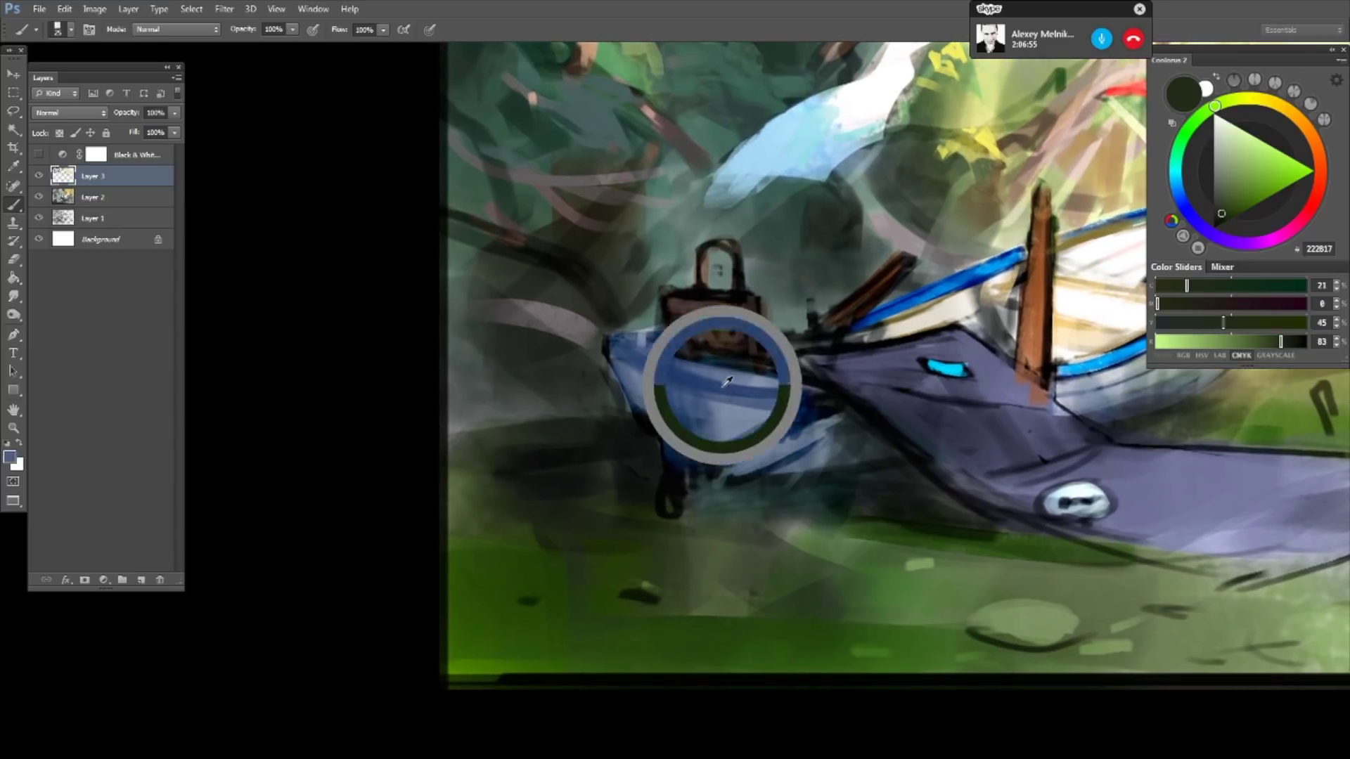
pyautogui.keyDown('alt'); pyautogui.click(939, 318); pyautogui.keyUp('alt')
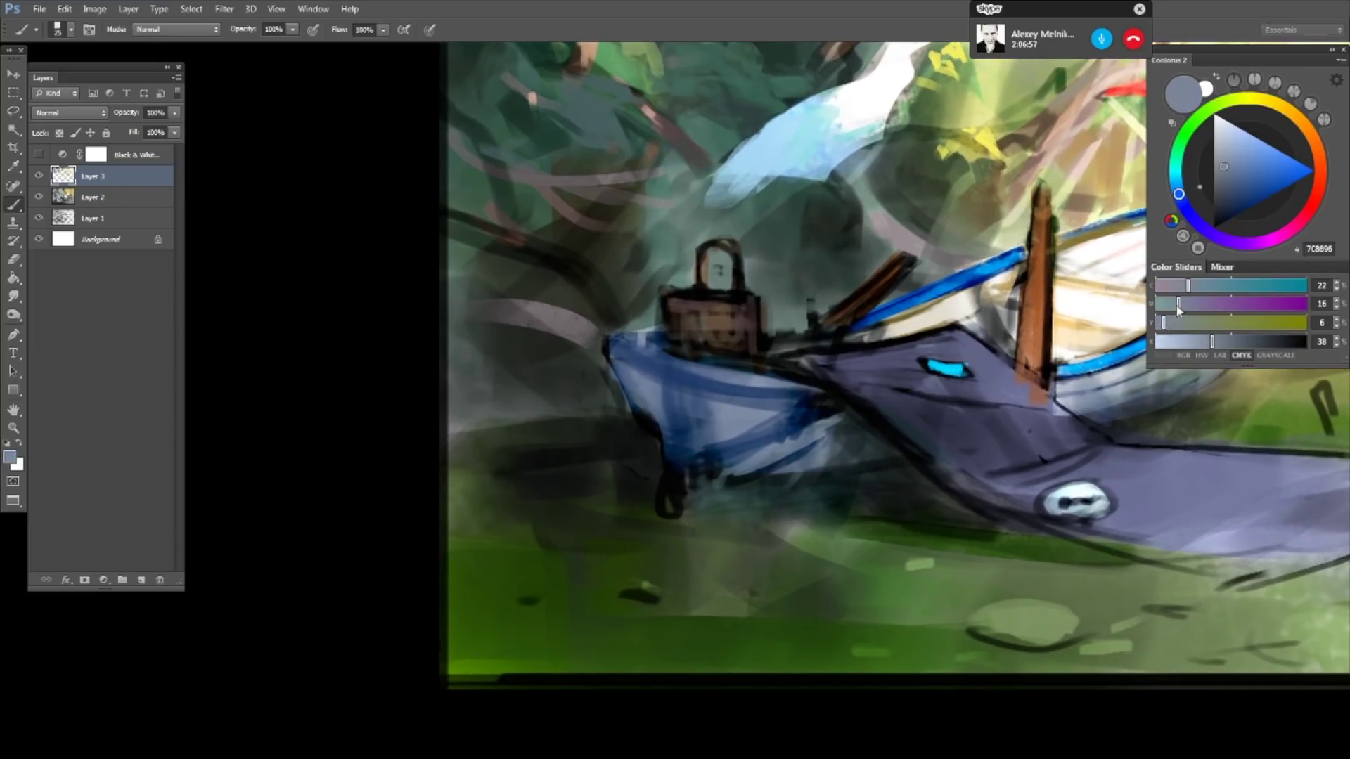
pyautogui.click(1163, 319)
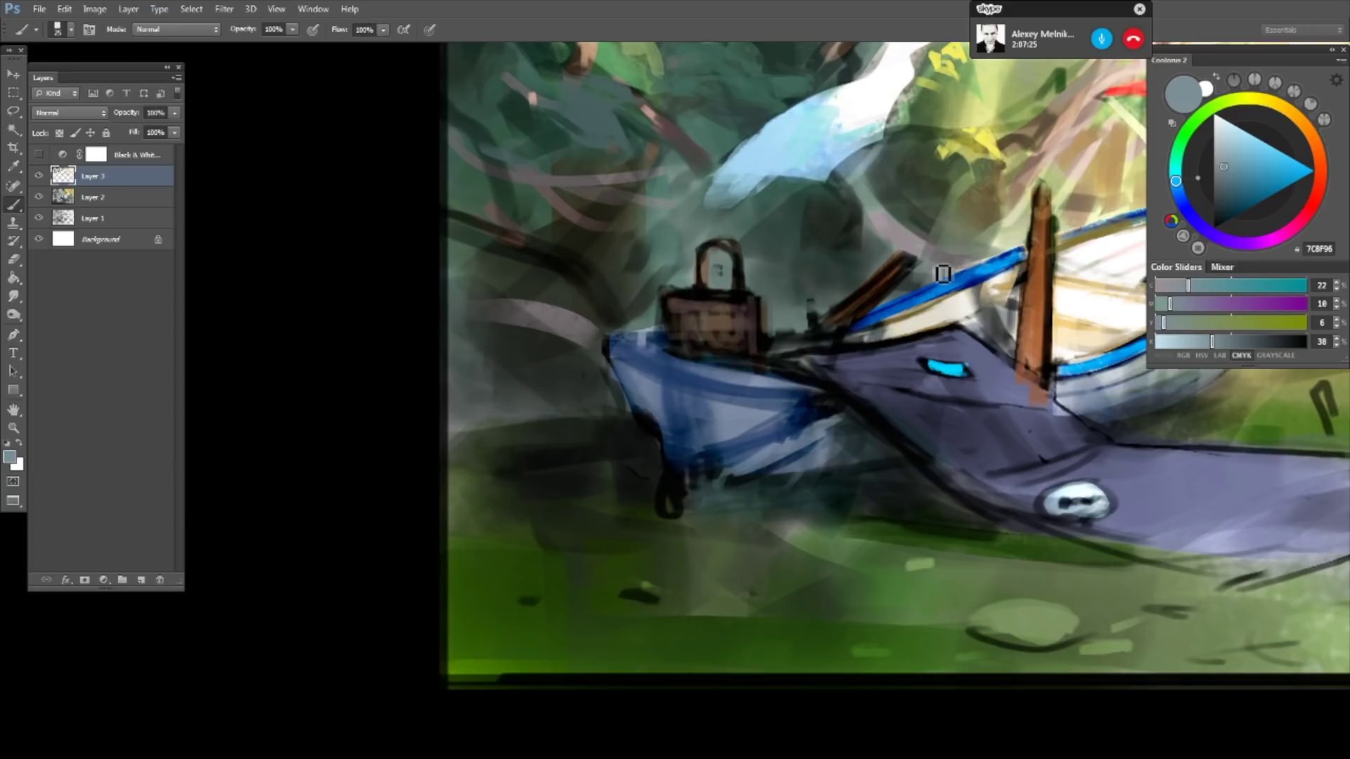
pyautogui.moveTo(943, 274); pyautogui.dragTo(806, 207)
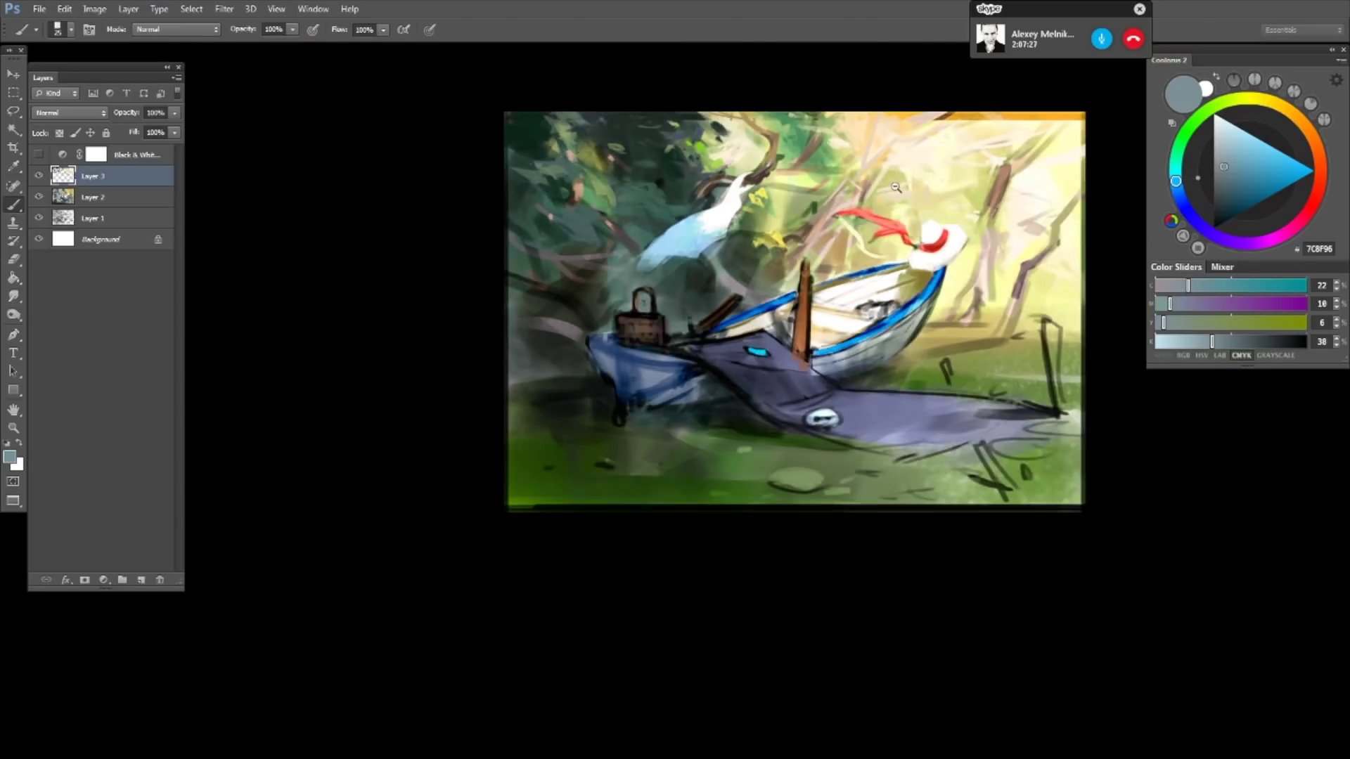
# - Mirror the canvas, zoom in on the hull under the padlock, and pick slate blue-grey 525A6F
pyautogui.hotkey('ctrl', '0')
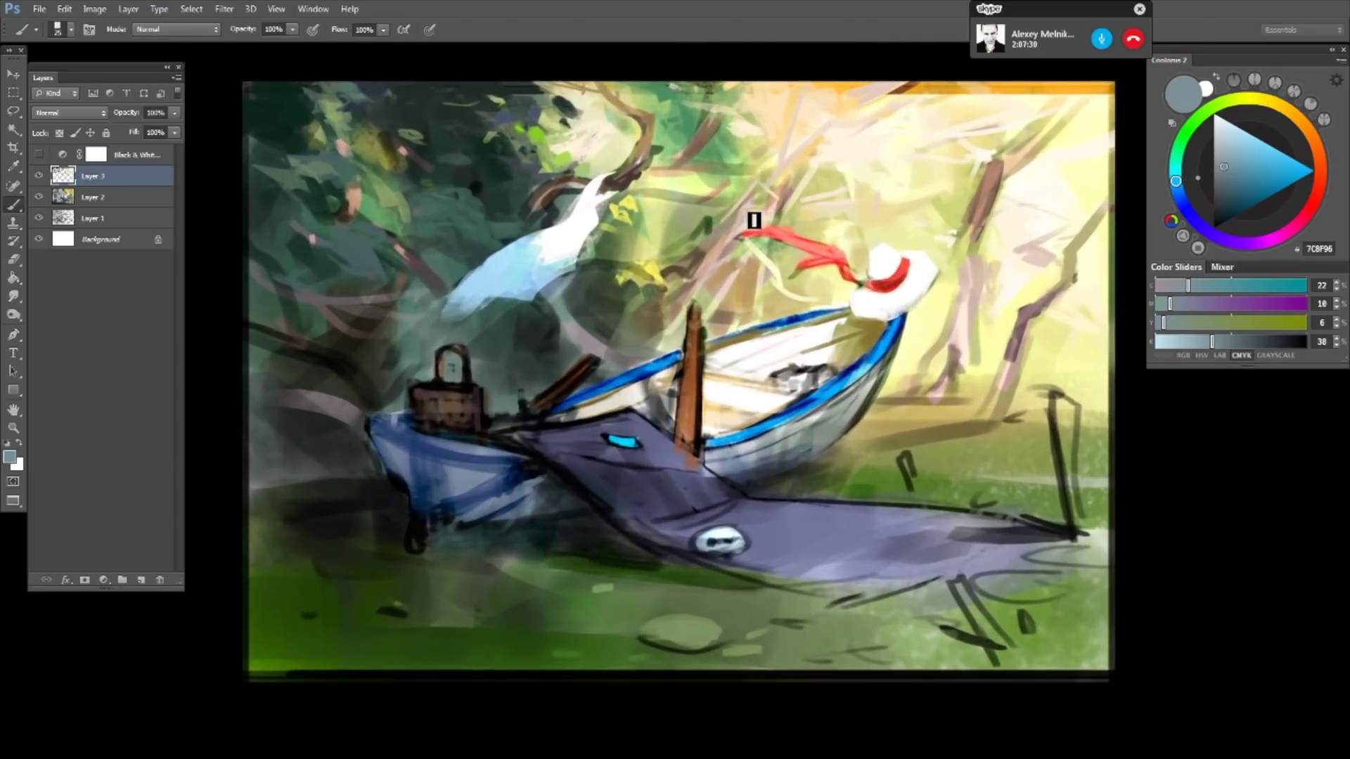
pyautogui.hotkey('ctrl', 'shift', 'h')
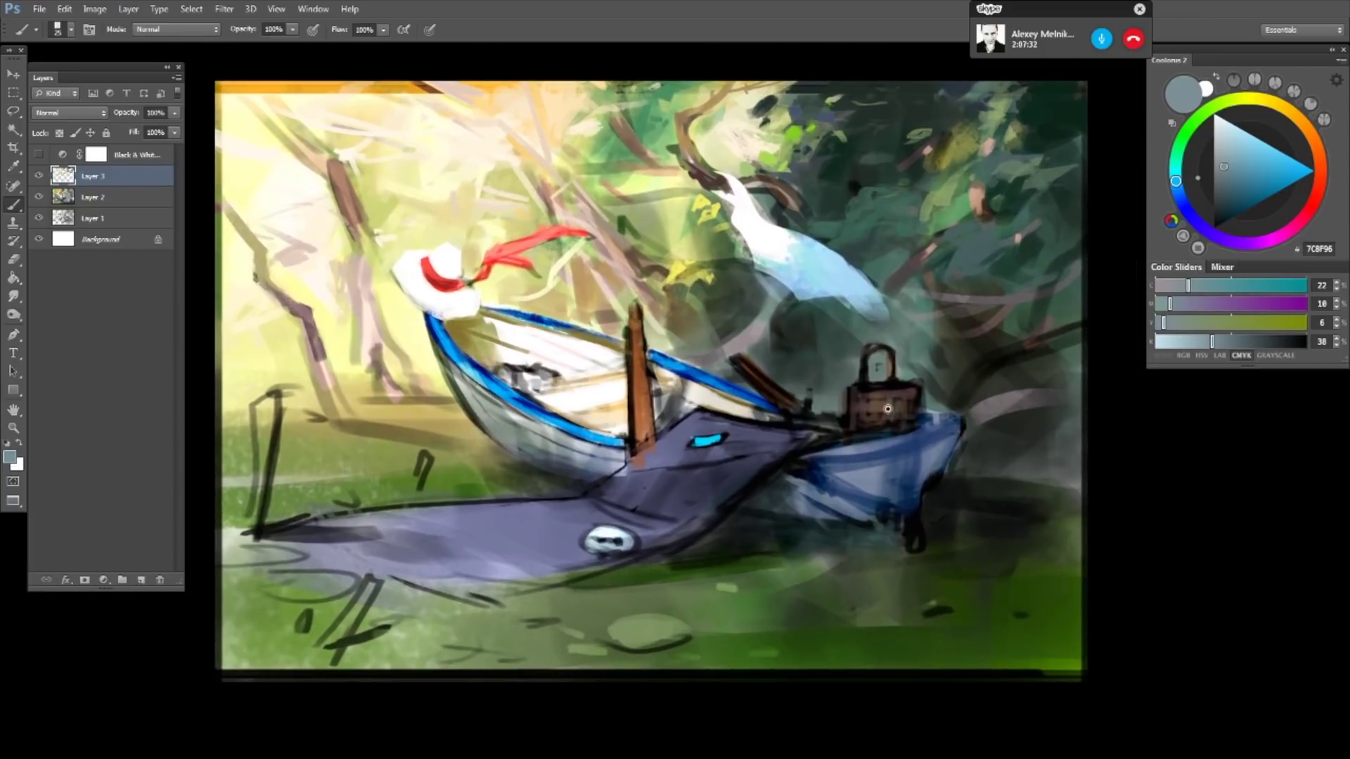
pyautogui.moveTo(888, 409); pyautogui.dragTo(880, 343)
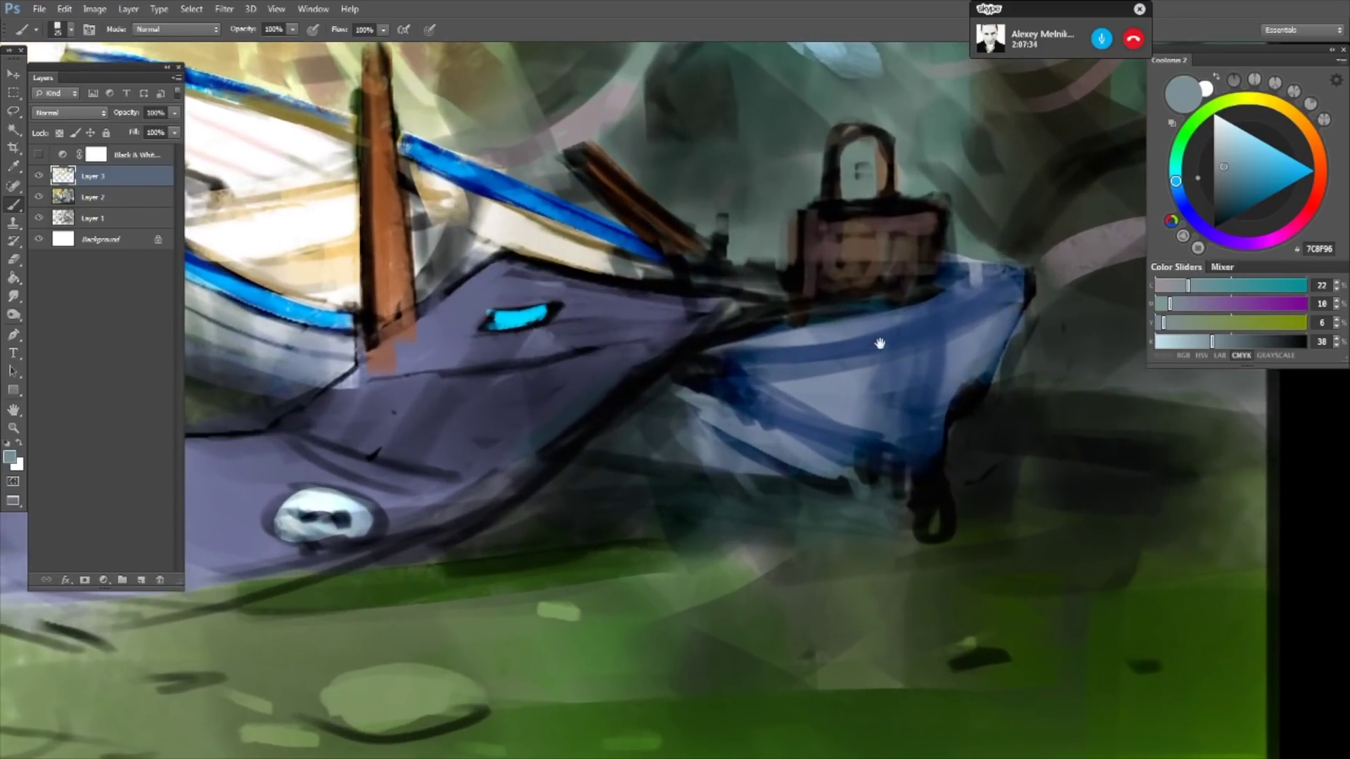
pyautogui.keyDown('alt'); pyautogui.click(988, 288); pyautogui.keyUp('alt')
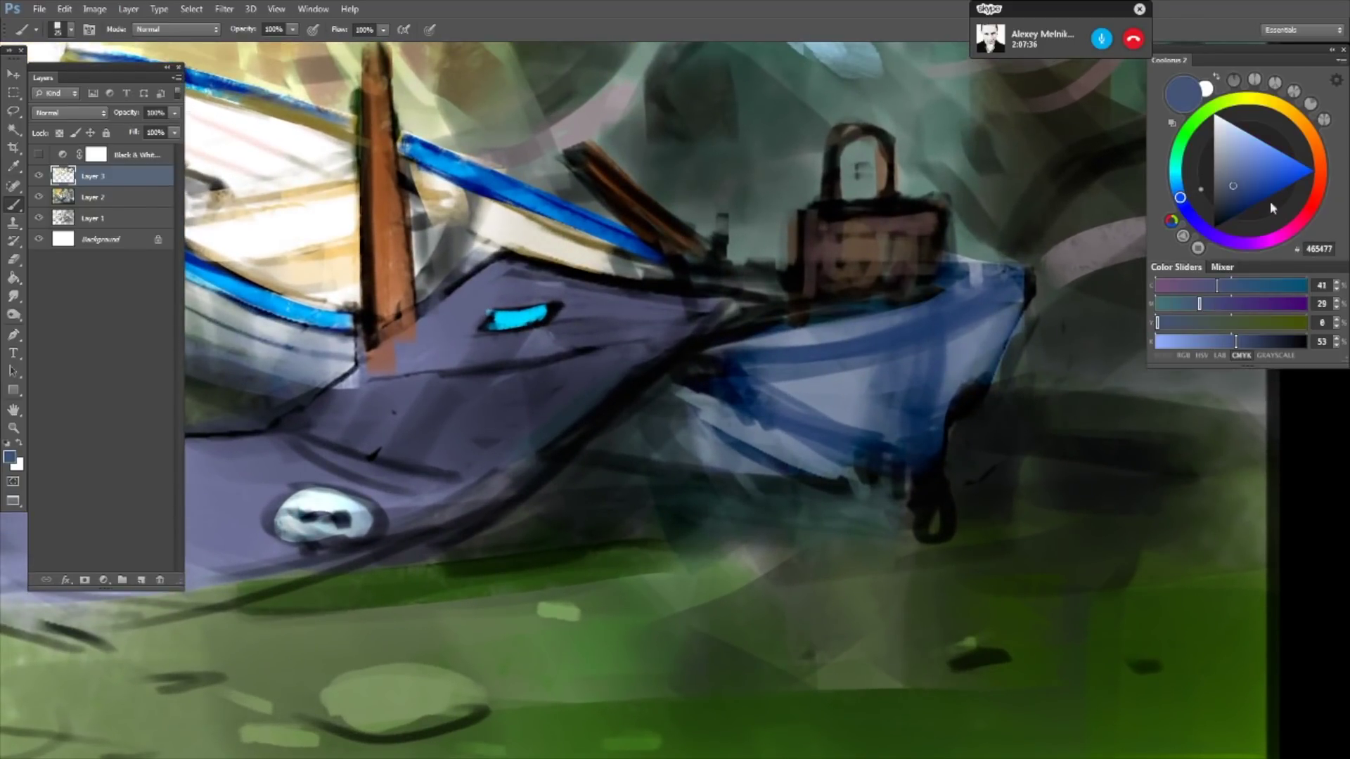
pyautogui.click(1224, 186)
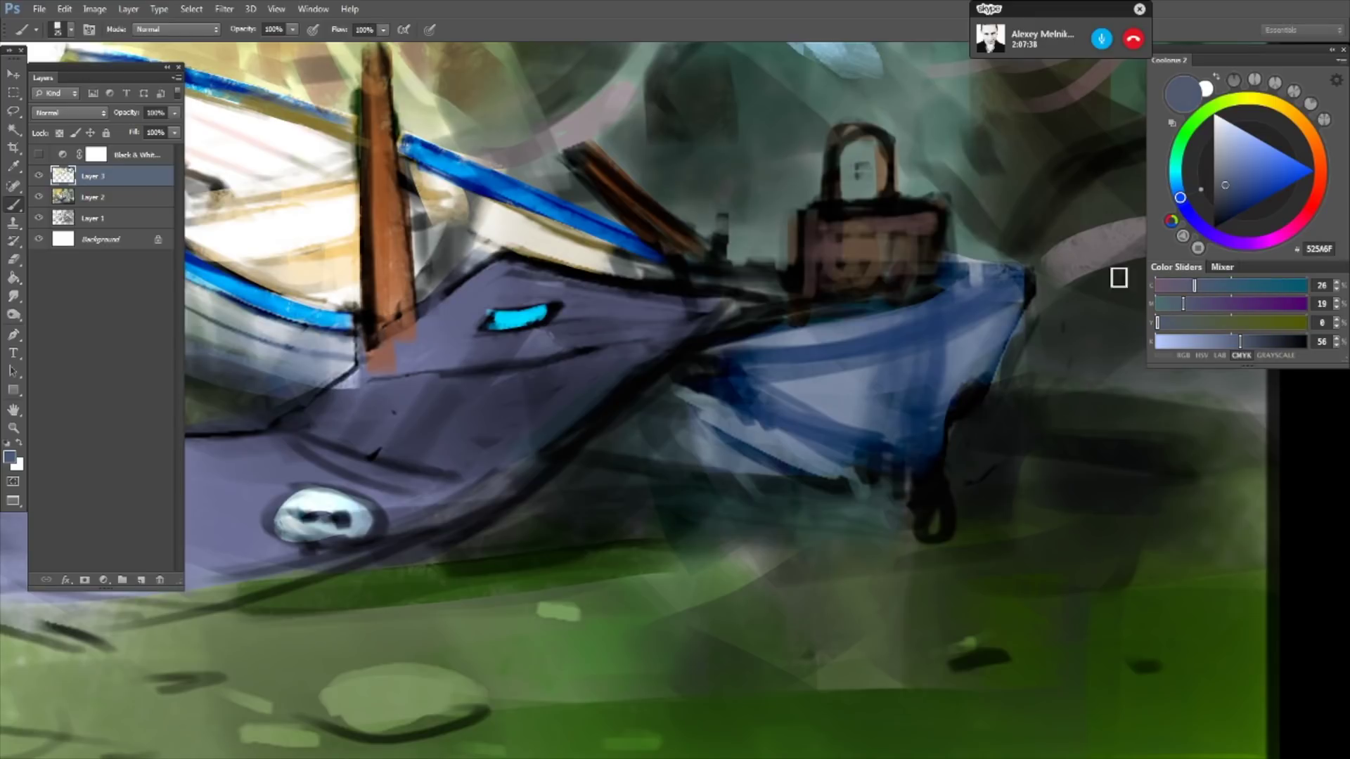
pyautogui.moveTo(989, 321); pyautogui.dragTo(943, 284)
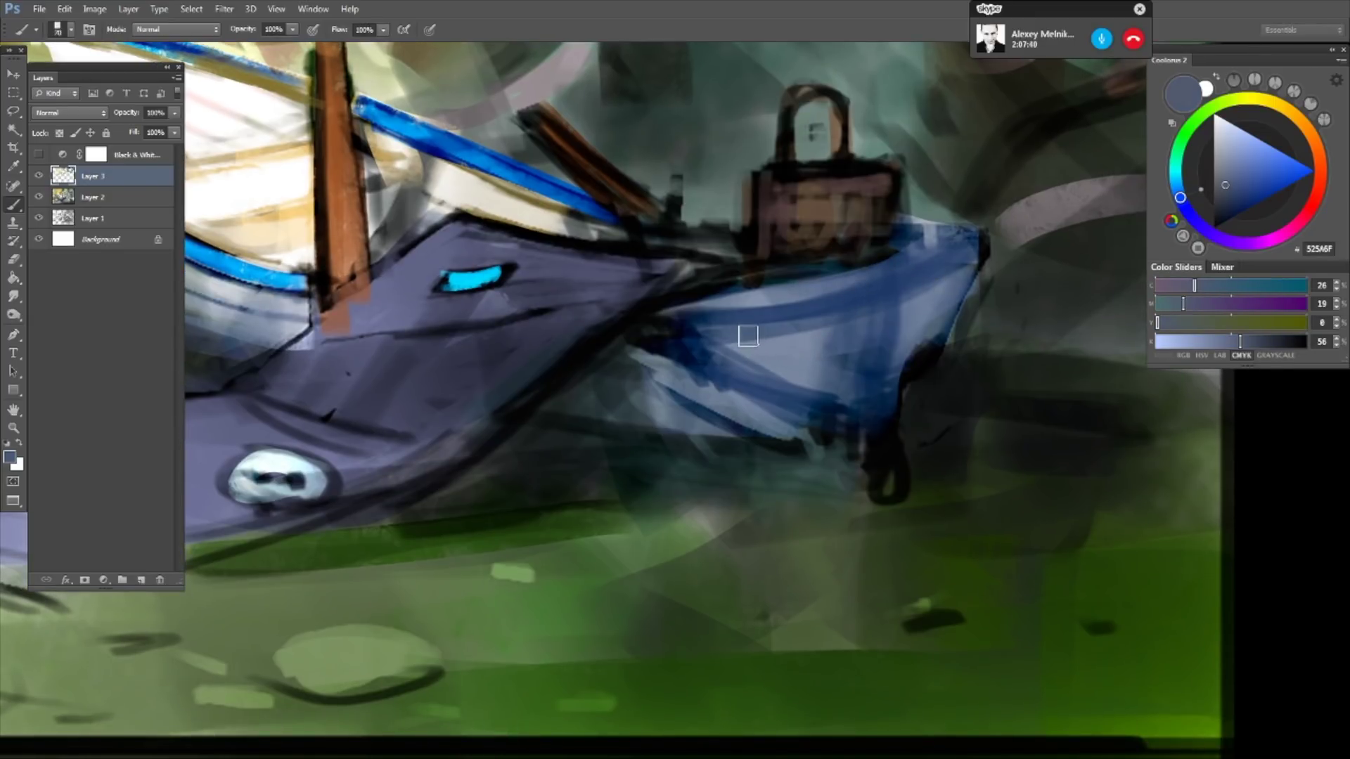
pyautogui.press(']')
pyautogui.press(']')
pyautogui.press(']')
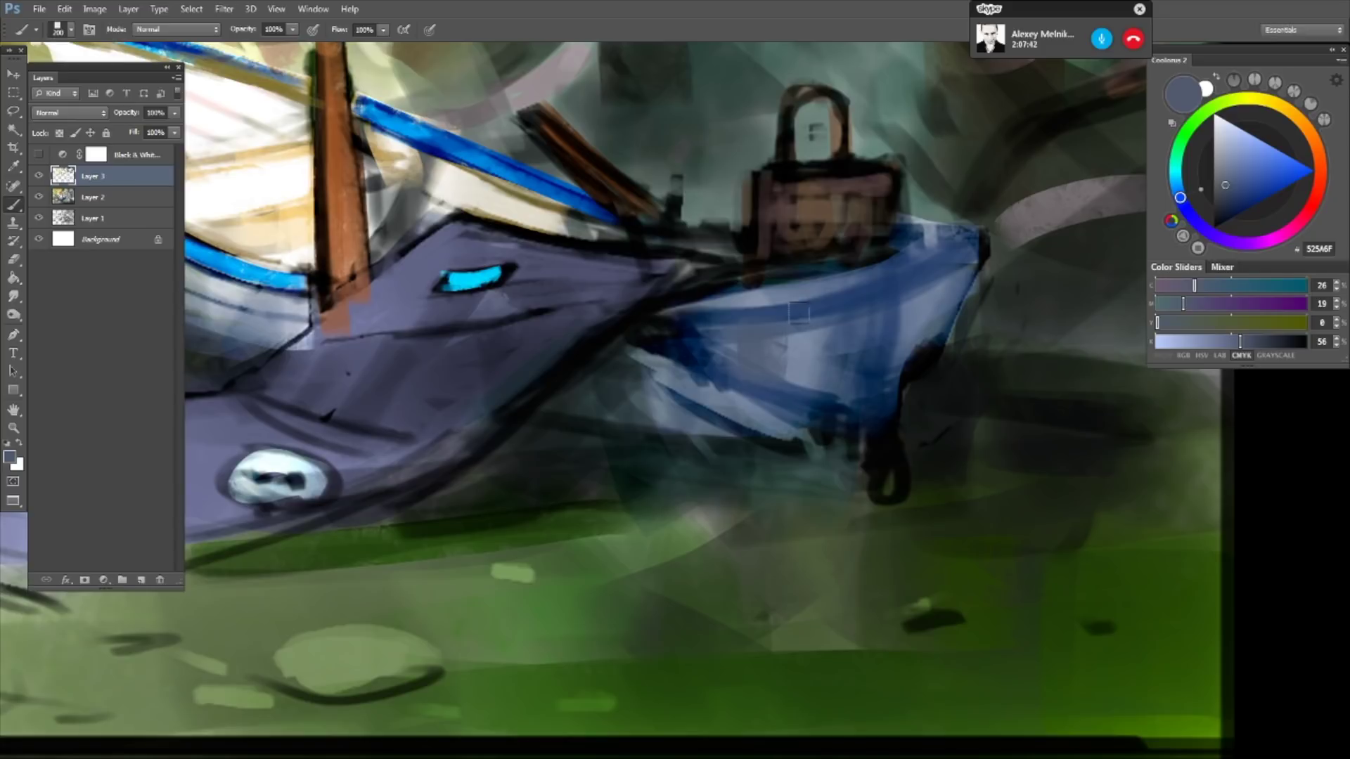
pyautogui.press('[')
pyautogui.press('[')
pyautogui.press('[')
# - Paint lighter strokes over the hull's right side, push its right edge outward, and fit the view
pyautogui.moveTo(765, 318); pyautogui.dragTo(886, 274)
pyautogui.moveTo(879, 327); pyautogui.dragTo(851, 397)
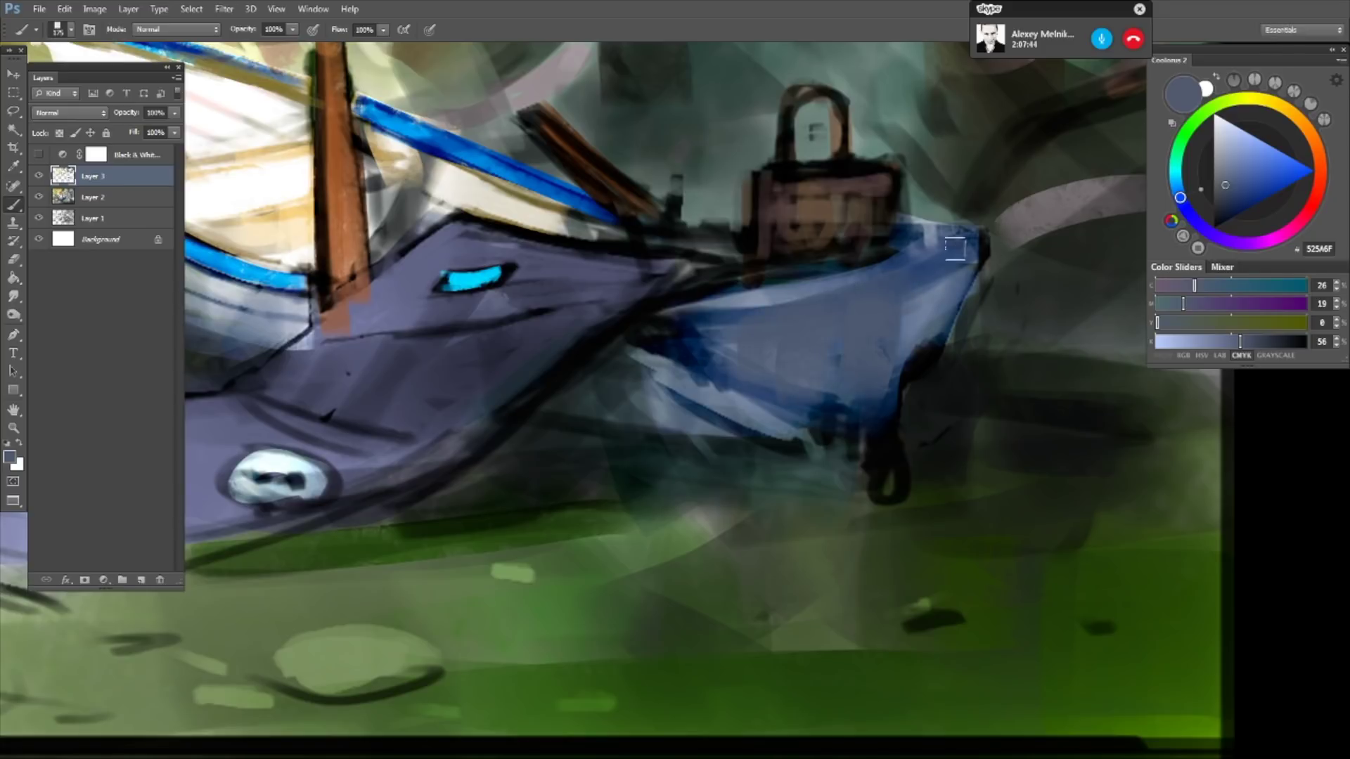
pyautogui.moveTo(946, 268); pyautogui.dragTo(925, 380)
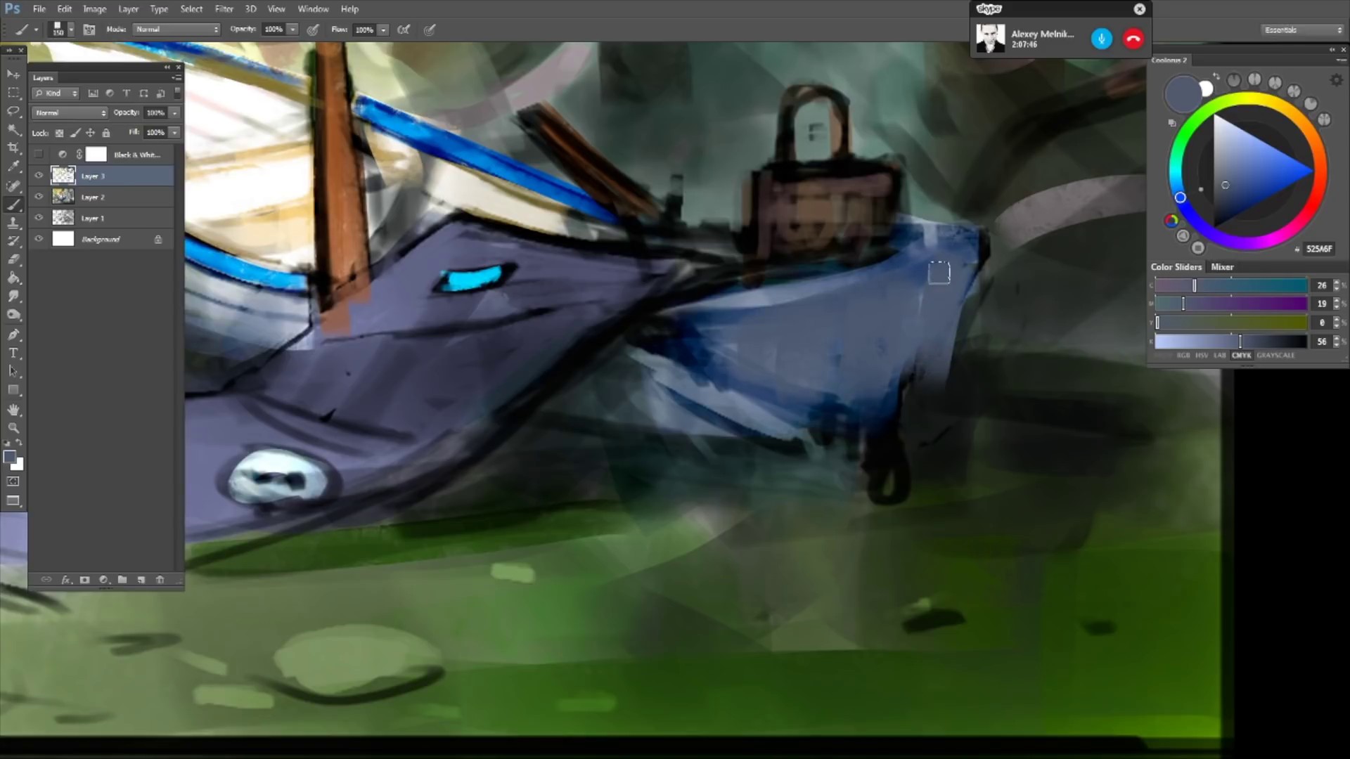
pyautogui.press(']')
pyautogui.press('[')
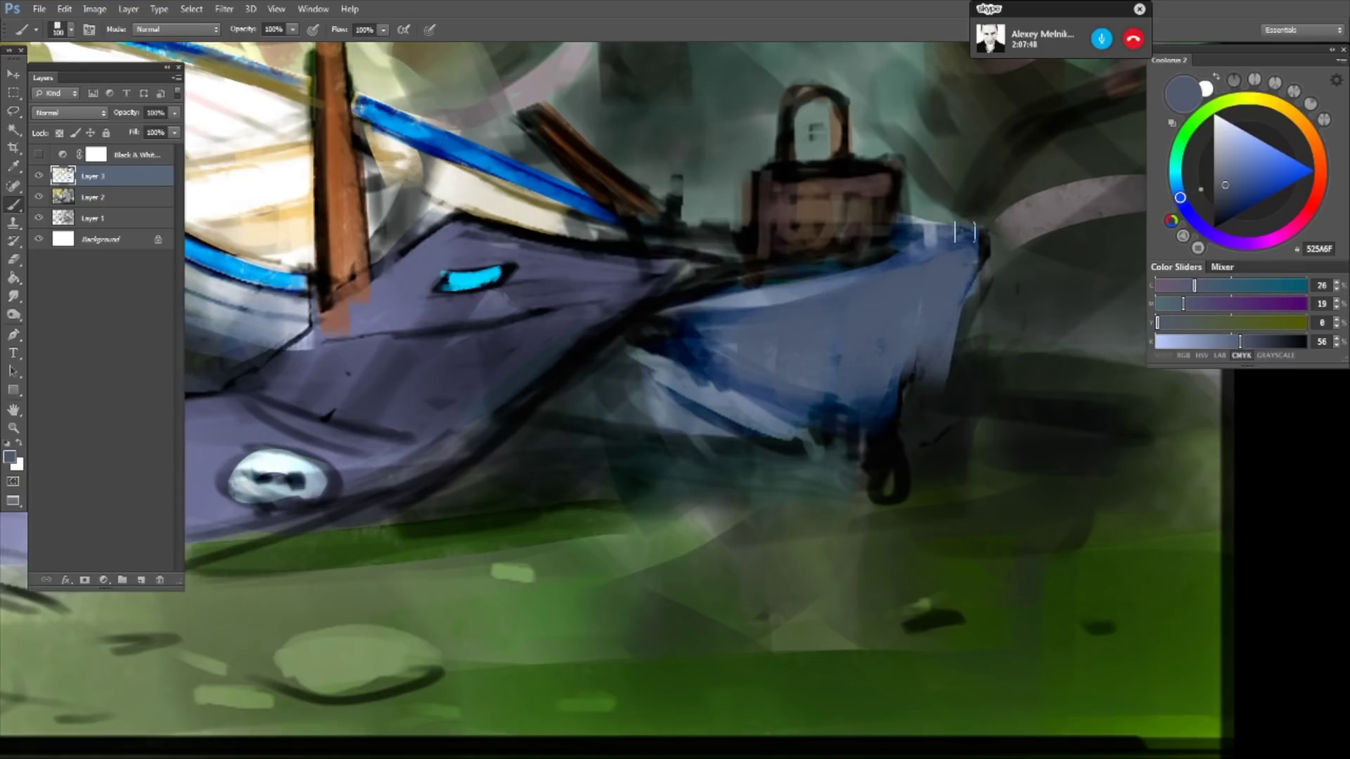
pyautogui.moveTo(964, 232); pyautogui.dragTo(956, 373)
pyautogui.moveTo(988, 246); pyautogui.dragTo(986, 331)
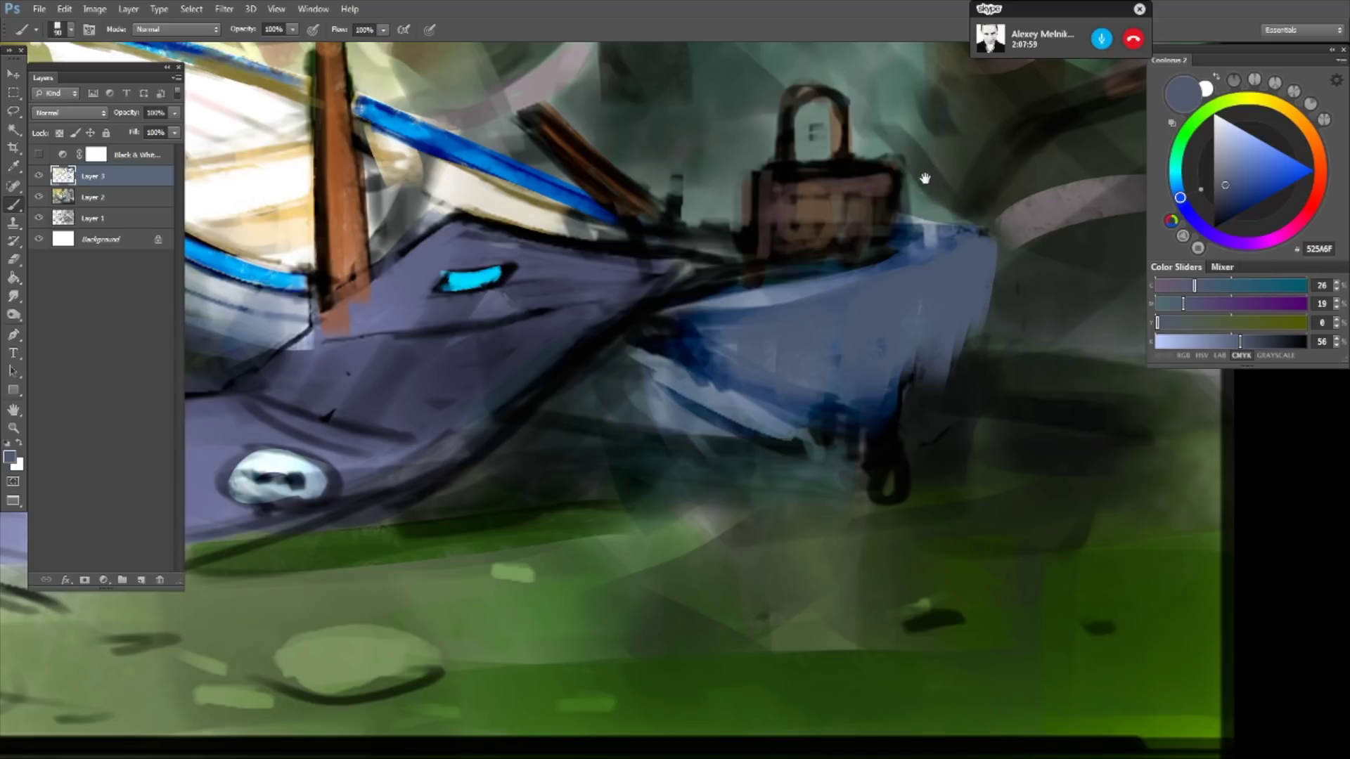
pyautogui.hotkey('ctrl', '0')
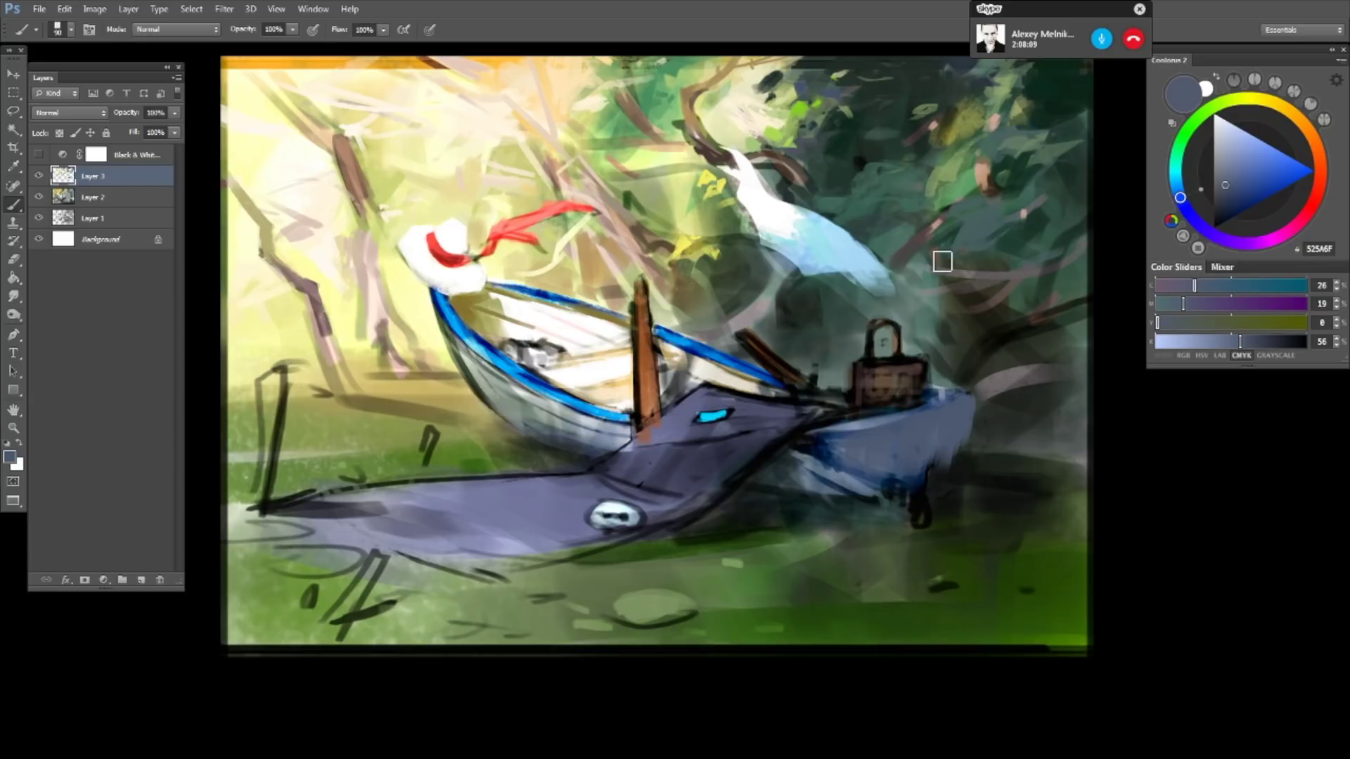
# - Fit the whole painting in the window and unmirror the canvas to its original orientation
pyautogui.scroll(1, 967, 457)
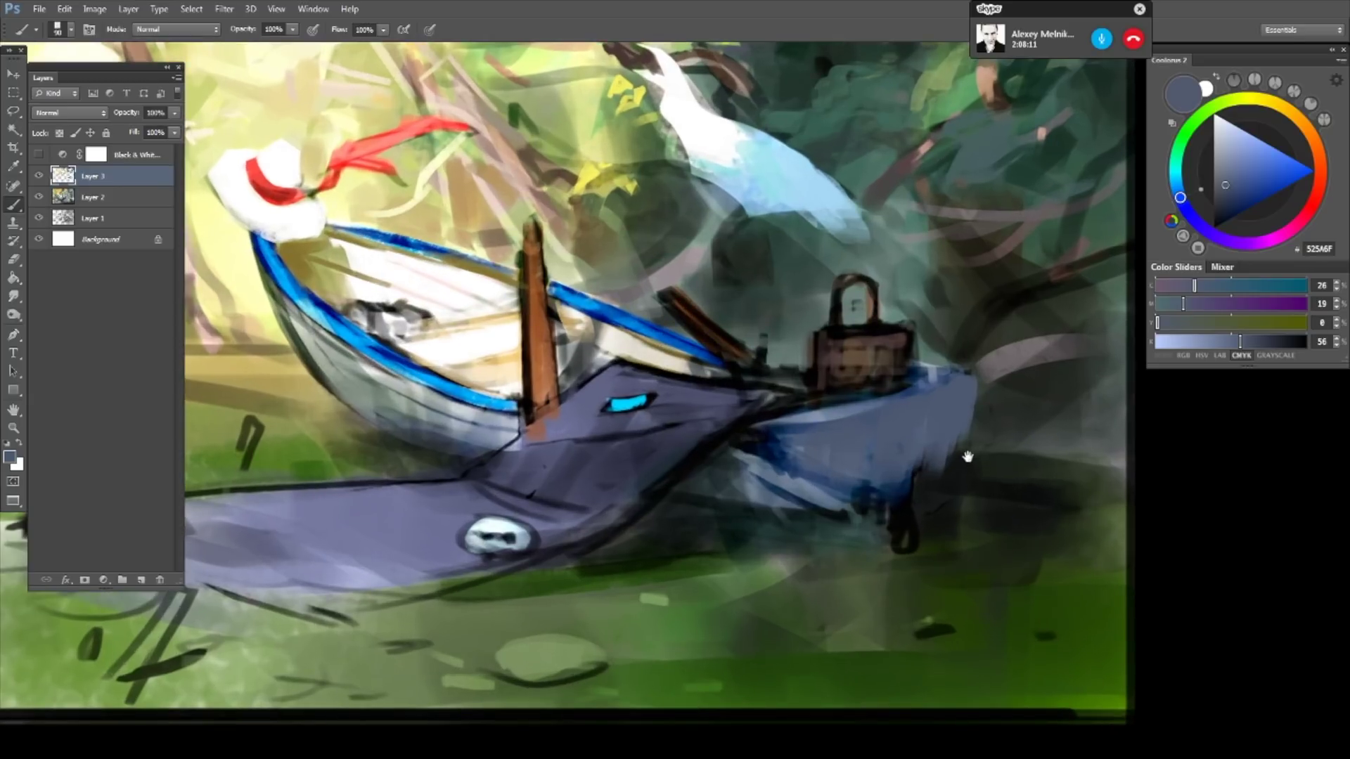
pyautogui.scroll(1, 962, 446)
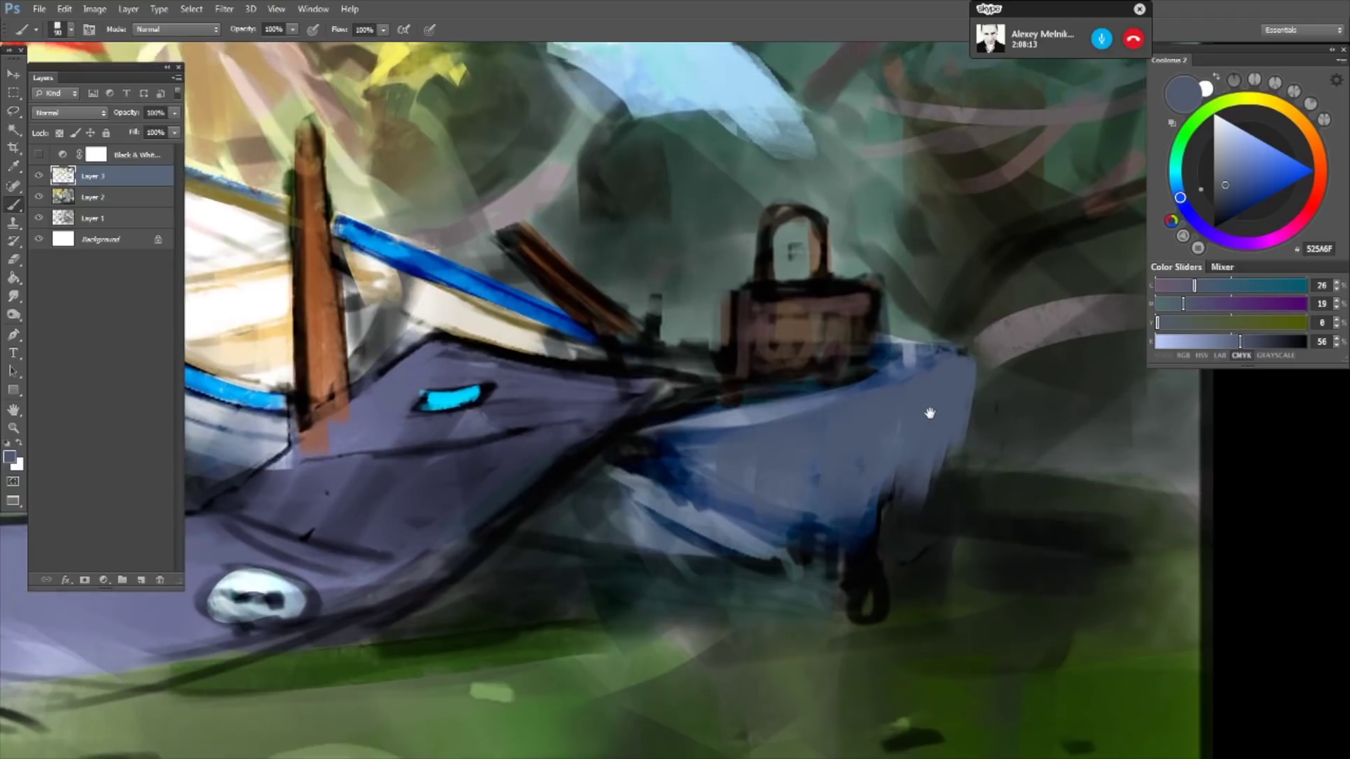
pyautogui.scroll(-2, 929, 413)
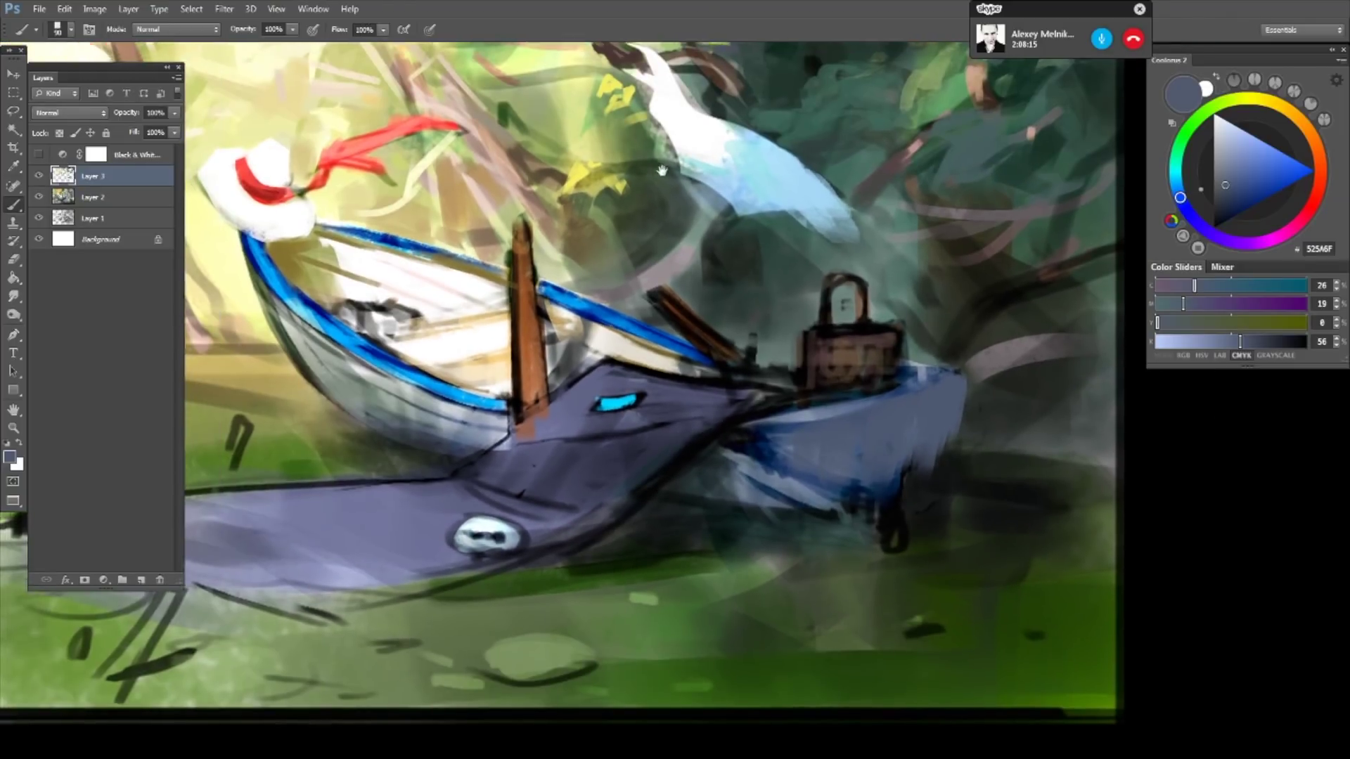
pyautogui.hotkey('ctrl', '0')
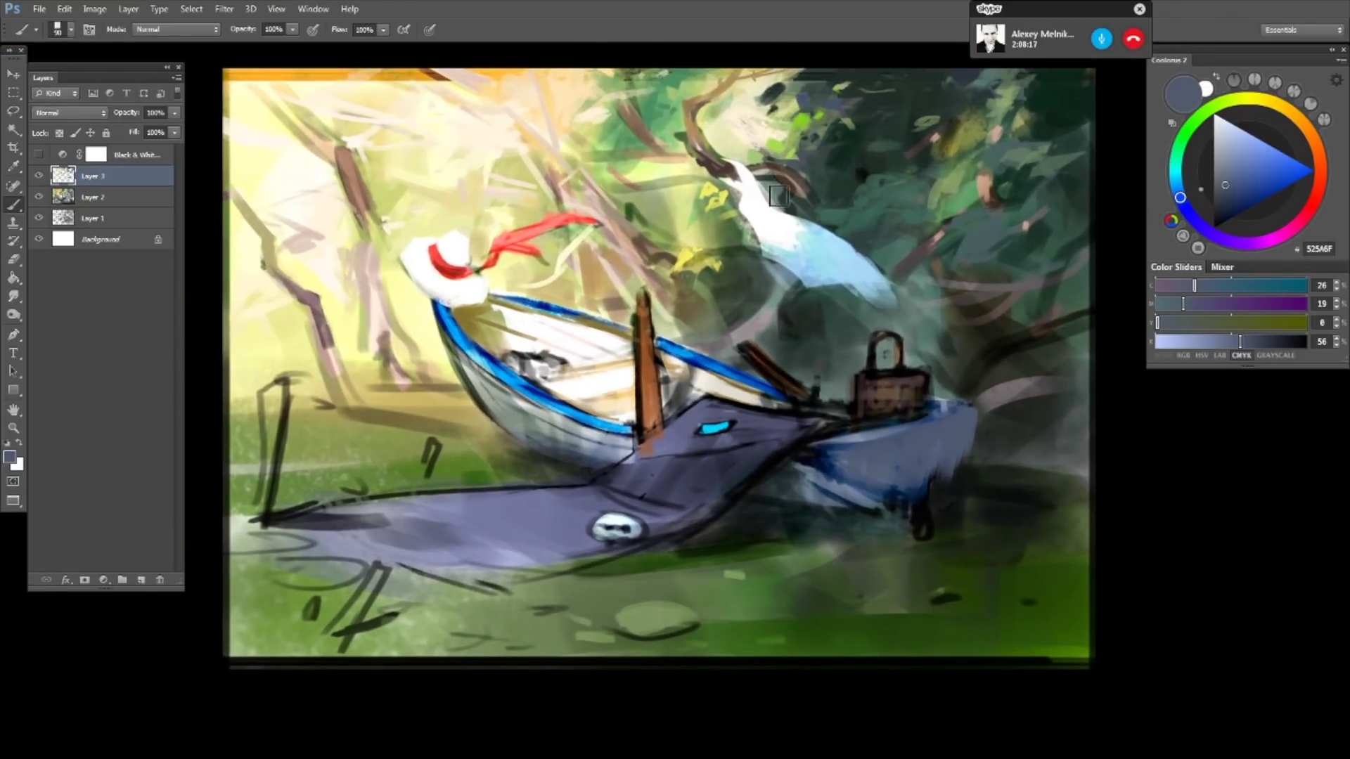
pyautogui.hotkey('ctrl', 'shift', 'h')
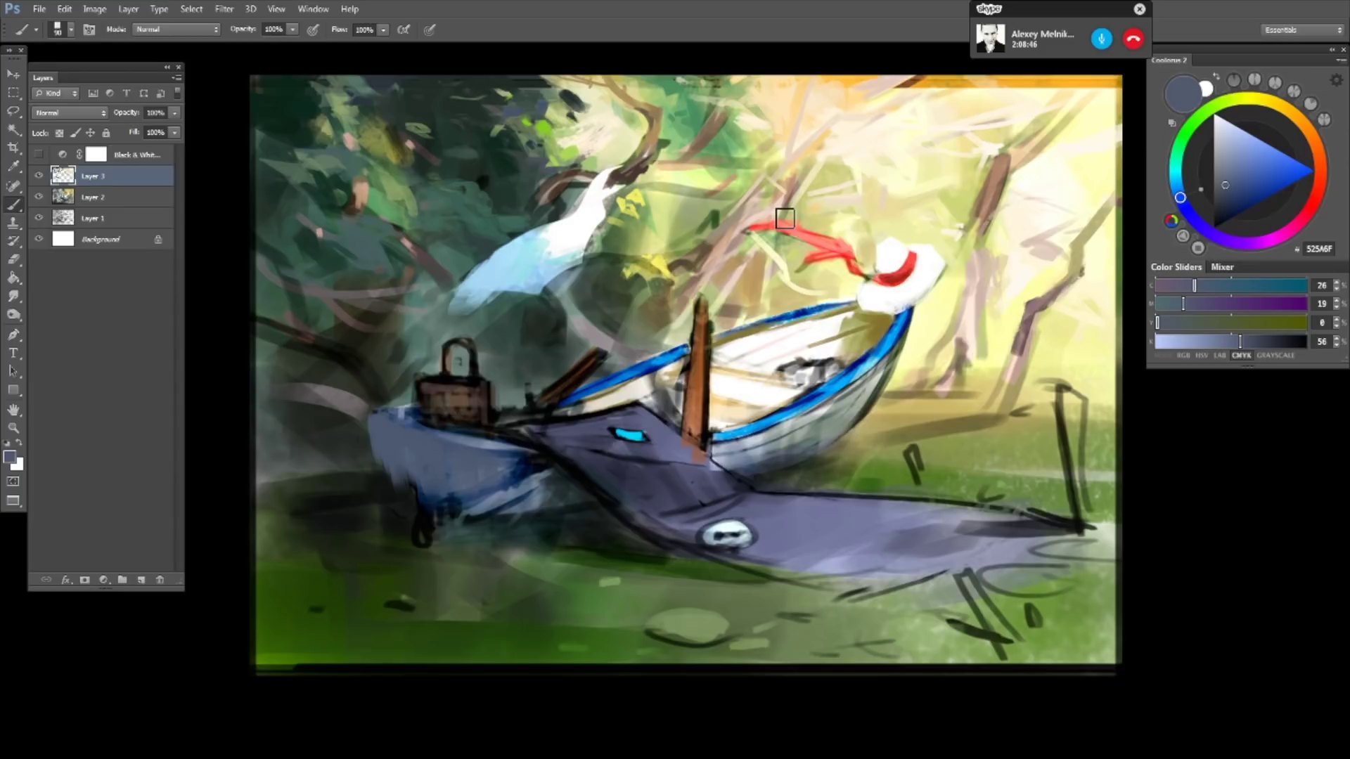
pyautogui.scroll(2, 457, 323)
pyautogui.scroll(2, 411, 439)
pyautogui.scroll(2, 537, 371)
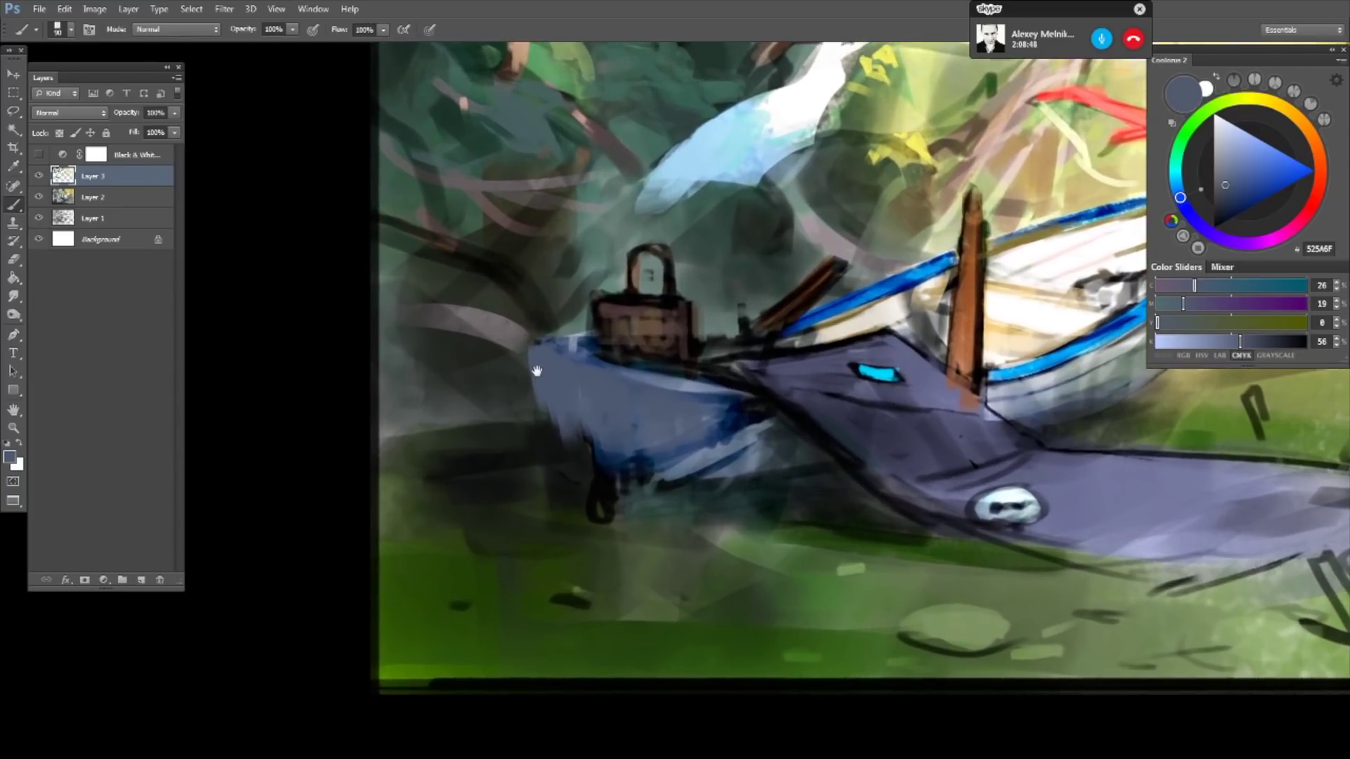
pyautogui.scroll(-2, 766, 223)
pyautogui.scroll(-2, 739, 239)
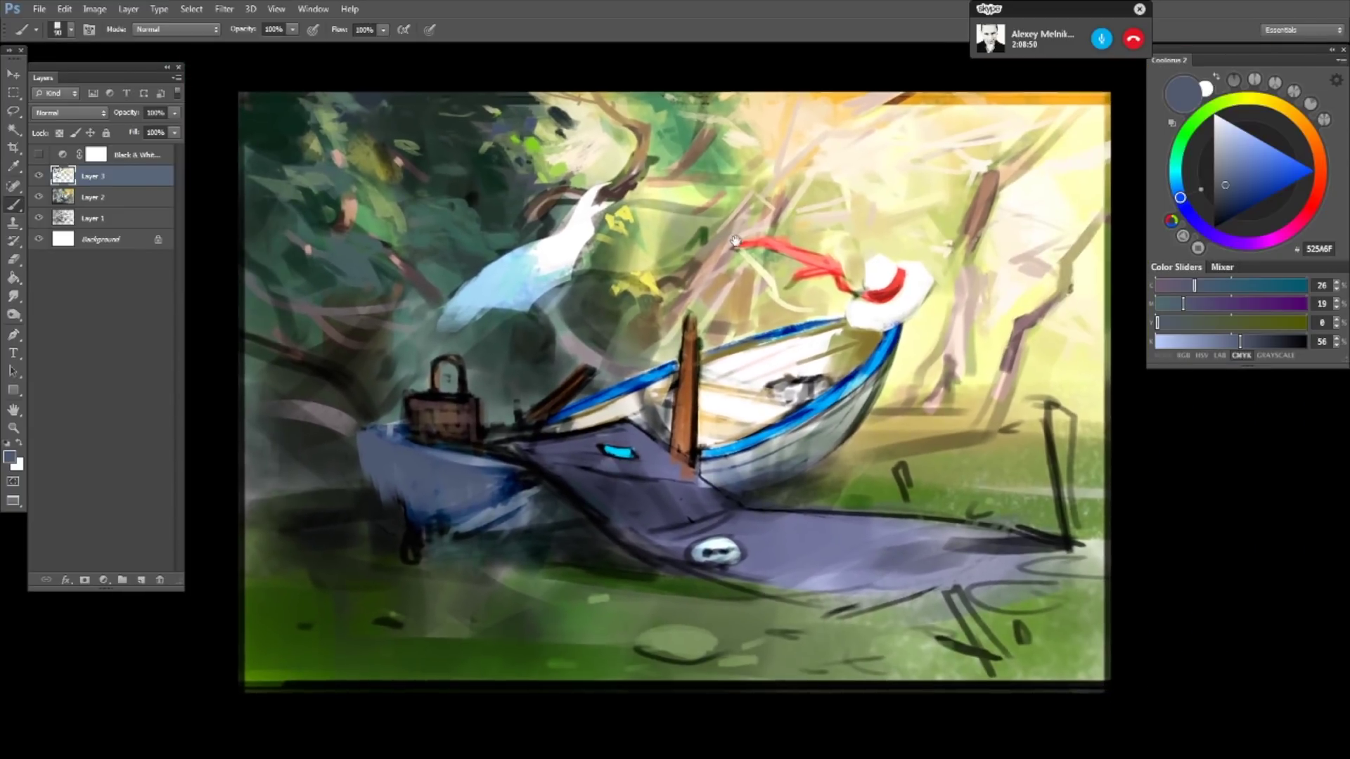
# - Leave full-screen mode and position the summer day window near the top beside the reference photo
pyautogui.press('f')
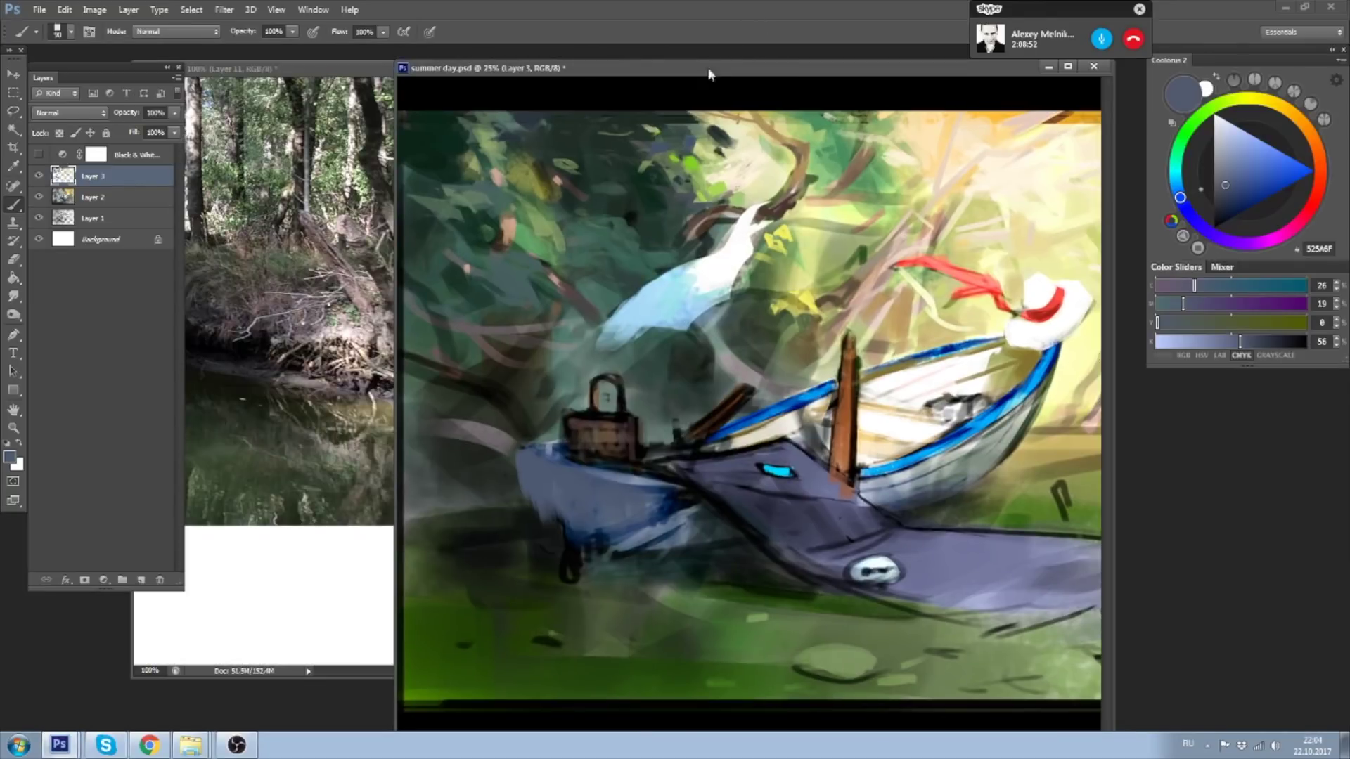
pyautogui.moveTo(668, 70); pyautogui.dragTo(494, 47)
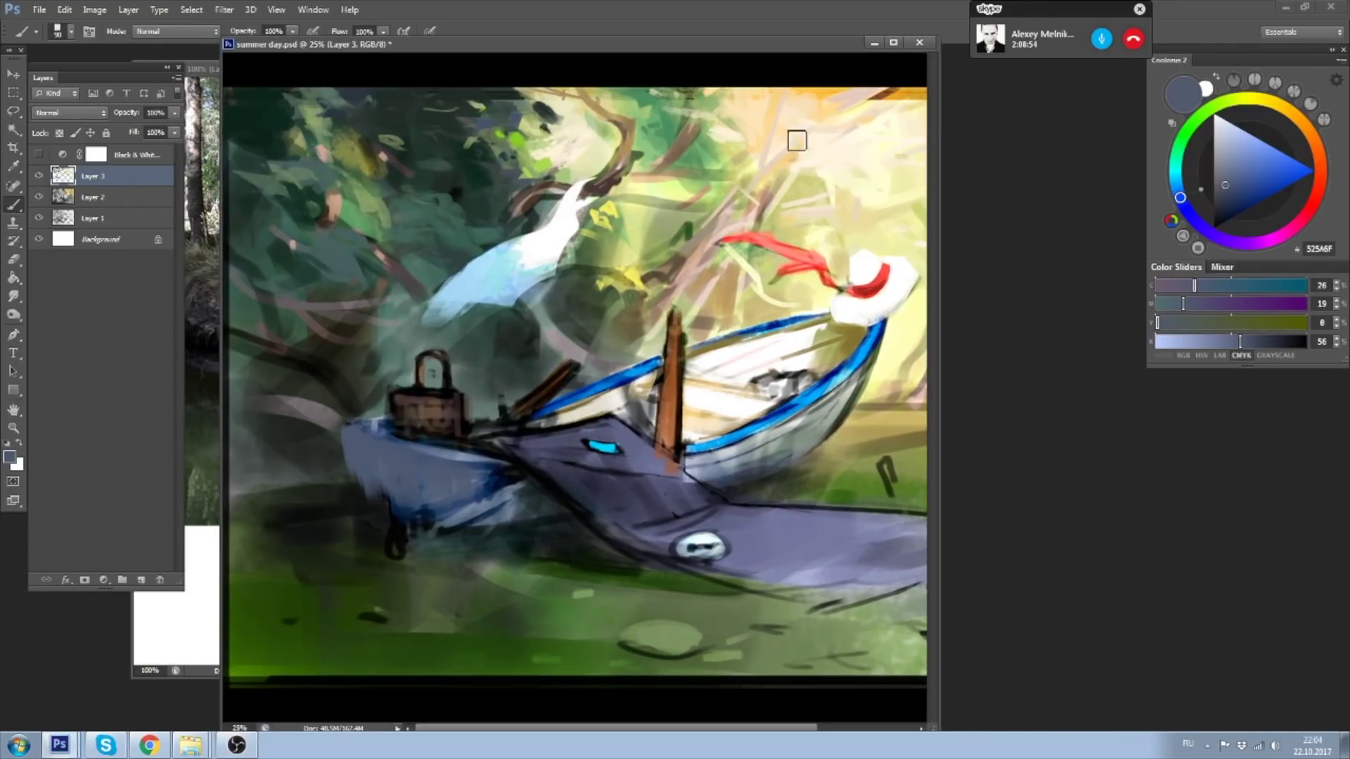
pyautogui.scroll(-1, 797, 141)
pyautogui.moveTo(678, 42)
pyautogui.mouseDown()
pyautogui.moveTo(700, 58)
pyautogui.moveTo(741, 19)
pyautogui.mouseUp()
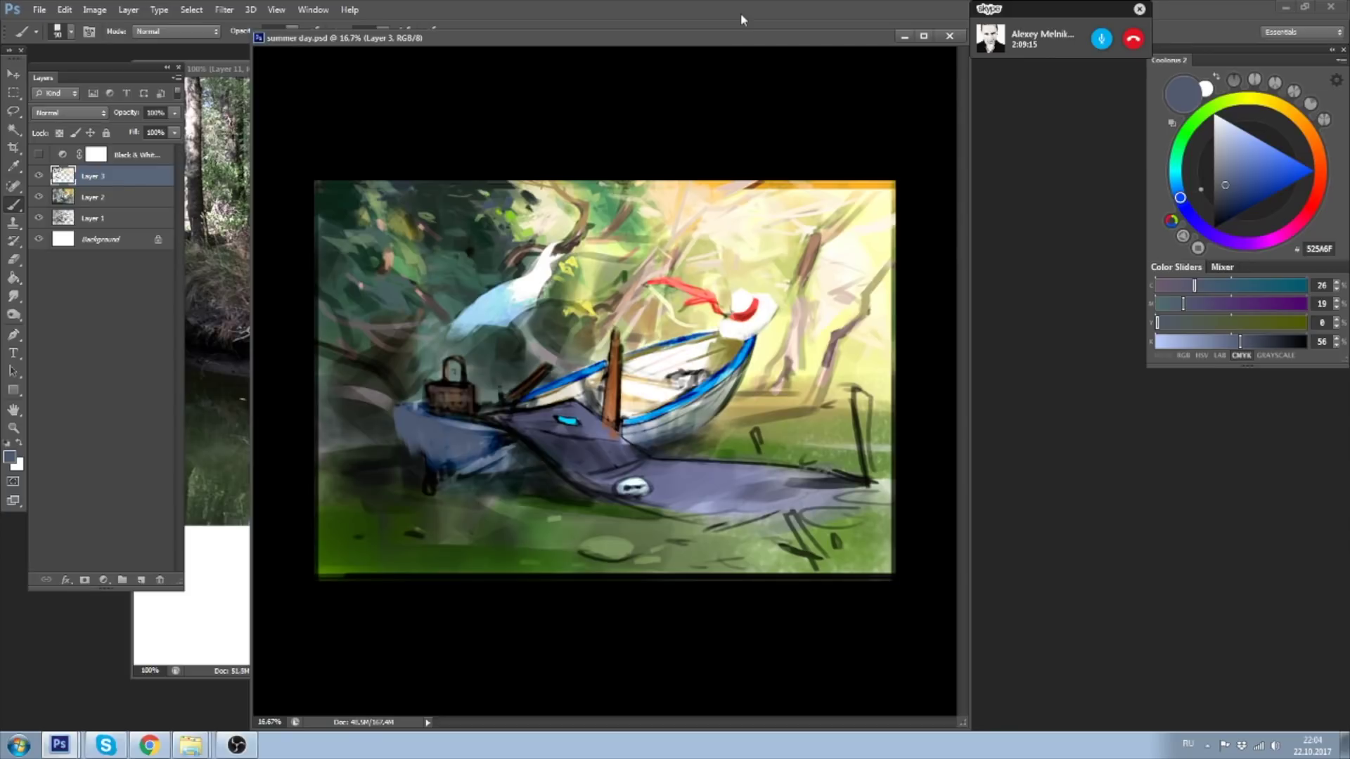
pyautogui.moveTo(740, 39); pyautogui.dragTo(758, 23)
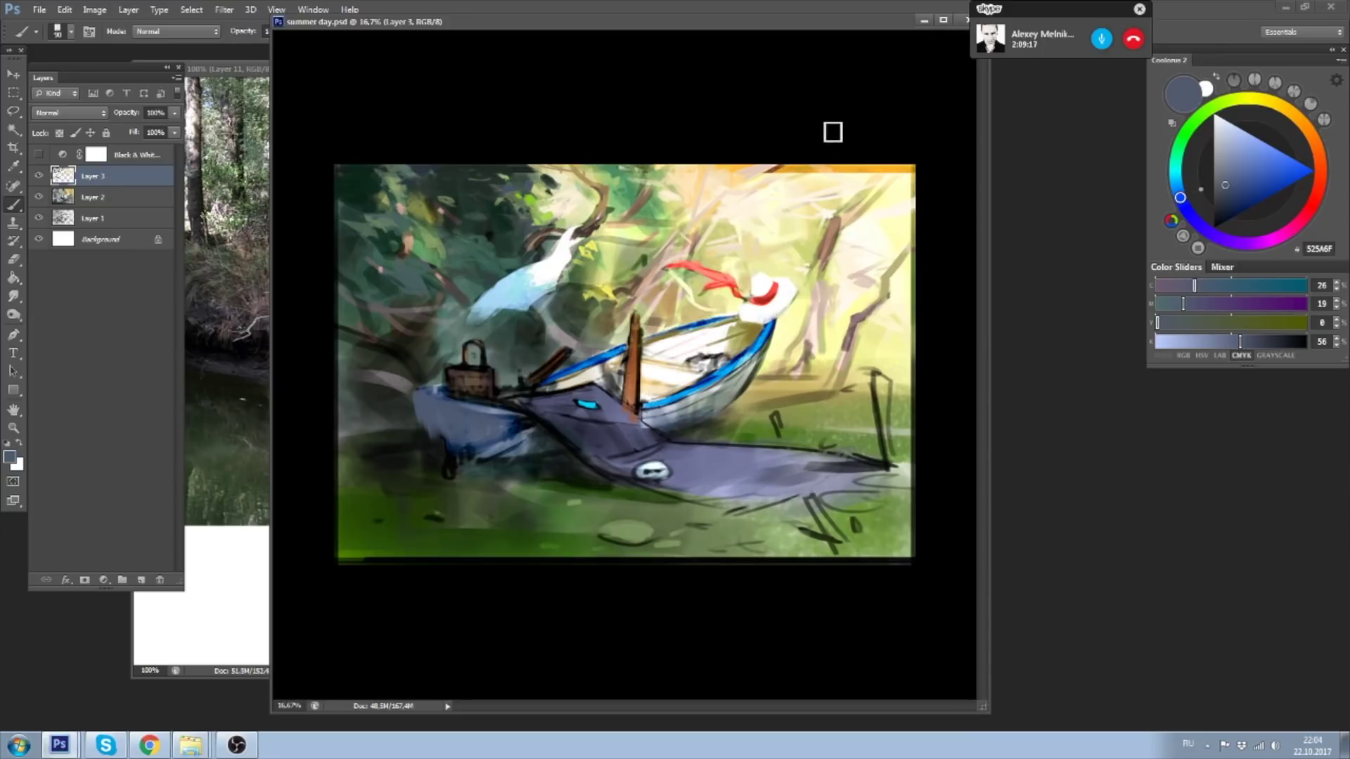